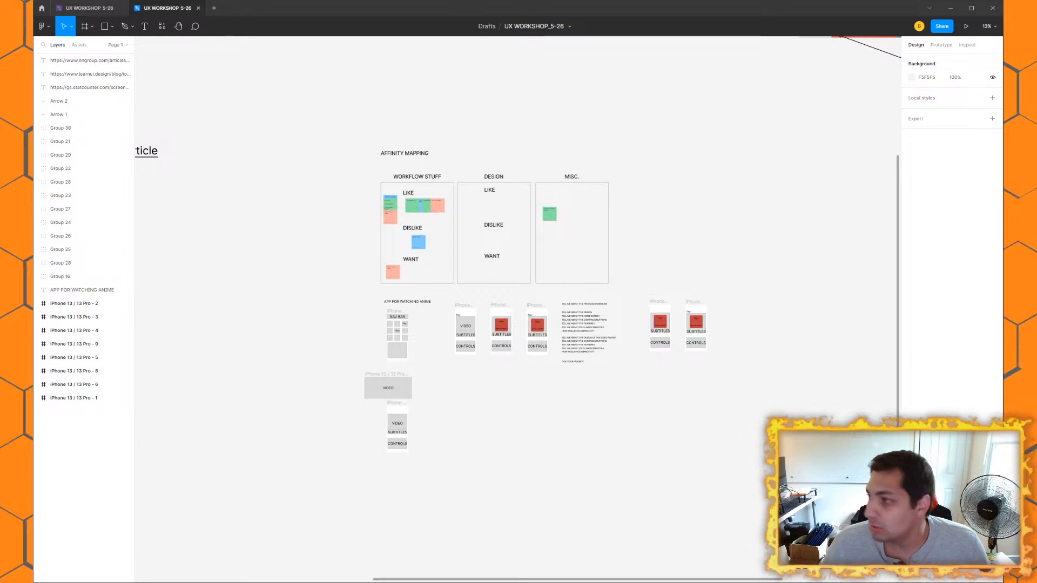
Step: Maximize the window and survey the reference links, affinity map and wireframes on the design canvas
{"action": "scroll", "coordinate": [474, 253], "scroll_direction": "down", "scroll_amount": 3}
{"action": "scroll", "coordinate": [482, 242], "scroll_direction": "left", "scroll_amount": 5}
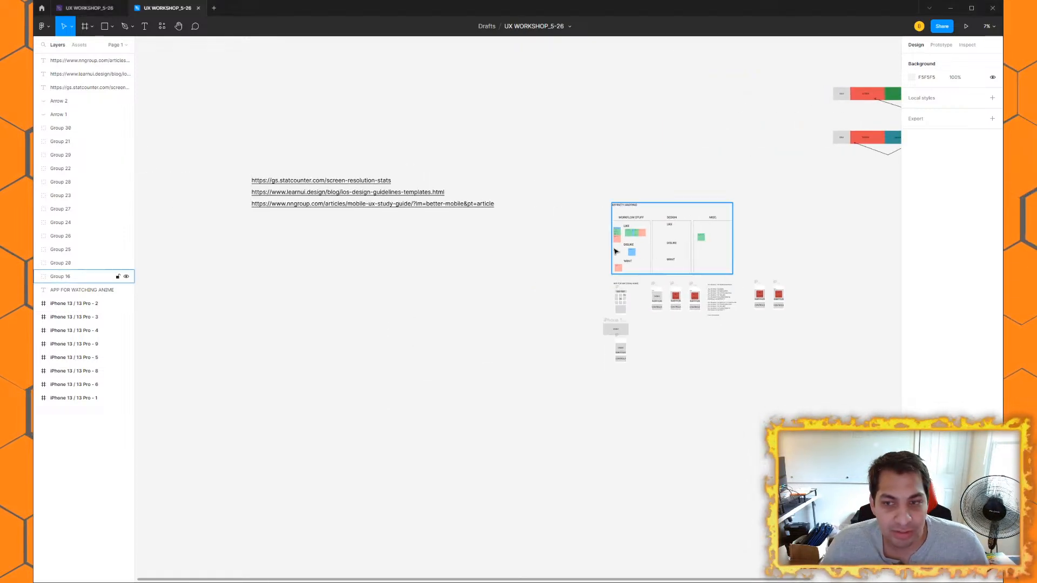
{"action": "left_click", "coordinate": [971, 8]}
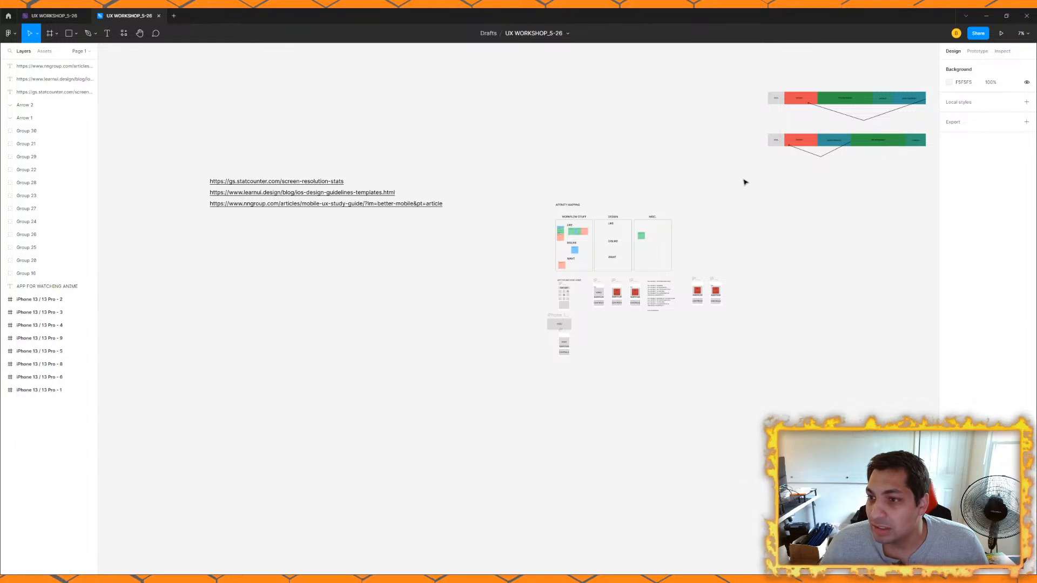
{"action": "scroll", "coordinate": [350, 242], "scroll_direction": "up", "scroll_amount": 1}
{"action": "left_click_drag", "start_coordinate": [350, 242], "coordinate": [198, 226]}
{"action": "scroll", "coordinate": [535, 288], "scroll_direction": "up", "scroll_amount": 1}
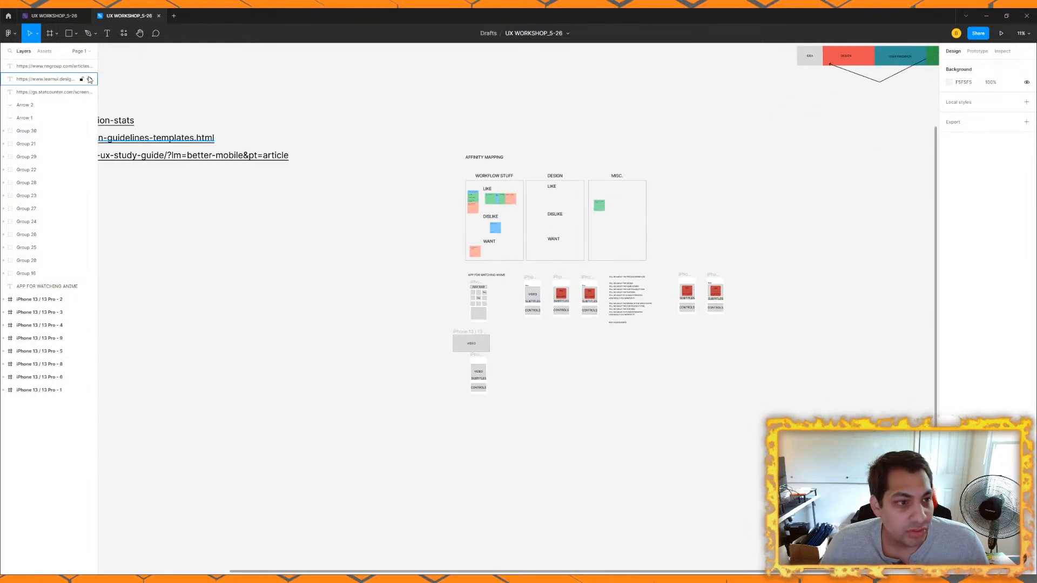
Step: Switch to the UX WORKSHOP_5-26 whiteboard file and find the APP TO WATCH ANIME heading
{"action": "left_click", "coordinate": [58, 17]}
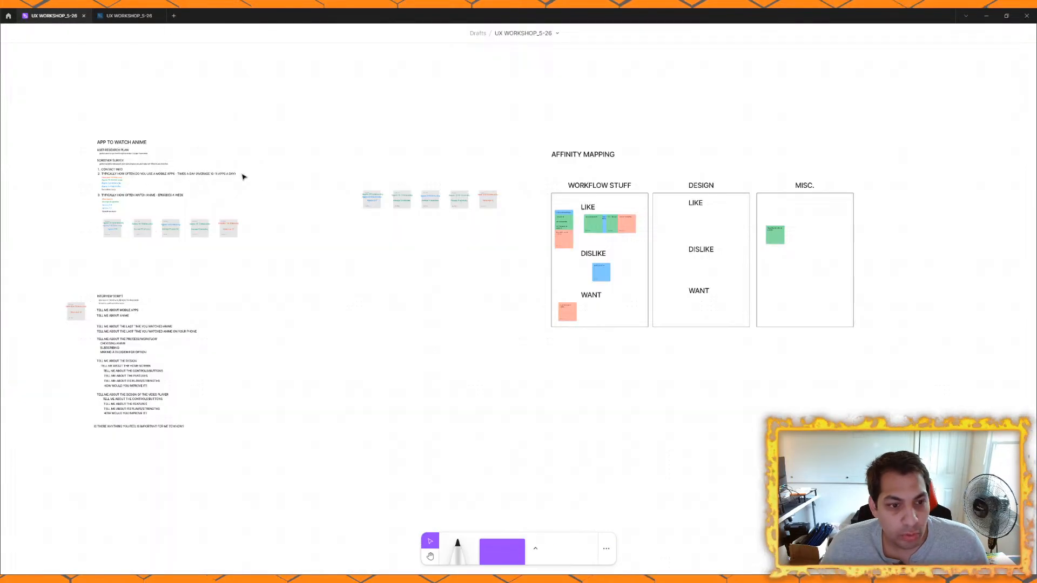
{"action": "scroll", "coordinate": [261, 190], "scroll_direction": "down", "scroll_amount": 1}
{"action": "left_click_drag", "start_coordinate": [263, 194], "coordinate": [446, 293]}
{"action": "scroll", "coordinate": [300, 223], "scroll_direction": "up", "scroll_amount": 2}
{"action": "scroll", "coordinate": [300, 225], "scroll_direction": "up", "scroll_amount": 1}
{"action": "scroll", "coordinate": [423, 208], "scroll_direction": "up", "scroll_amount": 4}
{"action": "left_click_drag", "start_coordinate": [423, 209], "coordinate": [262, 144]}
{"action": "scroll", "coordinate": [386, 186], "scroll_direction": "up", "scroll_amount": 1}
{"action": "left_click_drag", "start_coordinate": [101, 108], "coordinate": [253, 114]}
{"action": "left_click", "coordinate": [223, 111]}
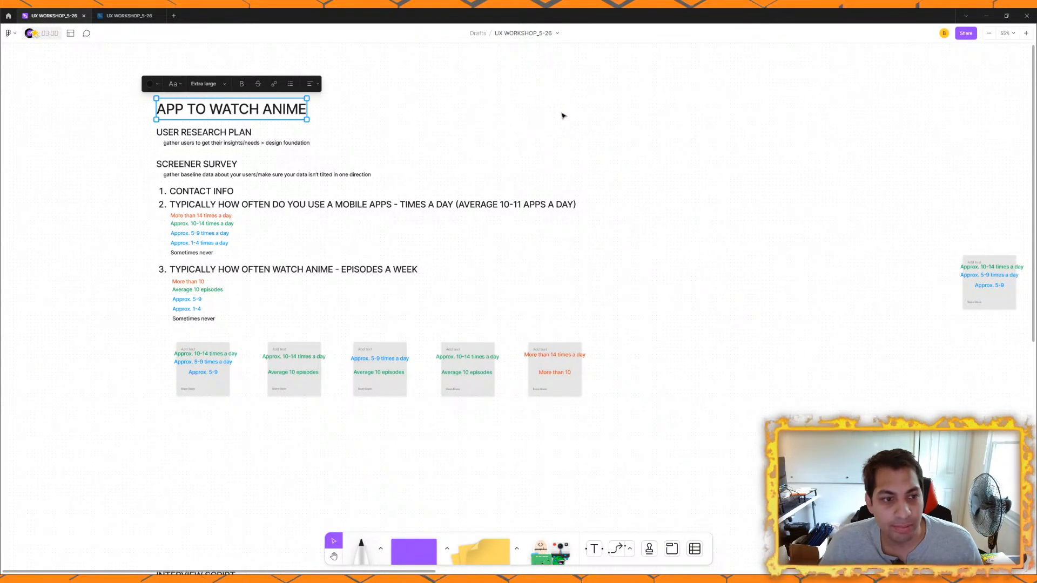
Step: Examine the USER RESEARCH PLAN and SCREENER SURVEY headings, their descriptions and the CONTACT INFO item
{"action": "left_click", "coordinate": [217, 135]}
{"action": "scroll", "coordinate": [235, 141], "scroll_direction": "up", "scroll_amount": 3}
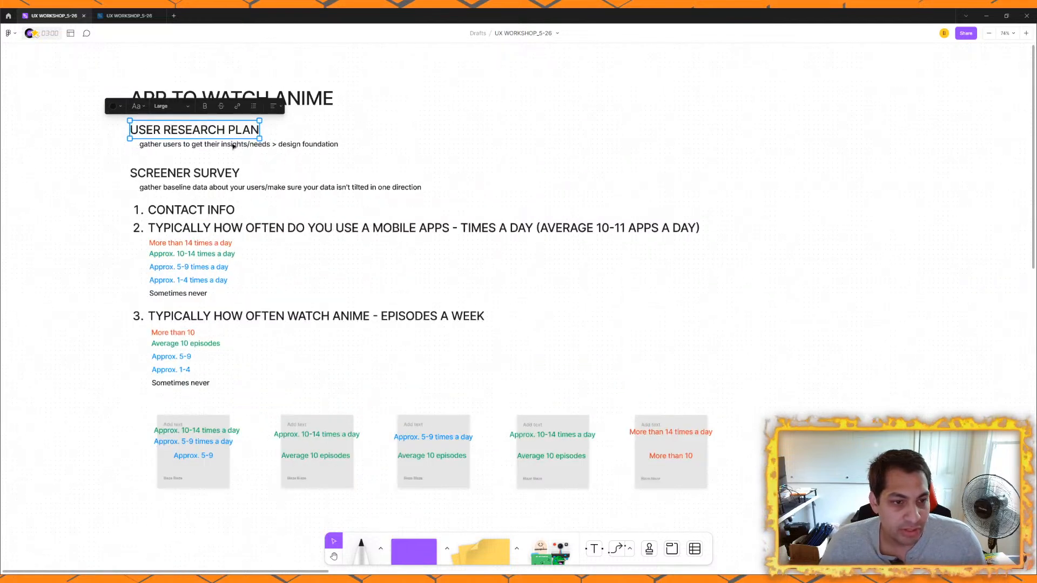
{"action": "left_click", "coordinate": [178, 144]}
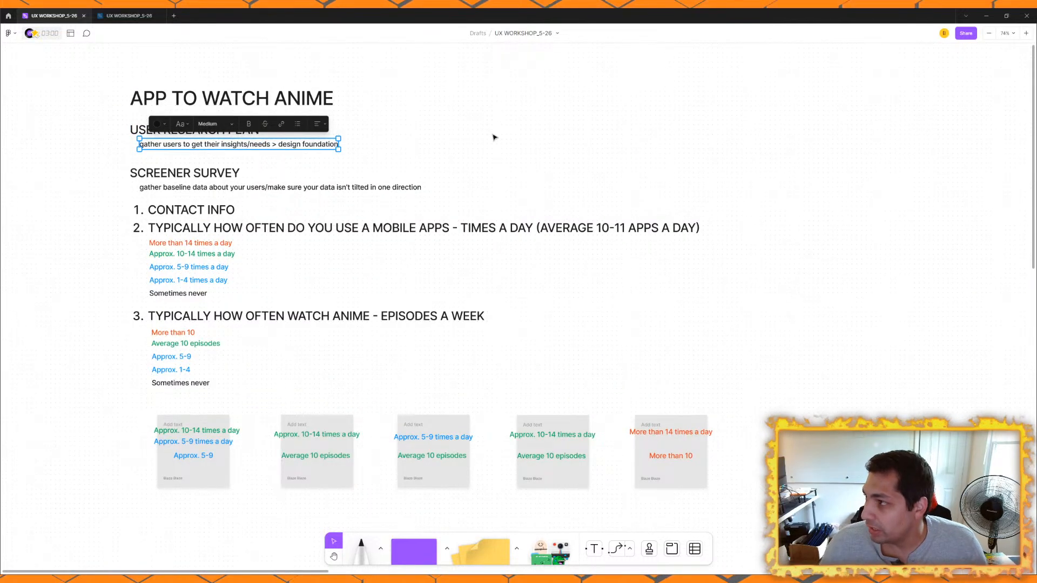
{"action": "left_click", "coordinate": [218, 174]}
{"action": "left_click", "coordinate": [187, 188]}
{"action": "scroll", "coordinate": [474, 132], "scroll_direction": "down", "scroll_amount": 1}
{"action": "left_click", "coordinate": [221, 178]}
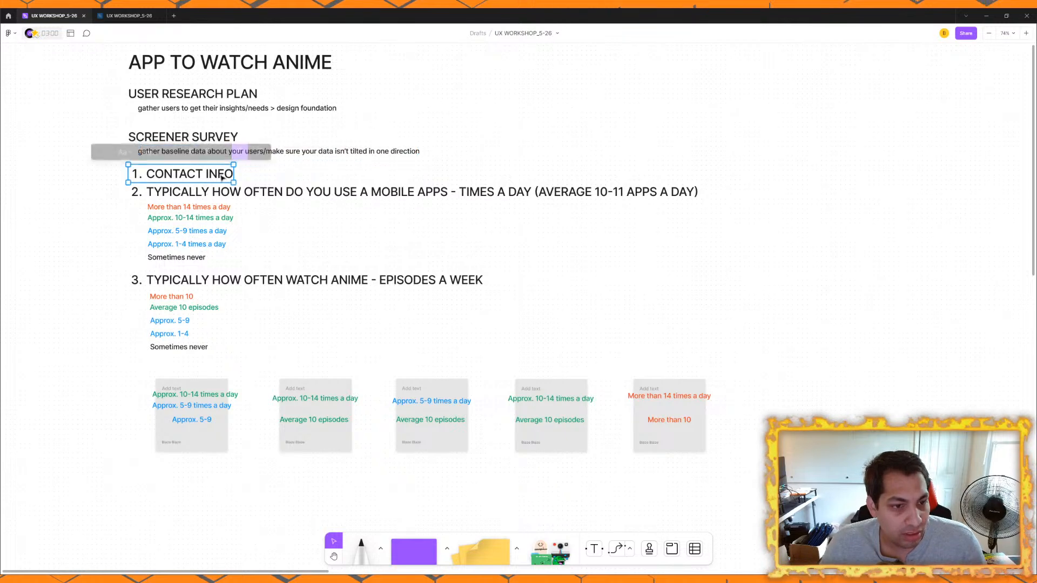
Step: Examine the screener survey questions on mobile app use and weekly anime episodes with their answer options
{"action": "left_click_drag", "start_coordinate": [72, 173], "coordinate": [321, 346]}
{"action": "left_click", "coordinate": [97, 127]}
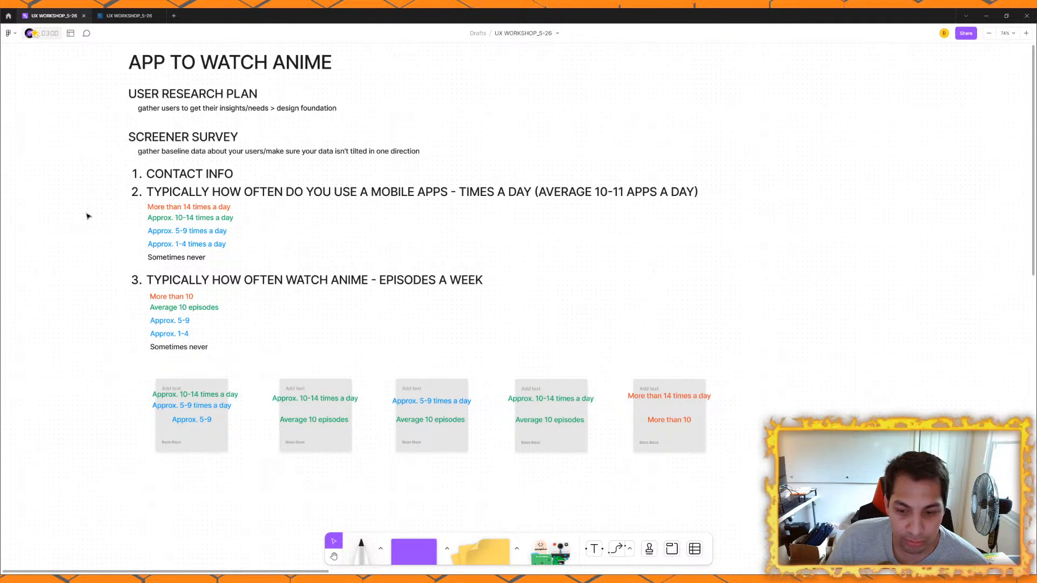
{"action": "scroll", "coordinate": [85, 217], "scroll_direction": "down", "scroll_amount": 5}
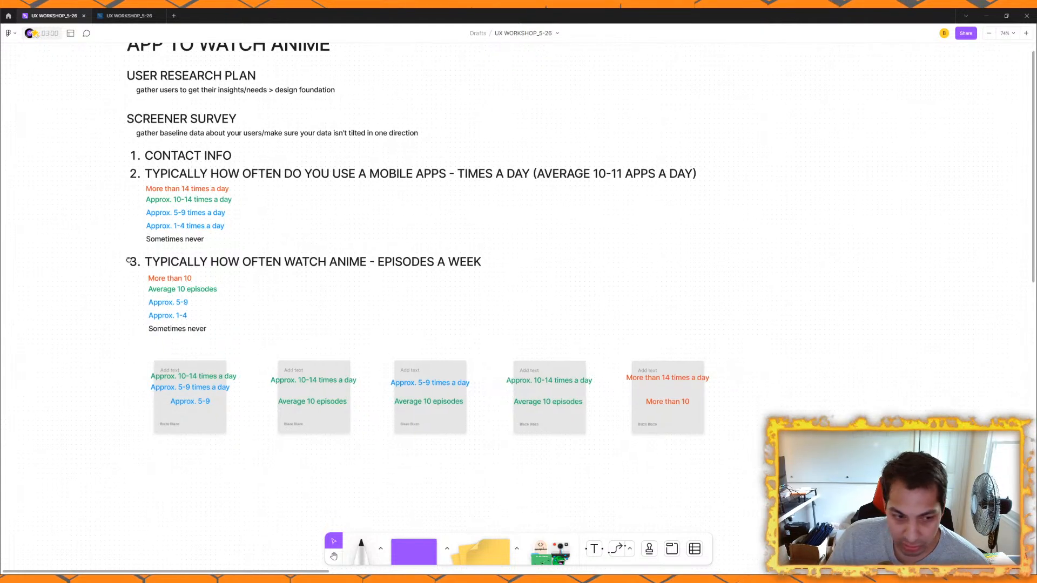
{"action": "left_click_drag", "start_coordinate": [90, 205], "coordinate": [752, 348]}
{"action": "left_click", "coordinate": [740, 185]}
{"action": "scroll", "coordinate": [758, 274], "scroll_direction": "up", "scroll_amount": 2}
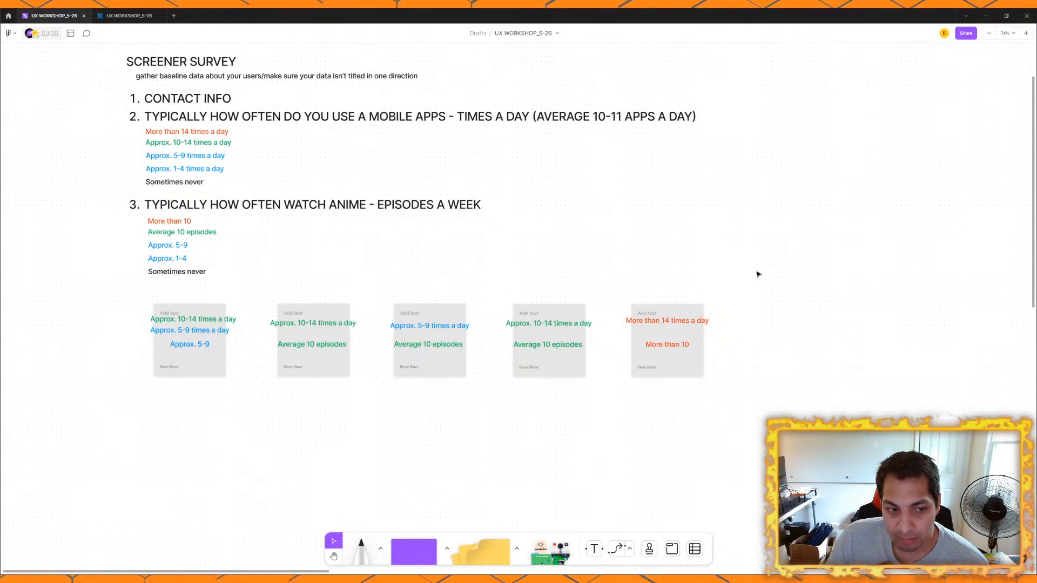
Step: Examine the row of five respondent notes below the screener survey questions
{"action": "left_click_drag", "start_coordinate": [115, 296], "coordinate": [785, 397]}
{"action": "left_click", "coordinate": [785, 397]}
{"action": "left_click_drag", "start_coordinate": [115, 296], "coordinate": [824, 405]}
{"action": "left_click", "coordinate": [825, 405]}
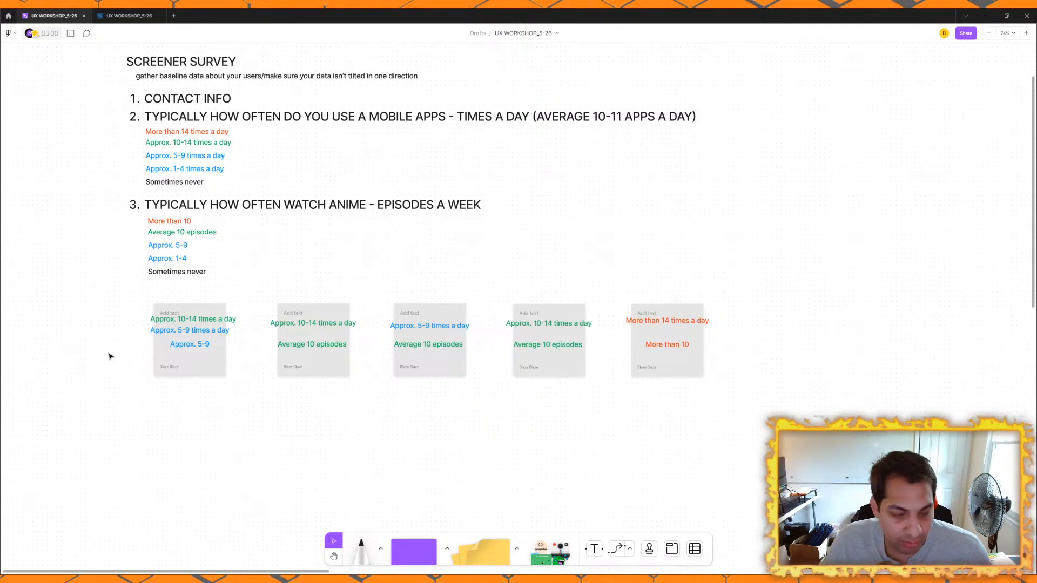
{"action": "left_click_drag", "start_coordinate": [83, 306], "coordinate": [794, 405]}
{"action": "left_click_drag", "start_coordinate": [113, 289], "coordinate": [777, 417]}
{"action": "left_click", "coordinate": [777, 417]}
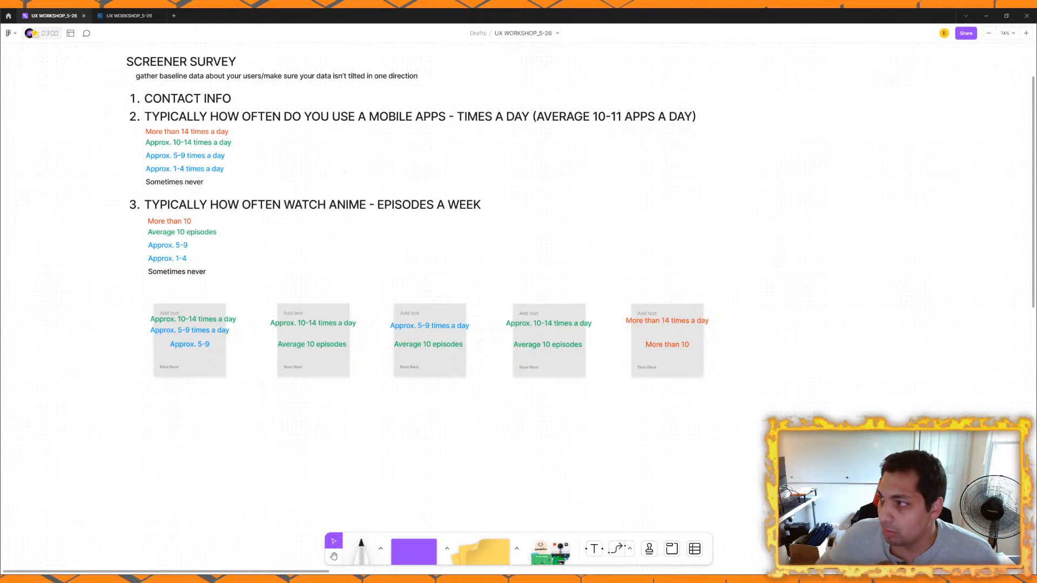
Step: Examine the INTERVIEW SCRIPT section and its questions below the screener survey
{"action": "scroll", "coordinate": [656, 366], "scroll_direction": "down", "scroll_amount": 5}
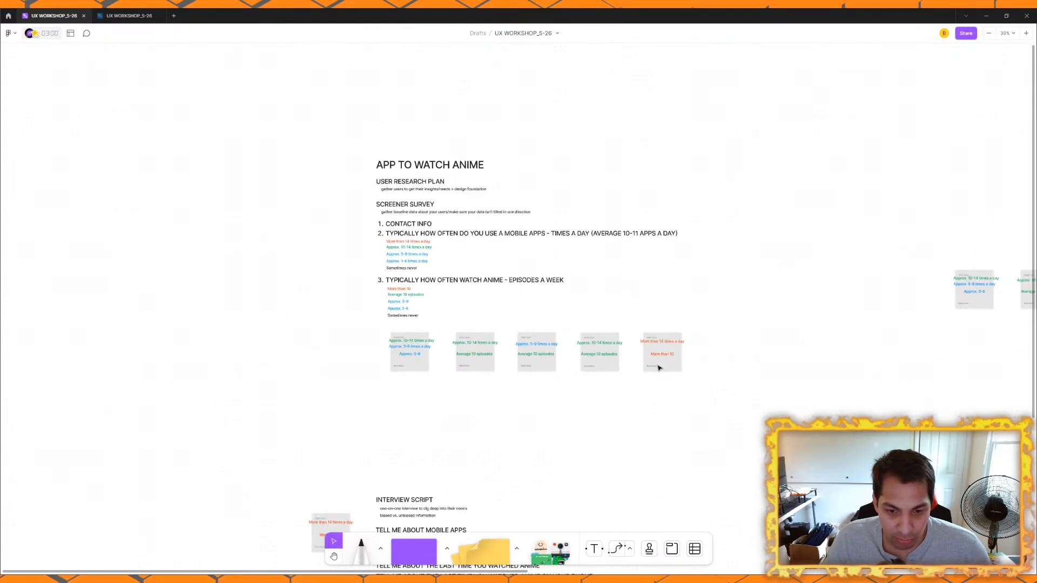
{"action": "scroll", "coordinate": [540, 209], "scroll_direction": "down", "scroll_amount": 3}
{"action": "scroll", "coordinate": [508, 241], "scroll_direction": "down", "scroll_amount": 3}
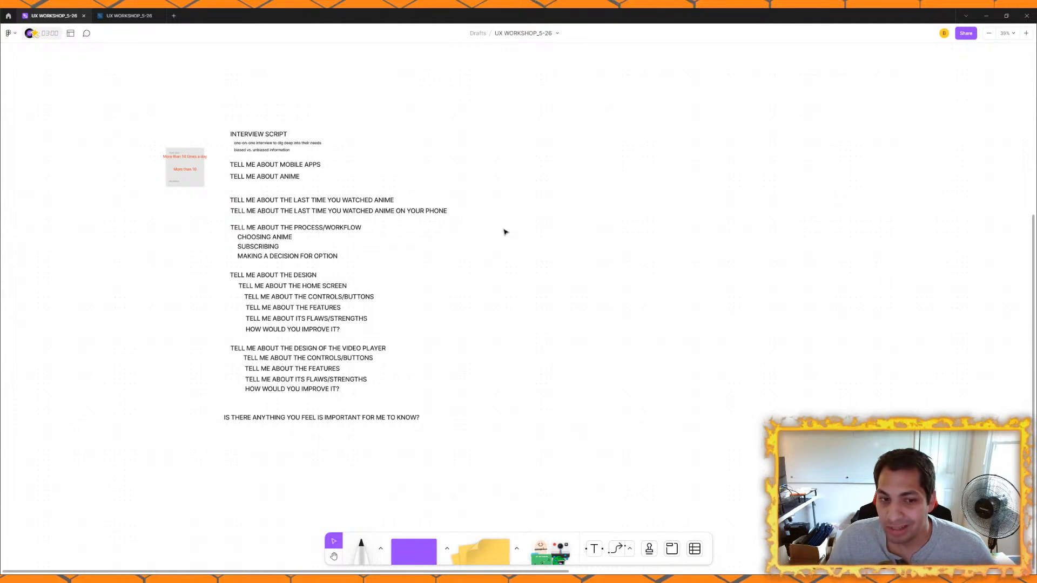
{"action": "left_click_drag", "start_coordinate": [504, 216], "coordinate": [447, 249]}
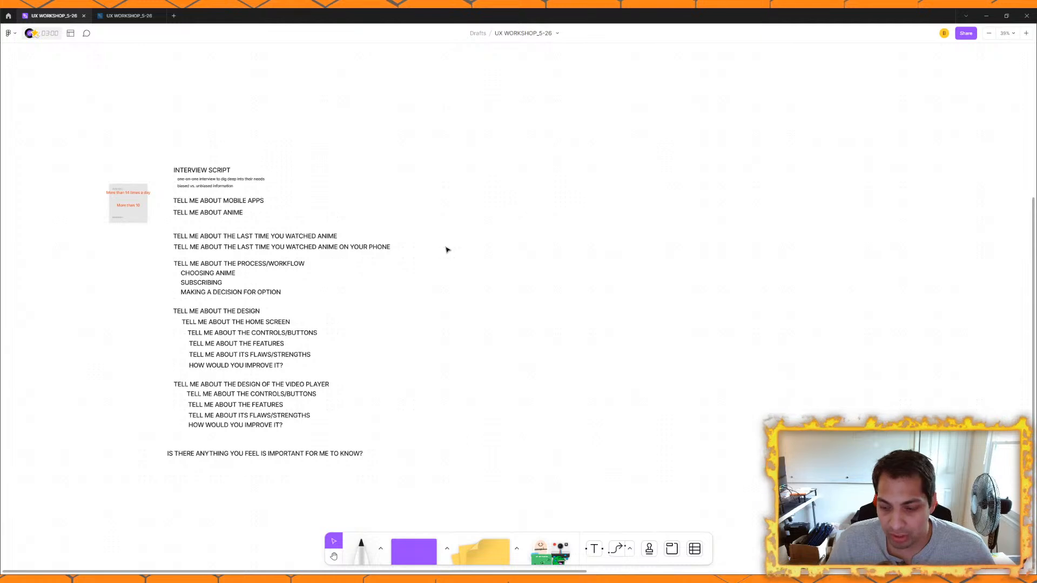
{"action": "scroll", "coordinate": [401, 265], "scroll_direction": "up", "scroll_amount": 2}
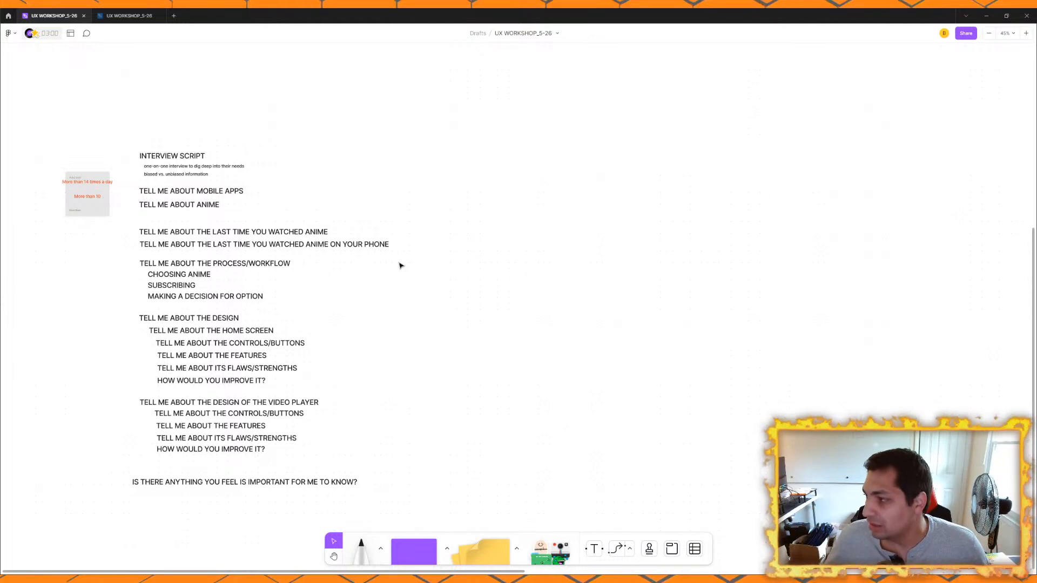
{"action": "scroll", "coordinate": [322, 275], "scroll_direction": "down", "scroll_amount": 1}
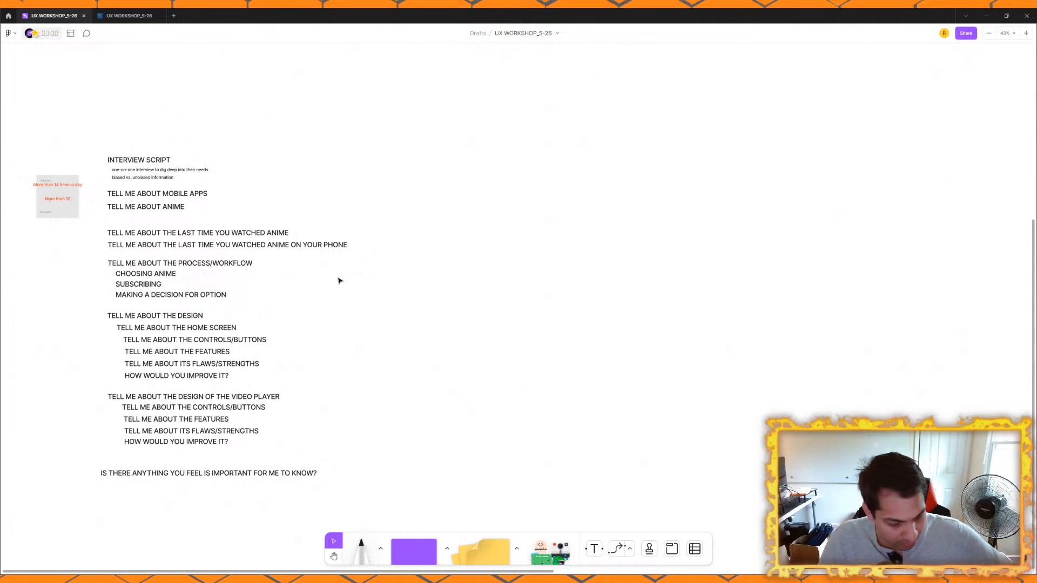
{"action": "left_click_drag", "start_coordinate": [338, 279], "coordinate": [382, 367]}
Step: Review the five respondent notes together with the interview script questions below them
{"action": "scroll", "coordinate": [400, 209], "scroll_direction": "down", "scroll_amount": 1}
{"action": "scroll", "coordinate": [400, 208], "scroll_direction": "up", "scroll_amount": 1}
{"action": "left_click_drag", "start_coordinate": [277, 100], "coordinate": [260, 176]}
{"action": "left_click_drag", "start_coordinate": [140, 152], "coordinate": [627, 226]}
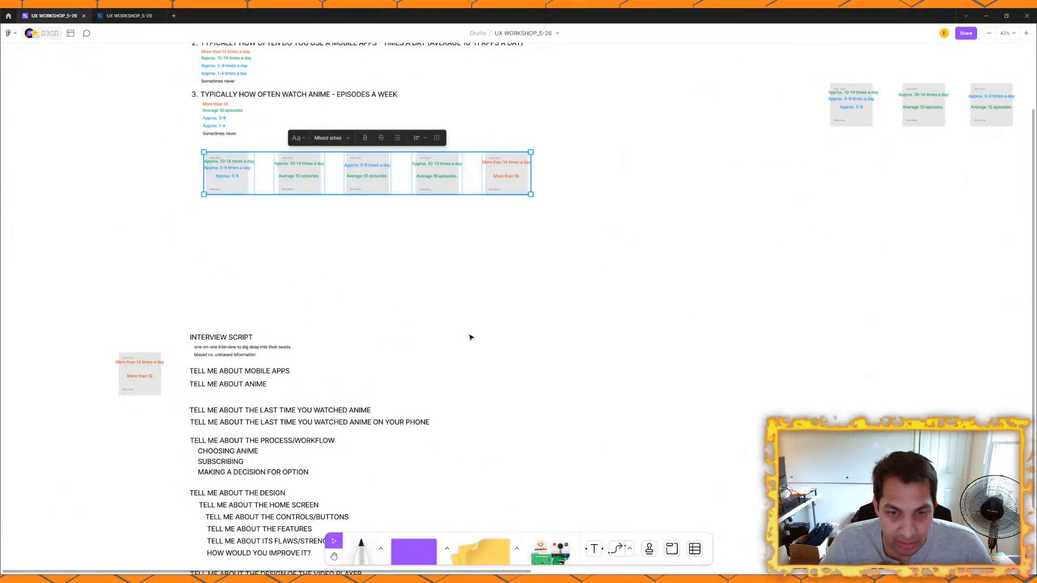
{"action": "left_click", "coordinate": [143, 190]}
{"action": "left_click_drag", "start_coordinate": [157, 132], "coordinate": [662, 241]}
{"action": "left_click", "coordinate": [469, 330]}
{"action": "scroll", "coordinate": [342, 189], "scroll_direction": "down", "scroll_amount": 5}
{"action": "scroll", "coordinate": [359, 211], "scroll_direction": "up", "scroll_amount": 2}
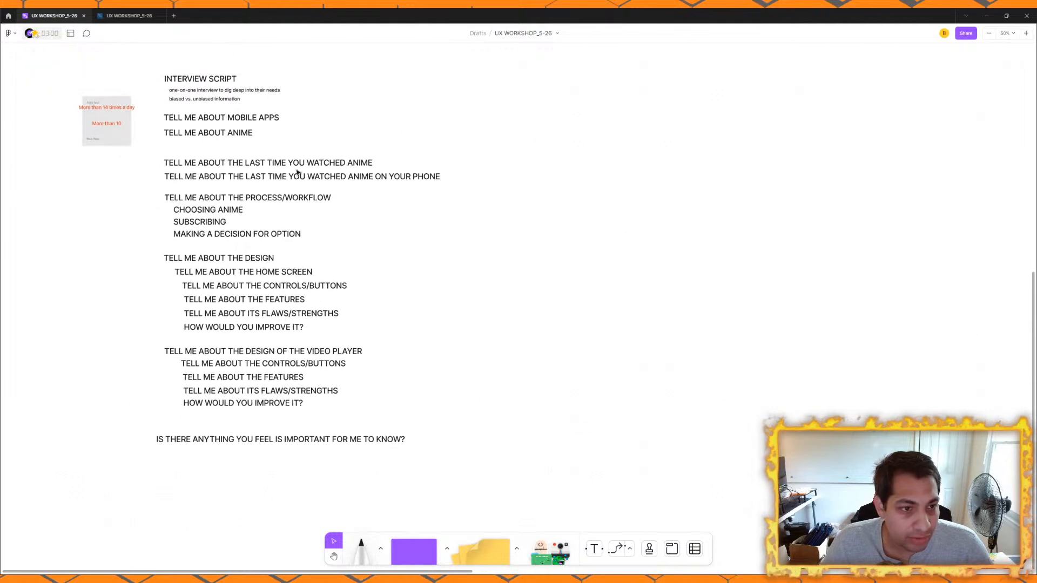
{"action": "scroll", "coordinate": [438, 243], "scroll_direction": "down", "scroll_amount": 2}
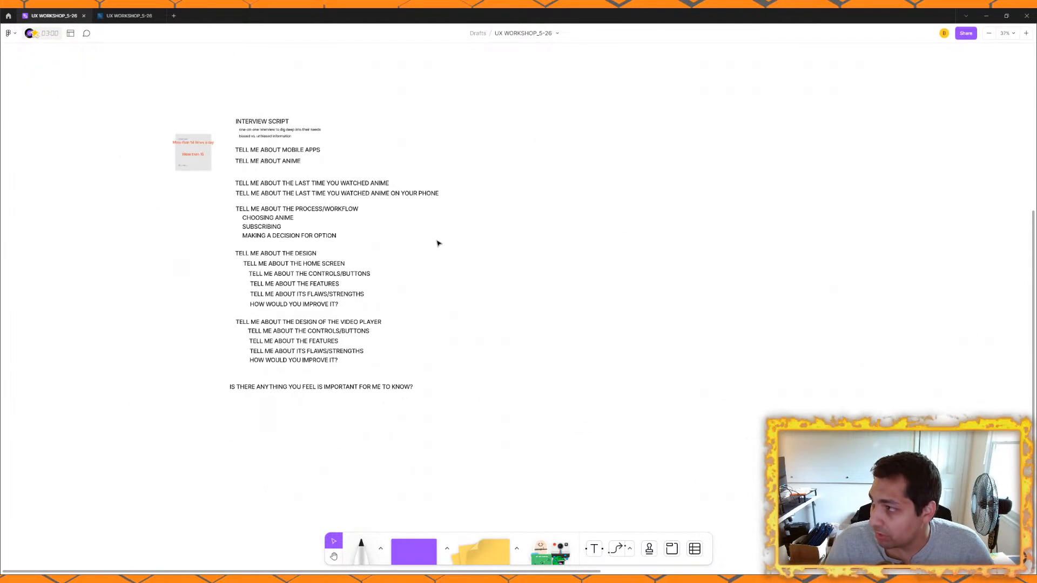
Step: Examine the second row of respondent notes and the AFFINITY MAPPING board beside it
{"action": "left_click_drag", "start_coordinate": [437, 243], "coordinate": [104, 391]}
{"action": "left_click_drag", "start_coordinate": [391, 264], "coordinate": [241, 382]}
{"action": "scroll", "coordinate": [294, 340], "scroll_direction": "down", "scroll_amount": 1}
{"action": "scroll", "coordinate": [304, 280], "scroll_direction": "up", "scroll_amount": 2}
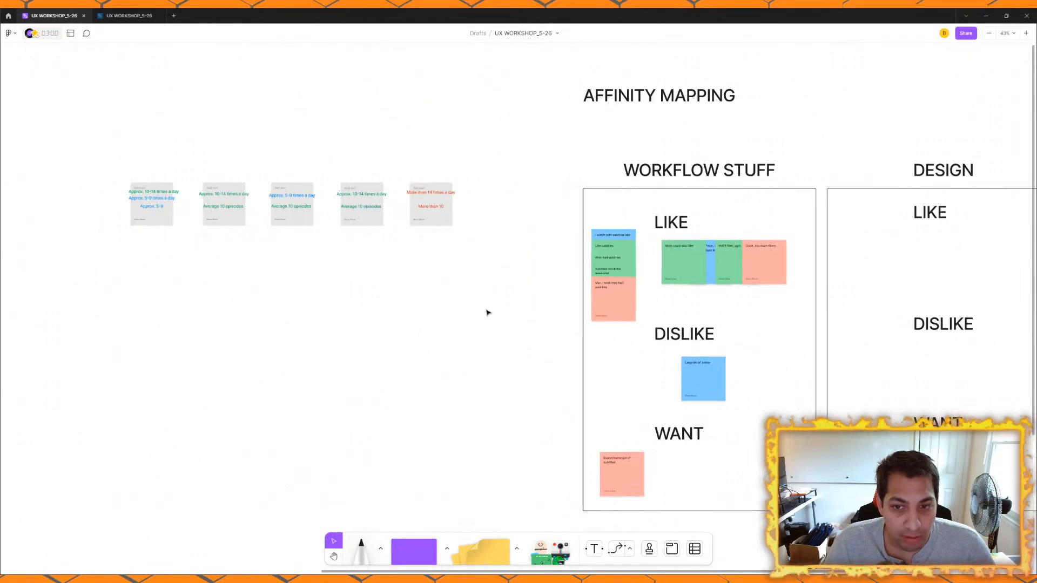
{"action": "left_click_drag", "start_coordinate": [583, 321], "coordinate": [276, 265]}
{"action": "left_click_drag", "start_coordinate": [403, 280], "coordinate": [548, 309]}
{"action": "scroll", "coordinate": [317, 290], "scroll_direction": "down", "scroll_amount": 1}
{"action": "left_click_drag", "start_coordinate": [683, 315], "coordinate": [503, 263]}
{"action": "scroll", "coordinate": [491, 250], "scroll_direction": "up", "scroll_amount": 2}
{"action": "scroll", "coordinate": [284, 195], "scroll_direction": "up", "scroll_amount": 1}
{"action": "left_click_drag", "start_coordinate": [294, 220], "coordinate": [242, 286]}
{"action": "scroll", "coordinate": [207, 235], "scroll_direction": "down", "scroll_amount": 1}
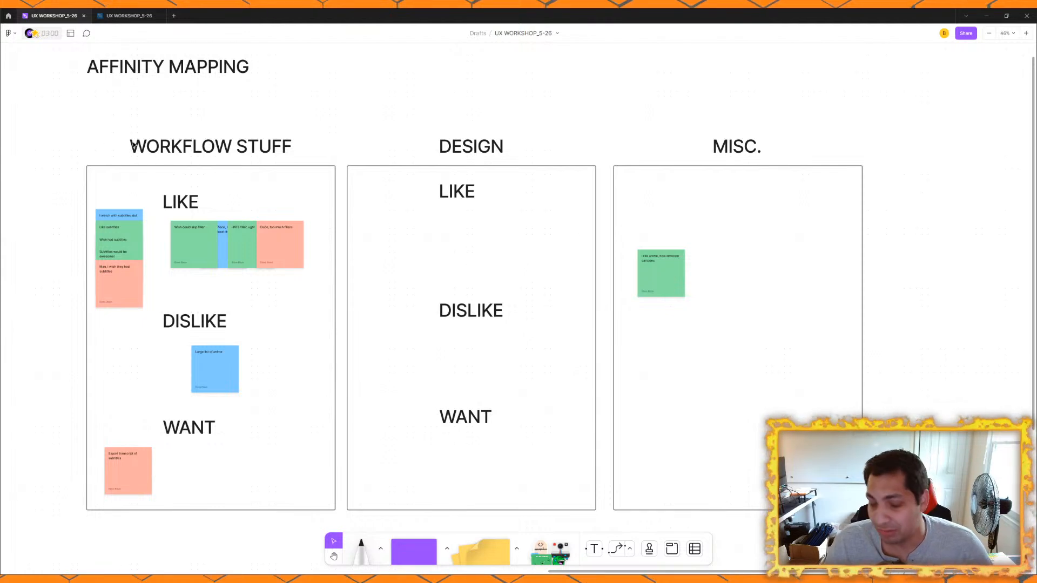
Step: Examine the WORKFLOW STUFF, DESIGN and MISC. columns of the affinity map alongside the respondent notes
{"action": "scroll", "coordinate": [134, 144], "scroll_direction": "down", "scroll_amount": 3}
{"action": "left_click_drag", "start_coordinate": [133, 159], "coordinate": [324, 197]}
{"action": "scroll", "coordinate": [324, 197], "scroll_direction": "up", "scroll_amount": 4}
{"action": "left_click_drag", "start_coordinate": [363, 271], "coordinate": [322, 206]}
{"action": "left_click_drag", "start_coordinate": [190, 164], "coordinate": [489, 204]}
{"action": "left_click_drag", "start_coordinate": [379, 204], "coordinate": [487, 225]}
{"action": "left_click_drag", "start_coordinate": [593, 253], "coordinate": [206, 148]}
{"action": "left_click_drag", "start_coordinate": [540, 201], "coordinate": [685, 304]}
{"action": "scroll", "coordinate": [363, 230], "scroll_direction": "down", "scroll_amount": 1}
{"action": "left_click_drag", "start_coordinate": [291, 238], "coordinate": [595, 241]}
{"action": "left_click_drag", "start_coordinate": [94, 157], "coordinate": [120, 238]}
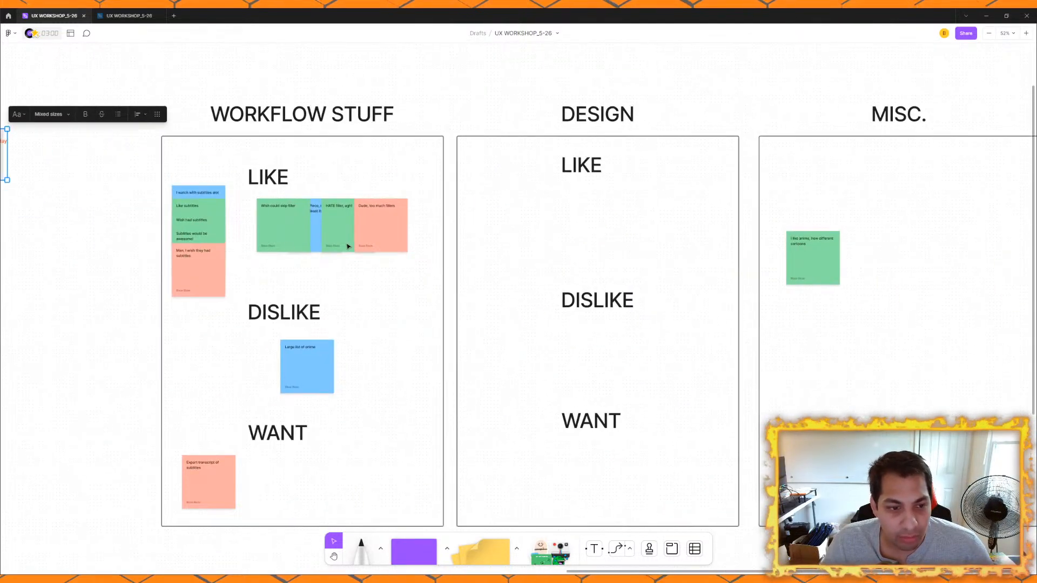
Step: Examine the stack of subtitle-related notes in the WORKFLOW STUFF column of the affinity map
{"action": "scroll", "coordinate": [223, 217], "scroll_direction": "up", "scroll_amount": 3}
{"action": "left_click_drag", "start_coordinate": [132, 112], "coordinate": [209, 300]}
{"action": "left_click", "coordinate": [203, 323]}
{"action": "left_click_drag", "start_coordinate": [147, 89], "coordinate": [209, 319]}
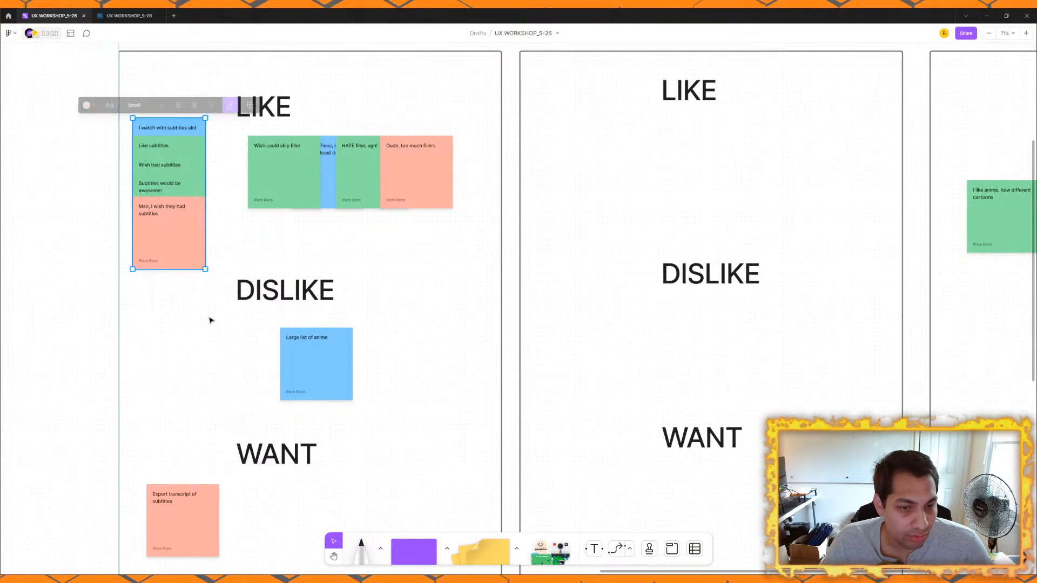
{"action": "left_click", "coordinate": [158, 114]}
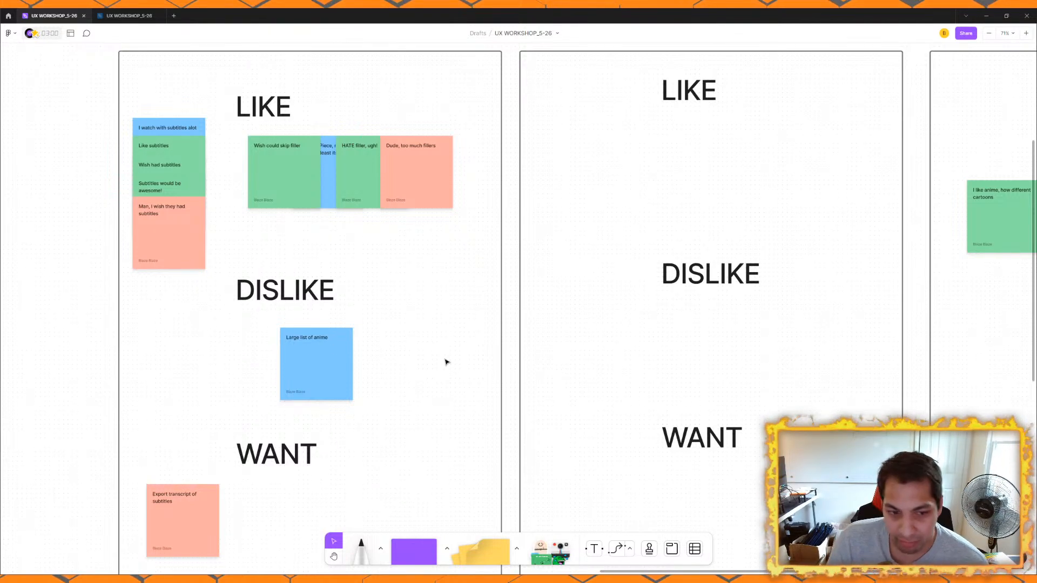
{"action": "scroll", "coordinate": [432, 324], "scroll_direction": "down", "scroll_amount": 5}
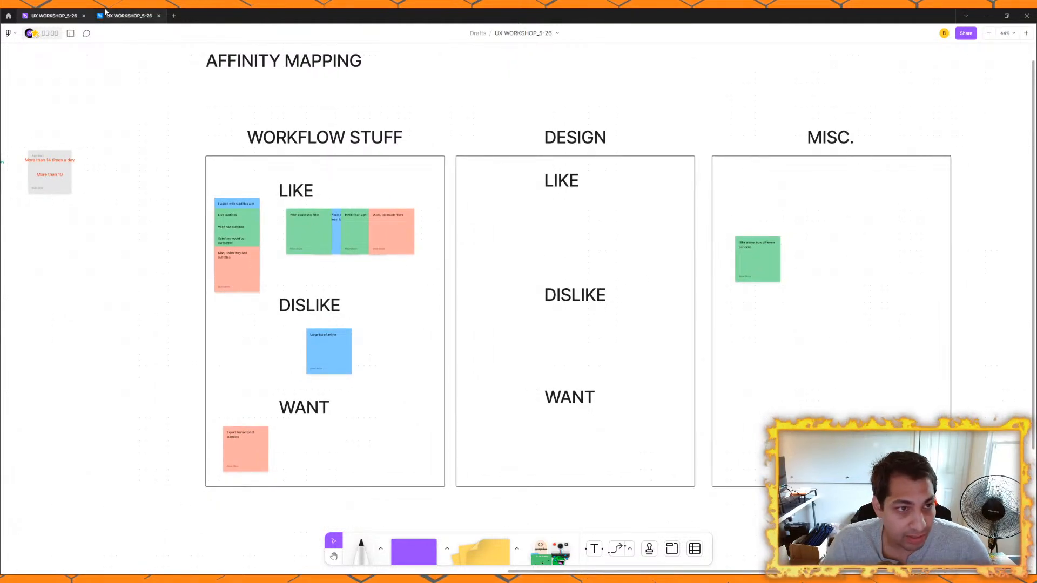
Step: Switch to the UX WORKSHOP_5-26 design file and look over the wireframes below the affinity map
{"action": "left_click", "coordinate": [129, 15]}
{"action": "scroll", "coordinate": [377, 179], "scroll_direction": "up", "scroll_amount": 5}
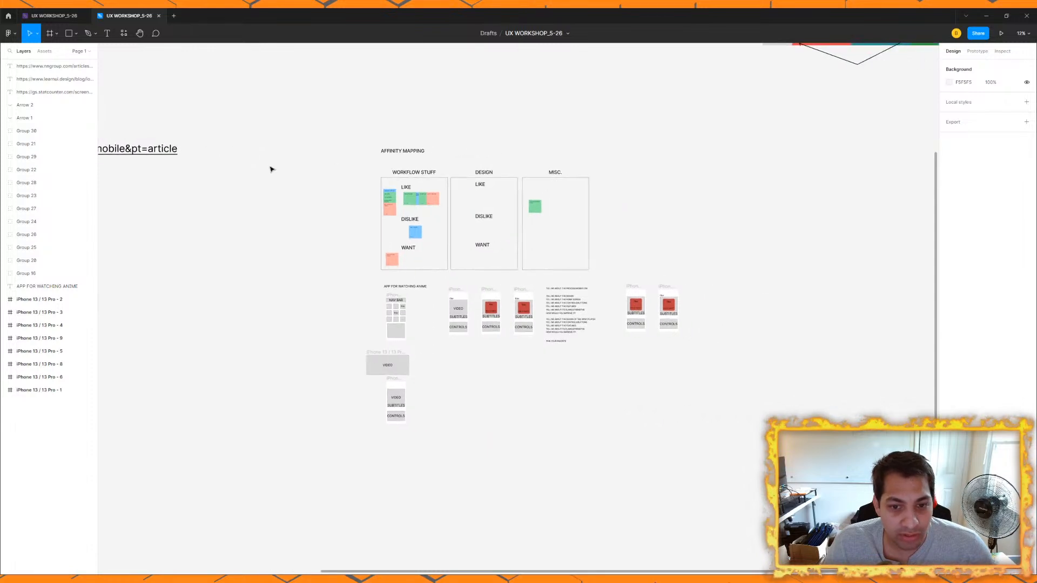
{"action": "scroll", "coordinate": [477, 296], "scroll_direction": "down", "scroll_amount": 8}
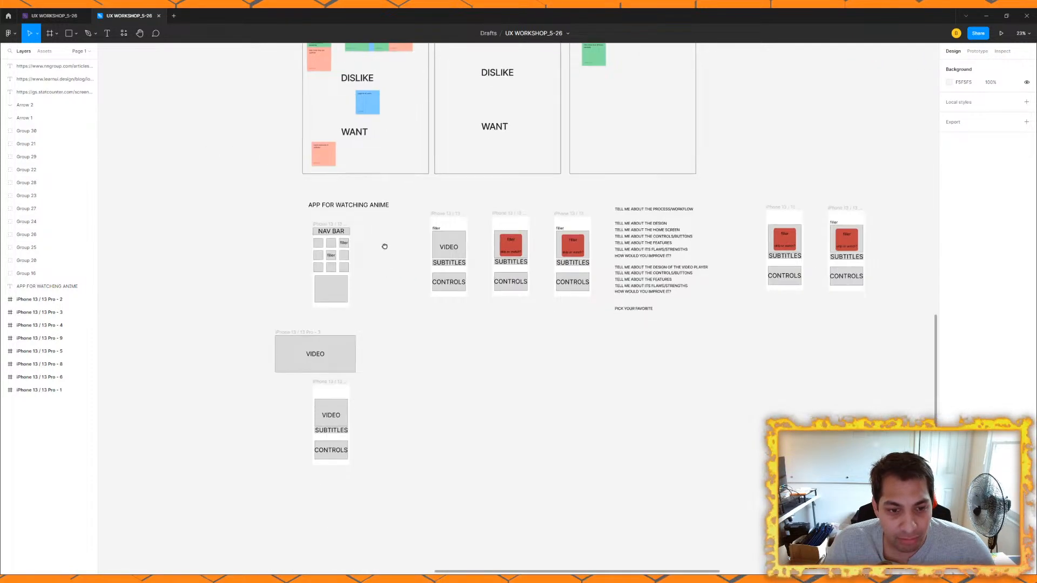
{"action": "left_click_drag", "start_coordinate": [390, 202], "coordinate": [423, 252]}
{"action": "scroll", "coordinate": [313, 222], "scroll_direction": "down", "scroll_amount": 2}
{"action": "mouse_move", "coordinate": [319, 225]}
{"action": "left_mouse_down"}
{"action": "mouse_move", "coordinate": [463, 350]}
{"action": "mouse_move", "coordinate": [533, 371]}
{"action": "left_mouse_up"}
{"action": "mouse_move", "coordinate": [408, 293]}
{"action": "left_mouse_down"}
{"action": "mouse_move", "coordinate": [588, 297]}
{"action": "mouse_move", "coordinate": [571, 323]}
{"action": "left_mouse_up"}
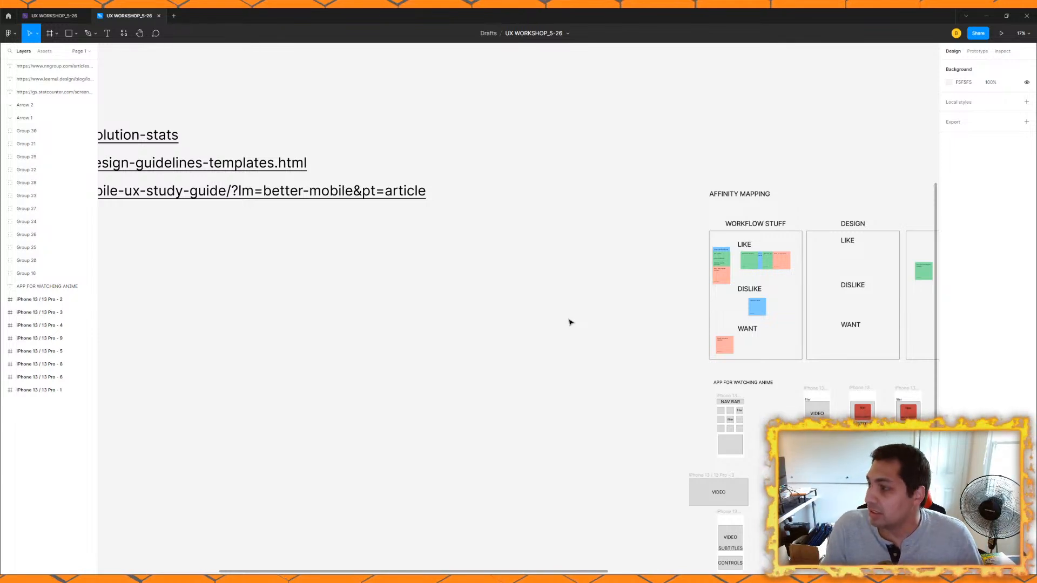
Step: Examine the APP FOR WATCHING ANIME phone wireframes and the interview questions next to them
{"action": "left_click_drag", "start_coordinate": [606, 319], "coordinate": [319, 241]}
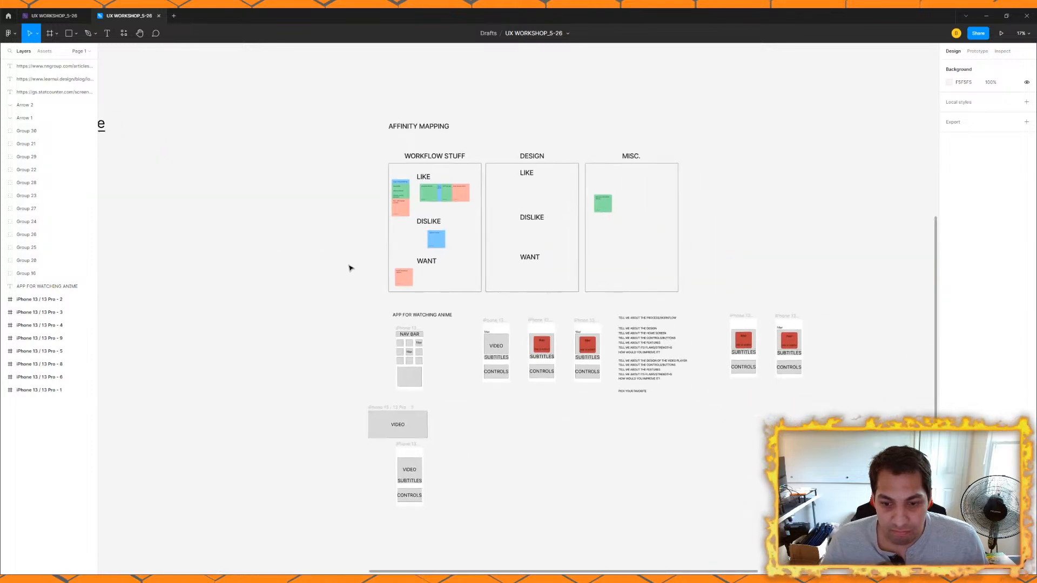
{"action": "scroll", "coordinate": [385, 236], "scroll_direction": "down", "scroll_amount": 3}
{"action": "scroll", "coordinate": [385, 246], "scroll_direction": "up", "scroll_amount": 3}
{"action": "left_click_drag", "start_coordinate": [385, 248], "coordinate": [379, 284]}
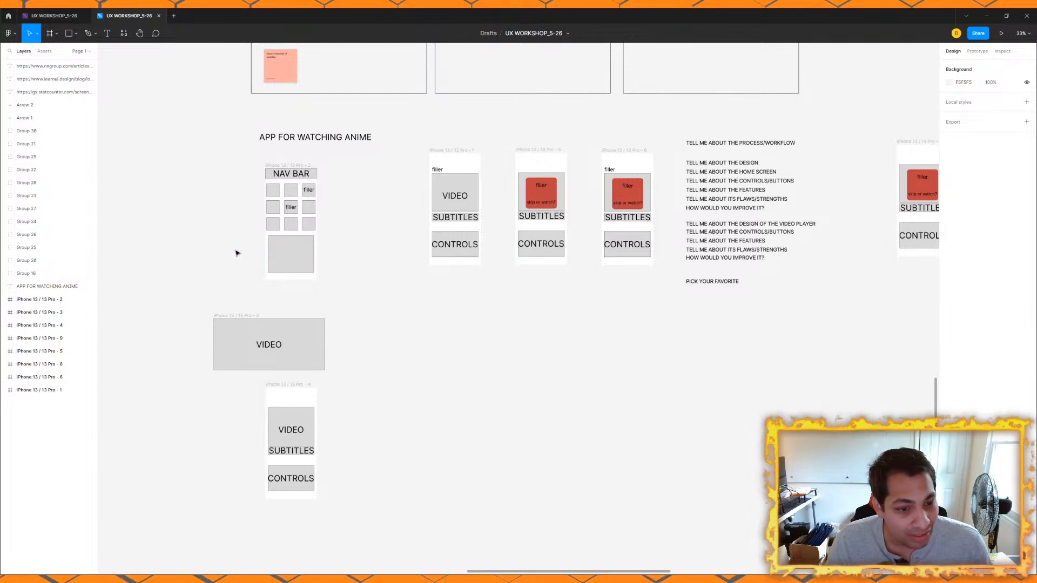
{"action": "scroll", "coordinate": [228, 252], "scroll_direction": "down", "scroll_amount": 2}
{"action": "scroll", "coordinate": [228, 252], "scroll_direction": "down", "scroll_amount": 2}
{"action": "left_click_drag", "start_coordinate": [316, 251], "coordinate": [311, 381]}
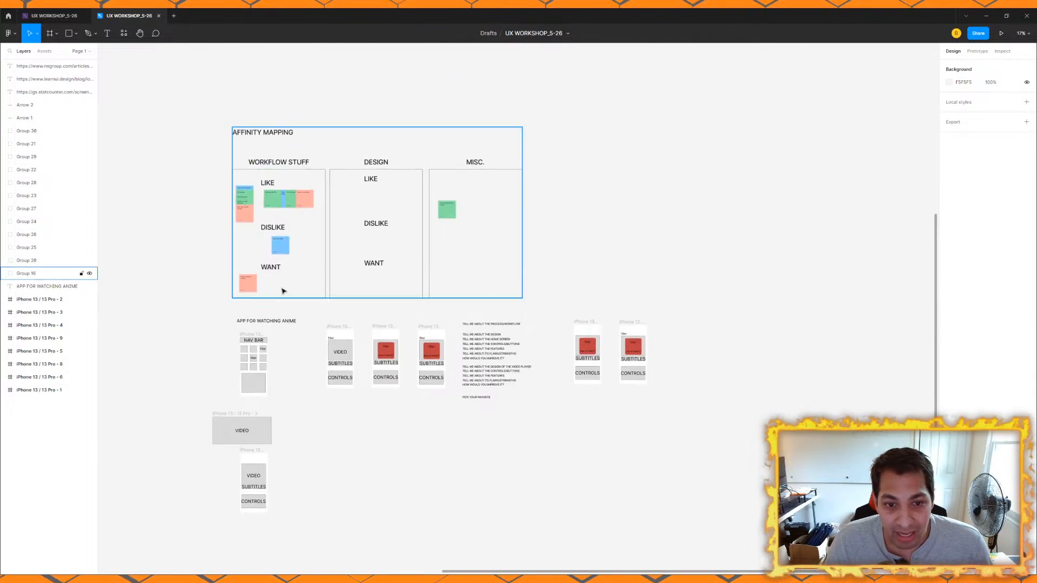
Step: Examine the statcounter, learnui.design and nngroup reference links beside the affinity map
{"action": "left_click_drag", "start_coordinate": [157, 251], "coordinate": [579, 308]}
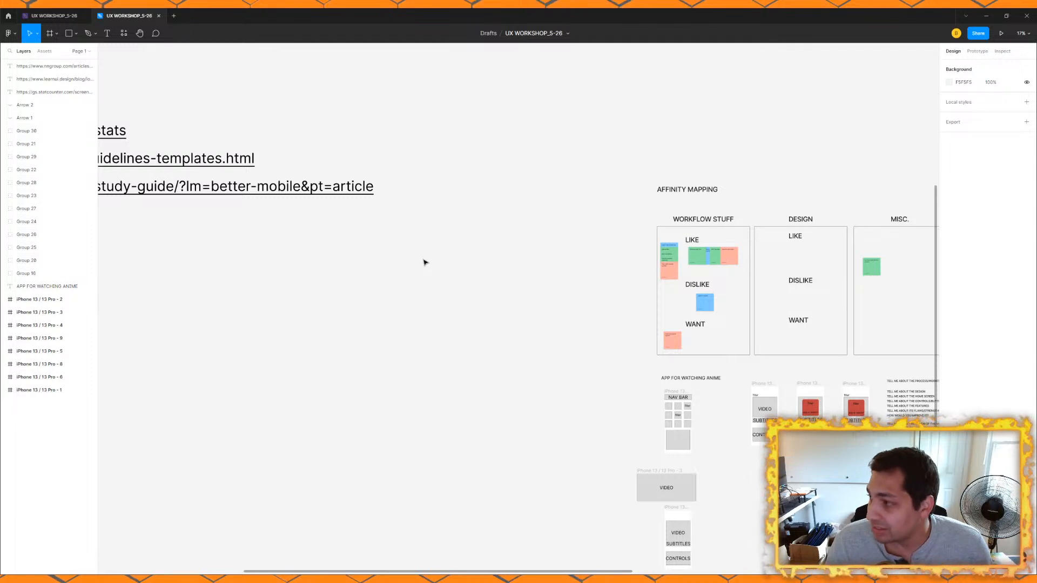
{"action": "scroll", "coordinate": [649, 270], "scroll_direction": "left", "scroll_amount": 6}
{"action": "scroll", "coordinate": [657, 289], "scroll_direction": "up", "scroll_amount": 1}
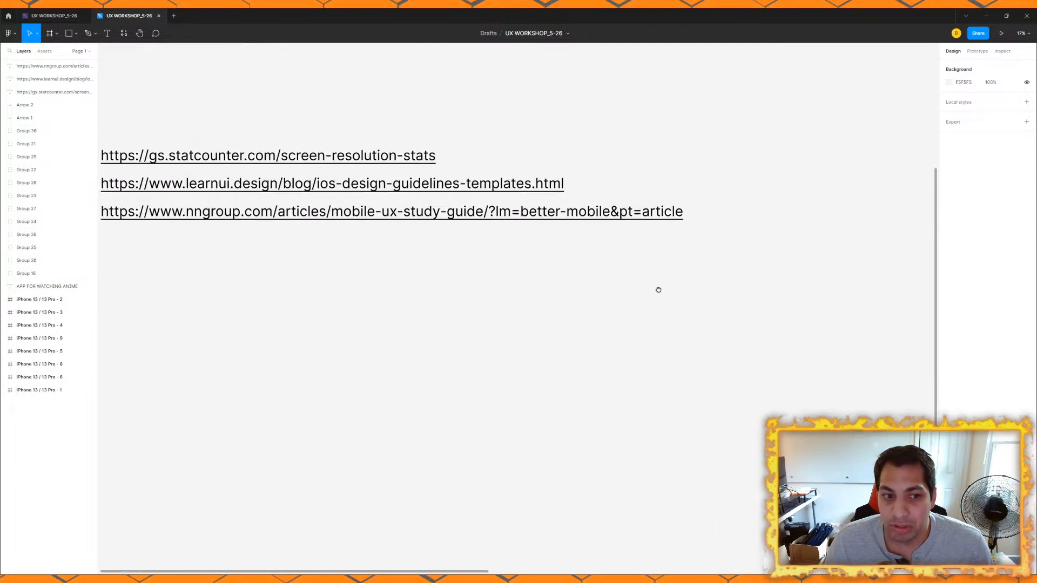
Step: Look from the reference links across to the wireframes and interview questions beneath the affinity map
{"action": "scroll", "coordinate": [591, 294], "scroll_direction": "down", "scroll_amount": 2}
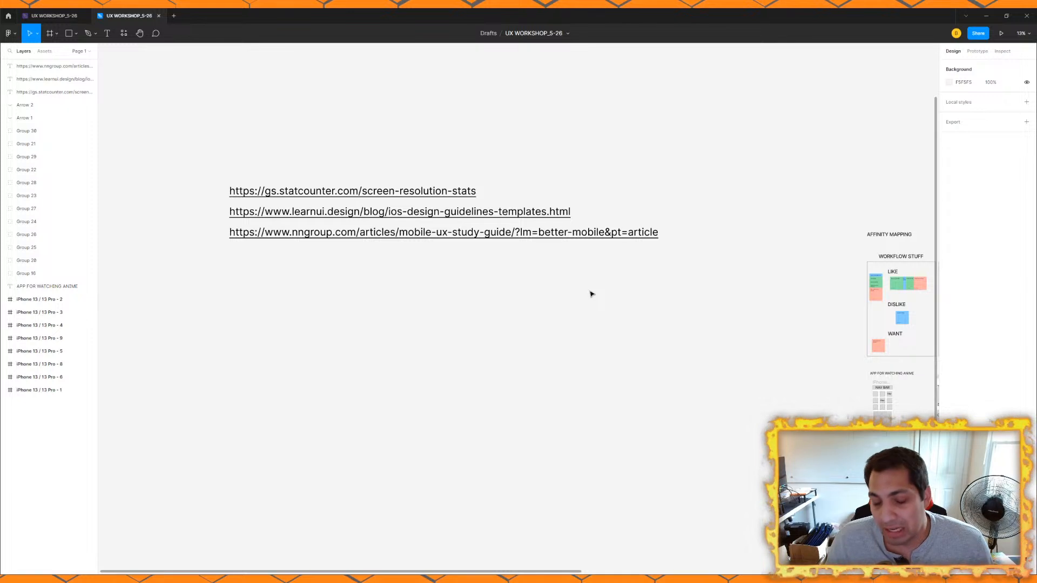
{"action": "left_click_drag", "start_coordinate": [662, 299], "coordinate": [589, 311]}
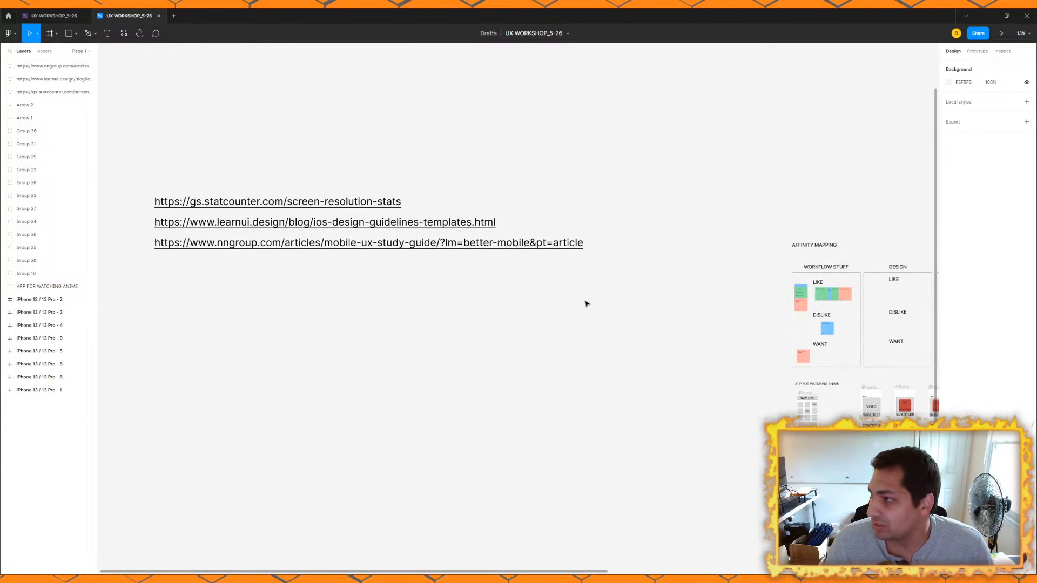
{"action": "left_click_drag", "start_coordinate": [594, 254], "coordinate": [505, 222]}
{"action": "scroll", "coordinate": [504, 222], "scroll_direction": "down", "scroll_amount": 2}
{"action": "left_click_drag", "start_coordinate": [703, 402], "coordinate": [437, 338]}
{"action": "scroll", "coordinate": [449, 281], "scroll_direction": "up", "scroll_amount": 4}
{"action": "scroll", "coordinate": [394, 309], "scroll_direction": "up", "scroll_amount": 1}
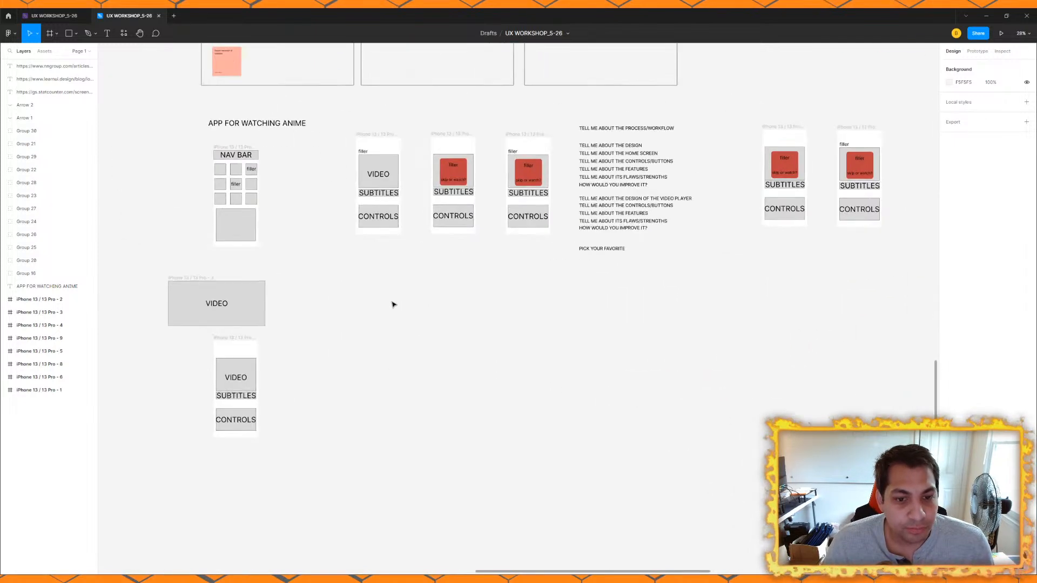
{"action": "left_click_drag", "start_coordinate": [298, 151], "coordinate": [303, 146]}
{"action": "left_click_drag", "start_coordinate": [293, 218], "coordinate": [401, 238]}
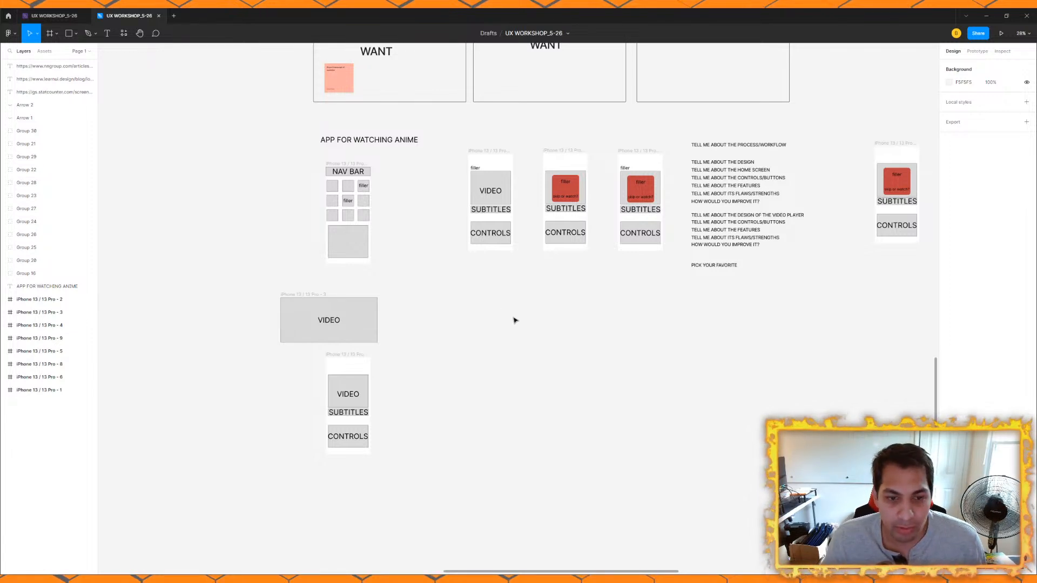
{"action": "scroll", "coordinate": [491, 299], "scroll_direction": "down", "scroll_amount": 3, "text": "ctrl"}
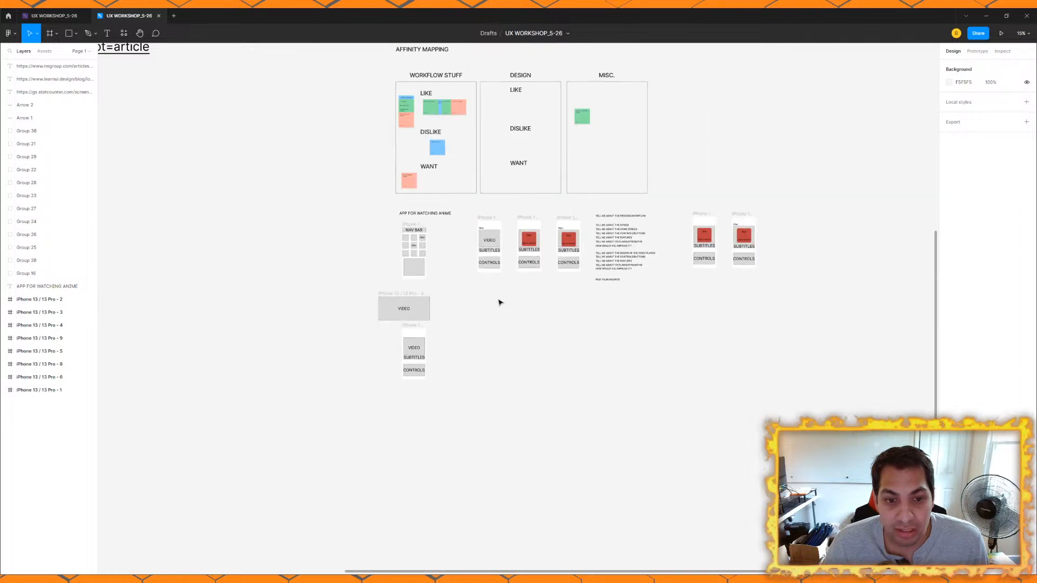
Step: Examine the landscape VIDEO wireframe, the NAV BAR home screen above it and the phone player screen below it
{"action": "scroll", "coordinate": [499, 303], "scroll_direction": "up", "scroll_amount": 3, "text": "ctrl"}
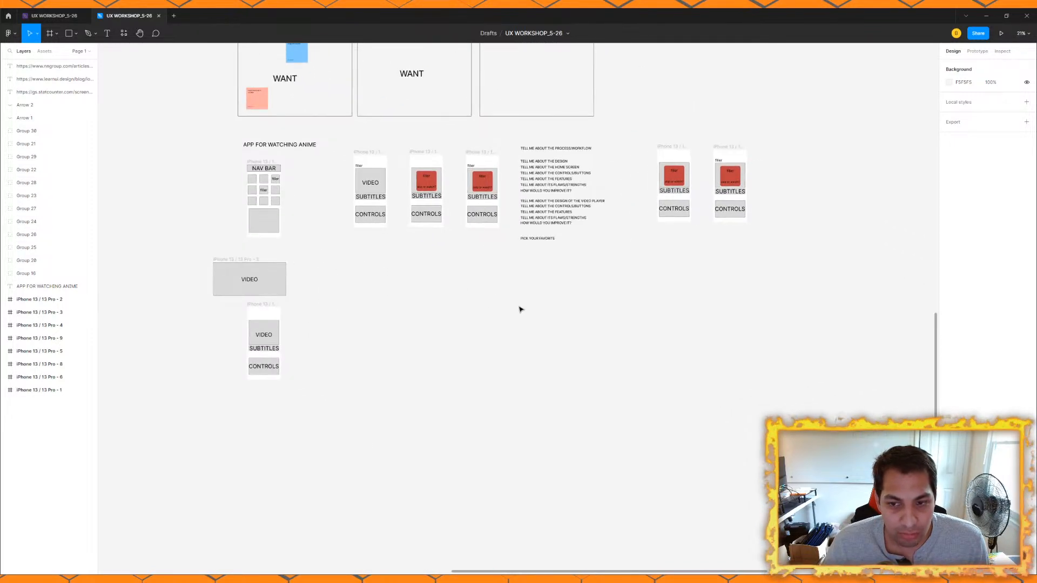
{"action": "scroll", "coordinate": [483, 304], "scroll_direction": "up", "scroll_amount": 2}
{"action": "scroll", "coordinate": [483, 303], "scroll_direction": "left", "scroll_amount": 2}
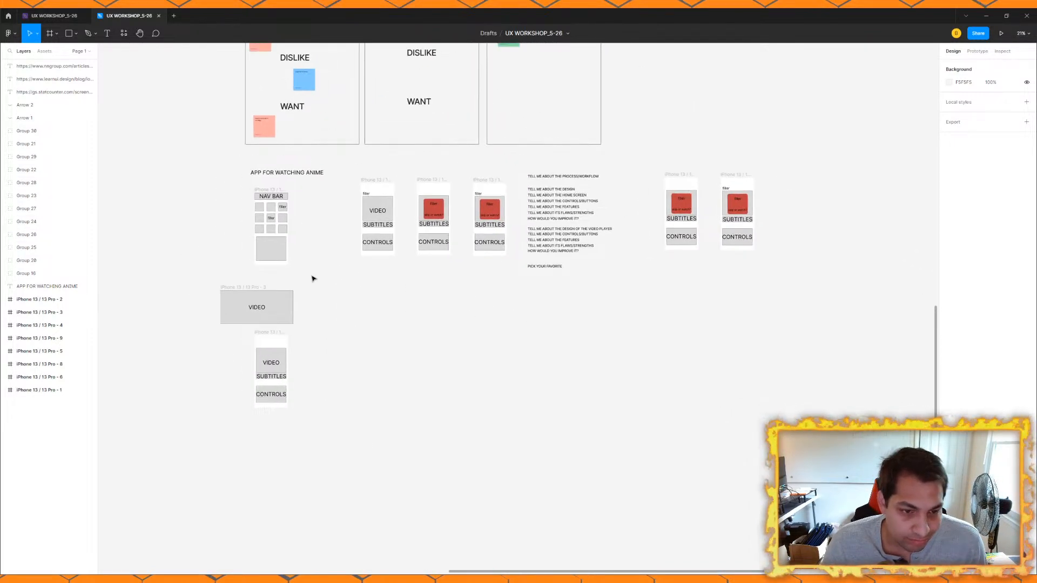
{"action": "left_click", "coordinate": [244, 292]}
{"action": "left_click_drag", "start_coordinate": [243, 292], "coordinate": [260, 277]}
{"action": "left_click_drag", "start_coordinate": [262, 336], "coordinate": [257, 326]}
{"action": "left_click", "coordinate": [363, 320]}
{"action": "left_click_drag", "start_coordinate": [422, 296], "coordinate": [402, 319]}
Step: Open the gs.statcounter.com screen resolution link in the browser, keeping only one statcounter tab in a maximized window
{"action": "scroll", "coordinate": [340, 292], "scroll_direction": "down", "scroll_amount": 4}
{"action": "left_click_drag", "start_coordinate": [145, 169], "coordinate": [520, 331]}
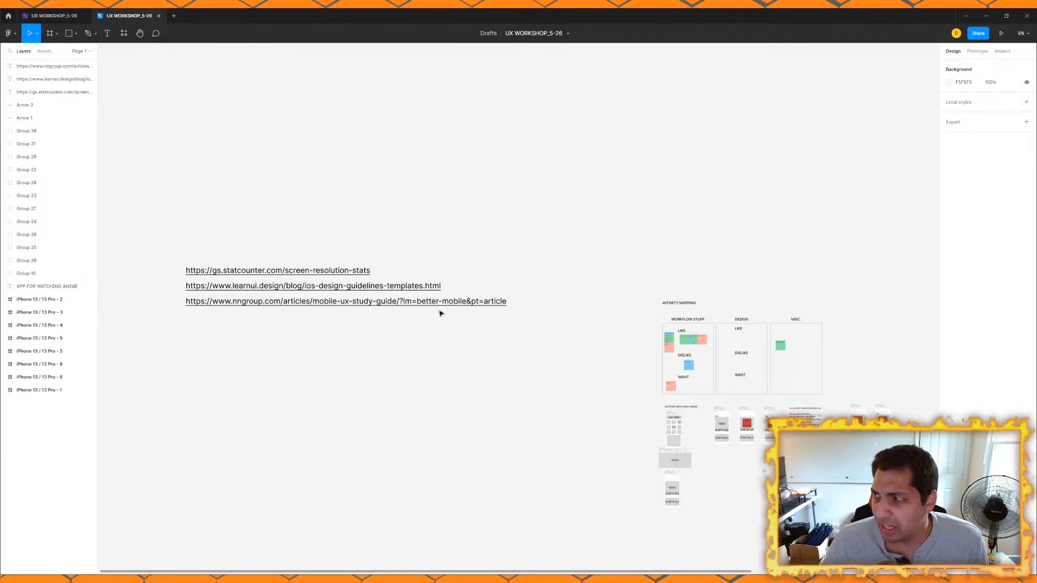
{"action": "scroll", "coordinate": [346, 254], "scroll_direction": "down", "scroll_amount": 2}
{"action": "scroll", "coordinate": [331, 206], "scroll_direction": "up", "scroll_amount": 3}
{"action": "scroll", "coordinate": [512, 302], "scroll_direction": "right", "scroll_amount": 5}
{"action": "scroll", "coordinate": [574, 296], "scroll_direction": "left", "scroll_amount": 4}
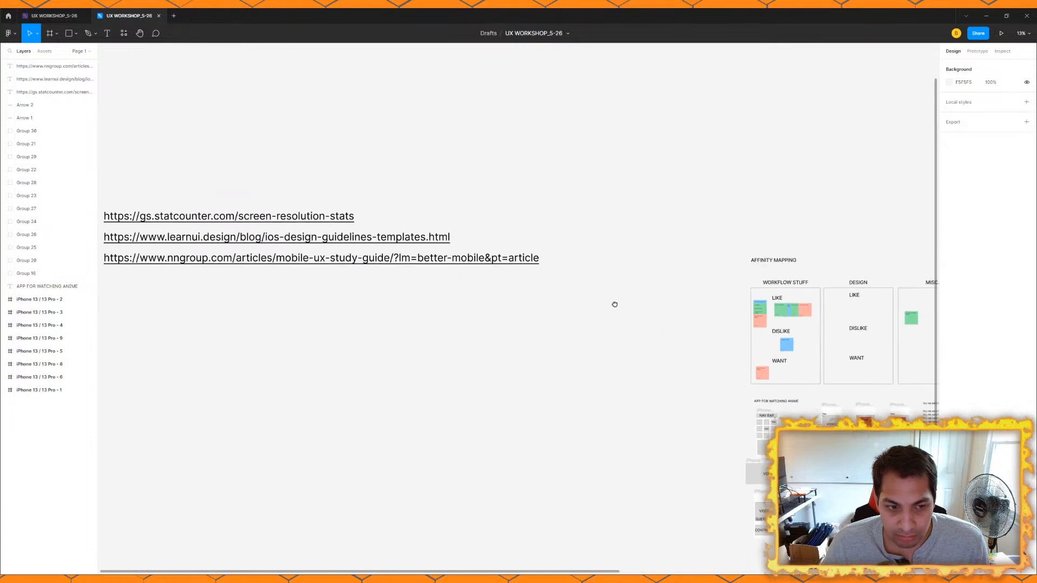
{"action": "left_click", "coordinate": [280, 216]}
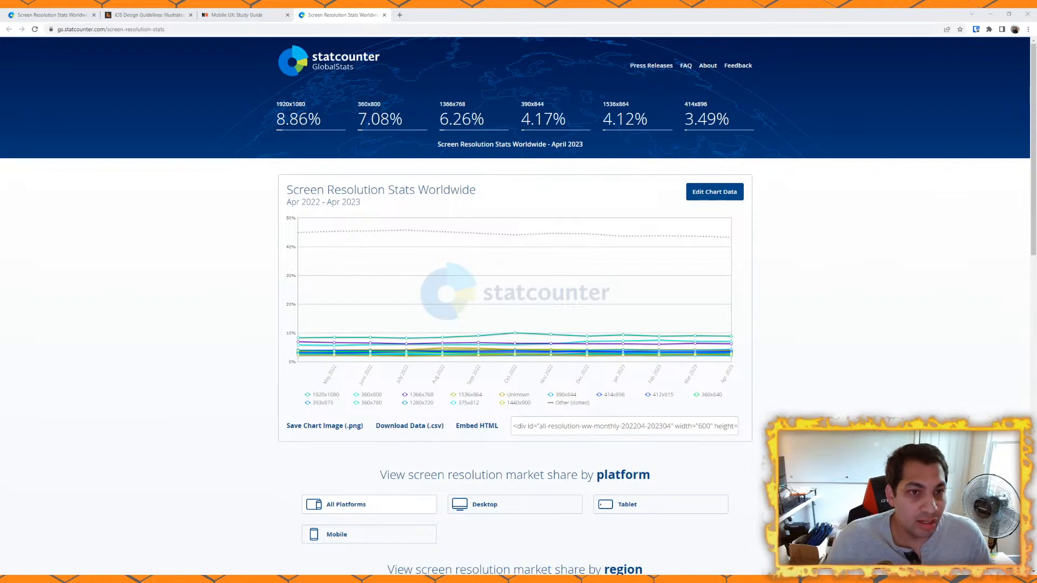
{"action": "left_click", "coordinate": [384, 15]}
{"action": "left_click", "coordinate": [49, 15]}
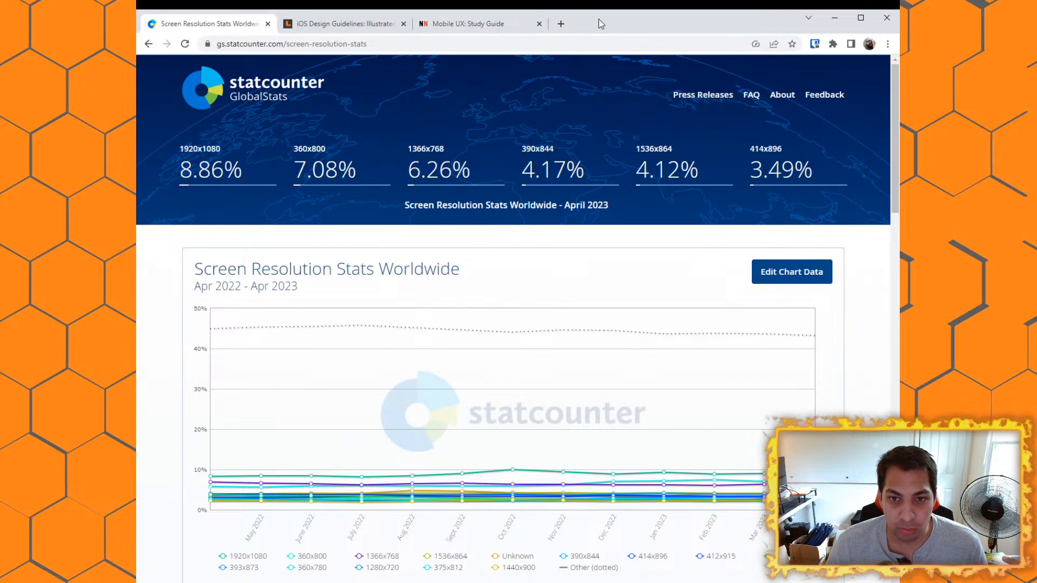
{"action": "left_click", "coordinate": [864, 18]}
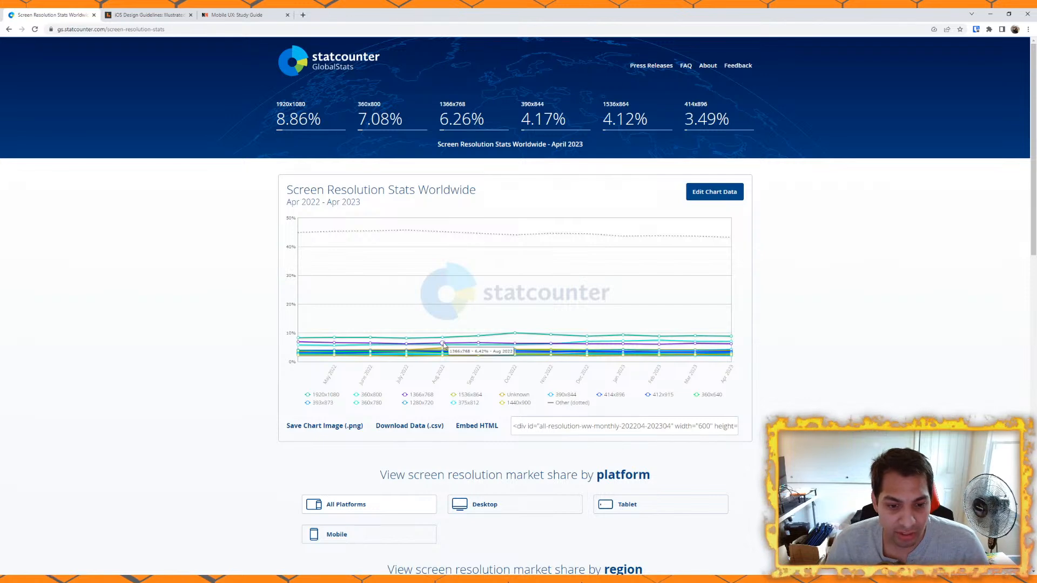
Step: Filter the statcounter screen resolution stats by the North America region and the Mobile platform
{"action": "scroll", "coordinate": [192, 324], "scroll_direction": "down", "scroll_amount": 5}
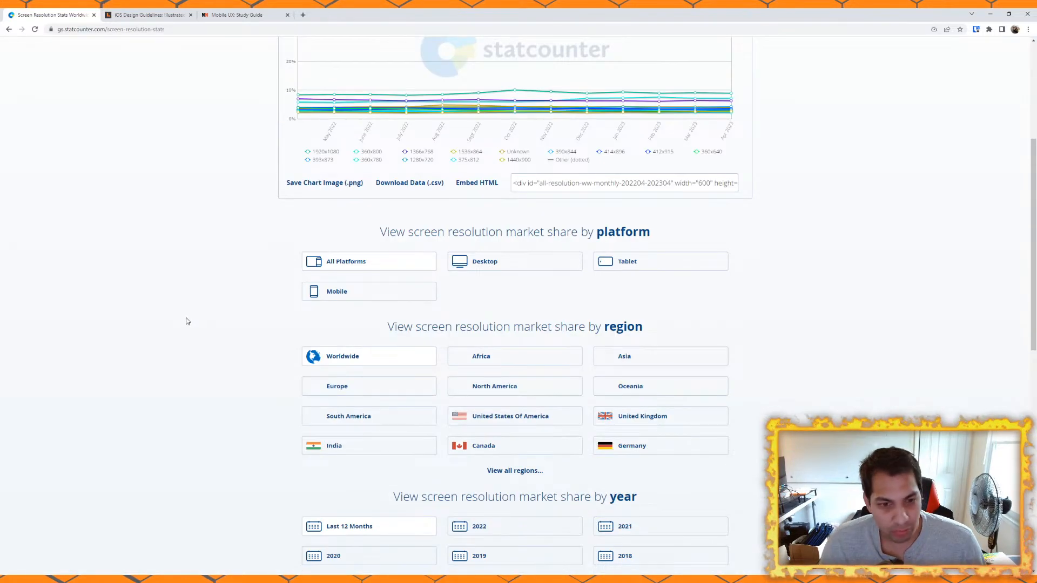
{"action": "scroll", "coordinate": [186, 321], "scroll_direction": "up", "scroll_amount": 5}
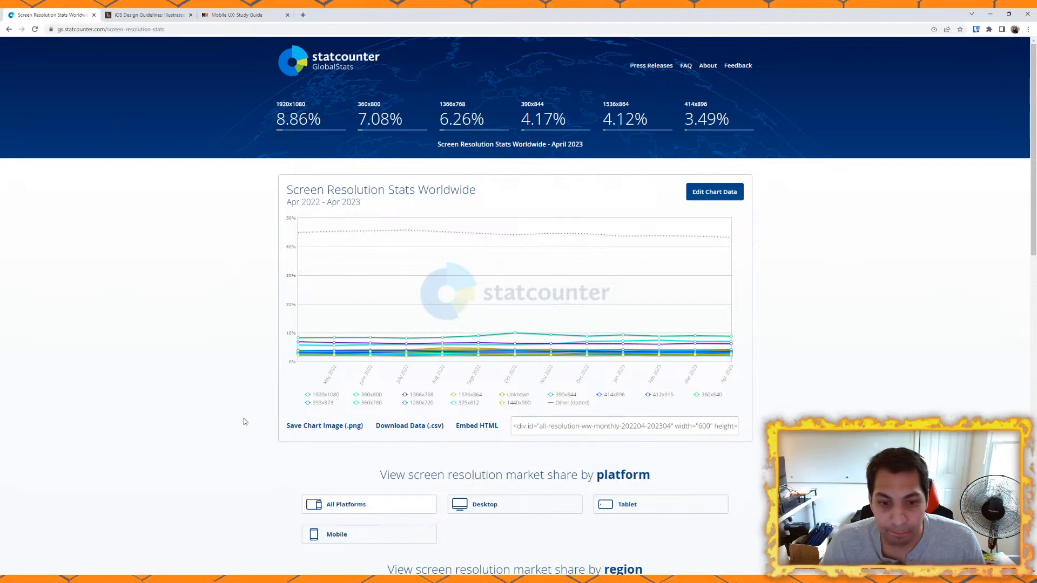
{"action": "scroll", "coordinate": [197, 353], "scroll_direction": "down", "scroll_amount": 5}
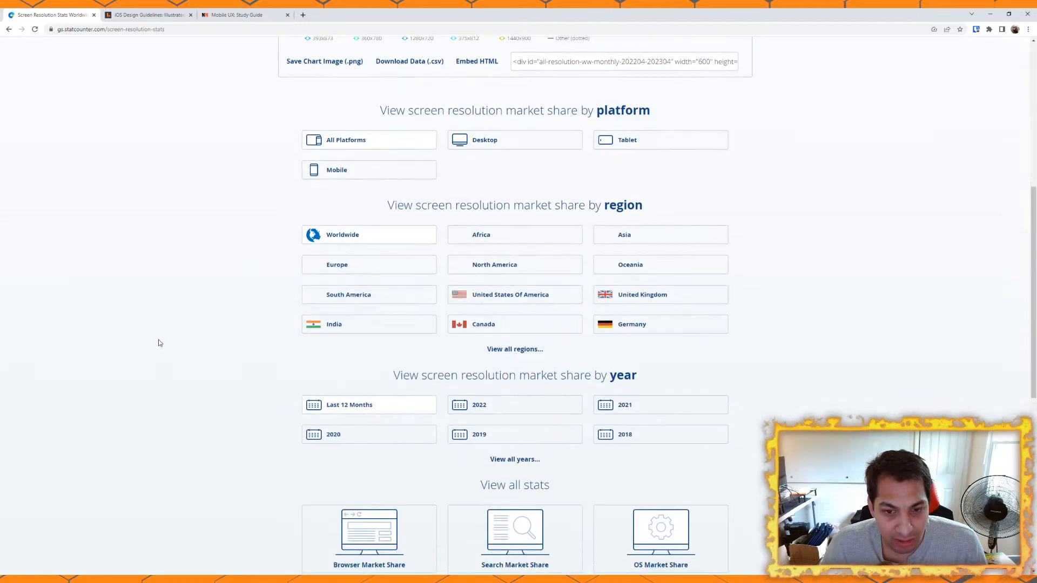
{"action": "left_click", "coordinate": [520, 265]}
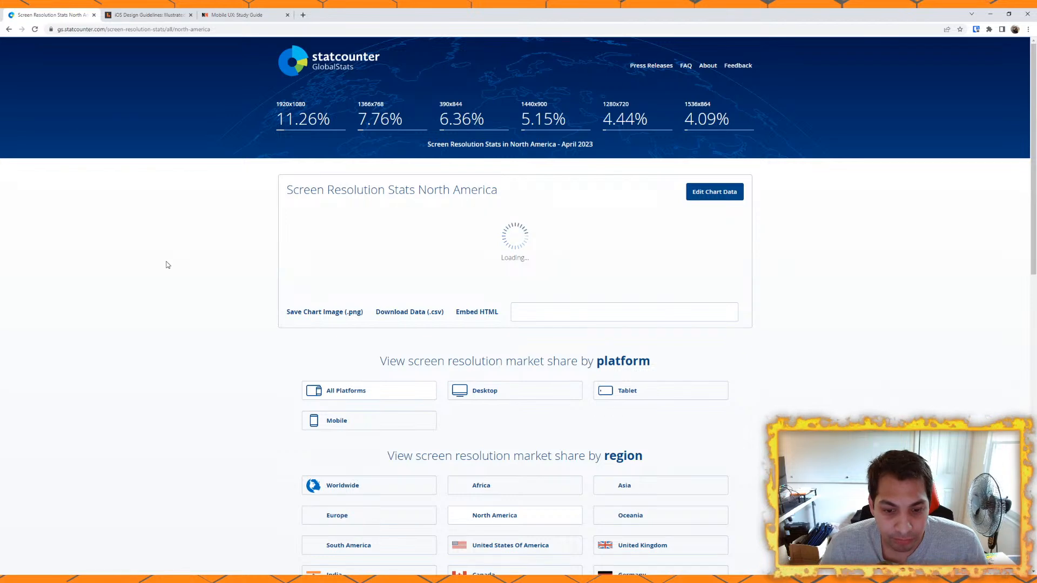
{"action": "scroll", "coordinate": [168, 264], "scroll_direction": "down", "scroll_amount": 5}
{"action": "scroll", "coordinate": [188, 225], "scroll_direction": "up", "scroll_amount": 5}
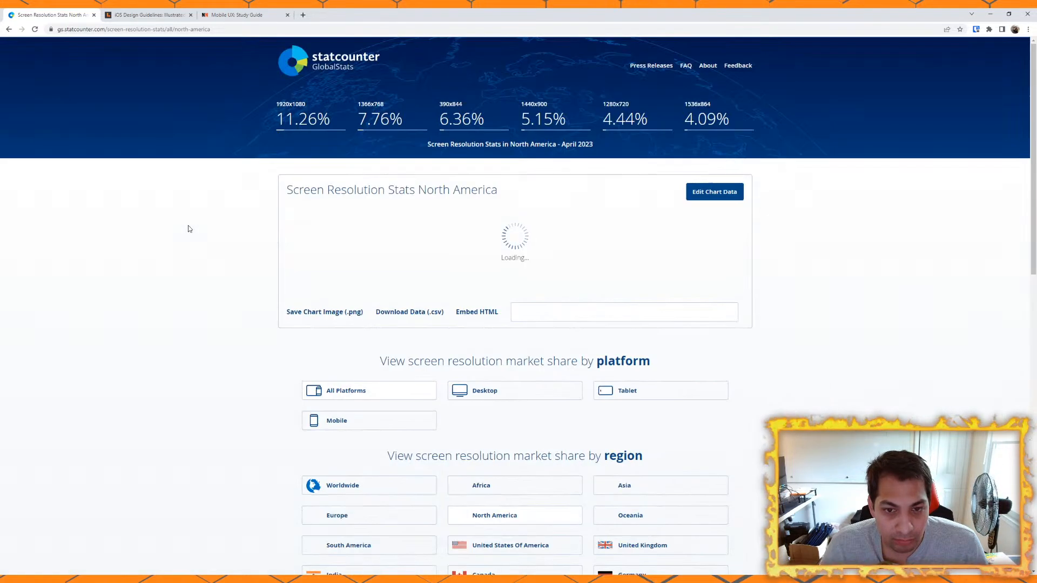
{"action": "left_click", "coordinate": [349, 424]}
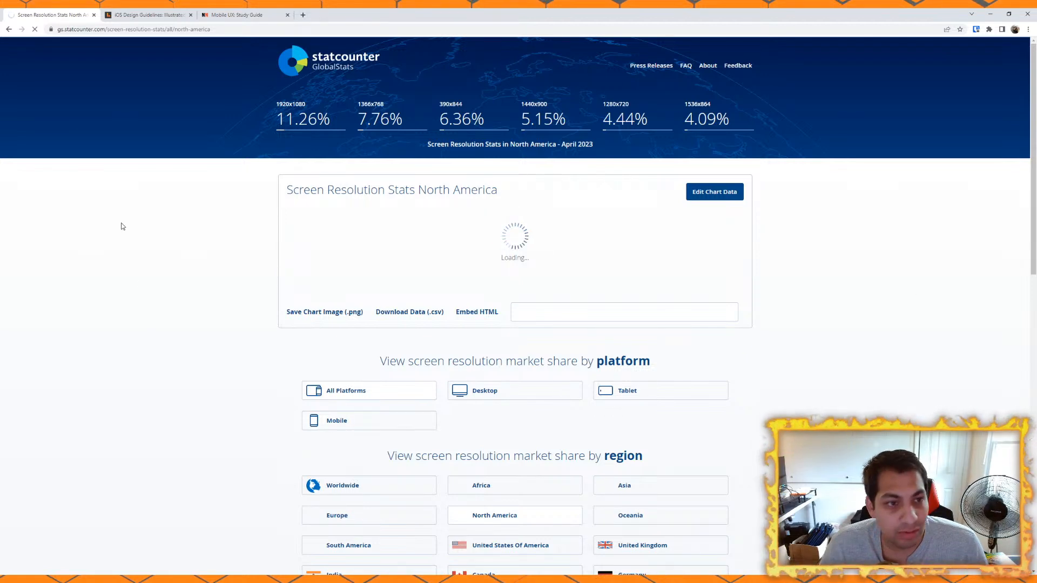
{"action": "left_click", "coordinate": [318, 419]}
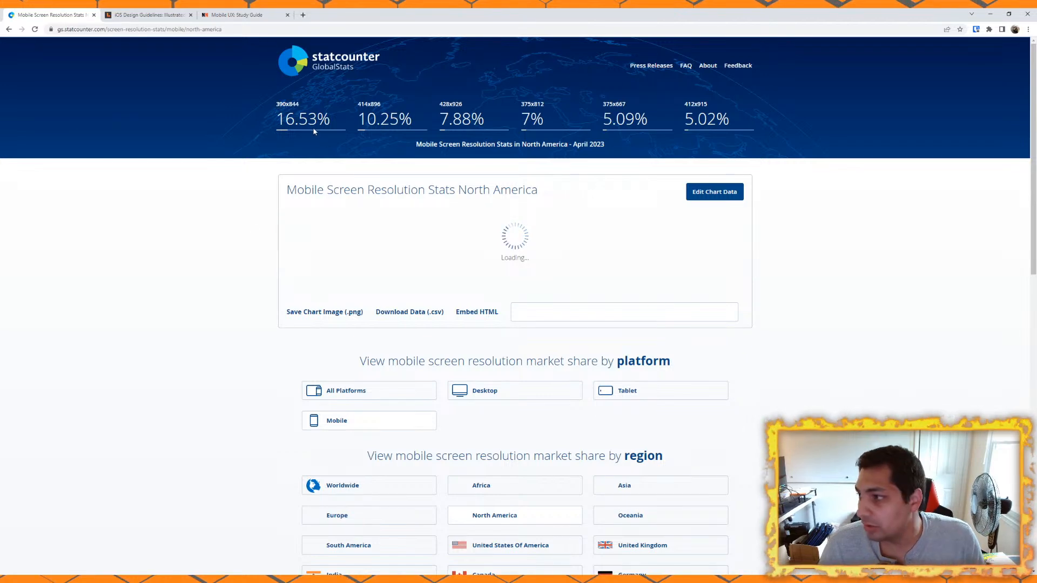
Step: Copy the 390x844 resolution from the mobile stats and search the web for it in a new tab
{"action": "left_click_drag", "start_coordinate": [276, 104], "coordinate": [302, 106]}
{"action": "key", "text": "ctrl+c"}
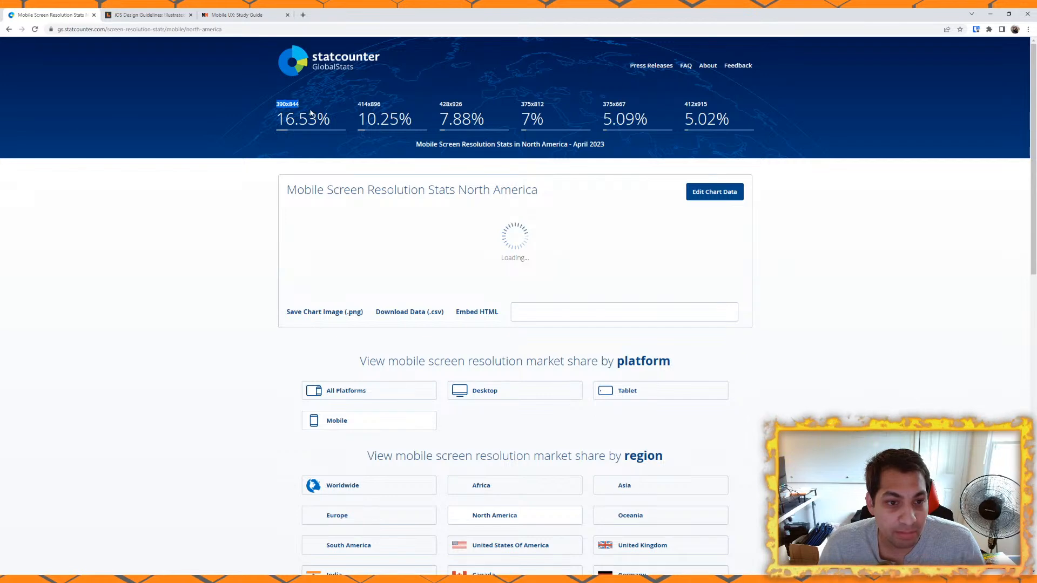
{"action": "left_click", "coordinate": [303, 15]}
{"action": "key", "text": "ctrl+v"}
{"action": "key", "text": "Return"}
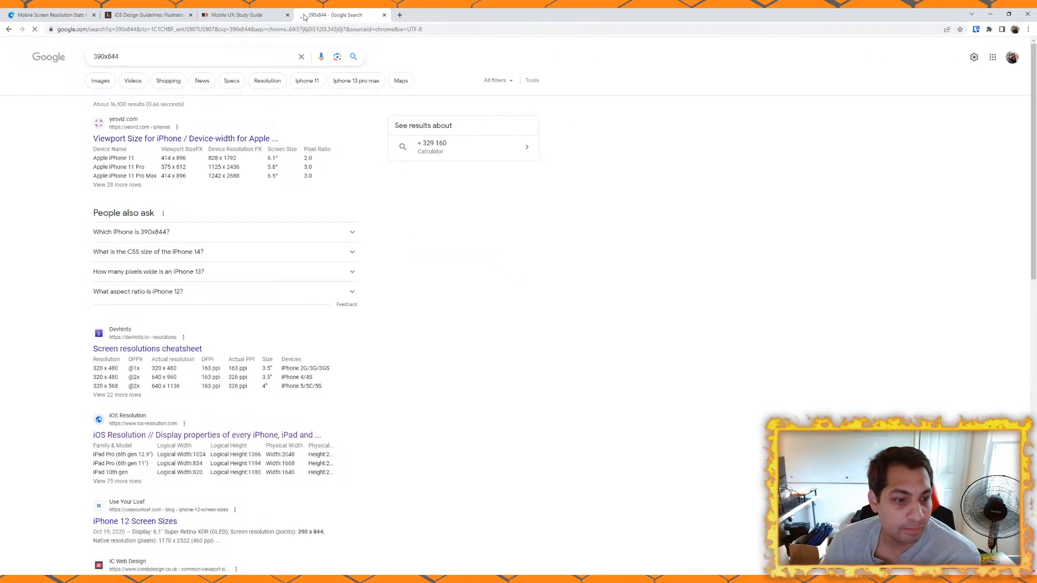
Step: Open the yesviz.com iPhone viewport size result and highlight Apple iPhone 12 in the device table
{"action": "left_click", "coordinate": [204, 140]}
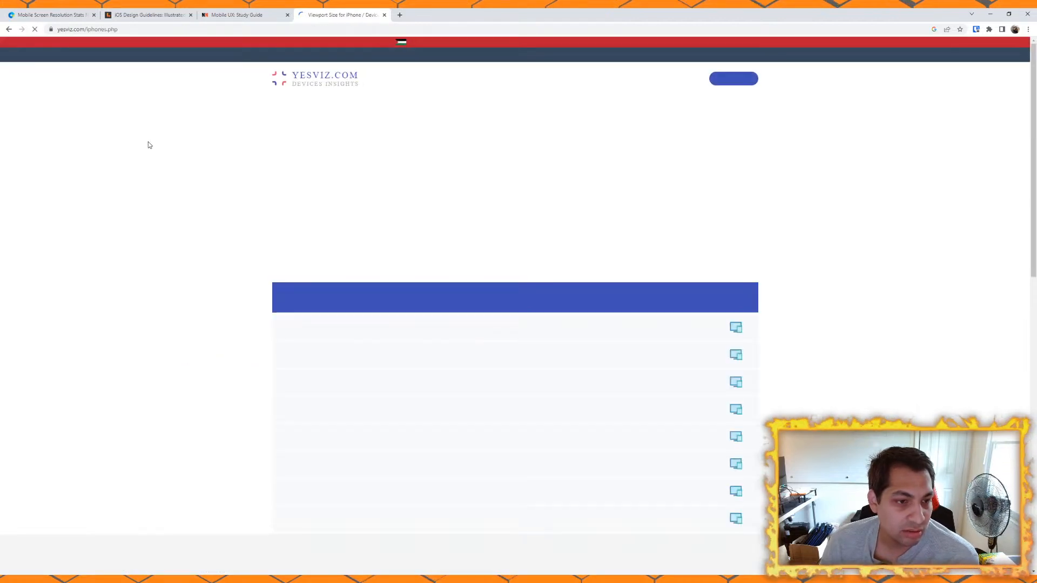
{"action": "scroll", "coordinate": [227, 301], "scroll_direction": "down", "scroll_amount": 3}
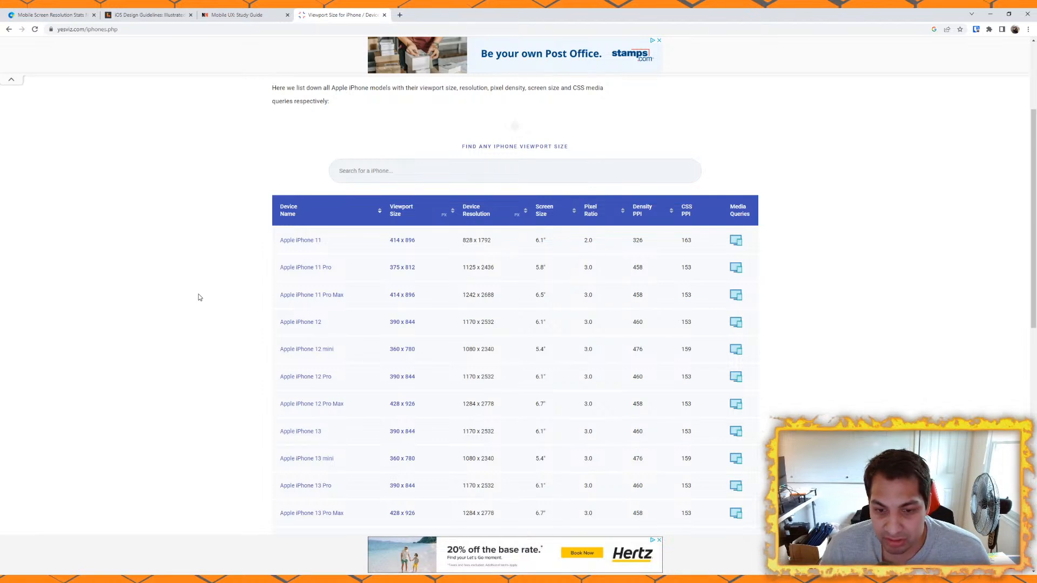
{"action": "left_click_drag", "start_coordinate": [278, 322], "coordinate": [332, 331]}
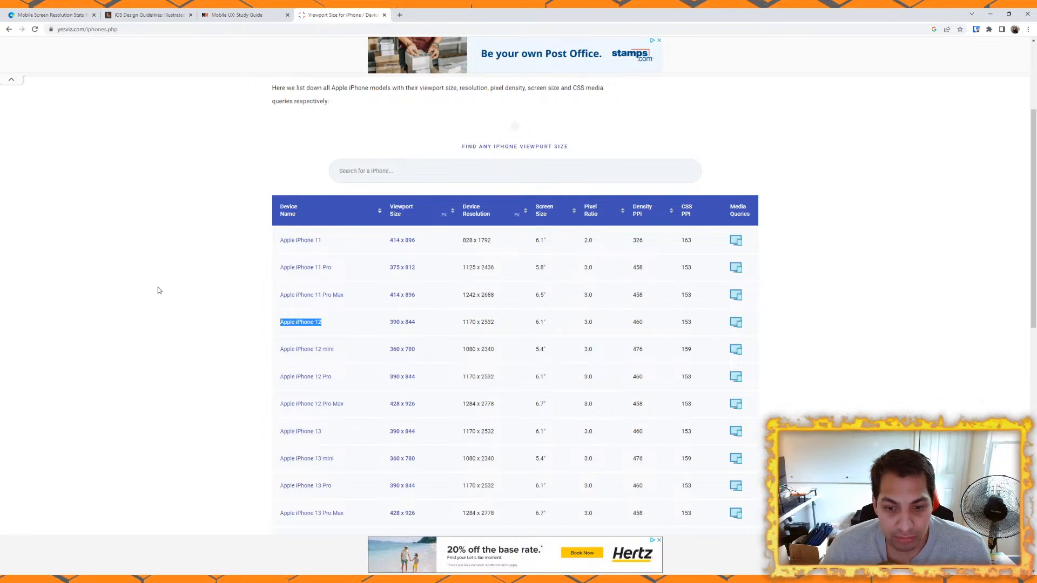
{"action": "left_click", "coordinate": [46, 16]}
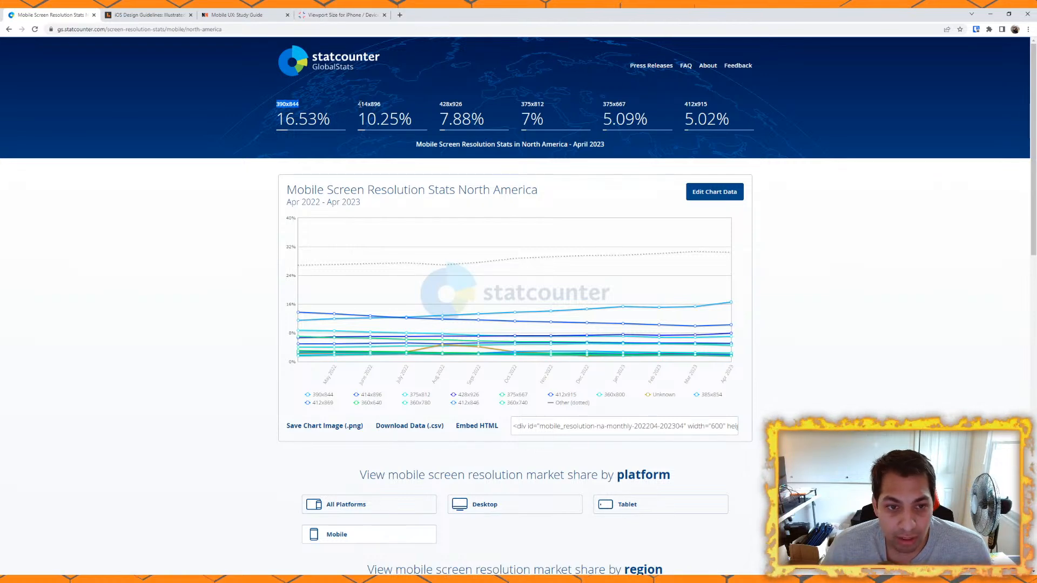
{"action": "left_click", "coordinate": [399, 15]}
{"action": "type", "text": "414x896"}
{"action": "key", "text": "Return"}
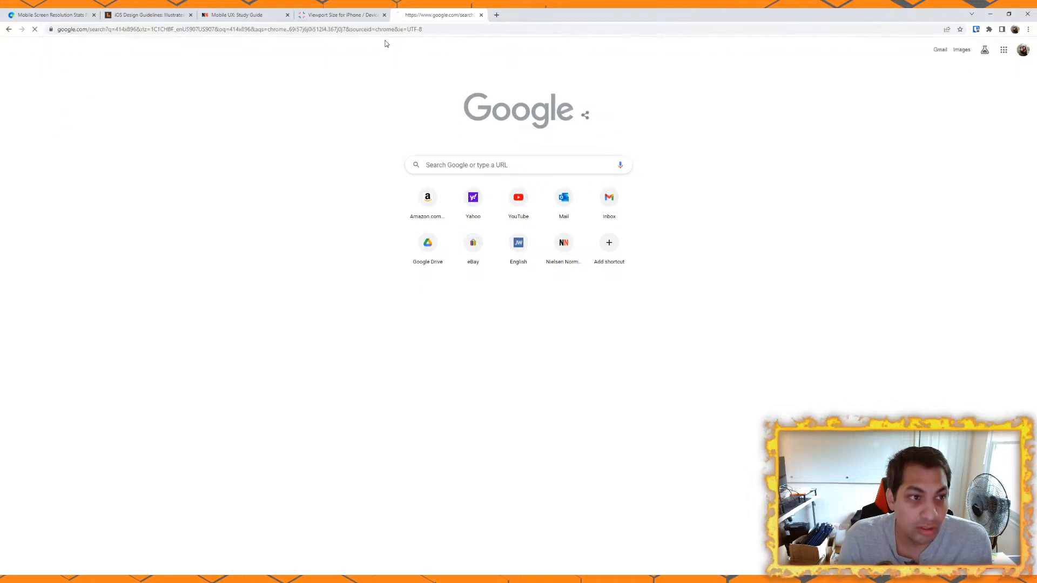
{"action": "left_click", "coordinate": [481, 15]}
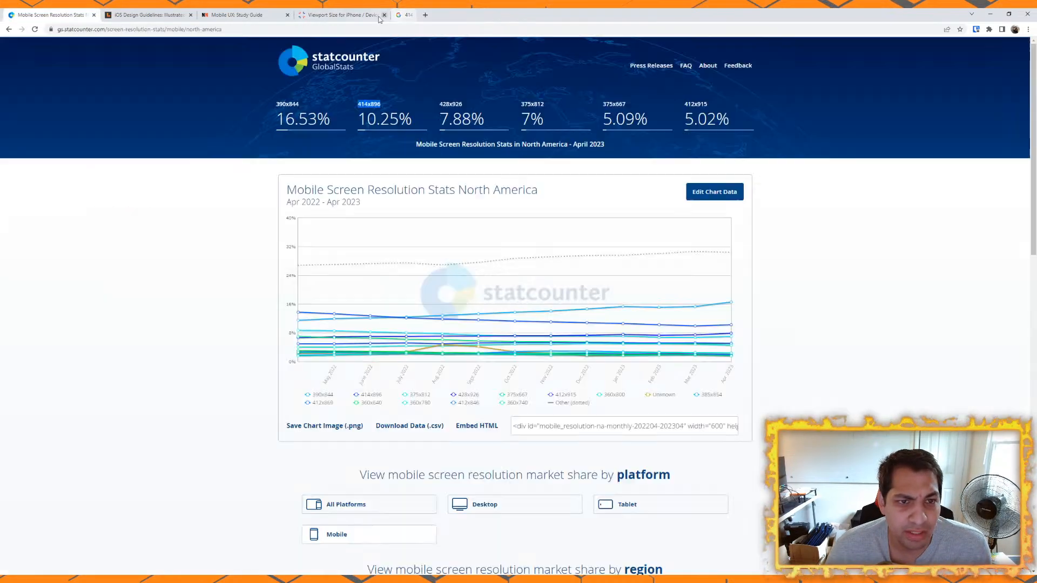
Step: Compare statcounter's North America mobile resolutions with the iPhone viewport sizes in the yesviz.com table
{"action": "left_click", "coordinate": [350, 16]}
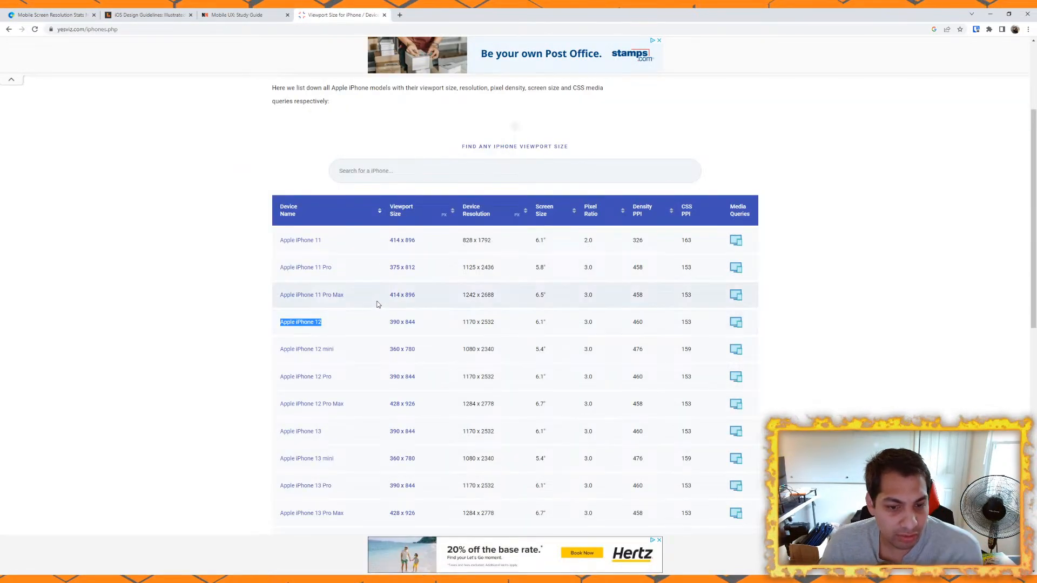
{"action": "left_click", "coordinate": [52, 16]}
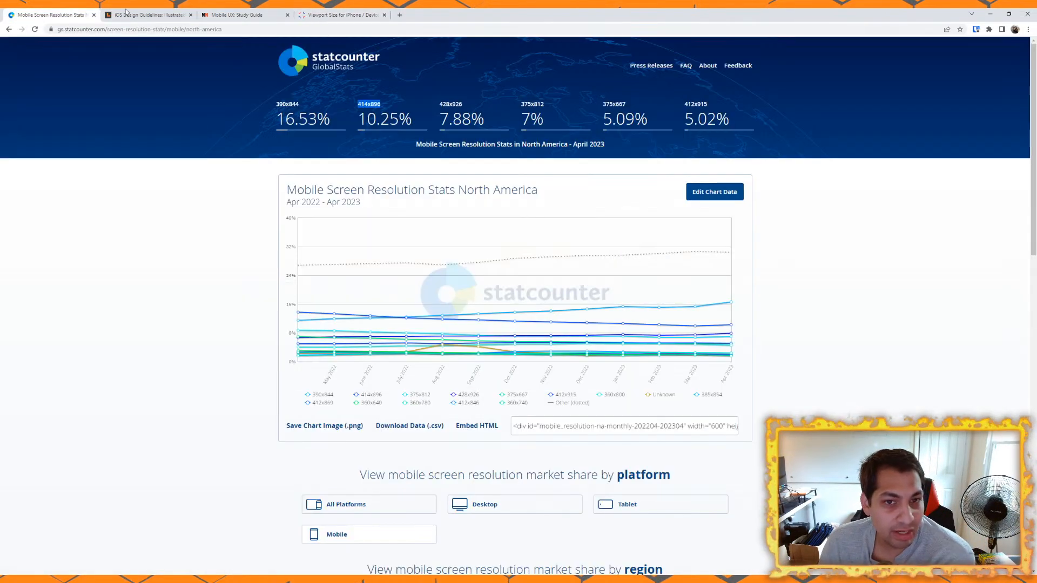
{"action": "left_click", "coordinate": [311, 17]}
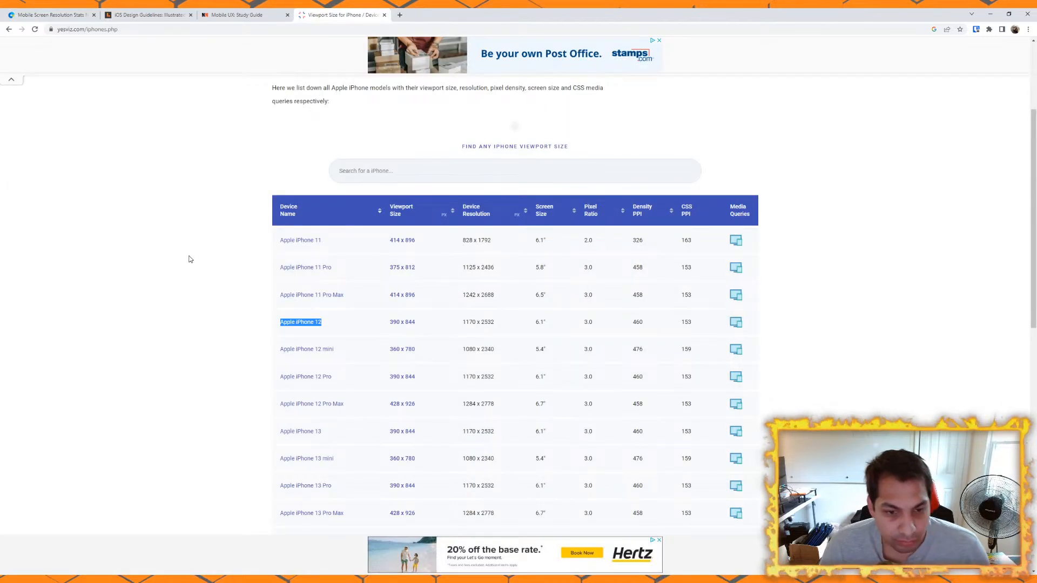
{"action": "scroll", "coordinate": [224, 289], "scroll_direction": "down", "scroll_amount": 3}
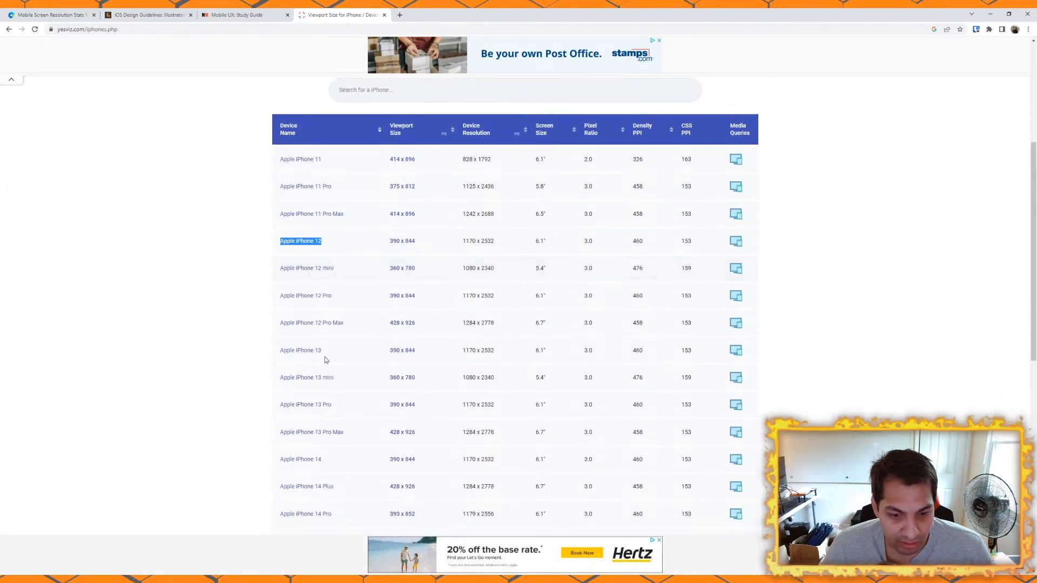
{"action": "scroll", "coordinate": [297, 416], "scroll_direction": "down", "scroll_amount": 4}
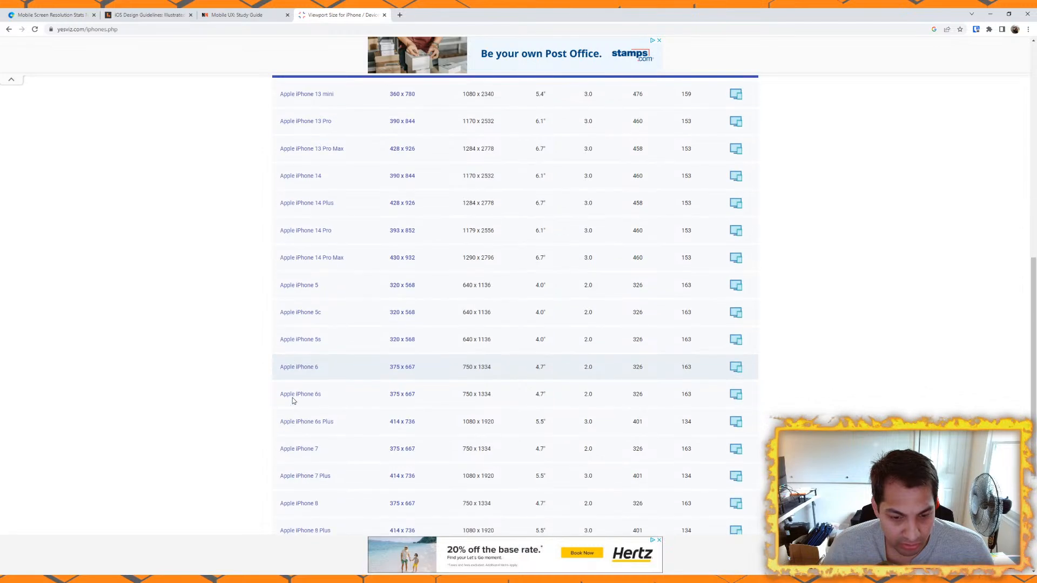
{"action": "scroll", "coordinate": [336, 447], "scroll_direction": "up", "scroll_amount": 10}
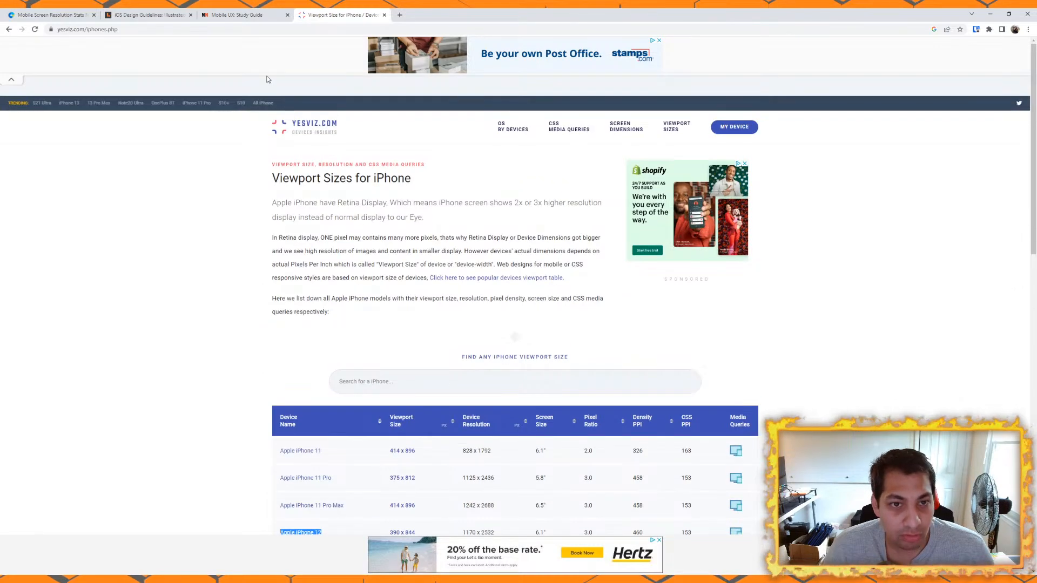
Step: Return to the statcounter mobile stats and check the 412x915 resolution in the summary figures
{"action": "left_click", "coordinate": [43, 11]}
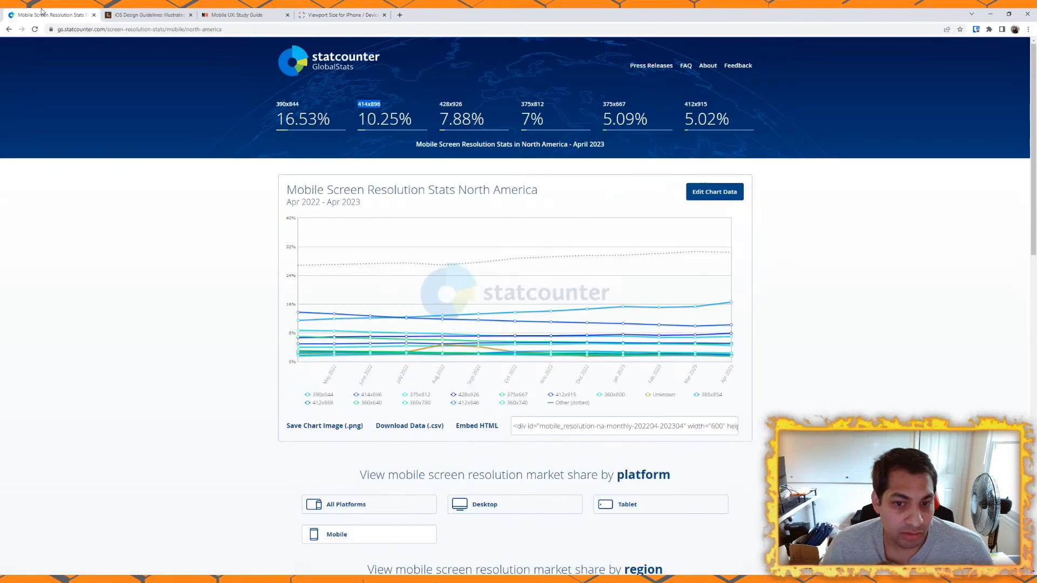
{"action": "double_click", "coordinate": [689, 104]}
{"action": "left_click", "coordinate": [859, 236]}
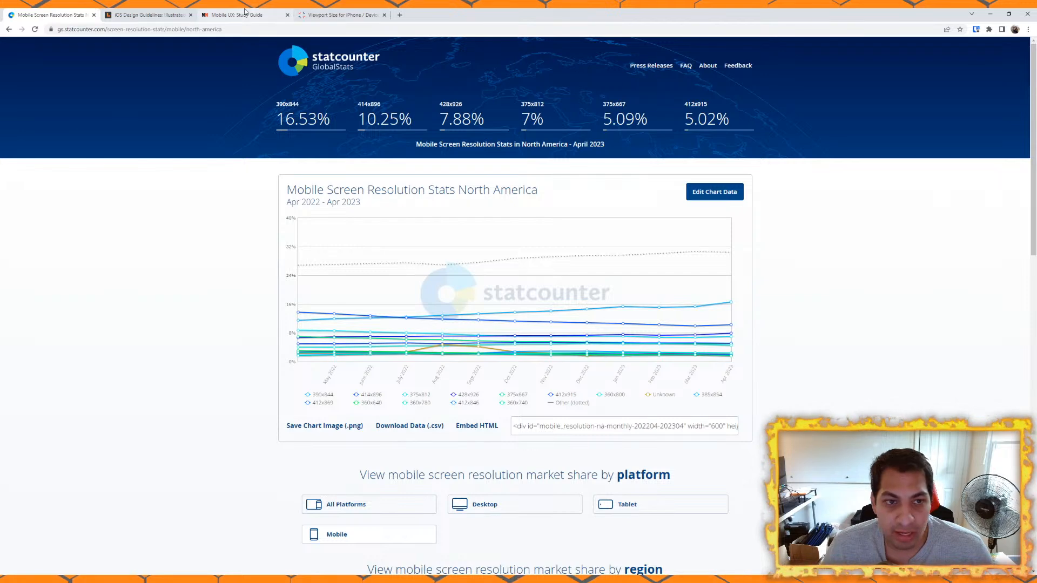
Step: Look through the yesviz.com iPhone viewport table, clear the Apple iPhone 12 highlight and return to the statcounter stats
{"action": "left_click", "coordinate": [335, 15]}
{"action": "scroll", "coordinate": [298, 306], "scroll_direction": "down", "scroll_amount": 4}
{"action": "scroll", "coordinate": [256, 292], "scroll_direction": "down", "scroll_amount": 2}
{"action": "scroll", "coordinate": [255, 293], "scroll_direction": "down", "scroll_amount": 1}
{"action": "scroll", "coordinate": [256, 293], "scroll_direction": "up", "scroll_amount": 3}
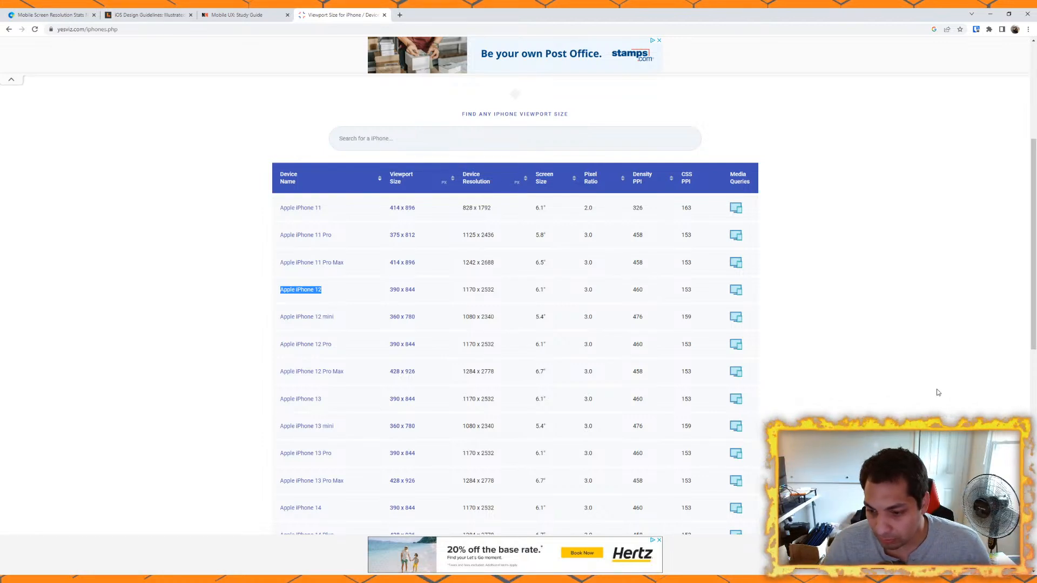
{"action": "left_click", "coordinate": [864, 454]}
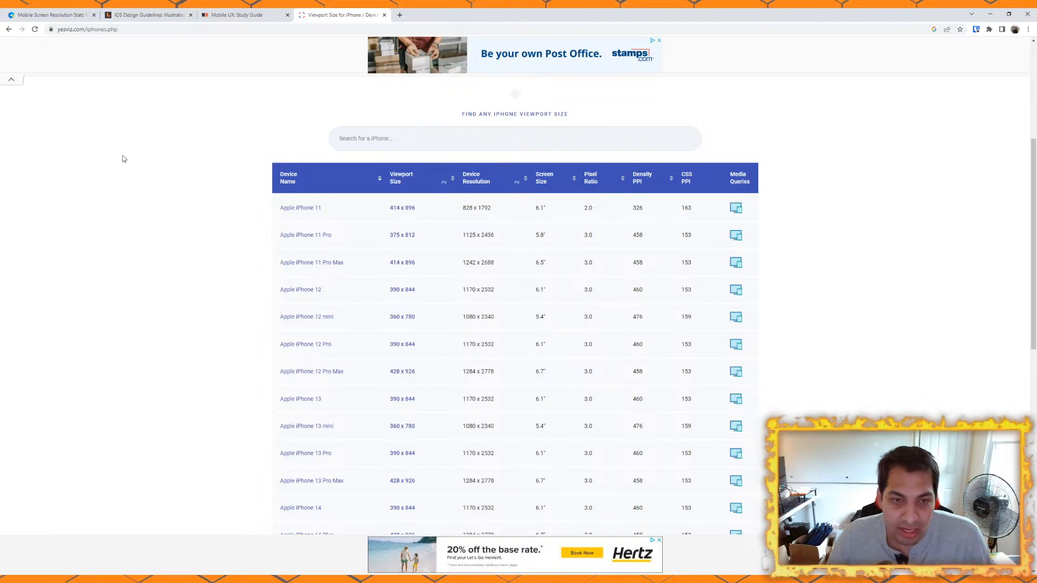
{"action": "left_click", "coordinate": [51, 14]}
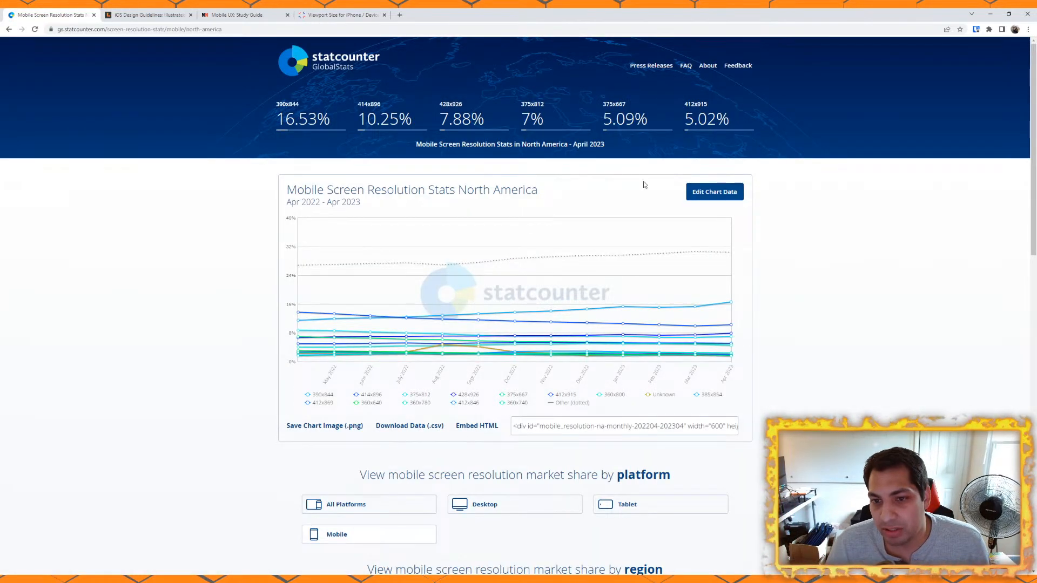
Step: Compare the viewport sizes of the remaining iPhone models on yesviz.com with statcounter's North America mobile resolutions
{"action": "left_click", "coordinate": [340, 14]}
{"action": "scroll", "coordinate": [243, 332], "scroll_direction": "down", "scroll_amount": 2}
{"action": "scroll", "coordinate": [242, 332], "scroll_direction": "down", "scroll_amount": 8}
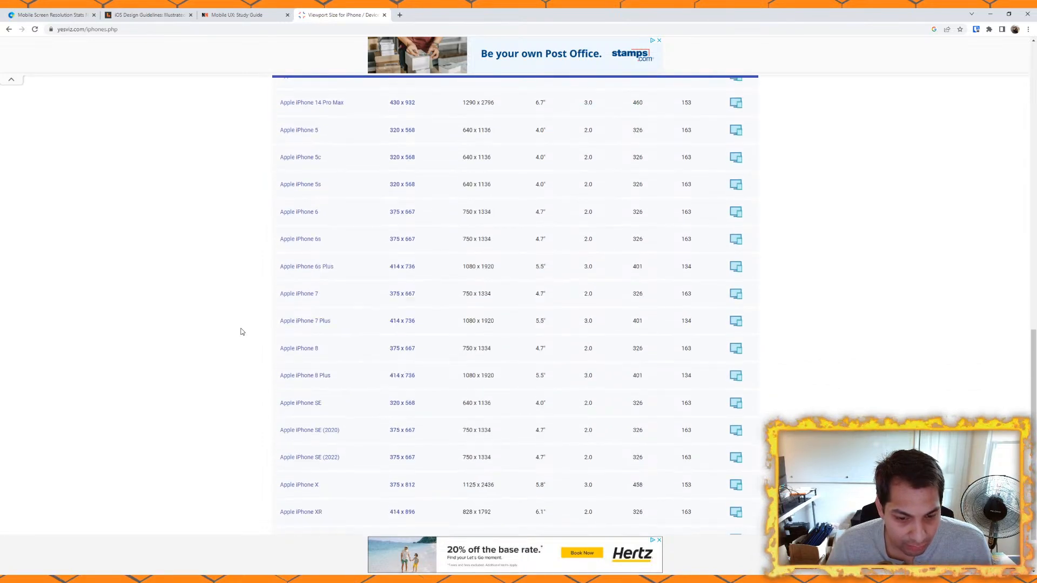
{"action": "scroll", "coordinate": [242, 332], "scroll_direction": "down", "scroll_amount": 2}
{"action": "scroll", "coordinate": [242, 332], "scroll_direction": "up", "scroll_amount": 4}
{"action": "scroll", "coordinate": [242, 332], "scroll_direction": "up", "scroll_amount": 5}
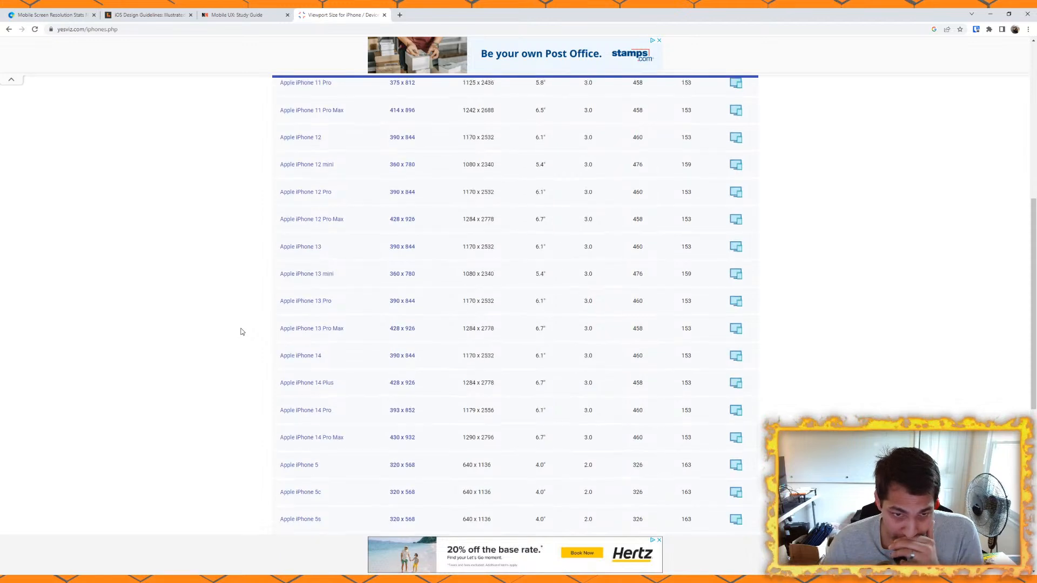
{"action": "scroll", "coordinate": [242, 332], "scroll_direction": "up", "scroll_amount": 4}
{"action": "left_click", "coordinate": [51, 15]}
{"action": "left_click", "coordinate": [340, 15]}
{"action": "left_click", "coordinate": [90, 15]}
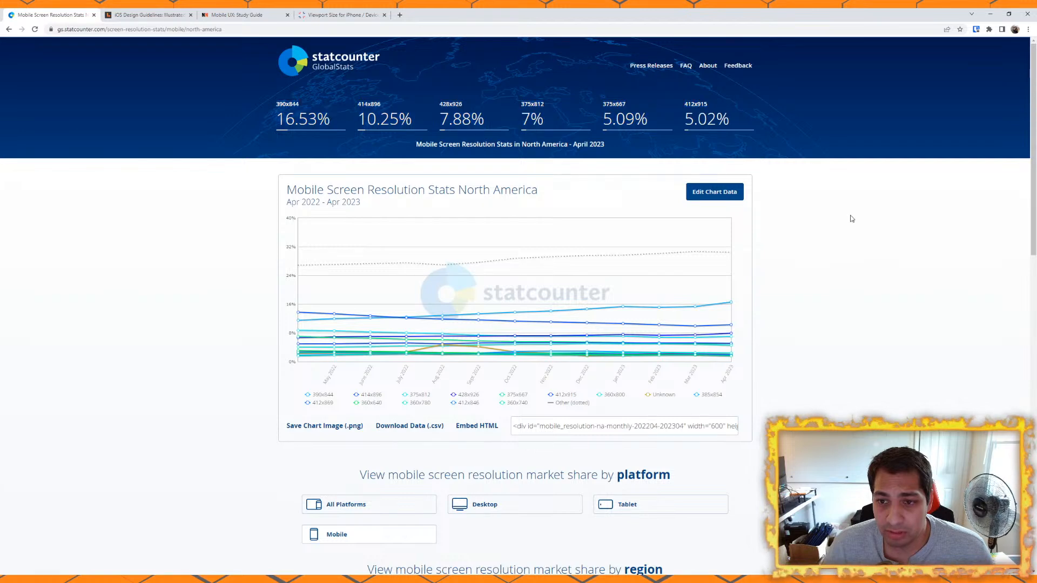
Step: Open the Apple iPhone 6 entry from the yesviz.com table and read its screen dimensions, resolution and viewport details
{"action": "left_click", "coordinate": [354, 15]}
{"action": "scroll", "coordinate": [224, 292], "scroll_direction": "down", "scroll_amount": 4}
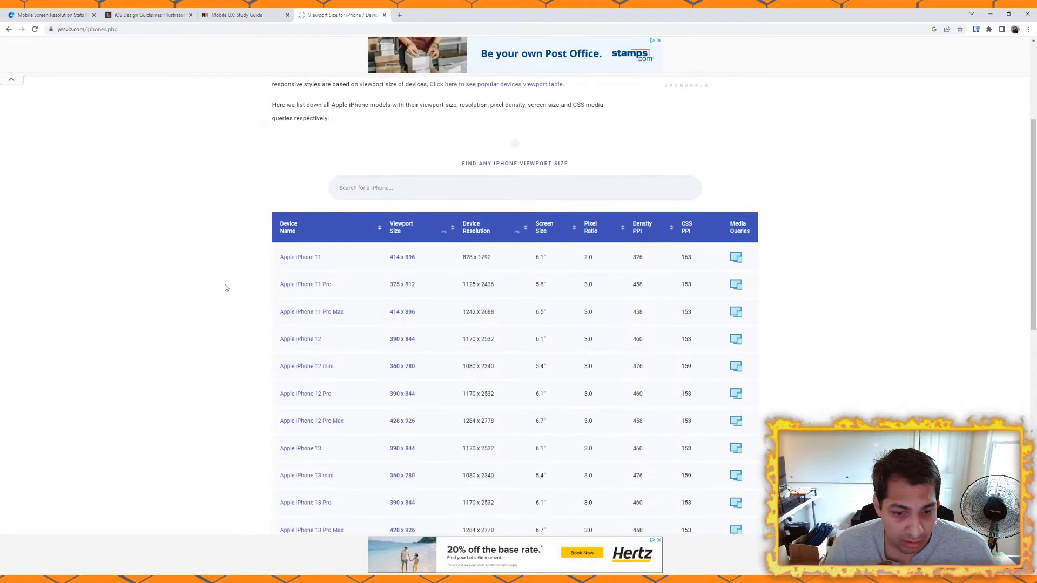
{"action": "scroll", "coordinate": [238, 303], "scroll_direction": "down", "scroll_amount": 4}
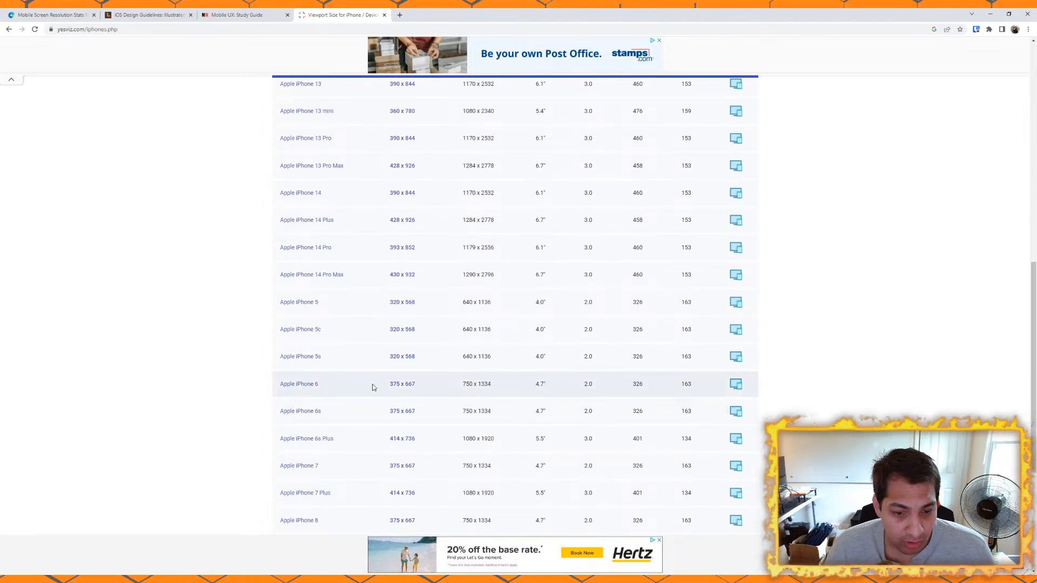
{"action": "left_click", "coordinate": [295, 385]}
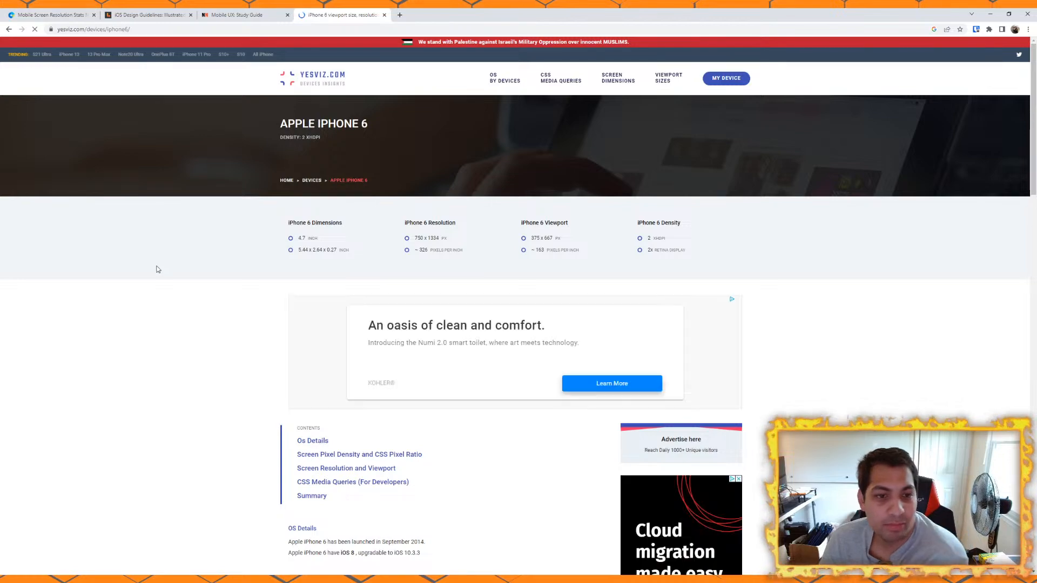
{"action": "scroll", "coordinate": [159, 267], "scroll_direction": "down", "scroll_amount": 4}
{"action": "scroll", "coordinate": [157, 269], "scroll_direction": "down", "scroll_amount": 5}
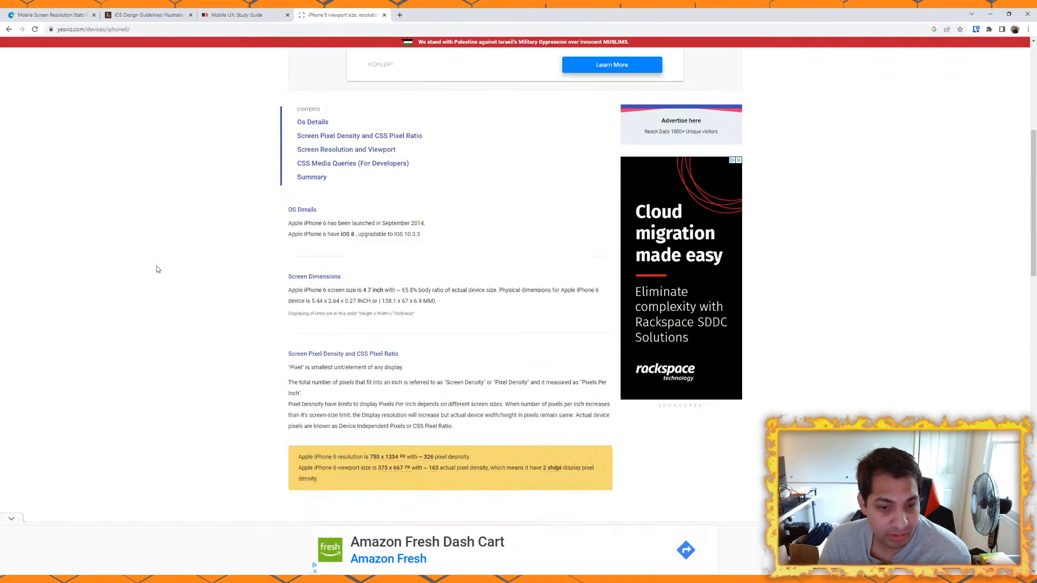
{"action": "scroll", "coordinate": [158, 269], "scroll_direction": "down", "scroll_amount": 2}
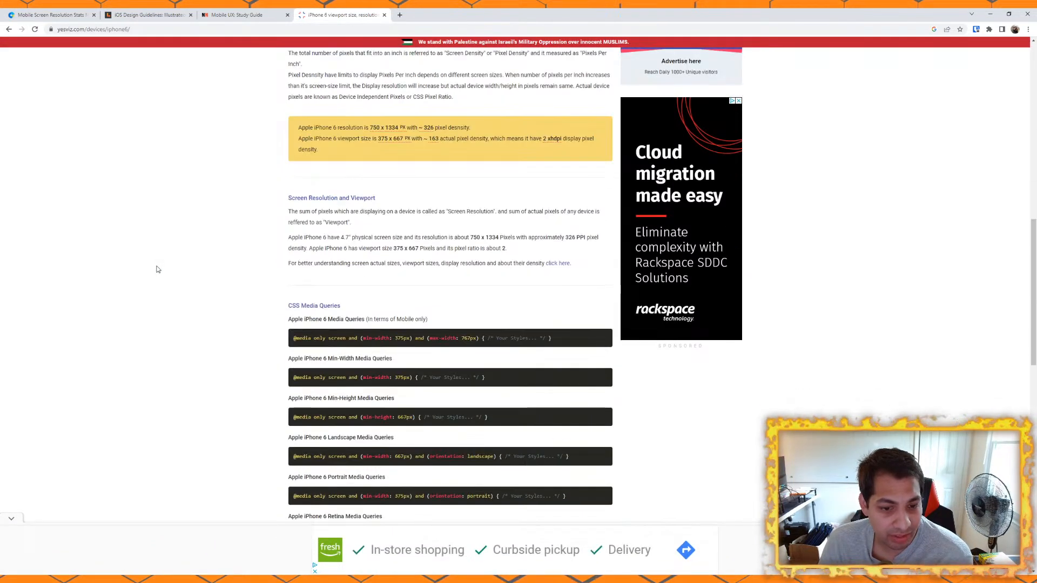
{"action": "scroll", "coordinate": [157, 269], "scroll_direction": "up", "scroll_amount": 9}
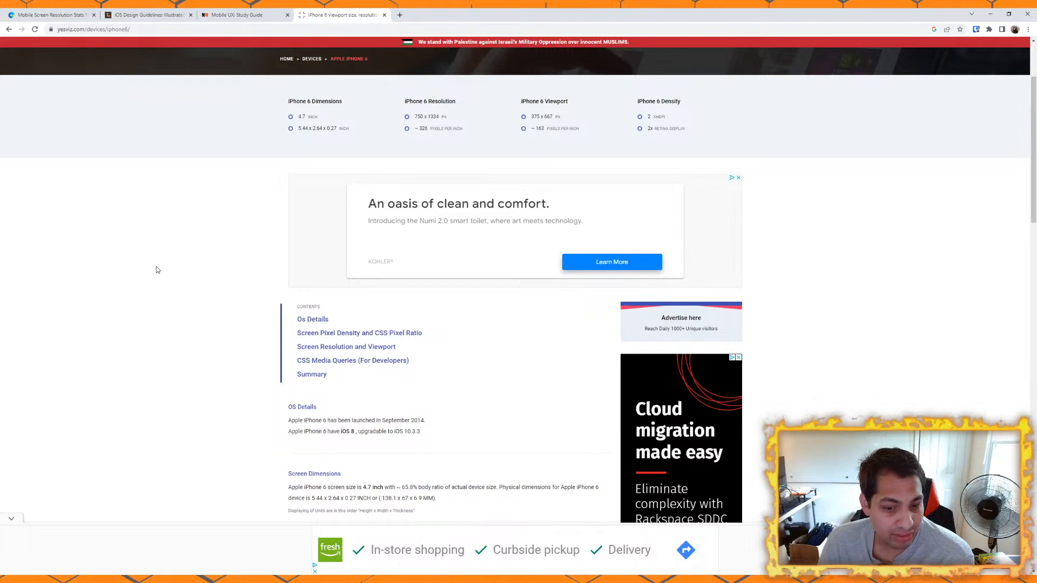
Step: Close the iPhone 6 page, return to the statcounter mobile stats and restore the browser window to a smaller size
{"action": "left_click", "coordinate": [384, 15]}
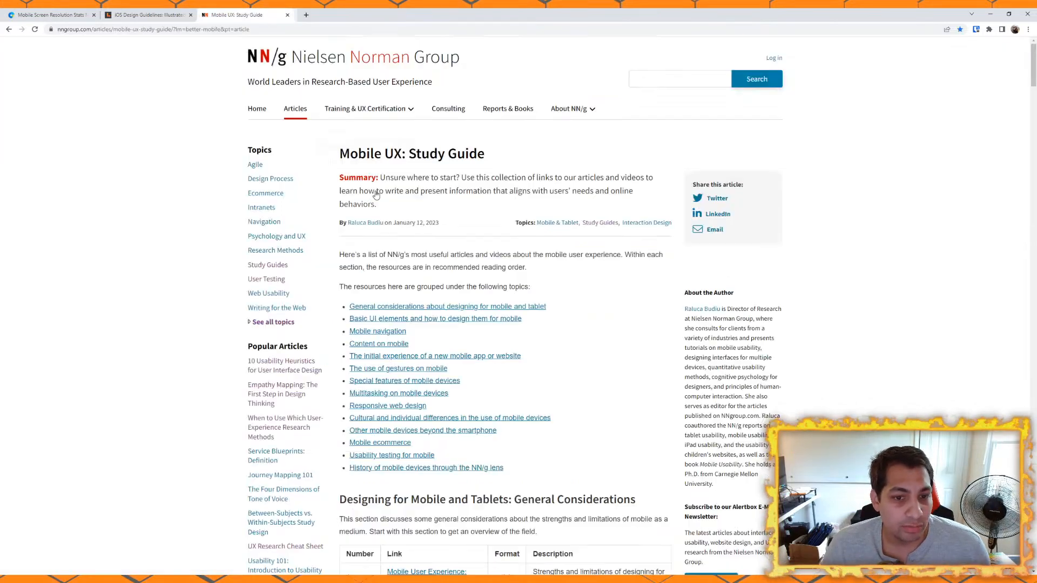
{"action": "left_click", "coordinate": [22, 15]}
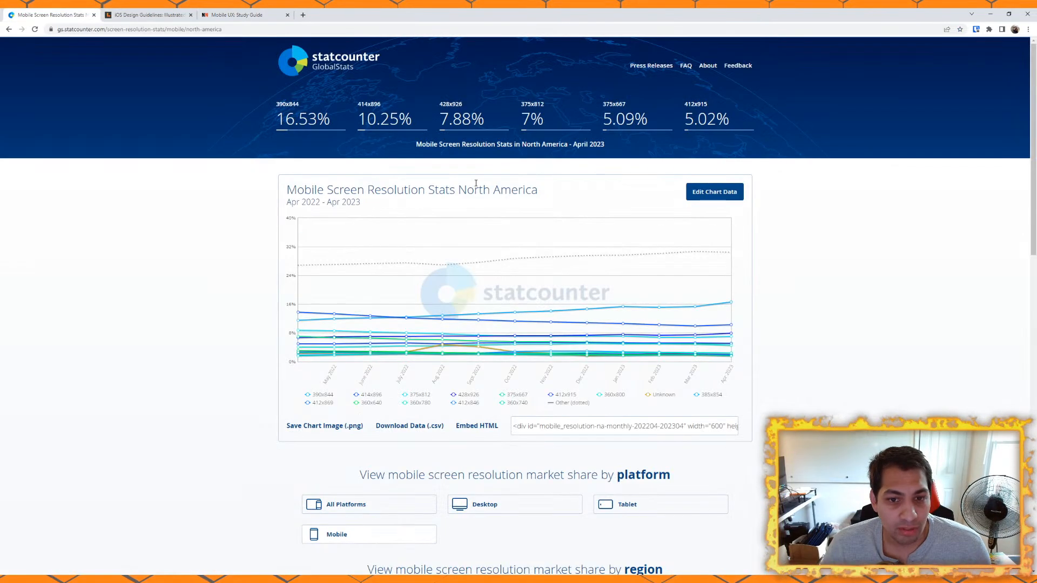
{"action": "double_click", "coordinate": [643, 16]}
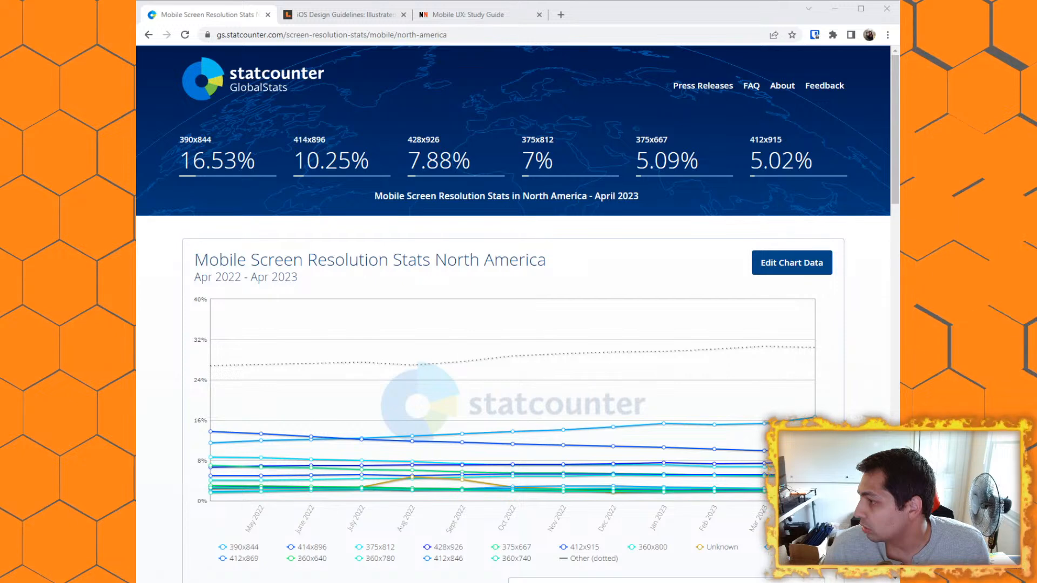
Step: Switch to the UX workshop file in Figma and rename the empty Frame 1 as "390 x 844"
{"action": "key", "text": "alt+Tab"}
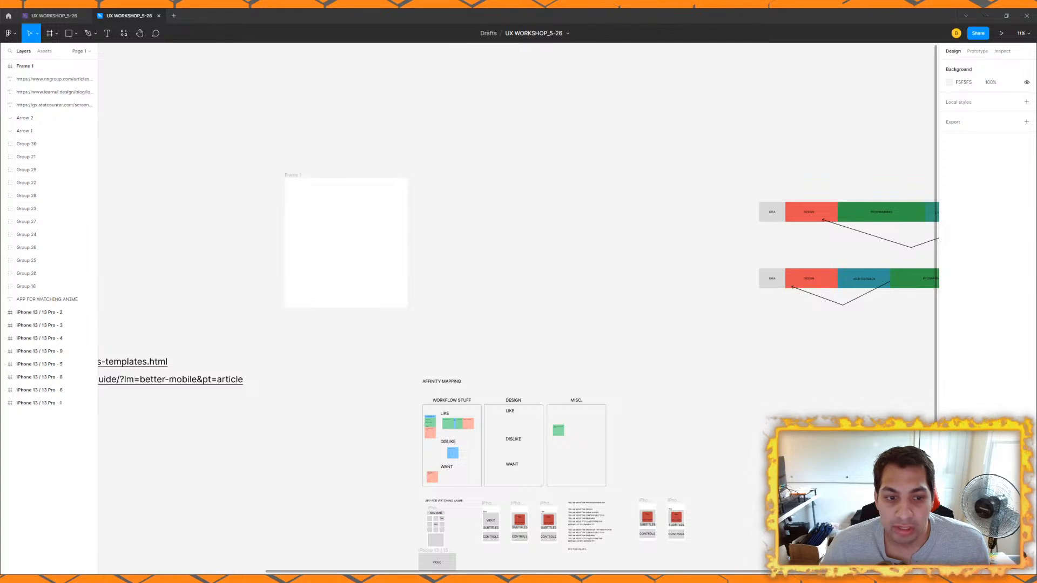
{"action": "scroll", "coordinate": [283, 179], "scroll_direction": "up", "scroll_amount": 2}
{"action": "left_click", "coordinate": [293, 175]}
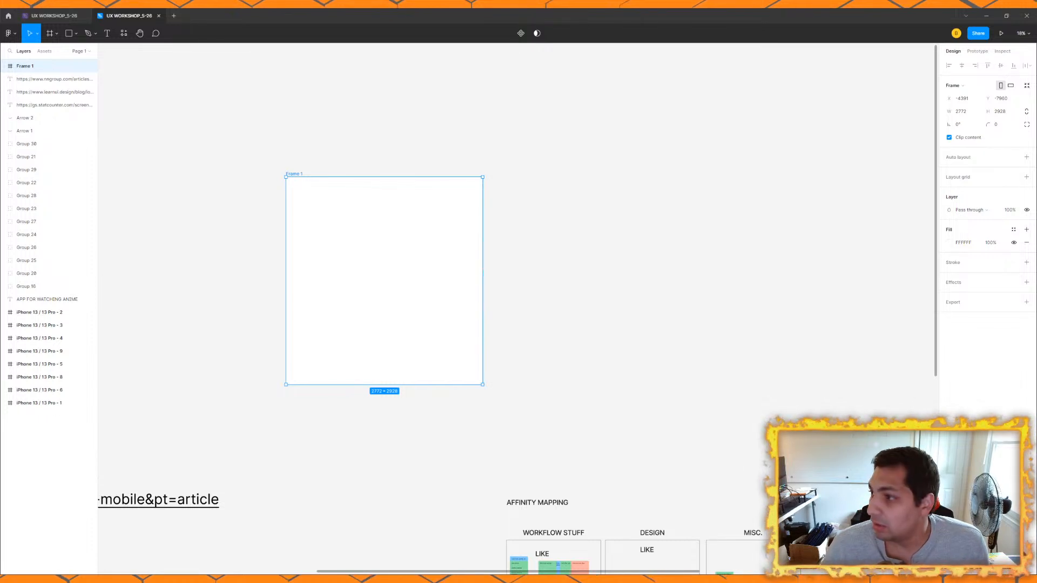
{"action": "double_click", "coordinate": [292, 174]}
{"action": "type", "text": "390 x 844"}
{"action": "key", "text": "Return"}
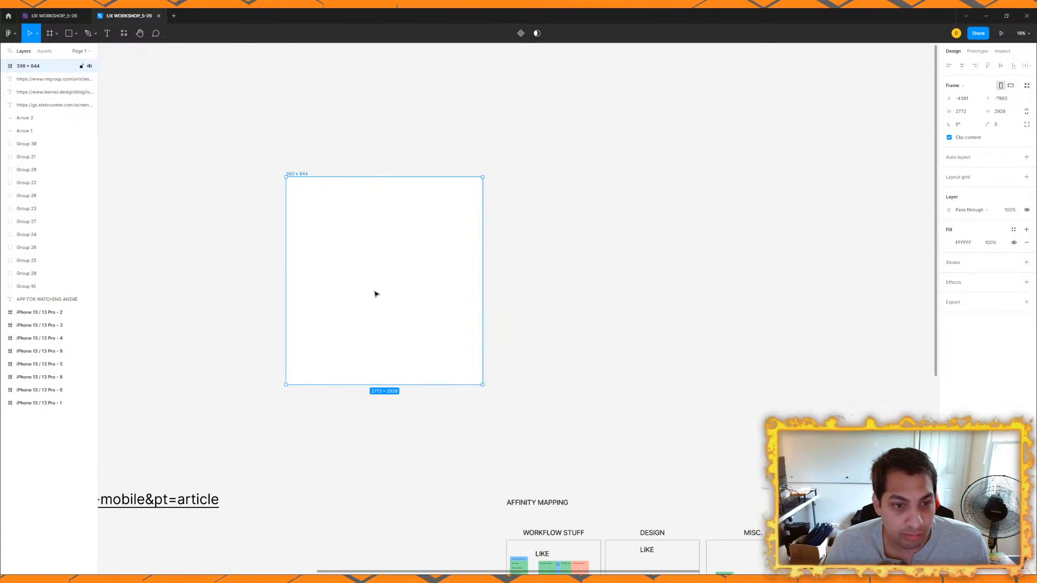
Step: Set the renamed frame's width to 390 and its height to 844
{"action": "left_click", "coordinate": [971, 112]}
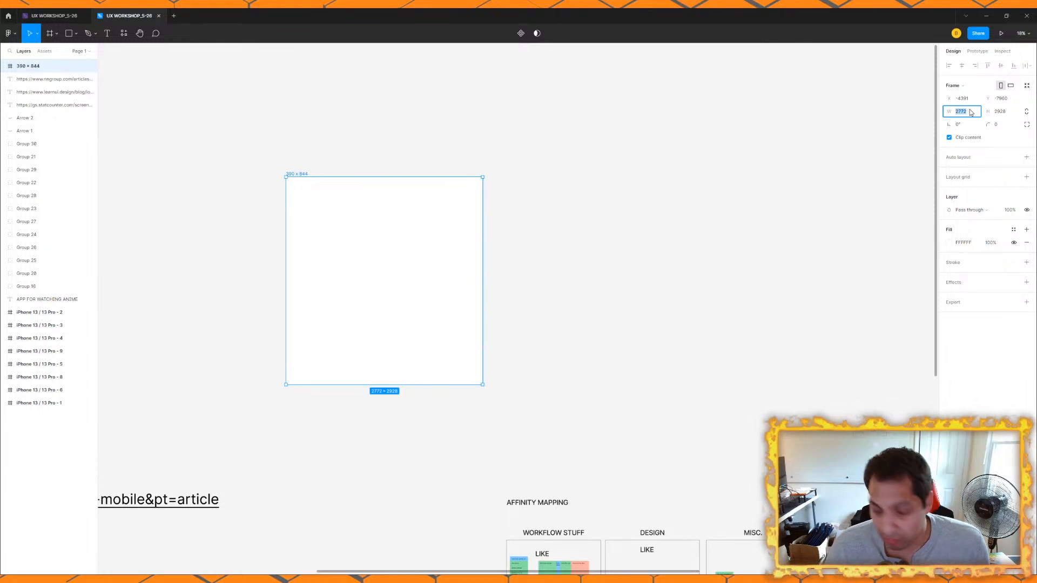
{"action": "type", "text": "390"}
{"action": "key", "text": "Tab"}
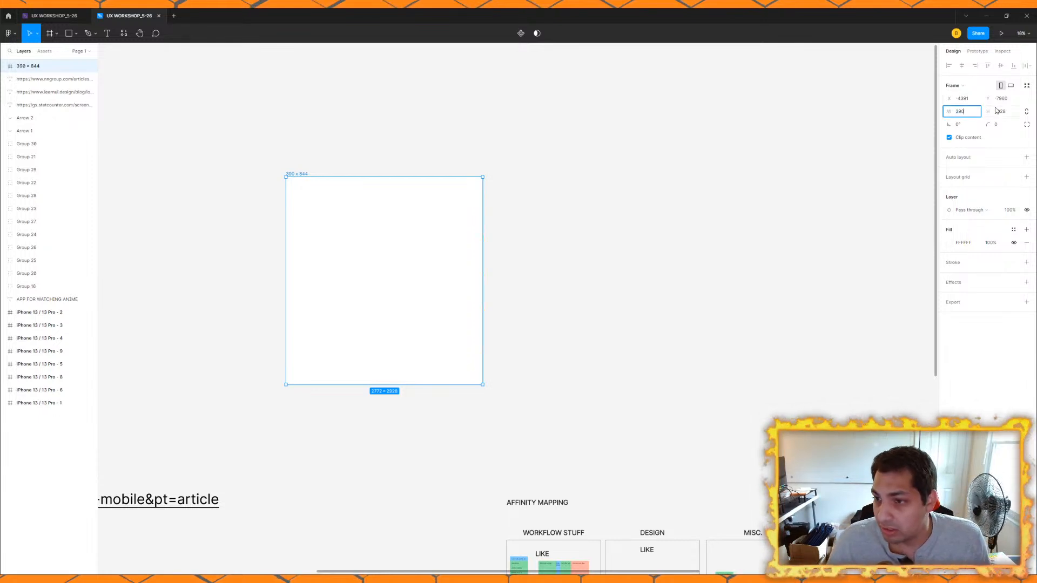
{"action": "type", "text": "844"}
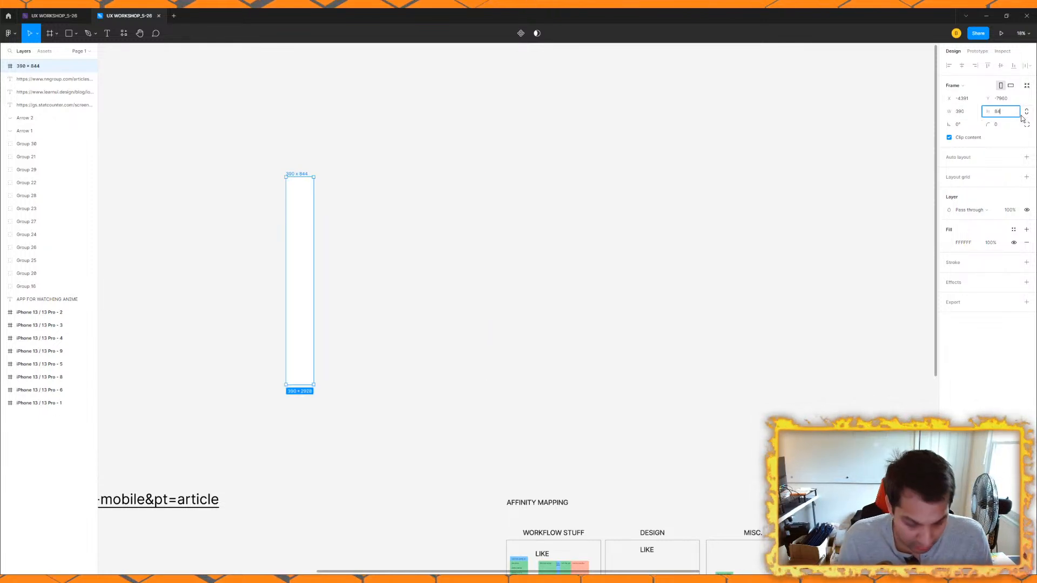
{"action": "key", "text": "Return"}
{"action": "scroll", "coordinate": [322, 194], "scroll_direction": "up", "scroll_amount": 3}
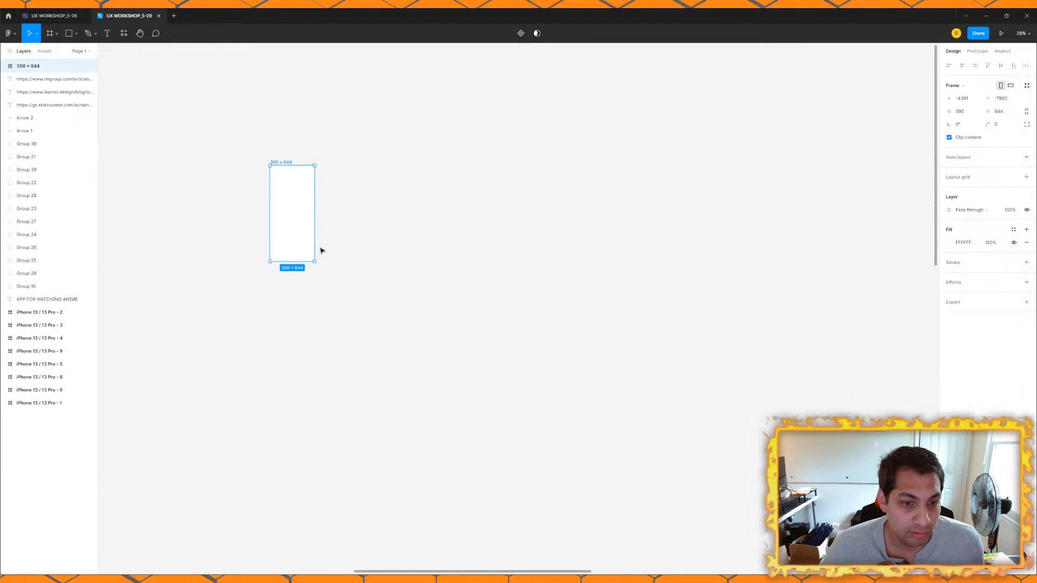
Step: Move the 390 x 844 frame into the empty area below the video player wireframes
{"action": "scroll", "coordinate": [349, 139], "scroll_direction": "down", "scroll_amount": 5}
{"action": "left_click", "coordinate": [349, 145]}
{"action": "left_click_drag", "start_coordinate": [260, 90], "coordinate": [464, 477]}
{"action": "scroll", "coordinate": [464, 477], "scroll_direction": "up", "scroll_amount": 4}
{"action": "scroll", "coordinate": [463, 477], "scroll_direction": "down", "scroll_amount": 4}
{"action": "scroll", "coordinate": [456, 299], "scroll_direction": "up", "scroll_amount": 2}
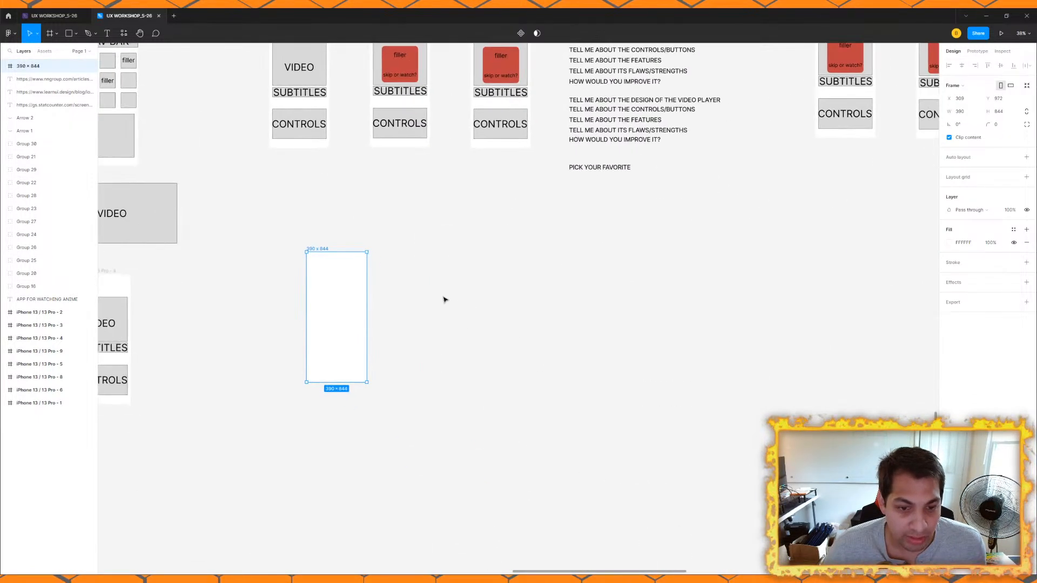
{"action": "left_click", "coordinate": [378, 237]}
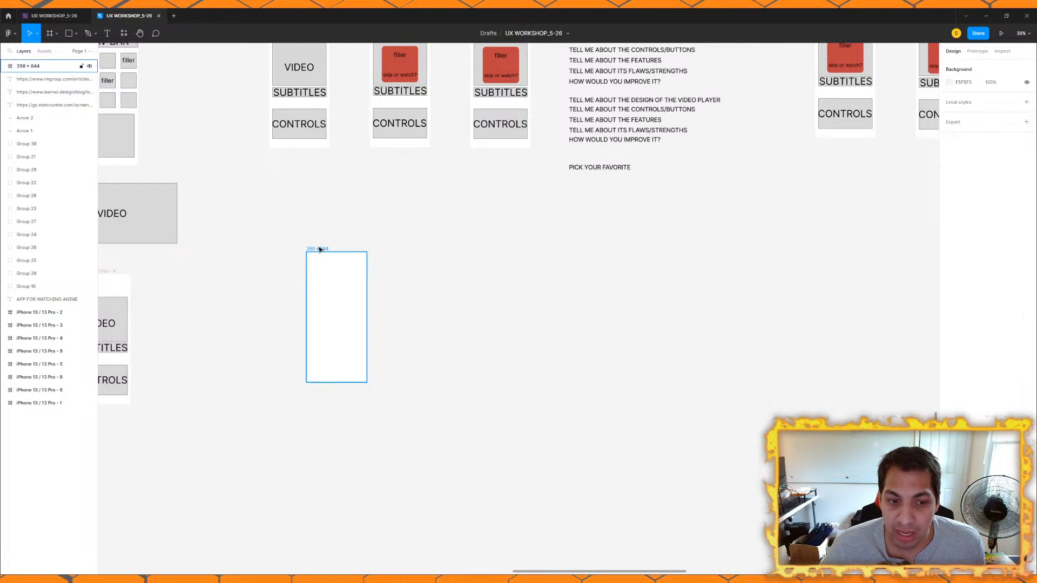
{"action": "left_click_drag", "start_coordinate": [317, 250], "coordinate": [283, 247]}
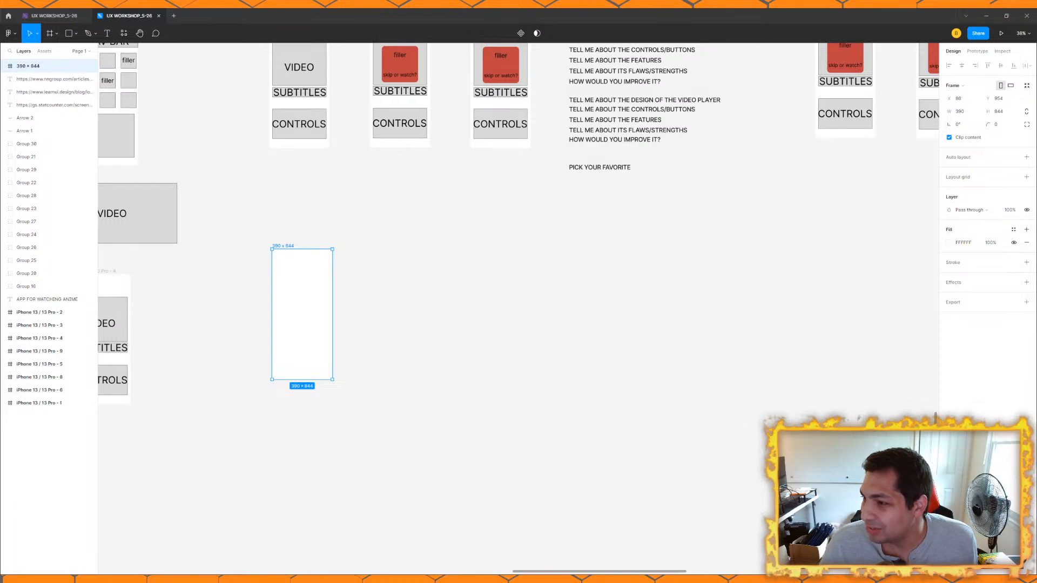
Step: Extend the frame's name to "390 x 844_Most Common Phone"
{"action": "left_click", "coordinate": [367, 230]}
{"action": "left_click", "coordinate": [283, 247]}
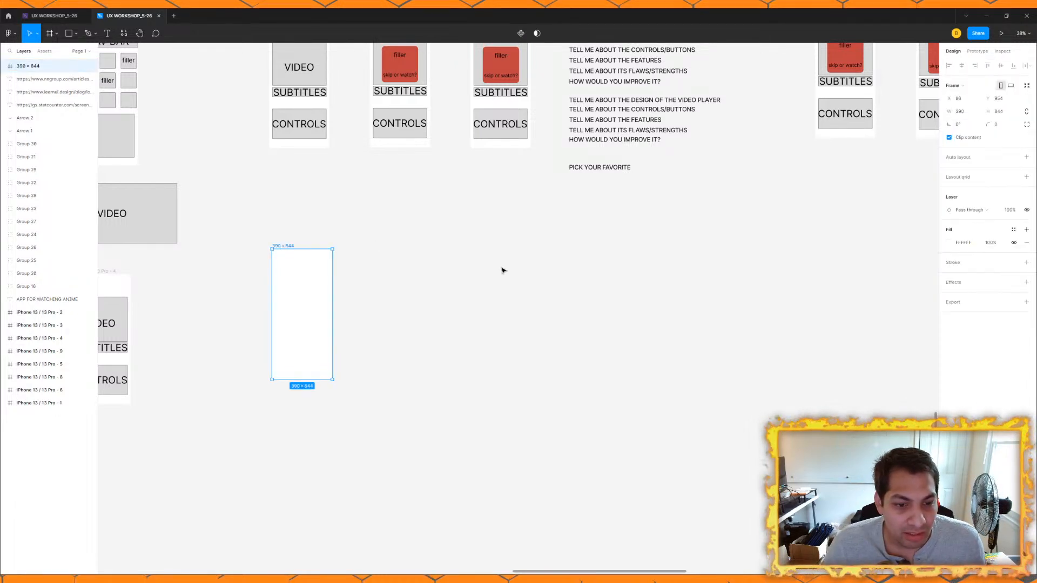
{"action": "double_click", "coordinate": [285, 248]}
{"action": "left_click", "coordinate": [296, 248]}
{"action": "type", "text": "_M"}
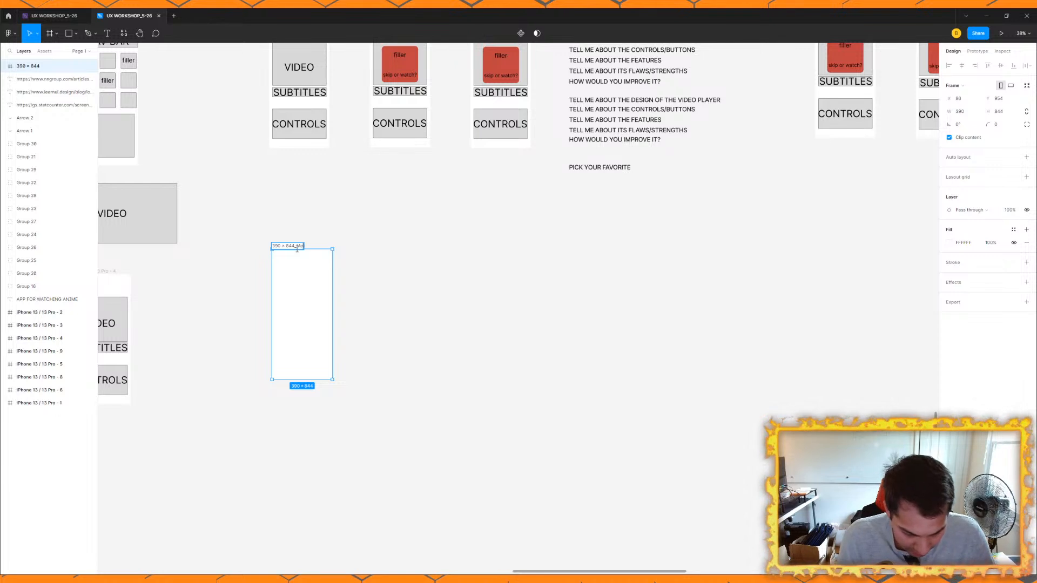
{"action": "type", "text": "ost Common Phone"}
{"action": "left_click", "coordinate": [396, 297]}
Step: Duplicate the Most Common Phone frame and place the copy to its right at the same height
{"action": "left_click", "coordinate": [332, 261]}
{"action": "key", "text": "ctrl+d"}
{"action": "left_click_drag", "start_coordinate": [356, 246], "coordinate": [535, 246]}
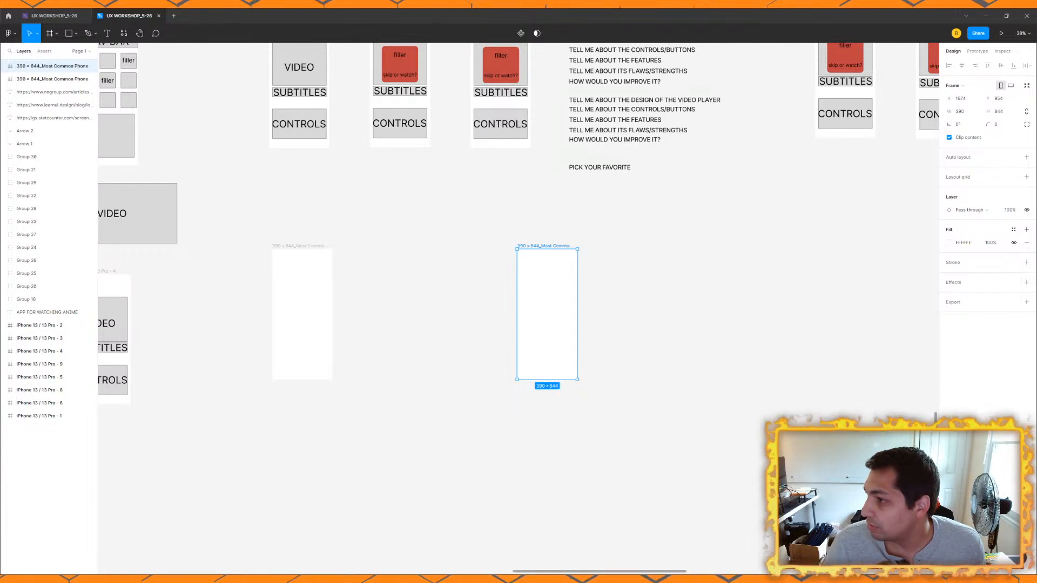
Step: Rename the duplicated frame as "375 x 667_Smallest most Common"
{"action": "double_click", "coordinate": [562, 246]}
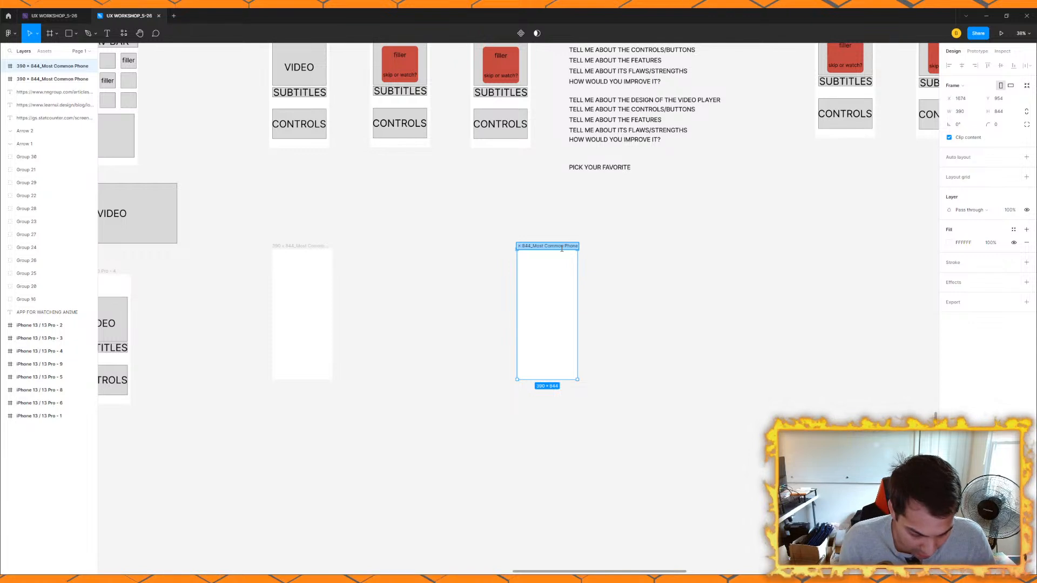
{"action": "type", "text": "375 x"}
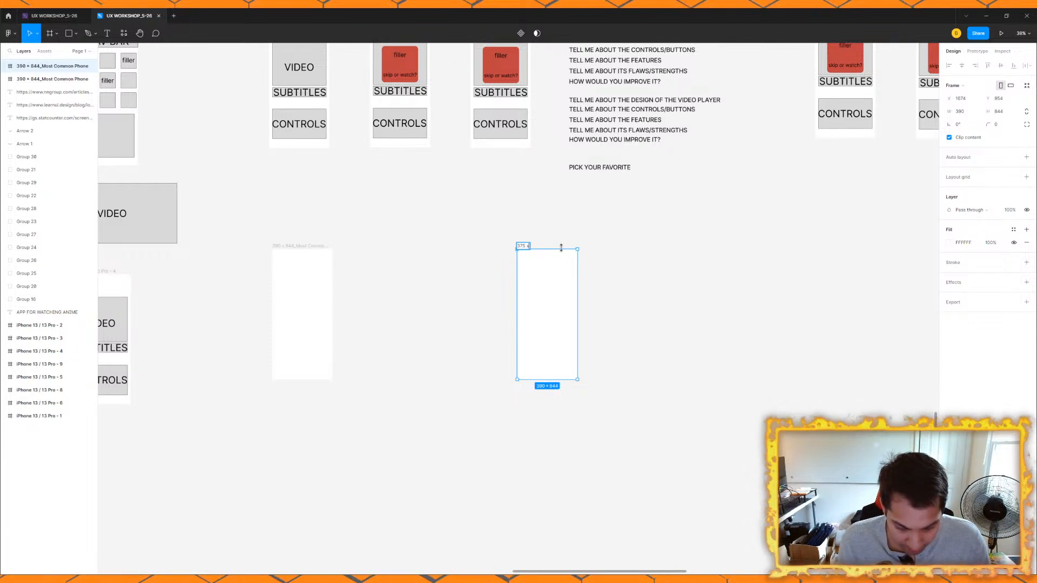
{"action": "type", "text": " 7"}
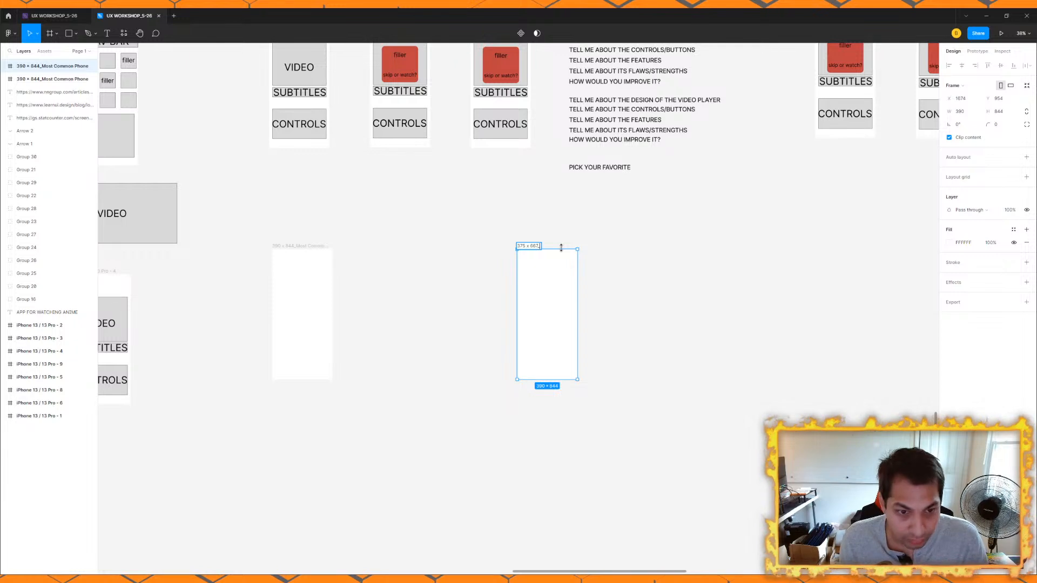
{"action": "type", "text": "7_Least Comm"}
{"action": "key", "text": "BackSpace"}
{"action": "key", "text": "BackSpace"}
{"action": "key", "text": "BackSpace"}
{"action": "key", "text": "BackSpace"}
{"action": "key", "text": "BackSpace"}
{"action": "key", "text": "BackSpace"}
{"action": "key", "text": "BackSpace"}
{"action": "key", "text": "BackSpace"}
{"action": "key", "text": "BackSpace"}
{"action": "key", "text": "BackSpace"}
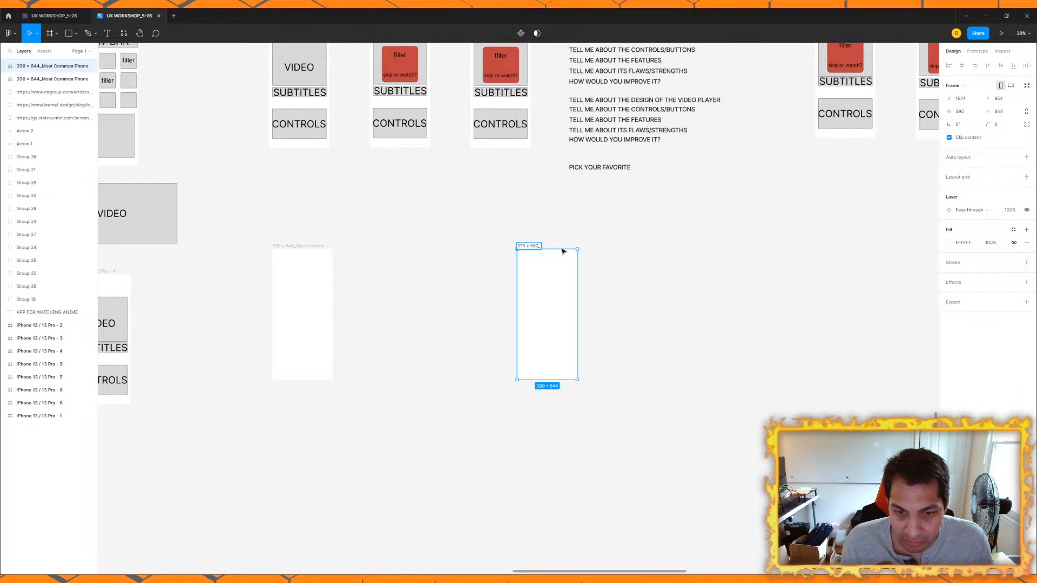
{"action": "type", "text": "Smalles"}
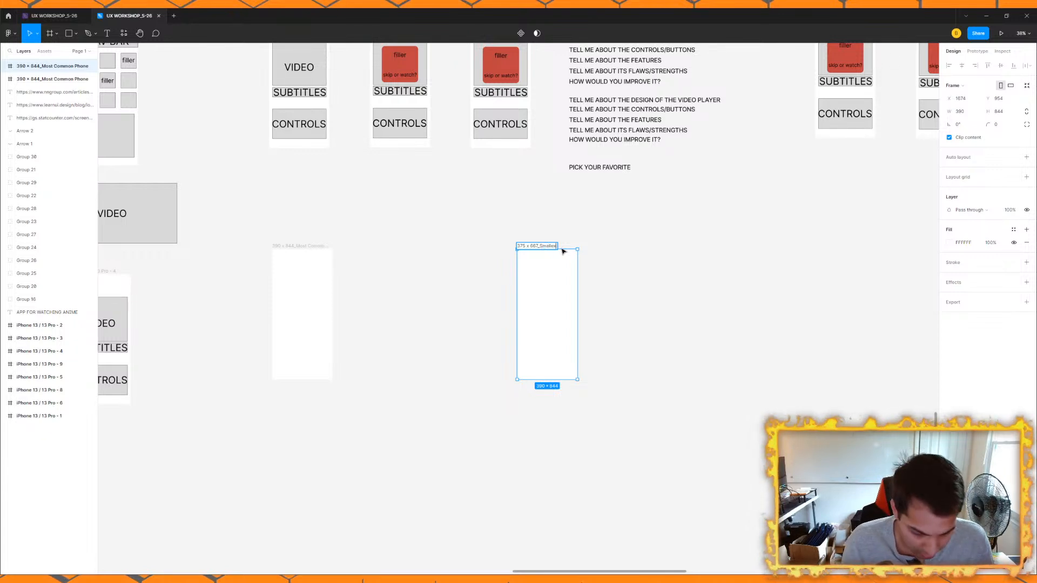
{"action": "type", "text": "t most Comm"}
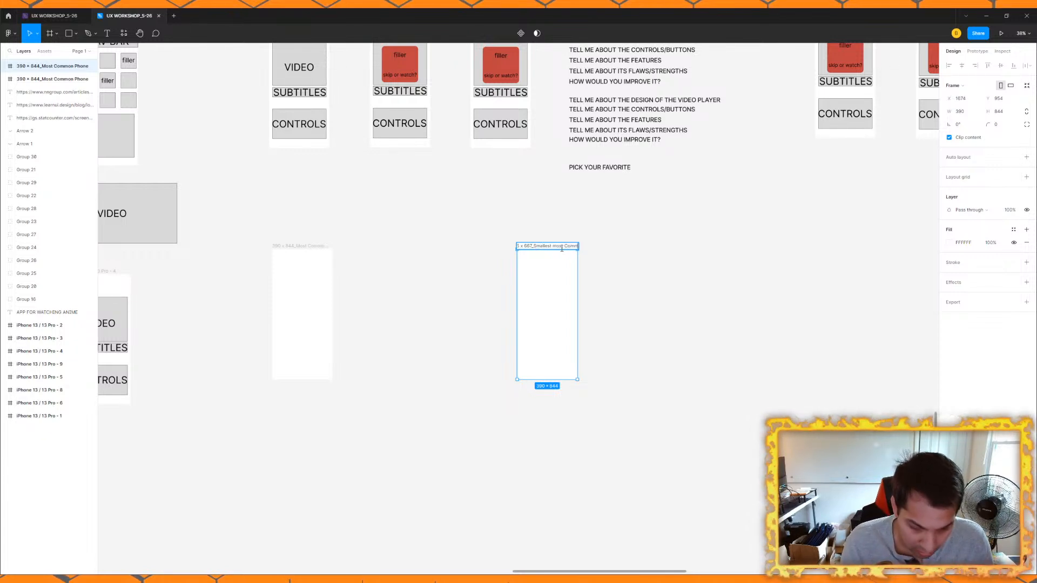
{"action": "type", "text": "on"}
{"action": "key", "text": "Return"}
Step: Resize the duplicated phone frame to 375 x 667 and place it close beside the Most Common Phone frame with their tops aligned
{"action": "left_click_drag", "start_coordinate": [553, 246], "coordinate": [476, 240]}
{"action": "left_click", "coordinate": [975, 112]}
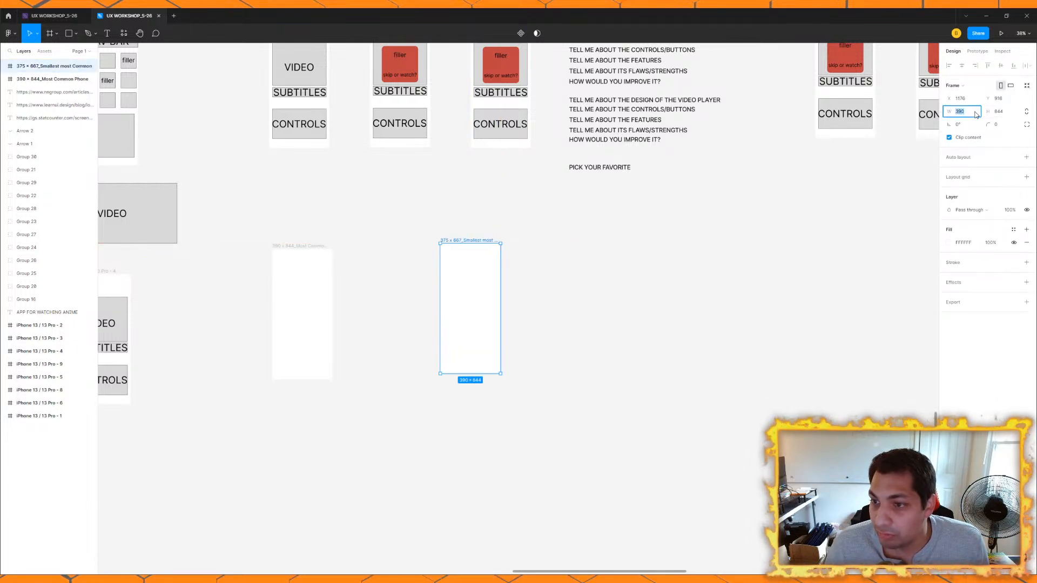
{"action": "left_click", "coordinate": [1005, 112]}
{"action": "type", "text": "667"}
{"action": "key", "text": "Return"}
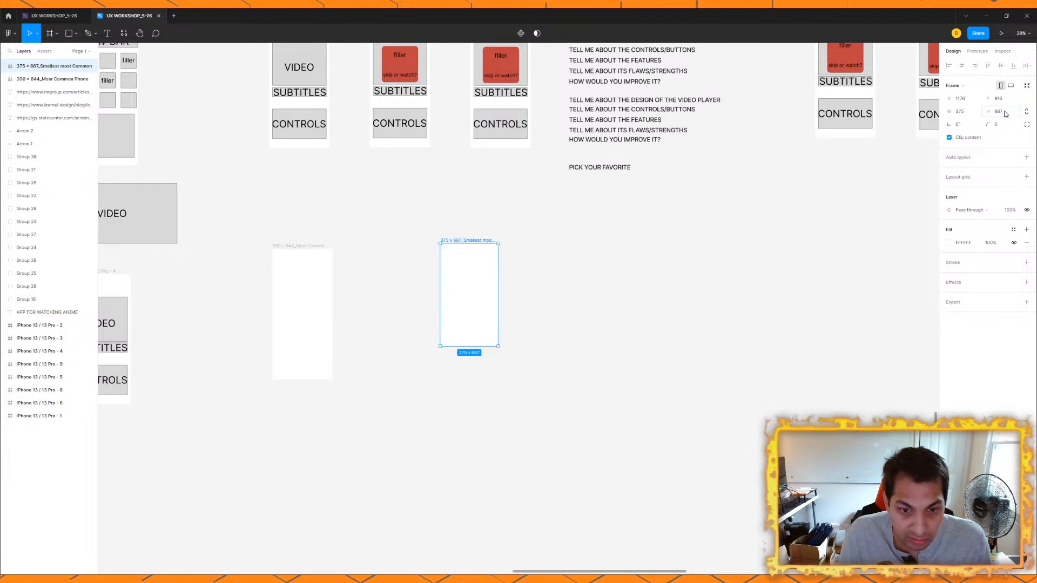
{"action": "left_click", "coordinate": [530, 259]}
{"action": "left_click_drag", "start_coordinate": [491, 244], "coordinate": [410, 251]}
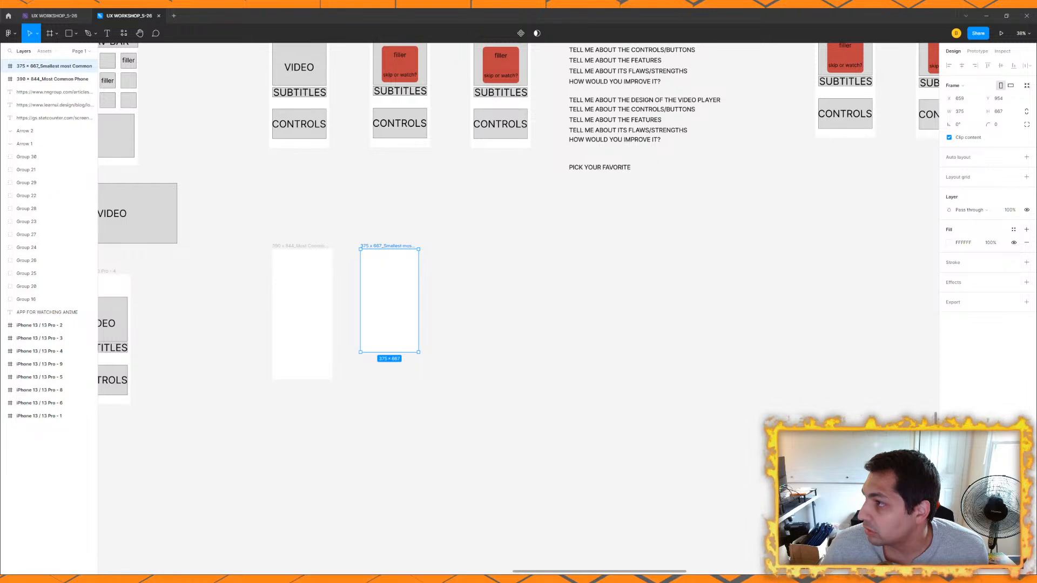
Step: Move the anime app title with the nav bar, landscape video and lower video player wireframes to the far side of the other wireframes
{"action": "left_click_drag", "start_coordinate": [292, 187], "coordinate": [397, 307]}
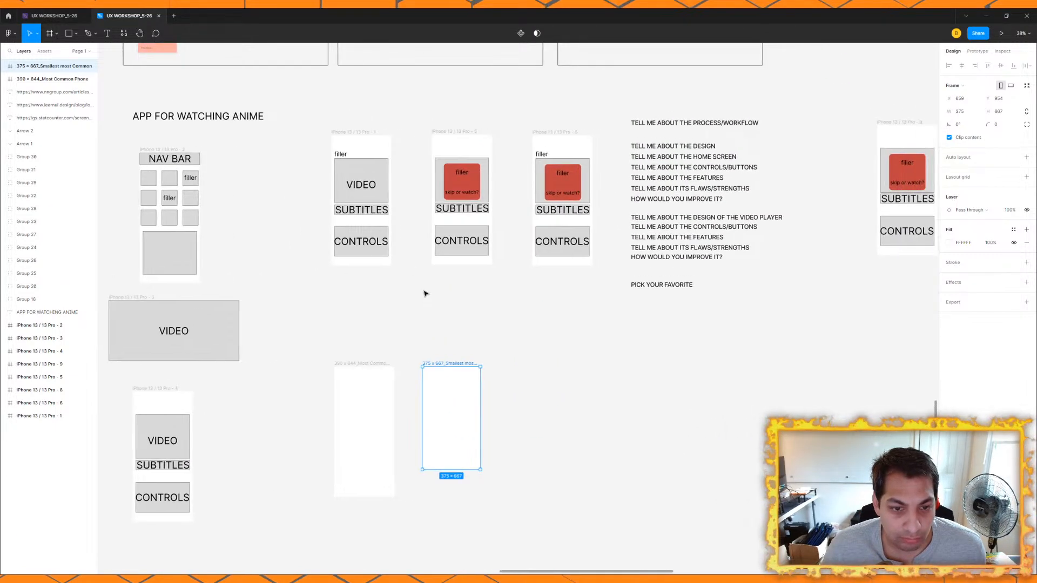
{"action": "left_click", "coordinate": [364, 295]}
{"action": "scroll", "coordinate": [272, 299], "scroll_direction": "down", "scroll_amount": 3}
{"action": "left_click_drag", "start_coordinate": [273, 299], "coordinate": [319, 281]}
{"action": "left_click_drag", "start_coordinate": [183, 158], "coordinate": [285, 447]}
{"action": "left_click_drag", "start_coordinate": [274, 316], "coordinate": [886, 357]}
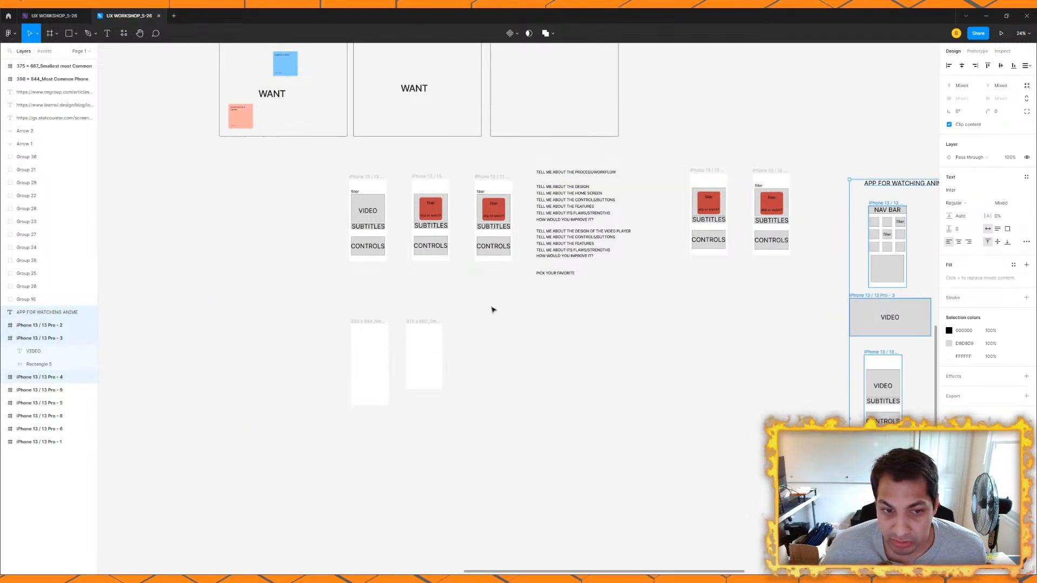
Step: Move the row of video player wireframes and the interview questions to the right and up, above the anime app title
{"action": "left_click_drag", "start_coordinate": [341, 167], "coordinate": [789, 273]}
{"action": "left_click_drag", "start_coordinate": [756, 287], "coordinate": [535, 335]}
{"action": "left_click_drag", "start_coordinate": [491, 264], "coordinate": [848, 140]}
Step: Move the 390 x 844 and 375 x 667 phone frames into the empty area below the affinity mapping boards
{"action": "left_click_drag", "start_coordinate": [501, 299], "coordinate": [560, 279]}
{"action": "scroll", "coordinate": [561, 279], "scroll_direction": "left", "scroll_amount": 5}
{"action": "scroll", "coordinate": [549, 285], "scroll_direction": "up", "scroll_amount": 2}
{"action": "left_click_drag", "start_coordinate": [363, 283], "coordinate": [406, 255]}
{"action": "scroll", "coordinate": [195, 133], "scroll_direction": "up", "scroll_amount": 3}
{"action": "scroll", "coordinate": [361, 233], "scroll_direction": "up", "scroll_amount": 2}
{"action": "left_click_drag", "start_coordinate": [465, 300], "coordinate": [366, 272]}
{"action": "scroll", "coordinate": [365, 271], "scroll_direction": "down", "scroll_amount": 3}
{"action": "left_click_drag", "start_coordinate": [657, 453], "coordinate": [433, 222]}
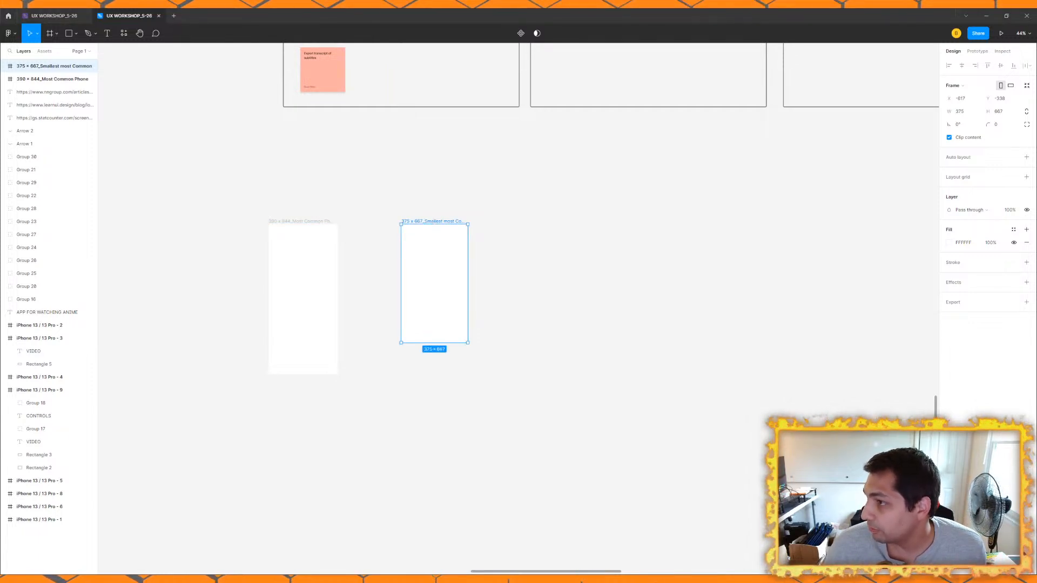
Step: Bring the 375 x 667 frame closer to the Most Common Phone frame, keeping their tops aligned
{"action": "scroll", "coordinate": [312, 238], "scroll_direction": "up", "scroll_amount": 1}
{"action": "scroll", "coordinate": [316, 246], "scroll_direction": "up", "scroll_amount": 3}
{"action": "mouse_move", "coordinate": [297, 209]}
{"action": "left_mouse_down"}
{"action": "mouse_move", "coordinate": [301, 169]}
{"action": "mouse_move", "coordinate": [296, 208]}
{"action": "left_mouse_up"}
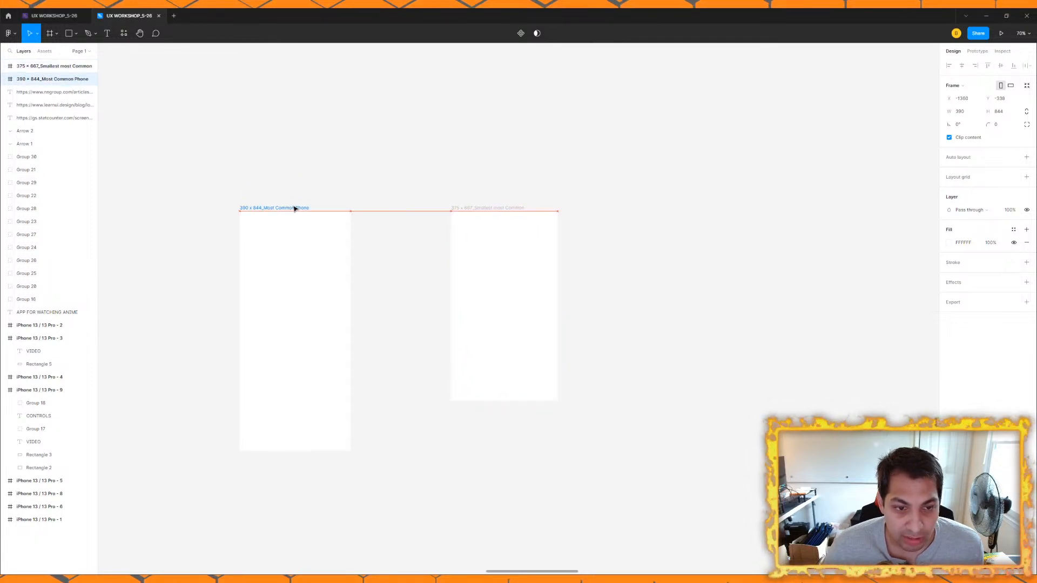
{"action": "left_click", "coordinate": [355, 222]}
{"action": "left_click_drag", "start_coordinate": [485, 210], "coordinate": [458, 210]}
{"action": "left_click", "coordinate": [618, 292]}
{"action": "left_click", "coordinate": [475, 210]}
{"action": "left_click", "coordinate": [695, 282]}
{"action": "left_click", "coordinate": [463, 208]}
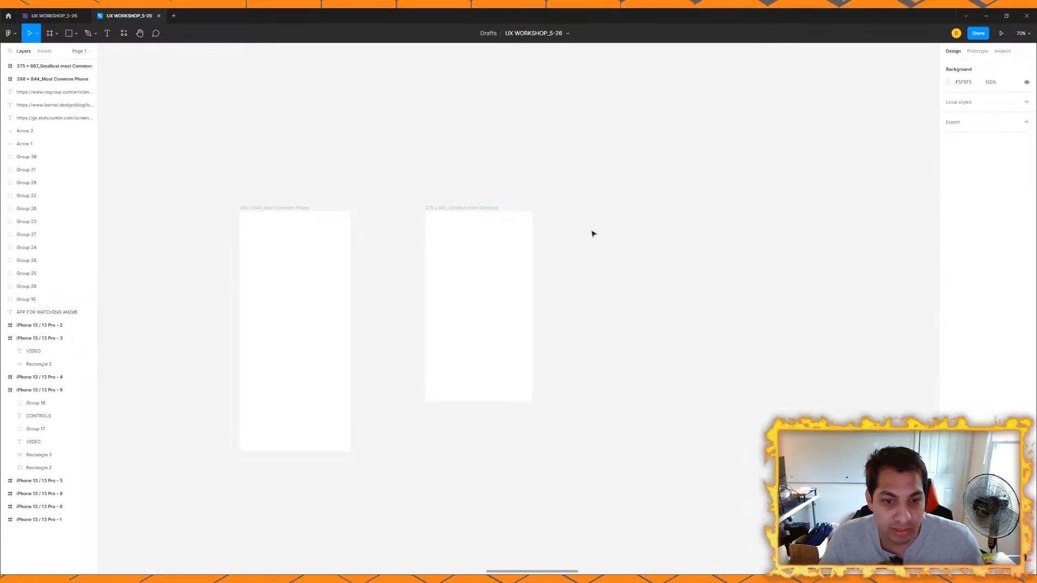
{"action": "left_click", "coordinate": [239, 219]}
{"action": "left_click", "coordinate": [476, 210]}
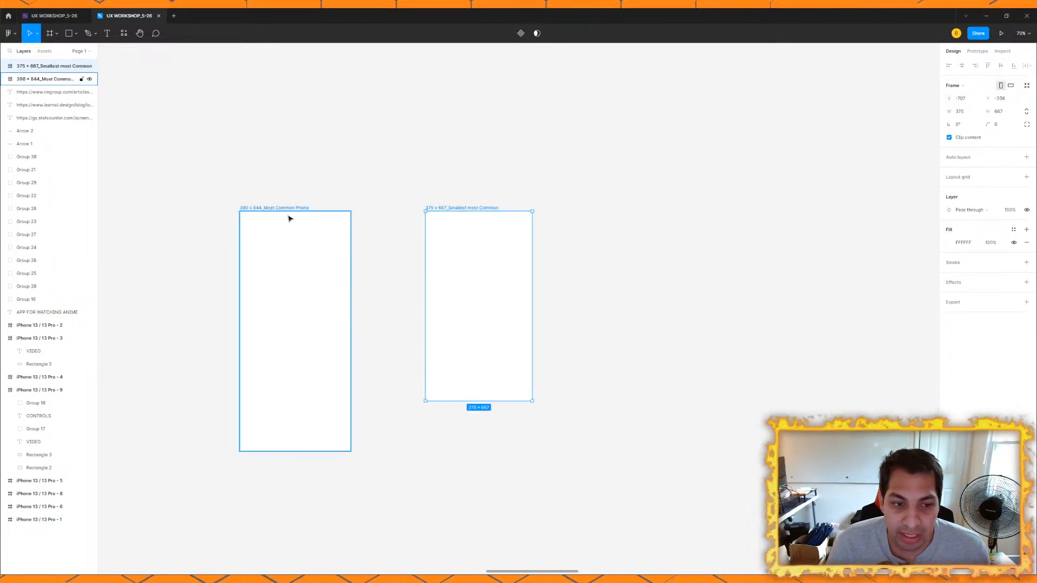
{"action": "left_click", "coordinate": [280, 213]}
Step: Review the screen size reference links, the affinity mapping boards and the wireframes surrounding the two phone frames
{"action": "scroll", "coordinate": [401, 190], "scroll_direction": "down", "scroll_amount": 5}
{"action": "scroll", "coordinate": [447, 283], "scroll_direction": "down", "scroll_amount": 1}
{"action": "left_click_drag", "start_coordinate": [470, 264], "coordinate": [557, 360]}
{"action": "scroll", "coordinate": [452, 310], "scroll_direction": "down", "scroll_amount": 2}
{"action": "left_click_drag", "start_coordinate": [452, 310], "coordinate": [568, 276]}
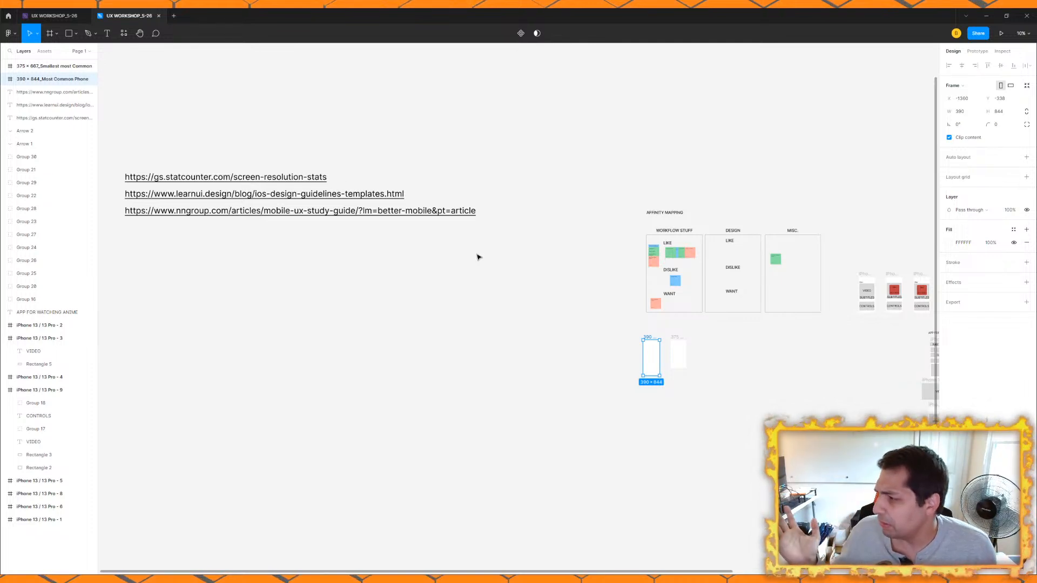
{"action": "scroll", "coordinate": [662, 366], "scroll_direction": "up", "scroll_amount": 5}
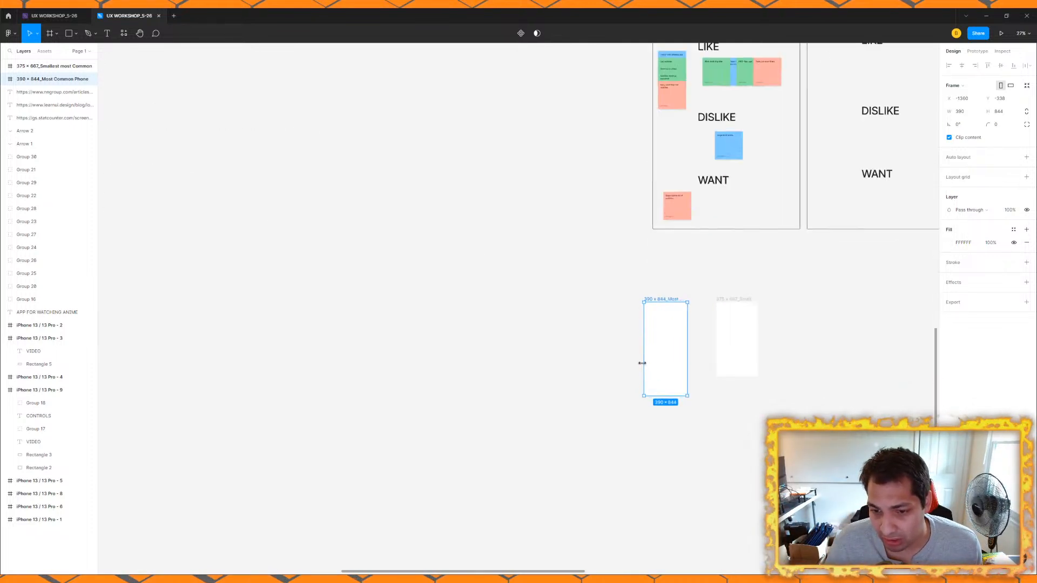
{"action": "scroll", "coordinate": [571, 356], "scroll_direction": "up", "scroll_amount": 3}
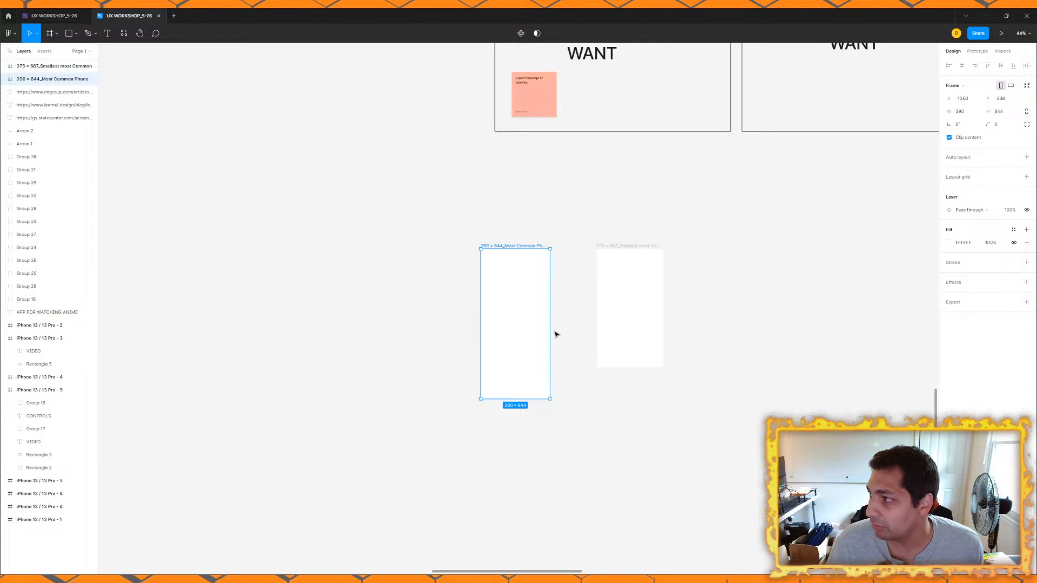
{"action": "scroll", "coordinate": [487, 281], "scroll_direction": "right", "scroll_amount": 2}
{"action": "left_click", "coordinate": [446, 235]}
{"action": "left_click", "coordinate": [436, 246]}
{"action": "scroll", "coordinate": [435, 246], "scroll_direction": "up", "scroll_amount": 4}
{"action": "scroll", "coordinate": [392, 264], "scroll_direction": "down", "scroll_amount": 8}
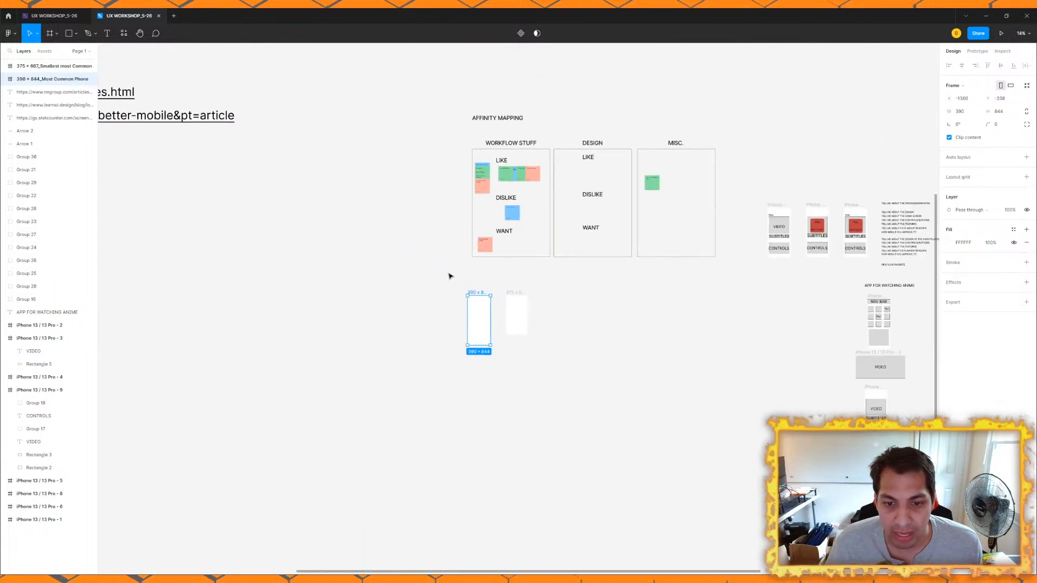
{"action": "scroll", "coordinate": [491, 317], "scroll_direction": "down", "scroll_amount": 2}
{"action": "scroll", "coordinate": [533, 319], "scroll_direction": "up", "scroll_amount": 1}
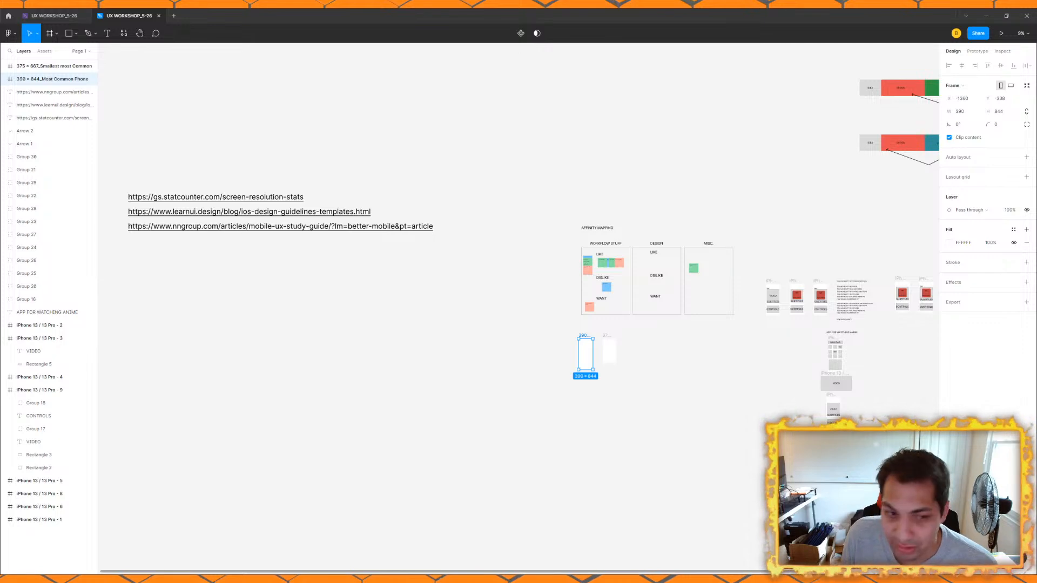
{"action": "scroll", "coordinate": [573, 331], "scroll_direction": "up", "scroll_amount": 3}
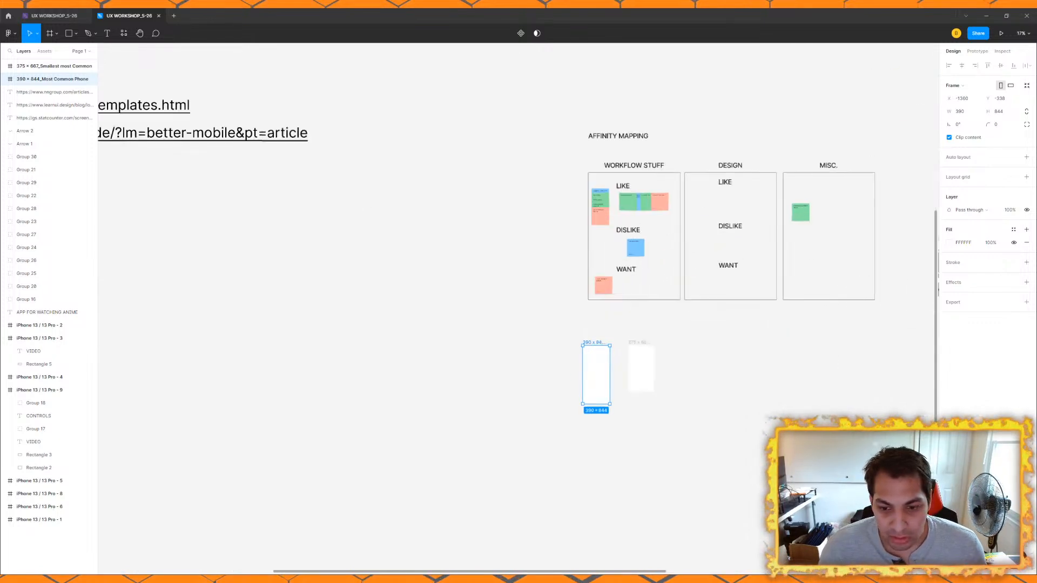
{"action": "scroll", "coordinate": [536, 352], "scroll_direction": "up", "scroll_amount": 2}
{"action": "scroll", "coordinate": [560, 277], "scroll_direction": "down", "scroll_amount": 3}
{"action": "left_click_drag", "start_coordinate": [546, 275], "coordinate": [672, 311]}
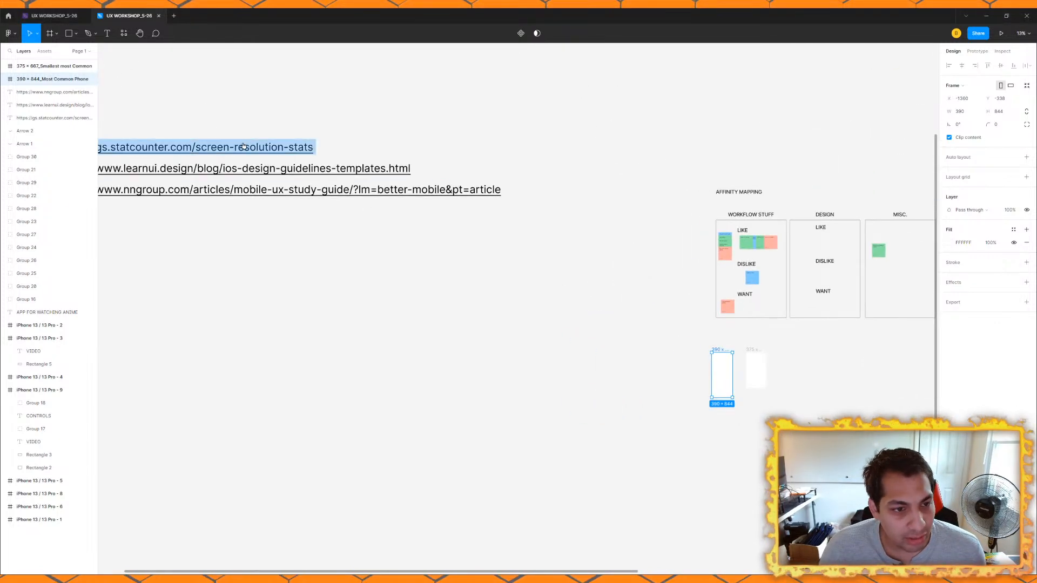
{"action": "left_click_drag", "start_coordinate": [776, 405], "coordinate": [512, 384]}
{"action": "scroll", "coordinate": [393, 274], "scroll_direction": "up", "scroll_amount": 4}
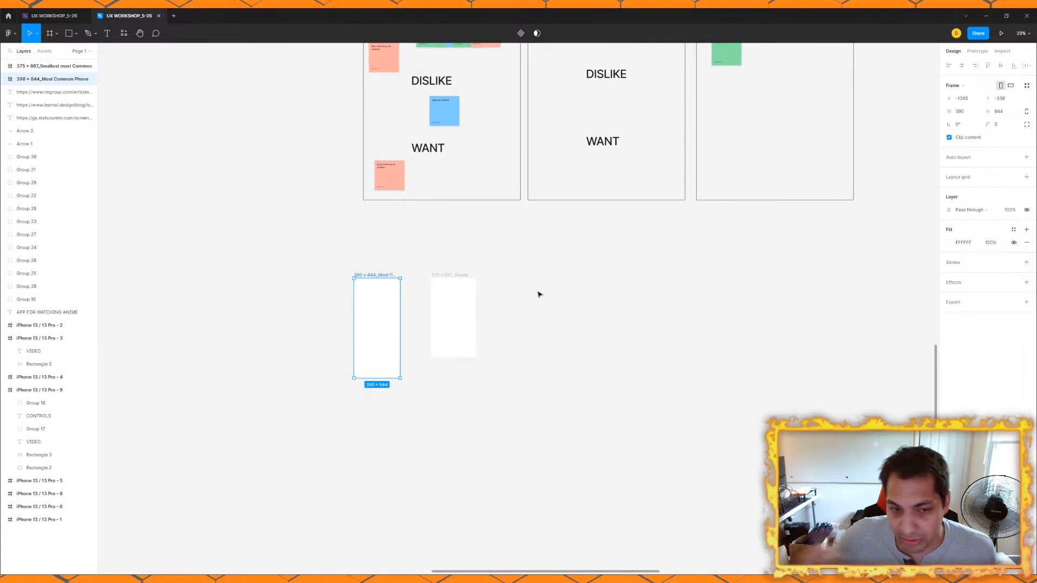
Step: Shift the 375 x 667 frame slightly farther from the Most Common Phone frame at the same height
{"action": "scroll", "coordinate": [264, 297], "scroll_direction": "down", "scroll_amount": 2}
{"action": "left_click_drag", "start_coordinate": [418, 331], "coordinate": [541, 359]}
{"action": "scroll", "coordinate": [540, 360], "scroll_direction": "up", "scroll_amount": 4}
{"action": "mouse_move", "coordinate": [530, 269]}
{"action": "left_mouse_down"}
{"action": "mouse_move", "coordinate": [542, 271]}
{"action": "mouse_move", "coordinate": [530, 268]}
{"action": "left_mouse_up"}
{"action": "scroll", "coordinate": [348, 239], "scroll_direction": "down", "scroll_amount": 8}
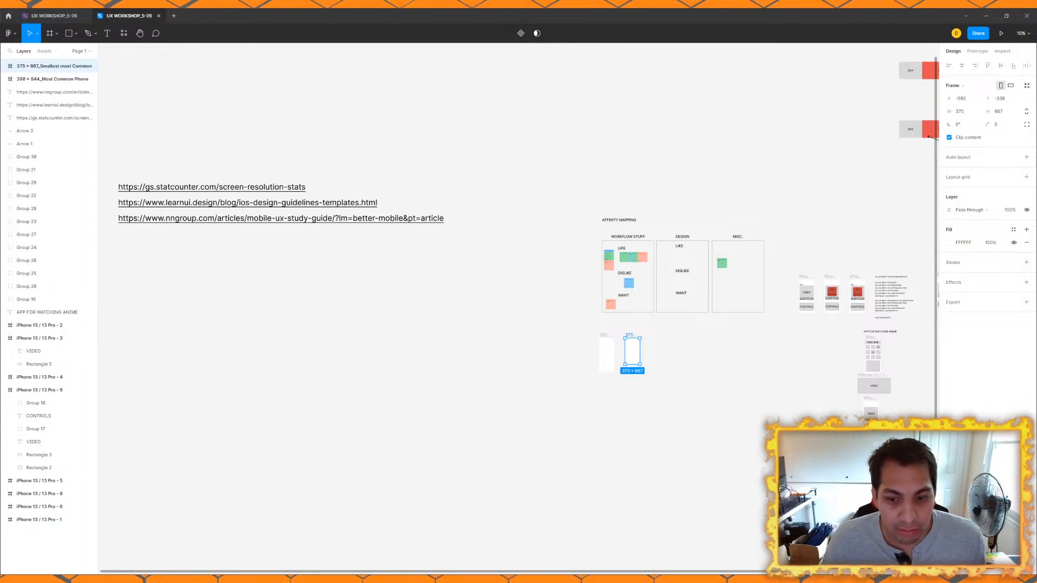
Step: Examine the empty 390 x 844 Most Common Phone frame up close
{"action": "scroll", "coordinate": [627, 353], "scroll_direction": "up", "scroll_amount": 3}
{"action": "scroll", "coordinate": [660, 326], "scroll_direction": "up", "scroll_amount": 3}
{"action": "left_click", "coordinate": [621, 266]}
{"action": "scroll", "coordinate": [701, 301], "scroll_direction": "up", "scroll_amount": 3}
{"action": "left_click_drag", "start_coordinate": [702, 301], "coordinate": [690, 193]}
{"action": "scroll", "coordinate": [519, 164], "scroll_direction": "up", "scroll_amount": 2}
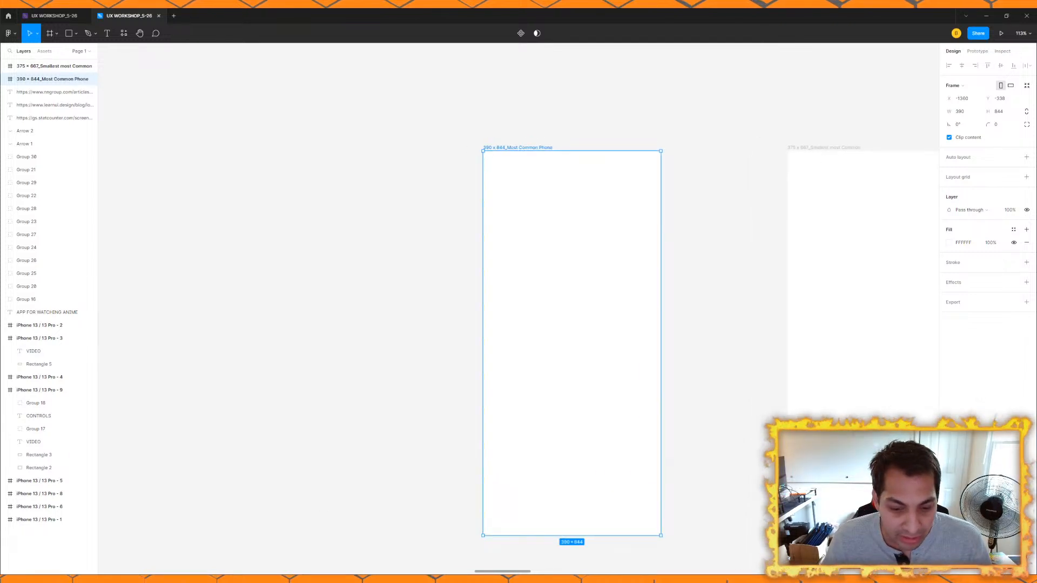
{"action": "left_click", "coordinate": [392, 229]}
{"action": "left_click", "coordinate": [547, 148]}
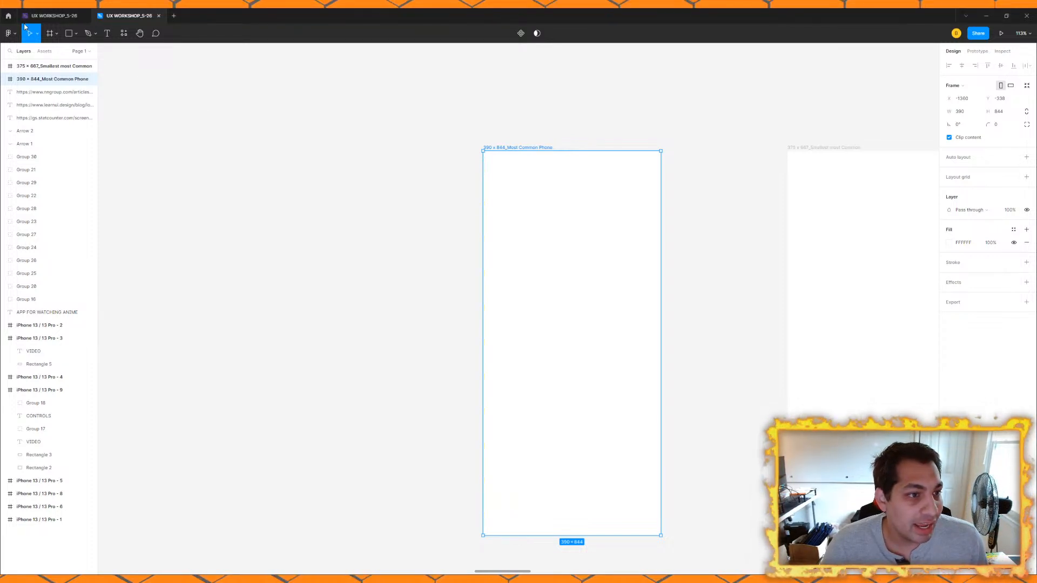
{"action": "left_click", "coordinate": [8, 15]}
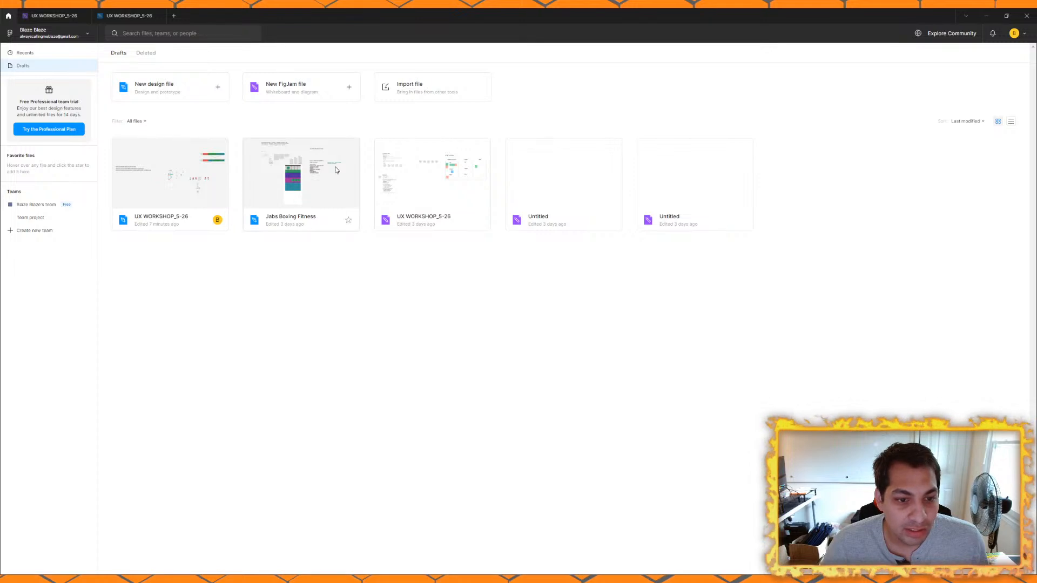
{"action": "left_click", "coordinate": [335, 168]}
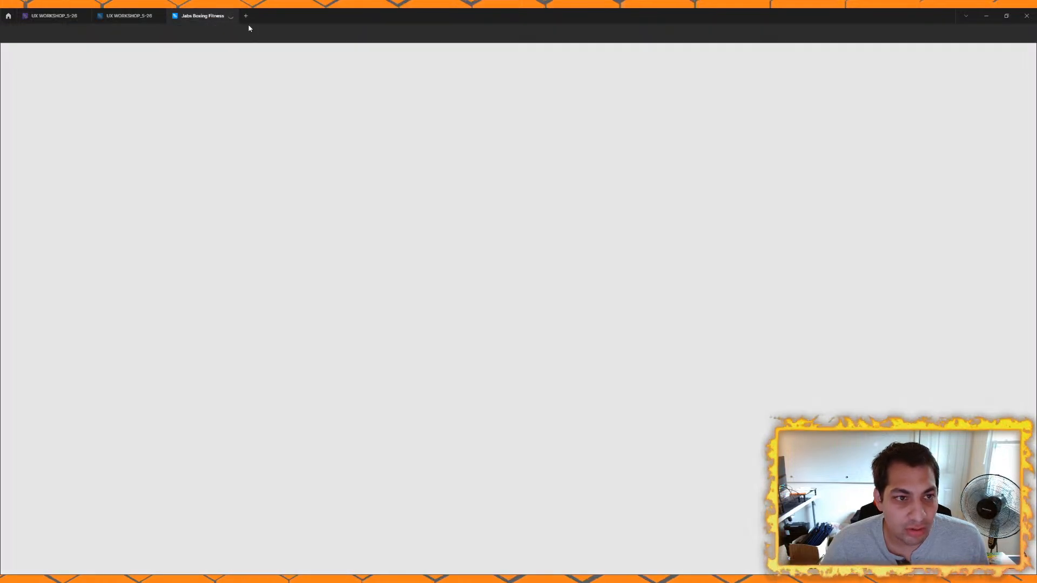
{"action": "left_click", "coordinate": [230, 15]}
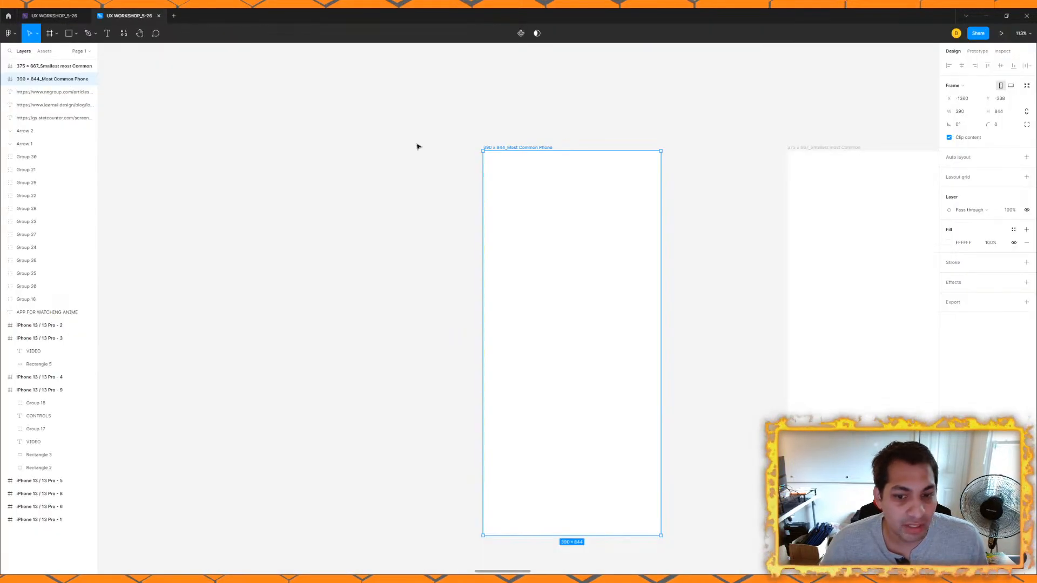
Step: Draw a rectangle about 318 x 89 in the upper part of the Most Common Phone frame
{"action": "scroll", "coordinate": [511, 202], "scroll_direction": "up", "scroll_amount": 3}
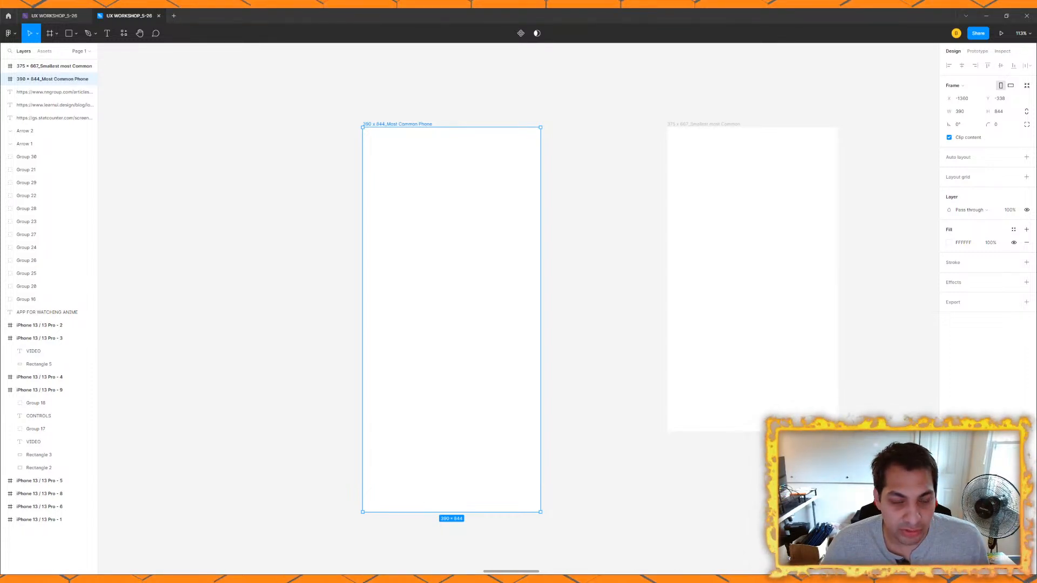
{"action": "key", "text": "Escape"}
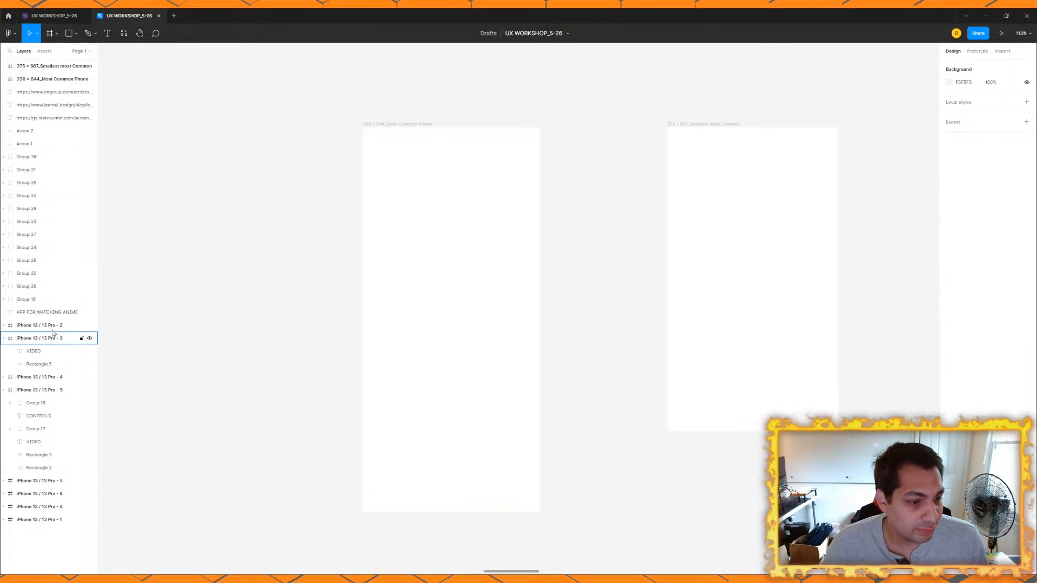
{"action": "left_click", "coordinate": [69, 33]}
{"action": "scroll", "coordinate": [410, 231], "scroll_direction": "up", "scroll_amount": 1}
{"action": "mouse_move", "coordinate": [386, 214]}
{"action": "left_mouse_down"}
{"action": "mouse_move", "coordinate": [548, 271]}
{"action": "mouse_move", "coordinate": [553, 260]}
{"action": "left_mouse_up"}
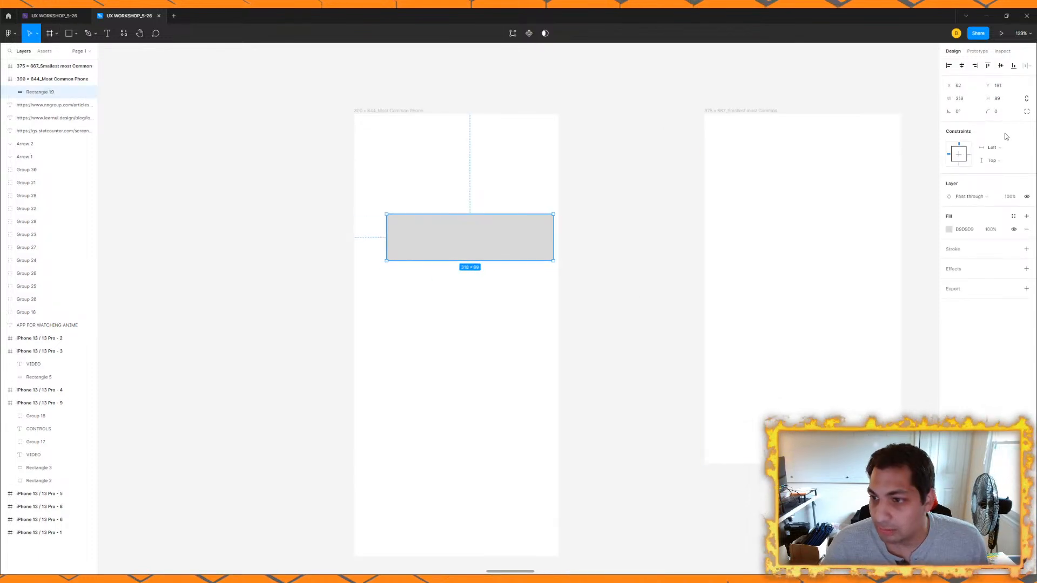
Step: Set the rectangle's height to 44, stretch it to the frame's full 390 width and place it at the frame's top edge
{"action": "left_click", "coordinate": [1005, 99]}
{"action": "type", "text": "44"}
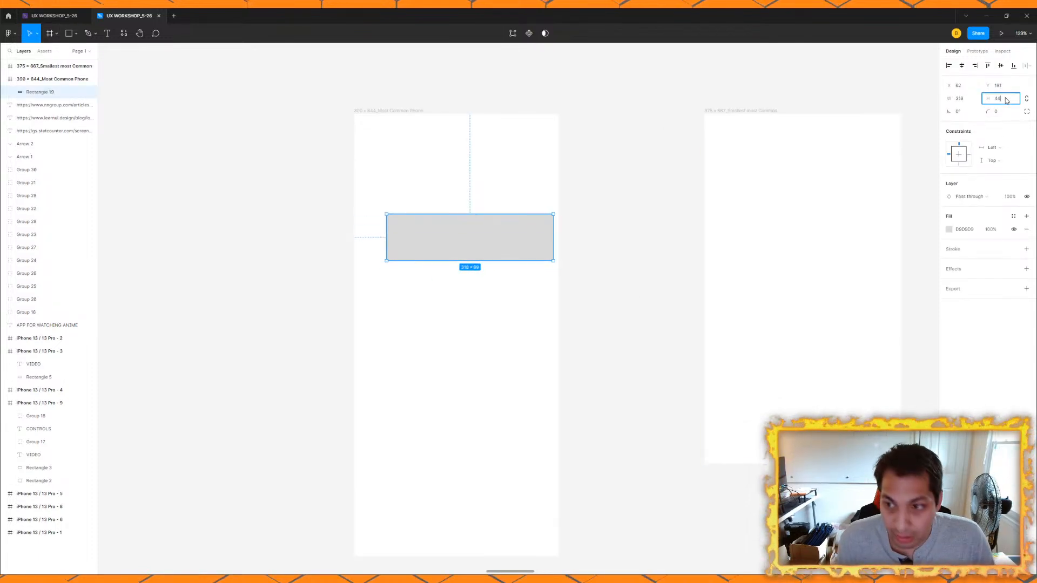
{"action": "key", "text": "Return"}
{"action": "left_click_drag", "start_coordinate": [386, 223], "coordinate": [354, 223]}
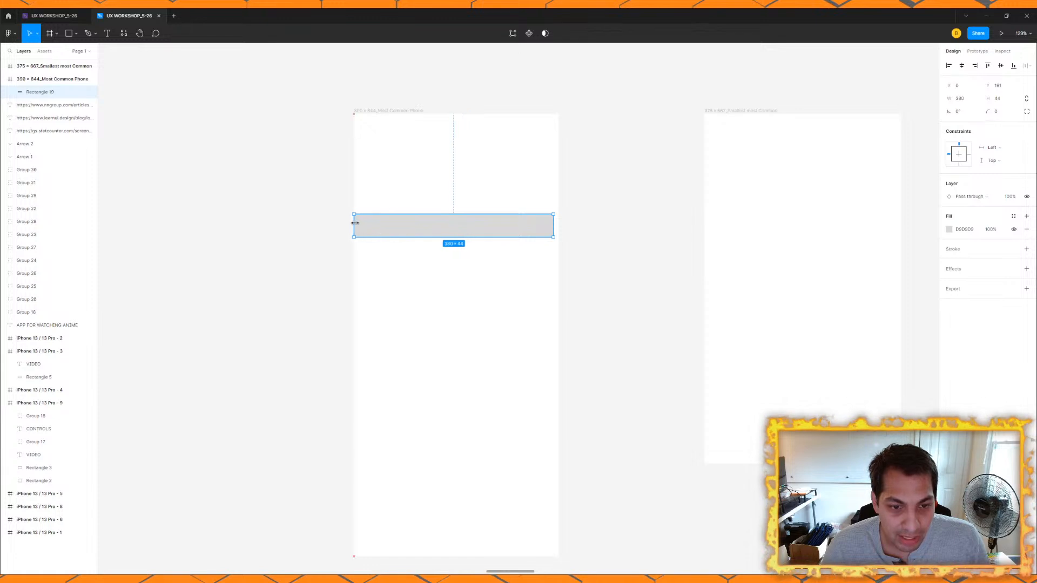
{"action": "left_click_drag", "start_coordinate": [553, 227], "coordinate": [504, 128]}
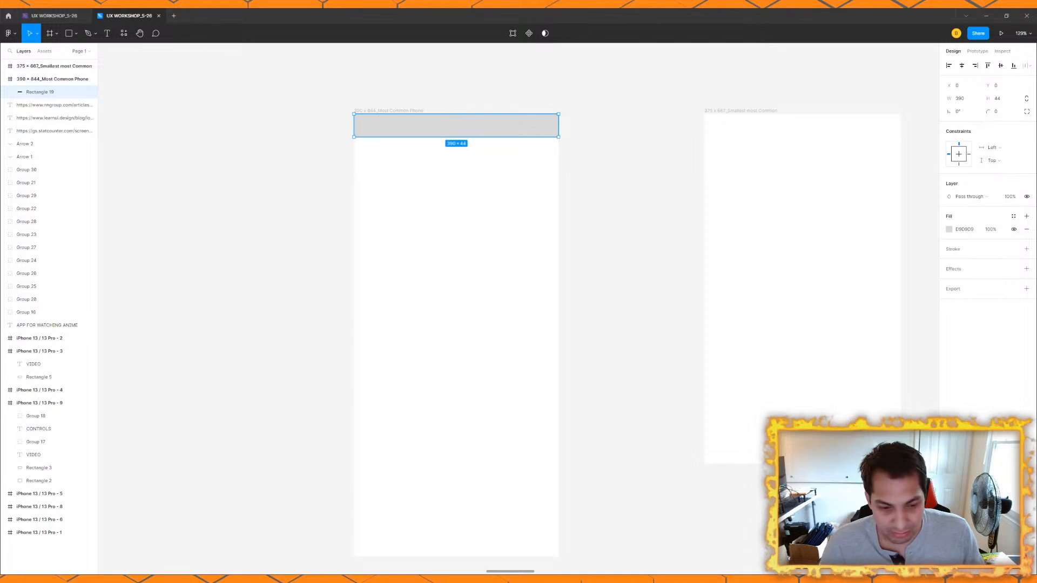
Step: Add a "STATUS BAR" text label over the grey rectangle at the top of the Most Common Phone frame
{"action": "scroll", "coordinate": [468, 135], "scroll_direction": "up", "scroll_amount": 5}
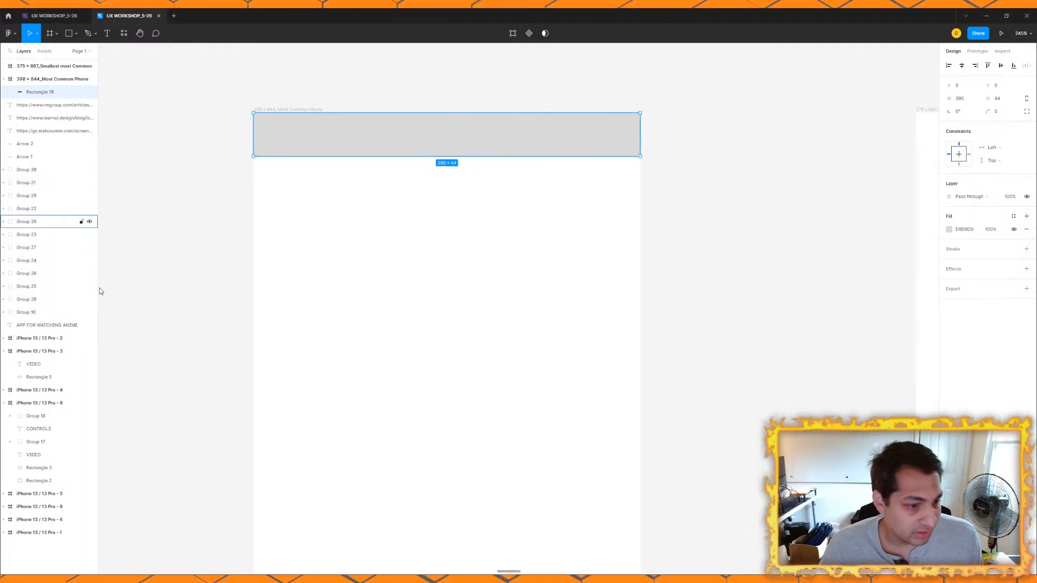
{"action": "left_click", "coordinate": [107, 32]}
{"action": "left_click_drag", "start_coordinate": [395, 127], "coordinate": [512, 157]}
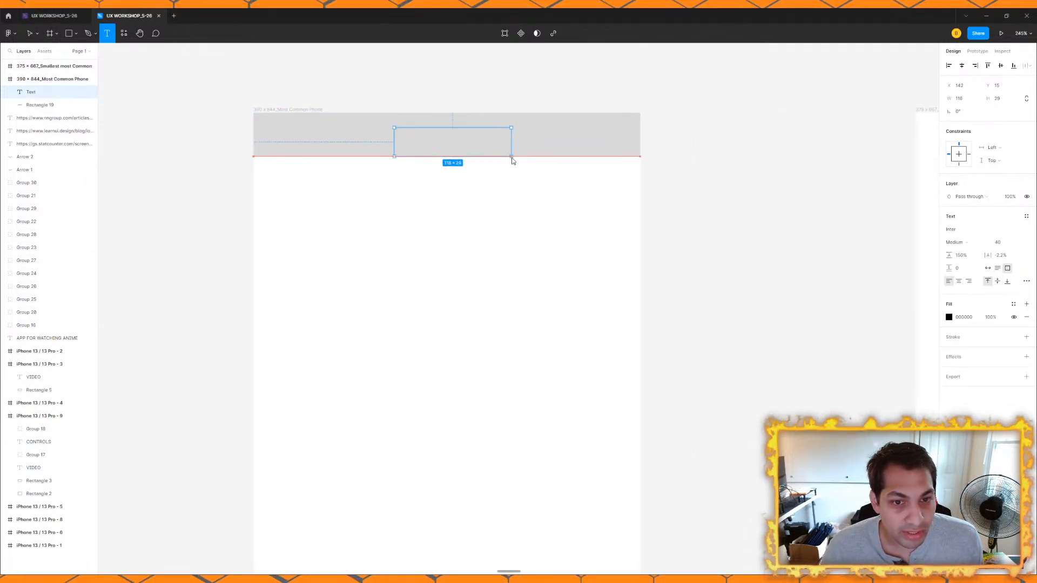
{"action": "type", "text": "STATUS BAR"}
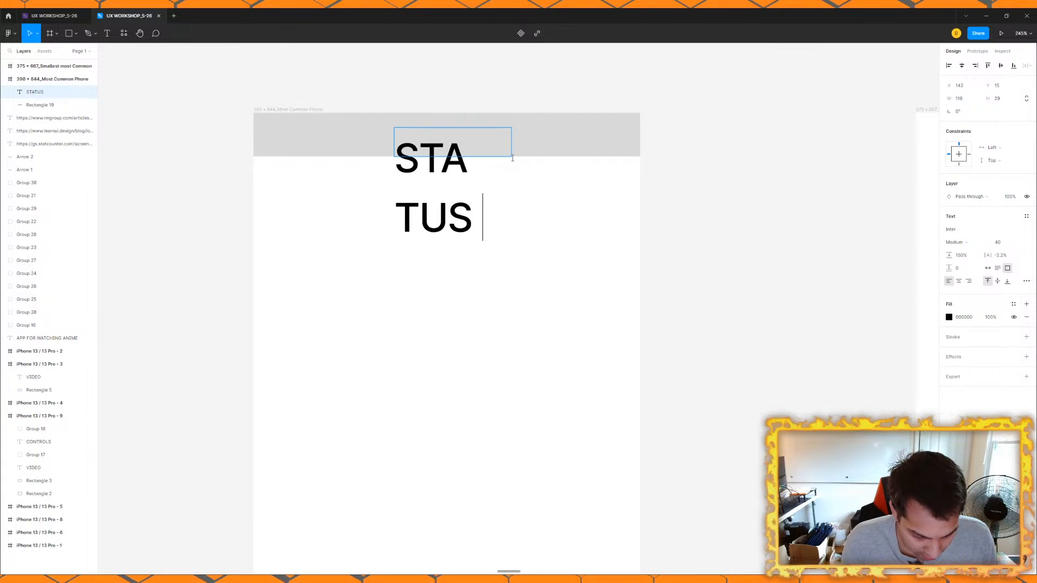
{"action": "left_click", "coordinate": [758, 253]}
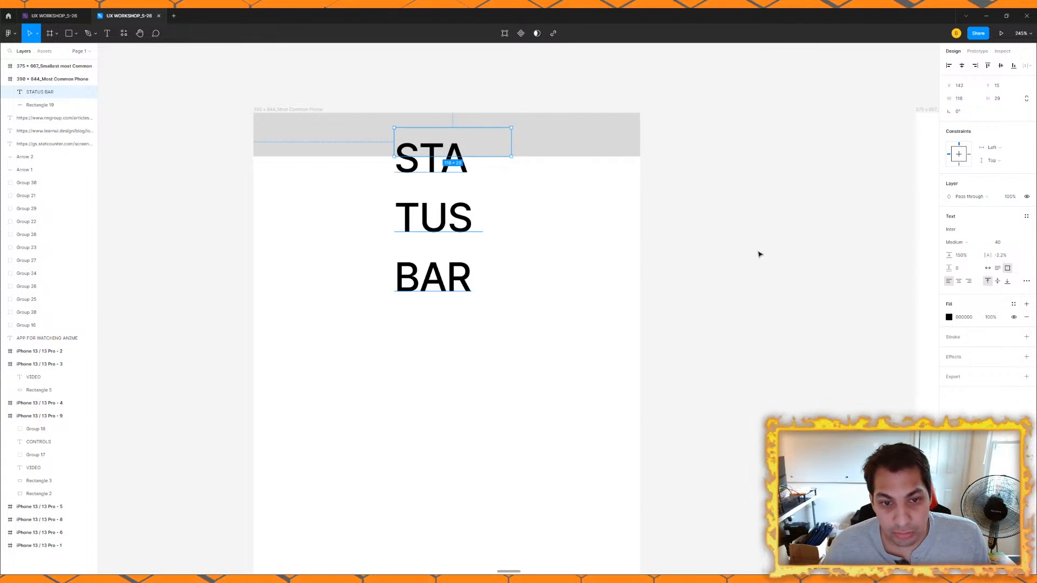
Step: Fit the STATUS BAR text box to one line, set its font size to 30 and center it on the grey bar
{"action": "double_click", "coordinate": [512, 146]}
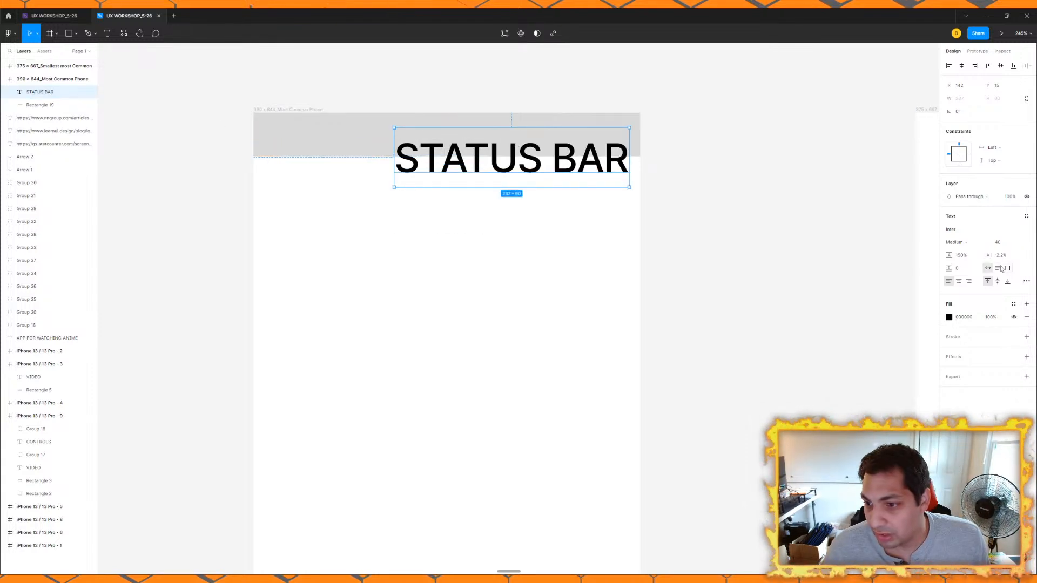
{"action": "left_click", "coordinate": [1008, 244]}
{"action": "type", "text": "30"}
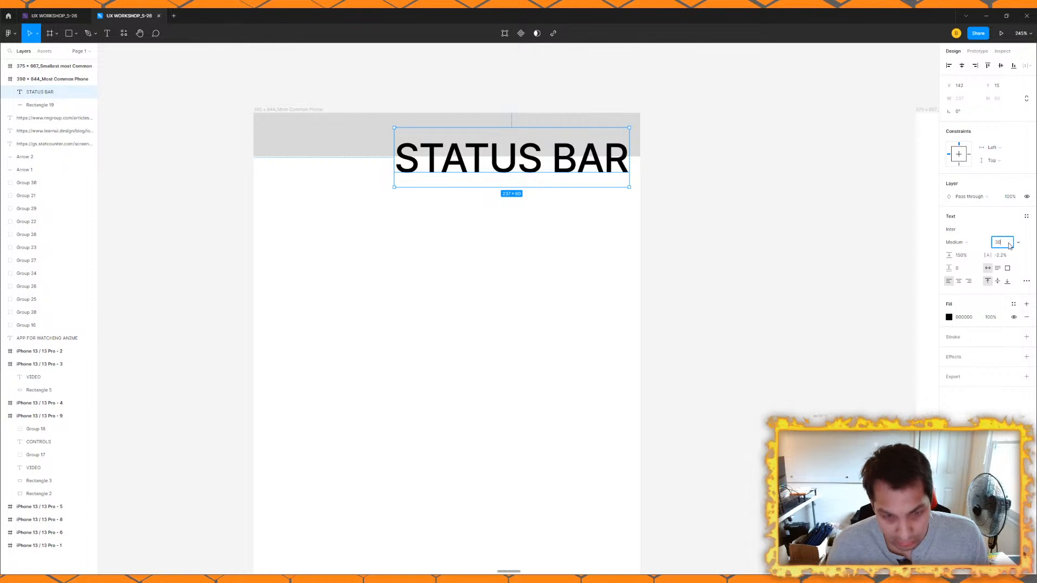
{"action": "key", "text": "Return"}
{"action": "left_click_drag", "start_coordinate": [439, 168], "coordinate": [417, 145]}
{"action": "key", "text": "Escape"}
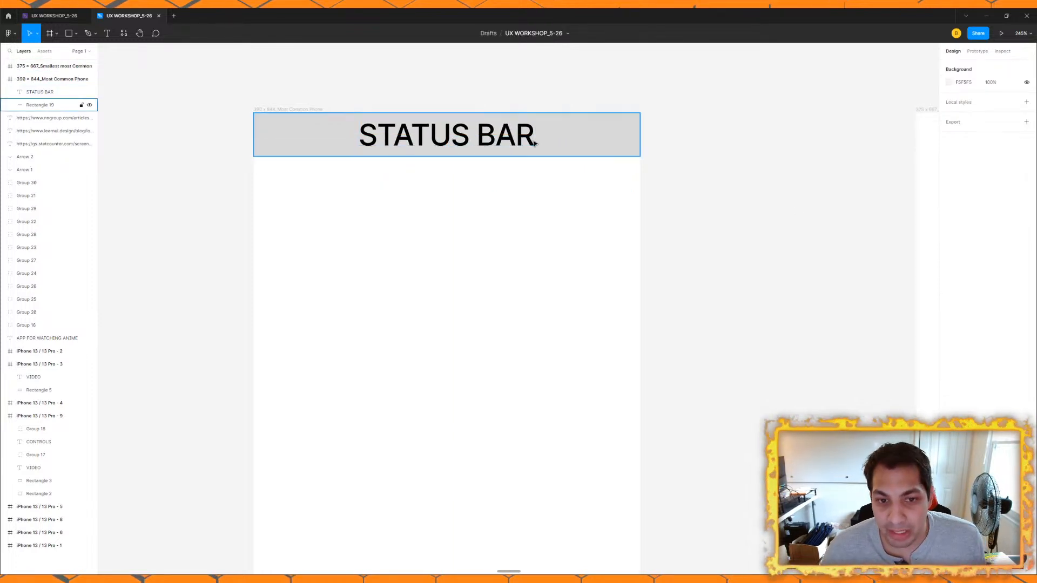
Step: Duplicate the grey status bar rectangle and place the copy directly beneath it in the Most Common Phone frame
{"action": "scroll", "coordinate": [535, 142], "scroll_direction": "down", "scroll_amount": 4}
{"action": "left_click_drag", "start_coordinate": [537, 223], "coordinate": [485, 182]}
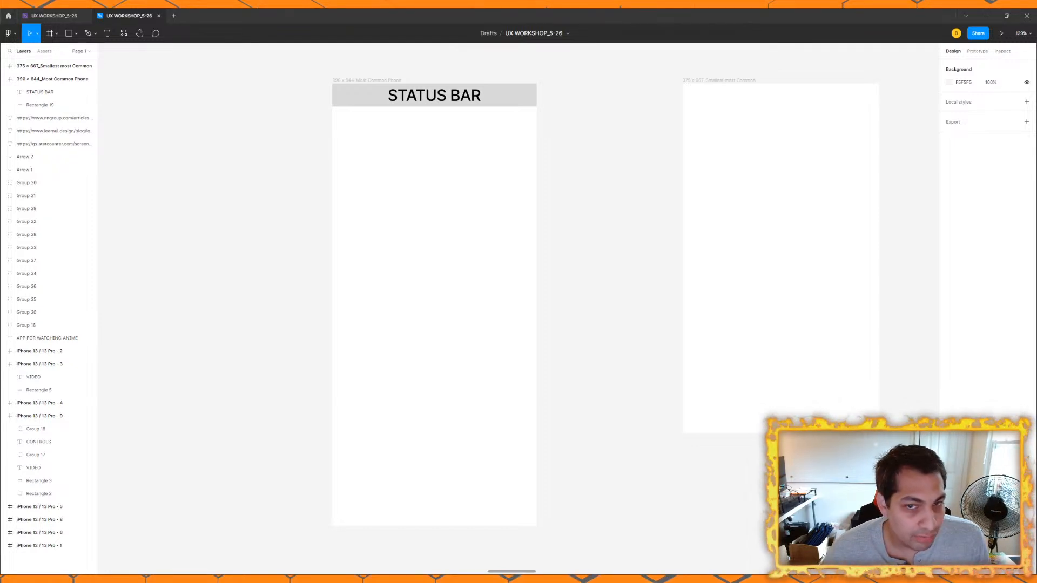
{"action": "left_click", "coordinate": [511, 105]}
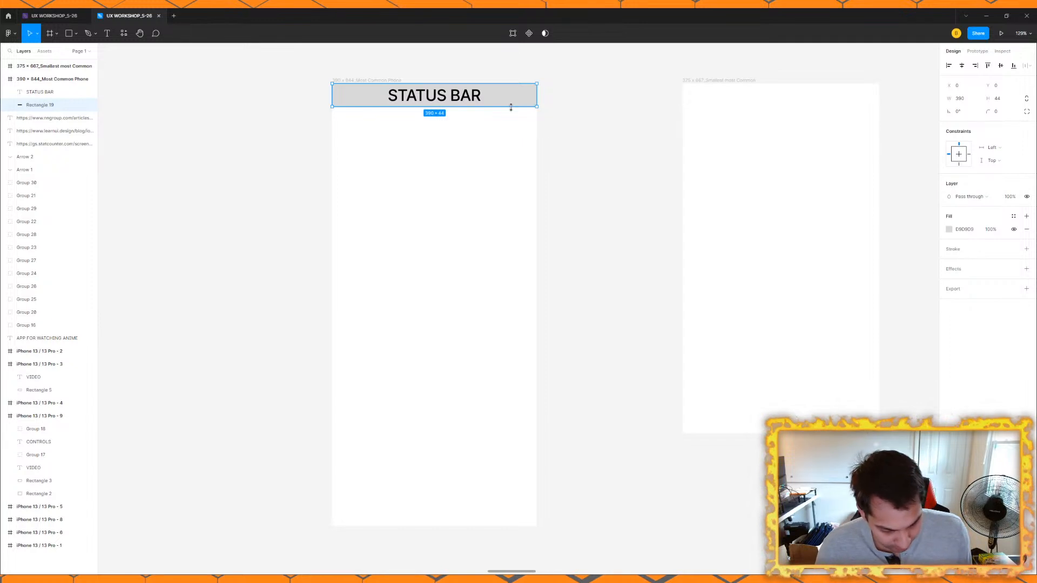
{"action": "key", "text": "ctrl+d"}
{"action": "left_click_drag", "start_coordinate": [518, 100], "coordinate": [518, 127]}
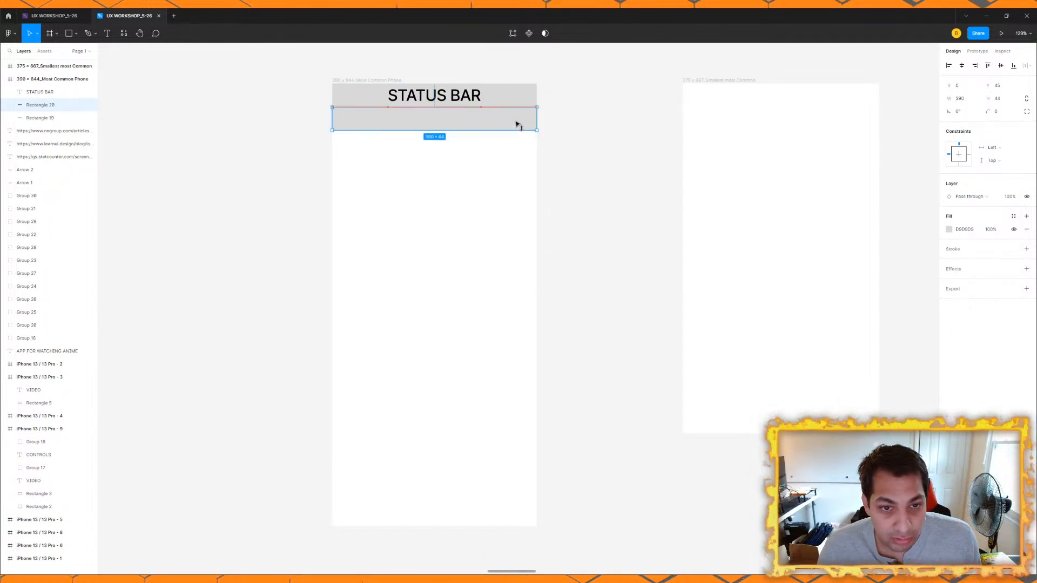
Step: Fill the duplicated rectangle with a medium green and move it to Y 44, flush against the status bar
{"action": "left_click", "coordinate": [949, 229]}
{"action": "left_click", "coordinate": [878, 347]}
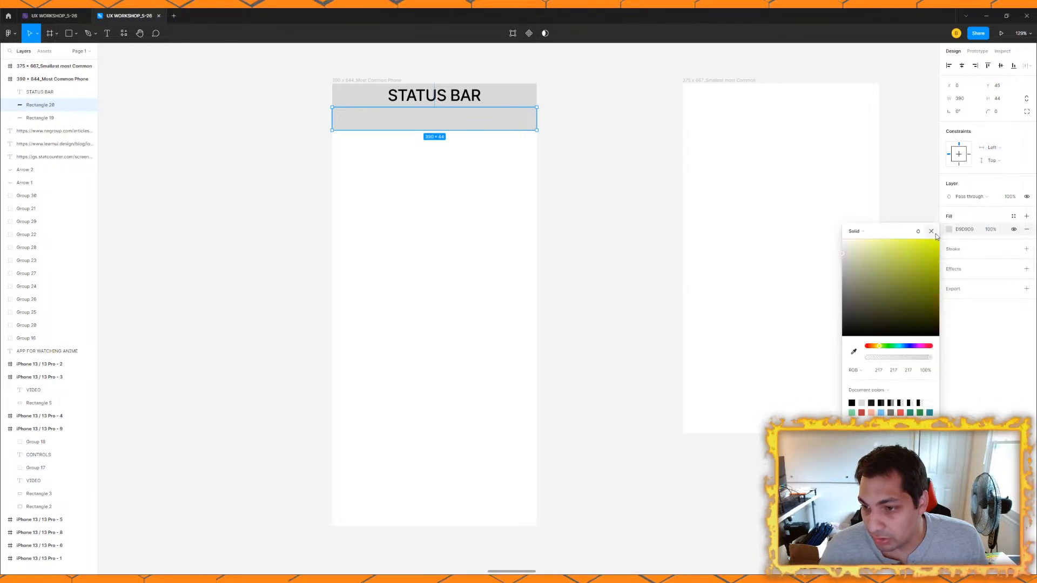
{"action": "left_click_drag", "start_coordinate": [883, 348], "coordinate": [885, 347]}
{"action": "left_click_drag", "start_coordinate": [921, 261], "coordinate": [939, 239]}
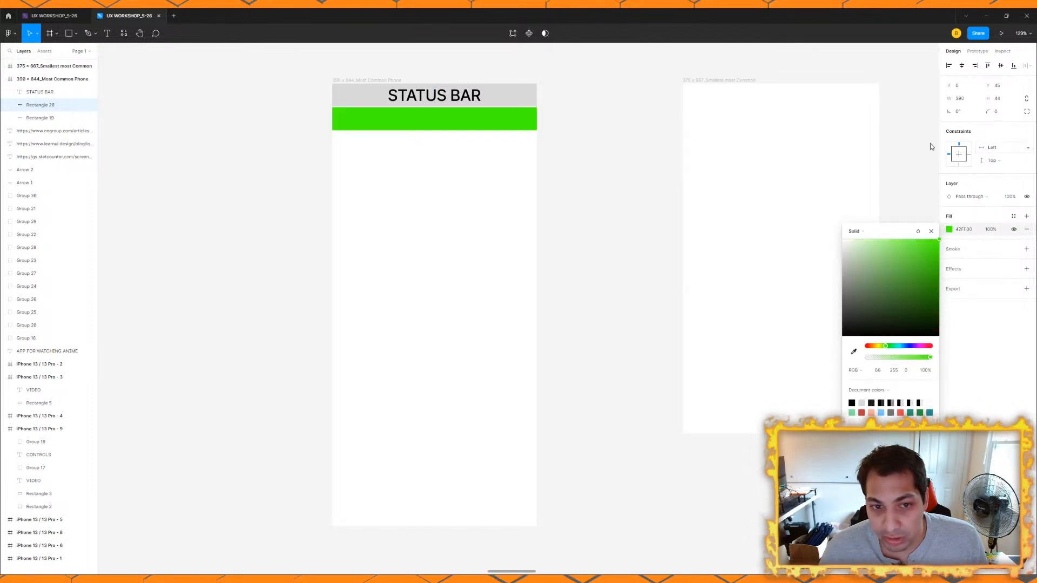
{"action": "scroll", "coordinate": [487, 99], "scroll_direction": "up", "scroll_amount": 3}
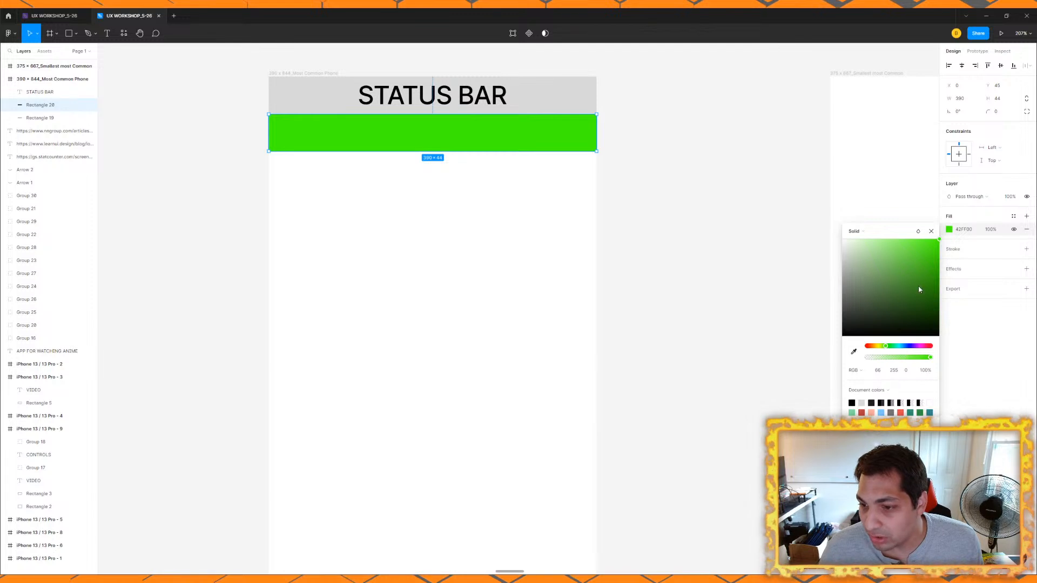
{"action": "left_click_drag", "start_coordinate": [933, 245], "coordinate": [899, 277]}
{"action": "scroll", "coordinate": [578, 139], "scroll_direction": "up", "scroll_amount": 2}
{"action": "key", "text": "Up"}
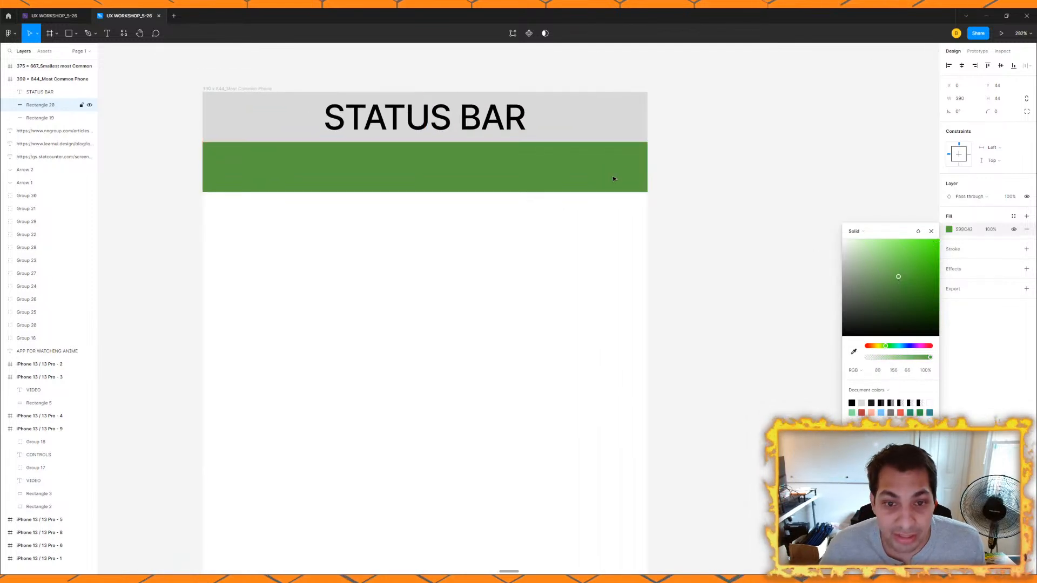
Step: Duplicate the STATUS BAR label onto the green bar, change its text to "NAV BAR 1" and center it vertically there
{"action": "left_click", "coordinate": [793, 209]}
{"action": "left_click", "coordinate": [511, 169]}
{"action": "left_click", "coordinate": [493, 125]}
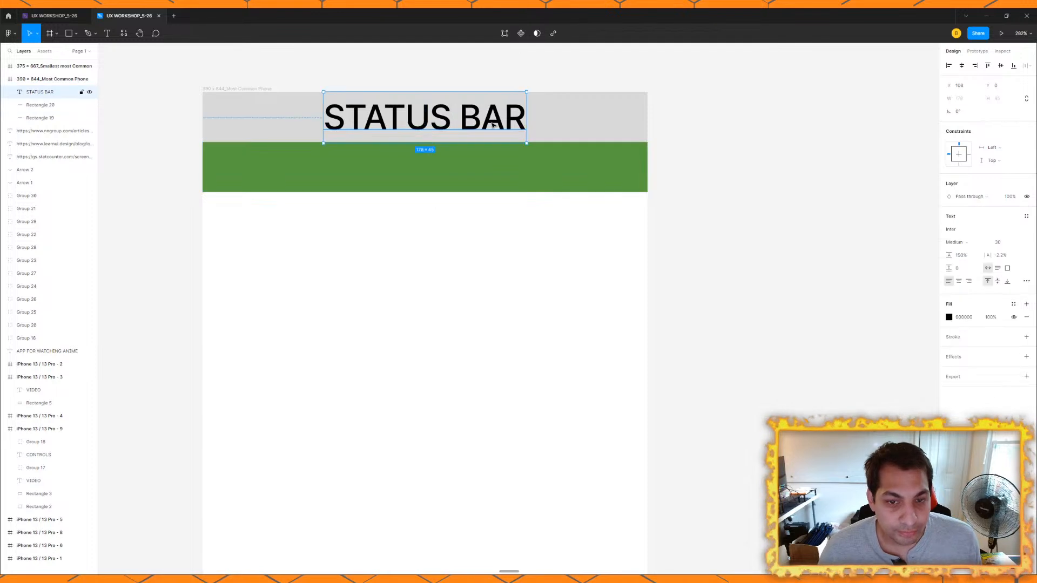
{"action": "key", "text": "ctrl+d"}
{"action": "left_click_drag", "start_coordinate": [493, 126], "coordinate": [484, 170]}
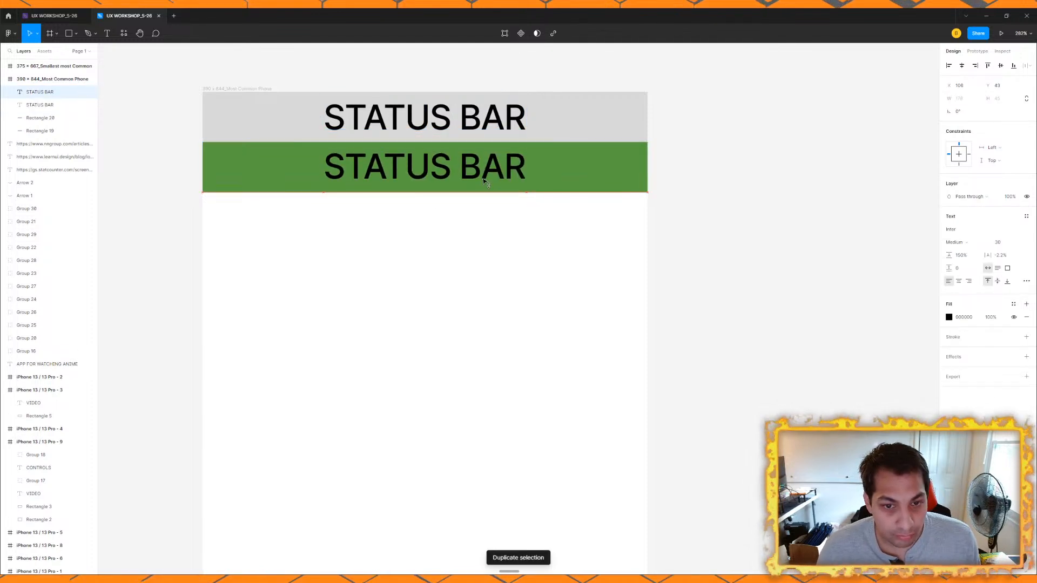
{"action": "double_click", "coordinate": [484, 170]}
{"action": "type", "text": "NAV  BAR 1"}
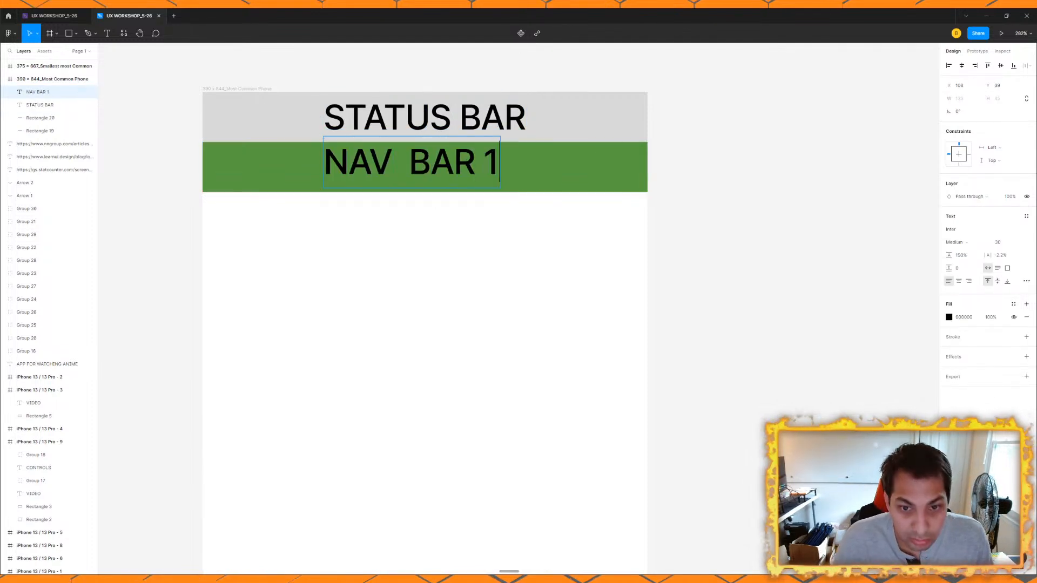
{"action": "key", "text": "Escape"}
{"action": "left_click_drag", "start_coordinate": [460, 169], "coordinate": [459, 175]}
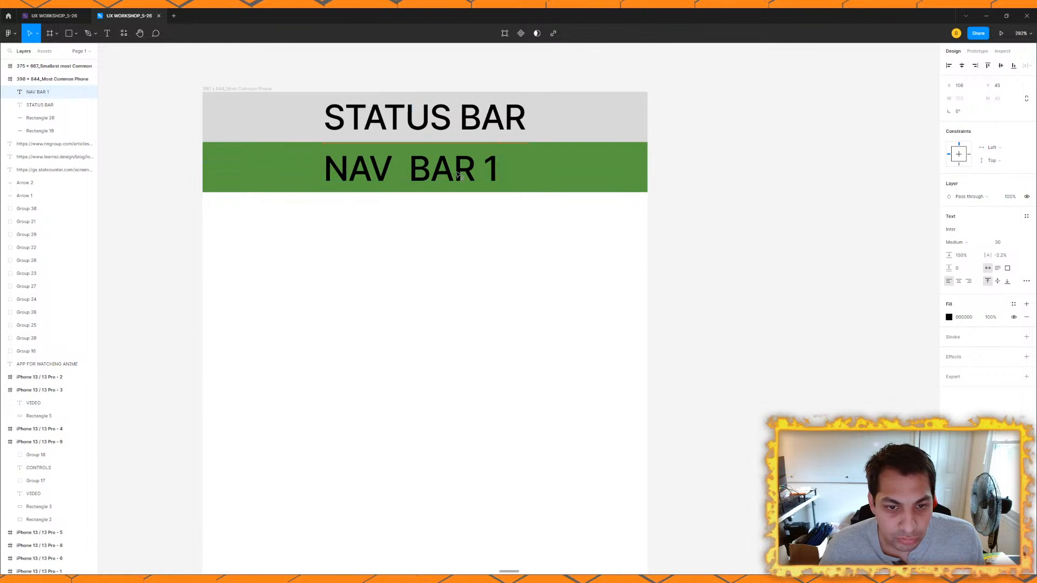
{"action": "left_click", "coordinate": [421, 561]}
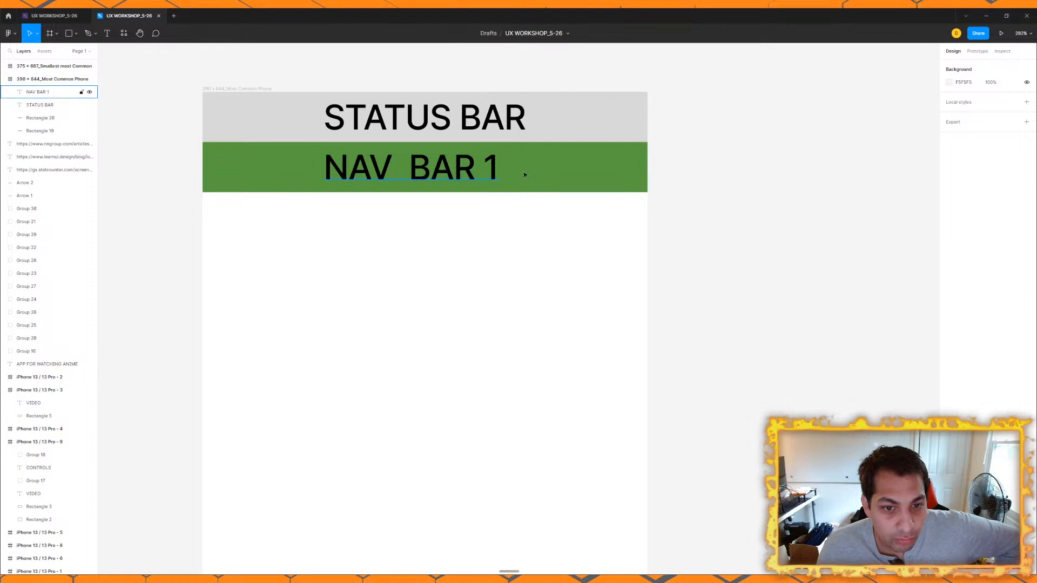
Step: Duplicate the NAV BAR 1 rectangle directly below itself and set the copy's height to 54
{"action": "left_click", "coordinate": [558, 178]}
{"action": "key", "text": "ctrl+d"}
{"action": "left_click_drag", "start_coordinate": [557, 177], "coordinate": [560, 225]}
{"action": "left_click", "coordinate": [1006, 100]}
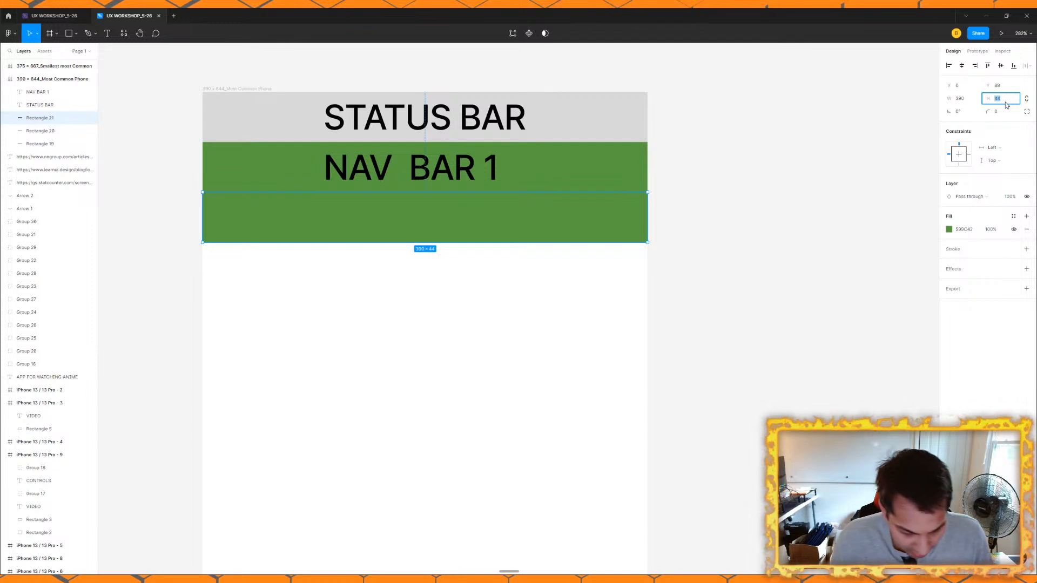
{"action": "type", "text": "54"}
{"action": "key", "text": "Return"}
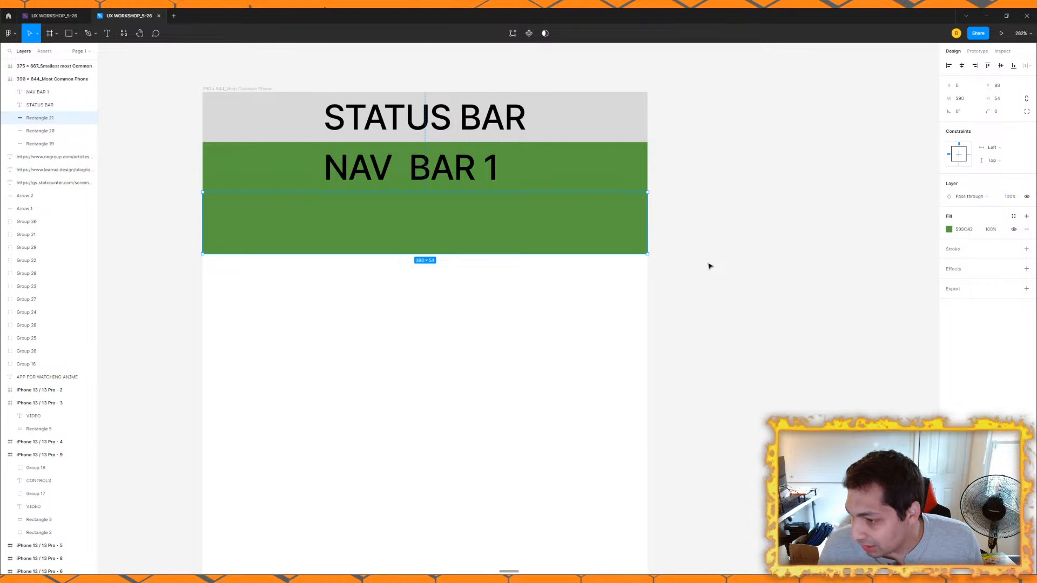
Step: Change the fill of the 54-high bar to a darker, greyish green
{"action": "left_click_drag", "start_coordinate": [495, 241], "coordinate": [497, 239]}
{"action": "left_click", "coordinate": [949, 230]}
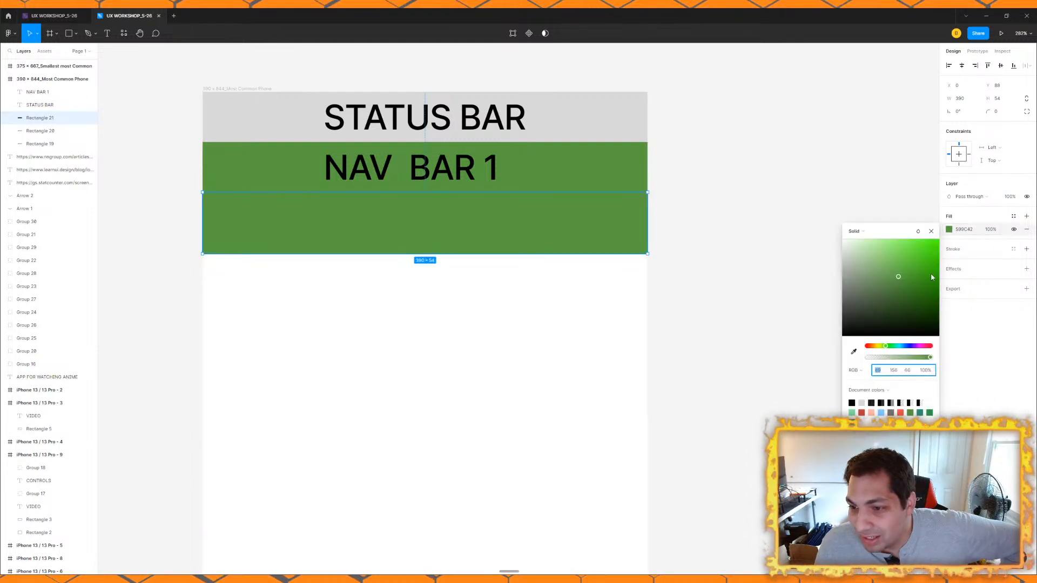
{"action": "left_click_drag", "start_coordinate": [900, 280], "coordinate": [876, 287]}
{"action": "left_click", "coordinate": [728, 178]}
Step: Duplicate the NAV BAR 1 label onto the greyish green bar and change its text to "NAV BAR 2"
{"action": "left_click", "coordinate": [423, 175]}
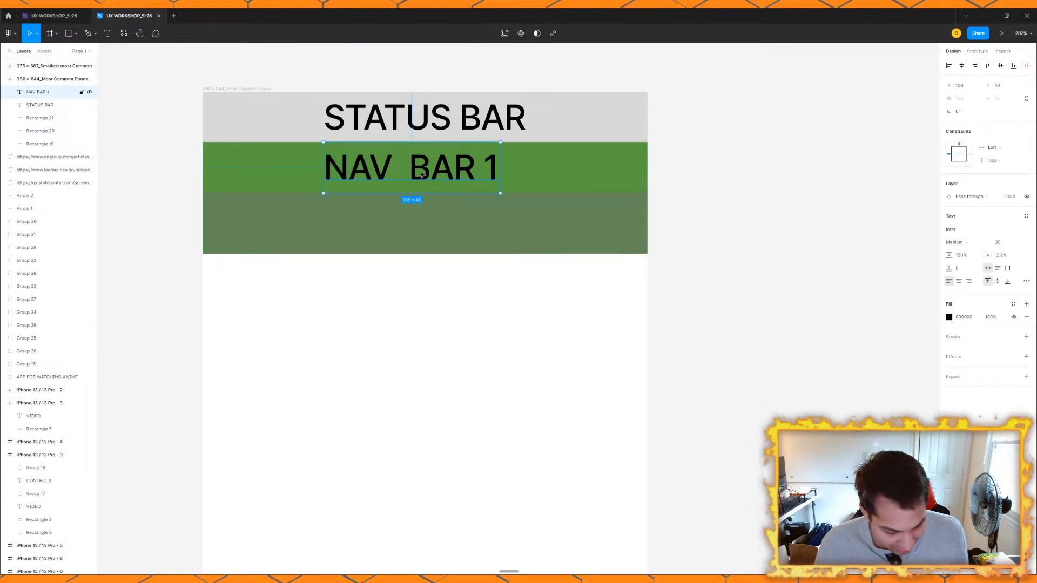
{"action": "key", "text": "ctrl+d"}
{"action": "left_click_drag", "start_coordinate": [423, 175], "coordinate": [417, 230]}
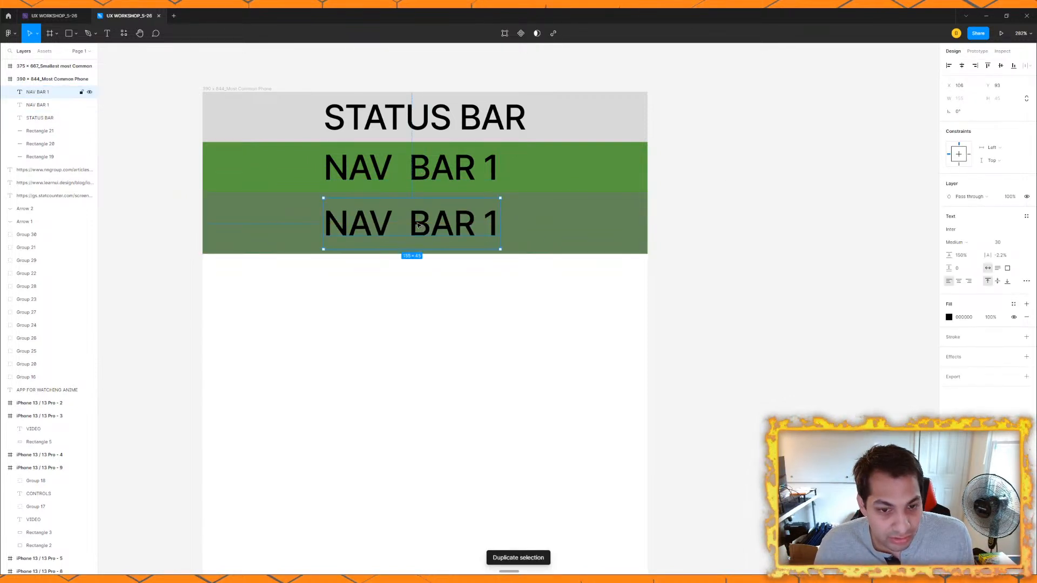
{"action": "double_click", "coordinate": [417, 224]}
{"action": "type", "text": "NAV BAR 2"}
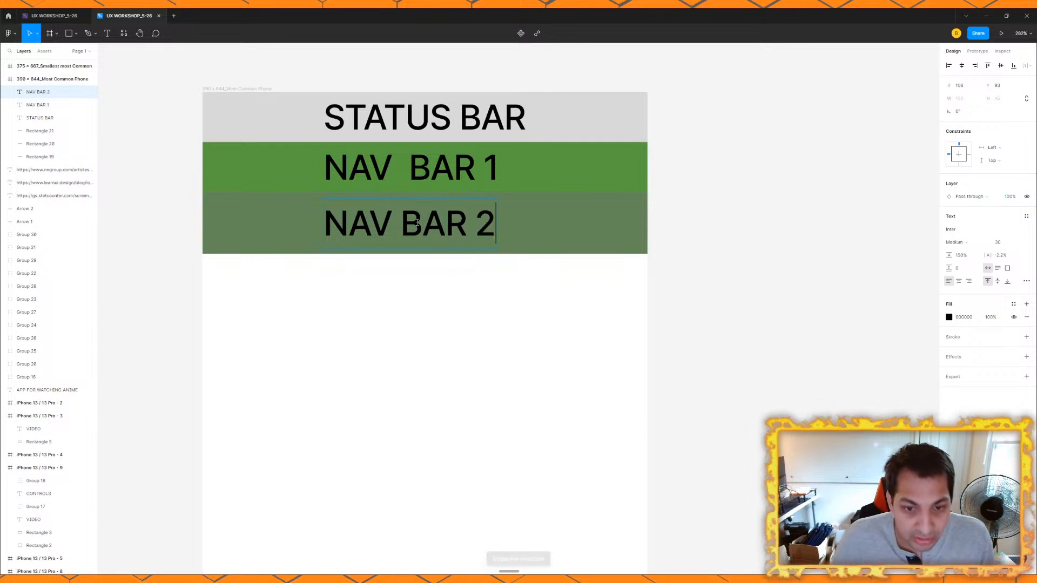
{"action": "left_click", "coordinate": [556, 225]}
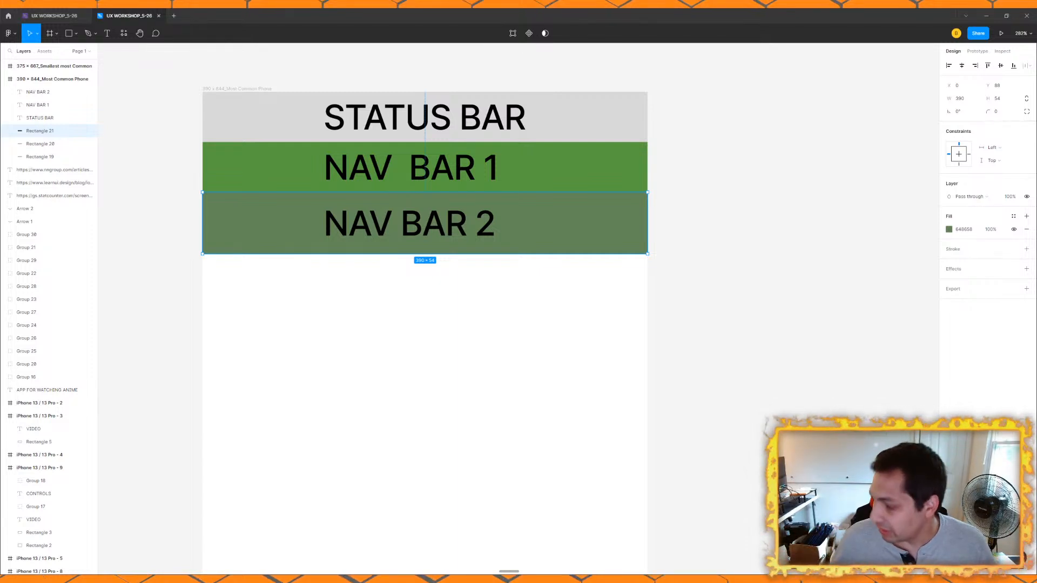
{"action": "left_click", "coordinate": [588, 286]}
Step: Duplicate the NAV BAR 2 rectangle and its label, and place both copies directly below the original bar
{"action": "left_click", "coordinate": [582, 219]}
{"action": "key", "text": "ctrl+d"}
{"action": "left_click_drag", "start_coordinate": [583, 219], "coordinate": [581, 273]}
{"action": "left_click", "coordinate": [410, 217]}
{"action": "key", "text": "ctrl+d"}
{"action": "left_click_drag", "start_coordinate": [411, 218], "coordinate": [428, 279]}
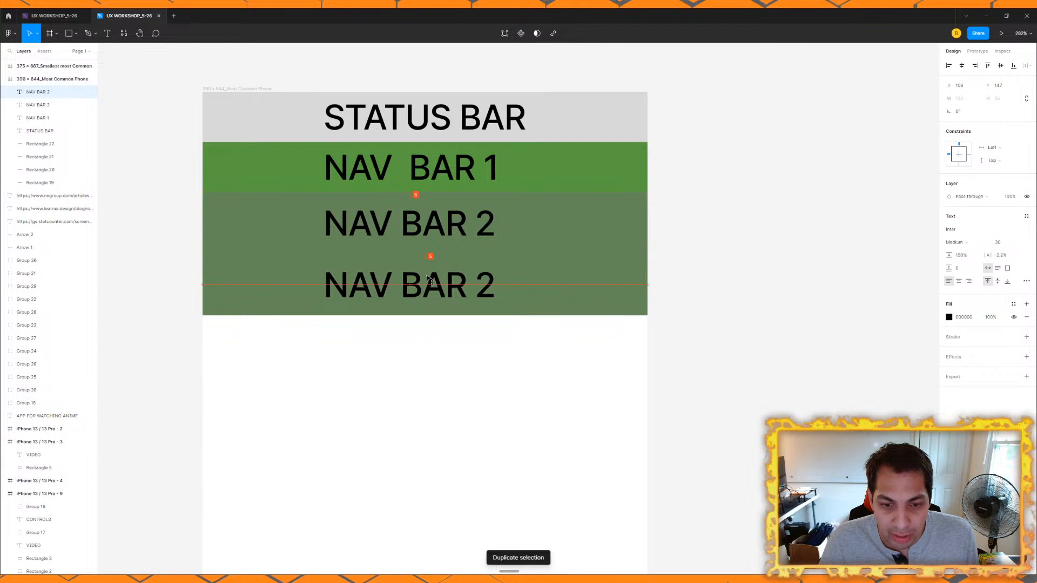
Step: Change the fill of the lowest bar to a light green
{"action": "left_click", "coordinate": [660, 274]}
{"action": "left_click", "coordinate": [604, 276]}
{"action": "left_click", "coordinate": [949, 229]}
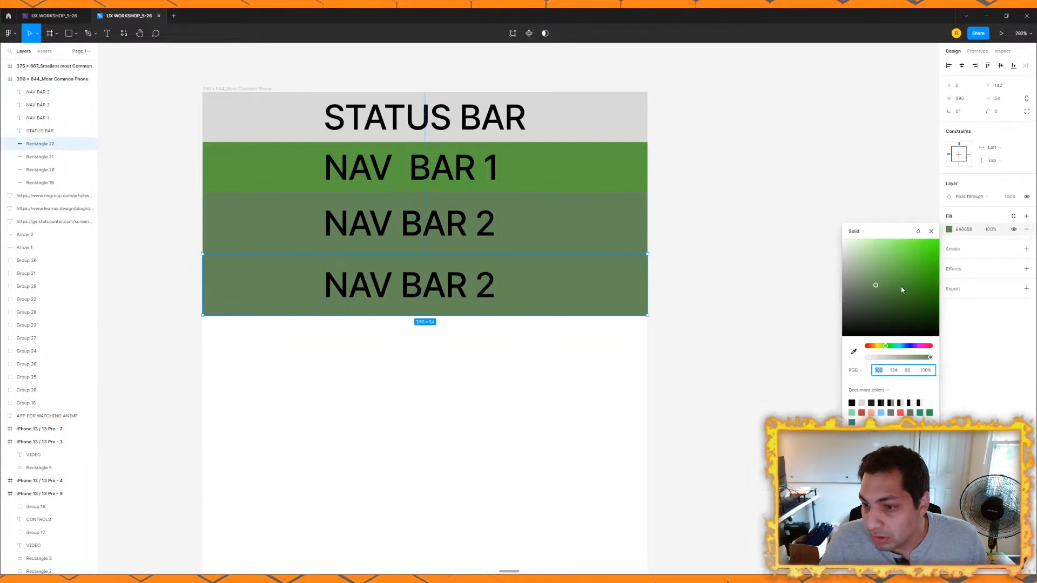
{"action": "left_click_drag", "start_coordinate": [875, 285], "coordinate": [877, 268]}
Step: Change the label on the light green bar to "NAV BAR 3"
{"action": "double_click", "coordinate": [457, 280]}
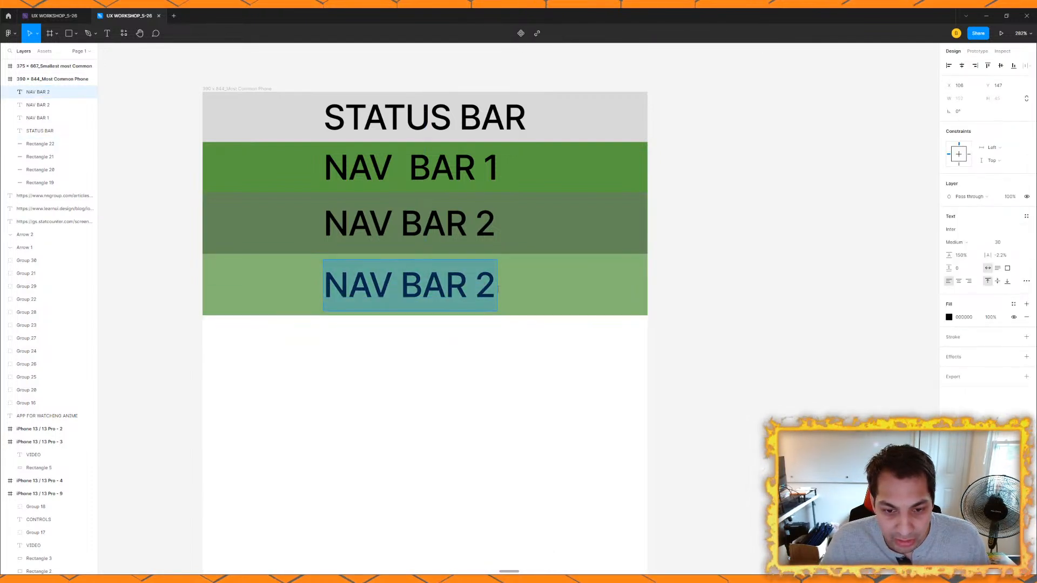
{"action": "left_click", "coordinate": [497, 290]}
{"action": "key", "text": "BackSpace"}
{"action": "type", "text": "3"}
{"action": "key", "text": "Escape"}
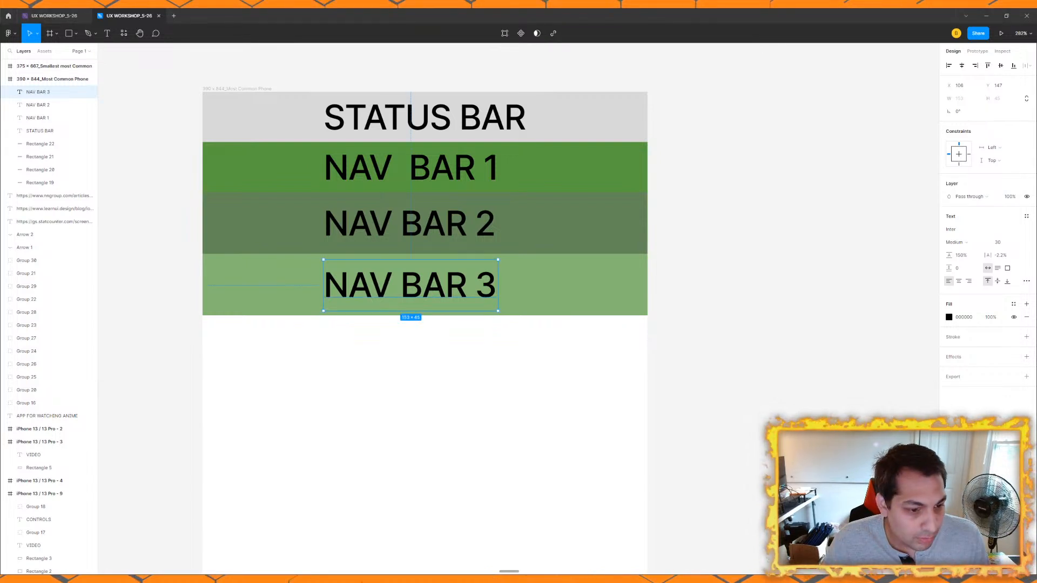
Step: Set the NAV BAR 3 rectangle's height to 48 and move its label up to the bar's vertical middle
{"action": "left_click", "coordinate": [637, 286]}
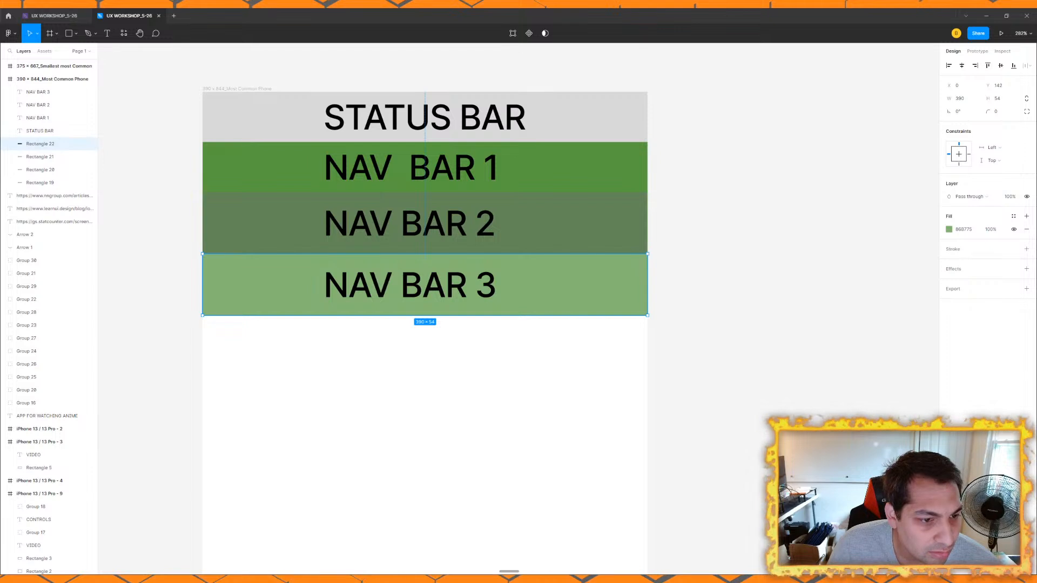
{"action": "left_click", "coordinate": [1002, 99]}
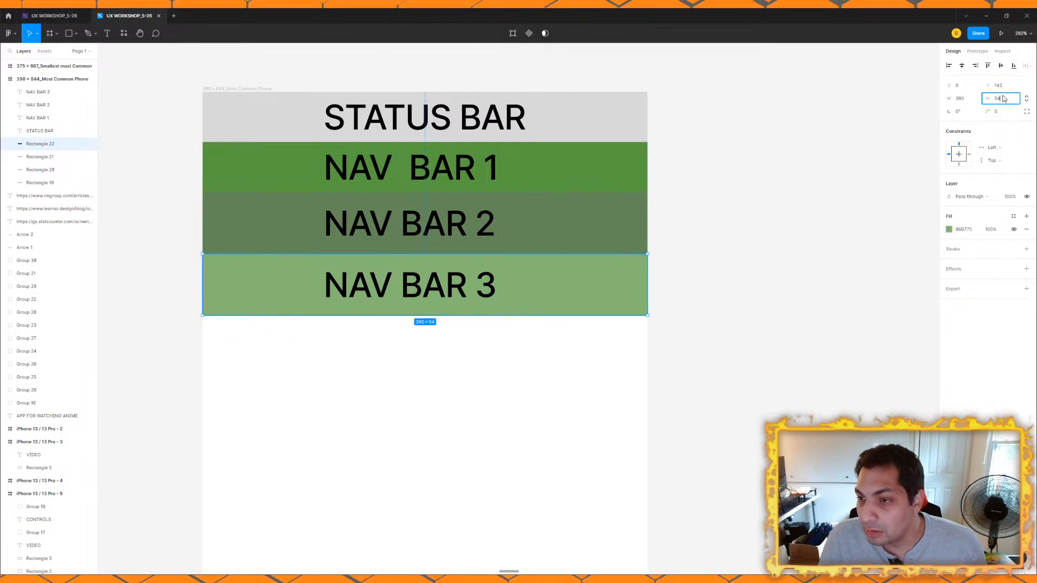
{"action": "type", "text": "48"}
{"action": "key", "text": "Return"}
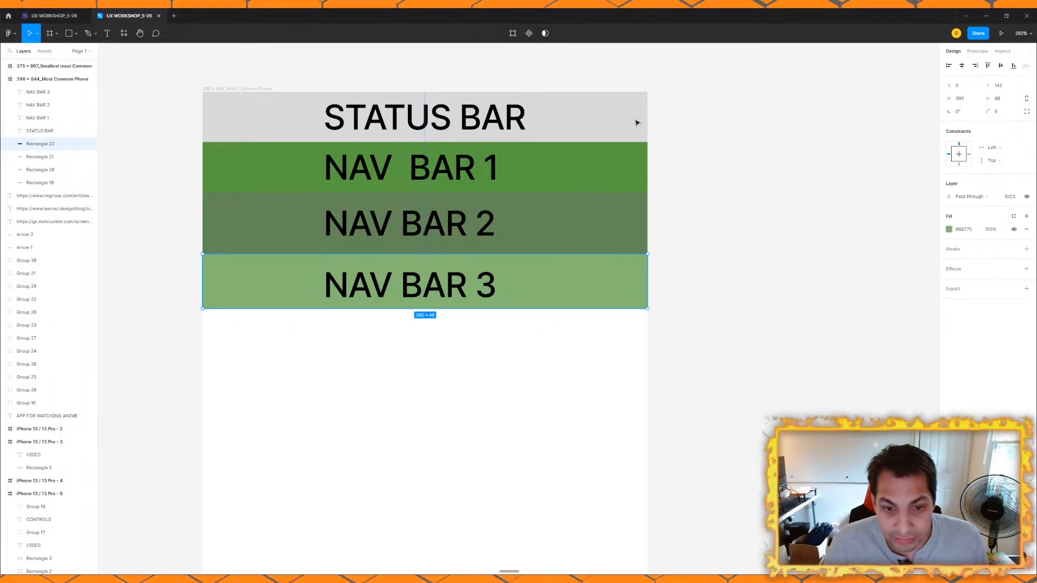
{"action": "left_click_drag", "start_coordinate": [569, 280], "coordinate": [569, 282]}
{"action": "left_click_drag", "start_coordinate": [432, 295], "coordinate": [431, 291]}
{"action": "left_click", "coordinate": [755, 250]}
{"action": "scroll", "coordinate": [686, 219], "scroll_direction": "down", "scroll_amount": 2}
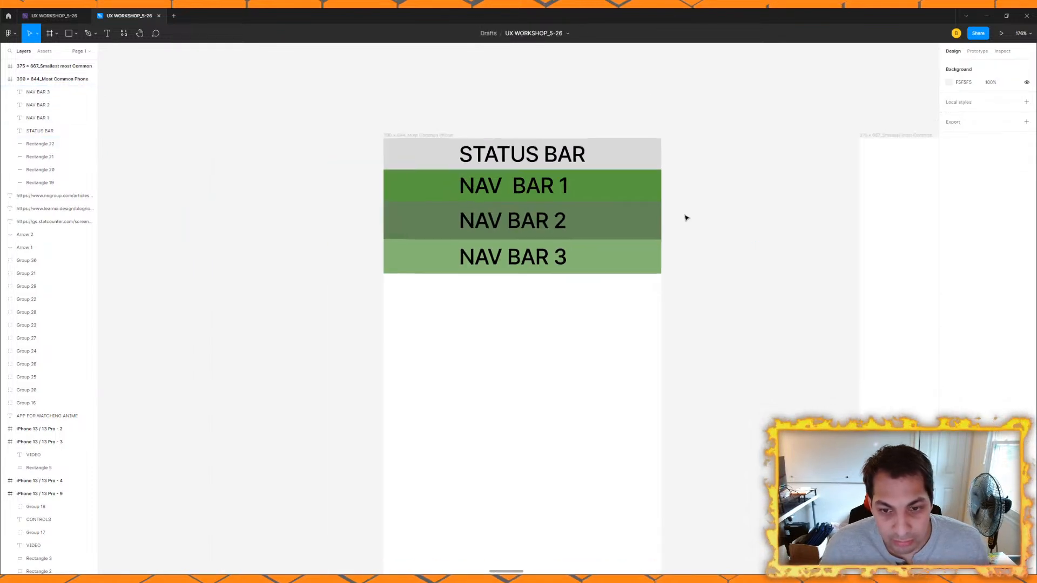
Step: Align the STATUS BAR and three NAV BAR labels on their horizontal centers and nudge STATUS BAR down to the middle of its bar
{"action": "left_click_drag", "start_coordinate": [686, 218], "coordinate": [595, 218]}
{"action": "scroll", "coordinate": [517, 217], "scroll_direction": "up", "scroll_amount": 2}
{"action": "left_click", "coordinate": [373, 174]}
{"action": "left_click", "coordinate": [380, 125], "text": "shift"}
{"action": "left_click", "coordinate": [387, 222], "text": "shift"}
{"action": "left_click", "coordinate": [470, 294], "text": "shift"}
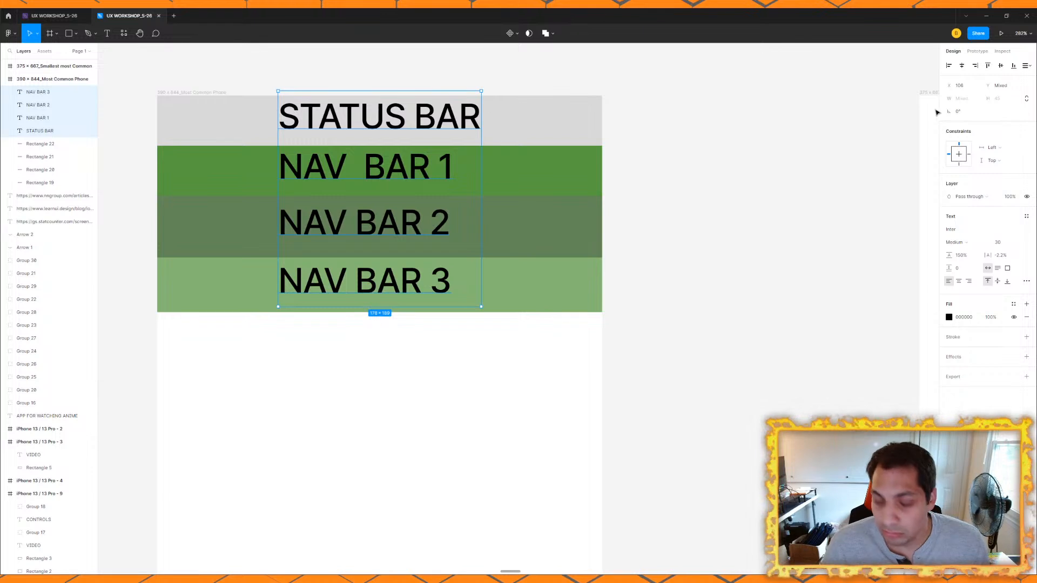
{"action": "key", "text": "Delete"}
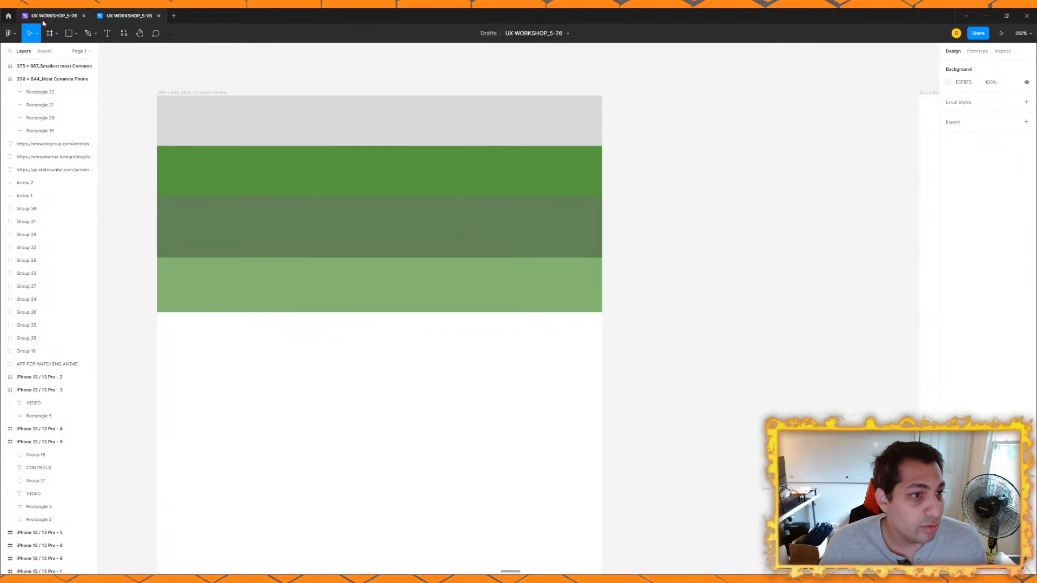
{"action": "key", "text": "ctrl+z"}
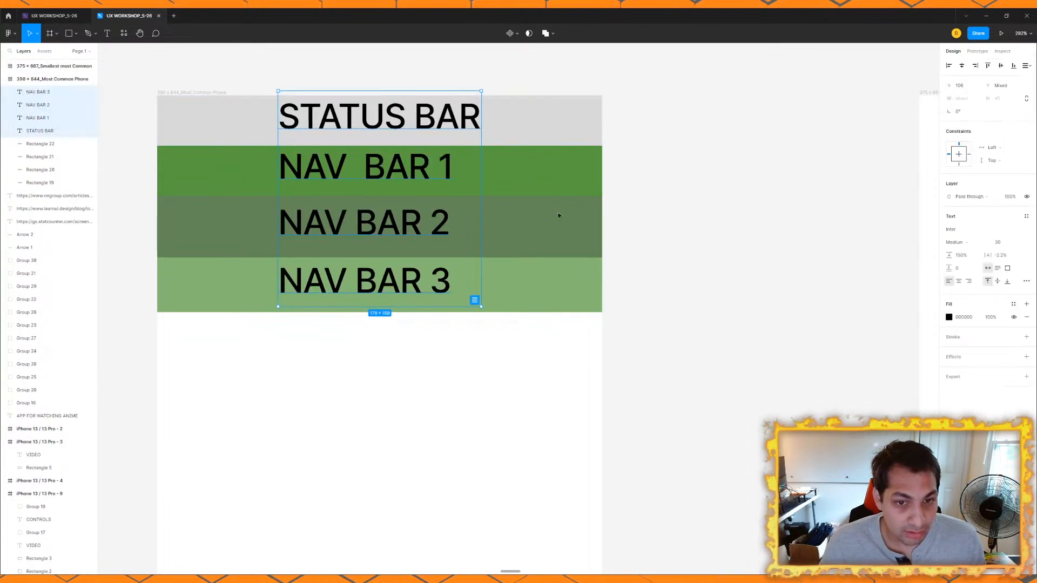
{"action": "left_click", "coordinate": [965, 66]}
{"action": "left_click_drag", "start_coordinate": [433, 118], "coordinate": [435, 128]}
{"action": "left_click", "coordinate": [780, 178]}
{"action": "scroll", "coordinate": [516, 236], "scroll_direction": "down", "scroll_amount": 3}
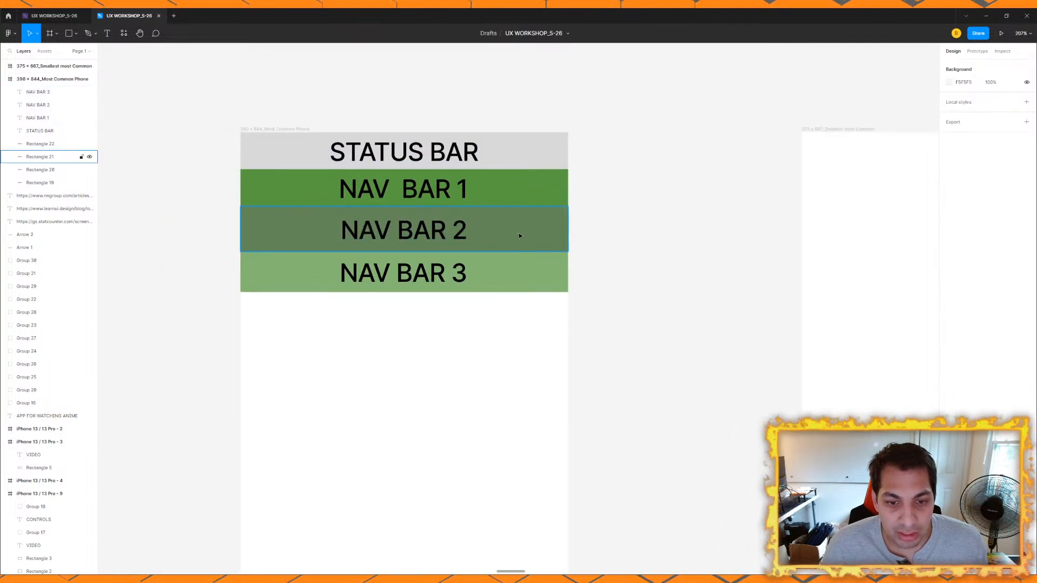
{"action": "scroll", "coordinate": [606, 229], "scroll_direction": "up", "scroll_amount": 1}
{"action": "left_click", "coordinate": [502, 175]}
{"action": "left_click", "coordinate": [500, 215]}
{"action": "left_click", "coordinate": [501, 259]}
{"action": "left_click", "coordinate": [605, 231]}
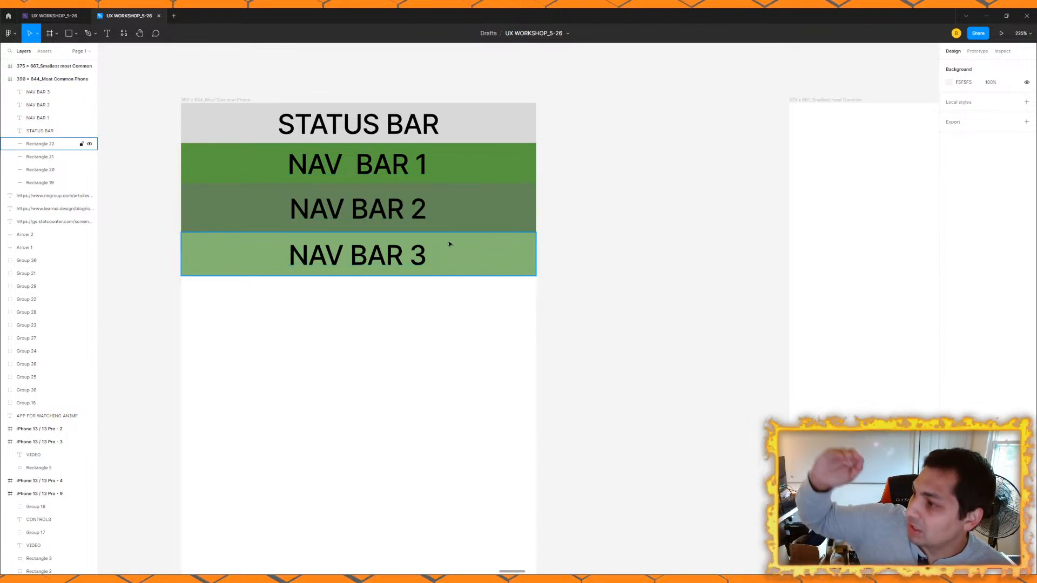
Step: Inspect the dimensions of the NAV BAR 1, NAV BAR 2 and NAV BAR 3 rectangles in the 390 × 844 frame
{"action": "left_click", "coordinate": [461, 210]}
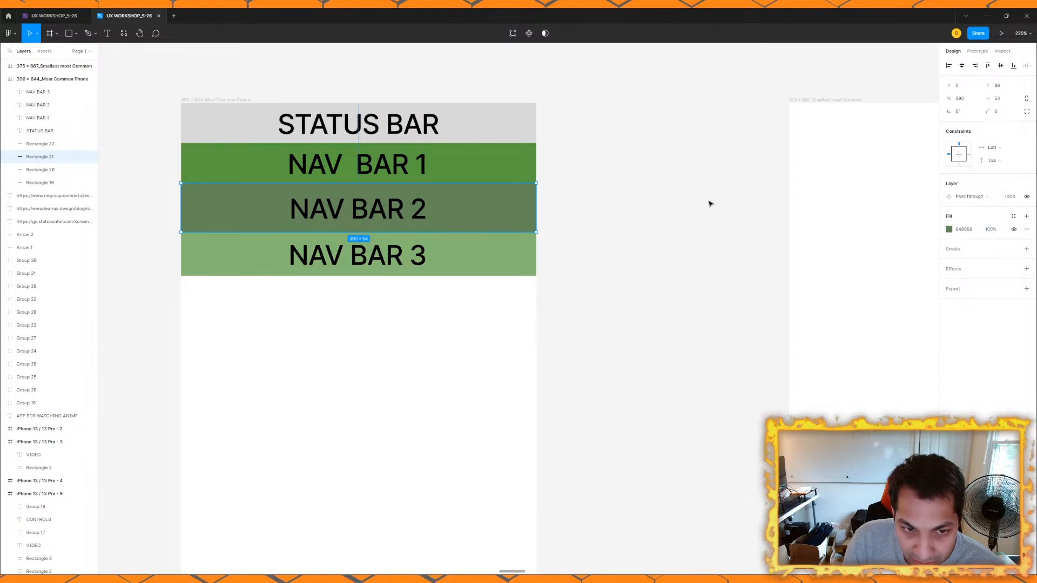
{"action": "left_click", "coordinate": [690, 210]}
{"action": "left_click", "coordinate": [485, 264]}
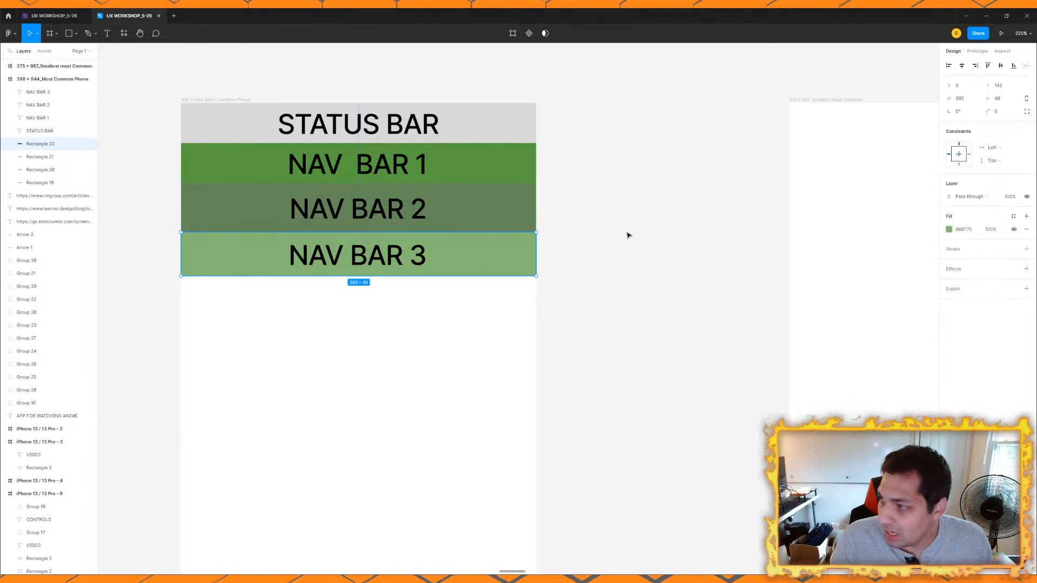
{"action": "scroll", "coordinate": [343, 296], "scroll_direction": "right", "scroll_amount": 3}
{"action": "scroll", "coordinate": [332, 272], "scroll_direction": "down", "scroll_amount": 5}
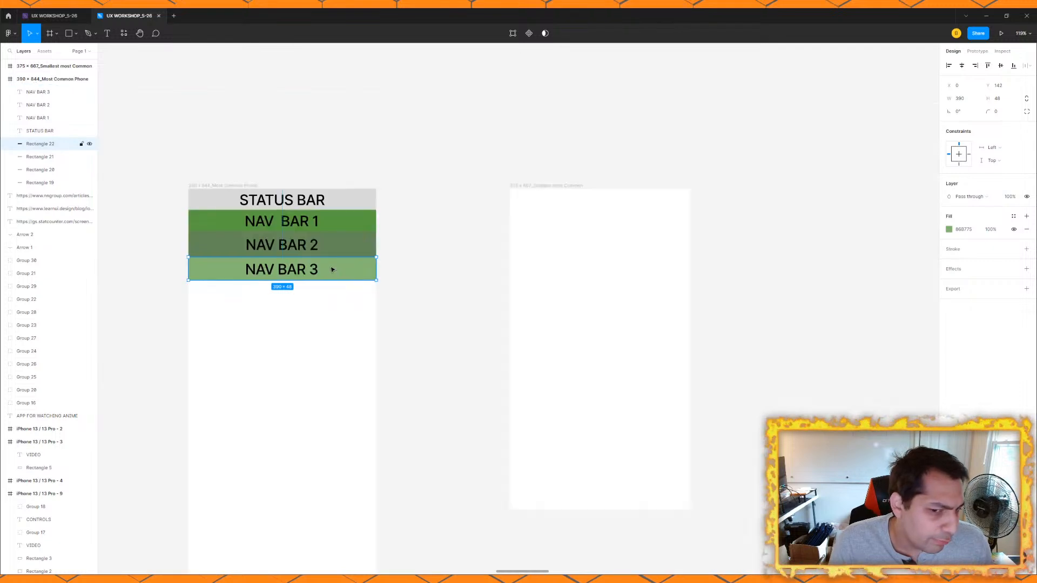
{"action": "left_click_drag", "start_coordinate": [332, 272], "coordinate": [426, 197]}
{"action": "scroll", "coordinate": [523, 236], "scroll_direction": "down", "scroll_amount": 5}
{"action": "left_click_drag", "start_coordinate": [522, 236], "coordinate": [462, 252]}
{"action": "scroll", "coordinate": [447, 218], "scroll_direction": "up", "scroll_amount": 5}
{"action": "scroll", "coordinate": [463, 252], "scroll_direction": "up", "scroll_amount": 2}
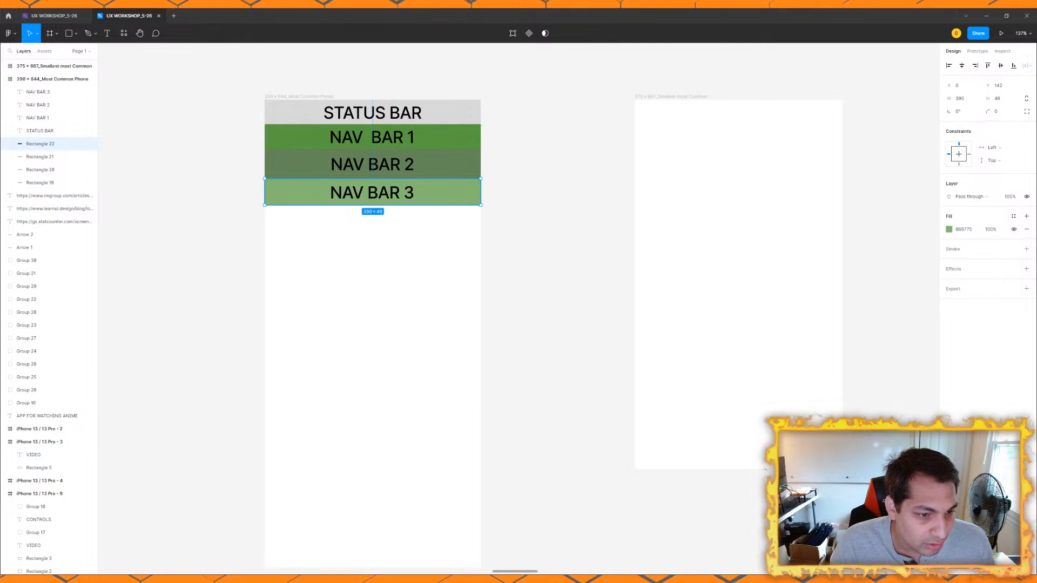
{"action": "left_click", "coordinate": [444, 139]}
{"action": "left_click", "coordinate": [447, 165]}
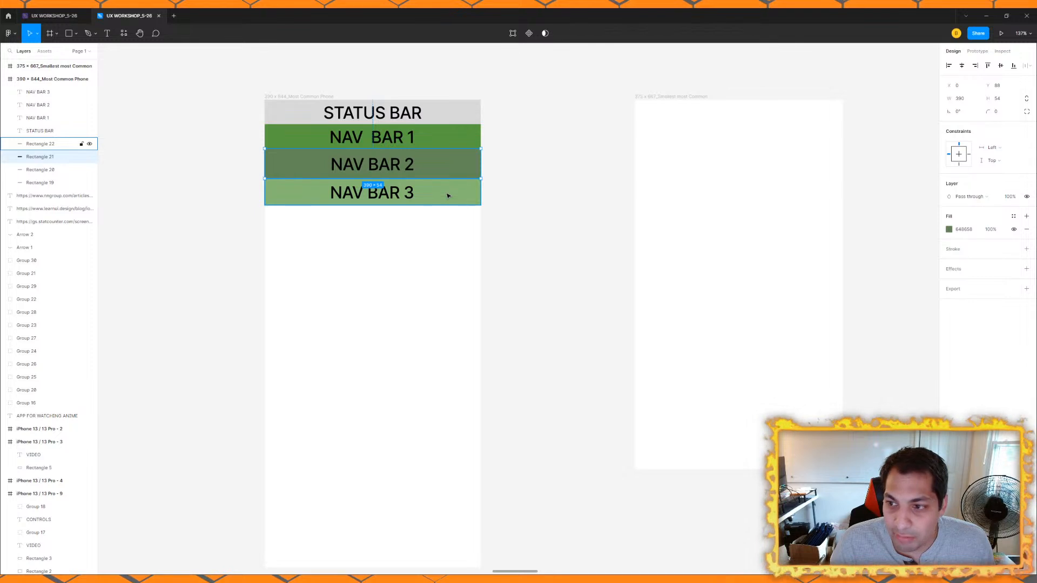
{"action": "left_click", "coordinate": [447, 195]}
{"action": "left_click", "coordinate": [431, 164]}
{"action": "scroll", "coordinate": [427, 164], "scroll_direction": "up", "scroll_amount": 3}
{"action": "scroll", "coordinate": [389, 170], "scroll_direction": "up", "scroll_amount": 3}
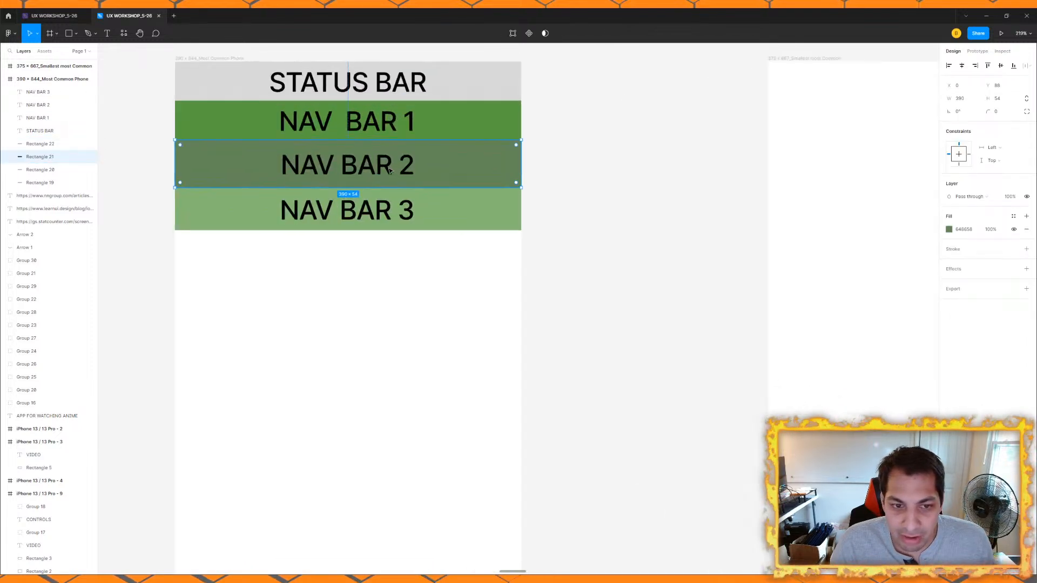
{"action": "scroll", "coordinate": [389, 170], "scroll_direction": "down", "scroll_amount": 5}
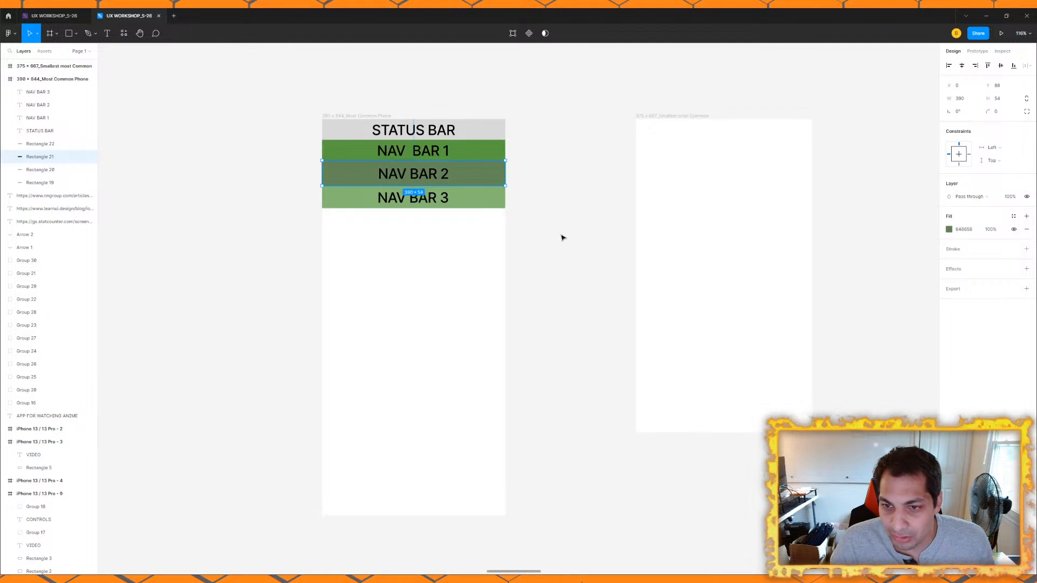
{"action": "scroll", "coordinate": [547, 277], "scroll_direction": "down", "scroll_amount": 2}
{"action": "scroll", "coordinate": [548, 277], "scroll_direction": "right", "scroll_amount": 3}
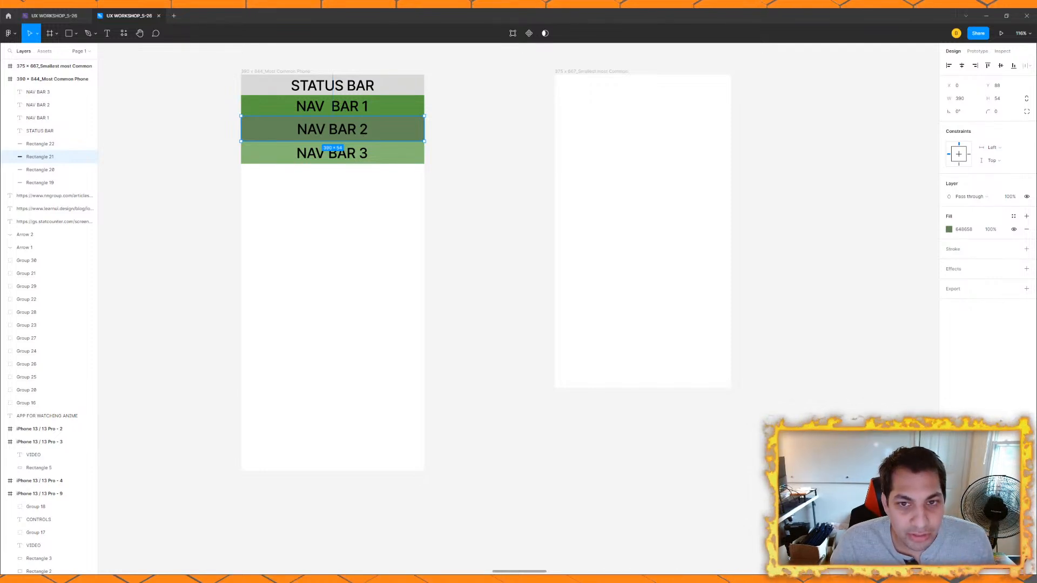
Step: Duplicate the NAV BAR 3 rectangle and place the copy at the bottom edge of the 390 × 844 frame
{"action": "left_click", "coordinate": [385, 163]}
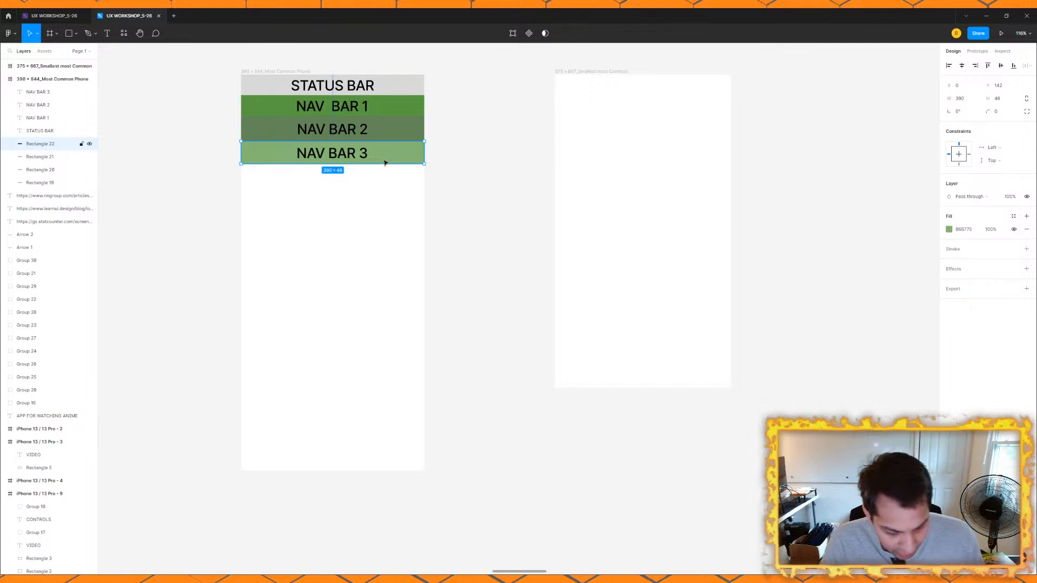
{"action": "key", "text": "ctrl+d"}
{"action": "left_click_drag", "start_coordinate": [403, 156], "coordinate": [394, 464]}
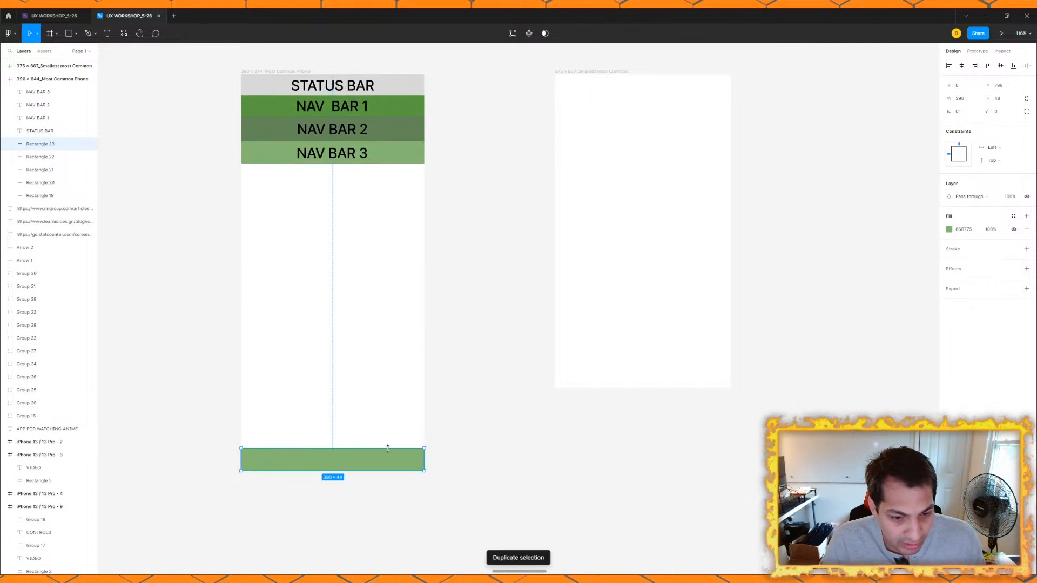
Step: Set the copied bar's height to 34 and move it down flush with the frame's bottom edge
{"action": "scroll", "coordinate": [387, 449], "scroll_direction": "up", "scroll_amount": 5}
{"action": "left_click", "coordinate": [1003, 101]}
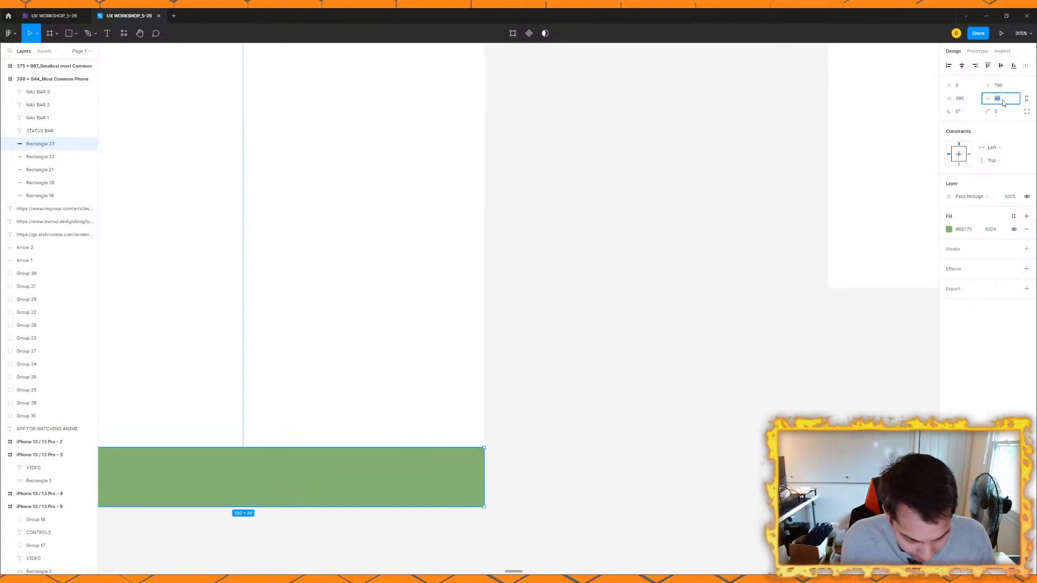
{"action": "type", "text": "34"}
{"action": "key", "text": "Return"}
{"action": "scroll", "coordinate": [576, 190], "scroll_direction": "down", "scroll_amount": 3}
{"action": "scroll", "coordinate": [576, 190], "scroll_direction": "left", "scroll_amount": 3}
{"action": "left_click_drag", "start_coordinate": [423, 391], "coordinate": [423, 407]}
Step: Change the fill of the bar at the frame's bottom edge to a muted blue
{"action": "scroll", "coordinate": [424, 408], "scroll_direction": "down", "scroll_amount": 2}
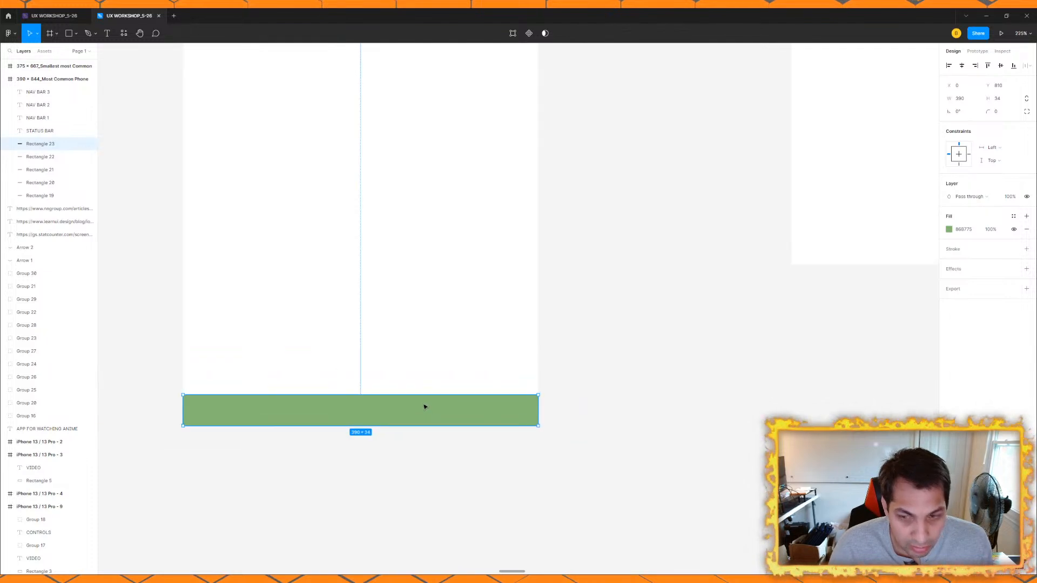
{"action": "left_click", "coordinate": [949, 229]}
{"action": "left_click_drag", "start_coordinate": [896, 347], "coordinate": [902, 347]}
{"action": "left_click", "coordinate": [558, 367]}
Step: Duplicate the NAV BAR 3 label and place the copy over the blue bar at the bottom of the frame
{"action": "scroll", "coordinate": [358, 172], "scroll_direction": "down", "scroll_amount": 2}
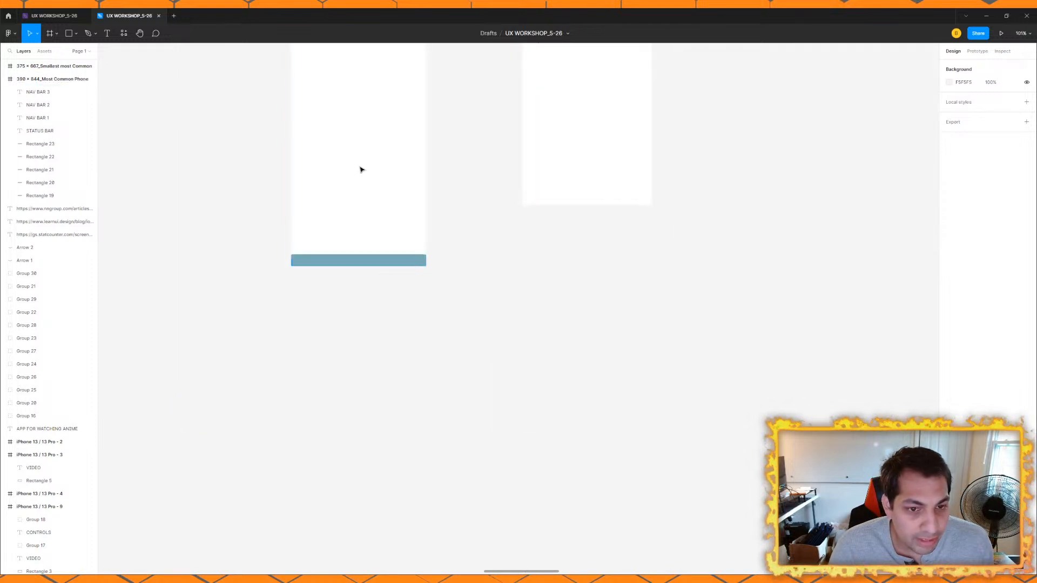
{"action": "scroll", "coordinate": [357, 172], "scroll_direction": "down", "scroll_amount": 3}
{"action": "left_click", "coordinate": [370, 162]}
{"action": "key", "text": "ctrl+d"}
{"action": "left_click_drag", "start_coordinate": [370, 162], "coordinate": [359, 392]}
{"action": "scroll", "coordinate": [359, 392], "scroll_direction": "up", "scroll_amount": 4}
Step: Change the copied label's text to "HOME INDICATOR" and center it on the blue bar
{"action": "double_click", "coordinate": [366, 404]}
{"action": "type", "text": "HOME INDICATOR"}
{"action": "key", "text": "Escape"}
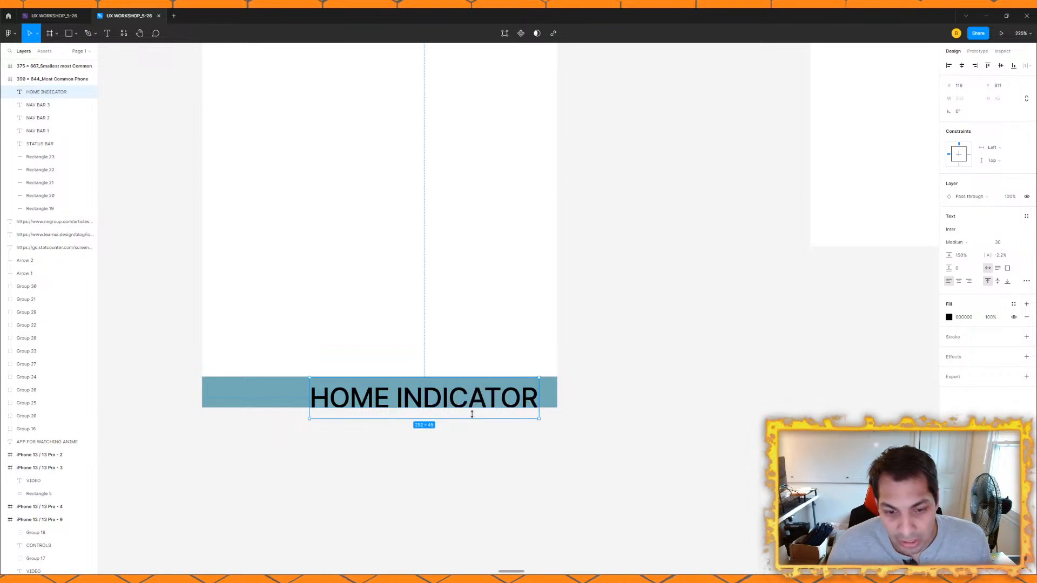
{"action": "left_click_drag", "start_coordinate": [473, 405], "coordinate": [427, 400]}
{"action": "left_click", "coordinate": [361, 187]}
Step: Duplicate the NAV BAR 3 rectangle and place the copy directly above the HOME INDICATOR bar
{"action": "scroll", "coordinate": [370, 378], "scroll_direction": "down", "scroll_amount": 4}
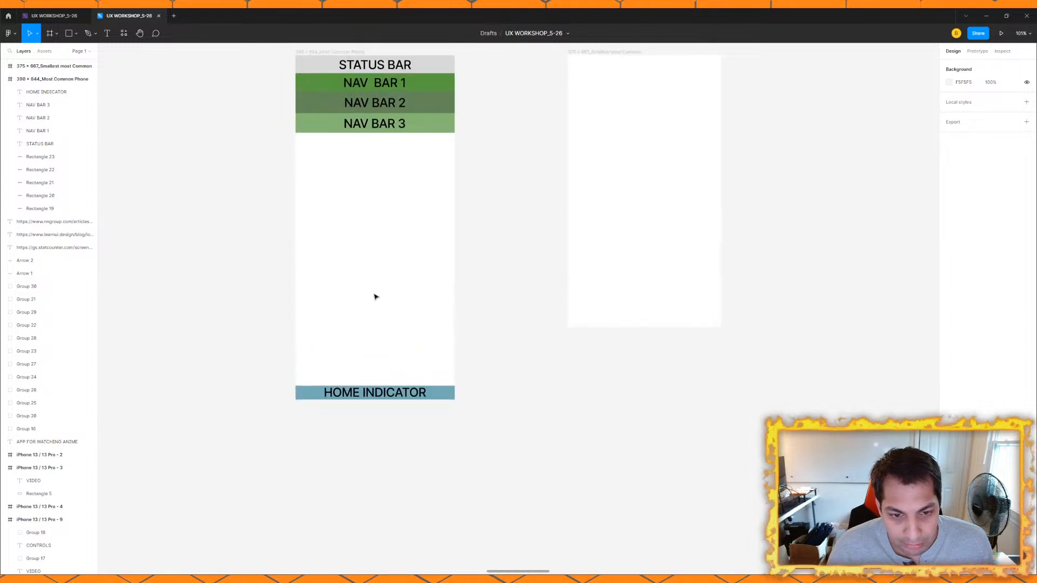
{"action": "left_click", "coordinate": [435, 128]}
{"action": "key", "text": "ctrl+d"}
{"action": "left_click_drag", "start_coordinate": [434, 129], "coordinate": [437, 382]}
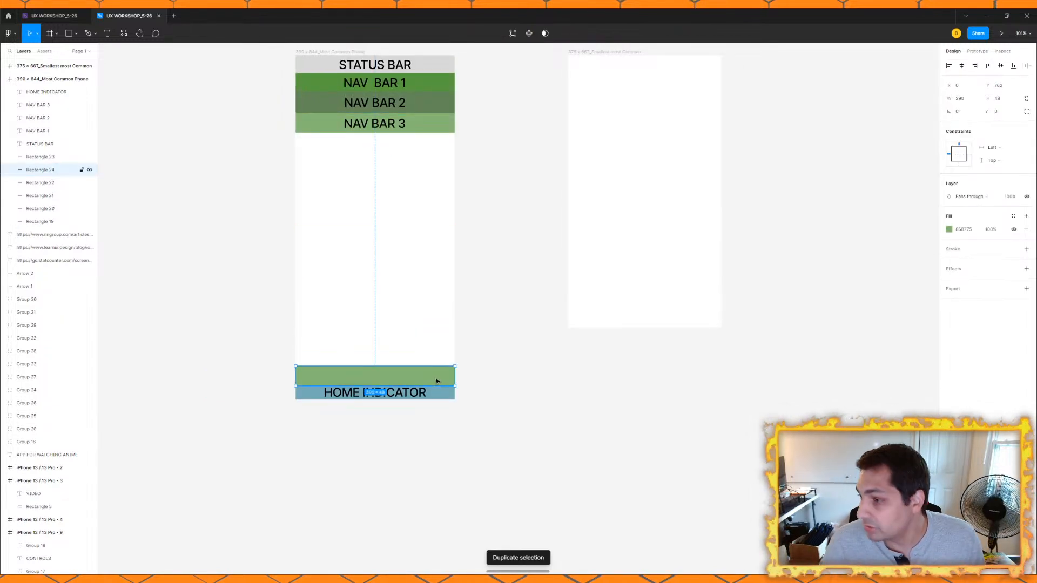
Step: Set the new green bar's height to 44 and move it down until it touches the HOME INDICATOR bar
{"action": "scroll", "coordinate": [438, 381], "scroll_direction": "up", "scroll_amount": 3}
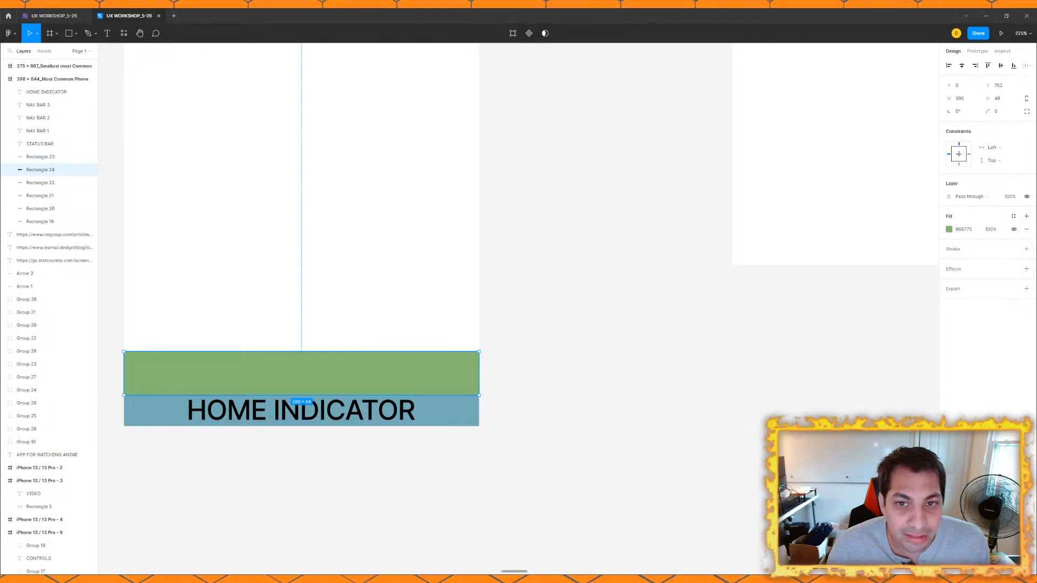
{"action": "left_click", "coordinate": [1007, 102]}
{"action": "type", "text": "44"}
{"action": "key", "text": "Return"}
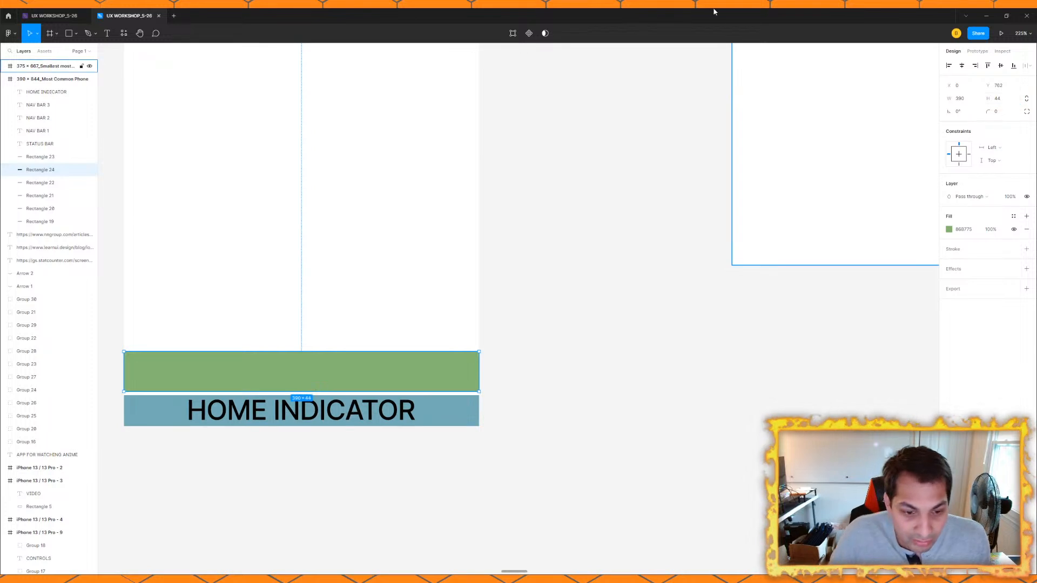
{"action": "left_click_drag", "start_coordinate": [375, 365], "coordinate": [377, 373]}
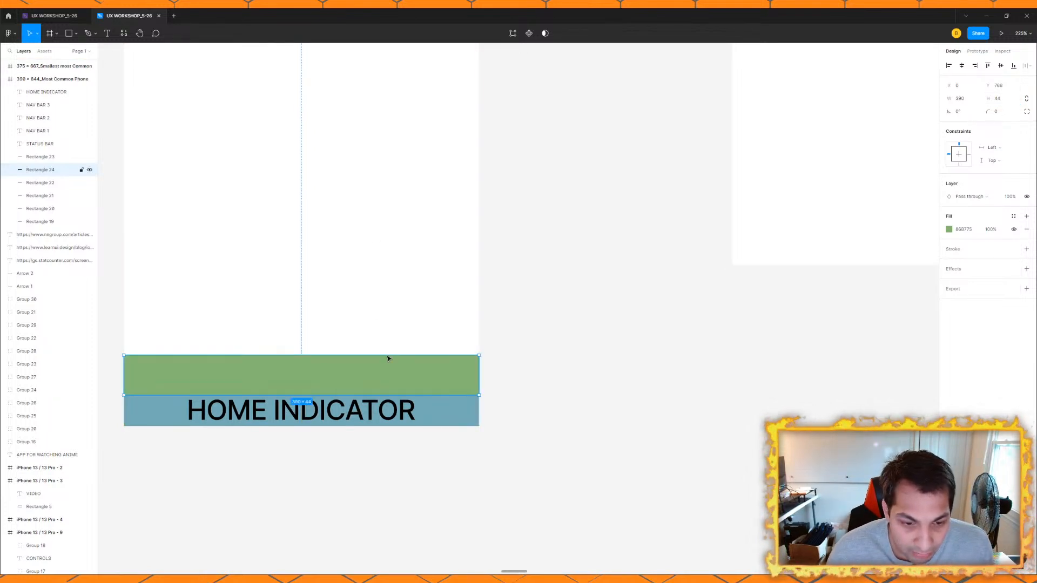
{"action": "scroll", "coordinate": [415, 321], "scroll_direction": "down", "scroll_amount": 3}
{"action": "left_click_drag", "start_coordinate": [415, 321], "coordinate": [432, 321]}
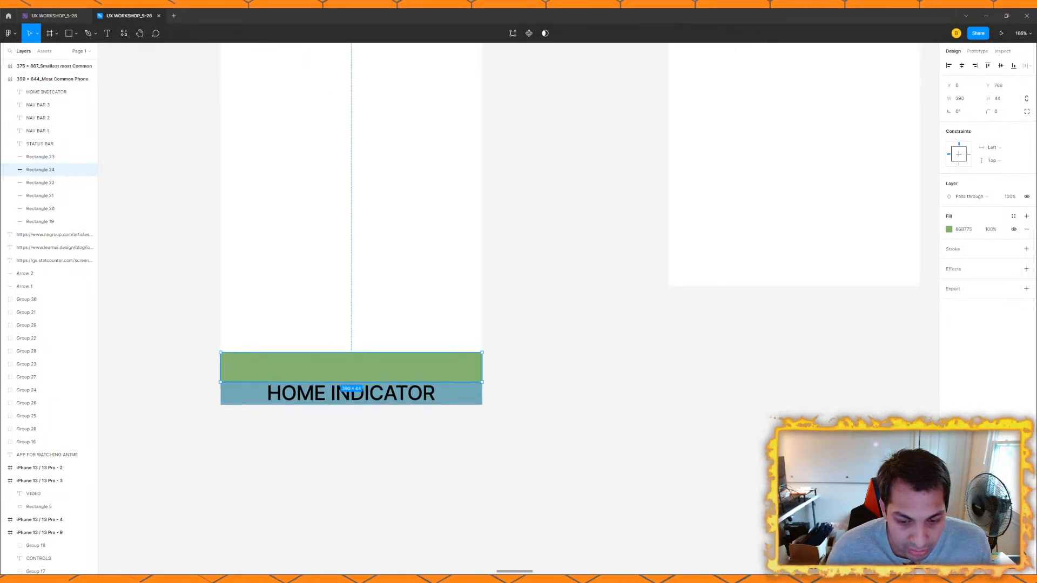
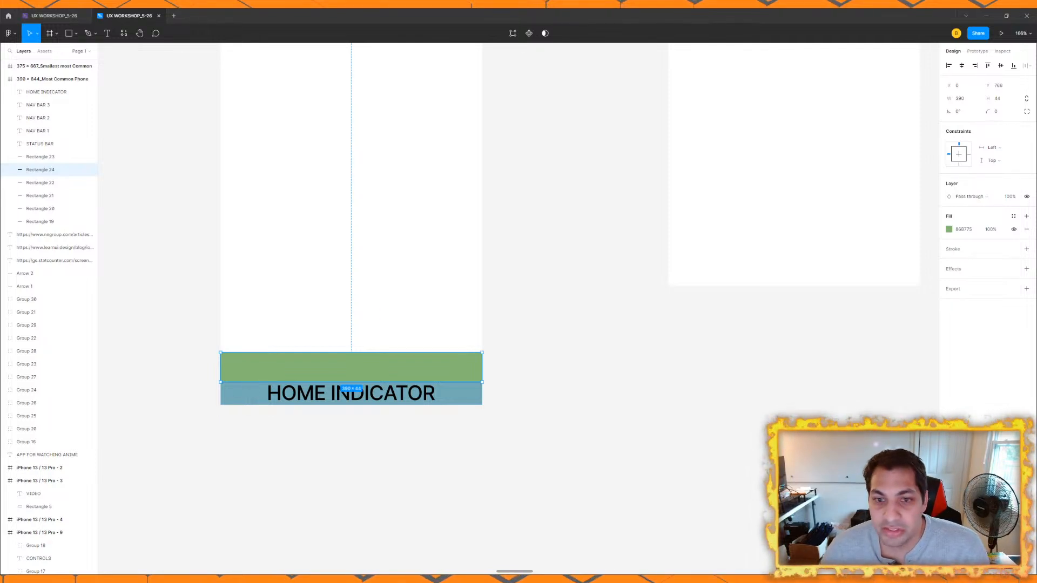
{"action": "scroll", "coordinate": [482, 240], "scroll_direction": "down", "scroll_amount": 2}
{"action": "left_click_drag", "start_coordinate": [477, 126], "coordinate": [485, 343]}
{"action": "scroll", "coordinate": [452, 246], "scroll_direction": "down", "scroll_amount": 7}
{"action": "left_click_drag", "start_coordinate": [450, 258], "coordinate": [491, 316]}
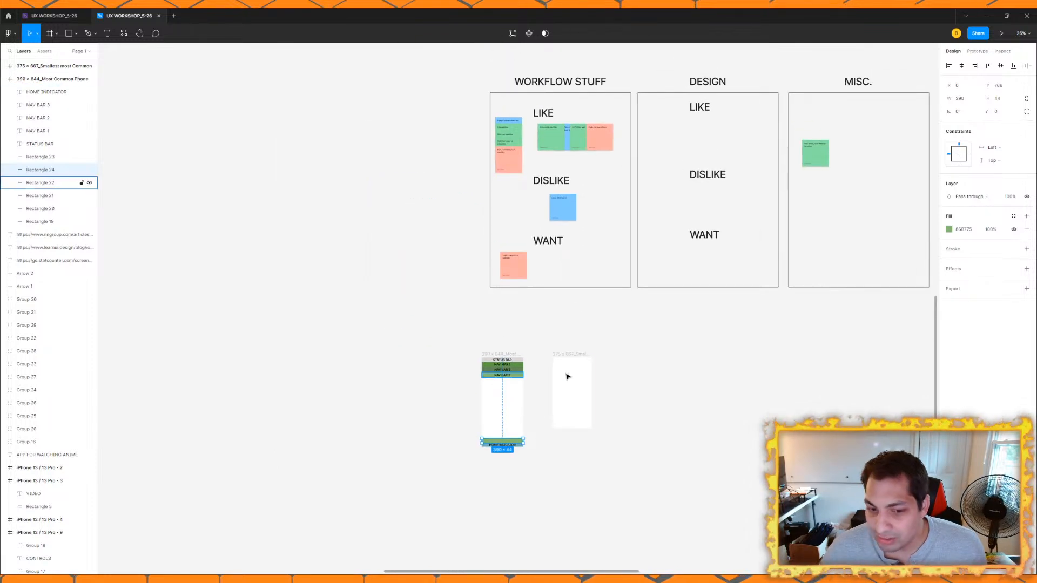
{"action": "left_click_drag", "start_coordinate": [553, 373], "coordinate": [422, 250]}
{"action": "scroll", "coordinate": [421, 250], "scroll_direction": "up", "scroll_amount": 4}
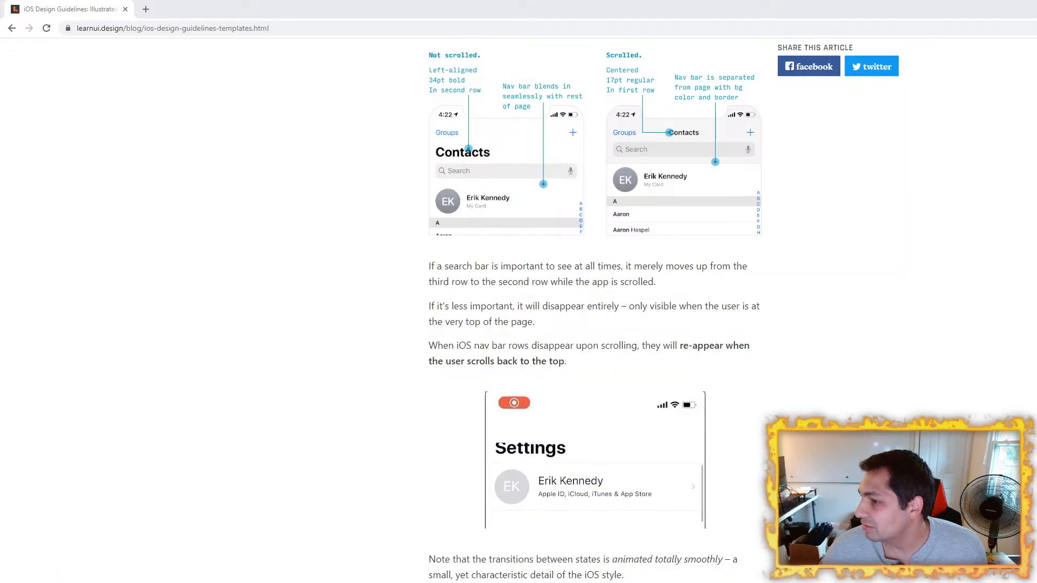
Step: Examine the iOS Design Guidelines article in the browser for nav bar rows, iPhone screen sizes and recommended frame sizes
{"action": "scroll", "coordinate": [555, 355], "scroll_direction": "up", "scroll_amount": 10}
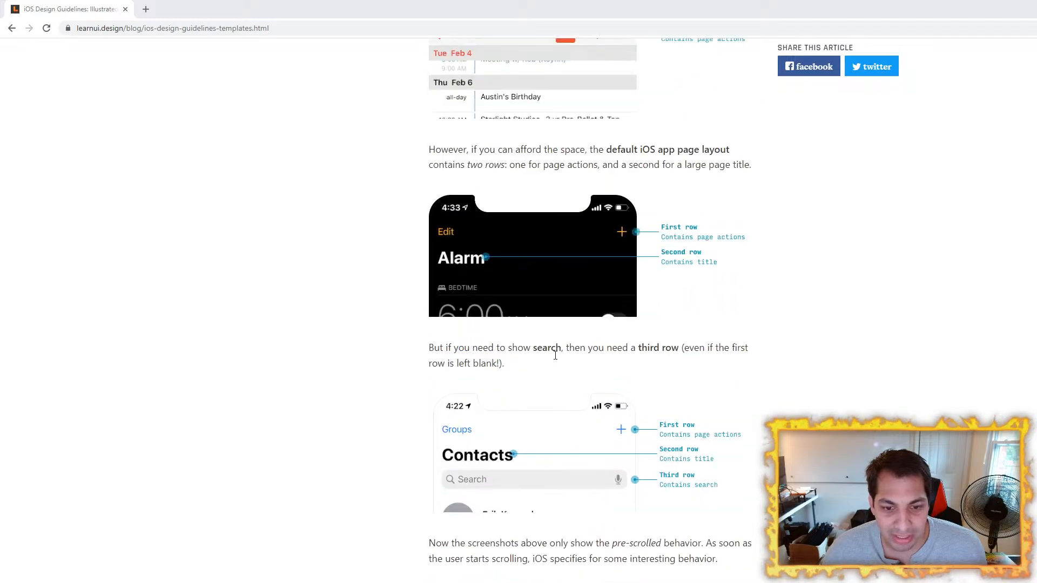
{"action": "scroll", "coordinate": [555, 356], "scroll_direction": "down", "scroll_amount": 6}
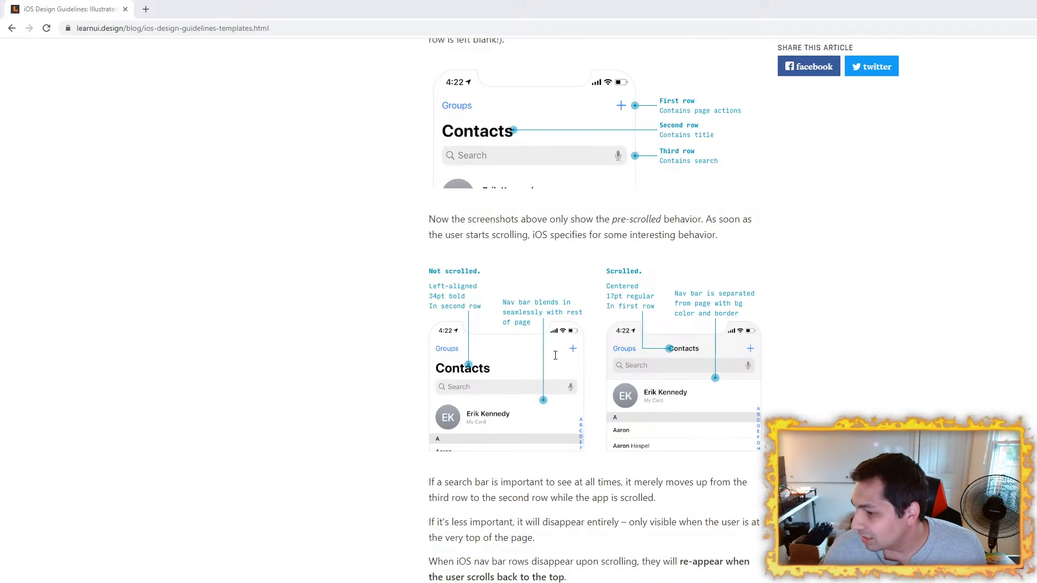
{"action": "scroll", "coordinate": [556, 356], "scroll_direction": "up", "scroll_amount": 20}
{"action": "scroll", "coordinate": [556, 356], "scroll_direction": "up", "scroll_amount": 15}
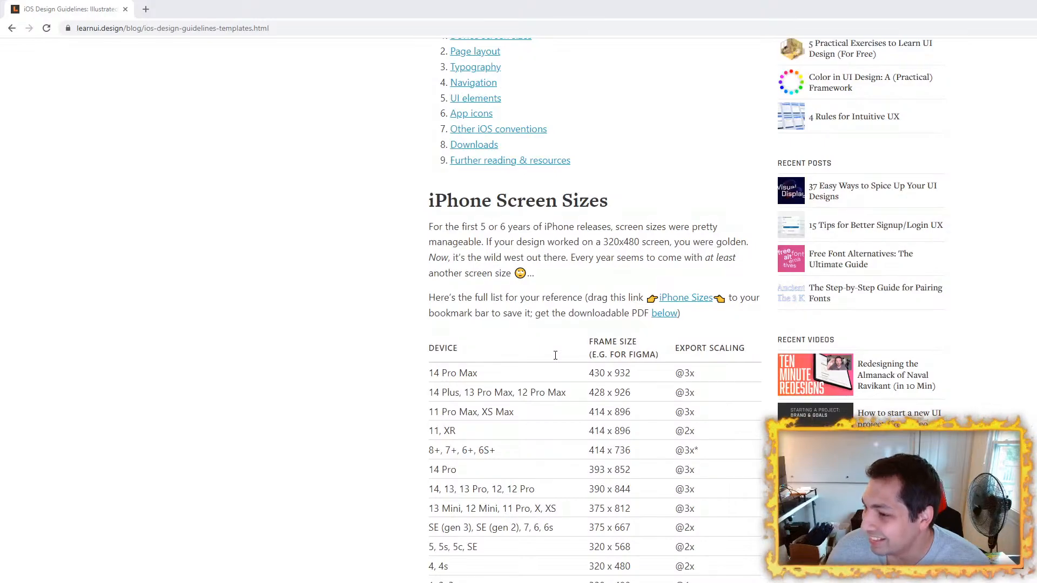
{"action": "scroll", "coordinate": [555, 356], "scroll_direction": "up", "scroll_amount": 8}
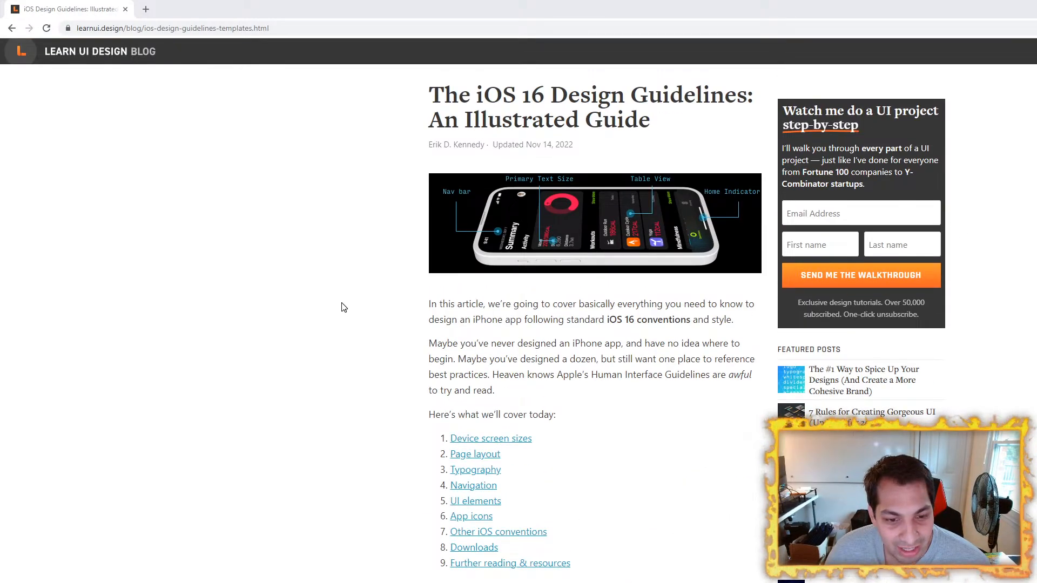
{"action": "scroll", "coordinate": [344, 307], "scroll_direction": "down", "scroll_amount": 10}
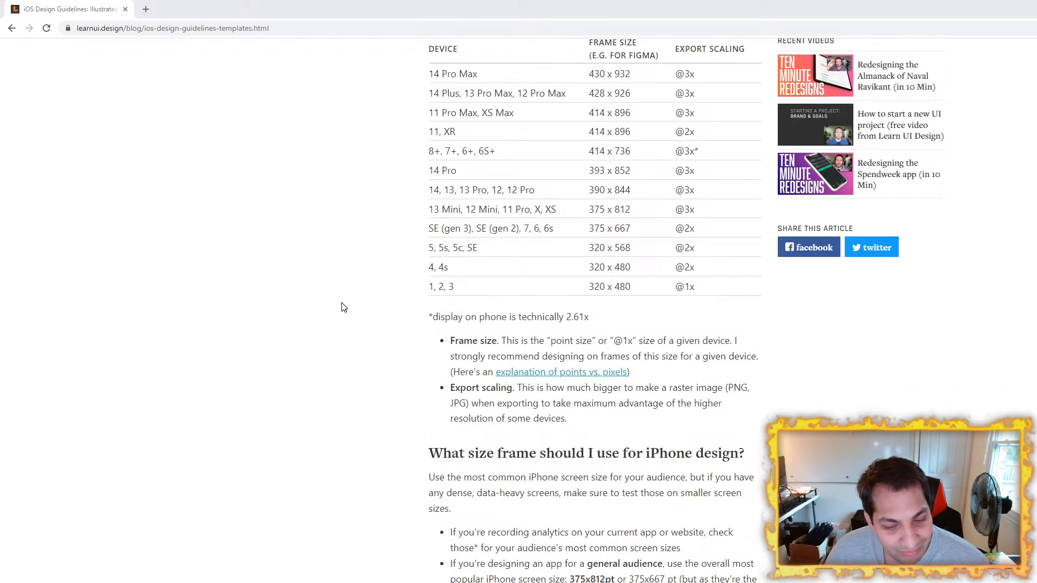
{"action": "scroll", "coordinate": [344, 307], "scroll_direction": "down", "scroll_amount": 7}
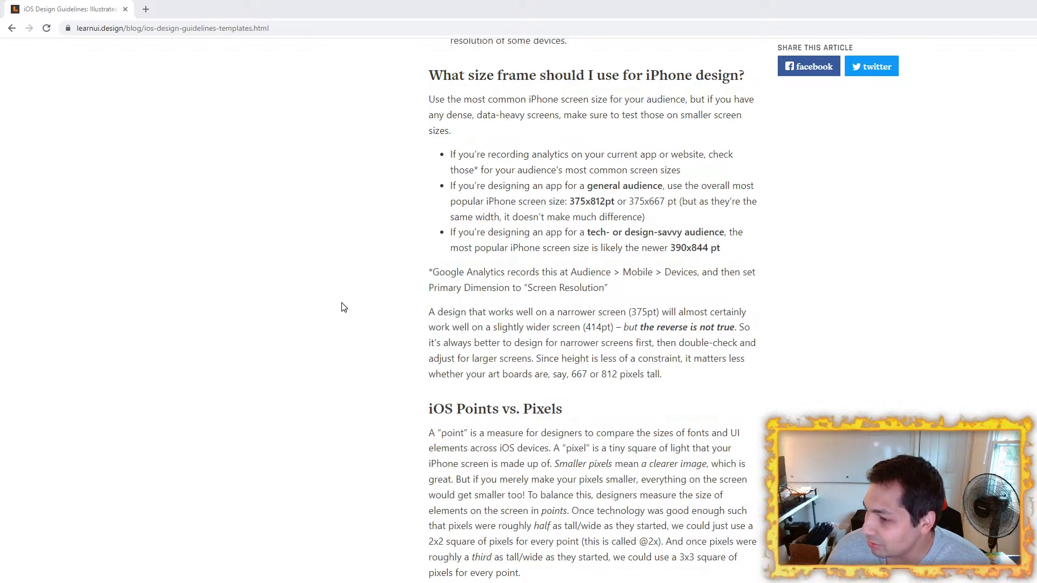
{"action": "scroll", "coordinate": [344, 307], "scroll_direction": "down", "scroll_amount": 5}
{"action": "scroll", "coordinate": [344, 308], "scroll_direction": "up", "scroll_amount": 20}
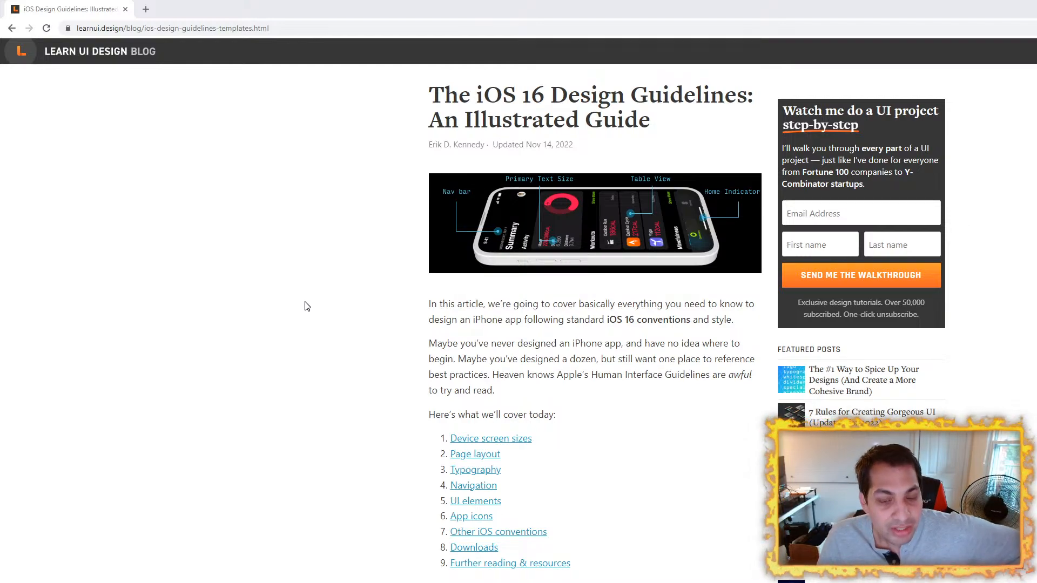
{"action": "scroll", "coordinate": [307, 306], "scroll_direction": "down", "scroll_amount": 10}
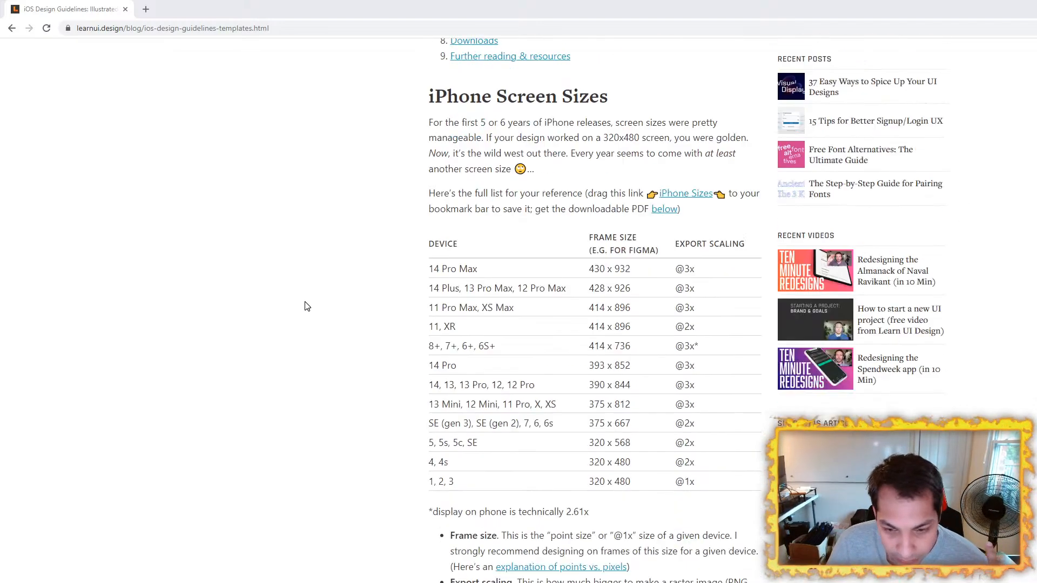
{"action": "scroll", "coordinate": [307, 306], "scroll_direction": "down", "scroll_amount": 15}
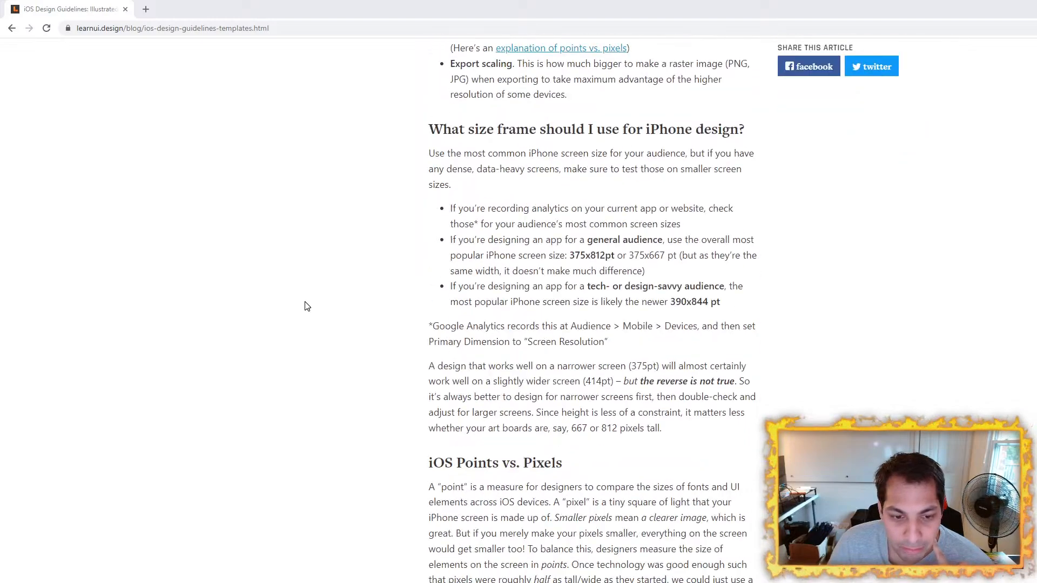
{"action": "scroll", "coordinate": [307, 306], "scroll_direction": "up", "scroll_amount": 11}
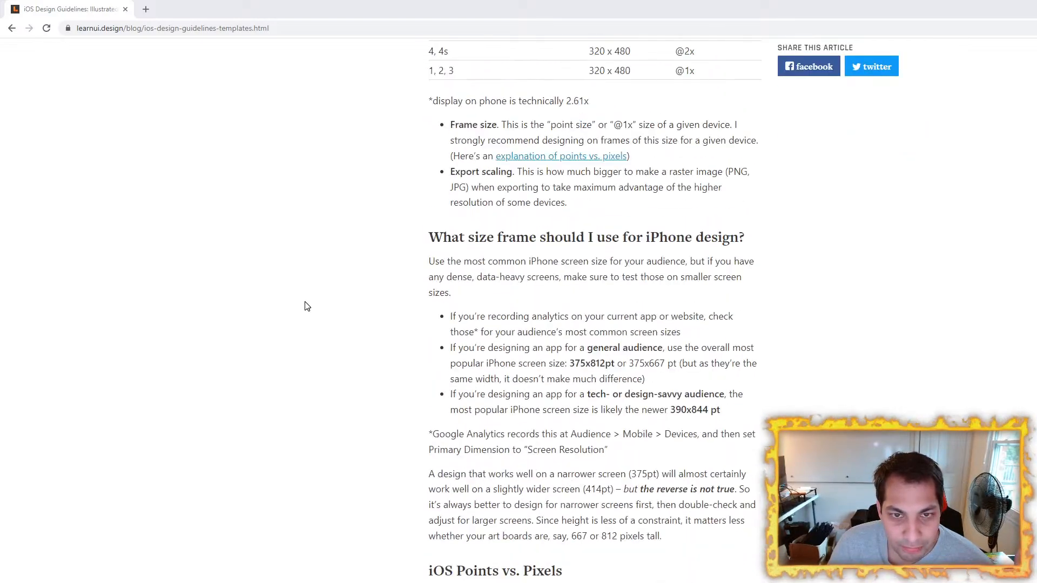
Step: Return to the Figma canvas, select the 390 x 844_Most Common Phone frame and inspect its upper bars
{"action": "left_click_drag", "start_coordinate": [503, 9], "coordinate": [788, 337]}
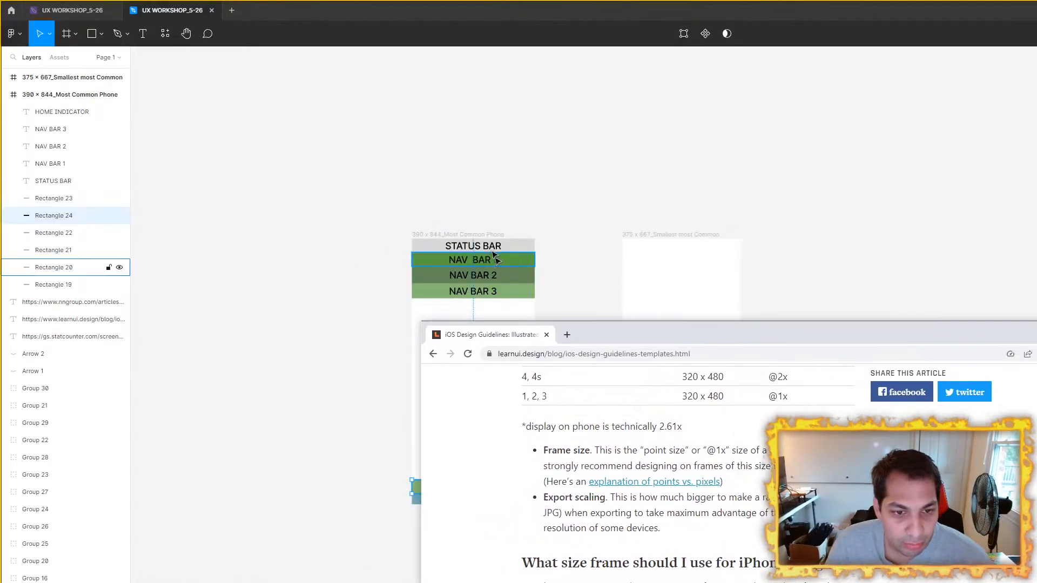
{"action": "left_click", "coordinate": [470, 234]}
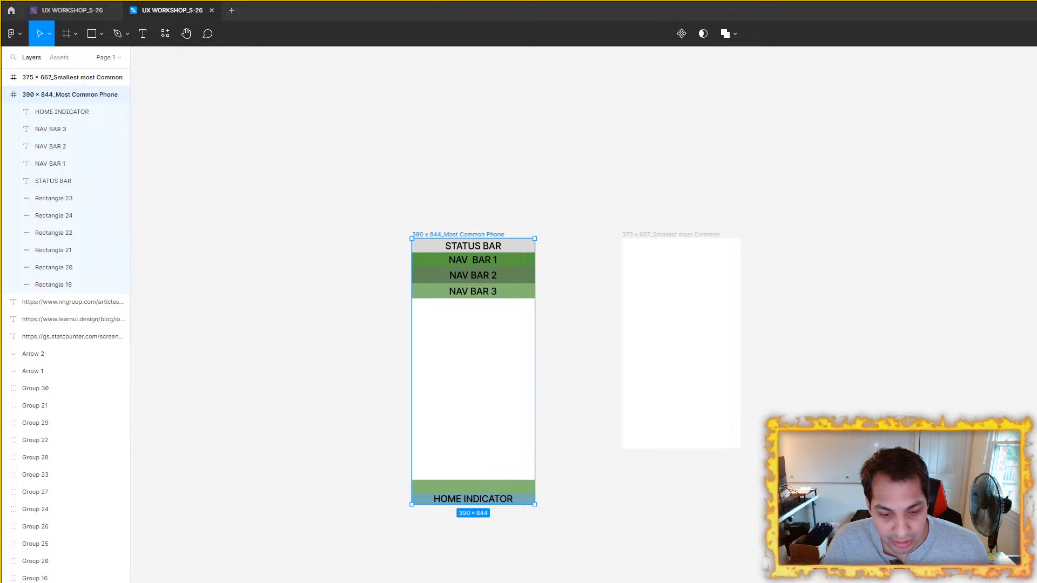
{"action": "key", "text": "alt+Tab"}
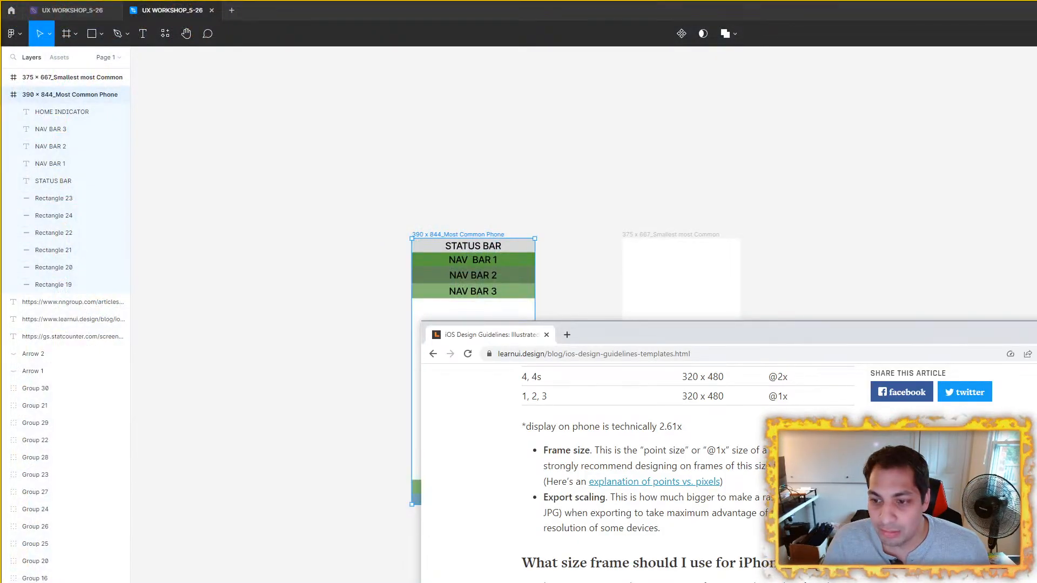
{"action": "scroll", "coordinate": [451, 236], "scroll_direction": "up", "scroll_amount": 3}
{"action": "left_click_drag", "start_coordinate": [451, 236], "coordinate": [358, 192]}
{"action": "scroll", "coordinate": [343, 198], "scroll_direction": "up", "scroll_amount": 2}
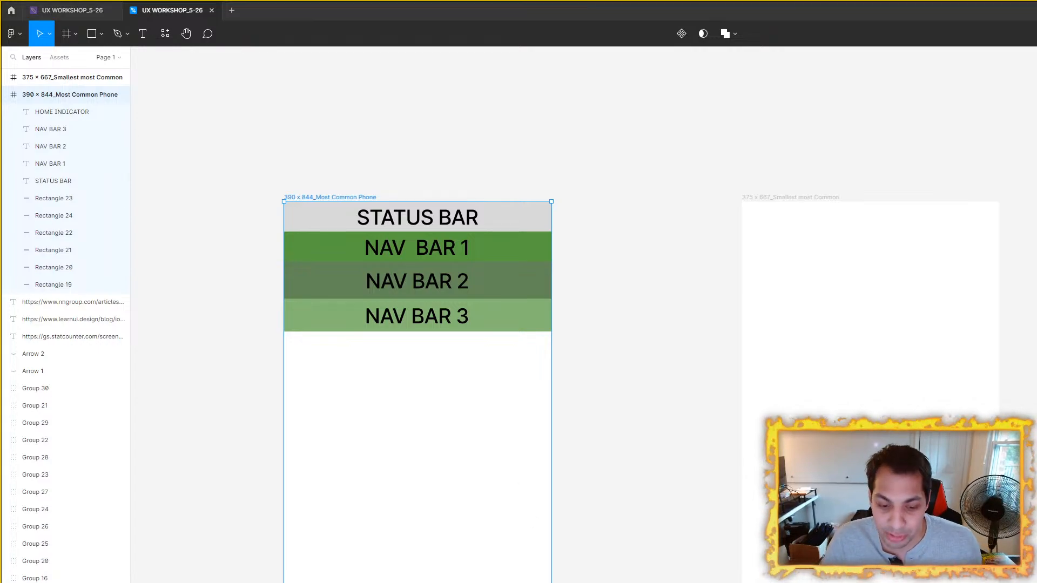
Step: Switch back to the iOS guidelines article and examine its iPhone page layout diagram, nav bar rows and tab bar section
{"action": "left_click", "coordinate": [750, 582]}
{"action": "key", "text": "super+Up"}
{"action": "scroll", "coordinate": [290, 415], "scroll_direction": "up", "scroll_amount": 15}
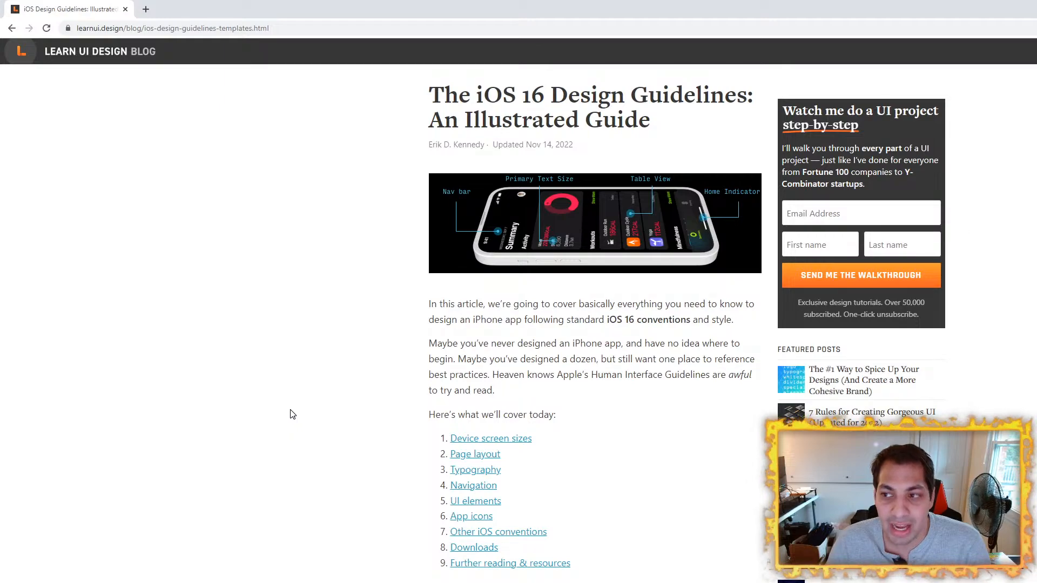
{"action": "scroll", "coordinate": [290, 415], "scroll_direction": "down", "scroll_amount": 15}
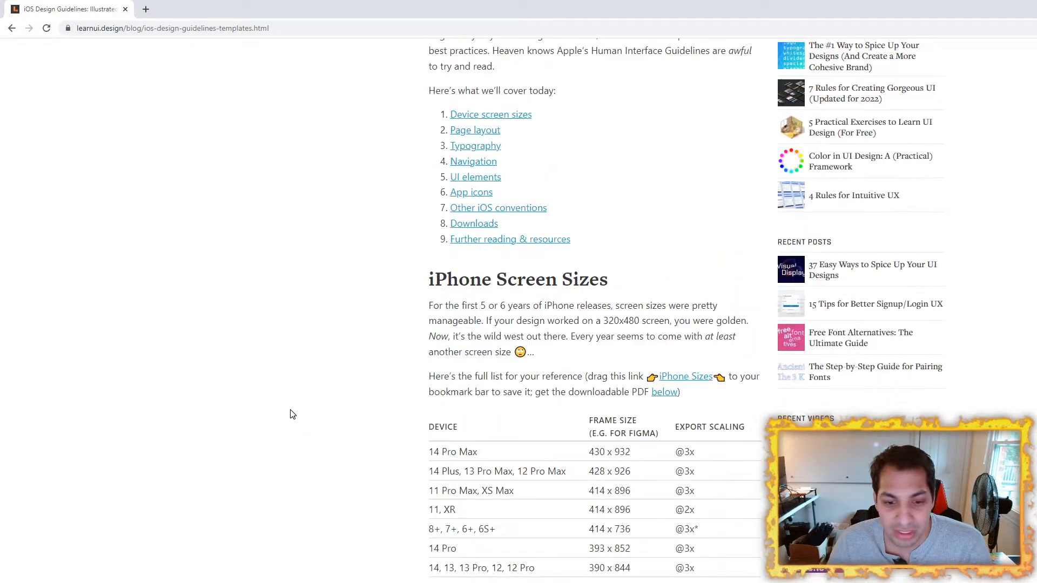
{"action": "scroll", "coordinate": [290, 414], "scroll_direction": "down", "scroll_amount": 13}
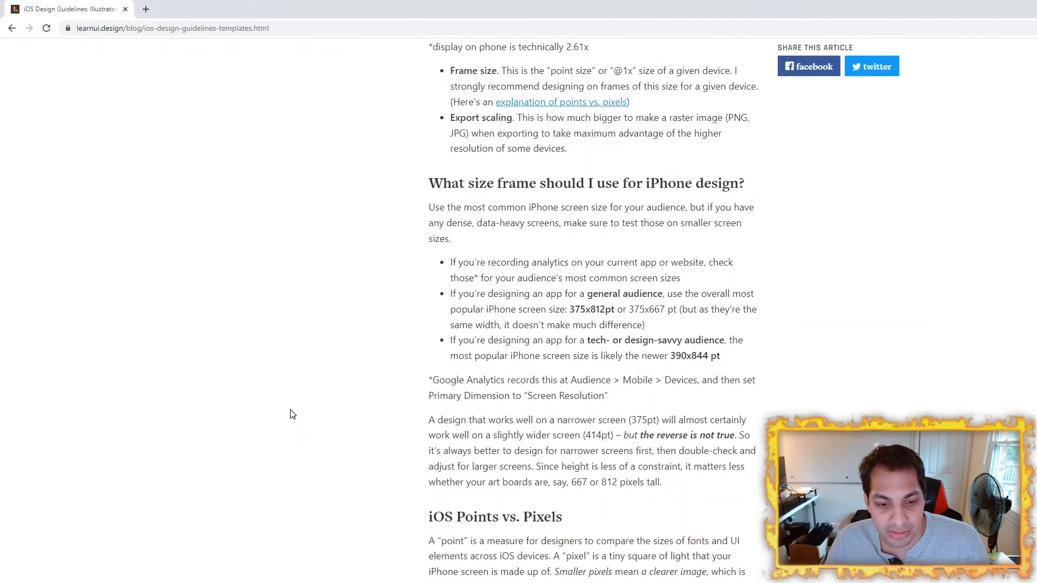
{"action": "scroll", "coordinate": [290, 415], "scroll_direction": "down", "scroll_amount": 8}
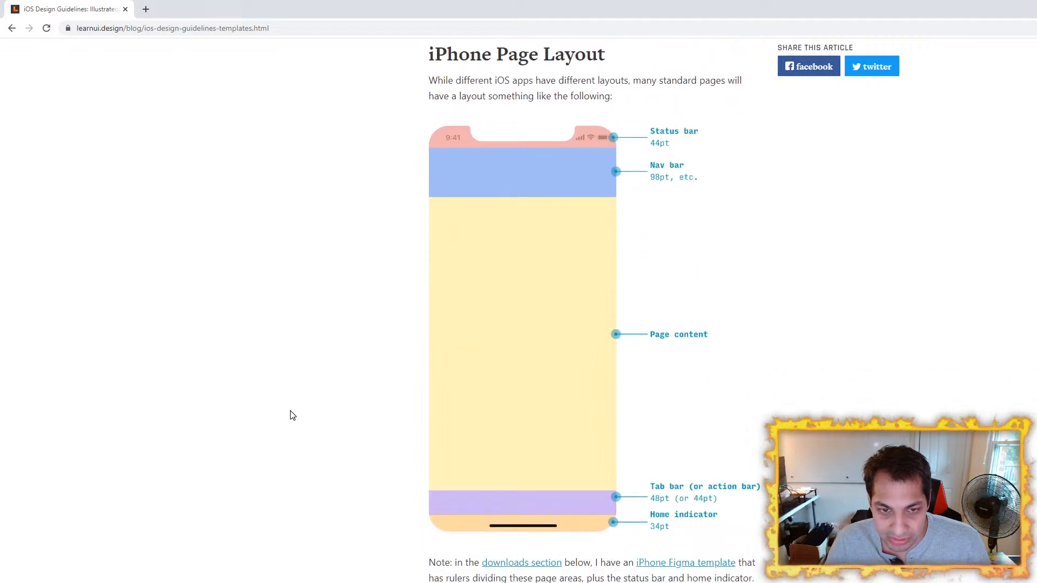
{"action": "scroll", "coordinate": [290, 414], "scroll_direction": "up", "scroll_amount": 2}
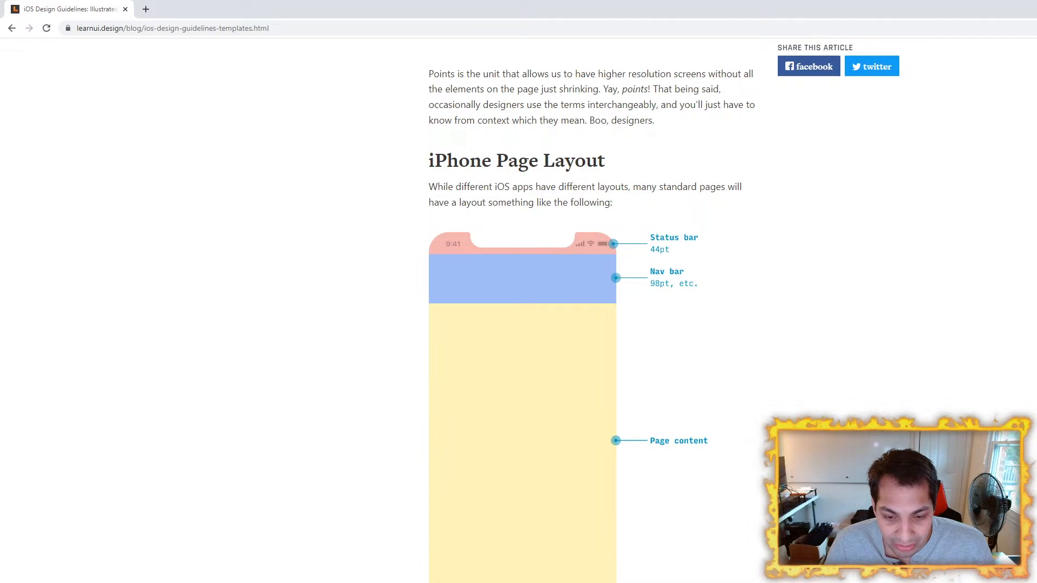
{"action": "scroll", "coordinate": [480, 540], "scroll_direction": "down", "scroll_amount": 20}
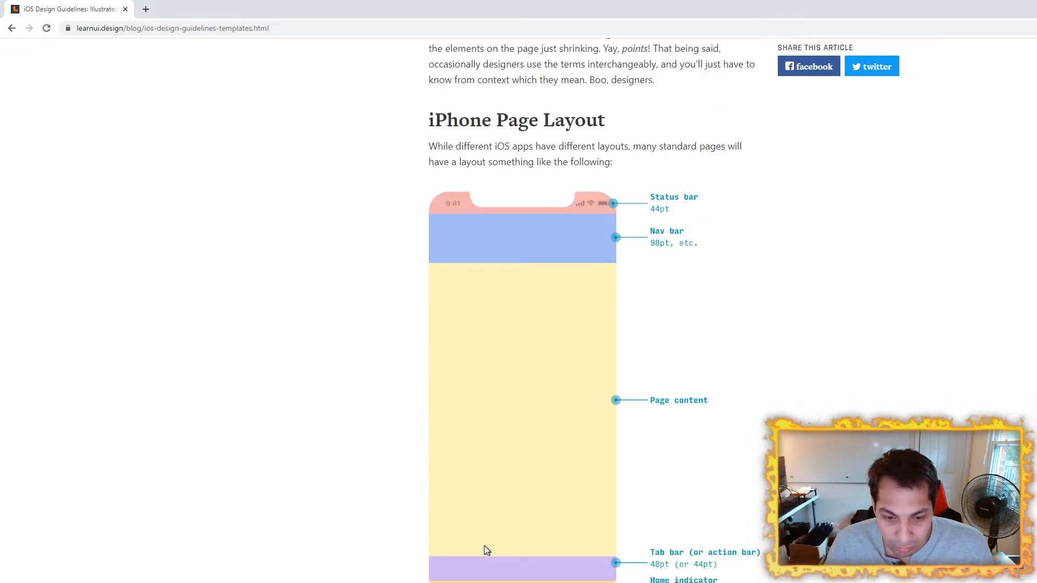
{"action": "scroll", "coordinate": [479, 524], "scroll_direction": "down", "scroll_amount": 20}
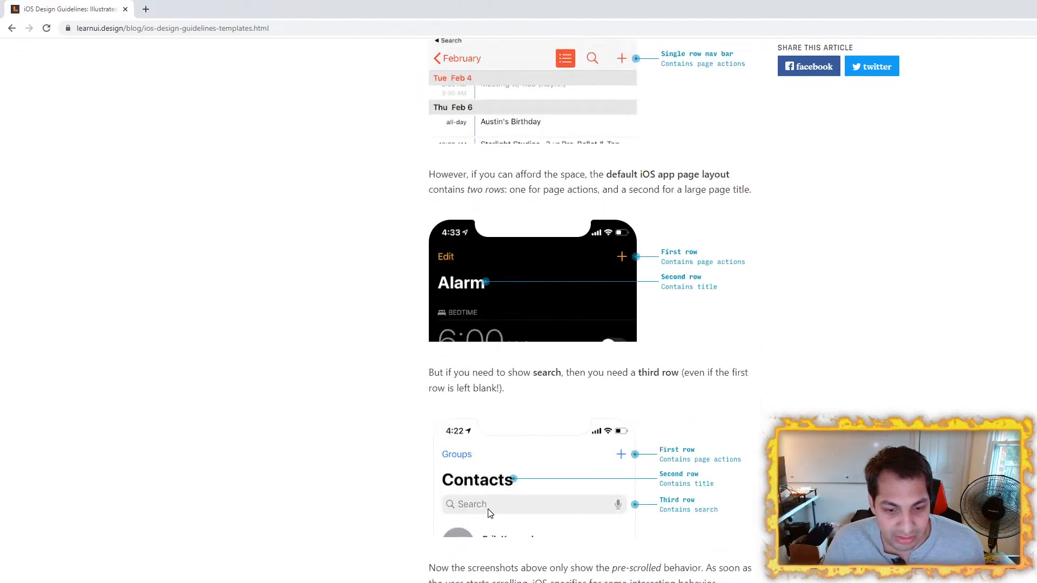
{"action": "scroll", "coordinate": [540, 562], "scroll_direction": "up", "scroll_amount": 6}
{"action": "scroll", "coordinate": [535, 574], "scroll_direction": "up", "scroll_amount": 7}
{"action": "scroll", "coordinate": [518, 564], "scroll_direction": "down", "scroll_amount": 18}
{"action": "scroll", "coordinate": [519, 562], "scroll_direction": "down", "scroll_amount": 5}
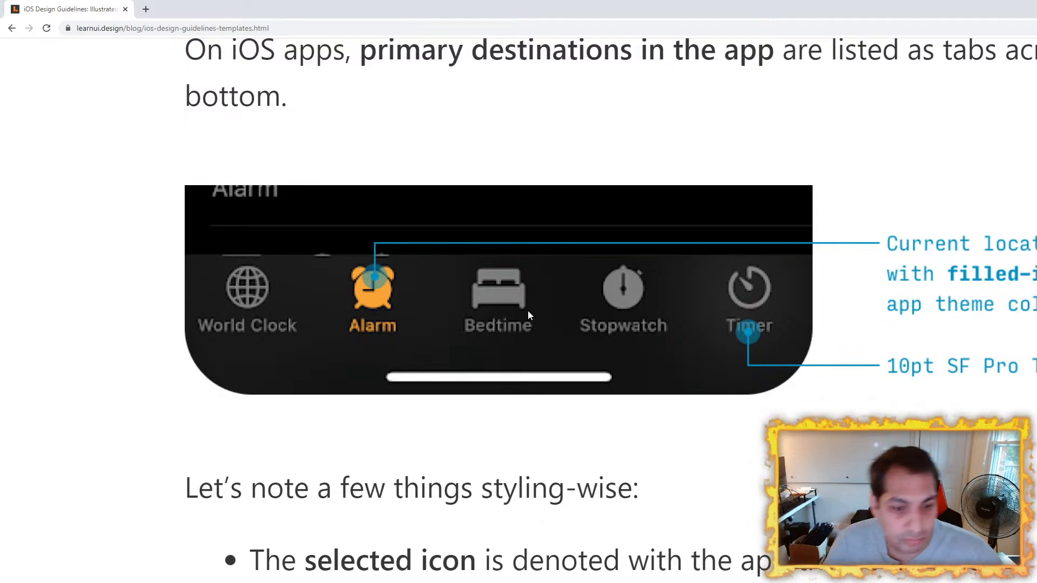
{"action": "key", "text": "ctrl+minus"}
{"action": "key", "text": "ctrl+minus"}
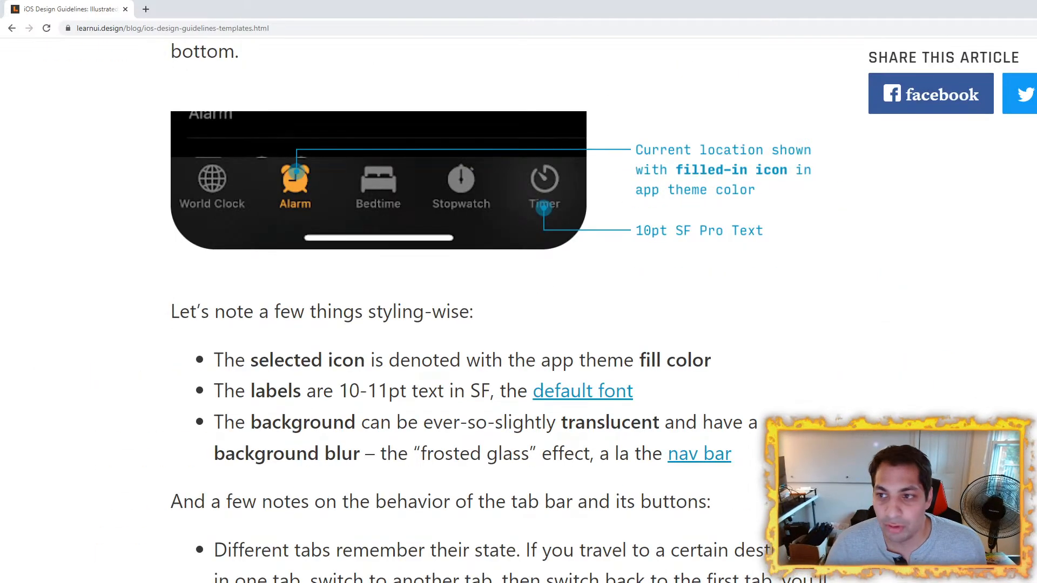
{"action": "key", "text": "ctrl+0"}
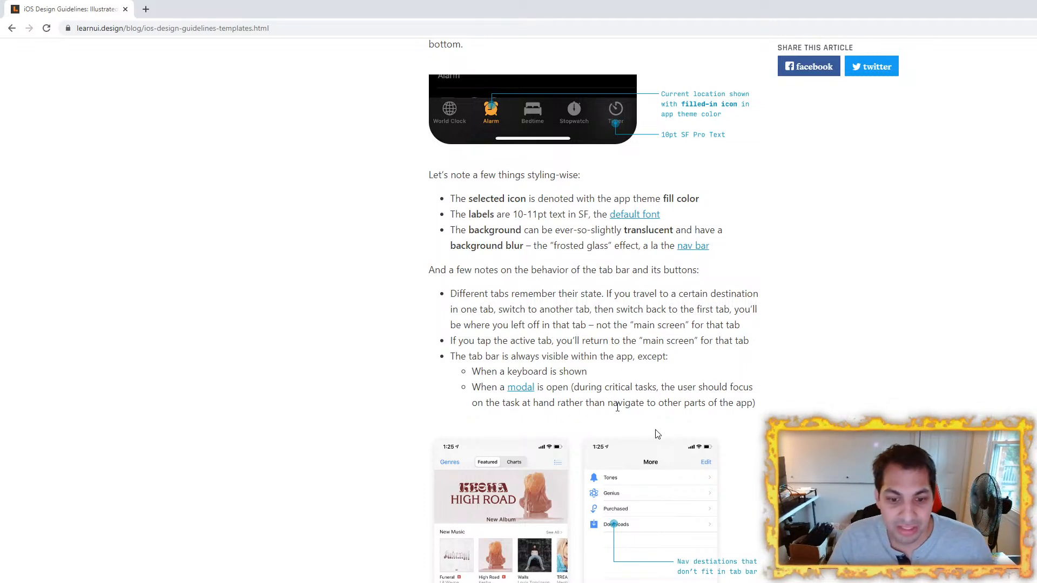
{"action": "scroll", "coordinate": [389, 301], "scroll_direction": "up", "scroll_amount": 6}
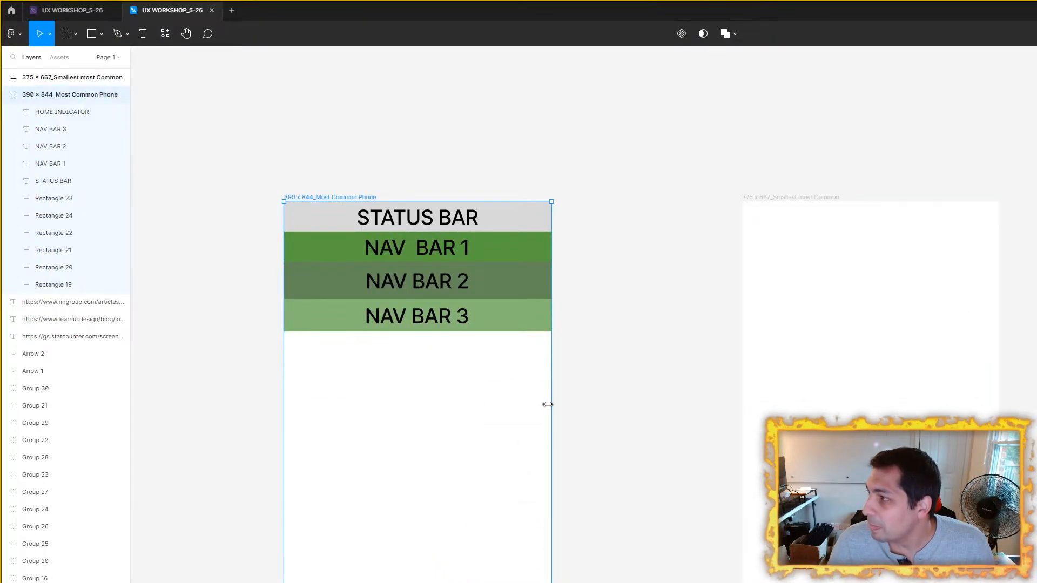
Step: Change the fill of the green bar directly above HOME INDICATOR to a blue-violet color in Figma
{"action": "scroll", "coordinate": [461, 396], "scroll_direction": "down", "scroll_amount": 3}
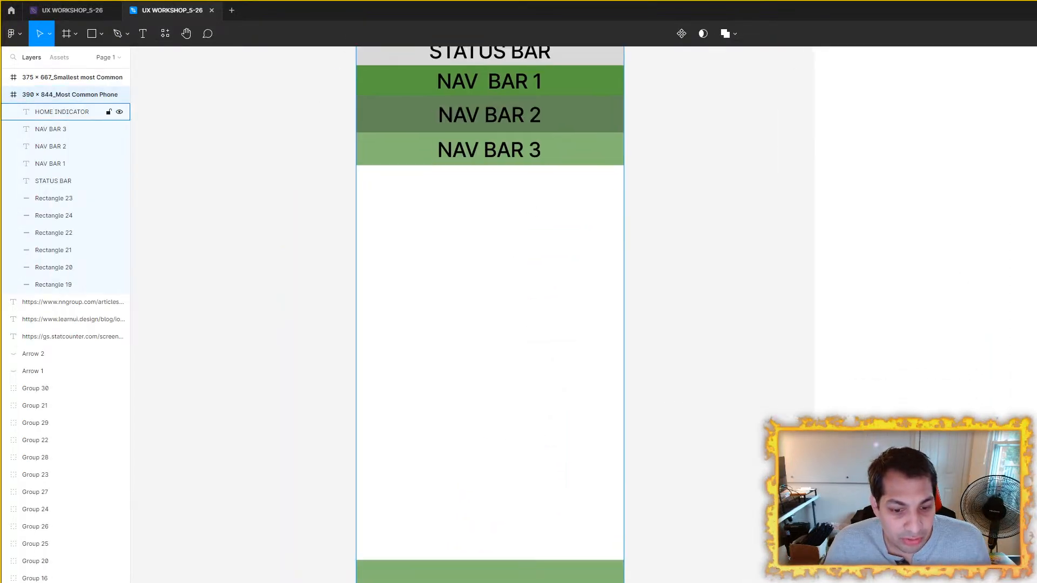
{"action": "left_click", "coordinate": [505, 580]}
{"action": "left_click", "coordinate": [505, 579]}
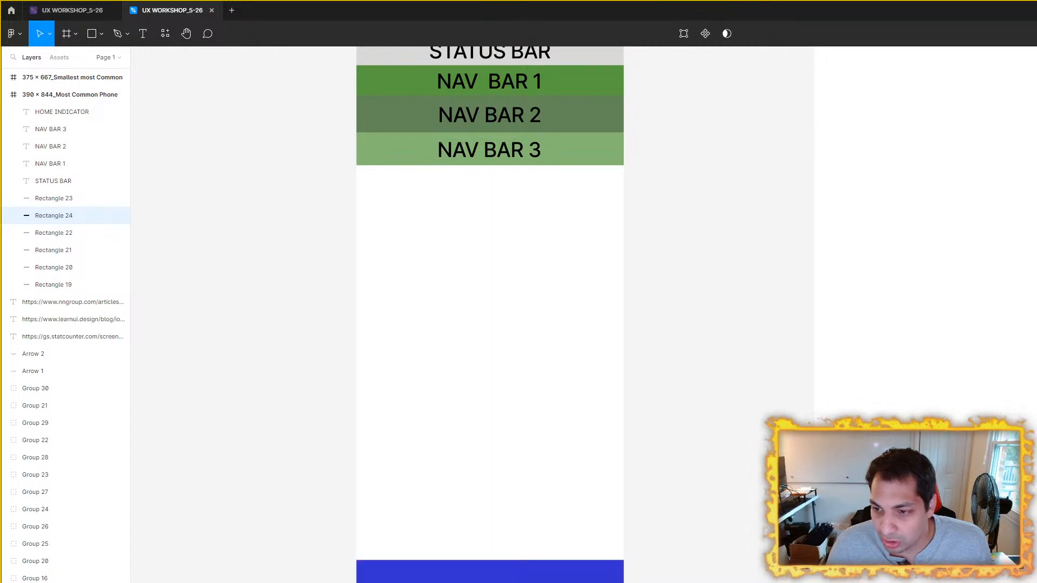
Step: Duplicate the NAV BAR 3 label and place the copy on the blue-violet bar above HOME INDICATOR
{"action": "left_click", "coordinate": [513, 156]}
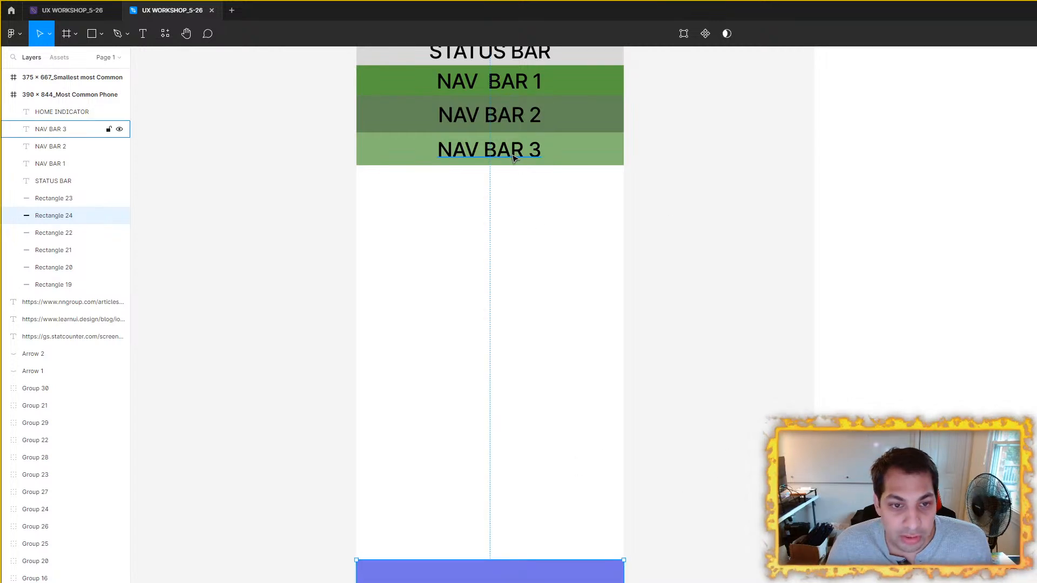
{"action": "key", "text": "ctrl+d"}
{"action": "left_click_drag", "start_coordinate": [513, 157], "coordinate": [503, 581]}
{"action": "scroll", "coordinate": [502, 581], "scroll_direction": "up", "scroll_amount": 2}
Step: Change the copied label's text to "TAB BAR" in capitals
{"action": "double_click", "coordinate": [504, 577]}
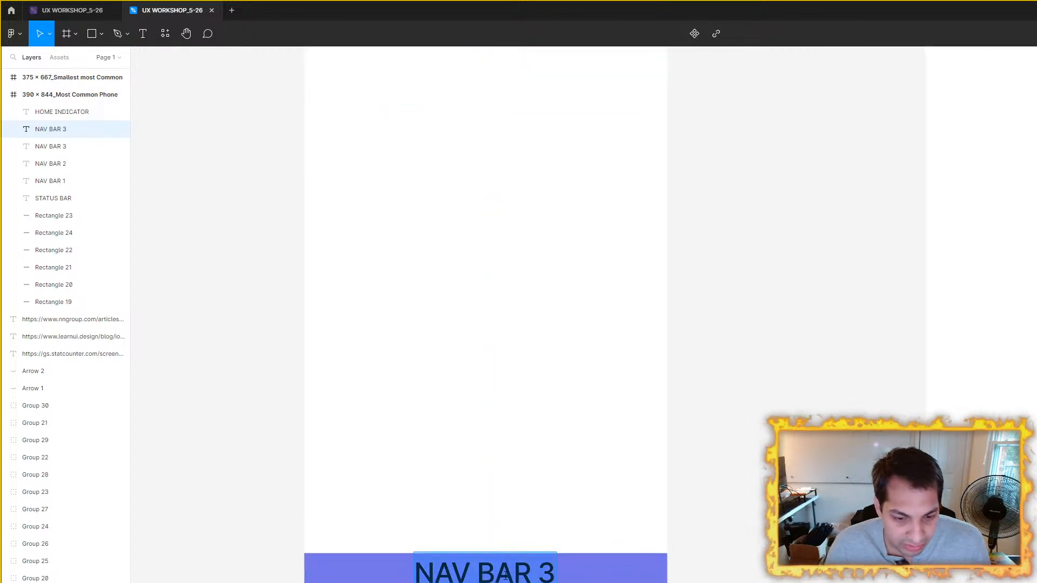
{"action": "type", "text": "tab bar"}
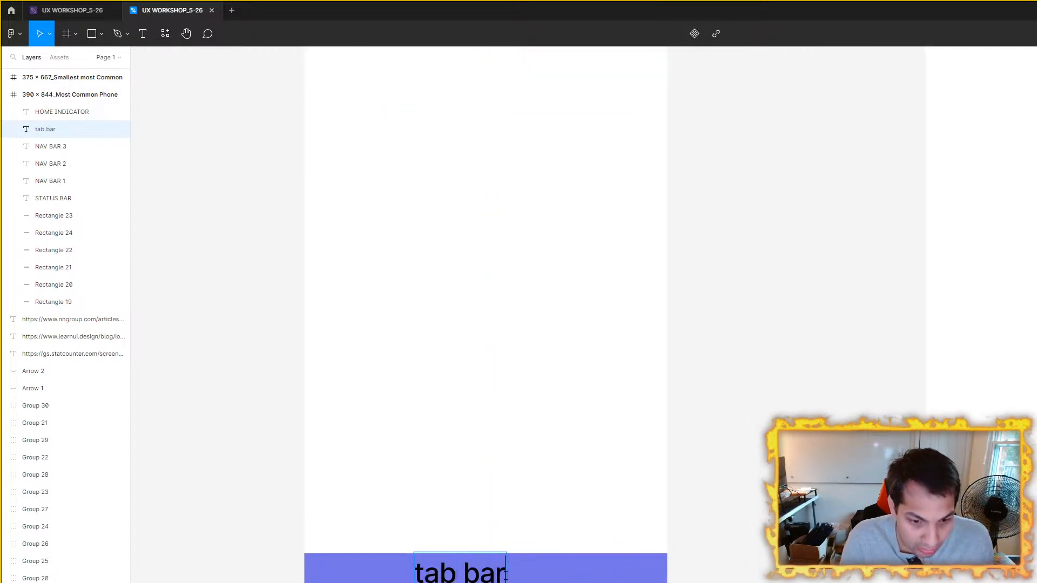
{"action": "key", "text": "BackSpace"}
{"action": "key", "text": "BackSpace"}
{"action": "key", "text": "BackSpace"}
{"action": "key", "text": "BackSpace"}
{"action": "key", "text": "BackSpace"}
{"action": "key", "text": "BackSpace"}
{"action": "key", "text": "BackSpace"}
{"action": "type", "text": "RA"}
{"action": "key", "text": "BackSpace"}
{"action": "key", "text": "BackSpace"}
{"action": "type", "text": "TAB BAR"}
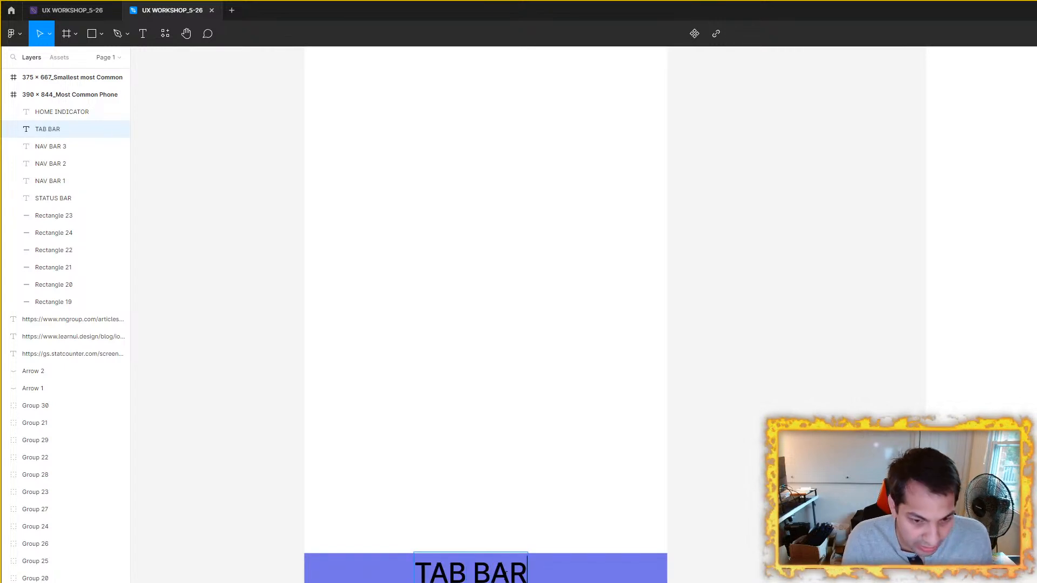
{"action": "key", "text": "Escape"}
{"action": "scroll", "coordinate": [744, 464], "scroll_direction": "down", "scroll_amount": 5}
{"action": "left_click_drag", "start_coordinate": [744, 364], "coordinate": [637, 385]}
{"action": "left_click", "coordinate": [662, 269]}
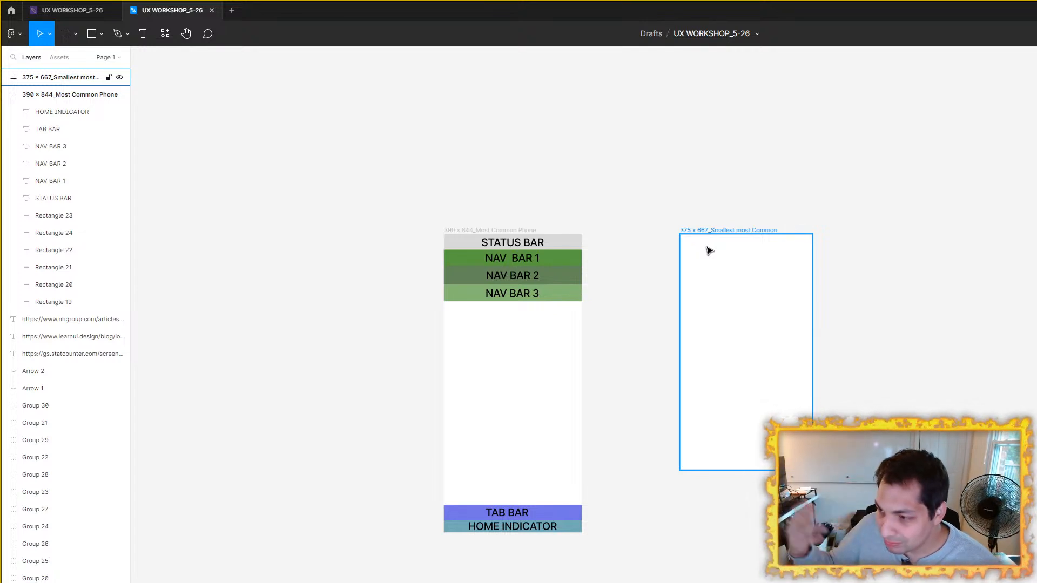
{"action": "scroll", "coordinate": [678, 248], "scroll_direction": "down", "scroll_amount": 1}
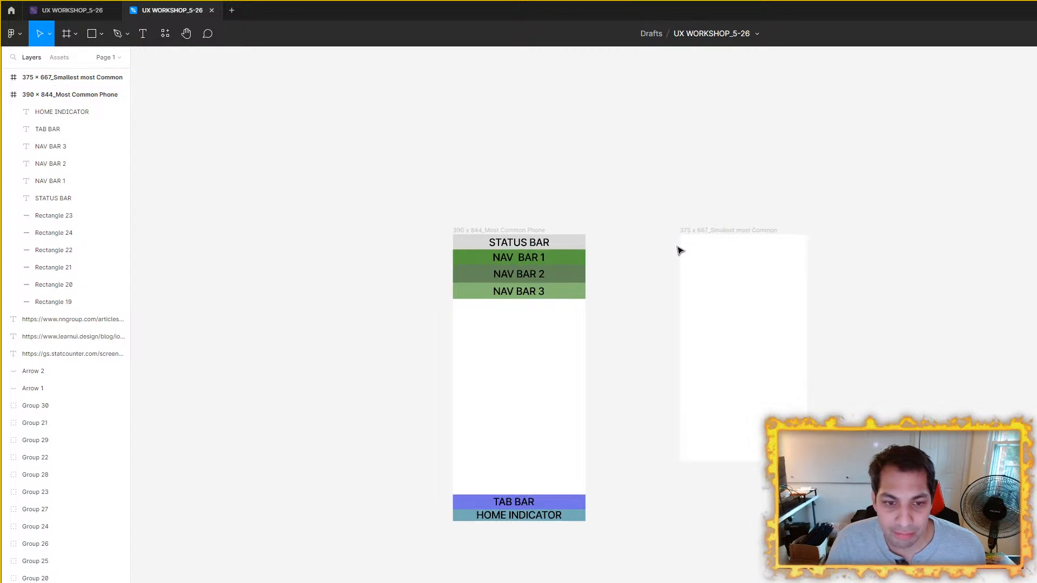
Step: Move the 375 x 667_Smallest most Common frame to the left of the 390 x 844 frame and delete it
{"action": "left_click_drag", "start_coordinate": [685, 265], "coordinate": [571, 364]}
{"action": "left_click_drag", "start_coordinate": [407, 330], "coordinate": [938, 228]}
{"action": "scroll", "coordinate": [939, 231], "scroll_direction": "down", "scroll_amount": 2}
{"action": "left_click_drag", "start_coordinate": [966, 275], "coordinate": [713, 296]}
{"action": "scroll", "coordinate": [715, 296], "scroll_direction": "up", "scroll_amount": 1}
{"action": "left_click_drag", "start_coordinate": [669, 232], "coordinate": [610, 225]}
{"action": "left_click_drag", "start_coordinate": [493, 293], "coordinate": [234, 206]}
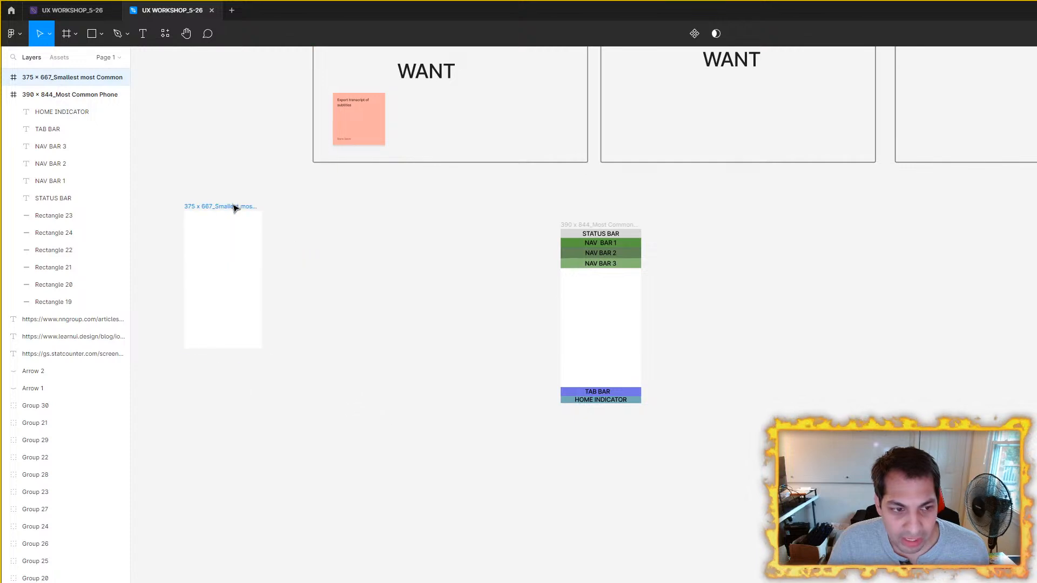
{"action": "key", "text": "Delete"}
{"action": "scroll", "coordinate": [539, 246], "scroll_direction": "up", "scroll_amount": 3}
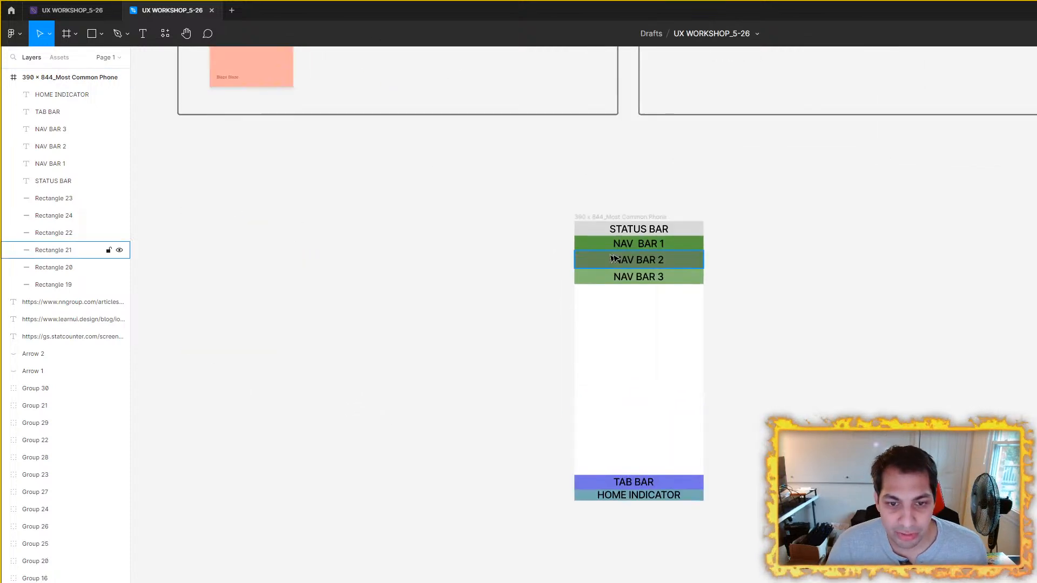
Step: Examine the three reference links for screen resolution stats, iOS design guidelines and the mobile UX study guide
{"action": "scroll", "coordinate": [431, 283], "scroll_direction": "down", "scroll_amount": 5}
{"action": "left_click_drag", "start_coordinate": [453, 291], "coordinate": [486, 374]}
{"action": "left_click_drag", "start_coordinate": [362, 282], "coordinate": [812, 445]}
{"action": "left_click_drag", "start_coordinate": [452, 308], "coordinate": [913, 487]}
{"action": "left_click_drag", "start_coordinate": [362, 302], "coordinate": [876, 359]}
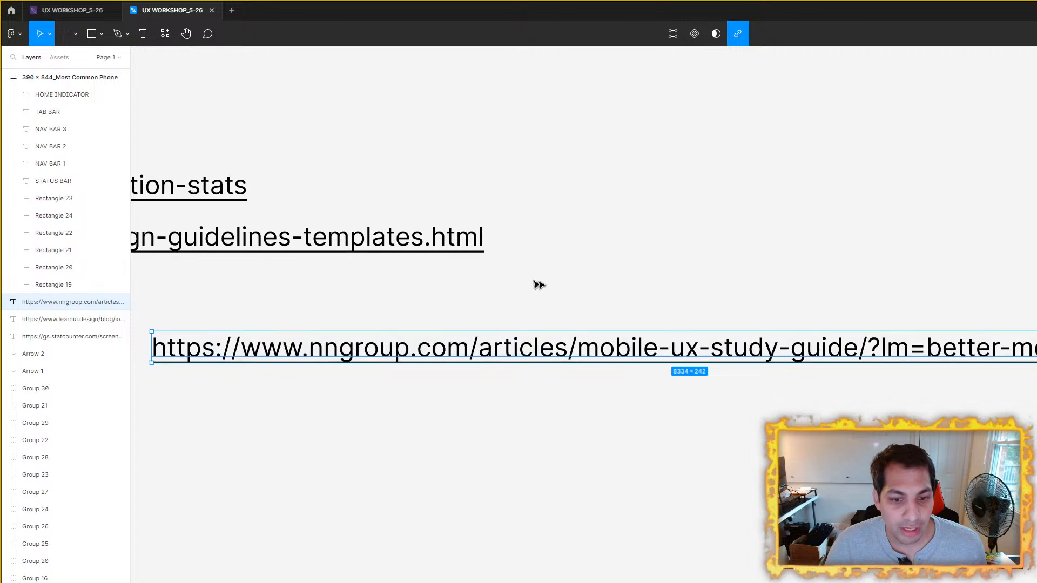
{"action": "left_click", "coordinate": [567, 285]}
{"action": "scroll", "coordinate": [591, 209], "scroll_direction": "down", "scroll_amount": 5}
{"action": "scroll", "coordinate": [454, 248], "scroll_direction": "up", "scroll_amount": 3}
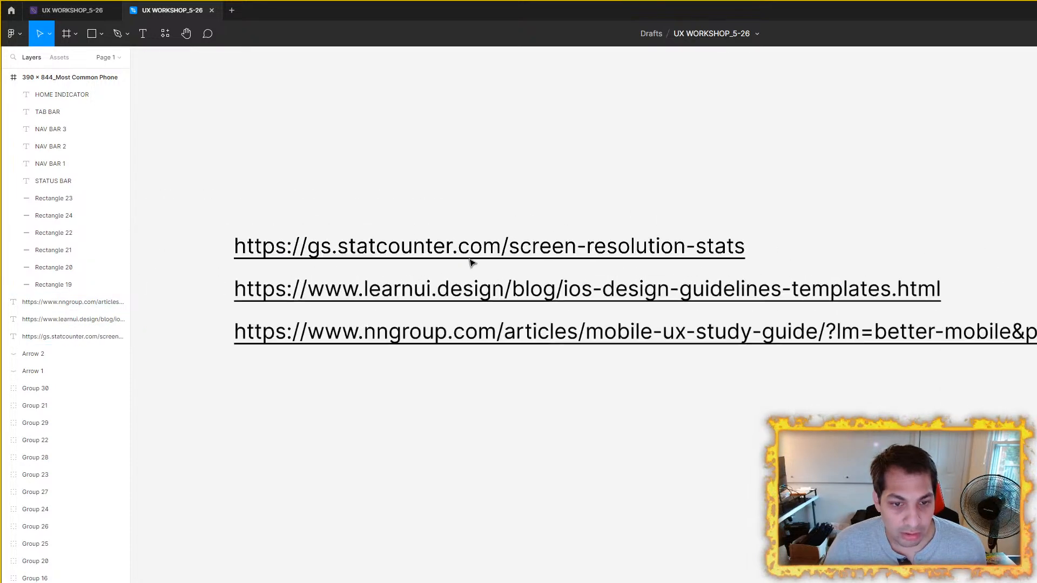
{"action": "mouse_move", "coordinate": [556, 249]}
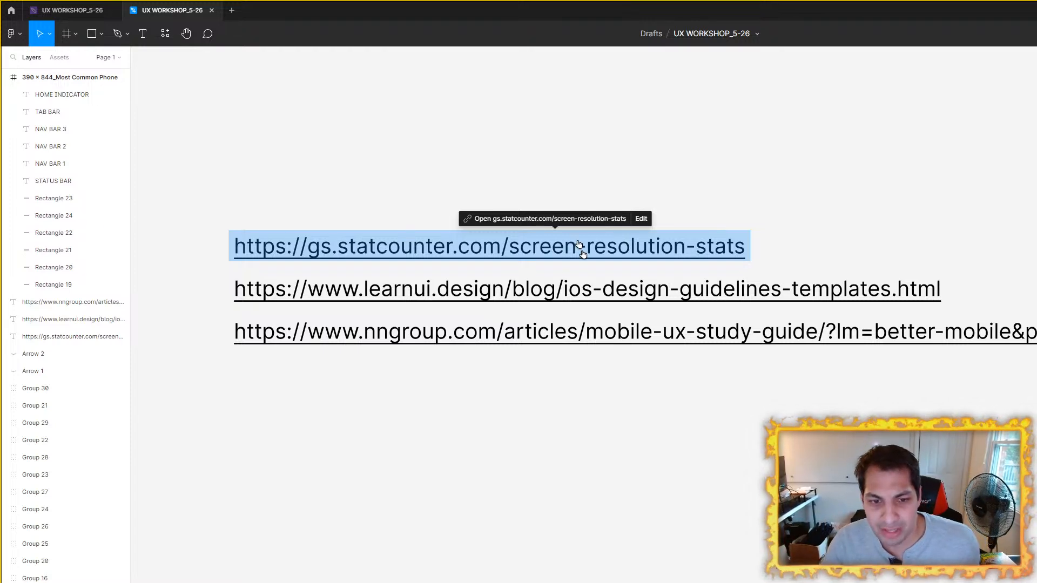
Step: Paste the 375 x 667_Smallest most Common frame back onto the canvas beside the 390 x 844 frame
{"action": "scroll", "coordinate": [579, 373], "scroll_direction": "down", "scroll_amount": 10}
{"action": "left_click_drag", "start_coordinate": [678, 382], "coordinate": [750, 426]}
{"action": "scroll", "coordinate": [750, 426], "scroll_direction": "up", "scroll_amount": 1}
{"action": "left_click_drag", "start_coordinate": [643, 355], "coordinate": [775, 457]}
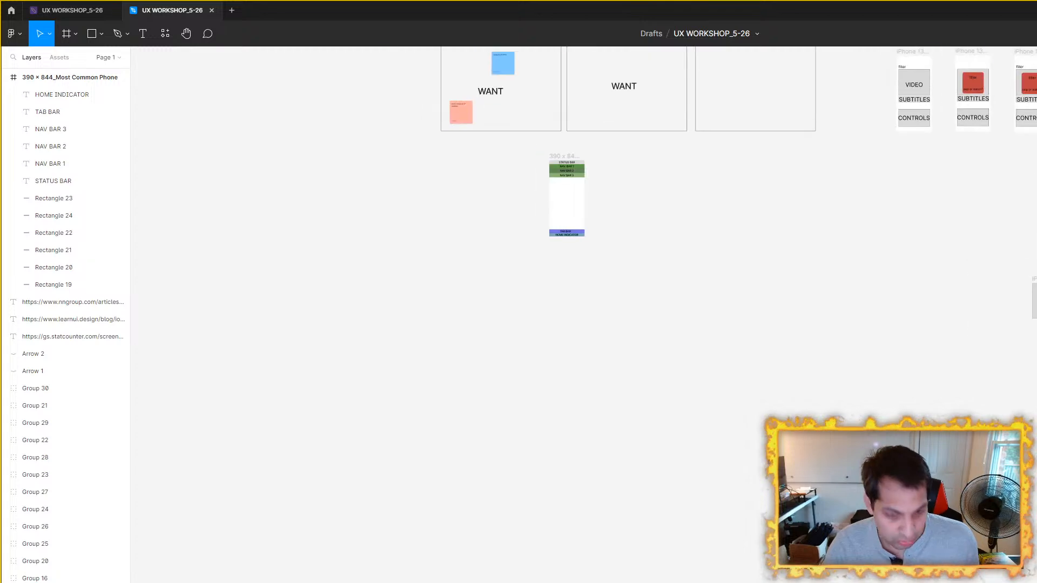
{"action": "key", "text": "ctrl+v"}
Step: Review the reference links and the sticky notes on the WORKFLOW STUFF, DESIGN and MISC. boards above the phone frames
{"action": "left_click_drag", "start_coordinate": [437, 273], "coordinate": [528, 468]}
{"action": "scroll", "coordinate": [516, 388], "scroll_direction": "up", "scroll_amount": 3}
{"action": "left_click_drag", "start_coordinate": [461, 318], "coordinate": [874, 342]}
{"action": "scroll", "coordinate": [465, 272], "scroll_direction": "down", "scroll_amount": 3}
{"action": "left_click_drag", "start_coordinate": [449, 273], "coordinate": [893, 582]}
{"action": "scroll", "coordinate": [776, 326], "scroll_direction": "down", "scroll_amount": 2}
{"action": "scroll", "coordinate": [593, 301], "scroll_direction": "up", "scroll_amount": 1}
{"action": "scroll", "coordinate": [674, 278], "scroll_direction": "up", "scroll_amount": 2}
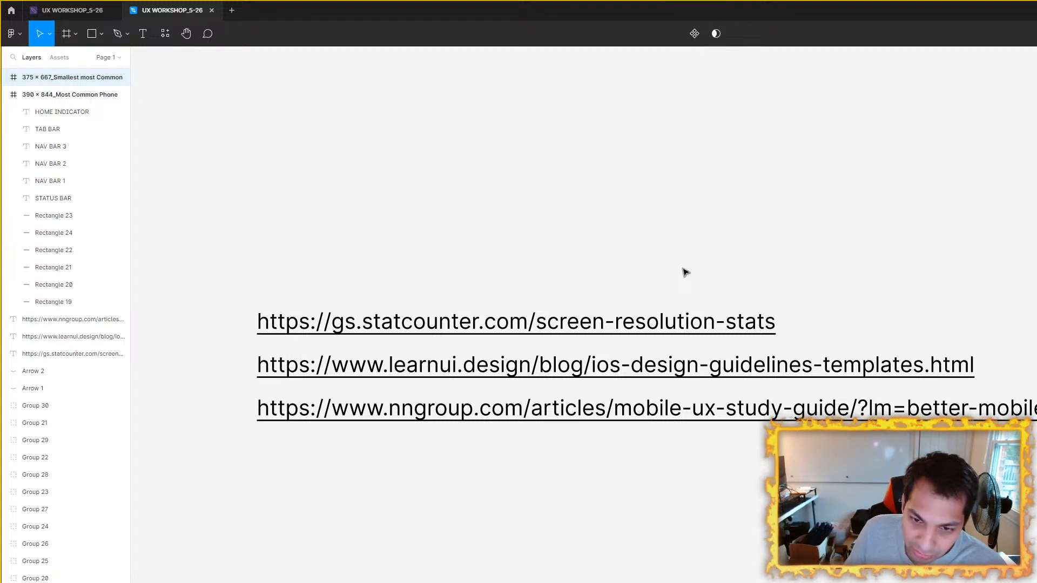
{"action": "scroll", "coordinate": [409, 378], "scroll_direction": "up", "scroll_amount": 1}
{"action": "double_click", "coordinate": [409, 393]}
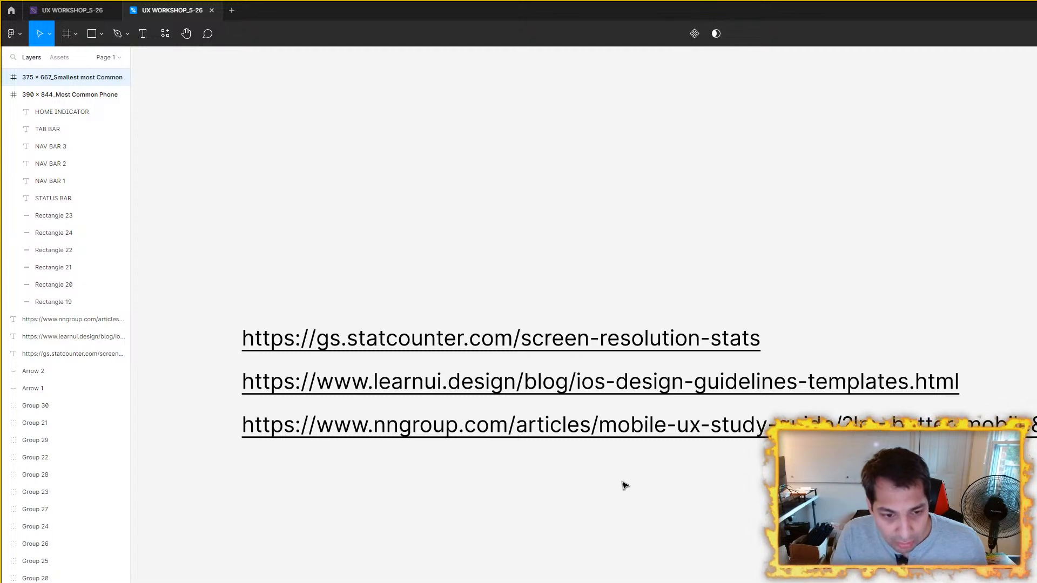
{"action": "scroll", "coordinate": [623, 484], "scroll_direction": "down", "scroll_amount": 4}
{"action": "left_click_drag", "start_coordinate": [670, 514], "coordinate": [433, 326]}
{"action": "scroll", "coordinate": [899, 399], "scroll_direction": "up", "scroll_amount": 4}
{"action": "scroll", "coordinate": [857, 404], "scroll_direction": "up", "scroll_amount": 5}
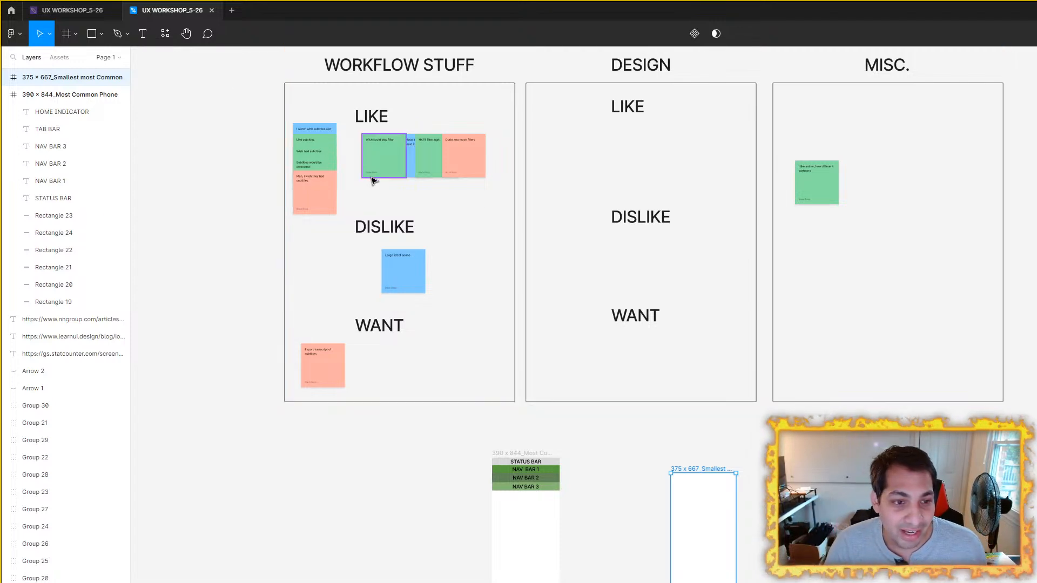
{"action": "scroll", "coordinate": [363, 204], "scroll_direction": "up", "scroll_amount": 4}
{"action": "scroll", "coordinate": [393, 98], "scroll_direction": "down", "scroll_amount": 3}
Step: Copy the status bar and three nav bar rectangles from the 390 x 844 frame to the top of the 375 x 667 frame
{"action": "left_click_drag", "start_coordinate": [750, 418], "coordinate": [608, 306]}
{"action": "scroll", "coordinate": [570, 408], "scroll_direction": "up", "scroll_amount": 3}
{"action": "left_click_drag", "start_coordinate": [586, 405], "coordinate": [723, 375]}
{"action": "left_click_drag", "start_coordinate": [880, 310], "coordinate": [889, 201]}
{"action": "left_click_drag", "start_coordinate": [678, 436], "coordinate": [496, 242]}
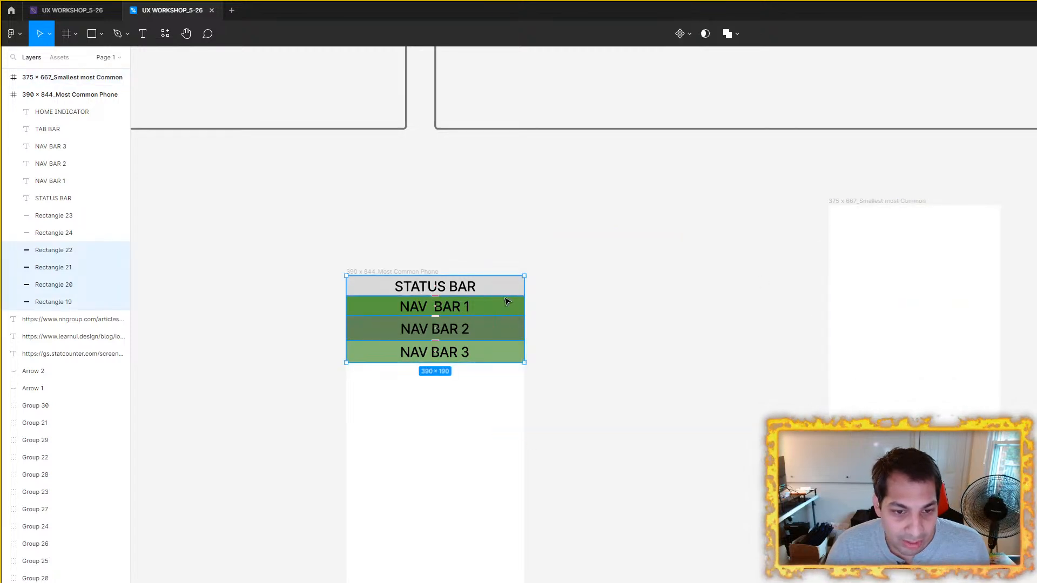
{"action": "left_click_drag", "start_coordinate": [504, 299], "coordinate": [974, 224]}
Step: Copy the blue-violet and teal bottom bars with the HOME INDICATOR label to the bottom of the 375 x 667 frame
{"action": "left_click_drag", "start_coordinate": [571, 578], "coordinate": [914, 481]}
{"action": "key", "text": "ctrl+d"}
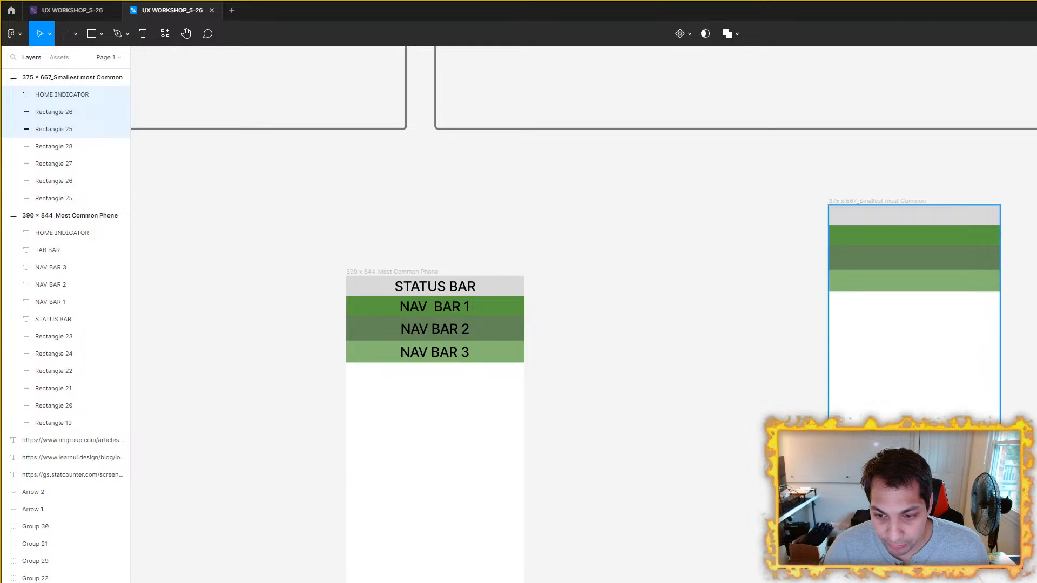
{"action": "left_click_drag", "start_coordinate": [984, 488], "coordinate": [986, 496]}
{"action": "scroll", "coordinate": [985, 488], "scroll_direction": "up", "scroll_amount": 5}
{"action": "scroll", "coordinate": [874, 438], "scroll_direction": "down", "scroll_amount": 5}
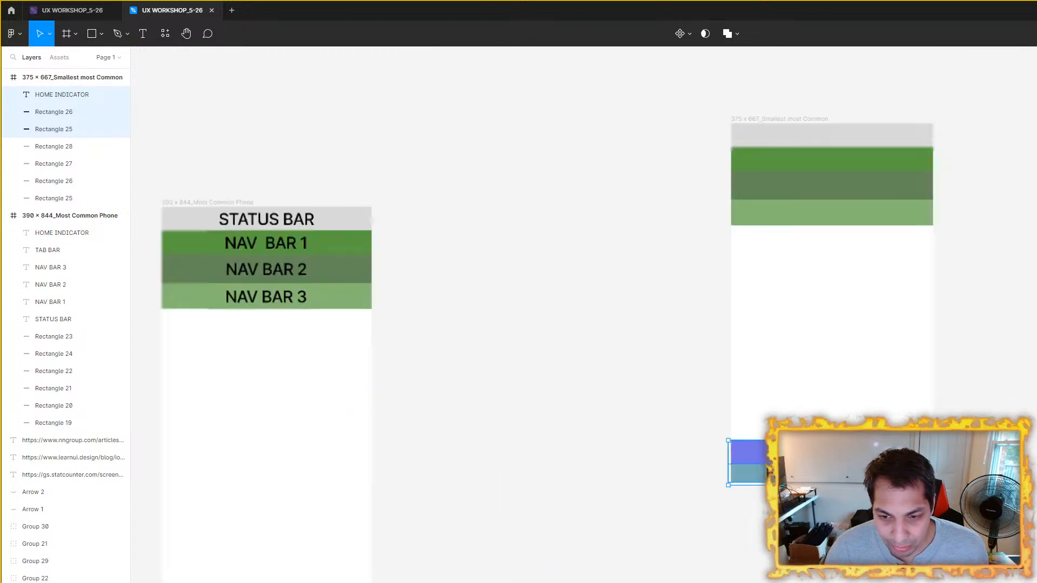
{"action": "scroll", "coordinate": [945, 434], "scroll_direction": "up", "scroll_amount": 5}
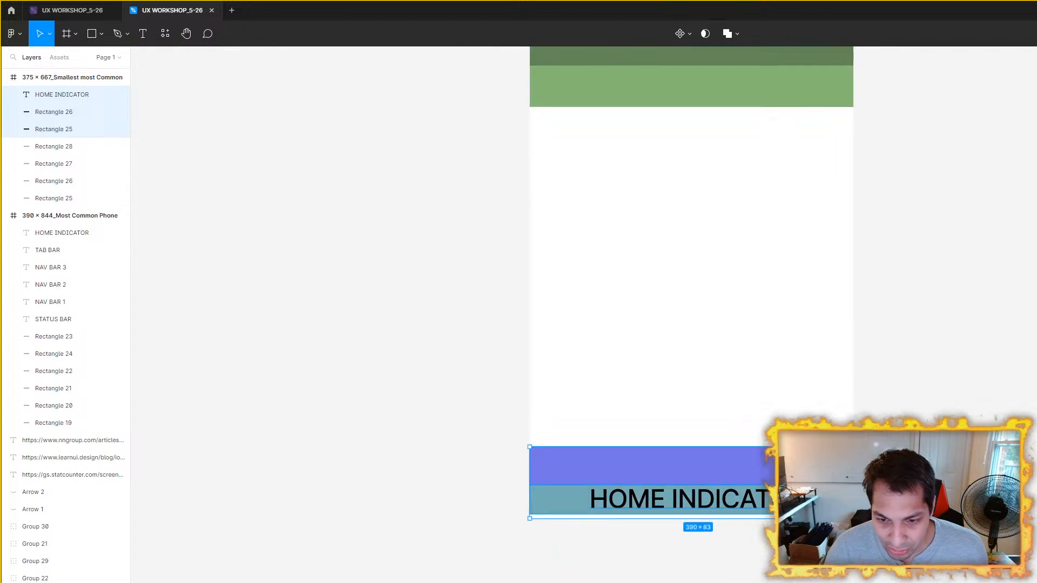
Step: Move the 375 x 667 frame closer to the 390 x 844 frame and align their top edges
{"action": "scroll", "coordinate": [929, 435], "scroll_direction": "down", "scroll_amount": 5}
{"action": "left_click", "coordinate": [949, 327]}
{"action": "left_click_drag", "start_coordinate": [831, 246], "coordinate": [640, 297]}
{"action": "scroll", "coordinate": [665, 367], "scroll_direction": "up", "scroll_amount": 3}
{"action": "scroll", "coordinate": [675, 368], "scroll_direction": "down", "scroll_amount": 5}
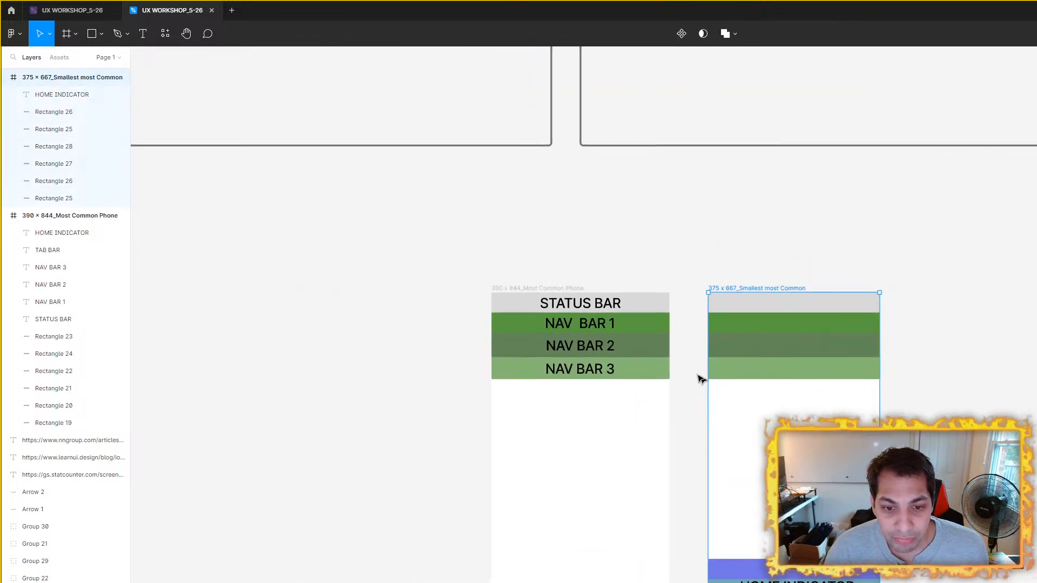
{"action": "left_click", "coordinate": [880, 343]}
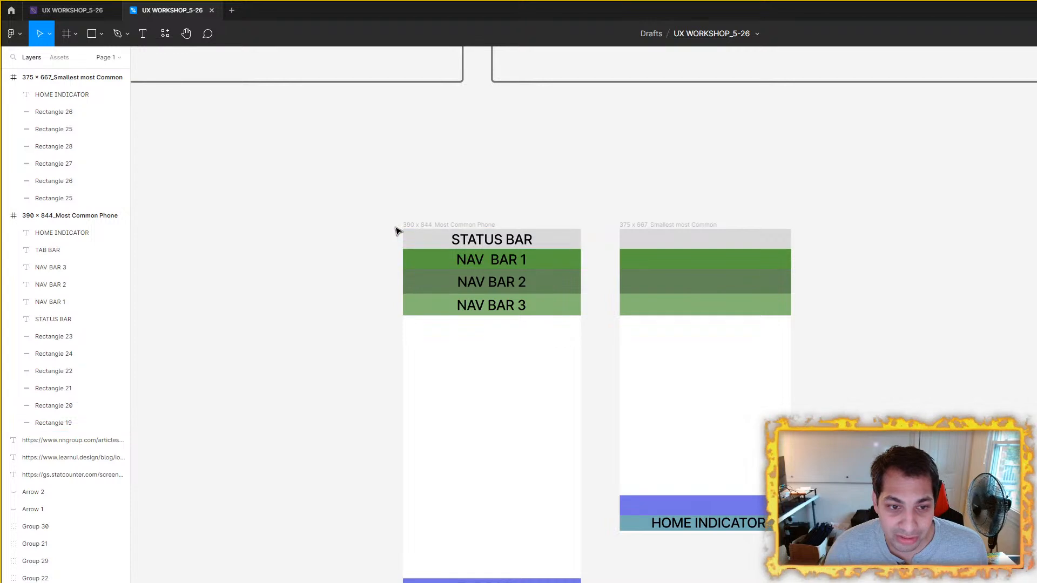
Step: Move the blue-violet and teal bars flush with the bottom edge of the 375 x 667 frame
{"action": "left_click", "coordinate": [440, 223]}
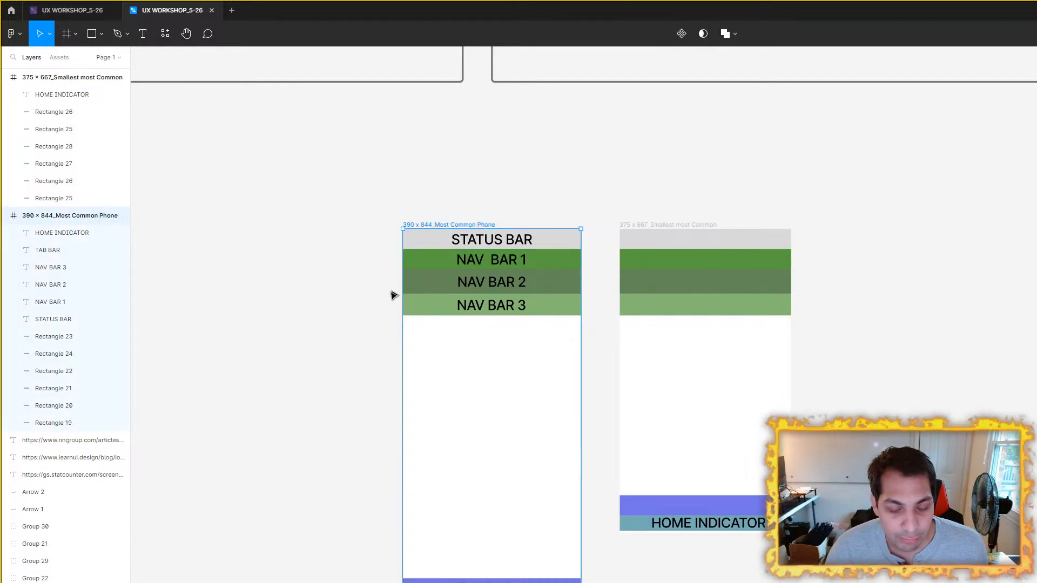
{"action": "scroll", "coordinate": [377, 306], "scroll_direction": "up", "scroll_amount": 2}
{"action": "scroll", "coordinate": [377, 306], "scroll_direction": "right", "scroll_amount": 2}
{"action": "scroll", "coordinate": [574, 195], "scroll_direction": "down", "scroll_amount": 1}
{"action": "left_click", "coordinate": [611, 180]}
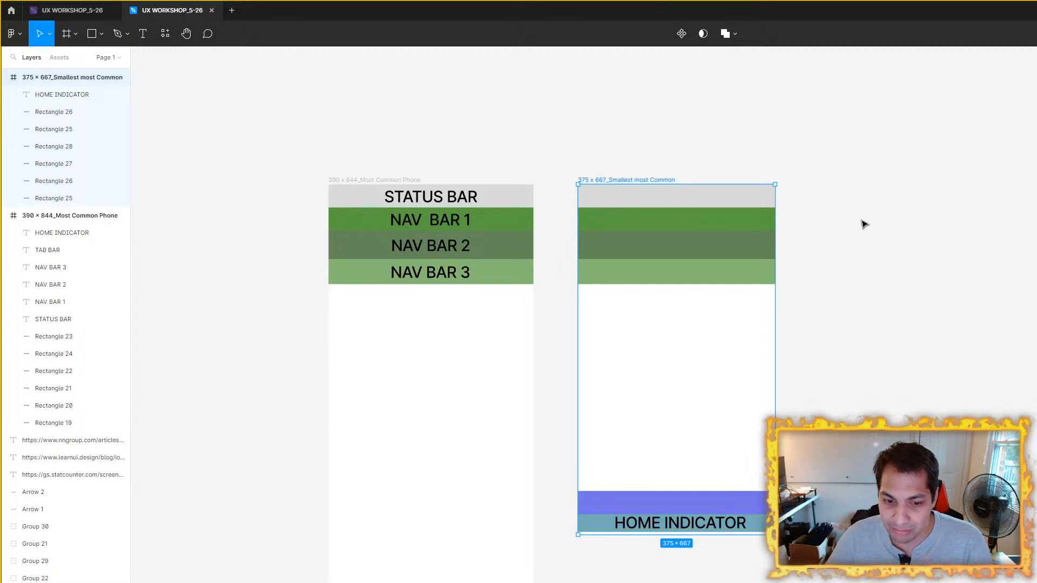
{"action": "scroll", "coordinate": [738, 533], "scroll_direction": "up", "scroll_amount": 5}
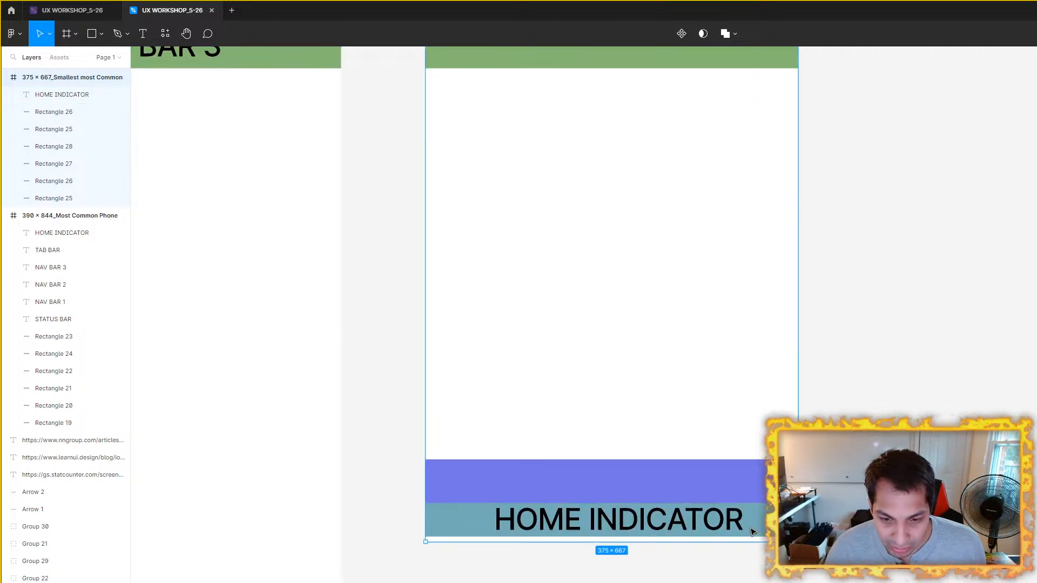
{"action": "left_click", "coordinate": [738, 533]}
{"action": "left_click", "coordinate": [767, 450], "text": "shift"}
{"action": "left_click_drag", "start_coordinate": [767, 451], "coordinate": [766, 458]}
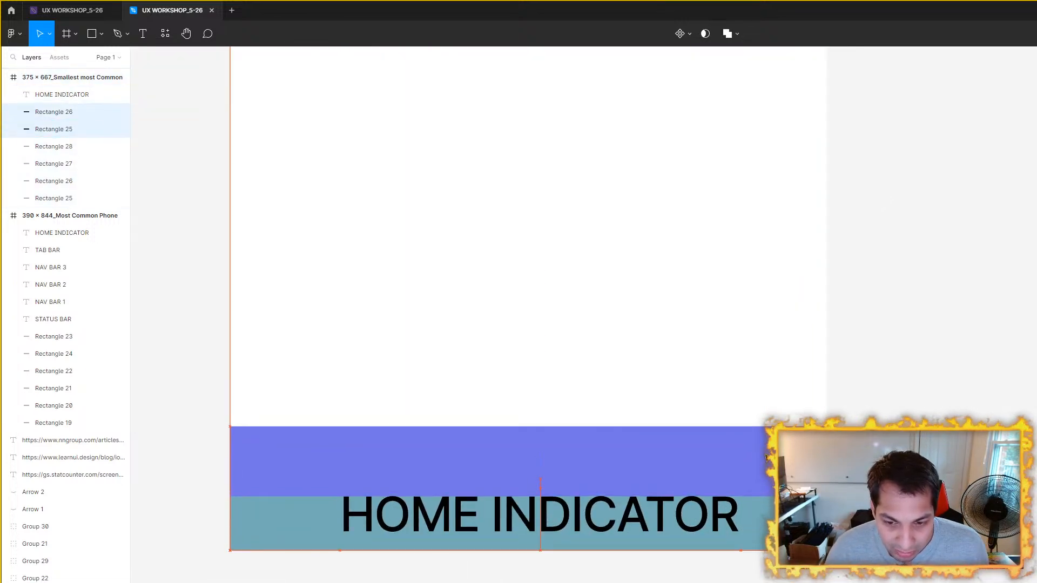
{"action": "scroll", "coordinate": [767, 459], "scroll_direction": "down", "scroll_amount": 5}
{"action": "left_click_drag", "start_coordinate": [880, 412], "coordinate": [912, 450]}
{"action": "left_click", "coordinate": [911, 451]}
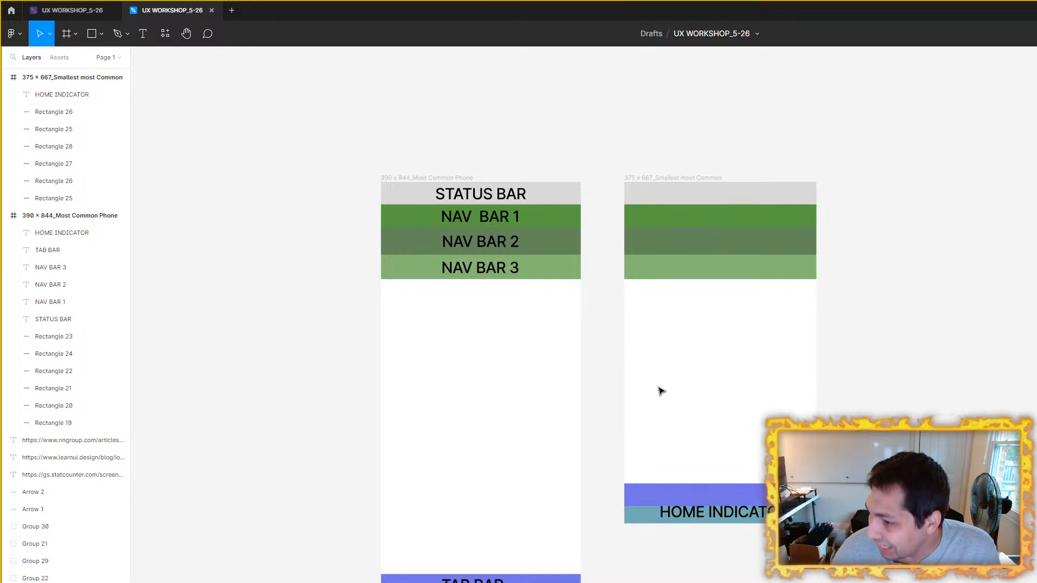
Step: Place the 375 x 667 frame to the left of the 390 x 844 frame and shift the latter right to widen the gap
{"action": "left_click", "coordinate": [665, 177]}
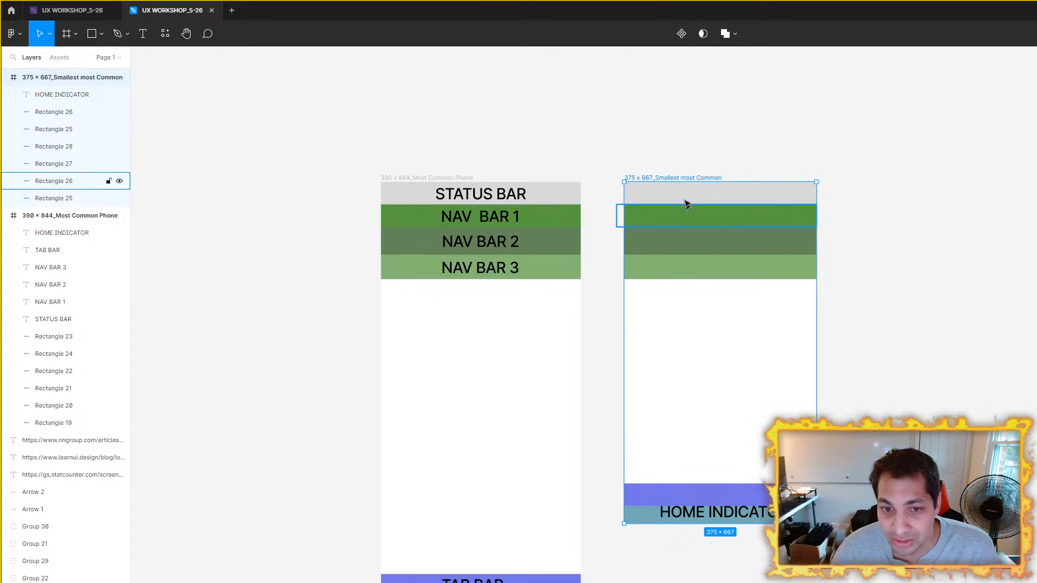
{"action": "left_click", "coordinate": [464, 178]}
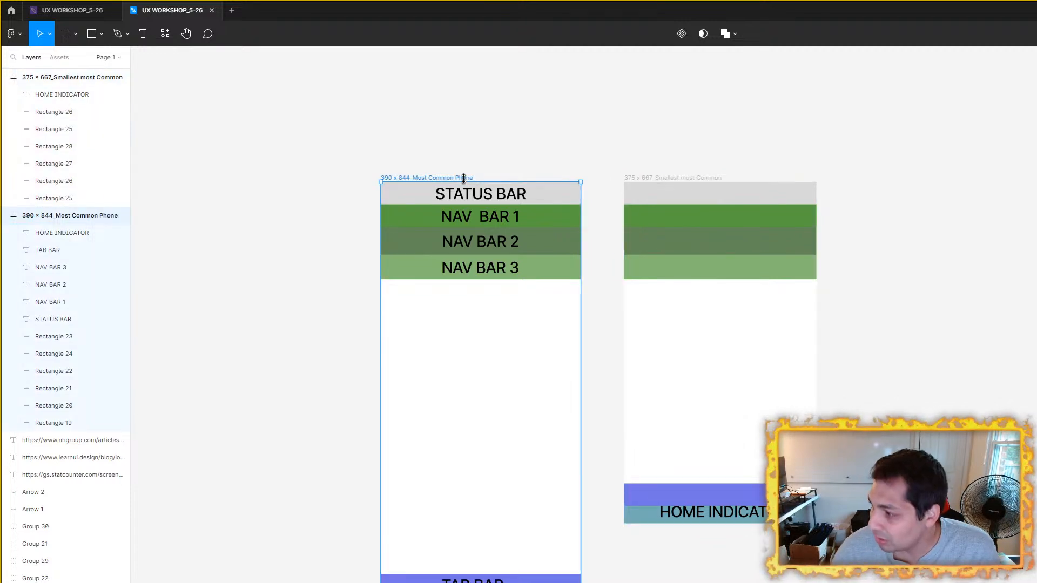
{"action": "left_click", "coordinate": [682, 178]}
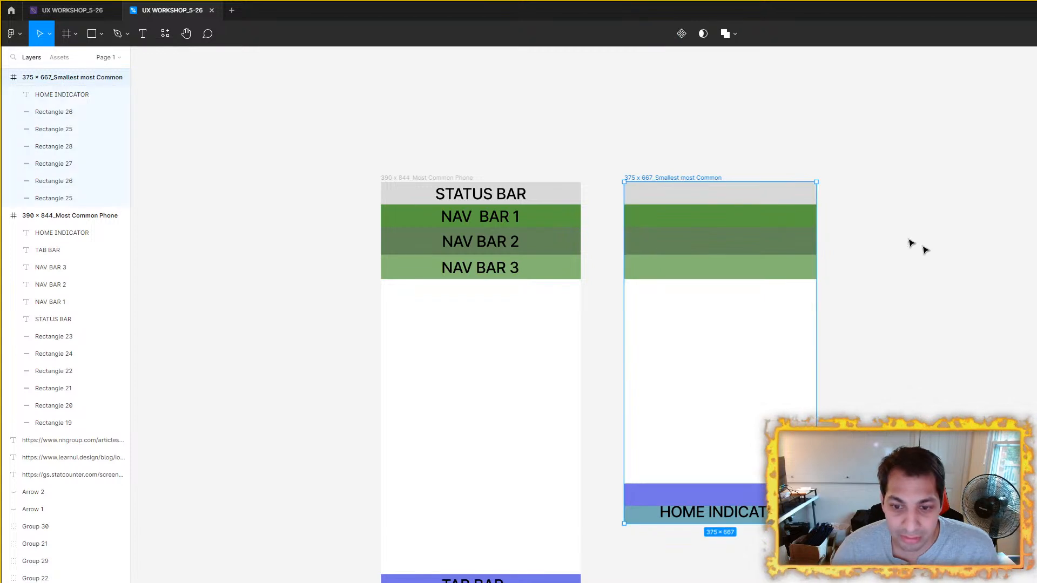
{"action": "scroll", "coordinate": [789, 384], "scroll_direction": "up", "scroll_amount": 2}
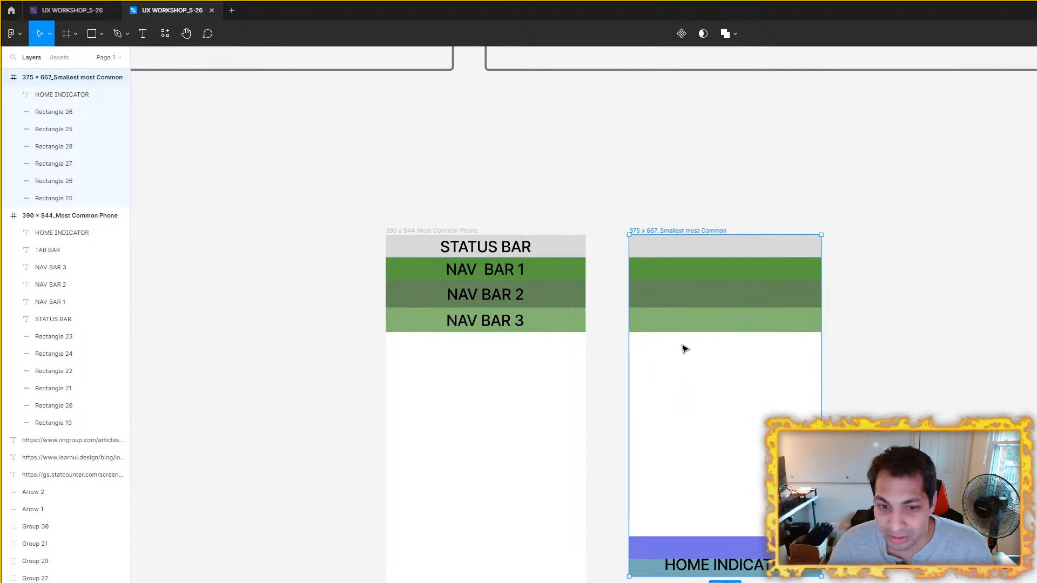
{"action": "left_click_drag", "start_coordinate": [697, 230], "coordinate": [180, 148]}
{"action": "scroll", "coordinate": [665, 298], "scroll_direction": "left", "scroll_amount": 5}
{"action": "scroll", "coordinate": [665, 298], "scroll_direction": "up", "scroll_amount": 1}
{"action": "left_click_drag", "start_coordinate": [663, 266], "coordinate": [851, 255]}
{"action": "scroll", "coordinate": [826, 322], "scroll_direction": "right", "scroll_amount": 5}
{"action": "scroll", "coordinate": [826, 322], "scroll_direction": "down", "scroll_amount": 2}
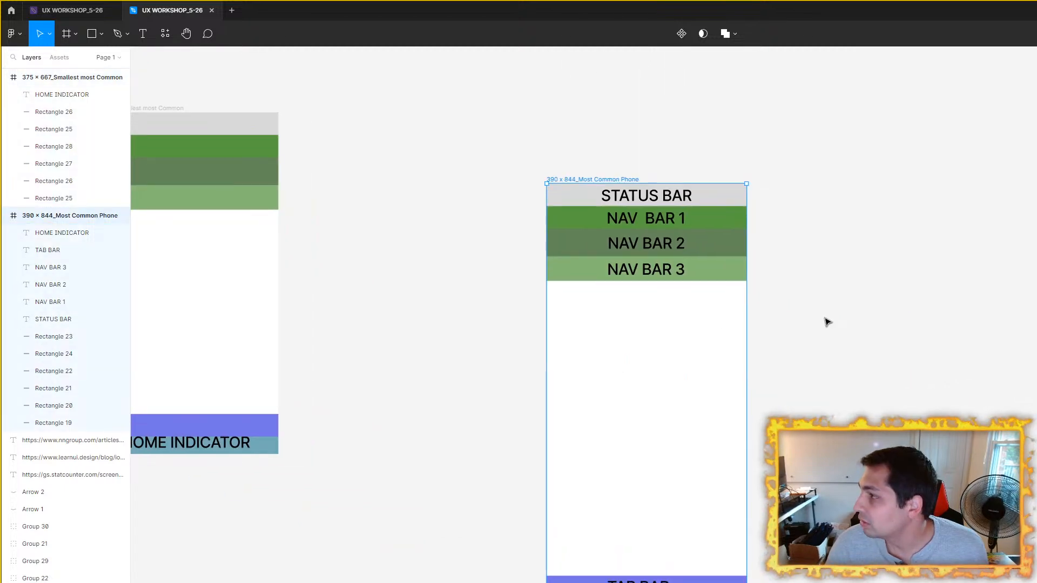
Step: Bring the iPhone 13 / 13 Pro - 2 wireframe over and place it to the right of the 390 x 844 frame
{"action": "scroll", "coordinate": [827, 322], "scroll_direction": "down", "scroll_amount": 5}
{"action": "scroll", "coordinate": [727, 388], "scroll_direction": "down", "scroll_amount": 5}
{"action": "scroll", "coordinate": [755, 360], "scroll_direction": "right", "scroll_amount": 6}
{"action": "scroll", "coordinate": [755, 359], "scroll_direction": "down", "scroll_amount": 2}
{"action": "scroll", "coordinate": [897, 327], "scroll_direction": "up", "scroll_amount": 1}
{"action": "scroll", "coordinate": [942, 398], "scroll_direction": "right", "scroll_amount": 4}
{"action": "scroll", "coordinate": [942, 398], "scroll_direction": "down", "scroll_amount": 5}
{"action": "left_click", "coordinate": [861, 214]}
{"action": "left_click_drag", "start_coordinate": [535, 225], "coordinate": [365, 215]}
{"action": "left_click_drag", "start_coordinate": [372, 218], "coordinate": [999, 329]}
{"action": "scroll", "coordinate": [972, 329], "scroll_direction": "up", "scroll_amount": 3}
{"action": "left_click_drag", "start_coordinate": [817, 317], "coordinate": [681, 324]}
{"action": "scroll", "coordinate": [833, 348], "scroll_direction": "up", "scroll_amount": 1}
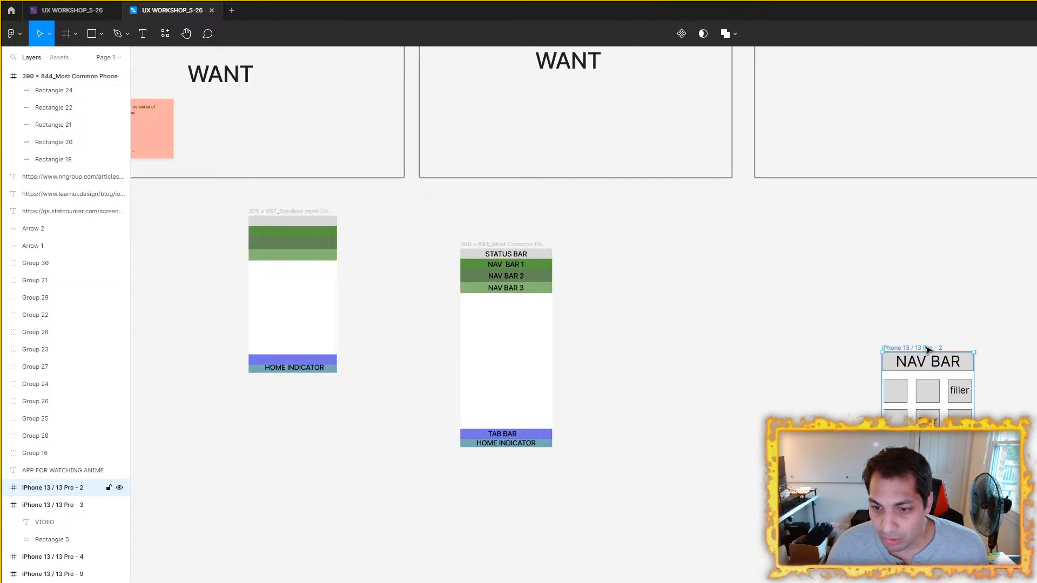
{"action": "left_click_drag", "start_coordinate": [928, 350], "coordinate": [736, 227]}
Step: Group the STATUS BAR label with its gray rectangle in the 390 x 844 frame
{"action": "scroll", "coordinate": [527, 270], "scroll_direction": "up", "scroll_amount": 5}
{"action": "scroll", "coordinate": [811, 340], "scroll_direction": "left", "scroll_amount": 3}
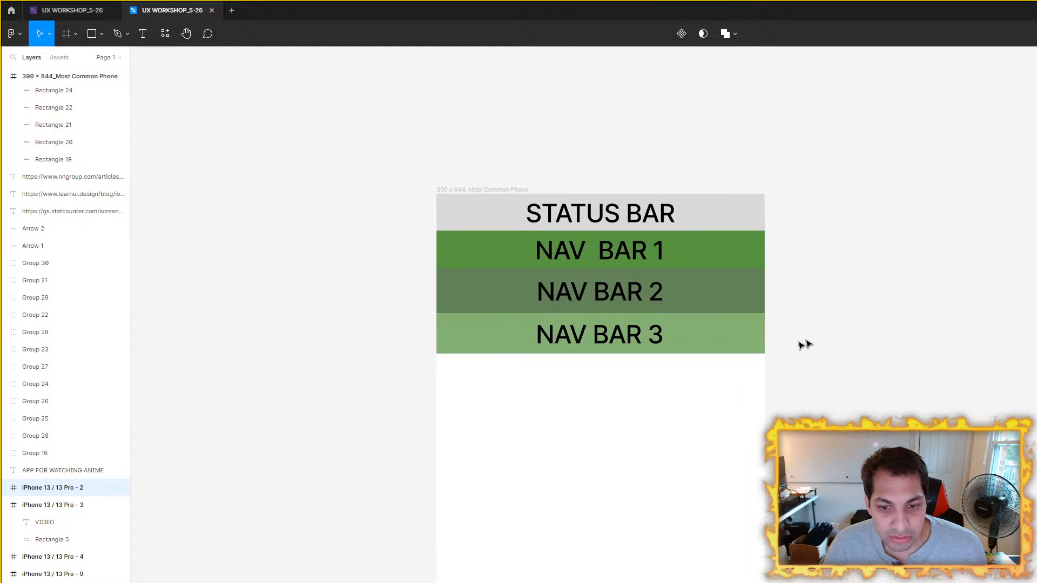
{"action": "scroll", "coordinate": [813, 345], "scroll_direction": "down", "scroll_amount": 4}
{"action": "scroll", "coordinate": [715, 348], "scroll_direction": "right", "scroll_amount": 4}
{"action": "scroll", "coordinate": [679, 342], "scroll_direction": "up", "scroll_amount": 1}
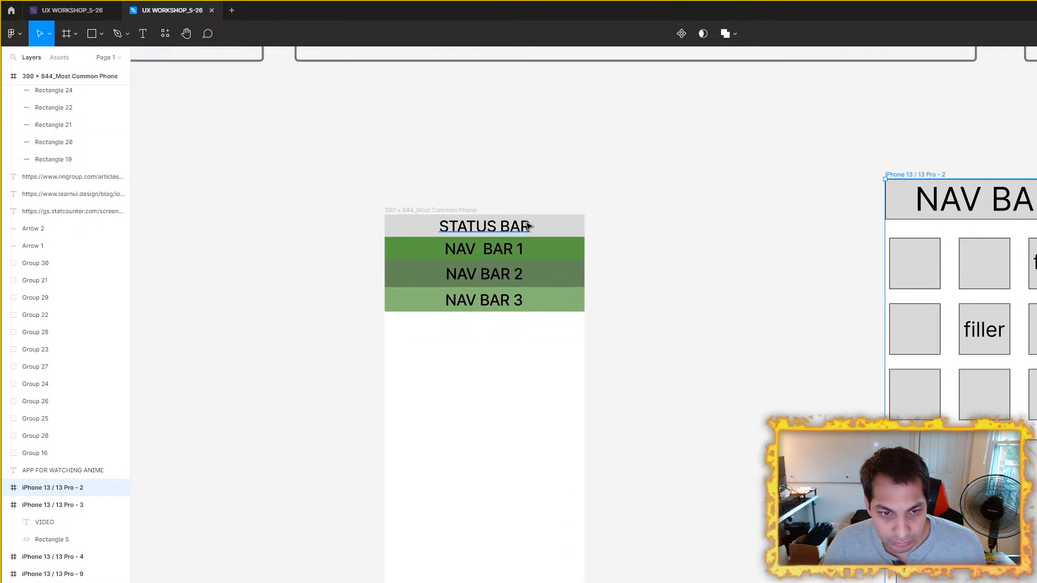
{"action": "scroll", "coordinate": [527, 226], "scroll_direction": "up", "scroll_amount": 3}
{"action": "left_click", "coordinate": [523, 231]}
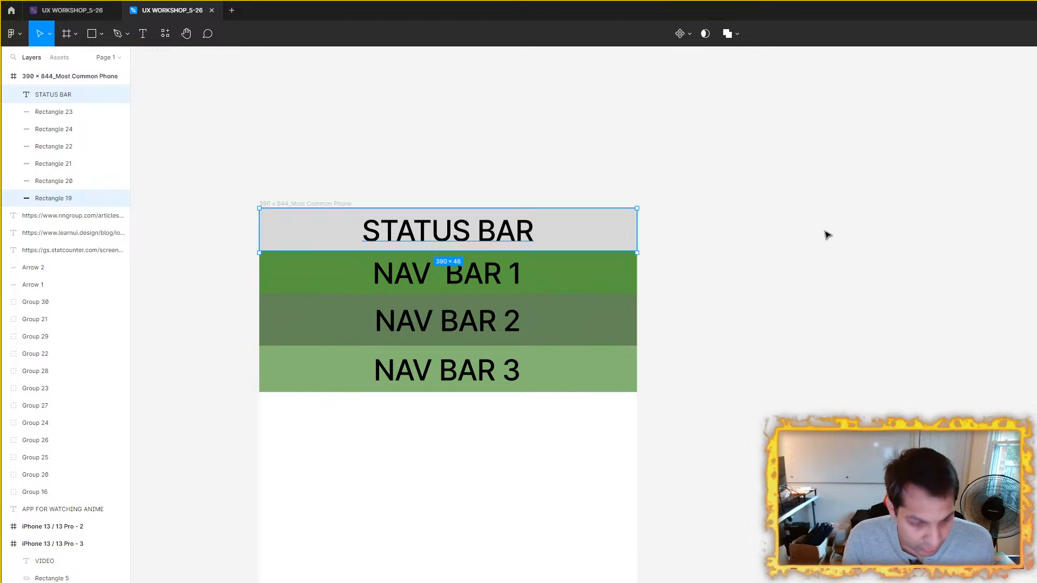
{"action": "key", "text": "ctrl+g"}
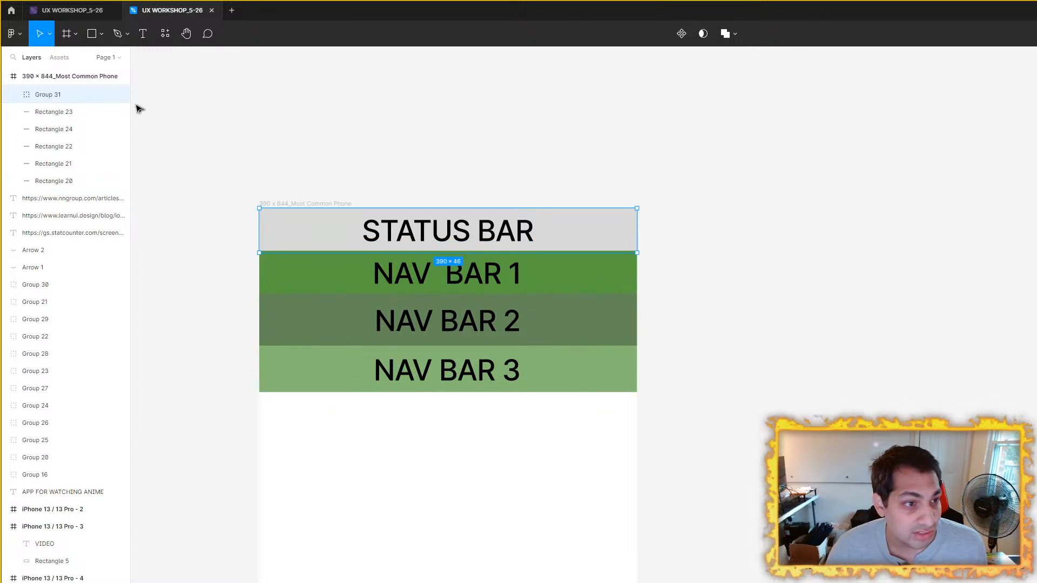
Step: Lock the status bar group in the 390 x 844 frame
{"action": "left_click", "coordinate": [119, 94]}
{"action": "left_click", "coordinate": [119, 95]}
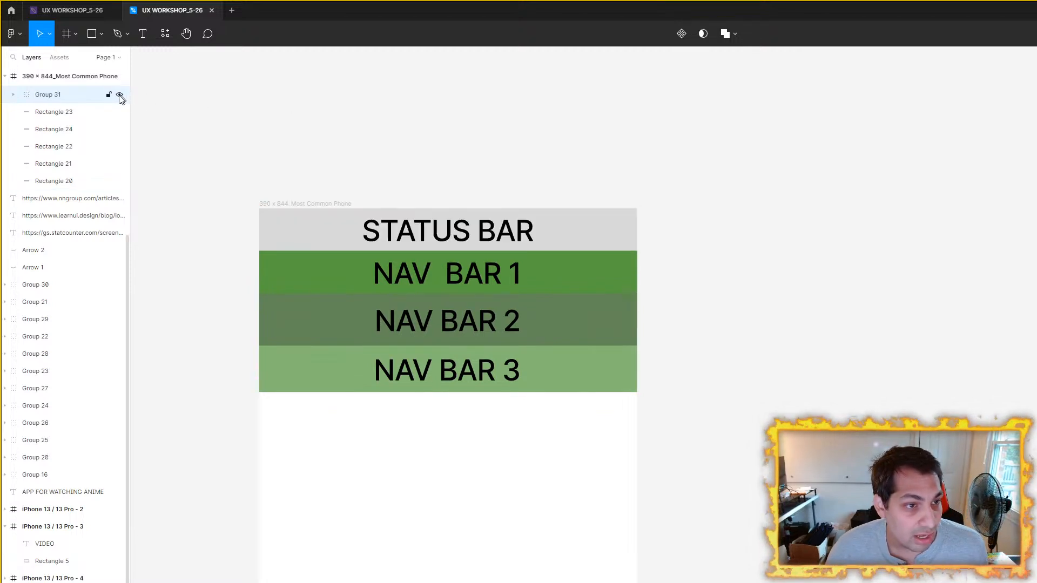
{"action": "left_click", "coordinate": [108, 95]}
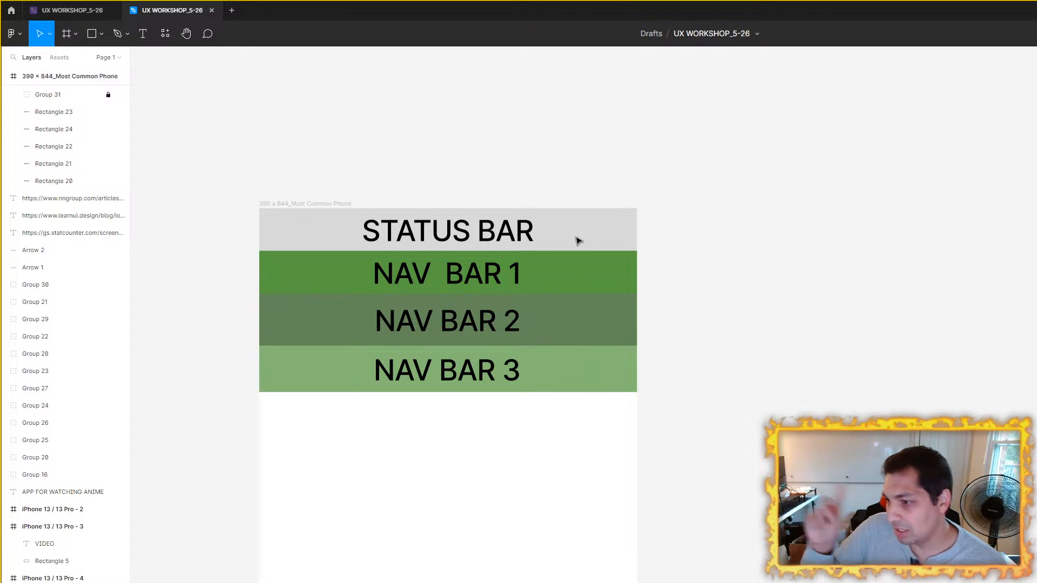
Step: Group the teal home indicator rectangle at the bottom of the 390 x 844 frame and lock that group
{"action": "scroll", "coordinate": [540, 162], "scroll_direction": "down", "scroll_amount": 10}
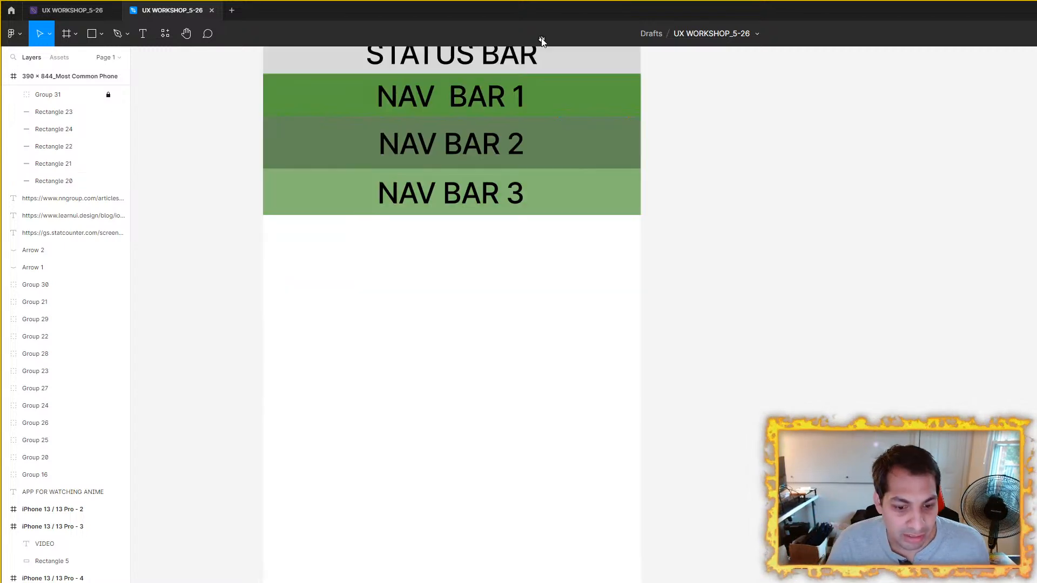
{"action": "left_click", "coordinate": [470, 457]}
{"action": "left_click", "coordinate": [628, 457], "text": "shift"}
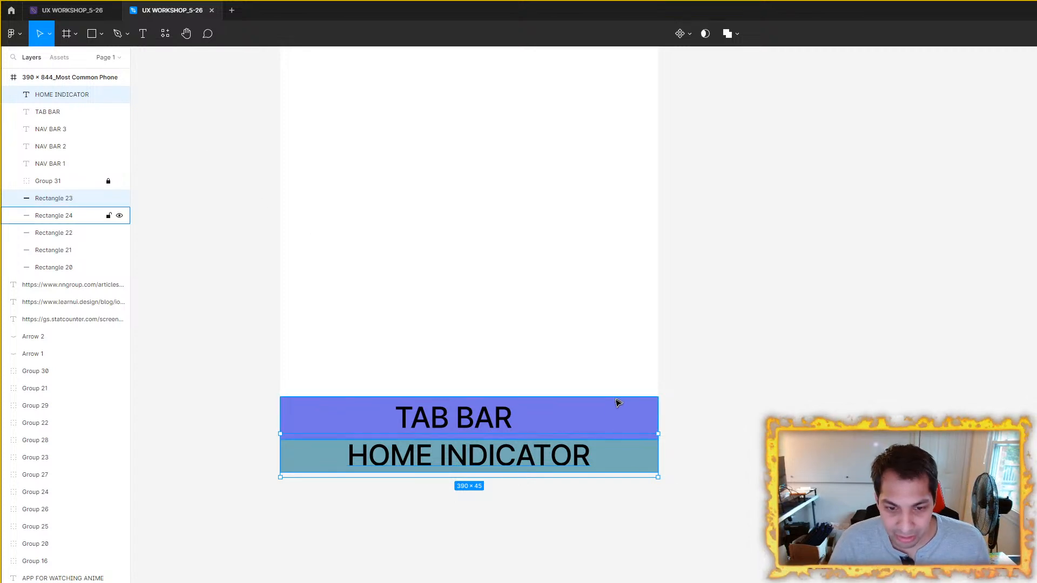
{"action": "left_click", "coordinate": [635, 460]}
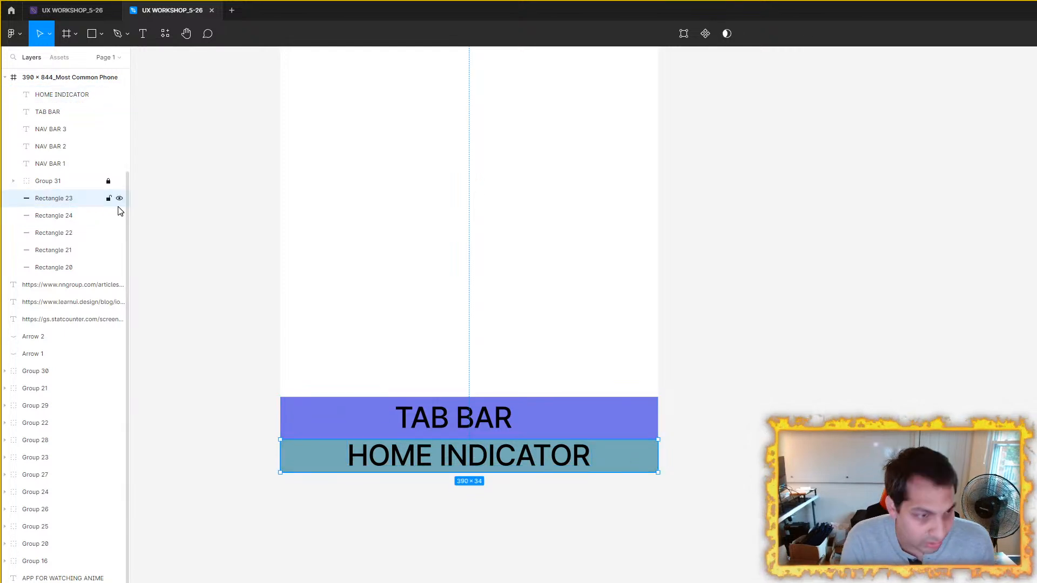
{"action": "key", "text": "ctrl+g"}
{"action": "left_click", "coordinate": [109, 198]}
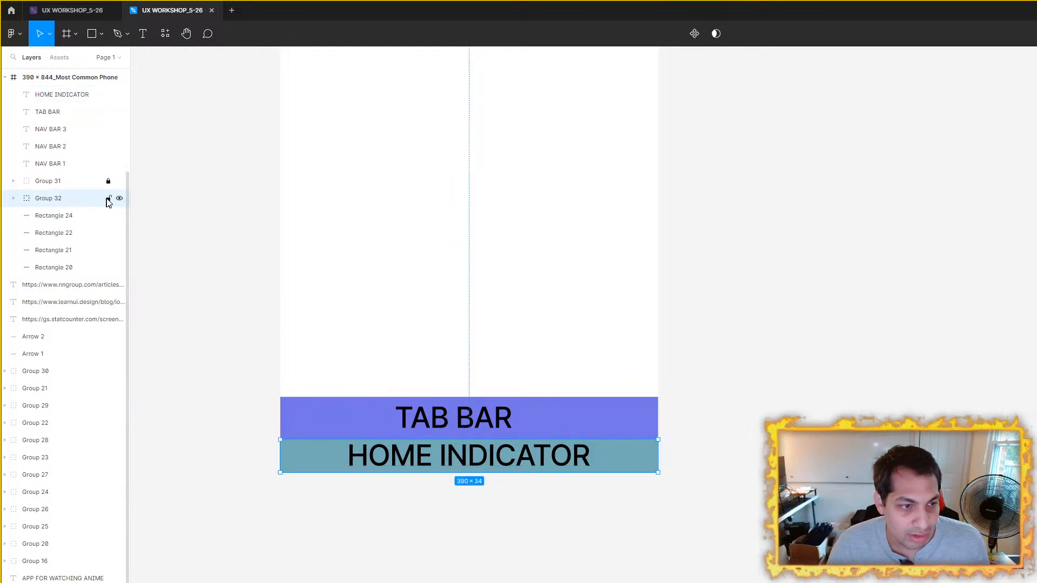
{"action": "left_click", "coordinate": [718, 261]}
Step: Review the bars in the 390 x 844 frame alongside the neighbouring sticky-note sections and phone frames
{"action": "scroll", "coordinate": [663, 274], "scroll_direction": "down", "scroll_amount": 5}
{"action": "scroll", "coordinate": [473, 224], "scroll_direction": "up", "scroll_amount": 2}
{"action": "left_click_drag", "start_coordinate": [472, 224], "coordinate": [445, 286]}
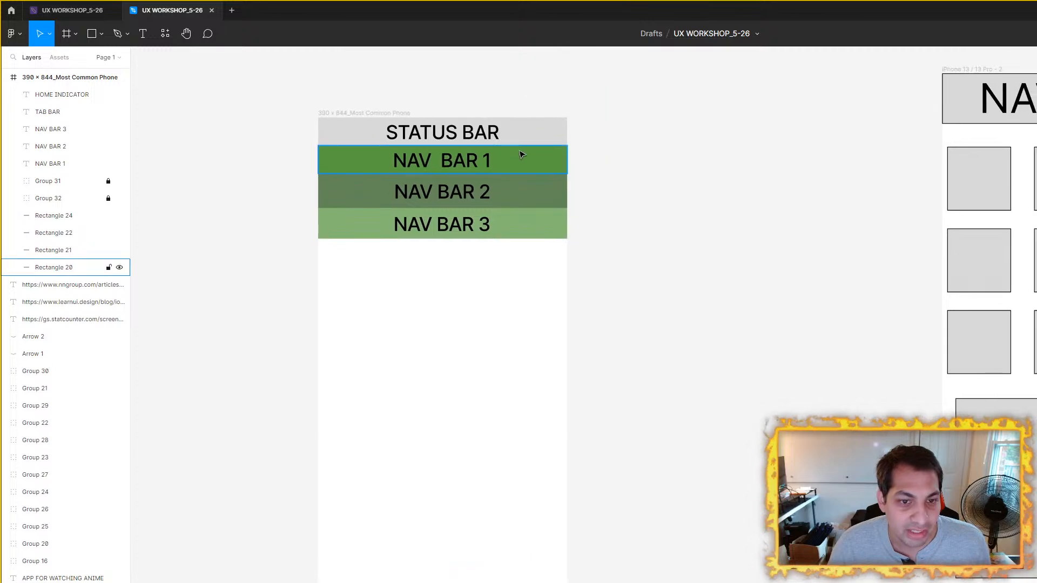
{"action": "scroll", "coordinate": [628, 306], "scroll_direction": "down", "scroll_amount": 3}
{"action": "left_click_drag", "start_coordinate": [694, 274], "coordinate": [683, 516]}
{"action": "scroll", "coordinate": [629, 310], "scroll_direction": "down", "scroll_amount": 4}
{"action": "left_click_drag", "start_coordinate": [509, 258], "coordinate": [690, 340]}
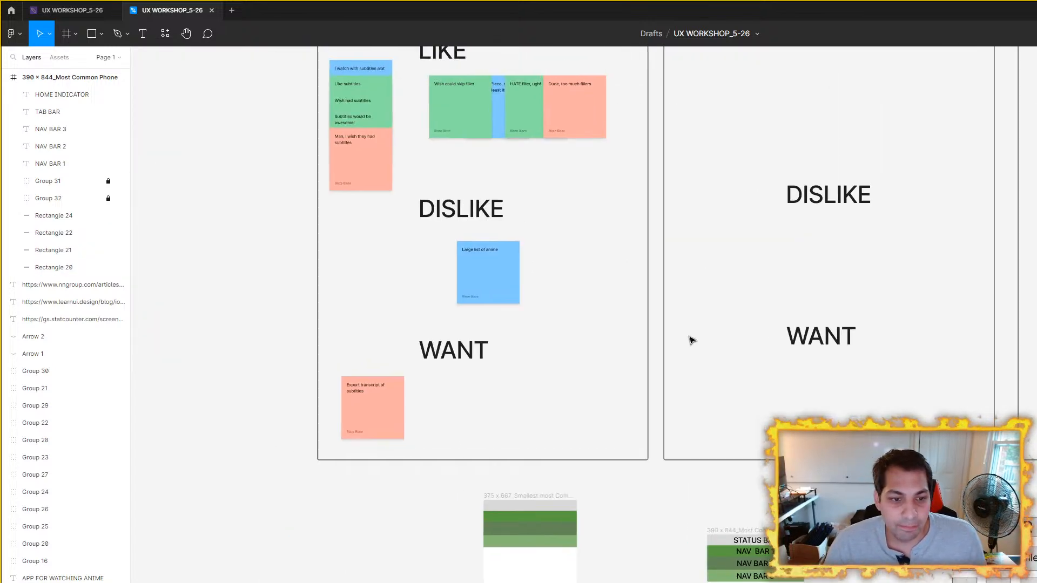
{"action": "left_click_drag", "start_coordinate": [653, 294], "coordinate": [401, 60]}
{"action": "scroll", "coordinate": [565, 296], "scroll_direction": "up", "scroll_amount": 4}
{"action": "left_click_drag", "start_coordinate": [567, 299], "coordinate": [637, 210]}
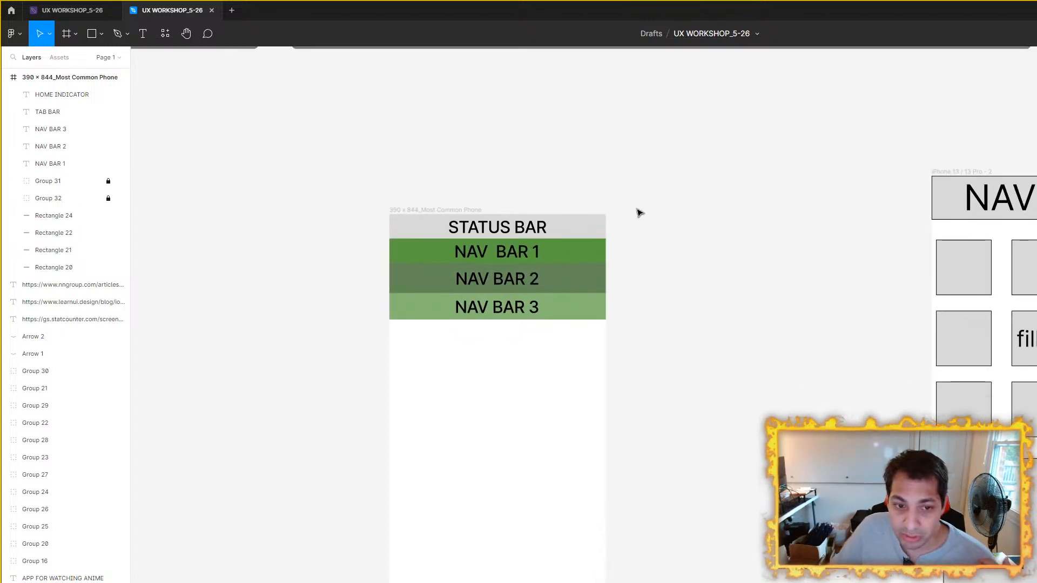
{"action": "left_click_drag", "start_coordinate": [735, 232], "coordinate": [593, 234]}
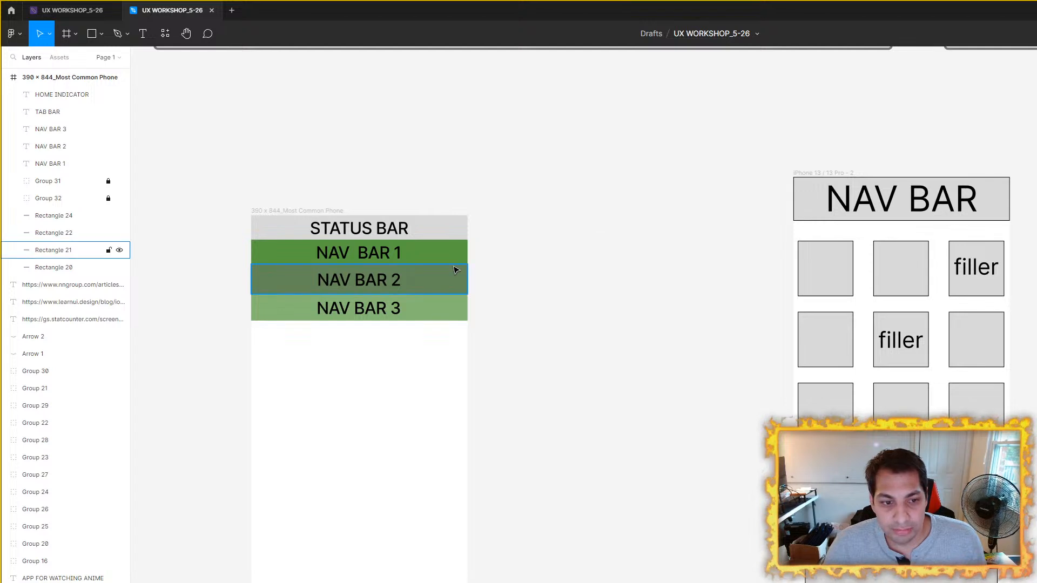
Step: Group the three green nav bar rectangles without their labels and try to move them out of the 390 x 844 frame
{"action": "scroll", "coordinate": [450, 266], "scroll_direction": "up", "scroll_amount": 2}
{"action": "left_click", "coordinate": [438, 255]}
{"action": "left_click", "coordinate": [410, 285], "text": "shift"}
{"action": "left_click", "coordinate": [419, 324], "text": "shift"}
{"action": "left_click_drag", "start_coordinate": [440, 248], "coordinate": [741, 255]}
{"action": "key", "text": "ctrl+z"}
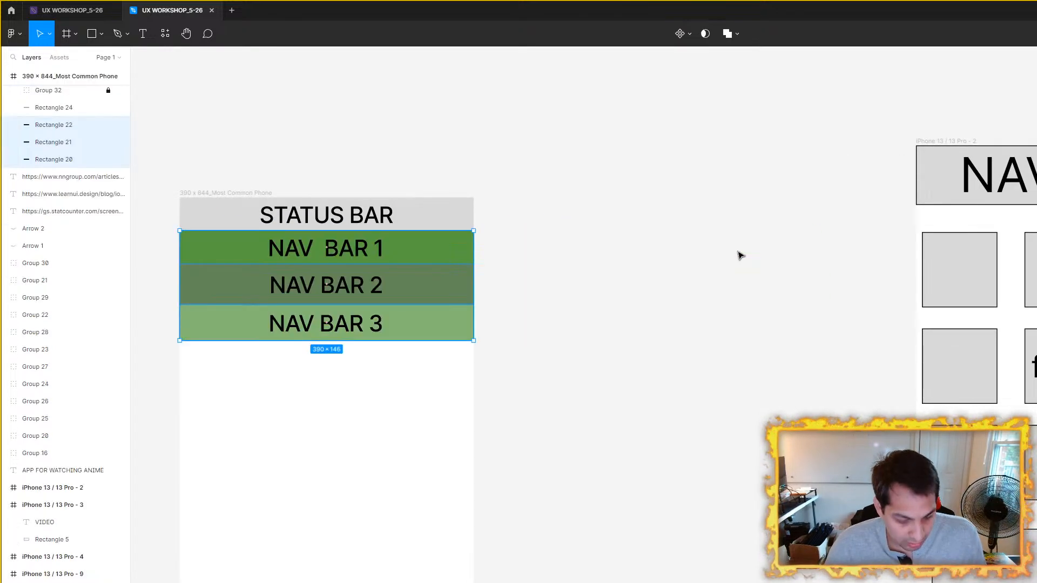
{"action": "key", "text": "ctrl+g"}
{"action": "left_click_drag", "start_coordinate": [428, 248], "coordinate": [720, 257]}
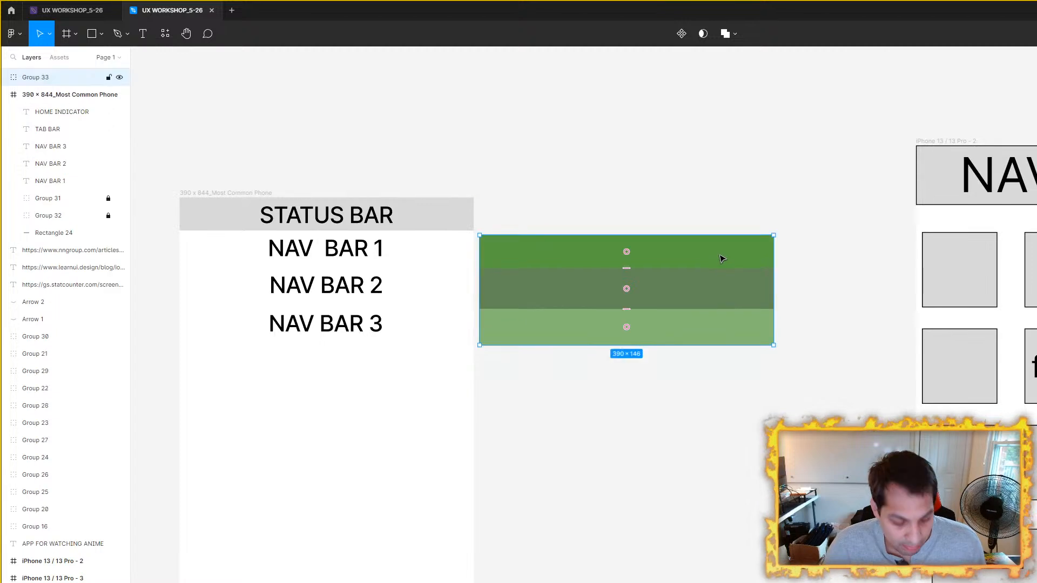
{"action": "key", "text": "ctrl+z"}
Step: Group the three nav bars together with their labels and move the group outside the 390 x 844 frame, to its right
{"action": "left_click_drag", "start_coordinate": [655, 412], "coordinate": [169, 236]}
{"action": "key", "text": "ctrl+g"}
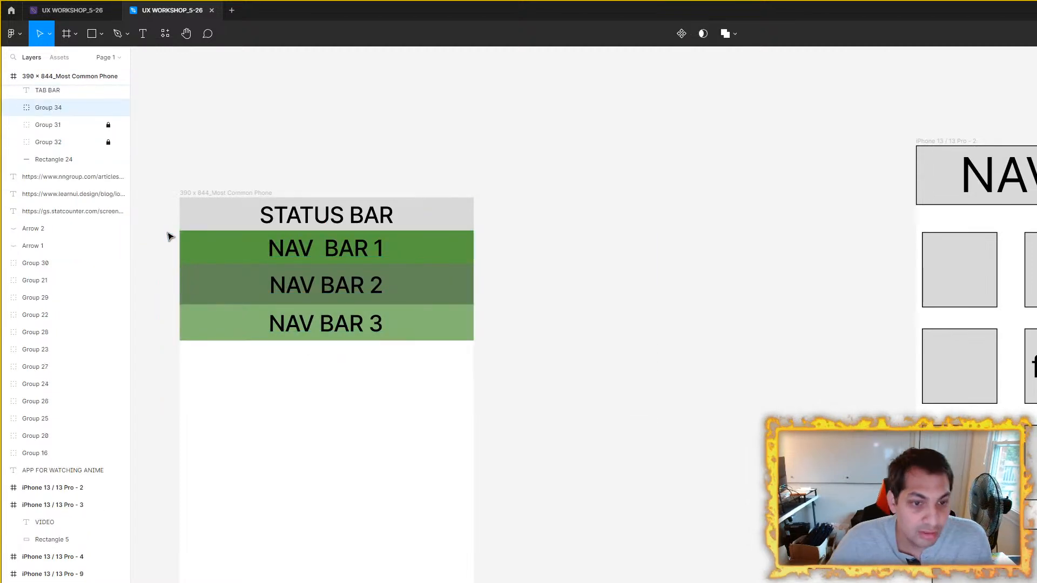
{"action": "left_click_drag", "start_coordinate": [417, 259], "coordinate": [741, 252]}
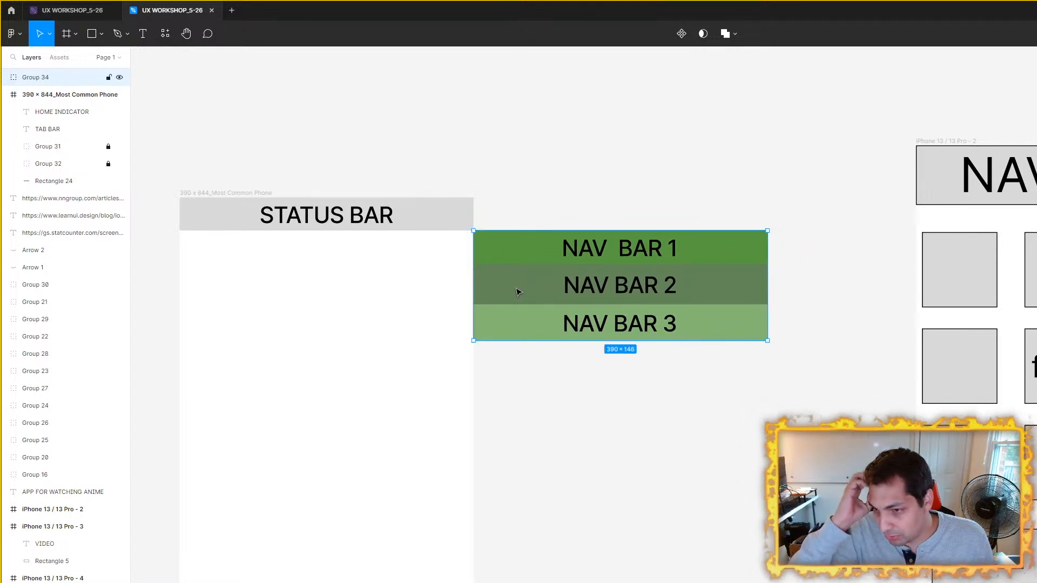
{"action": "left_click_drag", "start_coordinate": [515, 362], "coordinate": [711, 330]}
{"action": "left_click_drag", "start_coordinate": [621, 329], "coordinate": [592, 346]}
{"action": "left_click_drag", "start_coordinate": [519, 300], "coordinate": [480, 301]}
{"action": "left_click_drag", "start_coordinate": [699, 233], "coordinate": [738, 226]}
Step: Examine the iPhone 13 / 13 Pro - 2 wireframe's nav bar and filler tiles against the emptied 390 x 844 frame
{"action": "scroll", "coordinate": [709, 156], "scroll_direction": "right", "scroll_amount": 3}
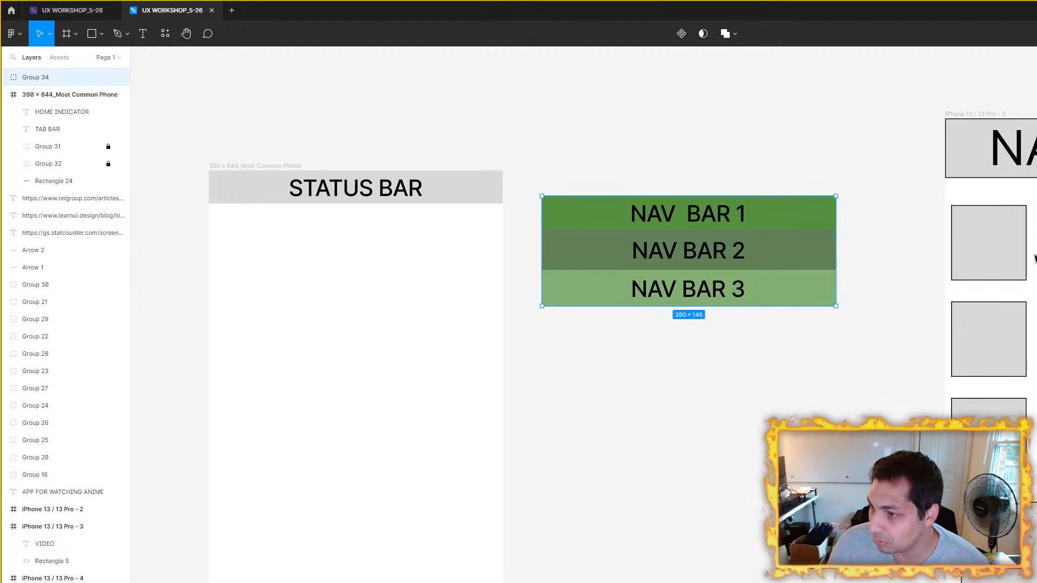
{"action": "scroll", "coordinate": [792, 160], "scroll_direction": "right", "scroll_amount": 3}
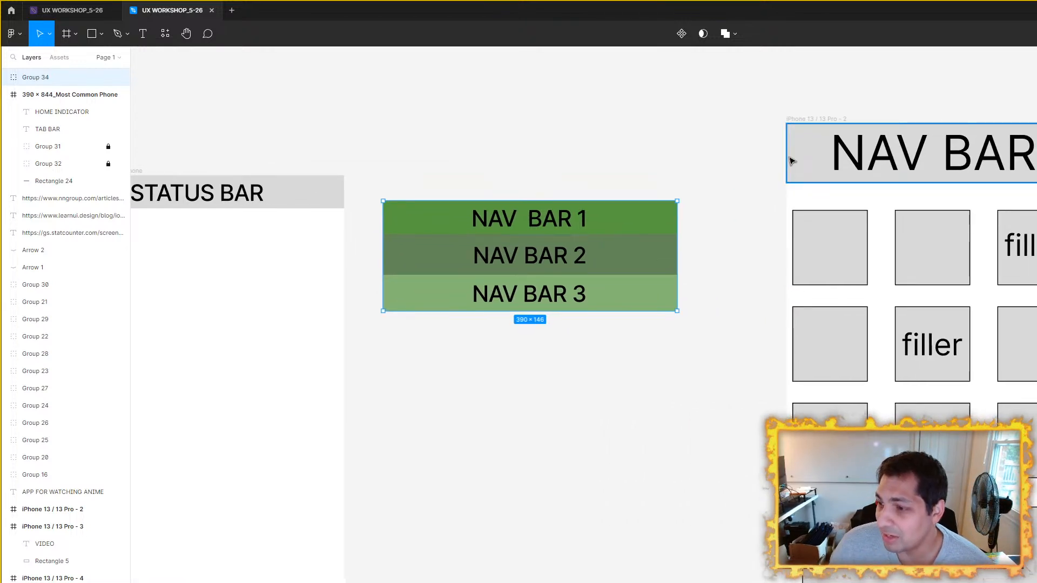
{"action": "left_click_drag", "start_coordinate": [739, 102], "coordinate": [1035, 581]}
{"action": "left_click_drag", "start_coordinate": [848, 232], "coordinate": [762, 174]}
{"action": "key", "text": "Escape"}
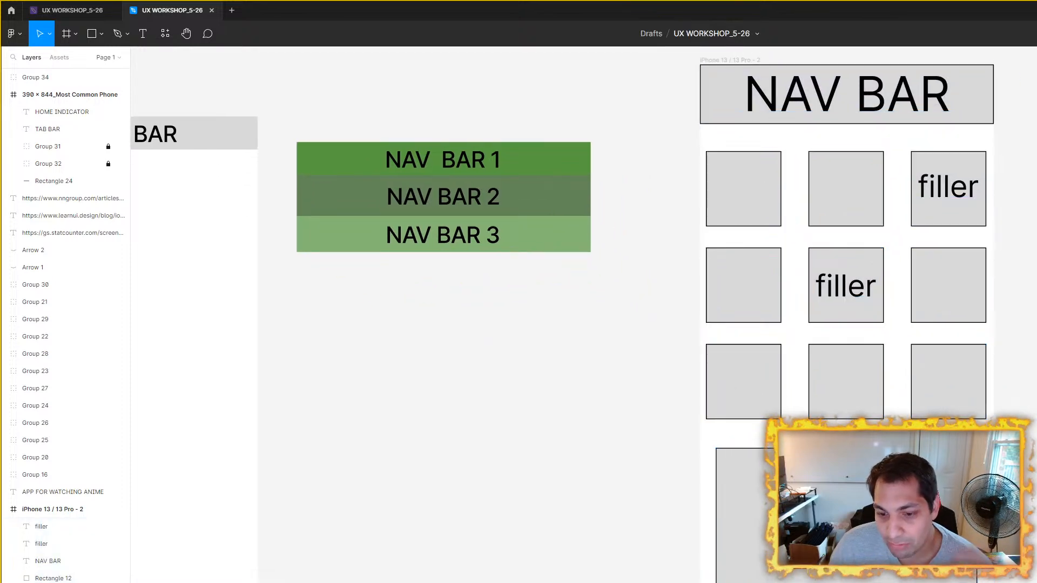
{"action": "left_click_drag", "start_coordinate": [892, 222], "coordinate": [1005, 296]}
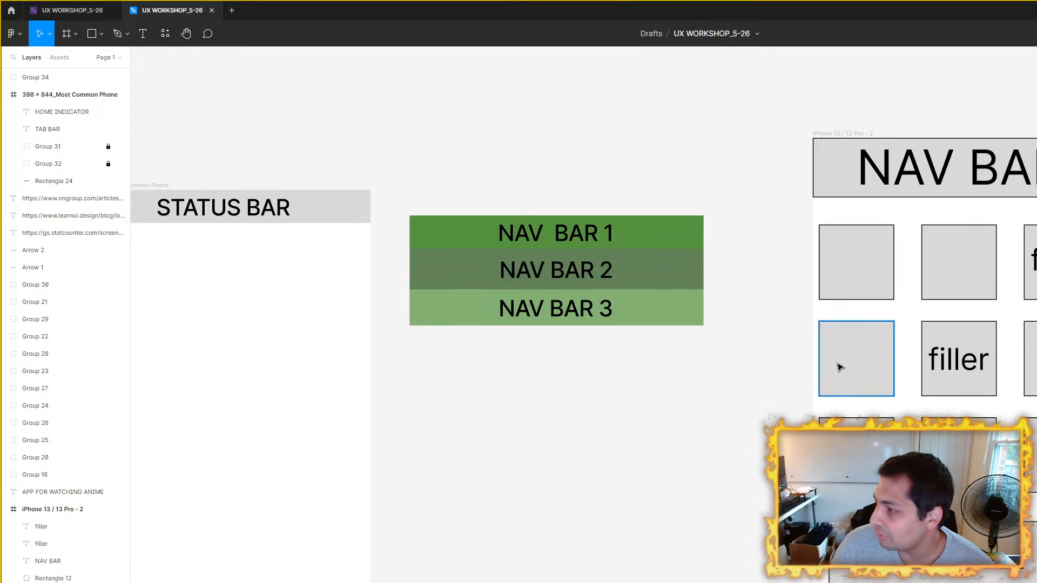
{"action": "left_click_drag", "start_coordinate": [578, 478], "coordinate": [718, 469]}
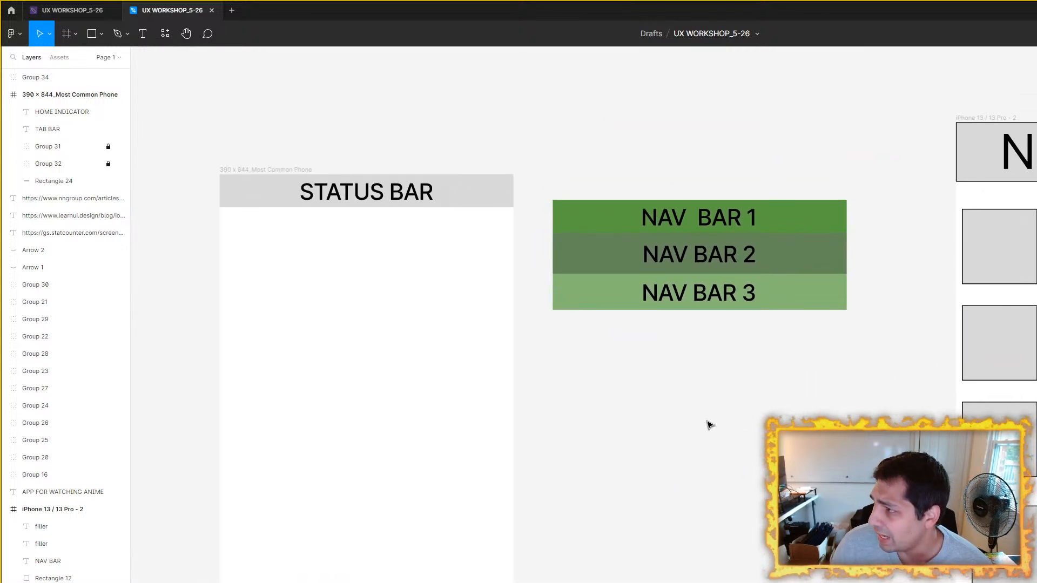
{"action": "left_click_drag", "start_coordinate": [708, 424], "coordinate": [759, 451]}
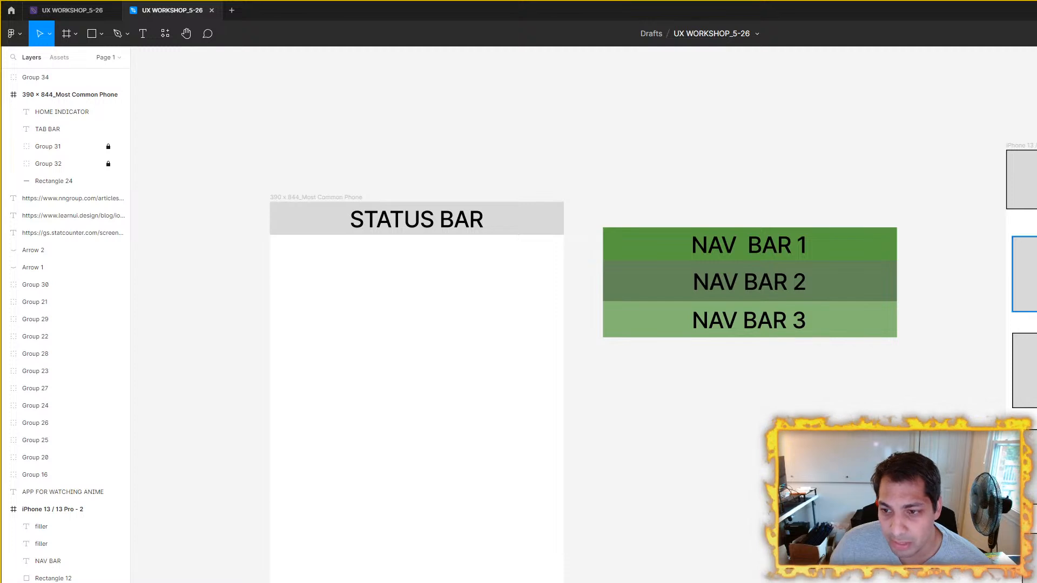
{"action": "left_click", "coordinate": [1027, 276]}
{"action": "left_click_drag", "start_coordinate": [691, 495], "coordinate": [746, 509]}
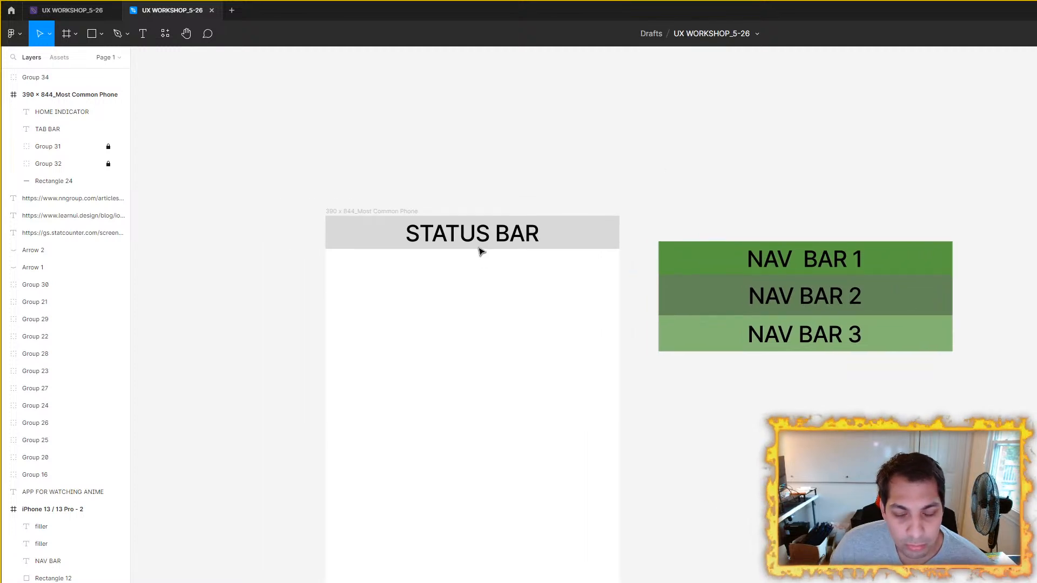
Step: Add a text label reading SEARCH BAR and place it below the nav bar group, outside the 390 x 844 frame
{"action": "scroll", "coordinate": [81, 180], "scroll_direction": "down", "scroll_amount": 2}
{"action": "key", "text": "t"}
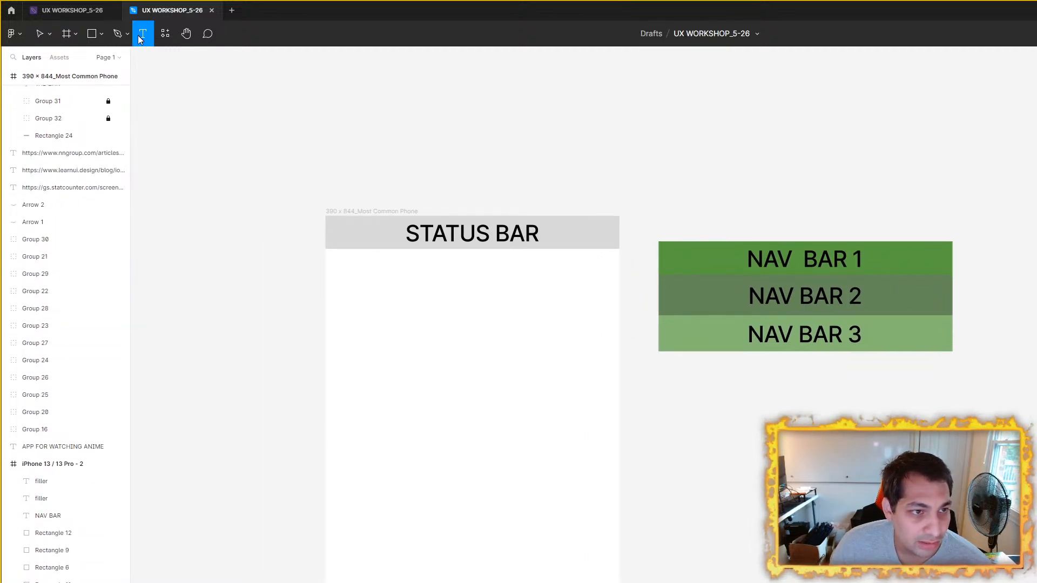
{"action": "left_click_drag", "start_coordinate": [720, 493], "coordinate": [783, 546]}
{"action": "type", "text": "SEAR"}
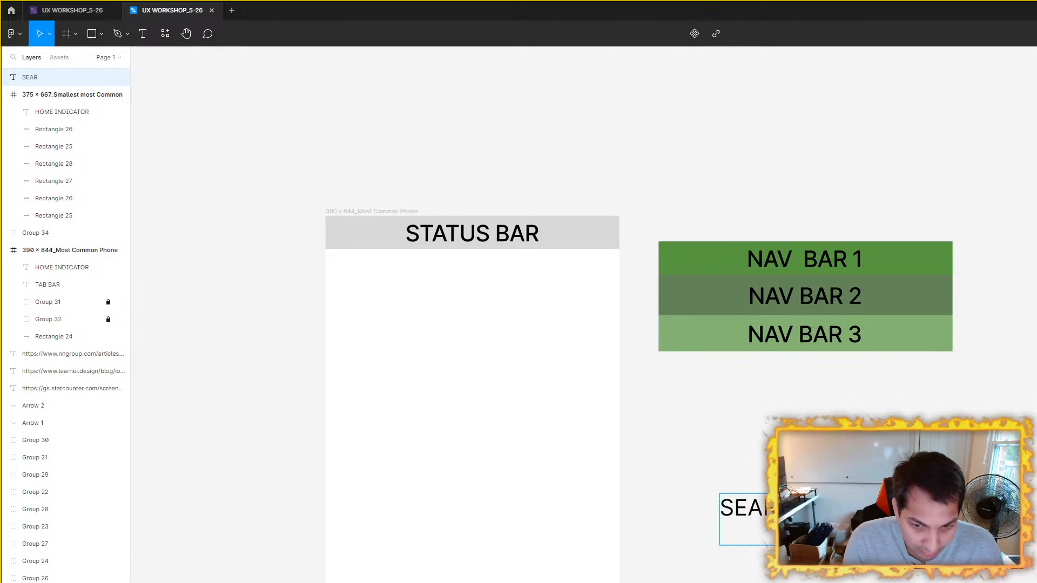
{"action": "type", "text": "CH BAR"}
{"action": "key", "text": "Escape"}
{"action": "double_click", "coordinate": [786, 517]}
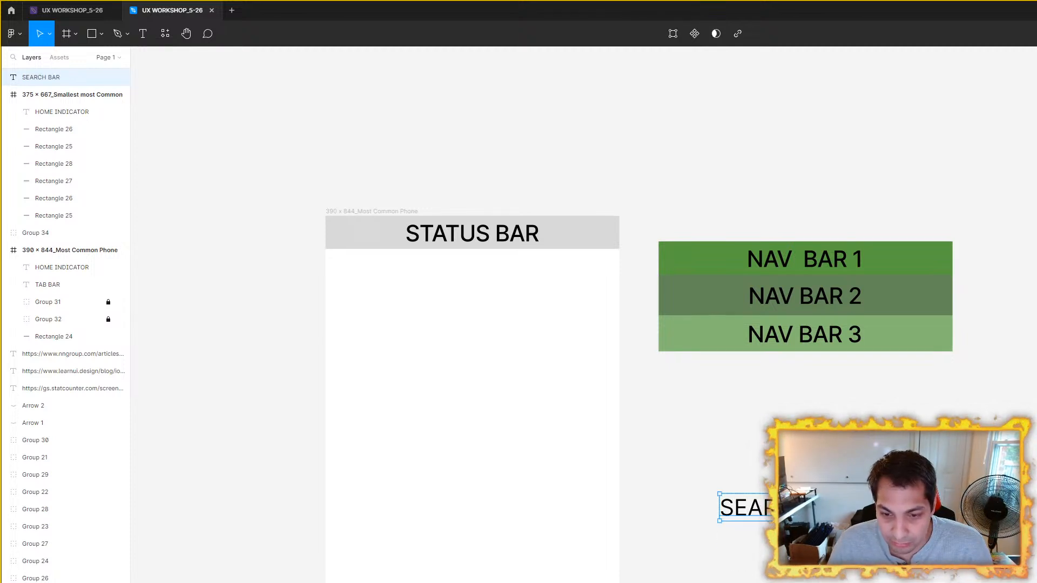
{"action": "left_click_drag", "start_coordinate": [757, 507], "coordinate": [675, 440]}
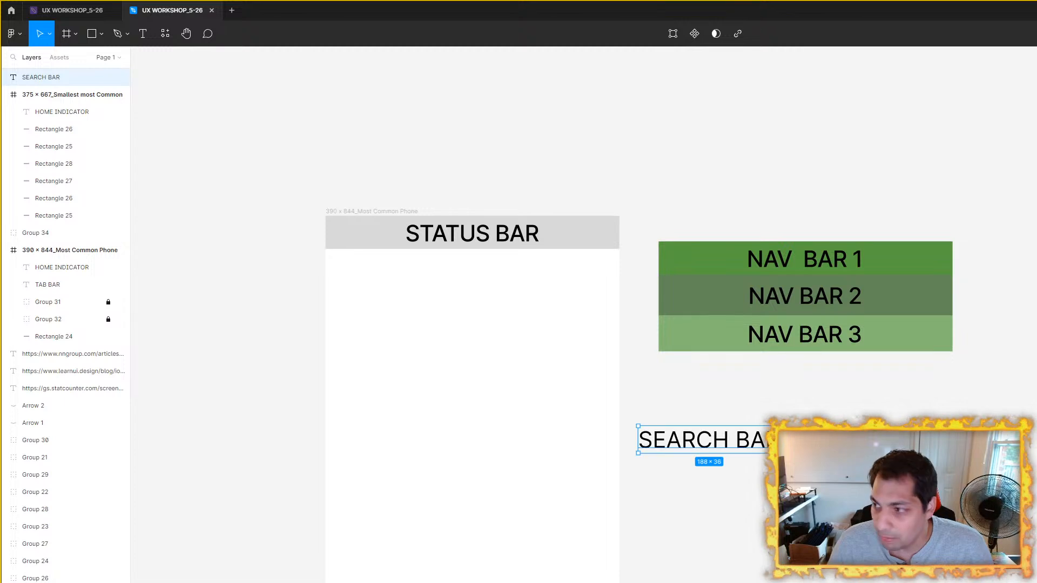
{"action": "key", "text": "Escape"}
Step: Duplicate the SEARCH BAR label directly beneath it and change the copy's text to ANIME
{"action": "scroll", "coordinate": [657, 439], "scroll_direction": "right", "scroll_amount": 3}
{"action": "scroll", "coordinate": [657, 440], "scroll_direction": "down", "scroll_amount": 1}
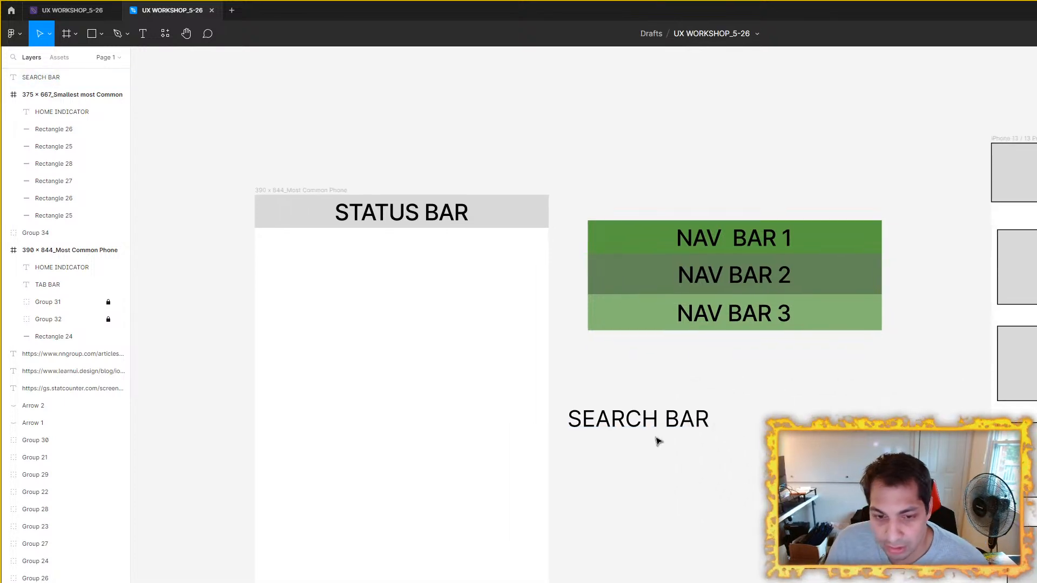
{"action": "left_click", "coordinate": [655, 431]}
{"action": "left_click_drag", "start_coordinate": [654, 432], "coordinate": [654, 462]}
{"action": "type", "text": "ANIME"}
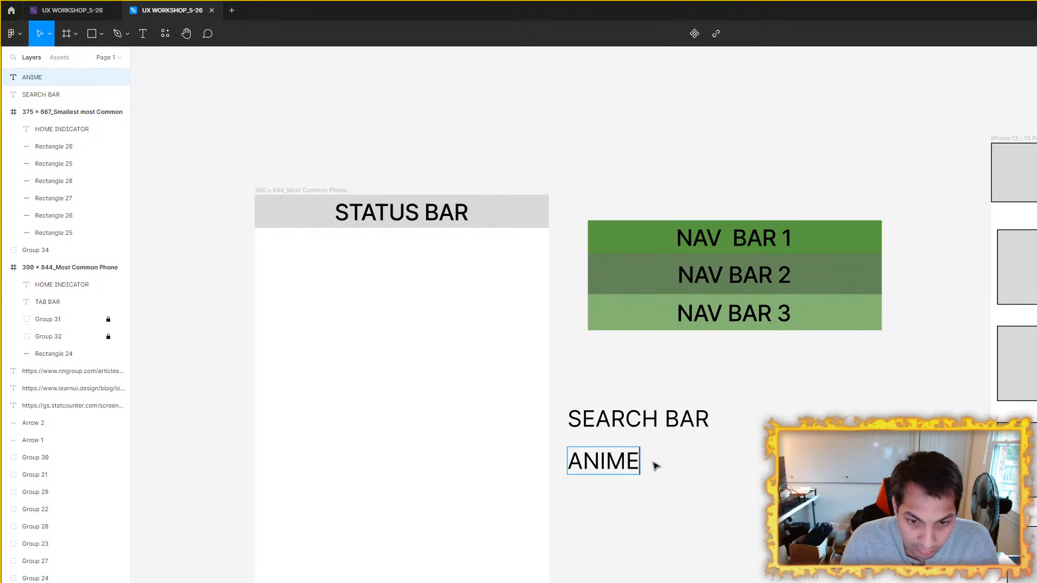
{"action": "key", "text": "Escape"}
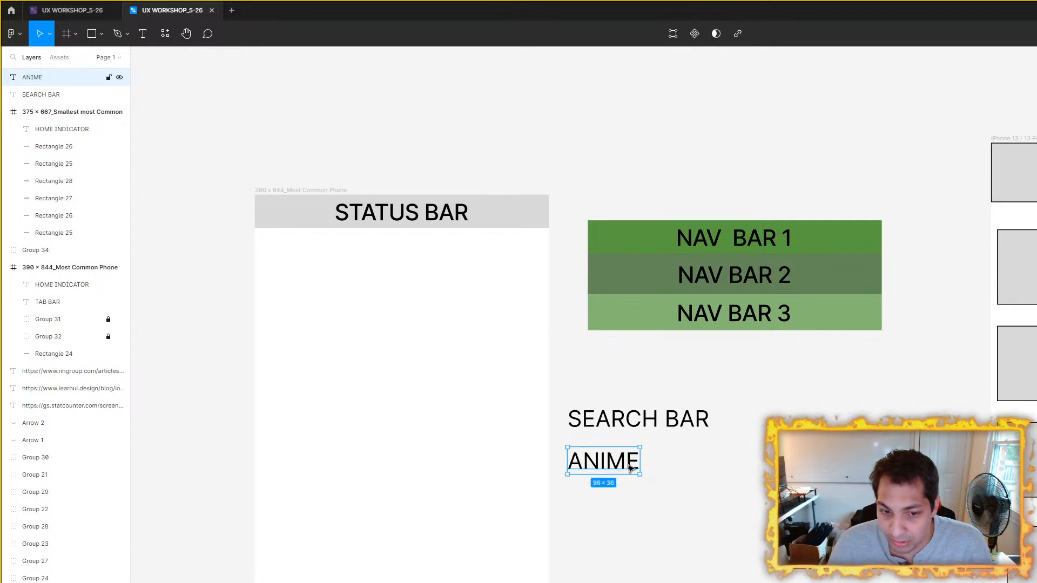
Step: Duplicate the ANIME label directly beneath it and change the copy's text to POPULAR PICKS
{"action": "left_click_drag", "start_coordinate": [618, 473], "coordinate": [619, 508]}
{"action": "double_click", "coordinate": [618, 508]}
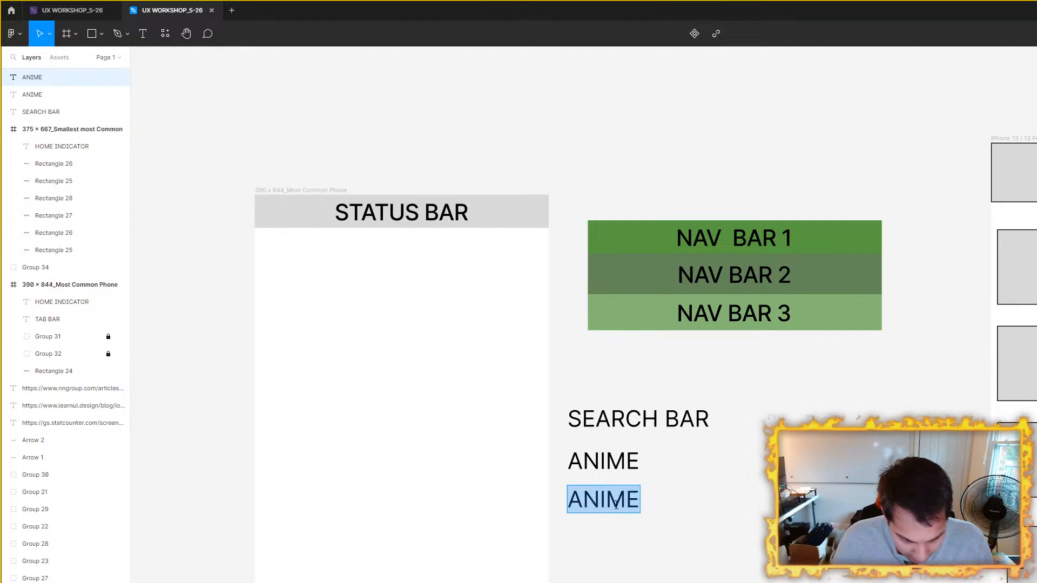
{"action": "type", "text": "POPULAR OI"}
{"action": "type", "text": "CV"}
{"action": "key", "text": "BackSpace"}
{"action": "key", "text": "BackSpace"}
{"action": "key", "text": "BackSpace"}
{"action": "key", "text": "BackSpace"}
{"action": "key", "text": "BackSpace"}
{"action": "type", "text": "PICKS"}
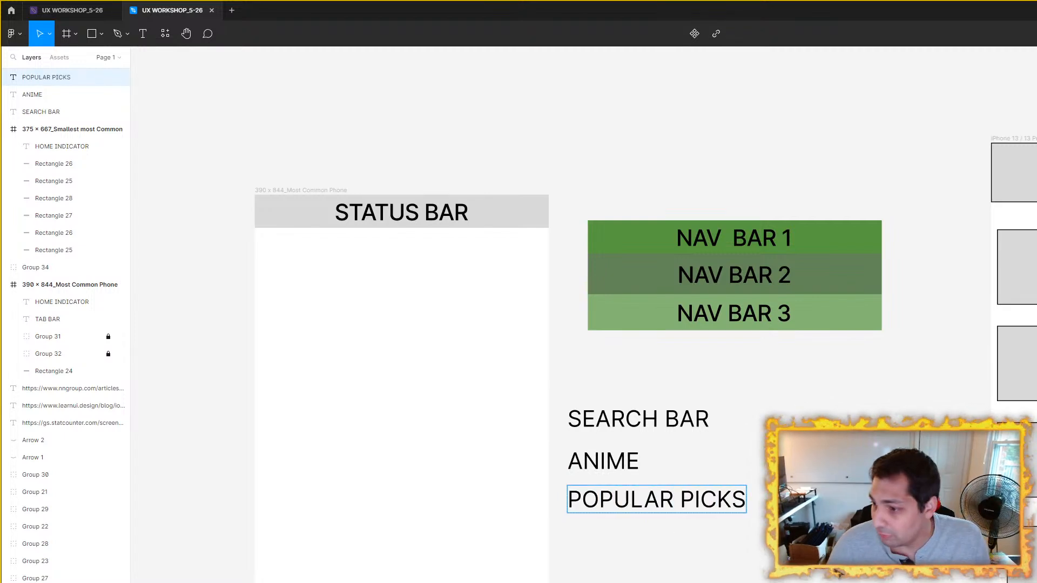
{"action": "key", "text": "Escape"}
{"action": "left_click", "coordinate": [711, 563]}
Step: Duplicate the POPULAR PICKS label below it, change the copy's text to FAVORITES, and move it up to match the list spacing
{"action": "left_click", "coordinate": [704, 513]}
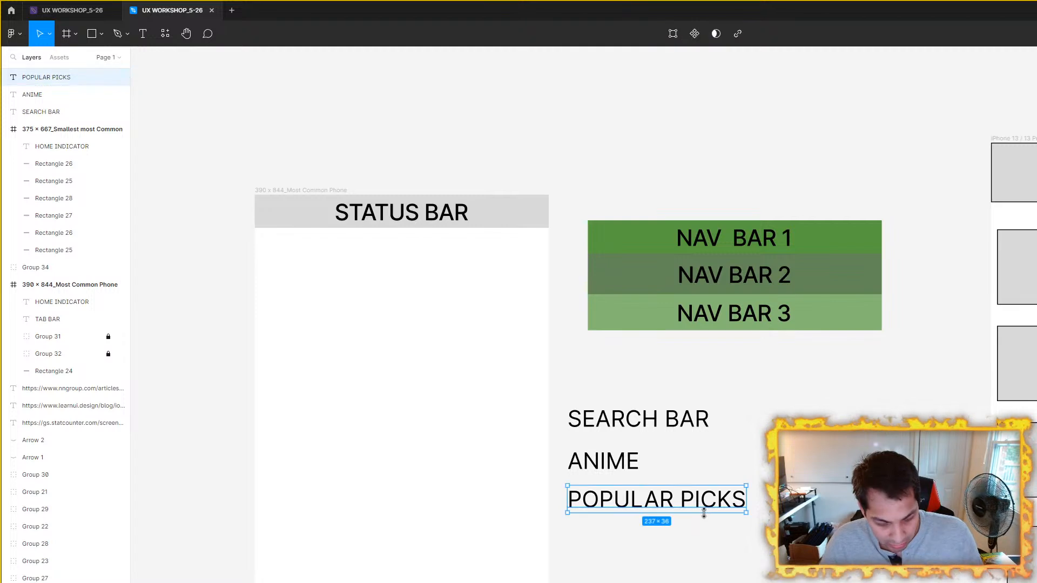
{"action": "key", "text": "ctrl+d"}
{"action": "left_click_drag", "start_coordinate": [703, 513], "coordinate": [704, 562]}
{"action": "double_click", "coordinate": [705, 550]}
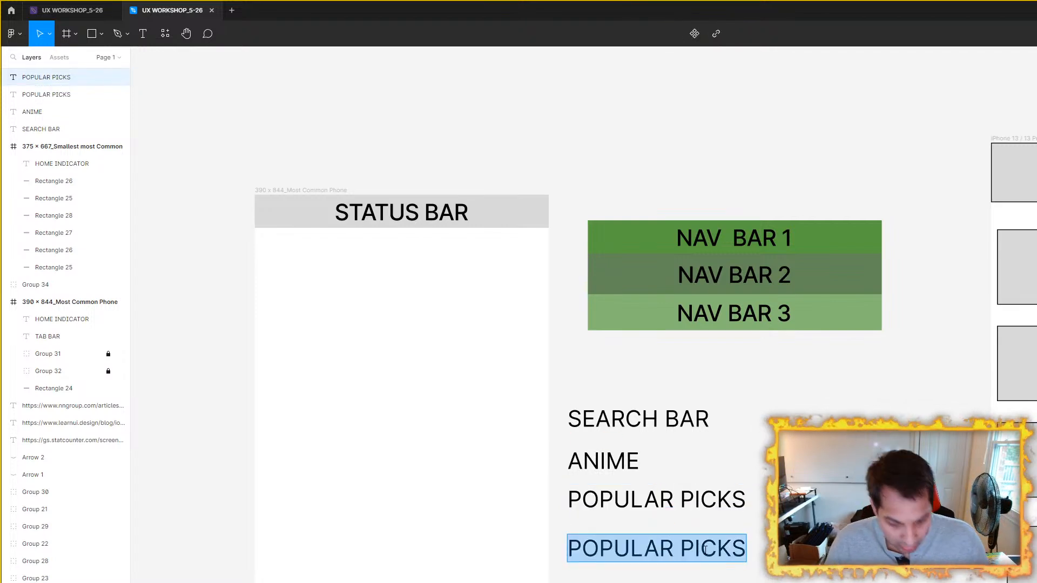
{"action": "type", "text": "FAVORITEA"}
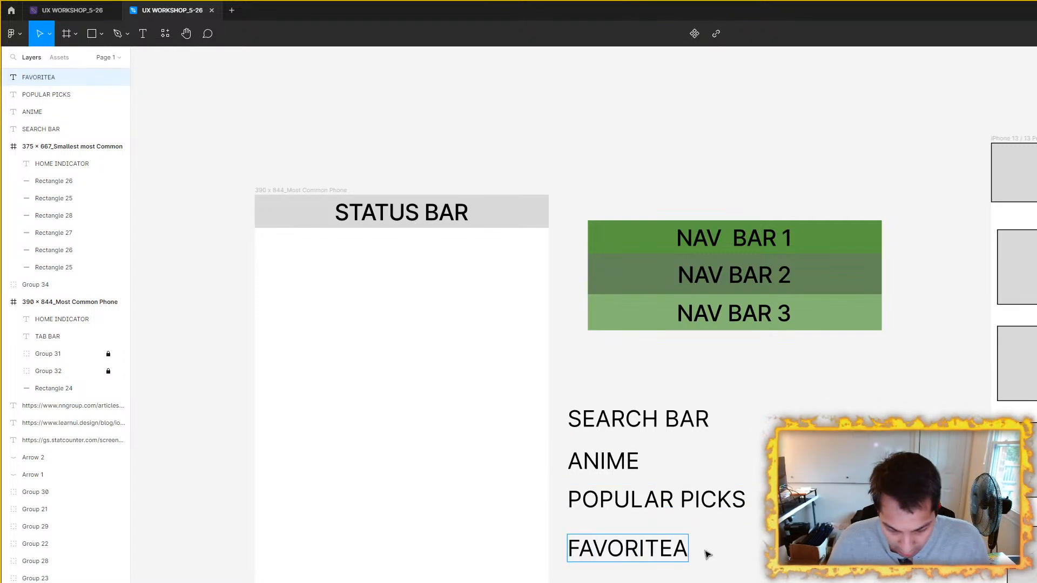
{"action": "key", "text": "BackSpace"}
{"action": "type", "text": "S"}
{"action": "key", "text": "Escape"}
{"action": "left_click_drag", "start_coordinate": [642, 553], "coordinate": [640, 548]}
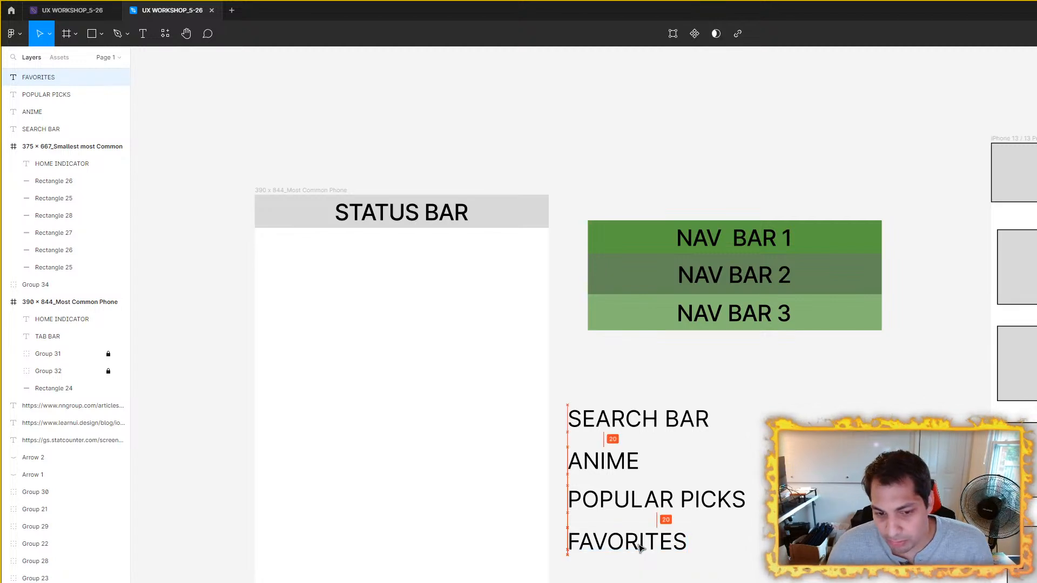
{"action": "left_click", "coordinate": [724, 518]}
Step: Reorder the text list so FAVORITES sits under ANIME and POPULAR PICKS comes last
{"action": "left_click_drag", "start_coordinate": [726, 516], "coordinate": [766, 457]}
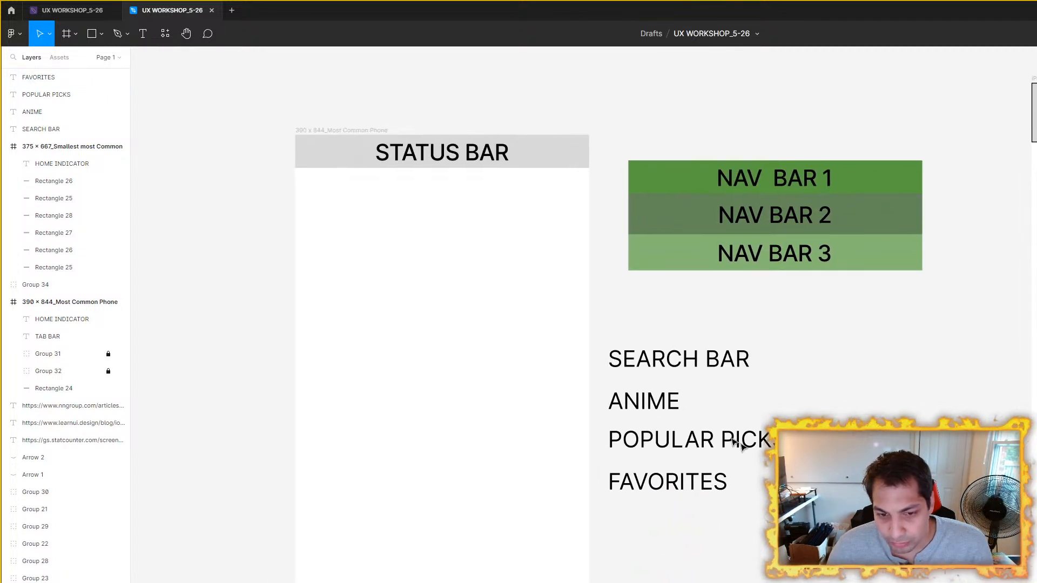
{"action": "left_click", "coordinate": [750, 446]}
{"action": "left_click_drag", "start_coordinate": [702, 440], "coordinate": [702, 535]}
{"action": "left_click_drag", "start_coordinate": [695, 479], "coordinate": [688, 438]}
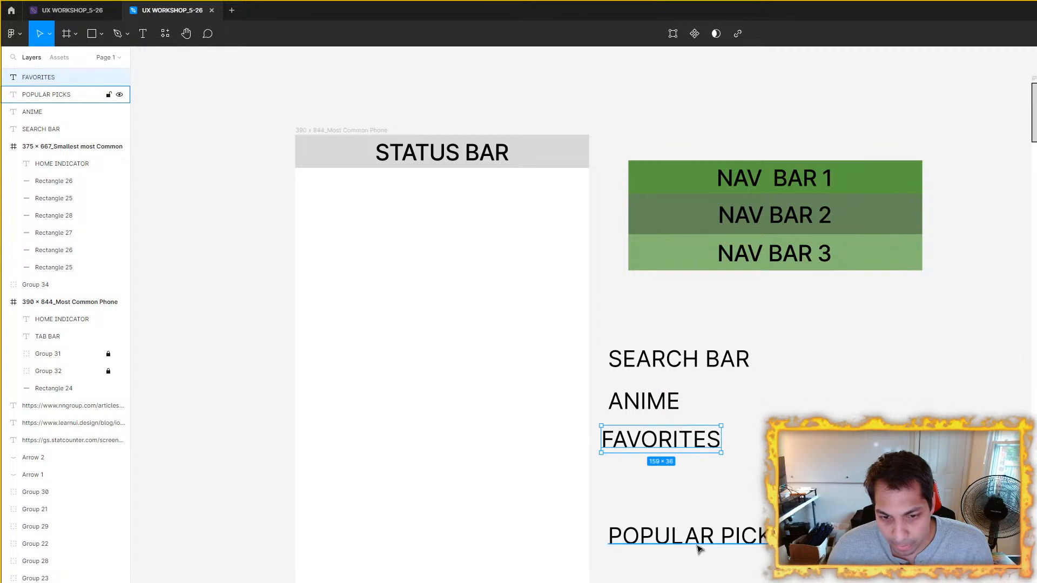
{"action": "left_click_drag", "start_coordinate": [699, 544], "coordinate": [694, 489]}
{"action": "left_click", "coordinate": [856, 418]}
{"action": "left_click_drag", "start_coordinate": [830, 414], "coordinate": [793, 433]}
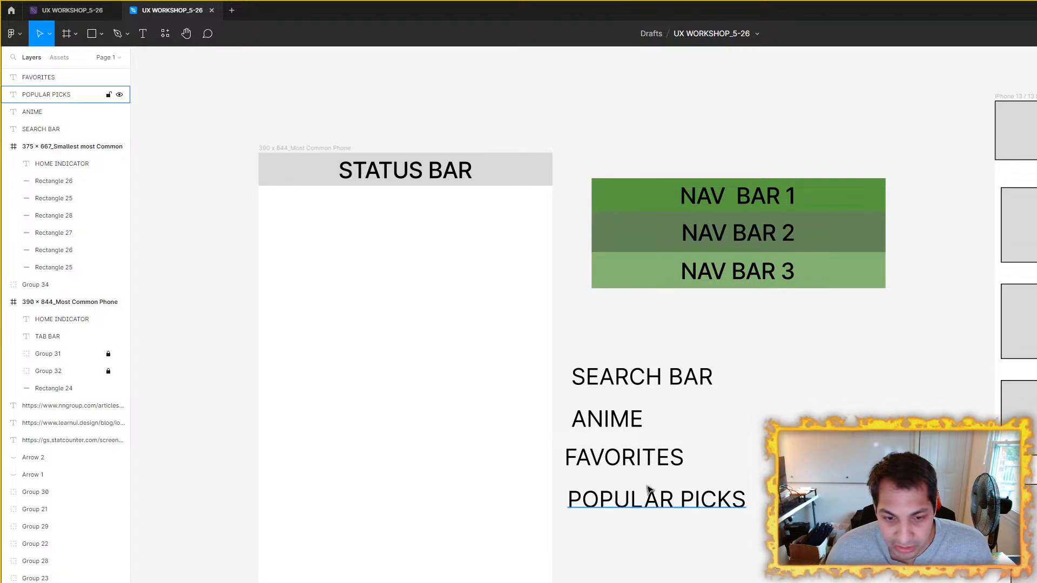
{"action": "left_click", "coordinate": [650, 459]}
{"action": "left_click", "coordinate": [653, 495]}
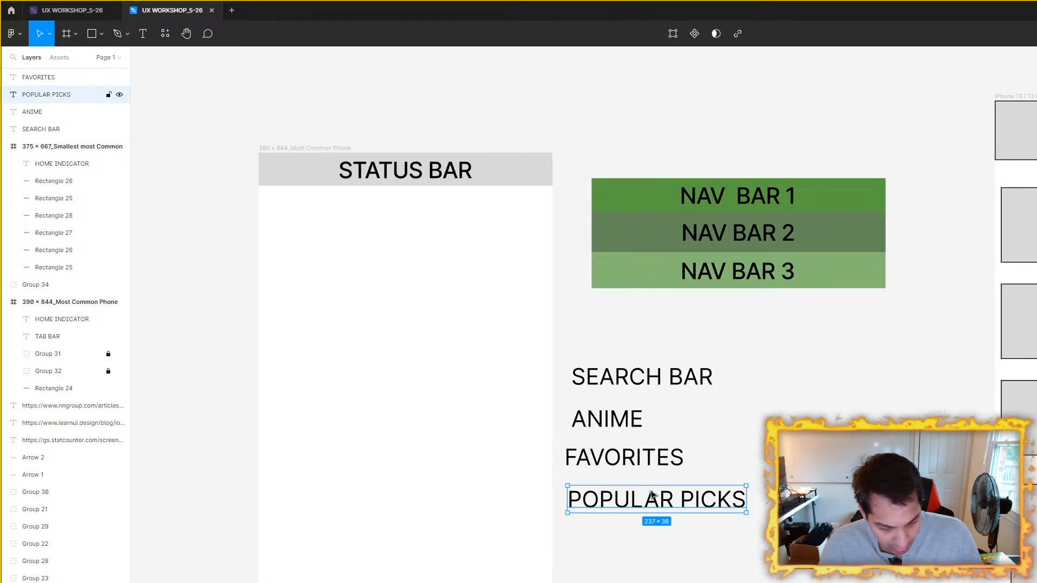
{"action": "key", "text": "ctrl+d"}
{"action": "left_click_drag", "start_coordinate": [647, 513], "coordinate": [646, 551]}
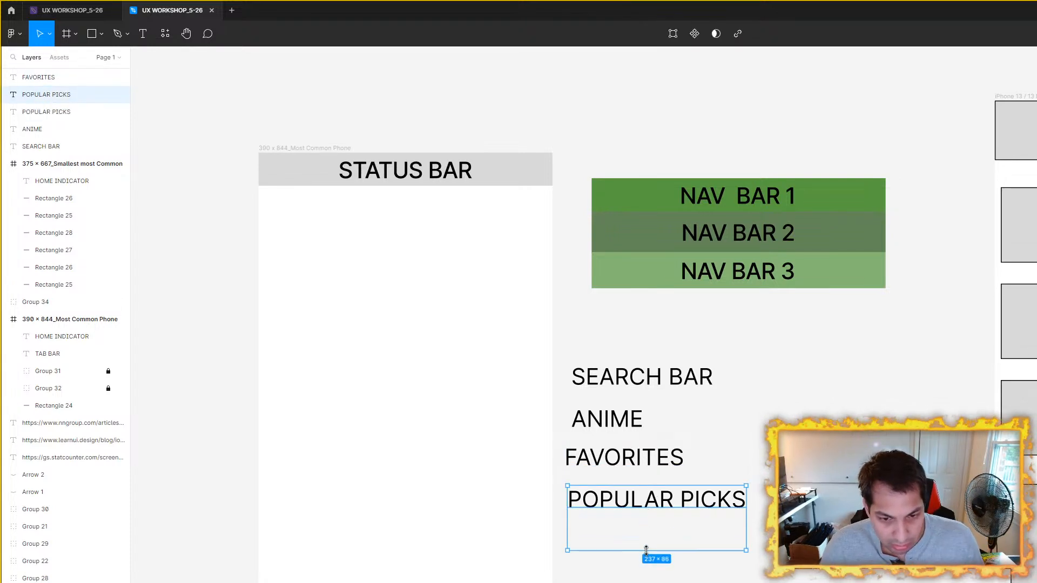
{"action": "key", "text": "ctrl+z"}
{"action": "left_click", "coordinate": [648, 548]}
Step: Duplicate the POPULAR PICKS label below it and change the copy's text to TRENDING
{"action": "left_click", "coordinate": [664, 504]}
{"action": "key", "text": "ctrl+d"}
{"action": "left_click_drag", "start_coordinate": [664, 504], "coordinate": [655, 559]}
{"action": "double_click", "coordinate": [655, 559]}
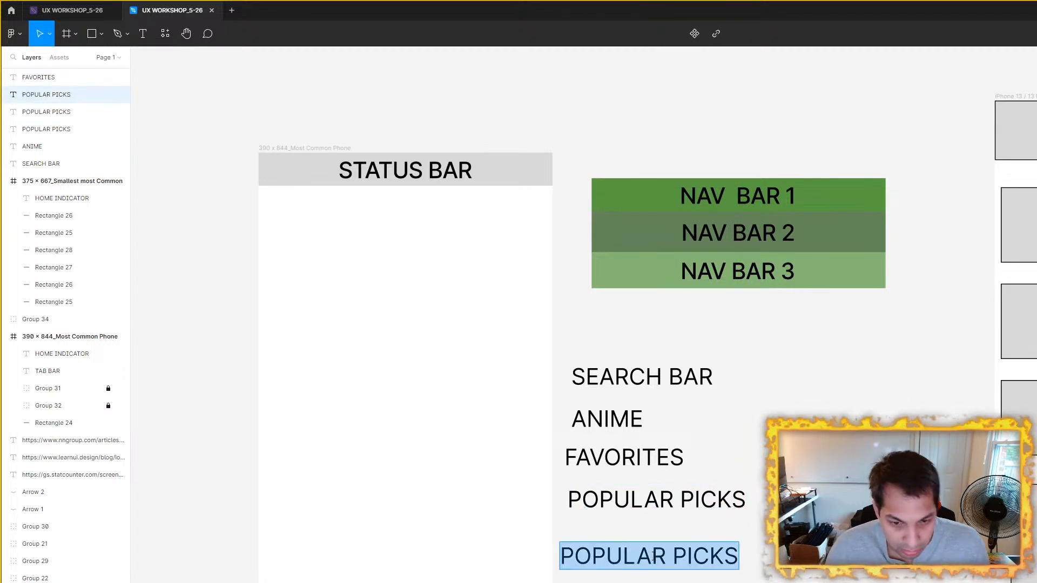
{"action": "type", "text": "TRENDING"}
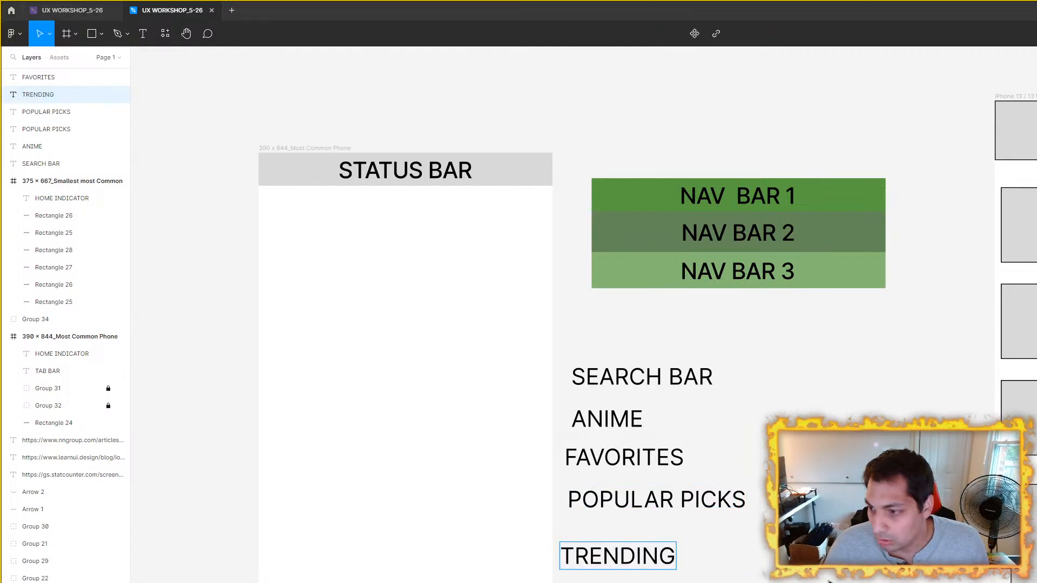
{"action": "key", "text": "Escape"}
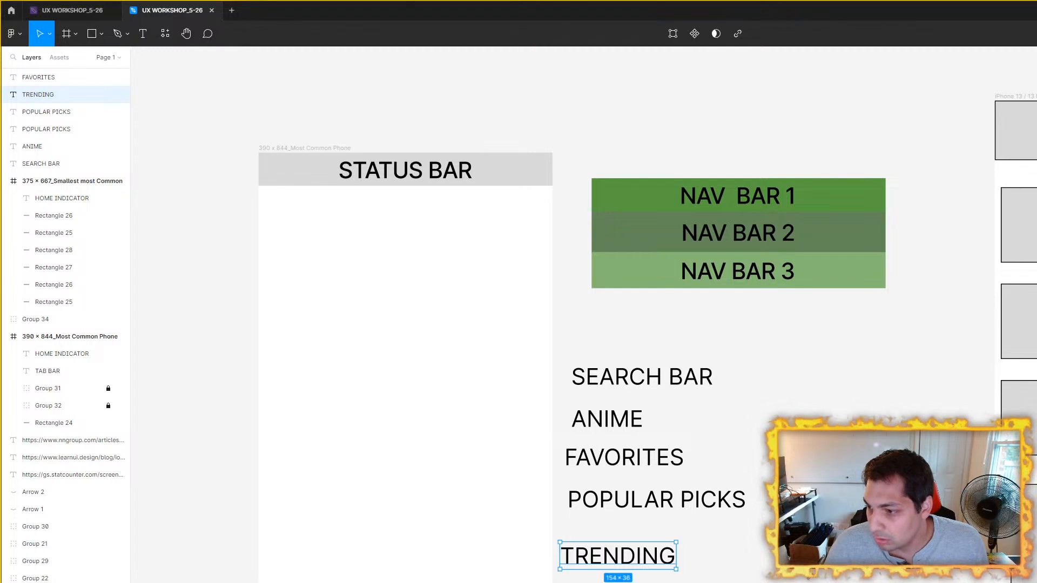
Step: Move TRENDING up to match the list spacing, and duplicate it below with the text NEWEST EPISODE FOR YOU
{"action": "left_click_drag", "start_coordinate": [639, 559], "coordinate": [645, 582]}
{"action": "double_click", "coordinate": [644, 581]}
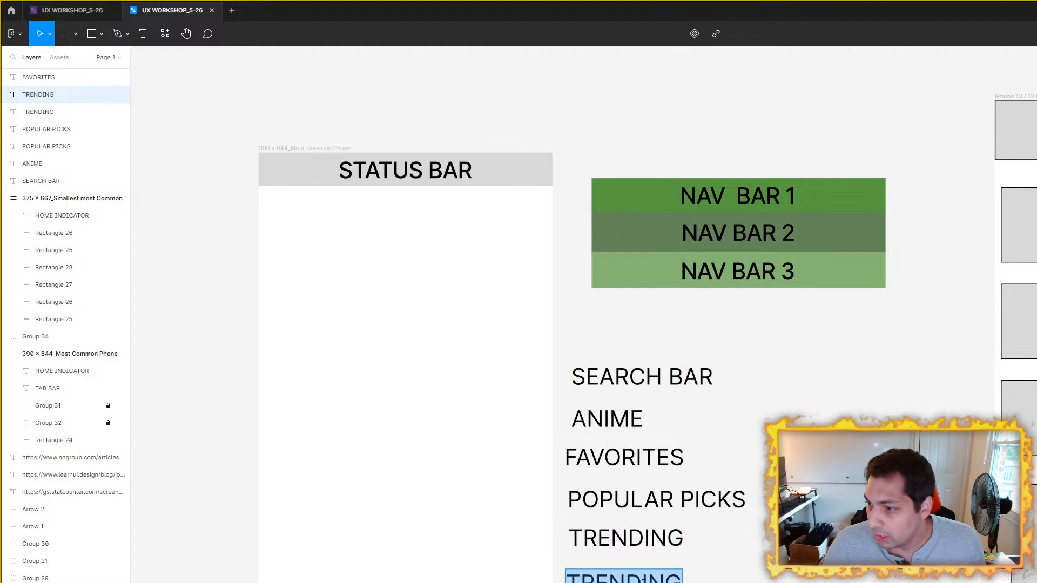
{"action": "type", "text": "NEWEST"}
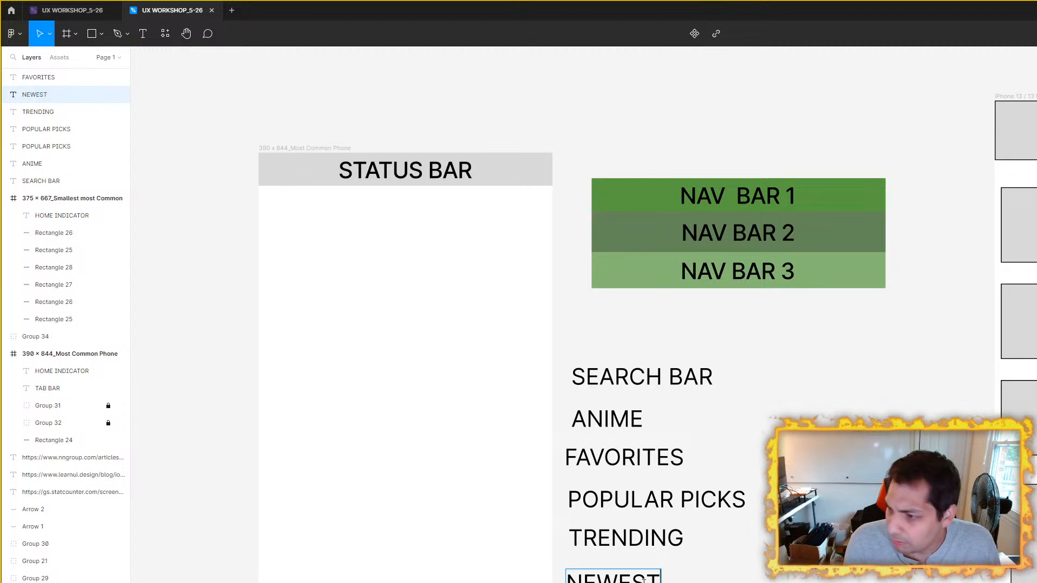
{"action": "type", "text": " EPISODE FOR YOU"}
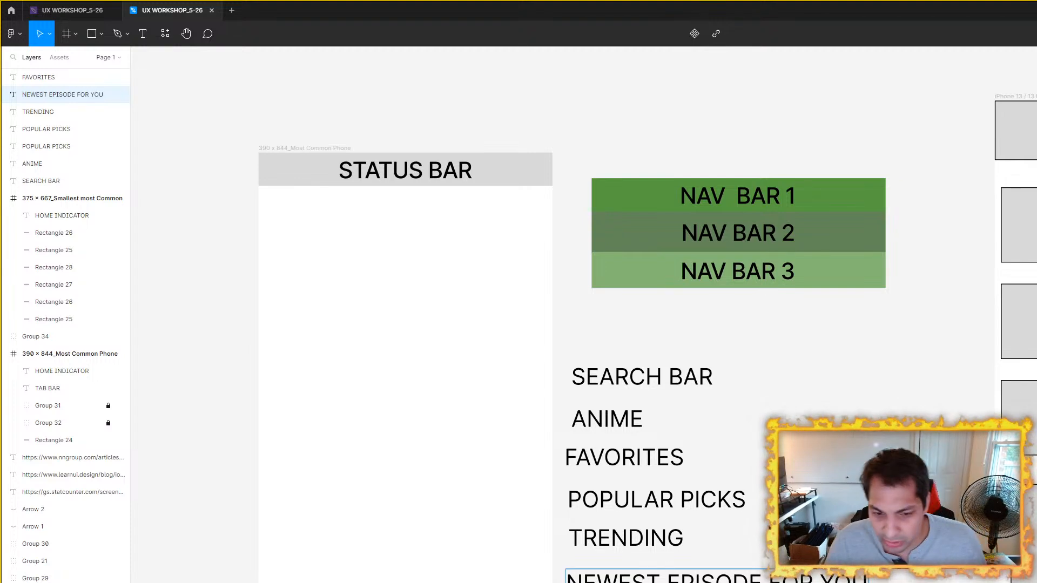
{"action": "key", "text": "Escape"}
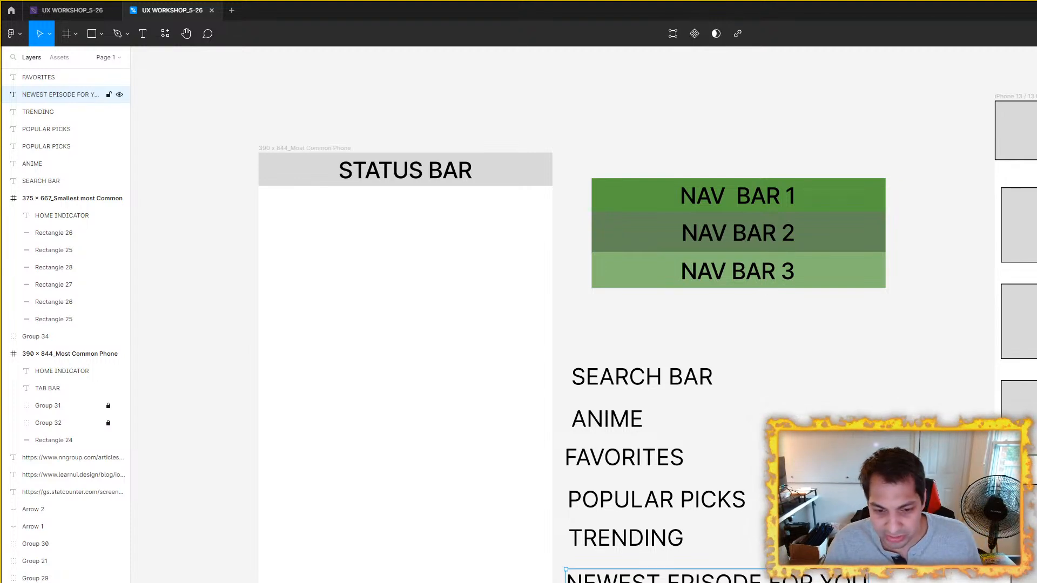
Step: Duplicate the NEWEST EPISODE FOR YOU label below it and change the copy's text to PREVIOUSLY VIEWED
{"action": "key", "text": "ctrl+d"}
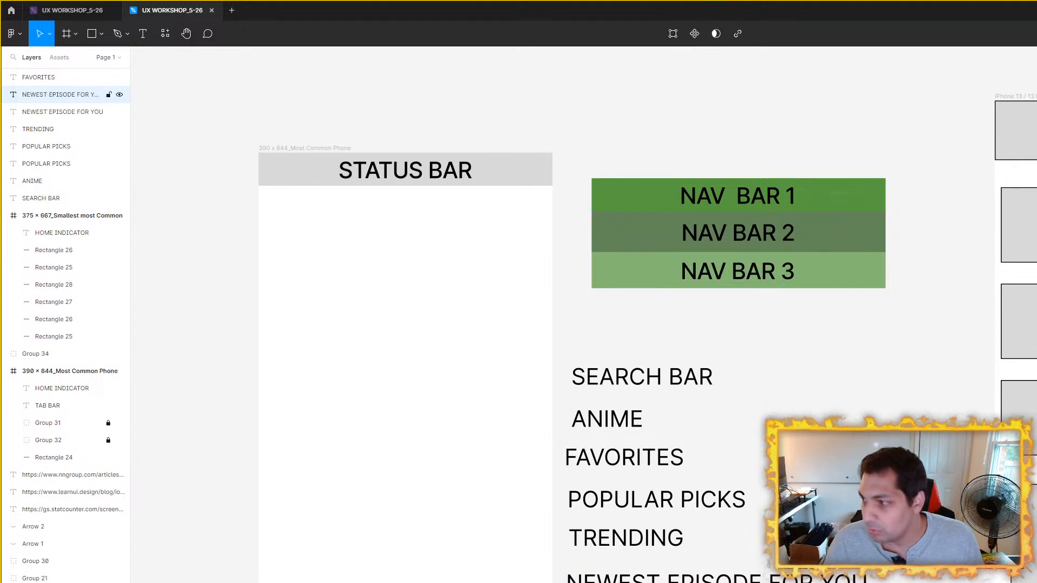
{"action": "key", "text": "ctrl+r"}
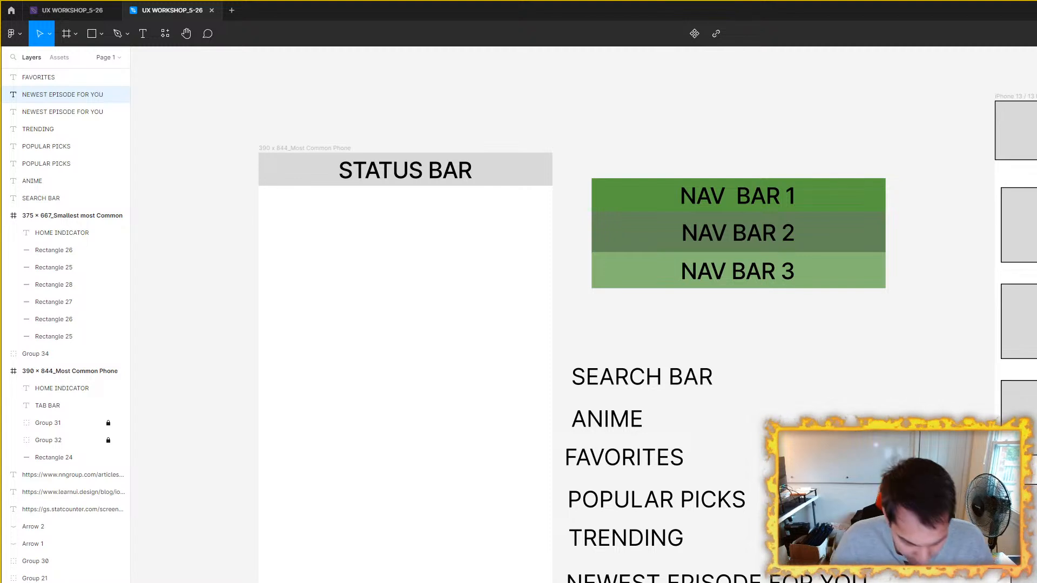
{"action": "type", "text": "PREV"}
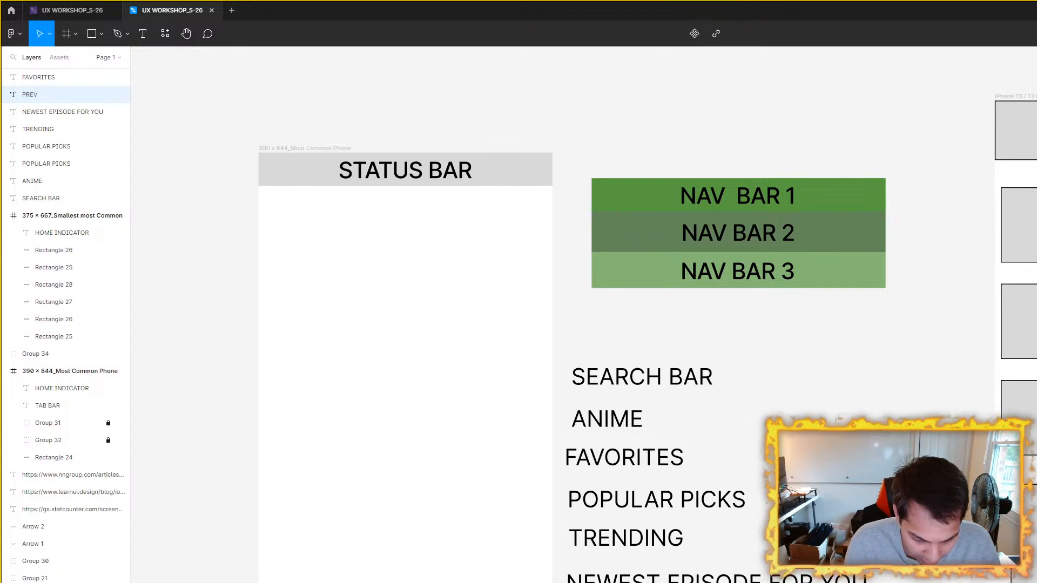
{"action": "type", "text": "IOUSLY VIEWED"}
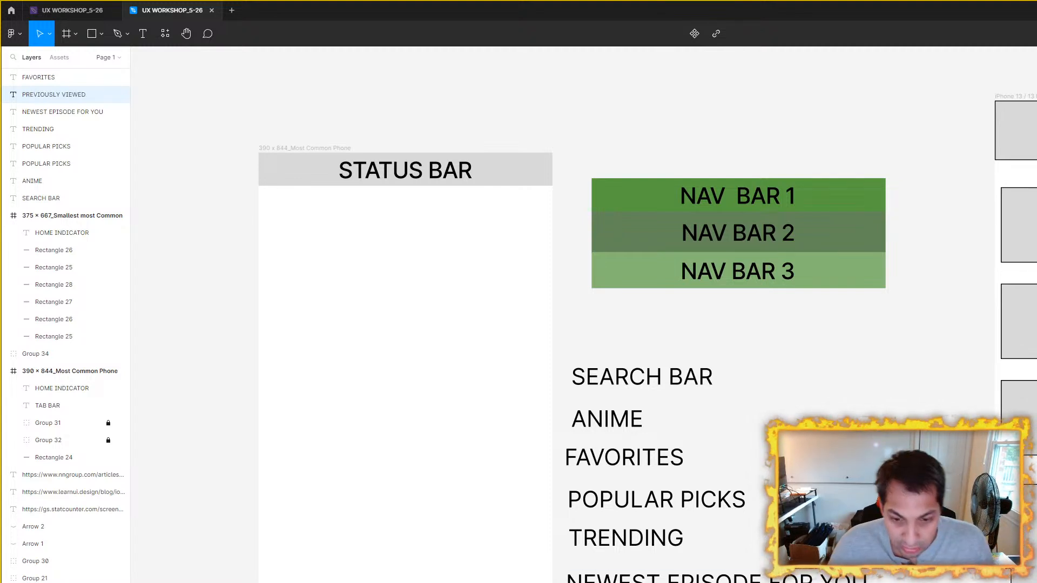
{"action": "key", "text": "Escape"}
Step: Move FAVORITES up directly beneath ANIME and delete the spare POPULAR PICKS duplicate
{"action": "left_click_drag", "start_coordinate": [655, 452], "coordinate": [605, 389]}
{"action": "left_click", "coordinate": [581, 360]}
{"action": "left_click", "coordinate": [594, 393]}
{"action": "left_click_drag", "start_coordinate": [603, 429], "coordinate": [604, 403]}
{"action": "key", "text": "Delete"}
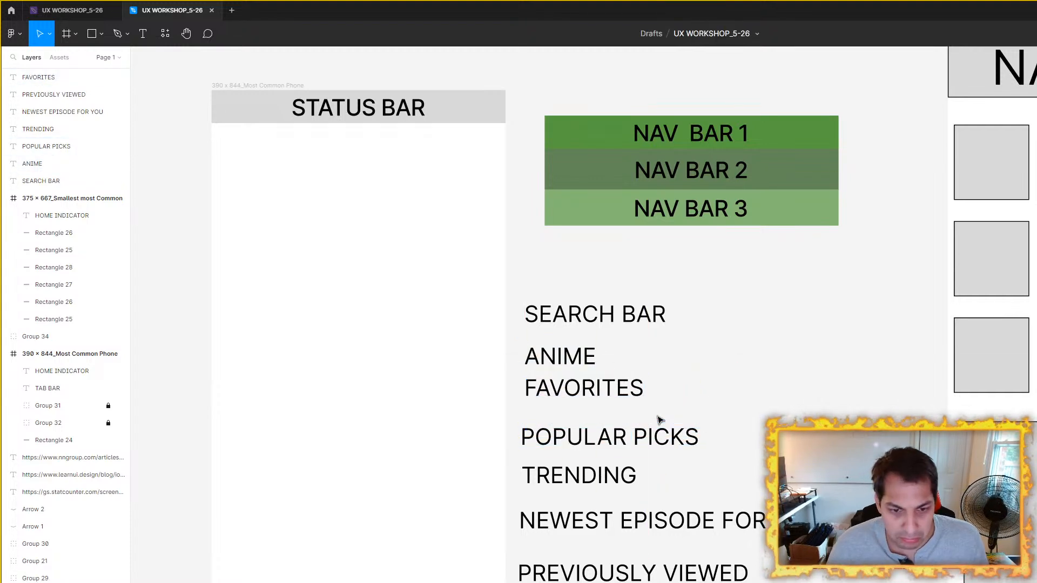
Step: Tighten the list by moving POPULAR PICKS through PREVIOUSLY VIEWED up under FAVORITES, and raise SEARCH BAR to separate it from ANIME
{"action": "left_click_drag", "start_coordinate": [632, 438], "coordinate": [639, 418]}
{"action": "left_click", "coordinate": [555, 473]}
{"action": "left_click_drag", "start_coordinate": [554, 473], "coordinate": [552, 449]}
{"action": "left_click_drag", "start_coordinate": [574, 524], "coordinate": [574, 485]}
{"action": "left_click_drag", "start_coordinate": [576, 572], "coordinate": [578, 514]}
{"action": "left_click_drag", "start_coordinate": [580, 316], "coordinate": [581, 281]}
{"action": "left_click", "coordinate": [686, 314]}
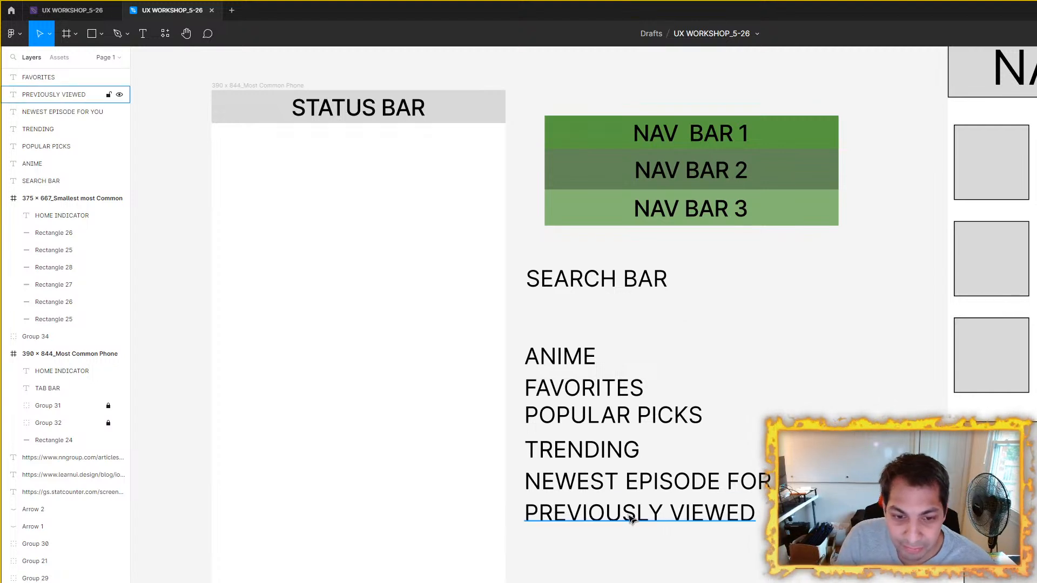
Step: Move TRENDING up beneath POPULAR PICKS and place a duplicate beside it on the same line with the text RECOMMENDATIONS
{"action": "left_click", "coordinate": [589, 454]}
{"action": "double_click", "coordinate": [637, 447]}
{"action": "left_click", "coordinate": [739, 425]}
{"action": "left_click_drag", "start_coordinate": [594, 451], "coordinate": [739, 451]}
{"action": "key", "text": "ctrl+d"}
{"action": "double_click", "coordinate": [739, 450]}
{"action": "type", "text": "RECOOMEN"}
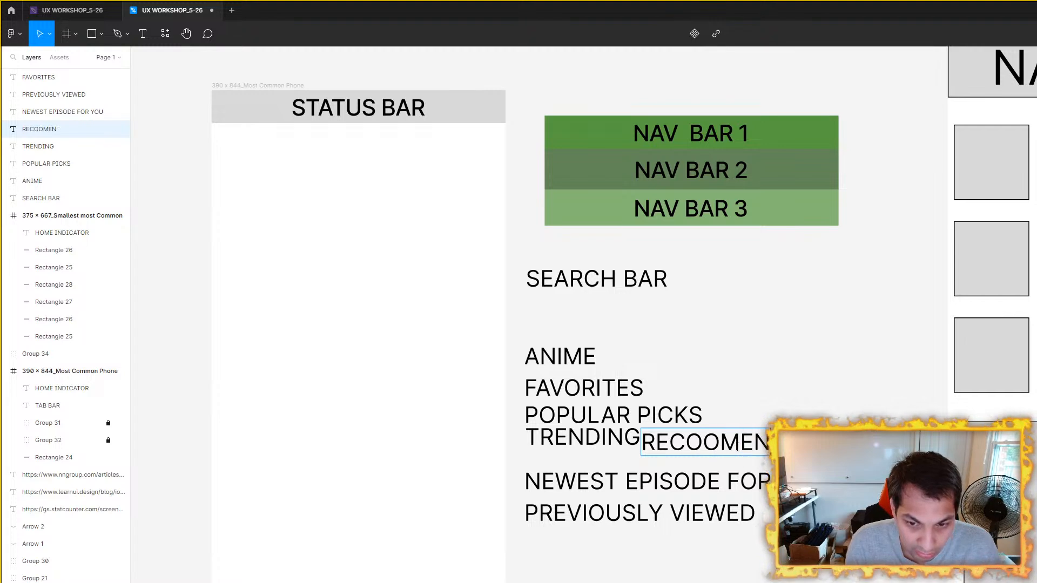
{"action": "key", "text": "BackSpace"}
{"action": "key", "text": "BackSpace"}
{"action": "key", "text": "BackSpace"}
{"action": "key", "text": "BackSpace"}
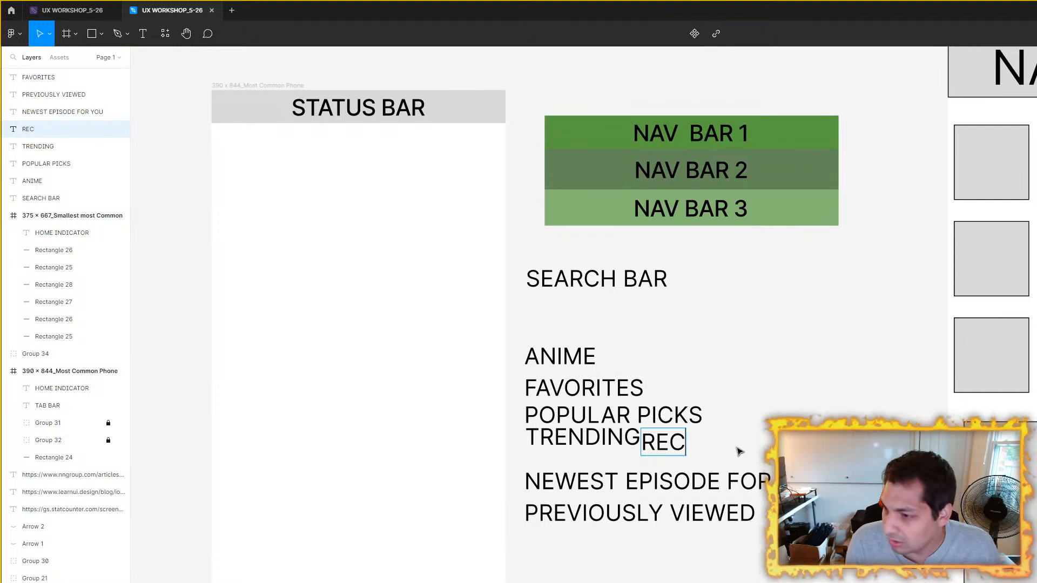
{"action": "type", "text": "OMMENDATIONS"}
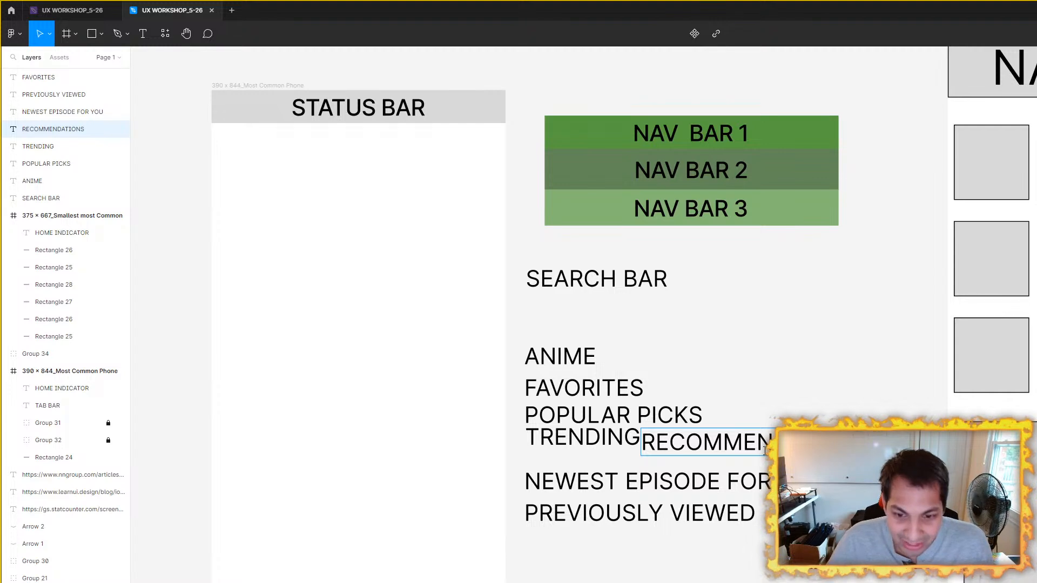
{"action": "key", "text": "Escape"}
{"action": "mouse_move", "coordinate": [743, 450]}
{"action": "left_mouse_down"}
{"action": "mouse_move", "coordinate": [781, 436]}
{"action": "mouse_move", "coordinate": [745, 441]}
{"action": "left_mouse_up"}
{"action": "left_click", "coordinate": [759, 397]}
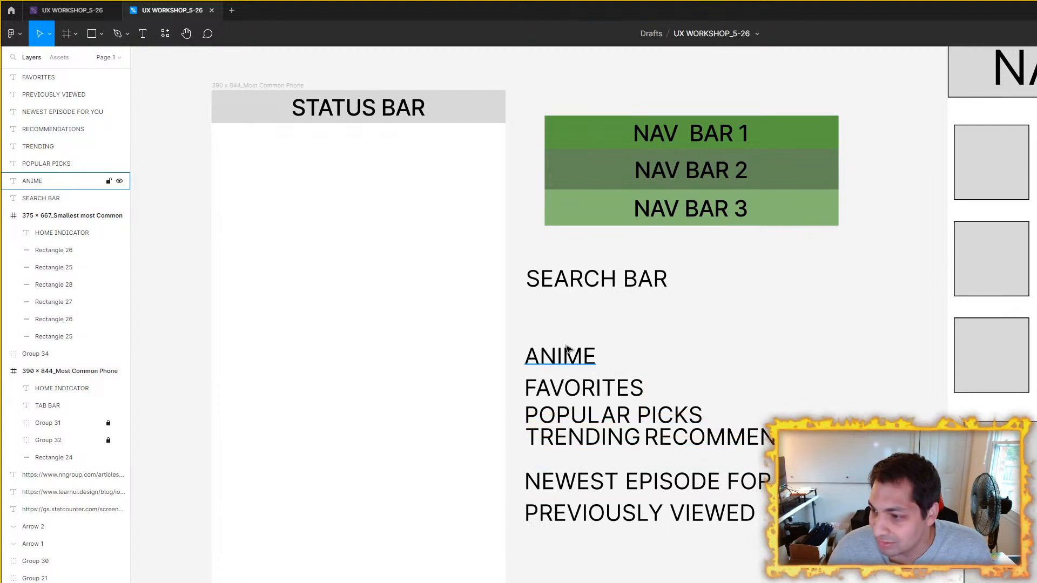
Step: Space the list into groups: raise ANIME and FAVORITES, lower PREVIOUSLY VIEWED, and place NEWEST EPISODE FOR YOU beneath it
{"action": "left_click", "coordinate": [567, 352]}
{"action": "left_click", "coordinate": [597, 390], "text": "shift"}
{"action": "mouse_move", "coordinate": [599, 392]}
{"action": "left_mouse_down"}
{"action": "mouse_move", "coordinate": [601, 361]}
{"action": "mouse_move", "coordinate": [604, 372]}
{"action": "left_mouse_up"}
{"action": "left_click_drag", "start_coordinate": [661, 524], "coordinate": [662, 544]}
{"action": "left_click_drag", "start_coordinate": [666, 476], "coordinate": [677, 551]}
{"action": "left_click", "coordinate": [694, 315]}
{"action": "mouse_move", "coordinate": [572, 340]}
{"action": "left_mouse_down"}
{"action": "mouse_move", "coordinate": [572, 317]}
{"action": "mouse_move", "coordinate": [572, 344]}
{"action": "left_mouse_up"}
{"action": "left_click_drag", "start_coordinate": [592, 382], "coordinate": [602, 382]}
{"action": "left_click", "coordinate": [797, 364]}
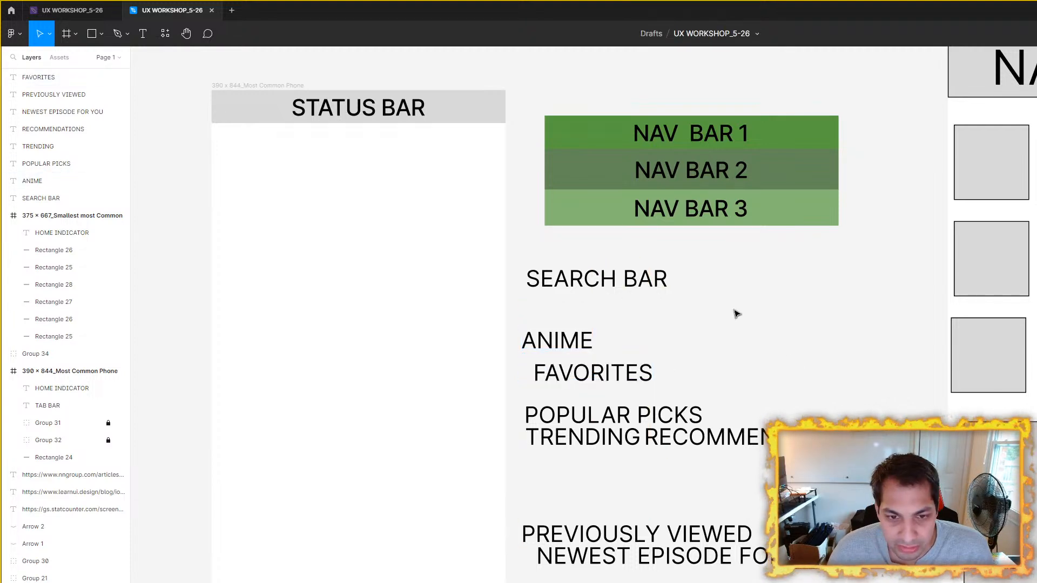
Step: Move the SEARCH BAR label up to sit just beneath NAV BAR 3
{"action": "scroll", "coordinate": [737, 313], "scroll_direction": "up", "scroll_amount": 2}
{"action": "scroll", "coordinate": [736, 312], "scroll_direction": "left", "scroll_amount": 1}
{"action": "left_click_drag", "start_coordinate": [690, 394], "coordinate": [666, 368]}
{"action": "left_click", "coordinate": [745, 428]}
{"action": "left_click", "coordinate": [687, 372]}
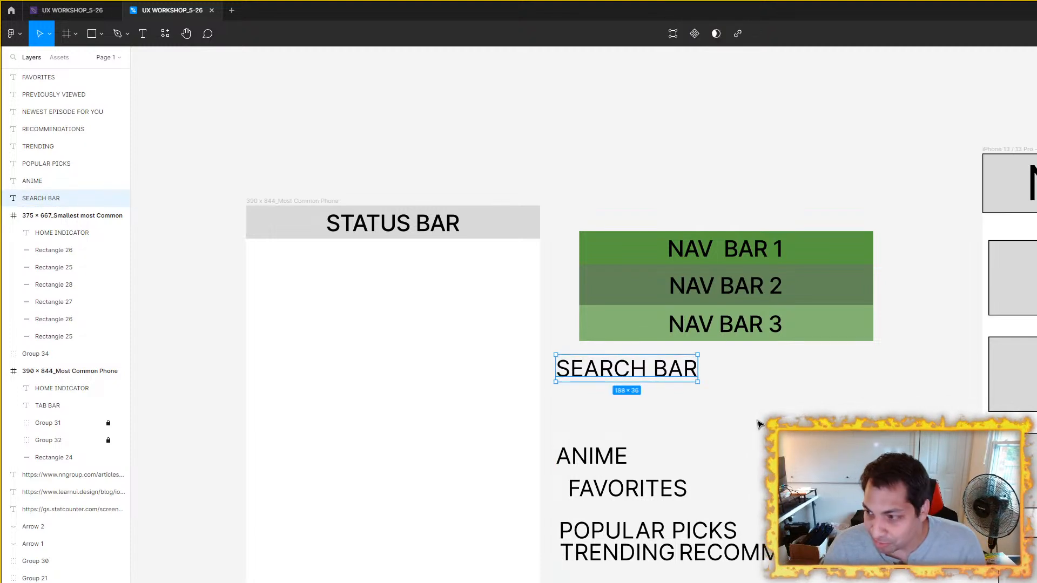
{"action": "left_click", "coordinate": [759, 422]}
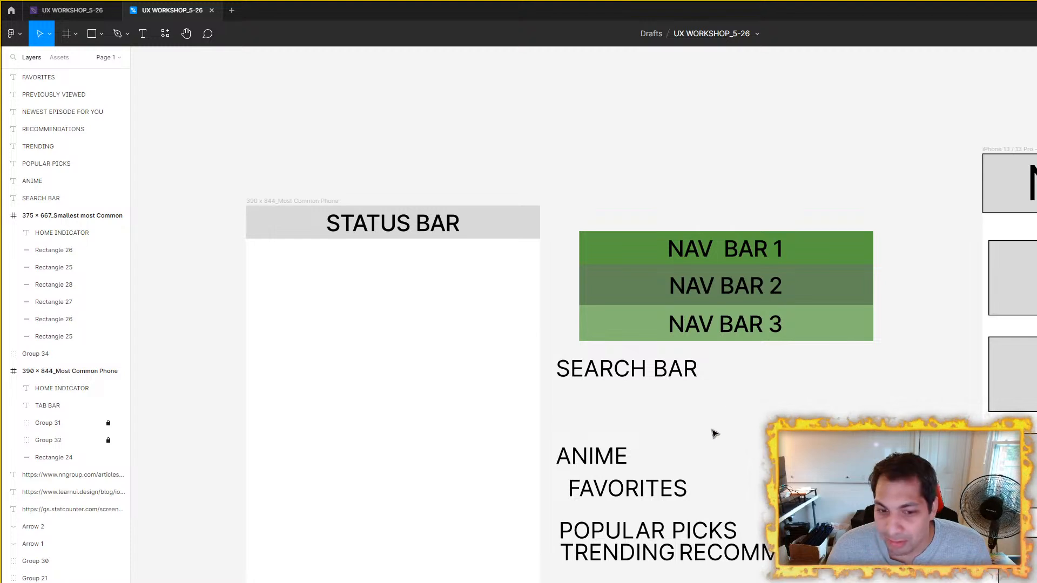
Step: Duplicate the SEARCH BAR label directly beneath it and change the copy's text to SORTING
{"action": "left_click", "coordinate": [638, 368]}
{"action": "key", "text": "ctrl+d"}
{"action": "left_click_drag", "start_coordinate": [639, 370], "coordinate": [638, 395]}
{"action": "double_click", "coordinate": [637, 395]}
{"action": "type", "text": "S"}
{"action": "key", "text": "BackSpace"}
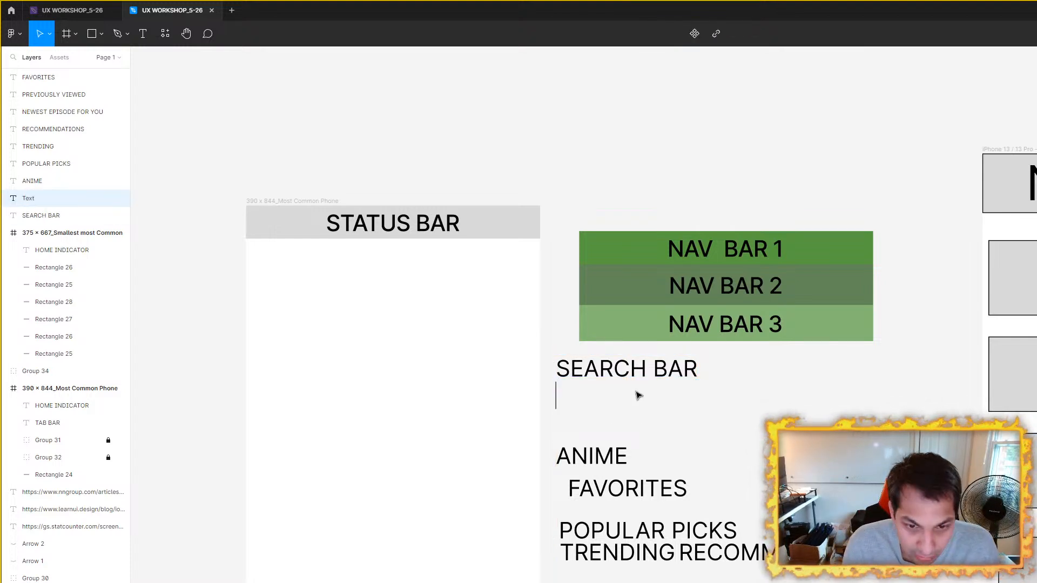
{"action": "type", "text": "SORTING"}
{"action": "key", "text": "Escape"}
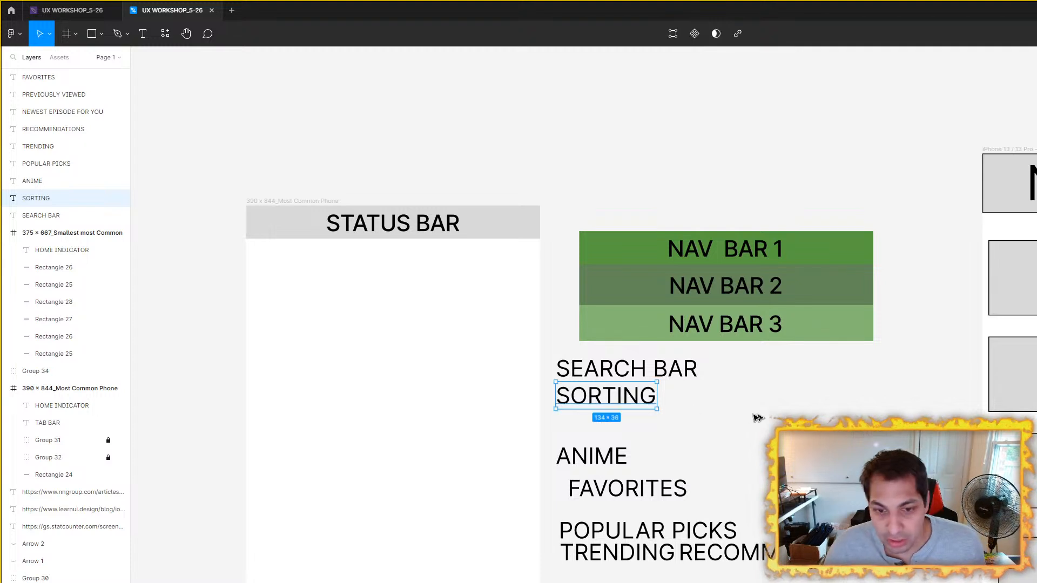
Step: Duplicate the SORTING label directly beneath it and change the copy's text to FILTER
{"action": "key", "text": "ctrl+d"}
{"action": "left_click_drag", "start_coordinate": [619, 402], "coordinate": [619, 428]}
{"action": "double_click", "coordinate": [617, 426]}
{"action": "type", "text": "FILTER"}
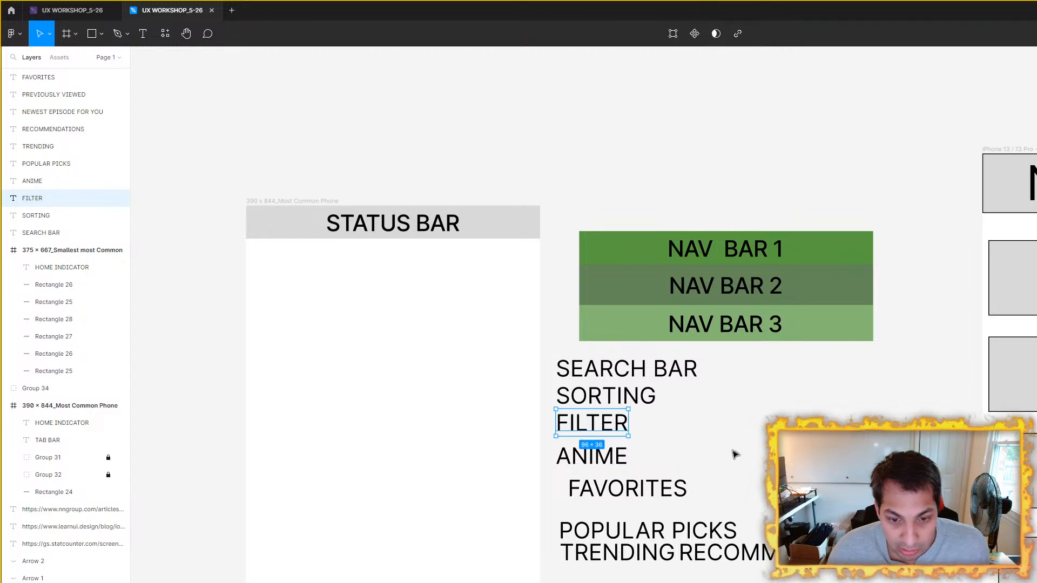
Step: Move all the labels from ANIME downward together to leave a gap below FILTER
{"action": "scroll", "coordinate": [736, 451], "scroll_direction": "down", "scroll_amount": 2}
{"action": "left_click_drag", "start_coordinate": [881, 578], "coordinate": [591, 455]}
{"action": "left_click", "coordinate": [686, 320]}
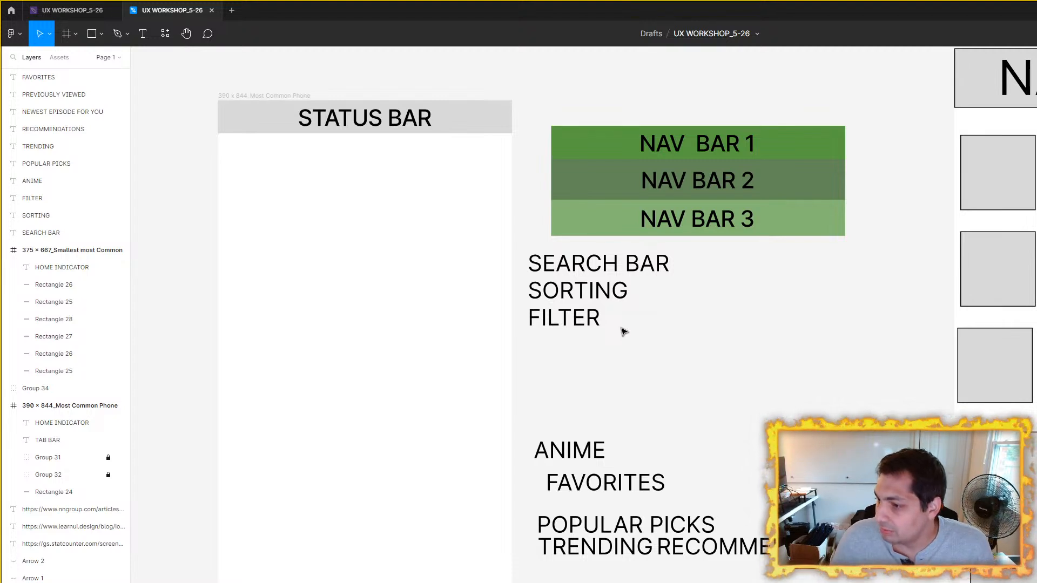
Step: Duplicate SORTING to its right, change the copy's text to CATEGORIES, and position it midway between the SORTING and FILTER lines
{"action": "scroll", "coordinate": [588, 354], "scroll_direction": "up", "scroll_amount": 5}
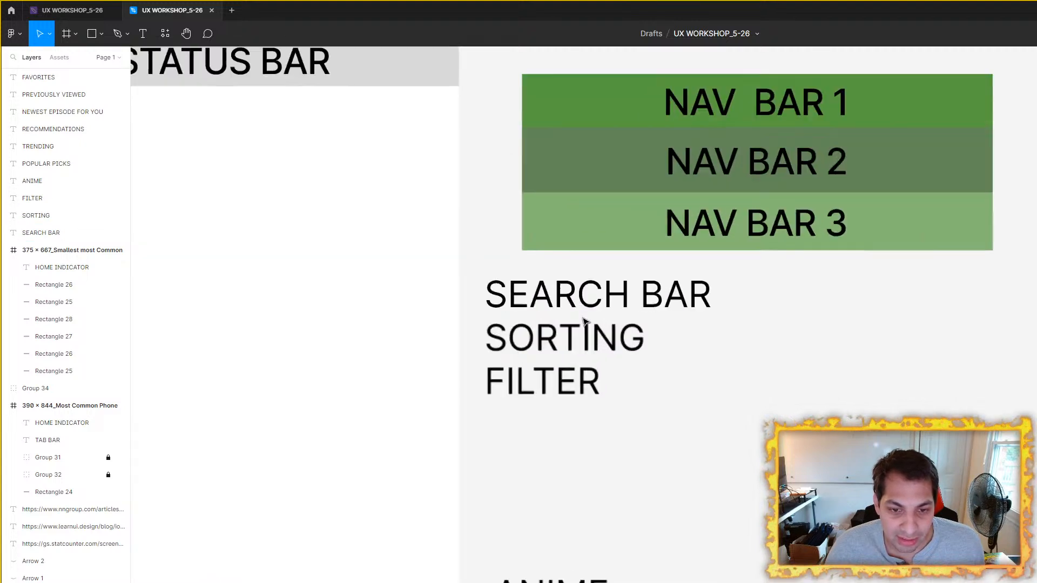
{"action": "left_click", "coordinate": [621, 346]}
{"action": "key", "text": "ctrl+d"}
{"action": "left_click_drag", "start_coordinate": [621, 346], "coordinate": [764, 352]}
{"action": "double_click", "coordinate": [764, 350]}
{"action": "type", "text": "CT"}
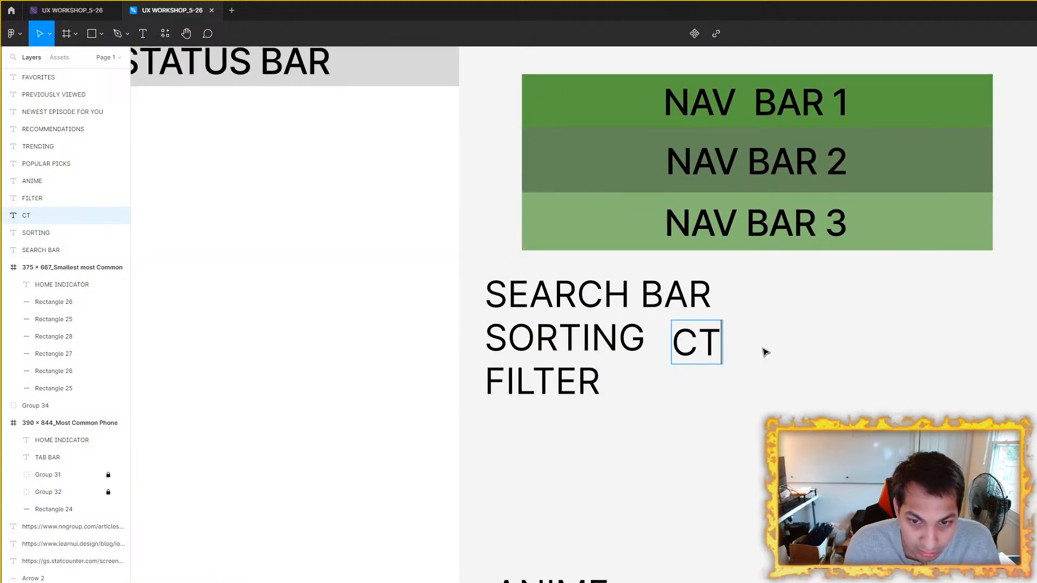
{"action": "key", "text": "BackSpace"}
{"action": "type", "text": "ATEGORIES"}
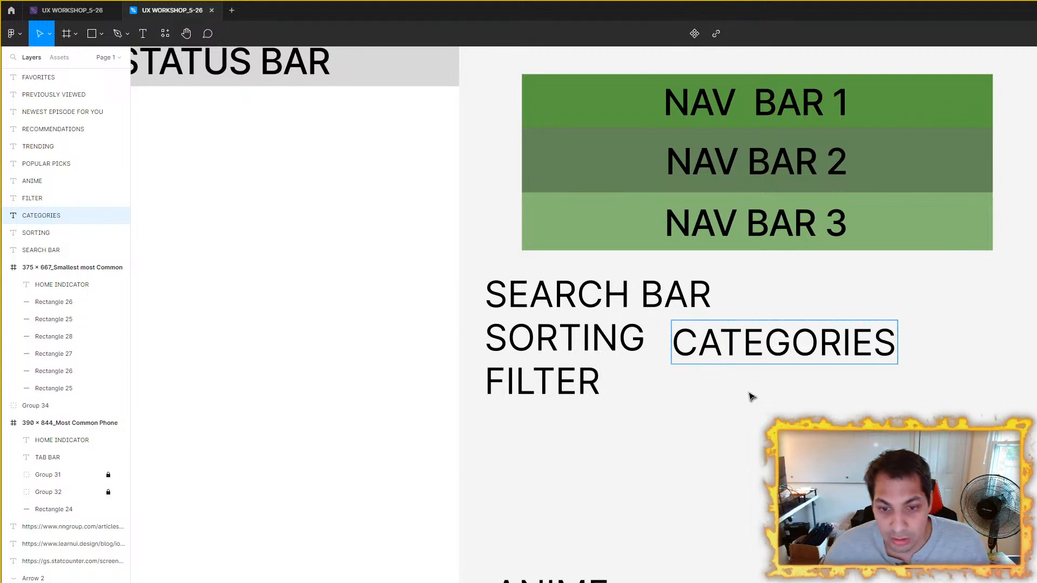
{"action": "key", "text": "Escape"}
{"action": "mouse_move", "coordinate": [752, 354]}
{"action": "left_mouse_down"}
{"action": "mouse_move", "coordinate": [738, 347]}
{"action": "mouse_move", "coordinate": [694, 364]}
{"action": "mouse_move", "coordinate": [746, 372]}
{"action": "left_mouse_up"}
{"action": "key", "text": "Escape"}
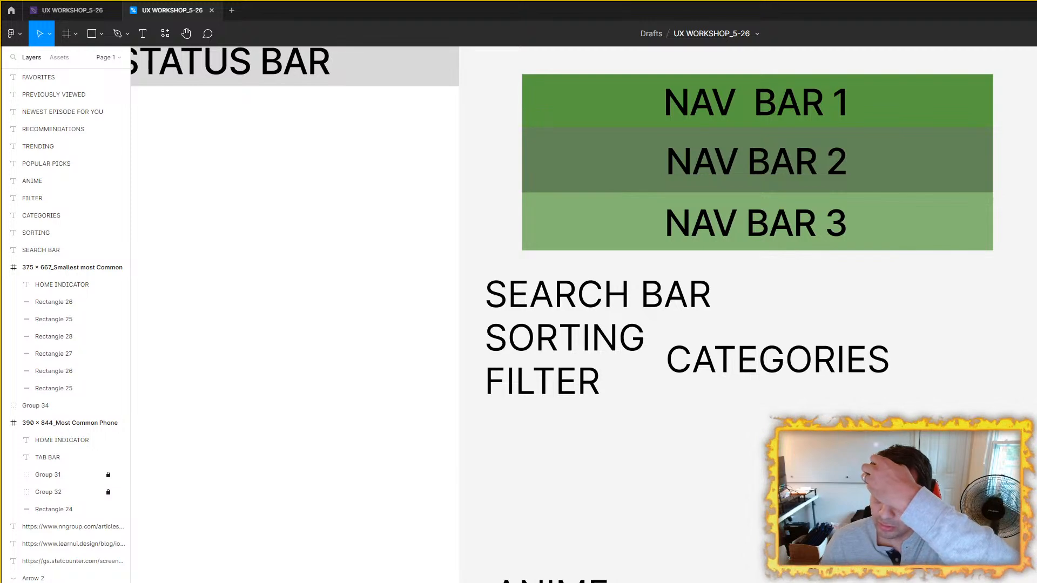
Step: Extend the SEARCH BAR label's text to read SEARCH BAR - AUTOTYPE
{"action": "left_click", "coordinate": [634, 303]}
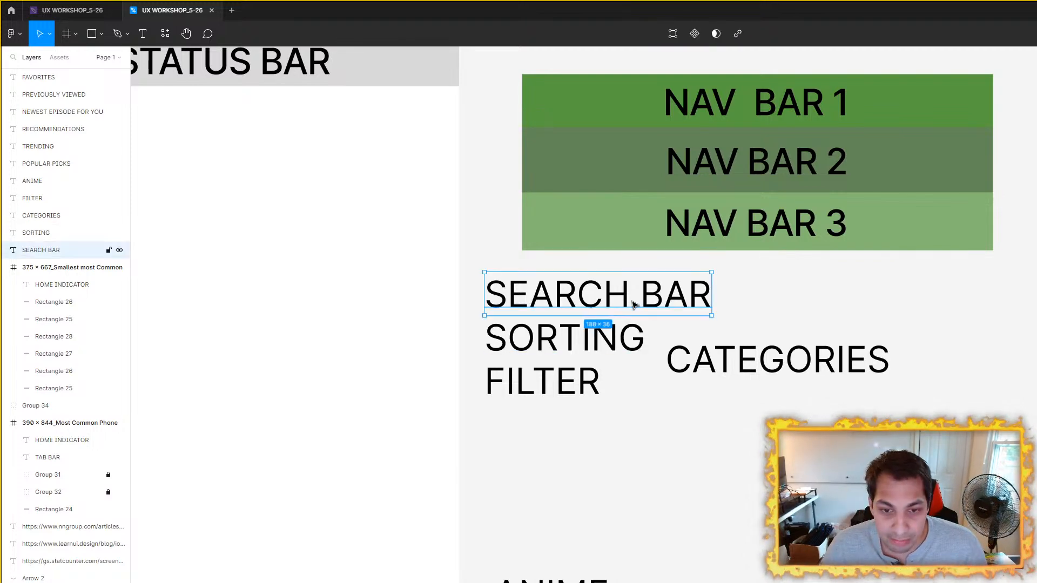
{"action": "double_click", "coordinate": [633, 303]}
{"action": "left_click", "coordinate": [709, 297]}
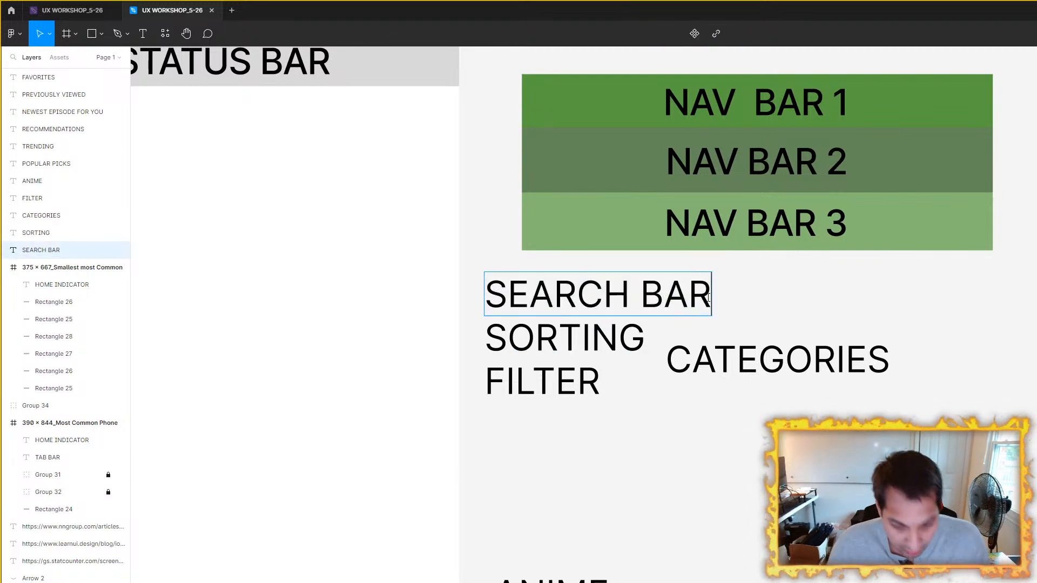
{"action": "type", "text": "- AUTOTP"}
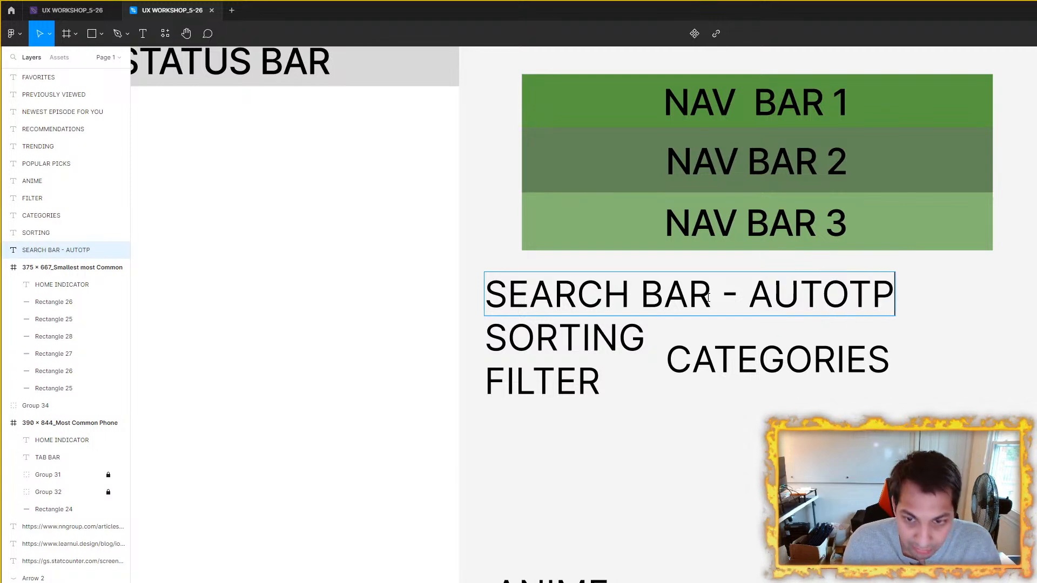
{"action": "key", "text": "BackSpace"}
{"action": "type", "text": "YPE"}
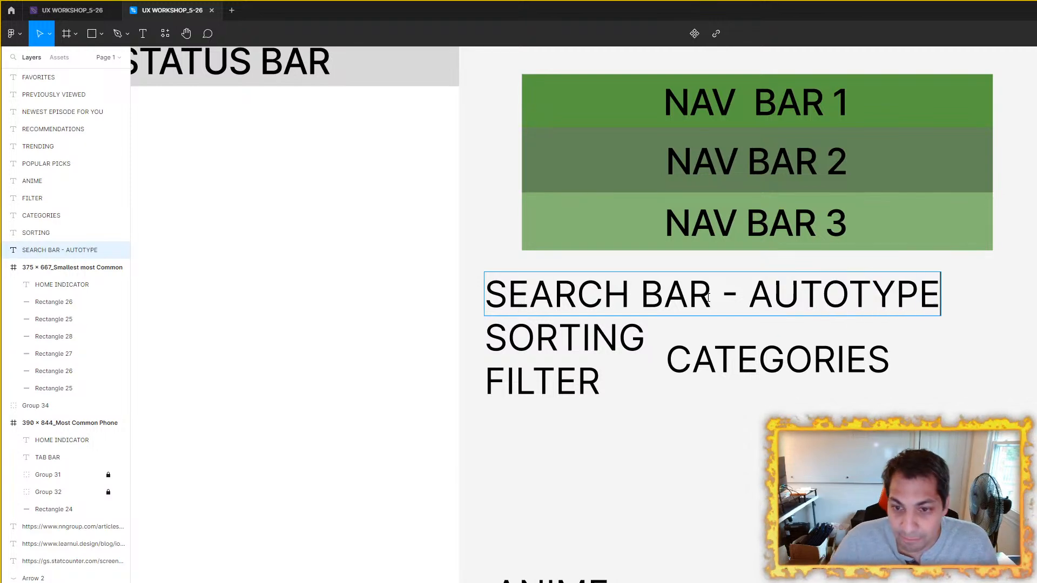
{"action": "key", "text": "Escape"}
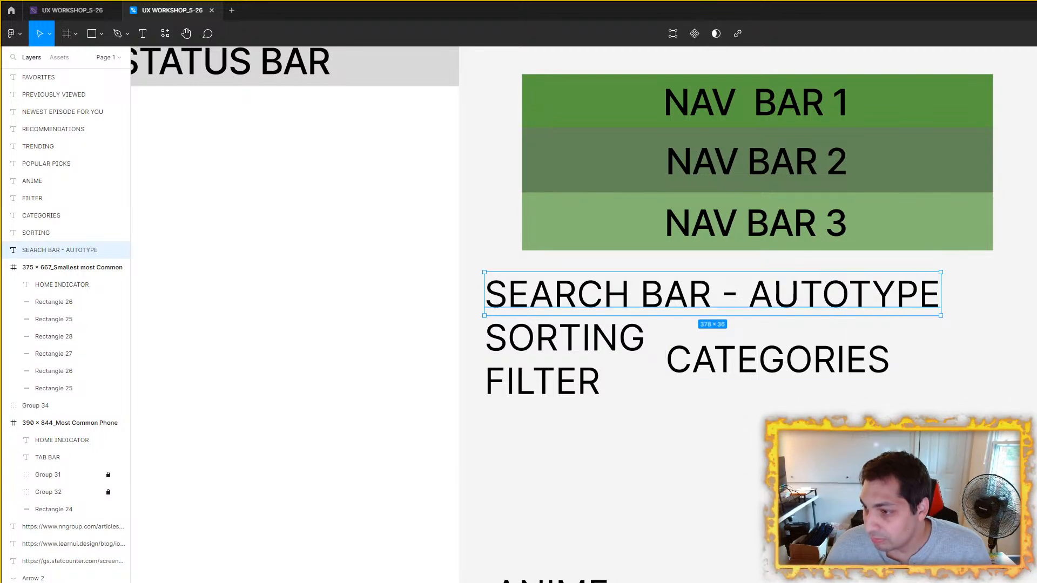
{"action": "left_click", "coordinate": [756, 408]}
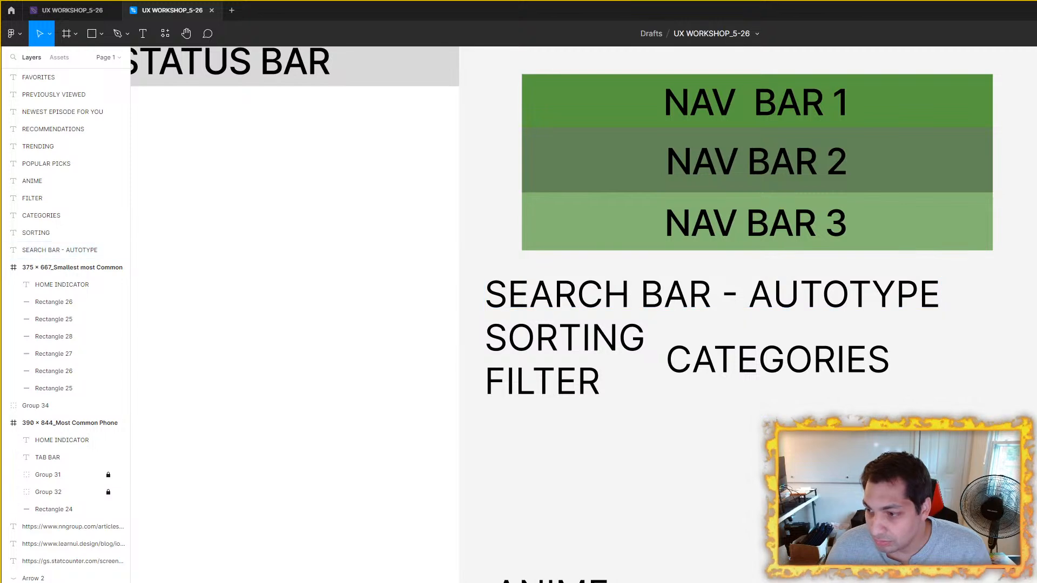
{"action": "double_click", "coordinate": [810, 297]}
{"action": "left_click", "coordinate": [756, 407]}
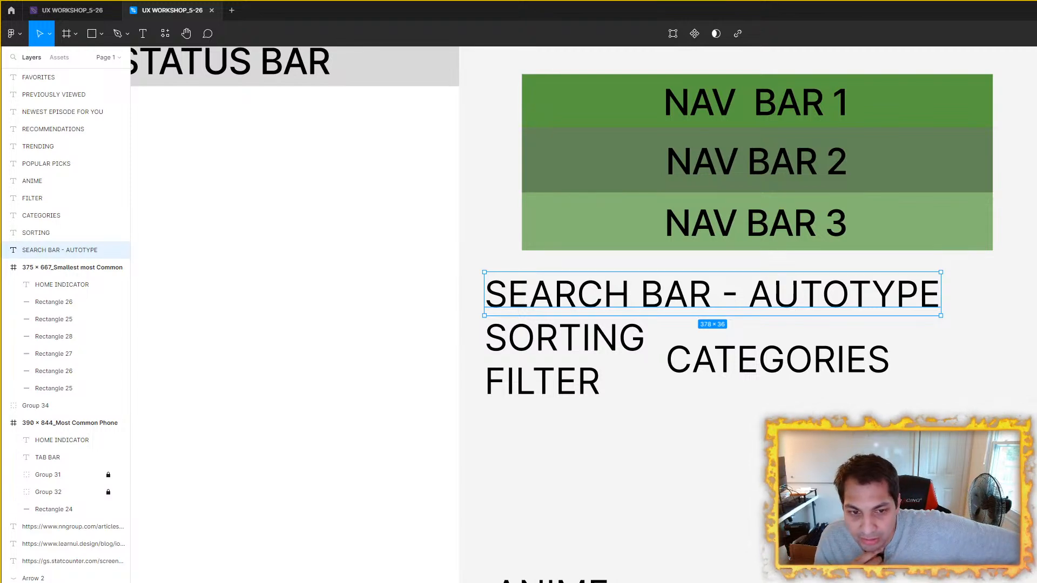
Step: Duplicate the CATEGORIES label directly beneath it and change the copy's text to EPISODE LENGTH
{"action": "left_click", "coordinate": [810, 370]}
{"action": "key", "text": "ctrl+d"}
{"action": "left_click_drag", "start_coordinate": [810, 370], "coordinate": [807, 411]}
{"action": "double_click", "coordinate": [806, 410]}
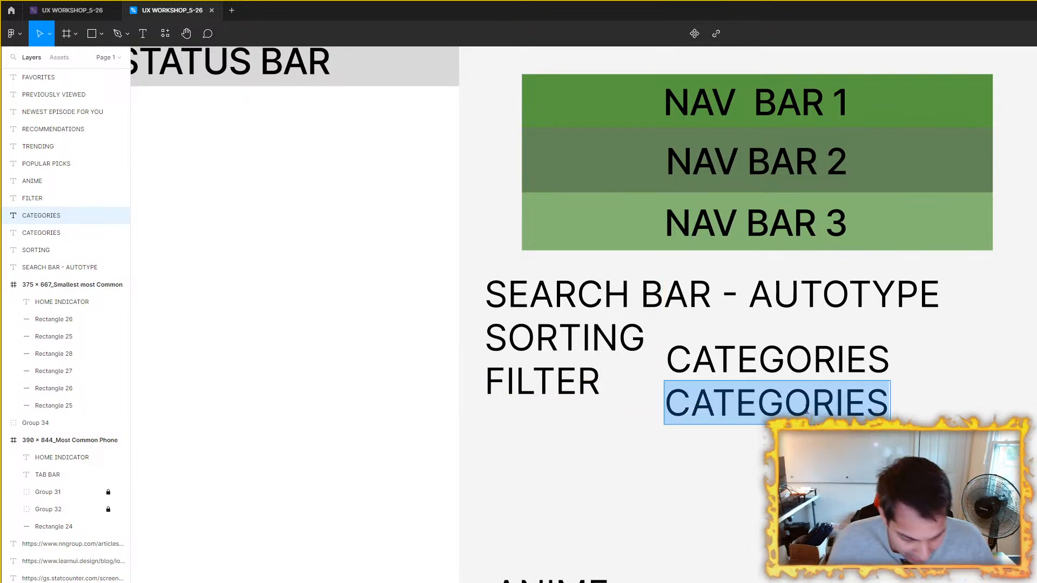
{"action": "type", "text": "EPISODE LENGT"}
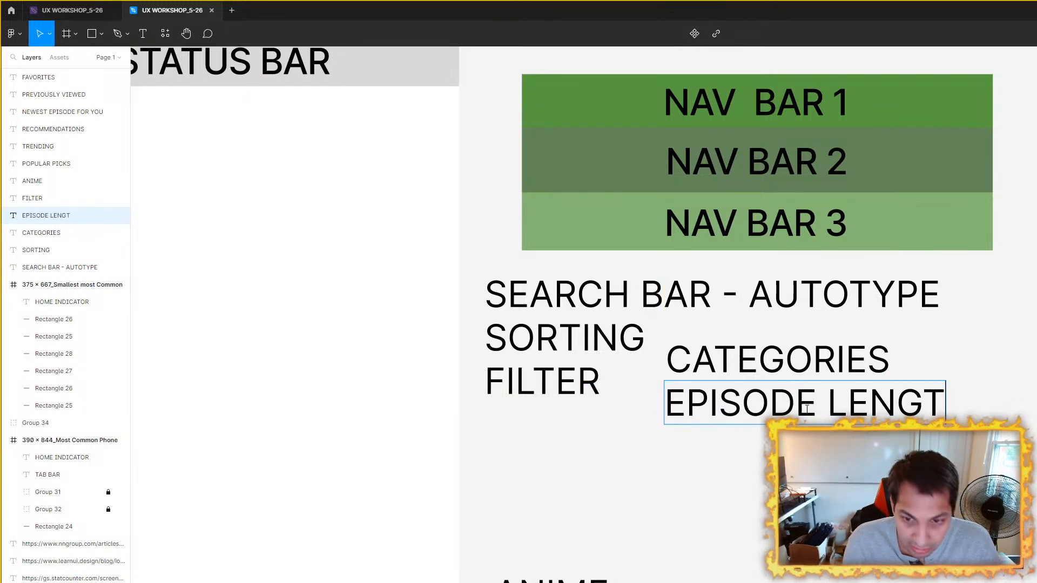
{"action": "type", "text": "H"}
{"action": "key", "text": "Escape"}
{"action": "key", "text": "Escape"}
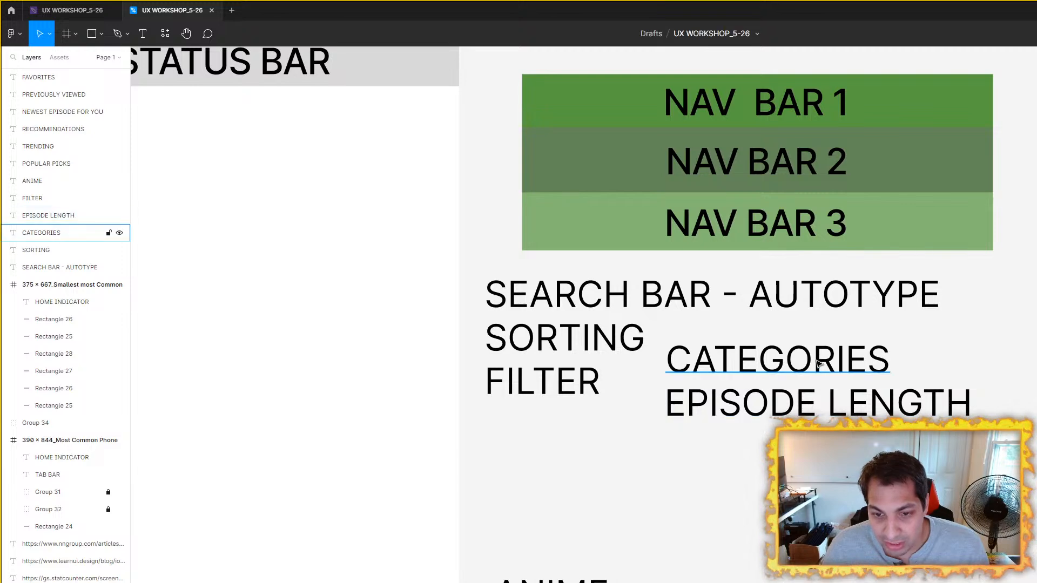
Step: Duplicate the CATEGORIES label to its right on the same line and change the copy's text to A-Z/ Z-A
{"action": "left_click", "coordinate": [818, 364]}
{"action": "key", "text": "ctrl+d"}
{"action": "left_click_drag", "start_coordinate": [818, 363], "coordinate": [1036, 364]}
{"action": "double_click", "coordinate": [1036, 364]}
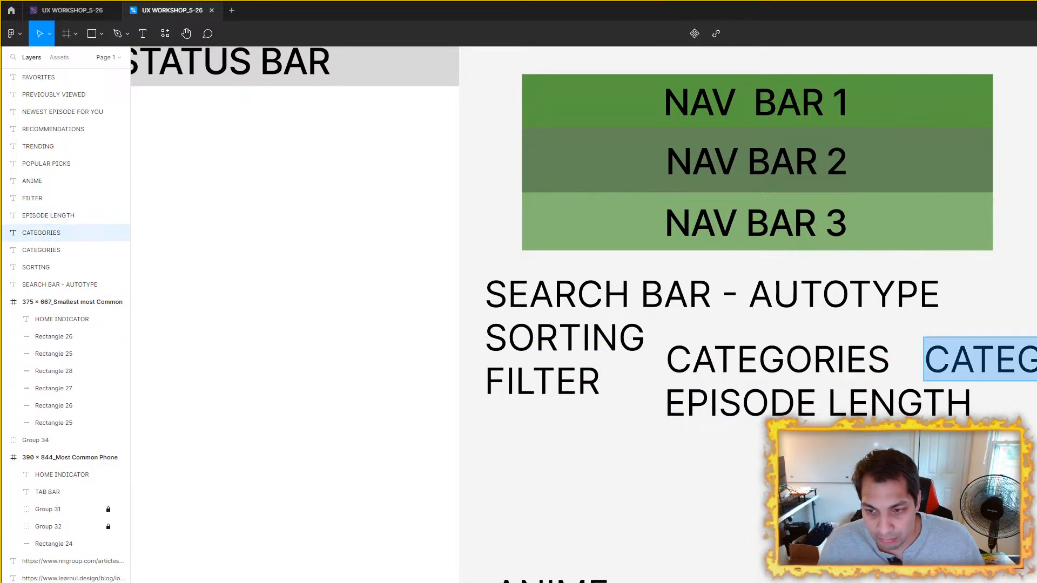
{"action": "type", "text": "A-Z"}
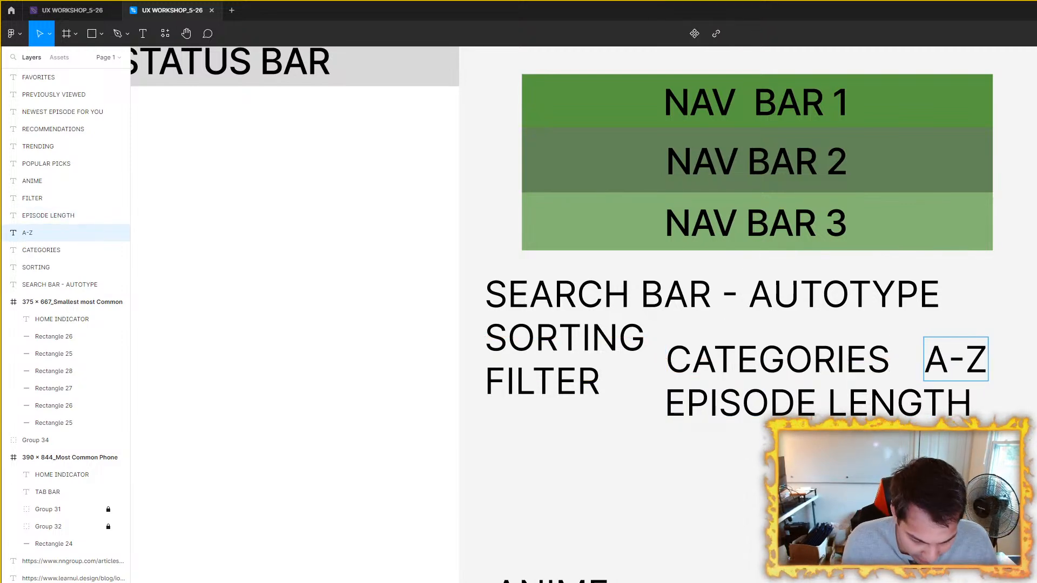
{"action": "type", "text": "/ Z-A"}
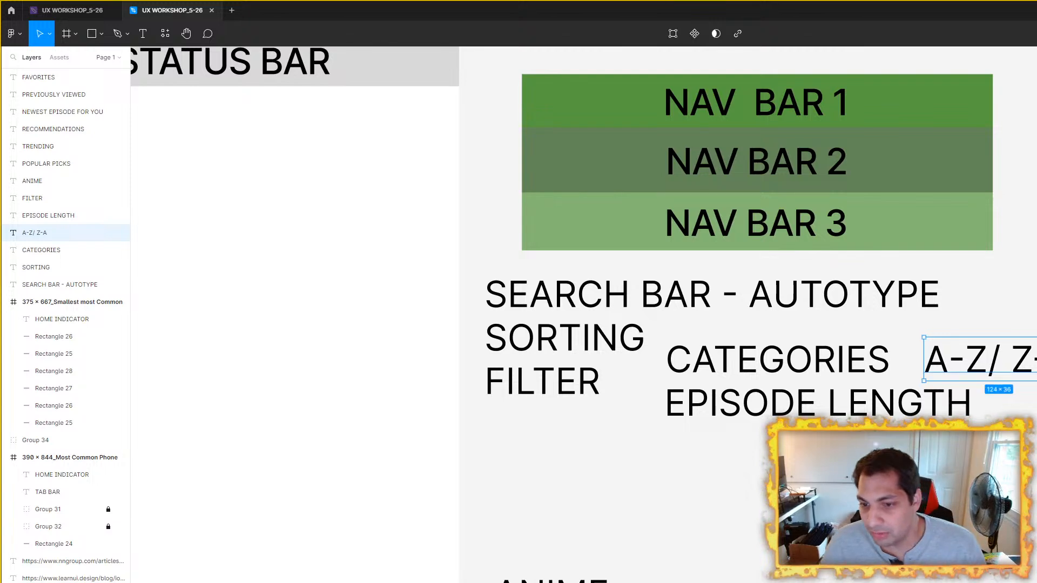
{"action": "key", "text": "Escape"}
{"action": "key", "text": "Escape"}
Step: Duplicate the A-Z/ Z-A label, change the copy's text to RATING, and place it at the end of the EPISODE LENGTH line
{"action": "left_click", "coordinate": [1033, 370]}
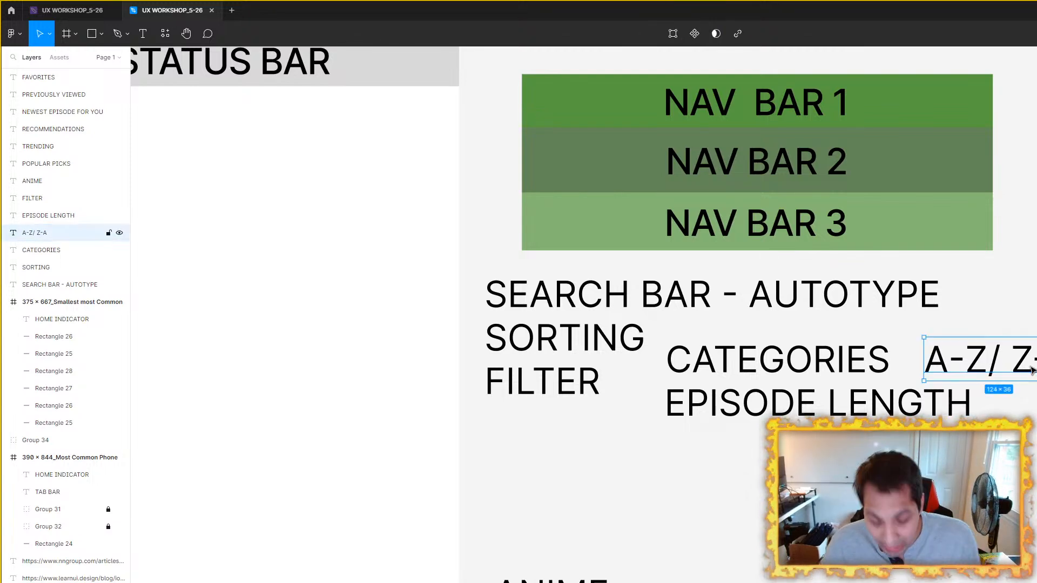
{"action": "key", "text": "ctrl+d"}
{"action": "left_click_drag", "start_coordinate": [1033, 371], "coordinate": [1034, 494]}
{"action": "double_click", "coordinate": [1035, 496]}
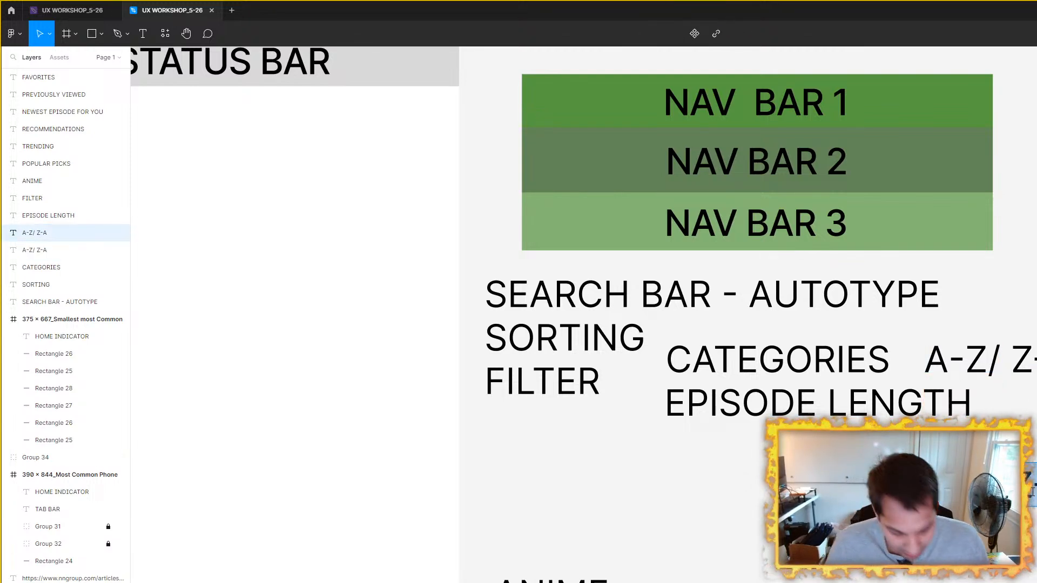
{"action": "type", "text": "RATING"}
{"action": "key", "text": "Escape"}
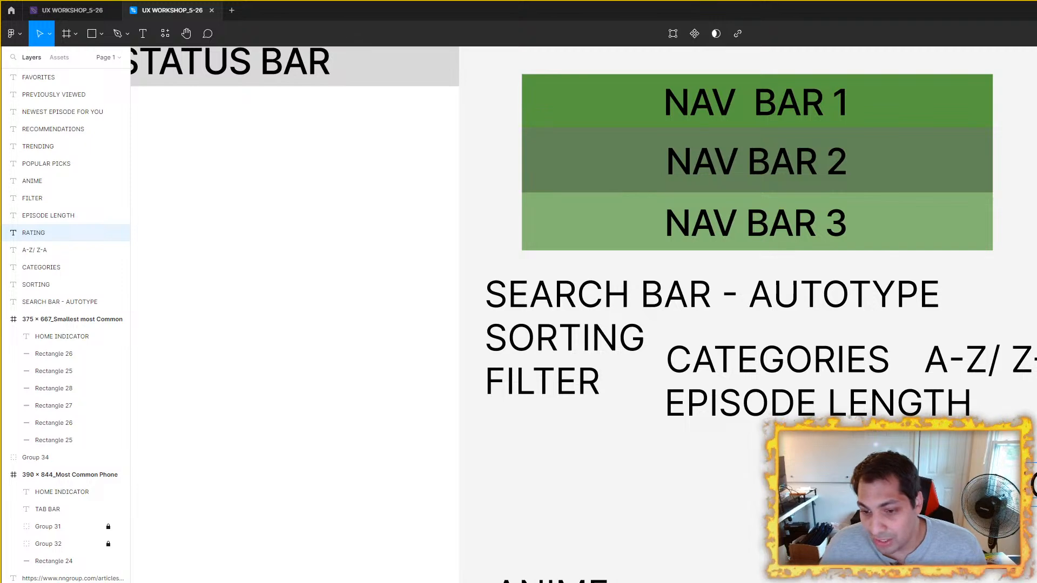
{"action": "left_click_drag", "start_coordinate": [955, 486], "coordinate": [1023, 405]}
{"action": "key", "text": "Escape"}
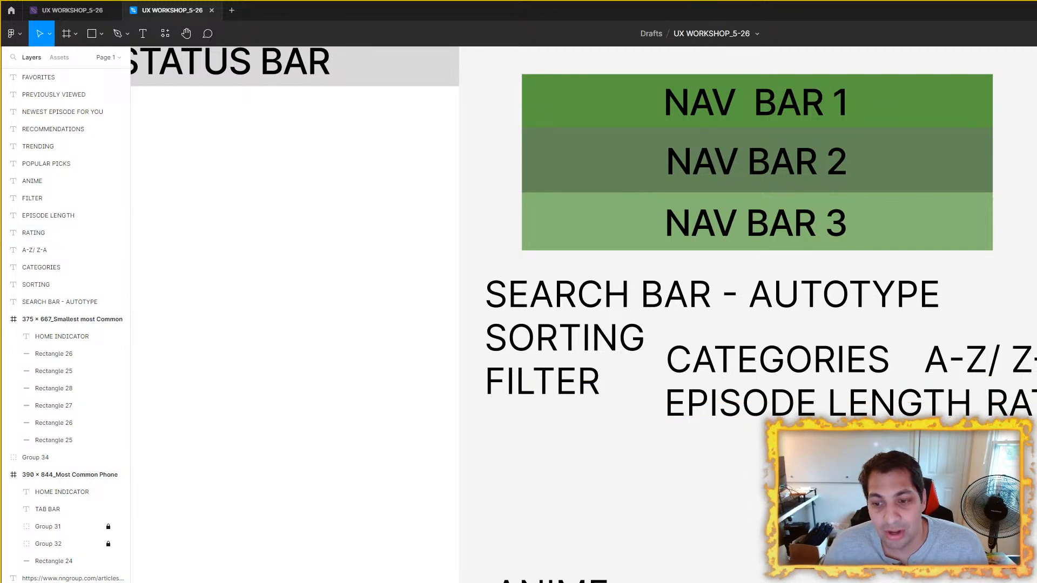
Step: Move the RATING label down to just below the right end of EPISODE LENGTH
{"action": "scroll", "coordinate": [584, 313], "scroll_direction": "right", "scroll_amount": 3}
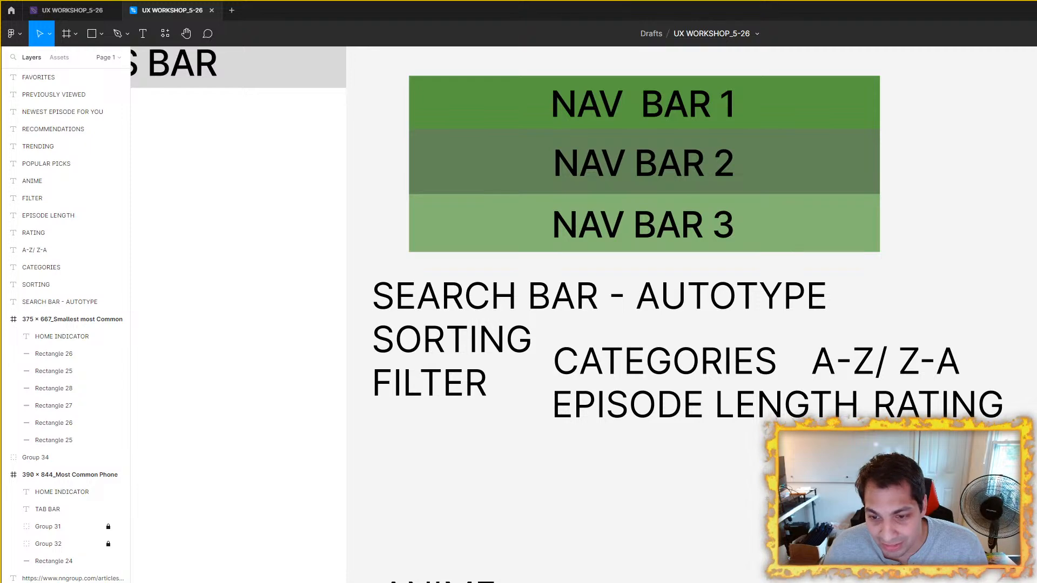
{"action": "left_click_drag", "start_coordinate": [939, 410], "coordinate": [1035, 411]}
{"action": "left_click", "coordinate": [948, 308]}
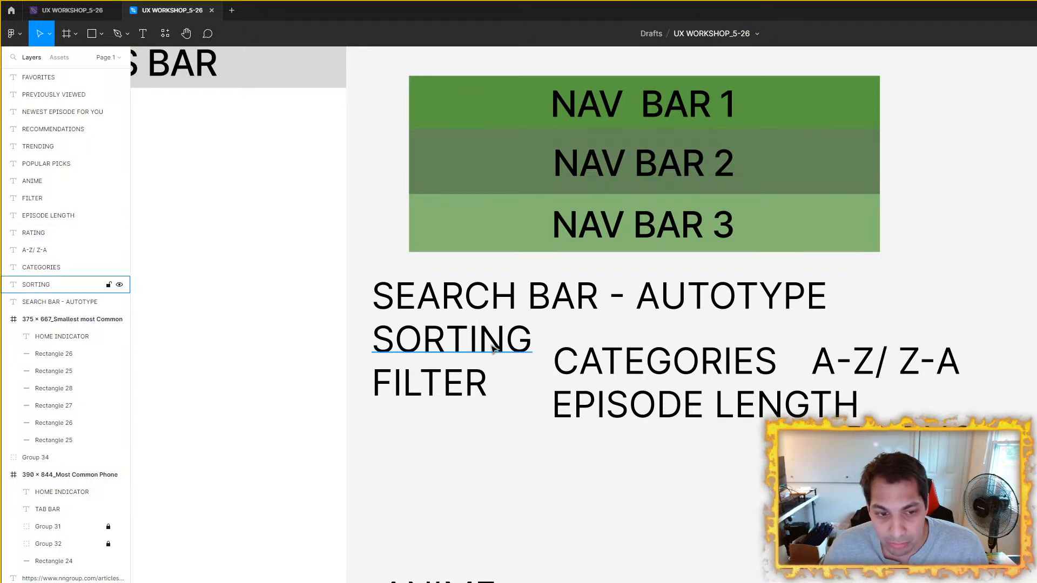
{"action": "left_click", "coordinate": [432, 383]}
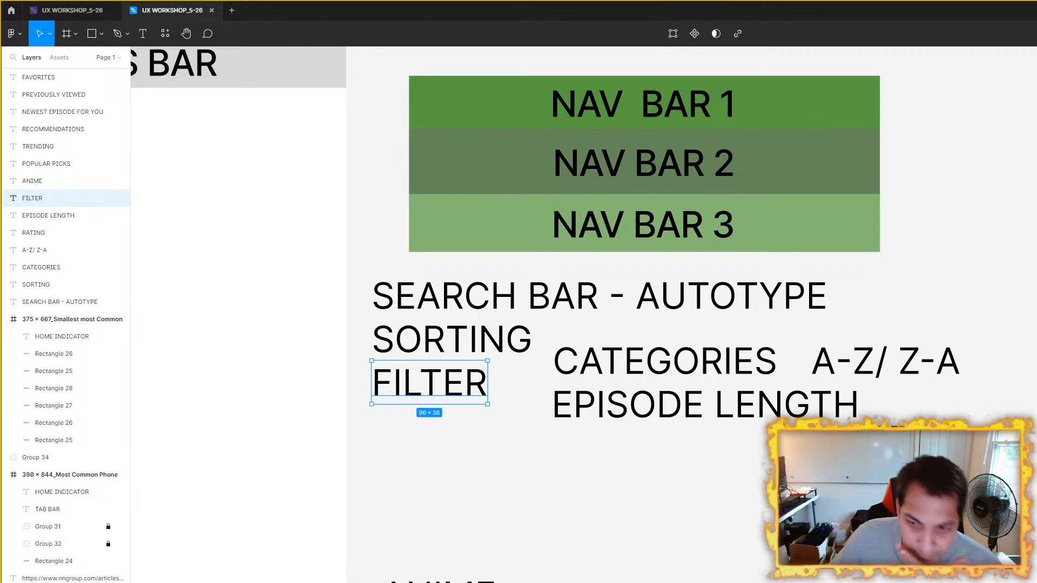
{"action": "left_click", "coordinate": [726, 561]}
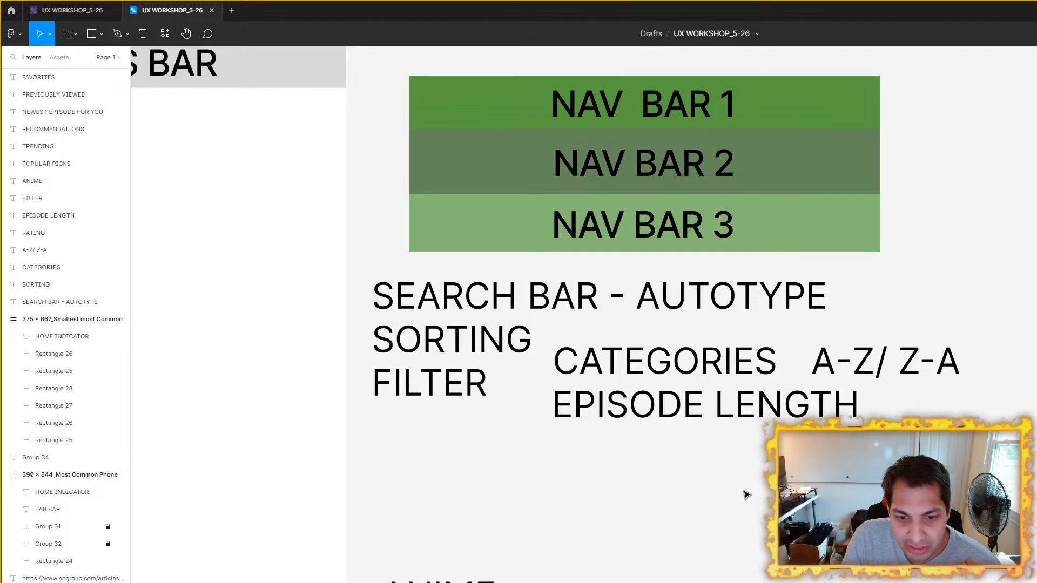
Step: Duplicate the RATING label, change the copy's text to SUB AND DUB, and place it beneath EPISODE LENGTH, to the left of RATING
{"action": "scroll", "coordinate": [747, 496], "scroll_direction": "down", "scroll_amount": 3}
{"action": "scroll", "coordinate": [757, 371], "scroll_direction": "up", "scroll_amount": 1}
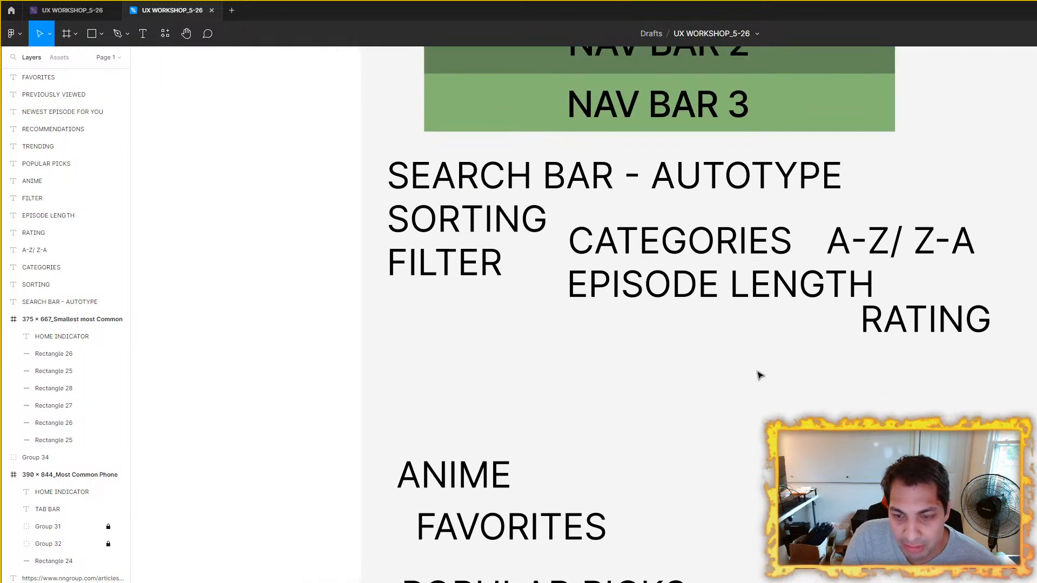
{"action": "left_click_drag", "start_coordinate": [757, 370], "coordinate": [683, 444]}
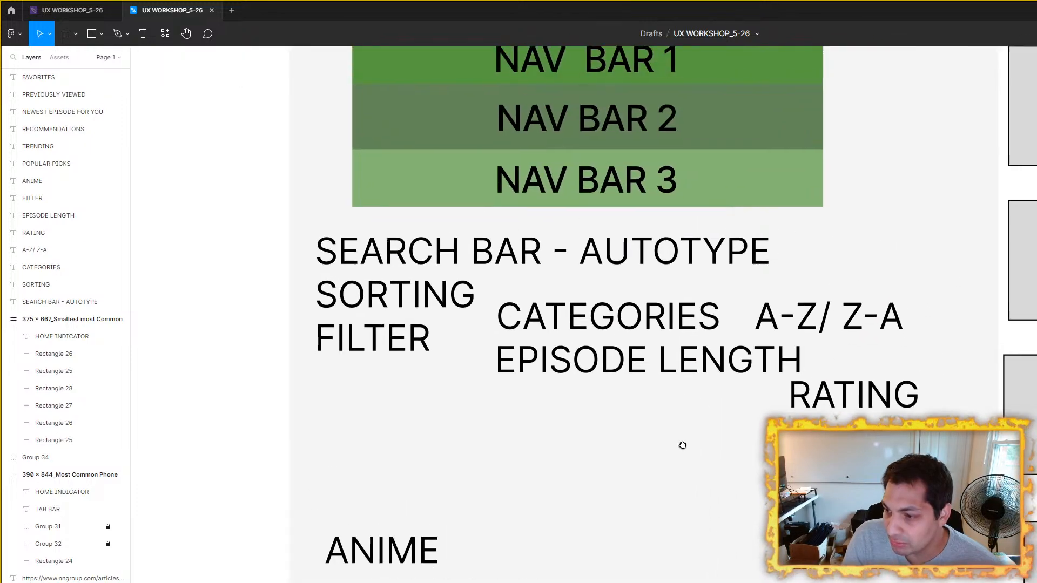
{"action": "left_click", "coordinate": [841, 397]}
{"action": "key", "text": "ctrl+d"}
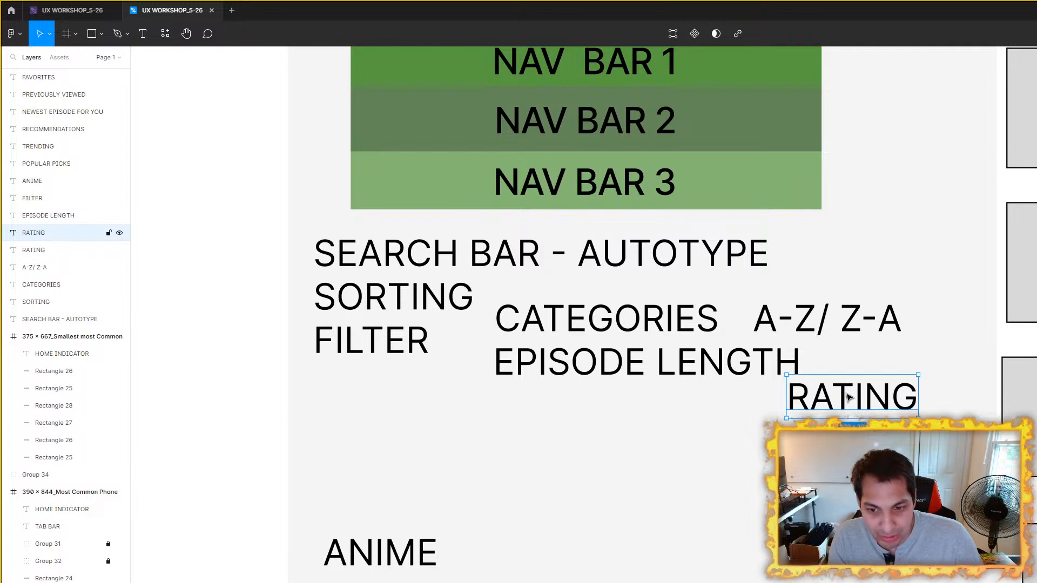
{"action": "left_click_drag", "start_coordinate": [841, 397], "coordinate": [725, 463]}
{"action": "double_click", "coordinate": [731, 463]}
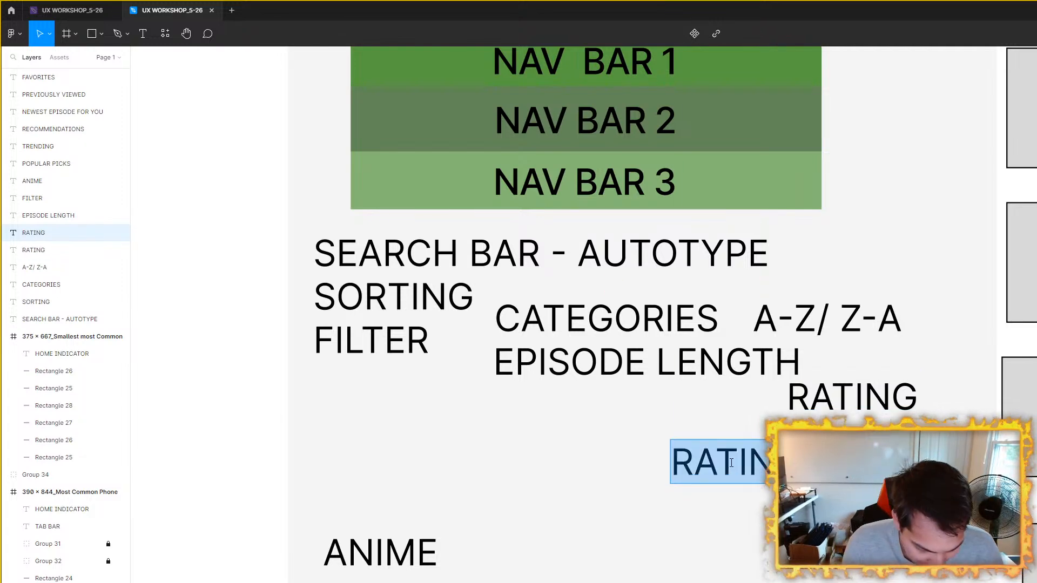
{"action": "type", "text": "SUB AND DUB"}
{"action": "left_click", "coordinate": [675, 519]}
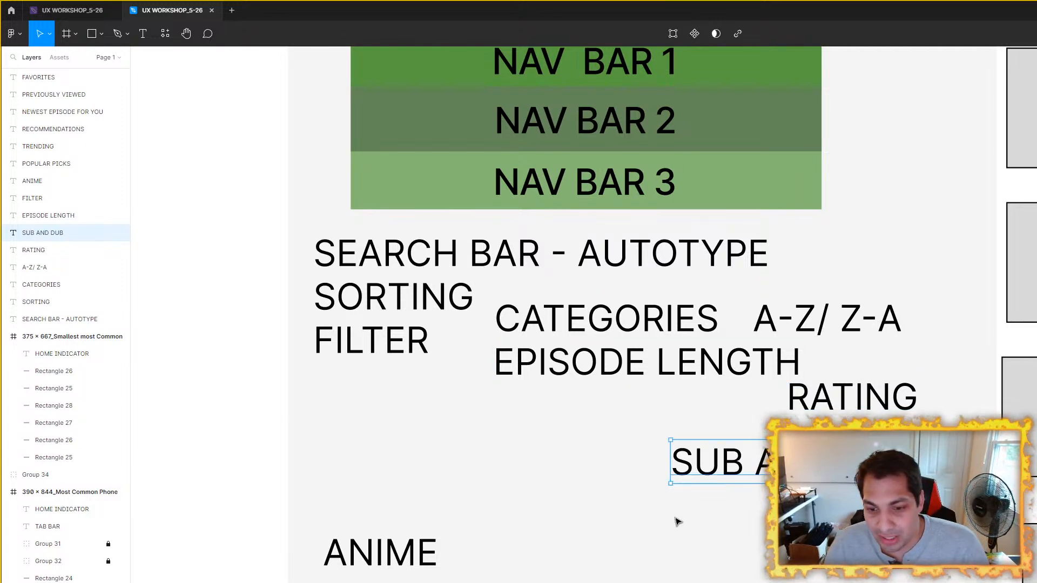
{"action": "left_click_drag", "start_coordinate": [805, 469], "coordinate": [639, 410]}
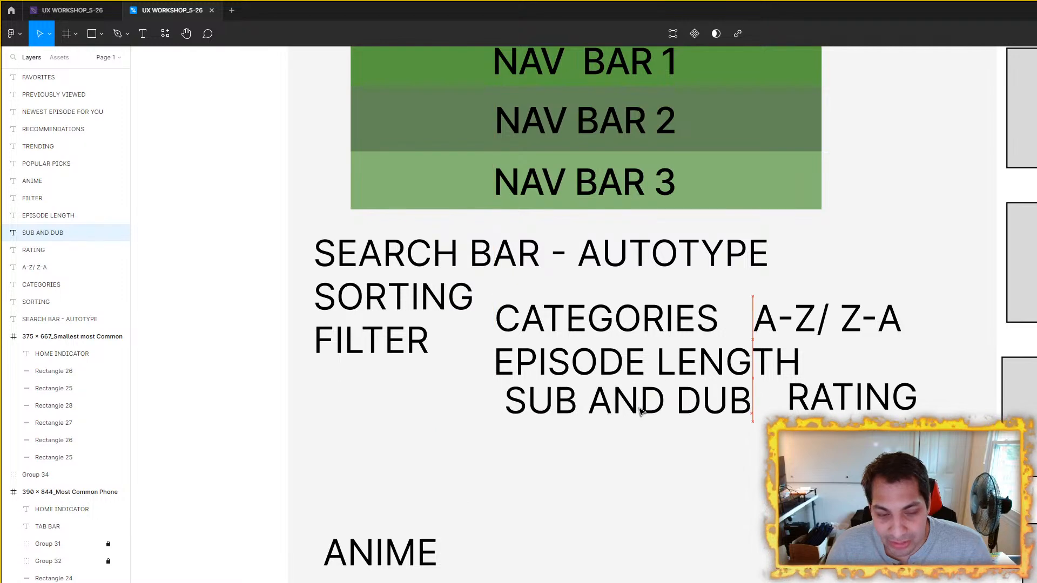
{"action": "left_click", "coordinate": [749, 532]}
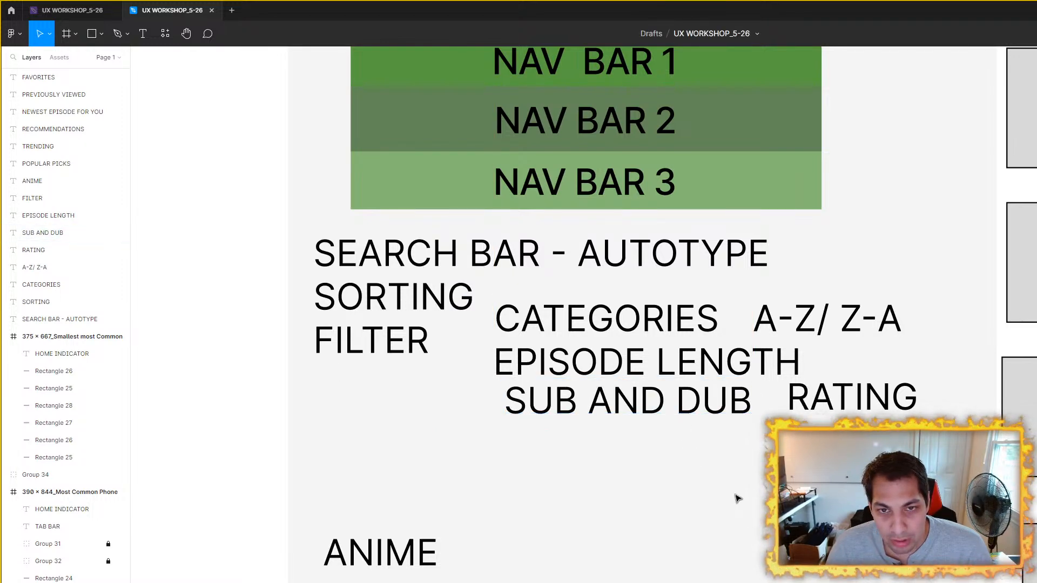
Step: Nudge the SUB AND DUB label slightly up and to the right, closer to RATING
{"action": "scroll", "coordinate": [738, 498], "scroll_direction": "up", "scroll_amount": 2}
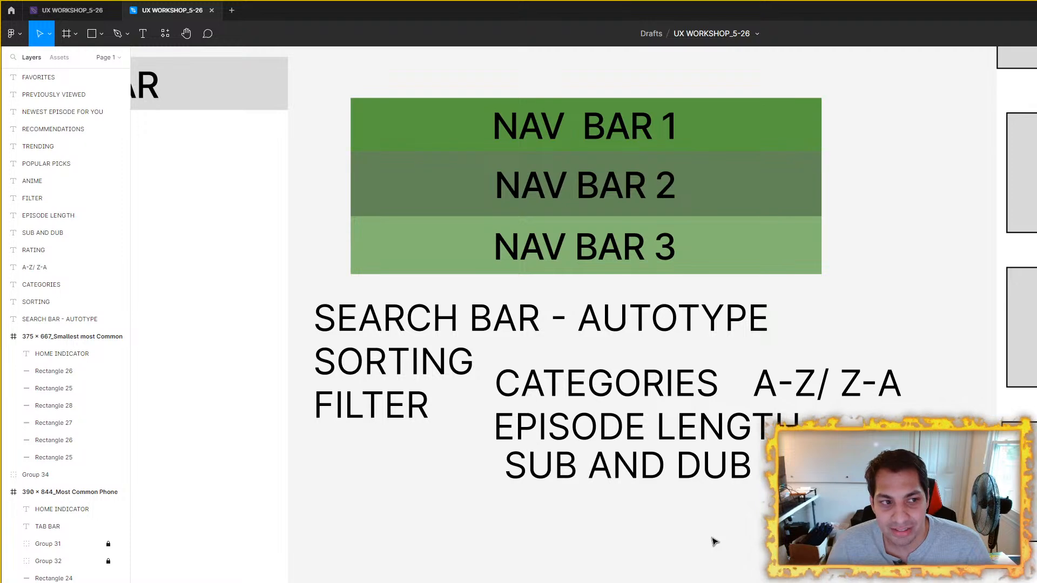
{"action": "left_click_drag", "start_coordinate": [682, 479], "coordinate": [693, 471]}
{"action": "left_click", "coordinate": [794, 495]}
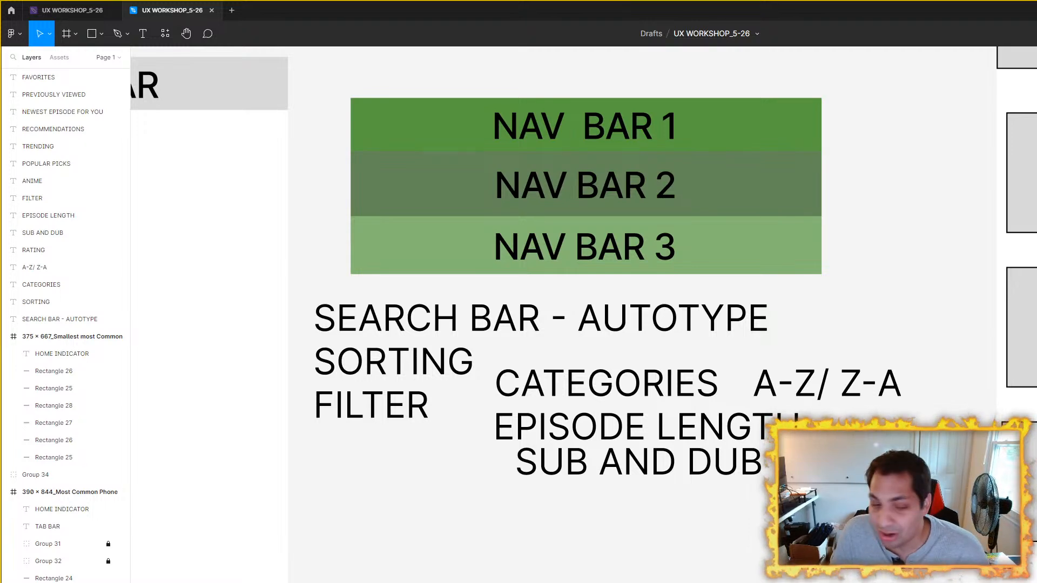
Step: Duplicate the SUB AND DUB label, change the copy's text to LANGUAGE PREFERENCE, and place it directly beneath SUB AND DUB
{"action": "left_click_drag", "start_coordinate": [701, 582], "coordinate": [663, 548]}
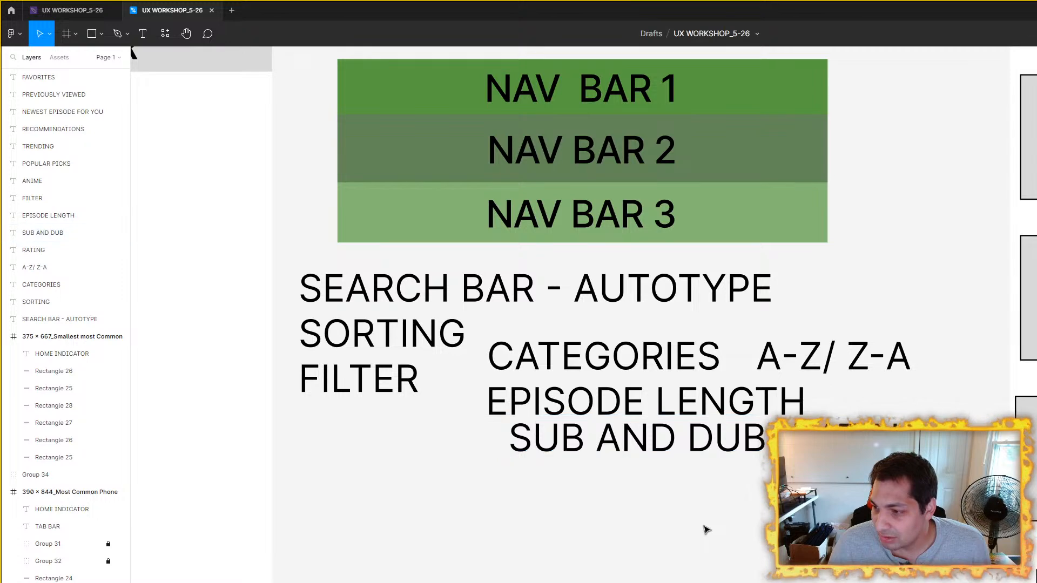
{"action": "left_click", "coordinate": [705, 437]}
{"action": "left_click_drag", "start_coordinate": [704, 437], "coordinate": [738, 495]}
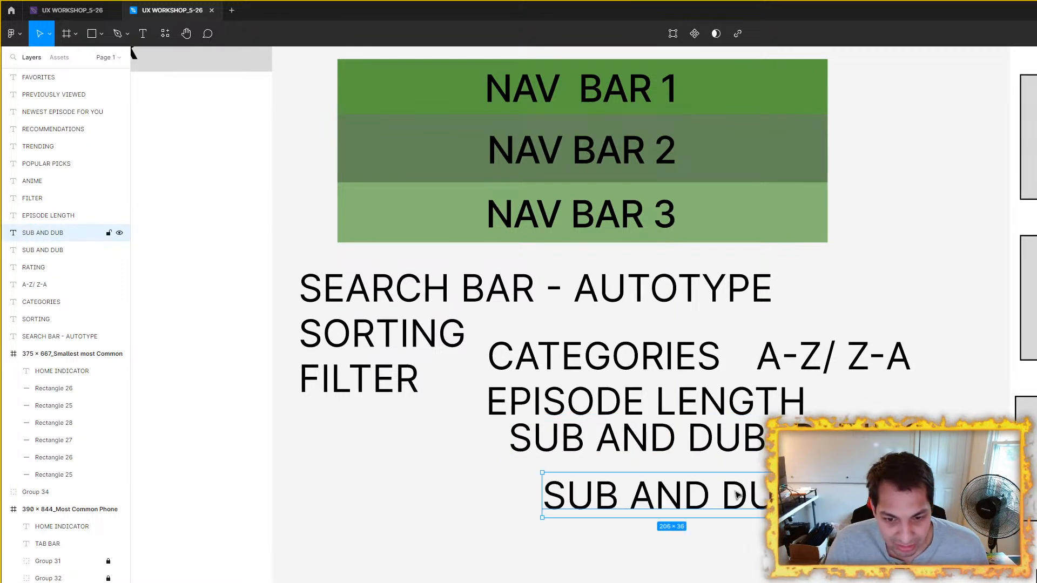
{"action": "double_click", "coordinate": [736, 493]}
{"action": "type", "text": "LANGUYAGE"}
{"action": "key", "text": "BackSpace"}
{"action": "key", "text": "BackSpace"}
{"action": "key", "text": "BackSpace"}
{"action": "key", "text": "BackSpace"}
{"action": "type", "text": "AGE PREFERENCE"}
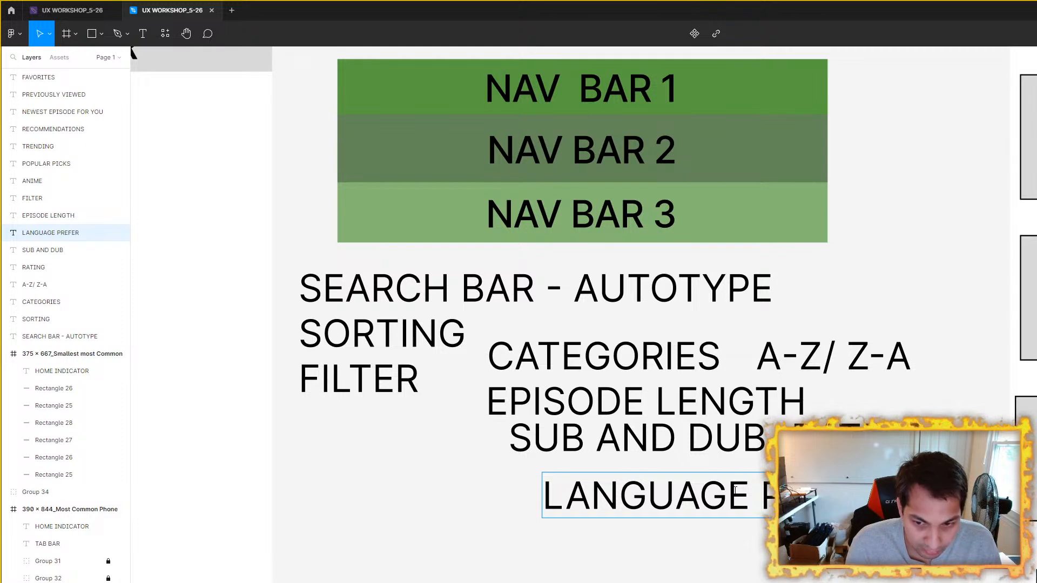
{"action": "left_click", "coordinate": [799, 580]}
{"action": "left_click_drag", "start_coordinate": [843, 497], "coordinate": [794, 484]}
{"action": "left_click", "coordinate": [800, 546]}
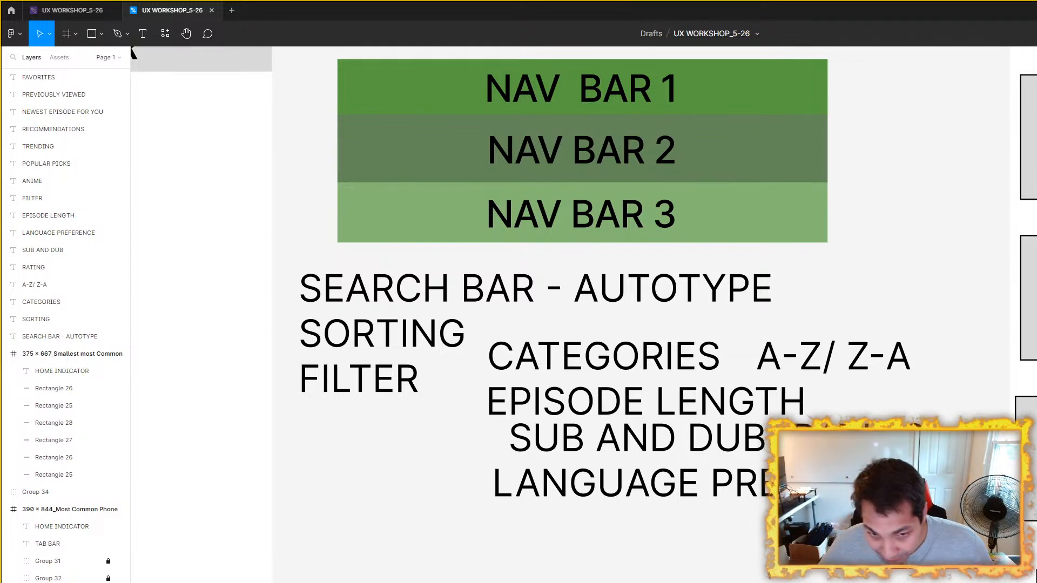
Step: Review the affinity map's WORKFLOW STUFF sticky notes against the label list beside the phone frame
{"action": "scroll", "coordinate": [626, 363], "scroll_direction": "down", "scroll_amount": 5}
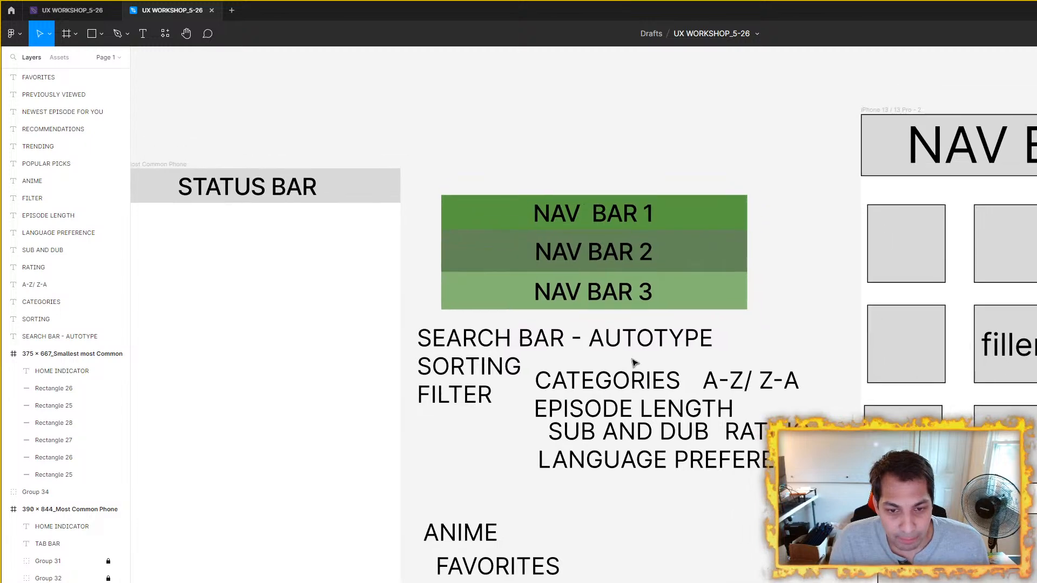
{"action": "scroll", "coordinate": [626, 363], "scroll_direction": "down", "scroll_amount": 5}
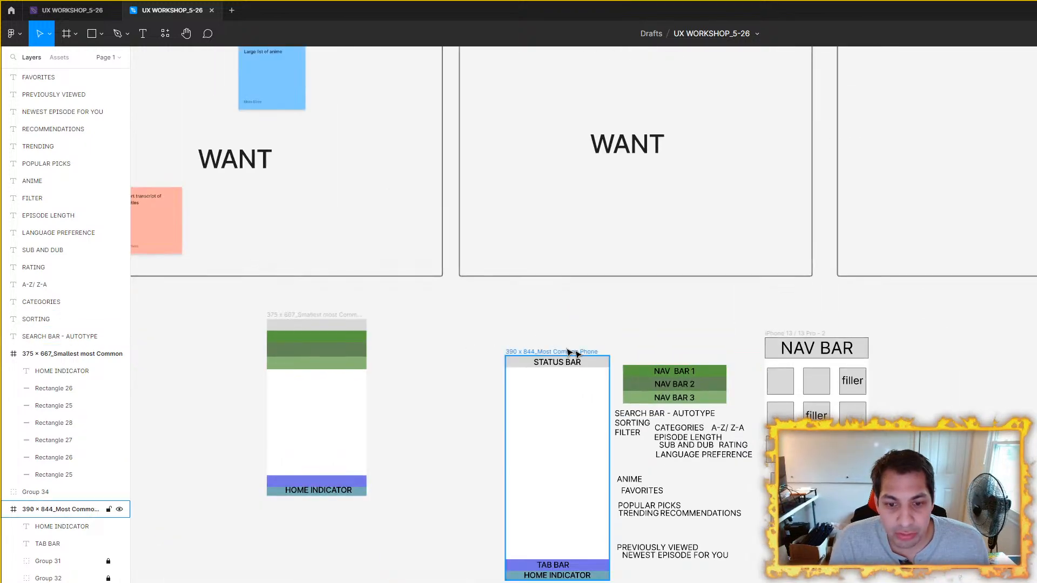
{"action": "scroll", "coordinate": [487, 233], "scroll_direction": "up", "scroll_amount": 6}
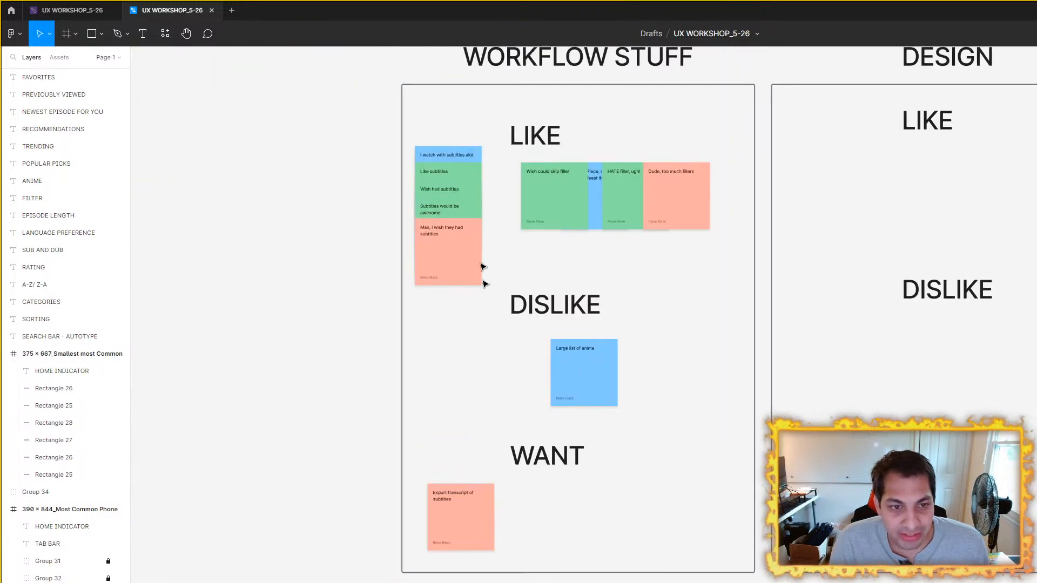
{"action": "scroll", "coordinate": [456, 208], "scroll_direction": "up", "scroll_amount": 5}
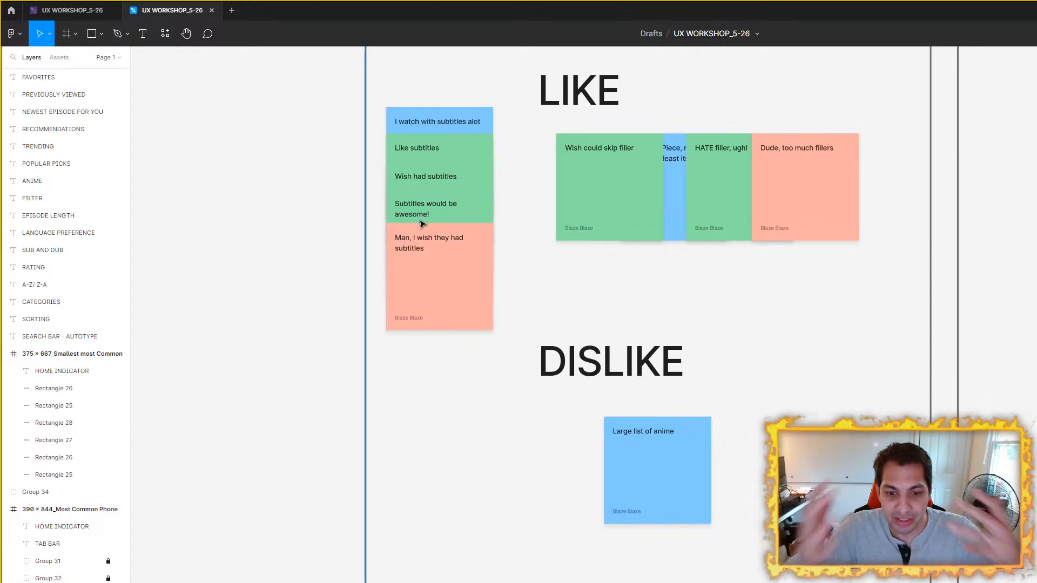
{"action": "scroll", "coordinate": [378, 254], "scroll_direction": "down", "scroll_amount": 5}
{"action": "scroll", "coordinate": [346, 302], "scroll_direction": "down", "scroll_amount": 5}
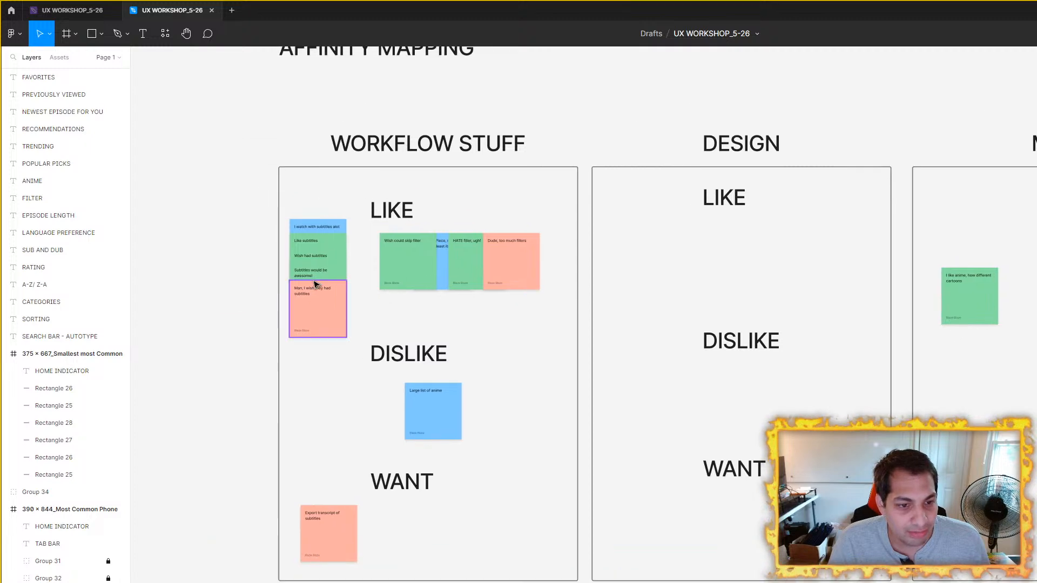
{"action": "scroll", "coordinate": [713, 460], "scroll_direction": "up", "scroll_amount": 5}
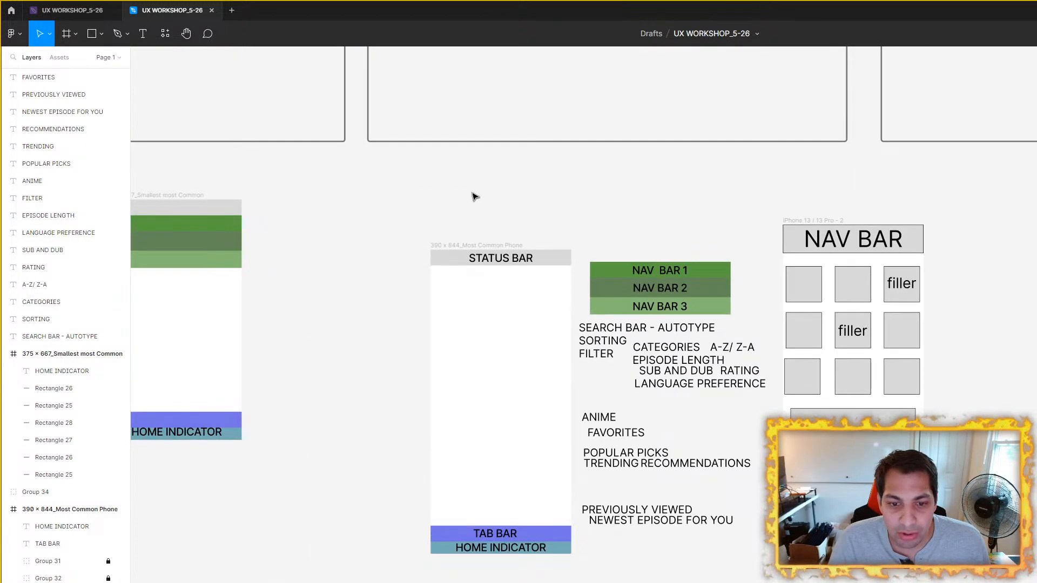
Step: Compare the affinity map's LIKE, DISLIKE and WANT workflow notes with the search, sorting and filter labels beside the phone frame
{"action": "scroll", "coordinate": [486, 194], "scroll_direction": "up", "scroll_amount": 6}
{"action": "scroll", "coordinate": [486, 194], "scroll_direction": "left", "scroll_amount": 4}
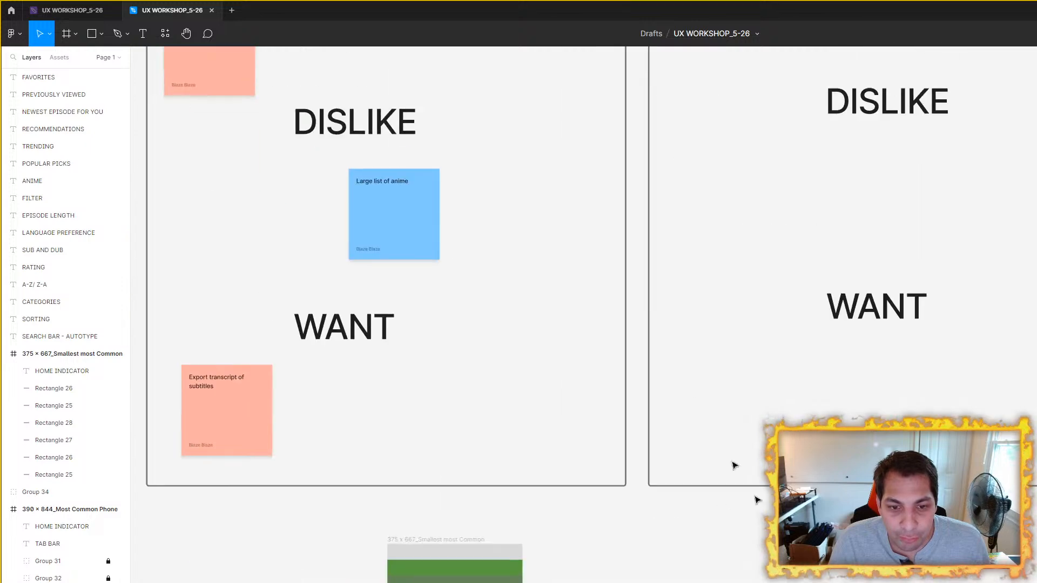
{"action": "scroll", "coordinate": [420, 226], "scroll_direction": "down", "scroll_amount": 3}
{"action": "left_click_drag", "start_coordinate": [458, 196], "coordinate": [560, 316]}
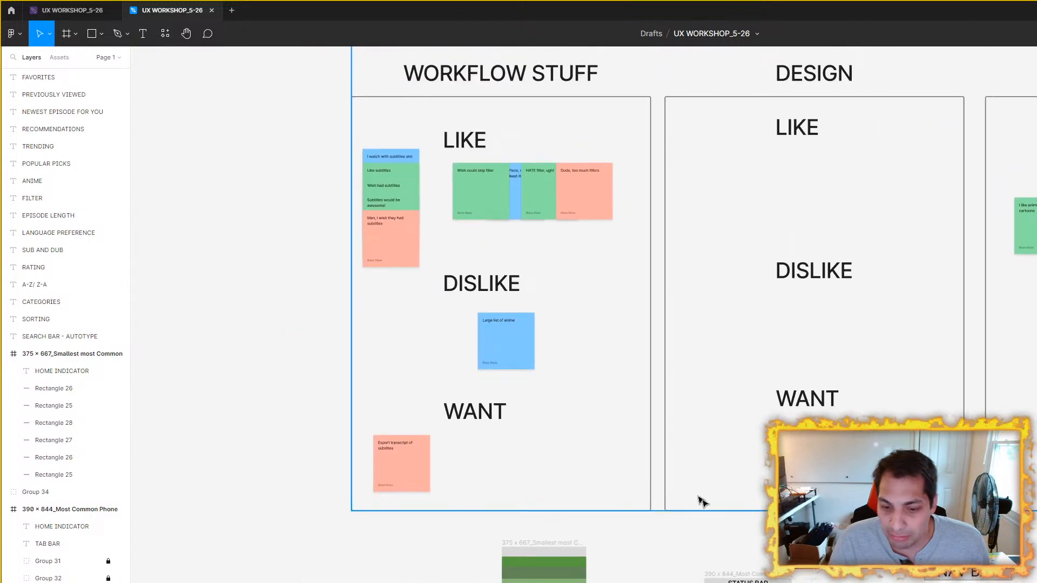
{"action": "left_click_drag", "start_coordinate": [688, 490], "coordinate": [478, 265]}
{"action": "scroll", "coordinate": [616, 414], "scroll_direction": "up", "scroll_amount": 1}
{"action": "scroll", "coordinate": [614, 413], "scroll_direction": "up", "scroll_amount": 5}
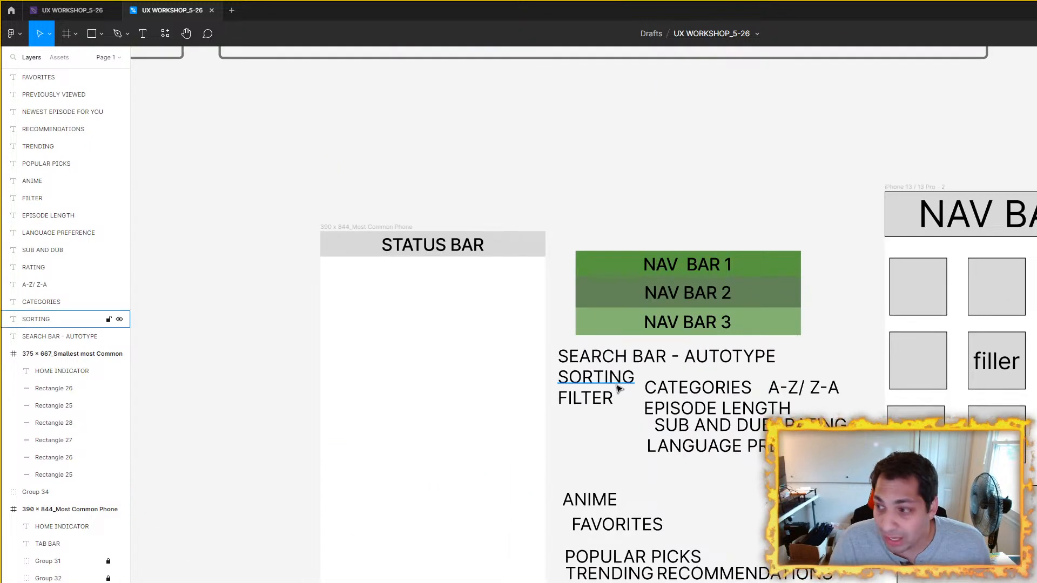
Step: Move the iPhone 13 / 13 Pro - 2 frame farther right, away from the label list
{"action": "left_click_drag", "start_coordinate": [791, 312], "coordinate": [559, 307]}
{"action": "left_click_drag", "start_coordinate": [672, 179], "coordinate": [1005, 225]}
{"action": "left_click_drag", "start_coordinate": [551, 204], "coordinate": [800, 207]}
{"action": "left_click_drag", "start_coordinate": [544, 147], "coordinate": [520, 110]}
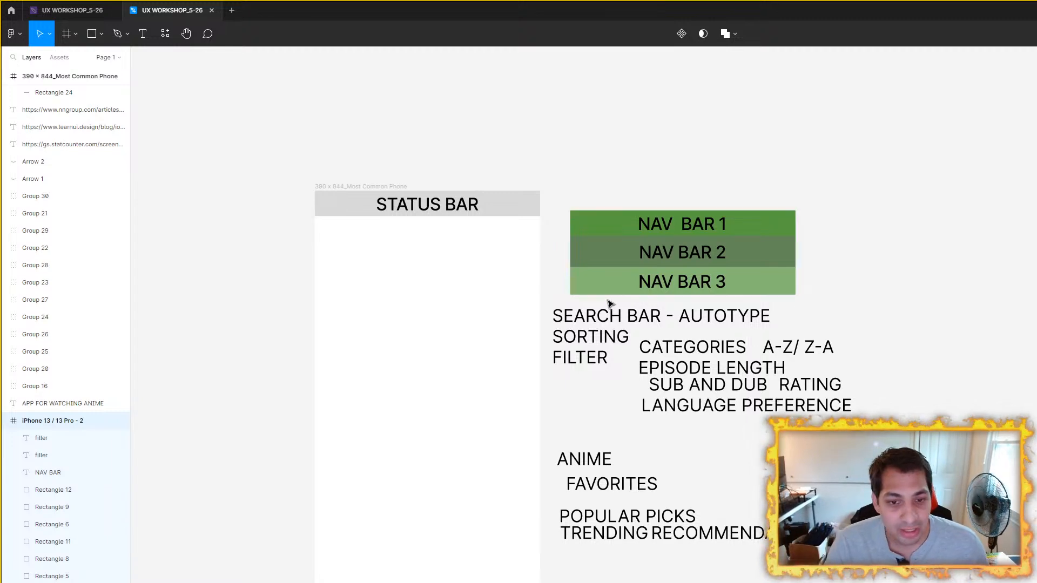
{"action": "left_click_drag", "start_coordinate": [608, 300], "coordinate": [585, 310]}
{"action": "scroll", "coordinate": [599, 325], "scroll_direction": "up", "scroll_amount": 2}
{"action": "left_click_drag", "start_coordinate": [922, 436], "coordinate": [502, 285]}
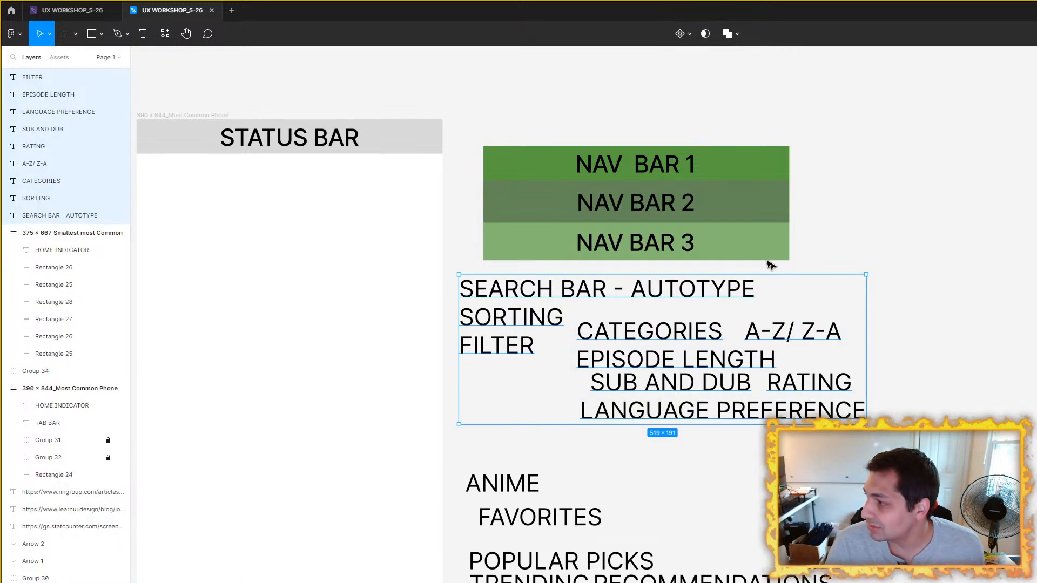
{"action": "left_click", "coordinate": [901, 283]}
{"action": "scroll", "coordinate": [721, 293], "scroll_direction": "down", "scroll_amount": 3}
{"action": "scroll", "coordinate": [507, 268], "scroll_direction": "up", "scroll_amount": 2}
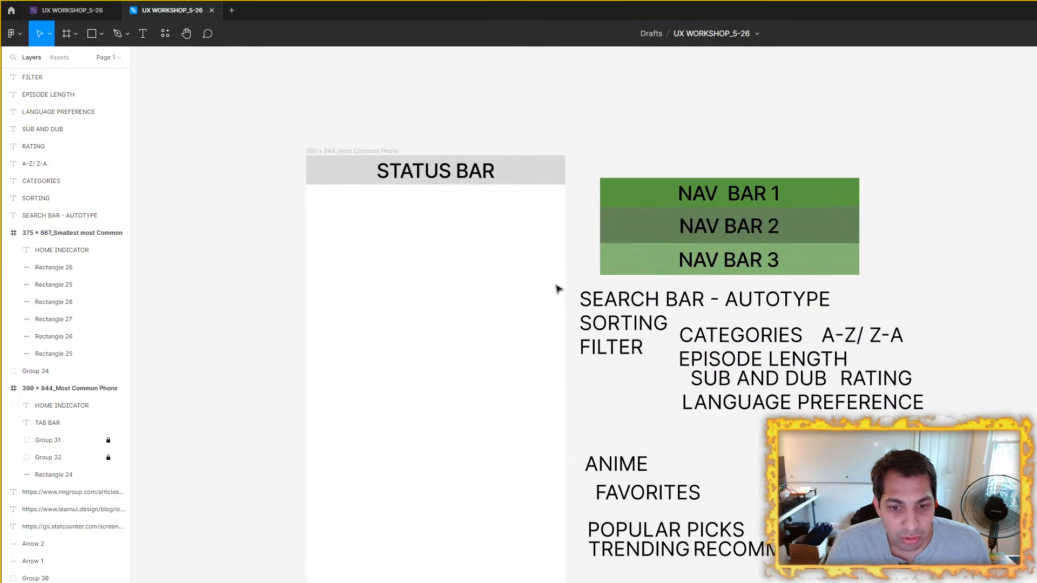
Step: Move the 390 x 844_Most Common Phone frame left, toward the smallest phone frame, leaving a wider gap before the nav bar rows
{"action": "left_click_drag", "start_coordinate": [555, 291], "coordinate": [687, 295]}
{"action": "left_click_drag", "start_coordinate": [482, 156], "coordinate": [345, 172]}
{"action": "left_click_drag", "start_coordinate": [439, 187], "coordinate": [486, 134]}
{"action": "left_click", "coordinate": [585, 147]}
Step: Examine the 390 x 844_Most Common Phone frame from its STATUS BAR down to its TAB BAR and HOME INDICATOR
{"action": "left_click", "coordinate": [387, 118]}
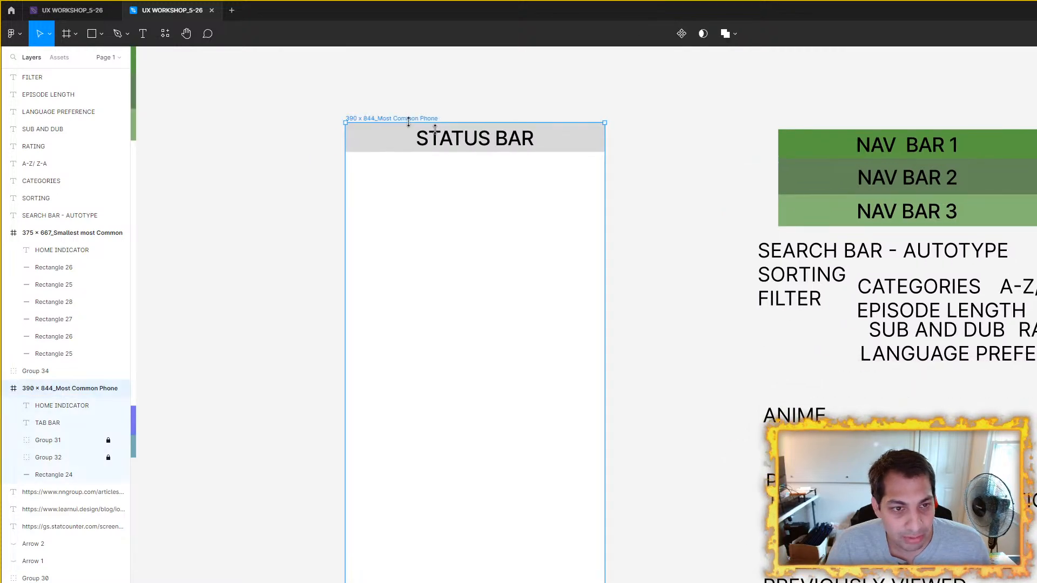
{"action": "left_click_drag", "start_coordinate": [663, 428], "coordinate": [674, 275]}
{"action": "left_click", "coordinate": [668, 477]}
{"action": "left_click", "coordinate": [586, 495]}
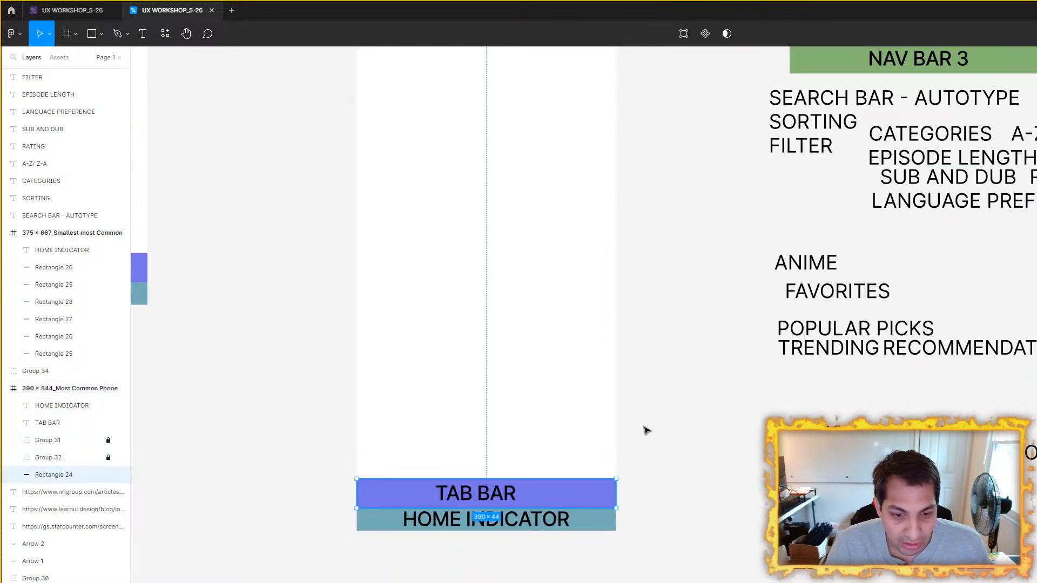
{"action": "scroll", "coordinate": [706, 301], "scroll_direction": "down", "scroll_amount": 8}
{"action": "left_click_drag", "start_coordinate": [521, 153], "coordinate": [342, 193]}
{"action": "scroll", "coordinate": [519, 412], "scroll_direction": "up", "scroll_amount": 5}
{"action": "left_click_drag", "start_coordinate": [552, 365], "coordinate": [606, 413]}
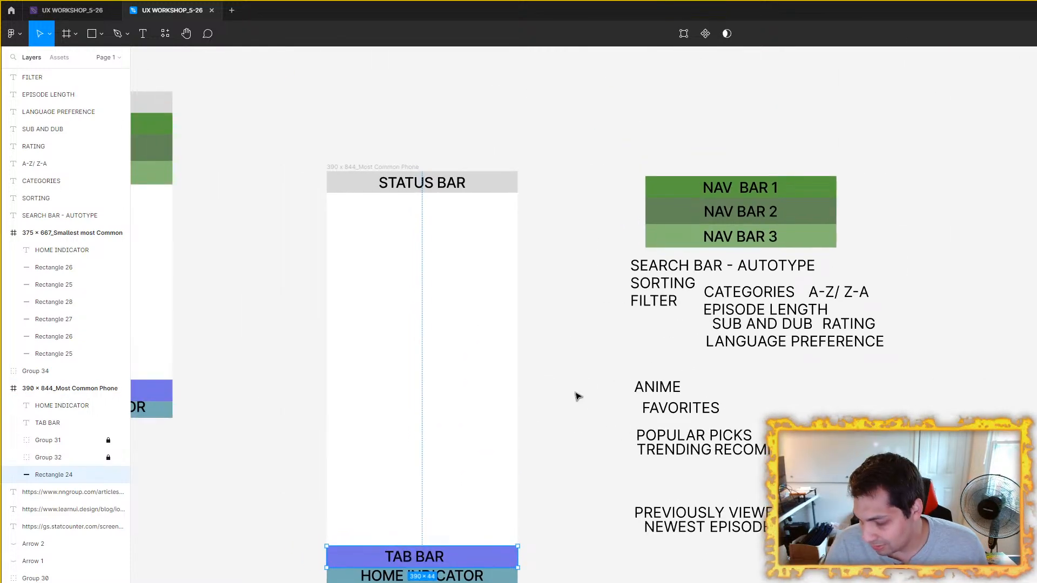
{"action": "scroll", "coordinate": [578, 397], "scroll_direction": "right", "scroll_amount": 4}
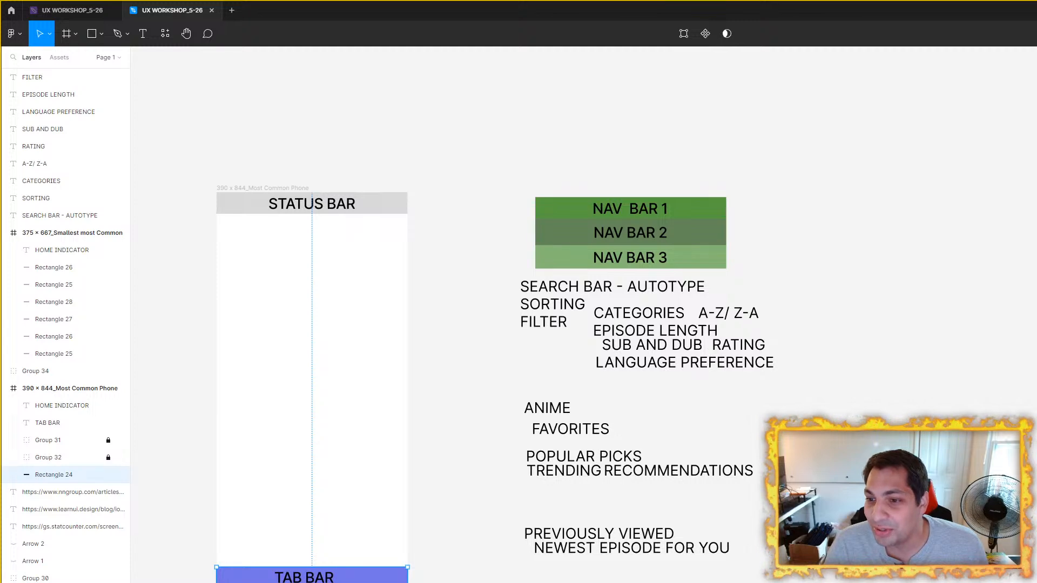
Step: Move the iPhone 13 / 13 Pro - 2 frame back left, somewhat closer to the label list
{"action": "scroll", "coordinate": [396, 270], "scroll_direction": "down", "scroll_amount": 4}
{"action": "left_click_drag", "start_coordinate": [773, 254], "coordinate": [975, 322]}
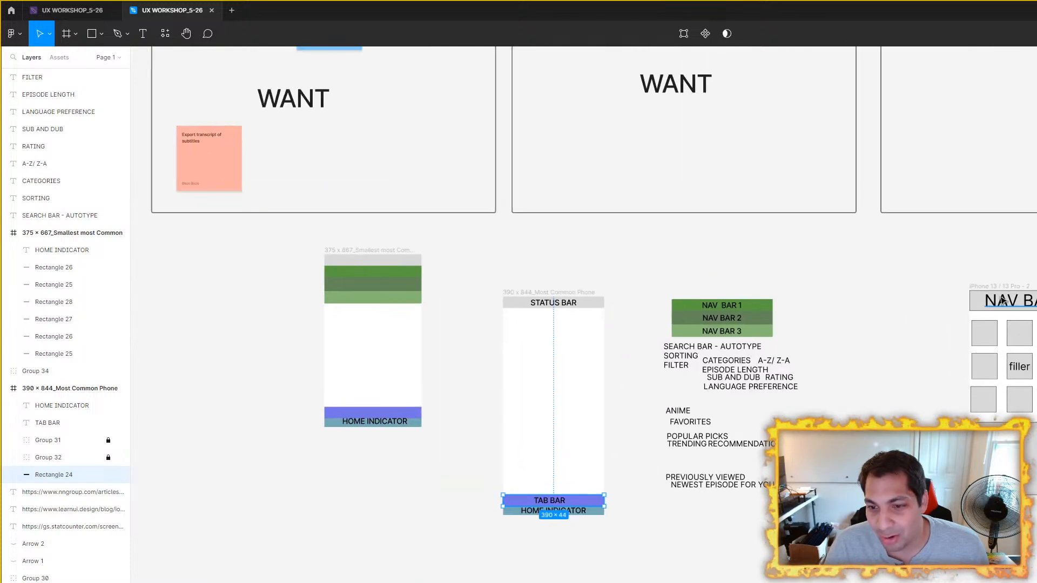
{"action": "left_click_drag", "start_coordinate": [1001, 284], "coordinate": [936, 293]}
{"action": "scroll", "coordinate": [683, 346], "scroll_direction": "up", "scroll_amount": 4}
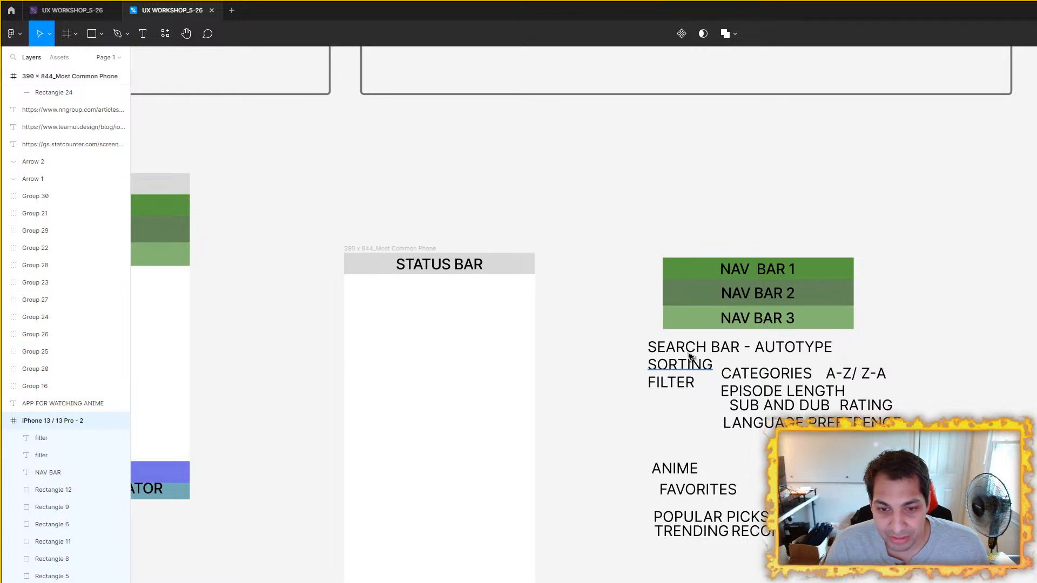
Step: Compare the smallest and most common phone frames with the three nav bar rows and the SEARCH BAR - AUTOTYPE label
{"action": "scroll", "coordinate": [549, 303], "scroll_direction": "down", "scroll_amount": 5}
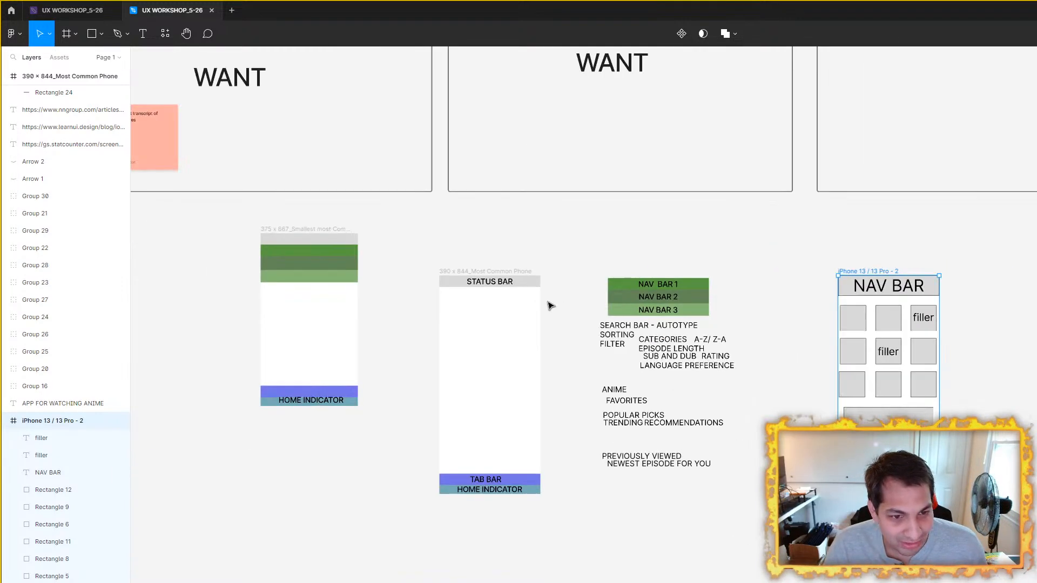
{"action": "scroll", "coordinate": [548, 303], "scroll_direction": "up", "scroll_amount": 6}
{"action": "left_click_drag", "start_coordinate": [548, 304], "coordinate": [683, 318]}
{"action": "left_click", "coordinate": [634, 272]}
{"action": "scroll", "coordinate": [717, 250], "scroll_direction": "down", "scroll_amount": 2}
{"action": "left_click_drag", "start_coordinate": [717, 251], "coordinate": [786, 269]}
{"action": "scroll", "coordinate": [713, 282], "scroll_direction": "up", "scroll_amount": 2}
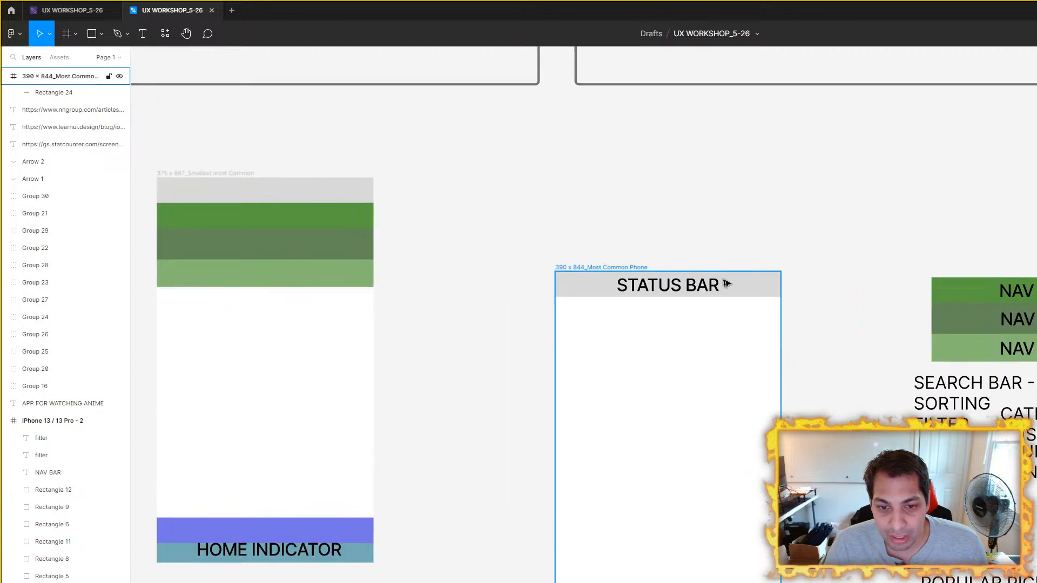
{"action": "scroll", "coordinate": [613, 260], "scroll_direction": "down", "scroll_amount": 3}
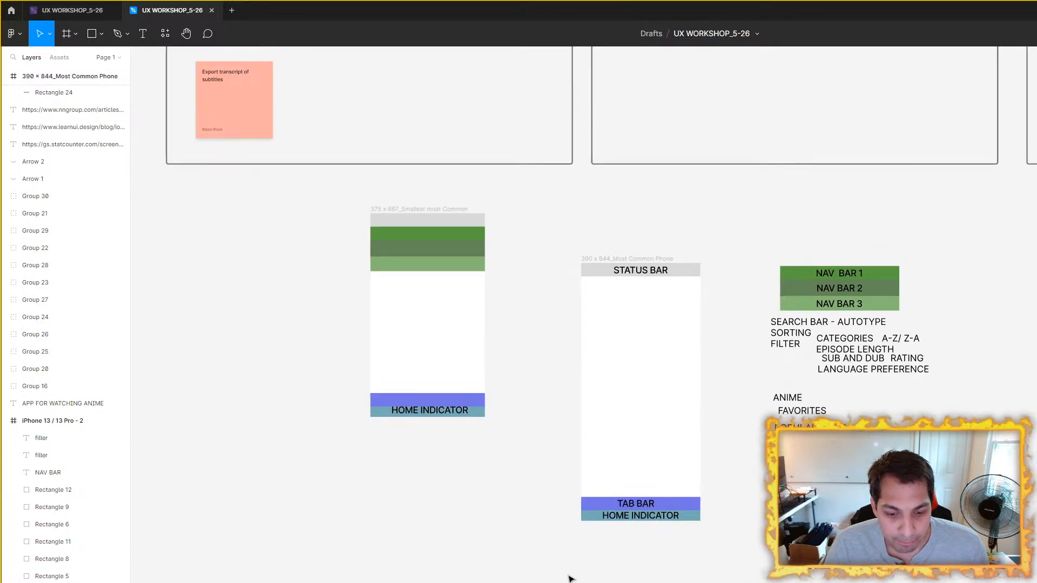
{"action": "scroll", "coordinate": [653, 257], "scroll_direction": "up", "scroll_amount": 2}
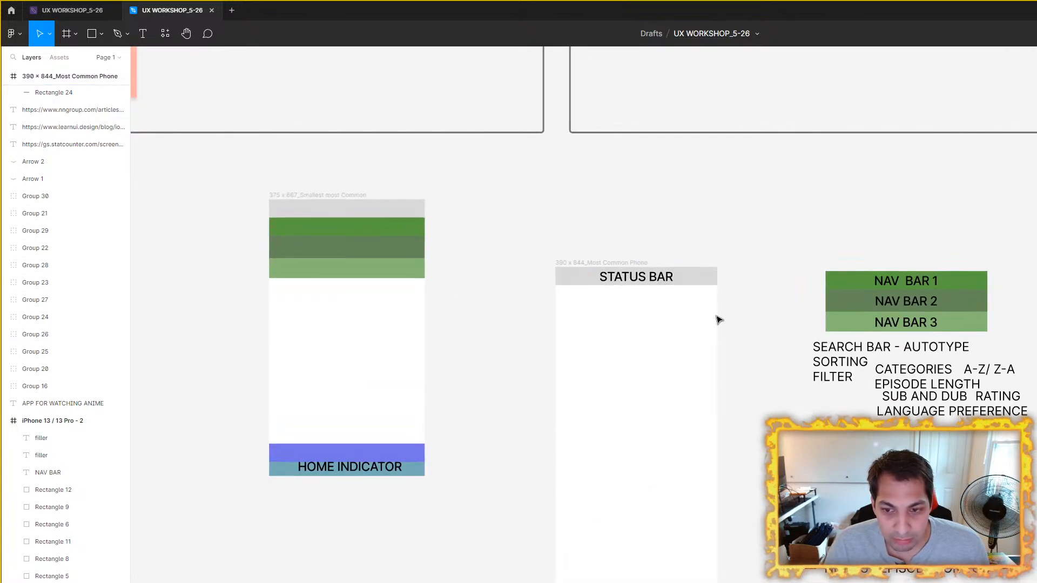
{"action": "left_click", "coordinate": [884, 349]}
{"action": "scroll", "coordinate": [884, 348], "scroll_direction": "up", "scroll_amount": 3}
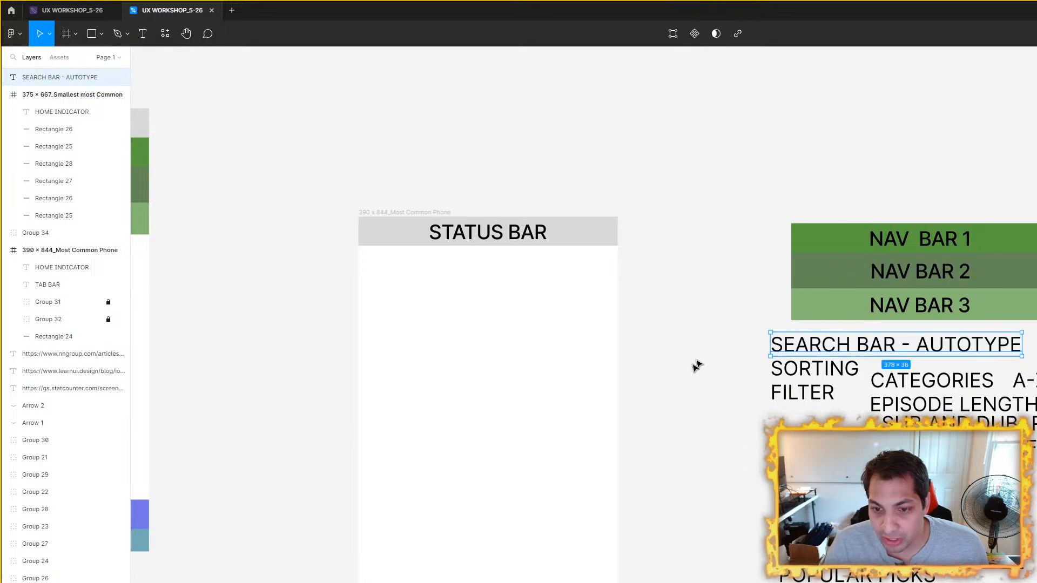
{"action": "scroll", "coordinate": [712, 347], "scroll_direction": "down", "scroll_amount": 3}
Step: Switch to the iOS design guidelines article in the browser and study its nav bar row, scrolling behavior and tab bar sections
{"action": "key", "text": "alt+Tab"}
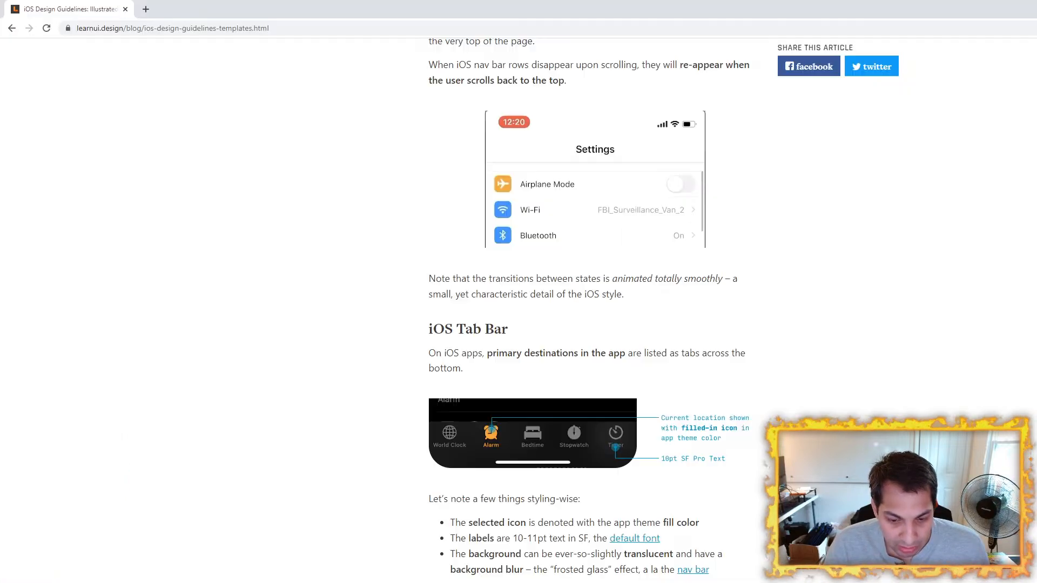
{"action": "scroll", "coordinate": [377, 418], "scroll_direction": "up", "scroll_amount": 5}
{"action": "scroll", "coordinate": [377, 418], "scroll_direction": "up", "scroll_amount": 15}
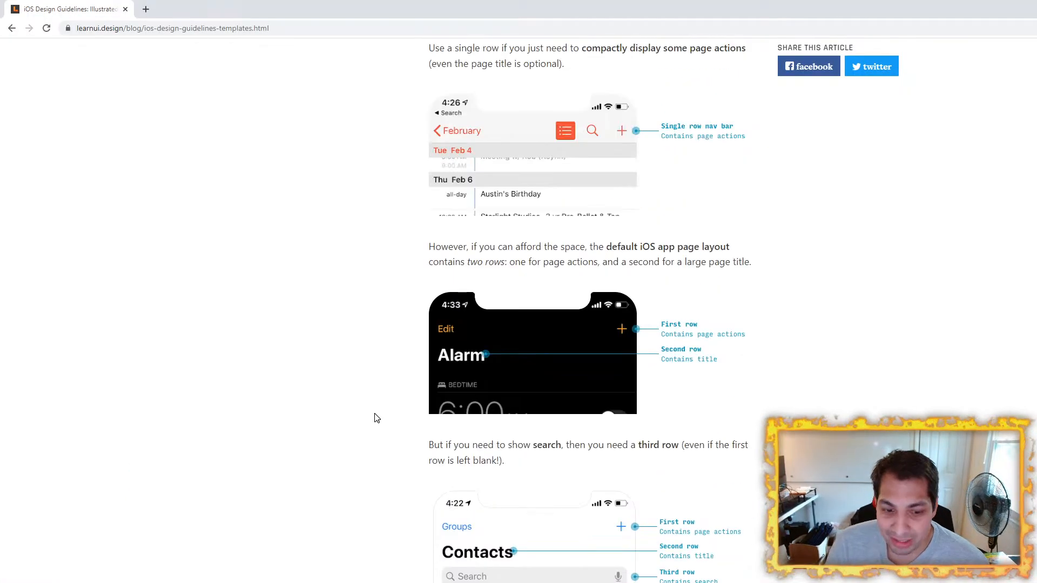
{"action": "scroll", "coordinate": [377, 418], "scroll_direction": "down", "scroll_amount": 5}
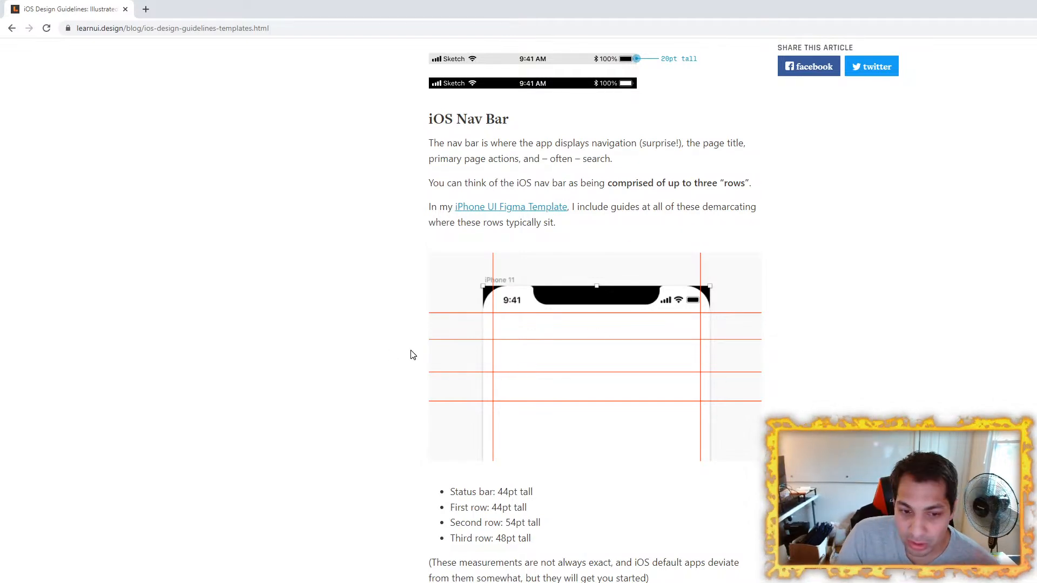
{"action": "scroll", "coordinate": [338, 406], "scroll_direction": "down", "scroll_amount": 11}
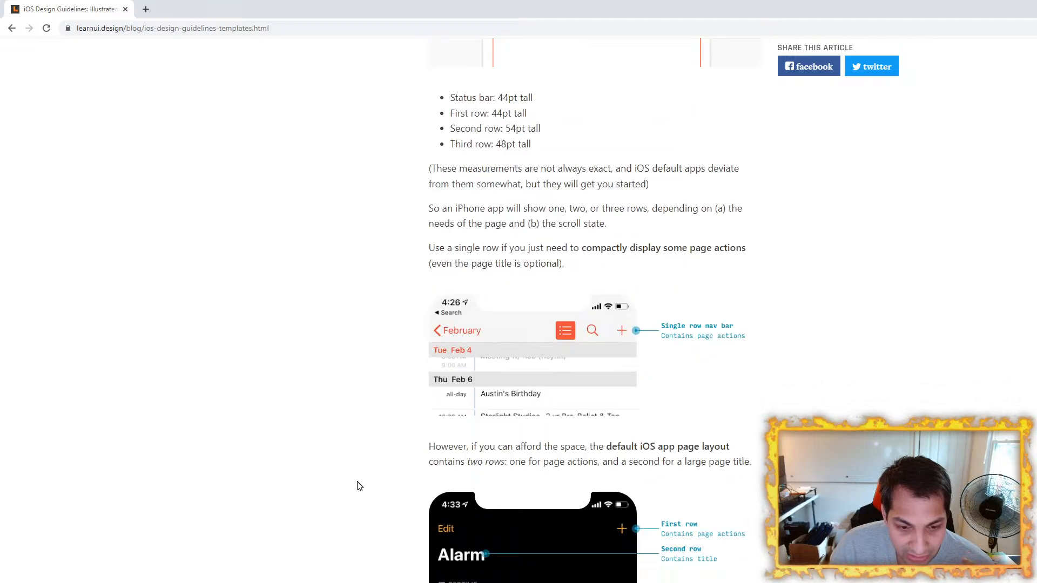
{"action": "scroll", "coordinate": [352, 481], "scroll_direction": "up", "scroll_amount": 2}
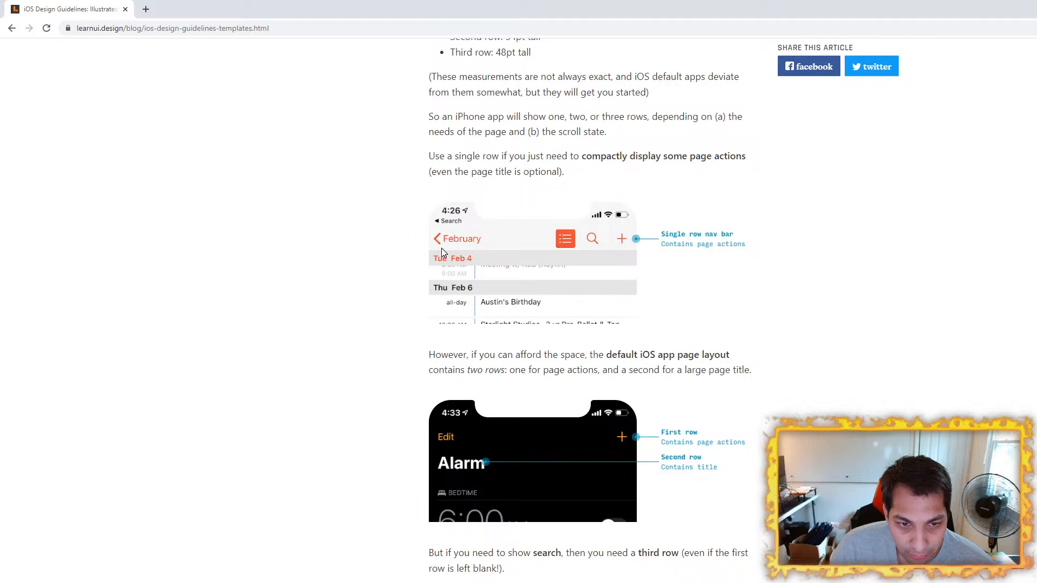
{"action": "scroll", "coordinate": [386, 328], "scroll_direction": "down", "scroll_amount": 3}
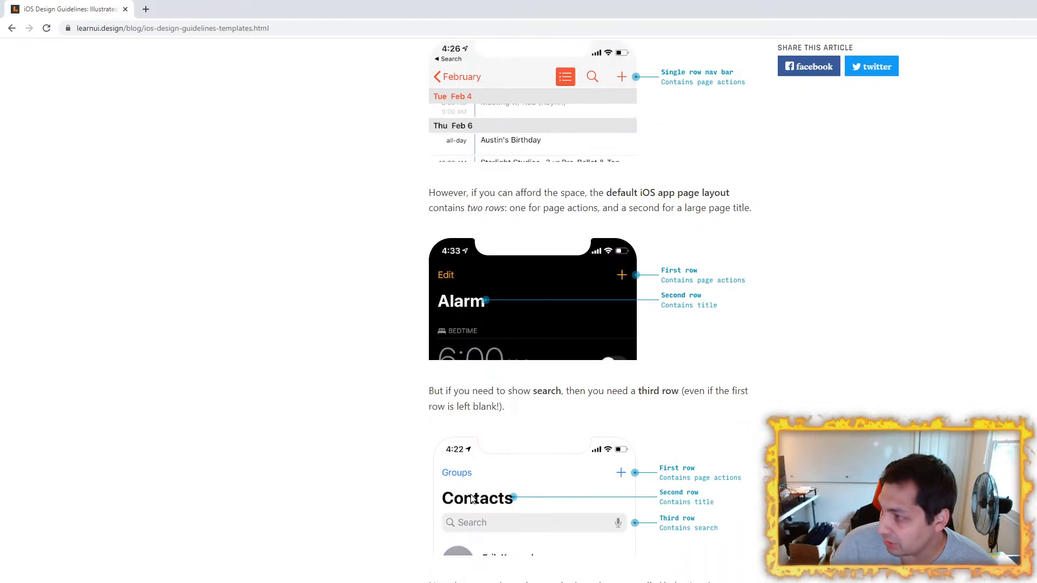
{"action": "scroll", "coordinate": [471, 498], "scroll_direction": "down", "scroll_amount": 6}
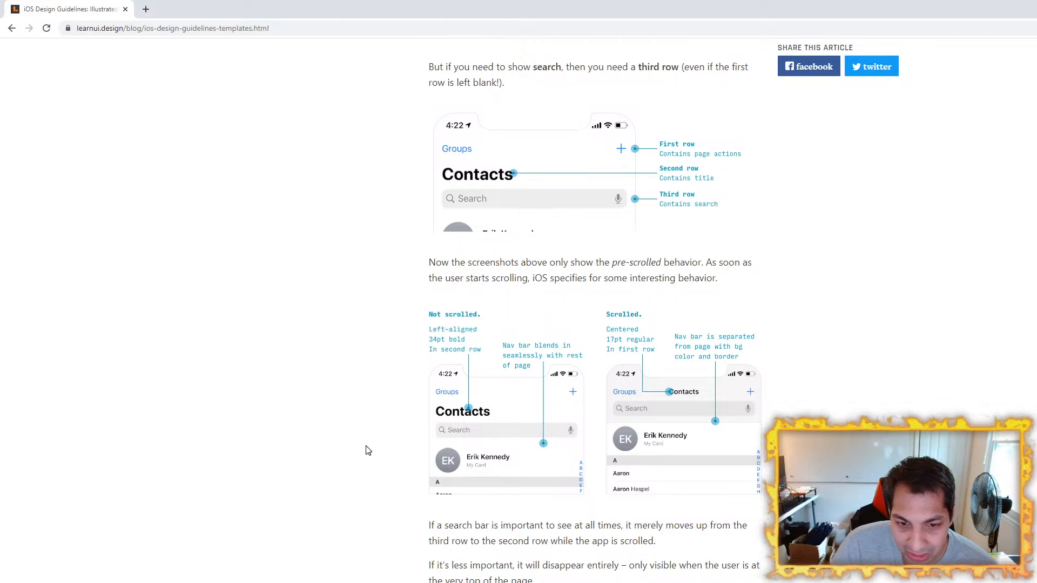
{"action": "scroll", "coordinate": [365, 450], "scroll_direction": "down", "scroll_amount": 6}
{"action": "scroll", "coordinate": [364, 449], "scroll_direction": "down", "scroll_amount": 11}
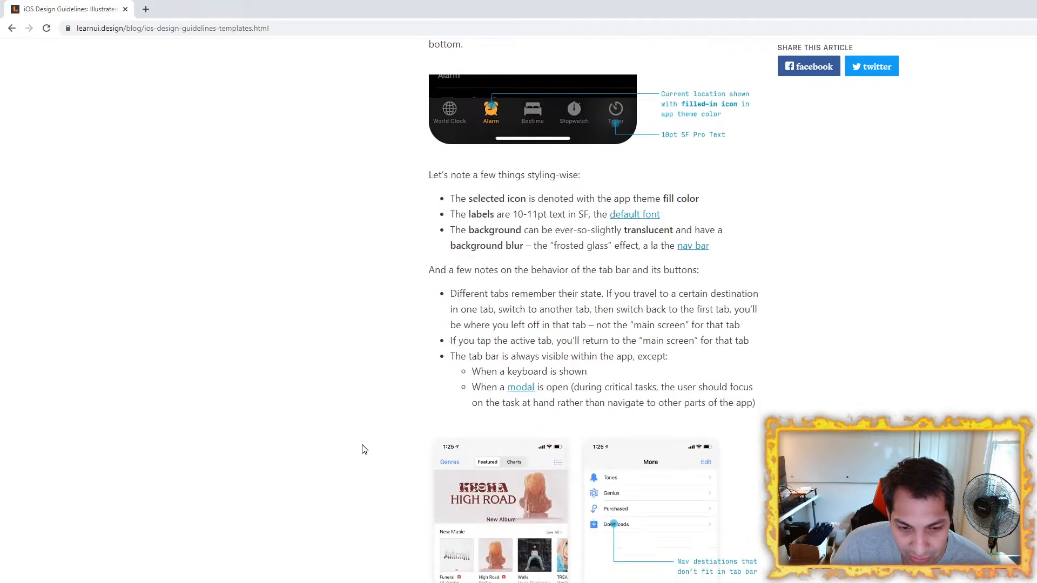
{"action": "scroll", "coordinate": [364, 450], "scroll_direction": "down", "scroll_amount": 6}
{"action": "scroll", "coordinate": [365, 450], "scroll_direction": "up", "scroll_amount": 20}
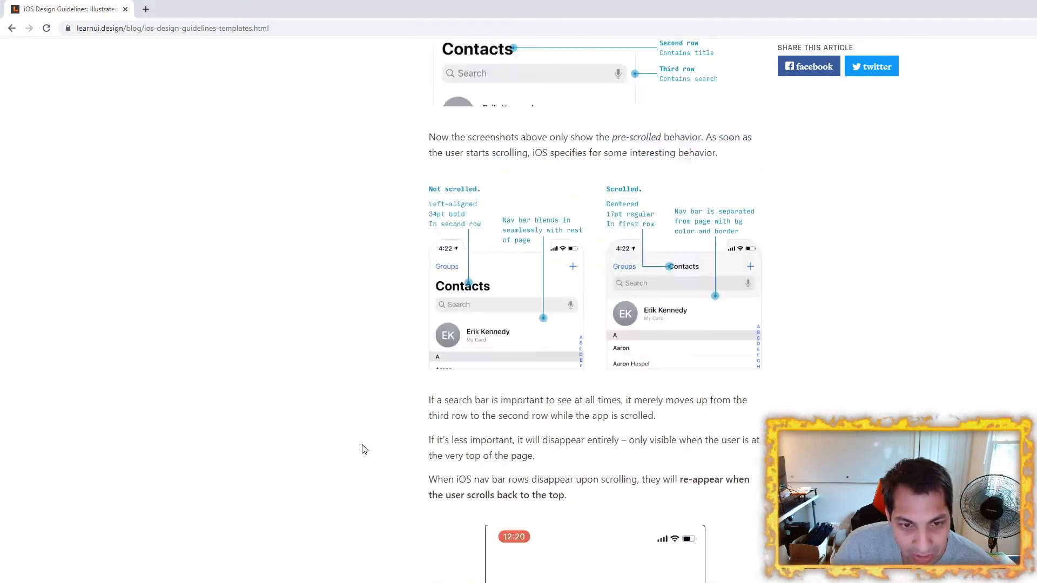
Step: Review the article's nav bar row heights and its one-, two- and three-row examples, highlighting the third row's height
{"action": "scroll", "coordinate": [364, 450], "scroll_direction": "up", "scroll_amount": 9}
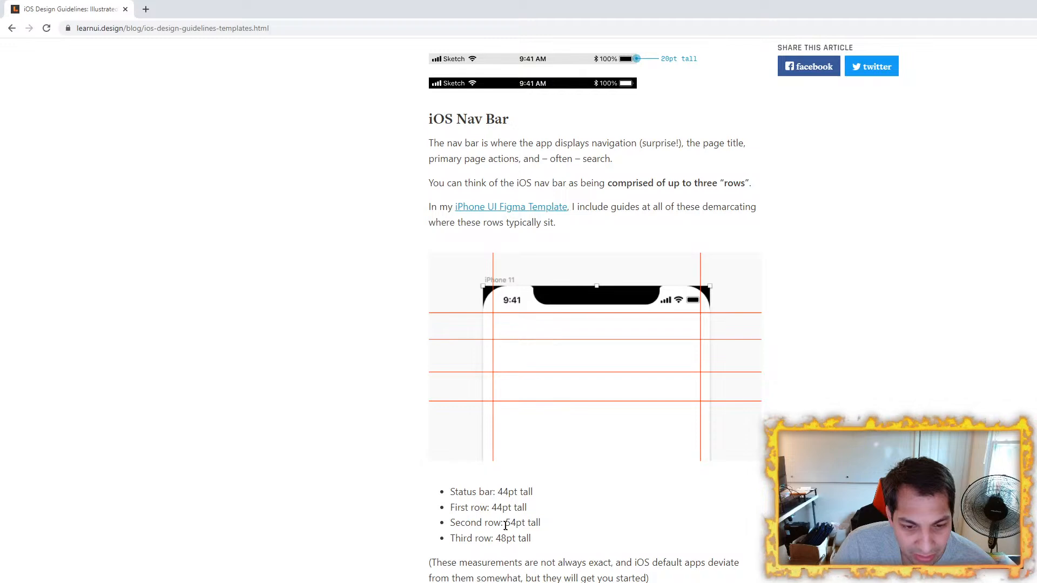
{"action": "scroll", "coordinate": [364, 493], "scroll_direction": "down", "scroll_amount": 14}
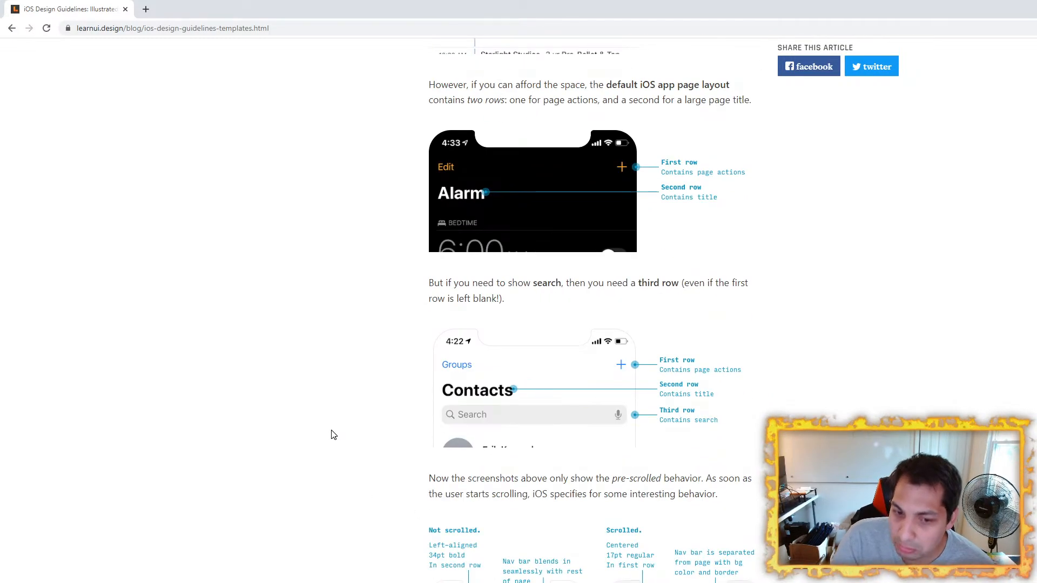
{"action": "scroll", "coordinate": [332, 433], "scroll_direction": "down", "scroll_amount": 1}
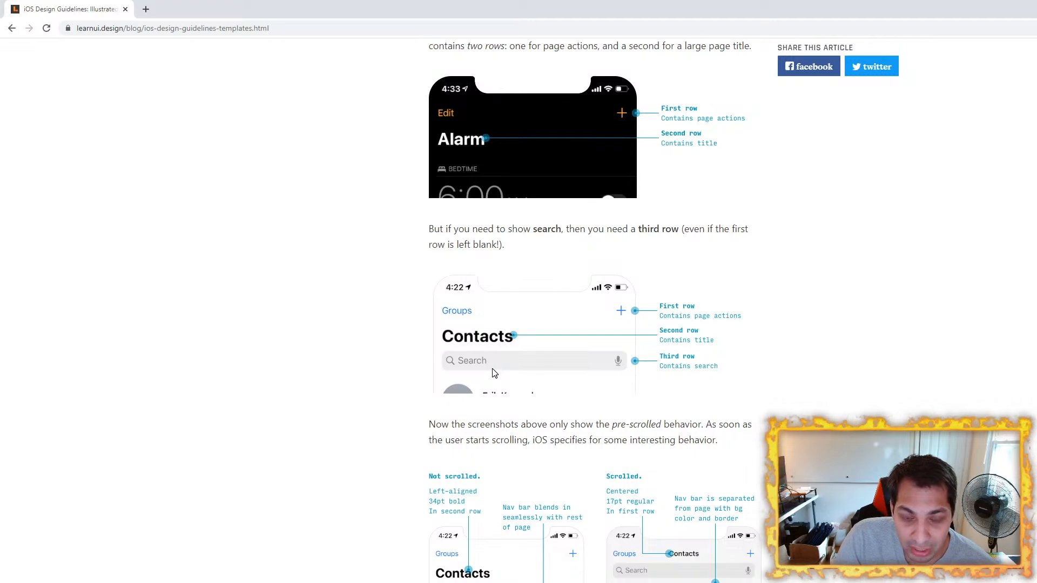
{"action": "scroll", "coordinate": [438, 355], "scroll_direction": "up", "scroll_amount": 5}
{"action": "scroll", "coordinate": [438, 348], "scroll_direction": "up", "scroll_amount": 15}
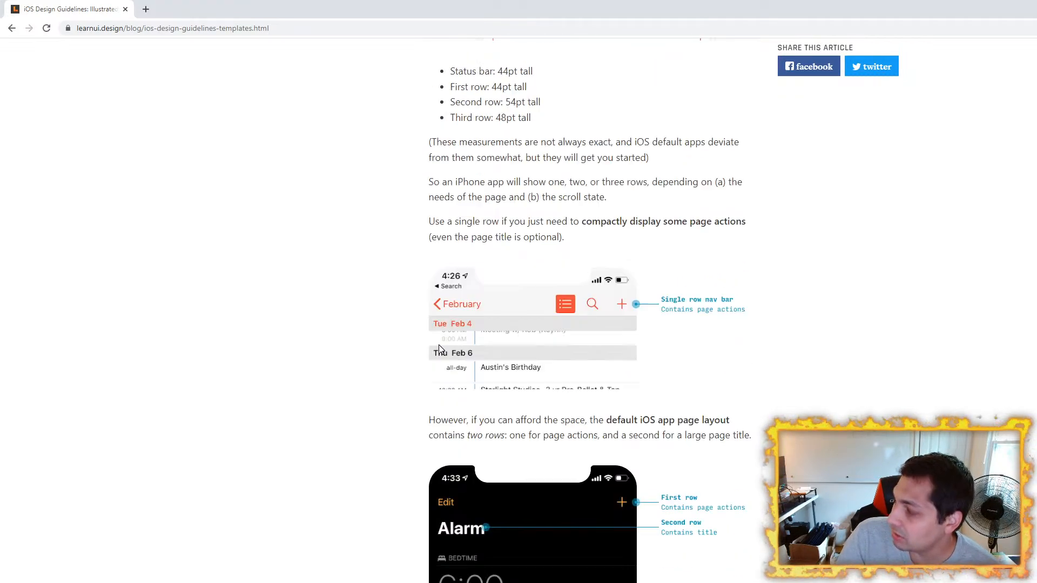
{"action": "scroll", "coordinate": [438, 349], "scroll_direction": "down", "scroll_amount": 16}
{"action": "scroll", "coordinate": [399, 347], "scroll_direction": "down", "scroll_amount": 3}
{"action": "scroll", "coordinate": [399, 347], "scroll_direction": "up", "scroll_amount": 11}
{"action": "scroll", "coordinate": [398, 347], "scroll_direction": "up", "scroll_amount": 3}
{"action": "scroll", "coordinate": [474, 294], "scroll_direction": "up", "scroll_amount": 3}
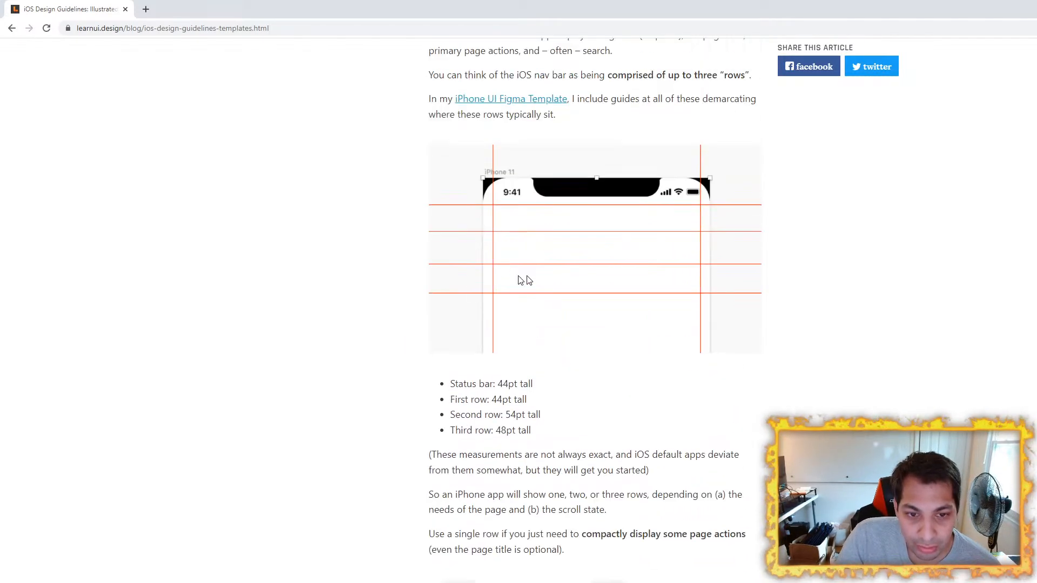
{"action": "left_click_drag", "start_coordinate": [495, 430], "coordinate": [544, 431]}
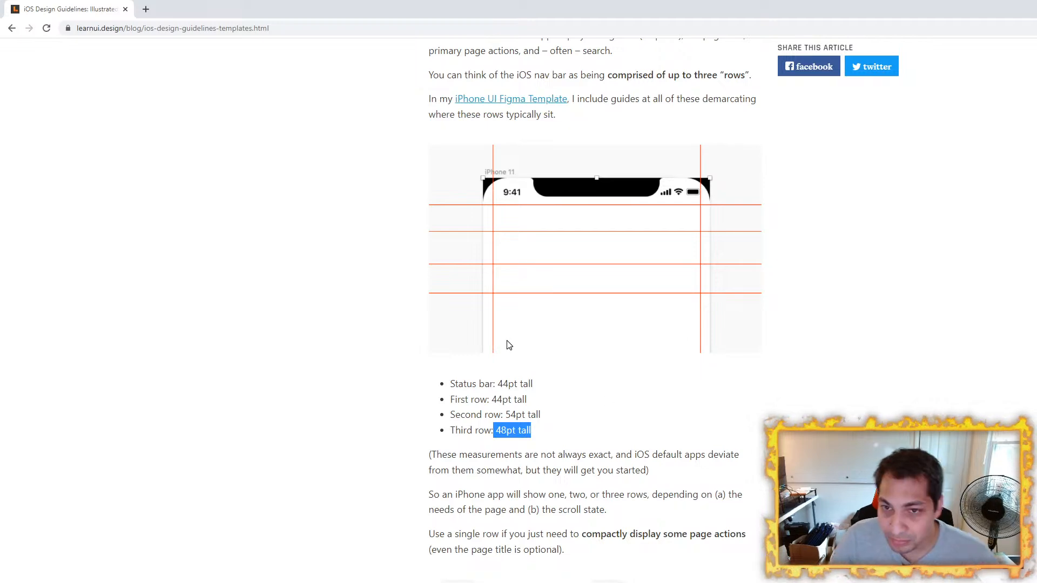
Step: Return to Figma and move the NAV BAR 1 green rectangle into the 390 x 844 frame, directly beneath the STATUS BAR
{"action": "key", "text": "alt+Tab"}
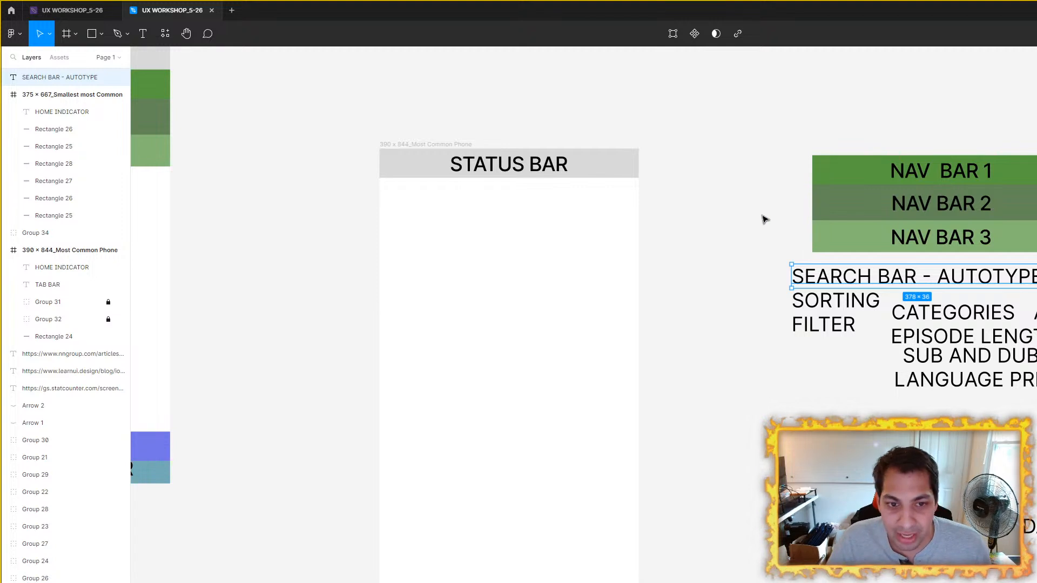
{"action": "left_click_drag", "start_coordinate": [750, 217], "coordinate": [810, 268]}
{"action": "scroll", "coordinate": [730, 211], "scroll_direction": "up", "scroll_amount": 2}
{"action": "double_click", "coordinate": [991, 216]}
{"action": "double_click", "coordinate": [991, 217]}
{"action": "left_click_drag", "start_coordinate": [969, 239], "coordinate": [571, 271]}
Step: Move the NAV BAR 1 text onto its green rectangle in the 390 x 844 frame, centered beneath the STATUS BAR text
{"action": "double_click", "coordinate": [1036, 229]}
{"action": "left_click_drag", "start_coordinate": [1036, 229], "coordinate": [521, 260]}
{"action": "left_click", "coordinate": [894, 326]}
{"action": "scroll", "coordinate": [805, 321], "scroll_direction": "down", "scroll_amount": 5}
{"action": "scroll", "coordinate": [764, 81], "scroll_direction": "up", "scroll_amount": 4}
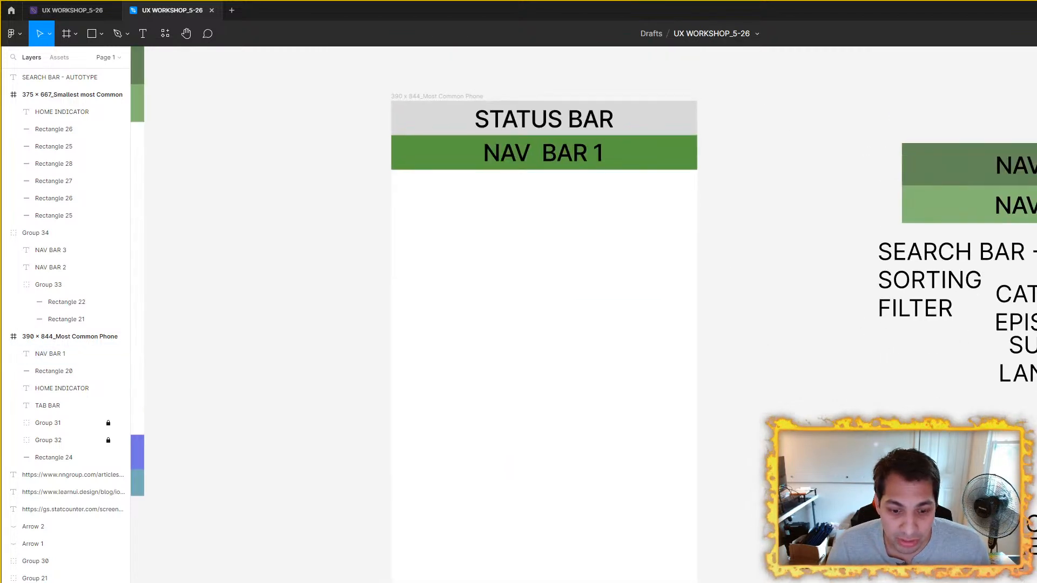
{"action": "scroll", "coordinate": [546, 158], "scroll_direction": "up", "scroll_amount": 3}
{"action": "left_click", "coordinate": [546, 151]}
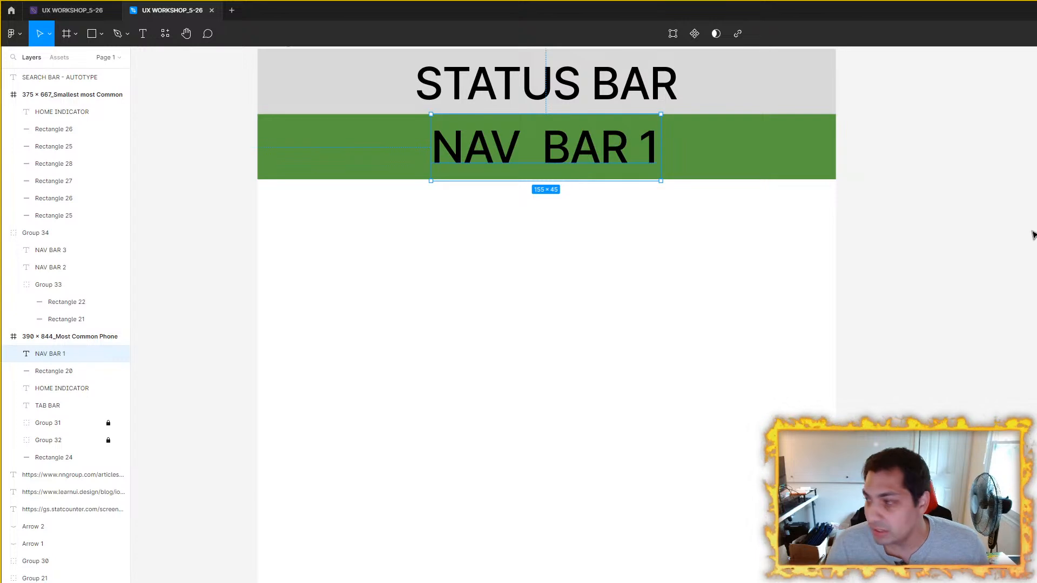
Step: Switch to the iOS design guidelines article and review its iPhone Page Layout section, covering the status bar and nav bar heights
{"action": "left_click_drag", "start_coordinate": [1011, 277], "coordinate": [1036, 318]}
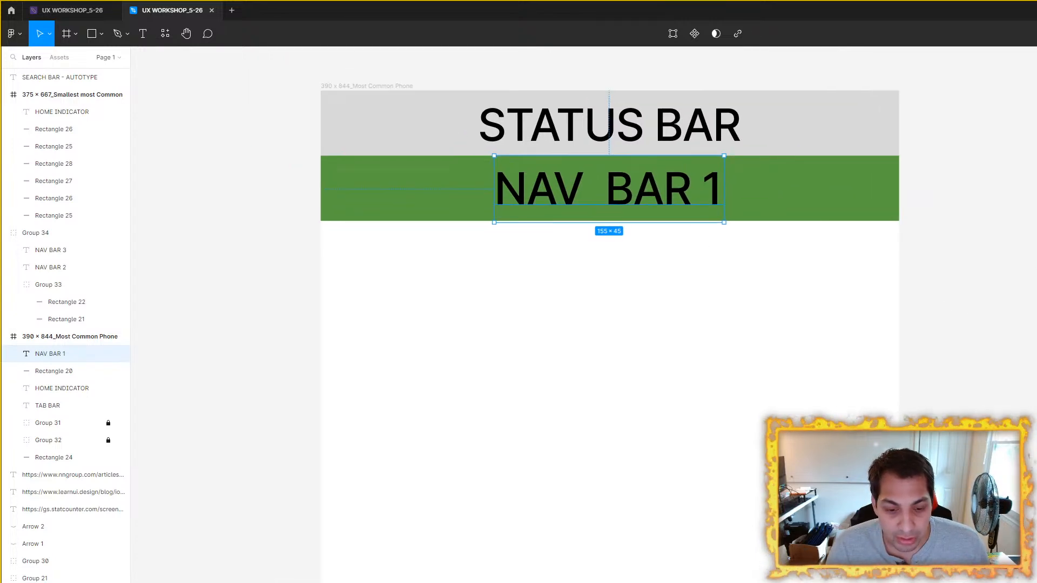
{"action": "key", "text": "alt+Tab"}
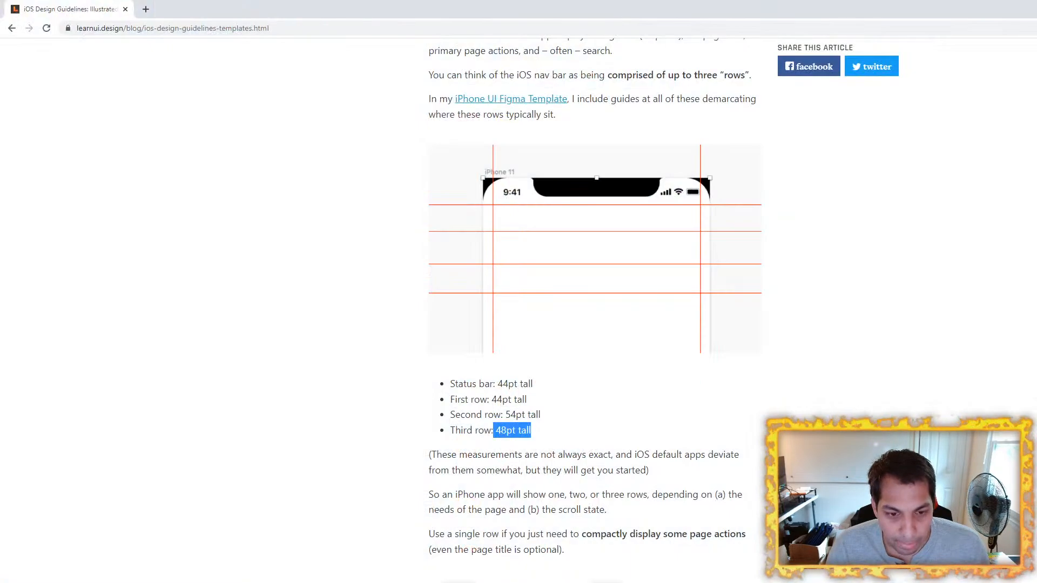
{"action": "scroll", "coordinate": [333, 362], "scroll_direction": "up", "scroll_amount": 1}
{"action": "left_click", "coordinate": [315, 362]}
{"action": "scroll", "coordinate": [315, 362], "scroll_direction": "up", "scroll_amount": 4}
{"action": "scroll", "coordinate": [316, 366], "scroll_direction": "up", "scroll_amount": 20}
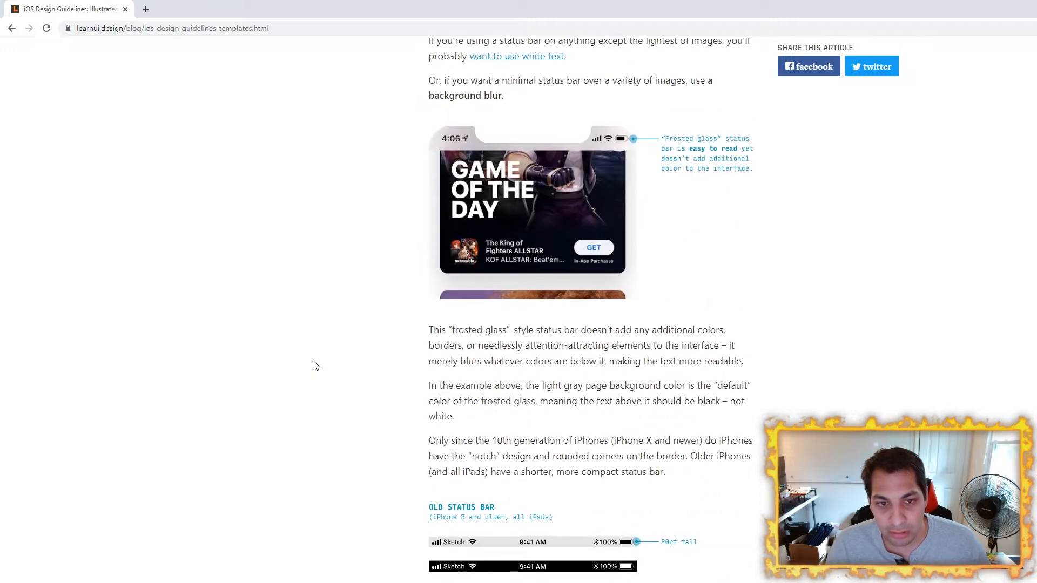
{"action": "scroll", "coordinate": [315, 363], "scroll_direction": "up", "scroll_amount": 10}
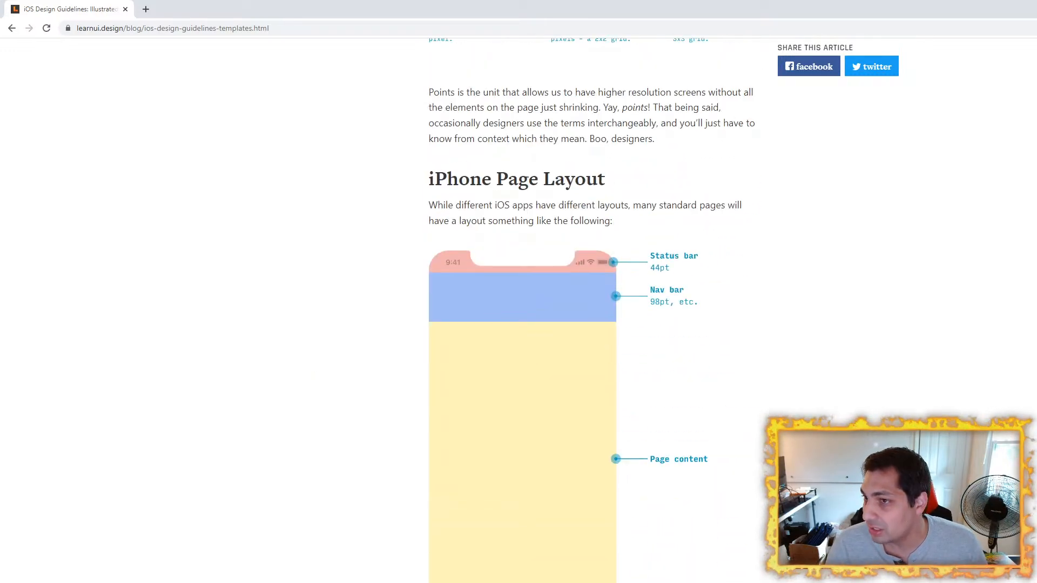
{"action": "key", "text": "alt+Tab"}
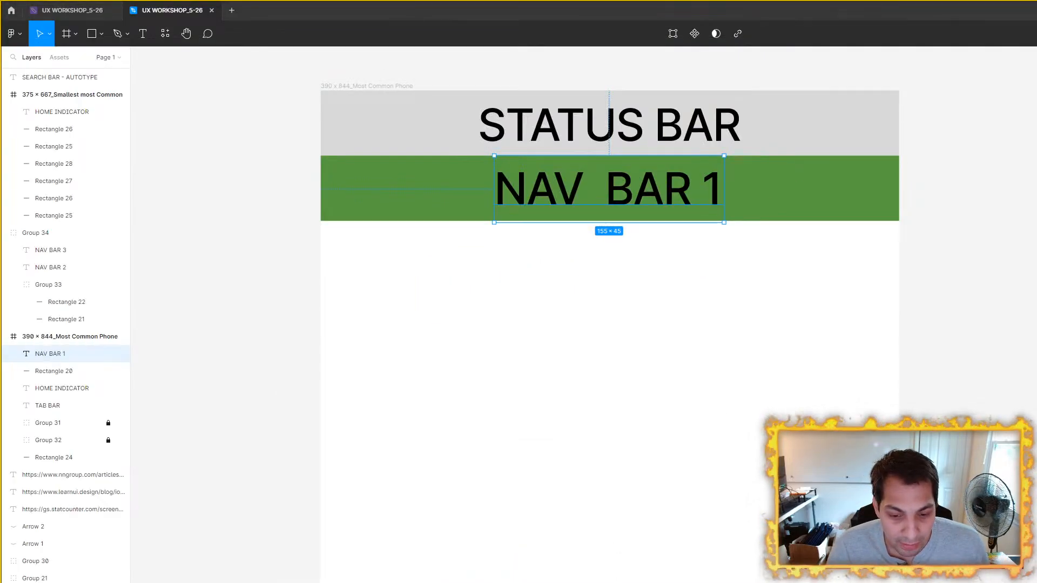
Step: Study the article's iOS Status Bar section and its two- and three-row nav bar examples to see what each row contains
{"action": "key", "text": "alt+Tab"}
{"action": "scroll", "coordinate": [382, 320], "scroll_direction": "up", "scroll_amount": 8}
{"action": "scroll", "coordinate": [381, 321], "scroll_direction": "down", "scroll_amount": 15}
{"action": "scroll", "coordinate": [381, 319], "scroll_direction": "down", "scroll_amount": 20}
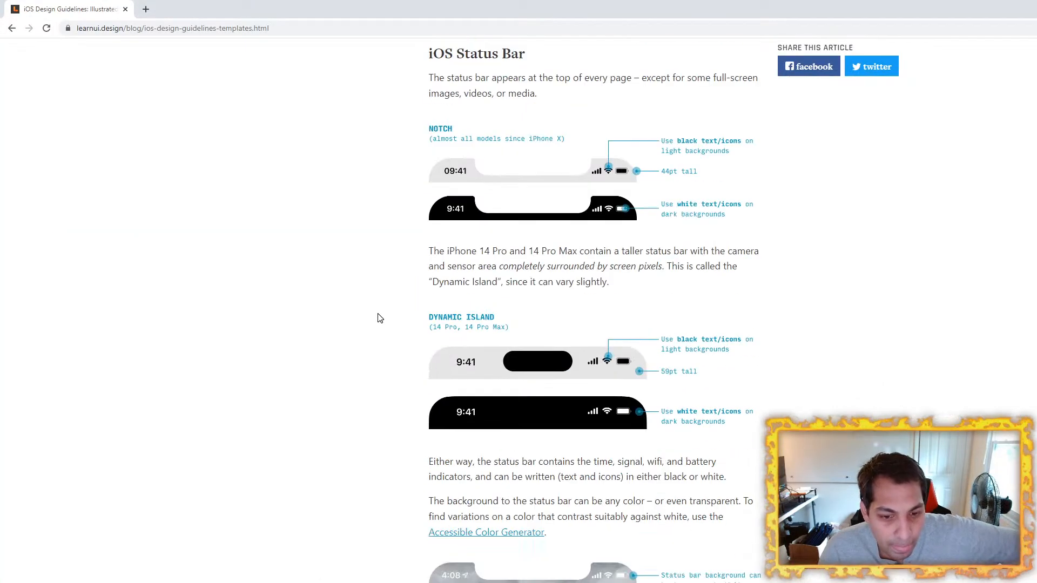
{"action": "scroll", "coordinate": [346, 306], "scroll_direction": "down", "scroll_amount": 10}
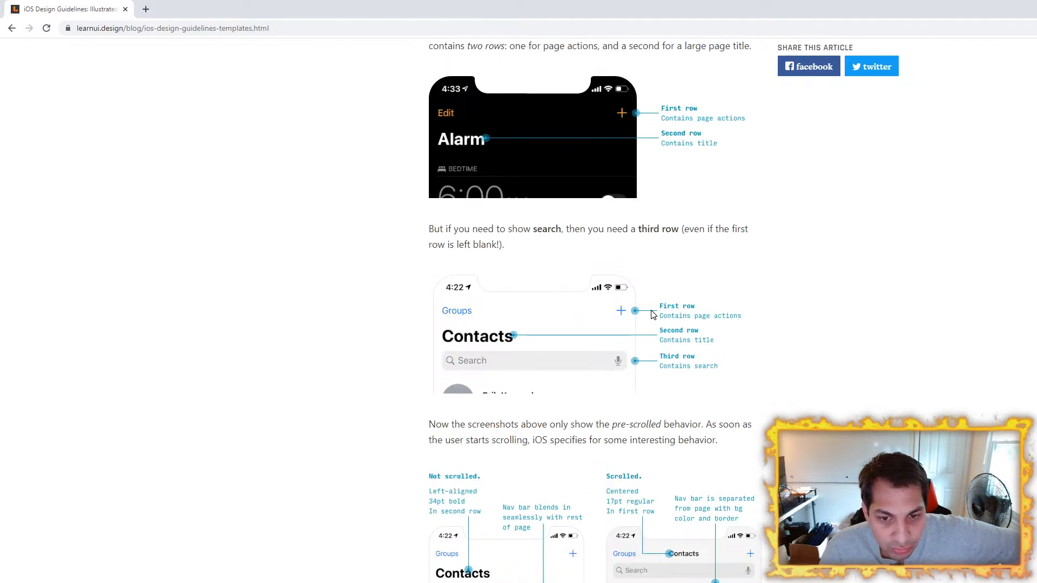
{"action": "scroll", "coordinate": [375, 351], "scroll_direction": "down", "scroll_amount": 3}
{"action": "scroll", "coordinate": [748, 407], "scroll_direction": "up", "scroll_amount": 2}
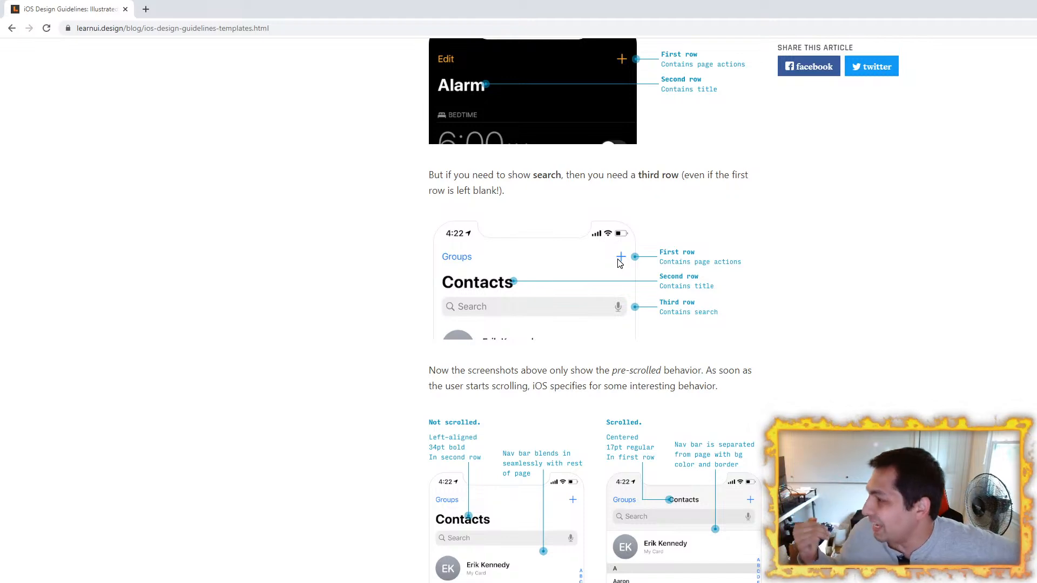
{"action": "left_click_drag", "start_coordinate": [449, 11], "coordinate": [614, 186]}
{"action": "left_click", "coordinate": [940, 168]}
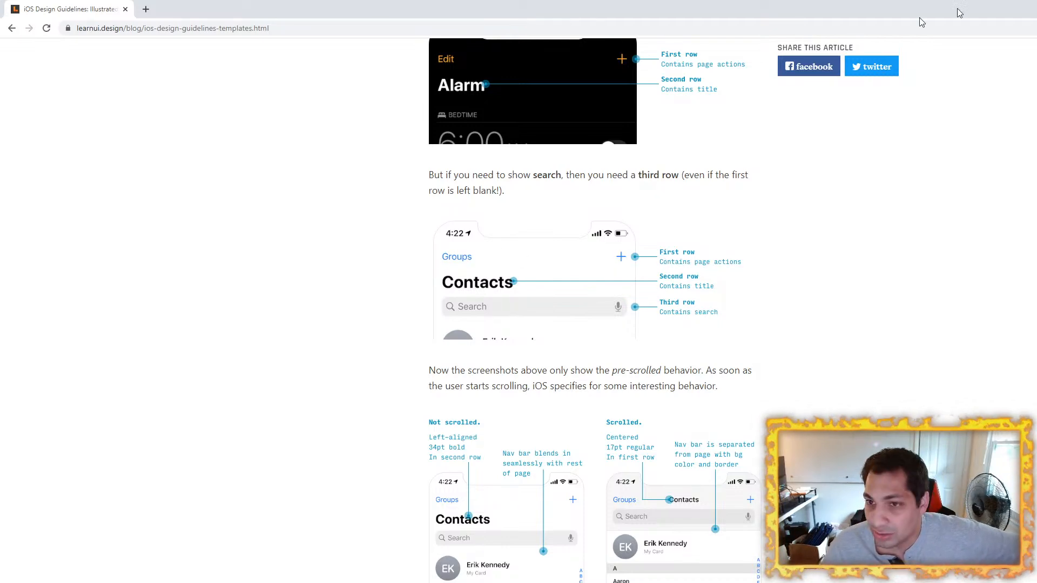
Step: Return to Figma and delete the NAV BAR 1 text from the green bar in the 390 x 844 frame
{"action": "key", "text": "alt+Tab"}
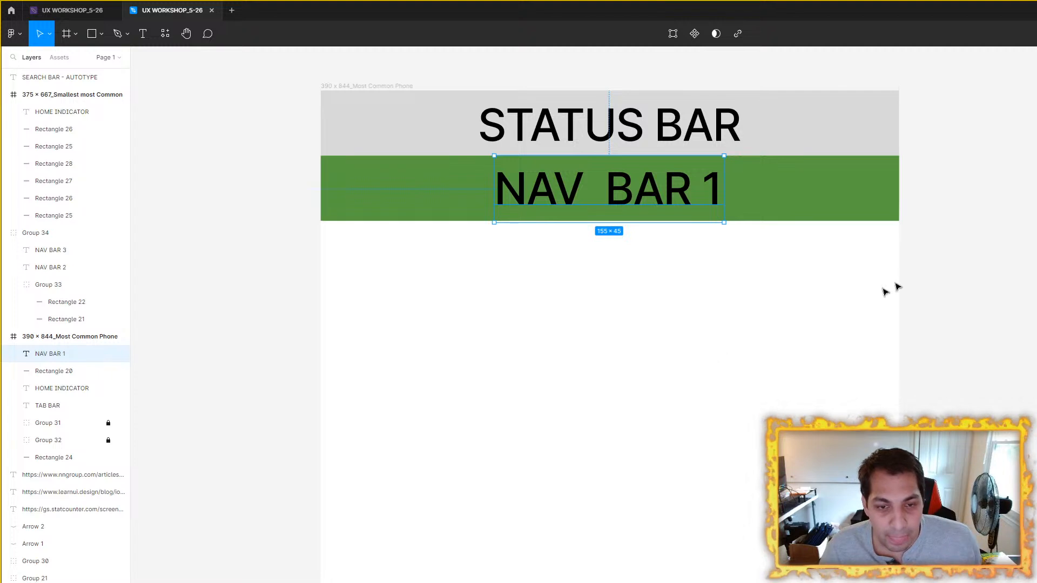
{"action": "left_click_drag", "start_coordinate": [761, 236], "coordinate": [748, 303]}
{"action": "scroll", "coordinate": [624, 241], "scroll_direction": "up", "scroll_amount": 2}
{"action": "double_click", "coordinate": [657, 262]}
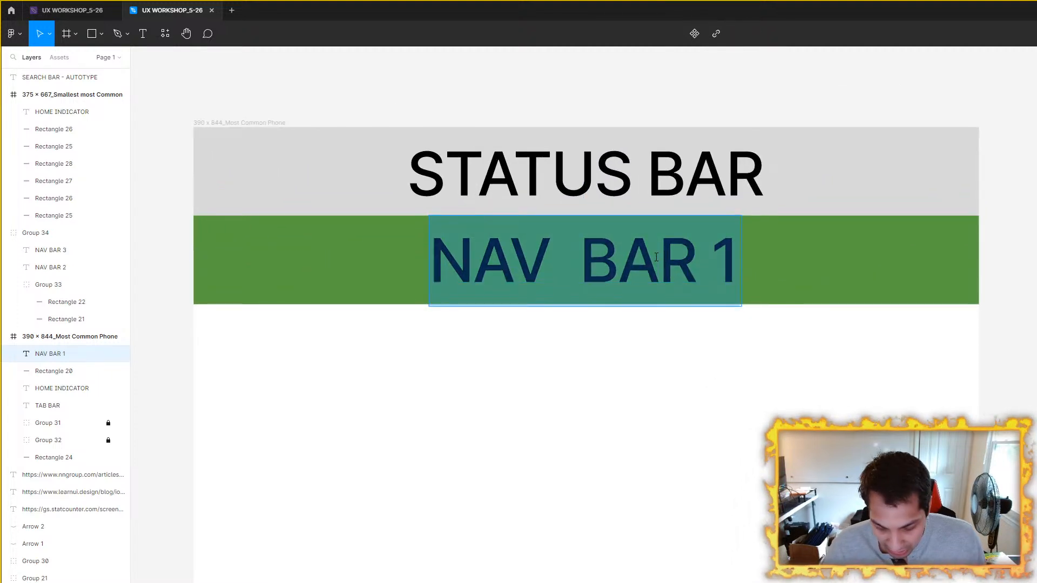
{"action": "key", "text": "BackSpace"}
{"action": "scroll", "coordinate": [935, 308], "scroll_direction": "down", "scroll_amount": 2}
{"action": "key", "text": "Escape"}
Step: Draw a rectangle about 231 x 95 on the empty canvas above the 390 x 844 frame's upper-right corner
{"action": "left_click", "coordinate": [597, 292]}
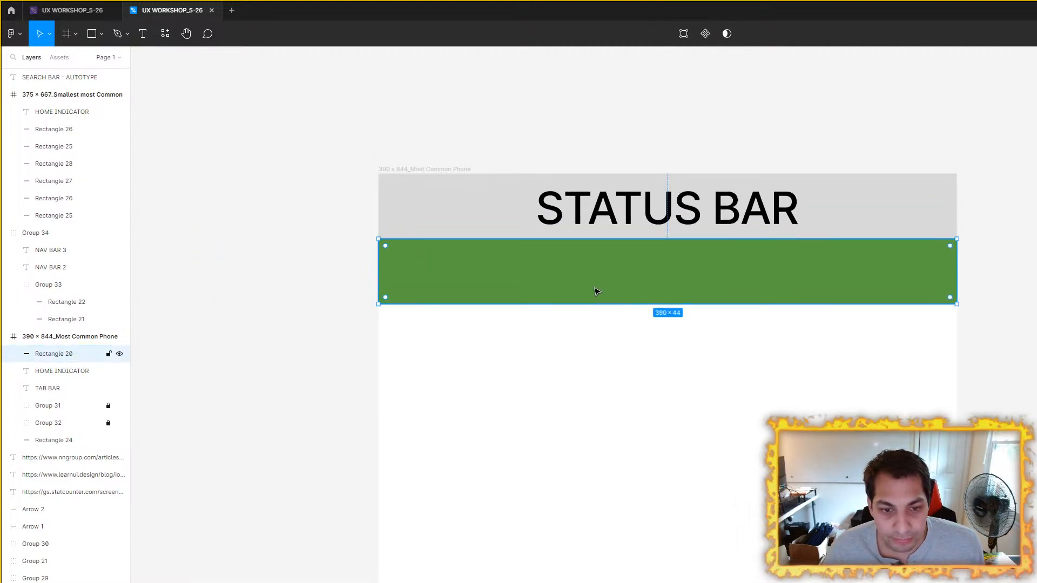
{"action": "scroll", "coordinate": [1020, 358], "scroll_direction": "down", "scroll_amount": 2}
{"action": "left_click_drag", "start_coordinate": [1013, 355], "coordinate": [640, 413]}
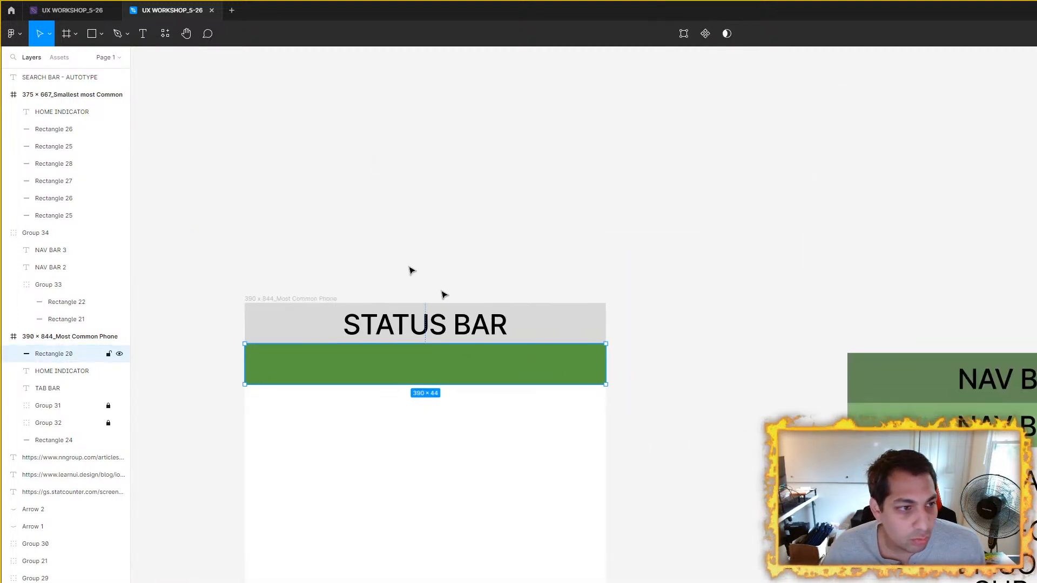
{"action": "left_click", "coordinate": [90, 46]}
{"action": "left_click_drag", "start_coordinate": [582, 159], "coordinate": [796, 248]}
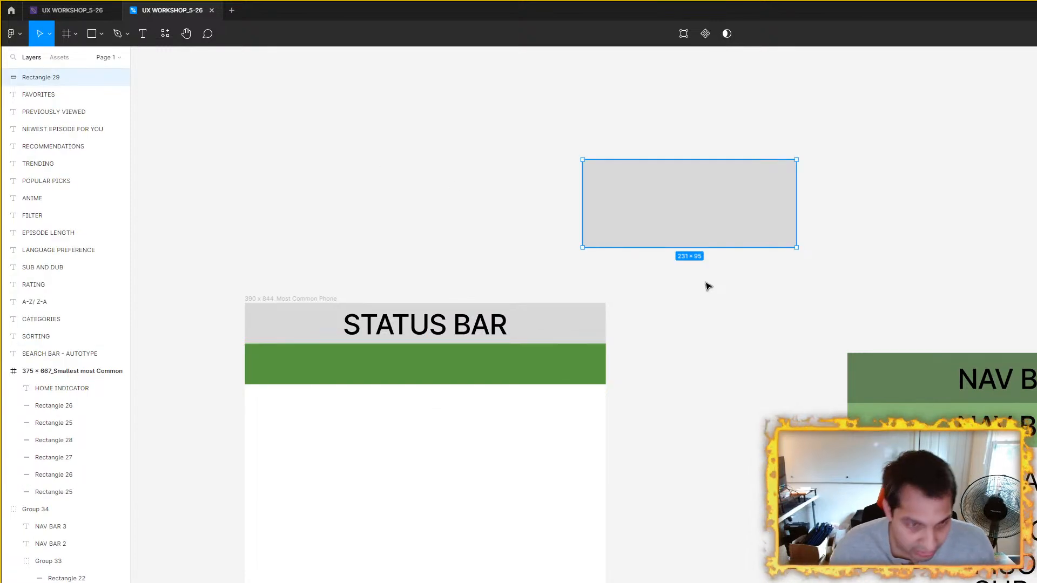
Step: Set the new grey rectangle's height to 40 and narrow it to about 95 wide
{"action": "left_click", "coordinate": [462, 377]}
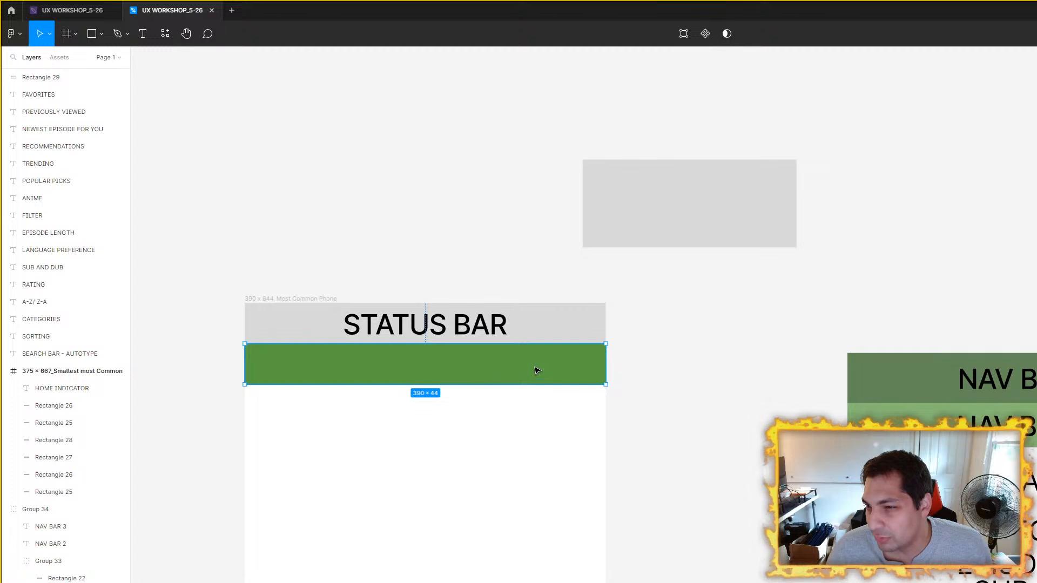
{"action": "left_click", "coordinate": [764, 213]}
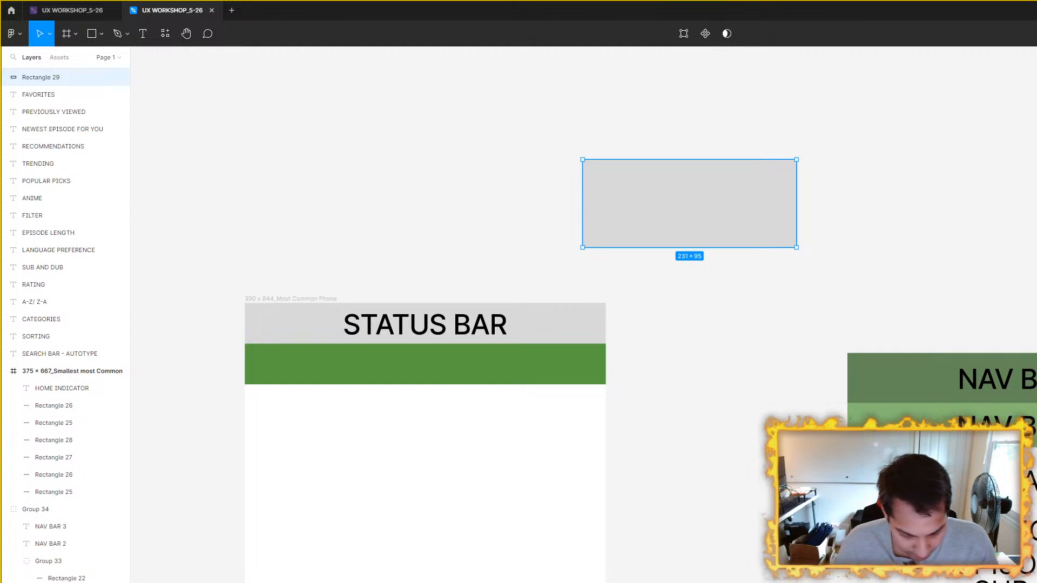
{"action": "key", "text": "Return"}
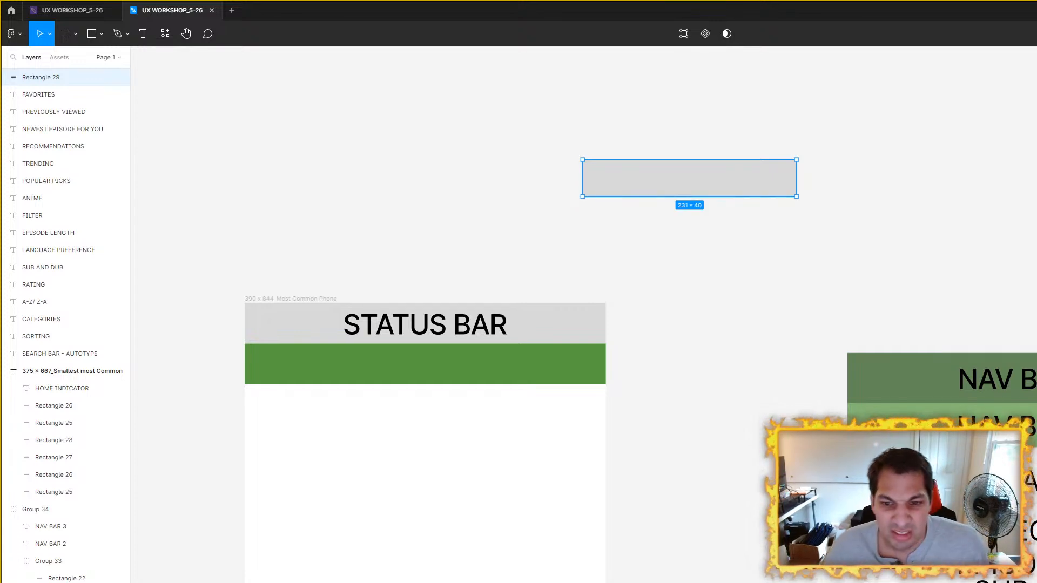
{"action": "left_click_drag", "start_coordinate": [797, 189], "coordinate": [711, 190]}
{"action": "scroll", "coordinate": [710, 195], "scroll_direction": "up", "scroll_amount": 4}
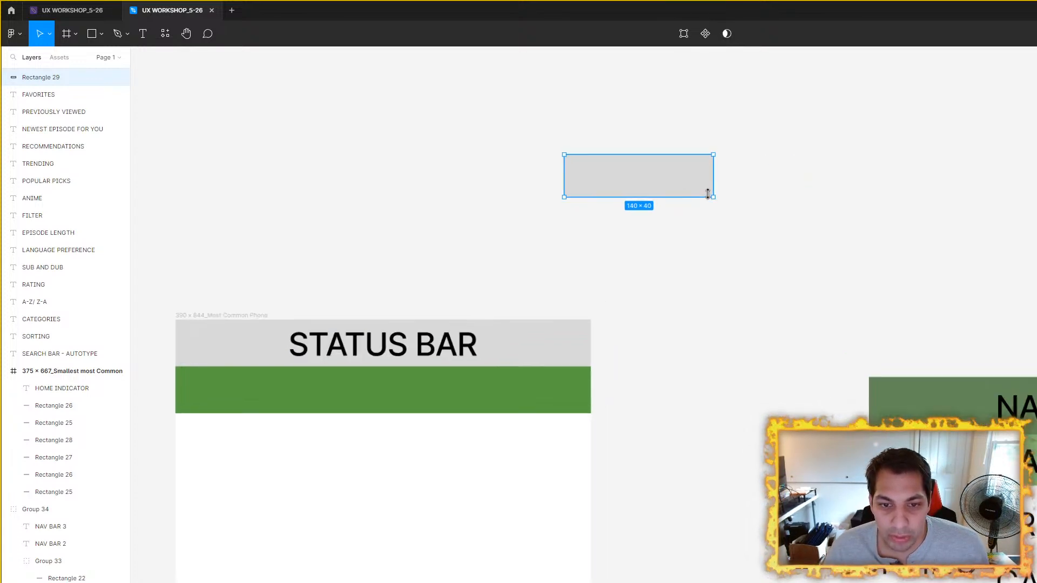
{"action": "scroll", "coordinate": [970, 336], "scroll_direction": "right", "scroll_amount": 4}
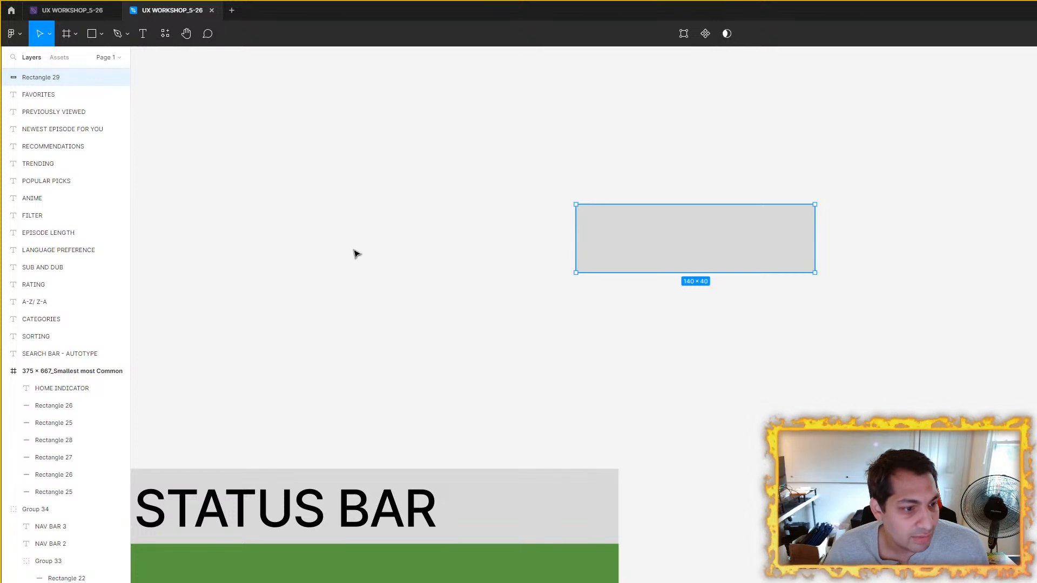
{"action": "left_click_drag", "start_coordinate": [814, 238], "coordinate": [738, 239]}
{"action": "left_click", "coordinate": [186, 125]}
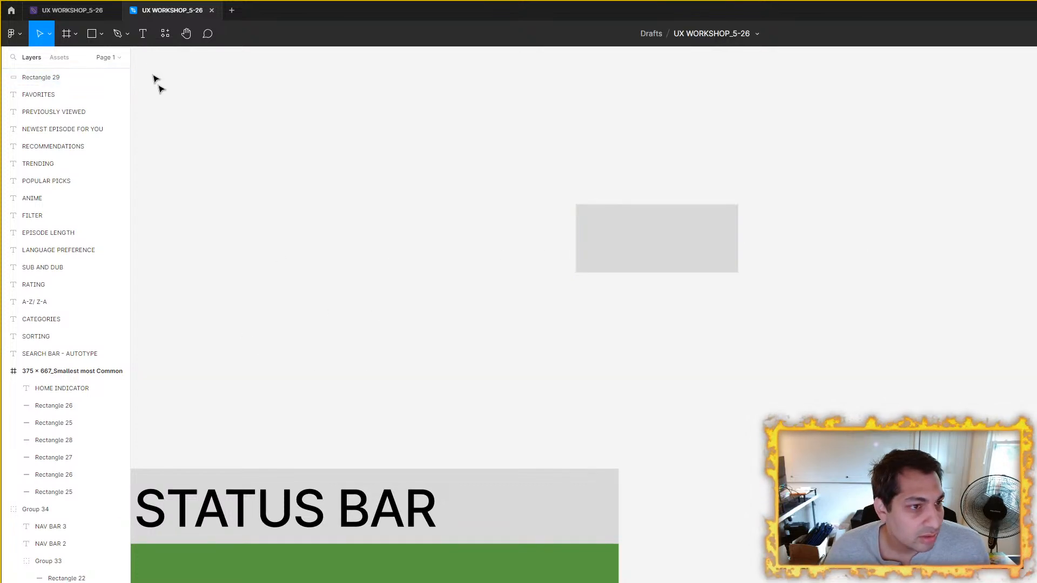
Step: Add a LOGO text beside the grey rectangle and narrow its text box to about 83 wide
{"action": "left_click", "coordinate": [143, 33]}
{"action": "left_click_drag", "start_coordinate": [424, 281], "coordinate": [590, 375]}
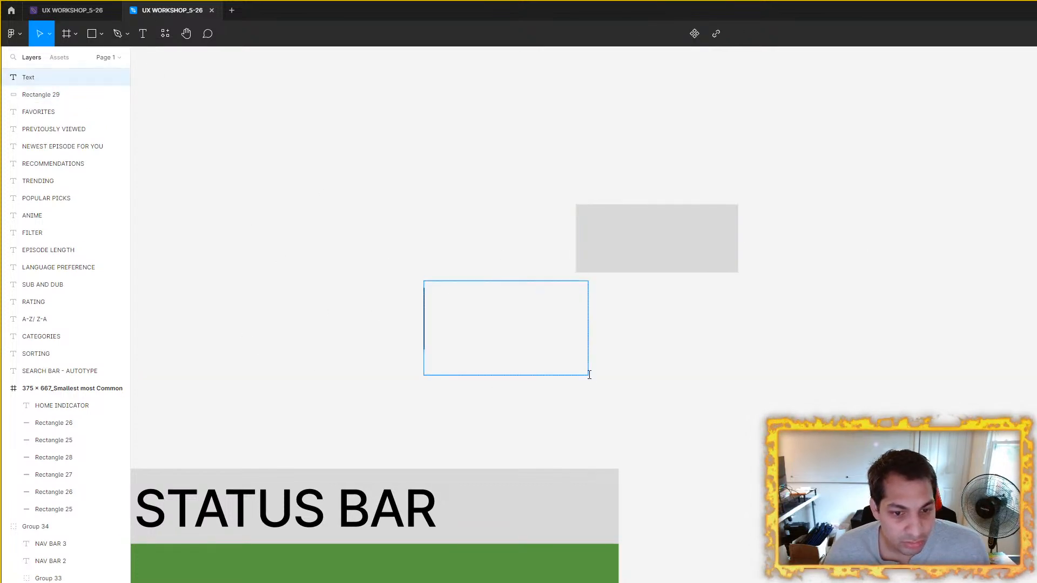
{"action": "type", "text": "LOGO"}
{"action": "key", "text": "Escape"}
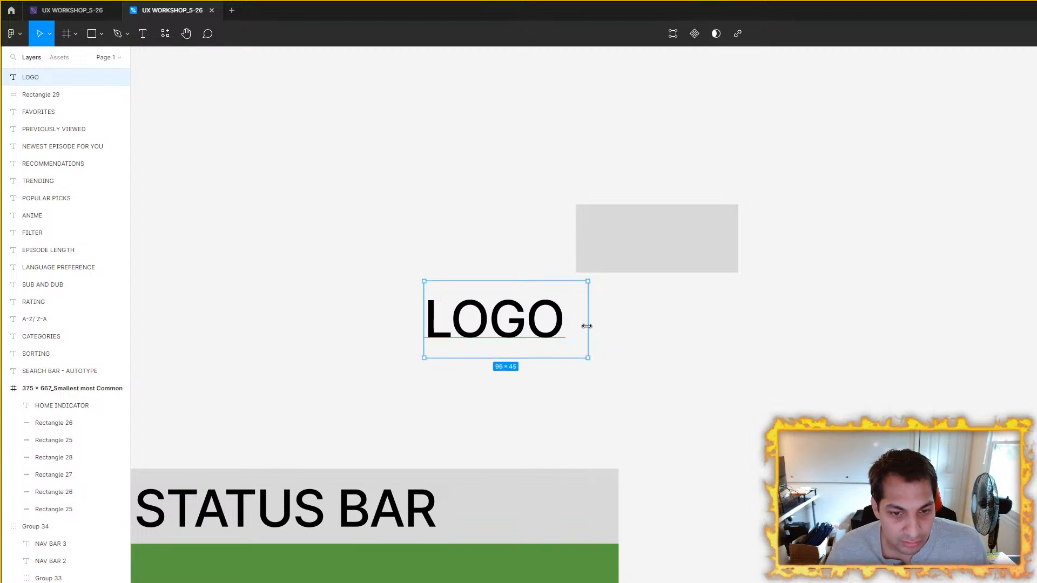
{"action": "left_click_drag", "start_coordinate": [587, 326], "coordinate": [566, 327]}
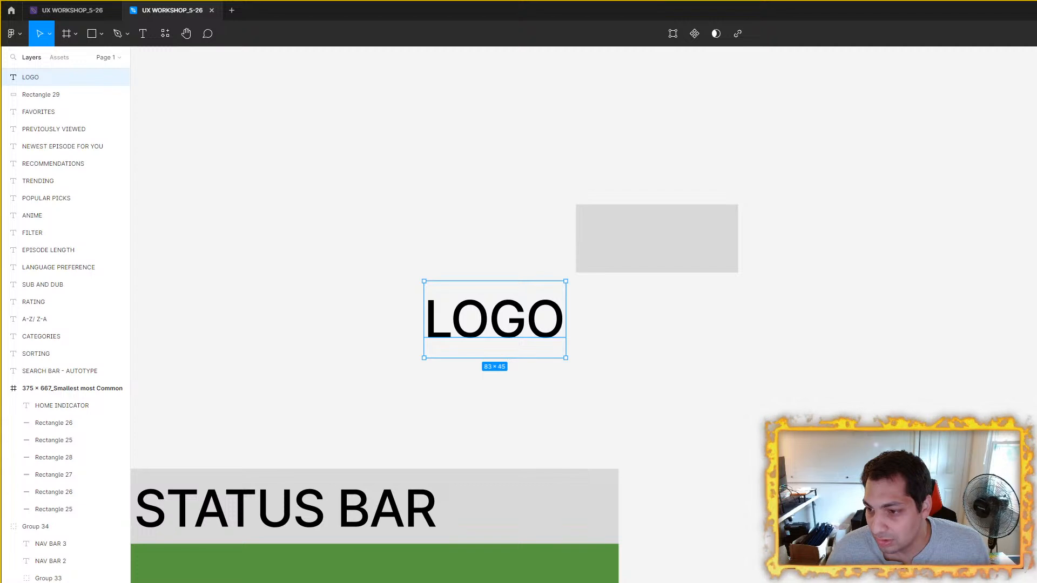
Step: Reduce the LOGO text's size and center it on the grey rectangle
{"action": "key", "text": "Return"}
{"action": "left_click", "coordinate": [664, 362]}
{"action": "left_click_drag", "start_coordinate": [458, 315], "coordinate": [636, 247]}
{"action": "left_click_drag", "start_coordinate": [885, 346], "coordinate": [638, 233]}
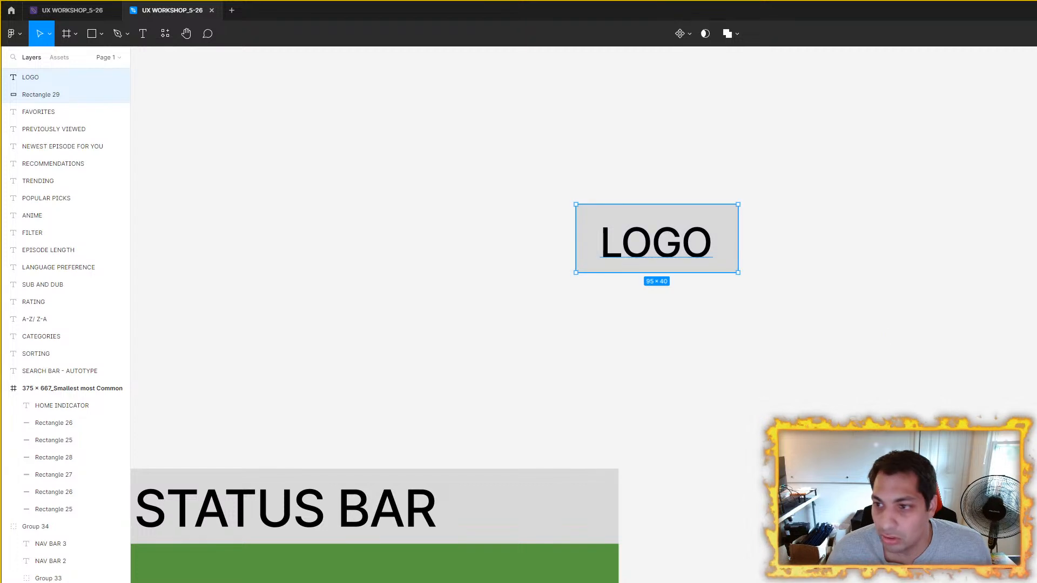
{"action": "key", "text": "alt+v"}
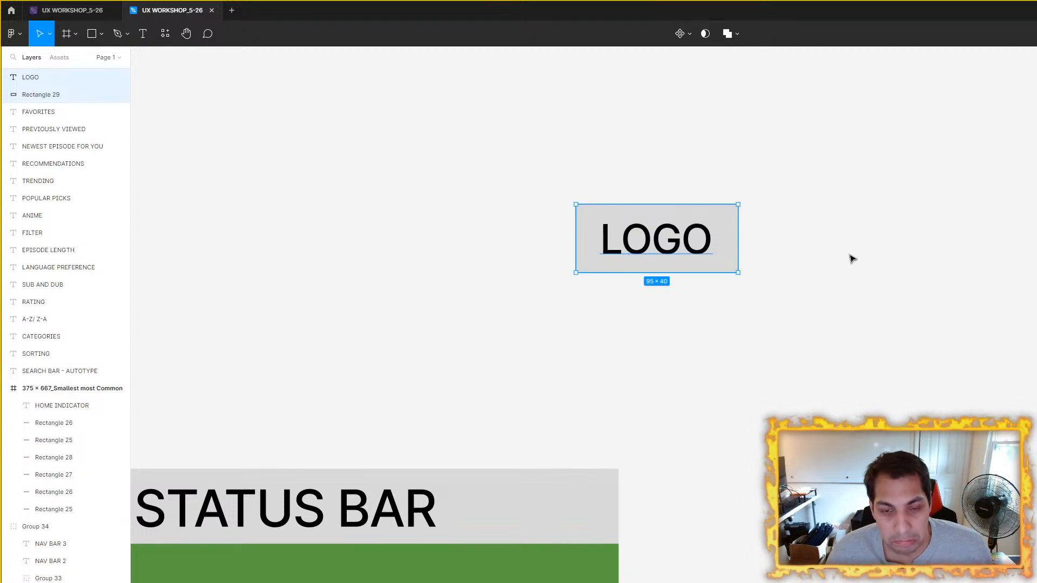
Step: Set the width of the rectangle behind the LOGO text to 100
{"action": "scroll", "coordinate": [771, 264], "scroll_direction": "up", "scroll_amount": 3}
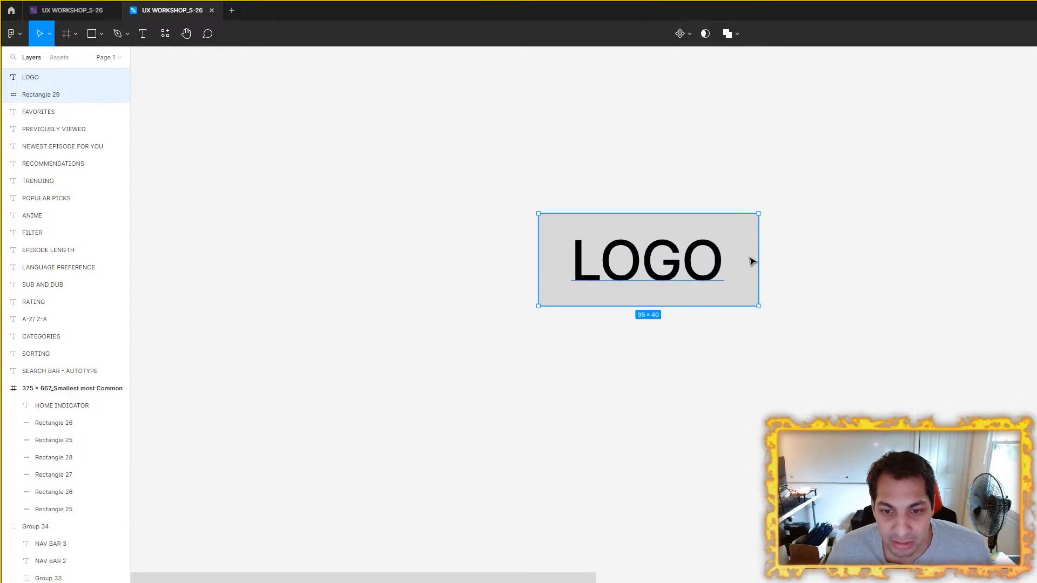
{"action": "left_click", "coordinate": [764, 227]}
{"action": "left_click", "coordinate": [749, 222]}
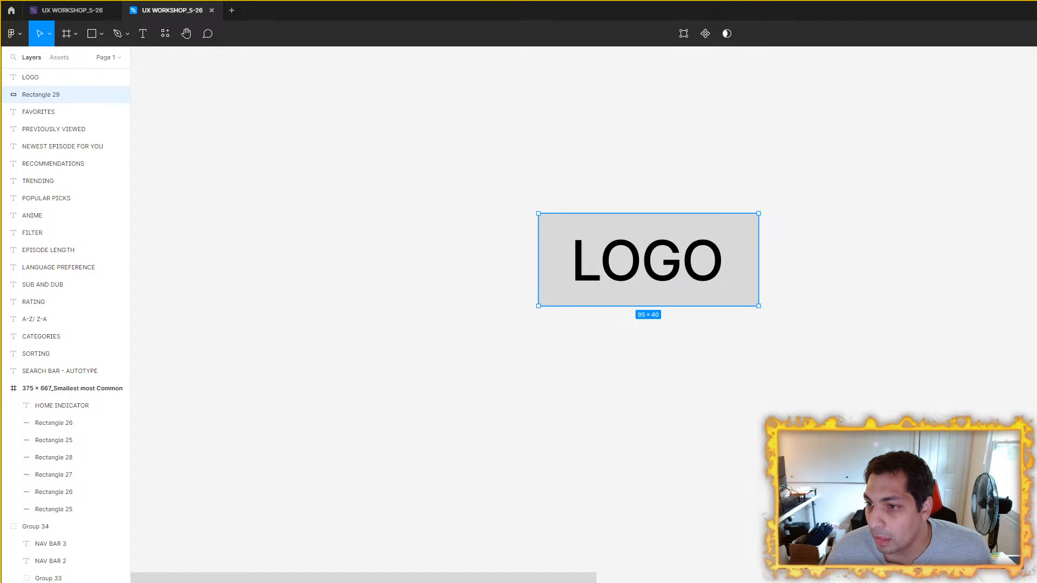
{"action": "key", "text": "Return"}
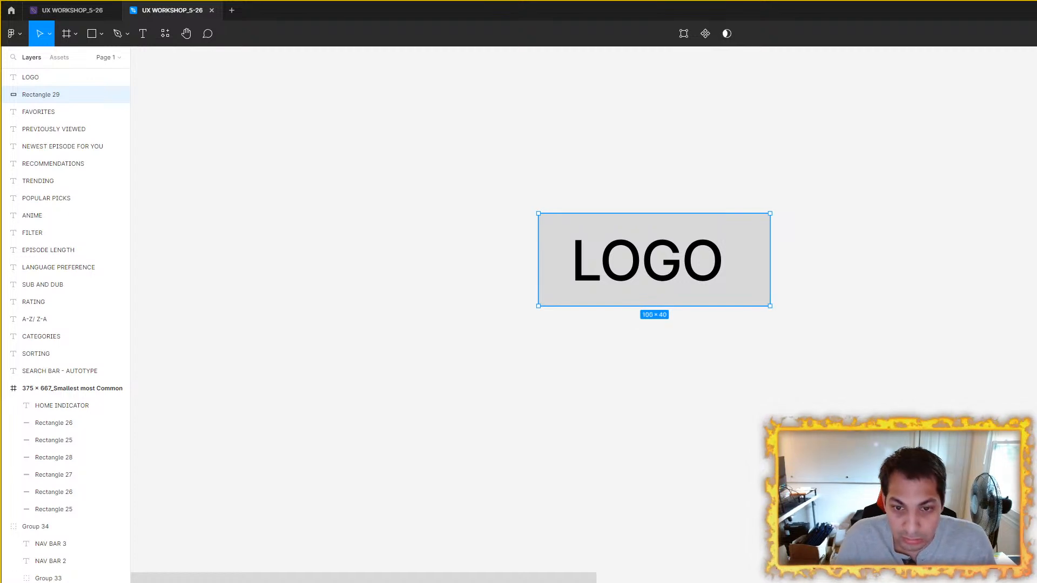
{"action": "left_click_drag", "start_coordinate": [484, 178], "coordinate": [800, 340]}
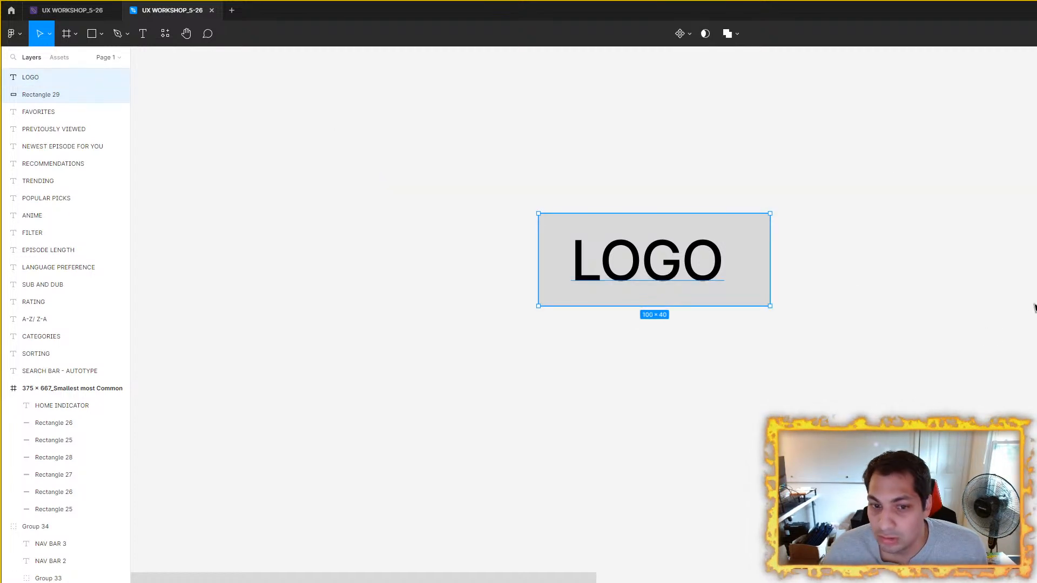
Step: Set the LOGO rectangle's width to 80 and center the text horizontally on it
{"action": "left_click", "coordinate": [751, 241]}
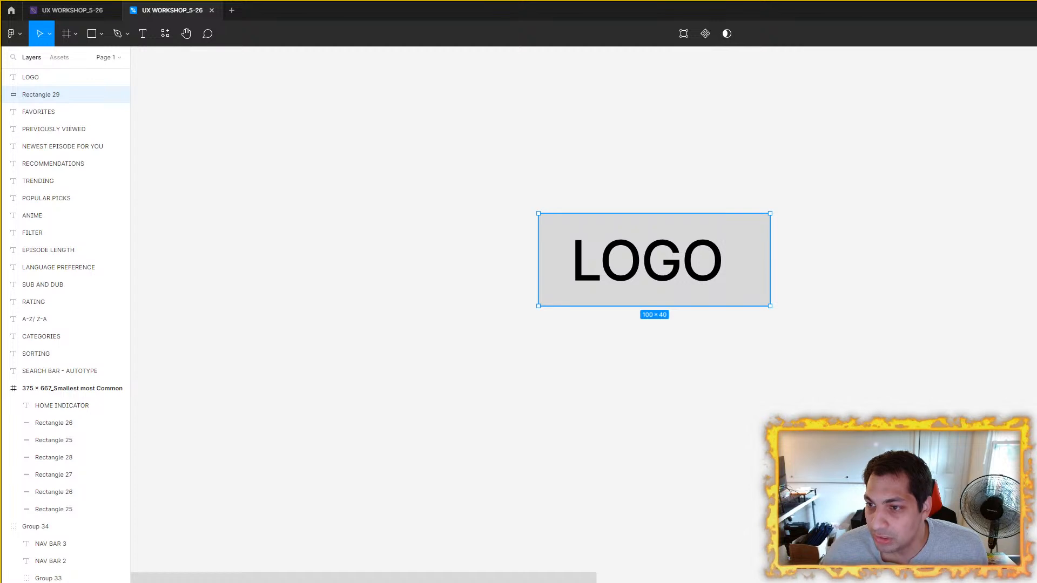
{"action": "key", "text": "Return"}
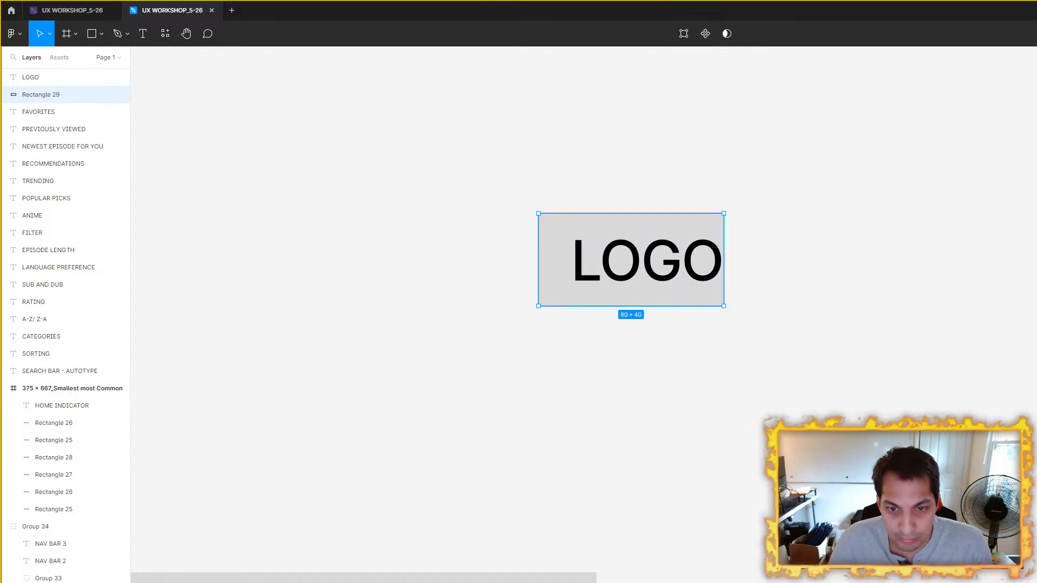
{"action": "left_click_drag", "start_coordinate": [421, 149], "coordinate": [909, 402]}
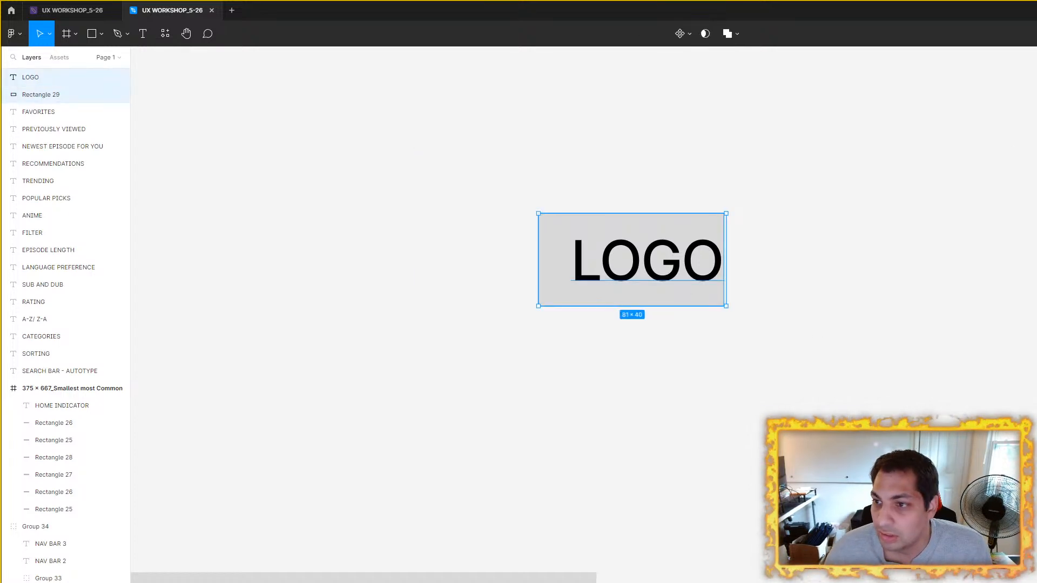
{"action": "key", "text": "alt+h"}
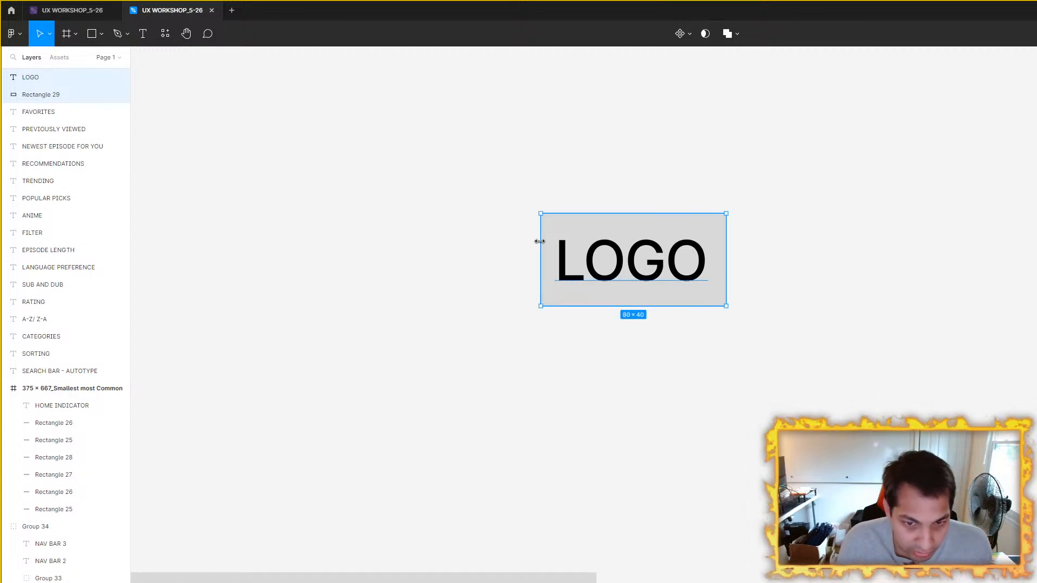
Step: Create a component from the LOGO text and its grey rectangle
{"action": "right_click", "coordinate": [591, 261]}
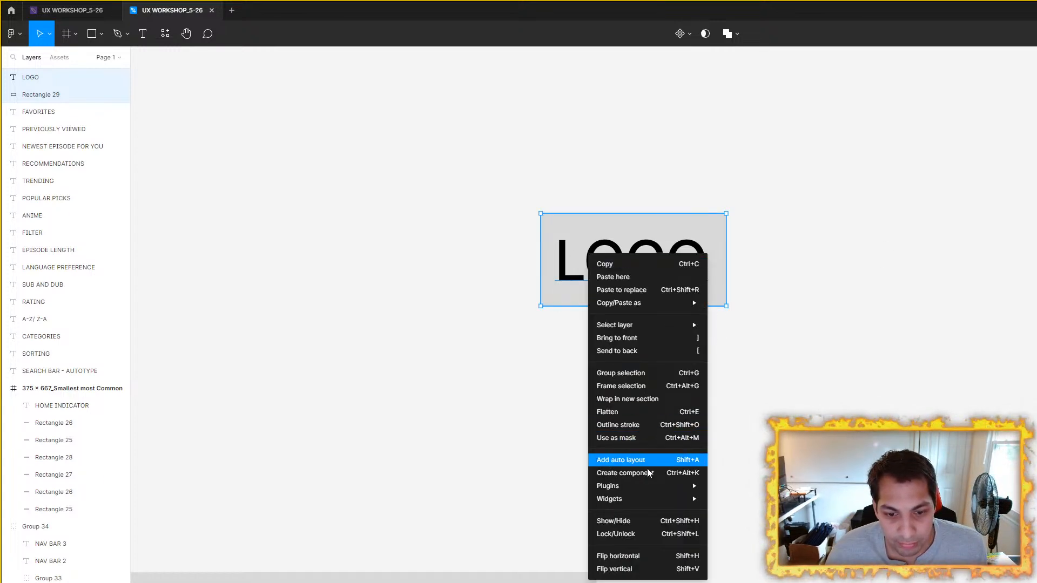
{"action": "left_click", "coordinate": [625, 473]}
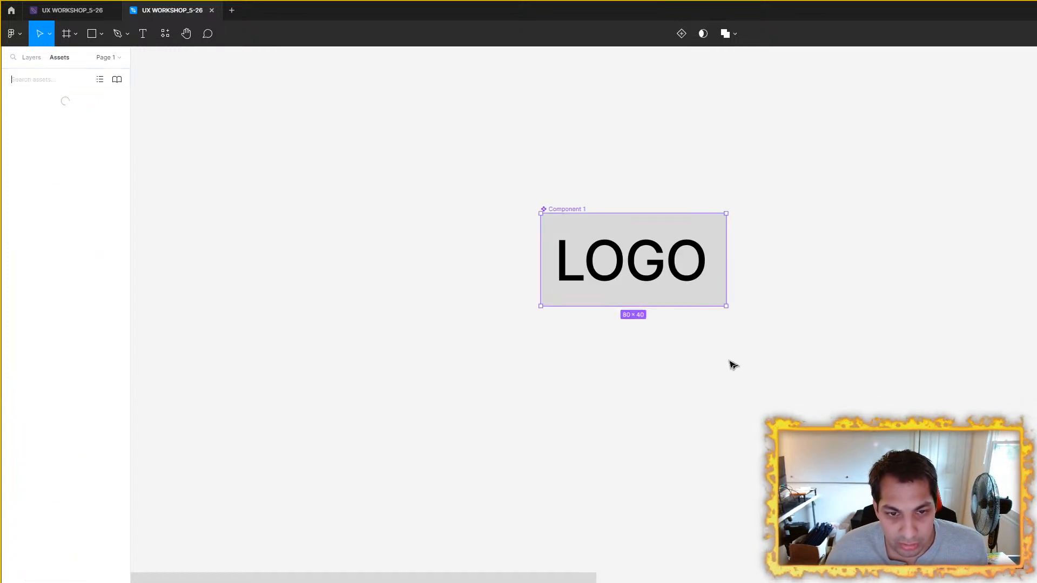
Step: Rename the new LOGO component as Logo_40px
{"action": "double_click", "coordinate": [559, 209]}
{"action": "type", "text": "lOGO"}
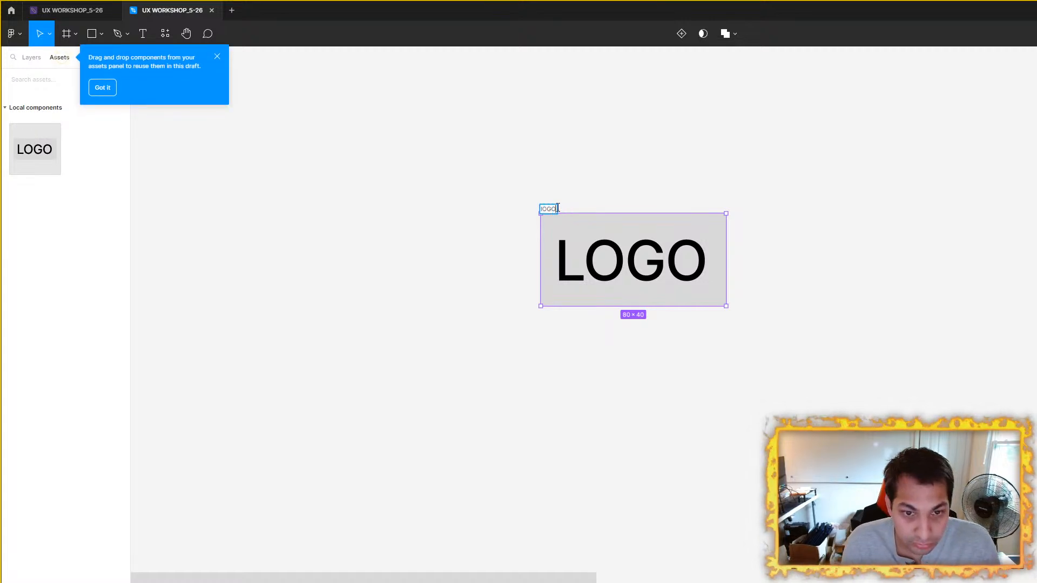
{"action": "type", "text": "Logo 80px"}
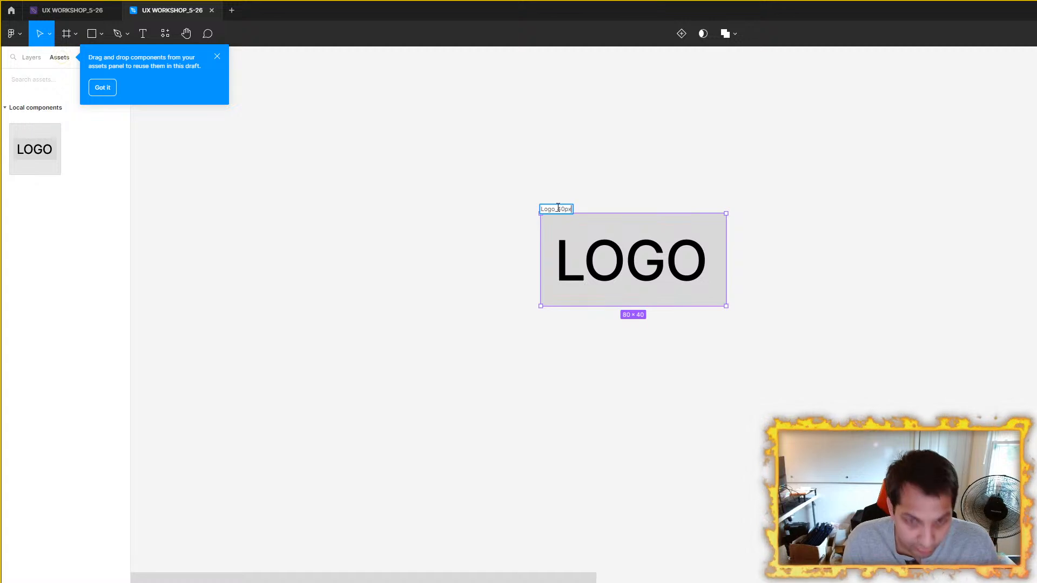
{"action": "key", "text": "Return"}
Step: Place a copy of the Logo_40px component at the left end of the green bar in the 390 x 844 phone frame
{"action": "scroll", "coordinate": [794, 404], "scroll_direction": "down", "scroll_amount": 3}
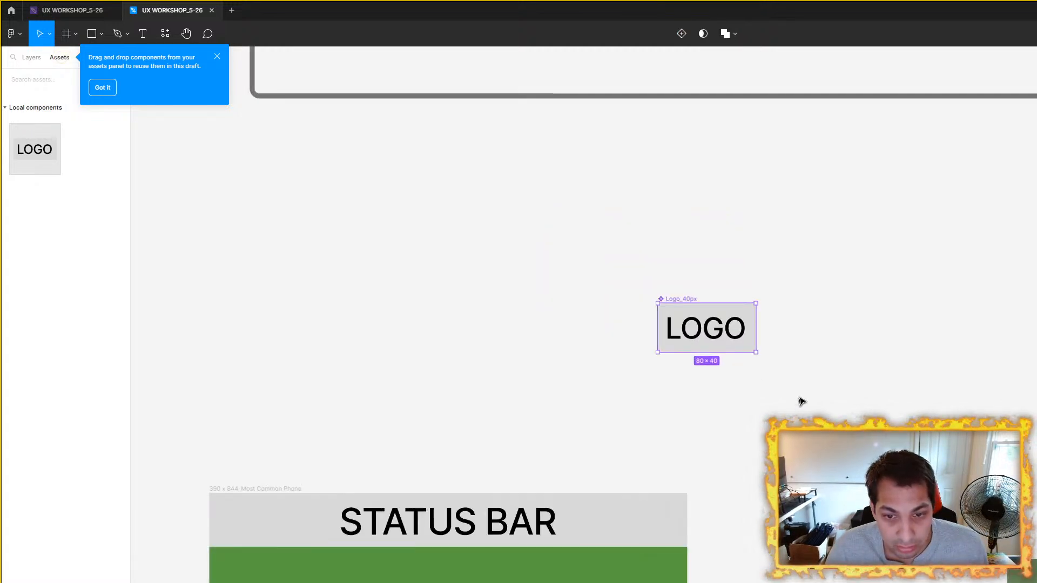
{"action": "left_click_drag", "start_coordinate": [797, 401], "coordinate": [827, 368]}
{"action": "left_click_drag", "start_coordinate": [774, 311], "coordinate": [480, 377]}
{"action": "scroll", "coordinate": [530, 376], "scroll_direction": "up", "scroll_amount": 3}
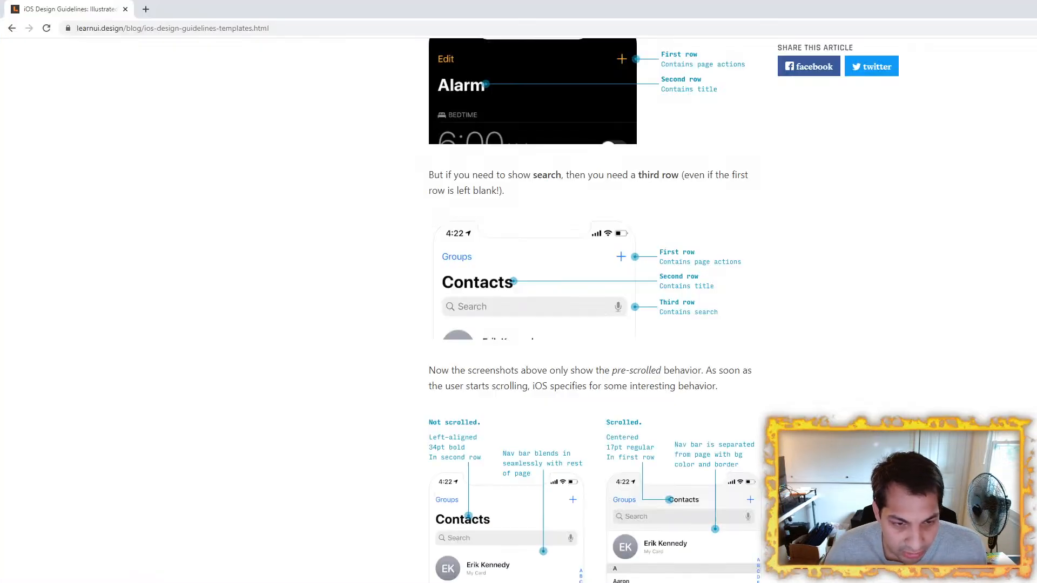
{"action": "scroll", "coordinate": [352, 412], "scroll_direction": "down", "scroll_amount": 15}
{"action": "scroll", "coordinate": [341, 389], "scroll_direction": "down", "scroll_amount": 10}
{"action": "scroll", "coordinate": [338, 388], "scroll_direction": "up", "scroll_amount": 7}
{"action": "scroll", "coordinate": [338, 387], "scroll_direction": "up", "scroll_amount": 20}
{"action": "scroll", "coordinate": [338, 387], "scroll_direction": "up", "scroll_amount": 15}
{"action": "scroll", "coordinate": [338, 387], "scroll_direction": "up", "scroll_amount": 12}
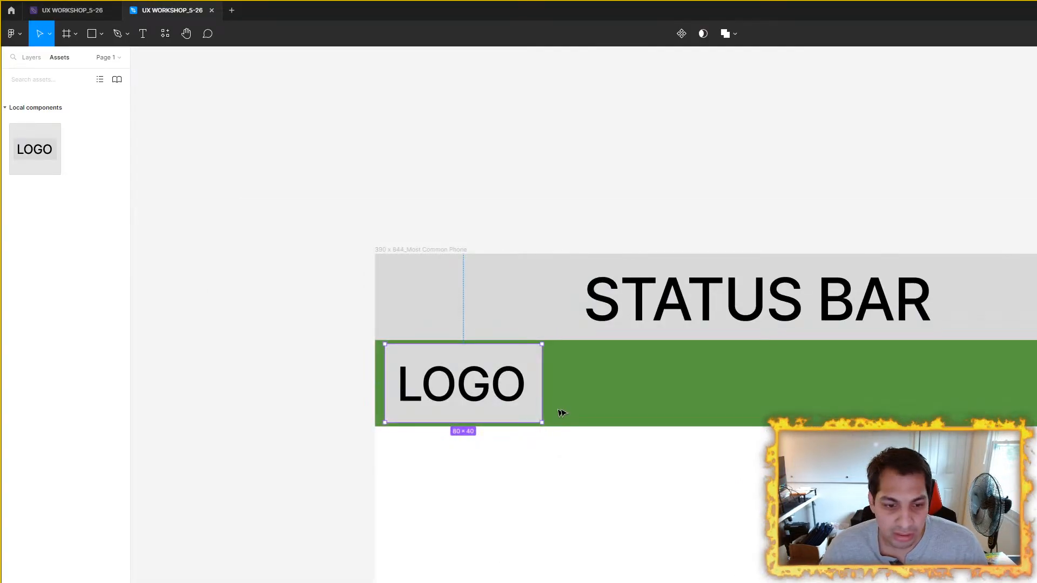
{"action": "scroll", "coordinate": [542, 414], "scroll_direction": "down", "scroll_amount": 3}
{"action": "scroll", "coordinate": [475, 287], "scroll_direction": "up", "scroll_amount": 5}
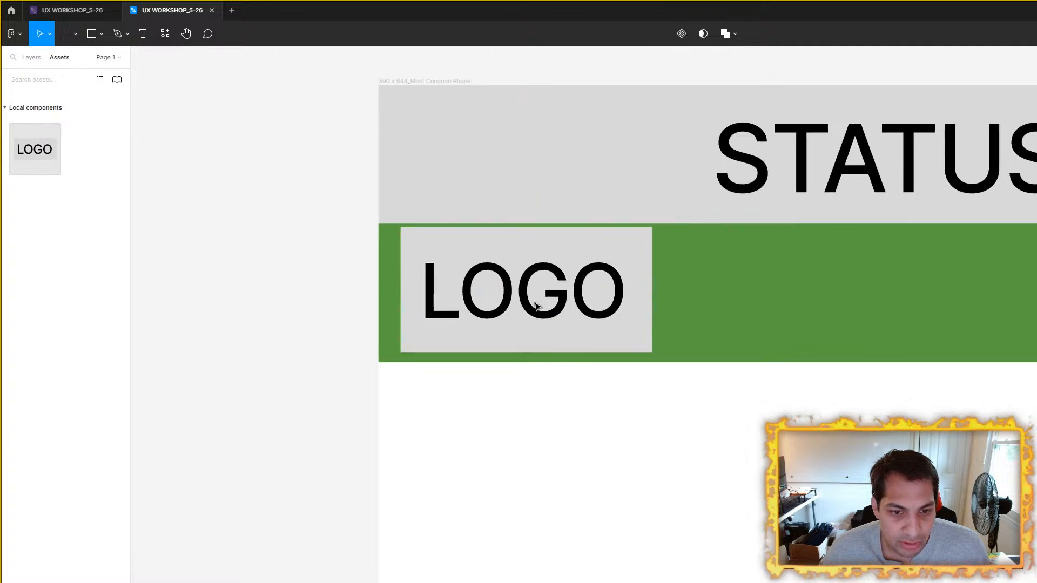
Step: Center the placed logo vertically in the green bar and nudge it two pixels away from the frame's left edge
{"action": "left_click", "coordinate": [463, 326]}
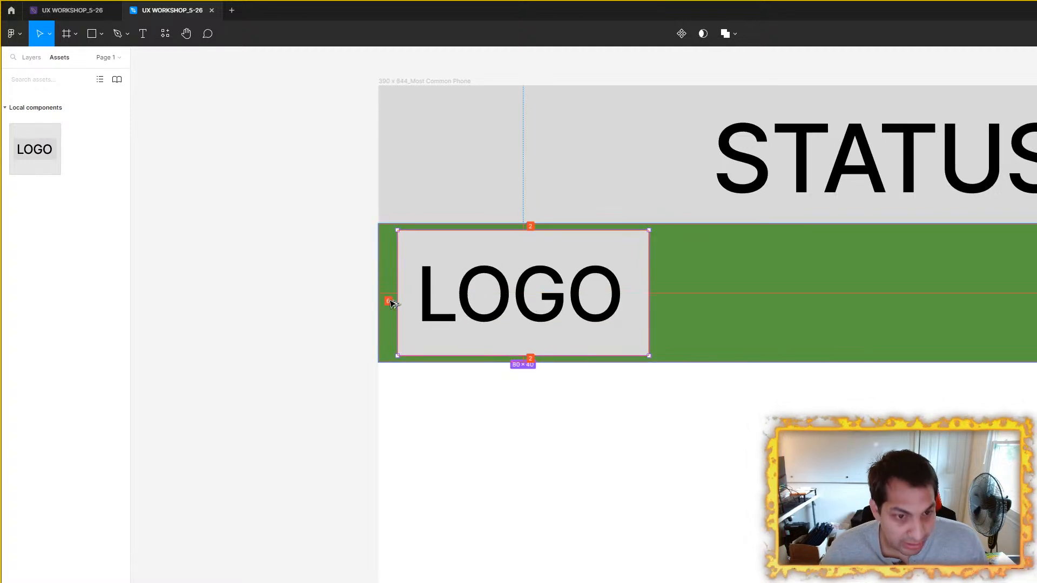
{"action": "key", "text": "Right"}
{"action": "key", "text": "Right"}
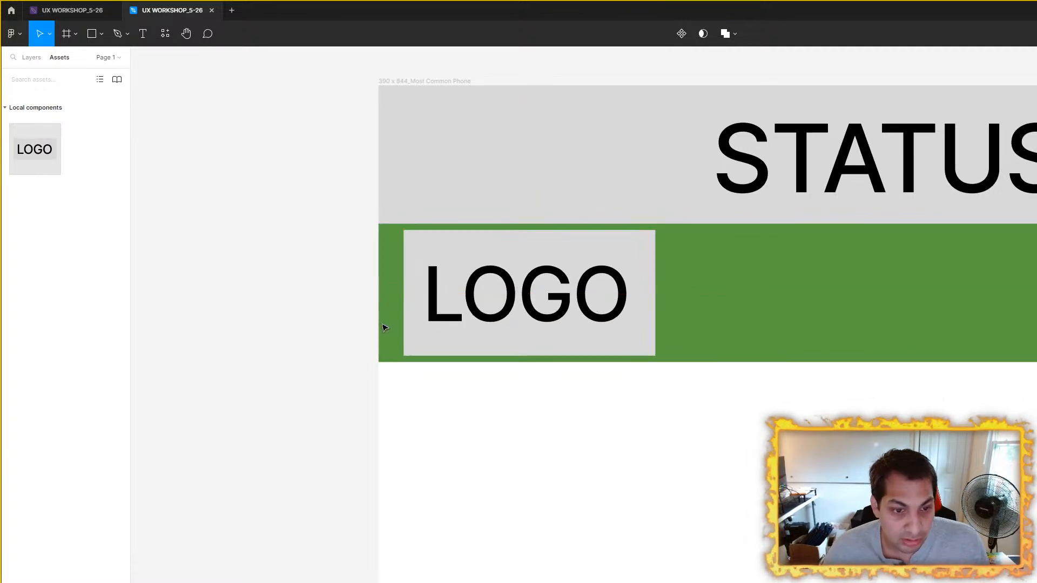
Step: Move the Logo_40px main component above the 390 x 844 frame, aligned with the frame's left edge
{"action": "scroll", "coordinate": [390, 325], "scroll_direction": "down", "scroll_amount": 5}
{"action": "left_click", "coordinate": [805, 325]}
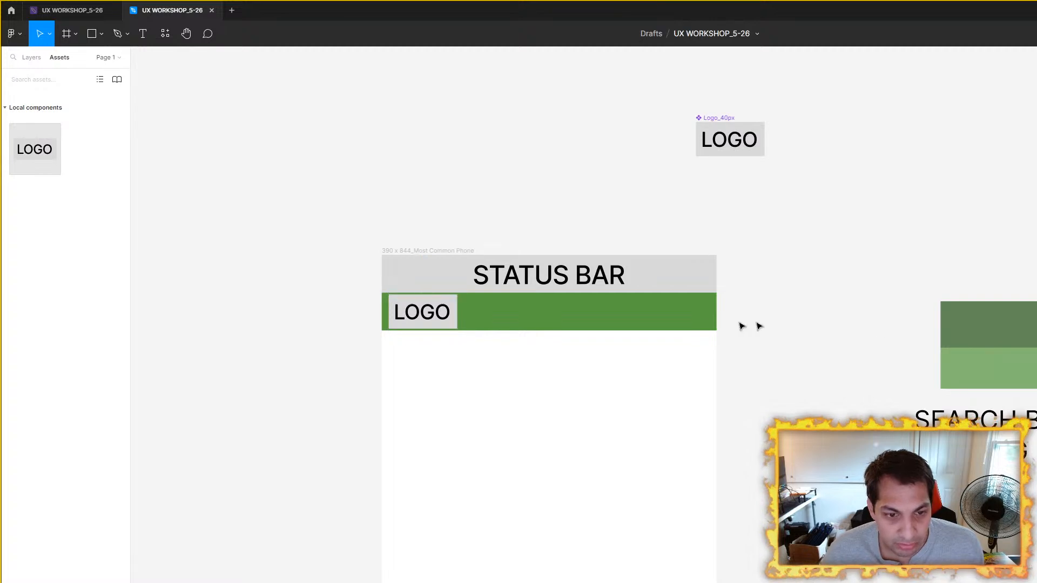
{"action": "scroll", "coordinate": [701, 326], "scroll_direction": "down", "scroll_amount": 1}
{"action": "scroll", "coordinate": [700, 326], "scroll_direction": "right", "scroll_amount": 3}
{"action": "scroll", "coordinate": [701, 326], "scroll_direction": "up", "scroll_amount": 2}
{"action": "left_click_drag", "start_coordinate": [657, 177], "coordinate": [384, 89]}
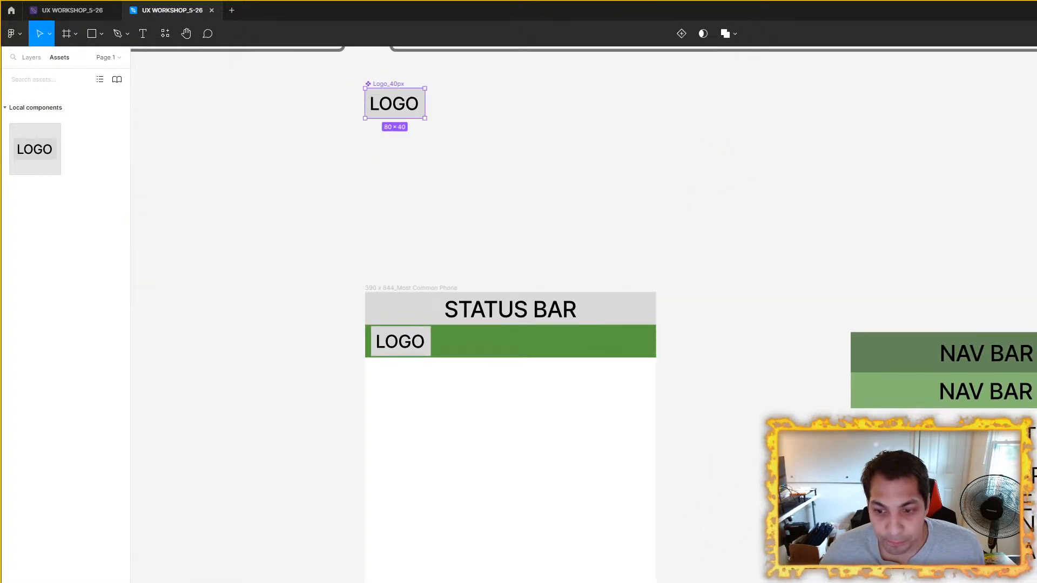
Step: Copy the light-green NAV BAR 3 rectangle into the 390 x 844 frame, directly below the green logo bar
{"action": "scroll", "coordinate": [665, 359], "scroll_direction": "down", "scroll_amount": 2}
{"action": "scroll", "coordinate": [664, 358], "scroll_direction": "right", "scroll_amount": 2}
{"action": "left_click", "coordinate": [791, 340]}
{"action": "left_click", "coordinate": [802, 296]}
{"action": "double_click", "coordinate": [802, 296]}
{"action": "double_click", "coordinate": [802, 296]}
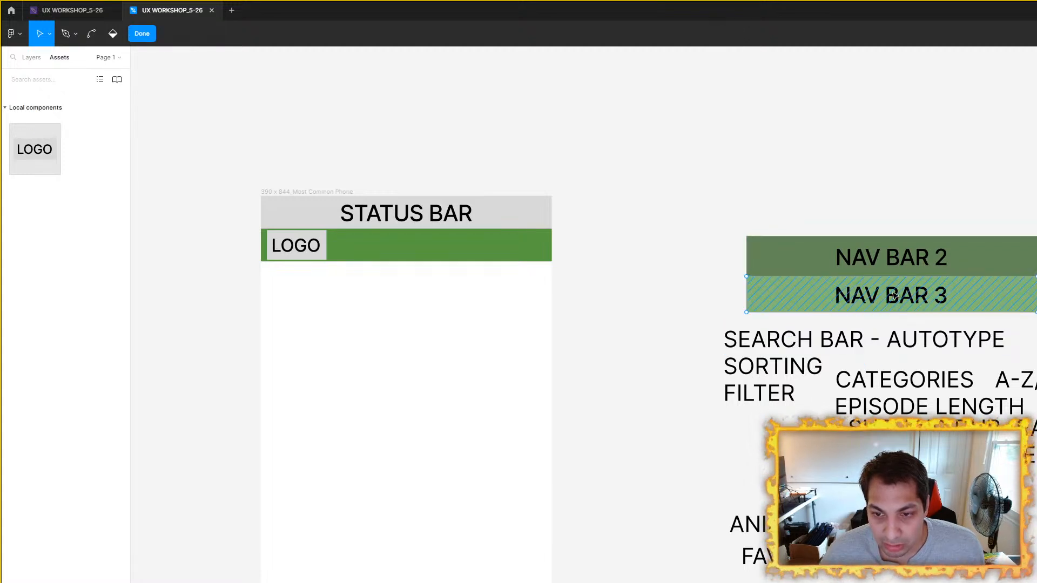
{"action": "left_click", "coordinate": [894, 296]}
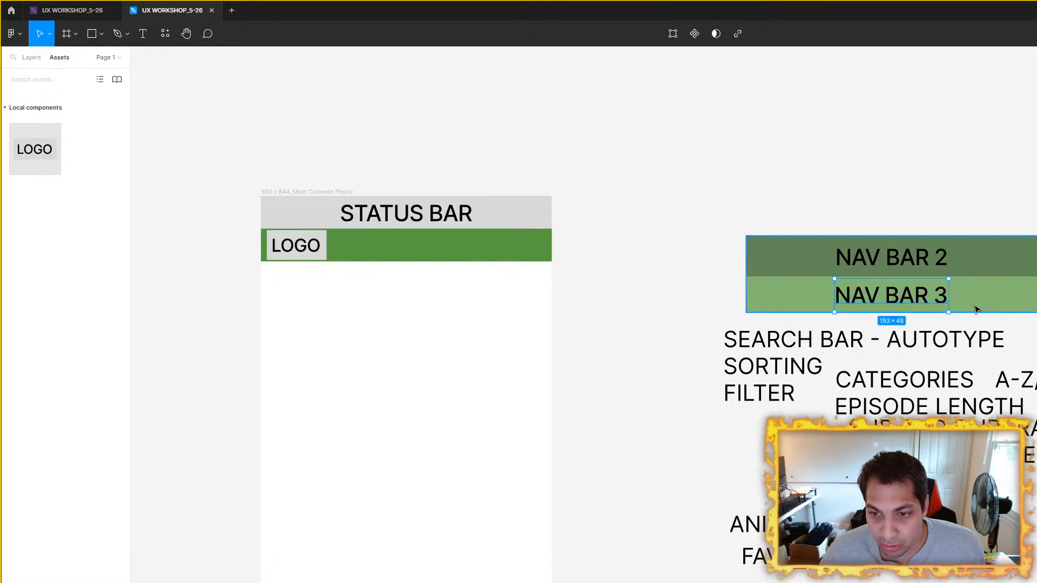
{"action": "left_click", "coordinate": [978, 308]}
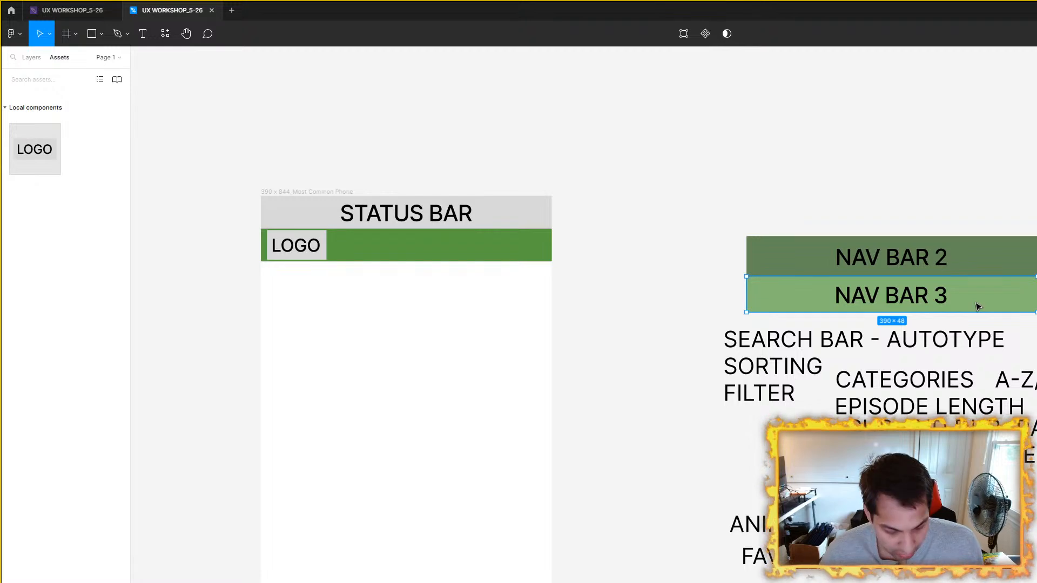
{"action": "left_click_drag", "start_coordinate": [978, 308], "coordinate": [486, 332]}
{"action": "scroll", "coordinate": [812, 389], "scroll_direction": "up", "scroll_amount": 3}
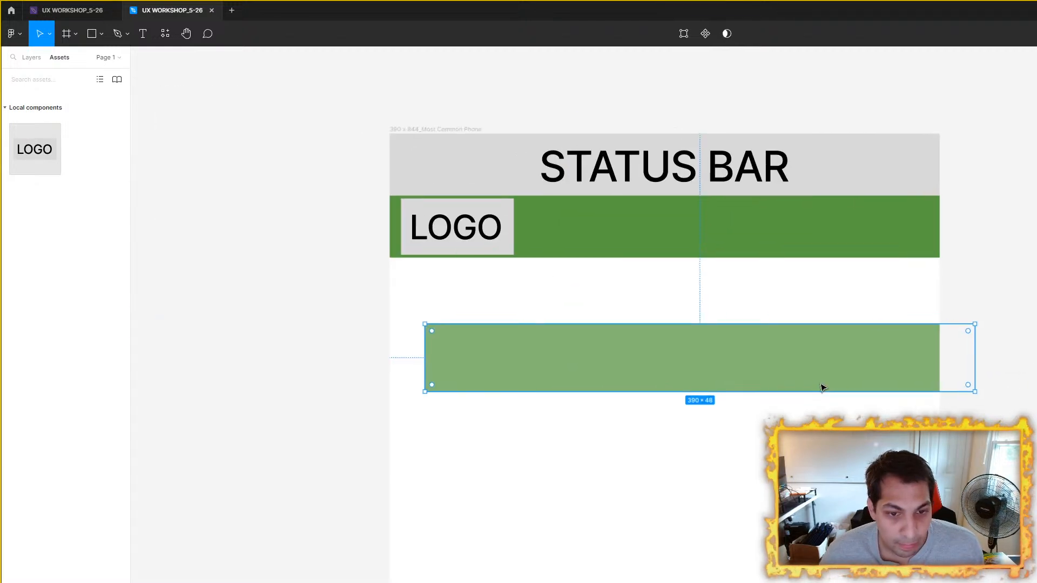
{"action": "left_click_drag", "start_coordinate": [793, 374], "coordinate": [780, 315]}
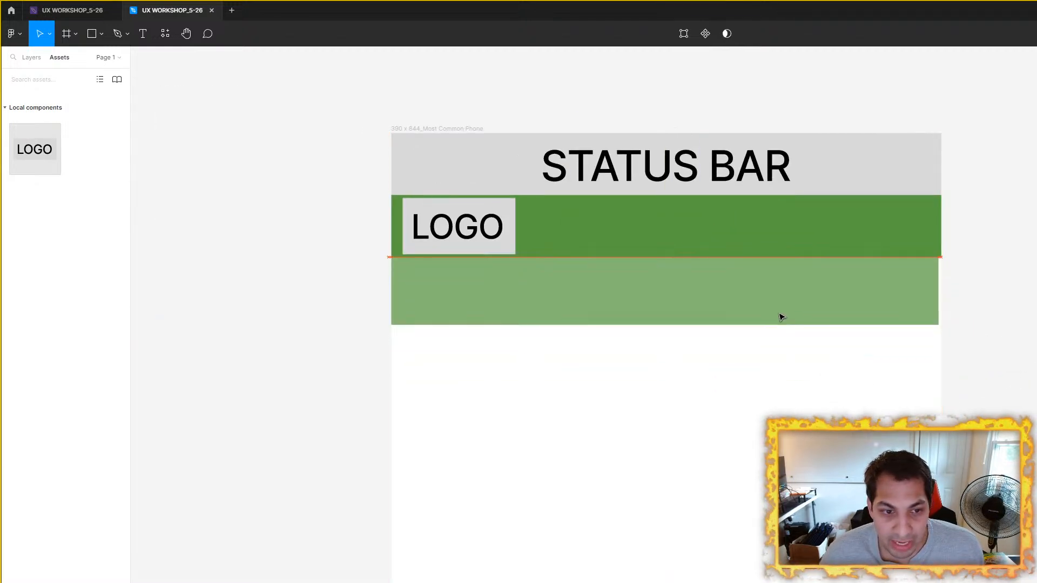
Step: Place a copy of the dark-green bar above NAV BAR 2 and align the frame's light-green bar flush beneath the logo bar
{"action": "scroll", "coordinate": [810, 319], "scroll_direction": "down", "scroll_amount": 3}
{"action": "scroll", "coordinate": [730, 308], "scroll_direction": "right", "scroll_amount": 5}
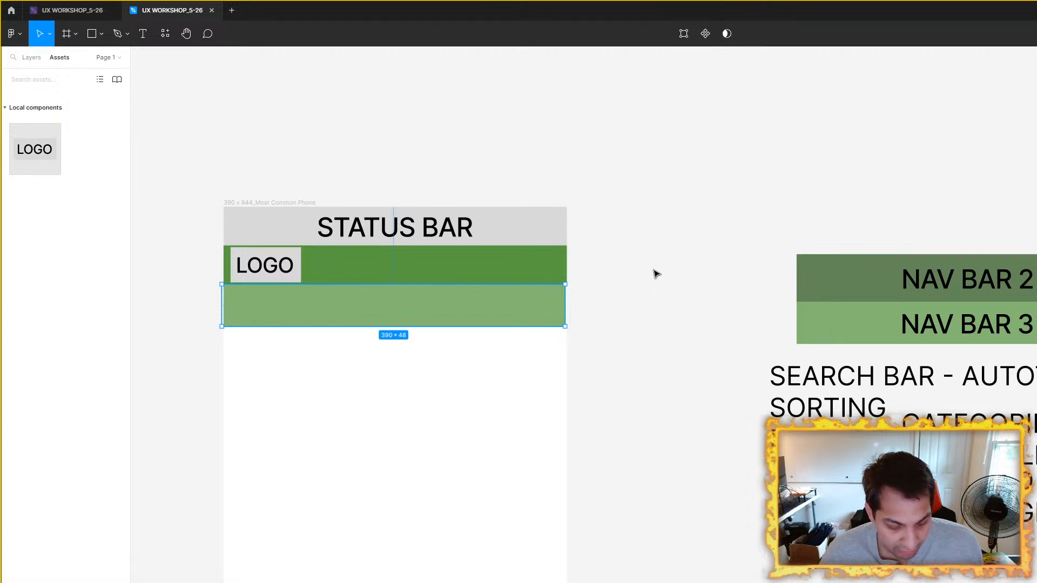
{"action": "key", "text": "ctrl+z"}
{"action": "left_click", "coordinate": [521, 275]}
{"action": "left_click_drag", "start_coordinate": [490, 279], "coordinate": [1036, 248]}
{"action": "left_click_drag", "start_coordinate": [465, 350], "coordinate": [453, 309]}
{"action": "left_click", "coordinate": [697, 284]}
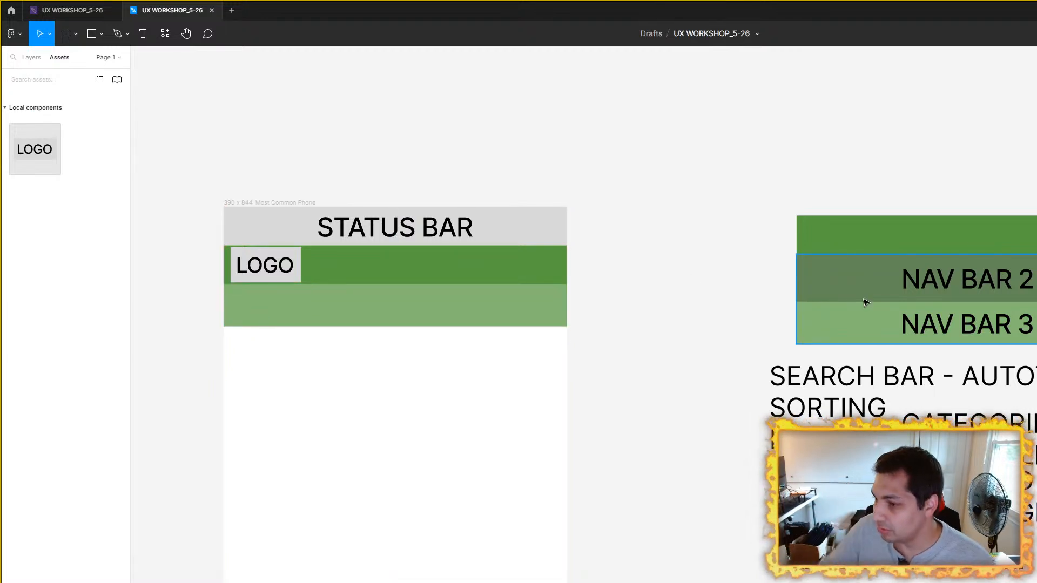
Step: Draw a grey rectangle about 325 x 31 in the empty space above the 390 x 844 frame
{"action": "scroll", "coordinate": [331, 280], "scroll_direction": "up", "scroll_amount": 2}
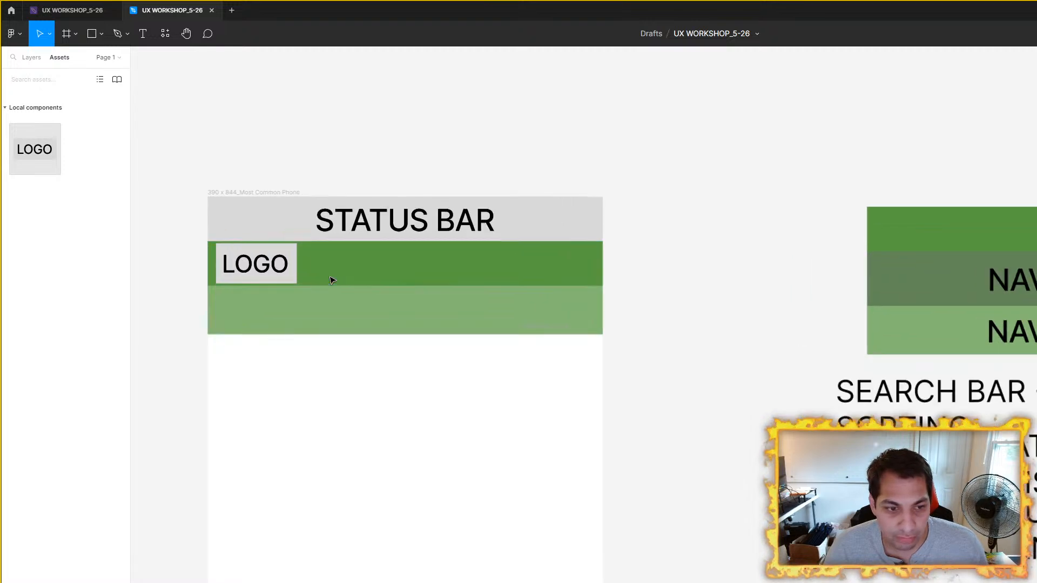
{"action": "scroll", "coordinate": [397, 313], "scroll_direction": "down", "scroll_amount": 1}
{"action": "left_click_drag", "start_coordinate": [439, 308], "coordinate": [589, 331]}
{"action": "scroll", "coordinate": [589, 331], "scroll_direction": "up", "scroll_amount": 1}
{"action": "left_click", "coordinate": [92, 33]}
{"action": "scroll", "coordinate": [474, 185], "scroll_direction": "up", "scroll_amount": 1}
{"action": "mouse_move", "coordinate": [464, 130]}
{"action": "left_mouse_down"}
{"action": "mouse_move", "coordinate": [814, 222]}
{"action": "mouse_move", "coordinate": [885, 197]}
{"action": "left_mouse_up"}
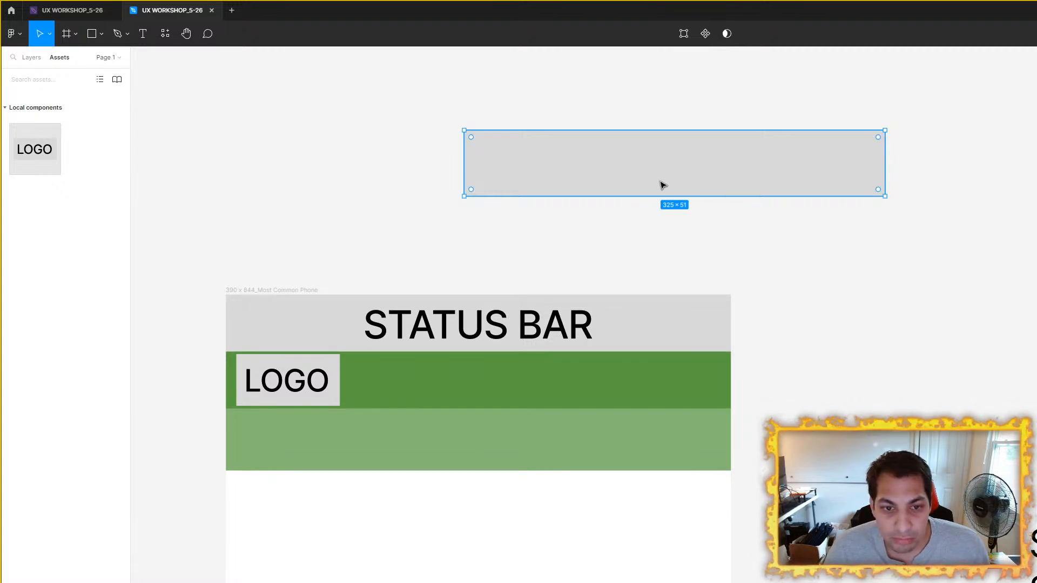
{"action": "left_click_drag", "start_coordinate": [674, 197], "coordinate": [674, 171]}
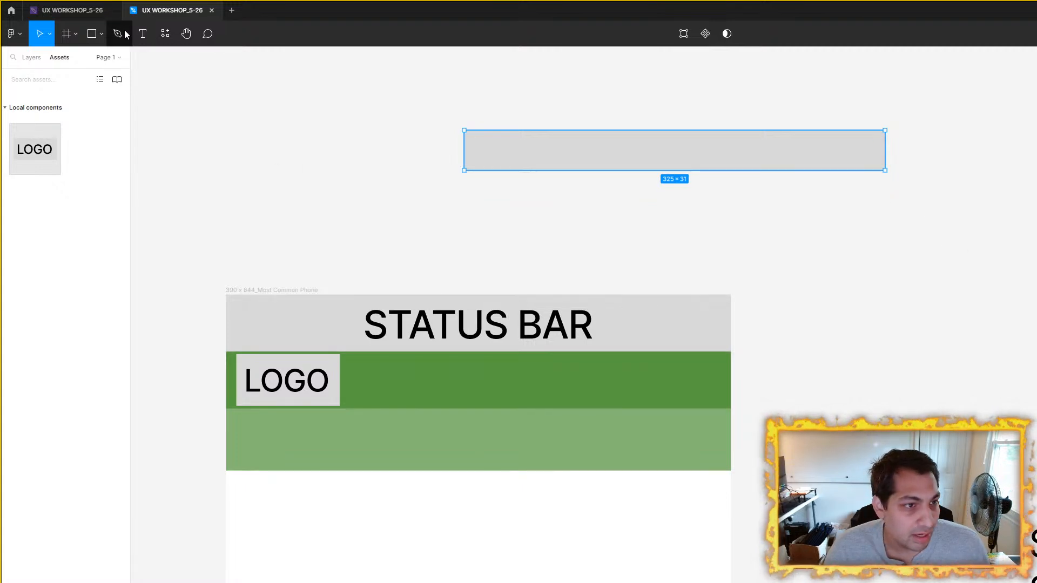
Step: Add the text SEARCH in a box about 119 x 45 and center it over the new grey rectangle
{"action": "left_click", "coordinate": [142, 34]}
{"action": "left_click_drag", "start_coordinate": [257, 157], "coordinate": [396, 204]}
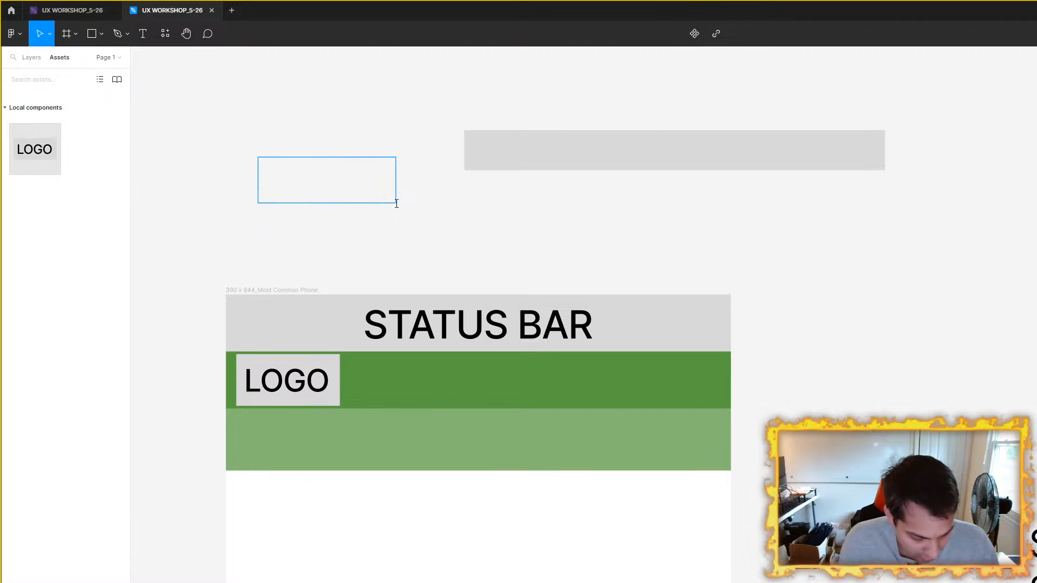
{"action": "type", "text": "search"}
{"action": "key", "text": "BackSpace"}
{"action": "key", "text": "BackSpace"}
{"action": "key", "text": "BackSpace"}
{"action": "key", "text": "BackSpace"}
{"action": "key", "text": "BackSpace"}
{"action": "key", "text": "BackSpace"}
{"action": "type", "text": "SERA"}
{"action": "key", "text": "BackSpace"}
{"action": "key", "text": "BackSpace"}
{"action": "type", "text": "A"}
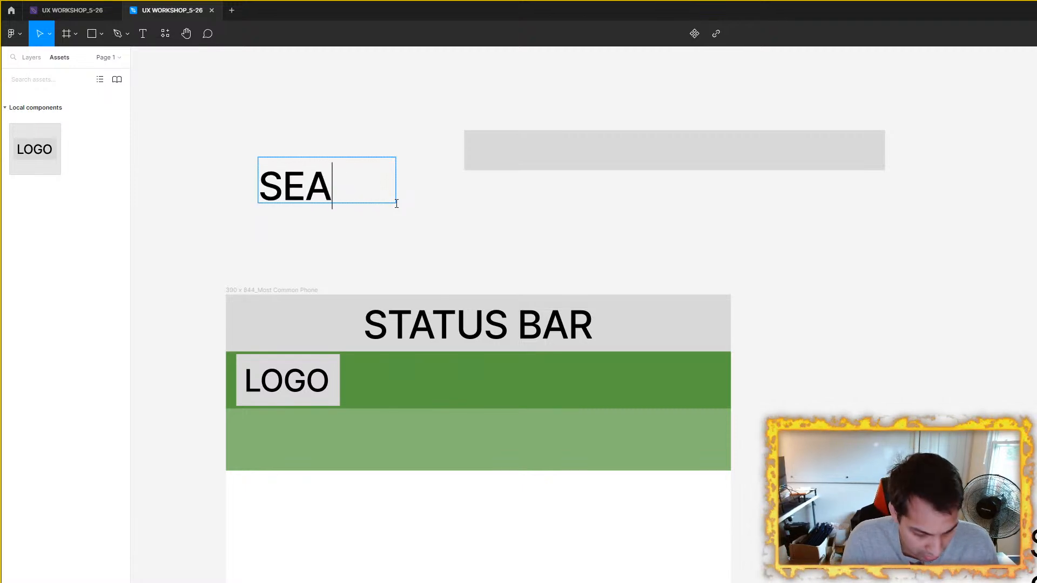
{"action": "key", "text": "Return"}
{"action": "type", "text": "RCH"}
{"action": "key", "text": "Escape"}
{"action": "mouse_move", "coordinate": [395, 185]}
{"action": "left_mouse_down"}
{"action": "mouse_move", "coordinate": [470, 187]}
{"action": "mouse_move", "coordinate": [414, 189]}
{"action": "left_mouse_up"}
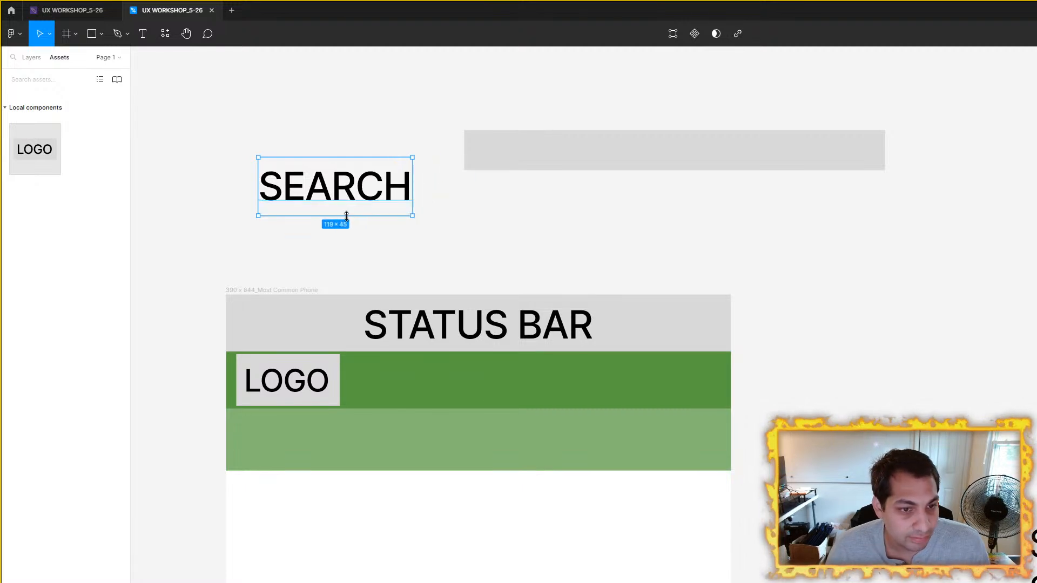
{"action": "key", "text": "Return"}
{"action": "key", "text": "Escape"}
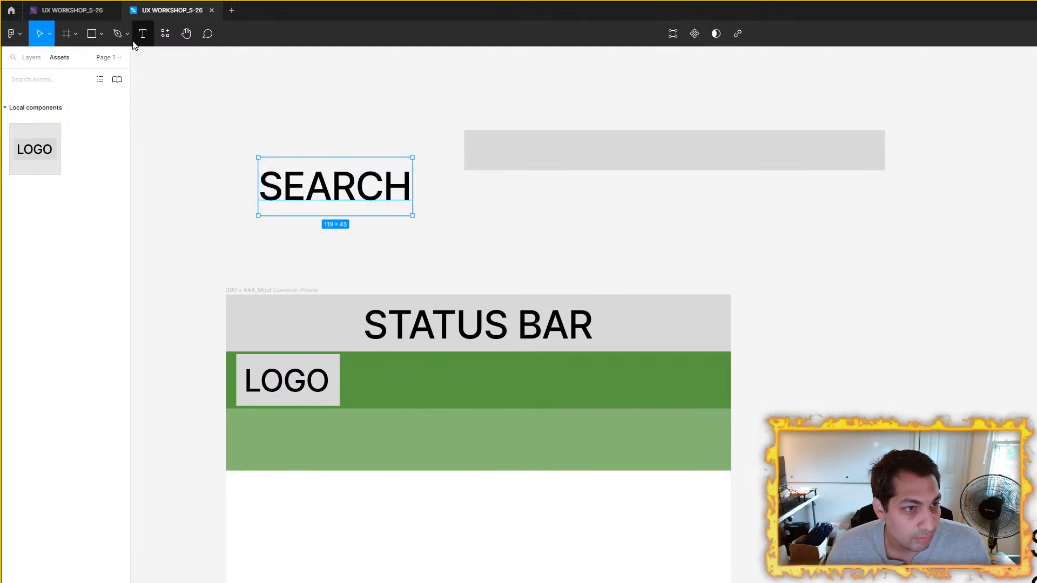
{"action": "left_click_drag", "start_coordinate": [336, 198], "coordinate": [678, 162]}
Step: Set the height of the rectangle behind the SEARCH text to 48
{"action": "left_click", "coordinate": [853, 155]}
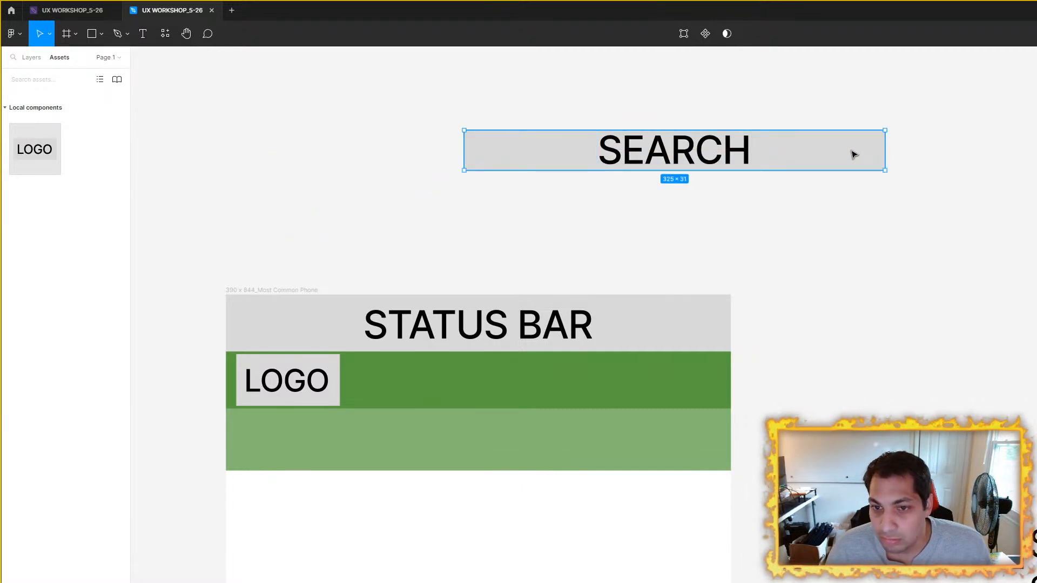
{"action": "left_click", "coordinate": [692, 465]}
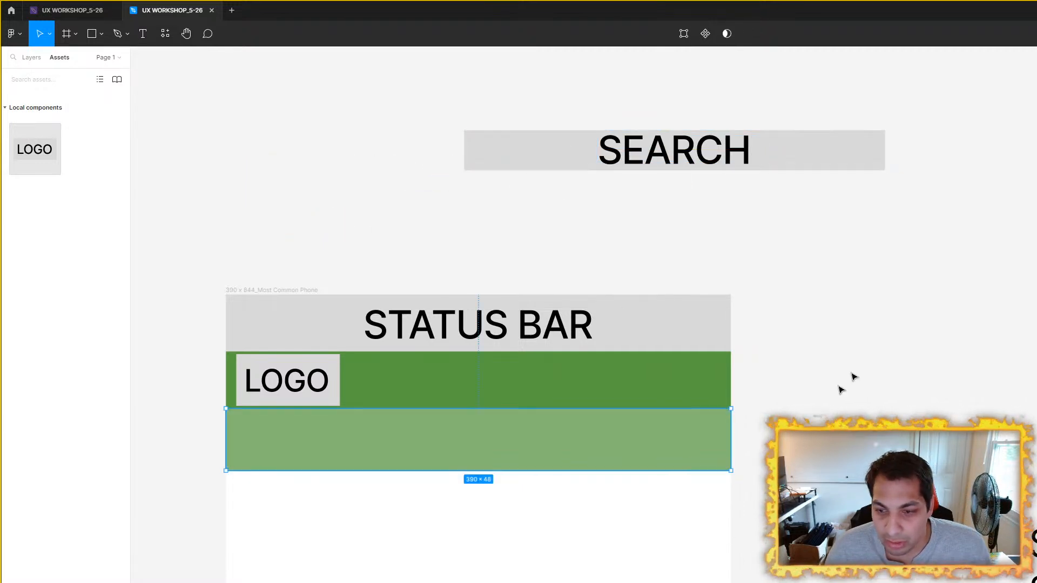
{"action": "left_click", "coordinate": [867, 136]}
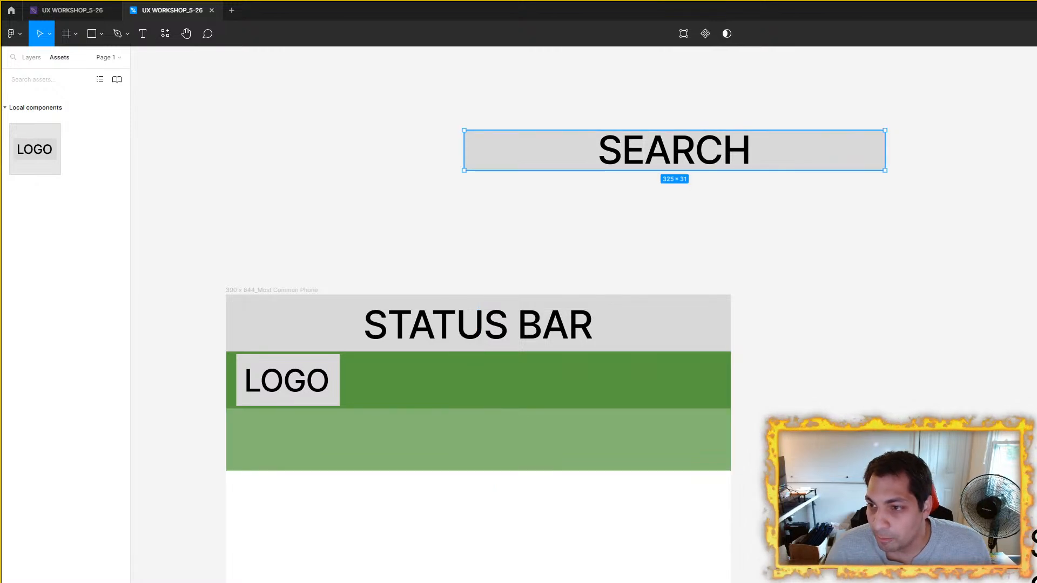
{"action": "type", "text": "48"}
{"action": "key", "text": "Return"}
{"action": "left_click_drag", "start_coordinate": [424, 102], "coordinate": [956, 212]}
{"action": "left_click", "coordinate": [950, 143]}
Step: Set the height of the rectangle behind the SEARCH text to 44
{"action": "left_click", "coordinate": [854, 157]}
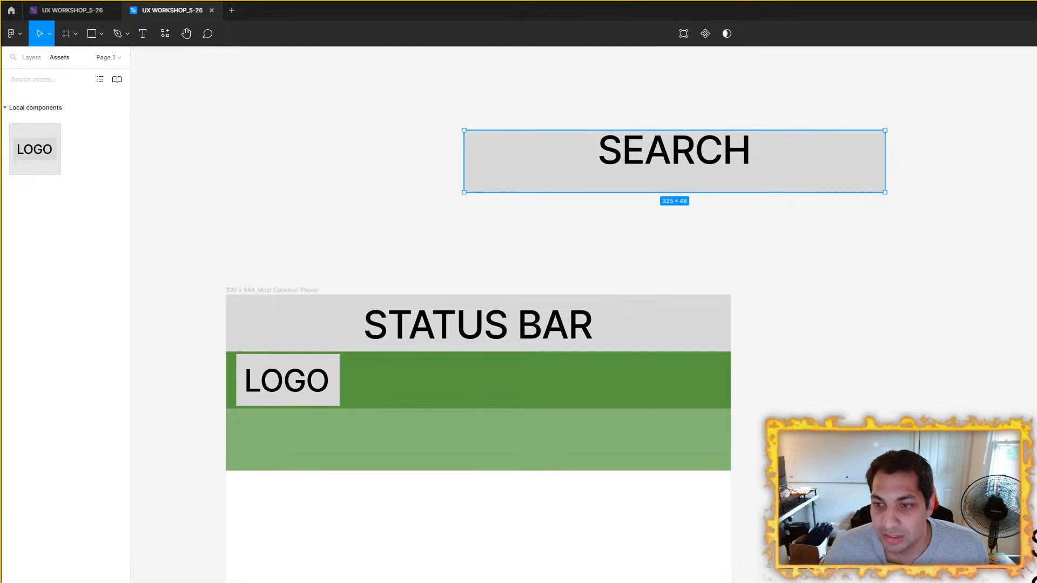
{"action": "type", "text": "44"}
{"action": "key", "text": "Return"}
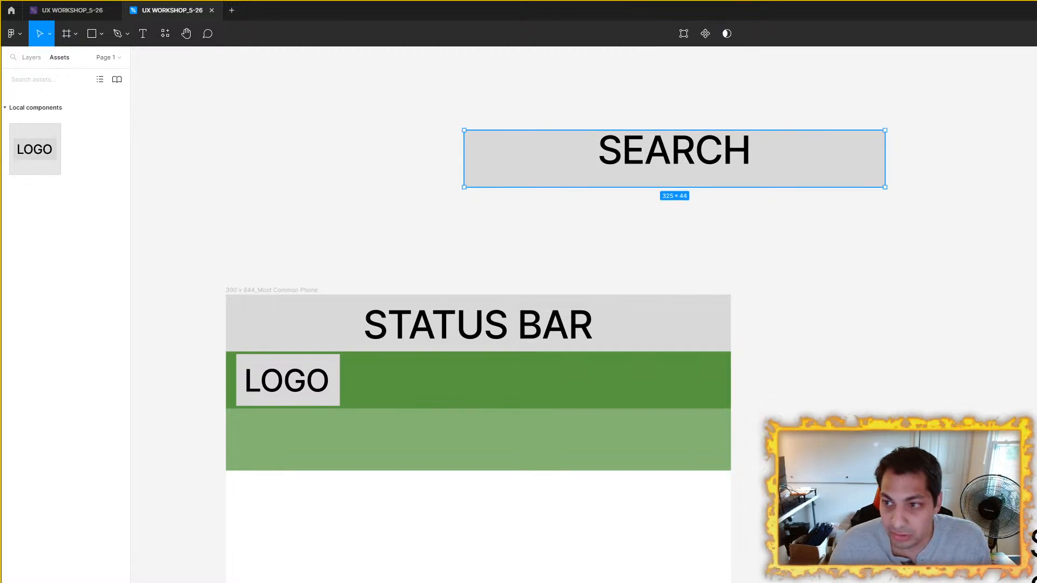
Step: Center the SEARCH text vertically on its rectangle and reposition both together above the 390 x 844 frame
{"action": "left_click_drag", "start_coordinate": [436, 116], "coordinate": [1027, 252]}
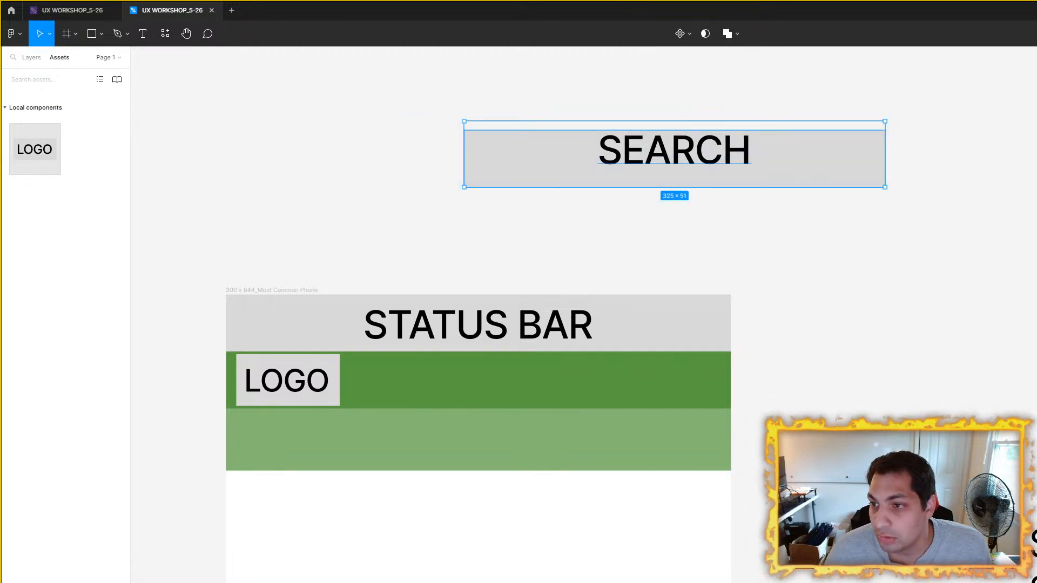
{"action": "key", "text": "alt+v"}
{"action": "left_click", "coordinate": [848, 201]}
{"action": "left_click", "coordinate": [721, 125]}
{"action": "left_click_drag", "start_coordinate": [826, 172], "coordinate": [614, 452]}
{"action": "scroll", "coordinate": [770, 413], "scroll_direction": "down", "scroll_amount": 3}
{"action": "left_click_drag", "start_coordinate": [751, 392], "coordinate": [609, 283]}
{"action": "scroll", "coordinate": [696, 325], "scroll_direction": "up", "scroll_amount": 3}
{"action": "left_click_drag", "start_coordinate": [695, 323], "coordinate": [844, 395]}
{"action": "left_click_drag", "start_coordinate": [630, 403], "coordinate": [793, 146]}
{"action": "left_click_drag", "start_coordinate": [881, 213], "coordinate": [890, 484]}
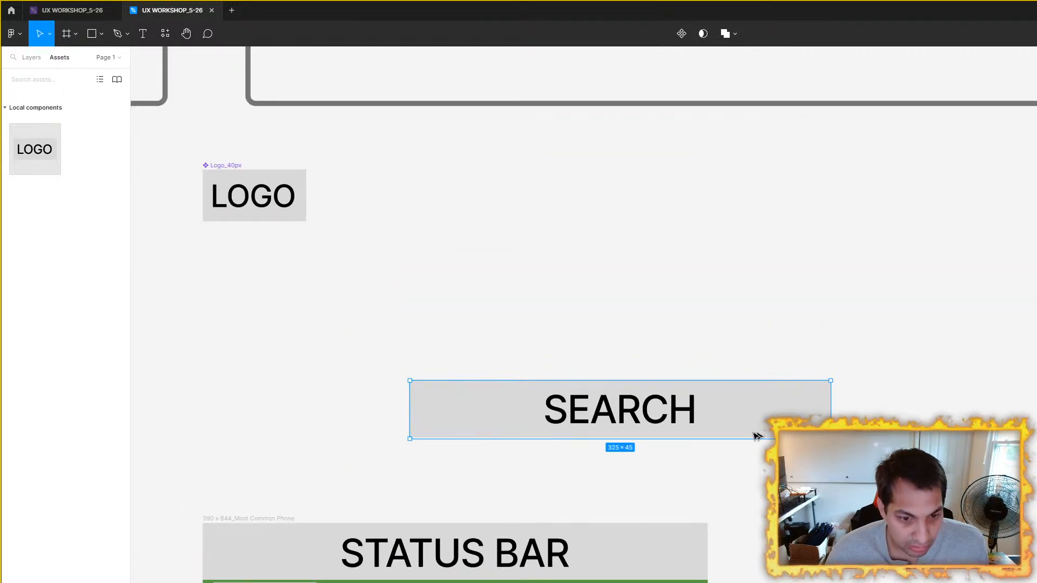
Step: Reduce the font size of the SEARCH text on the grey rectangle
{"action": "scroll", "coordinate": [632, 433], "scroll_direction": "up", "scroll_amount": 3}
{"action": "left_click", "coordinate": [639, 476]}
{"action": "left_click", "coordinate": [657, 404]}
{"action": "double_click", "coordinate": [657, 401]}
{"action": "double_click", "coordinate": [707, 446]}
{"action": "key", "text": "Escape"}
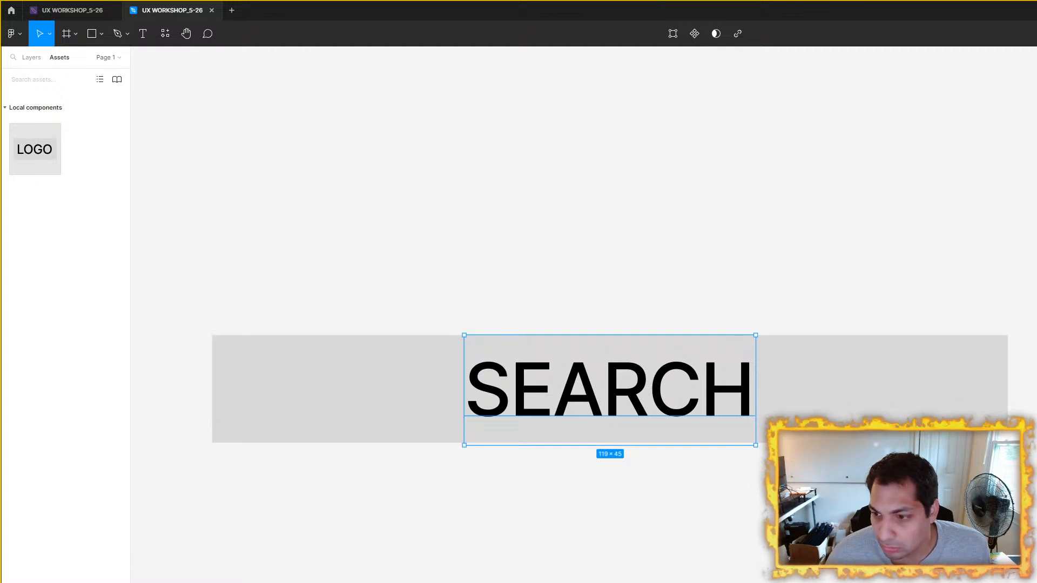
{"action": "key", "text": "Return"}
{"action": "key", "text": "Escape"}
{"action": "mouse_move", "coordinate": [644, 385]}
{"action": "left_mouse_down"}
{"action": "mouse_move", "coordinate": [644, 399]}
{"action": "mouse_move", "coordinate": [646, 382]}
{"action": "left_mouse_up"}
Step: Center the resized SEARCH text horizontally and vertically on its grey rectangle
{"action": "scroll", "coordinate": [647, 381], "scroll_direction": "down", "scroll_amount": 3}
{"action": "left_click_drag", "start_coordinate": [351, 295], "coordinate": [923, 419]}
{"action": "key", "text": "alt+h"}
{"action": "key", "text": "alt+v"}
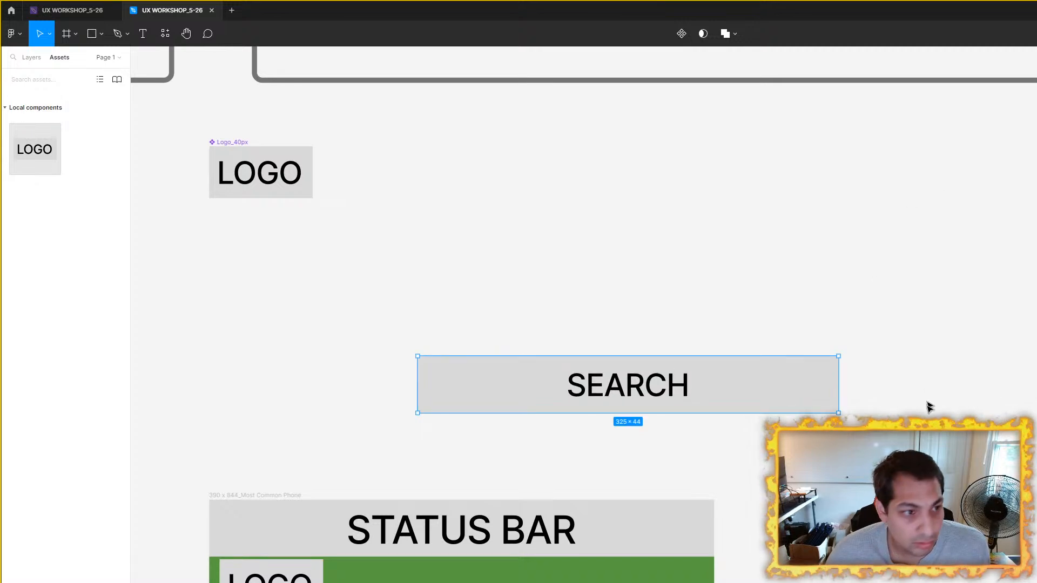
Step: Turn the SEARCH text and its grey rectangle into a component and place it beside the Logo_40px component
{"action": "left_click", "coordinate": [929, 395]}
{"action": "left_click", "coordinate": [430, 375]}
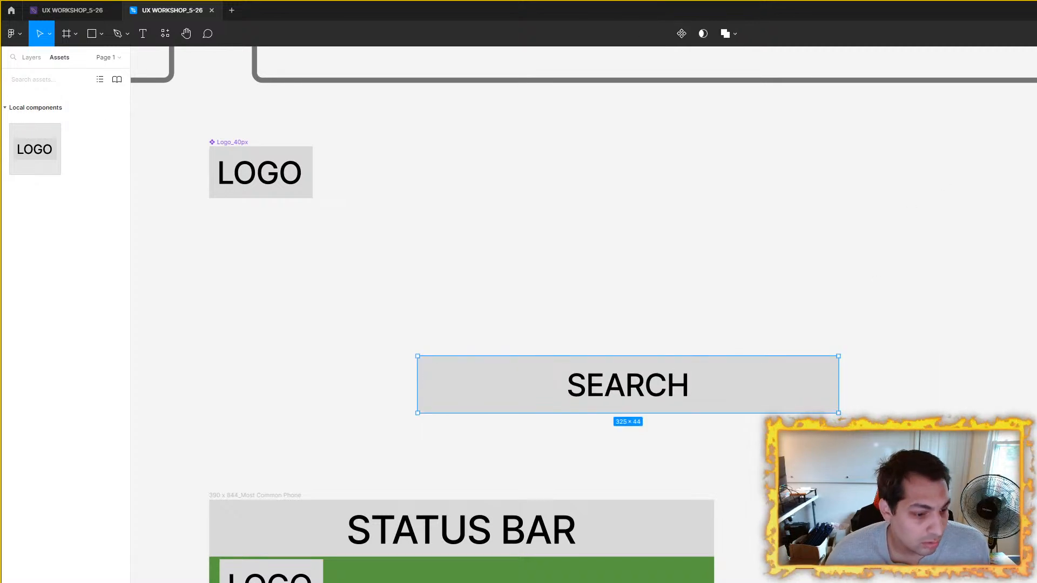
{"action": "left_click", "coordinate": [32, 57]}
{"action": "left_click_drag", "start_coordinate": [347, 309], "coordinate": [887, 456]}
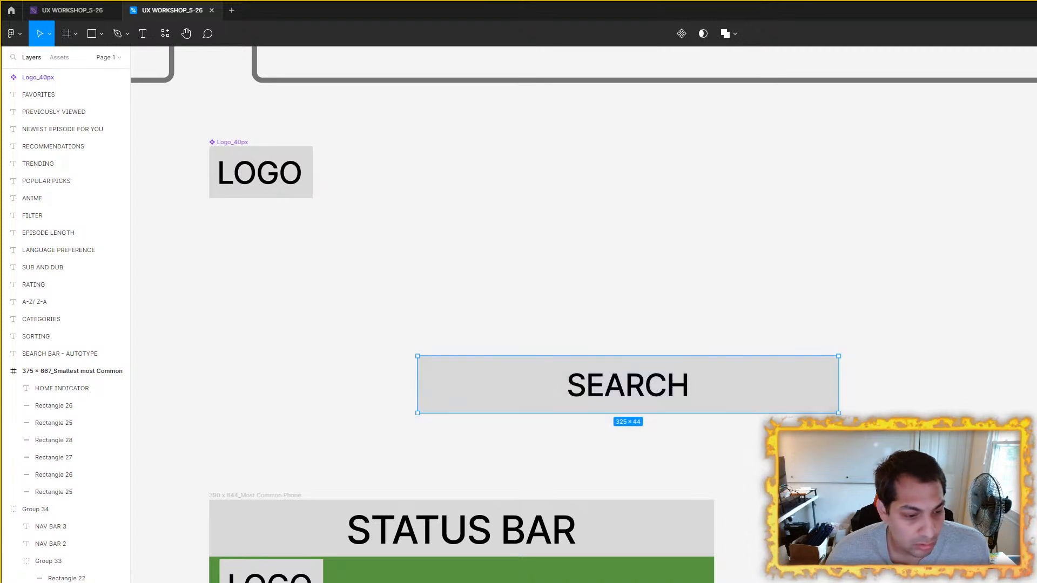
{"action": "right_click", "coordinate": [704, 395]}
{"action": "left_click", "coordinate": [439, 445]}
{"action": "left_click", "coordinate": [682, 491]}
{"action": "left_click", "coordinate": [770, 407]}
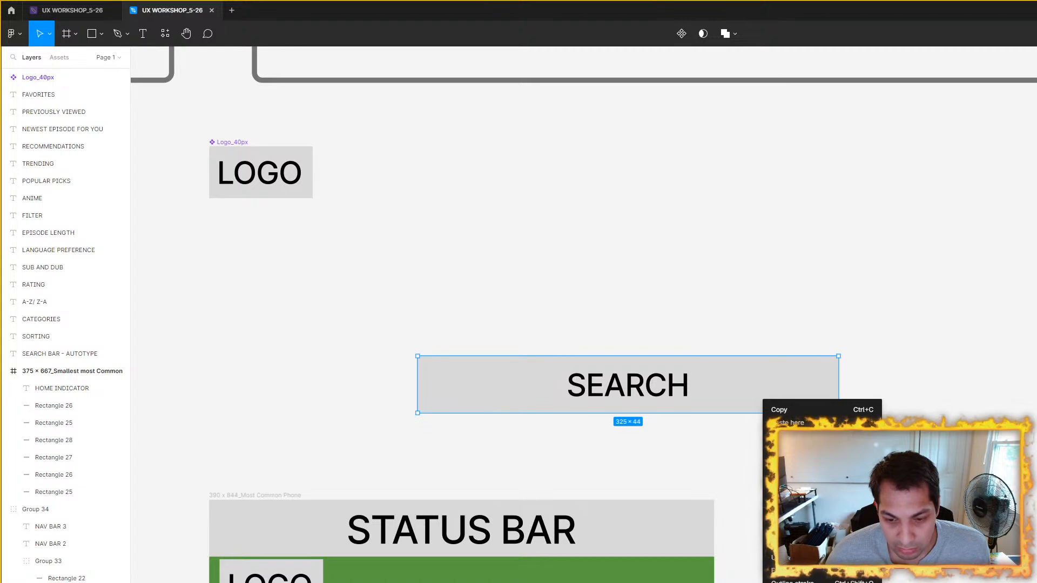
{"action": "left_click", "coordinate": [797, 582]}
{"action": "left_click_drag", "start_coordinate": [514, 380], "coordinate": [455, 170]}
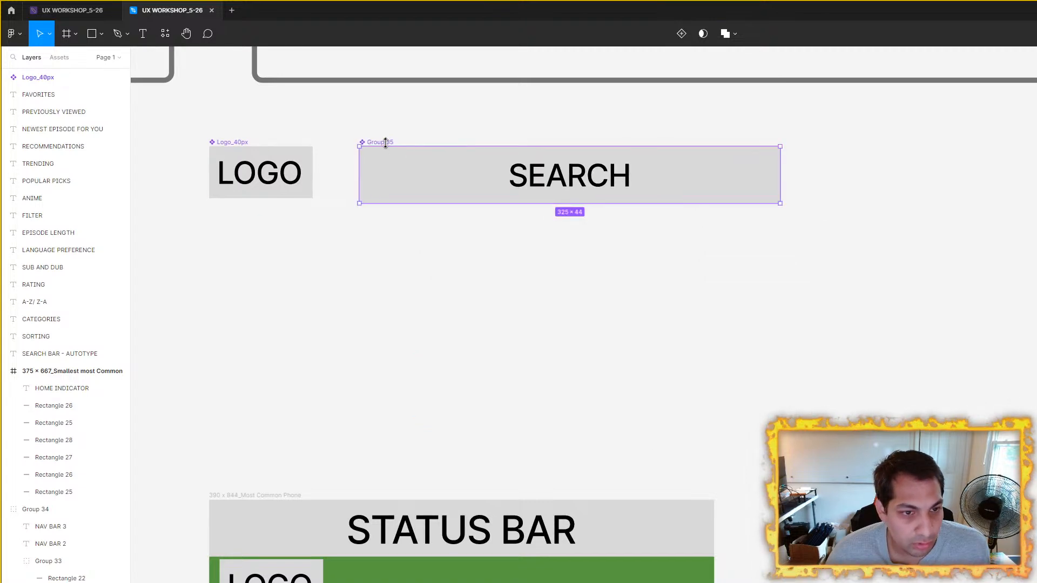
Step: Rename the new search component as Search Bar
{"action": "double_click", "coordinate": [386, 143]}
{"action": "key", "text": "BackSpace"}
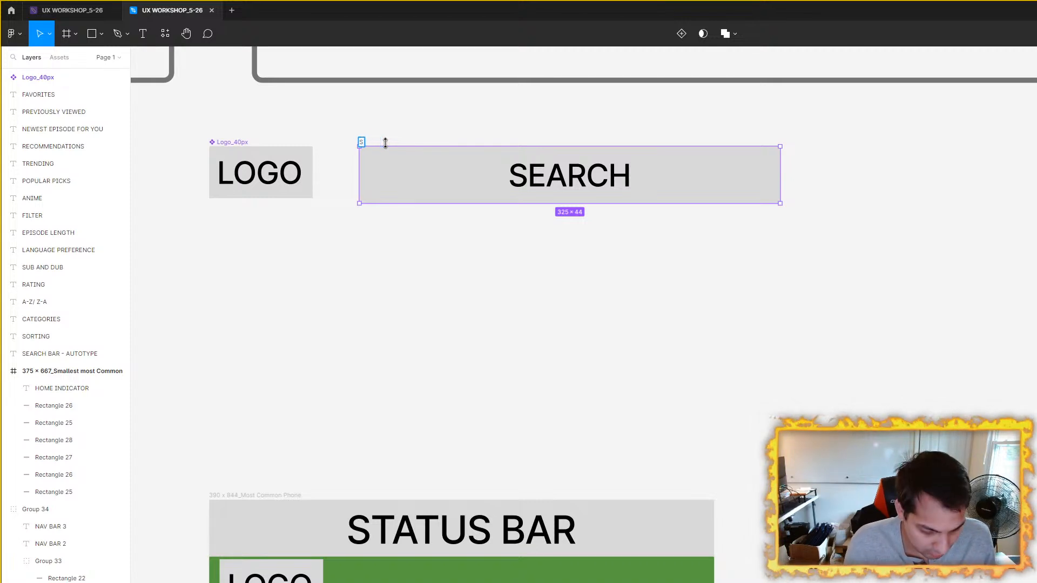
{"action": "key", "text": "Return"}
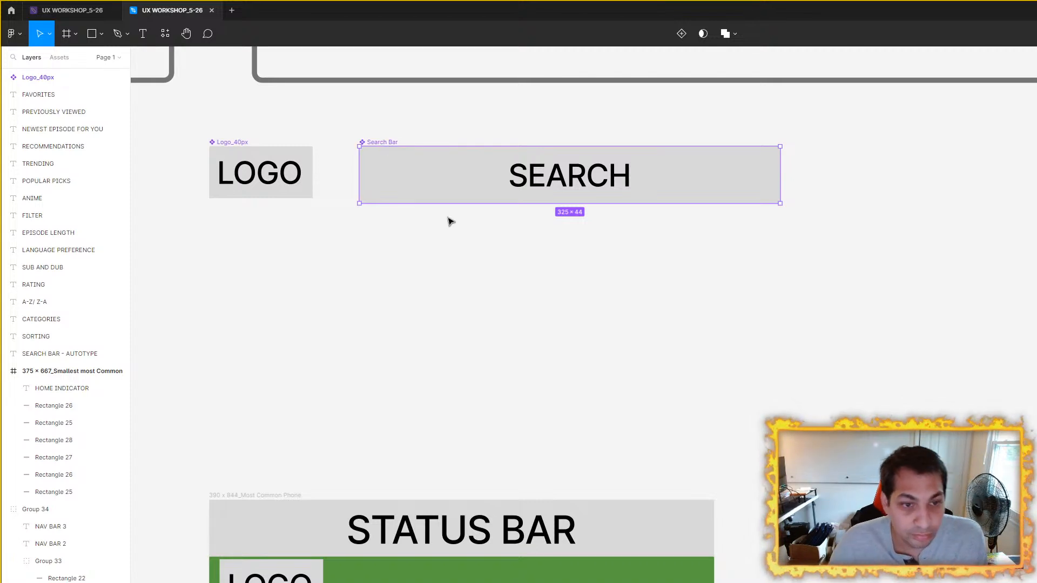
Step: Create a trial copy of the Search Bar component in the empty space below it and delete the copy
{"action": "left_click", "coordinate": [520, 288]}
{"action": "left_click", "coordinate": [584, 202]}
{"action": "left_click_drag", "start_coordinate": [588, 183], "coordinate": [624, 377]}
{"action": "scroll", "coordinate": [586, 234], "scroll_direction": "up", "scroll_amount": 5}
{"action": "left_click", "coordinate": [582, 232]}
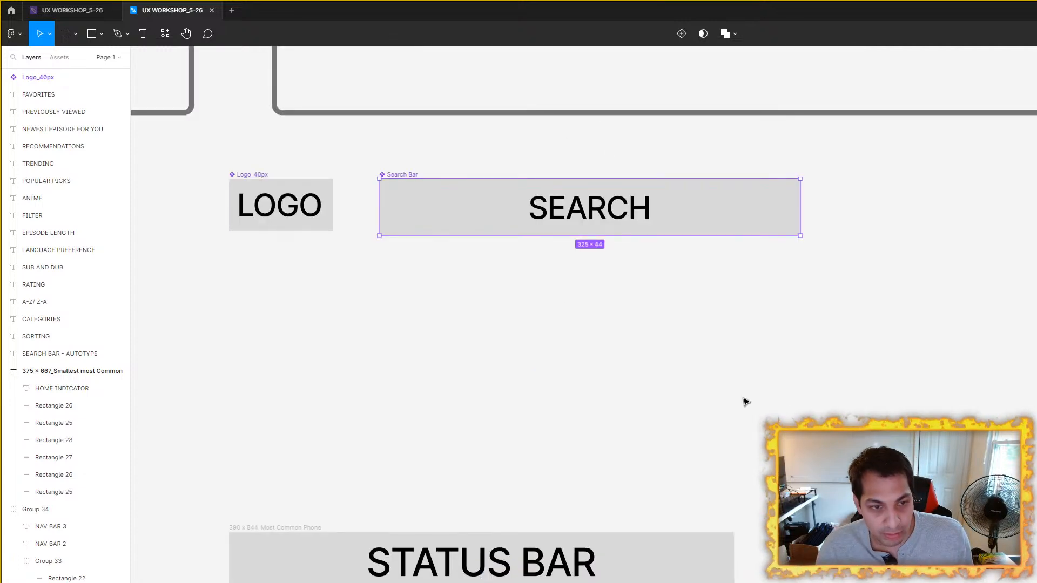
{"action": "left_click_drag", "start_coordinate": [587, 249], "coordinate": [771, 415]}
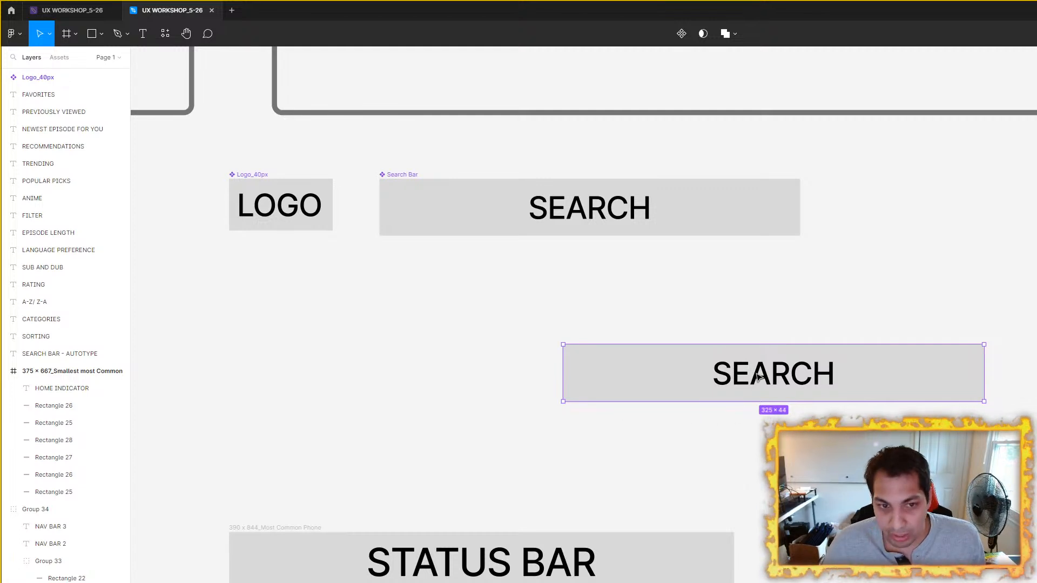
{"action": "key", "text": "Delete"}
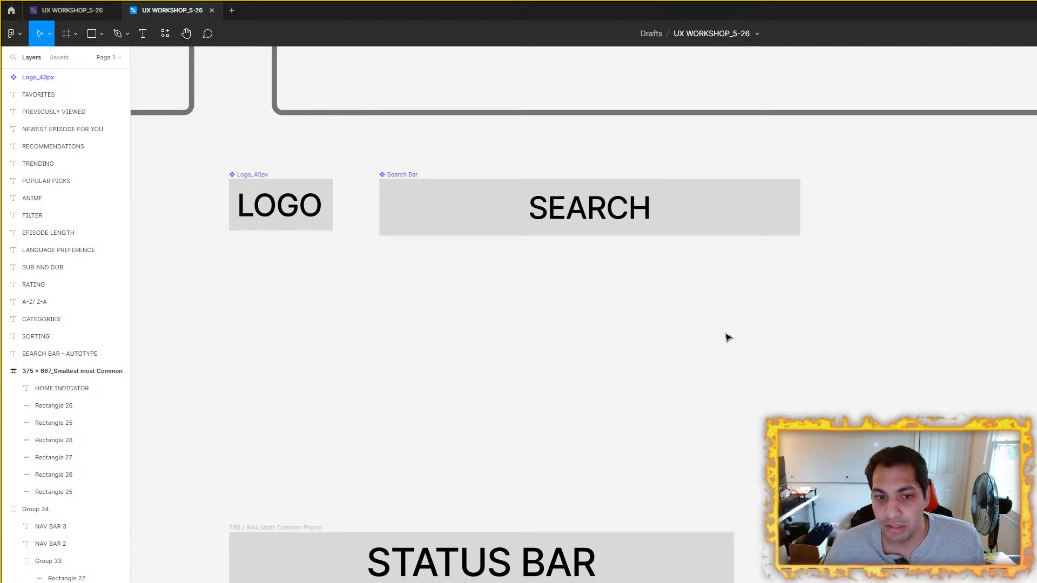
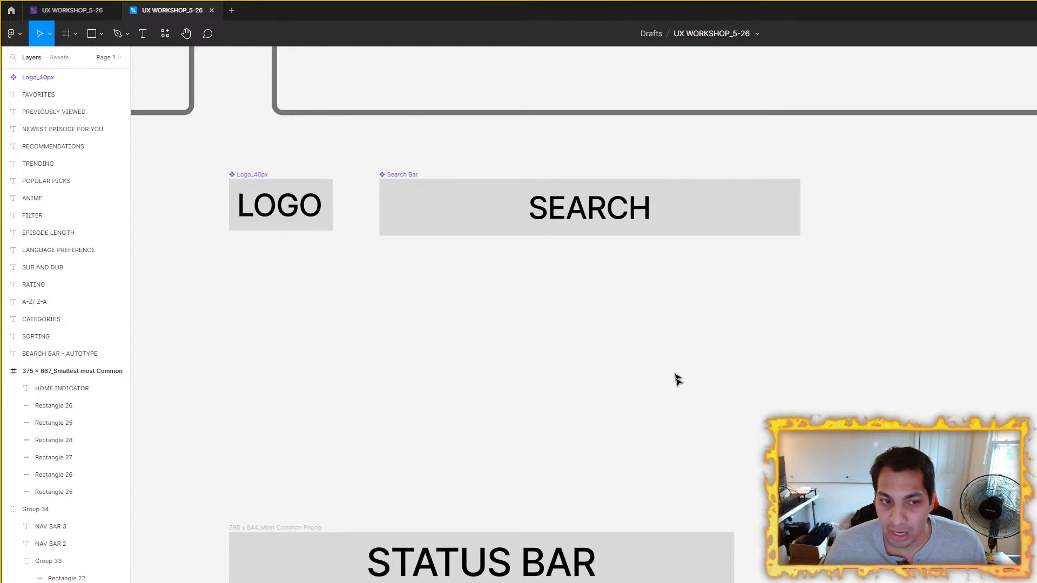
Step: Examine the logo and search rows in the 390 x 844 phone frame against the components above it
{"action": "scroll", "coordinate": [675, 352], "scroll_direction": "down", "scroll_amount": 3}
{"action": "scroll", "coordinate": [688, 280], "scroll_direction": "up", "scroll_amount": 2}
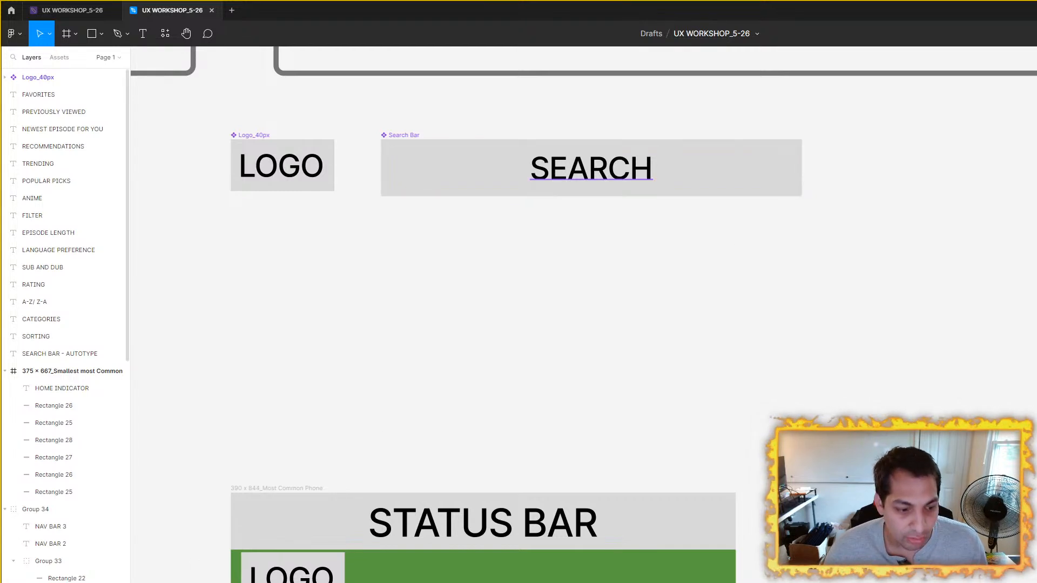
{"action": "scroll", "coordinate": [671, 290], "scroll_direction": "down", "scroll_amount": 6}
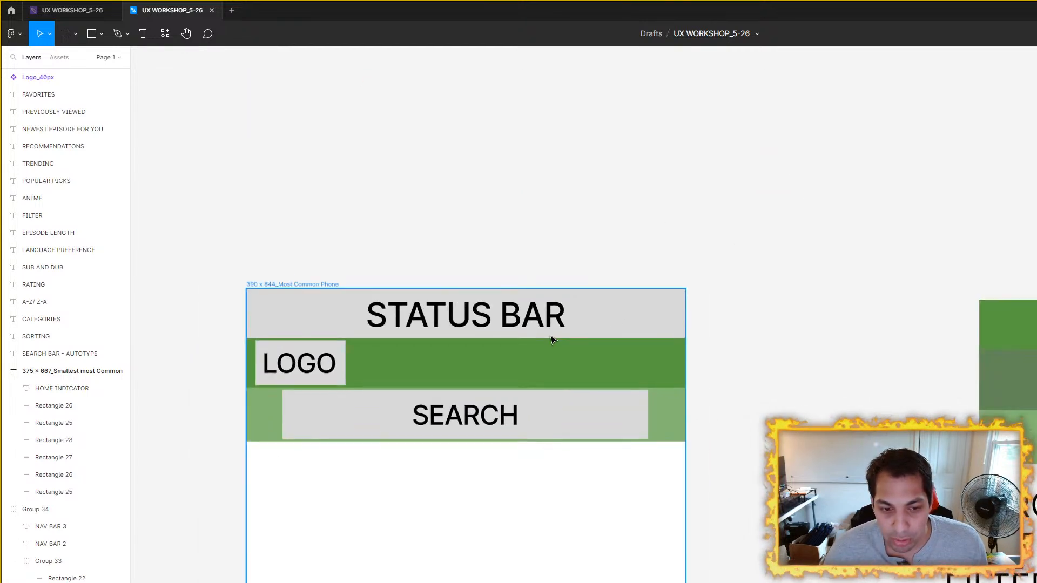
{"action": "scroll", "coordinate": [603, 383], "scroll_direction": "up", "scroll_amount": 3}
{"action": "scroll", "coordinate": [727, 334], "scroll_direction": "down", "scroll_amount": 3}
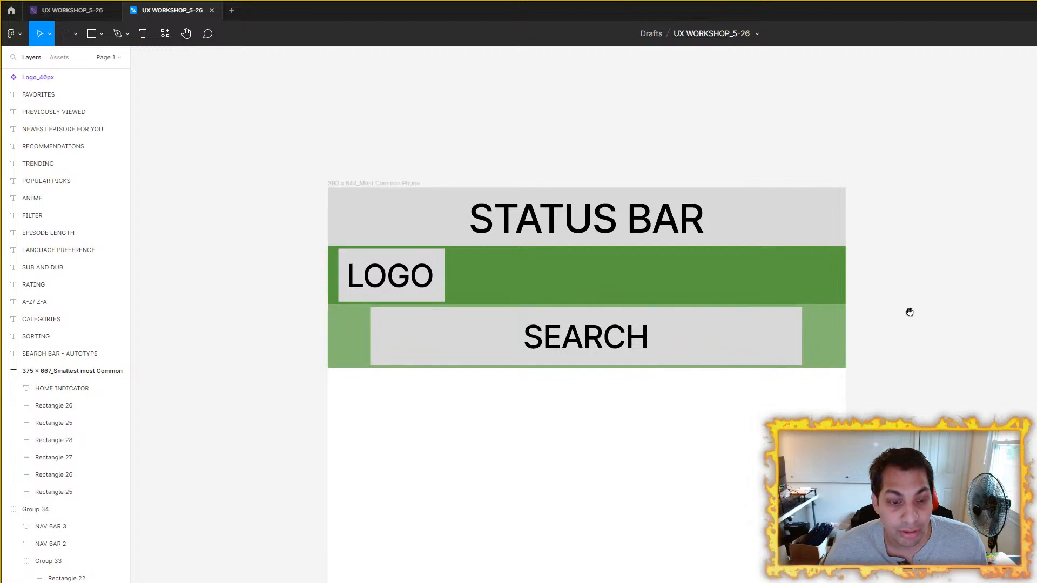
{"action": "scroll", "coordinate": [675, 318], "scroll_direction": "up", "scroll_amount": 3}
{"action": "scroll", "coordinate": [674, 318], "scroll_direction": "down", "scroll_amount": 4}
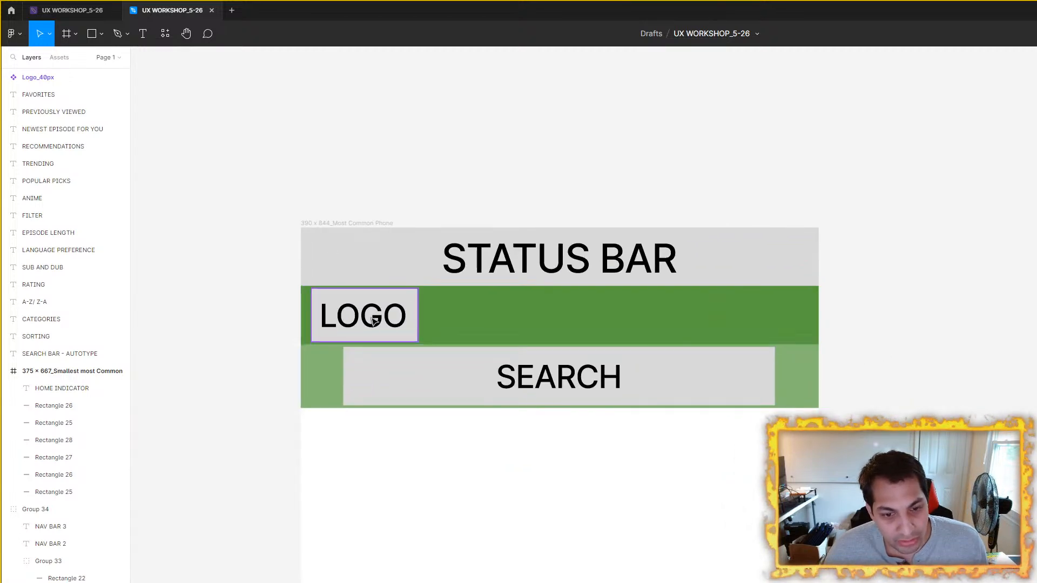
{"action": "scroll", "coordinate": [869, 362], "scroll_direction": "up", "scroll_amount": 2}
{"action": "scroll", "coordinate": [928, 356], "scroll_direction": "down", "scroll_amount": 3}
Step: Draw a grey square of about 43 × 43 px in the empty space below the Search Bar component
{"action": "left_click_drag", "start_coordinate": [928, 357], "coordinate": [775, 450]}
{"action": "scroll", "coordinate": [592, 282], "scroll_direction": "up", "scroll_amount": 1}
{"action": "left_click", "coordinate": [91, 43]}
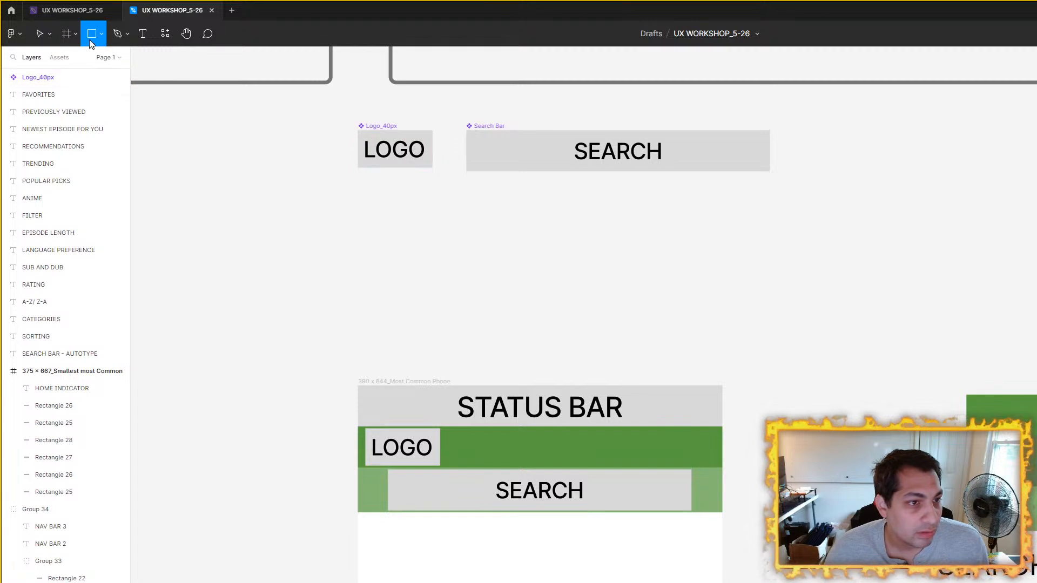
{"action": "mouse_move", "coordinate": [515, 216]}
{"action": "left_mouse_down"}
{"action": "mouse_move", "coordinate": [581, 275]}
{"action": "mouse_move", "coordinate": [556, 245]}
{"action": "left_mouse_up"}
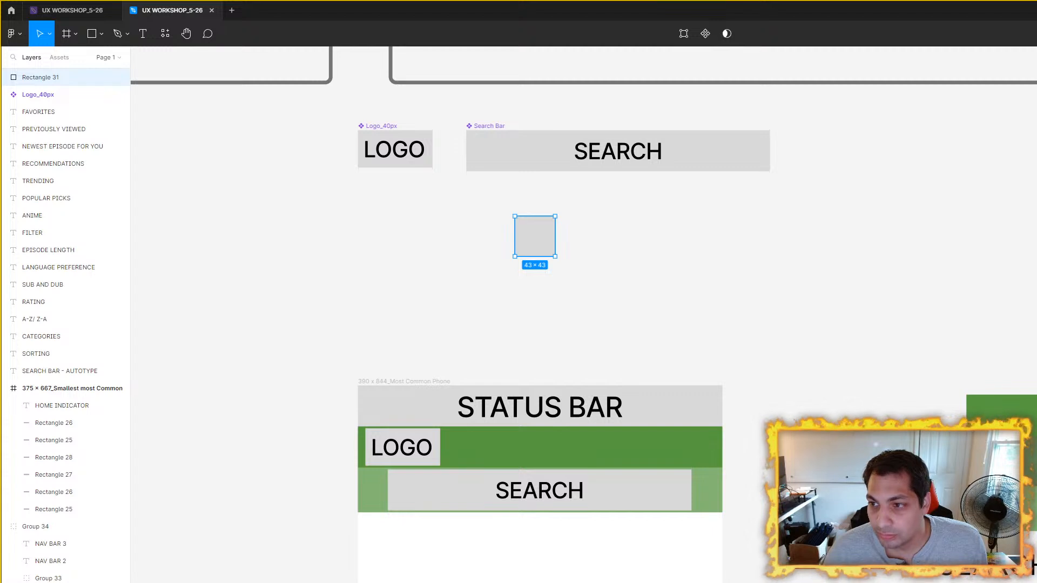
Step: Check the dark green nav row's height and set the grey square's size to 44 × 44 px
{"action": "left_click", "coordinate": [880, 311]}
{"action": "left_click", "coordinate": [699, 441]}
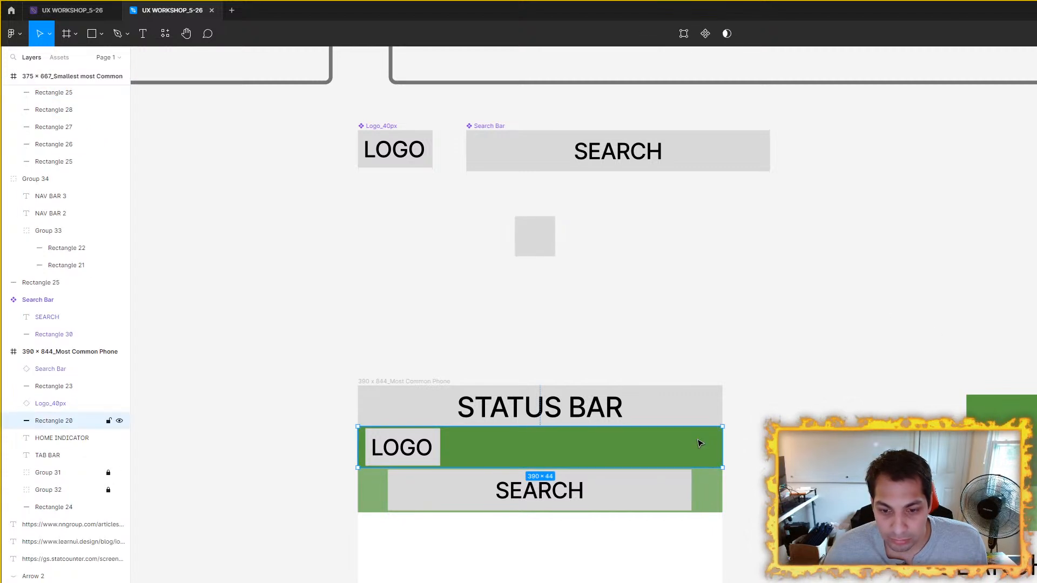
{"action": "left_click", "coordinate": [839, 246]}
{"action": "left_click", "coordinate": [544, 231]}
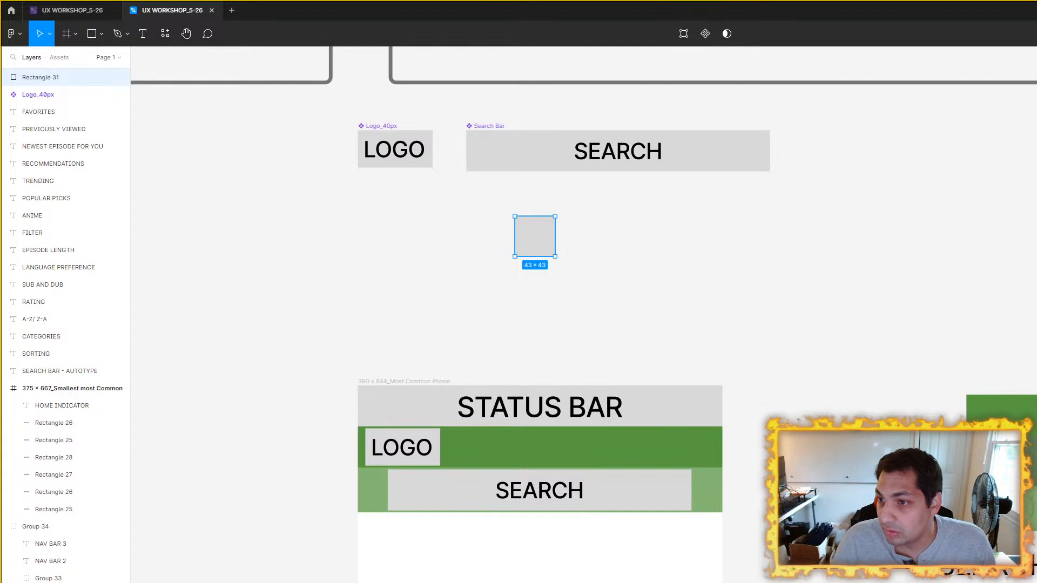
{"action": "key", "text": "Return"}
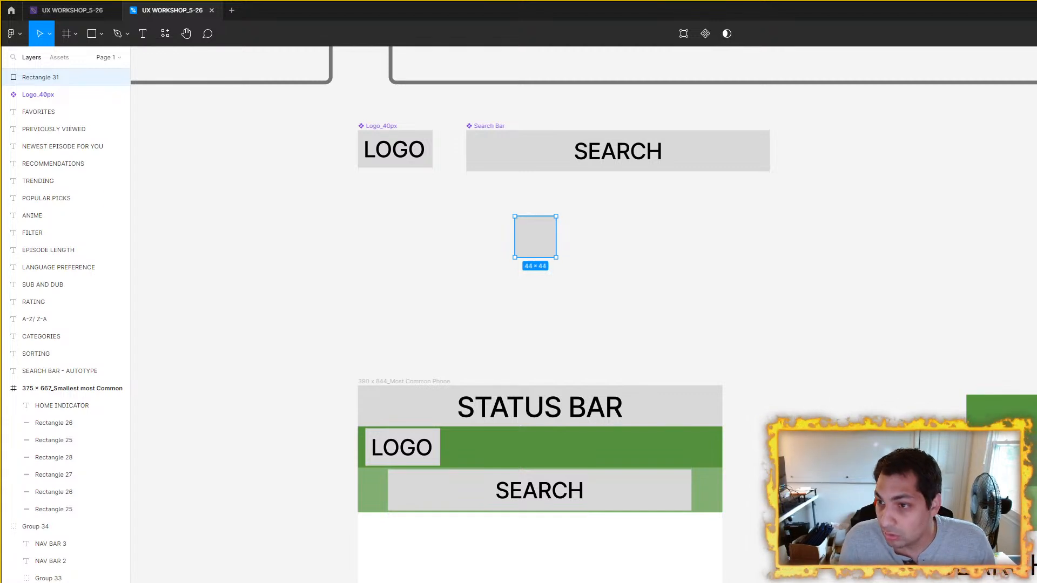
{"action": "scroll", "coordinate": [552, 286], "scroll_direction": "up", "scroll_amount": 1}
{"action": "left_click", "coordinate": [582, 233]}
{"action": "scroll", "coordinate": [675, 251], "scroll_direction": "down", "scroll_amount": 2}
{"action": "left_click_drag", "start_coordinate": [718, 261], "coordinate": [475, 172]}
{"action": "left_click", "coordinate": [718, 408]}
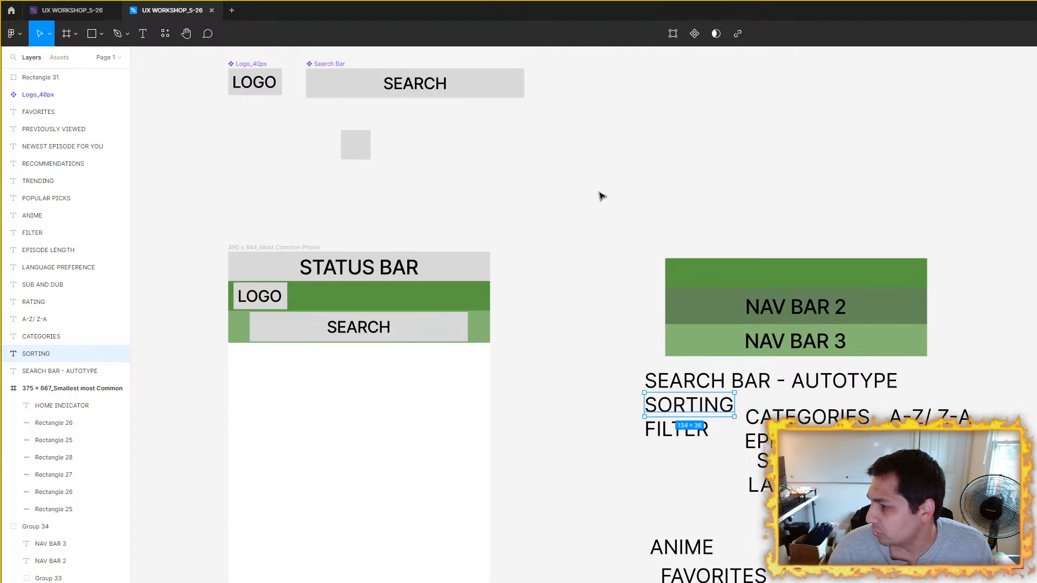
{"action": "left_click_drag", "start_coordinate": [601, 194], "coordinate": [670, 214]}
{"action": "scroll", "coordinate": [670, 214], "scroll_direction": "up", "scroll_amount": 2}
{"action": "left_click", "coordinate": [523, 320]}
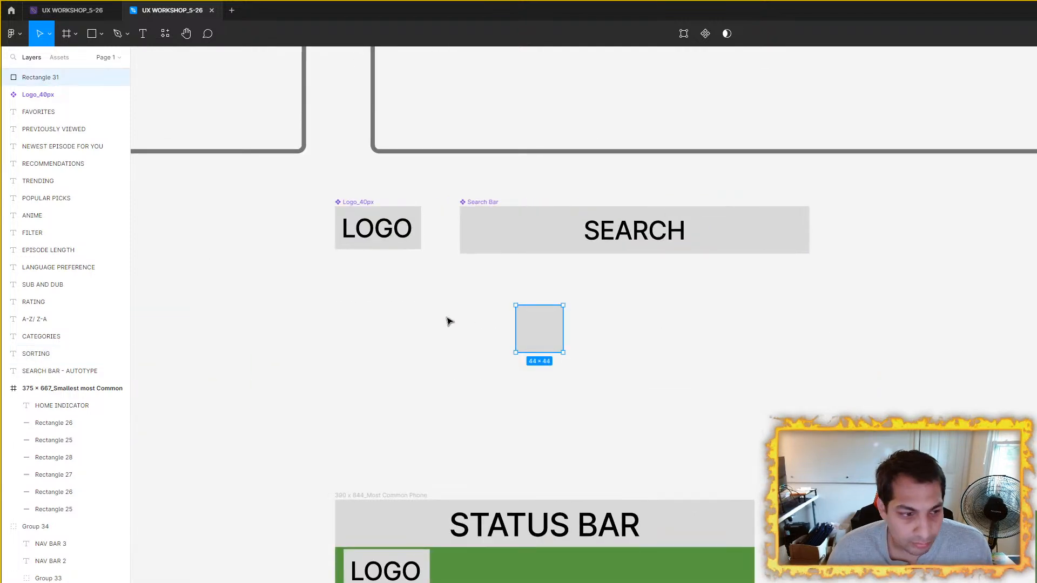
{"action": "scroll", "coordinate": [175, 195], "scroll_direction": "up", "scroll_amount": 1}
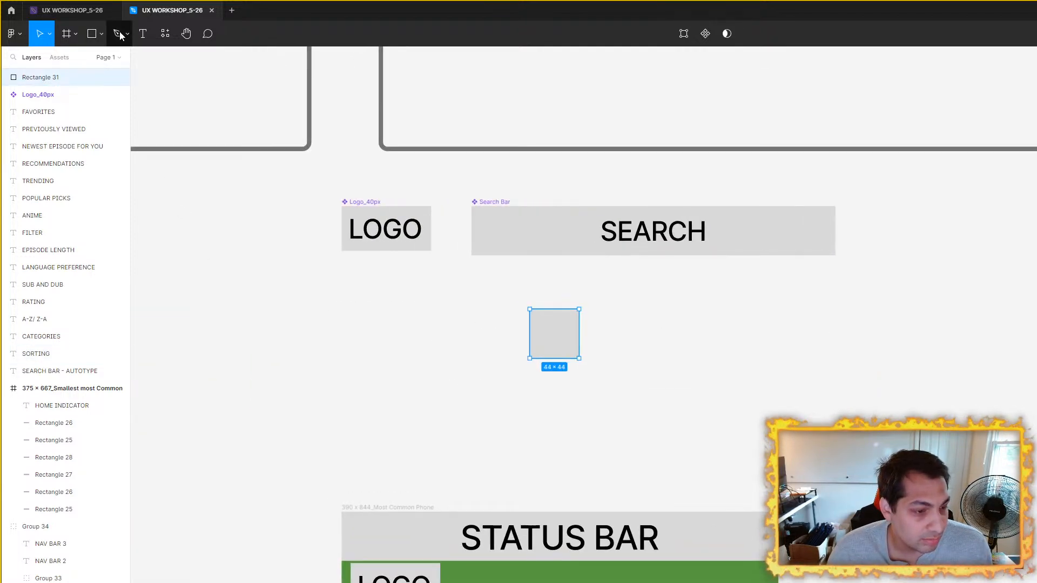
{"action": "left_click", "coordinate": [140, 35]}
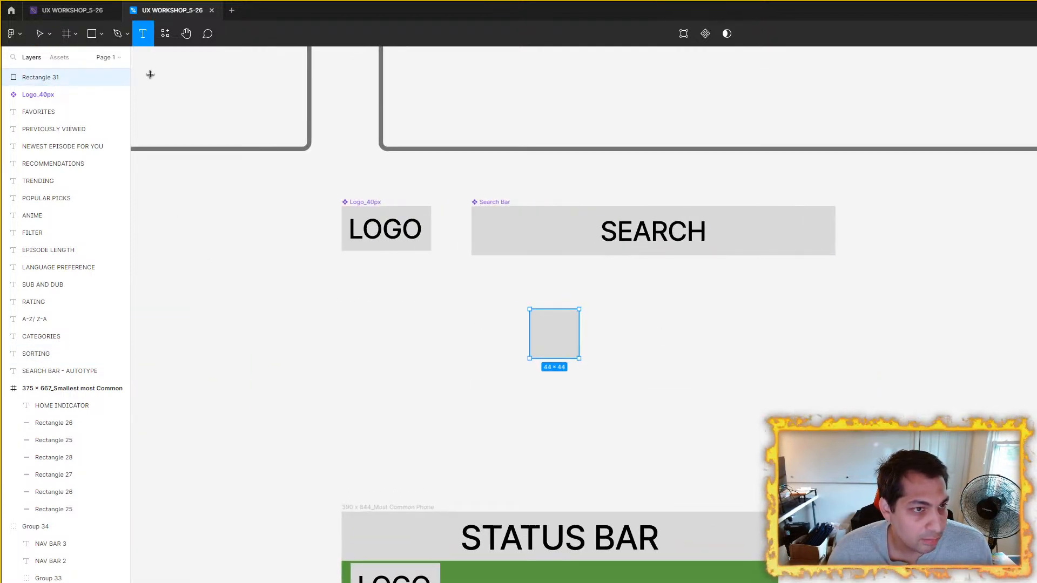
{"action": "left_click", "coordinate": [117, 33]}
{"action": "scroll", "coordinate": [378, 270], "scroll_direction": "up", "scroll_amount": 5}
{"action": "left_click", "coordinate": [419, 265]}
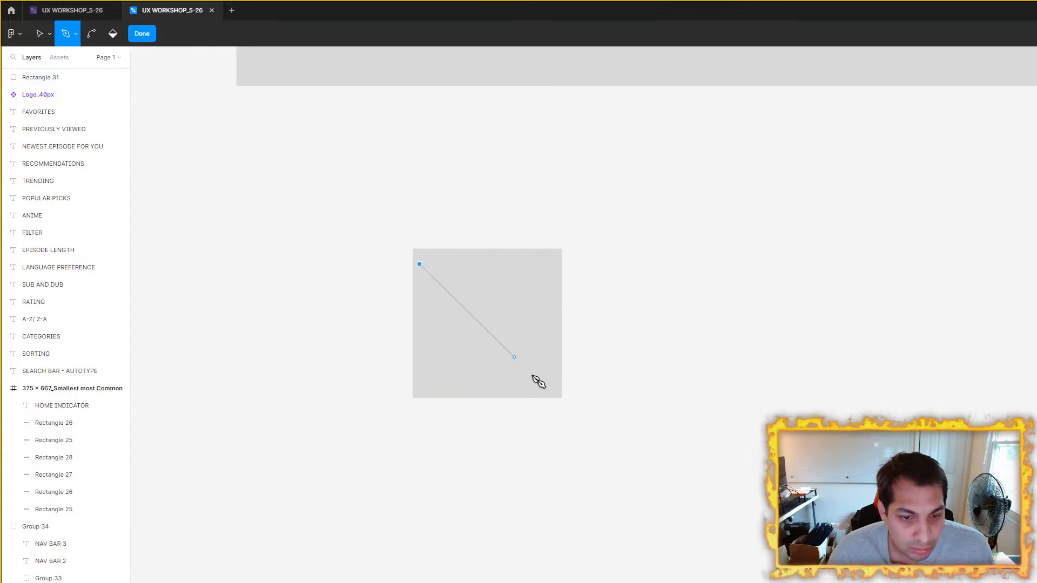
{"action": "left_click", "coordinate": [561, 399]}
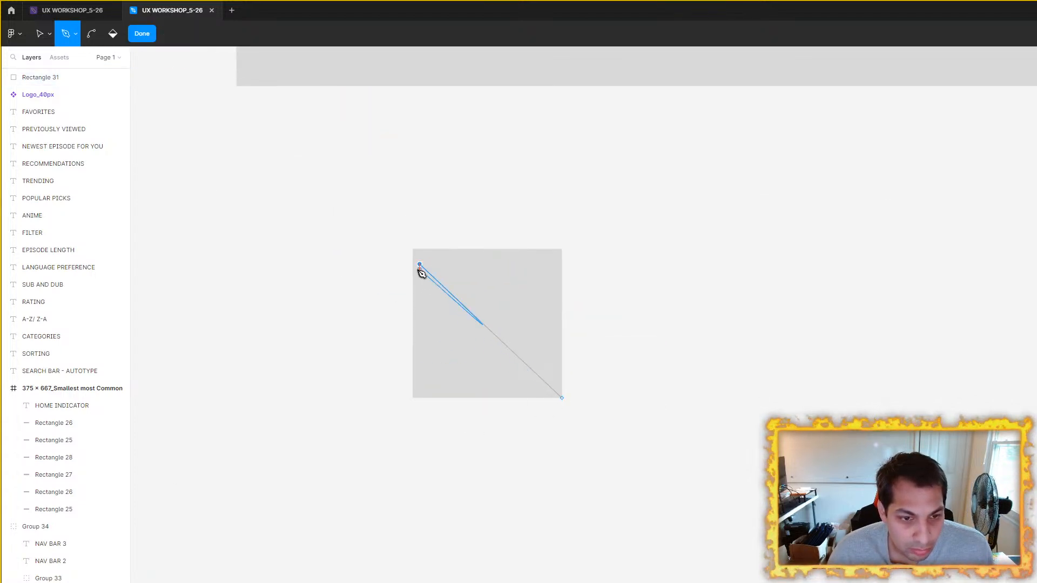
{"action": "key", "text": "ctrl+z"}
{"action": "key", "text": "Escape"}
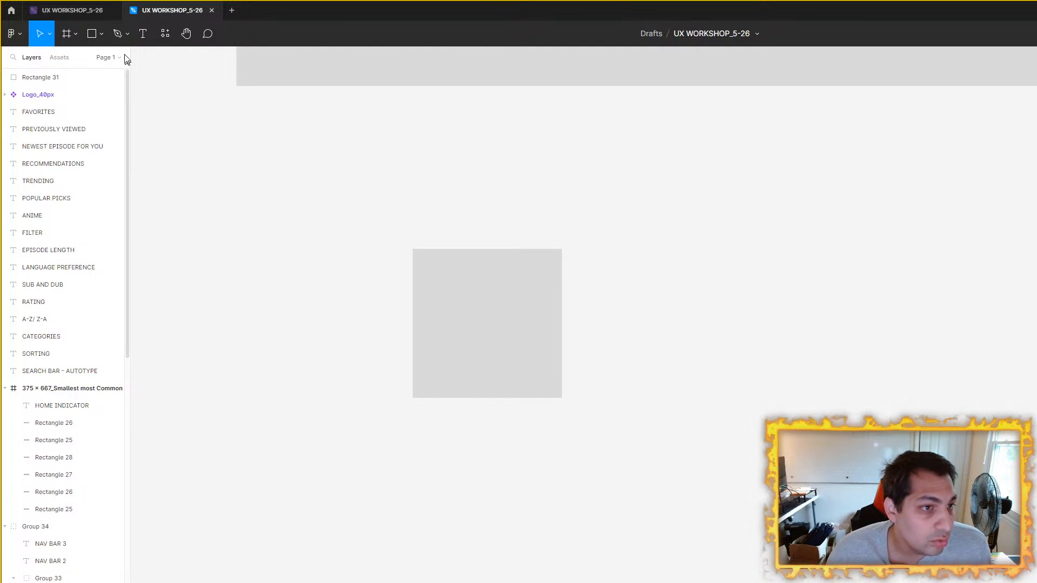
{"action": "left_click", "coordinate": [128, 34]}
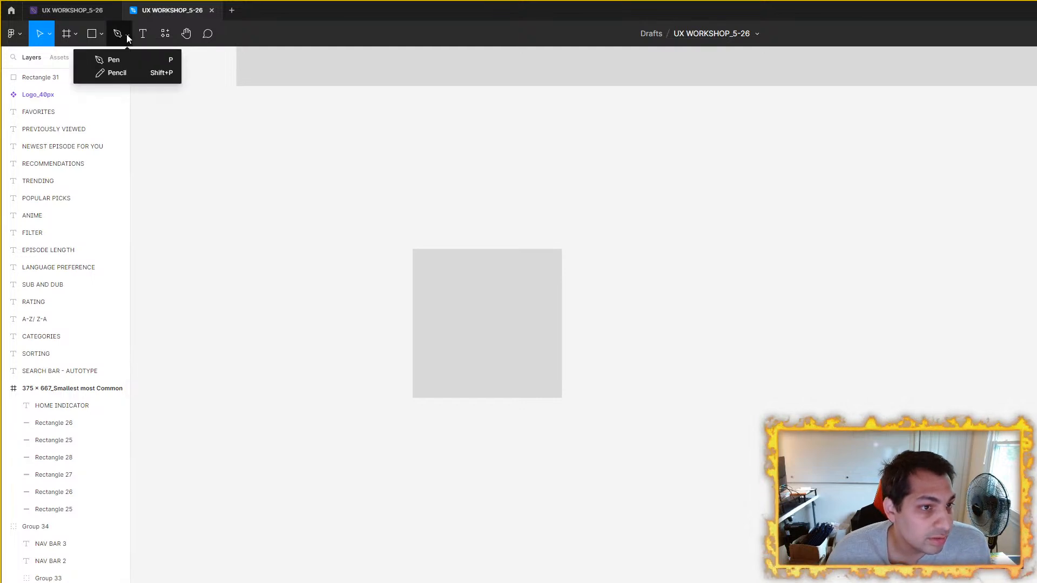
{"action": "left_click", "coordinate": [114, 60]}
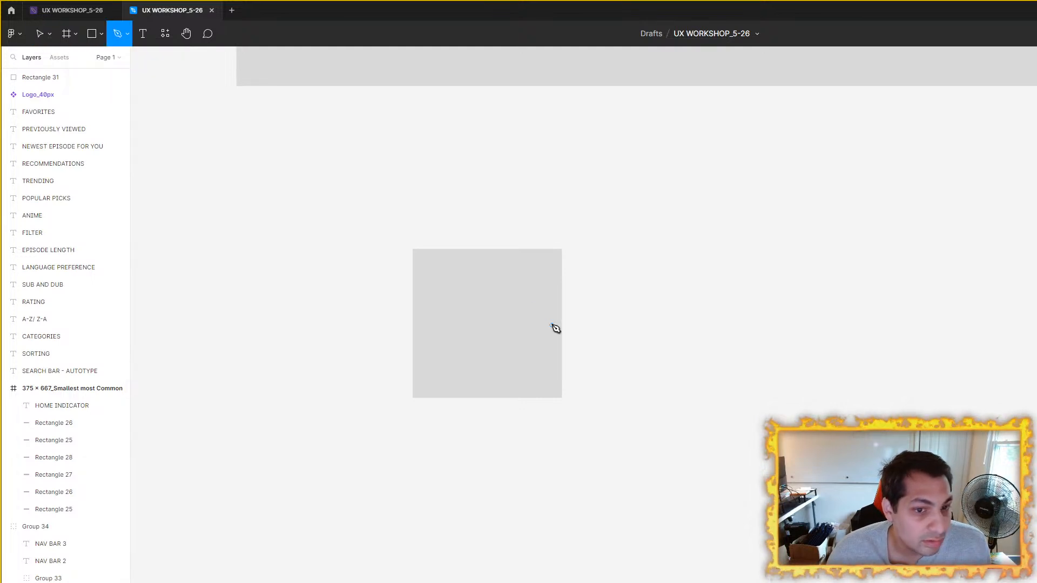
{"action": "left_click", "coordinate": [414, 251]}
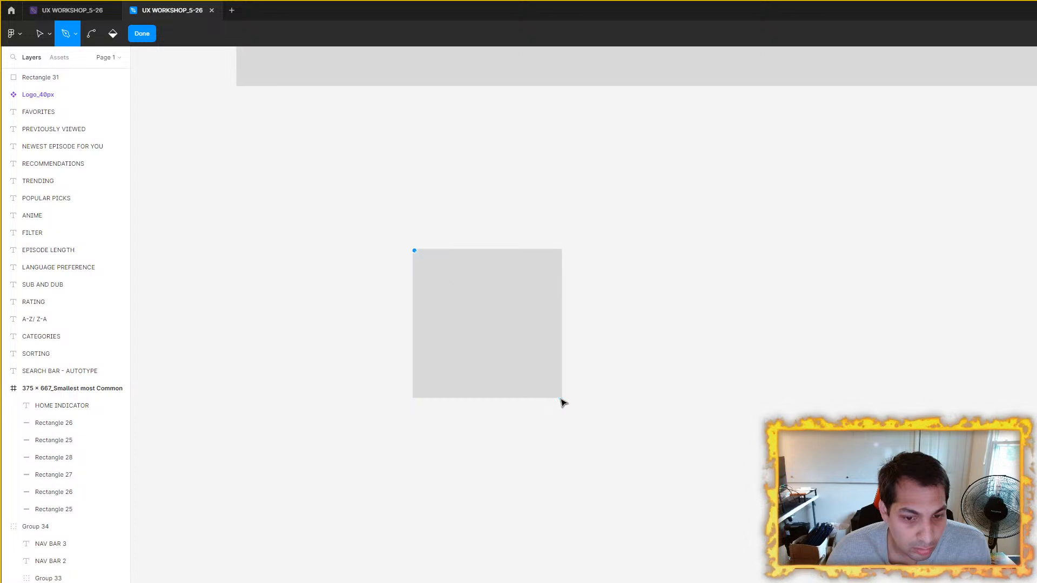
{"action": "key", "text": "Escape"}
{"action": "key", "text": "Escape"}
Step: Draw a black diagonal line with the Pen tool from the grey square's upper-left corner to its lower-right corner
{"action": "key", "text": "p"}
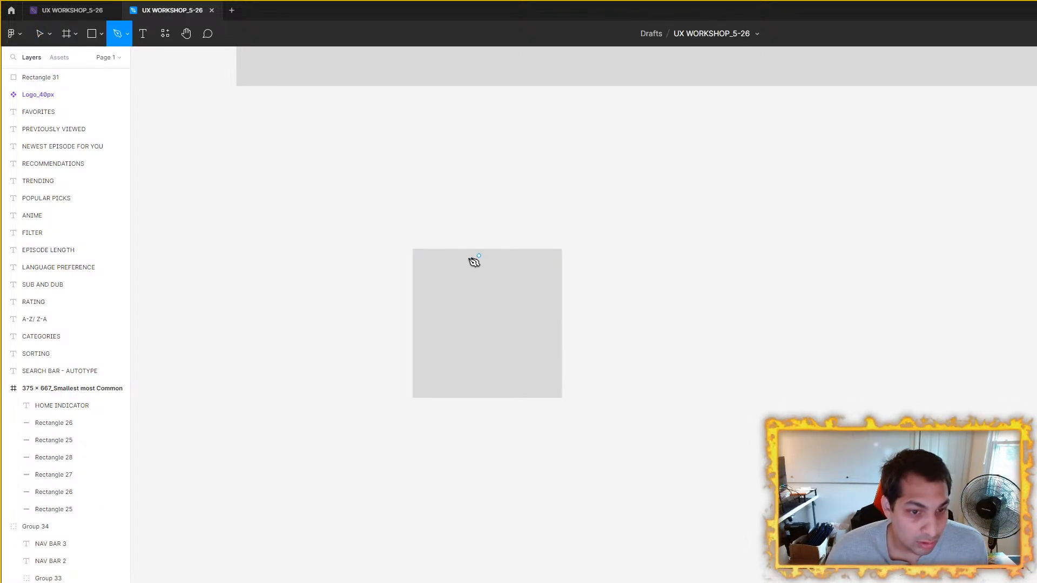
{"action": "left_click", "coordinate": [415, 251]}
{"action": "left_click", "coordinate": [562, 398]}
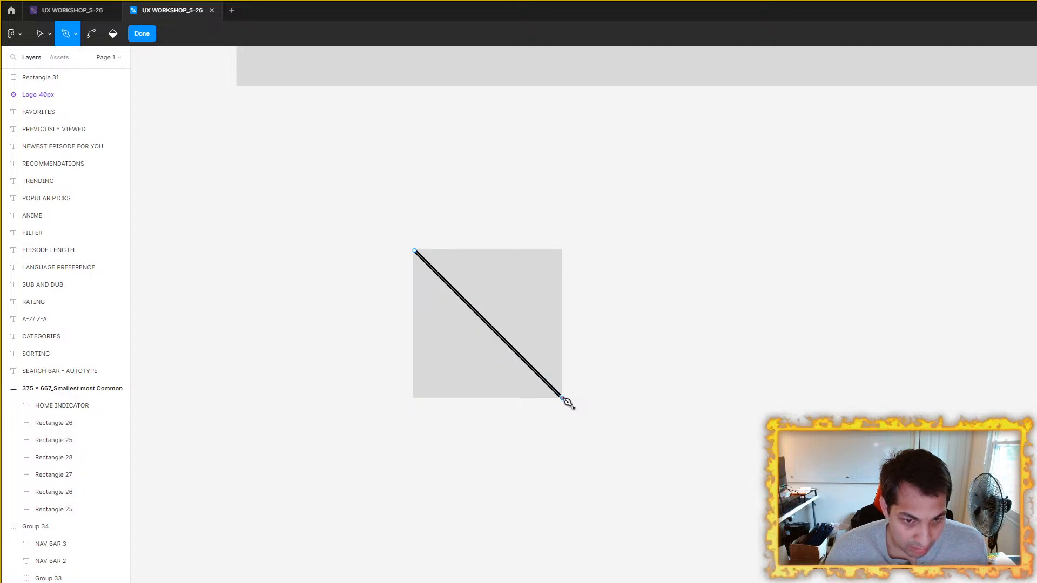
{"action": "key", "text": "Escape"}
{"action": "key", "text": "Escape"}
{"action": "left_click", "coordinate": [523, 369]}
{"action": "left_click", "coordinate": [522, 369]}
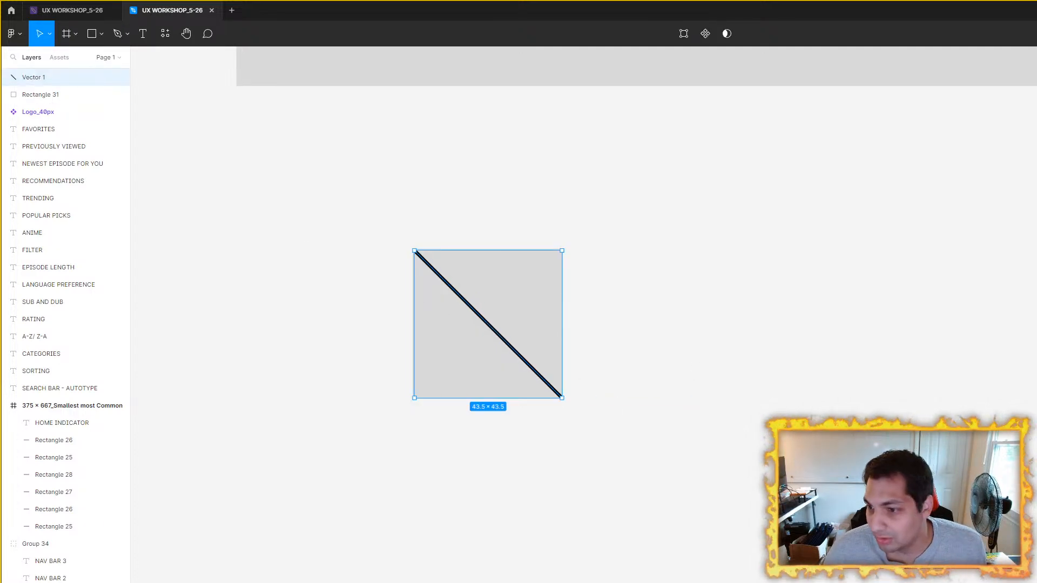
{"action": "left_click", "coordinate": [687, 360]}
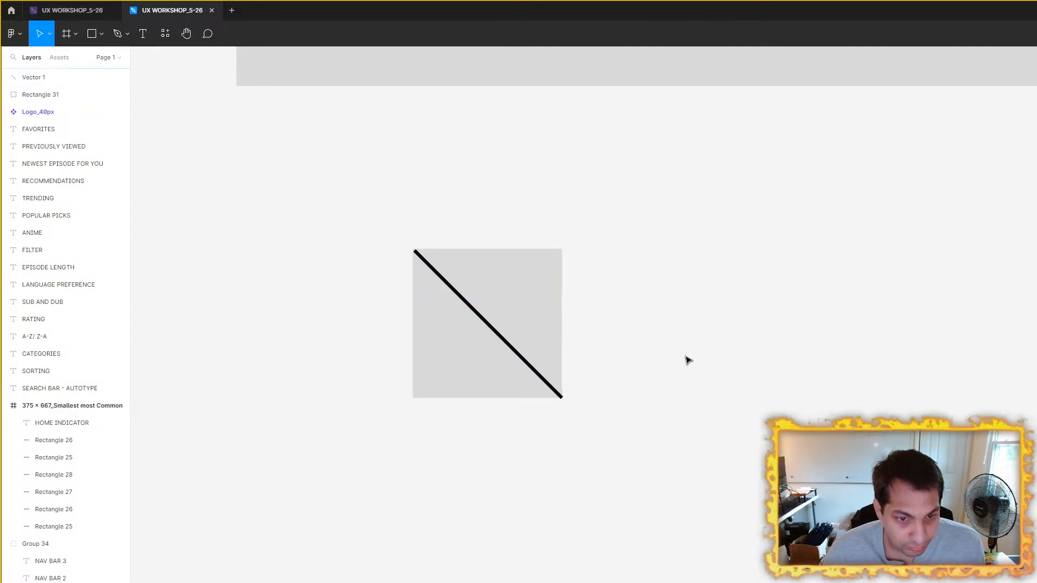
Step: Duplicate the diagonal line and rotate the copy onto the opposite diagonal to form an X across the square
{"action": "left_click", "coordinate": [507, 345]}
{"action": "key", "text": "ctrl+d"}
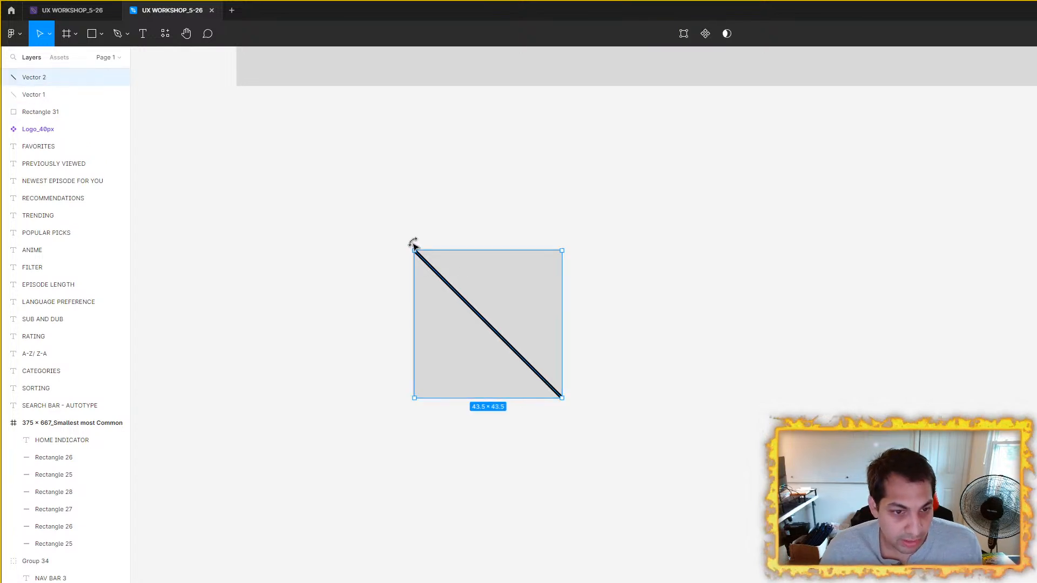
{"action": "left_click_drag", "start_coordinate": [413, 243], "coordinate": [584, 248]}
{"action": "left_click", "coordinate": [391, 260]}
Step: Turn the grey square and its two diagonal lines into a component and rename it Icon_40px
{"action": "left_click_drag", "start_coordinate": [313, 216], "coordinate": [736, 466]}
{"action": "right_click", "coordinate": [529, 343]}
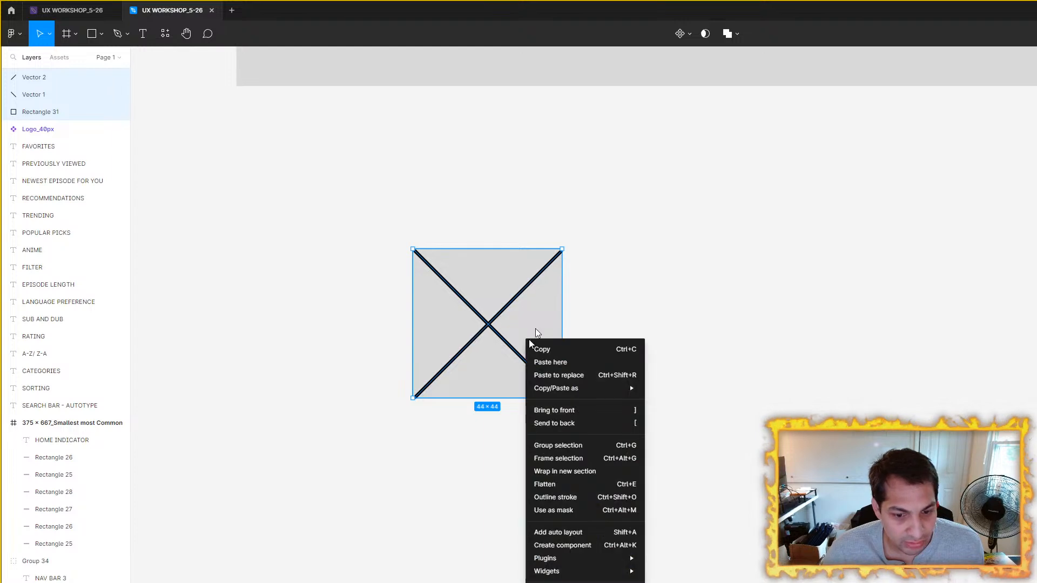
{"action": "left_click", "coordinate": [598, 546]}
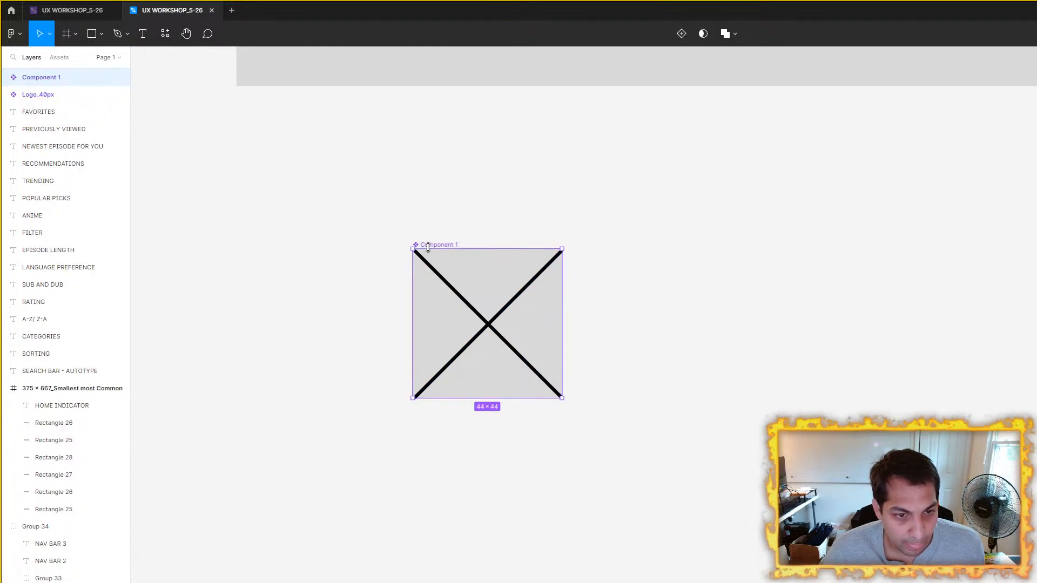
{"action": "double_click", "coordinate": [427, 246]}
{"action": "type", "text": "Ico"}
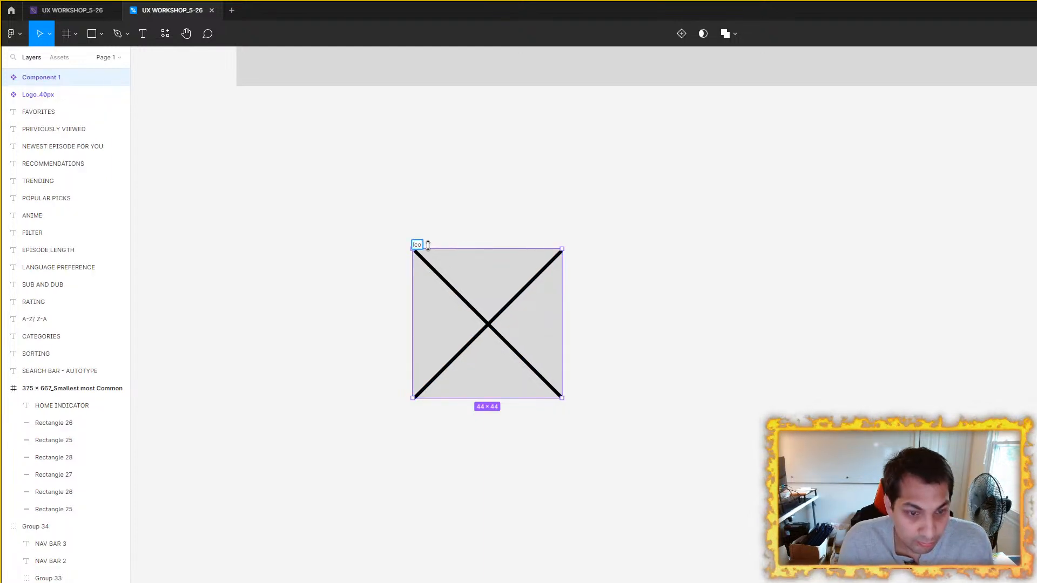
{"action": "key", "text": "Return"}
{"action": "left_click", "coordinate": [935, 350]}
Step: Create a copy of the Icon_40px component and place it at the right end of the phone frame's dark green nav row
{"action": "scroll", "coordinate": [576, 330], "scroll_direction": "down", "scroll_amount": 4}
{"action": "left_click_drag", "start_coordinate": [710, 345], "coordinate": [655, 283]}
{"action": "left_click", "coordinate": [484, 254]}
{"action": "left_click_drag", "start_coordinate": [476, 256], "coordinate": [507, 178], "text": "alt"}
{"action": "scroll", "coordinate": [745, 272], "scroll_direction": "down", "scroll_amount": 2}
{"action": "scroll", "coordinate": [489, 261], "scroll_direction": "down", "scroll_amount": 1}
{"action": "left_click_drag", "start_coordinate": [746, 266], "coordinate": [607, 319]}
{"action": "scroll", "coordinate": [481, 312], "scroll_direction": "up", "scroll_amount": 1}
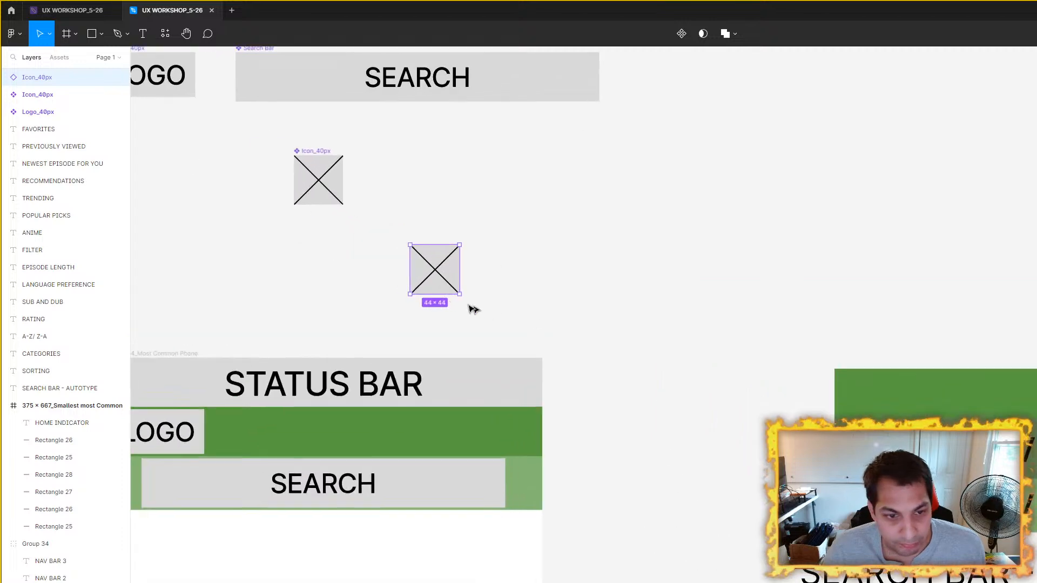
{"action": "left_click_drag", "start_coordinate": [429, 270], "coordinate": [457, 435]}
Step: Duplicate the icon in the nav row and place the copy just to its left with a small gap
{"action": "key", "text": "ctrl+d"}
{"action": "scroll", "coordinate": [646, 363], "scroll_direction": "down", "scroll_amount": 2}
{"action": "left_click_drag", "start_coordinate": [672, 343], "coordinate": [654, 323]}
{"action": "scroll", "coordinate": [588, 345], "scroll_direction": "up", "scroll_amount": 3}
{"action": "scroll", "coordinate": [639, 343], "scroll_direction": "down", "scroll_amount": 4}
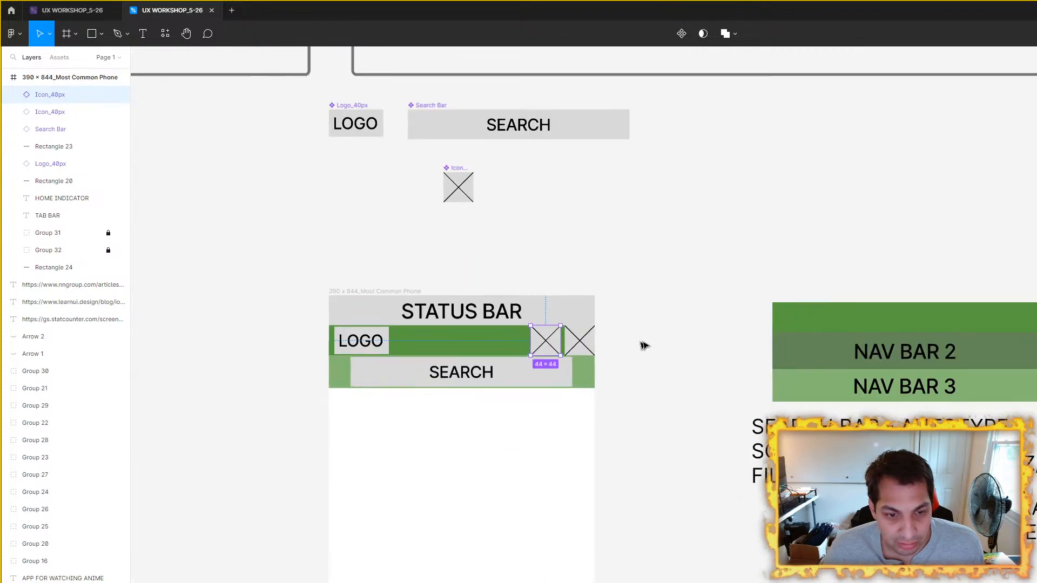
{"action": "left_click", "coordinate": [677, 345]}
Step: Add a third Icon_40px copy to the left of the two icons in the phone frame's nav row
{"action": "scroll", "coordinate": [764, 280], "scroll_direction": "down", "scroll_amount": 2}
{"action": "scroll", "coordinate": [757, 283], "scroll_direction": "up", "scroll_amount": 4}
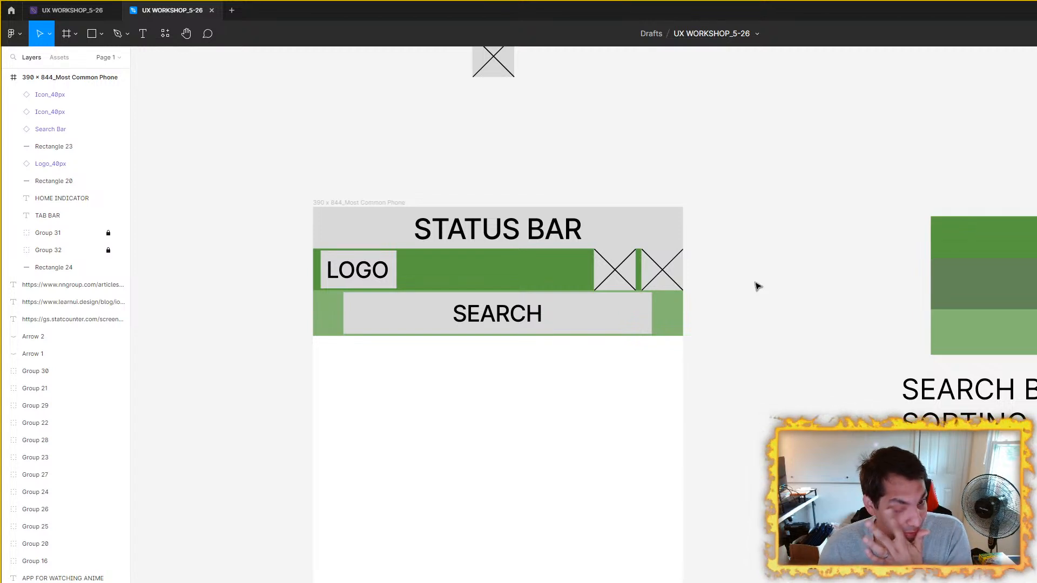
{"action": "scroll", "coordinate": [752, 279], "scroll_direction": "down", "scroll_amount": 2}
{"action": "scroll", "coordinate": [736, 278], "scroll_direction": "up", "scroll_amount": 4}
{"action": "left_click", "coordinate": [662, 299]}
{"action": "left_click_drag", "start_coordinate": [663, 299], "coordinate": [602, 300]}
{"action": "scroll", "coordinate": [732, 278], "scroll_direction": "down", "scroll_amount": 4}
{"action": "left_click", "coordinate": [717, 257]}
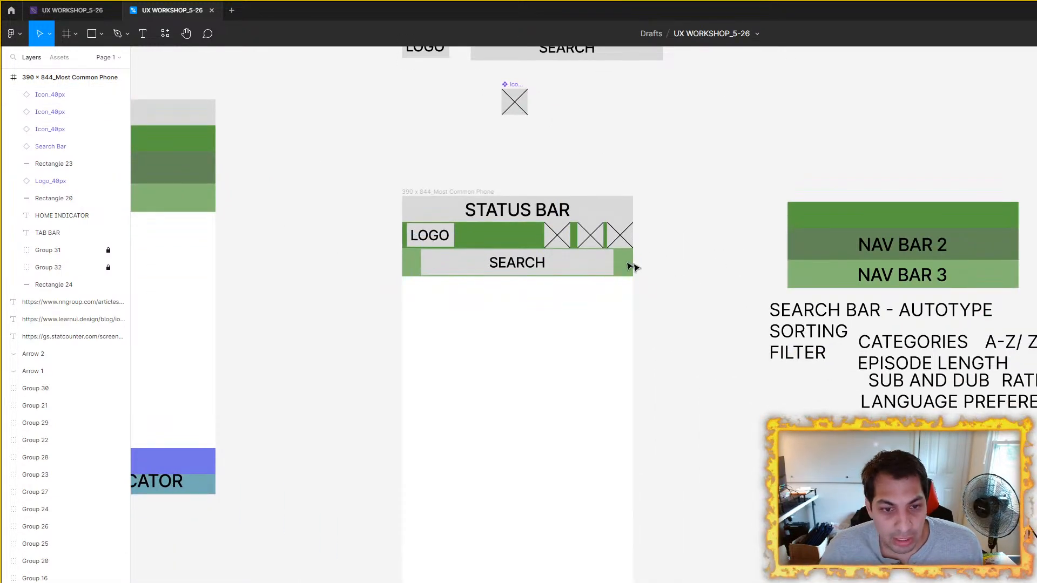
Step: Look over the components, the nav row icons and the list of content labels beside the phone frame
{"action": "scroll", "coordinate": [582, 252], "scroll_direction": "up", "scroll_amount": 4}
{"action": "left_click", "coordinate": [555, 232]}
{"action": "left_click_drag", "start_coordinate": [531, 214], "coordinate": [634, 573]}
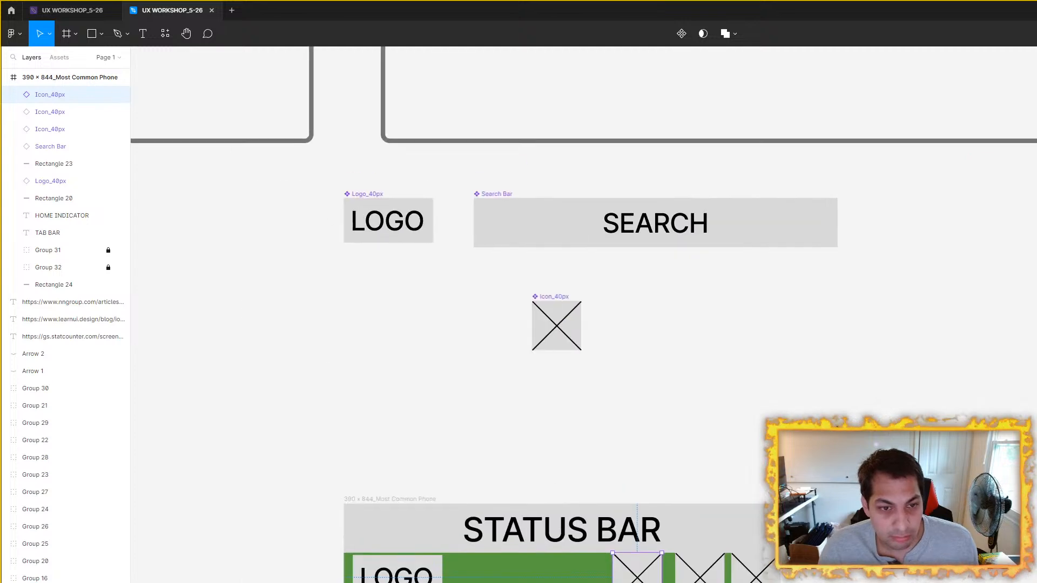
{"action": "left_click_drag", "start_coordinate": [751, 328], "coordinate": [708, 324]}
{"action": "left_click_drag", "start_coordinate": [808, 466], "coordinate": [415, 71]}
{"action": "left_click_drag", "start_coordinate": [662, 476], "coordinate": [562, 127]}
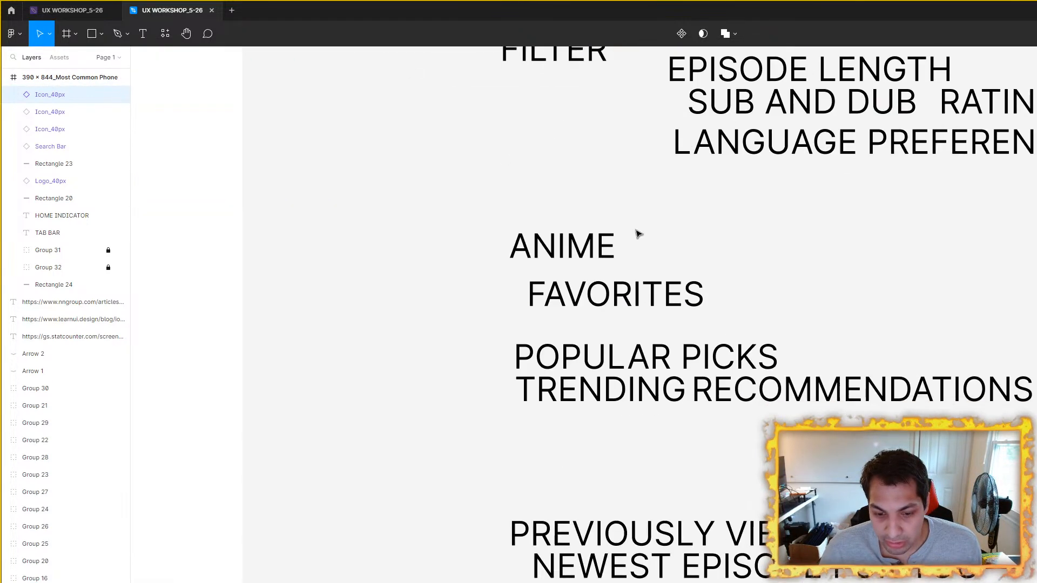
{"action": "scroll", "coordinate": [613, 347], "scroll_direction": "down", "scroll_amount": 1}
{"action": "left_click_drag", "start_coordinate": [614, 348], "coordinate": [793, 481]}
{"action": "left_click_drag", "start_coordinate": [572, 179], "coordinate": [729, 524]}
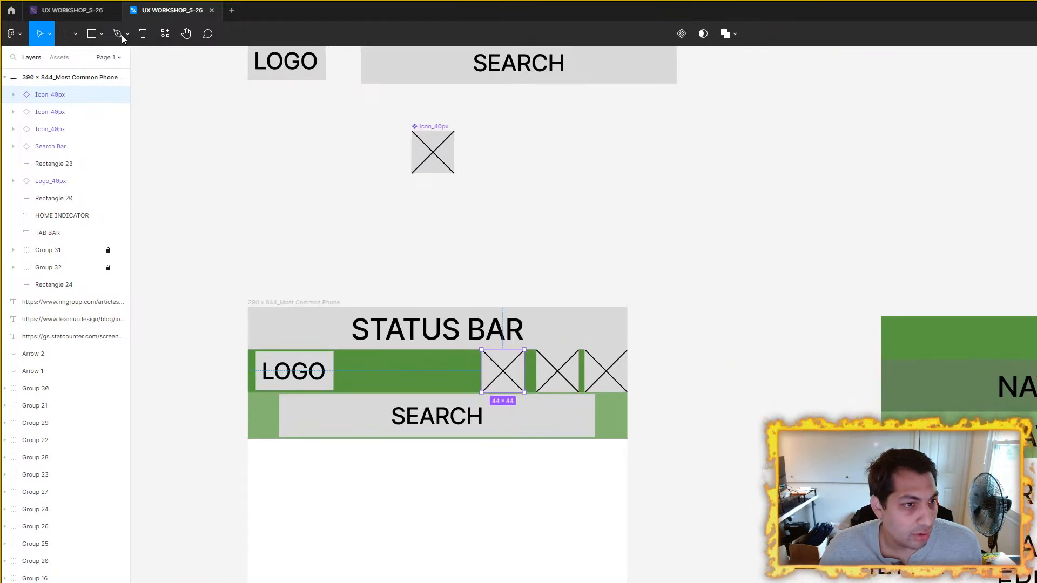
Step: Draw a grey rectangle of about 174 × 169 px to the right of the Icon_40px component
{"action": "key", "text": "r"}
{"action": "left_click_drag", "start_coordinate": [613, 152], "coordinate": [782, 316]}
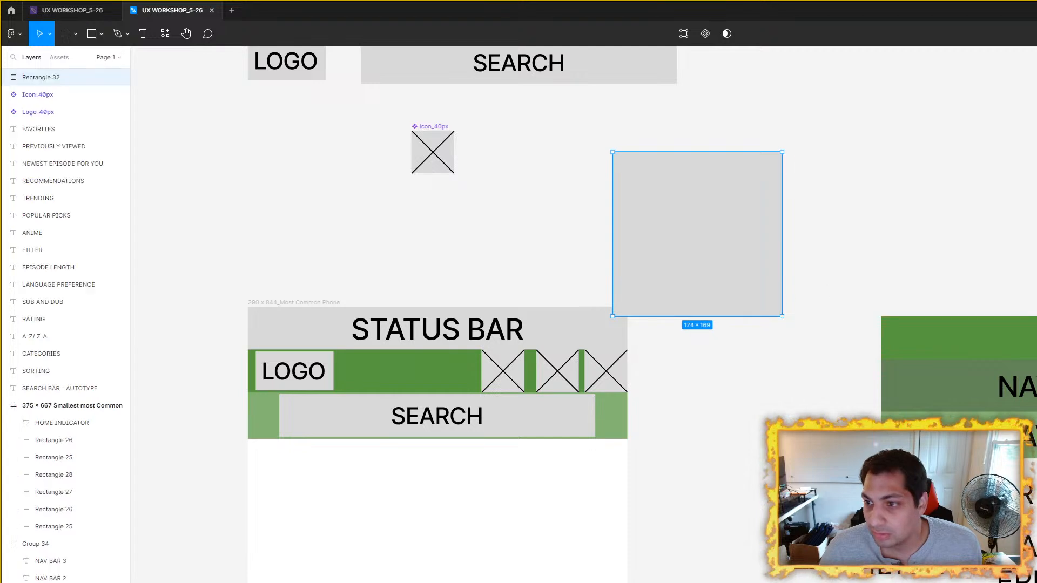
Step: Move the grey rectangle farther from the Icon_40px component and resize it to 100 × 100 px
{"action": "left_click_drag", "start_coordinate": [706, 202], "coordinate": [764, 183]}
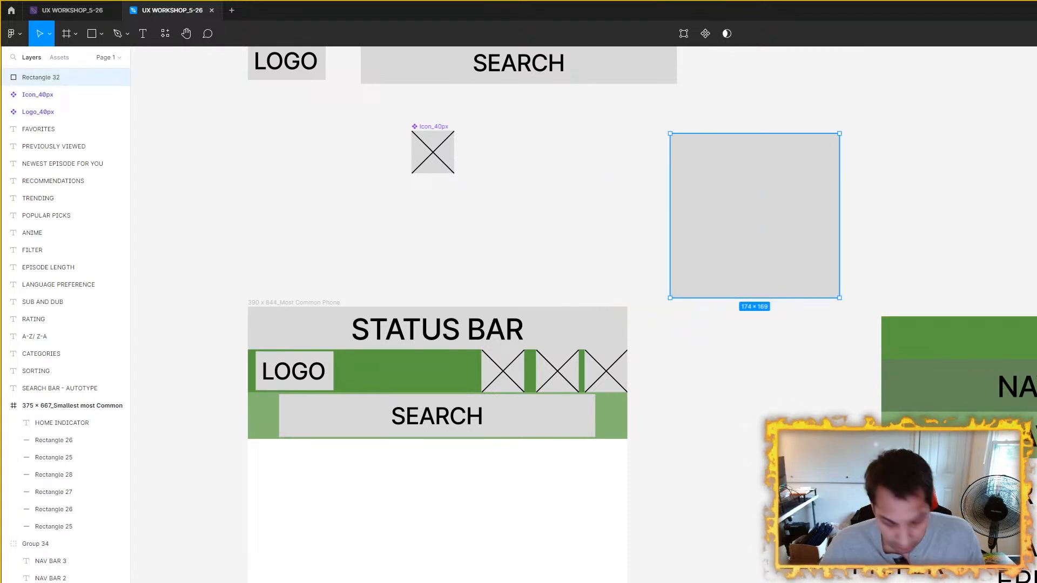
{"action": "key", "text": "Return"}
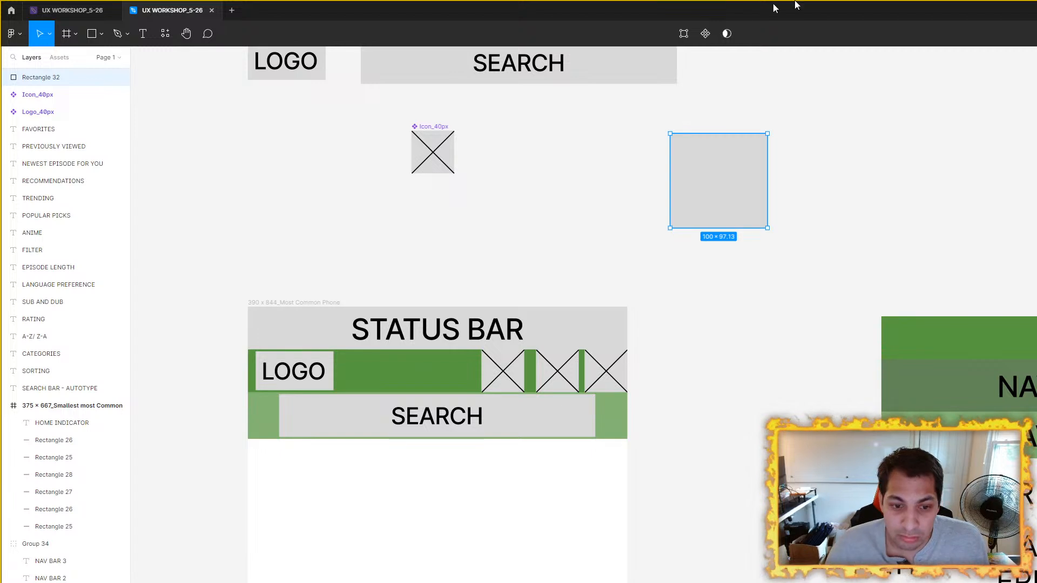
{"action": "scroll", "coordinate": [756, 181], "scroll_direction": "down", "scroll_amount": 3}
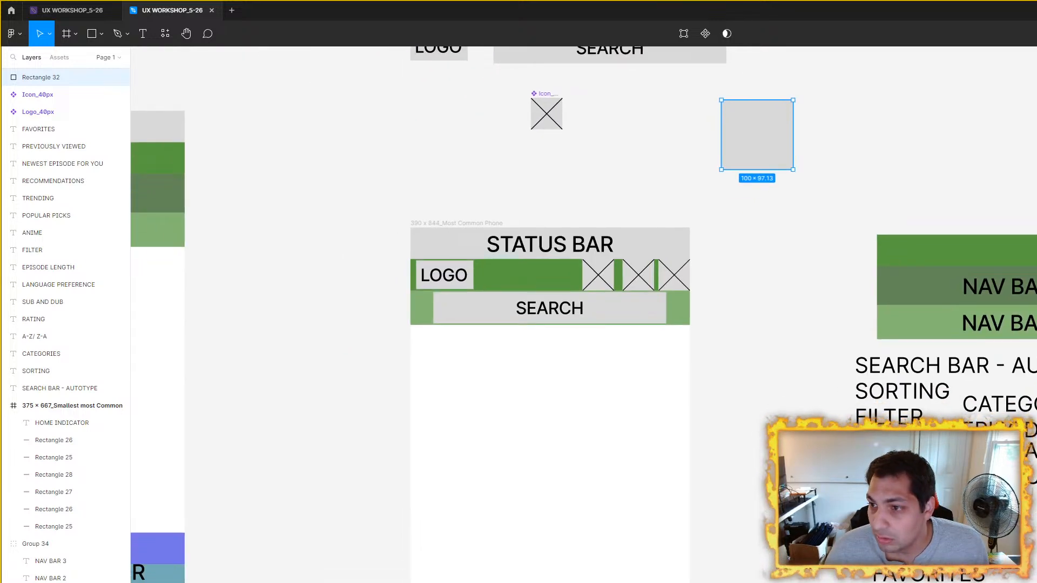
{"action": "key", "text": "Return"}
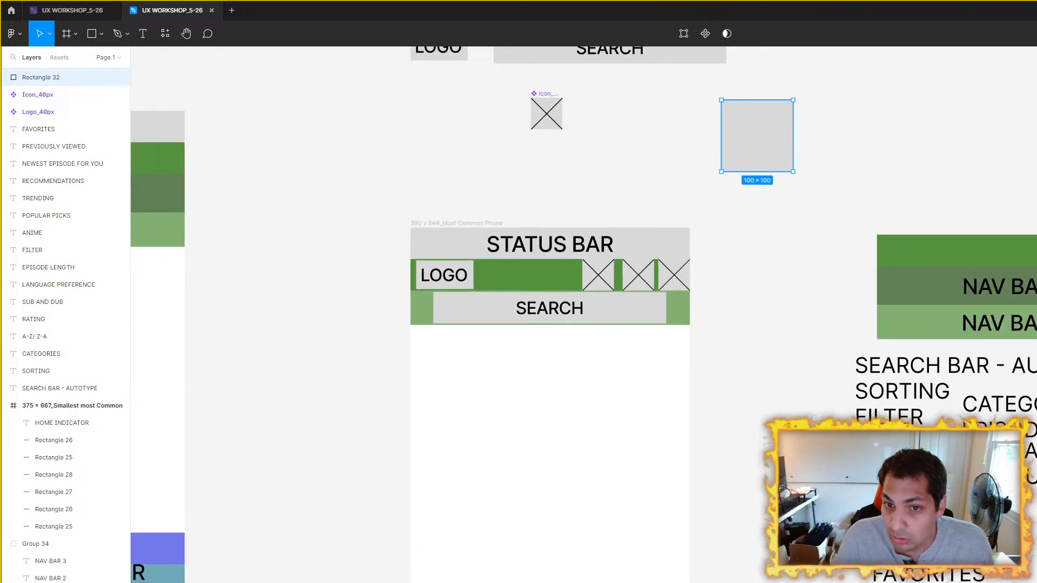
Step: Place the grey square in the 390 × 844 phone frame below the search bar and copy it into a row of three
{"action": "left_click_drag", "start_coordinate": [776, 153], "coordinate": [652, 372]}
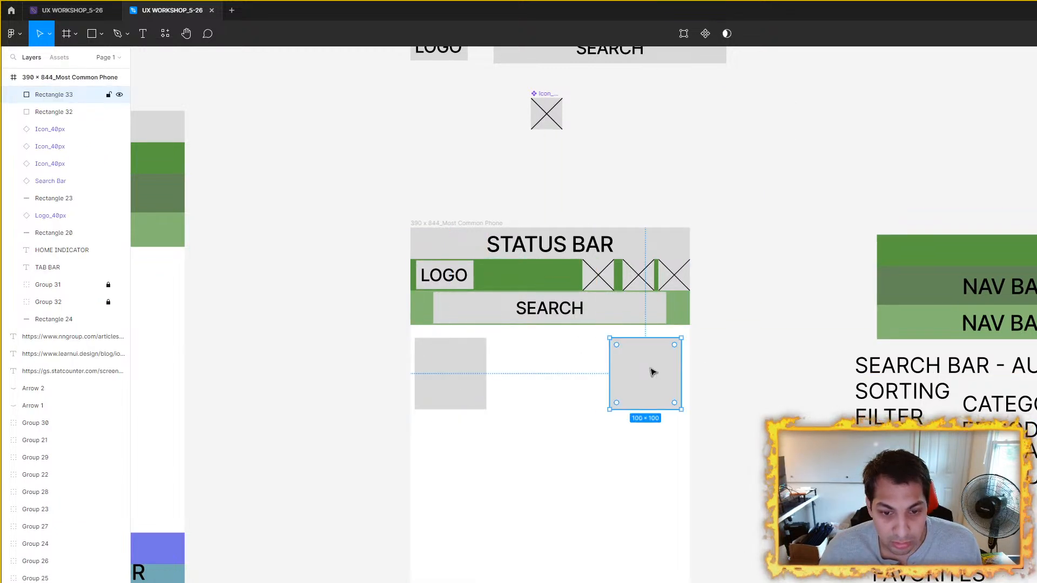
{"action": "key", "text": "ctrl+d"}
{"action": "left_click", "coordinate": [644, 374], "text": "shift"}
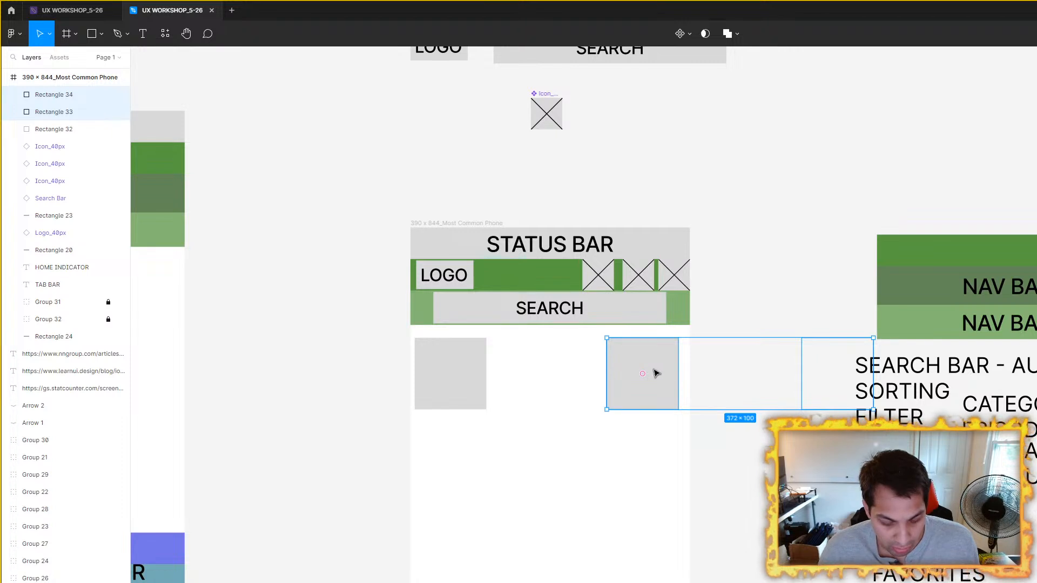
{"action": "left_click", "coordinate": [655, 373]}
{"action": "key", "text": "ctrl+z"}
{"action": "mouse_move", "coordinate": [656, 373]}
{"action": "left_mouse_down"}
{"action": "mouse_move", "coordinate": [551, 371]}
{"action": "mouse_move", "coordinate": [653, 376]}
{"action": "left_mouse_up"}
Step: Select the row of three squares and duplicate it downwards to form a second and a third row
{"action": "left_click", "coordinate": [470, 386], "text": "shift"}
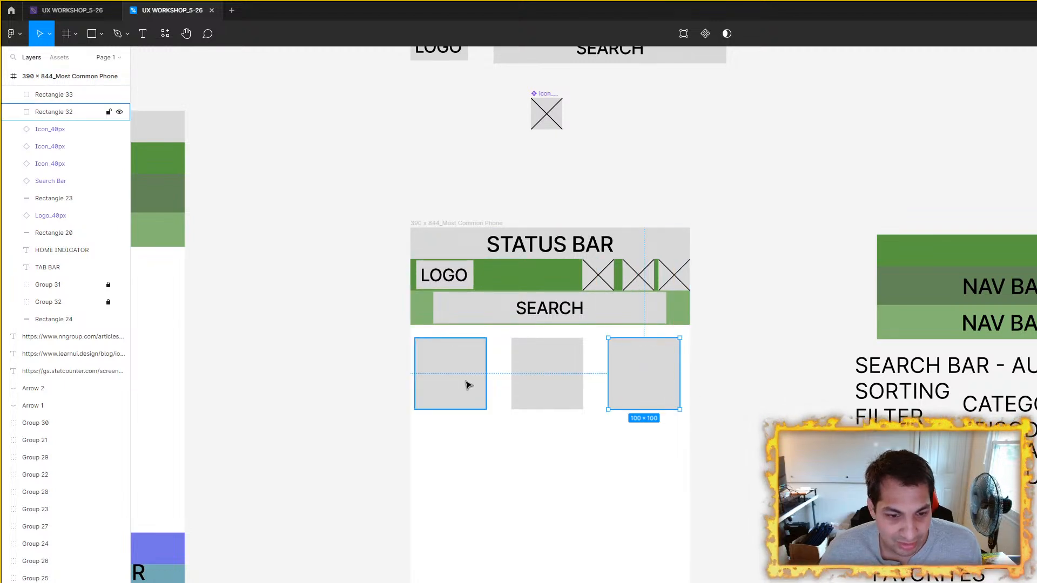
{"action": "left_click", "coordinate": [576, 375], "text": "shift"}
{"action": "left_click", "coordinate": [636, 402], "text": "shift"}
{"action": "left_click", "coordinate": [556, 415]}
{"action": "left_click", "coordinate": [470, 390]}
{"action": "left_click", "coordinate": [551, 389], "text": "shift"}
{"action": "left_click", "coordinate": [651, 398], "text": "shift"}
{"action": "key", "text": "ctrl+d"}
{"action": "left_click_drag", "start_coordinate": [556, 365], "coordinate": [560, 445]}
{"action": "key", "text": "ctrl+d"}
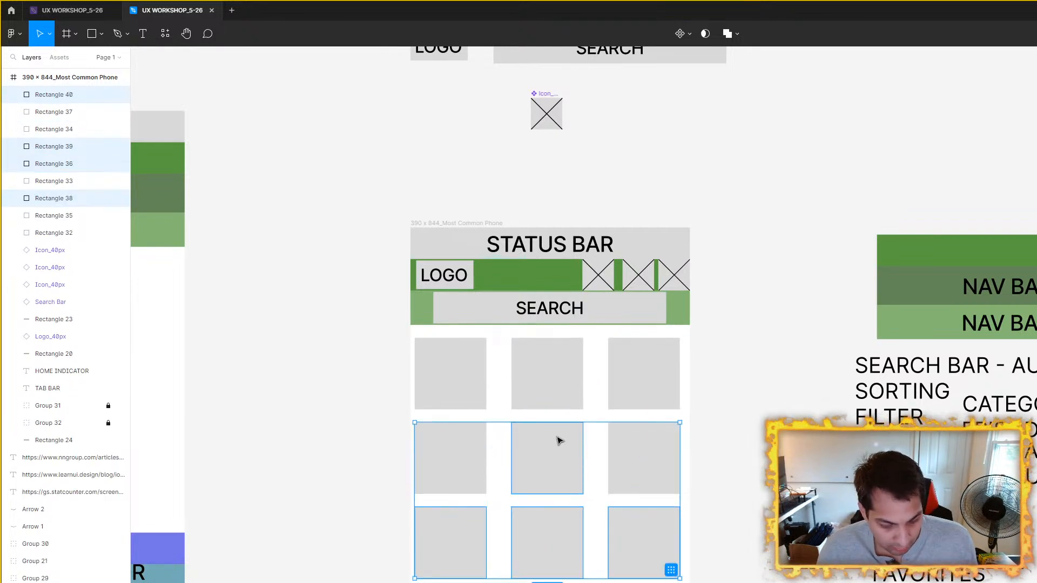
{"action": "key", "text": "ctrl+d"}
{"action": "left_click_drag", "start_coordinate": [768, 581], "coordinate": [770, 368]}
{"action": "left_click_drag", "start_coordinate": [541, 323], "coordinate": [547, 480]}
{"action": "key", "text": "ctrl+z"}
{"action": "key", "text": "ctrl+z"}
Step: Duplicate the three squares of the third row and place the copies below as a fourth row
{"action": "left_click", "coordinate": [430, 336]}
{"action": "left_click", "coordinate": [540, 335], "text": "shift"}
{"action": "left_click", "coordinate": [625, 340], "text": "shift"}
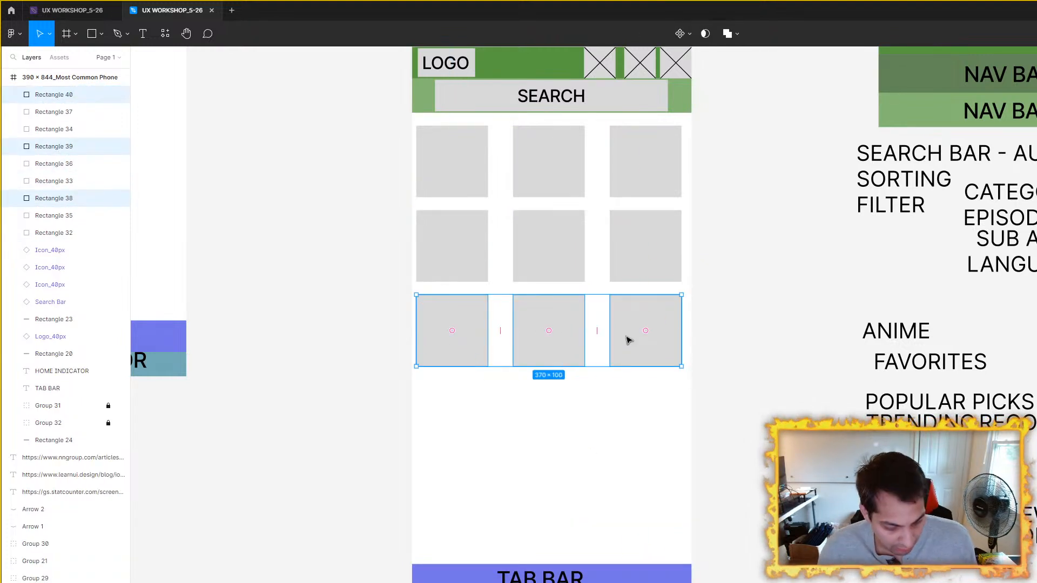
{"action": "key", "text": "ctrl+d"}
{"action": "left_click_drag", "start_coordinate": [553, 327], "coordinate": [558, 420]}
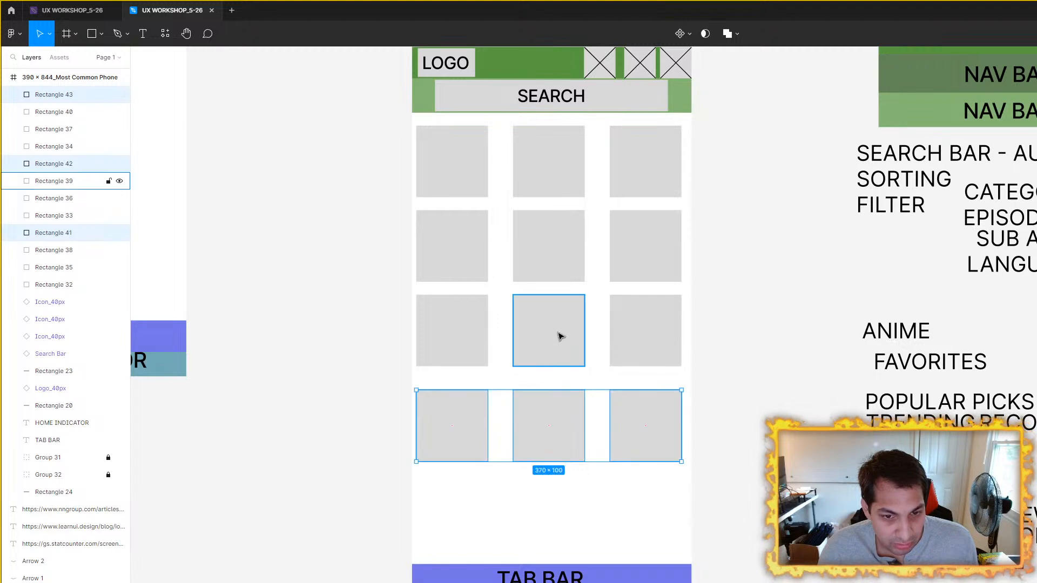
{"action": "double_click", "coordinate": [558, 333]}
{"action": "key", "text": "Escape"}
{"action": "left_click_drag", "start_coordinate": [530, 338], "coordinate": [666, 315]}
{"action": "key", "text": "ctrl+z"}
{"action": "left_click", "coordinate": [771, 332]}
Step: Duplicate the fourth row of squares and place the copies as a fifth row just above the tab bar
{"action": "left_click", "coordinate": [459, 425]}
{"action": "left_click", "coordinate": [551, 428], "text": "shift"}
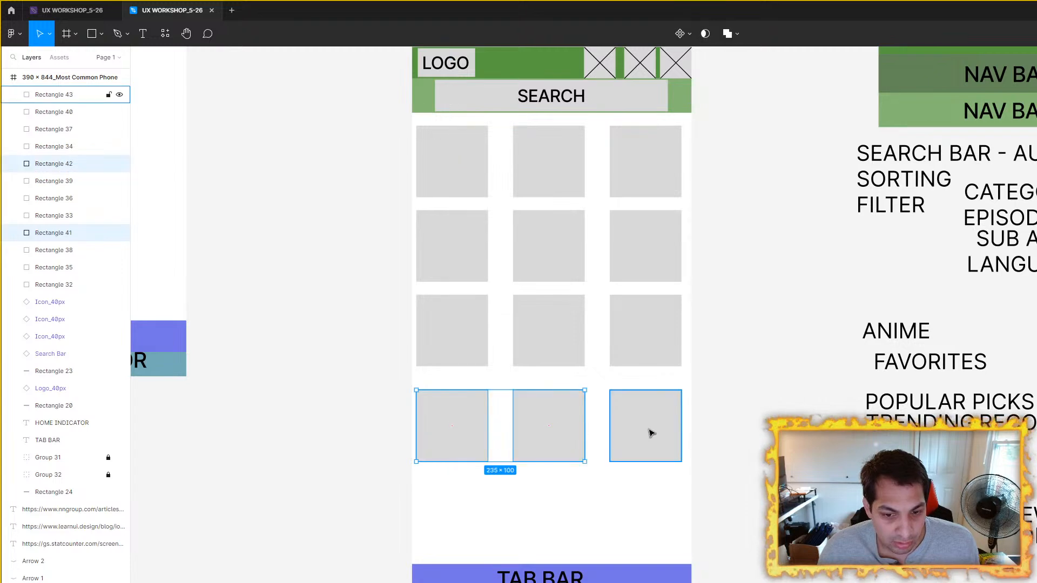
{"action": "left_click", "coordinate": [650, 433], "text": "shift"}
{"action": "key", "text": "ctrl+d"}
{"action": "left_click_drag", "start_coordinate": [579, 434], "coordinate": [562, 502]}
{"action": "left_click", "coordinate": [726, 358]}
Step: Move the nav bar group and all content labels together farther right, away from the phone frame
{"action": "scroll", "coordinate": [748, 278], "scroll_direction": "down", "scroll_amount": 3}
{"action": "left_click_drag", "start_coordinate": [748, 279], "coordinate": [758, 356]}
{"action": "scroll", "coordinate": [843, 349], "scroll_direction": "up", "scroll_amount": 3}
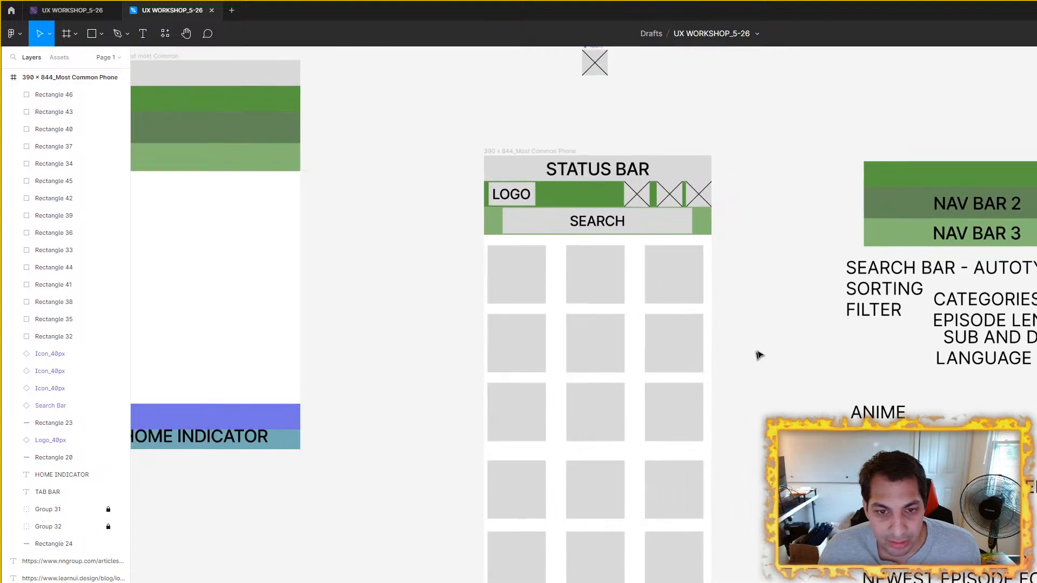
{"action": "scroll", "coordinate": [758, 356], "scroll_direction": "down", "scroll_amount": 2}
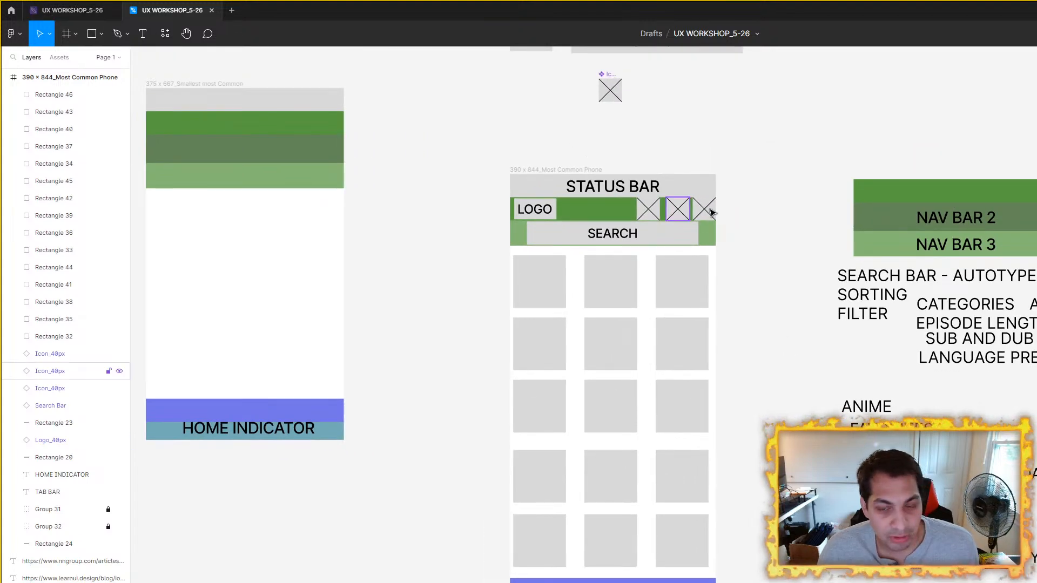
{"action": "scroll", "coordinate": [669, 219], "scroll_direction": "right", "scroll_amount": 3}
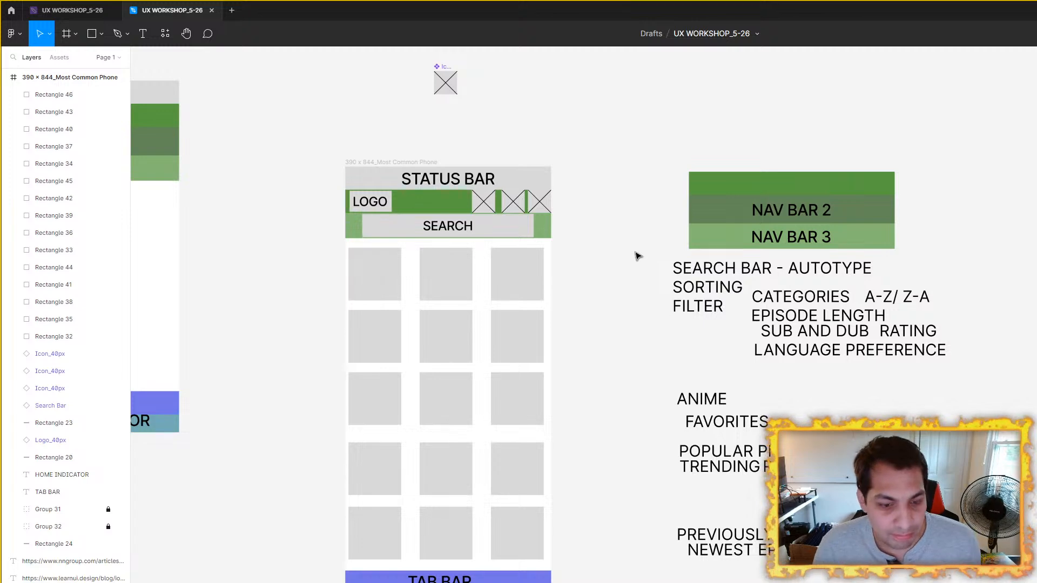
{"action": "scroll", "coordinate": [632, 273], "scroll_direction": "left", "scroll_amount": 1}
{"action": "scroll", "coordinate": [576, 274], "scroll_direction": "right", "scroll_amount": 3}
{"action": "left_click_drag", "start_coordinate": [572, 149], "coordinate": [921, 578]}
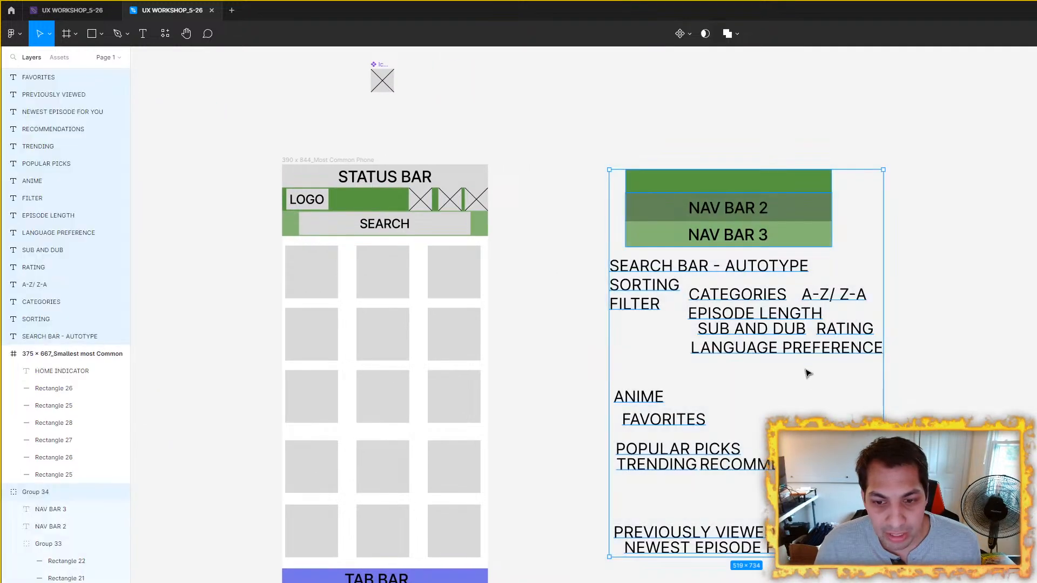
{"action": "left_click_drag", "start_coordinate": [790, 335], "coordinate": [948, 282]}
{"action": "left_click_drag", "start_coordinate": [558, 368], "coordinate": [762, 359]}
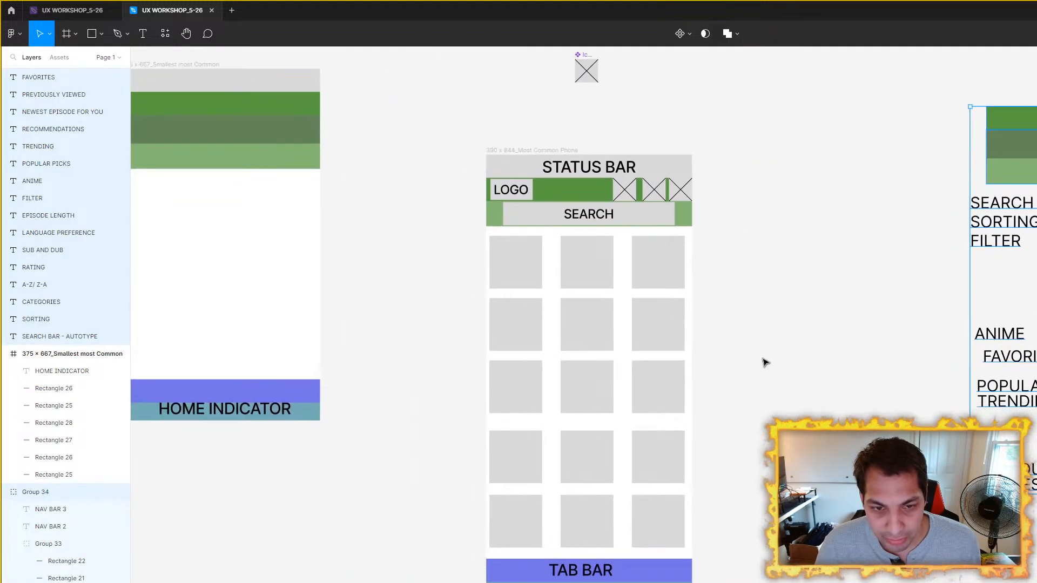
{"action": "left_click", "coordinate": [760, 357]}
Step: Inspect the size of the logo in the nav row and of the tab bar in the 390 × 844 frame
{"action": "scroll", "coordinate": [778, 353], "scroll_direction": "up", "scroll_amount": 2}
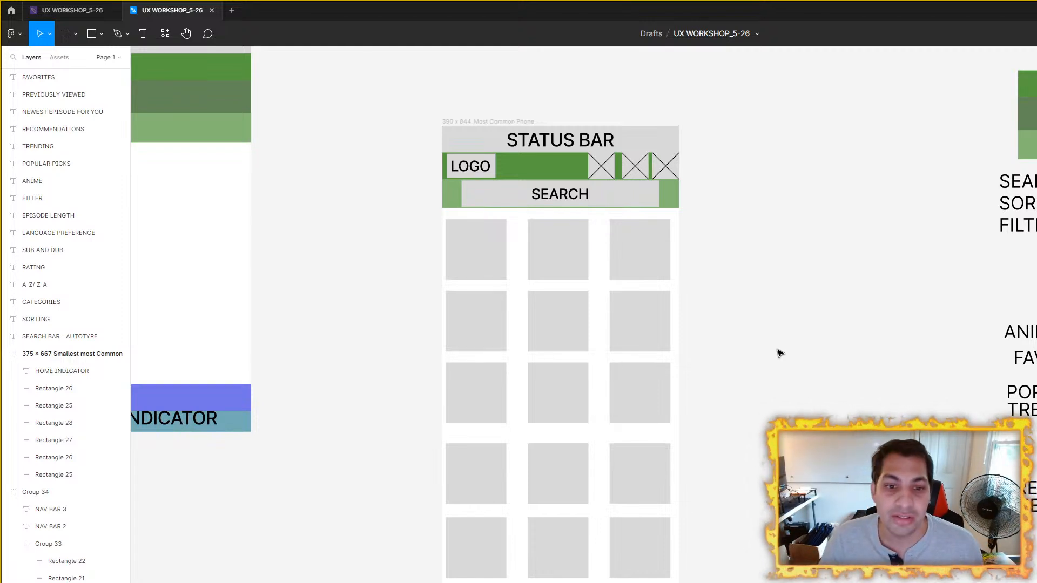
{"action": "scroll", "coordinate": [591, 190], "scroll_direction": "up", "scroll_amount": 2}
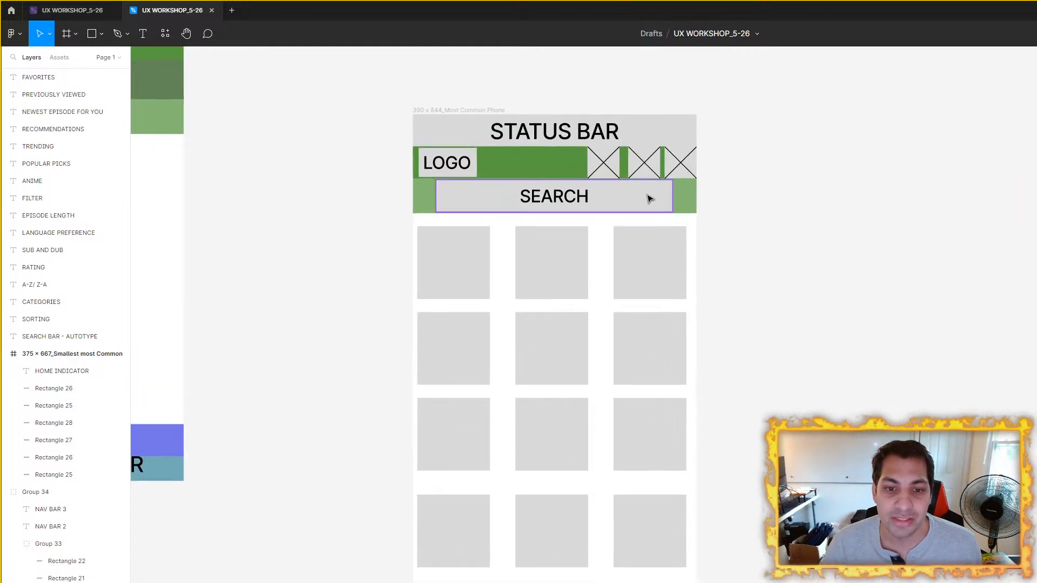
{"action": "scroll", "coordinate": [465, 169], "scroll_direction": "up", "scroll_amount": 3}
{"action": "left_click", "coordinate": [465, 167]}
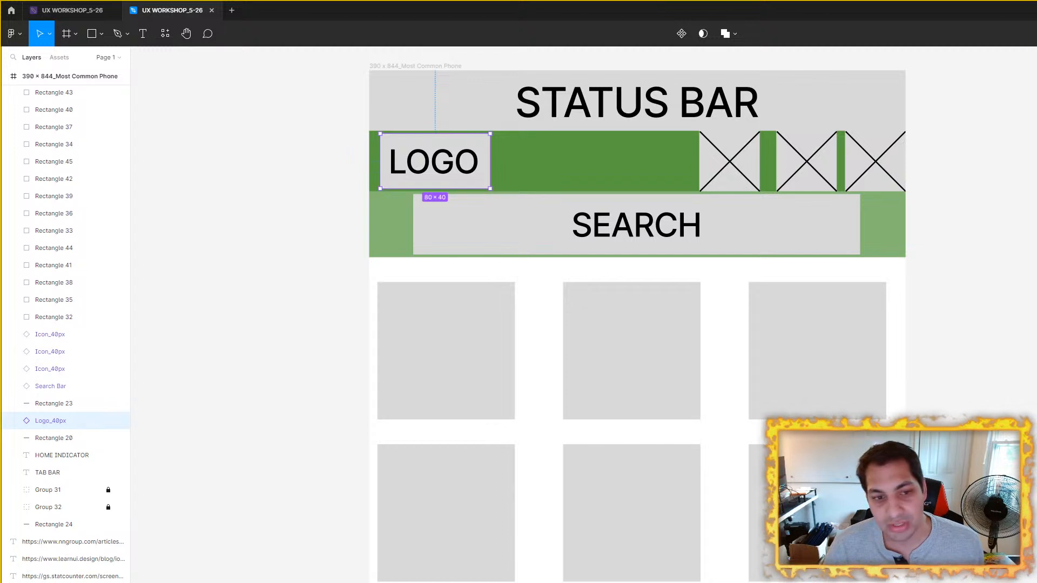
{"action": "scroll", "coordinate": [799, 260], "scroll_direction": "down", "scroll_amount": 5}
{"action": "scroll", "coordinate": [815, 252], "scroll_direction": "up", "scroll_amount": 4}
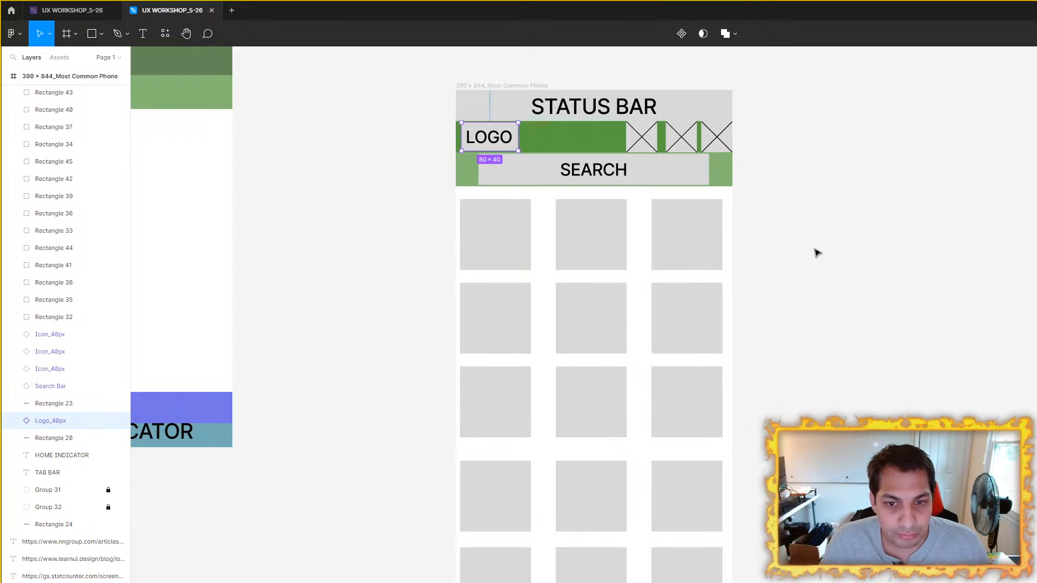
{"action": "scroll", "coordinate": [816, 253], "scroll_direction": "down", "scroll_amount": 3}
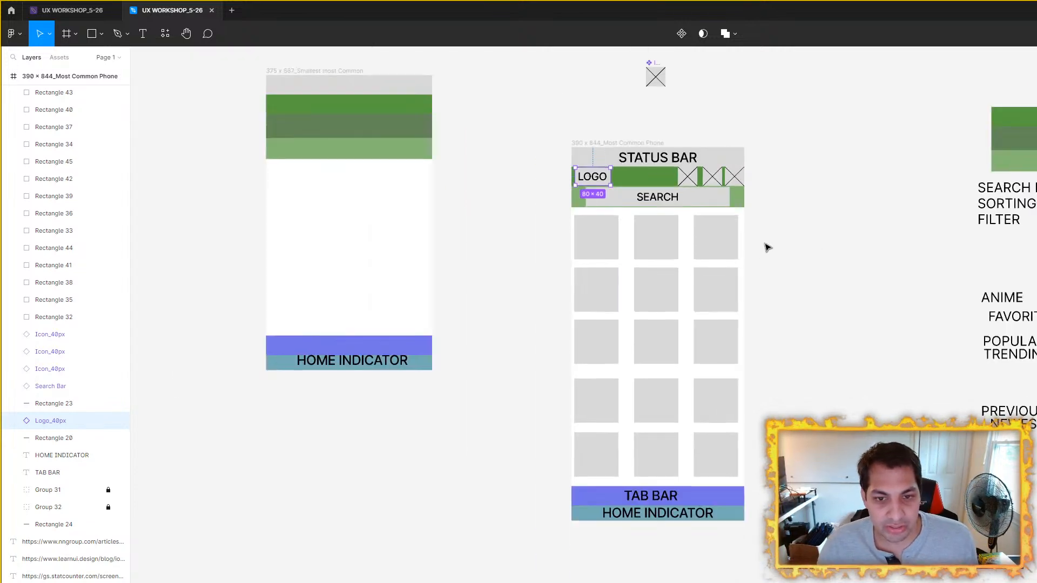
{"action": "scroll", "coordinate": [724, 465], "scroll_direction": "up", "scroll_amount": 4}
{"action": "left_click", "coordinate": [656, 399]}
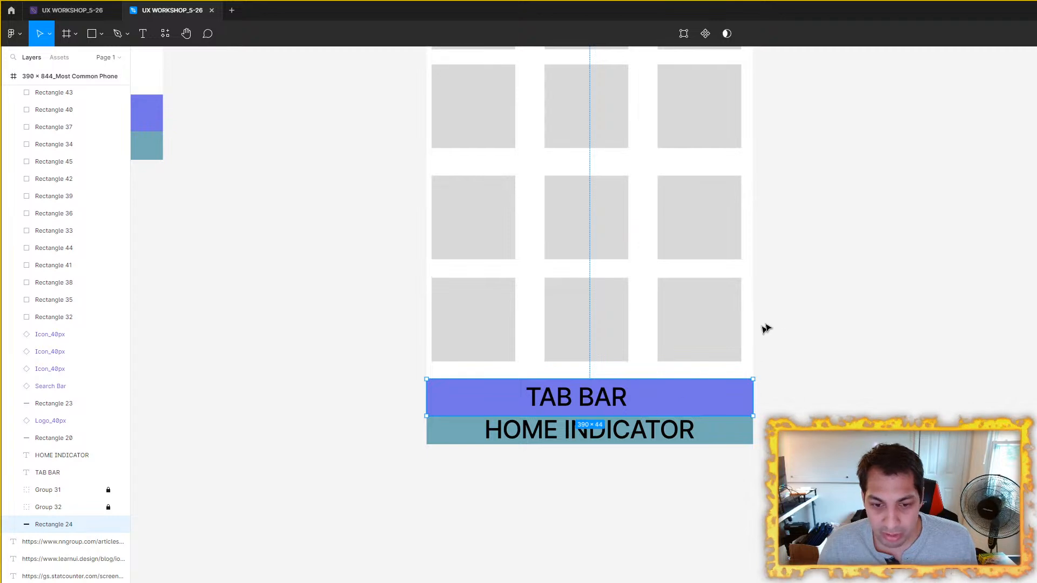
{"action": "scroll", "coordinate": [746, 340], "scroll_direction": "down", "scroll_amount": 5}
{"action": "left_click", "coordinate": [776, 348]}
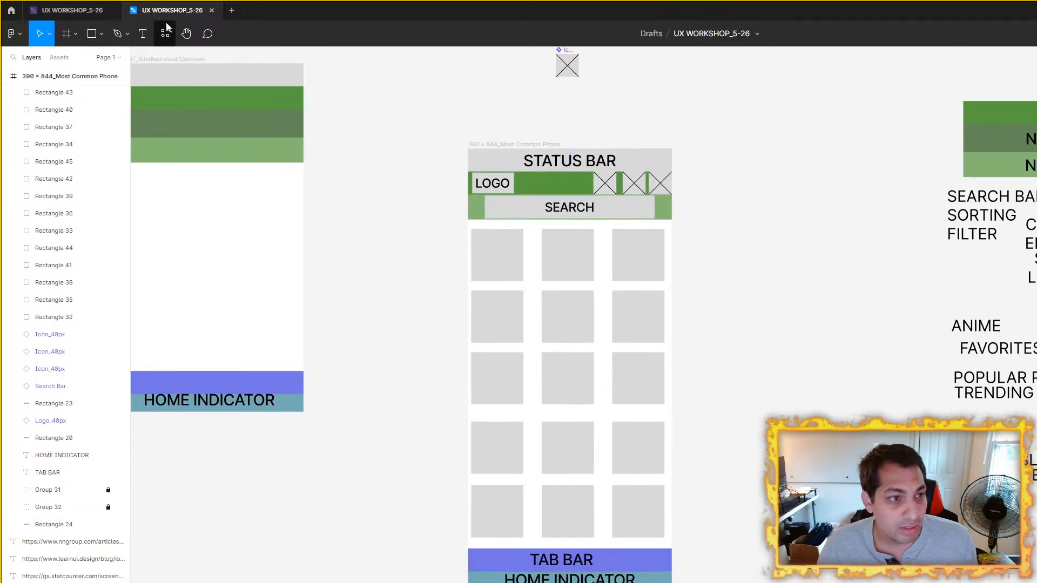
Step: Compare the list of content labels with the components and the layout of the 390 × 844 phone frame
{"action": "left_click_drag", "start_coordinate": [732, 237], "coordinate": [504, 250]}
{"action": "scroll", "coordinate": [627, 250], "scroll_direction": "down", "scroll_amount": 1}
{"action": "left_click_drag", "start_coordinate": [627, 250], "coordinate": [726, 287]}
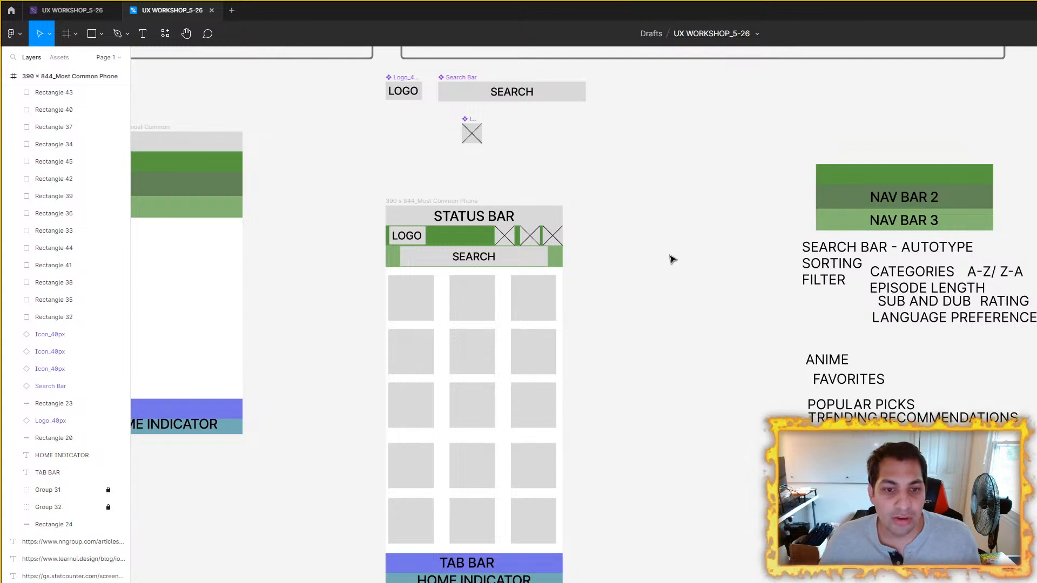
{"action": "scroll", "coordinate": [823, 288], "scroll_direction": "up", "scroll_amount": 2}
{"action": "left_click", "coordinate": [851, 260]}
{"action": "left_click_drag", "start_coordinate": [542, 246], "coordinate": [416, 237]}
{"action": "scroll", "coordinate": [741, 310], "scroll_direction": "up", "scroll_amount": 2}
{"action": "scroll", "coordinate": [548, 268], "scroll_direction": "down", "scroll_amount": 1}
{"action": "left_click", "coordinate": [519, 264]}
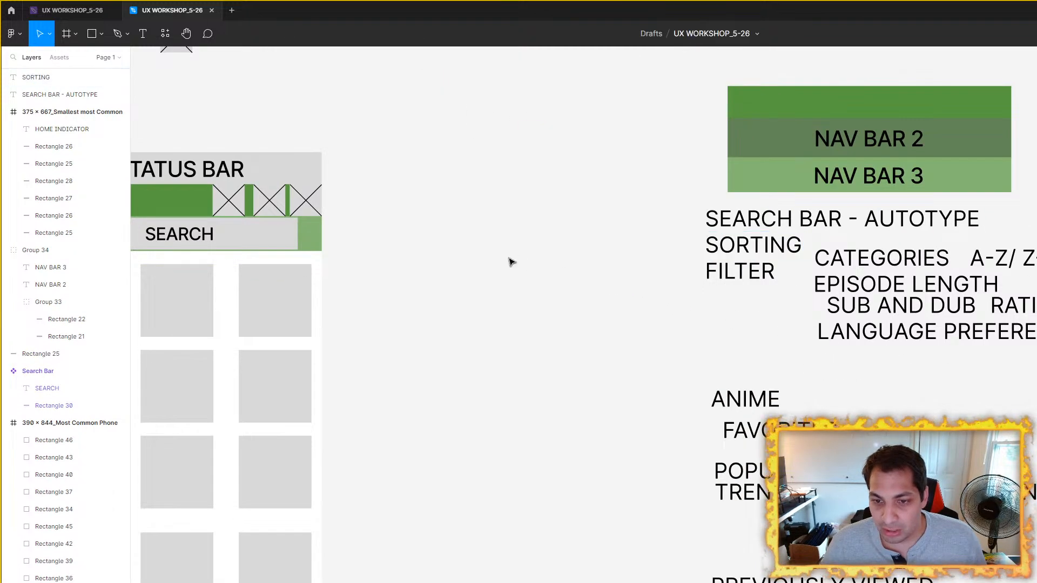
{"action": "left_click_drag", "start_coordinate": [518, 263], "coordinate": [713, 264]}
{"action": "left_click_drag", "start_coordinate": [1028, 306], "coordinate": [842, 287]}
{"action": "left_click_drag", "start_coordinate": [1036, 391], "coordinate": [948, 232]}
{"action": "left_click_drag", "start_coordinate": [425, 222], "coordinate": [720, 326]}
{"action": "left_click", "coordinate": [720, 327]}
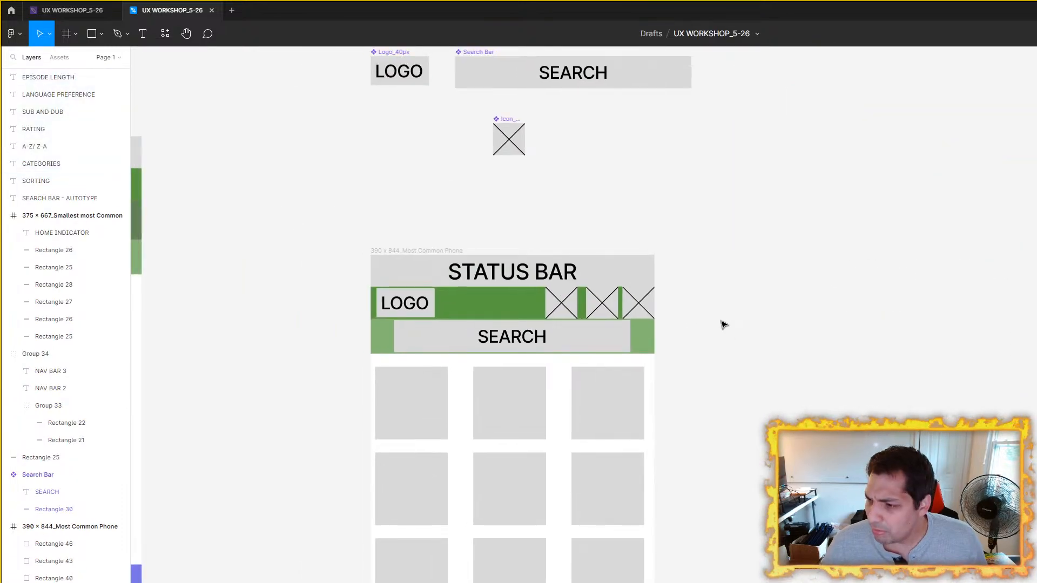
{"action": "scroll", "coordinate": [776, 363], "scroll_direction": "right", "scroll_amount": 3}
{"action": "scroll", "coordinate": [776, 364], "scroll_direction": "down", "scroll_amount": 1}
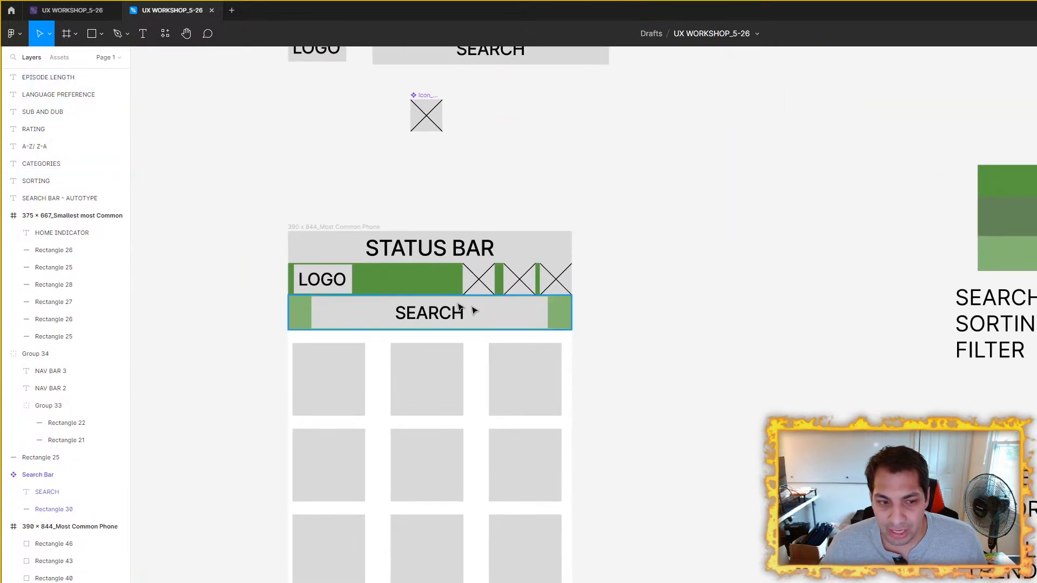
Step: Review the search bar and the rows of content squares below it in the phone frame
{"action": "left_click", "coordinate": [360, 313]}
{"action": "scroll", "coordinate": [782, 377], "scroll_direction": "down", "scroll_amount": 1}
{"action": "left_click_drag", "start_coordinate": [781, 390], "coordinate": [752, 299]}
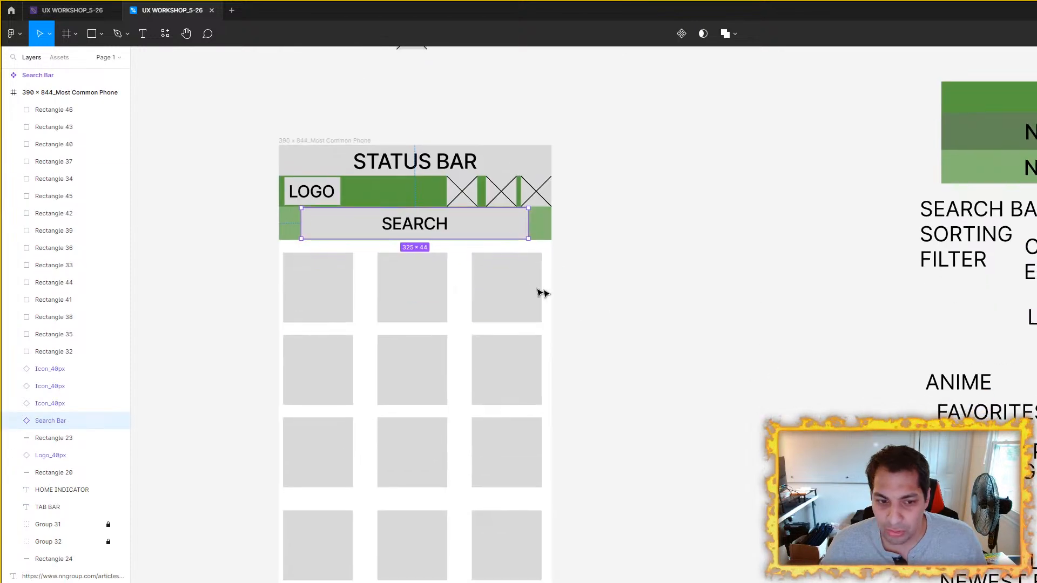
{"action": "left_click", "coordinate": [505, 299]}
{"action": "left_click", "coordinate": [405, 306]}
{"action": "left_click", "coordinate": [328, 304]}
{"action": "left_click", "coordinate": [361, 395]}
{"action": "left_click", "coordinate": [421, 392]}
{"action": "left_click", "coordinate": [335, 391]}
{"action": "left_click", "coordinate": [488, 396]}
{"action": "left_click", "coordinate": [502, 444]}
{"action": "left_click", "coordinate": [411, 454]}
{"action": "left_click", "coordinate": [342, 463]}
{"action": "left_click", "coordinate": [349, 535]}
{"action": "left_click", "coordinate": [416, 545]}
{"action": "left_click", "coordinate": [506, 561]}
{"action": "left_click", "coordinate": [769, 412]}
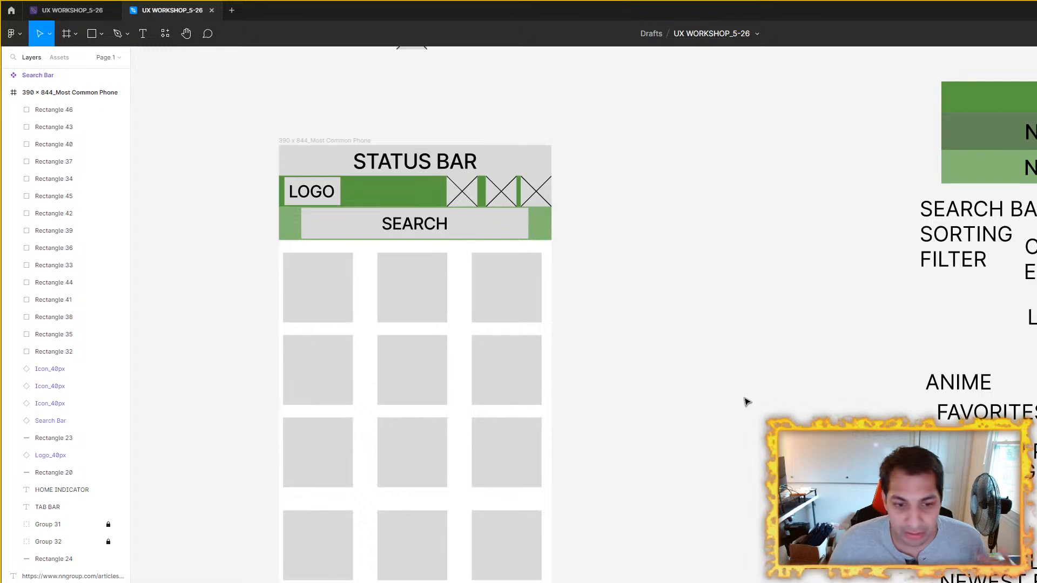
Step: Open the nngroup.com mobile UX study guide from the reference links on the canvas and skim its topics in the browser
{"action": "scroll", "coordinate": [658, 370], "scroll_direction": "down", "scroll_amount": 4}
{"action": "left_click_drag", "start_coordinate": [473, 282], "coordinate": [1036, 556]}
{"action": "scroll", "coordinate": [398, 331], "scroll_direction": "down", "scroll_amount": 3}
{"action": "left_click_drag", "start_coordinate": [408, 327], "coordinate": [884, 482]}
{"action": "scroll", "coordinate": [378, 336], "scroll_direction": "down", "scroll_amount": 3}
{"action": "left_click_drag", "start_coordinate": [379, 341], "coordinate": [625, 356]}
{"action": "left_click_drag", "start_coordinate": [289, 361], "coordinate": [500, 386]}
{"action": "scroll", "coordinate": [497, 386], "scroll_direction": "up", "scroll_amount": 1}
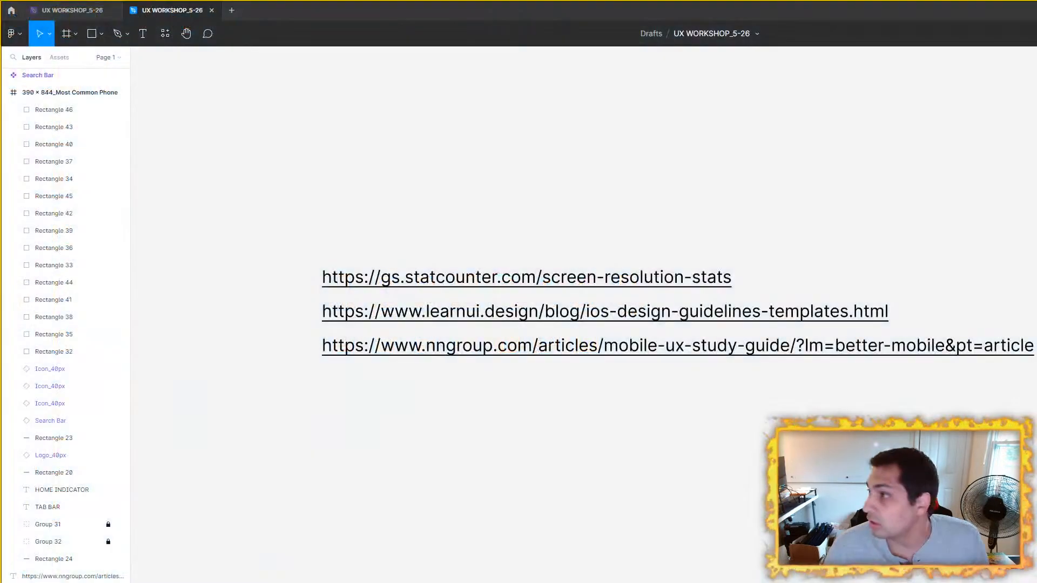
{"action": "left_click_drag", "start_coordinate": [1036, 43], "coordinate": [495, 93]}
{"action": "left_click", "coordinate": [778, 96]}
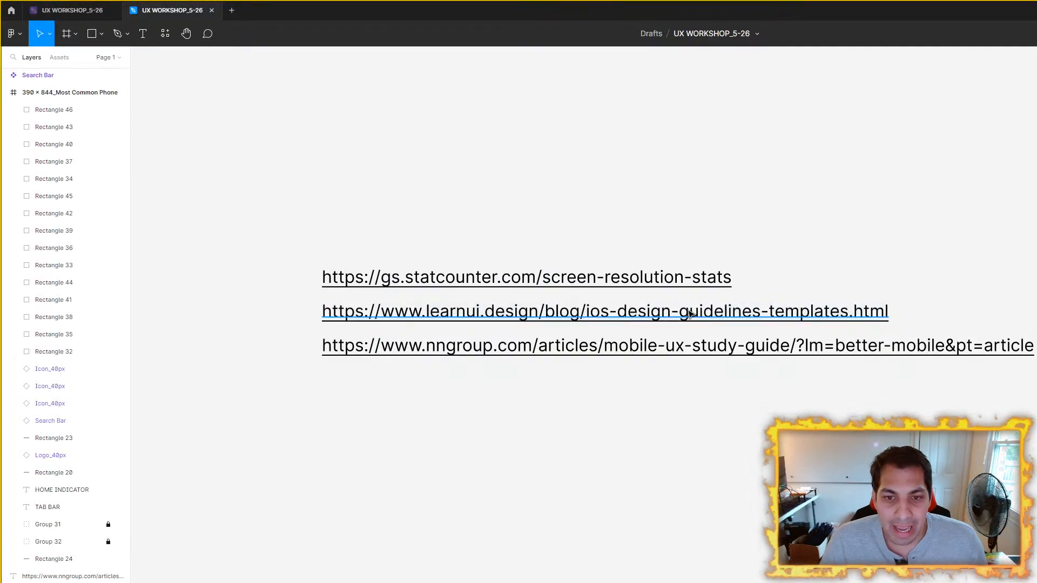
{"action": "scroll", "coordinate": [598, 274], "scroll_direction": "down", "scroll_amount": 5}
{"action": "scroll", "coordinate": [582, 328], "scroll_direction": "up", "scroll_amount": 3}
Step: Return to the Figma wireframe and inspect the 390 × 844 phone frame and its search bar
{"action": "scroll", "coordinate": [581, 328], "scroll_direction": "up", "scroll_amount": 8}
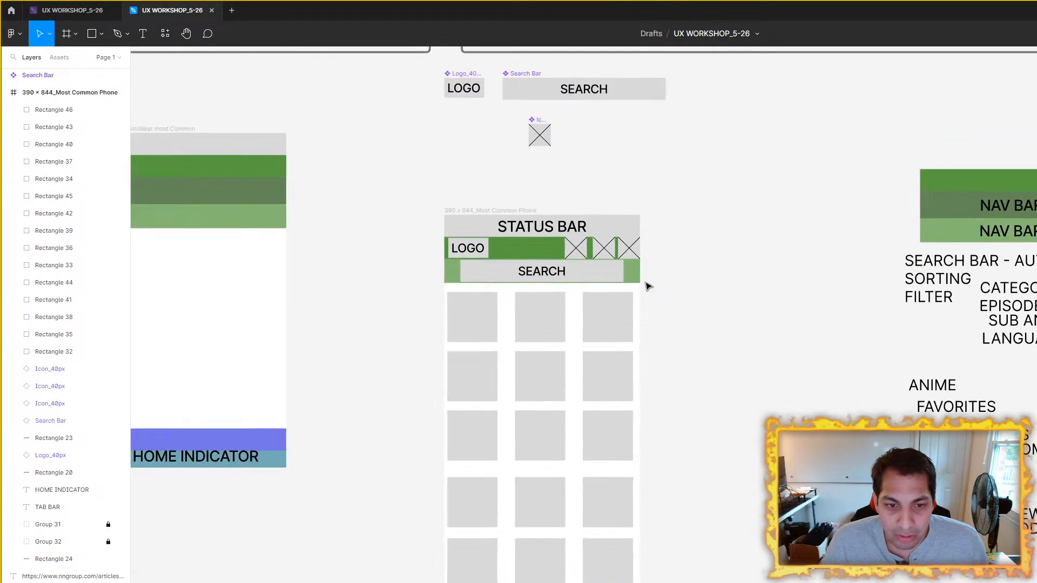
{"action": "left_click", "coordinate": [515, 210]}
{"action": "left_click_drag", "start_coordinate": [750, 310], "coordinate": [807, 281]}
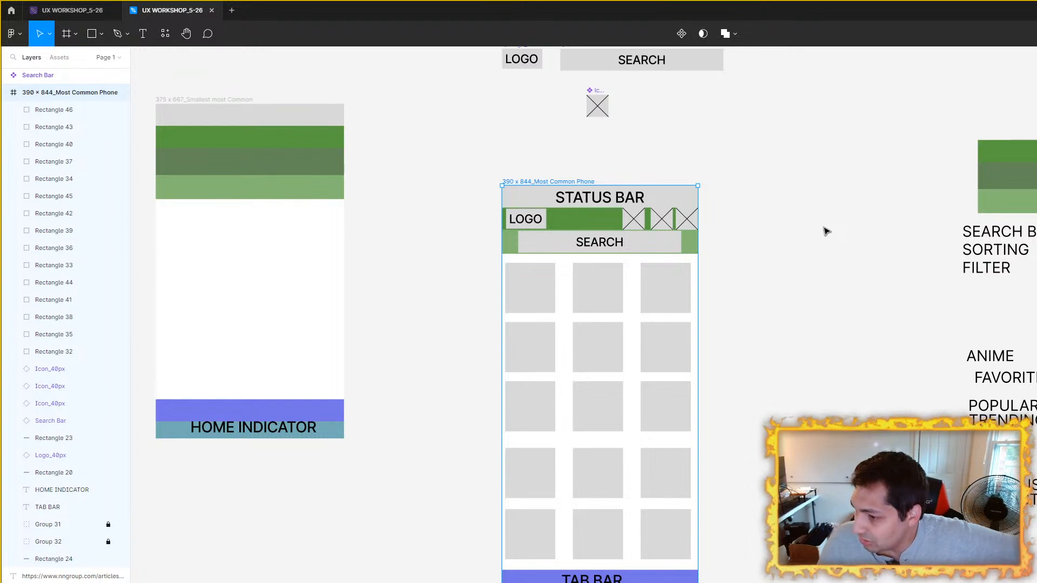
{"action": "scroll", "coordinate": [729, 282], "scroll_direction": "up", "scroll_amount": 4}
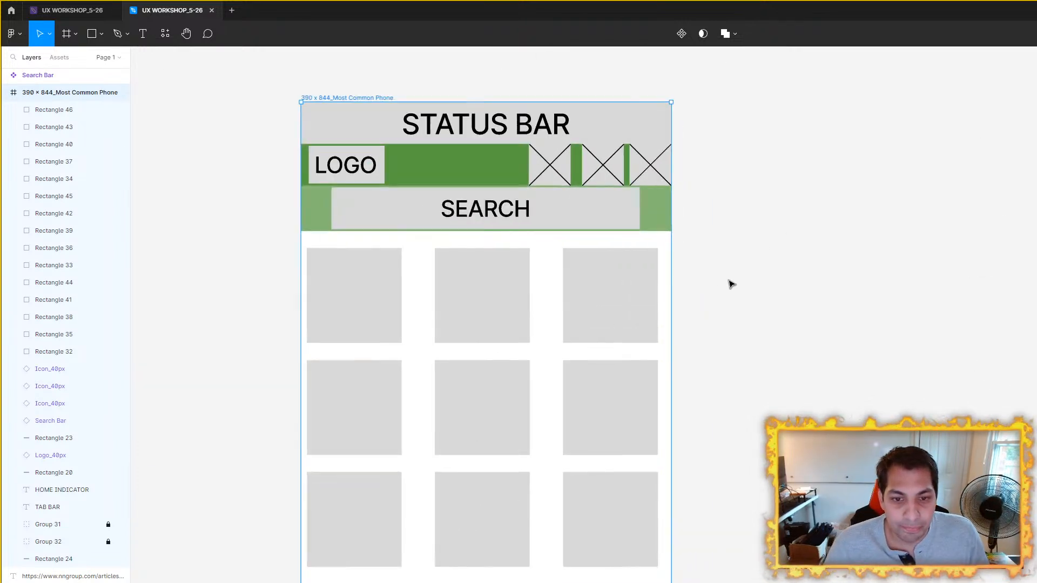
{"action": "left_click", "coordinate": [629, 224]}
{"action": "left_click_drag", "start_coordinate": [762, 275], "coordinate": [817, 264]}
{"action": "scroll", "coordinate": [820, 267], "scroll_direction": "down", "scroll_amount": 2}
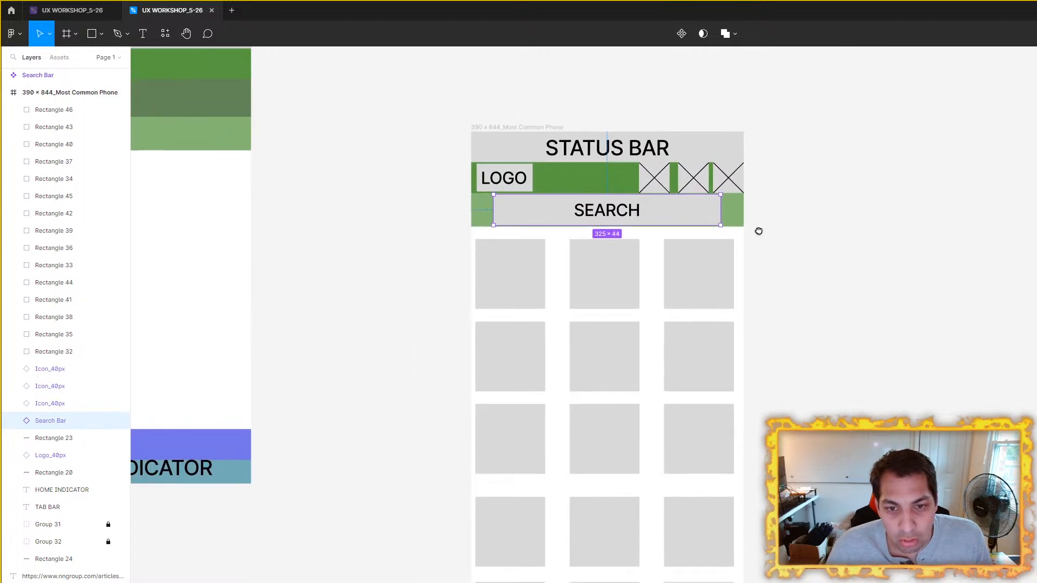
Step: Review the header and content rows of the 390 × 844 phone frame and clear the search bar selection
{"action": "scroll", "coordinate": [838, 245], "scroll_direction": "up", "scroll_amount": 3}
{"action": "scroll", "coordinate": [925, 244], "scroll_direction": "down", "scroll_amount": 3}
{"action": "left_click_drag", "start_coordinate": [997, 318], "coordinate": [870, 288]}
{"action": "left_click", "coordinate": [859, 234]}
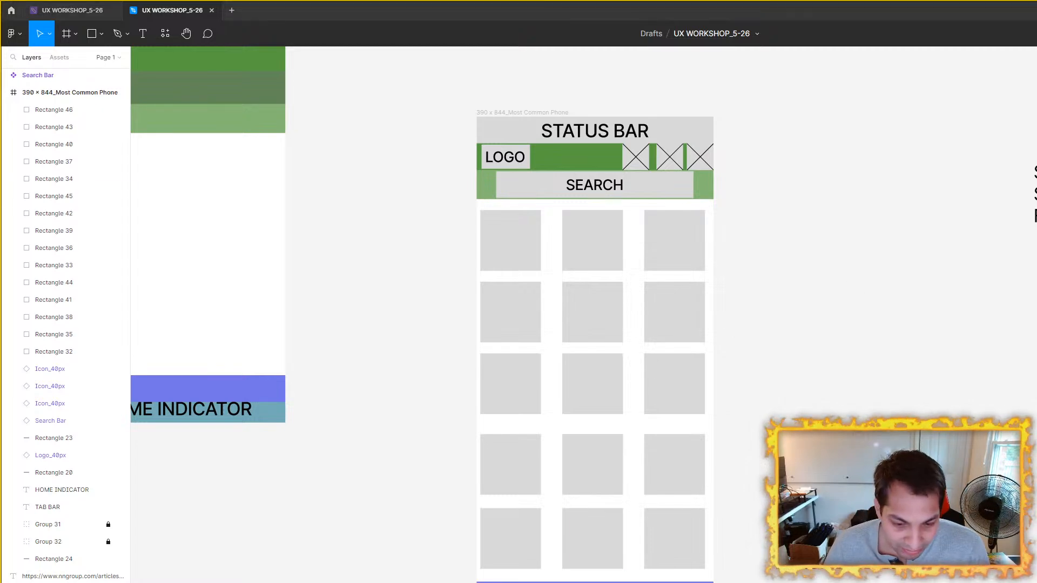
Step: Switch to the browser's Mobile UX study guide on nngroup.com and look over its title and introduction
{"action": "key", "text": "alt+Tab"}
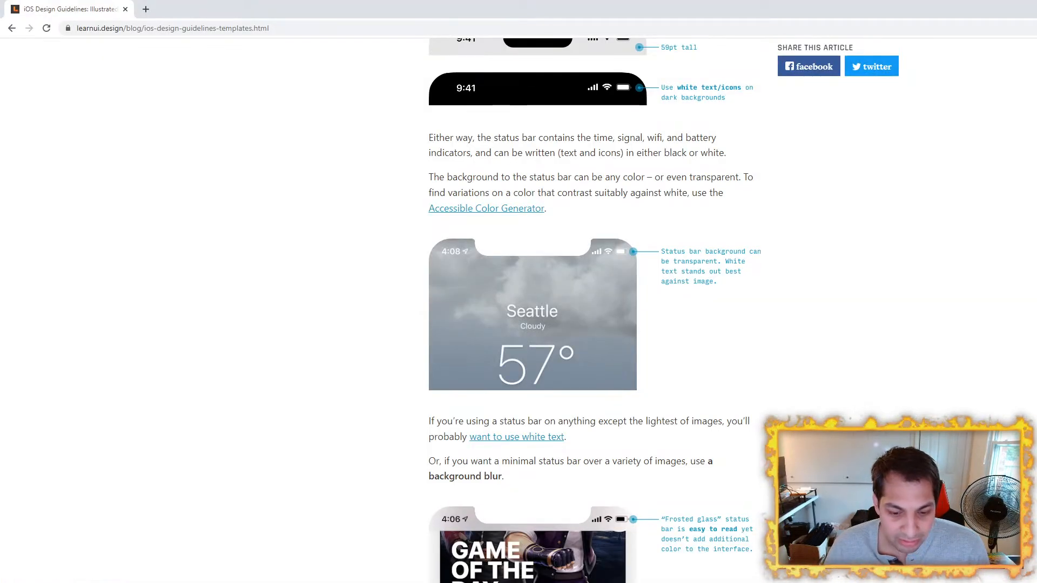
{"action": "key", "text": "alt+Tab"}
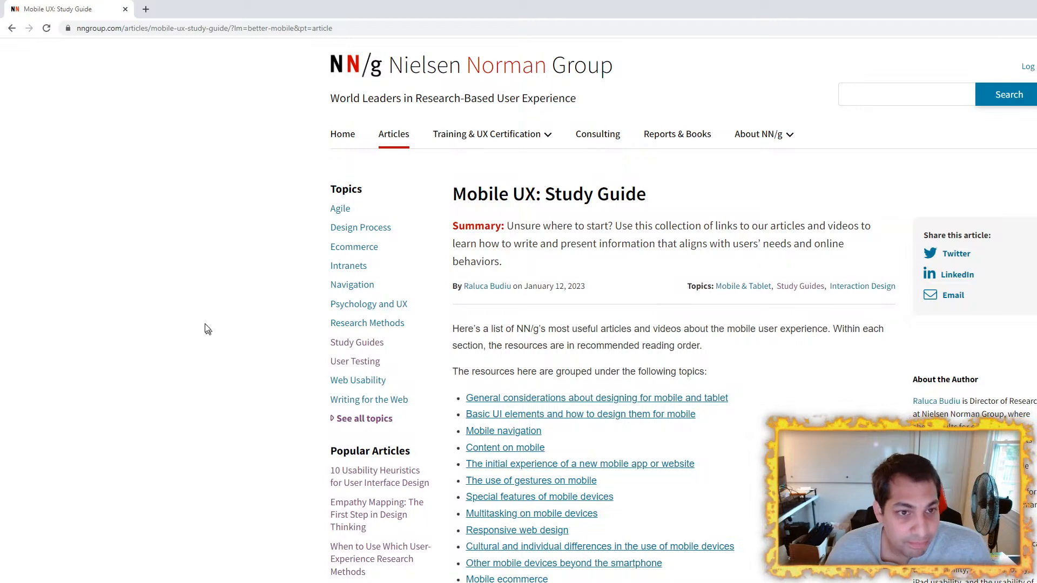
{"action": "scroll", "coordinate": [162, 292], "scroll_direction": "down", "scroll_amount": 5}
{"action": "scroll", "coordinate": [162, 284], "scroll_direction": "up", "scroll_amount": 5}
{"action": "left_click_drag", "start_coordinate": [456, 198], "coordinate": [661, 207]}
{"action": "left_click", "coordinate": [204, 259]}
{"action": "scroll", "coordinate": [549, 291], "scroll_direction": "down", "scroll_amount": 2}
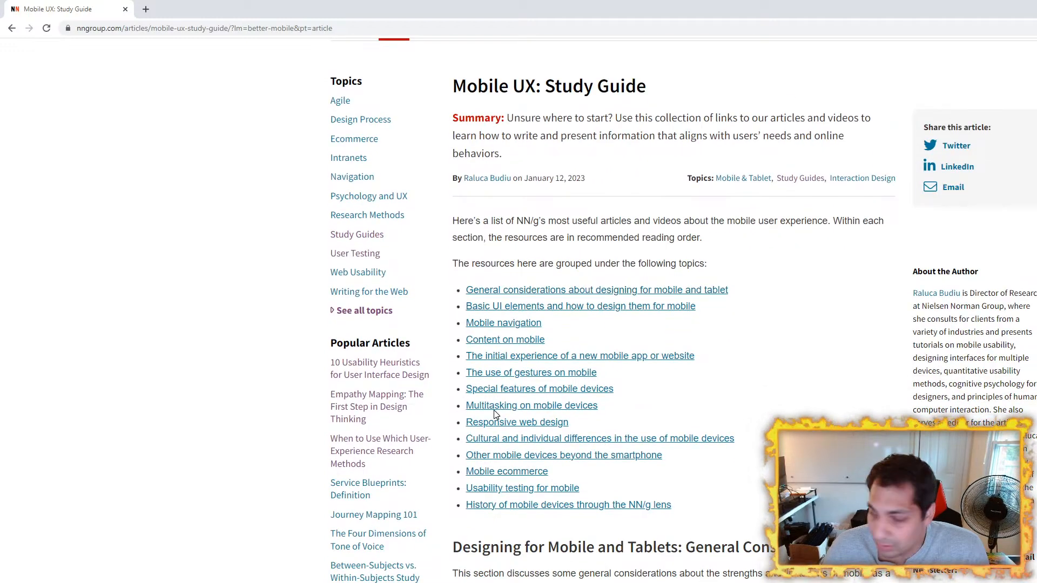
Step: Scan the study guide's topic list and article tables down to the Mobile Interaction Design section
{"action": "scroll", "coordinate": [235, 345], "scroll_direction": "down", "scroll_amount": 4}
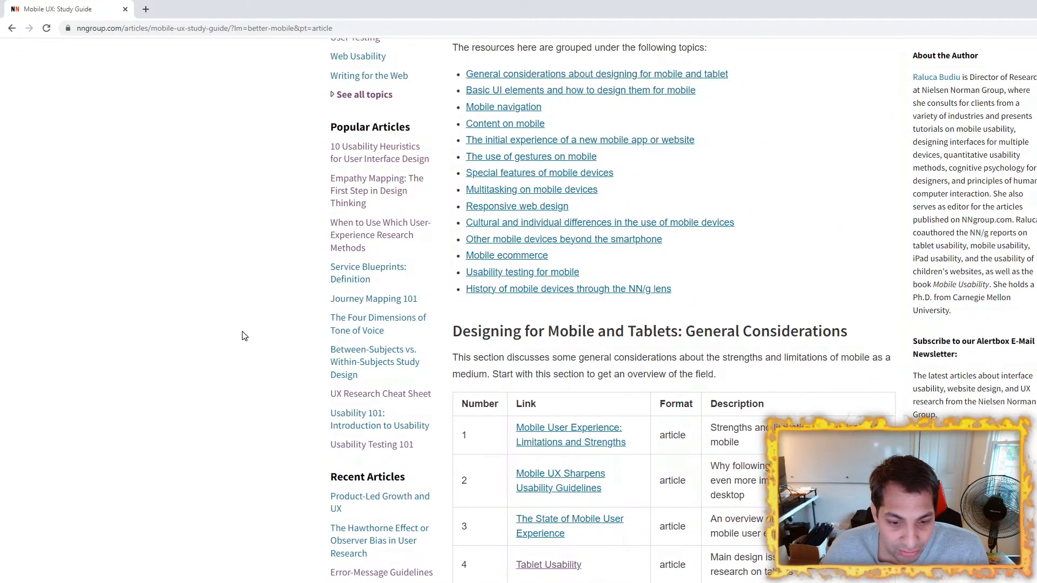
{"action": "scroll", "coordinate": [237, 367], "scroll_direction": "down", "scroll_amount": 3}
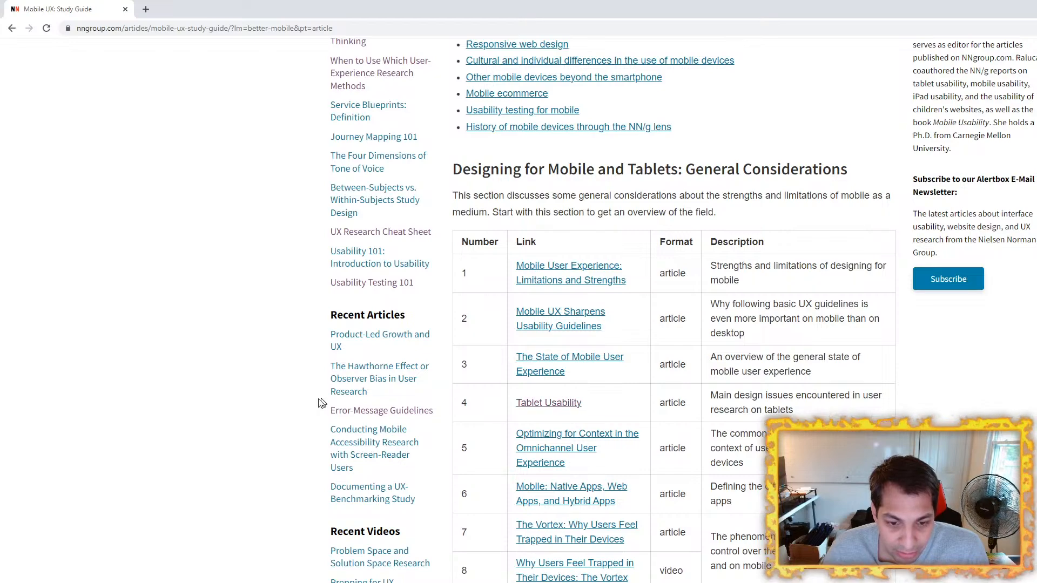
{"action": "scroll", "coordinate": [285, 388], "scroll_direction": "down", "scroll_amount": 3}
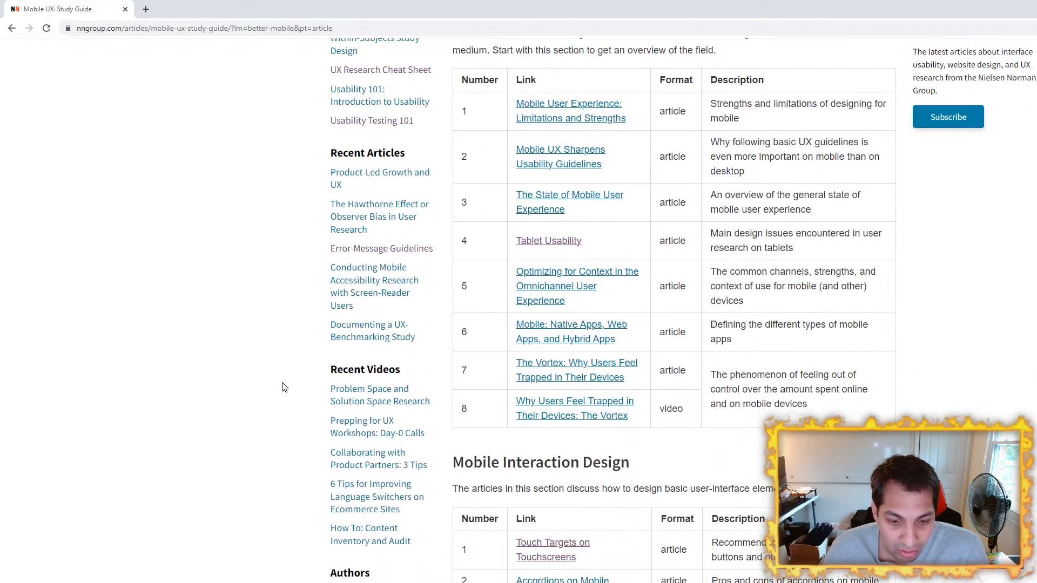
{"action": "scroll", "coordinate": [285, 388], "scroll_direction": "up", "scroll_amount": 10}
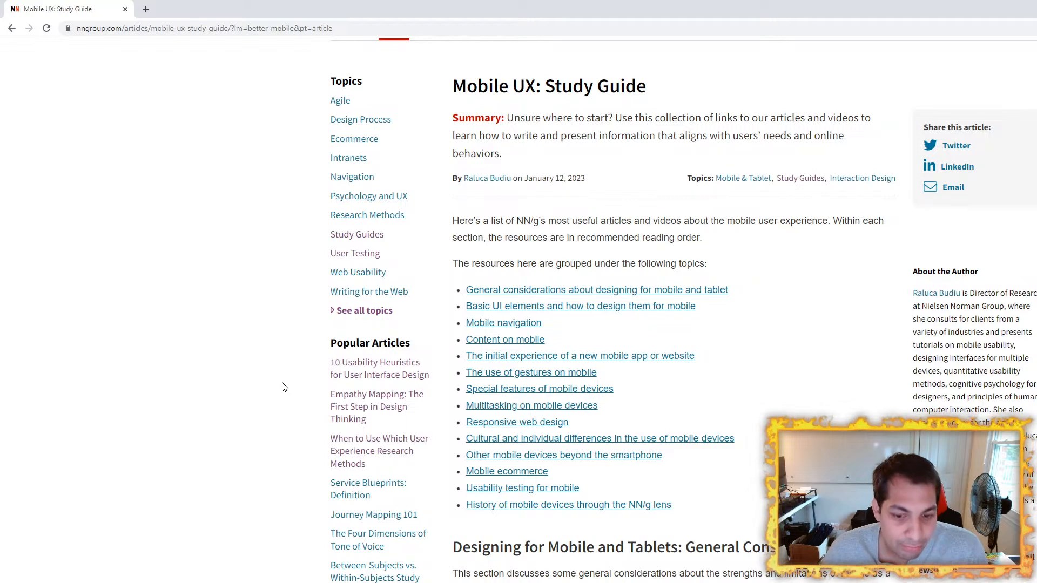
{"action": "scroll", "coordinate": [284, 388], "scroll_direction": "down", "scroll_amount": 5}
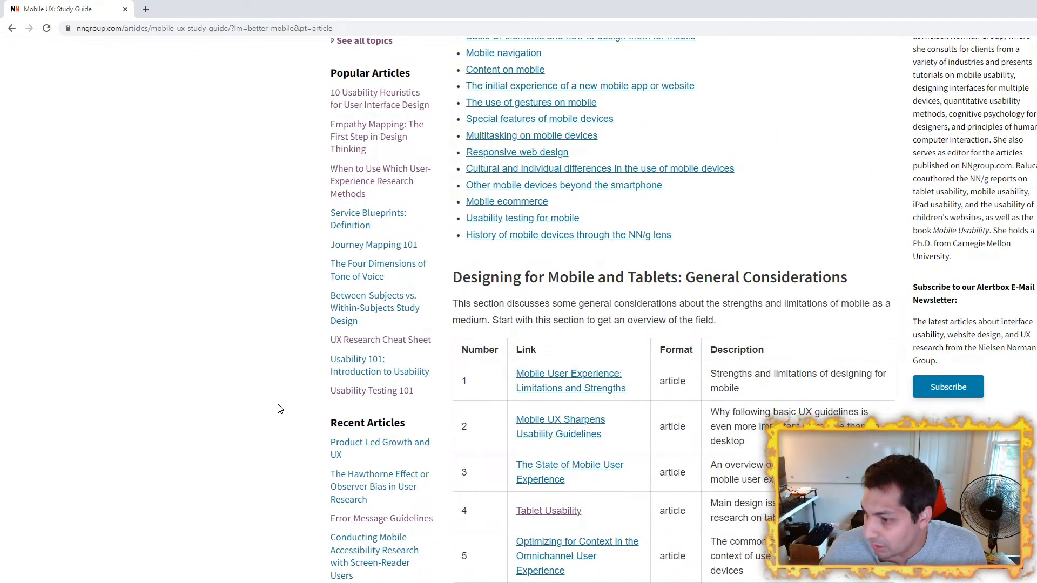
{"action": "scroll", "coordinate": [280, 409], "scroll_direction": "up", "scroll_amount": 4}
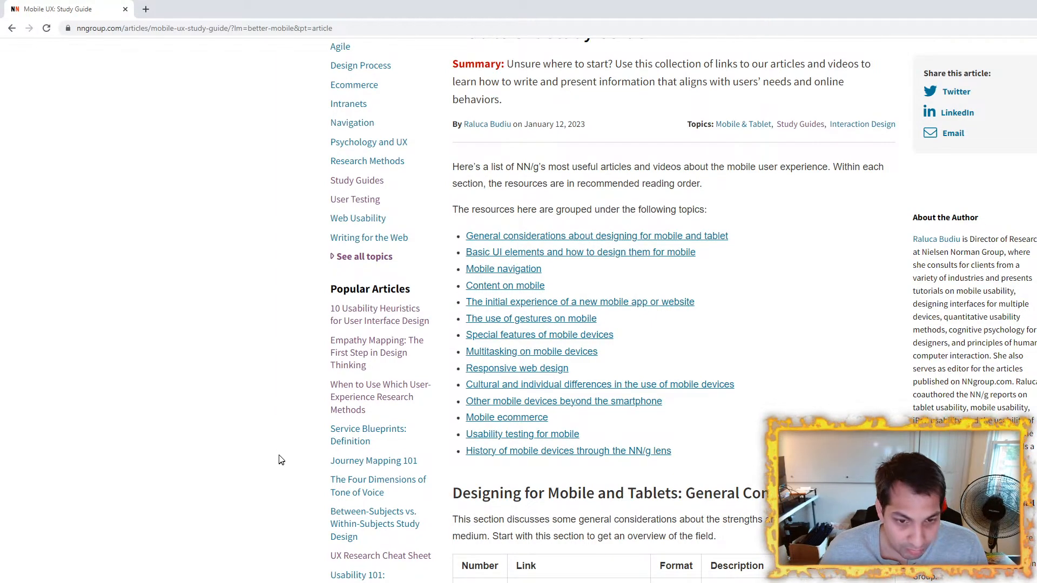
{"action": "scroll", "coordinate": [280, 408], "scroll_direction": "down", "scroll_amount": 15}
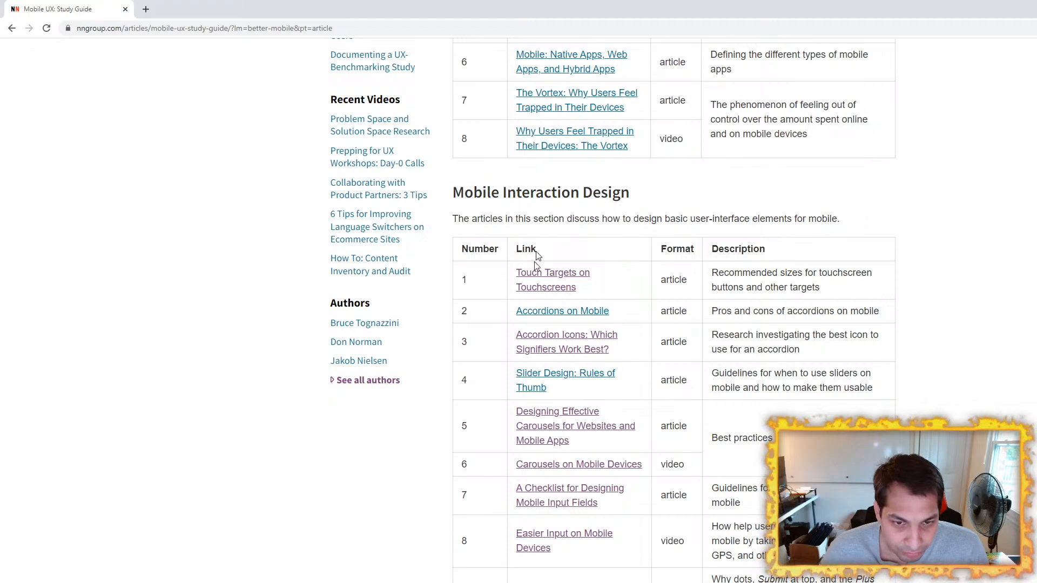
Step: Open the Touch Targets on Touchscreens article and skim its examples, conclusion and references
{"action": "left_click", "coordinate": [536, 278]}
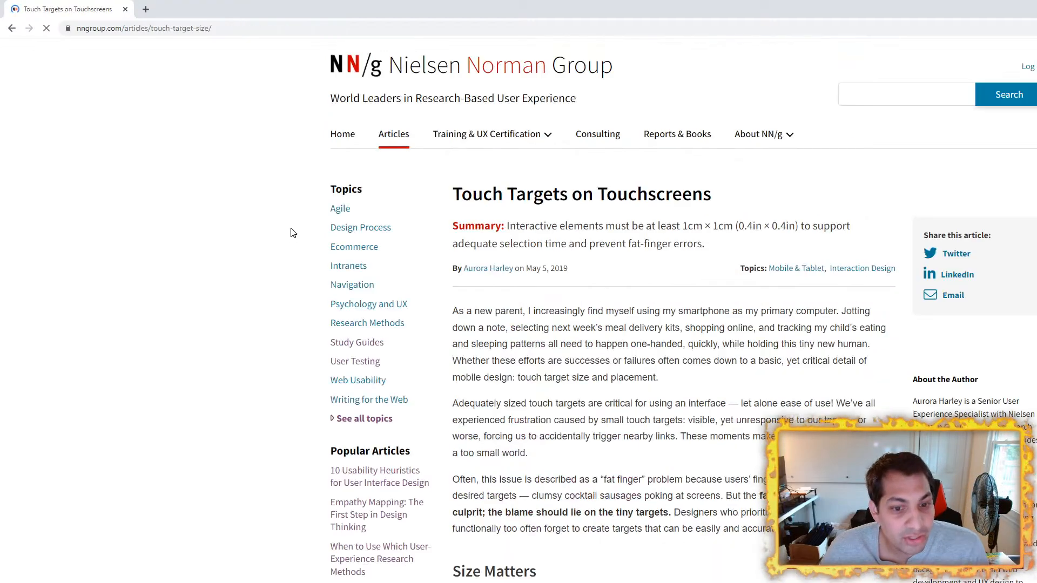
{"action": "scroll", "coordinate": [239, 270], "scroll_direction": "down", "scroll_amount": 13}
{"action": "scroll", "coordinate": [242, 271], "scroll_direction": "down", "scroll_amount": 20}
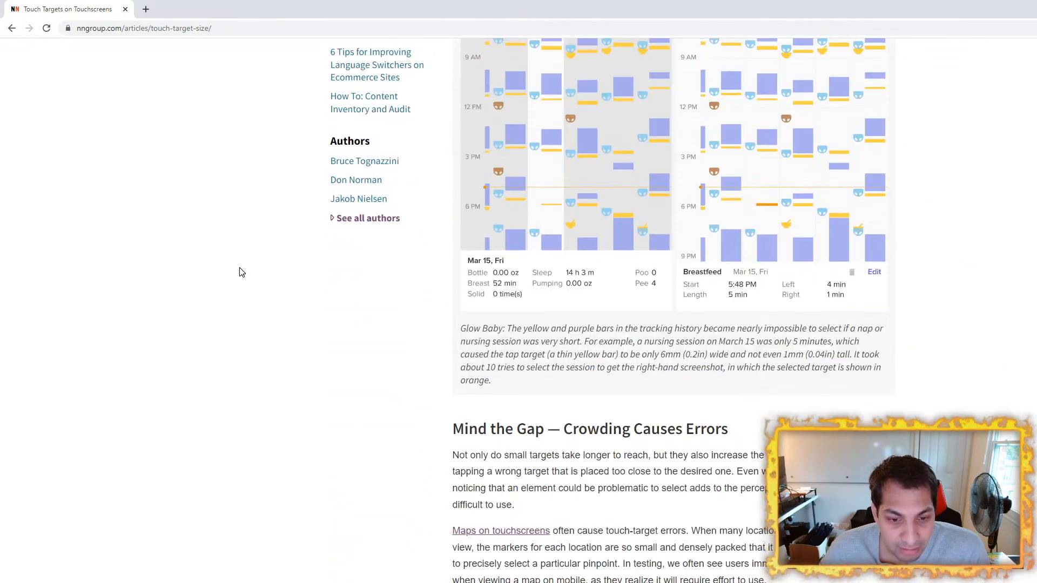
{"action": "scroll", "coordinate": [242, 272], "scroll_direction": "down", "scroll_amount": 20}
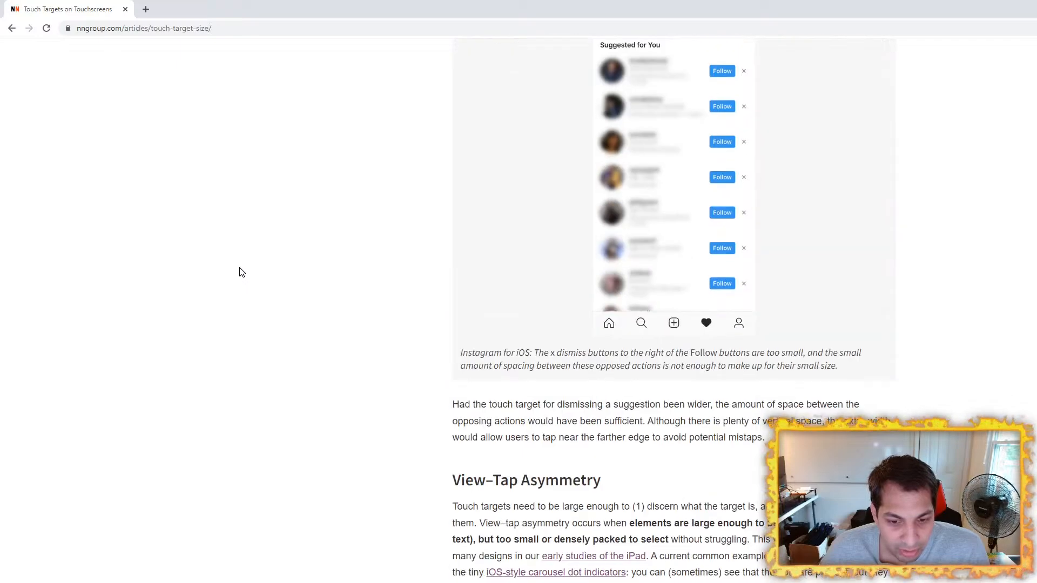
{"action": "scroll", "coordinate": [242, 272], "scroll_direction": "down", "scroll_amount": 20}
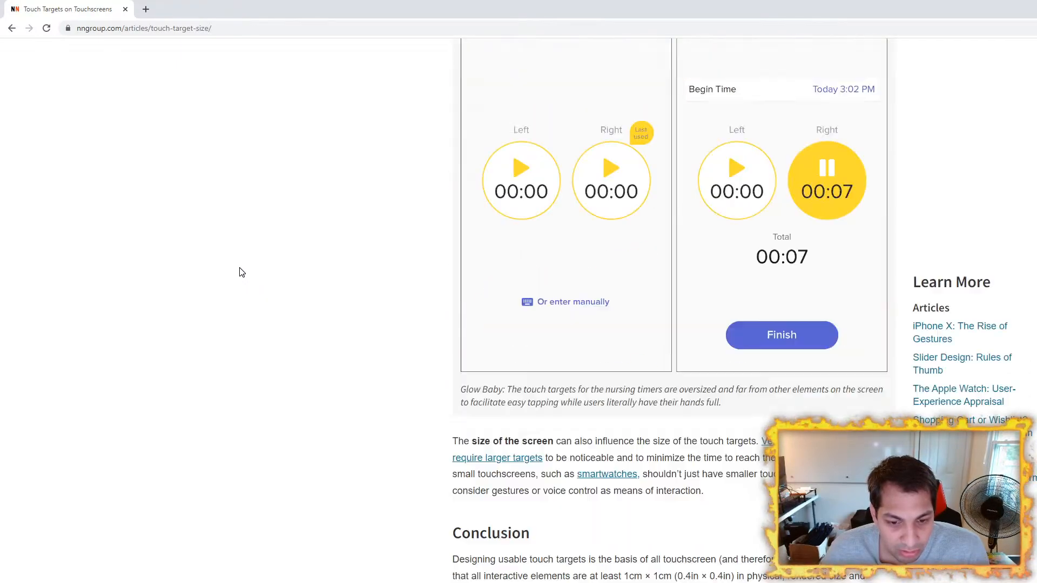
{"action": "scroll", "coordinate": [242, 272], "scroll_direction": "up", "scroll_amount": 7}
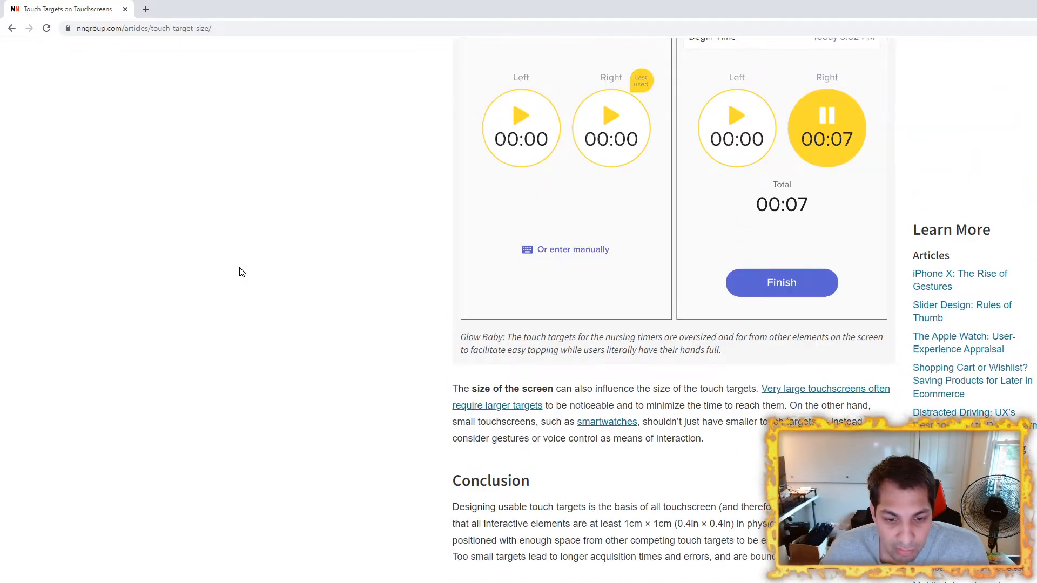
{"action": "scroll", "coordinate": [348, 349], "scroll_direction": "down", "scroll_amount": 11}
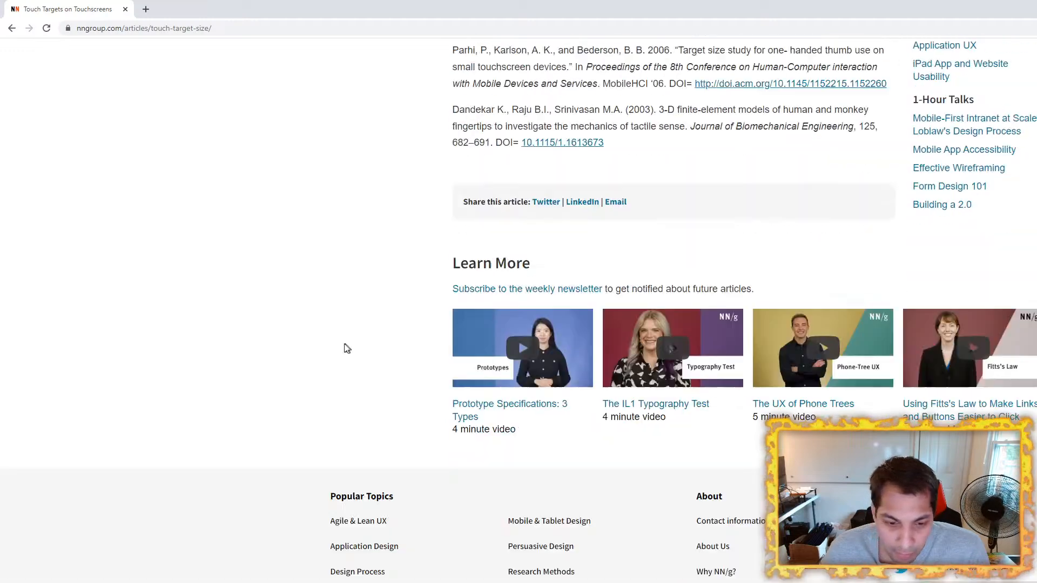
{"action": "scroll", "coordinate": [297, 349], "scroll_direction": "up", "scroll_amount": 2}
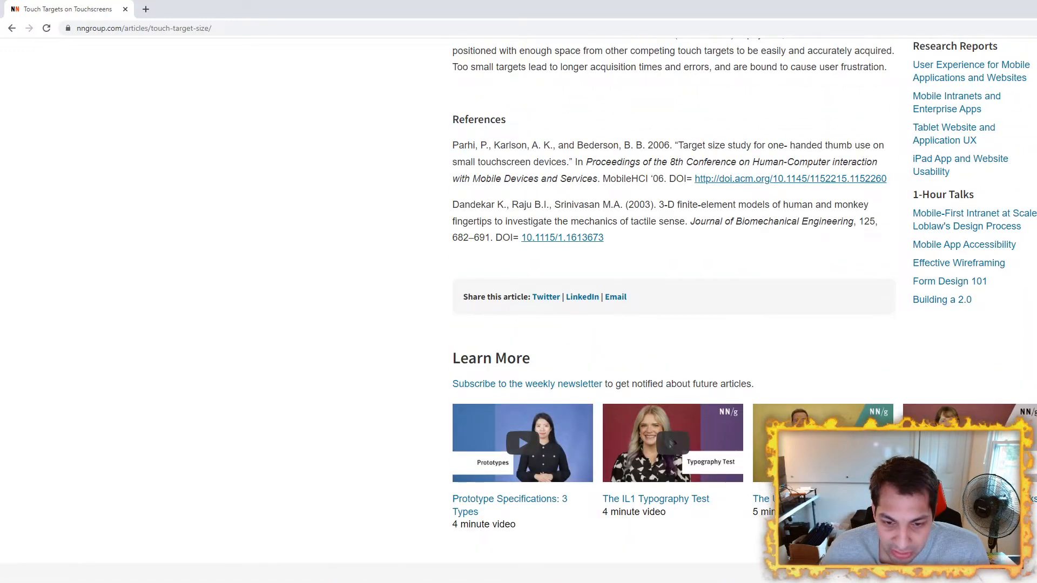
Step: Go back to the start of the article and highlight the Size Matters section for reading
{"action": "key", "text": "Home"}
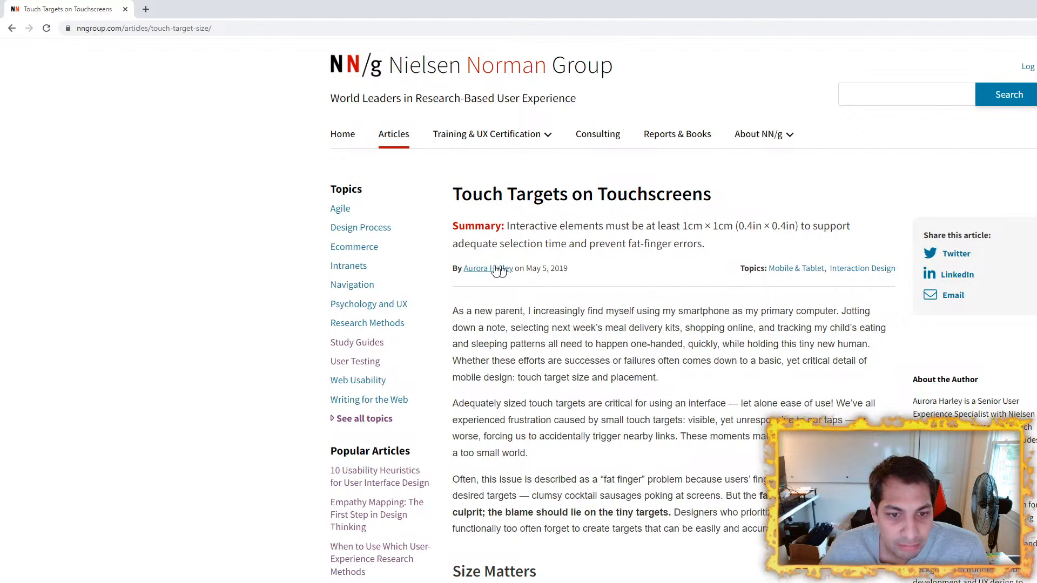
{"action": "scroll", "coordinate": [586, 290], "scroll_direction": "down", "scroll_amount": 4}
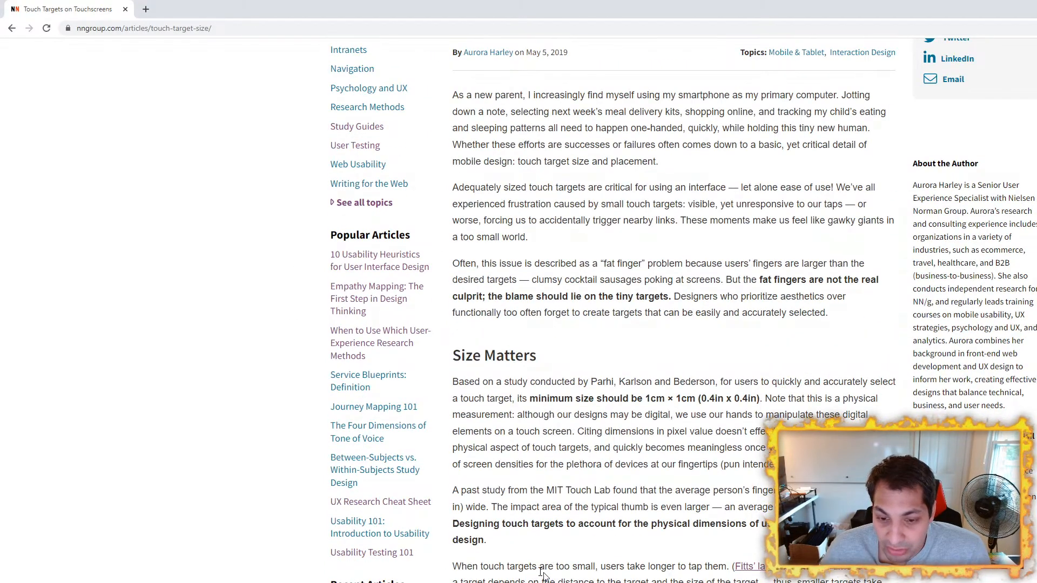
{"action": "left_click_drag", "start_coordinate": [494, 542], "coordinate": [453, 360]}
{"action": "left_click", "coordinate": [662, 366]}
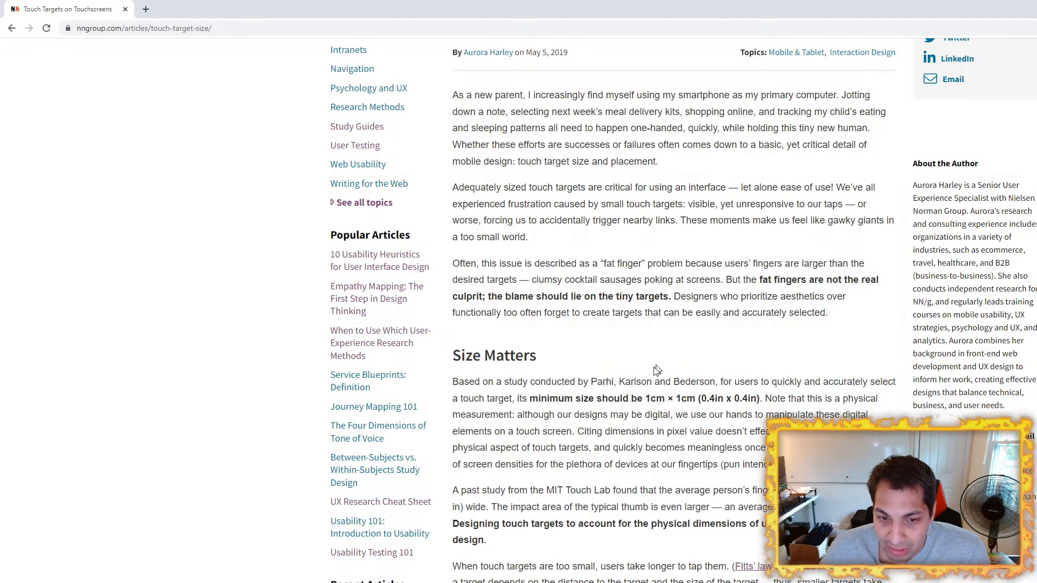
{"action": "left_click_drag", "start_coordinate": [494, 541], "coordinate": [453, 349]}
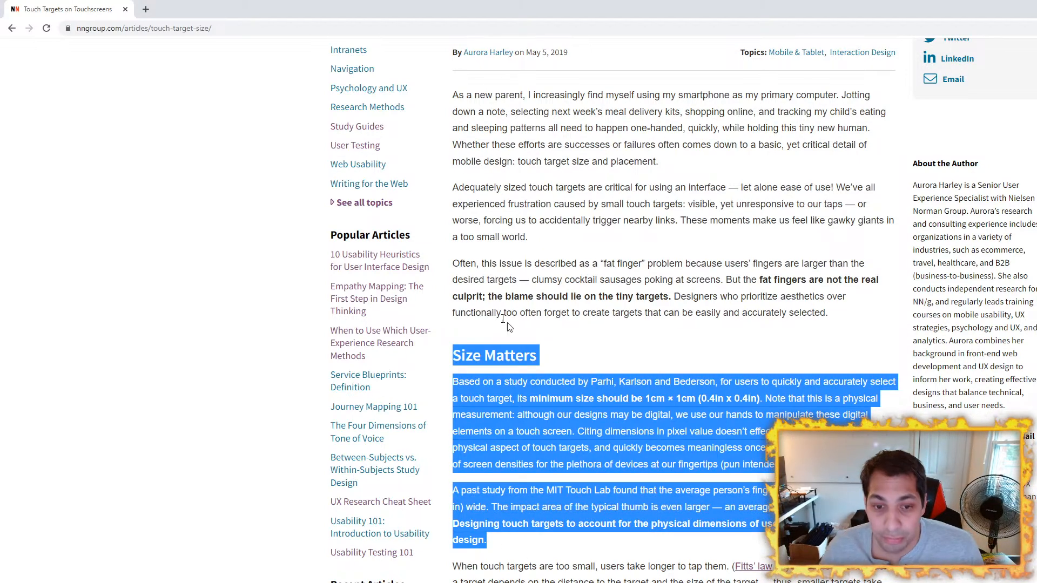
{"action": "scroll", "coordinate": [695, 351], "scroll_direction": "up", "scroll_amount": 4}
{"action": "left_click", "coordinate": [695, 348]}
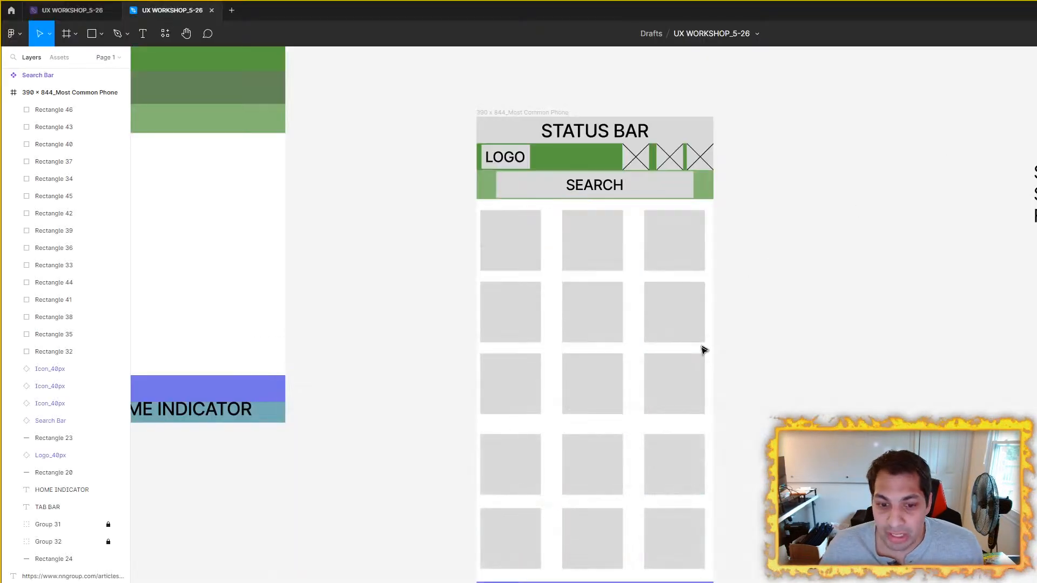
Step: Switch to the Figma wireframe and inspect the icons and search bar in the 390 × 844 phone frame's header
{"action": "scroll", "coordinate": [895, 276], "scroll_direction": "down", "scroll_amount": 2}
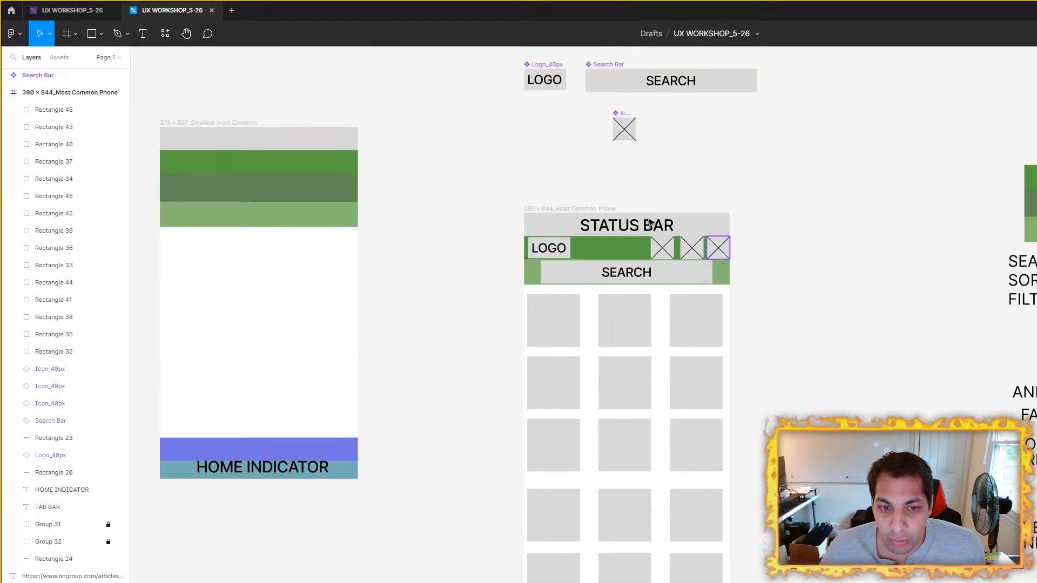
{"action": "scroll", "coordinate": [638, 220], "scroll_direction": "up", "scroll_amount": 5}
{"action": "left_click", "coordinate": [675, 280]}
{"action": "scroll", "coordinate": [782, 248], "scroll_direction": "down", "scroll_amount": 3}
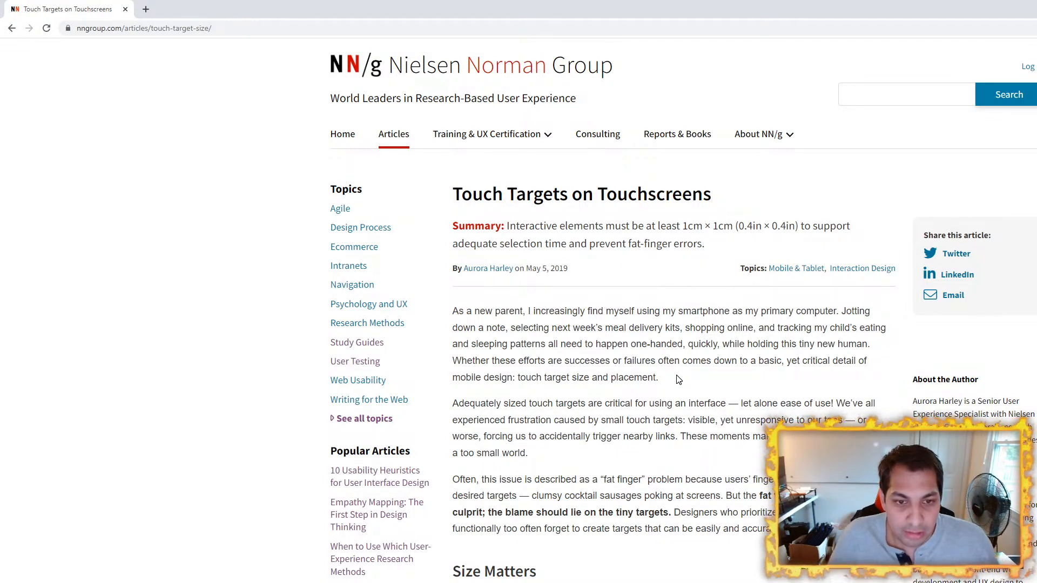
Step: Return to the touch targets article in the browser and read its introduction and Size Matters section
{"action": "scroll", "coordinate": [549, 356], "scroll_direction": "down", "scroll_amount": 3}
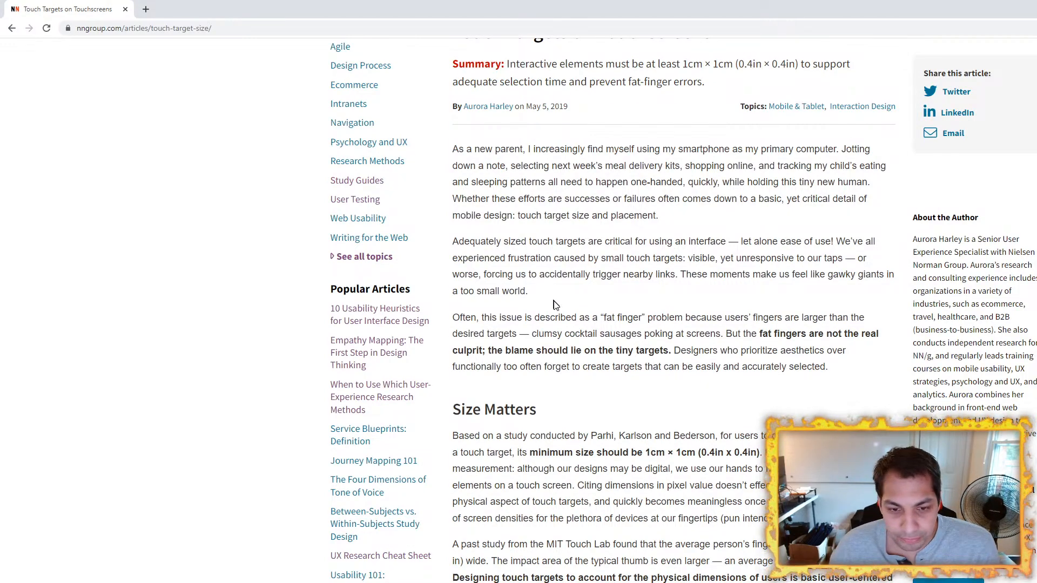
{"action": "scroll", "coordinate": [557, 308], "scroll_direction": "down", "scroll_amount": 1}
{"action": "scroll", "coordinate": [557, 313], "scroll_direction": "down", "scroll_amount": 3}
{"action": "scroll", "coordinate": [550, 292], "scroll_direction": "up", "scroll_amount": 3}
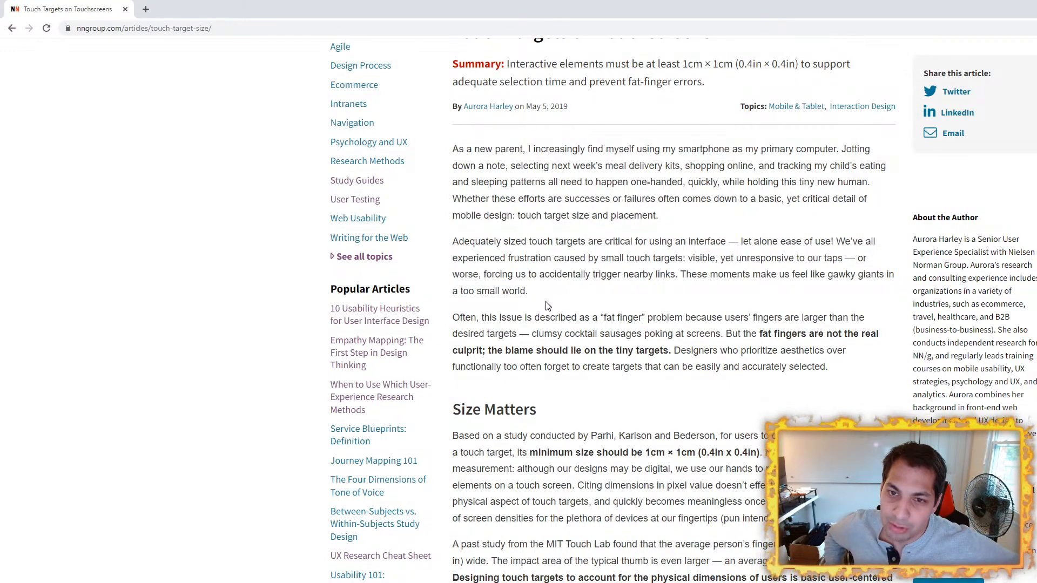
{"action": "scroll", "coordinate": [623, 302], "scroll_direction": "down", "scroll_amount": 4}
{"action": "scroll", "coordinate": [623, 302], "scroll_direction": "up", "scroll_amount": 6}
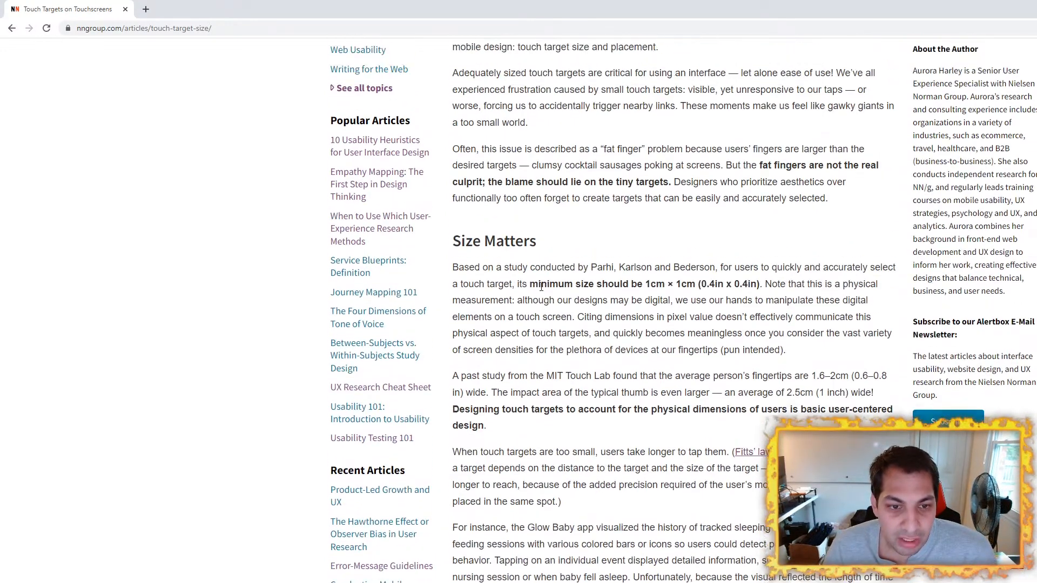
{"action": "scroll", "coordinate": [501, 278], "scroll_direction": "down", "scroll_amount": 5}
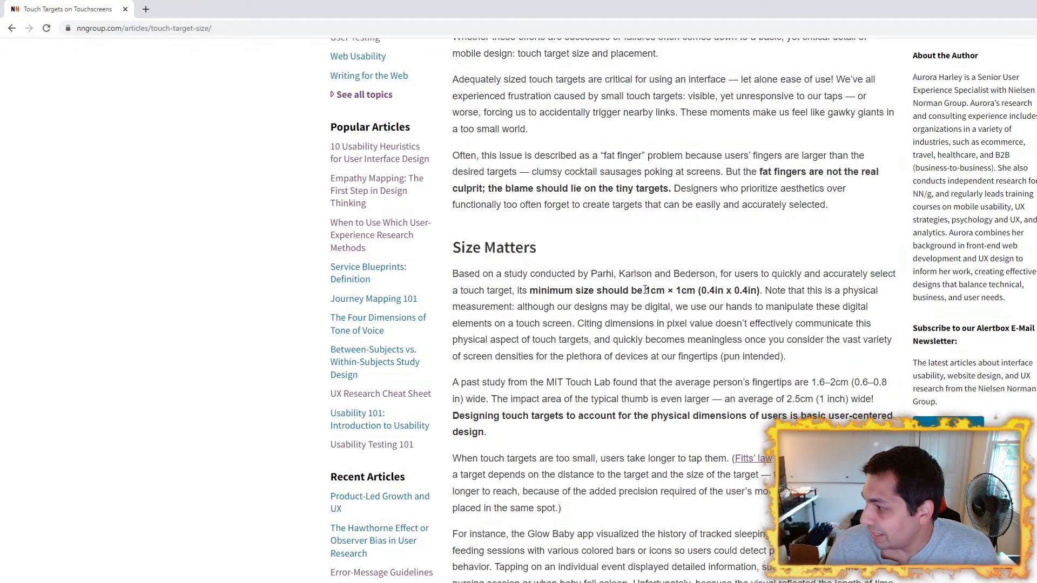
Step: Highlight the minimum touch target size, the average thumb impact width and the bold user-centered design sentence in Size Matters
{"action": "left_click_drag", "start_coordinate": [644, 290], "coordinate": [698, 291]}
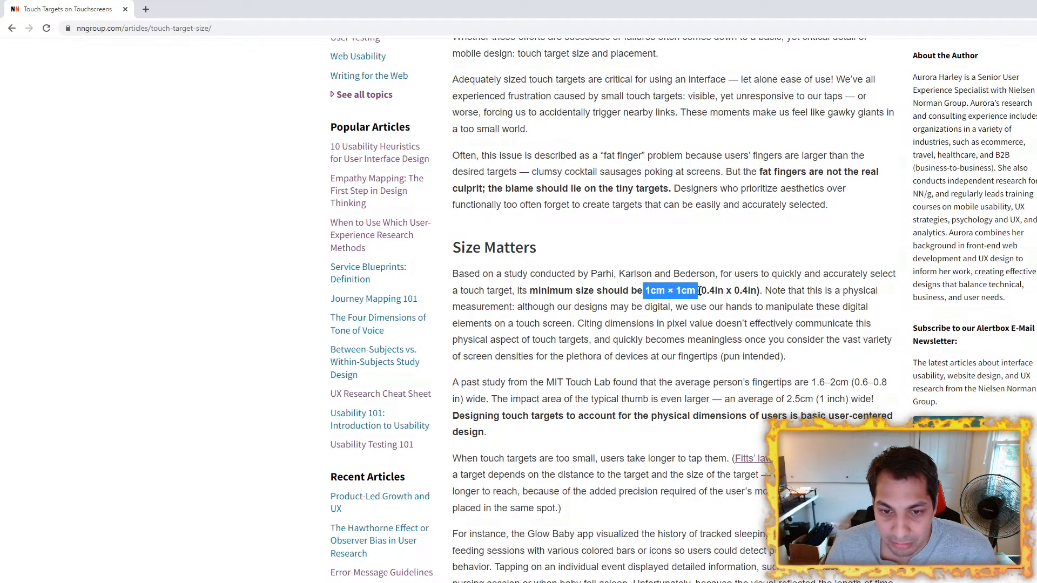
{"action": "left_click", "coordinate": [724, 339]}
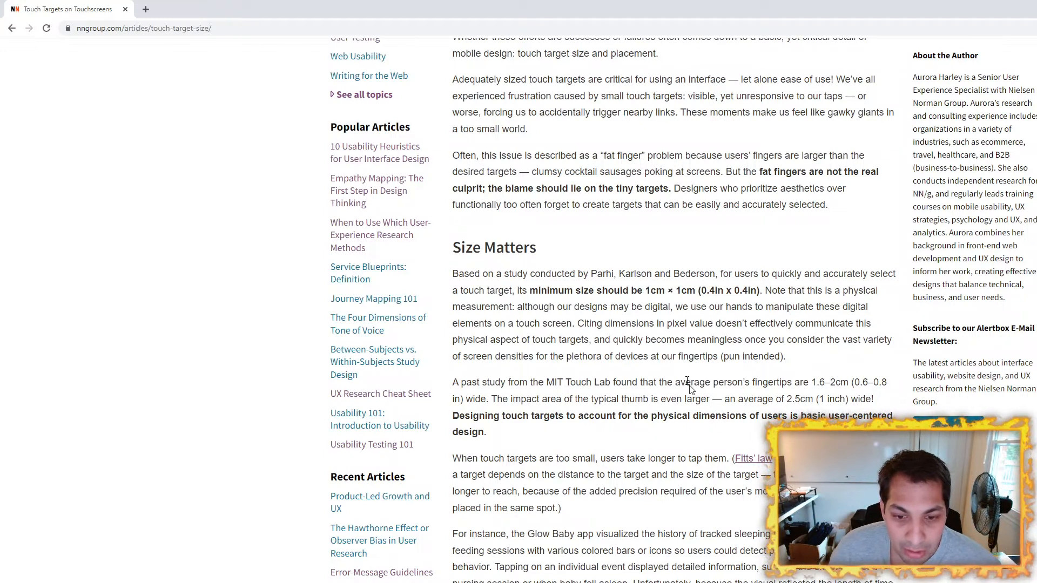
{"action": "left_click_drag", "start_coordinate": [624, 400], "coordinate": [681, 400]}
{"action": "left_click_drag", "start_coordinate": [787, 400], "coordinate": [813, 399]}
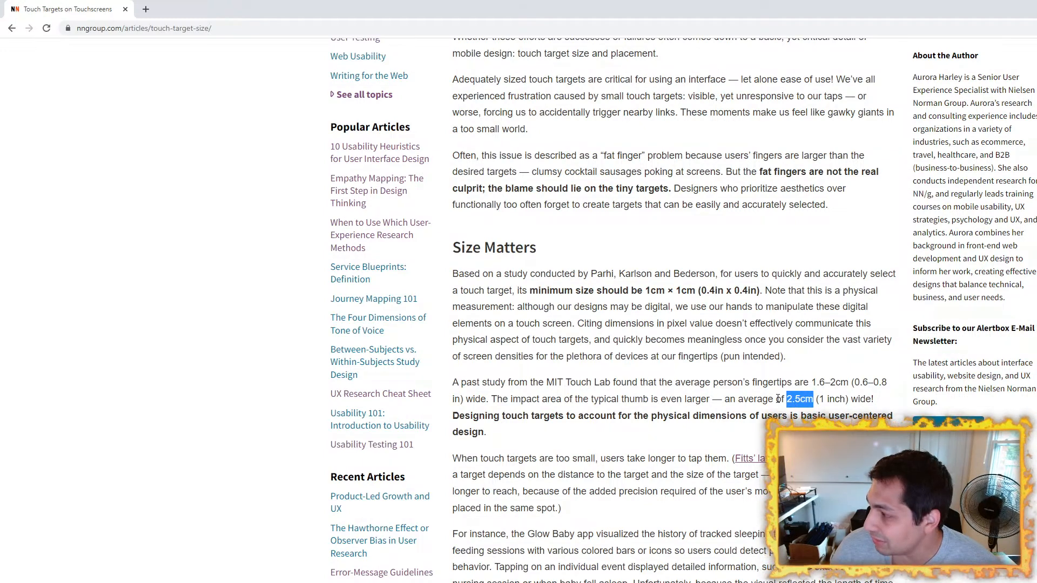
{"action": "left_click", "coordinate": [556, 311]}
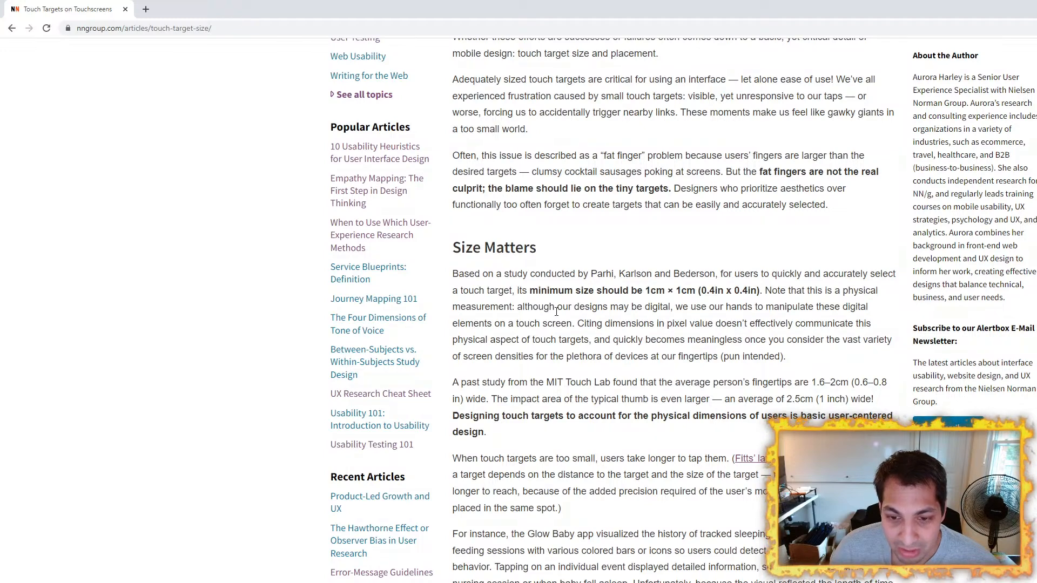
{"action": "left_click_drag", "start_coordinate": [487, 433], "coordinate": [464, 420]}
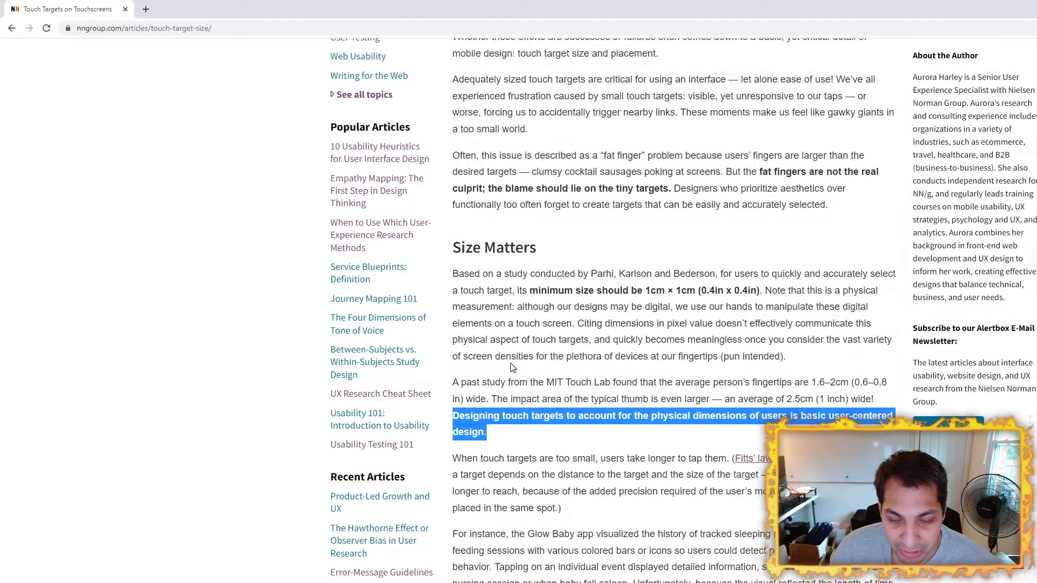
{"action": "left_click", "coordinate": [552, 344]}
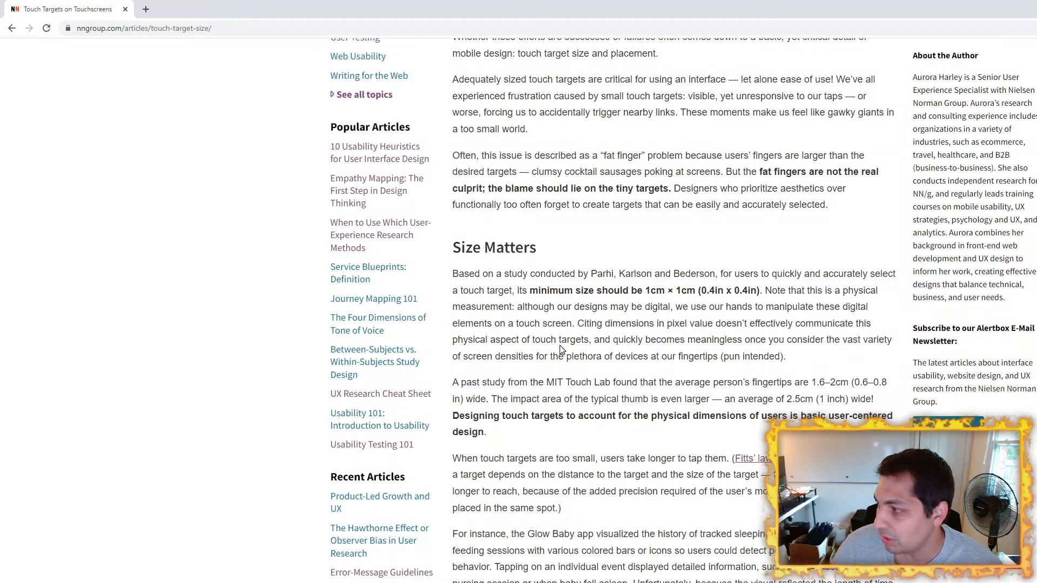
Step: Skim the remaining sections of the touch targets article, return to Size Matters and highlight the minimum touch target size
{"action": "scroll", "coordinate": [578, 353], "scroll_direction": "down", "scroll_amount": 5}
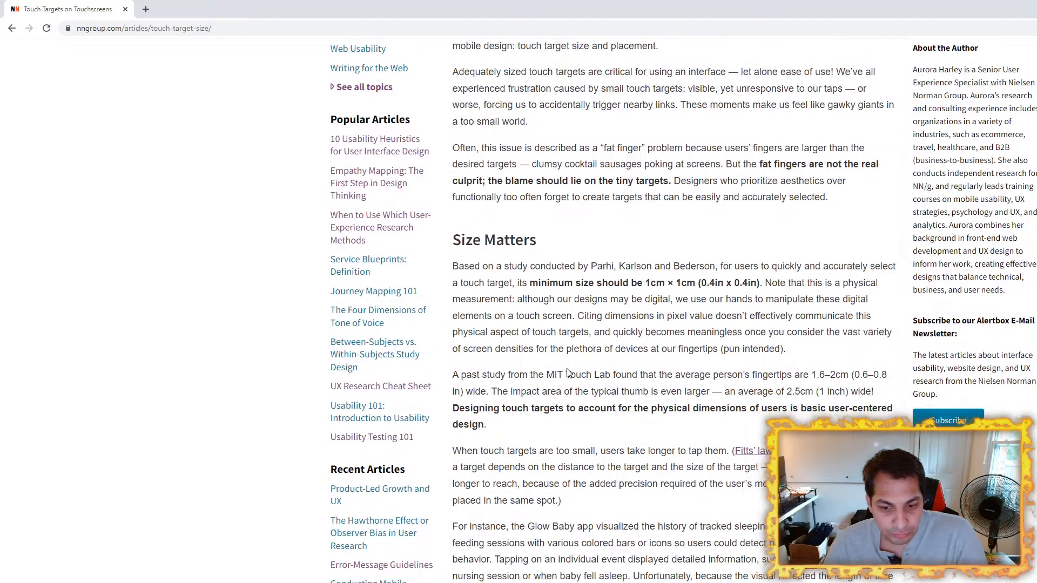
{"action": "scroll", "coordinate": [571, 356], "scroll_direction": "down", "scroll_amount": 15}
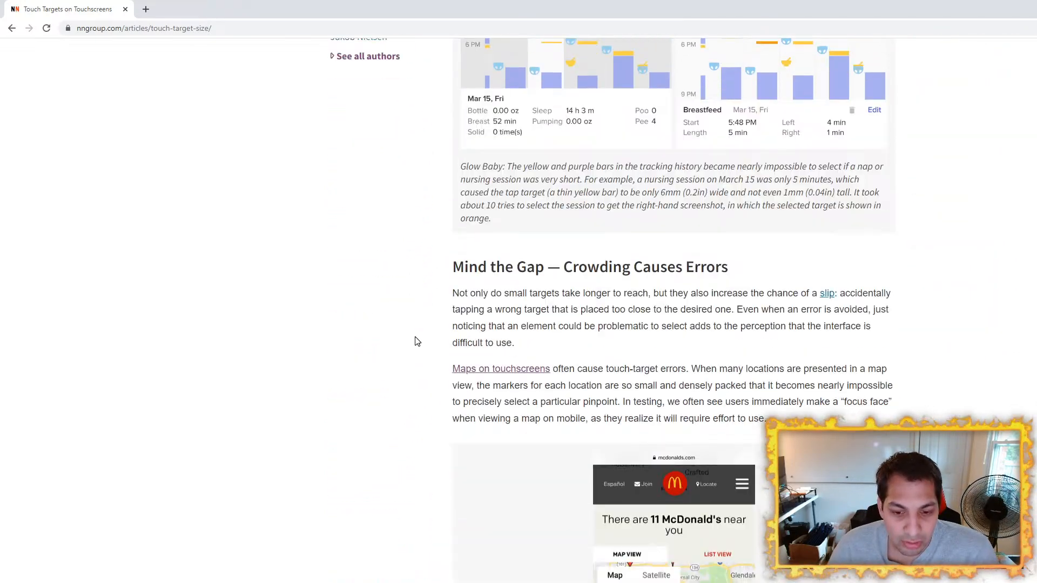
{"action": "scroll", "coordinate": [417, 339], "scroll_direction": "down", "scroll_amount": 20}
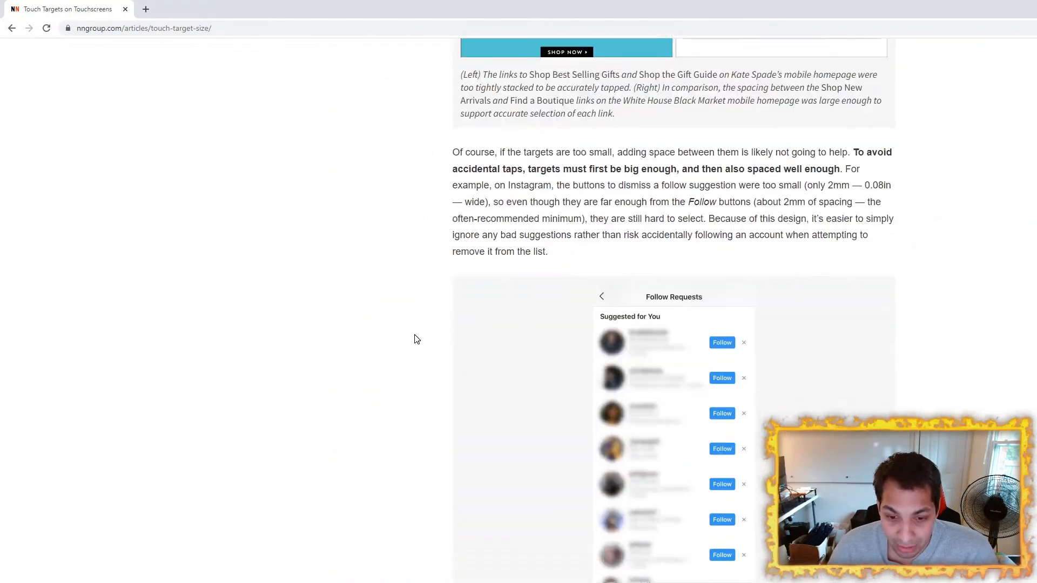
{"action": "scroll", "coordinate": [416, 339], "scroll_direction": "down", "scroll_amount": 15}
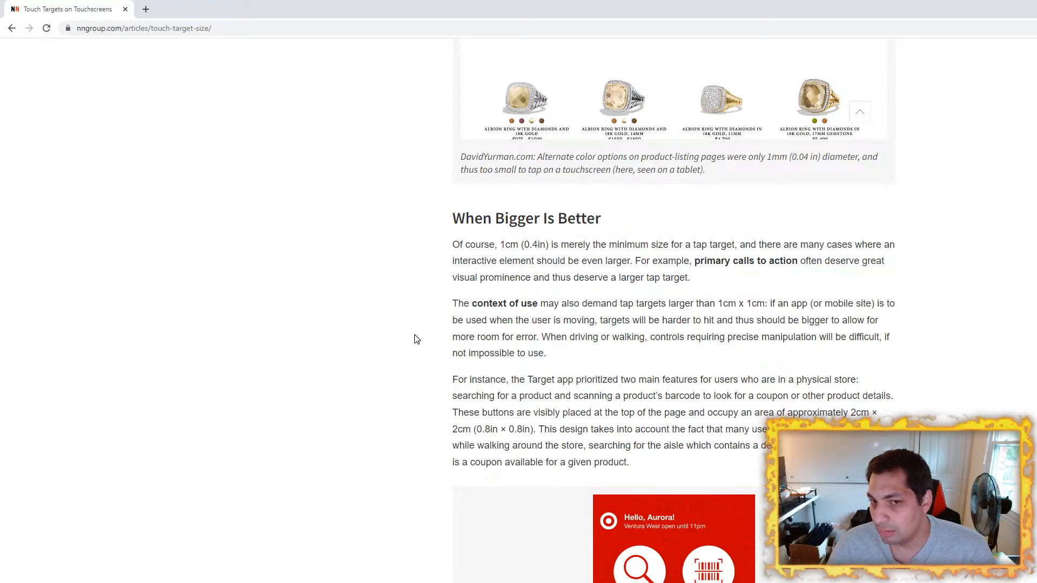
{"action": "scroll", "coordinate": [416, 340], "scroll_direction": "down", "scroll_amount": 9}
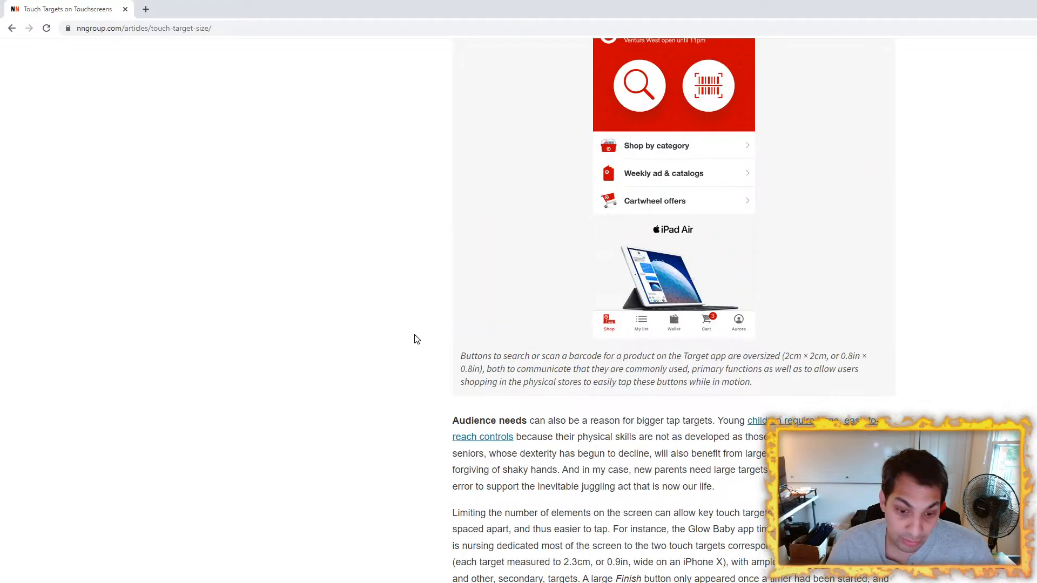
{"action": "scroll", "coordinate": [416, 339], "scroll_direction": "up", "scroll_amount": 20}
{"action": "scroll", "coordinate": [416, 339], "scroll_direction": "up", "scroll_amount": 20}
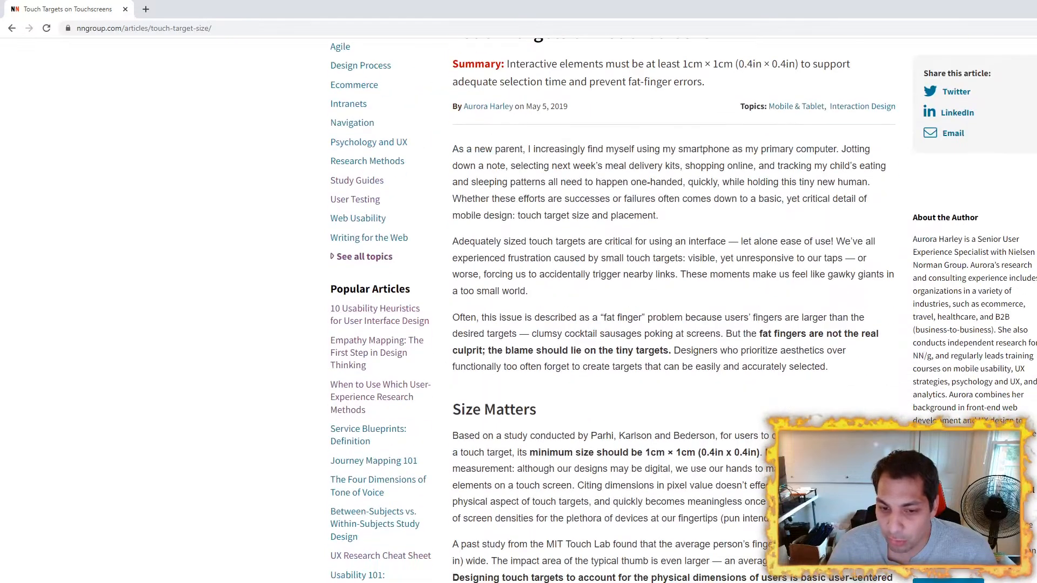
{"action": "left_click_drag", "start_coordinate": [645, 452], "coordinate": [695, 452]}
{"action": "left_click", "coordinate": [694, 453]}
{"action": "left_click", "coordinate": [694, 453]}
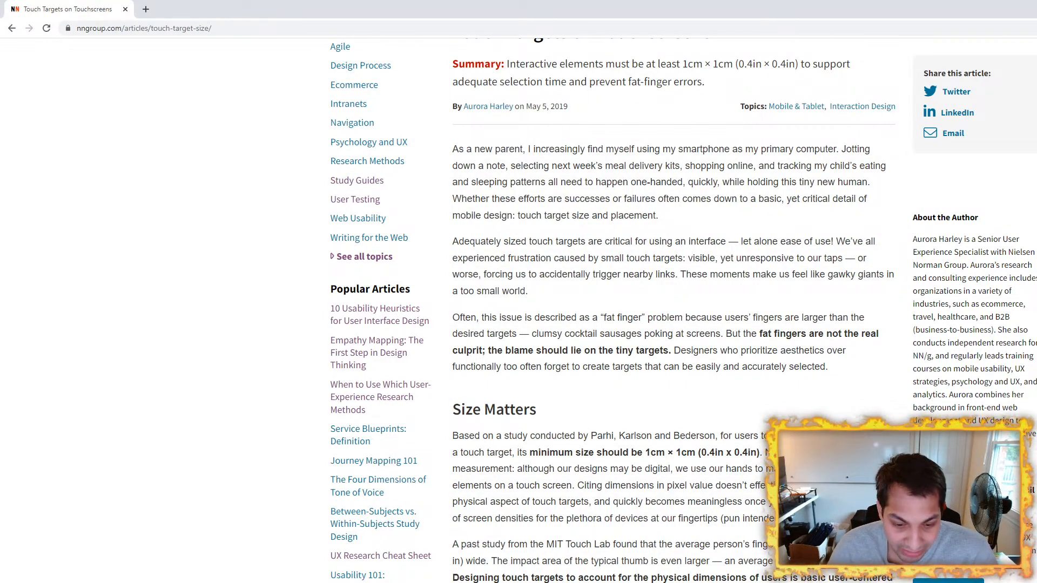
Step: Switch to the iOS design guidelines article, find the iPhone Screen Sizes table and highlight its SE (gen 3) row
{"action": "key", "text": "alt+Tab"}
{"action": "scroll", "coordinate": [337, 382], "scroll_direction": "up", "scroll_amount": 20}
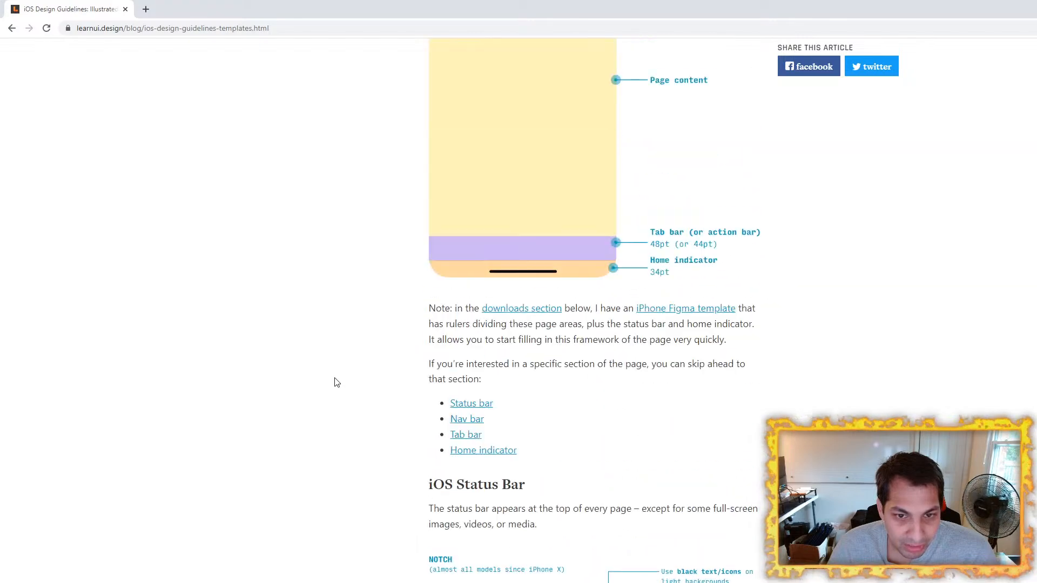
{"action": "scroll", "coordinate": [337, 382], "scroll_direction": "down", "scroll_amount": 8}
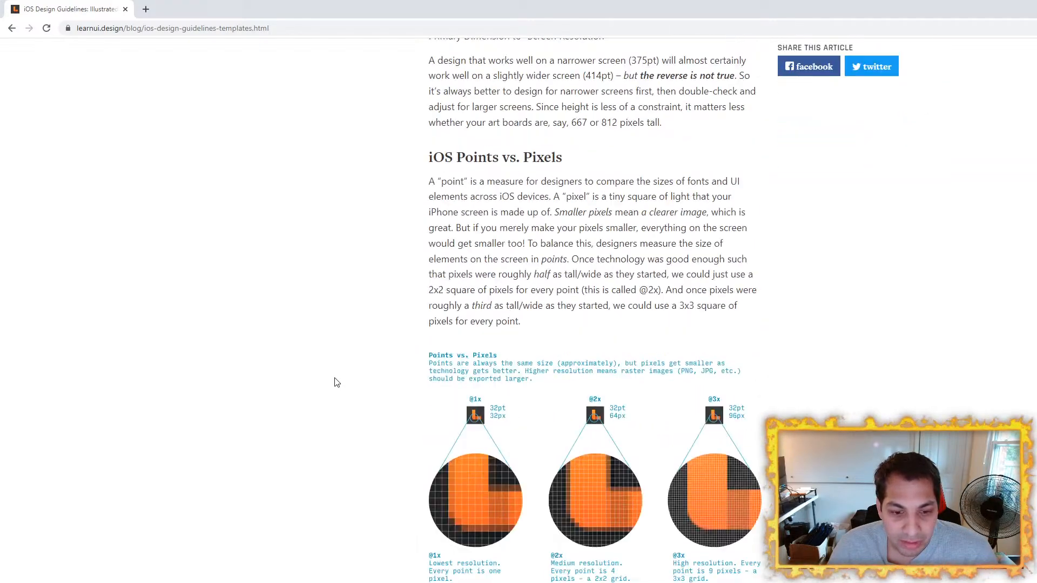
{"action": "scroll", "coordinate": [335, 378], "scroll_direction": "up", "scroll_amount": 13}
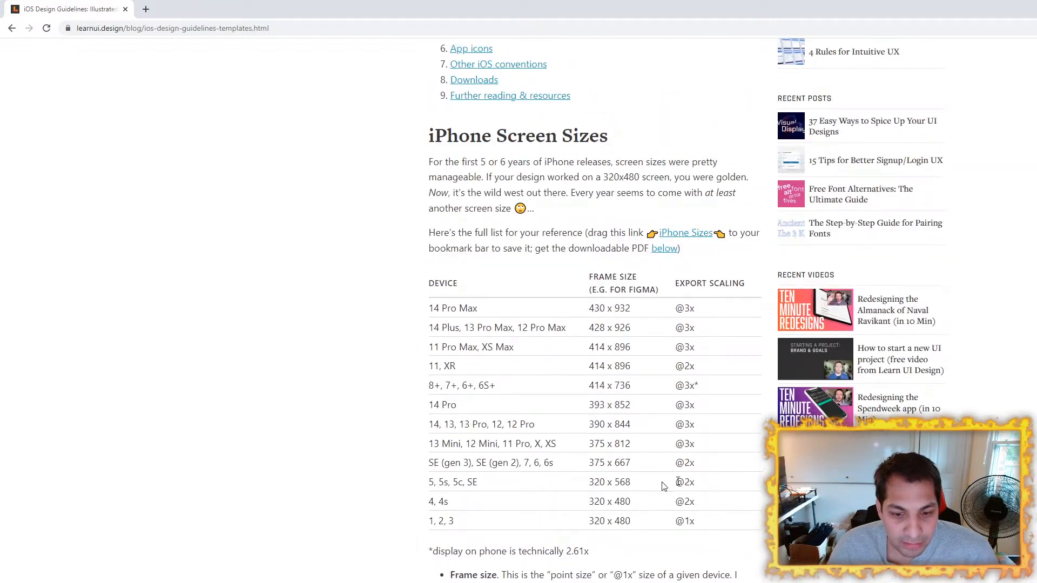
{"action": "left_click_drag", "start_coordinate": [709, 461], "coordinate": [399, 466]}
{"action": "left_click", "coordinate": [400, 466]}
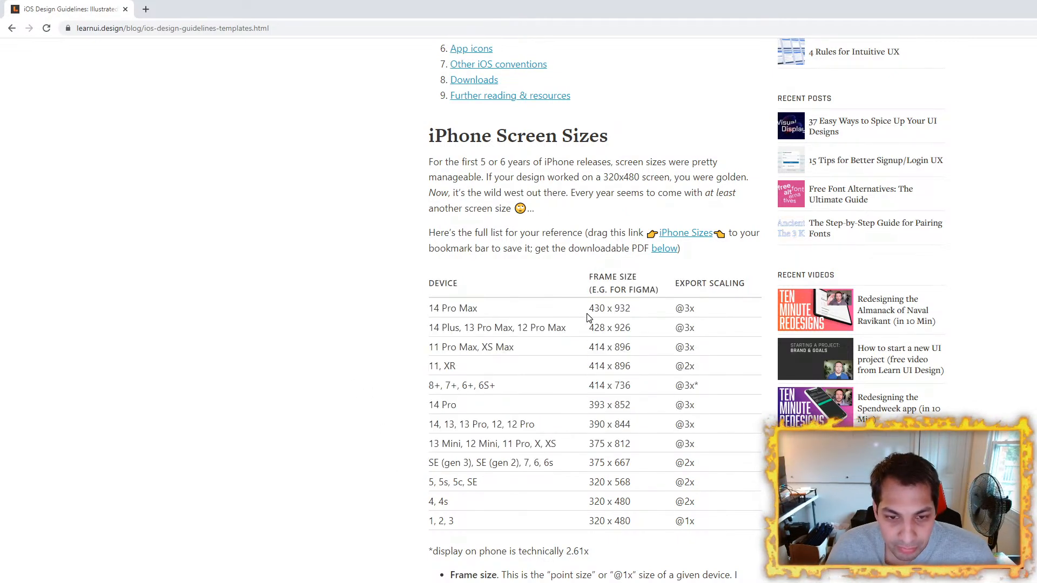
Step: Highlight the table's frame size column and the export scaling of the 14 Pro Max
{"action": "left_click_drag", "start_coordinate": [589, 309], "coordinate": [635, 522]}
{"action": "left_click", "coordinate": [635, 522]}
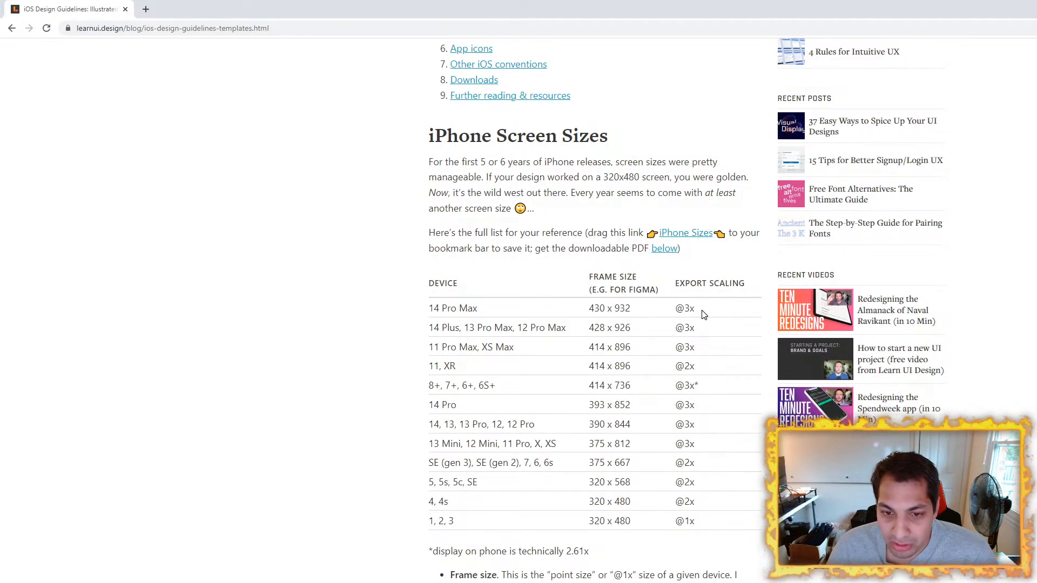
{"action": "left_click_drag", "start_coordinate": [713, 307], "coordinate": [670, 316]}
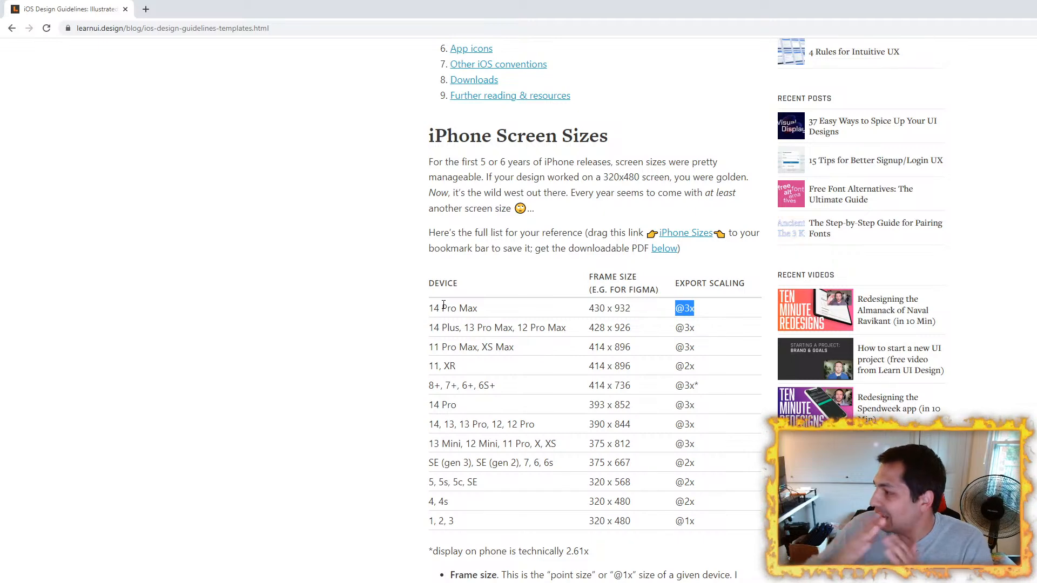
{"action": "left_click", "coordinate": [254, 360]}
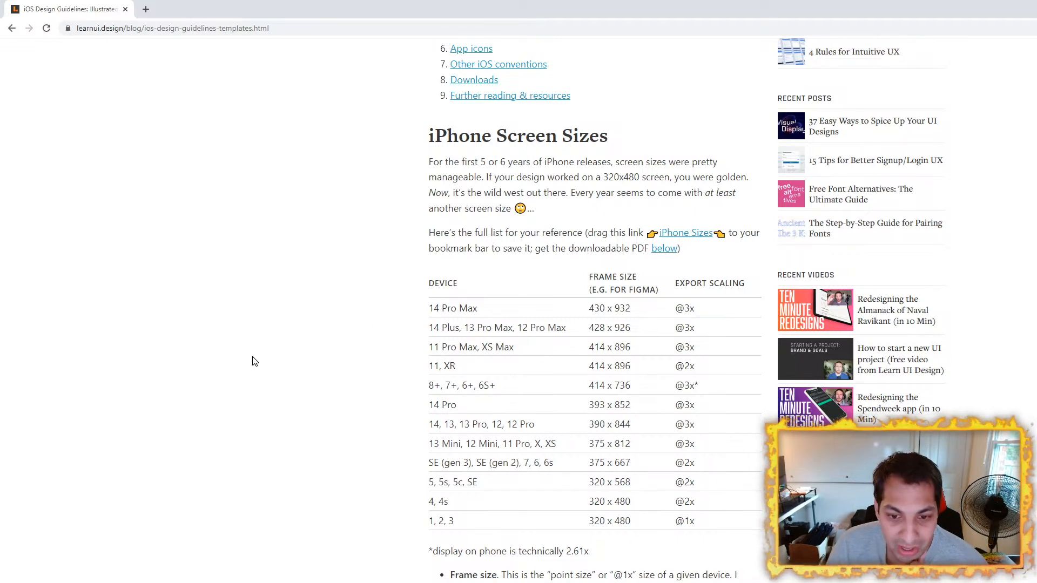
Step: Review the iOS Points vs. Pixels illustration, then return to the screen sizes table and highlight the SE (gen 3) export scaling
{"action": "scroll", "coordinate": [278, 365], "scroll_direction": "down", "scroll_amount": 15}
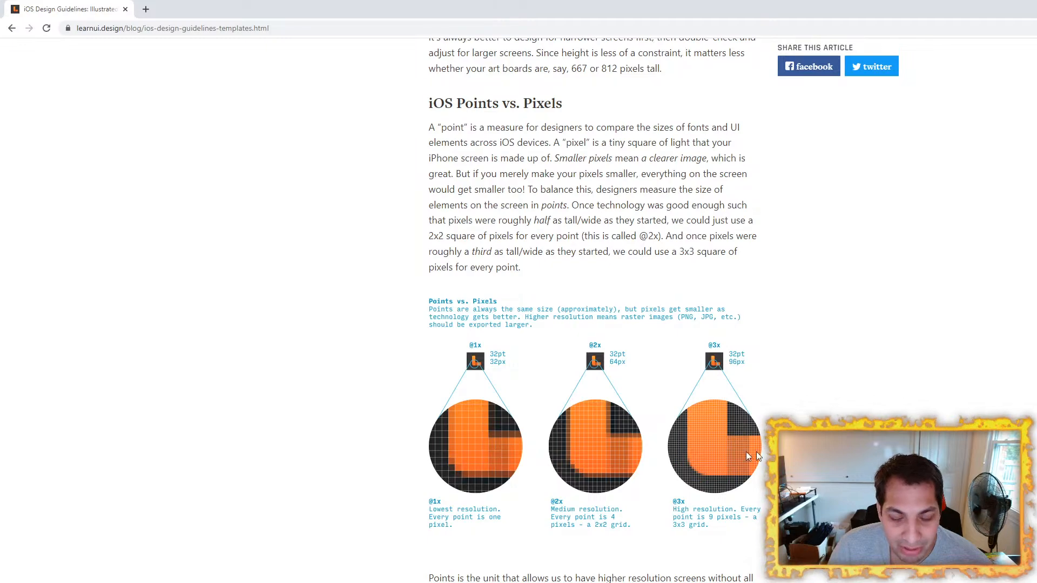
{"action": "scroll", "coordinate": [428, 444], "scroll_direction": "up", "scroll_amount": 15}
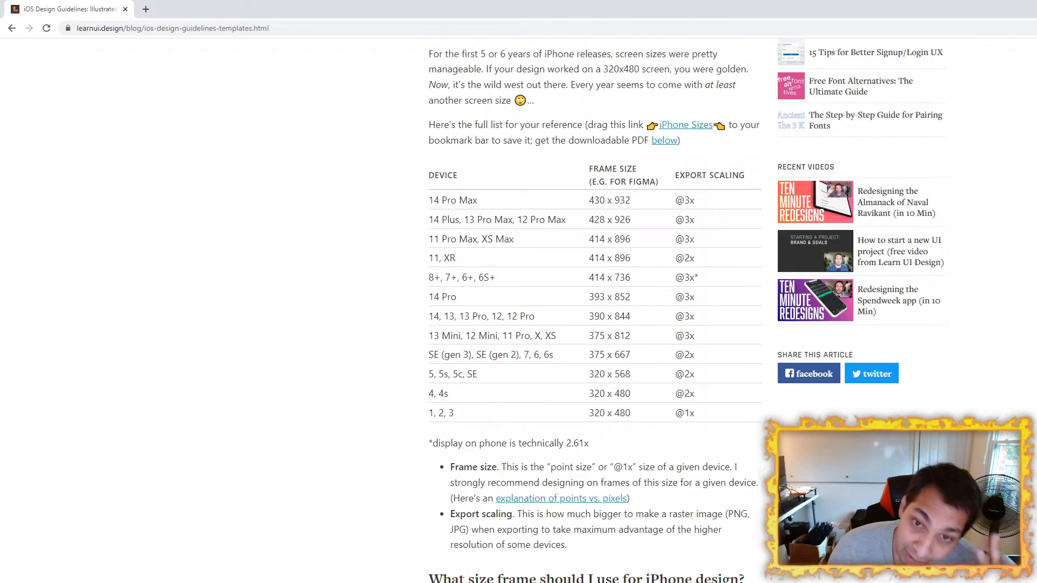
{"action": "left_click_drag", "start_coordinate": [706, 359], "coordinate": [422, 357]}
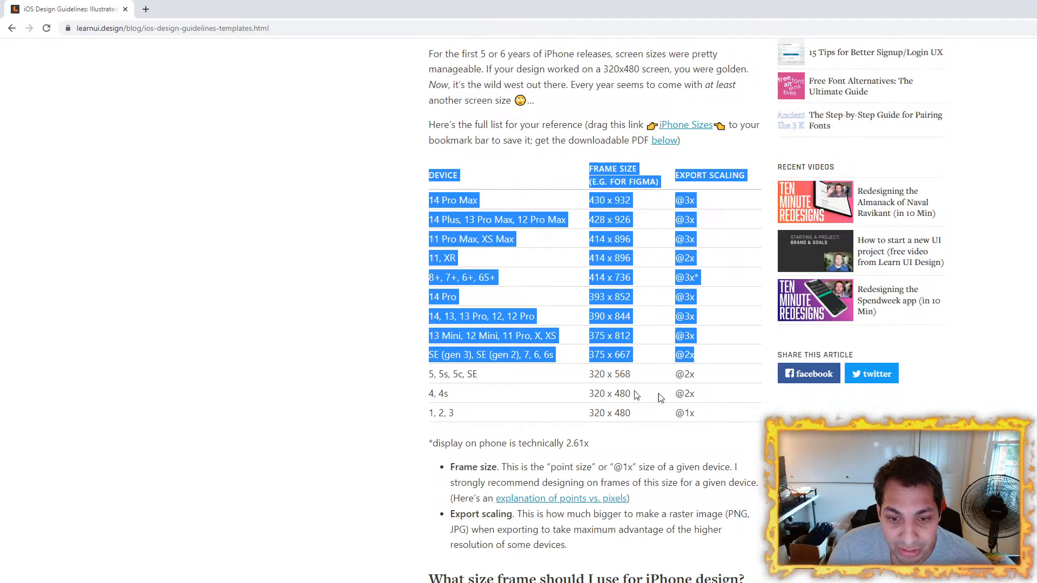
{"action": "left_click", "coordinate": [694, 370]}
{"action": "left_click_drag", "start_coordinate": [697, 361], "coordinate": [674, 360]}
{"action": "left_click", "coordinate": [682, 358]}
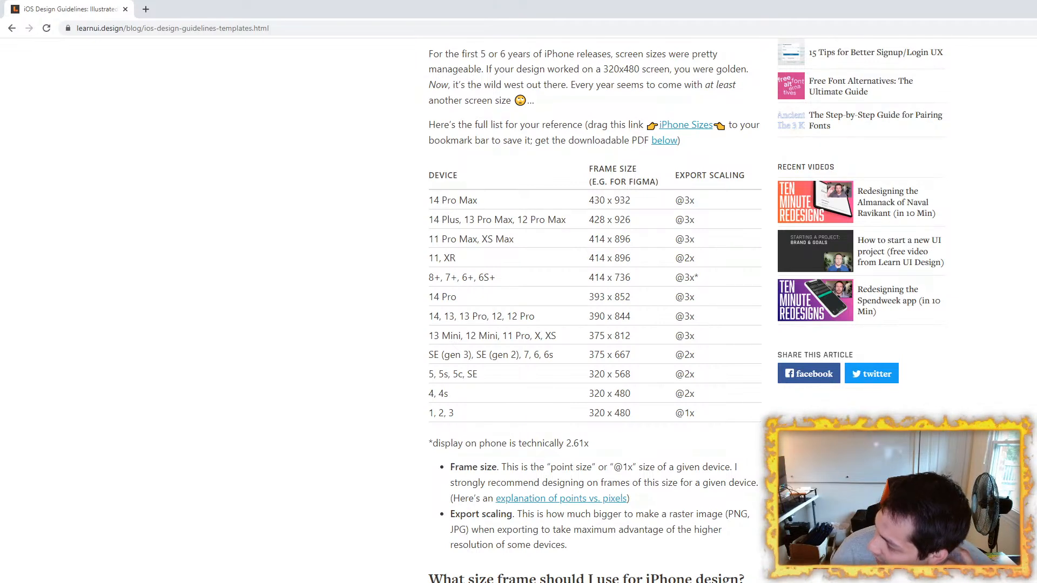
Step: Compare the export scaling of the SE (gen 3) and 11 Pro Max, and highlight the 390 x 844 frame size with its scaling
{"action": "scroll", "coordinate": [443, 396], "scroll_direction": "up", "scroll_amount": 2}
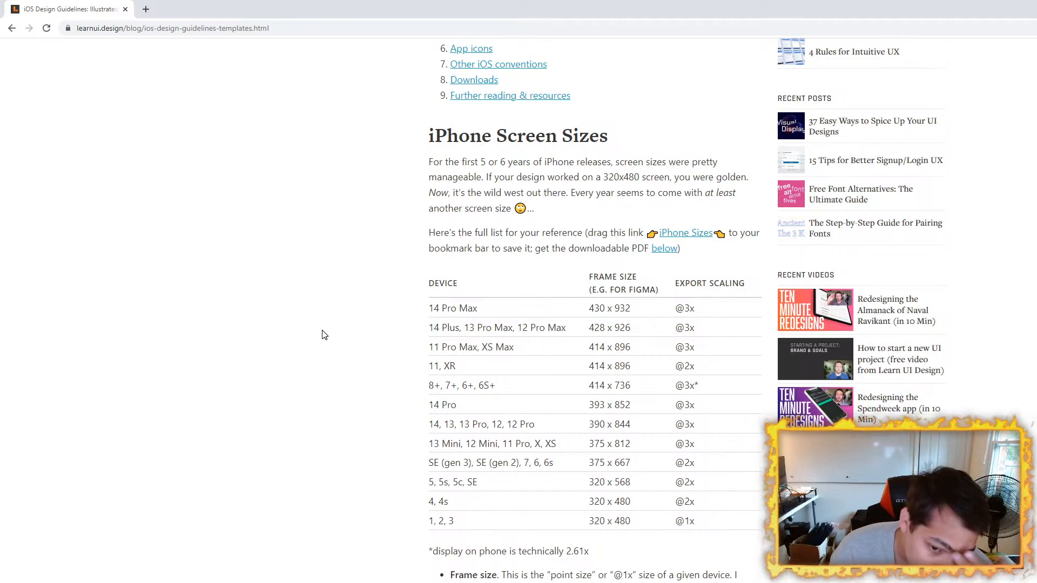
{"action": "double_click", "coordinate": [685, 463]}
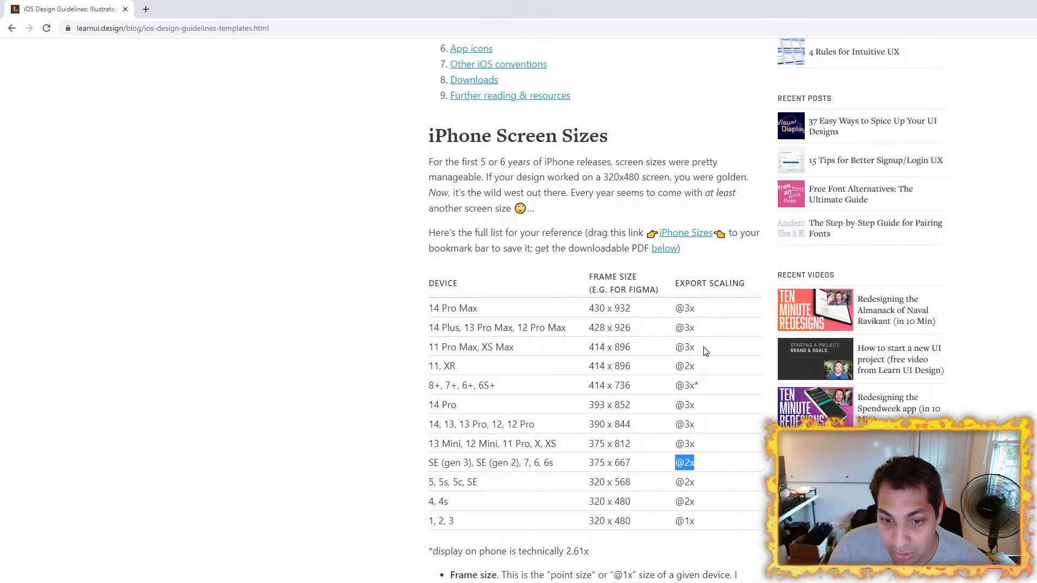
{"action": "left_click_drag", "start_coordinate": [705, 350], "coordinate": [655, 350]}
{"action": "left_click", "coordinate": [314, 298]}
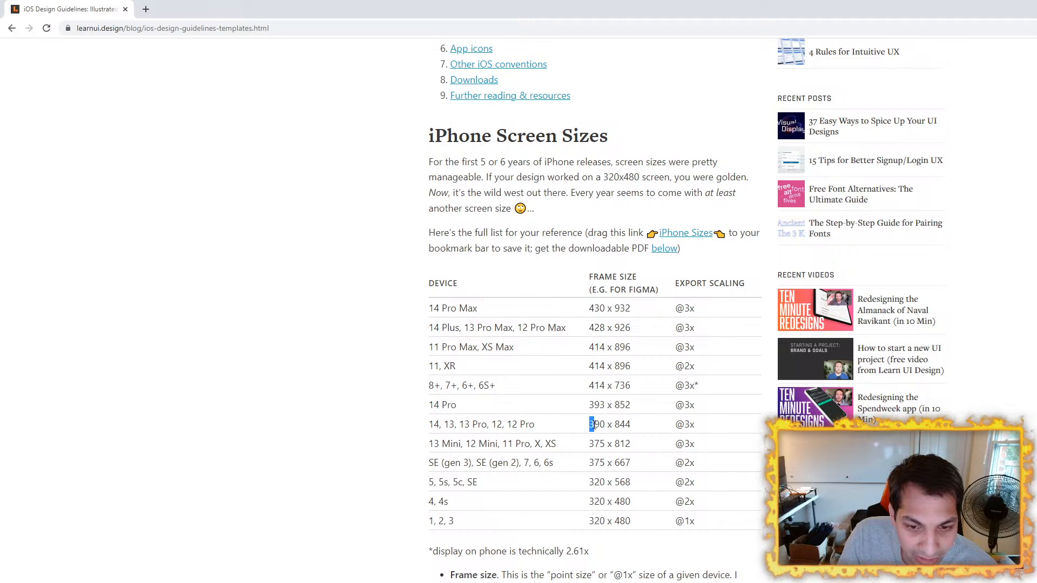
{"action": "left_click_drag", "start_coordinate": [591, 426], "coordinate": [718, 429]}
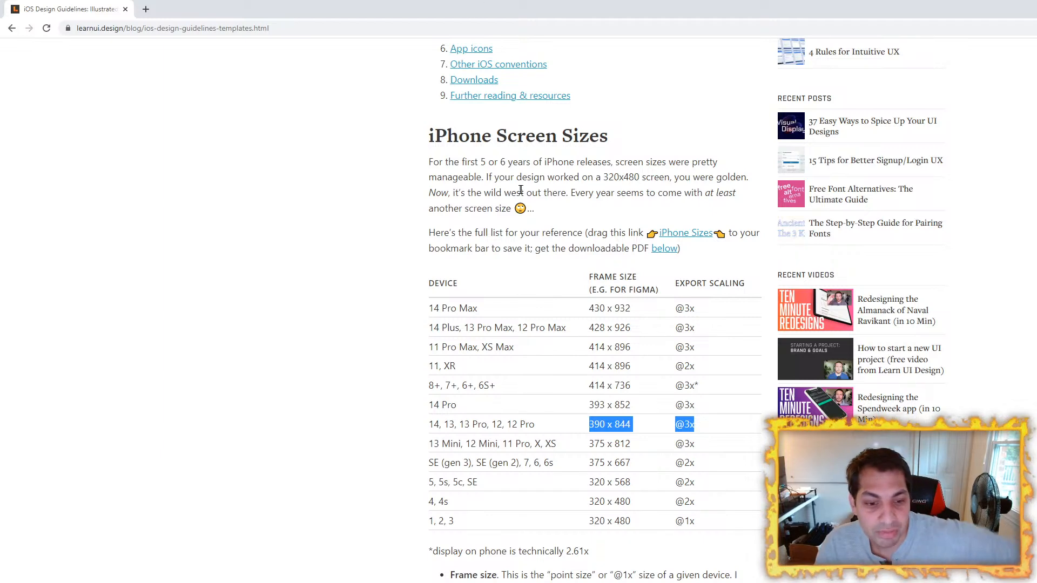
{"action": "left_click", "coordinate": [408, 305]}
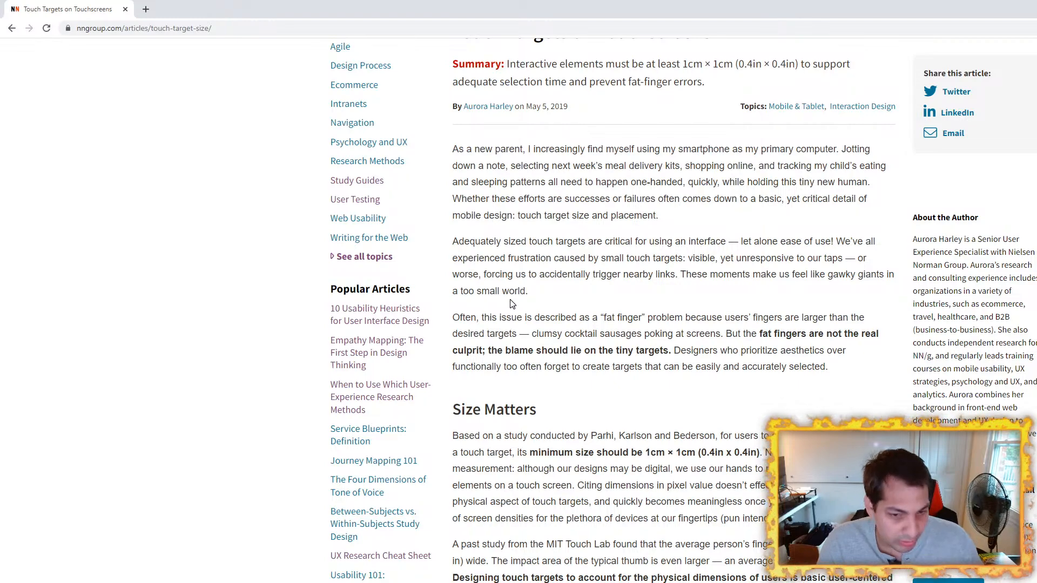
Step: Reread the article's Size Matters section, then switch to Figma and inspect the header icon in the 390 × 844 phone frame
{"action": "scroll", "coordinate": [589, 450], "scroll_direction": "down", "scroll_amount": 4}
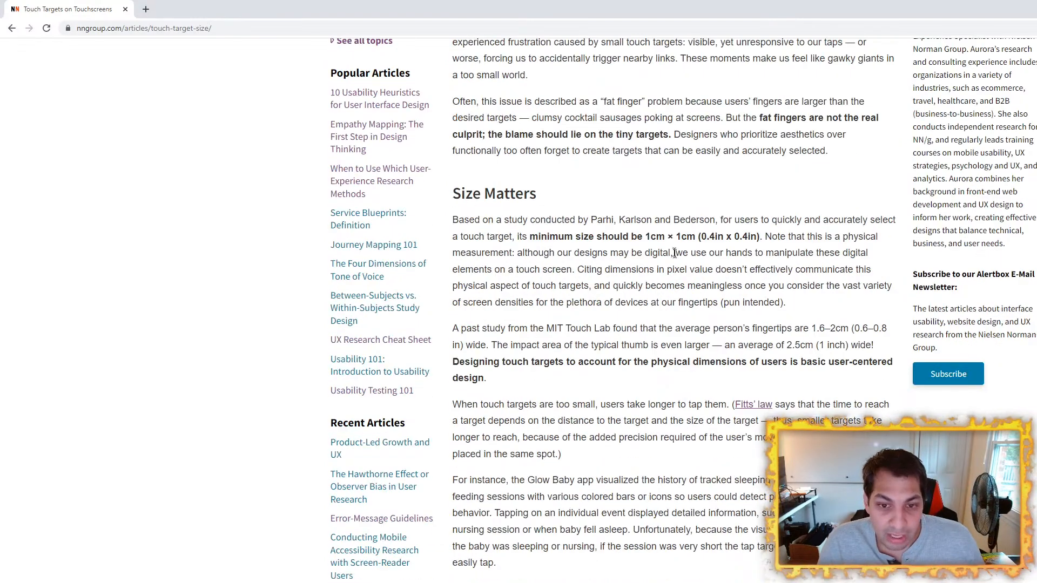
{"action": "key", "text": "alt+Tab"}
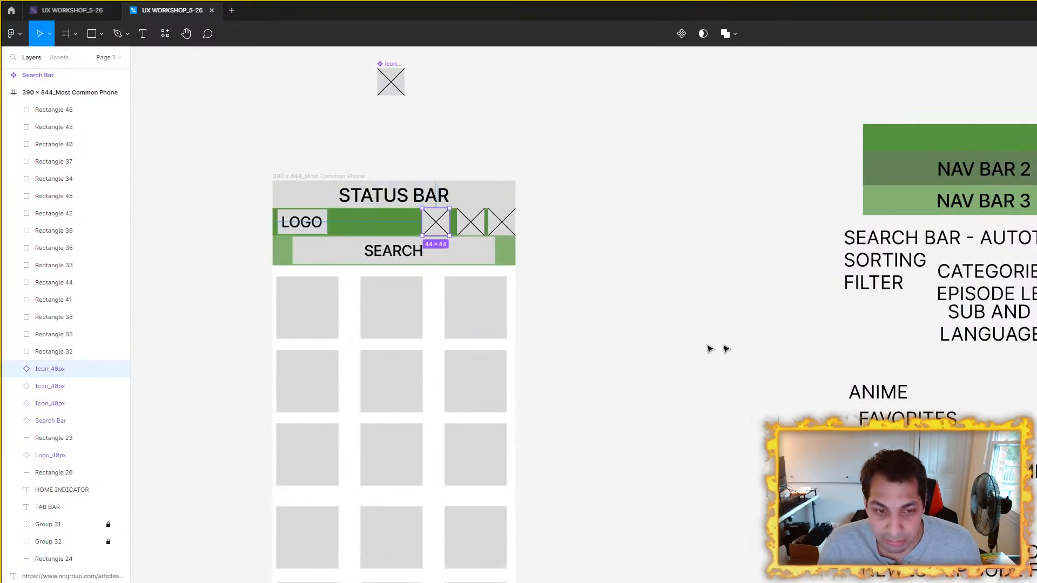
{"action": "scroll", "coordinate": [448, 223], "scroll_direction": "up", "scroll_amount": 3}
{"action": "left_click_drag", "start_coordinate": [646, 243], "coordinate": [682, 277]}
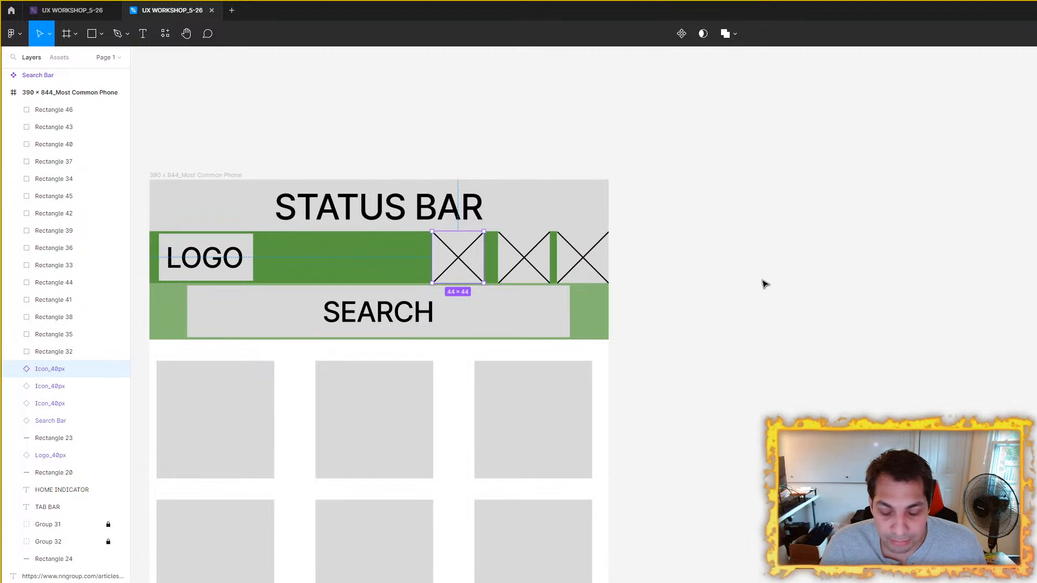
{"action": "scroll", "coordinate": [761, 283], "scroll_direction": "up", "scroll_amount": 3}
{"action": "left_click_drag", "start_coordinate": [760, 283], "coordinate": [845, 312]}
{"action": "left_click_drag", "start_coordinate": [708, 288], "coordinate": [848, 323]}
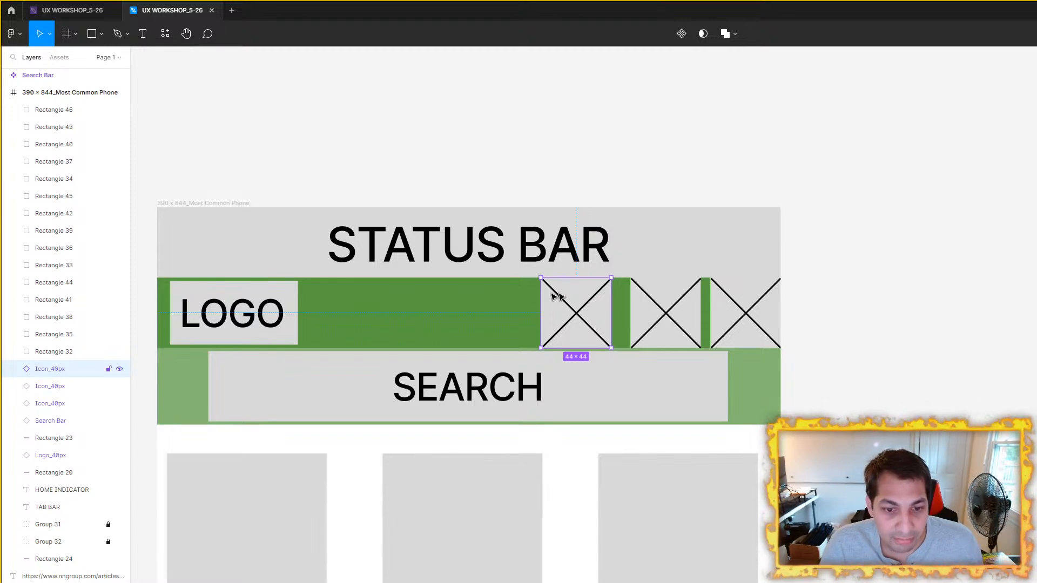
Step: Replace the first header icon in the 390 × 844 frame with a new copy in the green nav bar
{"action": "key", "text": "Delete"}
{"action": "left_click_drag", "start_coordinate": [971, 339], "coordinate": [417, 402]}
{"action": "scroll", "coordinate": [665, 370], "scroll_direction": "down", "scroll_amount": 3}
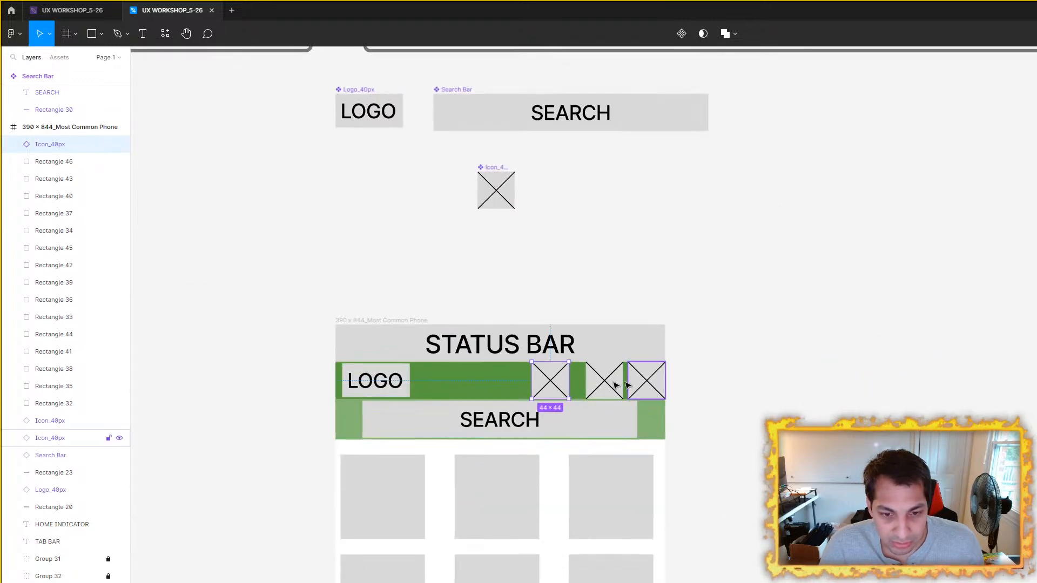
Step: Resize the main icon component above the phone frame to 32 × 32
{"action": "left_click", "coordinate": [489, 194]}
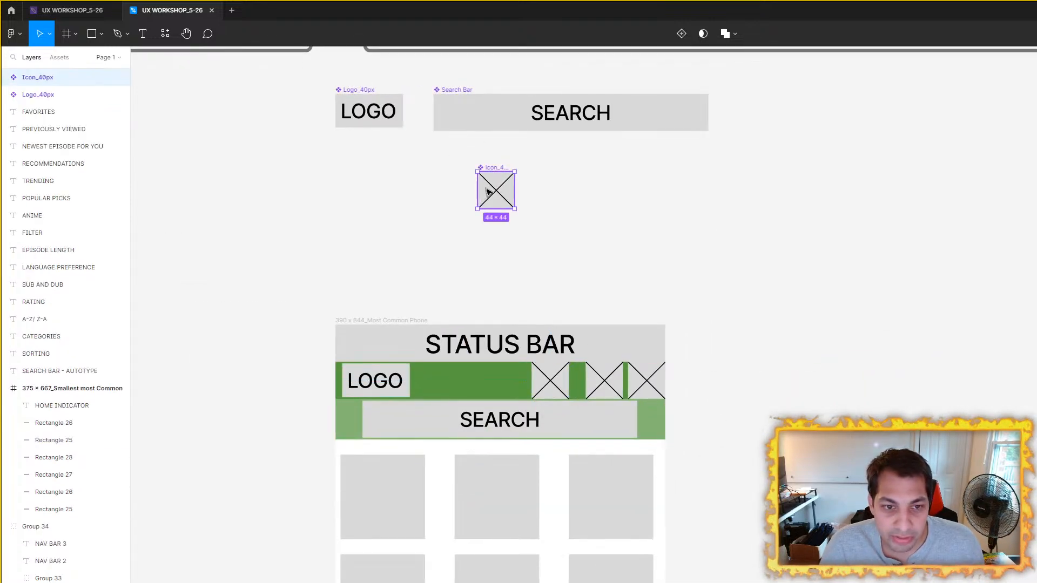
{"action": "scroll", "coordinate": [488, 191], "scroll_direction": "up", "scroll_amount": 5}
{"action": "scroll", "coordinate": [590, 277], "scroll_direction": "up", "scroll_amount": 2}
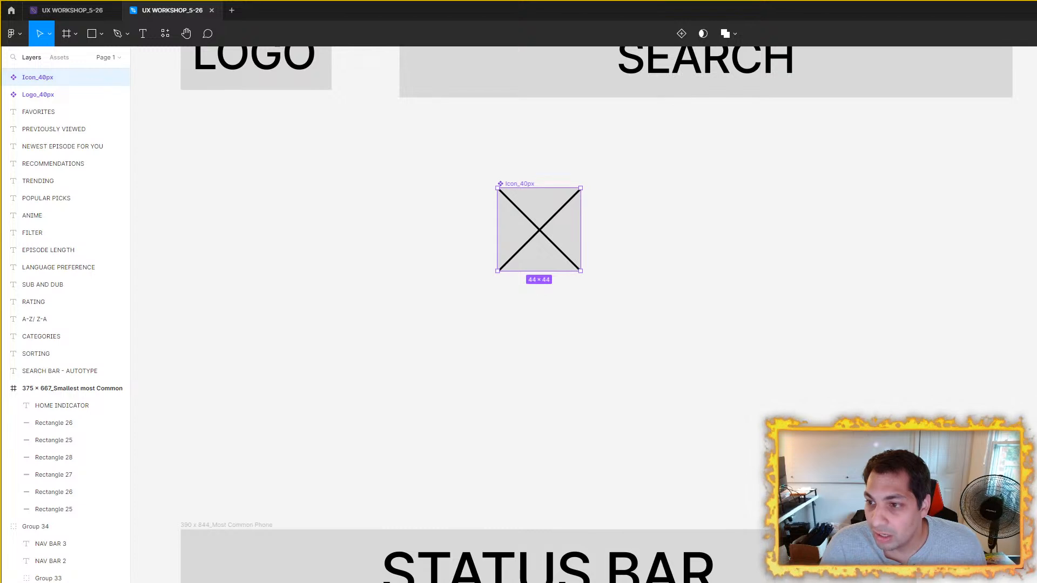
{"action": "key", "text": "Return"}
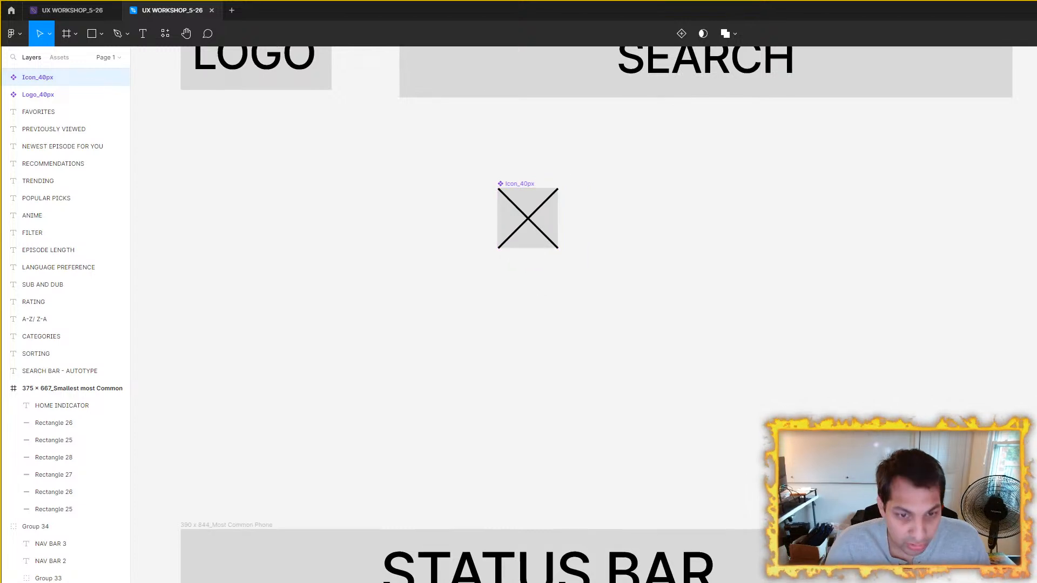
Step: Reposition the three header icons so they sit vertically centred and spaced apart within the green nav bar
{"action": "left_click_drag", "start_coordinate": [827, 290], "coordinate": [614, 93]}
{"action": "left_click_drag", "start_coordinate": [556, 438], "coordinate": [559, 451]}
{"action": "left_click_drag", "start_coordinate": [651, 448], "coordinate": [660, 459]}
{"action": "left_click_drag", "start_coordinate": [463, 449], "coordinate": [500, 462]}
{"action": "scroll", "coordinate": [864, 287], "scroll_direction": "down", "scroll_amount": 3}
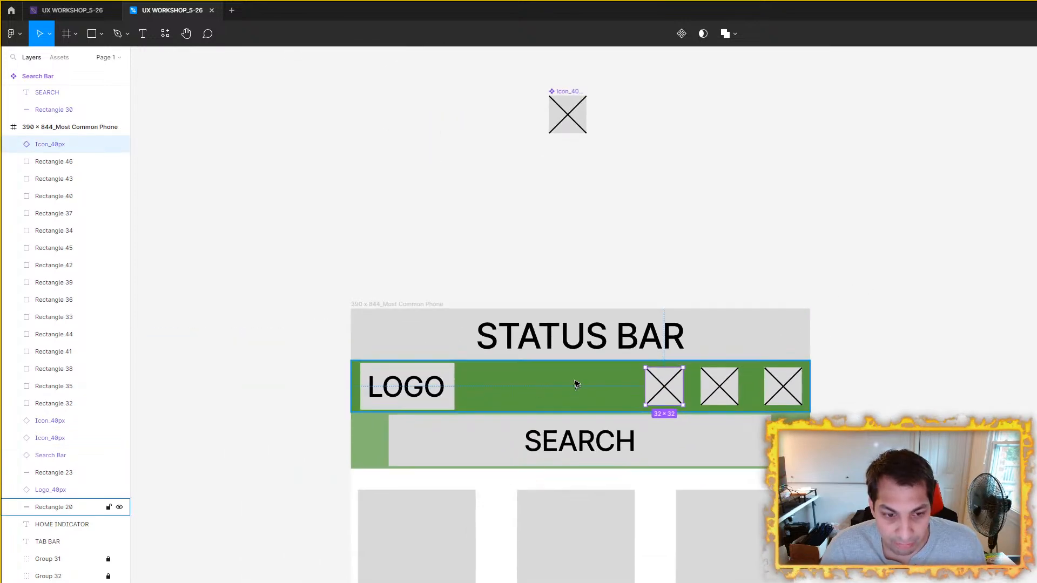
Step: Examine the icon component's size and compare the header icons with the logo and search bar in the phone frame
{"action": "scroll", "coordinate": [756, 319], "scroll_direction": "up", "scroll_amount": 1}
{"action": "scroll", "coordinate": [756, 319], "scroll_direction": "up", "scroll_amount": 1}
{"action": "scroll", "coordinate": [816, 260], "scroll_direction": "down", "scroll_amount": 2}
{"action": "scroll", "coordinate": [686, 248], "scroll_direction": "up", "scroll_amount": 3}
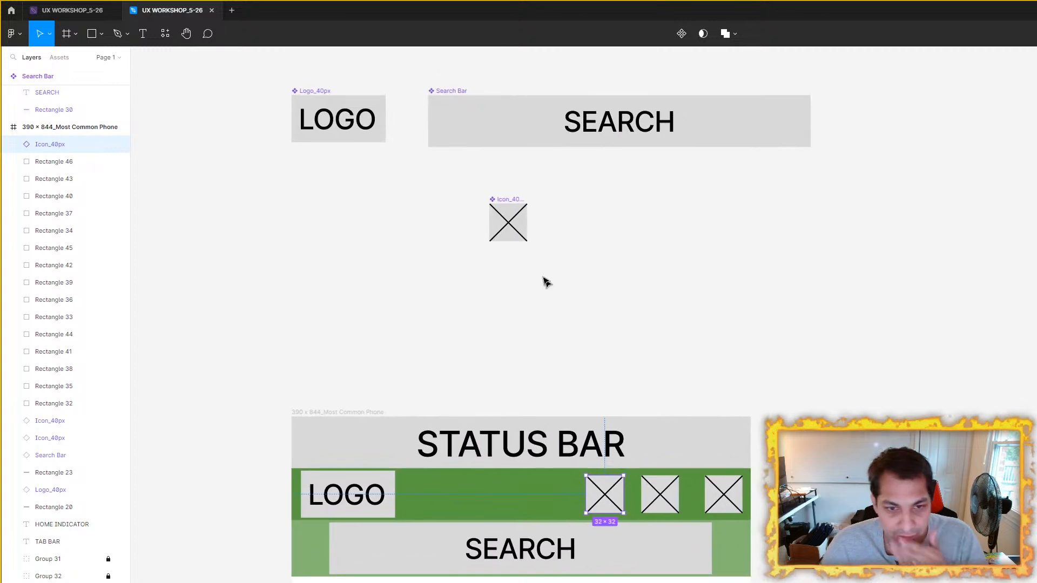
{"action": "left_click", "coordinate": [518, 230]}
{"action": "scroll", "coordinate": [571, 382], "scroll_direction": "right", "scroll_amount": 3}
{"action": "scroll", "coordinate": [571, 381], "scroll_direction": "down", "scroll_amount": 1}
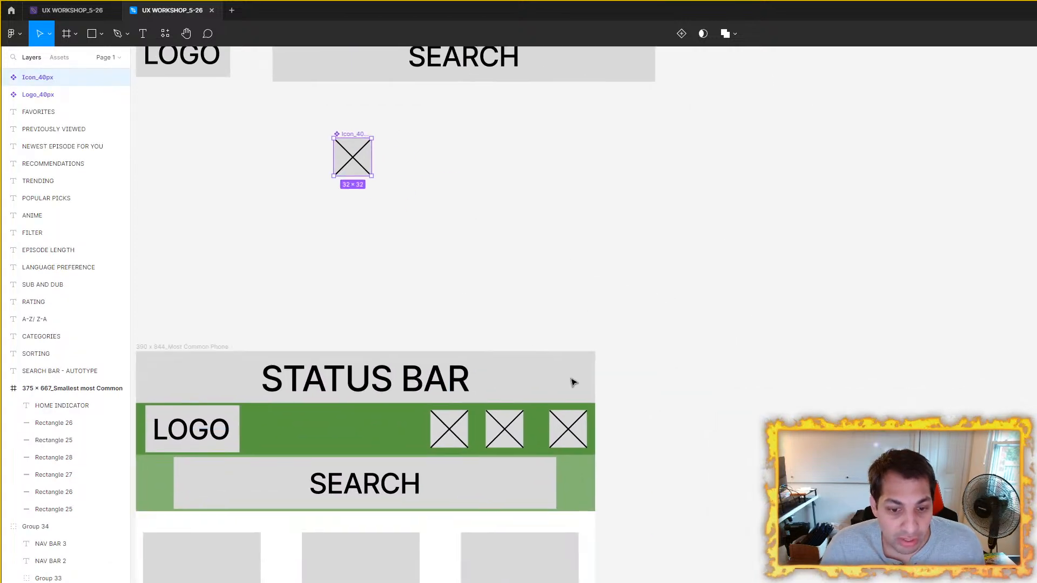
{"action": "scroll", "coordinate": [567, 378], "scroll_direction": "down", "scroll_amount": 2}
{"action": "left_click_drag", "start_coordinate": [633, 377], "coordinate": [674, 357]}
{"action": "scroll", "coordinate": [488, 437], "scroll_direction": "up", "scroll_amount": 3}
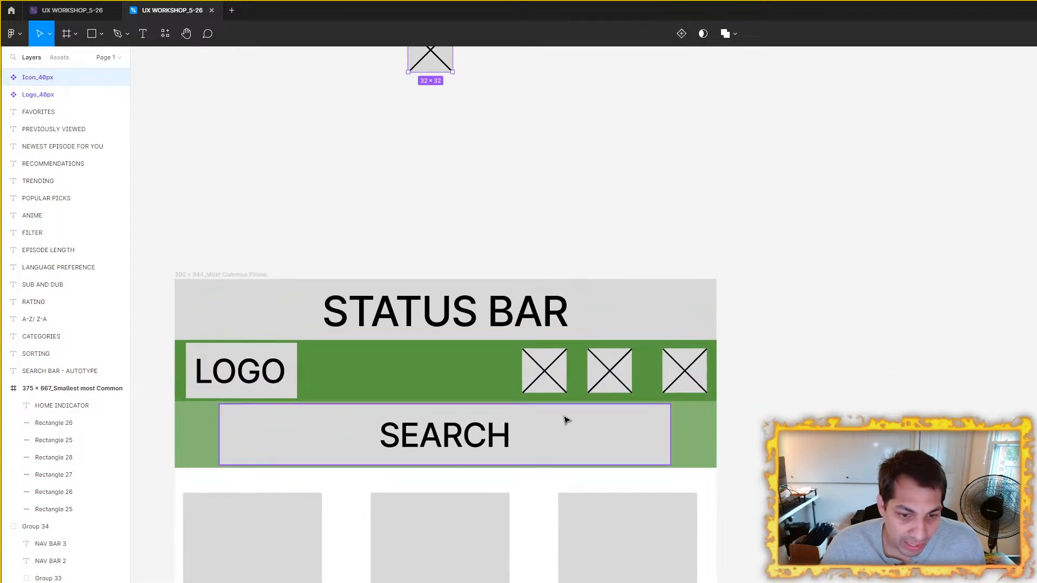
Step: Set the height of the search bar in the 390 × 844 frame to 40, keeping its 325 width
{"action": "left_click", "coordinate": [553, 425]}
{"action": "scroll", "coordinate": [741, 407], "scroll_direction": "left", "scroll_amount": 2}
{"action": "scroll", "coordinate": [741, 407], "scroll_direction": "down", "scroll_amount": 1}
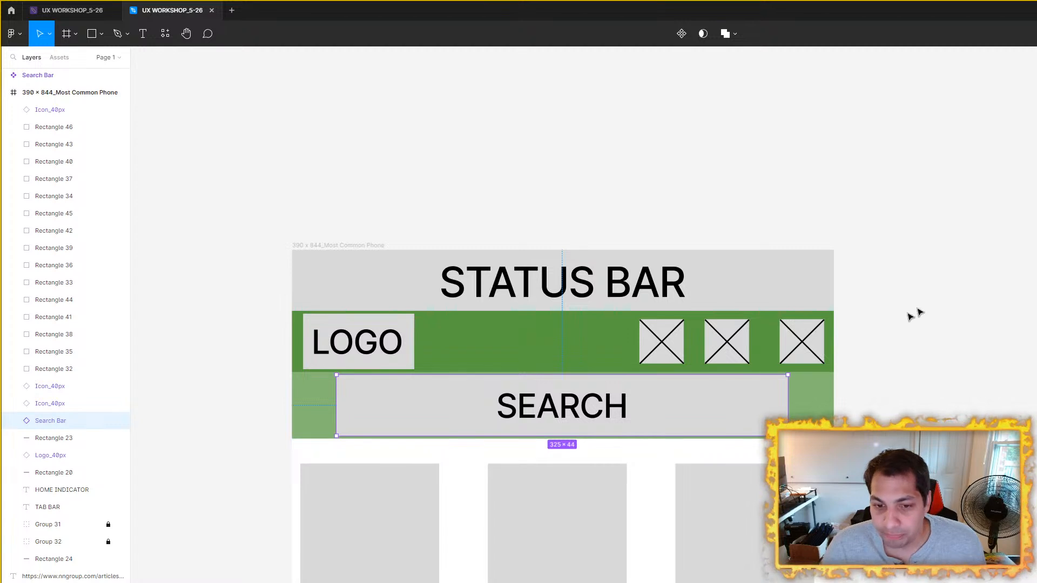
{"action": "scroll", "coordinate": [750, 317], "scroll_direction": "down", "scroll_amount": 1}
{"action": "left_click_drag", "start_coordinate": [750, 317], "coordinate": [679, 449]}
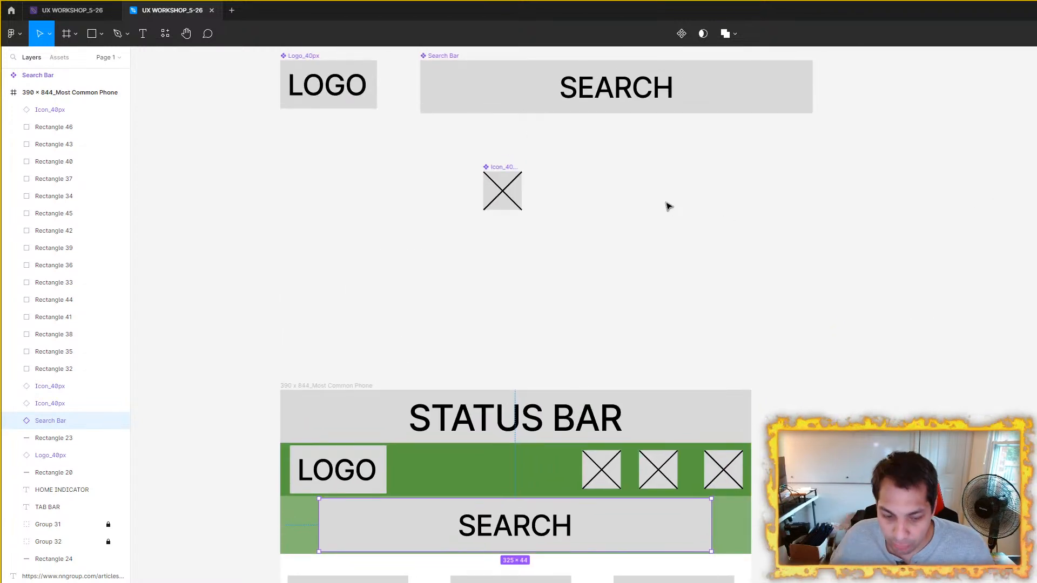
{"action": "left_click", "coordinate": [673, 227]}
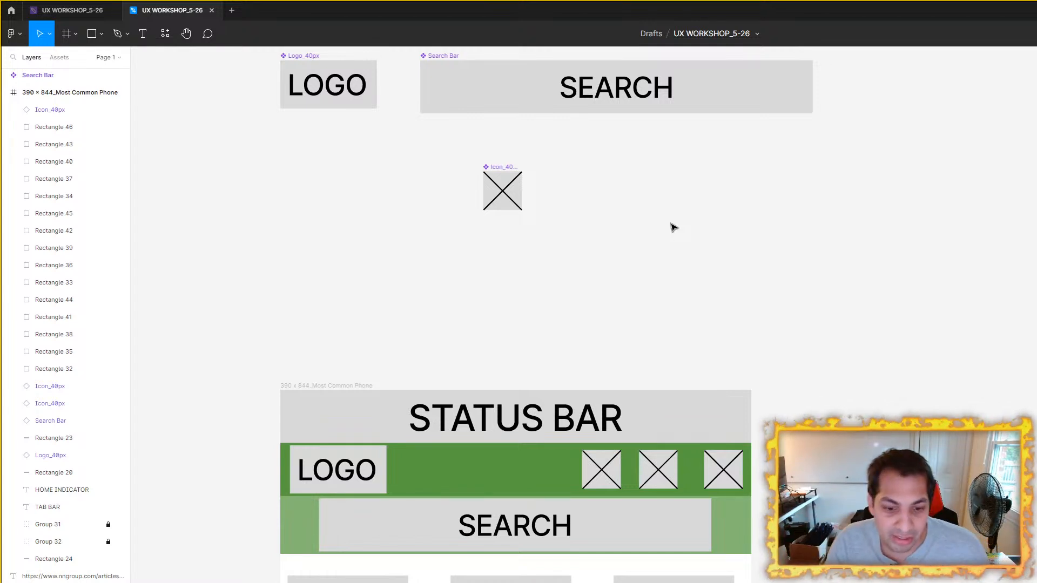
{"action": "scroll", "coordinate": [632, 432], "scroll_direction": "up", "scroll_amount": 3}
{"action": "left_click", "coordinate": [630, 355]}
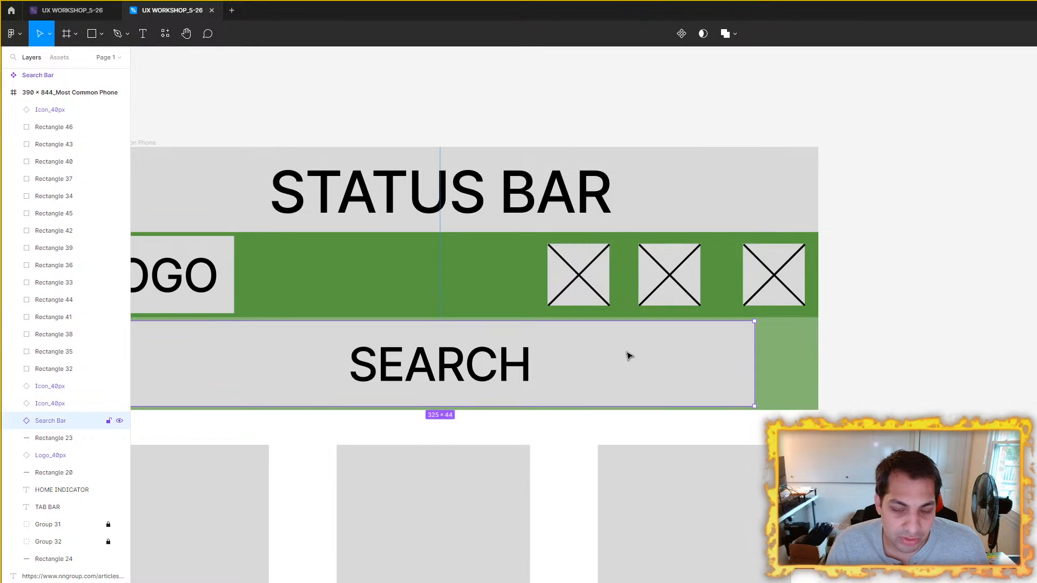
{"action": "left_click_drag", "start_coordinate": [630, 356], "coordinate": [821, 366]}
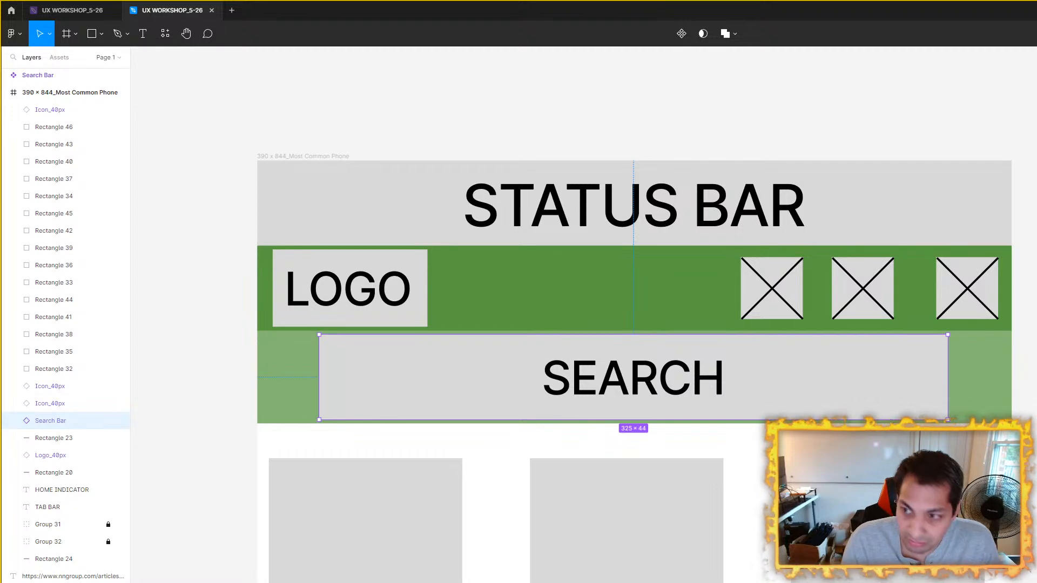
{"action": "key", "text": "Return"}
{"action": "left_click_drag", "start_coordinate": [818, 370], "coordinate": [819, 374]}
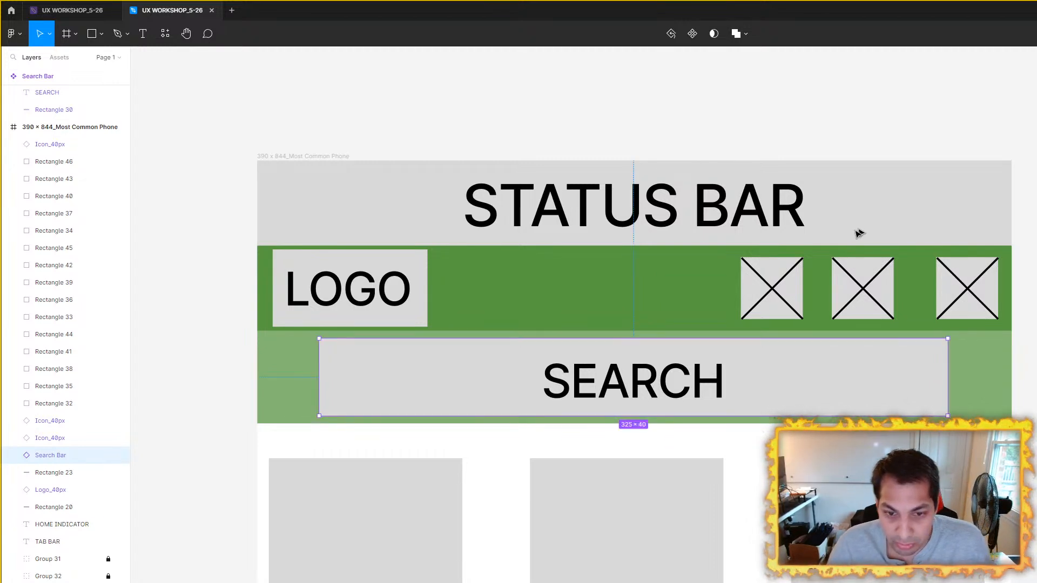
Step: Round the corners of the background rectangle inside the main Search Bar component above the phone frame
{"action": "scroll", "coordinate": [945, 194], "scroll_direction": "down", "scroll_amount": 3}
{"action": "scroll", "coordinate": [906, 193], "scroll_direction": "up", "scroll_amount": 5}
{"action": "left_click", "coordinate": [827, 203]}
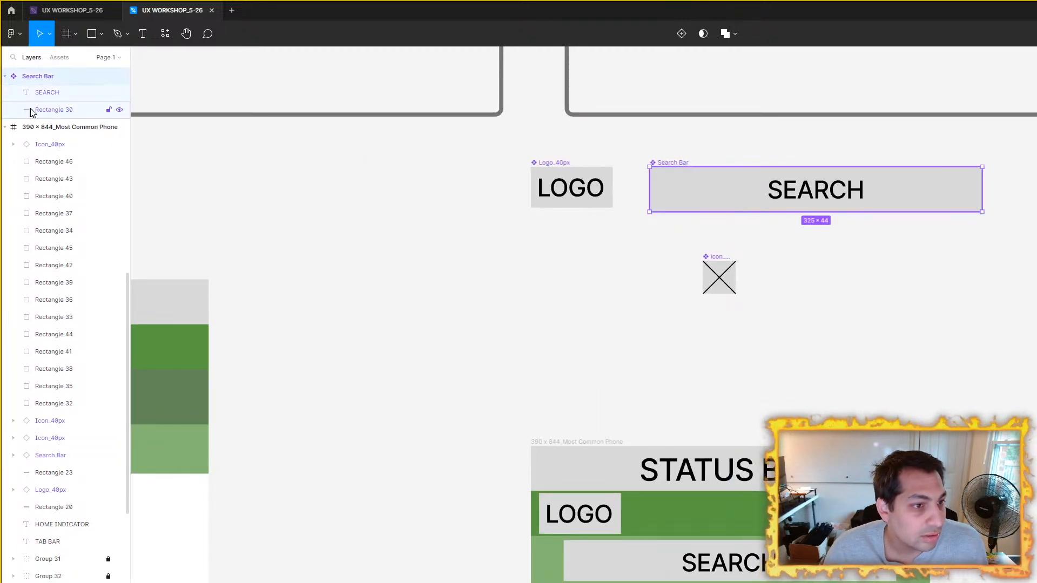
{"action": "left_click", "coordinate": [49, 109]}
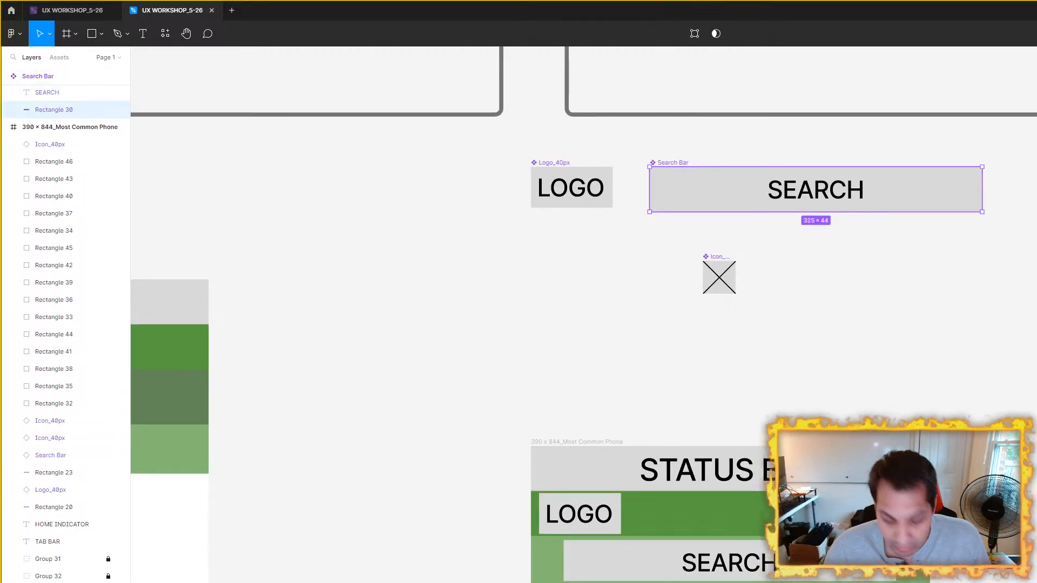
{"action": "key", "text": "Return"}
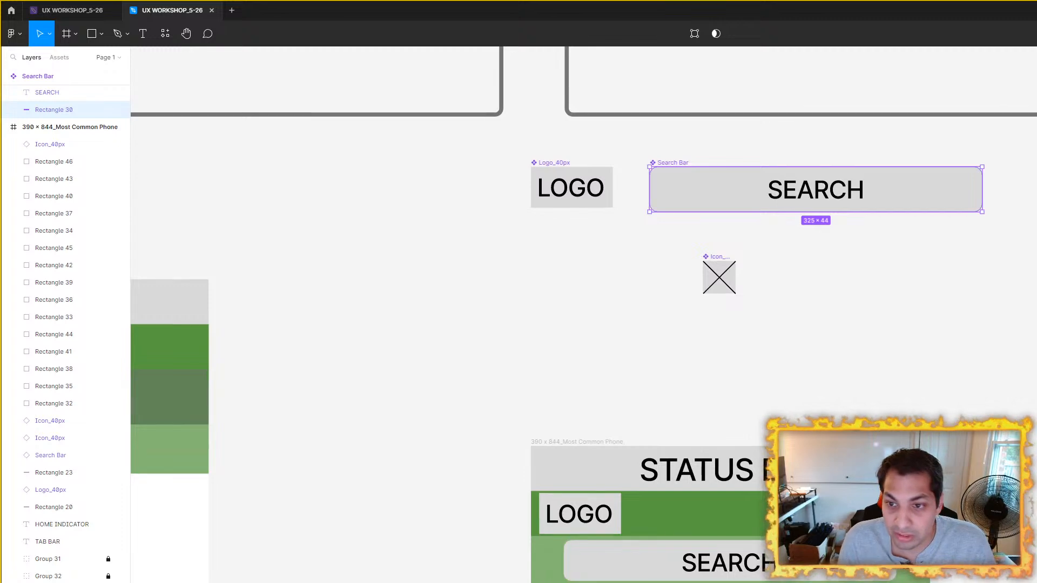
{"action": "left_click", "coordinate": [1025, 375]}
{"action": "left_click_drag", "start_coordinate": [1015, 371], "coordinate": [932, 281]}
{"action": "scroll", "coordinate": [918, 282], "scroll_direction": "down", "scroll_amount": 1}
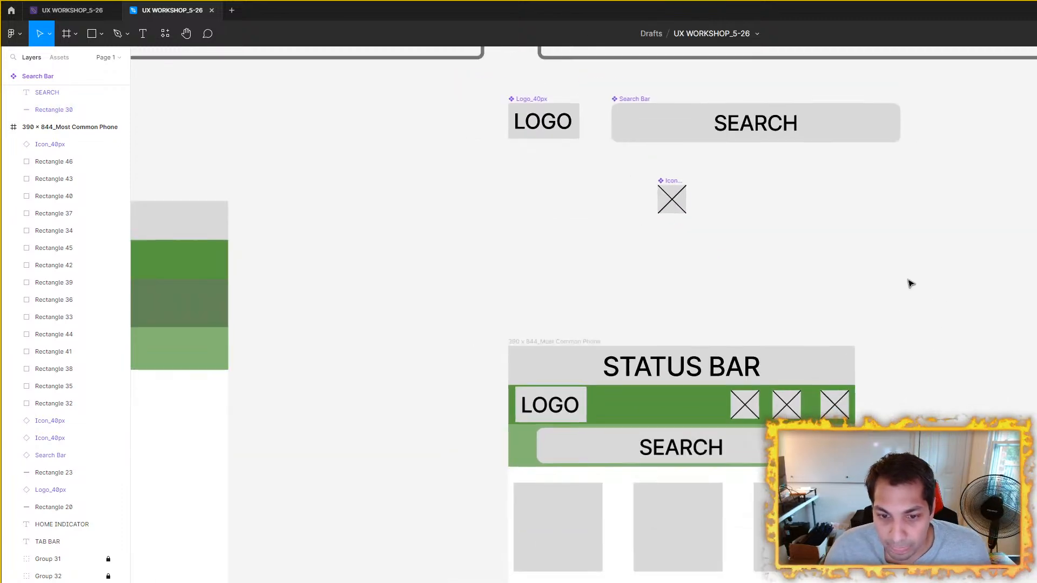
Step: Space the three header icons evenly across the green nav bar of the 390 × 844 frame
{"action": "scroll", "coordinate": [778, 373], "scroll_direction": "up", "scroll_amount": 3}
{"action": "left_click_drag", "start_coordinate": [907, 405], "coordinate": [870, 320]}
{"action": "scroll", "coordinate": [874, 320], "scroll_direction": "up", "scroll_amount": 1}
{"action": "scroll", "coordinate": [875, 320], "scroll_direction": "down", "scroll_amount": 2}
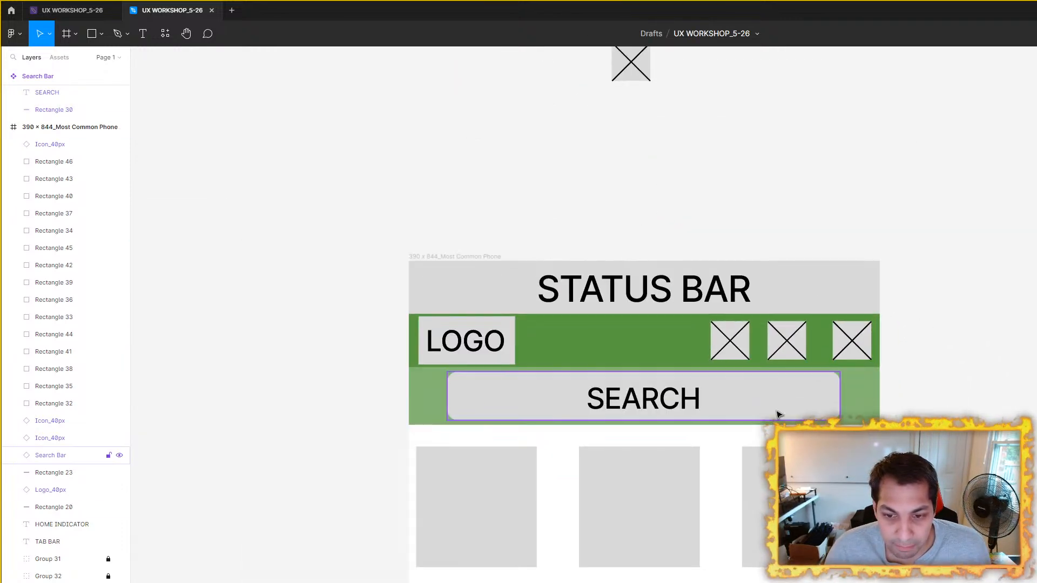
{"action": "left_click", "coordinate": [738, 346]}
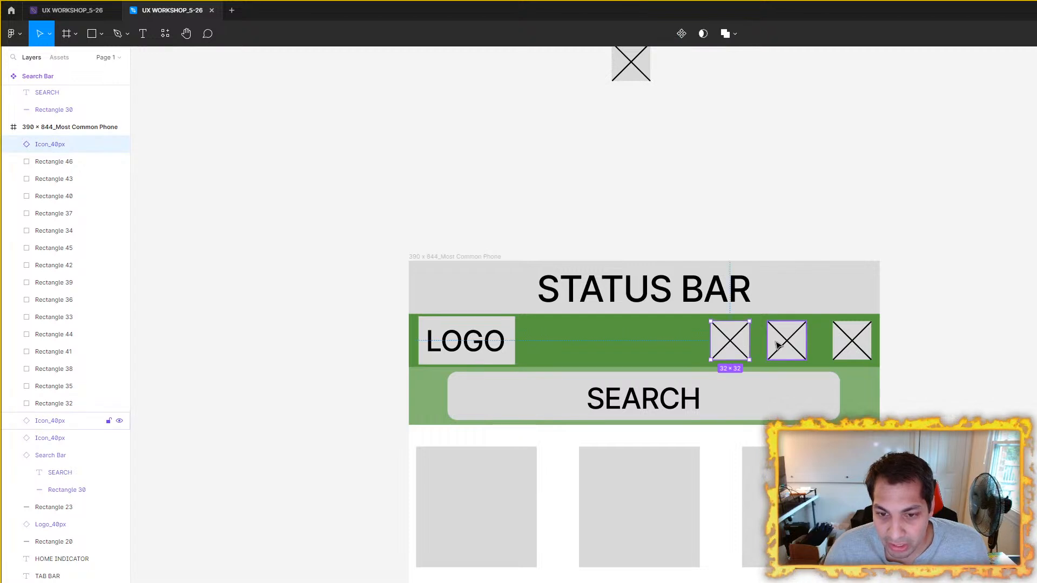
{"action": "left_click", "coordinate": [787, 342], "text": "shift"}
{"action": "left_click", "coordinate": [852, 342], "text": "shift"}
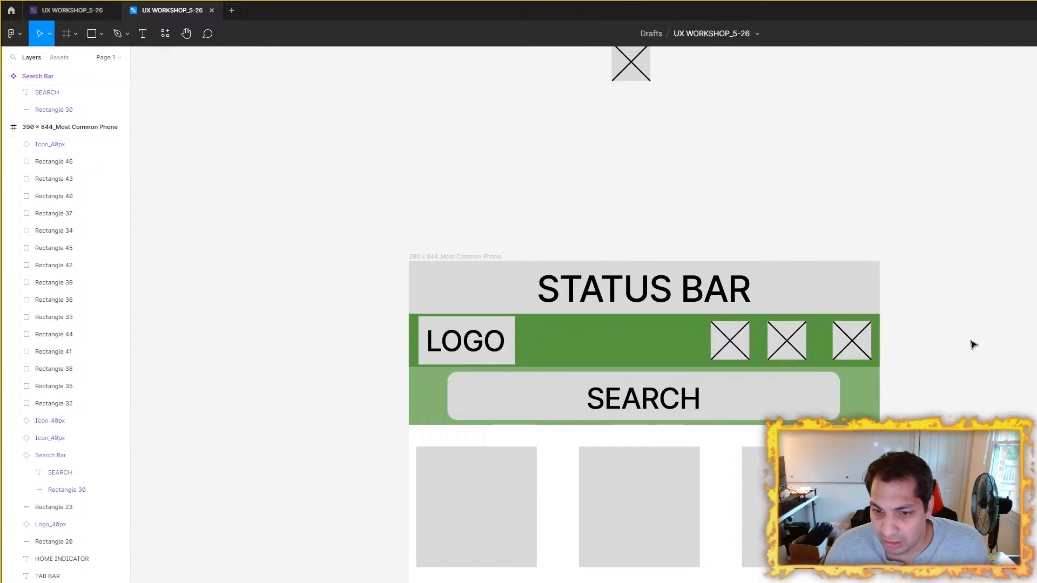
{"action": "left_click", "coordinate": [730, 344], "text": "shift"}
{"action": "left_click", "coordinate": [730, 344], "text": "shift"}
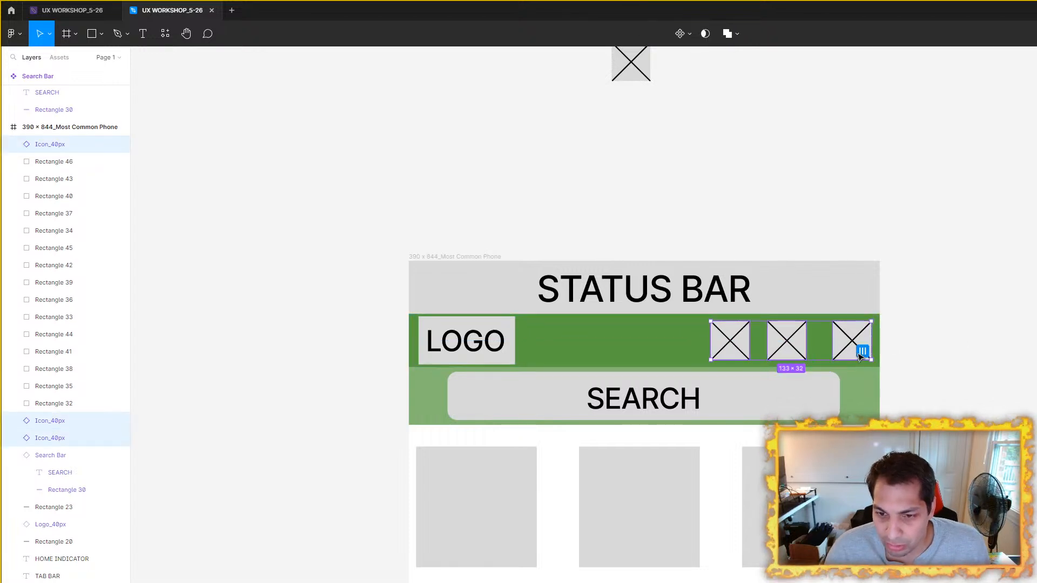
{"action": "left_click", "coordinate": [864, 355]}
{"action": "key", "text": "Escape"}
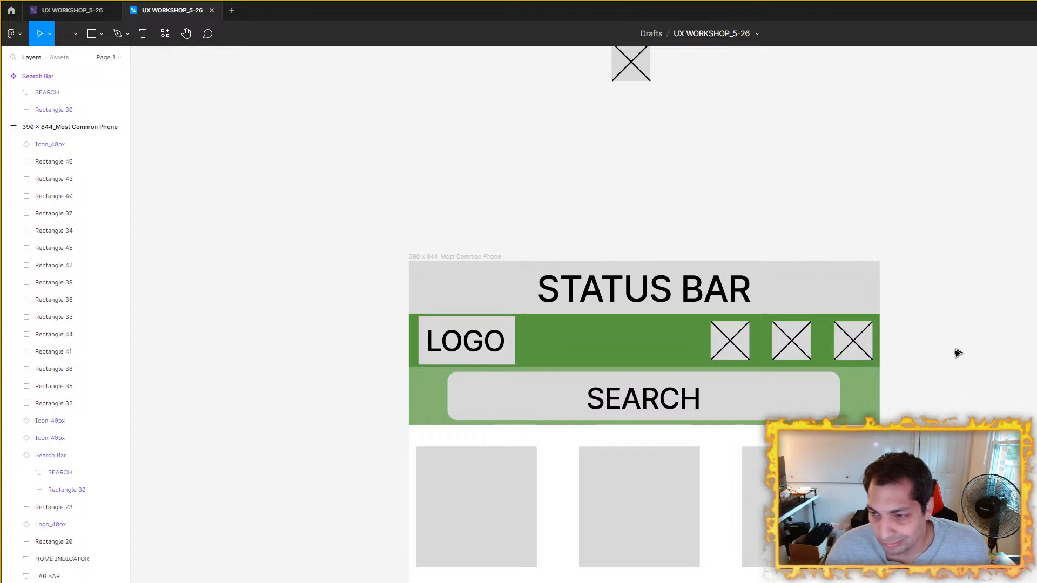
Step: Move the search bar copy out of the phone frame and put the main Search Bar component in its place
{"action": "scroll", "coordinate": [931, 366], "scroll_direction": "up", "scroll_amount": 3}
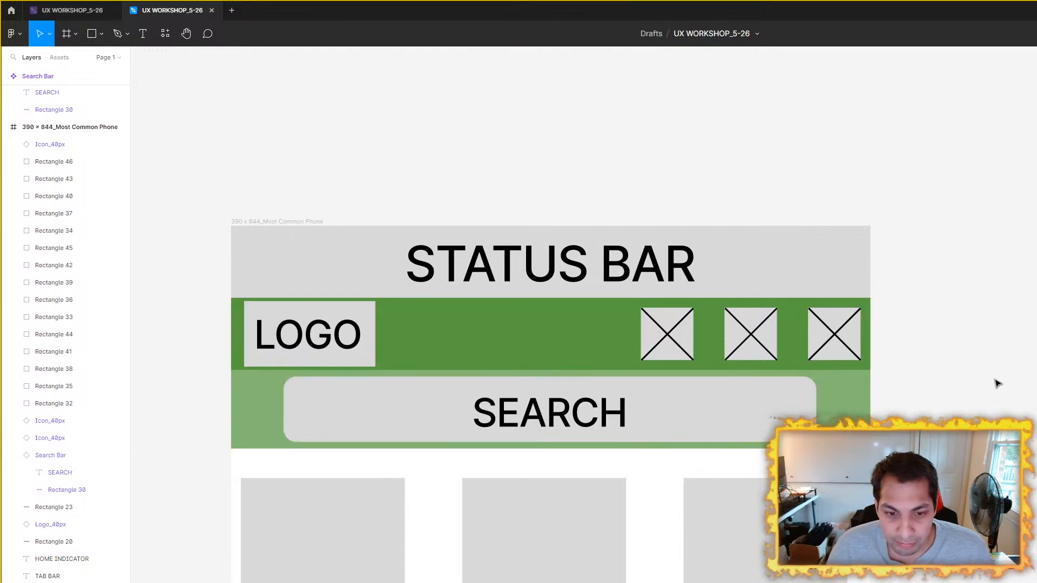
{"action": "left_click", "coordinate": [685, 356]}
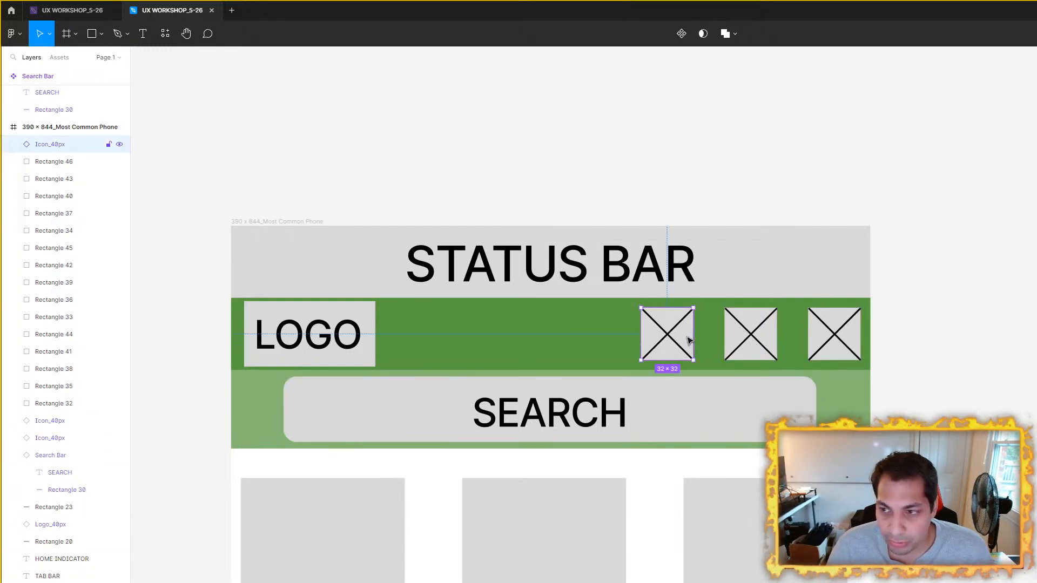
{"action": "left_click", "coordinate": [711, 396]}
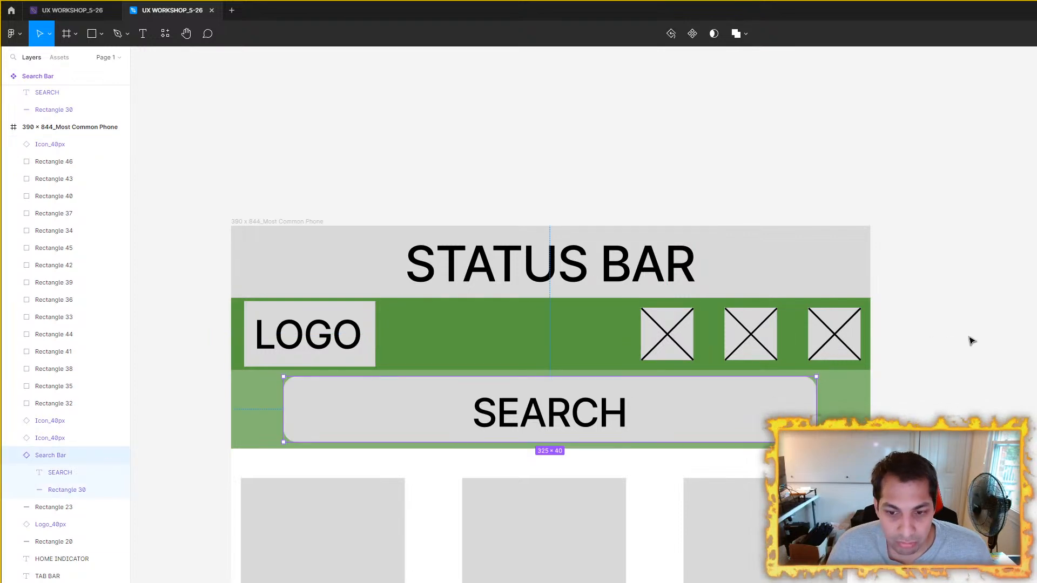
{"action": "scroll", "coordinate": [751, 421], "scroll_direction": "down", "scroll_amount": 3}
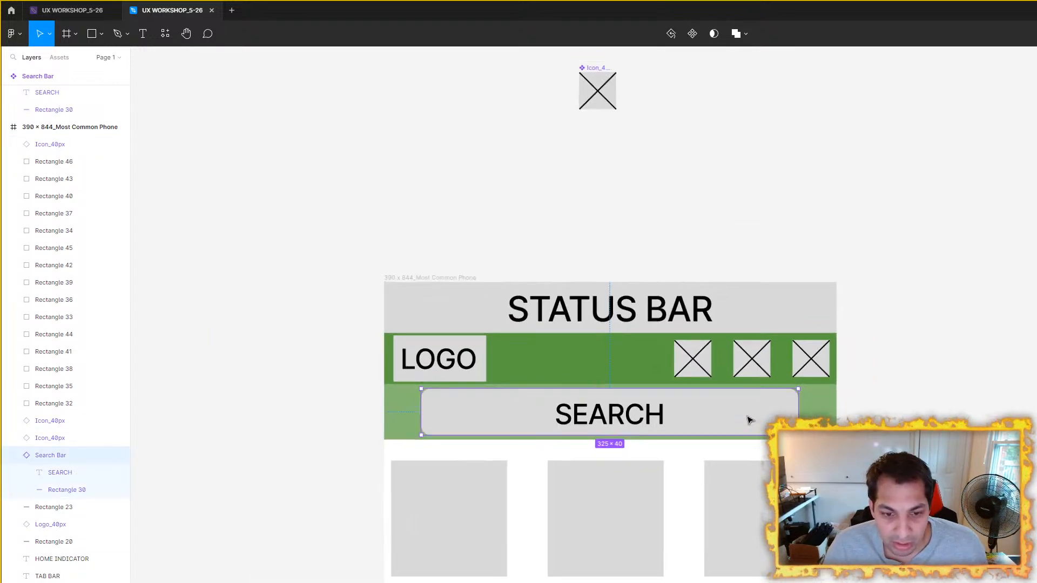
{"action": "scroll", "coordinate": [748, 421], "scroll_direction": "up", "scroll_amount": 3}
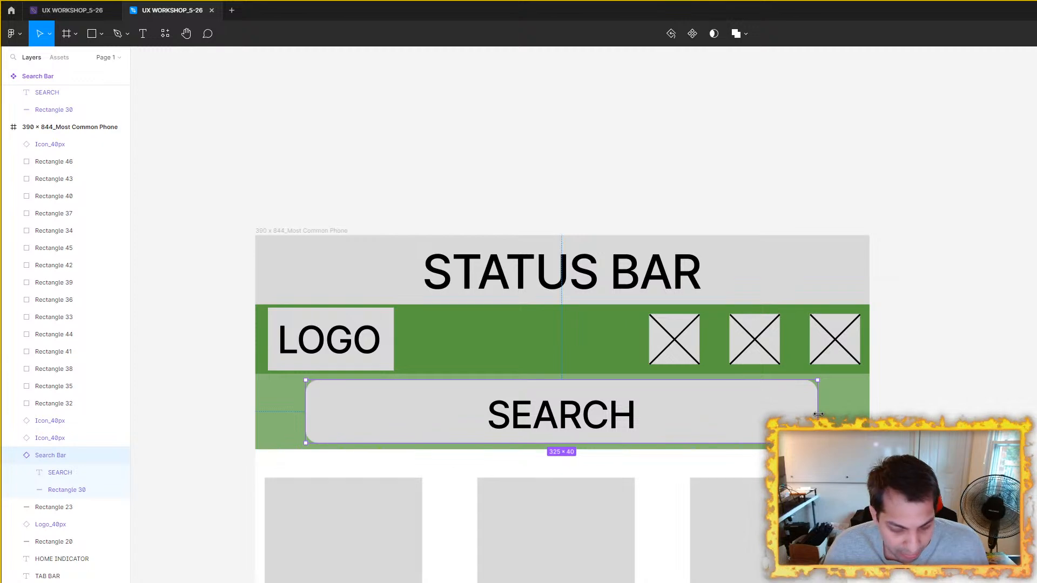
{"action": "scroll", "coordinate": [819, 415], "scroll_direction": "down", "scroll_amount": 3}
{"action": "scroll", "coordinate": [697, 241], "scroll_direction": "up", "scroll_amount": 3}
{"action": "left_click", "coordinate": [702, 104]}
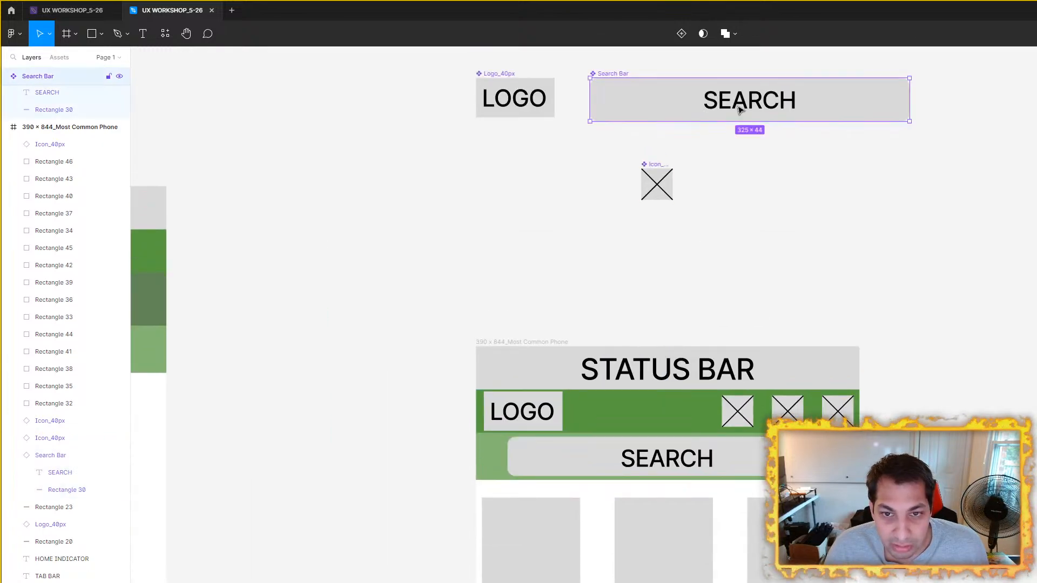
{"action": "left_click_drag", "start_coordinate": [741, 469], "coordinate": [1036, 301]}
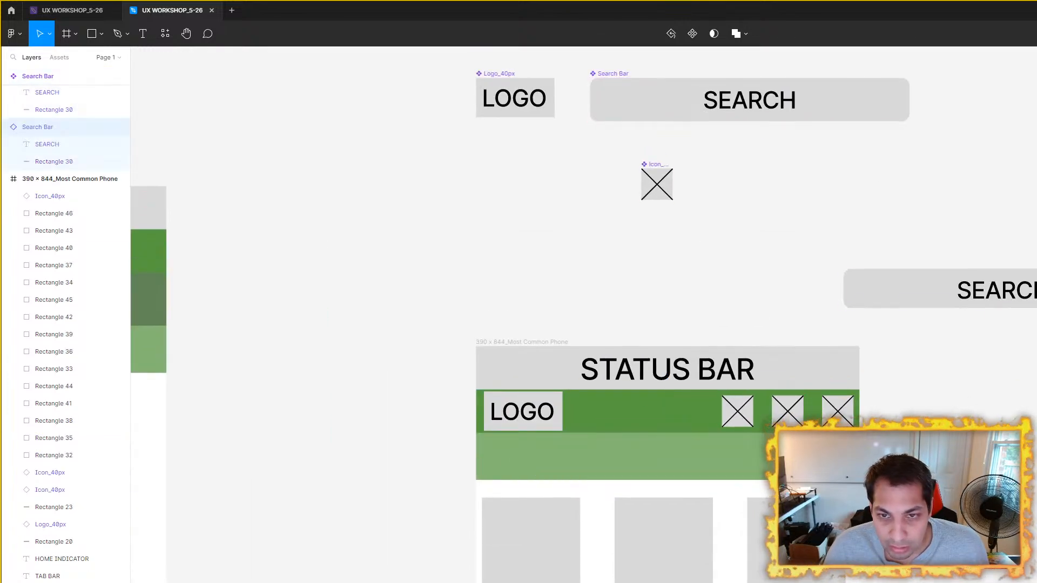
{"action": "left_click_drag", "start_coordinate": [837, 104], "coordinate": [755, 455]}
Step: Widen the search bar to 352 × 44 and nudge the rightmost header icon 2 px inward from the nav bar's edge
{"action": "scroll", "coordinate": [835, 467], "scroll_direction": "up", "scroll_amount": 3}
{"action": "left_click_drag", "start_coordinate": [823, 459], "coordinate": [866, 459]}
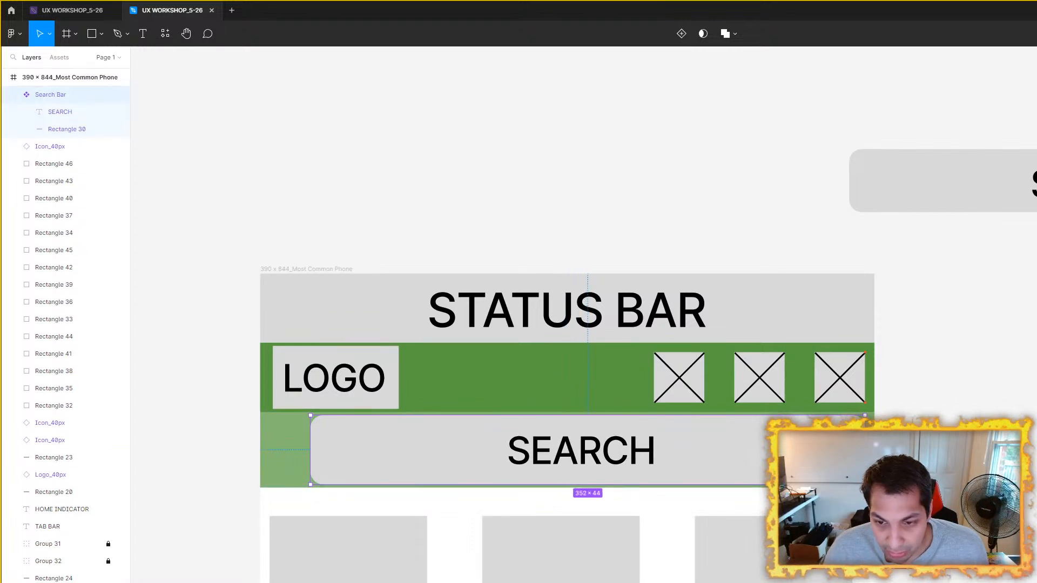
{"action": "scroll", "coordinate": [880, 409], "scroll_direction": "up", "scroll_amount": 5}
{"action": "left_click", "coordinate": [847, 372]}
{"action": "key", "text": "alt"}
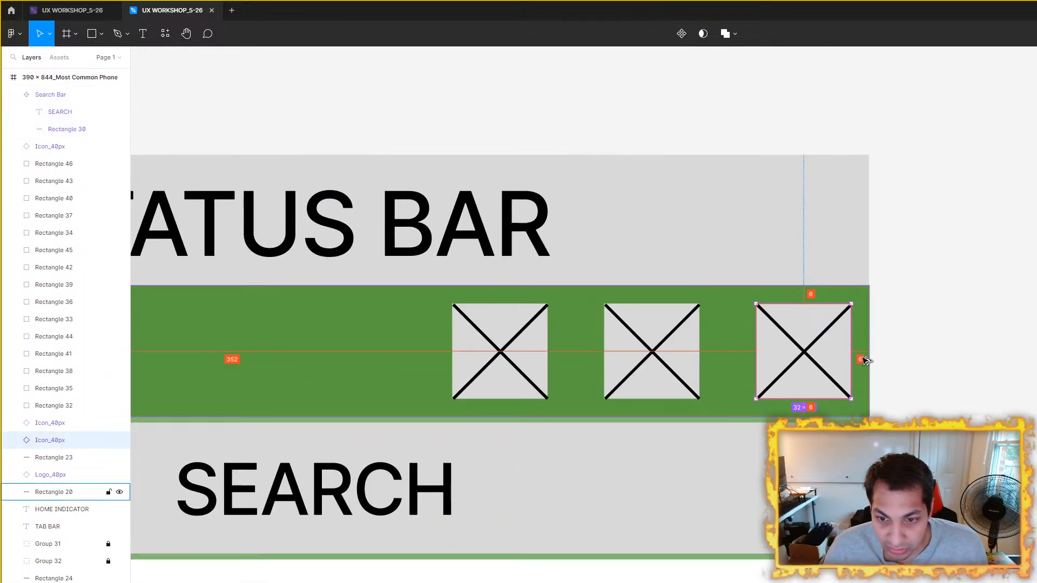
{"action": "key", "text": "Left"}
{"action": "key", "text": "Left"}
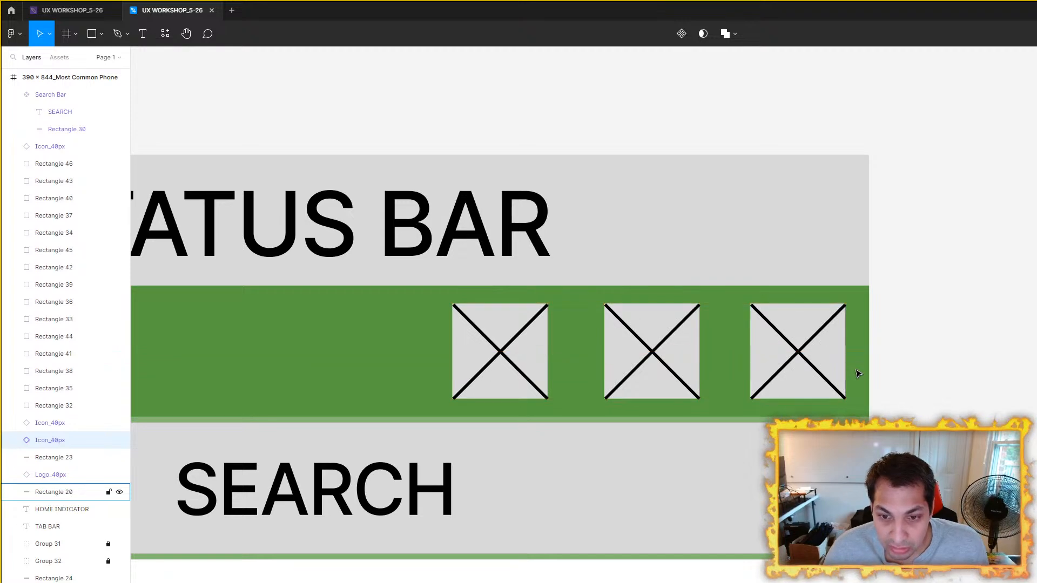
Step: Move the other two header icons together toward the logo, leaving a wide gap before the rightmost icon
{"action": "left_click", "coordinate": [630, 363]}
{"action": "left_click", "coordinate": [509, 337], "text": "shift"}
{"action": "left_click_drag", "start_coordinate": [503, 353], "coordinate": [363, 349]}
{"action": "left_click", "coordinate": [1014, 376]}
Step: Resize the search bar so its right edge aligns with the rightmost icon and its left edge aligns with the logo
{"action": "left_click", "coordinate": [735, 481]}
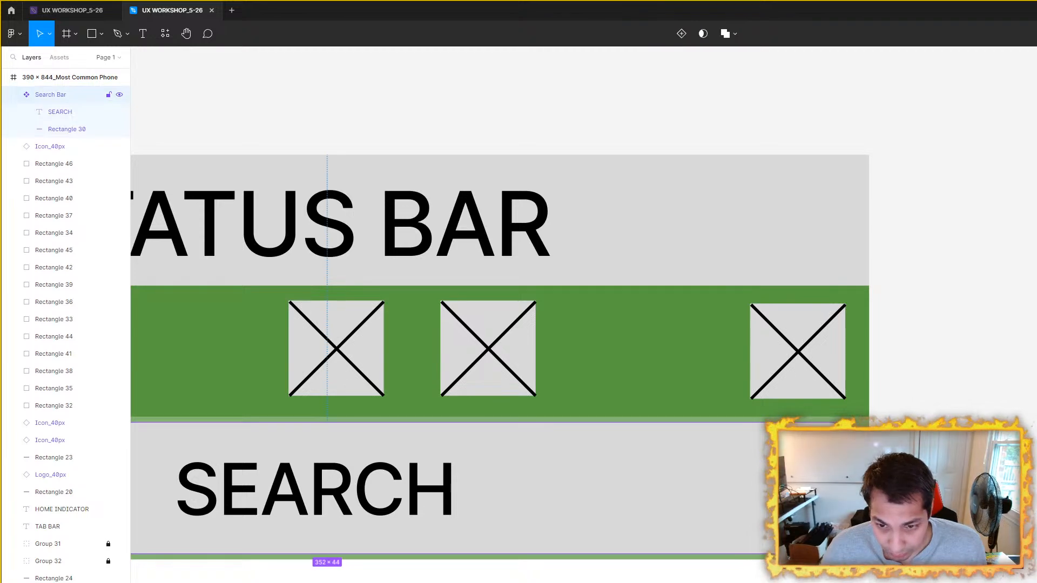
{"action": "left_click_drag", "start_coordinate": [851, 486], "coordinate": [845, 487]}
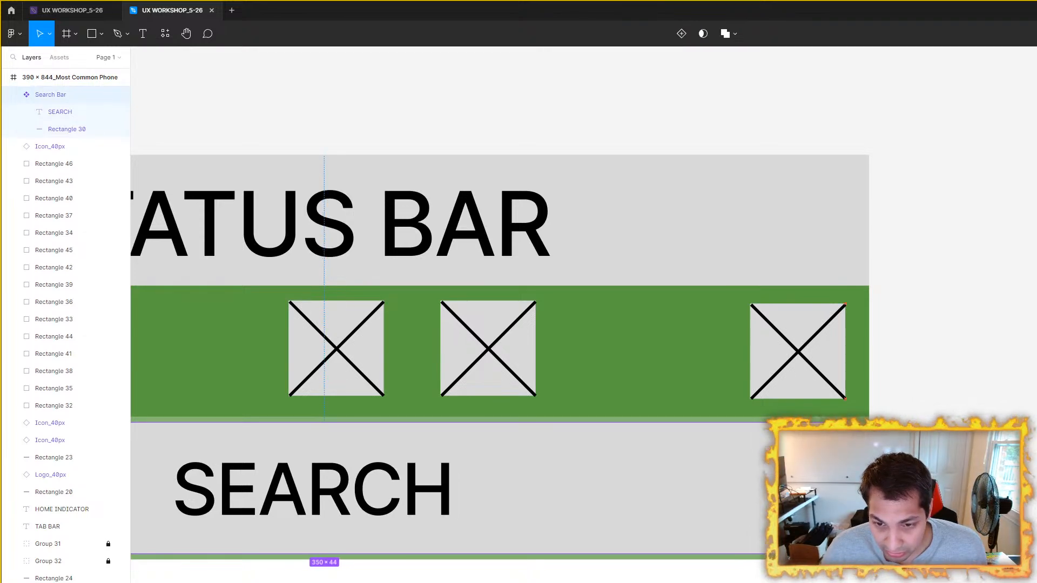
{"action": "scroll", "coordinate": [848, 481], "scroll_direction": "down", "scroll_amount": 3}
{"action": "left_click_drag", "start_coordinate": [648, 412], "coordinate": [1034, 429]}
{"action": "left_click", "coordinate": [545, 401]}
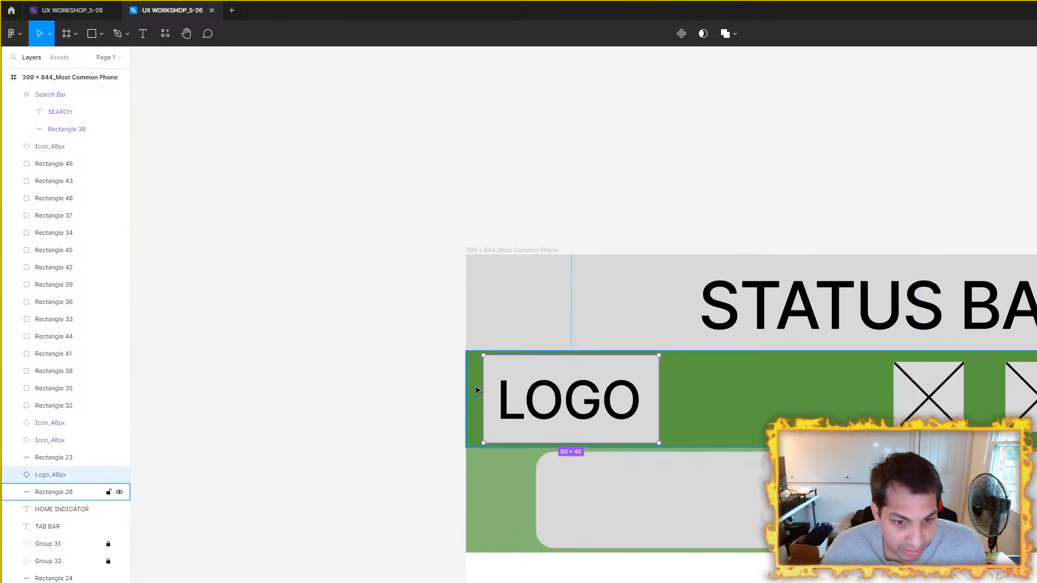
{"action": "key", "text": "super"}
{"action": "key", "text": "alt"}
{"action": "left_click", "coordinate": [474, 243]}
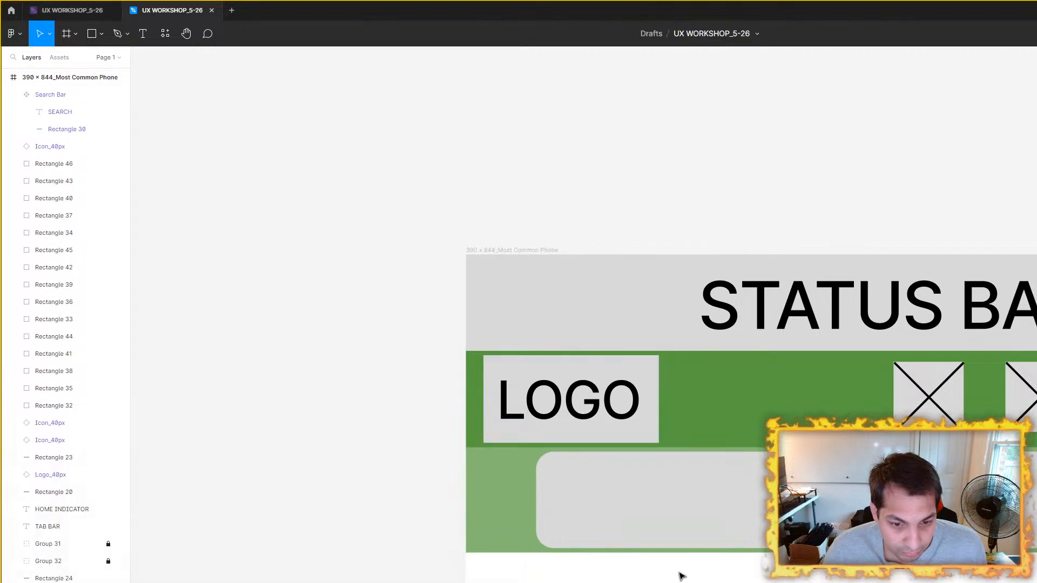
{"action": "left_click", "coordinate": [641, 527]}
{"action": "left_click_drag", "start_coordinate": [538, 497], "coordinate": [481, 494]}
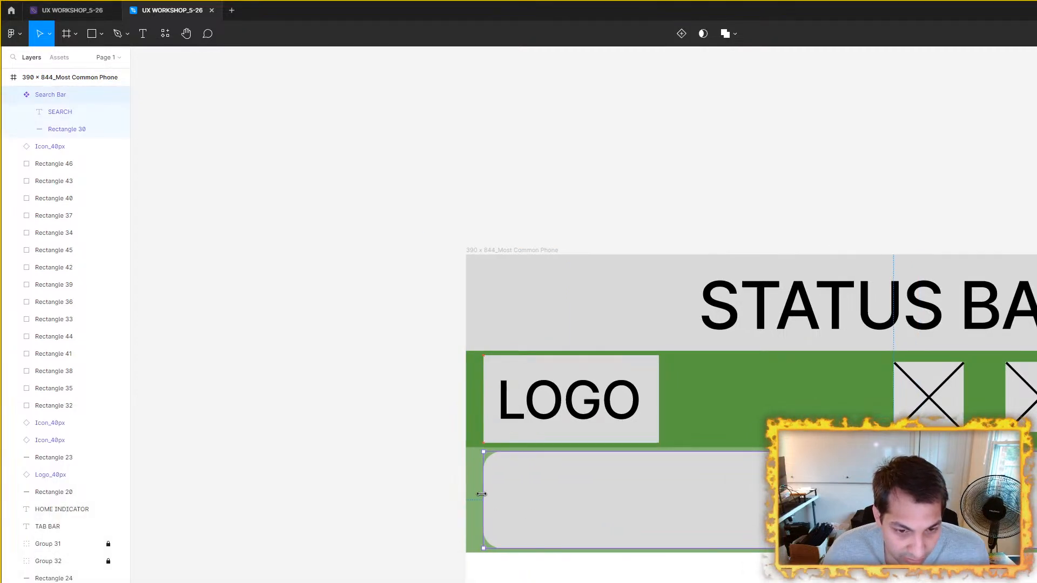
{"action": "scroll", "coordinate": [724, 432], "scroll_direction": "down", "scroll_amount": 3}
{"action": "left_click", "coordinate": [660, 180]}
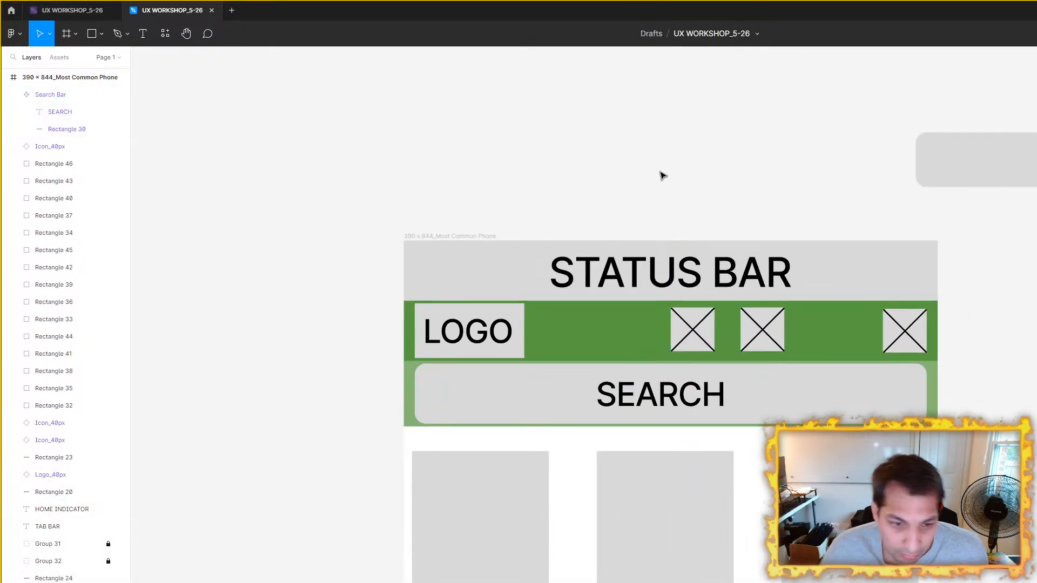
Step: Switch to the browser to consult the iOS design guidelines and the touch target size article
{"action": "scroll", "coordinate": [778, 270], "scroll_direction": "down", "scroll_amount": 3}
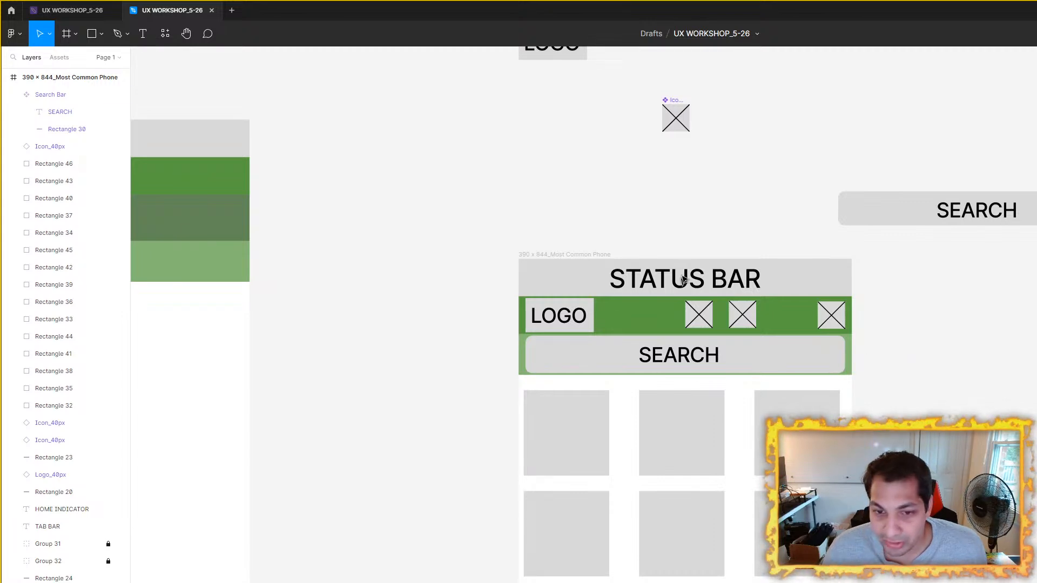
{"action": "scroll", "coordinate": [695, 255], "scroll_direction": "up", "scroll_amount": 3}
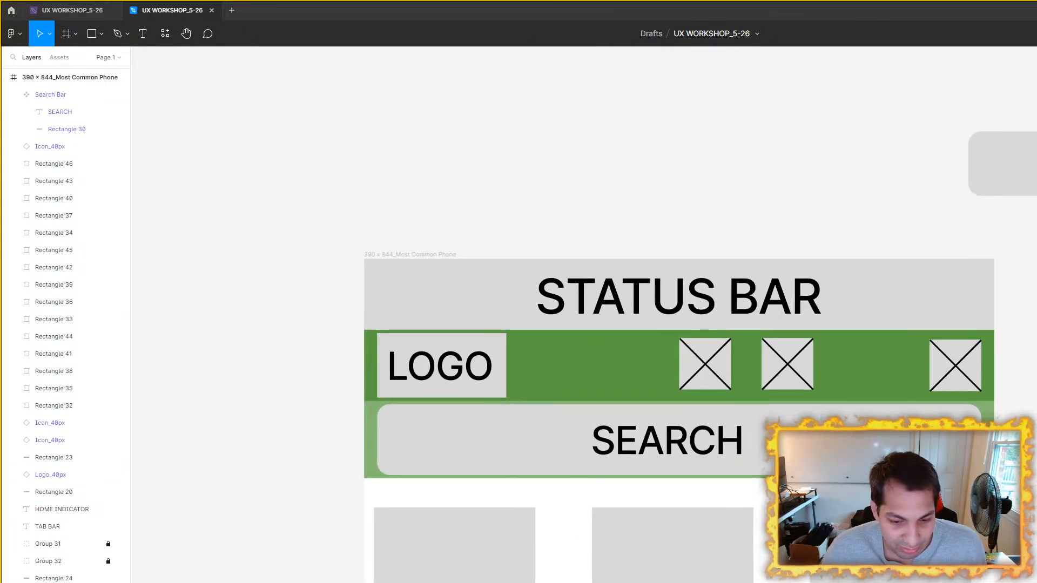
{"action": "key", "text": "alt+Tab"}
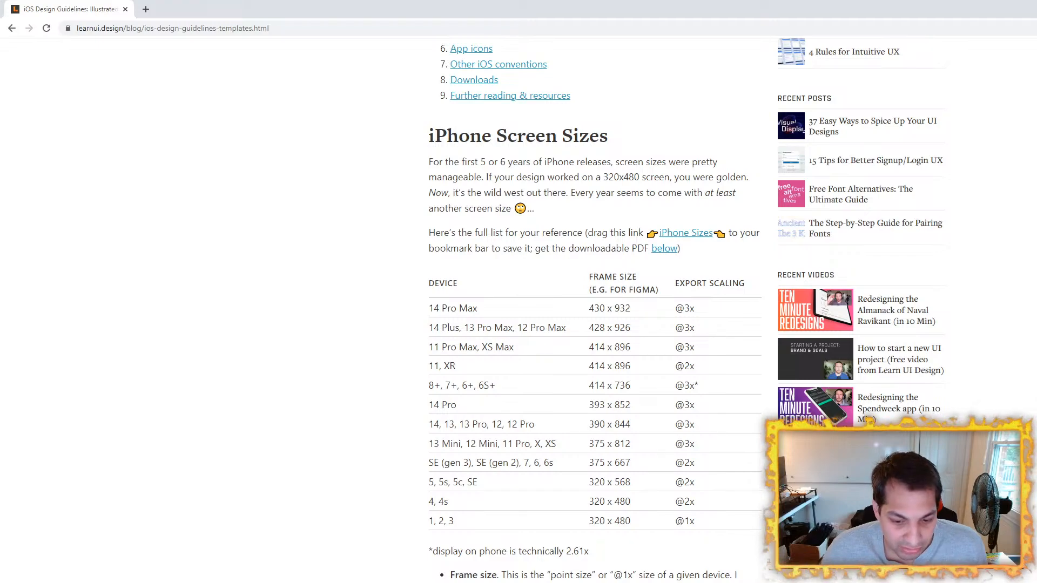
{"action": "key", "text": "alt+Tab"}
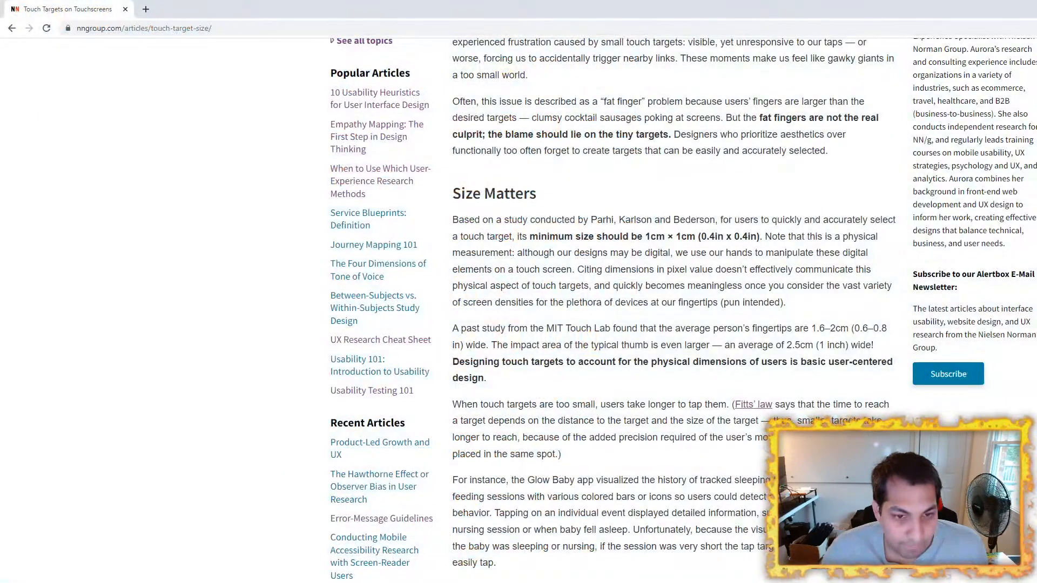
Step: Return from the touch target article to the Mobile UX study guide and look through its topic lists
{"action": "scroll", "coordinate": [543, 430], "scroll_direction": "down", "scroll_amount": 15}
{"action": "left_click", "coordinate": [12, 28]}
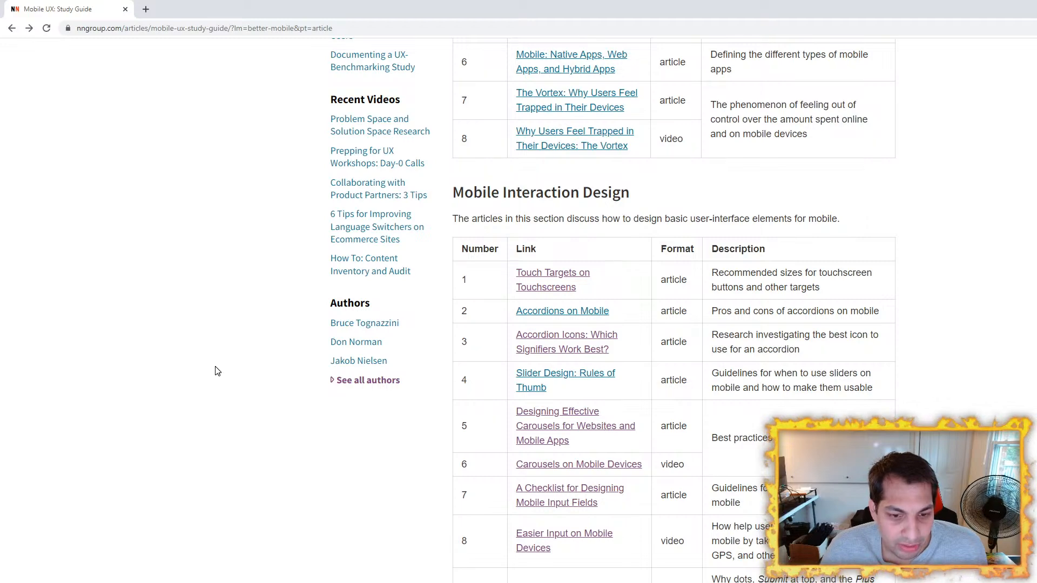
{"action": "scroll", "coordinate": [217, 372], "scroll_direction": "down", "scroll_amount": 17}
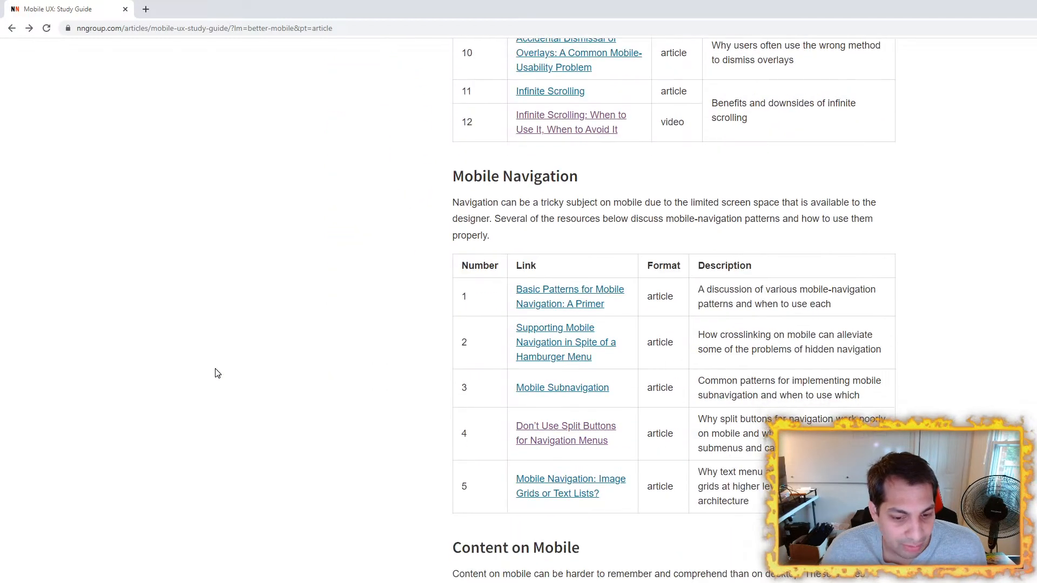
{"action": "scroll", "coordinate": [217, 372], "scroll_direction": "up", "scroll_amount": 12}
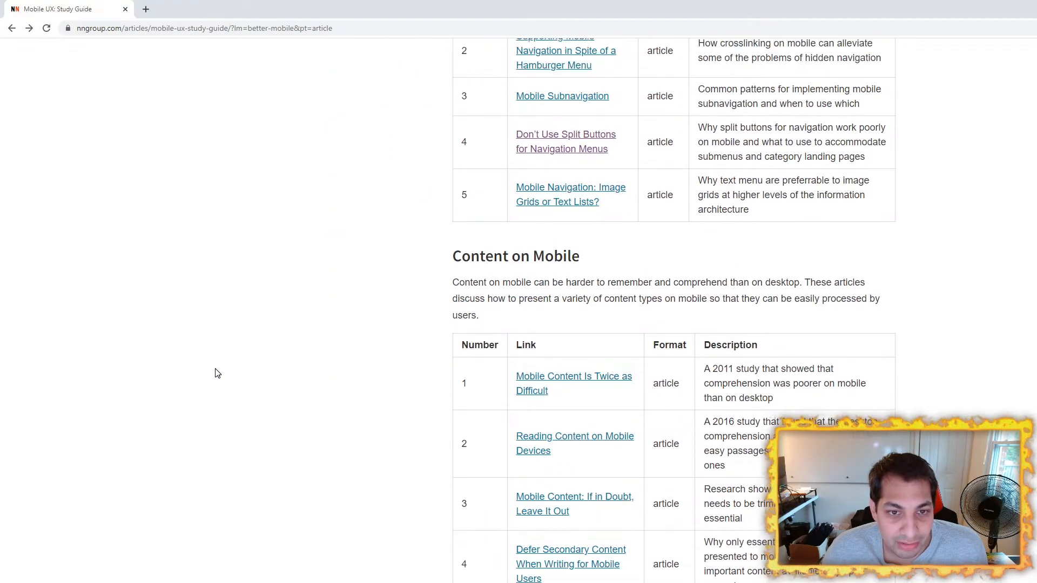
{"action": "scroll", "coordinate": [217, 373], "scroll_direction": "up", "scroll_amount": 10}
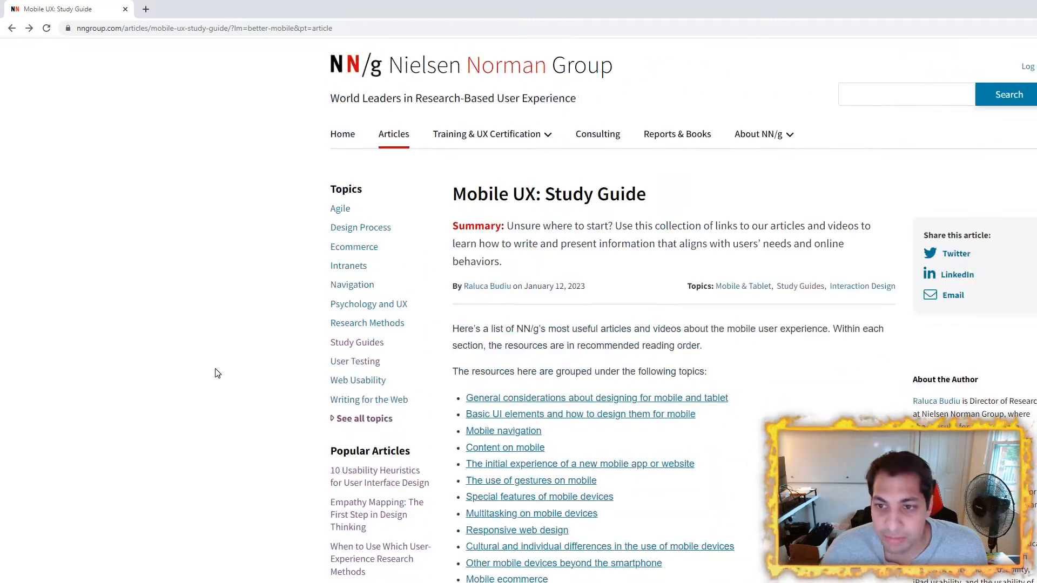
Step: Search the Nielsen Norman Group site for "spacing"
{"action": "left_click", "coordinate": [898, 91]}
{"action": "type", "text": "saci"}
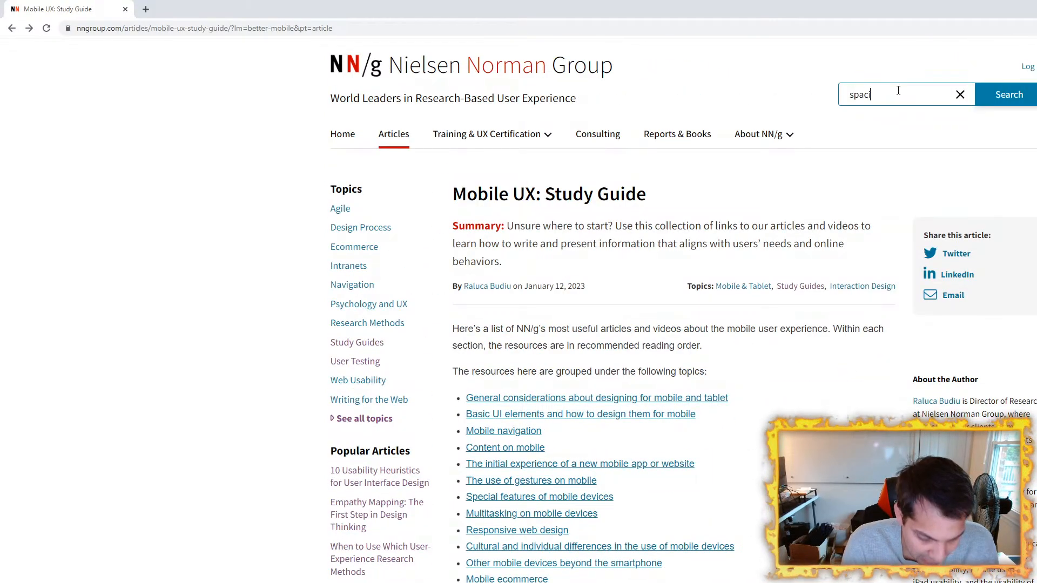
{"action": "type", "text": "ing"}
{"action": "key", "text": "Return"}
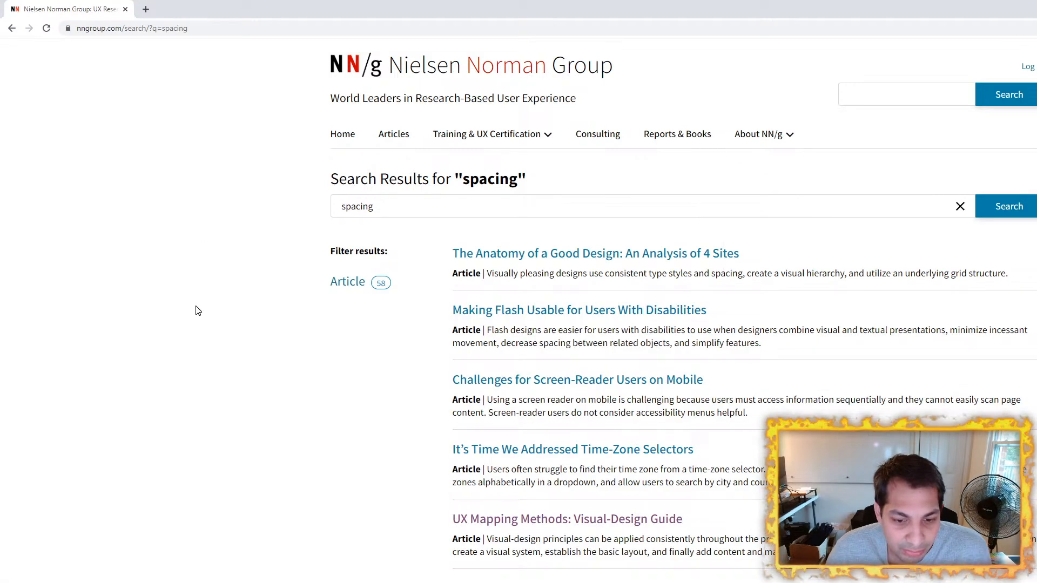
{"action": "triple_click", "coordinate": [529, 199]}
{"action": "type", "text": "p"}
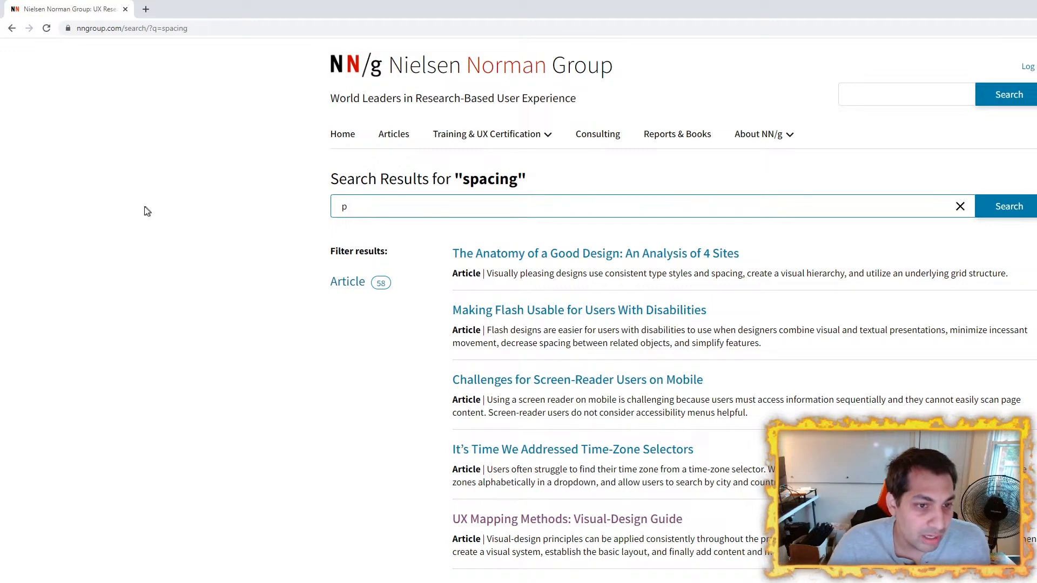
{"action": "key", "text": "ctrl+z"}
{"action": "left_click_drag", "start_coordinate": [72, 118], "coordinate": [57, 86]}
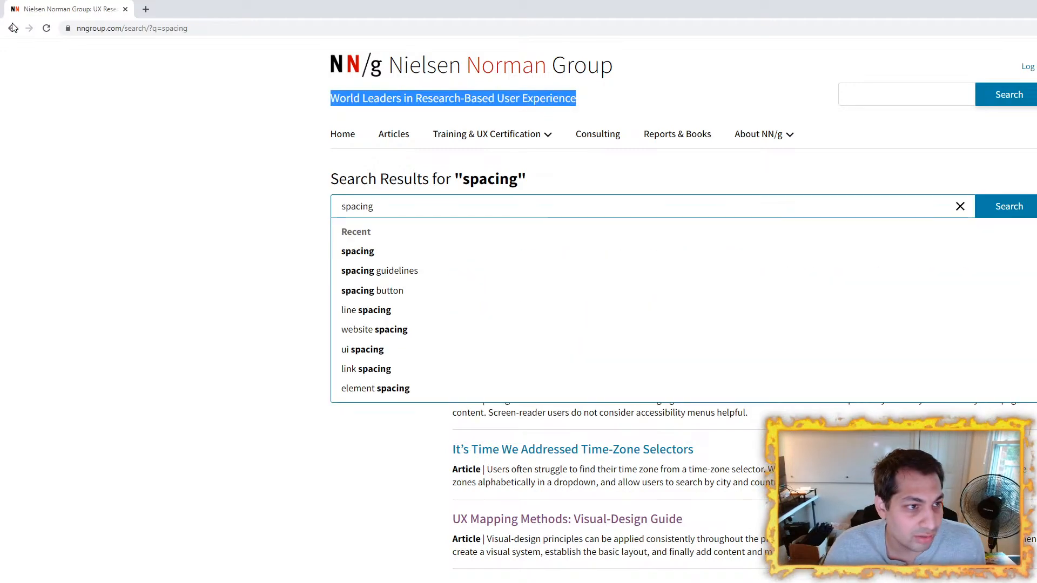
Step: Go back to the Mobile UX study guide and open the "Touch Targets on Touchscreens" article
{"action": "left_click", "coordinate": [13, 28]}
{"action": "scroll", "coordinate": [463, 387], "scroll_direction": "down", "scroll_amount": 20}
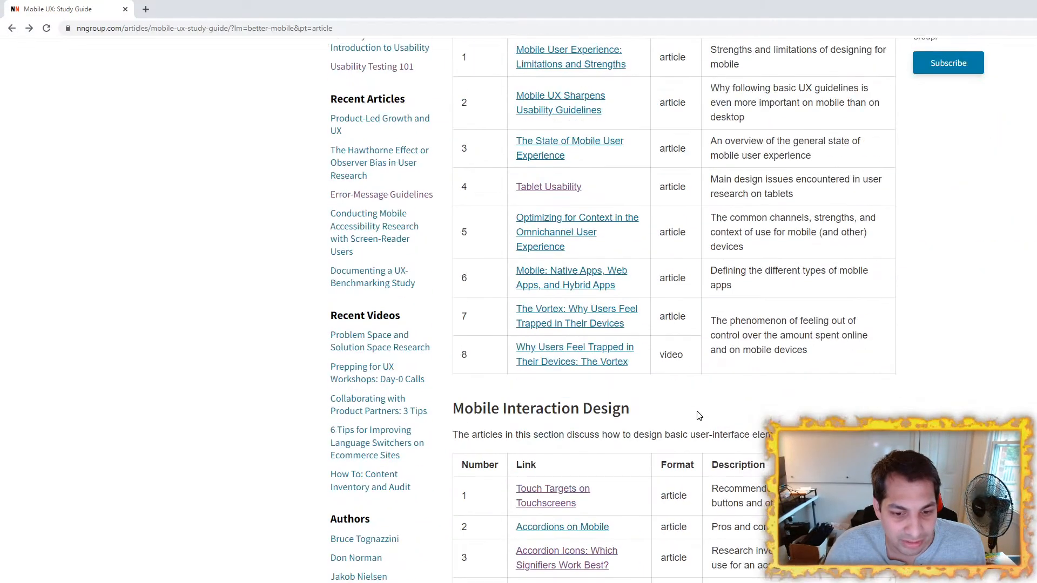
{"action": "left_click", "coordinate": [551, 125]}
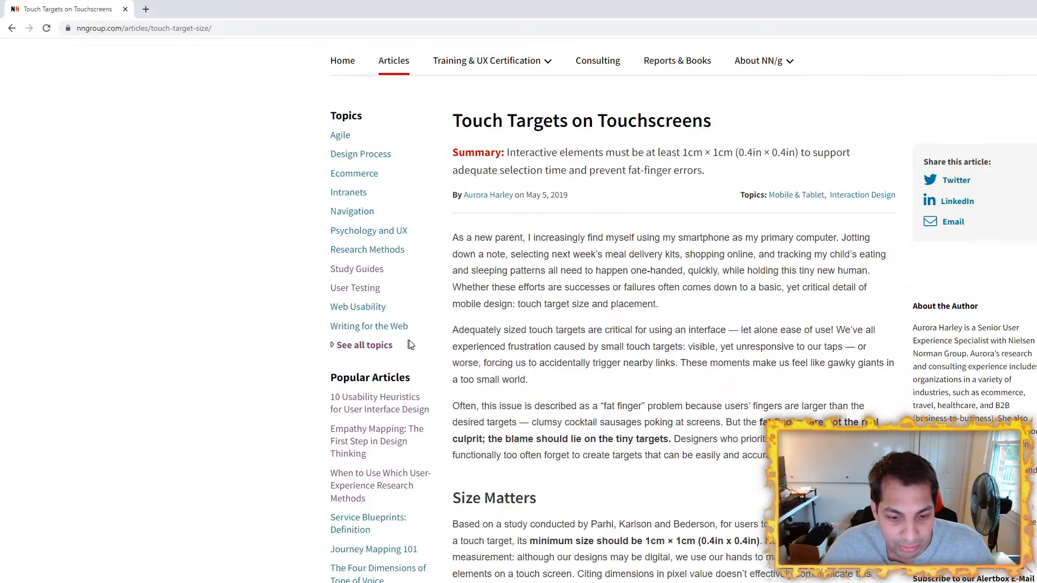
Step: Read the article's advice on minimum touch target size and on spacing between links and stacked buttons
{"action": "scroll", "coordinate": [645, 250], "scroll_direction": "down", "scroll_amount": 8}
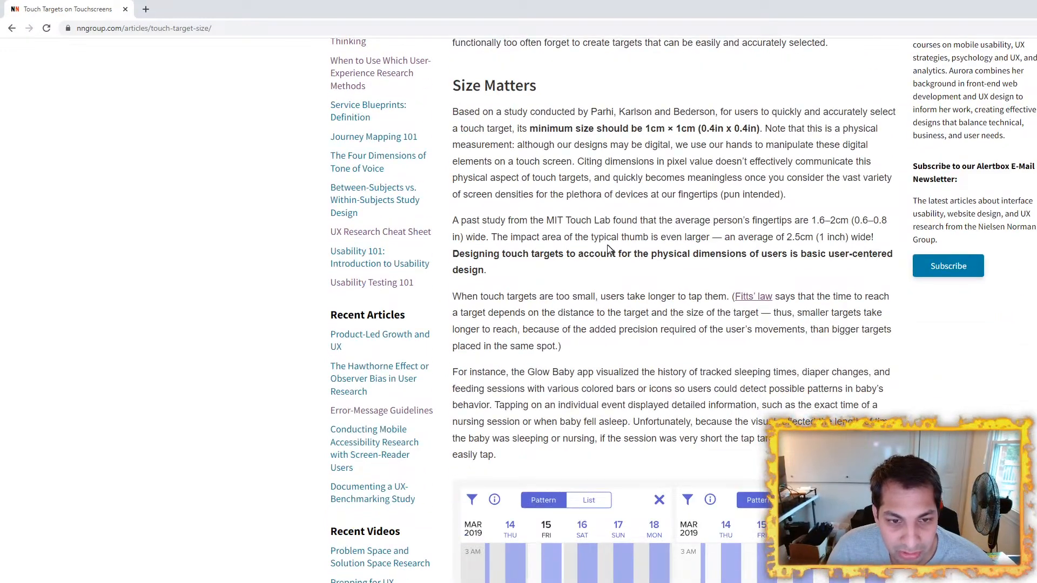
{"action": "scroll", "coordinate": [611, 249], "scroll_direction": "down", "scroll_amount": 20}
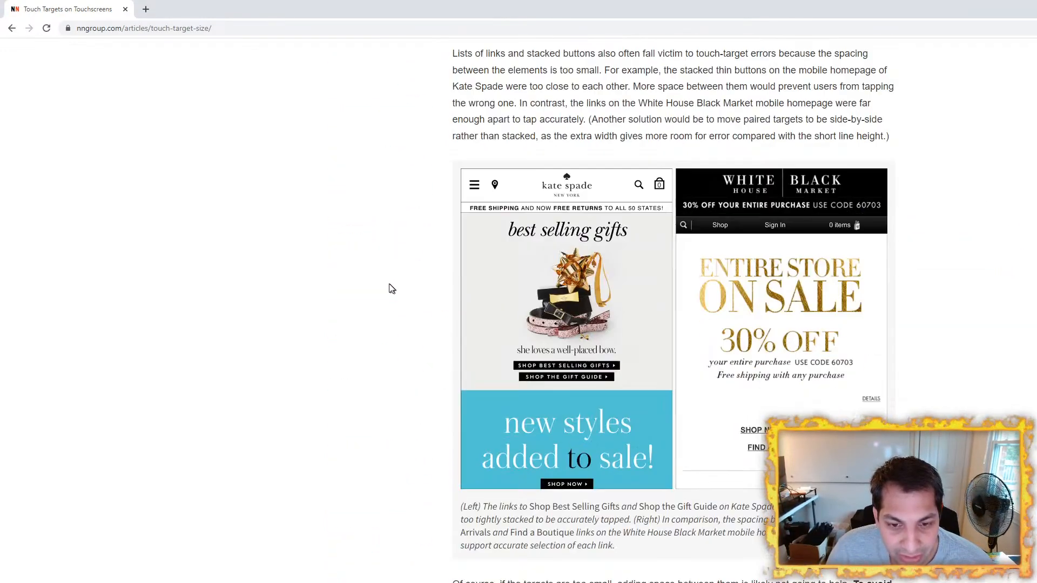
{"action": "scroll", "coordinate": [378, 278], "scroll_direction": "up", "scroll_amount": 2}
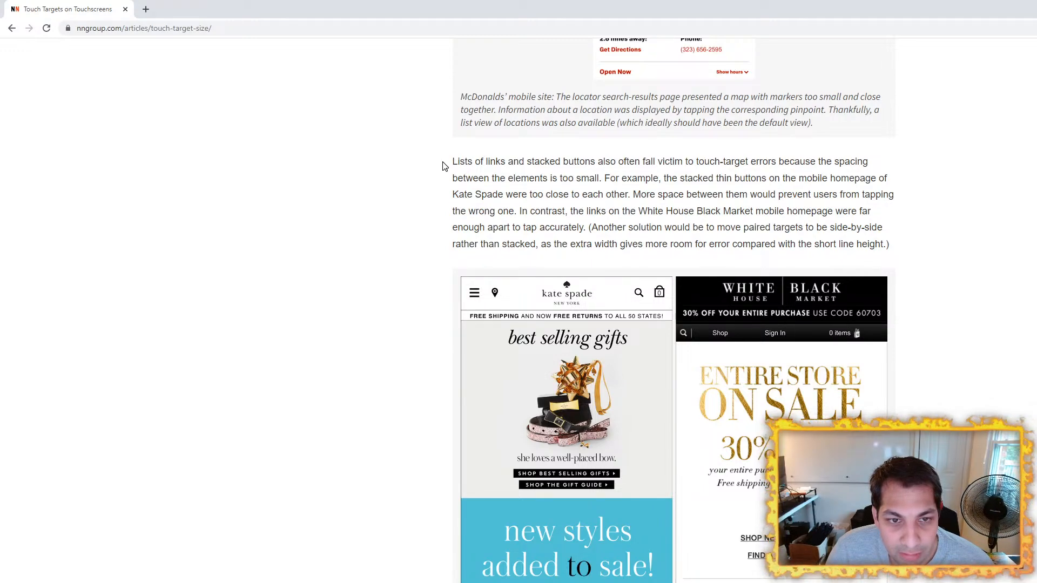
{"action": "scroll", "coordinate": [414, 239], "scroll_direction": "down", "scroll_amount": 8}
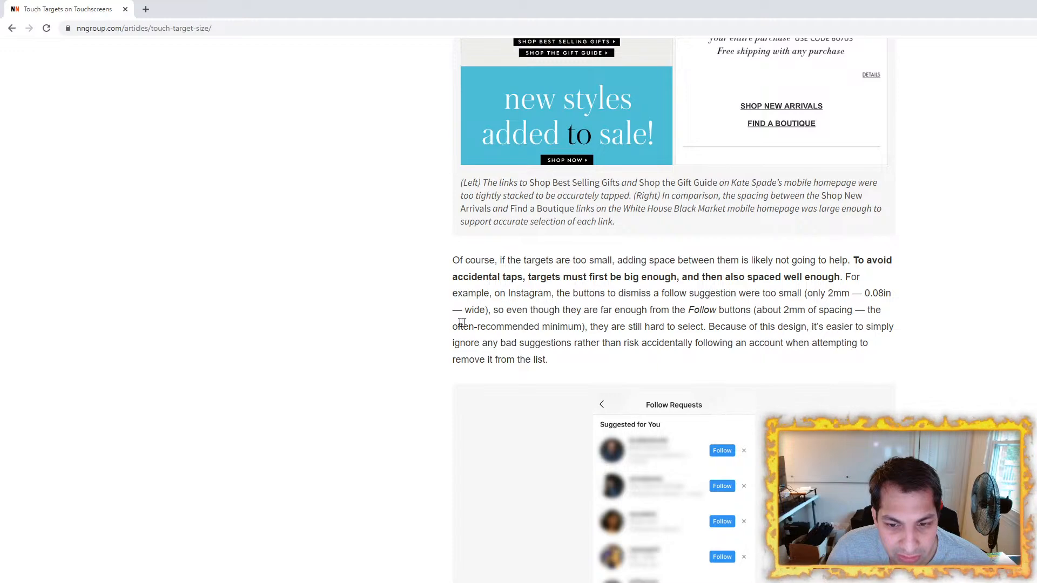
{"action": "scroll", "coordinate": [382, 303], "scroll_direction": "down", "scroll_amount": 10}
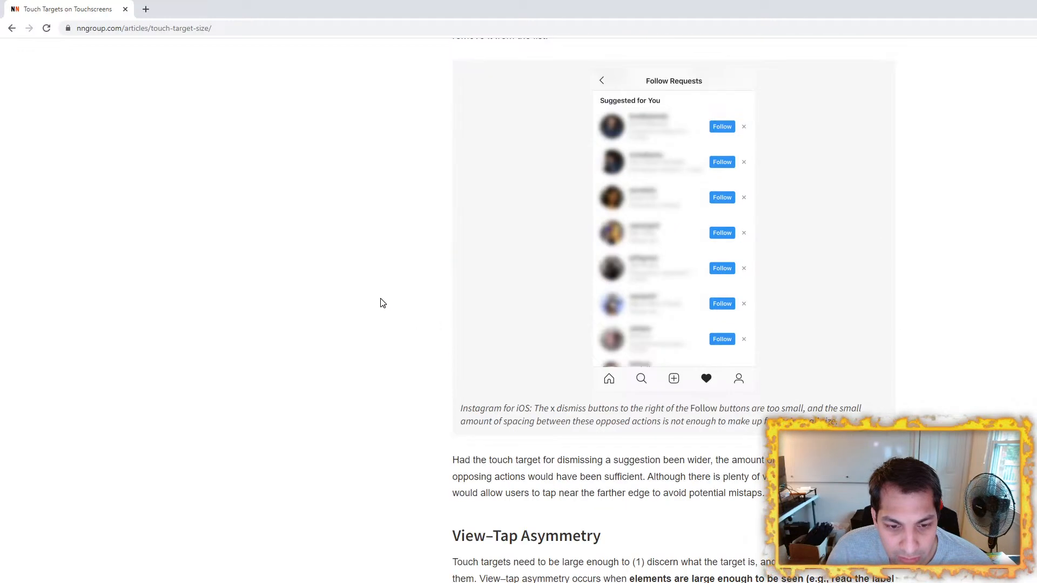
Step: Examine the article's View–Tap Asymmetry and When Bigger Is Better sections for guidance on target size and spacing
{"action": "scroll", "coordinate": [383, 302], "scroll_direction": "down", "scroll_amount": 3}
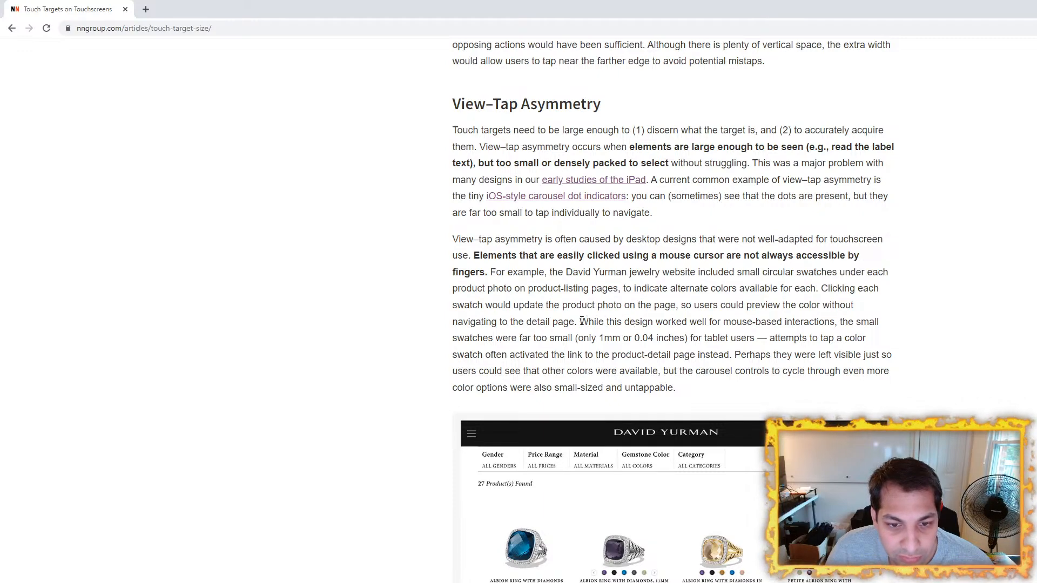
{"action": "left_click_drag", "start_coordinate": [581, 321], "coordinate": [886, 337]}
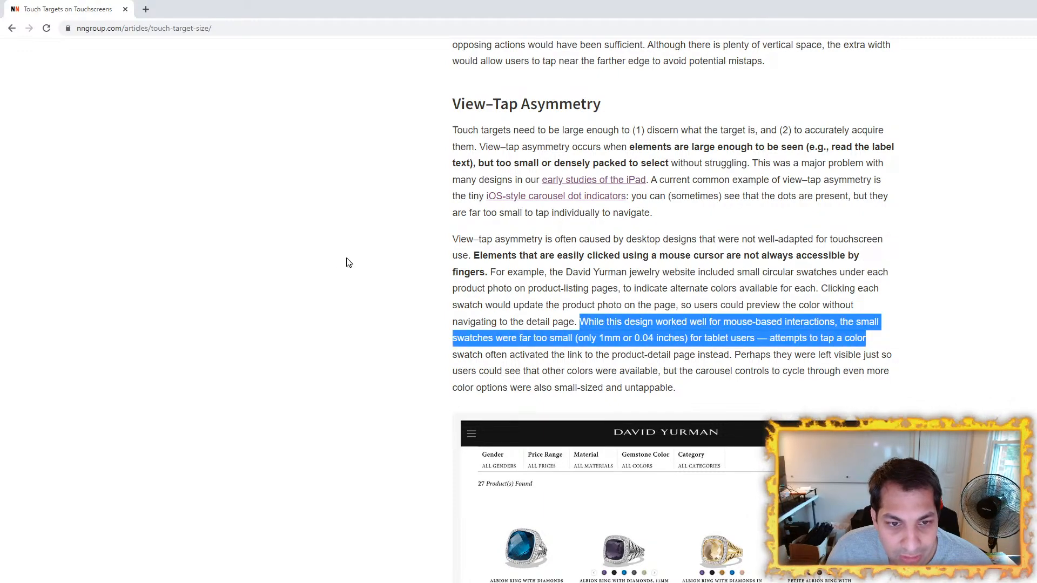
{"action": "left_click", "coordinate": [331, 262]}
{"action": "scroll", "coordinate": [421, 288], "scroll_direction": "down", "scroll_amount": 10}
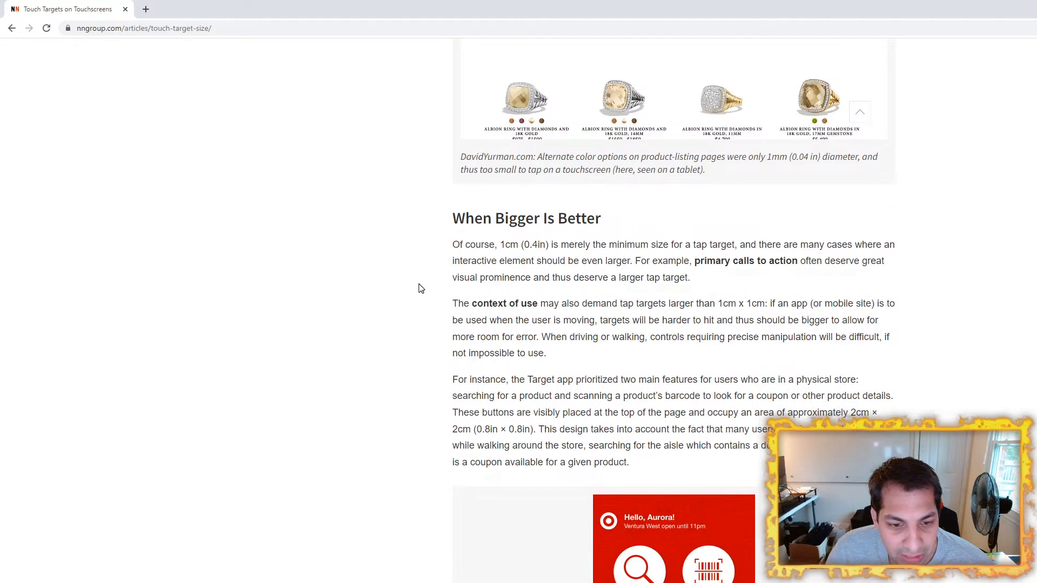
{"action": "scroll", "coordinate": [421, 288], "scroll_direction": "down", "scroll_amount": 15}
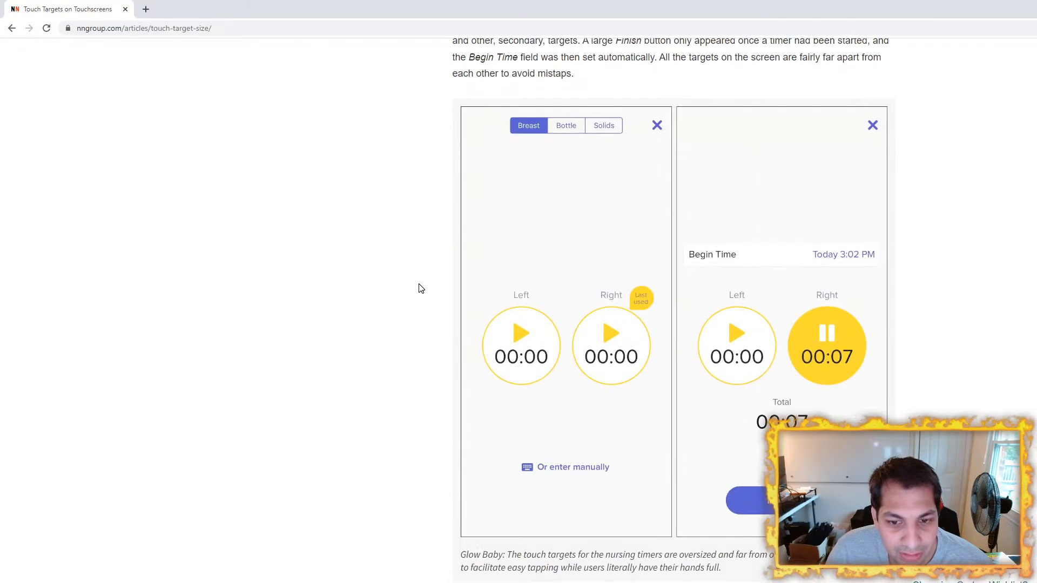
{"action": "scroll", "coordinate": [421, 289], "scroll_direction": "up", "scroll_amount": 5}
{"action": "scroll", "coordinate": [421, 288], "scroll_direction": "down", "scroll_amount": 12}
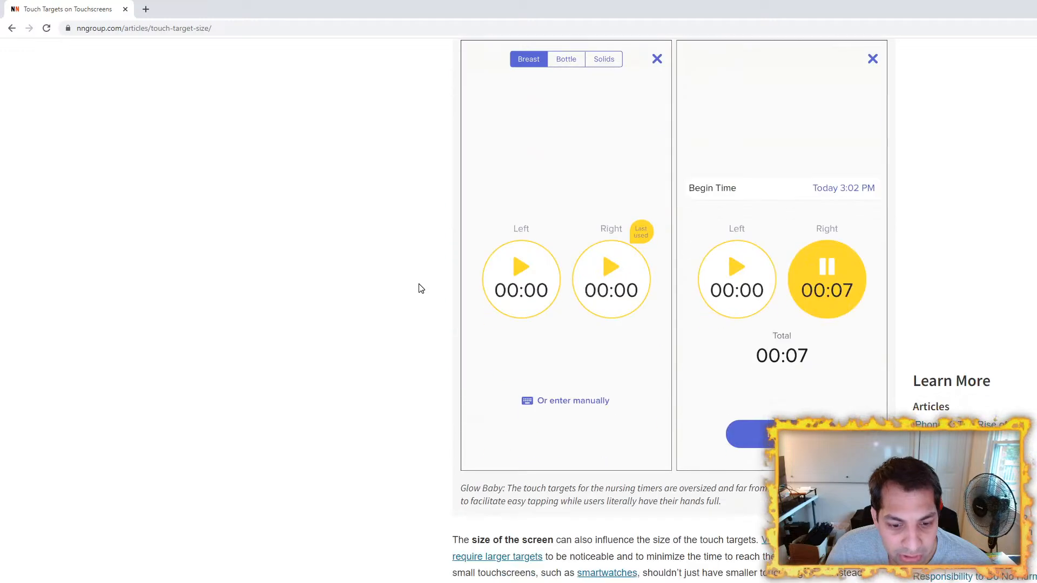
{"action": "scroll", "coordinate": [420, 288], "scroll_direction": "up", "scroll_amount": 12}
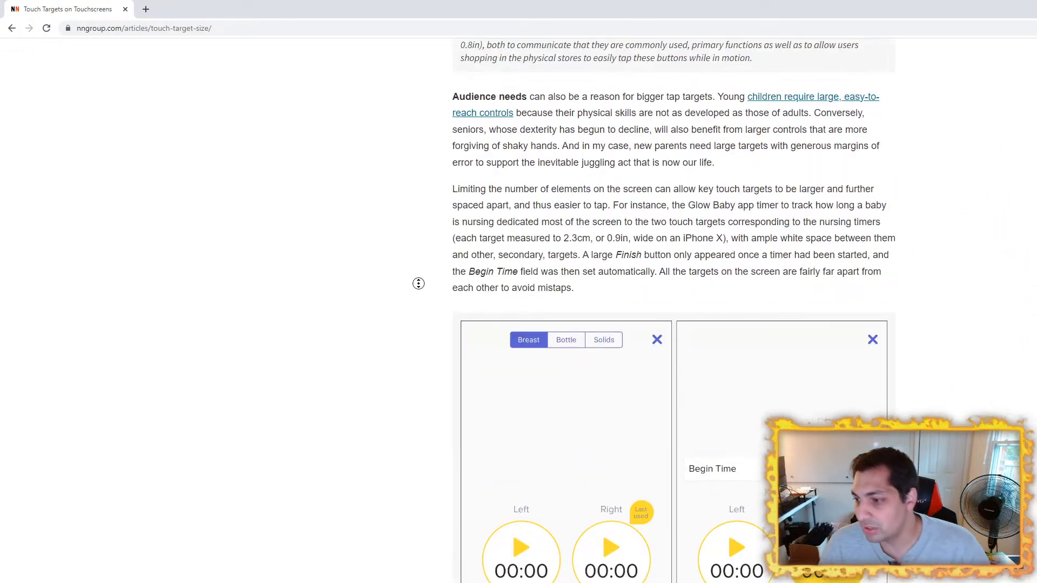
{"action": "scroll", "coordinate": [421, 288], "scroll_direction": "up", "scroll_amount": 13}
Step: Search Google in a new browser tab for "best spaciong between icons ux design"
{"action": "left_click", "coordinate": [146, 10]}
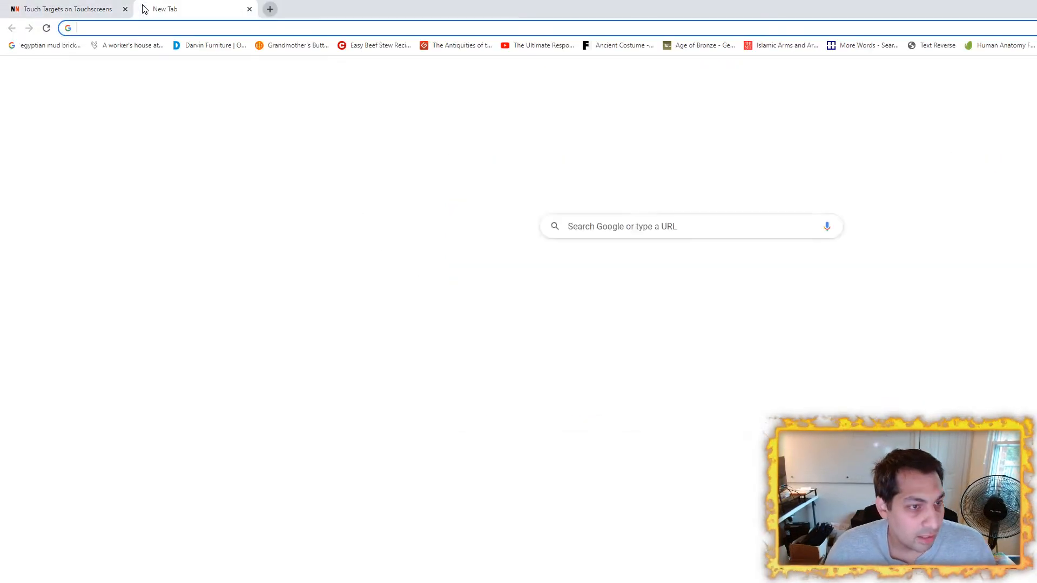
{"action": "type", "text": "best spaciong b"}
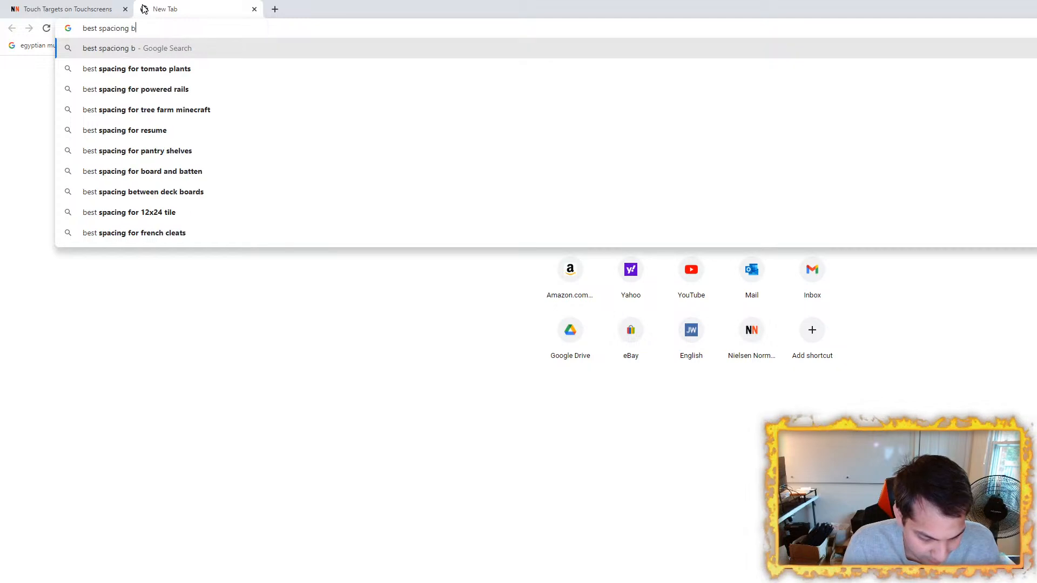
{"action": "type", "text": "etween icon"}
{"action": "key", "text": "BackSpace"}
{"action": "key", "text": "BackSpace"}
{"action": "key", "text": "BackSpace"}
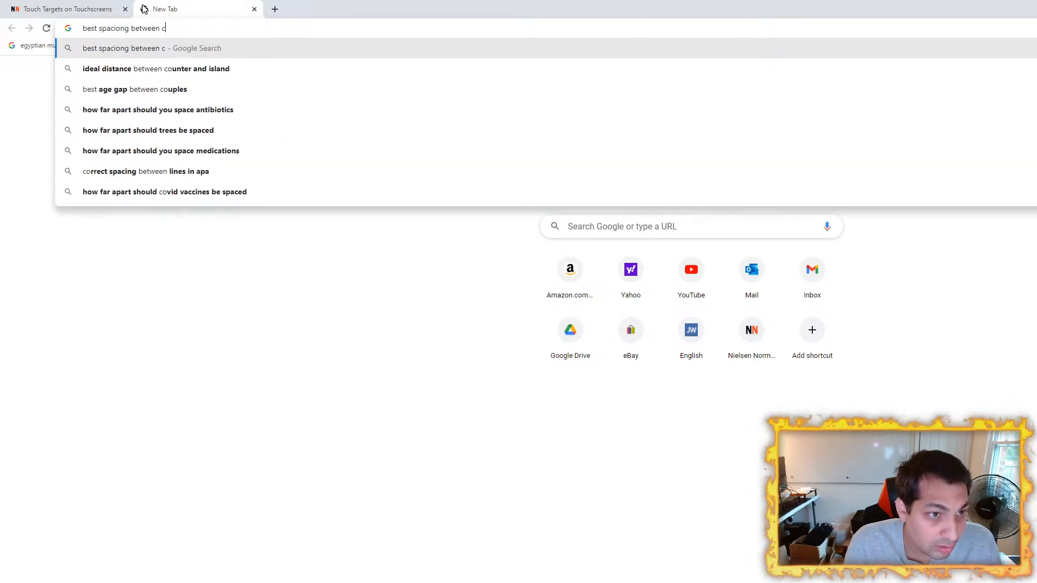
{"action": "type", "text": "icons ux design"}
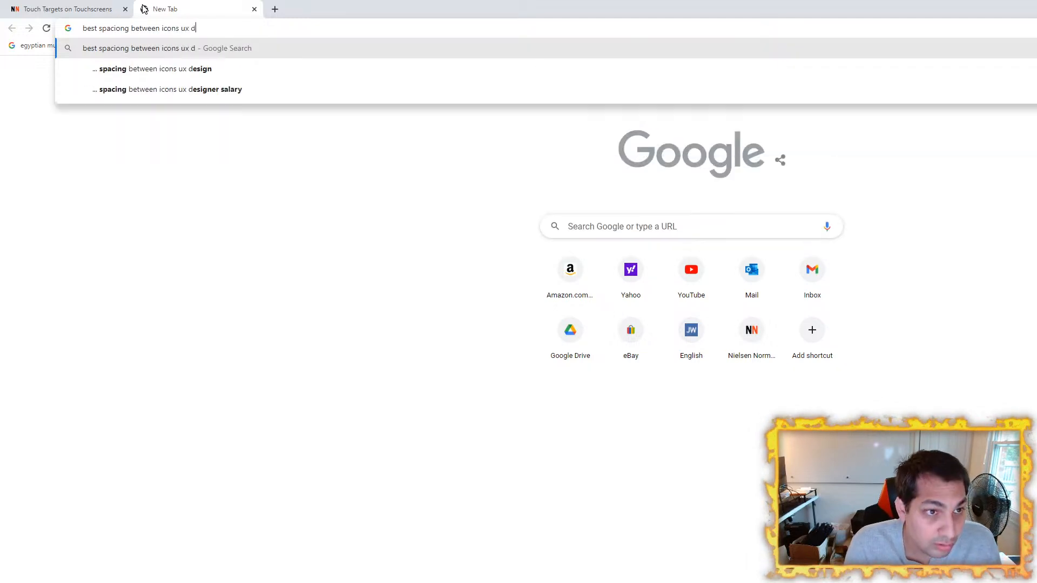
{"action": "key", "text": "Return"}
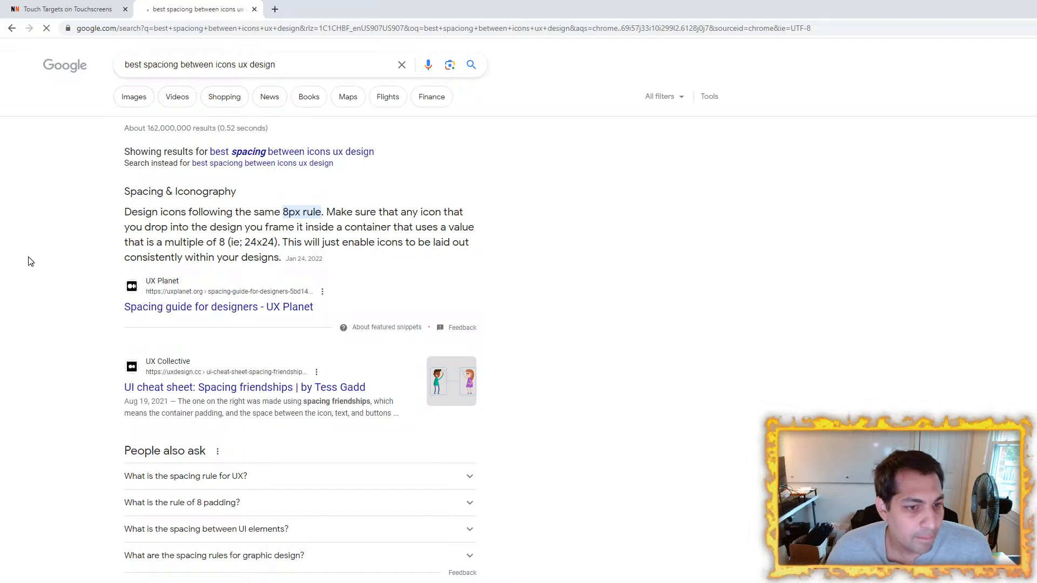
Step: Open the UX Planet result "Spacing guide for designers", skim it, and return to the search results
{"action": "left_click", "coordinate": [166, 307]}
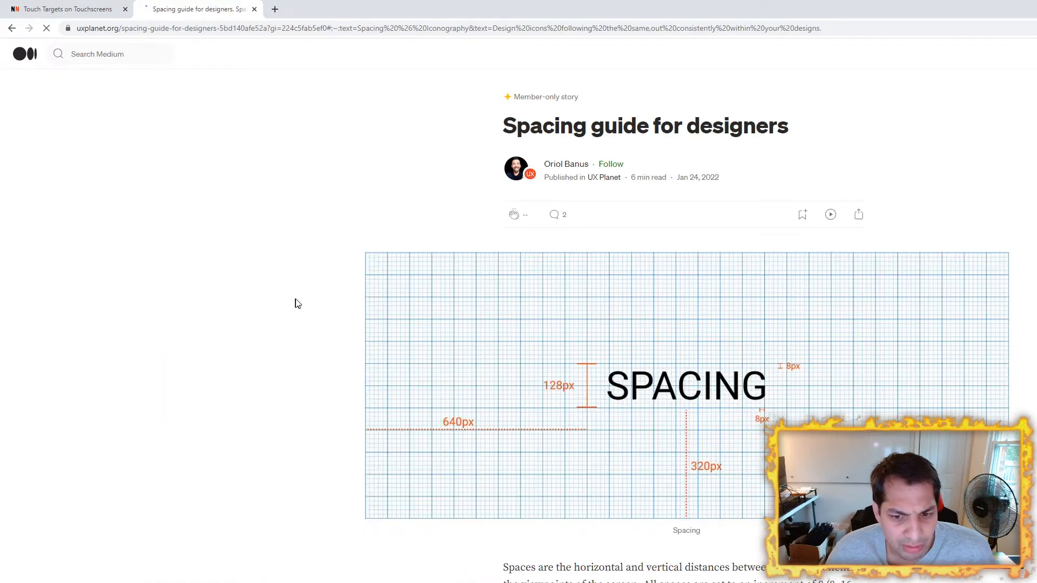
{"action": "scroll", "coordinate": [299, 302], "scroll_direction": "down", "scroll_amount": 20}
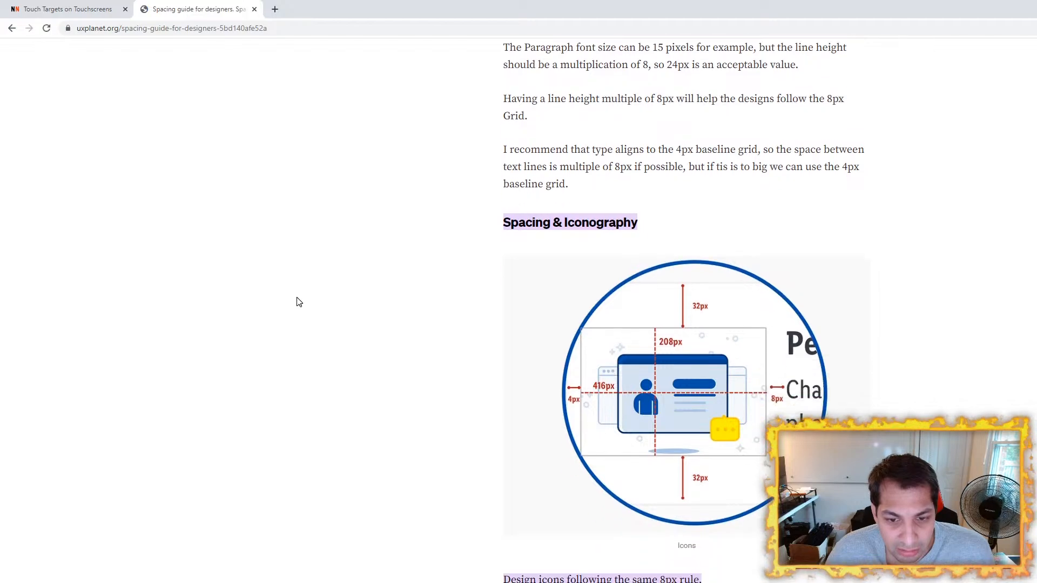
{"action": "left_click", "coordinate": [12, 29]}
Step: Look through the icon spacing results and switch to the corrected query "best spacing between icons ux design"
{"action": "scroll", "coordinate": [54, 448], "scroll_direction": "down", "scroll_amount": 5}
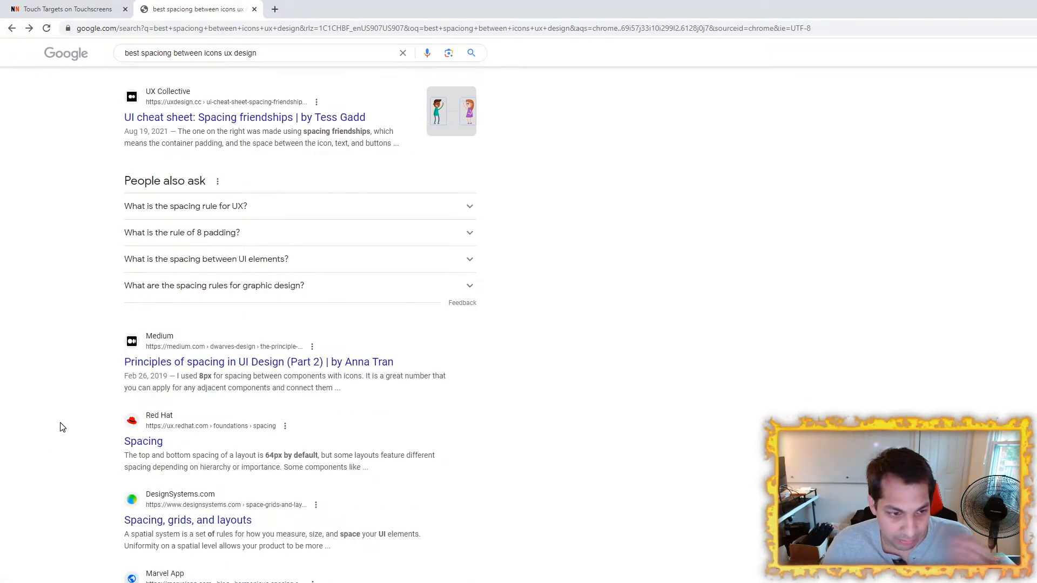
{"action": "scroll", "coordinate": [56, 409], "scroll_direction": "down", "scroll_amount": 8}
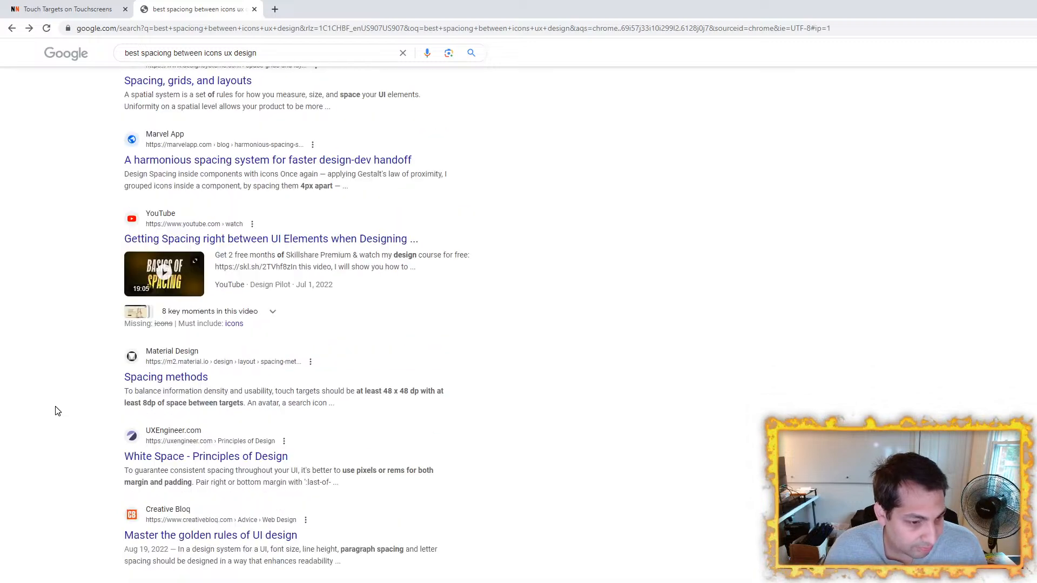
{"action": "scroll", "coordinate": [56, 409], "scroll_direction": "up", "scroll_amount": 14}
{"action": "left_click", "coordinate": [303, 152]}
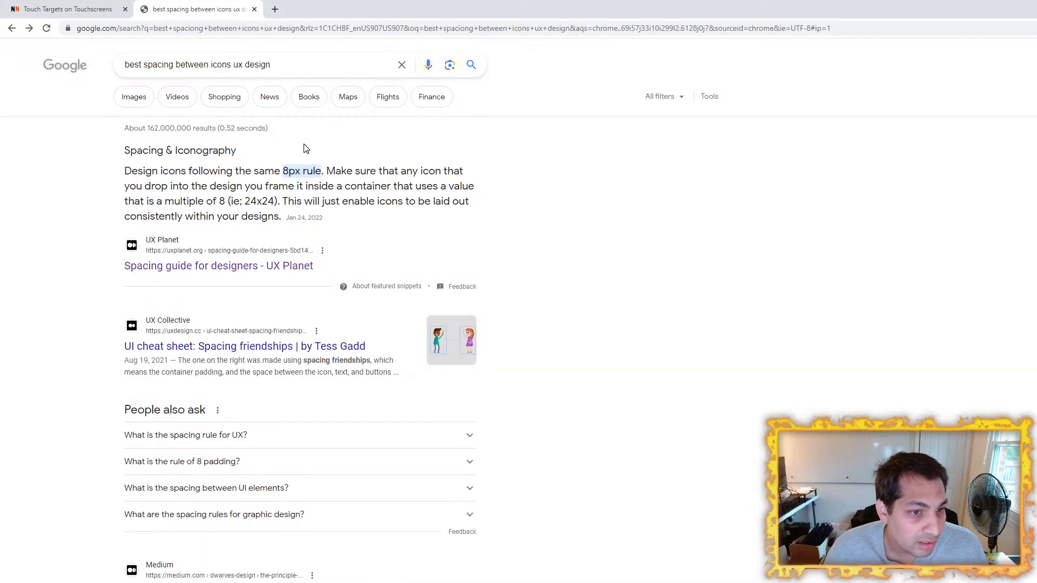
Step: Replace the search query with "pading between buyttons mobile" and run it
{"action": "triple_click", "coordinate": [317, 66]}
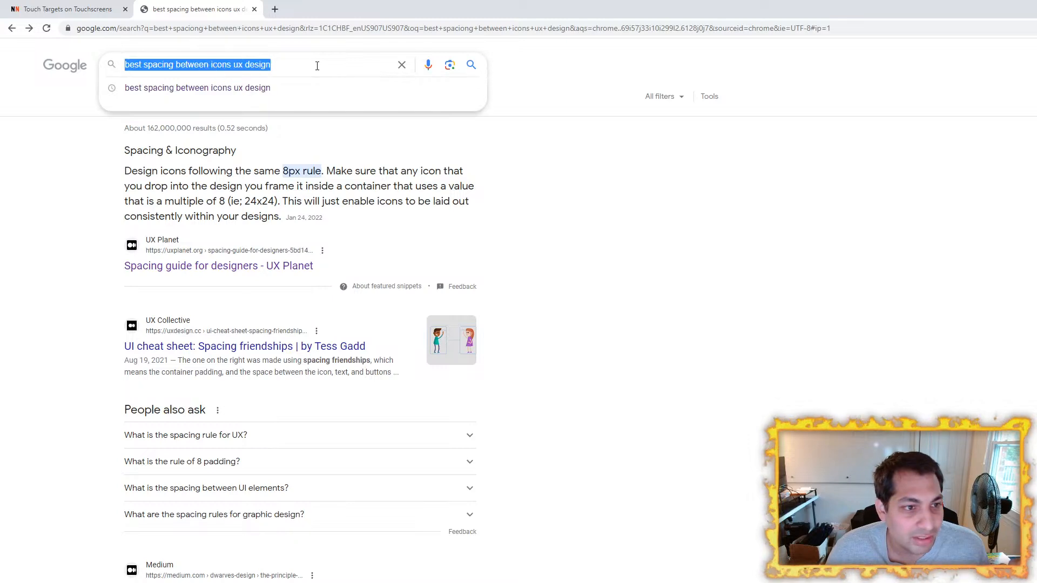
{"action": "type", "text": "pading bet"}
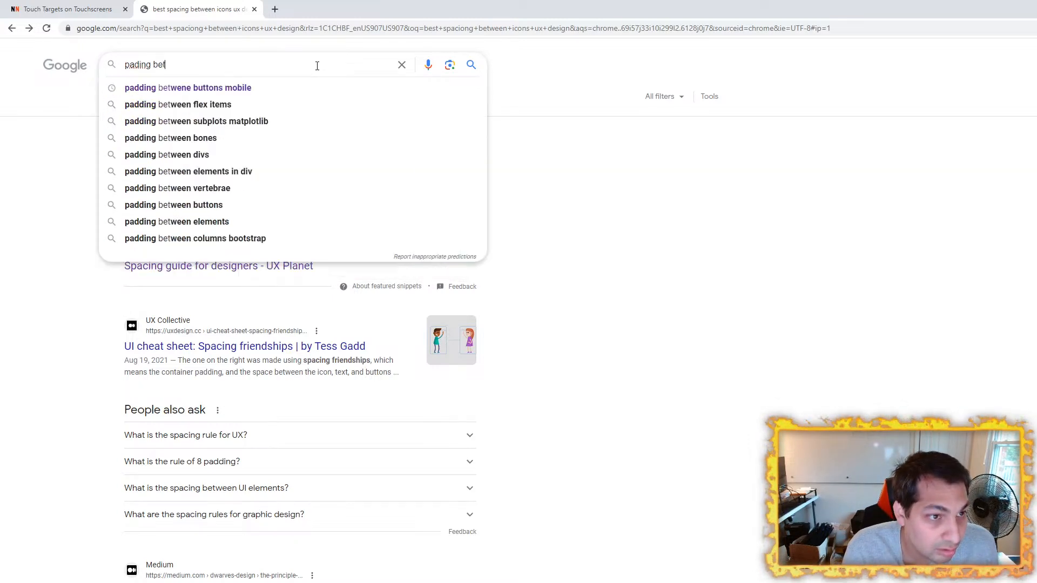
{"action": "type", "text": "ween buyttons "}
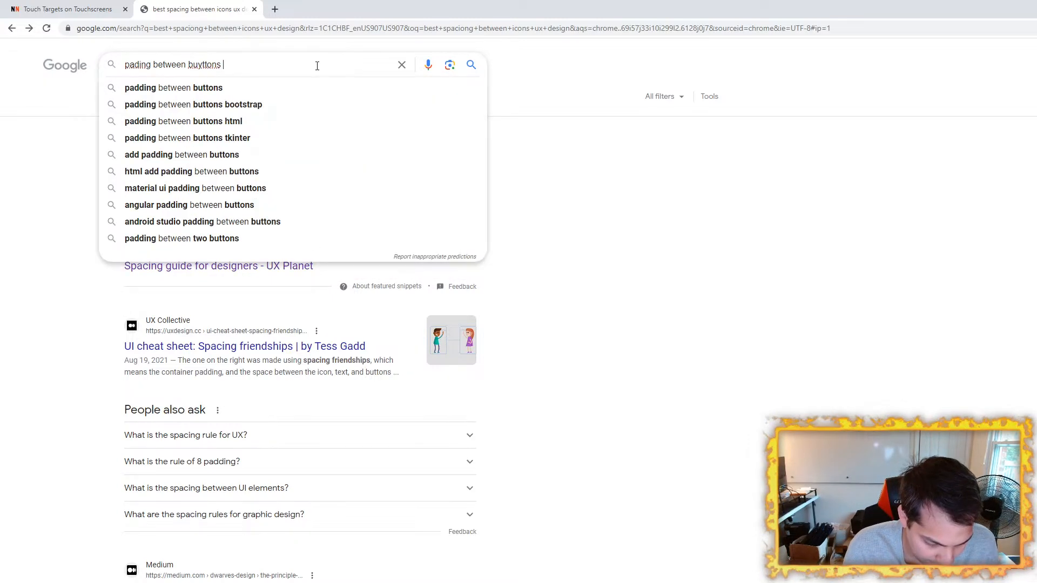
{"action": "type", "text": "mobile"}
{"action": "key", "text": "Return"}
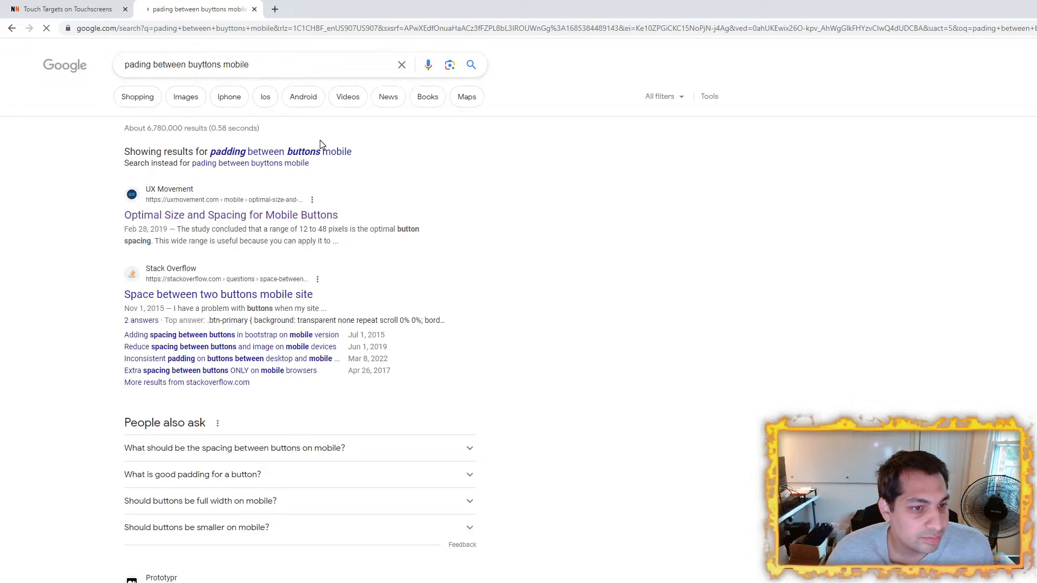
Step: Switch to the corrected query "padding between buttons mobile" and open UX Movement's "Optimal Size and Spacing for Mobile Buttons" at its Button Size Standard section
{"action": "left_click", "coordinate": [324, 152]}
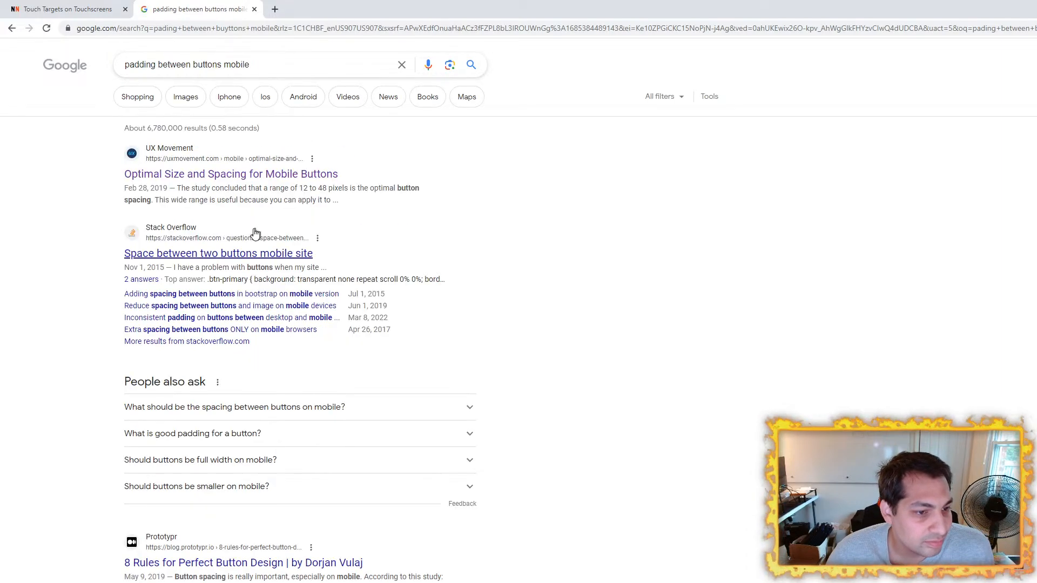
{"action": "left_click", "coordinate": [168, 171]}
{"action": "scroll", "coordinate": [322, 296], "scroll_direction": "down", "scroll_amount": 6}
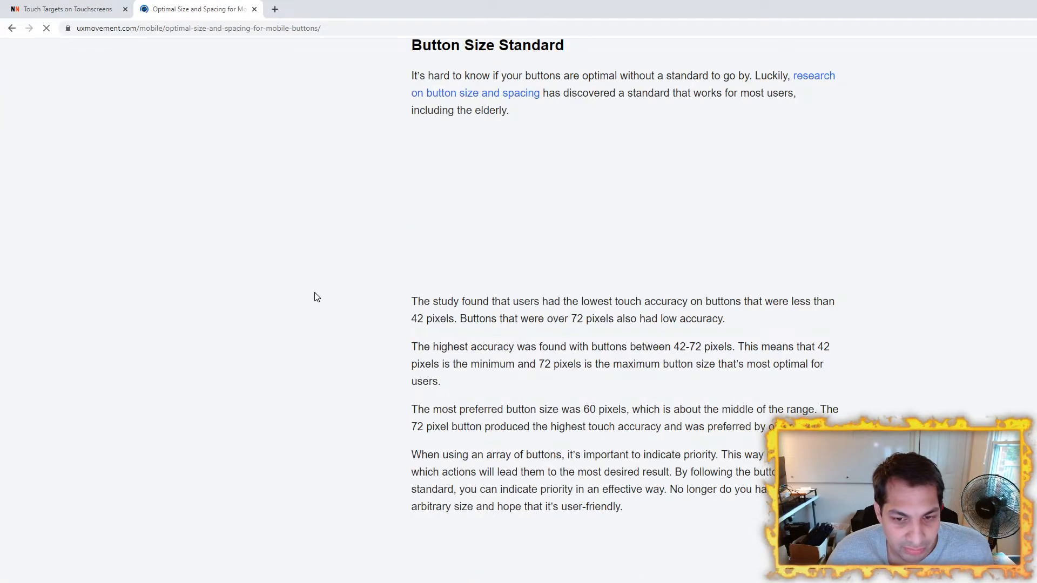
{"action": "scroll", "coordinate": [317, 297], "scroll_direction": "up", "scroll_amount": 6}
{"action": "scroll", "coordinate": [317, 298], "scroll_direction": "down", "scroll_amount": 5}
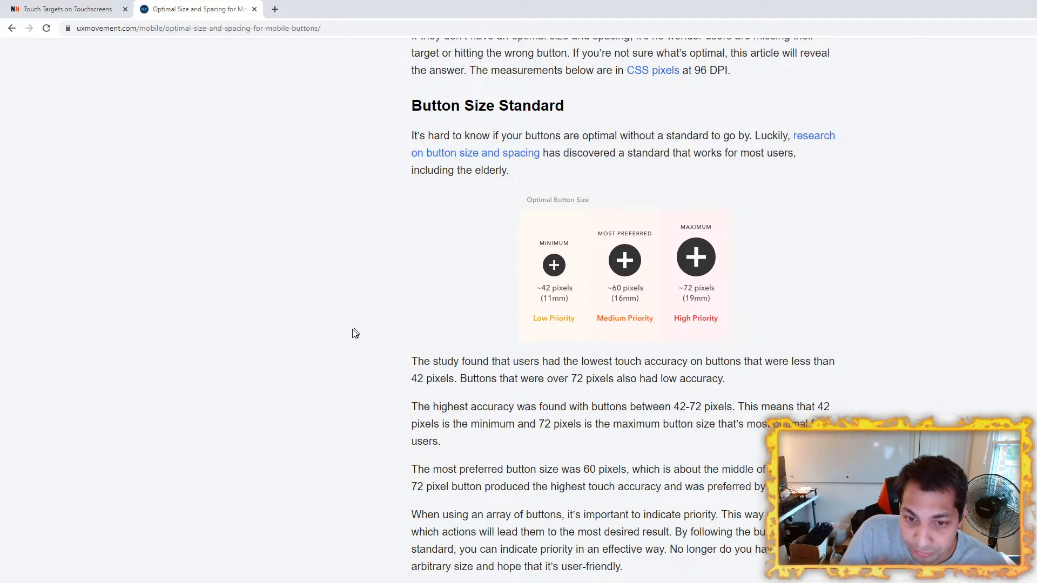
Step: Read through the article's button priority examples and Button Spacing Standard section, checking the recommended spacing ranges for each button size
{"action": "scroll", "coordinate": [331, 340], "scroll_direction": "down", "scroll_amount": 5}
{"action": "scroll", "coordinate": [332, 340], "scroll_direction": "down", "scroll_amount": 7}
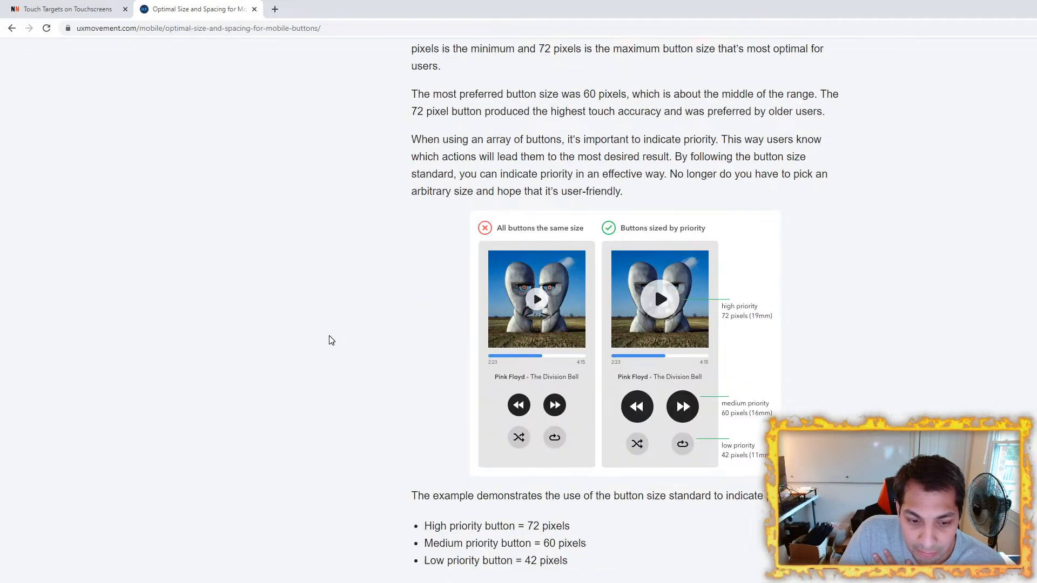
{"action": "scroll", "coordinate": [331, 341], "scroll_direction": "down", "scroll_amount": 5}
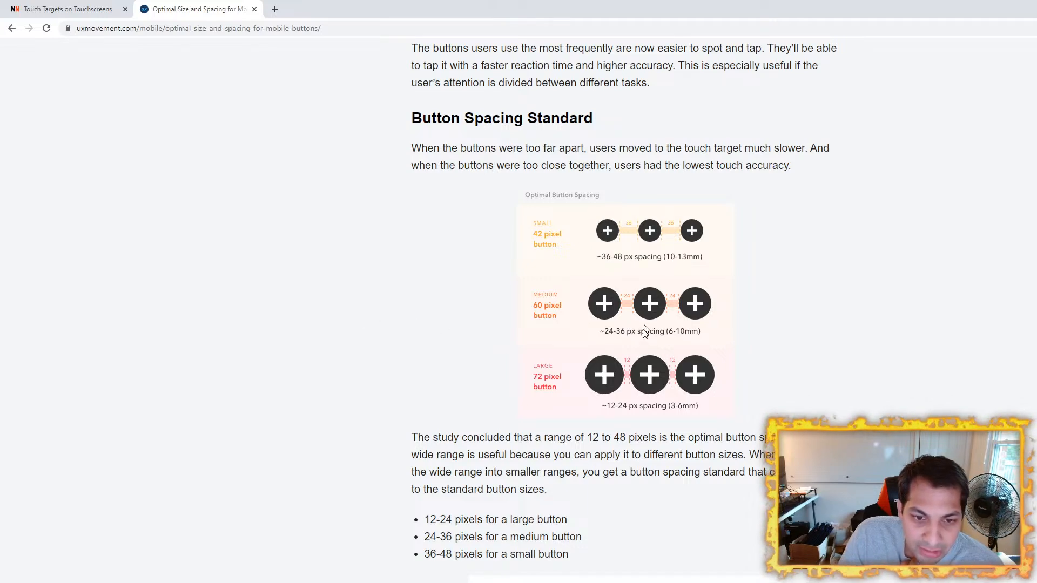
{"action": "scroll", "coordinate": [357, 353], "scroll_direction": "down", "scroll_amount": 2}
{"action": "scroll", "coordinate": [356, 353], "scroll_direction": "down", "scroll_amount": 4}
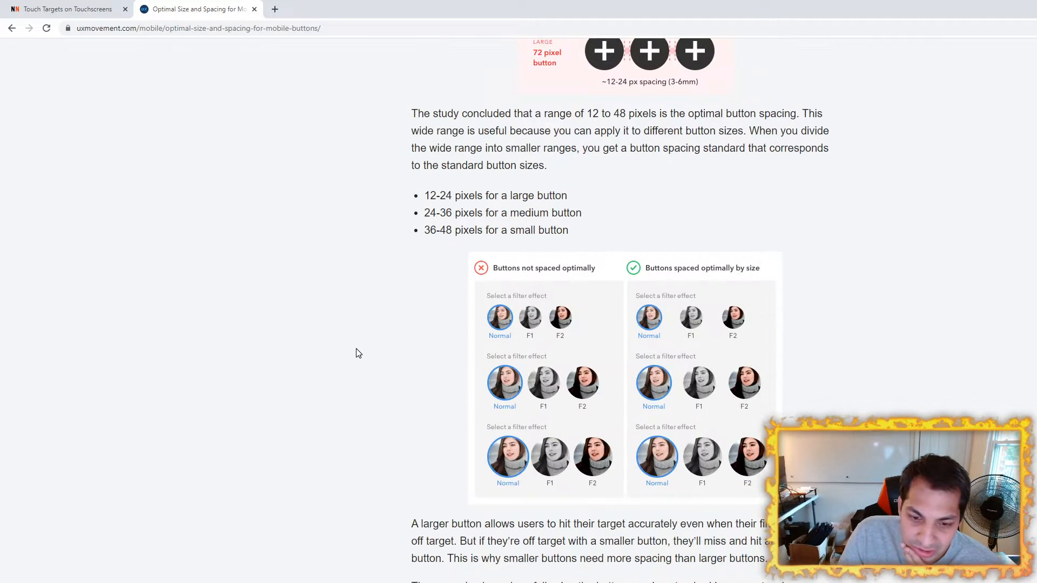
{"action": "scroll", "coordinate": [356, 353], "scroll_direction": "down", "scroll_amount": 7}
{"action": "scroll", "coordinate": [356, 353], "scroll_direction": "down", "scroll_amount": 18}
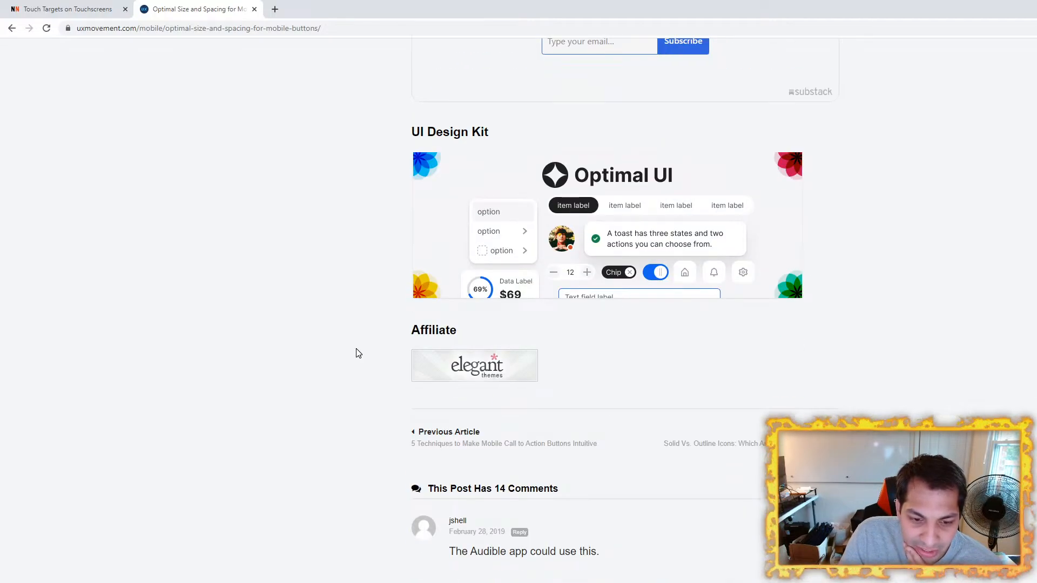
{"action": "scroll", "coordinate": [358, 354], "scroll_direction": "up", "scroll_amount": 19}
{"action": "scroll", "coordinate": [358, 353], "scroll_direction": "up", "scroll_amount": 9}
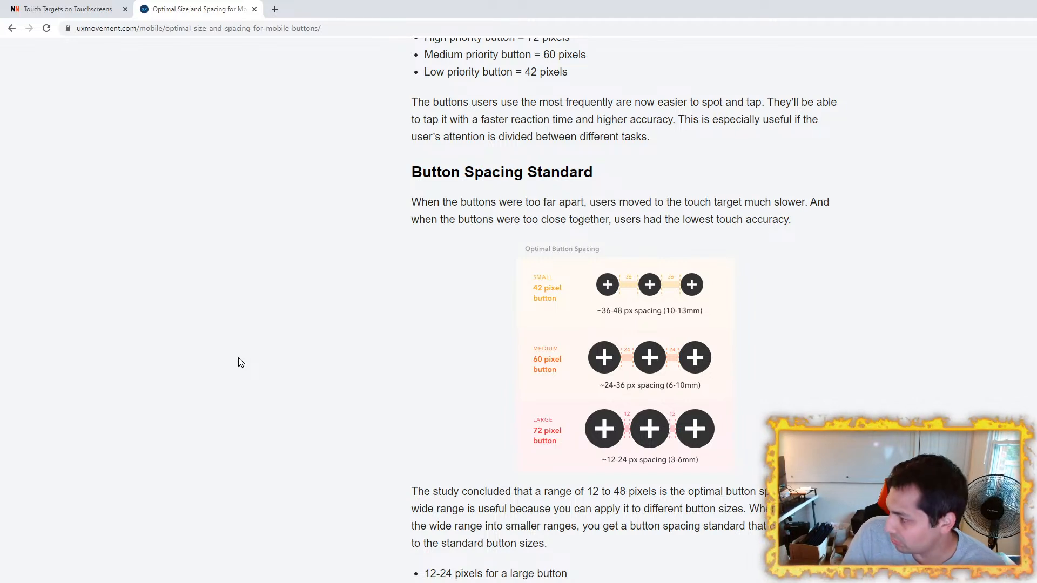
{"action": "scroll", "coordinate": [243, 486], "scroll_direction": "down", "scroll_amount": 1}
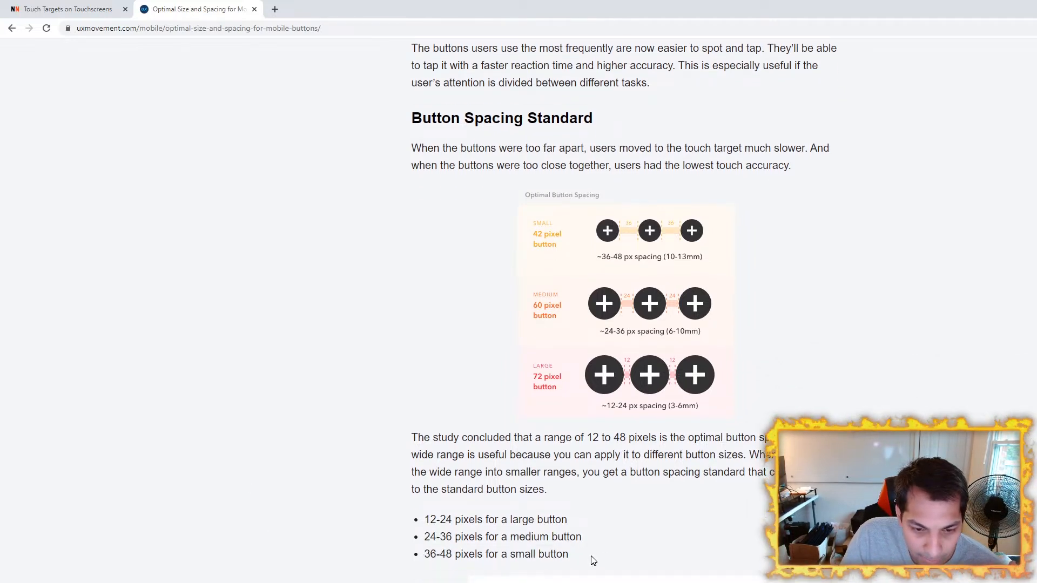
{"action": "left_click_drag", "start_coordinate": [568, 554], "coordinate": [427, 520]}
{"action": "left_click", "coordinate": [333, 489]}
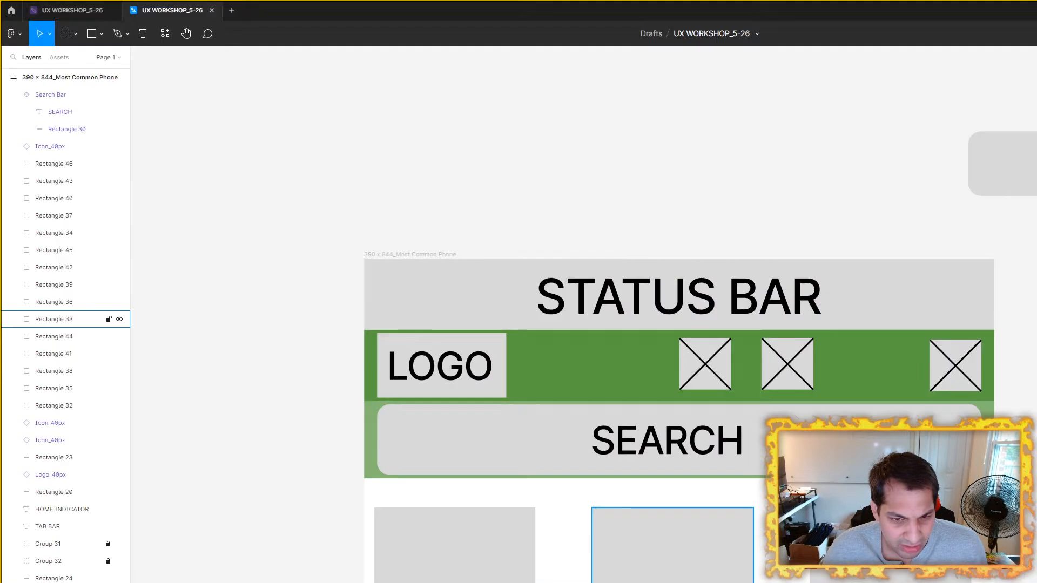
Step: Switch to Figma and move the middle and left header icons closer to the rightmost icon
{"action": "left_click", "coordinate": [910, 315]}
{"action": "scroll", "coordinate": [763, 398], "scroll_direction": "up", "scroll_amount": 3}
{"action": "left_click", "coordinate": [756, 387]}
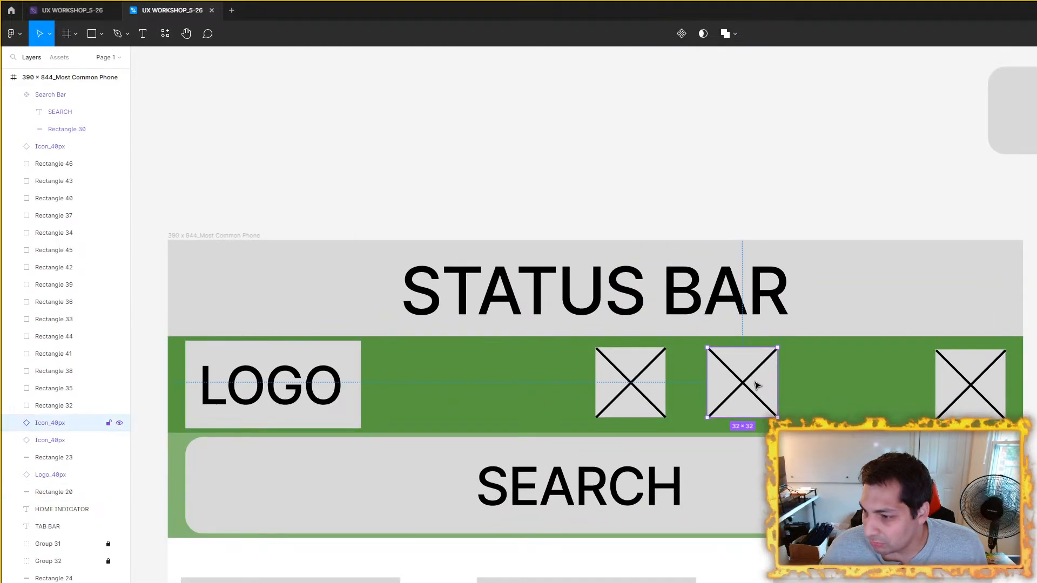
{"action": "left_click_drag", "start_coordinate": [756, 382], "coordinate": [894, 380]}
{"action": "key", "text": "Left"}
{"action": "key", "text": "Left"}
{"action": "key", "text": "Left"}
{"action": "key", "text": "Left"}
{"action": "key", "text": "Left"}
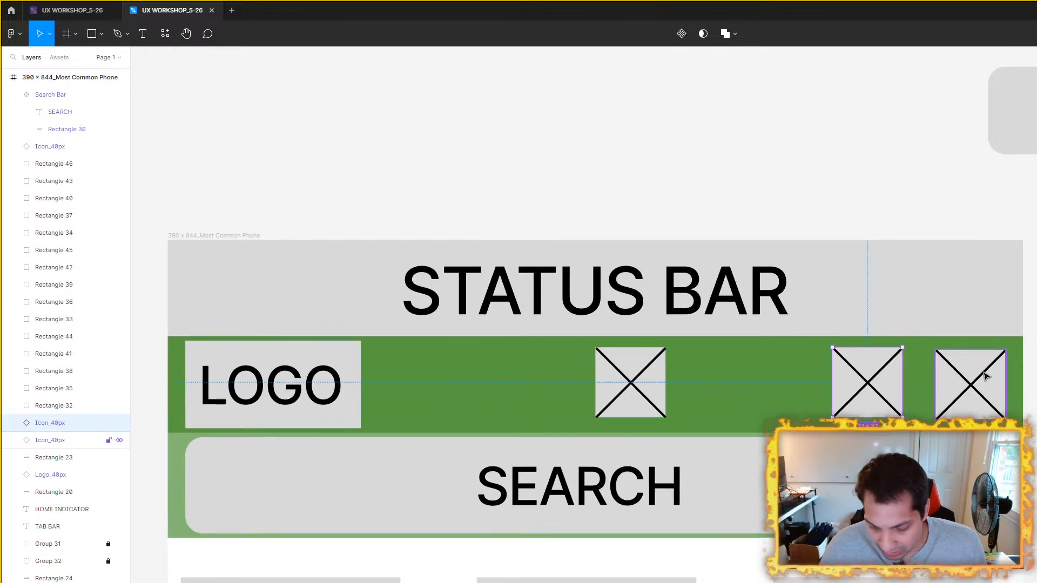
{"action": "key", "text": "Left"}
{"action": "key", "text": "Left"}
{"action": "key", "text": "Left"}
{"action": "key", "text": "Left"}
{"action": "key", "text": "Left"}
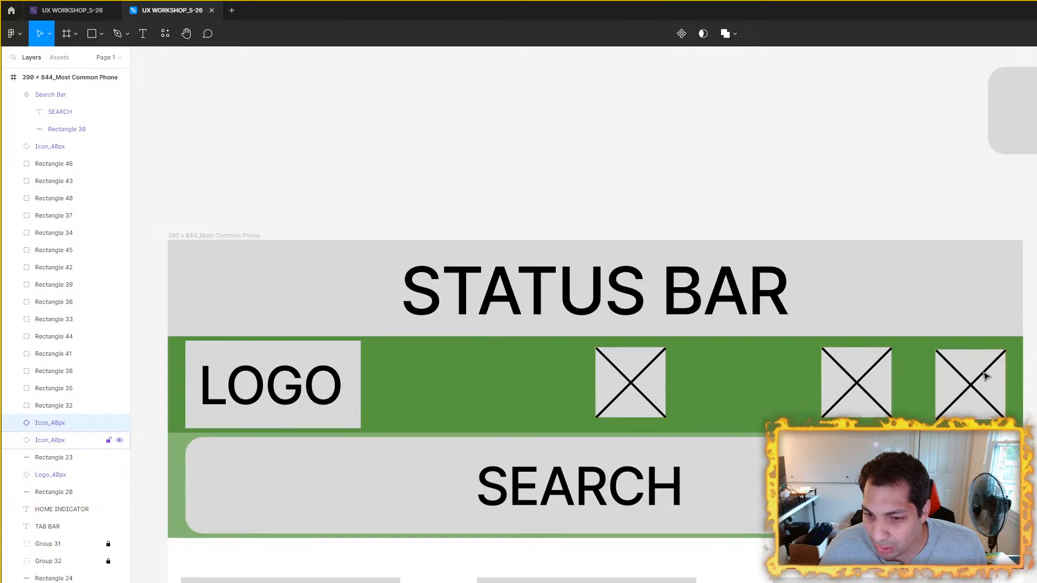
{"action": "left_click_drag", "start_coordinate": [612, 375], "coordinate": [731, 365]}
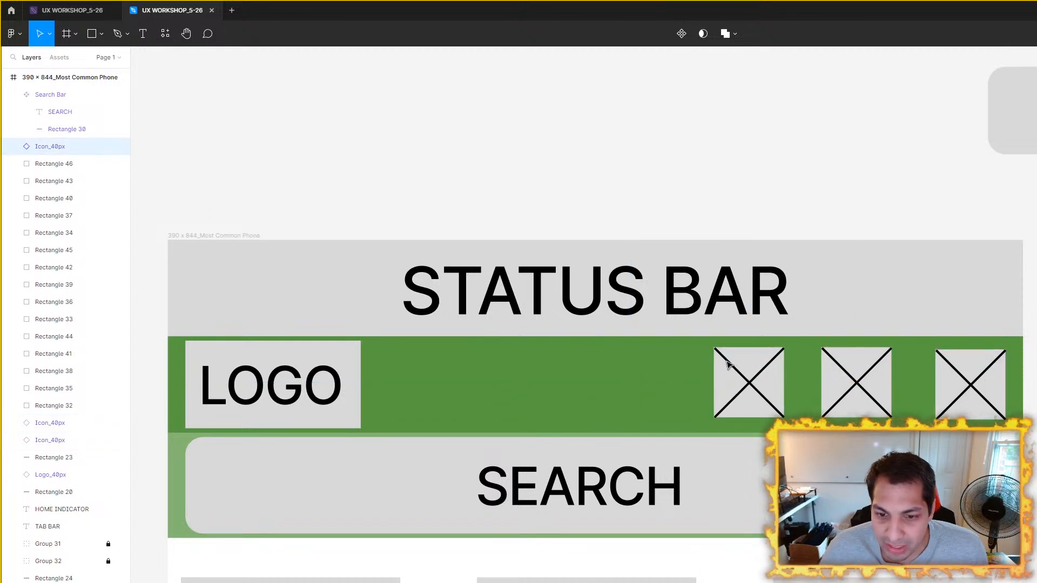
Step: Select all three header icons, align them vertically with each other, and space them evenly with 20 px gaps
{"action": "left_click", "coordinate": [846, 380], "text": "shift"}
{"action": "left_click", "coordinate": [967, 384], "text": "shift"}
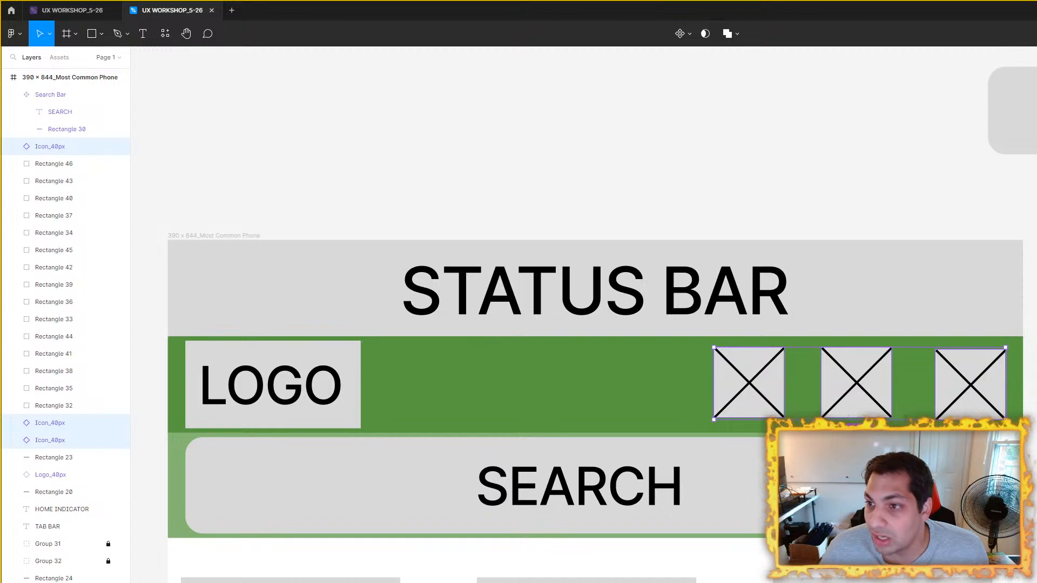
{"action": "left_click_drag", "start_coordinate": [863, 377], "coordinate": [866, 382]}
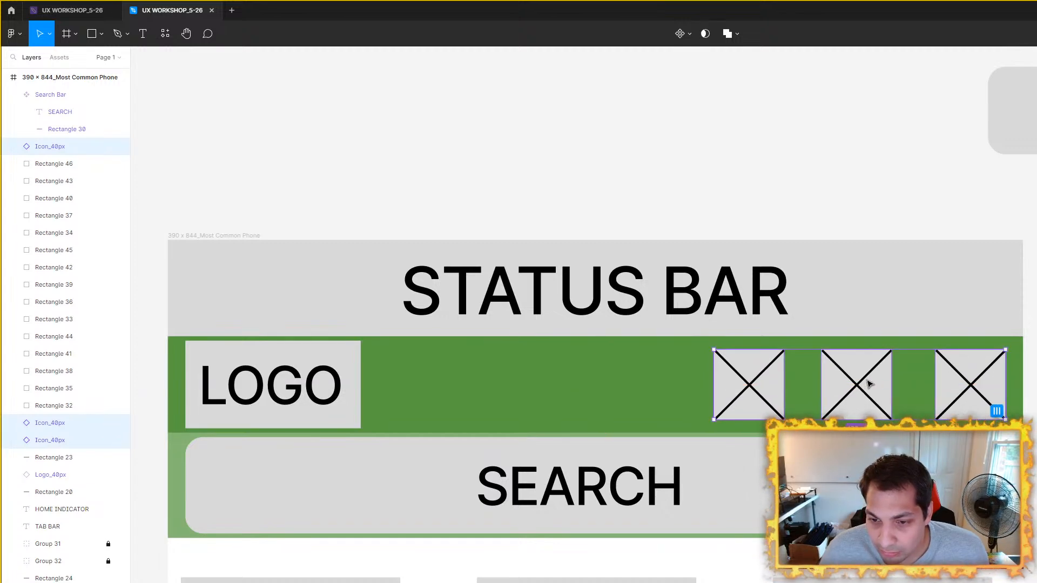
{"action": "left_click", "coordinate": [997, 413]}
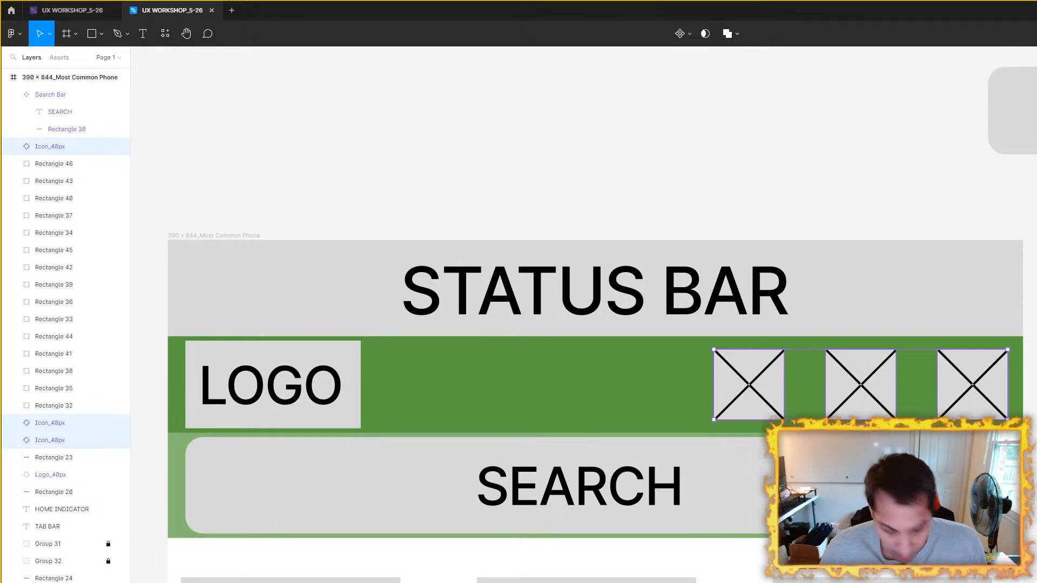
{"action": "key", "text": "Return"}
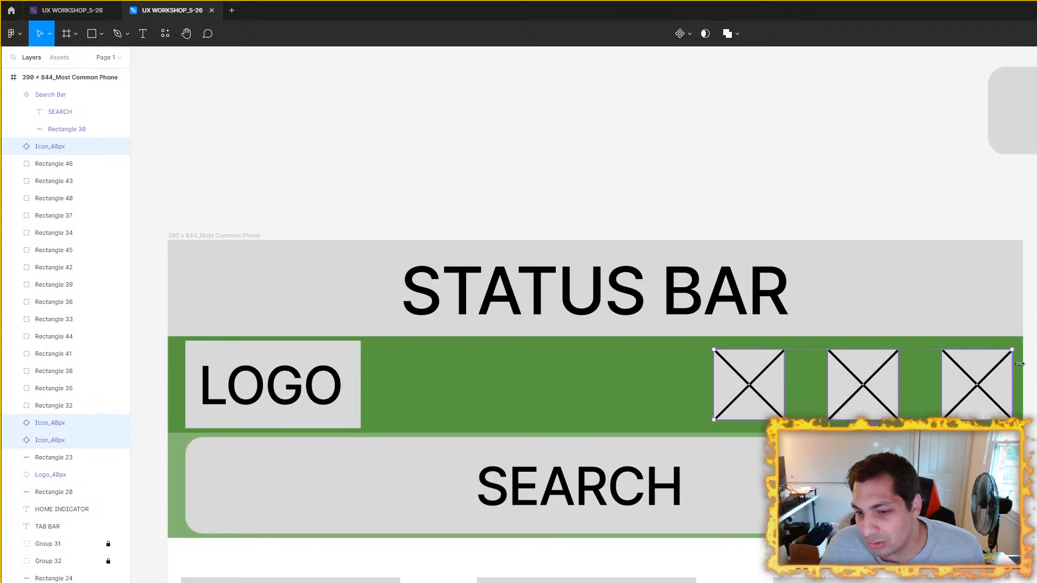
Step: Nudge the three icons left away from the header's right edge and check the gap between neighbouring icons
{"action": "key", "text": "alt"}
{"action": "key", "text": "Left"}
{"action": "key", "text": "Left"}
{"action": "key", "text": "Left"}
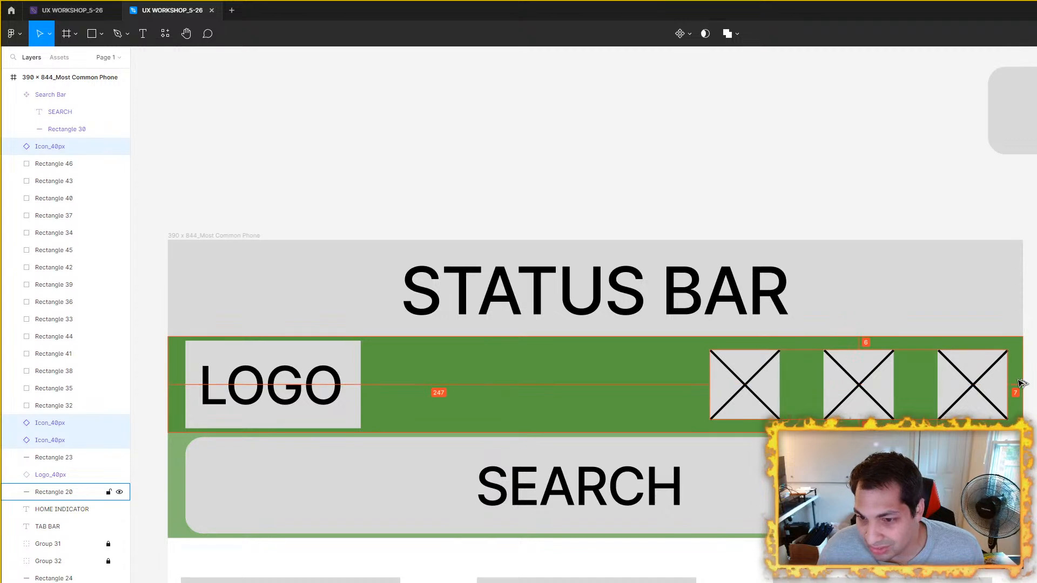
{"action": "left_click", "coordinate": [1029, 383]}
{"action": "scroll", "coordinate": [1017, 385], "scroll_direction": "down", "scroll_amount": 3}
{"action": "left_click_drag", "start_coordinate": [1016, 385], "coordinate": [901, 330]}
{"action": "scroll", "coordinate": [908, 311], "scroll_direction": "up", "scroll_amount": 2}
{"action": "left_click", "coordinate": [764, 336]}
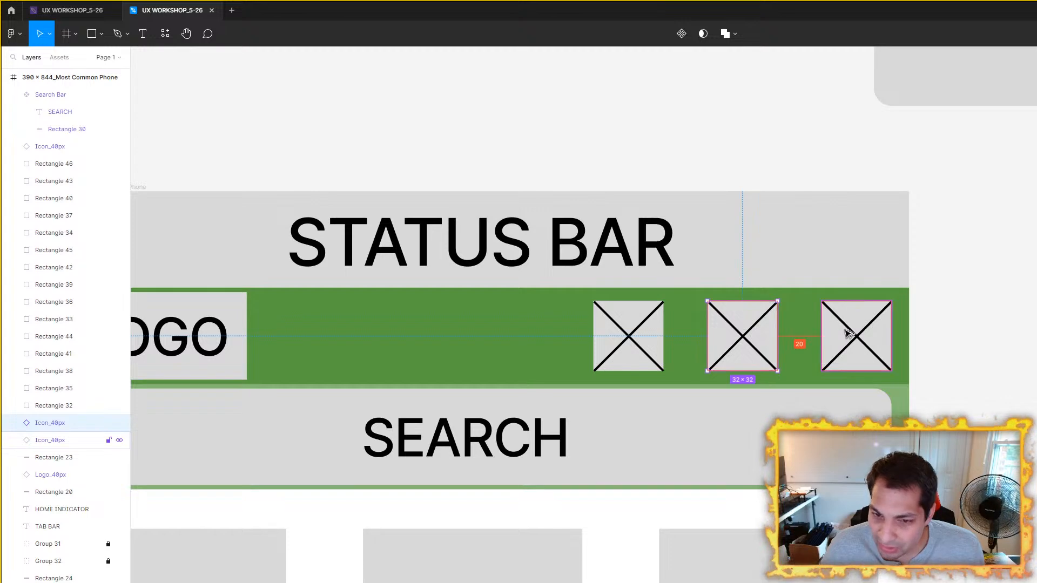
{"action": "left_click", "coordinate": [1036, 323]}
{"action": "scroll", "coordinate": [1016, 327], "scroll_direction": "down", "scroll_amount": 3}
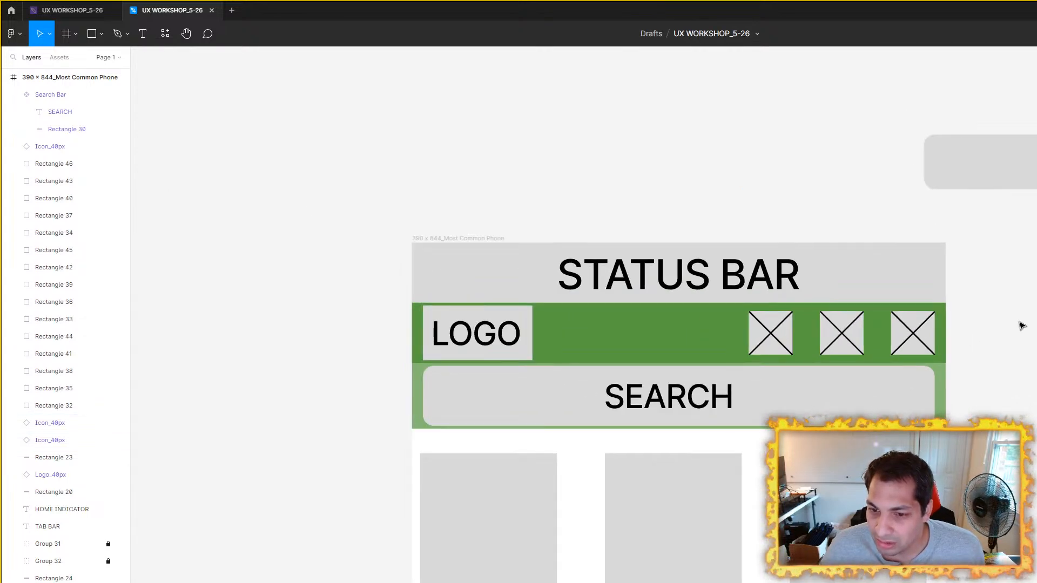
Step: Move the loose search bar outside the phone frame up and to the right, roughly level with the icon component
{"action": "scroll", "coordinate": [1016, 326], "scroll_direction": "up", "scroll_amount": 4}
{"action": "scroll", "coordinate": [954, 348], "scroll_direction": "down", "scroll_amount": 3}
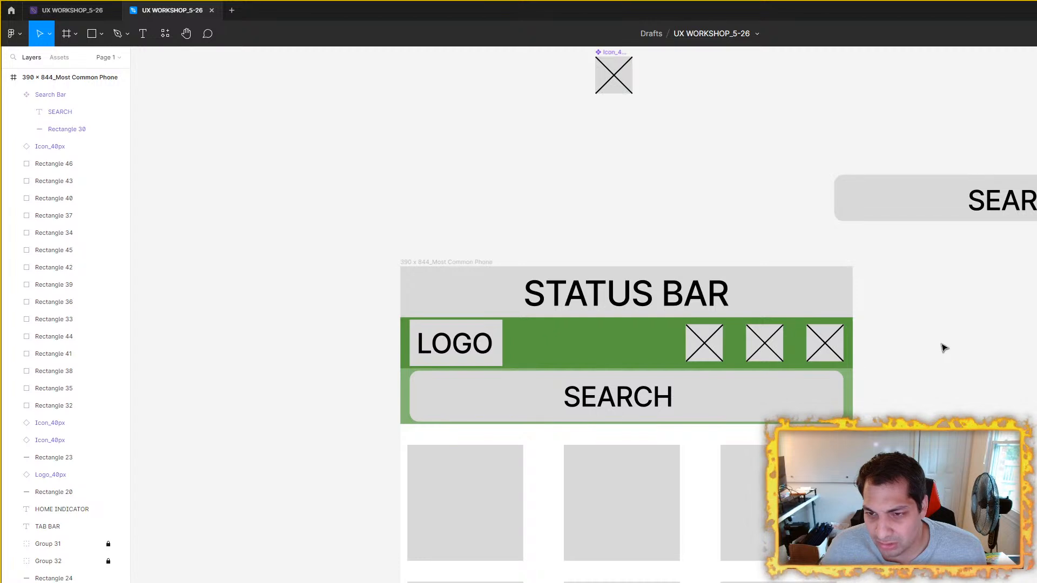
{"action": "scroll", "coordinate": [886, 325], "scroll_direction": "up", "scroll_amount": 3}
{"action": "scroll", "coordinate": [886, 324], "scroll_direction": "right", "scroll_amount": 3}
{"action": "left_click_drag", "start_coordinate": [838, 270], "coordinate": [885, 165]}
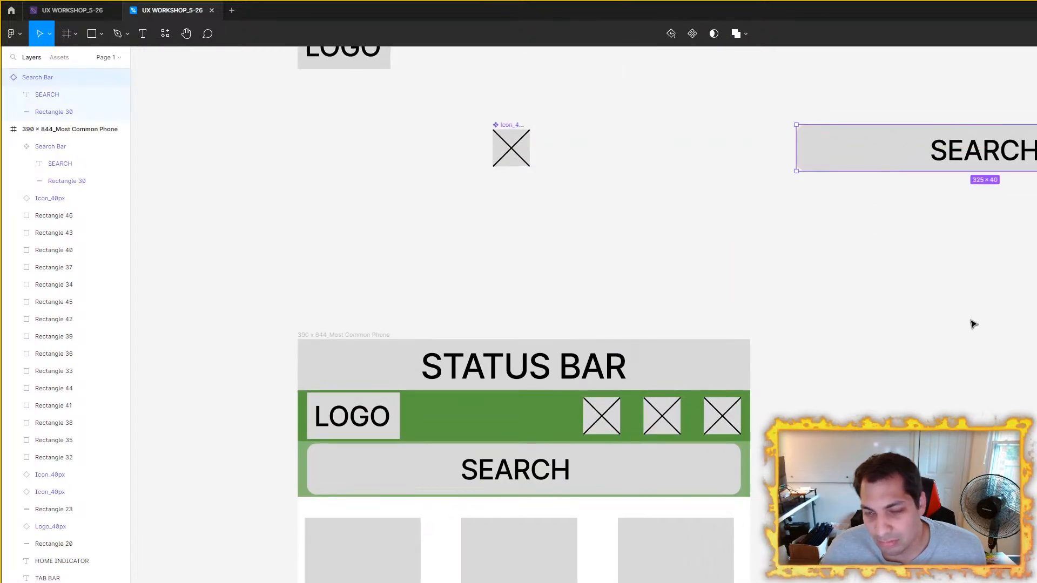
{"action": "left_click", "coordinate": [965, 323]}
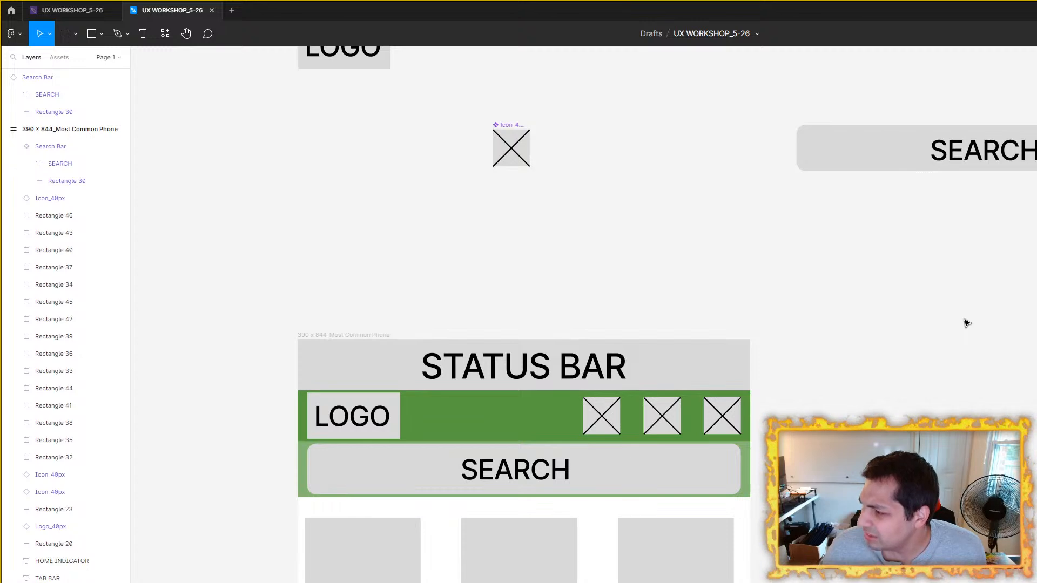
Step: Try wider gaps between the header icons by shifting the middle and left icons left, measuring the distance between them
{"action": "scroll", "coordinate": [885, 318], "scroll_direction": "down", "scroll_amount": 3}
{"action": "scroll", "coordinate": [676, 299], "scroll_direction": "up", "scroll_amount": 3}
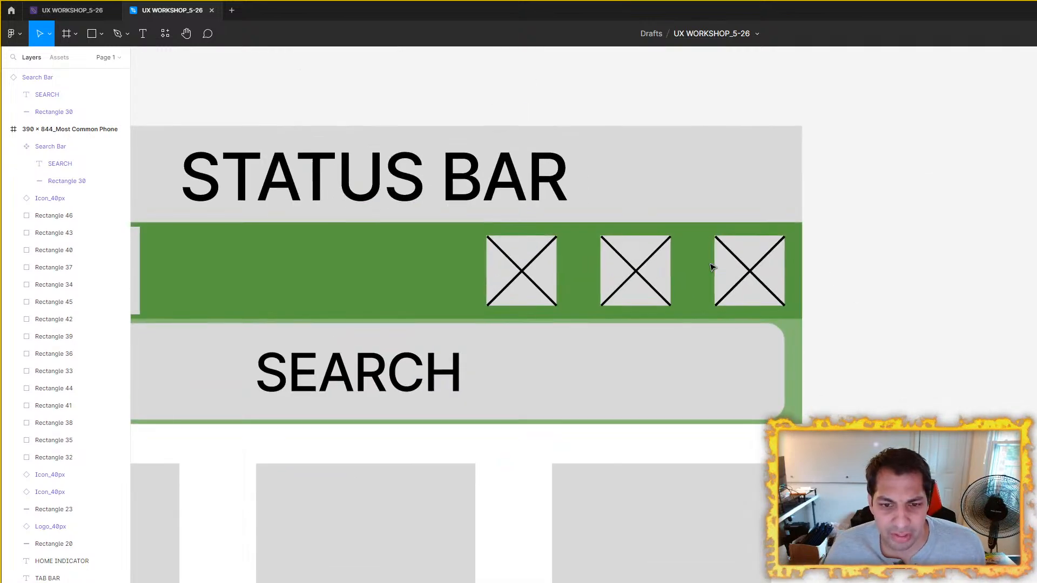
{"action": "left_click", "coordinate": [644, 267]}
{"action": "left_click", "coordinate": [550, 268], "text": "shift"}
{"action": "left_click_drag", "start_coordinate": [633, 266], "coordinate": [596, 265]}
{"action": "left_click", "coordinate": [743, 277], "text": "shift"}
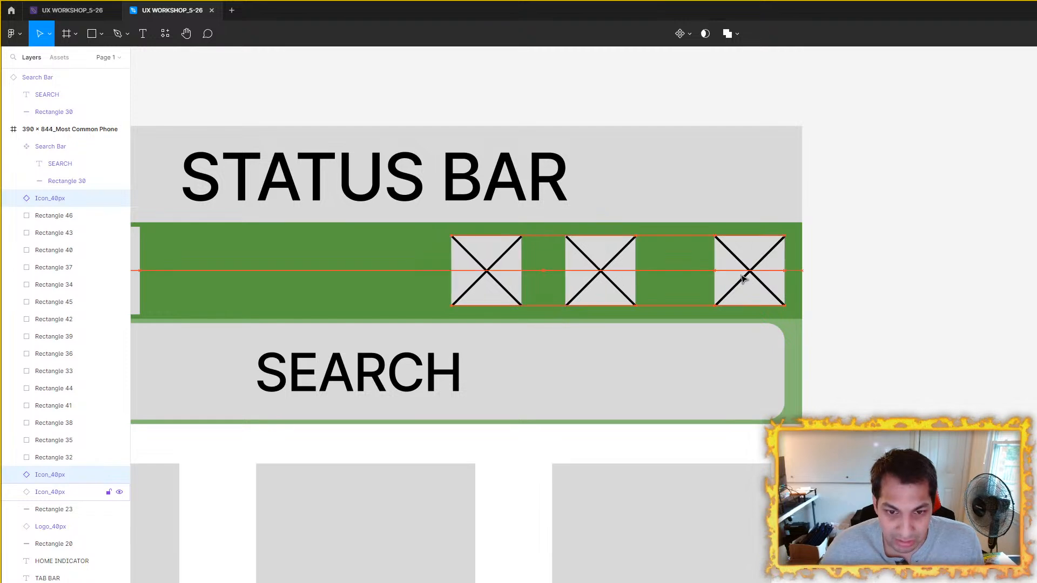
{"action": "left_click", "coordinate": [902, 273]}
{"action": "left_click", "coordinate": [510, 268]}
{"action": "left_click_drag", "start_coordinate": [508, 270], "coordinate": [455, 270]}
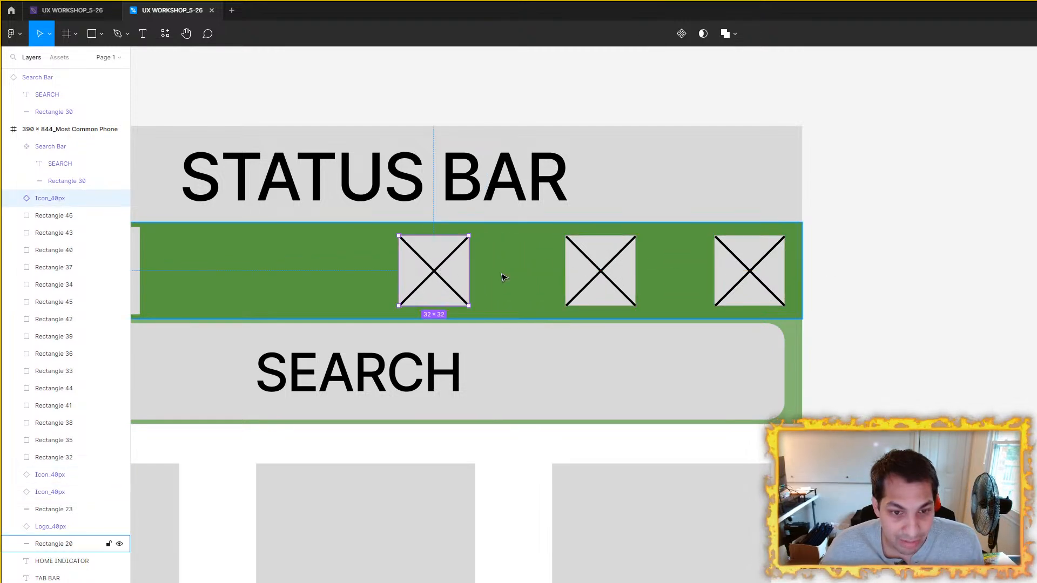
{"action": "key", "text": "Right"}
{"action": "key", "text": "Right"}
{"action": "key", "text": "Right"}
{"action": "key", "text": "alt"}
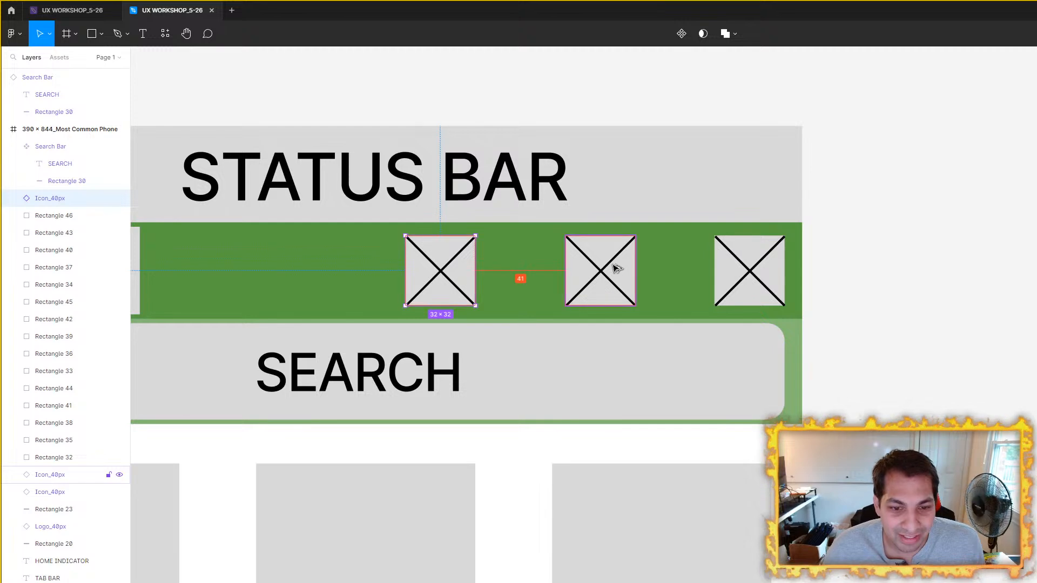
Step: Undo the wider spacing moves of the middle and left header icons
{"action": "key", "text": "ctrl+z"}
{"action": "key", "text": "ctrl+z"}
{"action": "key", "text": "ctrl+z"}
{"action": "key", "text": "ctrl+z"}
{"action": "key", "text": "ctrl+z"}
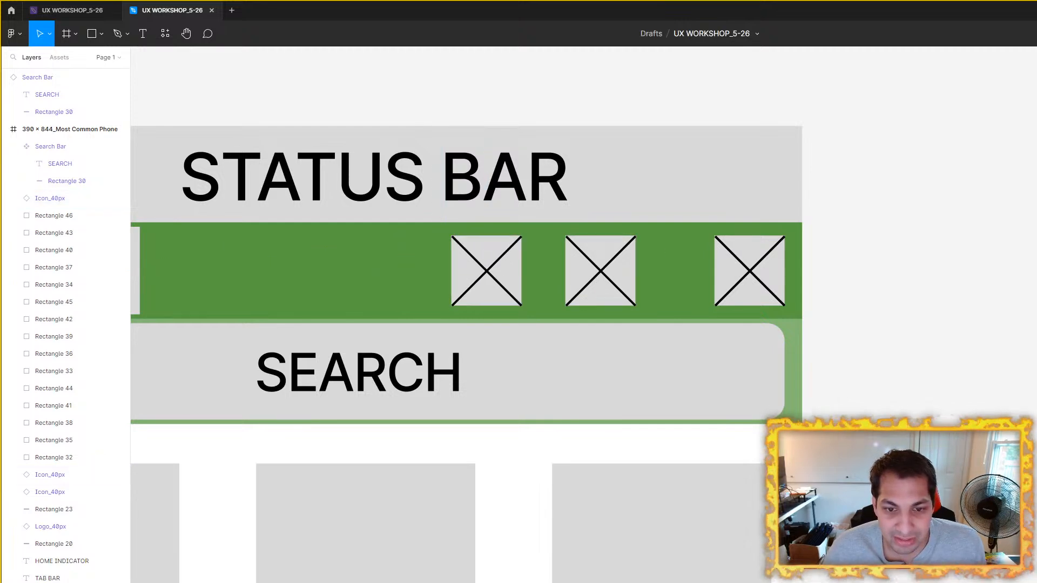
{"action": "key", "text": "ctrl+z"}
{"action": "key", "text": "ctrl+z"}
{"action": "scroll", "coordinate": [904, 282], "scroll_direction": "down", "scroll_amount": 4}
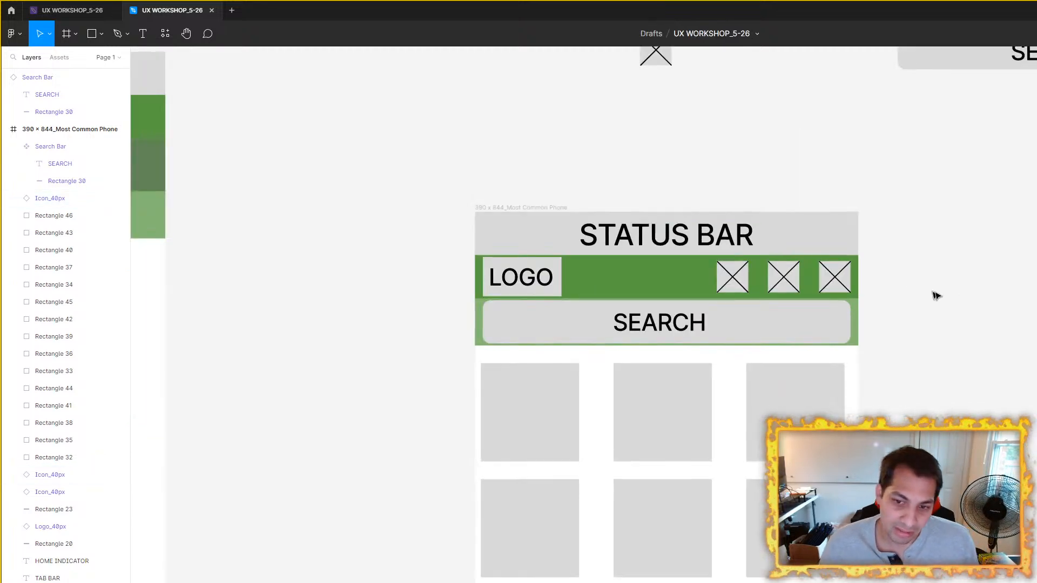
{"action": "scroll", "coordinate": [950, 296], "scroll_direction": "down", "scroll_amount": 3}
{"action": "scroll", "coordinate": [847, 329], "scroll_direction": "up", "scroll_amount": 1}
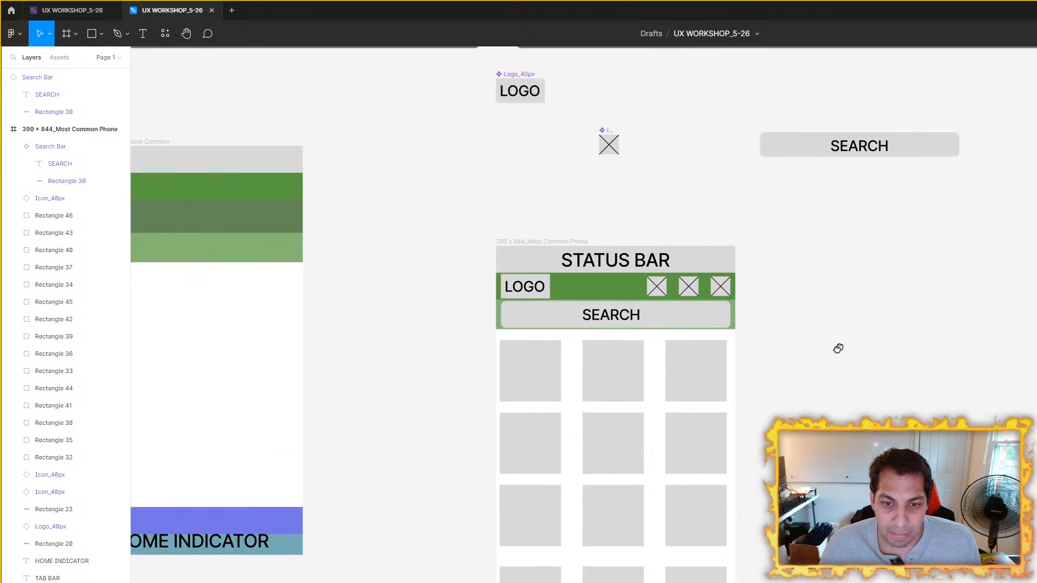
{"action": "scroll", "coordinate": [789, 303], "scroll_direction": "up", "scroll_amount": 2}
{"action": "left_click_drag", "start_coordinate": [597, 318], "coordinate": [674, 262]}
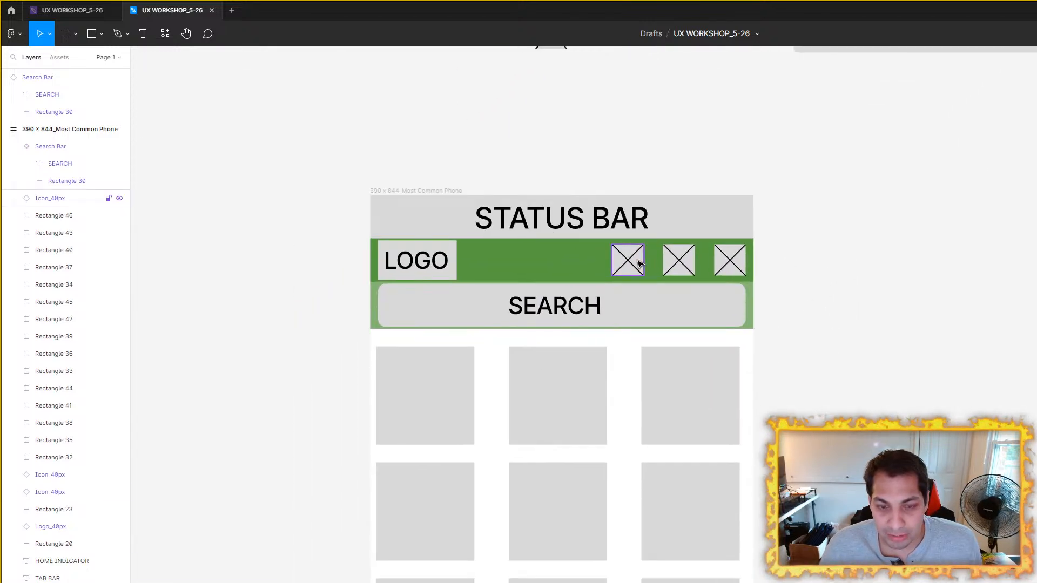
{"action": "scroll", "coordinate": [639, 262], "scroll_direction": "up", "scroll_amount": 3}
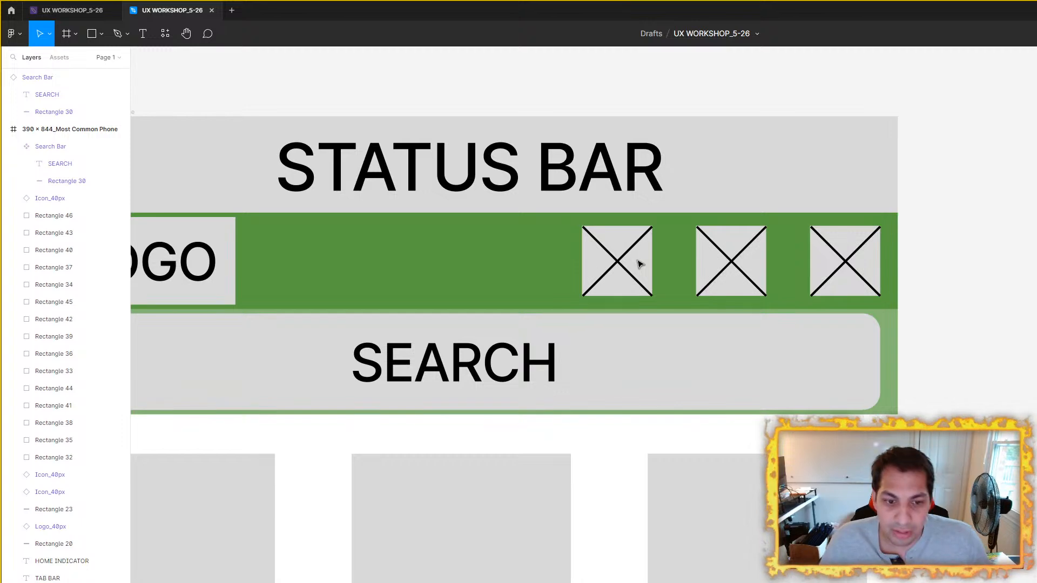
Step: Check the combined size of the three content tiles in the row directly below the search bar
{"action": "scroll", "coordinate": [222, 283], "scroll_direction": "down", "scroll_amount": 1}
{"action": "left_click_drag", "start_coordinate": [246, 282], "coordinate": [478, 151]}
{"action": "left_click", "coordinate": [449, 298]}
{"action": "left_click", "coordinate": [648, 315], "text": "shift"}
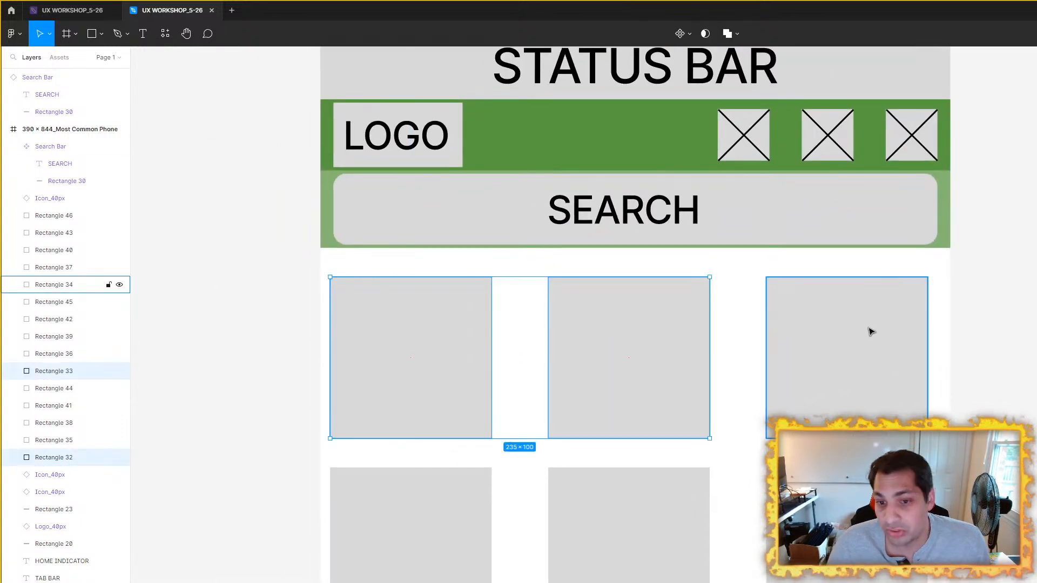
{"action": "left_click", "coordinate": [871, 332], "text": "shift"}
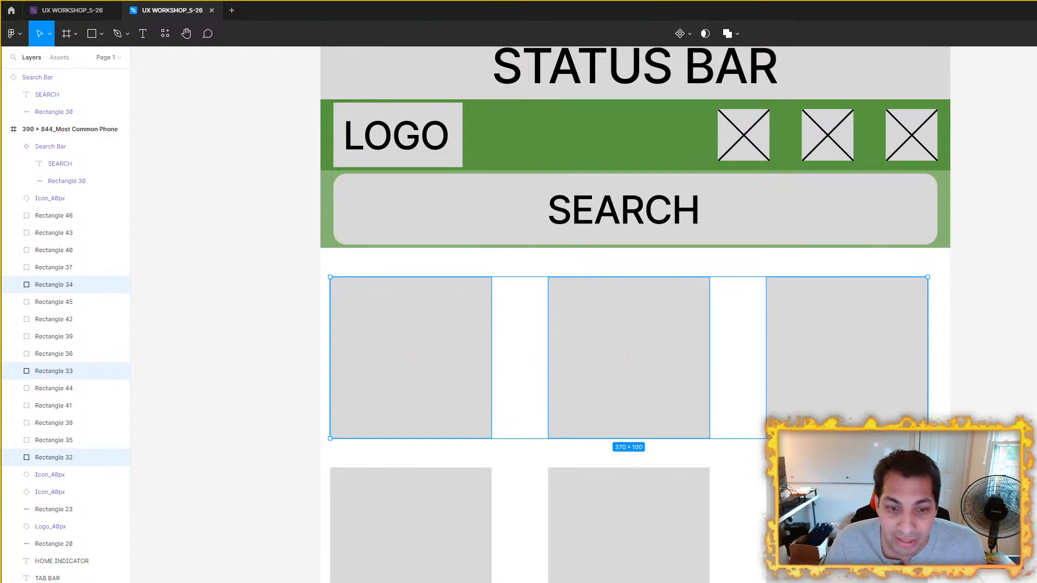
{"action": "left_click", "coordinate": [738, 367]}
Step: Examine the top-row content tiles individually and the space between them and the phone frame's edges
{"action": "left_click", "coordinate": [475, 335]}
{"action": "left_click", "coordinate": [608, 332]}
{"action": "left_click", "coordinate": [838, 333]}
{"action": "left_click", "coordinate": [938, 359]}
{"action": "left_click", "coordinate": [621, 352]}
{"action": "left_click", "coordinate": [477, 344]}
{"action": "scroll", "coordinate": [867, 335], "scroll_direction": "down", "scroll_amount": 2}
{"action": "left_click_drag", "start_coordinate": [942, 353], "coordinate": [806, 355]}
{"action": "left_click", "coordinate": [618, 354]}
{"action": "left_click", "coordinate": [726, 352]}
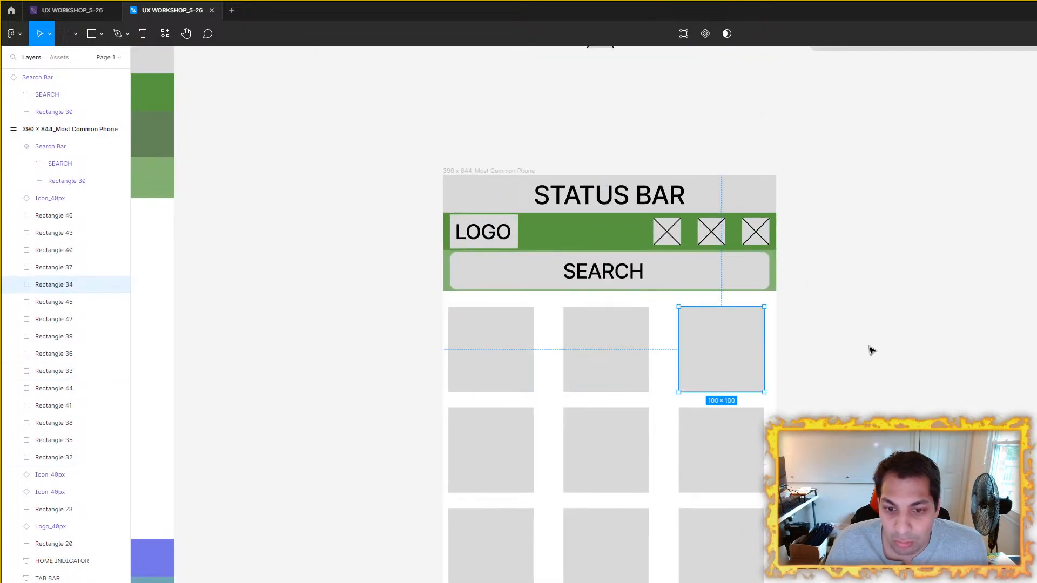
{"action": "left_click", "coordinate": [871, 350]}
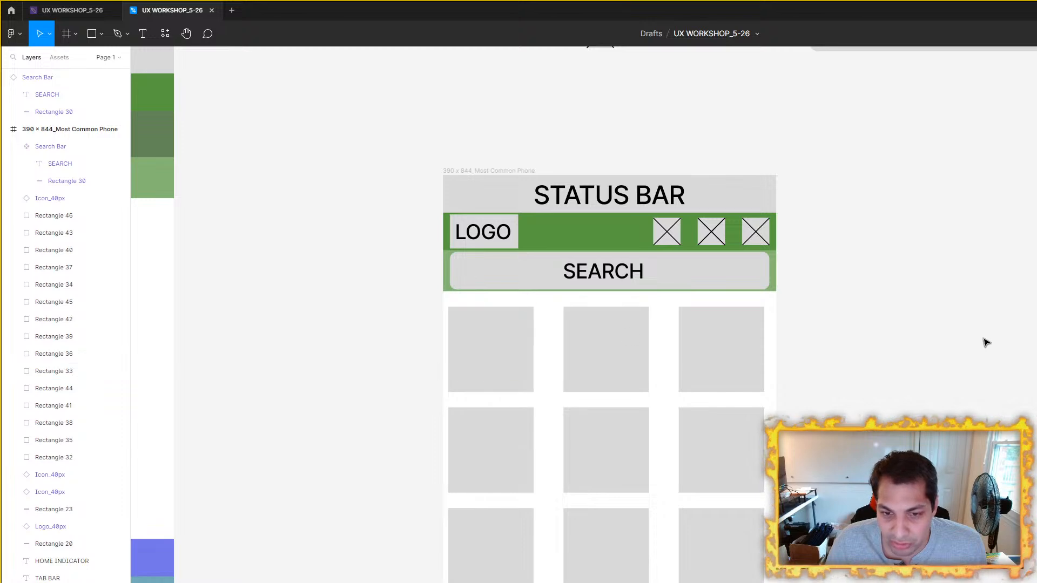
{"action": "scroll", "coordinate": [815, 364], "scroll_direction": "left", "scroll_amount": 3}
{"action": "scroll", "coordinate": [992, 373], "scroll_direction": "down", "scroll_amount": 3}
{"action": "left_click_drag", "start_coordinate": [991, 373], "coordinate": [718, 353]}
{"action": "scroll", "coordinate": [718, 353], "scroll_direction": "up", "scroll_amount": 3}
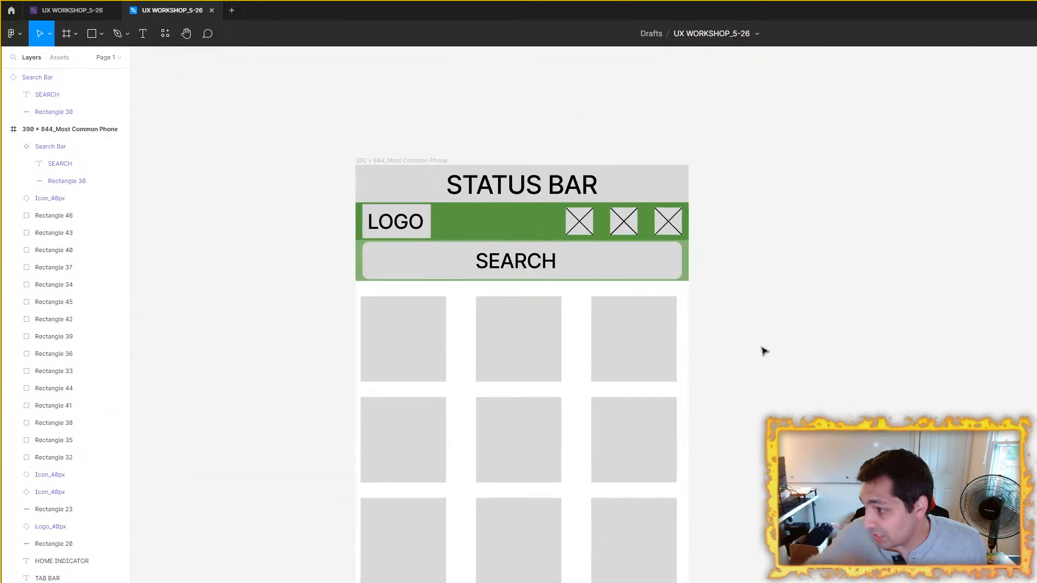
{"action": "scroll", "coordinate": [475, 336], "scroll_direction": "left", "scroll_amount": 2}
{"action": "scroll", "coordinate": [481, 348], "scroll_direction": "up", "scroll_amount": 5}
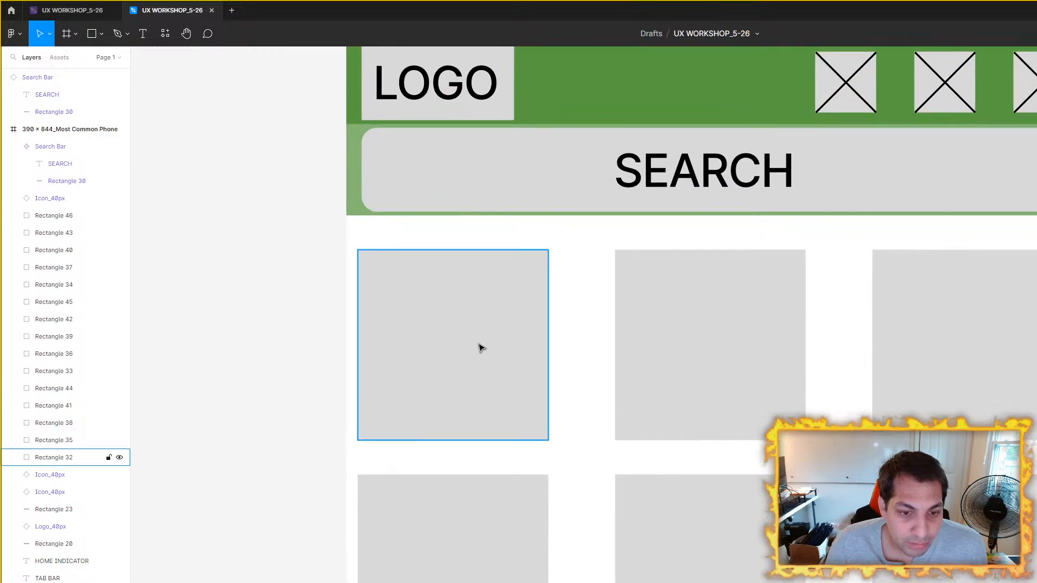
{"action": "scroll", "coordinate": [481, 348], "scroll_direction": "down", "scroll_amount": 4}
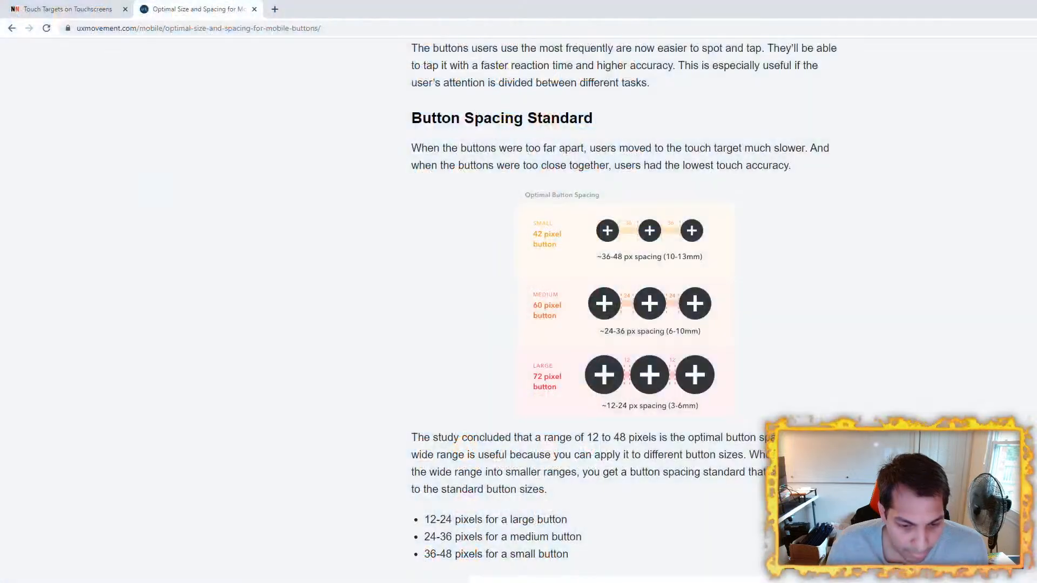
{"action": "scroll", "coordinate": [519, 291], "scroll_direction": "up", "scroll_amount": 7}
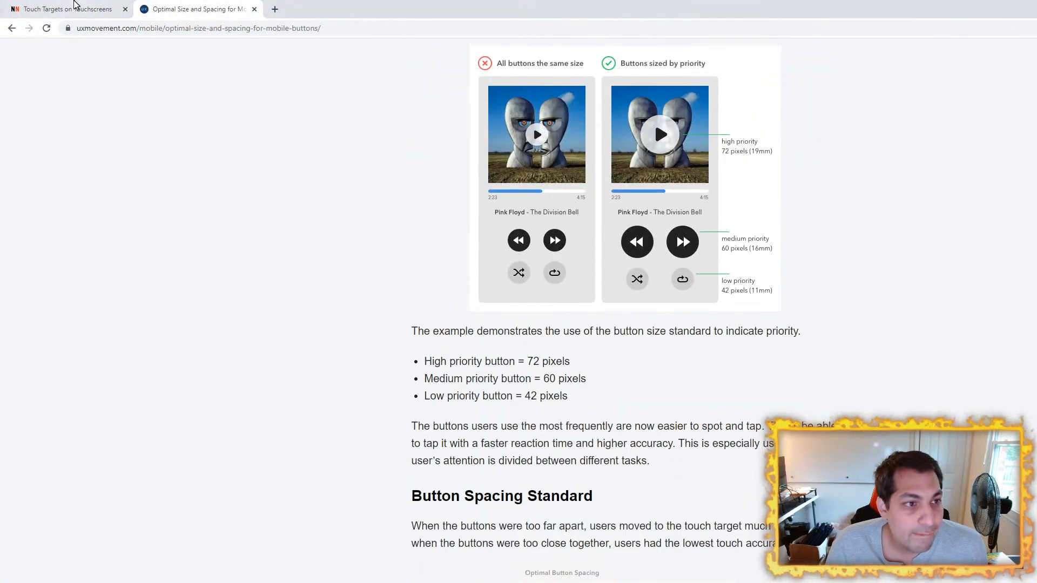
Step: Switch to the browser, close the UX Movement button spacing article and return to the NN/g Mobile UX study guide
{"action": "left_click", "coordinate": [255, 9]}
{"action": "scroll", "coordinate": [494, 157], "scroll_direction": "up", "scroll_amount": 10}
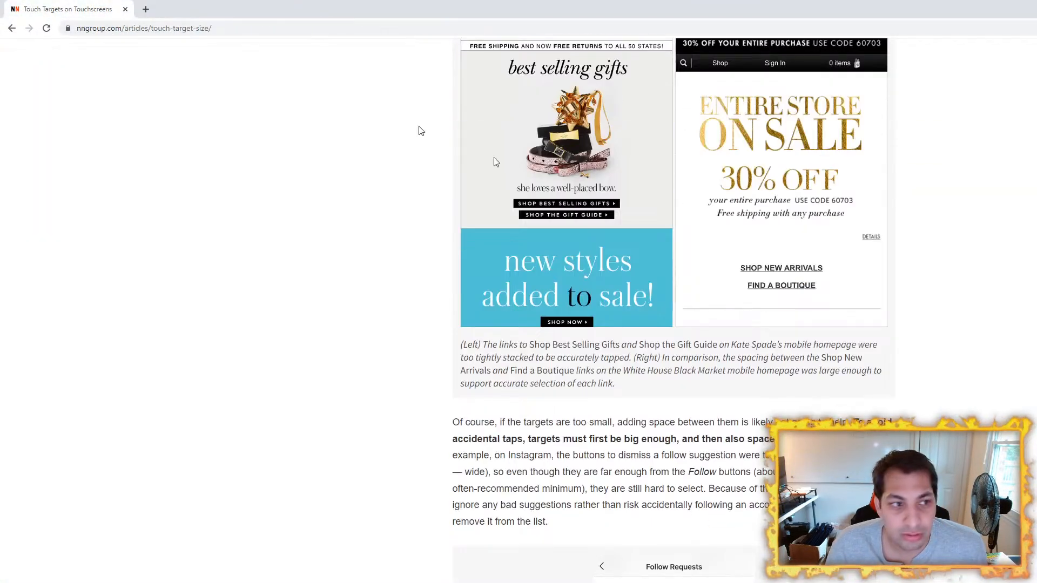
{"action": "left_click", "coordinate": [13, 28]}
{"action": "scroll", "coordinate": [385, 250], "scroll_direction": "up", "scroll_amount": 1}
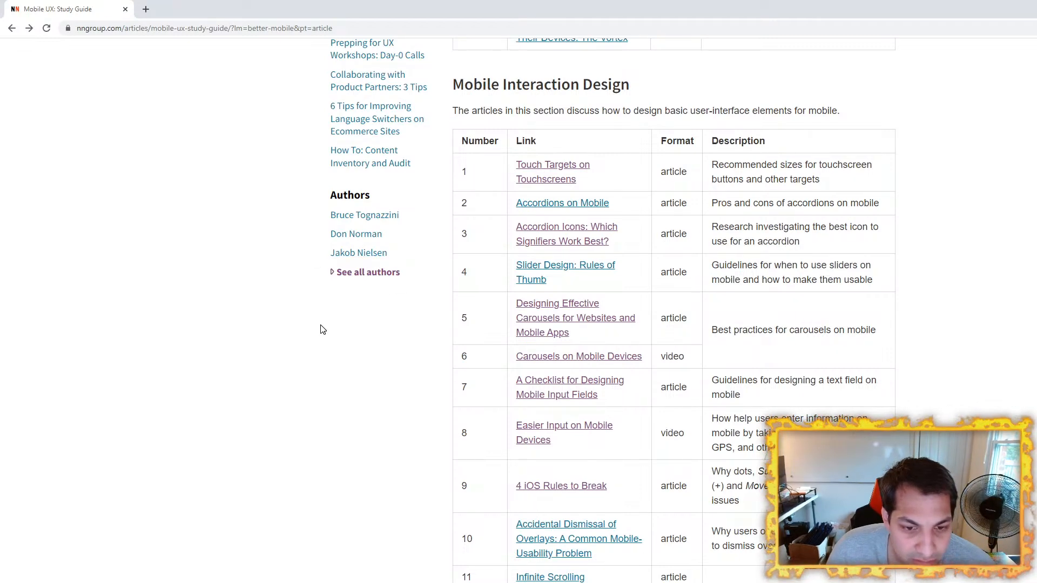
Step: Look through the study guide's resource tables and open the article "List Thumbnails on Mobile: When to Use Them and Where to Place Them"
{"action": "scroll", "coordinate": [323, 330], "scroll_direction": "down", "scroll_amount": 5}
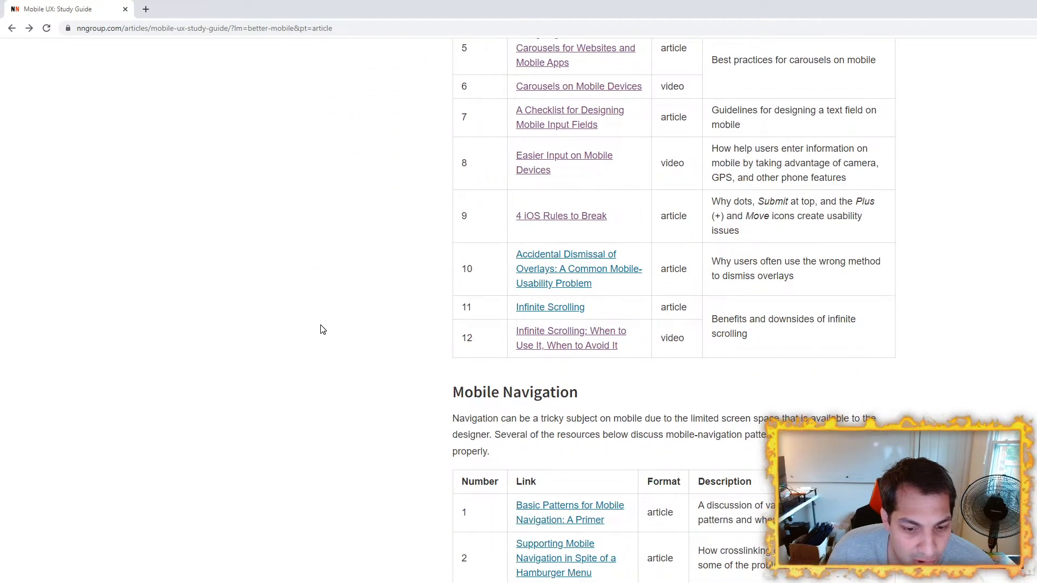
{"action": "scroll", "coordinate": [322, 330], "scroll_direction": "down", "scroll_amount": 12}
{"action": "scroll", "coordinate": [322, 329], "scroll_direction": "down", "scroll_amount": 3}
{"action": "scroll", "coordinate": [322, 329], "scroll_direction": "down", "scroll_amount": 3}
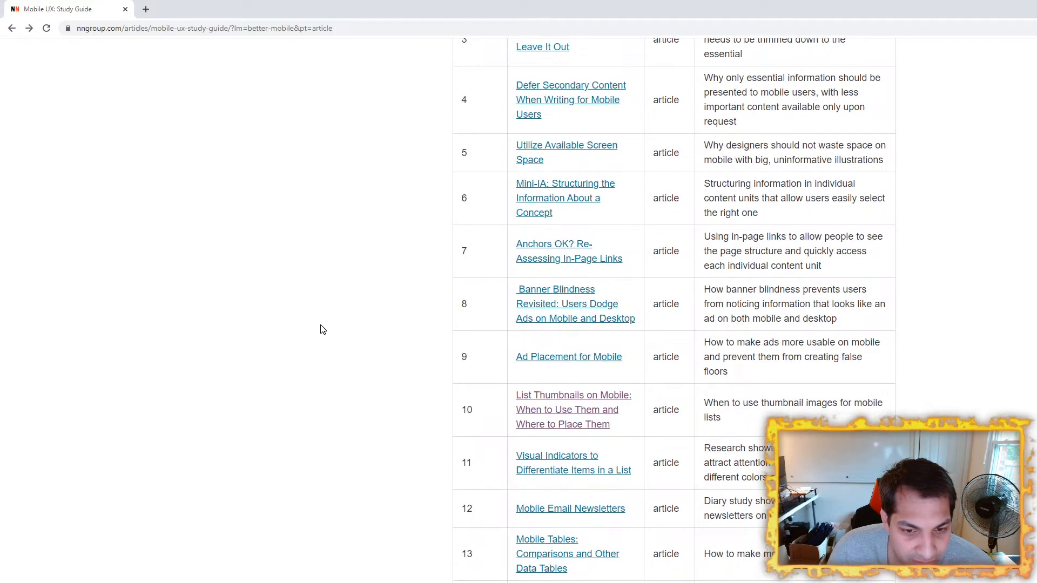
{"action": "scroll", "coordinate": [322, 329], "scroll_direction": "down", "scroll_amount": 2}
{"action": "left_click", "coordinate": [578, 300]}
Step: Skim the list thumbnails article for guidance on image usefulness, placement and size
{"action": "scroll", "coordinate": [251, 277], "scroll_direction": "down", "scroll_amount": 6}
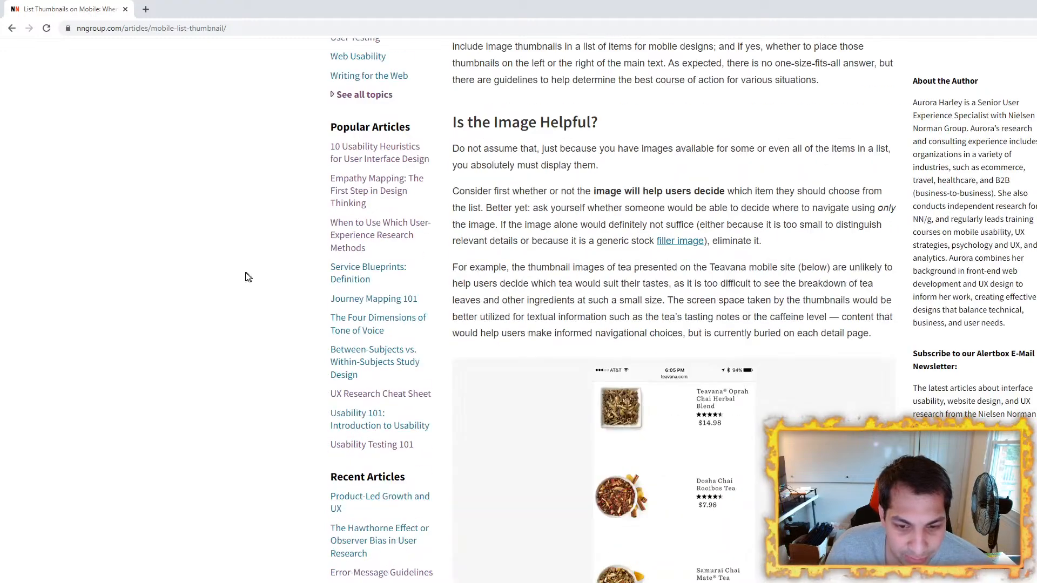
{"action": "scroll", "coordinate": [246, 277], "scroll_direction": "down", "scroll_amount": 15}
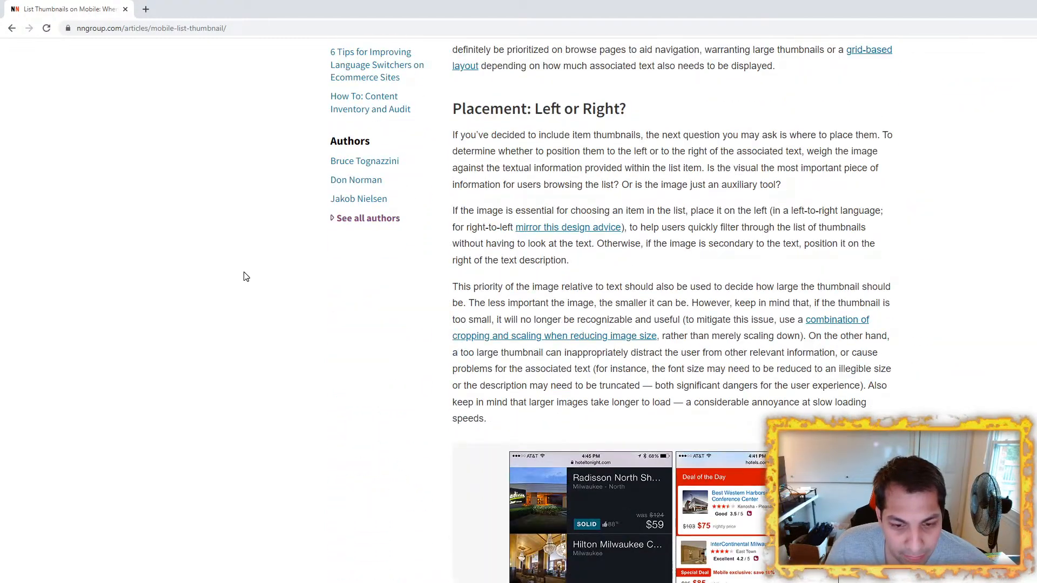
{"action": "scroll", "coordinate": [246, 276], "scroll_direction": "down", "scroll_amount": 20}
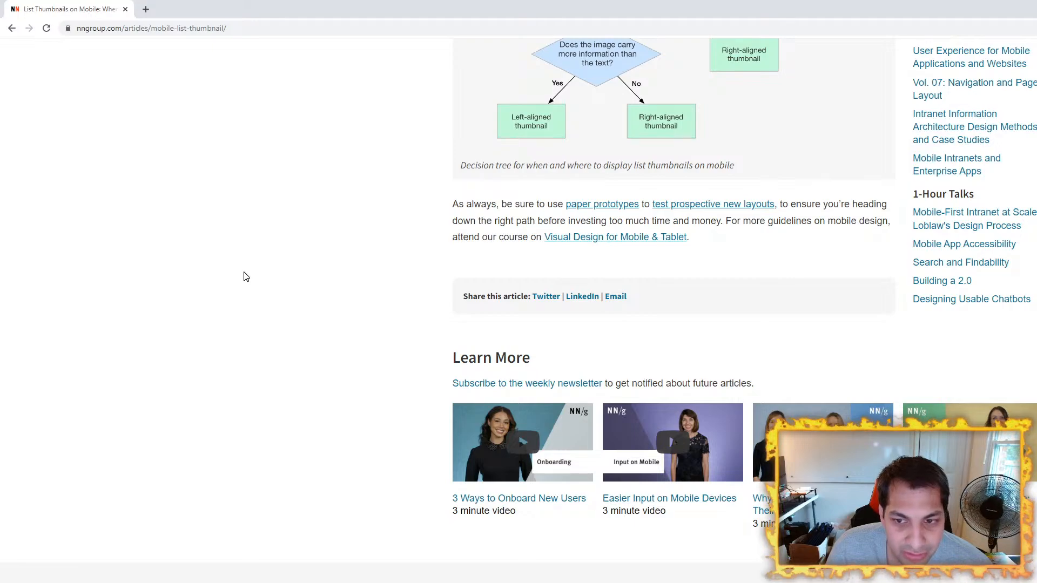
{"action": "scroll", "coordinate": [245, 277], "scroll_direction": "up", "scroll_amount": 20}
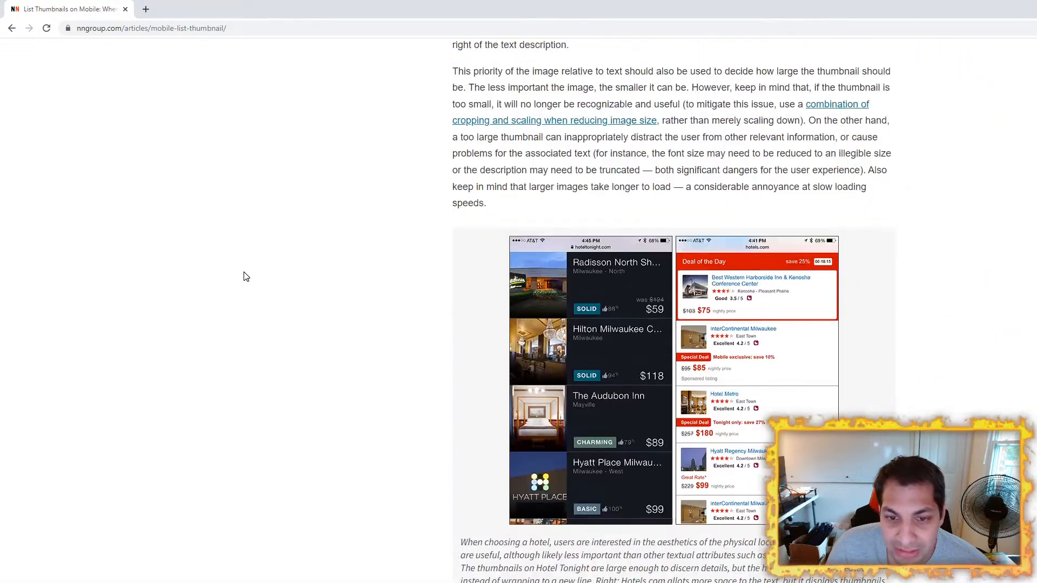
{"action": "scroll", "coordinate": [246, 277], "scroll_direction": "up", "scroll_amount": 20}
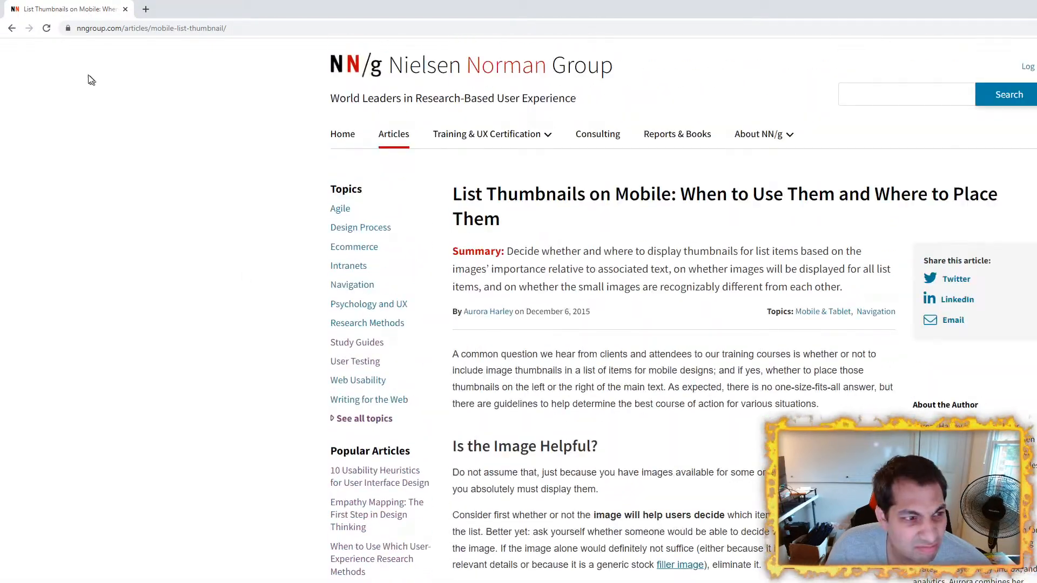
Step: Return to the Mobile UX study guide and look through its content, initial experience and gestures resources
{"action": "left_click", "coordinate": [11, 29]}
{"action": "scroll", "coordinate": [273, 390], "scroll_direction": "down", "scroll_amount": 10}
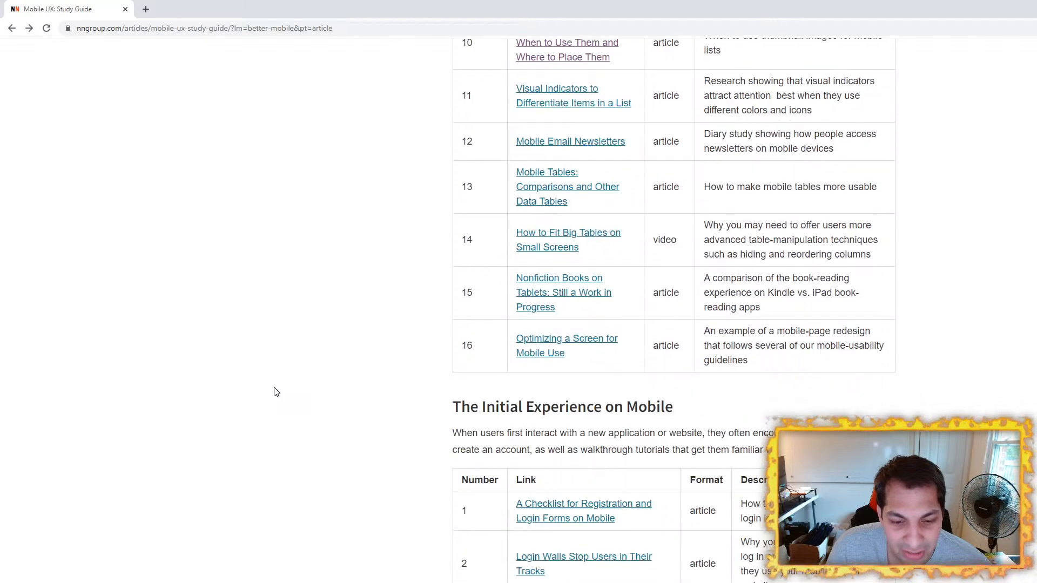
{"action": "scroll", "coordinate": [275, 392], "scroll_direction": "down", "scroll_amount": 7}
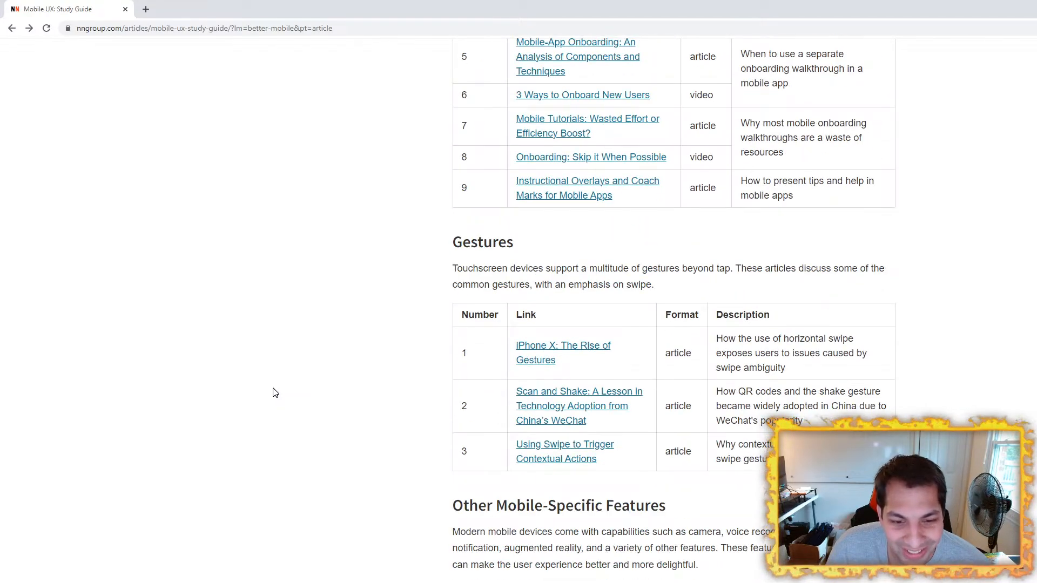
{"action": "scroll", "coordinate": [275, 392], "scroll_direction": "up", "scroll_amount": 20}
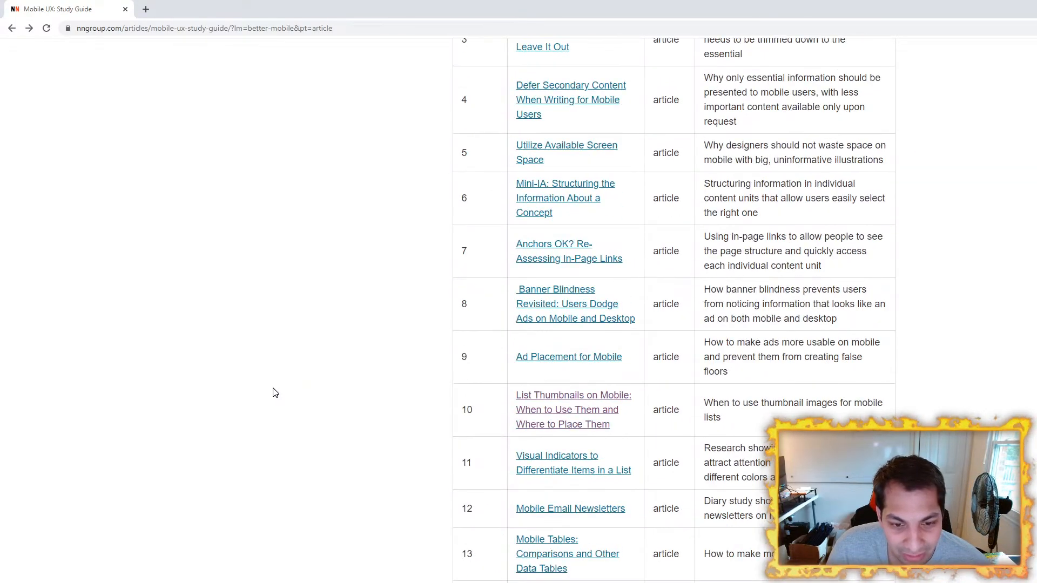
{"action": "scroll", "coordinate": [274, 393], "scroll_direction": "up", "scroll_amount": 1}
{"action": "scroll", "coordinate": [273, 393], "scroll_direction": "down", "scroll_amount": 1}
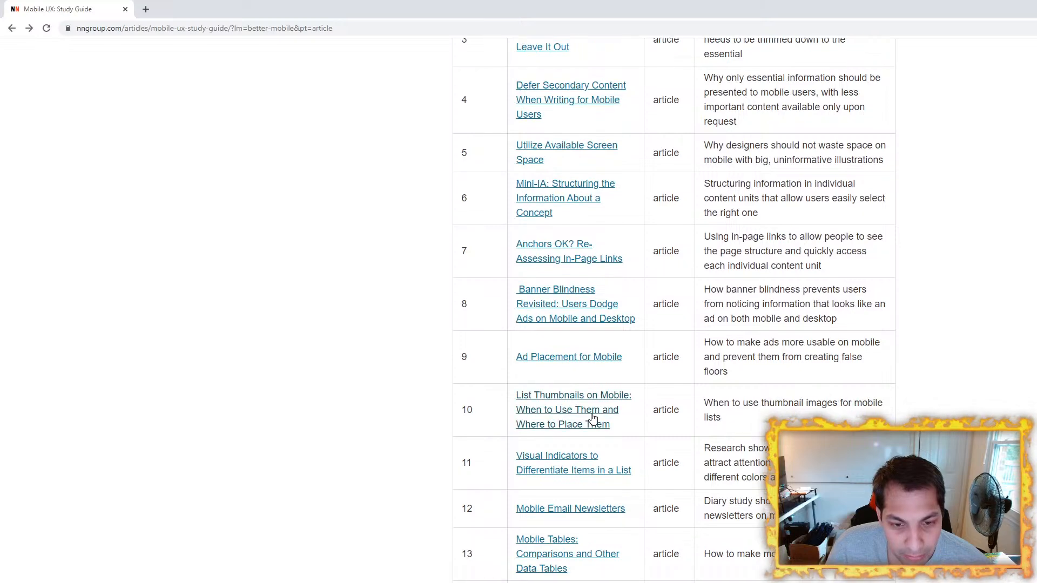
Step: Reopen the List Thumbnails on Mobile article and read it through to its conclusion and decision tree
{"action": "left_click", "coordinate": [589, 413]}
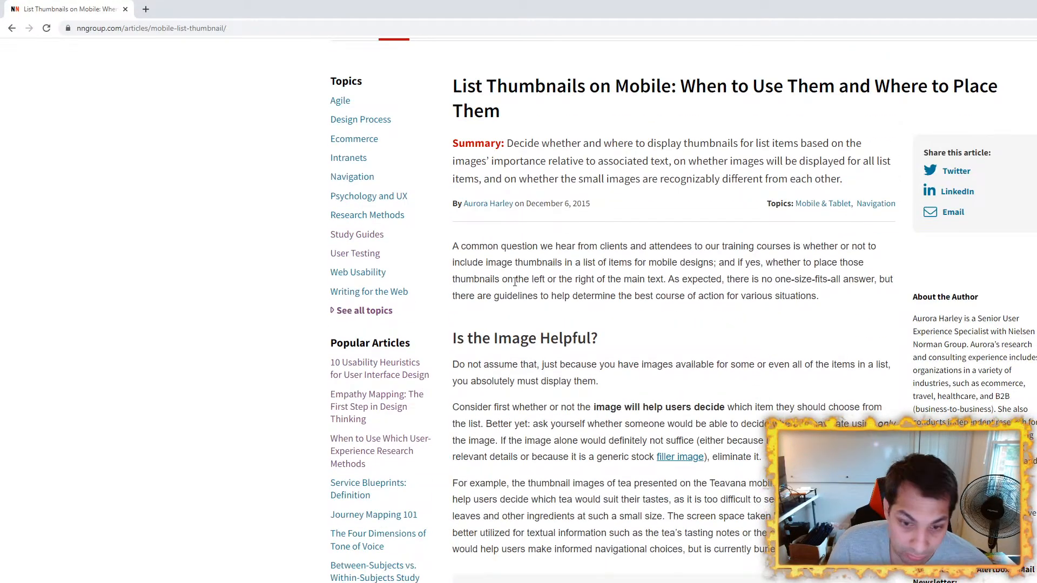
{"action": "scroll", "coordinate": [494, 325], "scroll_direction": "down", "scroll_amount": 15}
{"action": "scroll", "coordinate": [454, 318], "scroll_direction": "down", "scroll_amount": 5}
{"action": "scroll", "coordinate": [427, 318], "scroll_direction": "up", "scroll_amount": 16}
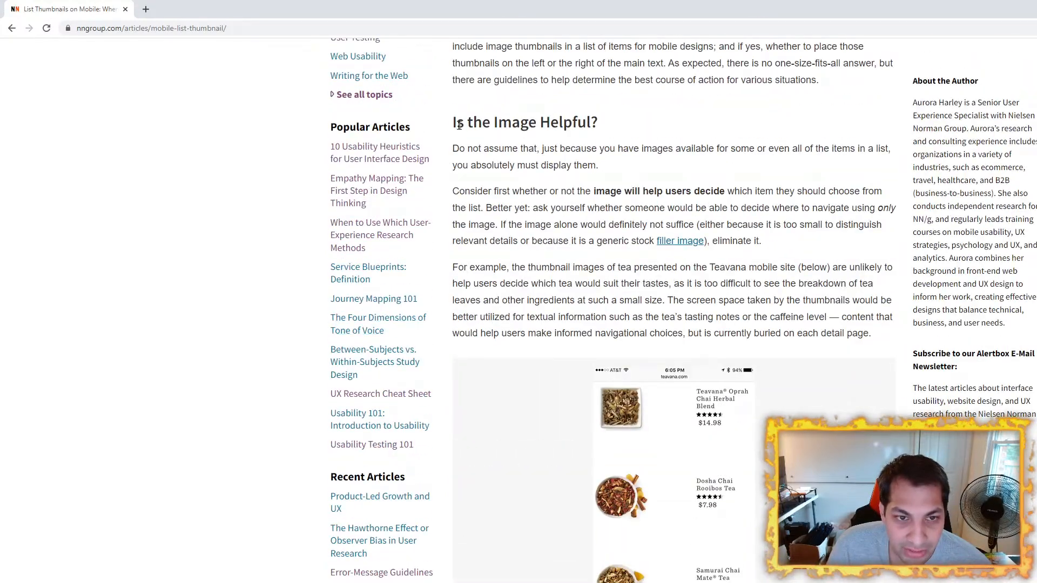
{"action": "scroll", "coordinate": [594, 243], "scroll_direction": "down", "scroll_amount": 12}
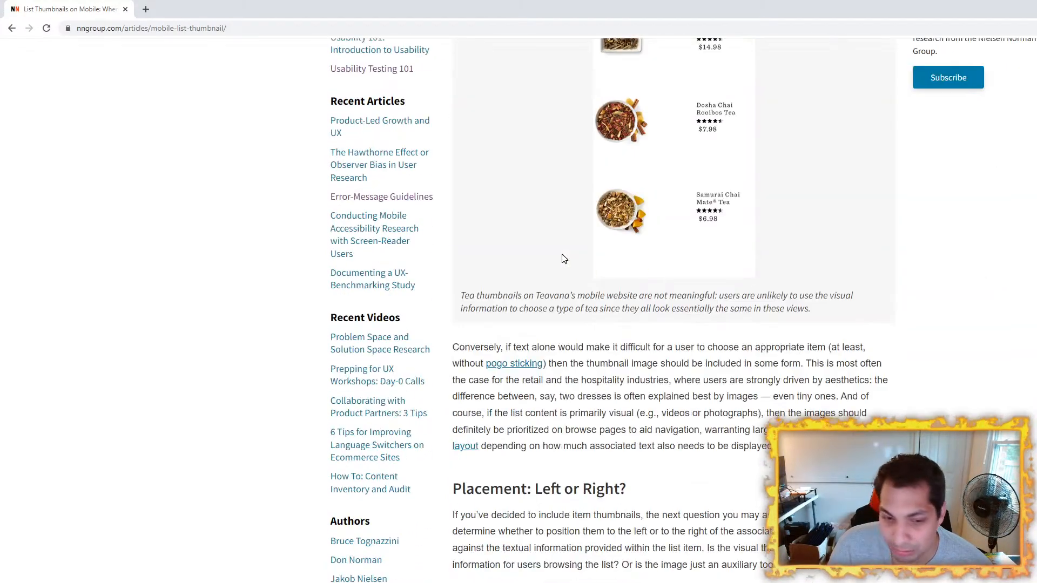
{"action": "scroll", "coordinate": [607, 241], "scroll_direction": "down", "scroll_amount": 10}
{"action": "scroll", "coordinate": [457, 306], "scroll_direction": "down", "scroll_amount": 14}
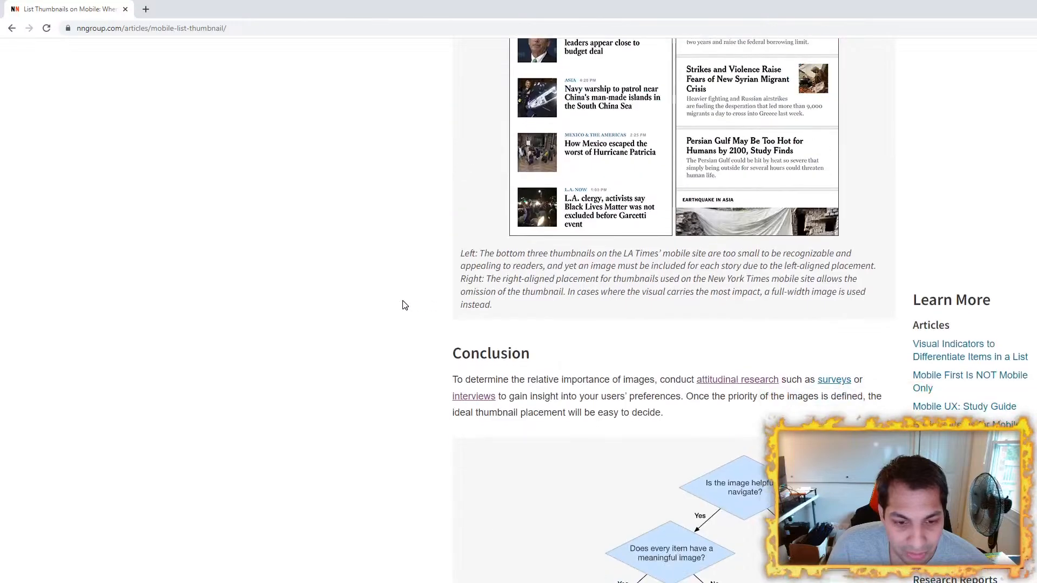
Step: Go back to the Mobile UX study guide and check its topic overview and general considerations table
{"action": "left_click", "coordinate": [12, 28]}
{"action": "scroll", "coordinate": [359, 300], "scroll_direction": "up", "scroll_amount": 15}
{"action": "scroll", "coordinate": [359, 301], "scroll_direction": "up", "scroll_amount": 15}
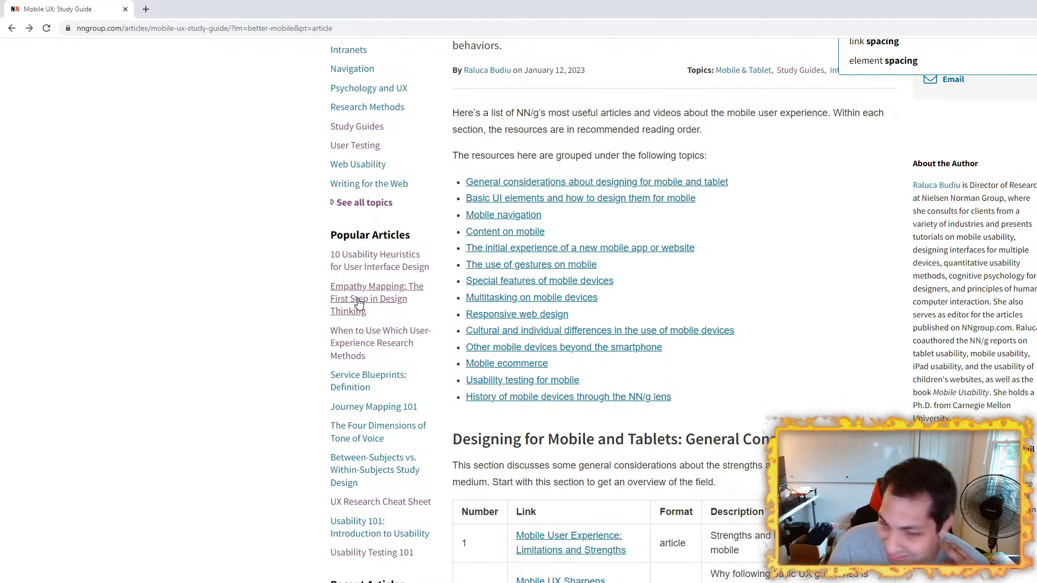
{"action": "scroll", "coordinate": [358, 301], "scroll_direction": "down", "scroll_amount": 5}
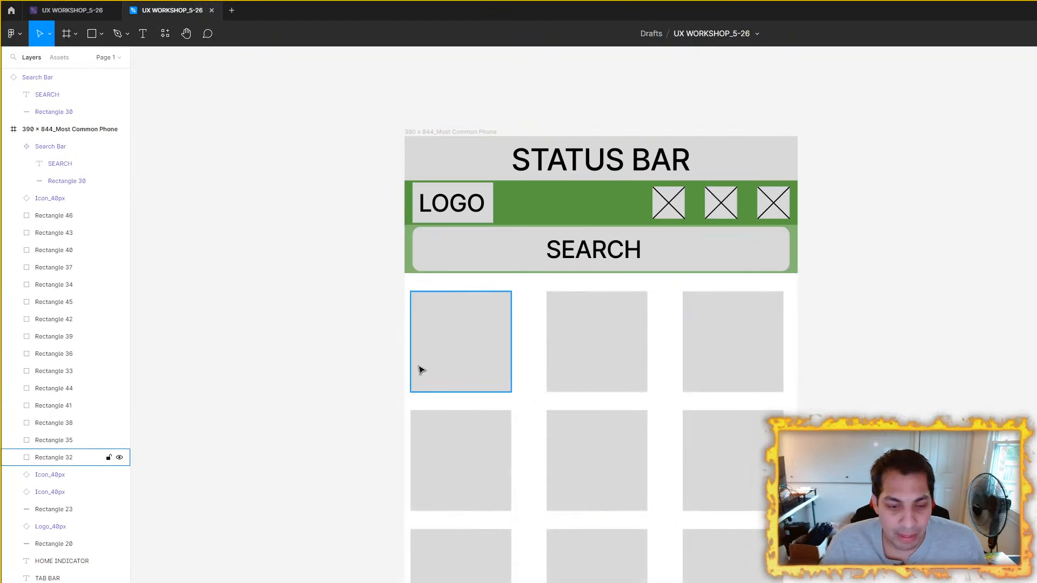
Step: Switch back to Figma and try enlarging the first content tile from its lower-right corner
{"action": "left_click", "coordinate": [419, 369]}
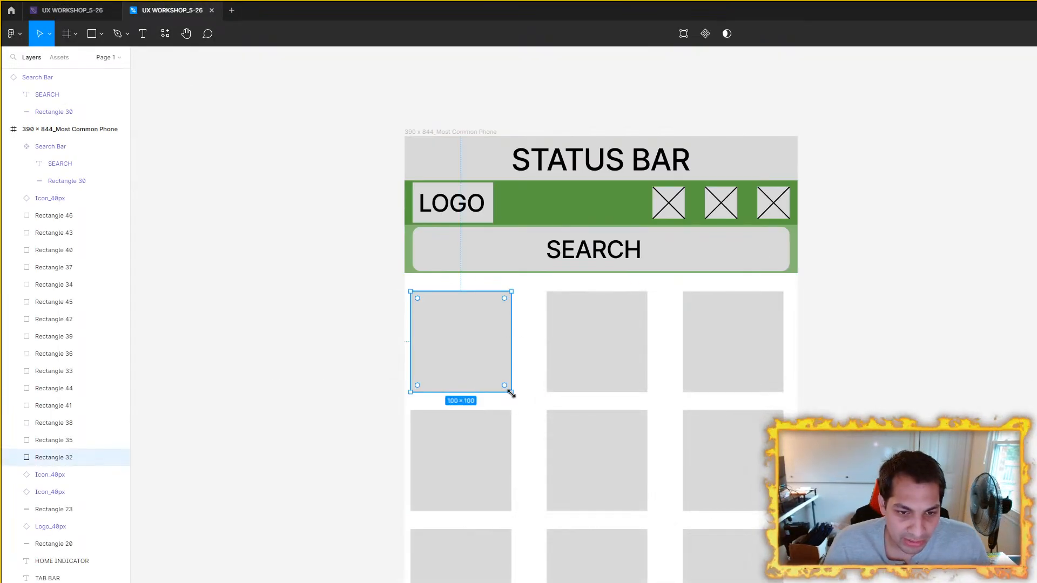
{"action": "left_click_drag", "start_coordinate": [511, 393], "coordinate": [536, 417]}
{"action": "key", "text": "ctrl+z"}
Step: Try shifting the first two top-row tiles left within the phone frame
{"action": "left_click", "coordinate": [837, 341]}
{"action": "left_click", "coordinate": [486, 340]}
{"action": "scroll", "coordinate": [853, 341], "scroll_direction": "down", "scroll_amount": 3}
{"action": "scroll", "coordinate": [783, 338], "scroll_direction": "right", "scroll_amount": 3}
{"action": "scroll", "coordinate": [706, 335], "scroll_direction": "up", "scroll_amount": 3}
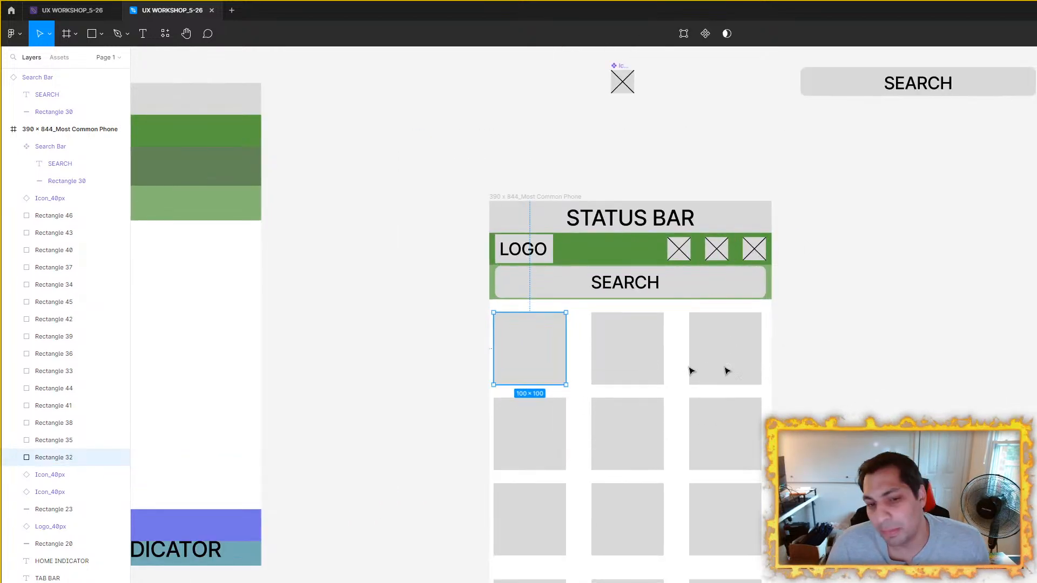
{"action": "left_click", "coordinate": [538, 197]}
{"action": "left_click", "coordinate": [559, 351]}
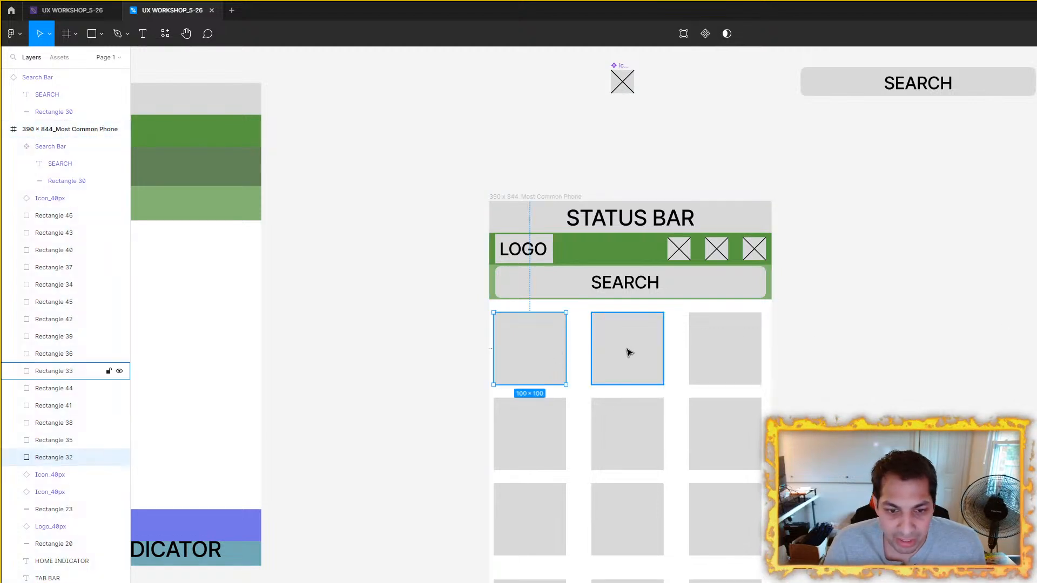
{"action": "scroll", "coordinate": [630, 353], "scroll_direction": "up", "scroll_amount": 3}
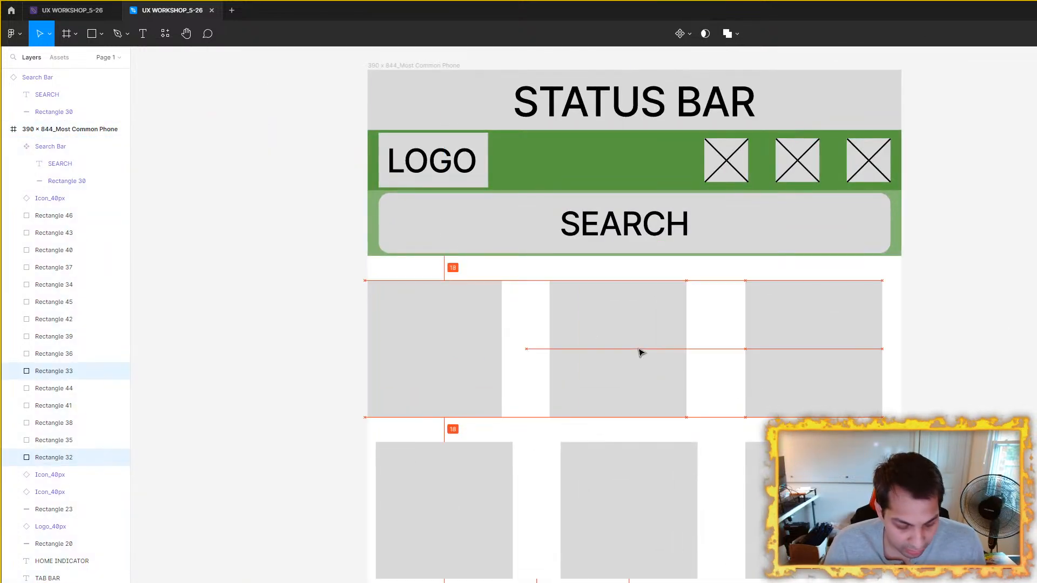
{"action": "scroll", "coordinate": [621, 375], "scroll_direction": "down", "scroll_amount": 3}
Step: Delete all the content tiles below the first row, keeping only the three top-row tiles
{"action": "left_click", "coordinate": [501, 386], "text": "shift"}
{"action": "left_click", "coordinate": [602, 397], "text": "shift"}
{"action": "left_click", "coordinate": [708, 403], "text": "shift"}
{"action": "key", "text": "Escape"}
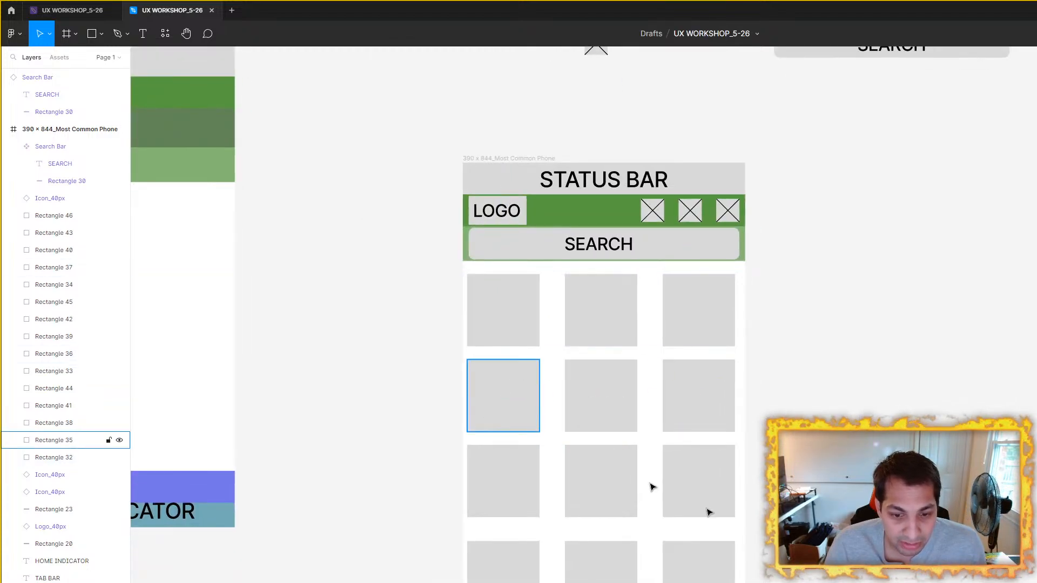
{"action": "left_click_drag", "start_coordinate": [726, 581], "coordinate": [437, 409]}
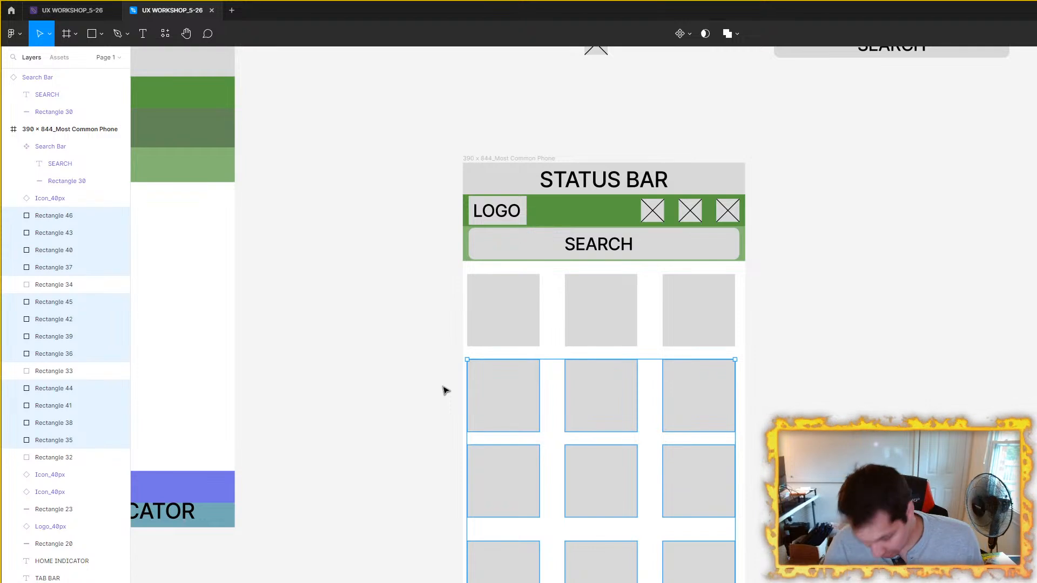
{"action": "key", "text": "Delete"}
Step: Move the middle top-row tile left, closer to the first tile, keeping it level with the row
{"action": "left_click", "coordinate": [522, 314]}
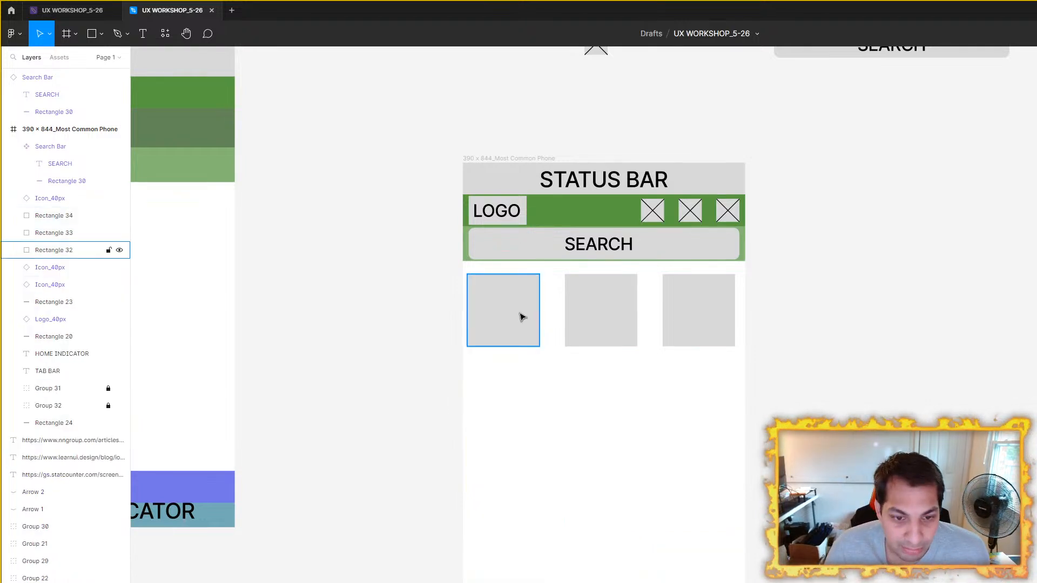
{"action": "left_click", "coordinate": [583, 331]}
{"action": "left_click_drag", "start_coordinate": [607, 324], "coordinate": [590, 324]}
{"action": "scroll", "coordinate": [536, 331], "scroll_direction": "up", "scroll_amount": 3}
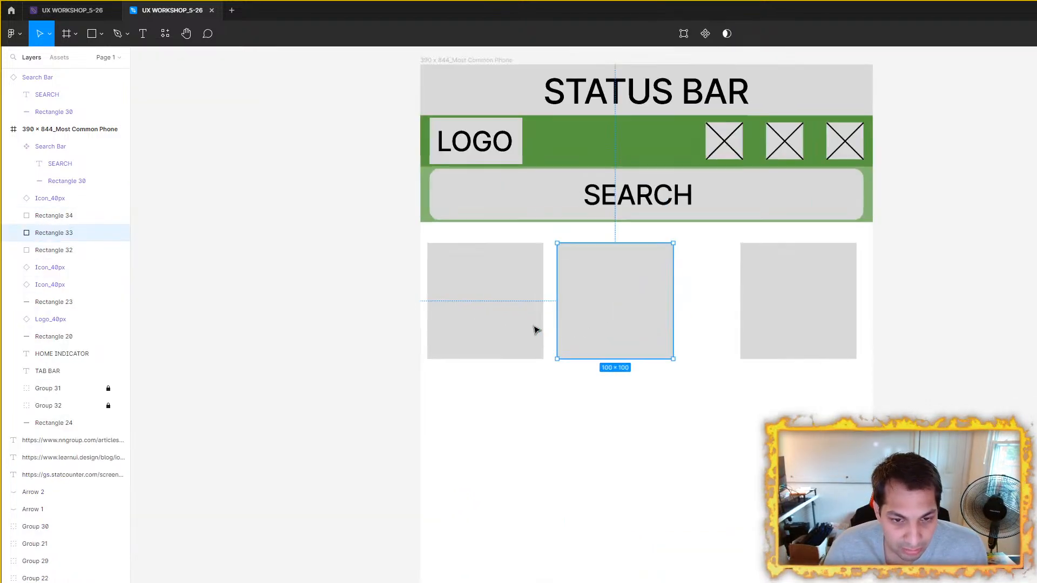
Step: Nudge the middle tile right and move the third tile left, leaving 15 px gaps between the three level tiles
{"action": "key", "text": "Right"}
{"action": "key", "text": "Right"}
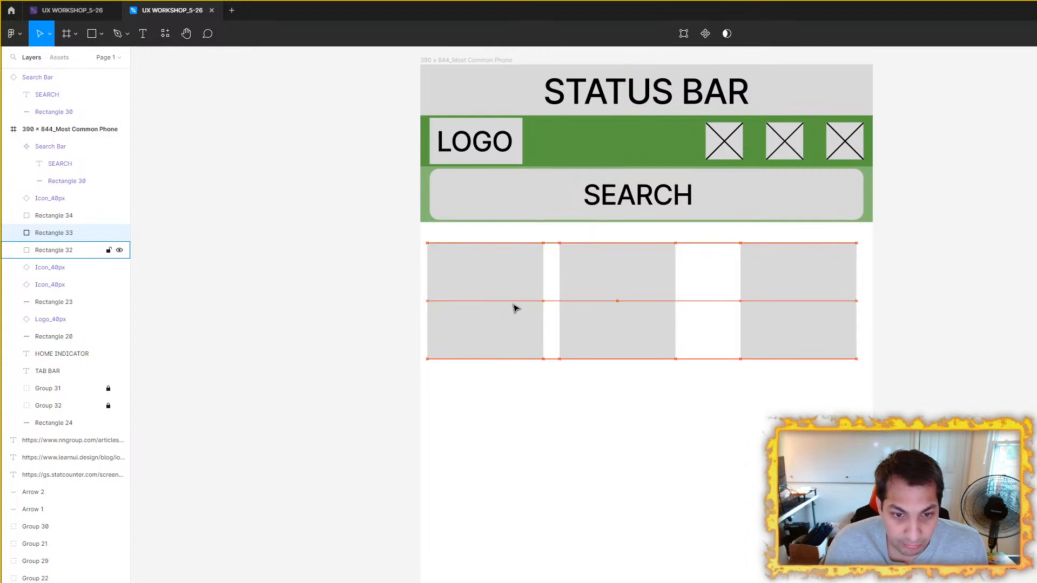
{"action": "key", "text": "alt"}
{"action": "key", "text": "Right"}
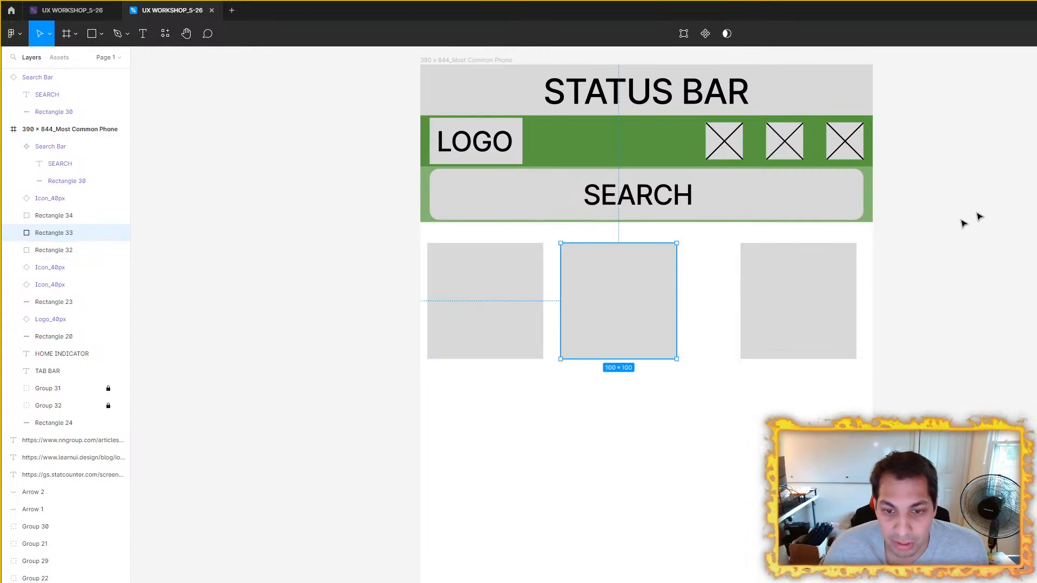
{"action": "left_click", "coordinate": [822, 287]}
{"action": "left_click_drag", "start_coordinate": [822, 286], "coordinate": [756, 299]}
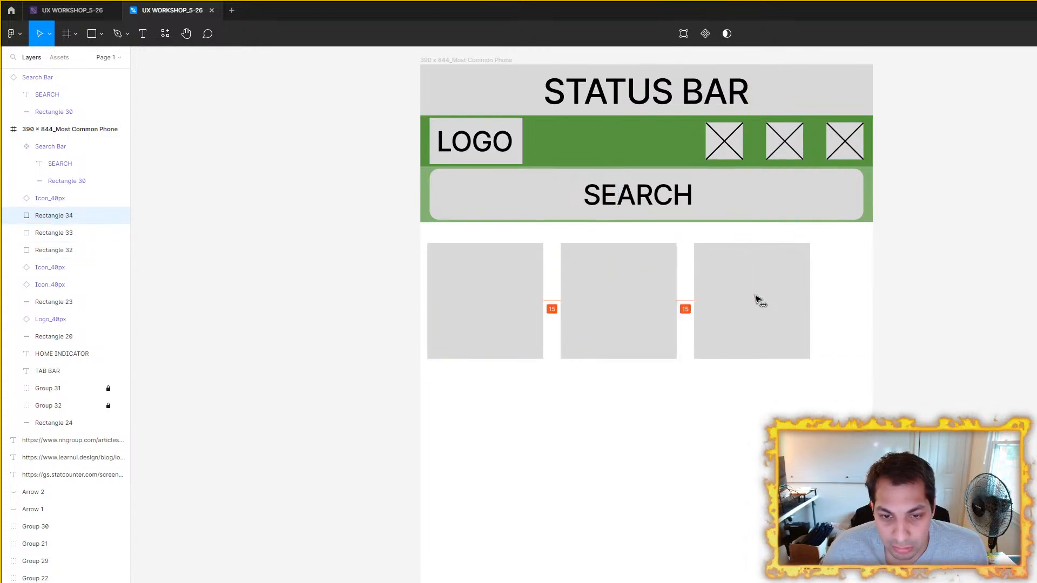
Step: Scale the three tiles together to about 373 × 113 and nudge the row right to roughly centre it in the phone frame
{"action": "left_click", "coordinate": [470, 281]}
{"action": "left_click", "coordinate": [567, 281], "text": "shift"}
{"action": "left_click", "coordinate": [764, 294], "text": "shift"}
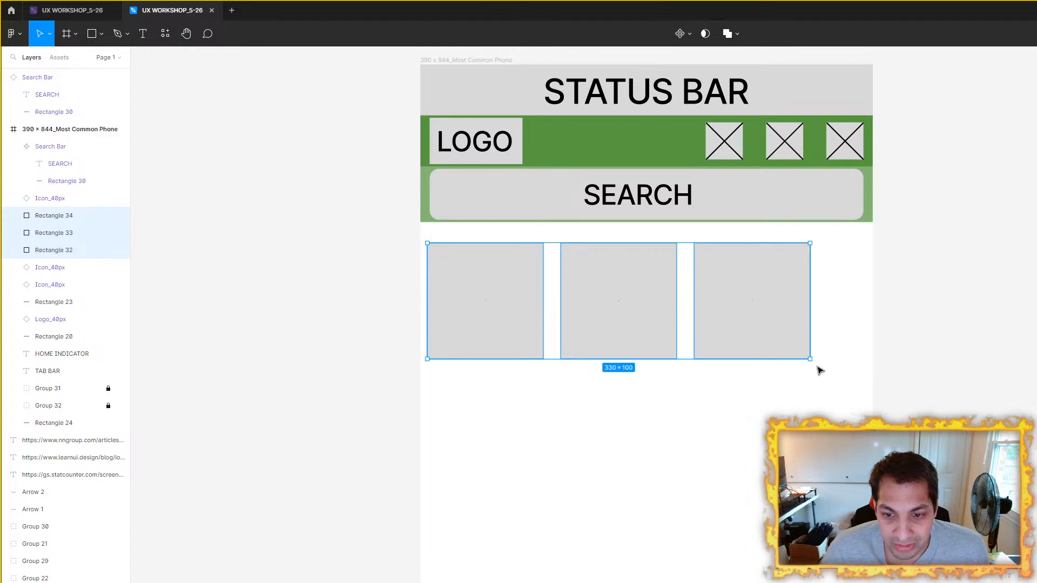
{"action": "left_click_drag", "start_coordinate": [810, 360], "coordinate": [841, 375]}
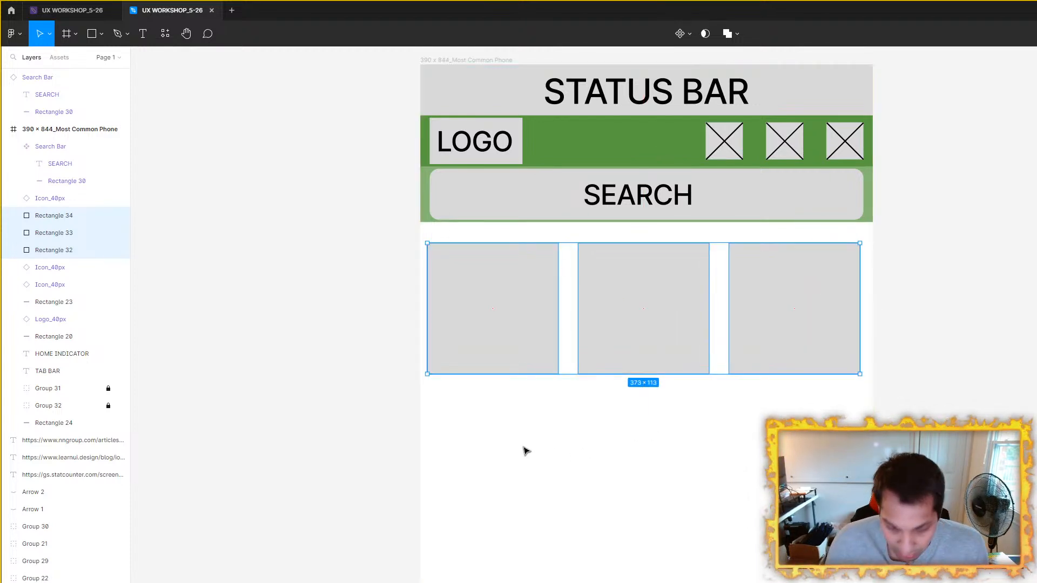
{"action": "key", "text": "Right"}
{"action": "key", "text": "Right"}
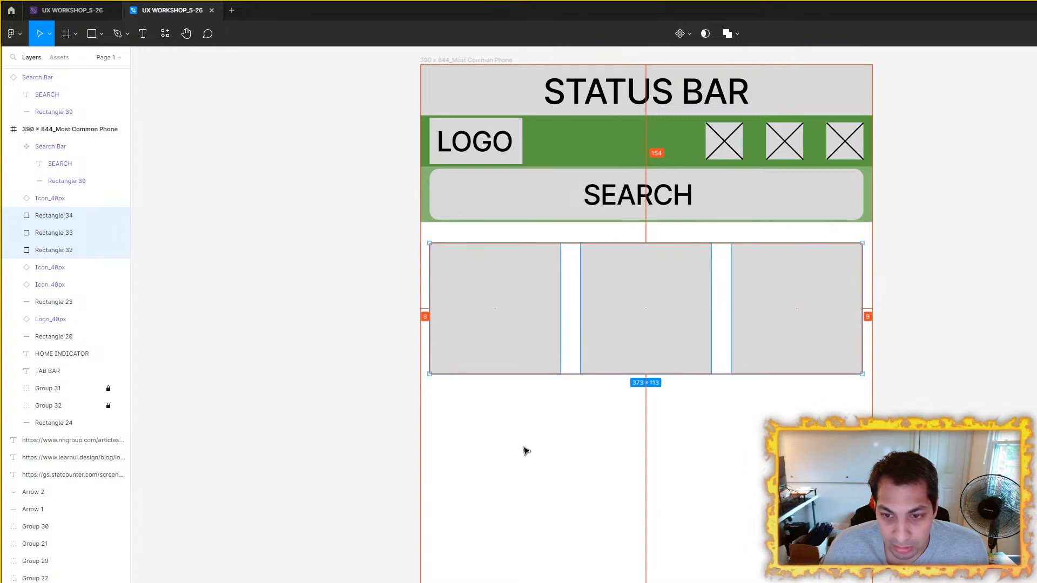
{"action": "left_click", "coordinate": [945, 330]}
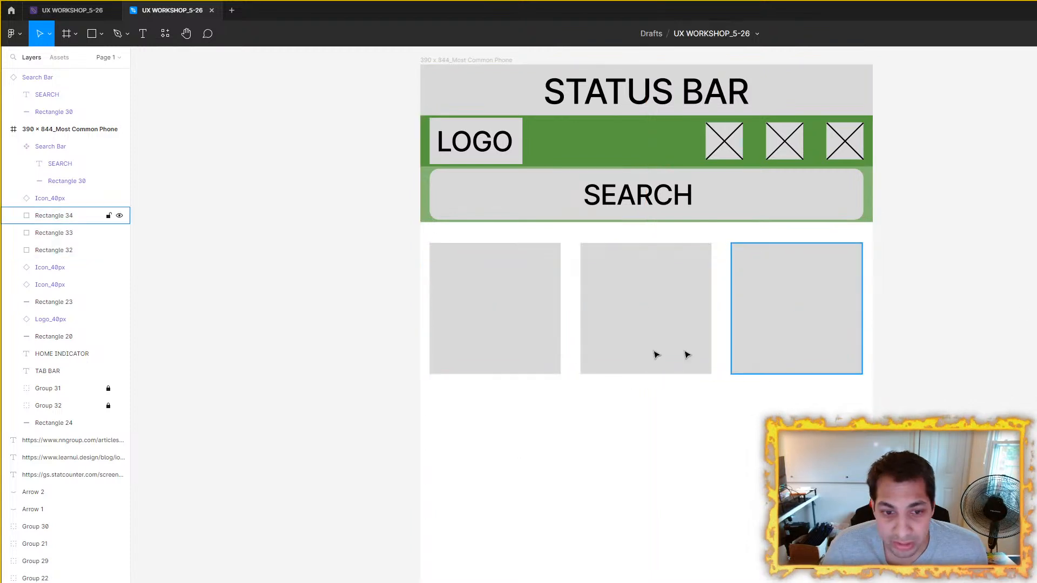
Step: Check the dimensions of the first content tile and the search bar in the phone frame
{"action": "left_click", "coordinate": [528, 336]}
{"action": "scroll", "coordinate": [1004, 280], "scroll_direction": "down", "scroll_amount": 3}
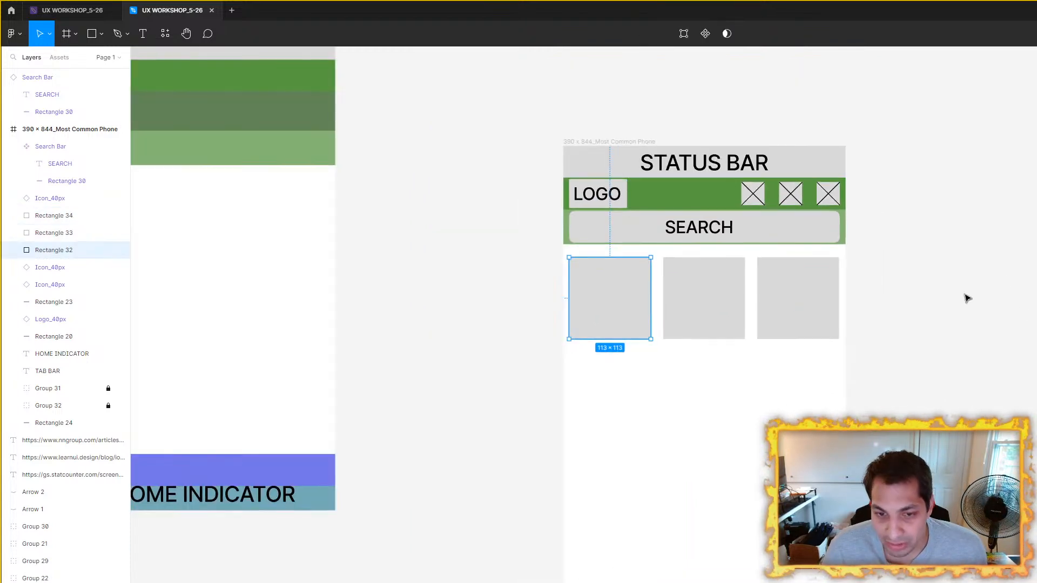
{"action": "left_click_drag", "start_coordinate": [963, 294], "coordinate": [925, 365]}
{"action": "left_click", "coordinate": [750, 307]}
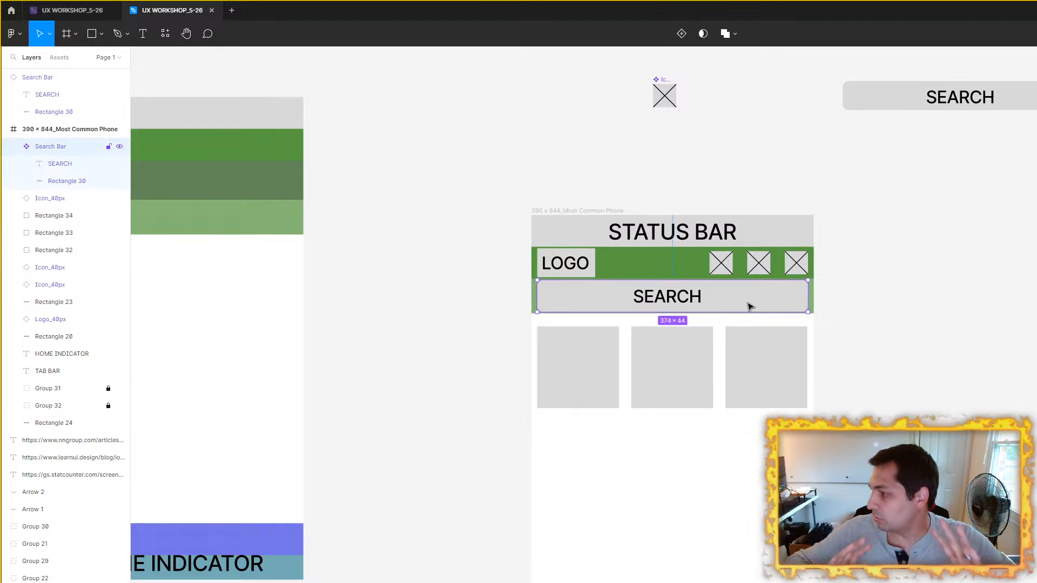
{"action": "left_click", "coordinate": [604, 377]}
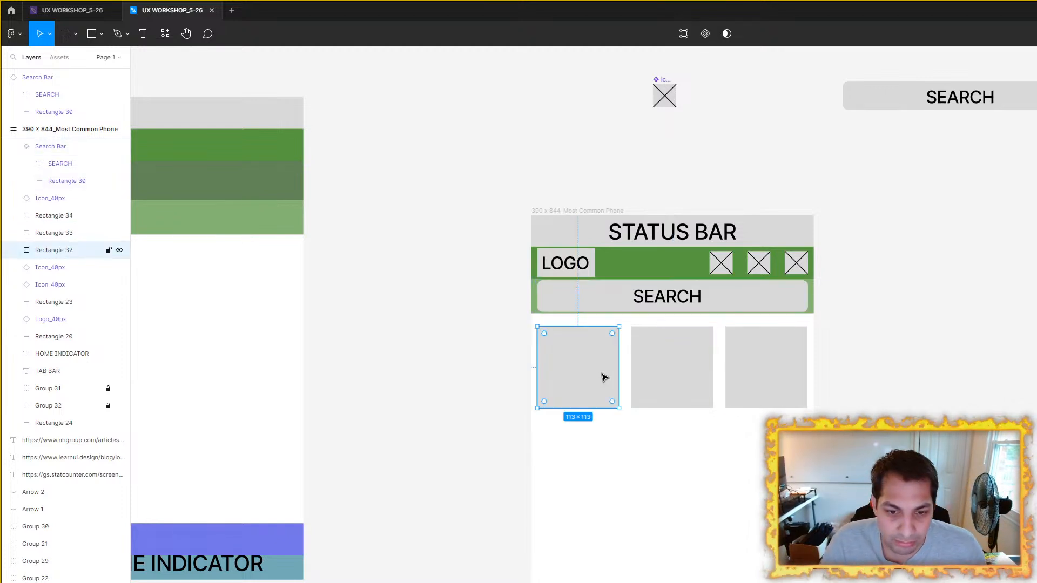
{"action": "scroll", "coordinate": [583, 374], "scroll_direction": "up", "scroll_amount": 3}
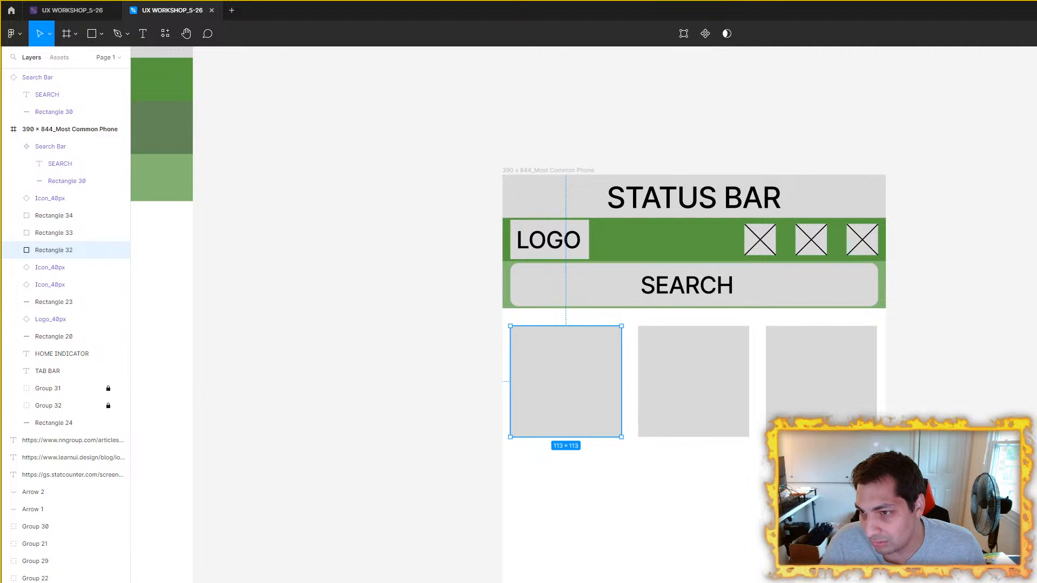
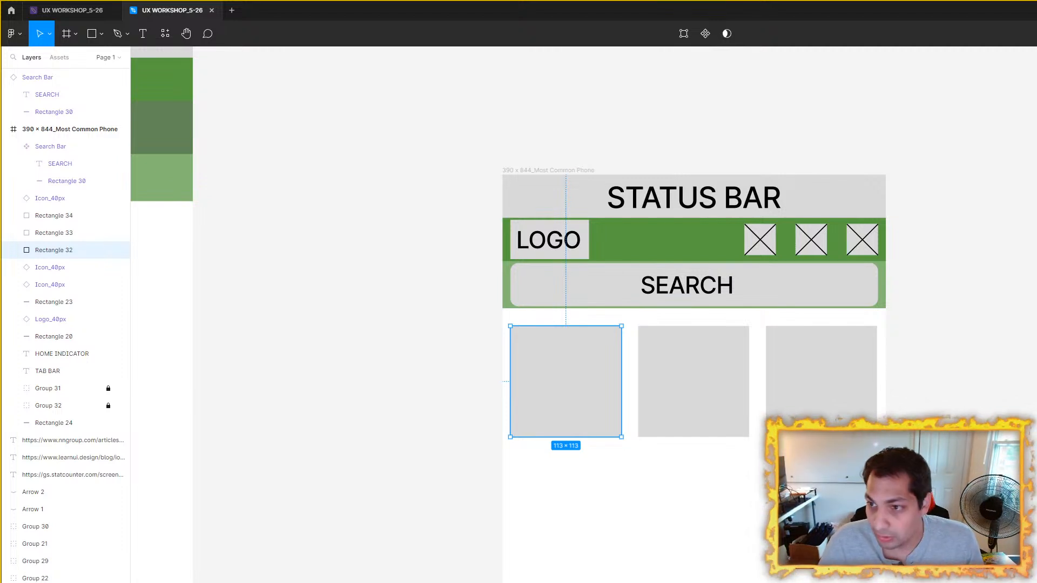
Step: Resize the three top-row tiles in the phone frame to 112 × 112 each
{"action": "left_click", "coordinate": [694, 363]}
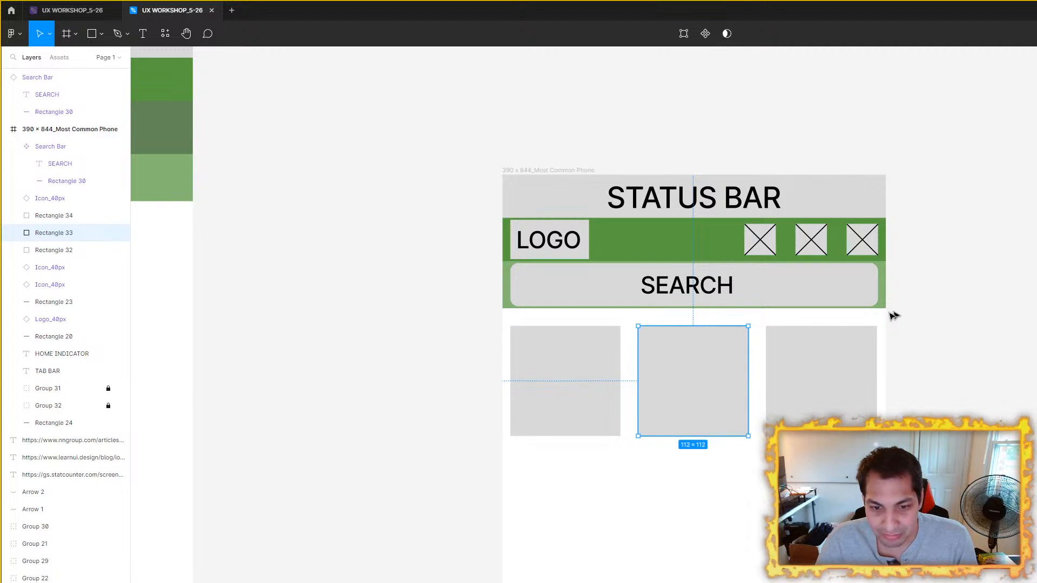
{"action": "left_click", "coordinate": [832, 362]}
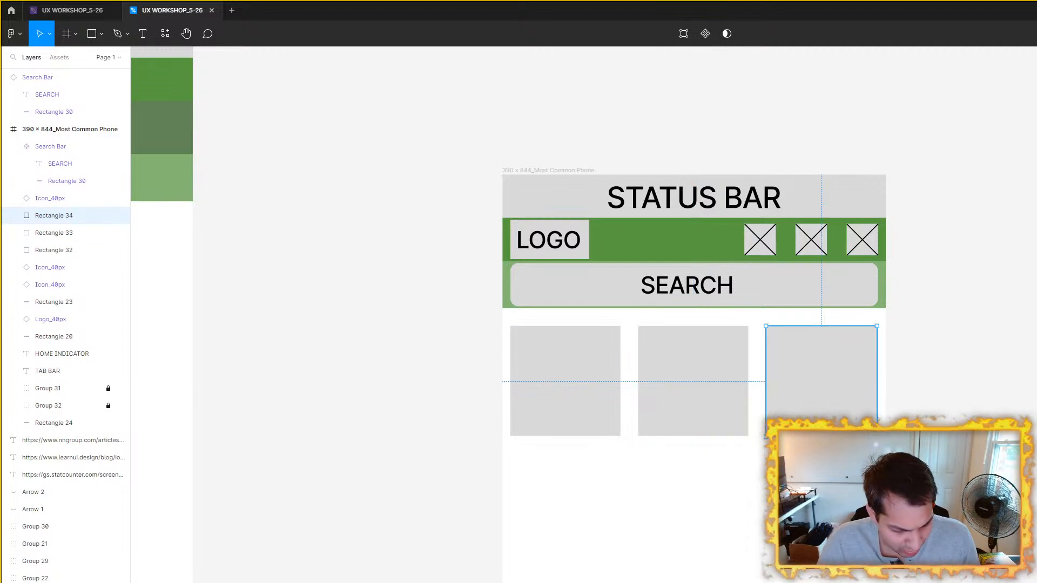
{"action": "left_click", "coordinate": [558, 378]}
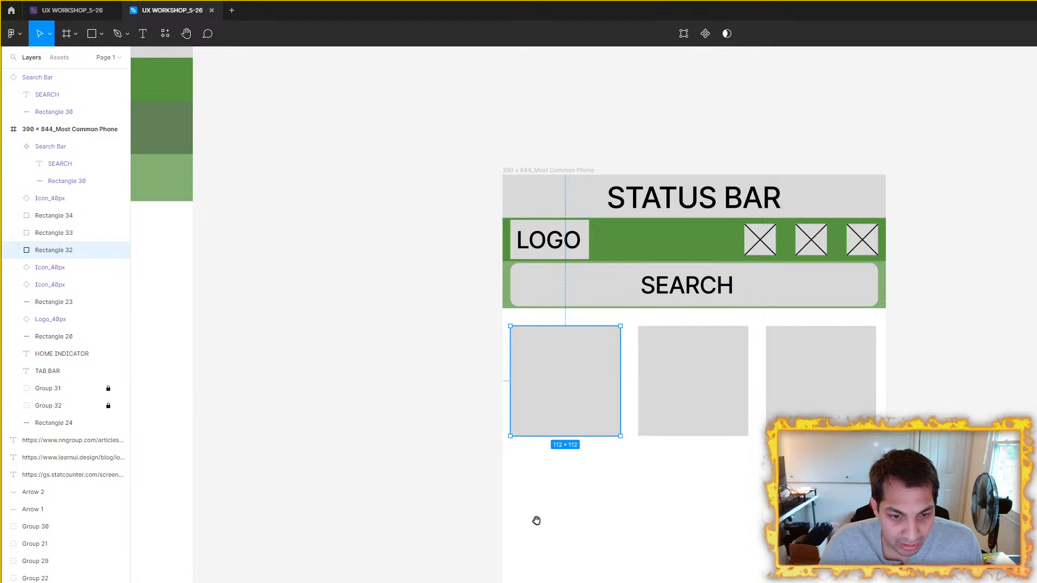
Step: Move the three top-row tiles together about 2 px right and check their margins to the phone frame
{"action": "left_click", "coordinate": [868, 406]}
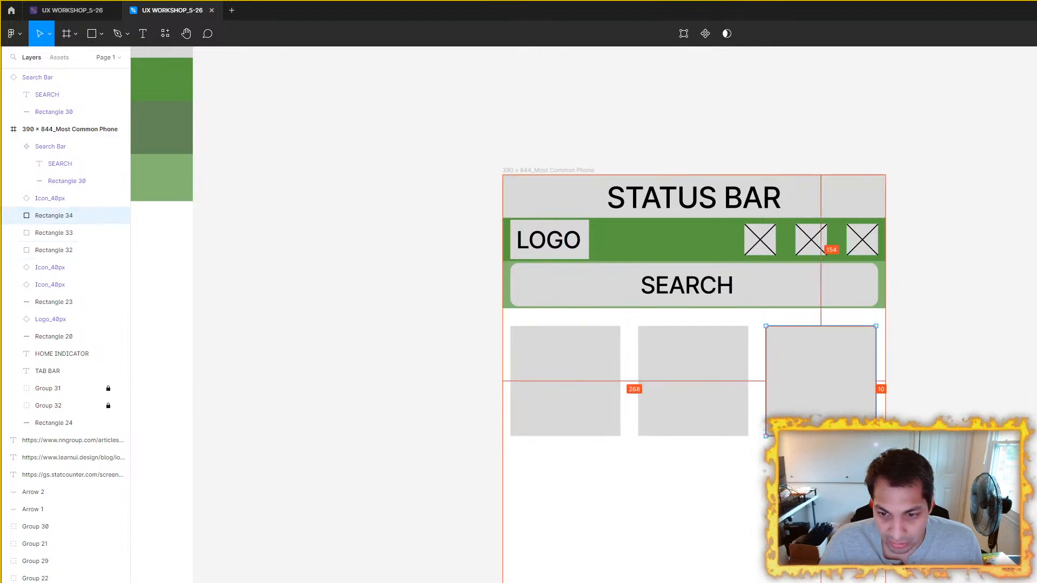
{"action": "left_click", "coordinate": [581, 384], "text": "shift"}
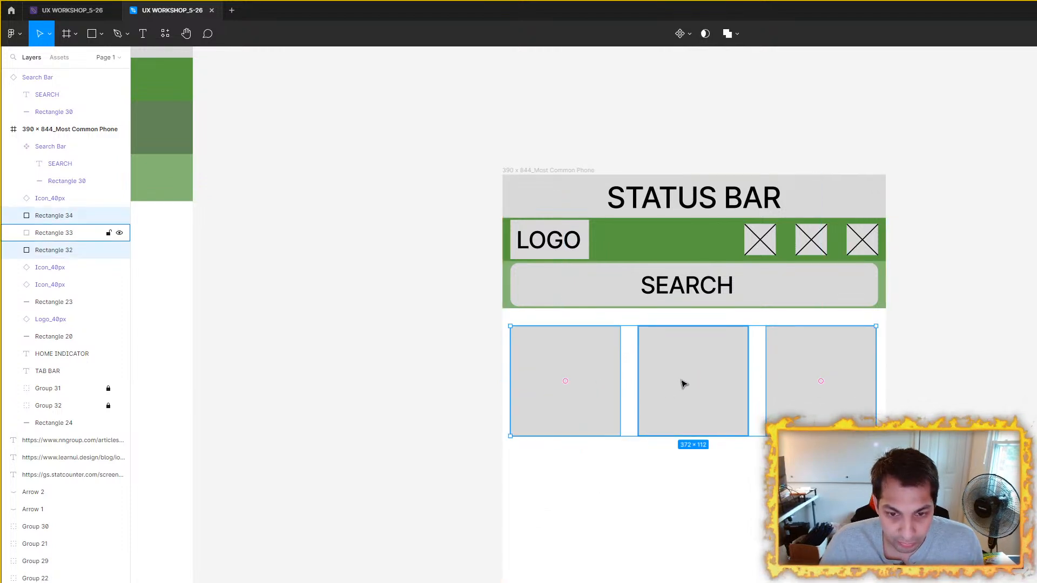
{"action": "left_click", "coordinate": [683, 382], "text": "shift"}
{"action": "left_click", "coordinate": [802, 403], "text": "shift"}
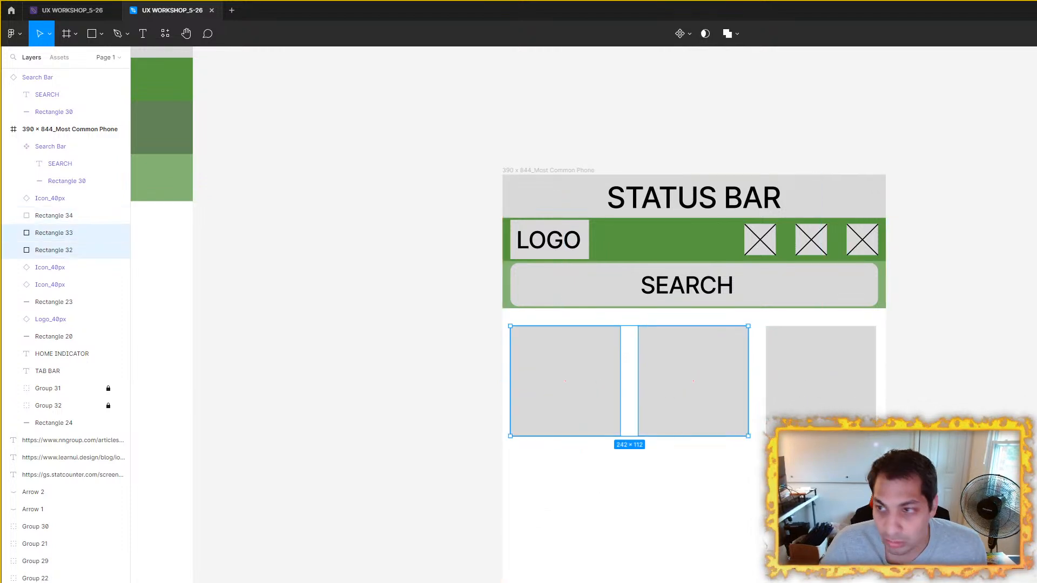
{"action": "left_click", "coordinate": [800, 353], "text": "shift"}
{"action": "left_click_drag", "start_coordinate": [722, 356], "coordinate": [724, 356]}
{"action": "key", "text": "alt"}
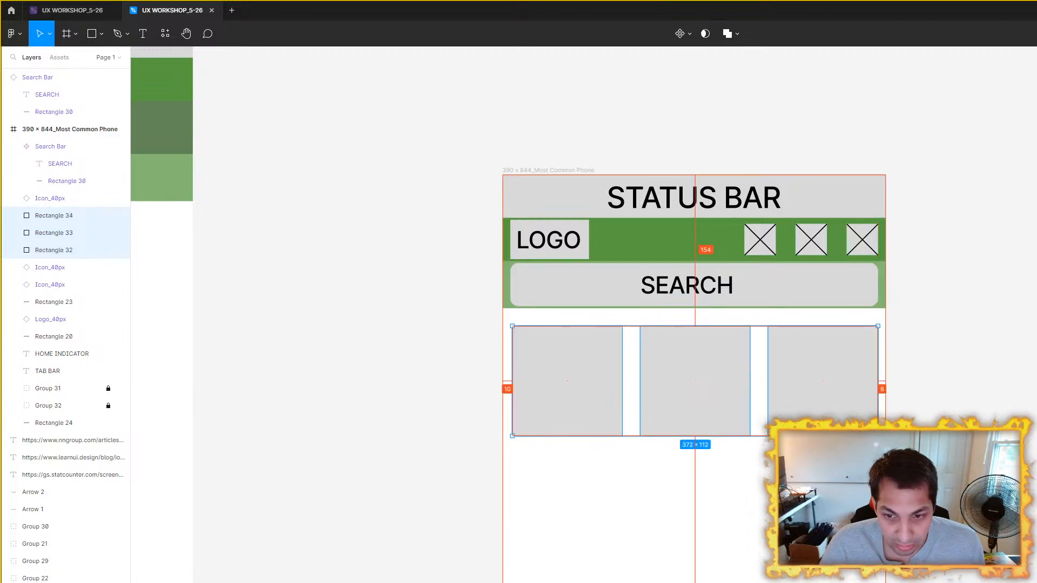
Step: Group the three top-row tiles and nudge the group left to leave 9 px margins on both sides of the frame
{"action": "left_click", "coordinate": [597, 389]}
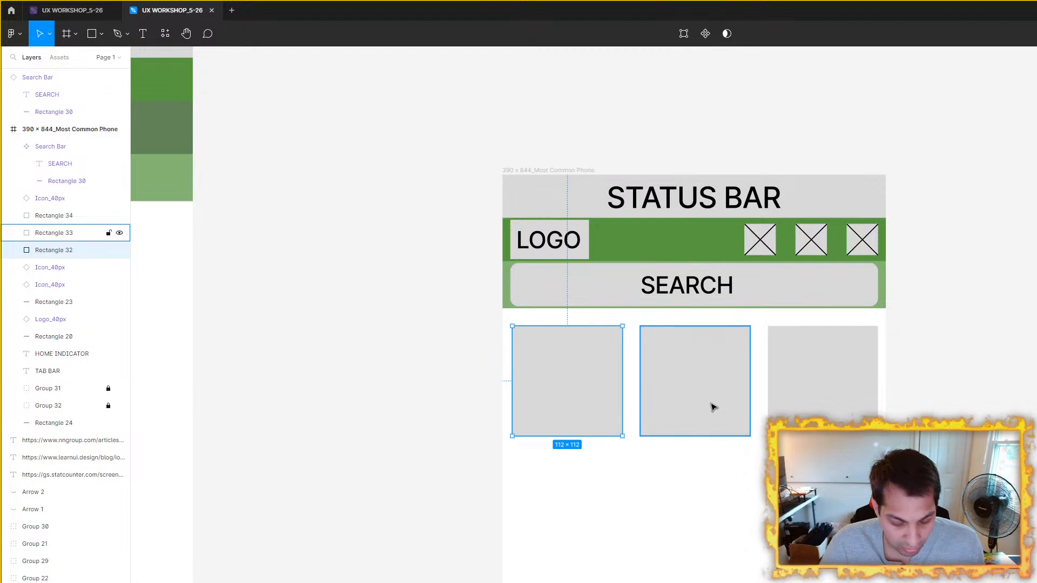
{"action": "left_click", "coordinate": [711, 407]}
{"action": "left_click", "coordinate": [588, 410]}
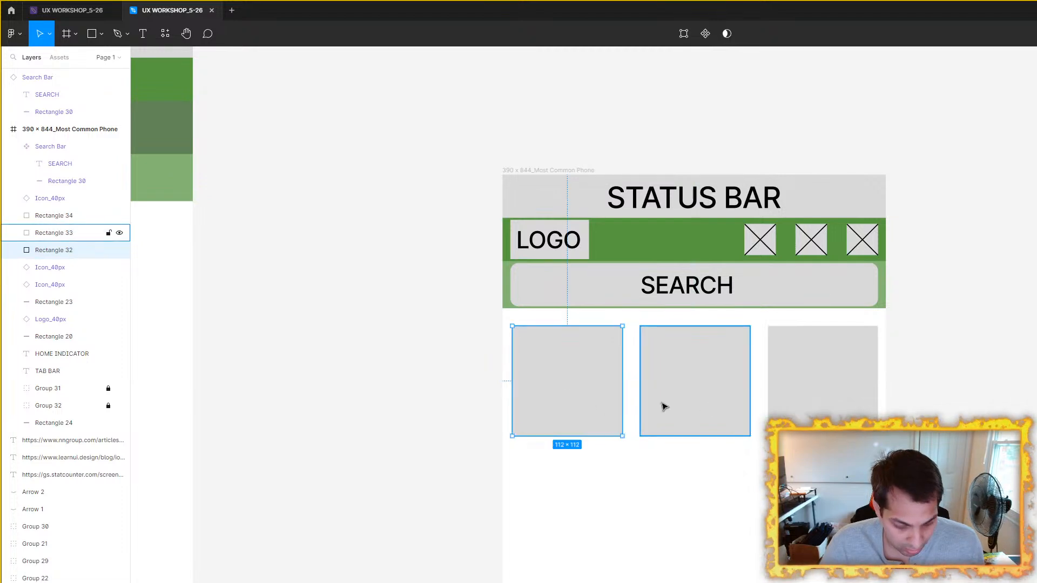
{"action": "left_click", "coordinate": [662, 405]}
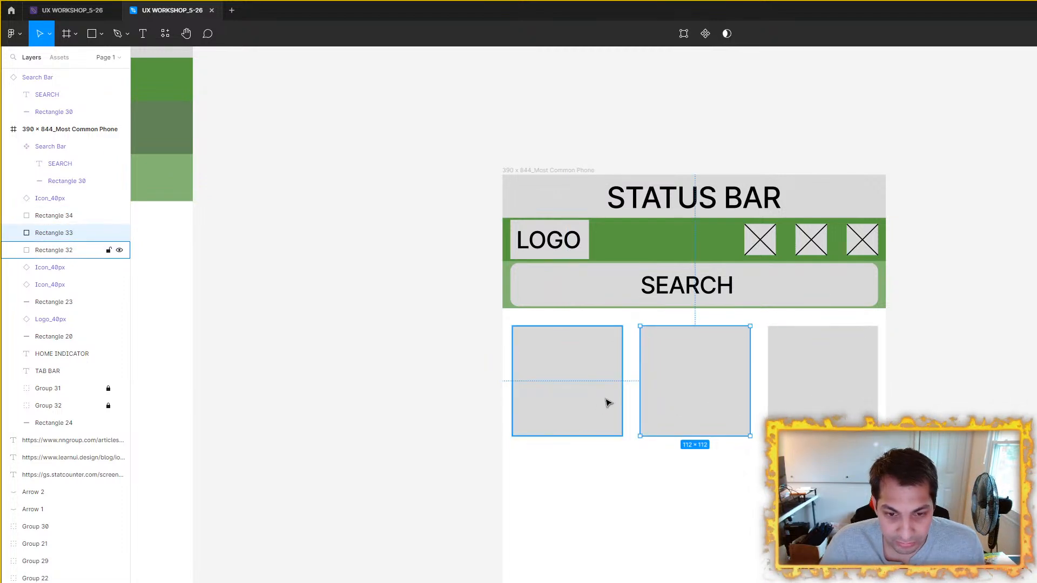
{"action": "left_click", "coordinate": [616, 403]}
{"action": "left_click", "coordinate": [679, 407], "text": "shift"}
{"action": "left_click", "coordinate": [822, 408], "text": "shift"}
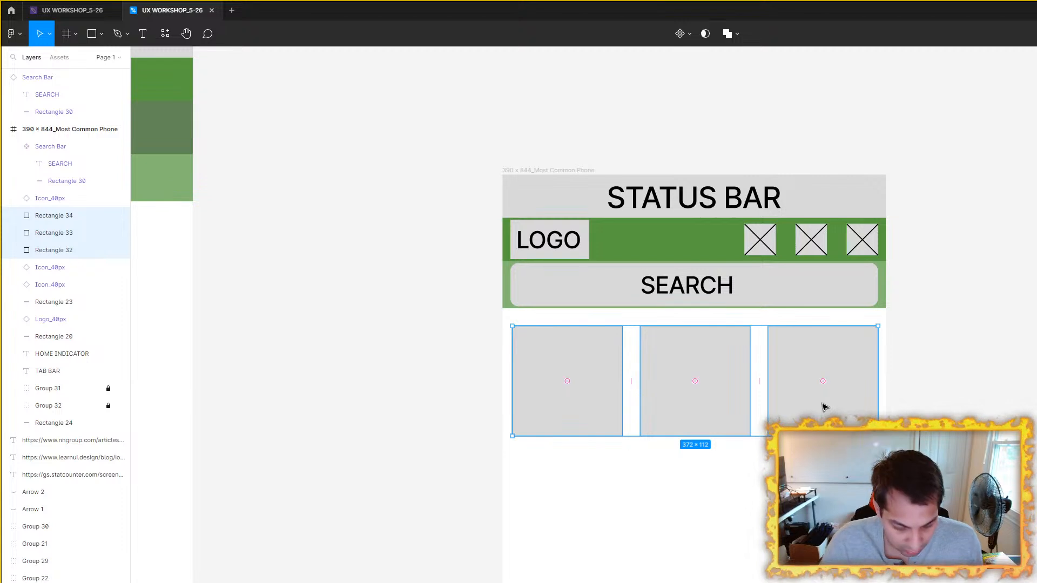
{"action": "key", "text": "ctrl+g"}
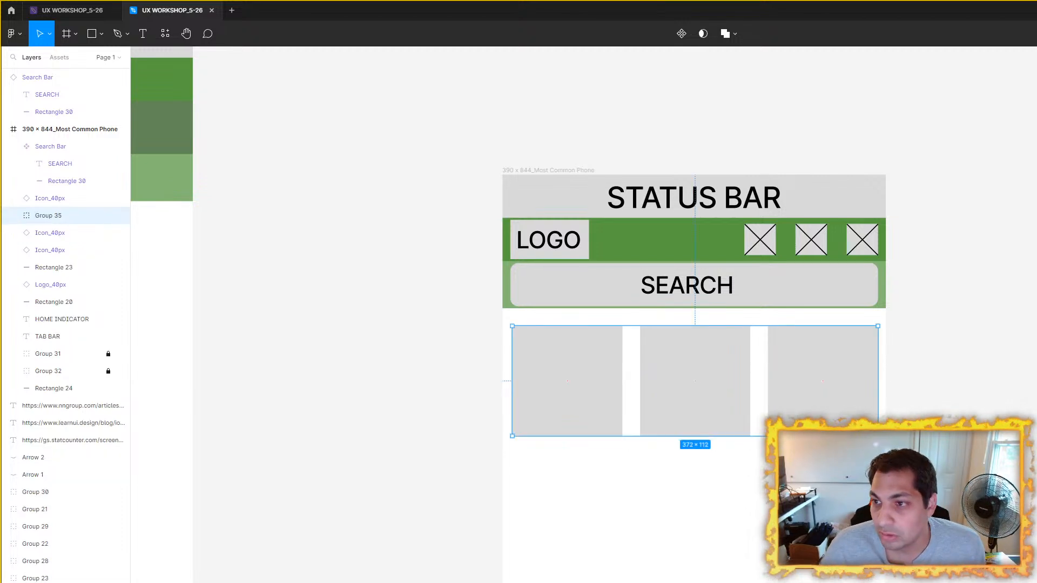
{"action": "key", "text": "Left"}
{"action": "key", "text": "alt"}
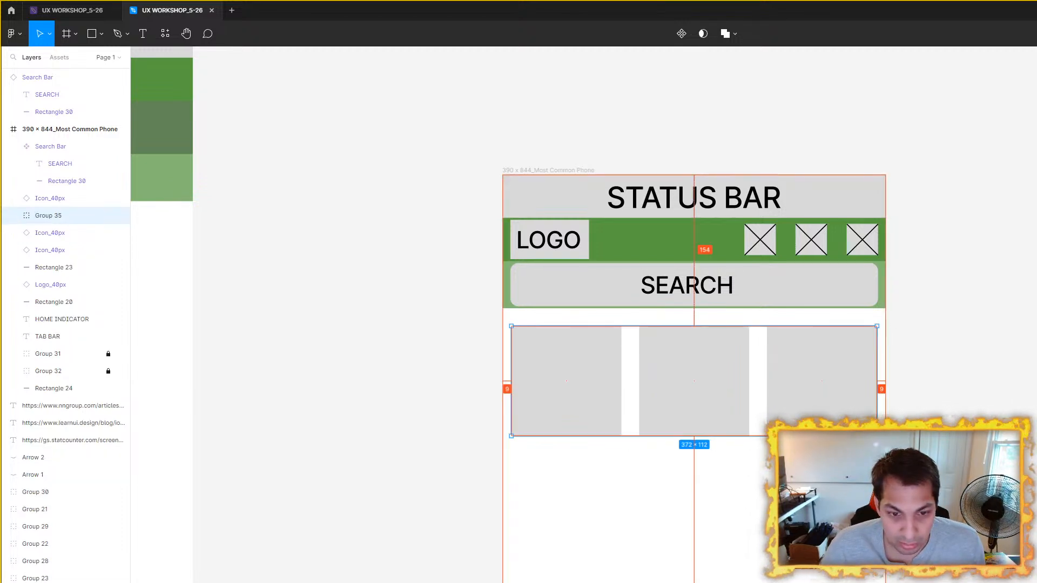
Step: Duplicate the grouped tile row and place the copy directly below it with an 18 px gap
{"action": "left_click", "coordinate": [927, 404]}
{"action": "scroll", "coordinate": [913, 413], "scroll_direction": "down", "scroll_amount": 1}
{"action": "left_click_drag", "start_coordinate": [859, 447], "coordinate": [733, 195]}
{"action": "scroll", "coordinate": [727, 198], "scroll_direction": "up", "scroll_amount": 2}
{"action": "left_click_drag", "start_coordinate": [578, 235], "coordinate": [682, 427]}
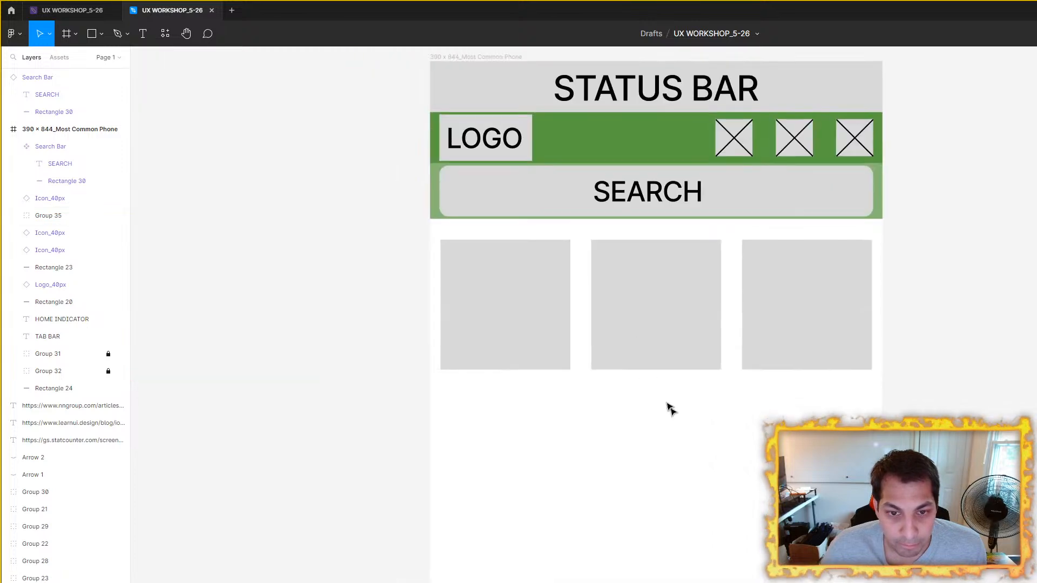
{"action": "left_click", "coordinate": [557, 293]}
{"action": "key", "text": "ctrl+d"}
{"action": "left_click_drag", "start_coordinate": [704, 273], "coordinate": [702, 418]}
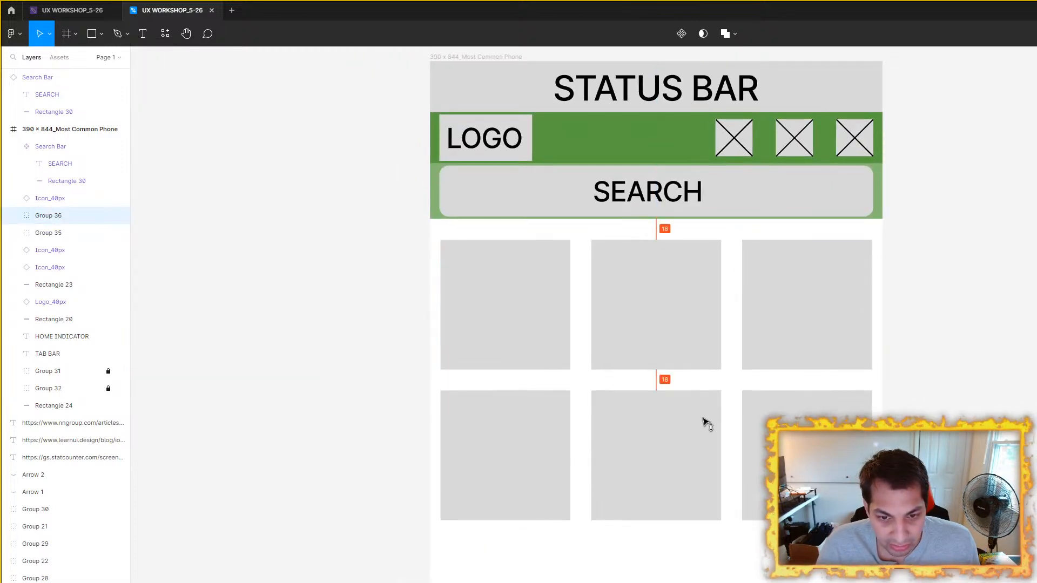
Step: Try a tighter gap by nudging the second tile row up toward the first, and return it to its earlier position
{"action": "left_click", "coordinate": [787, 326]}
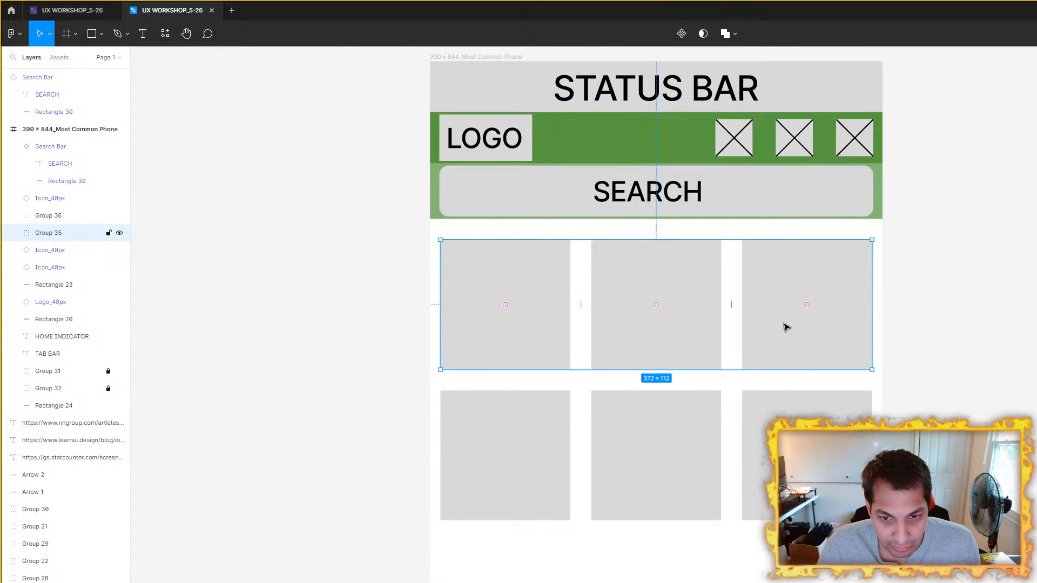
{"action": "double_click", "coordinate": [787, 326]}
{"action": "left_click", "coordinate": [511, 428]}
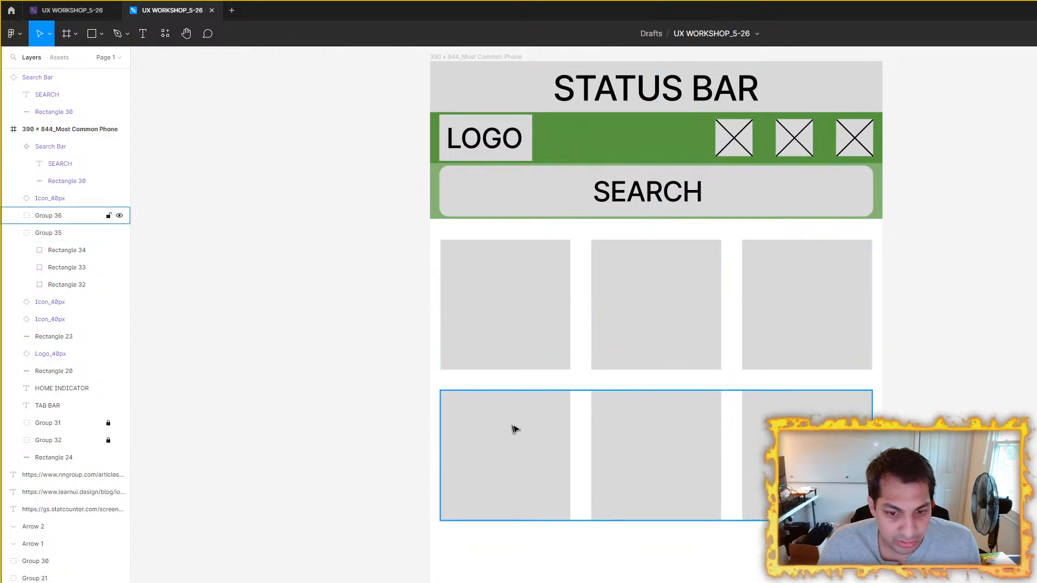
{"action": "key", "text": "Up"}
{"action": "key", "text": "Up"}
{"action": "key", "text": "Up"}
{"action": "key", "text": "Up"}
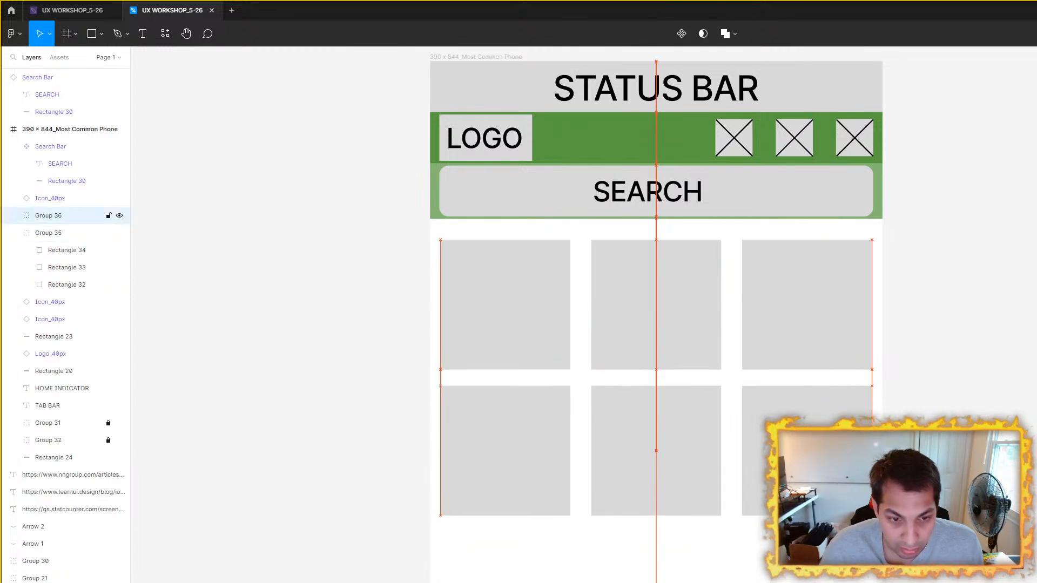
{"action": "key", "text": "alt"}
{"action": "key", "text": "Down"}
{"action": "key", "text": "Down"}
{"action": "key", "text": "alt"}
{"action": "key", "text": "Down"}
{"action": "key", "text": "Down"}
{"action": "key", "text": "Down"}
{"action": "key", "text": "Down"}
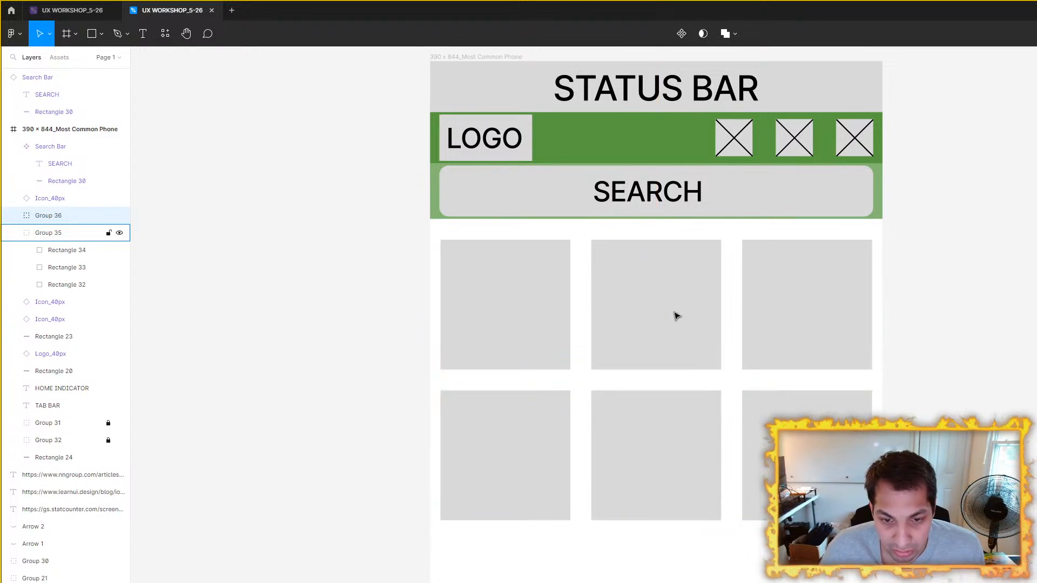
Step: Duplicate the tile row three more times down the phone frame, keeping the same vertical spacing, for five rows in total
{"action": "scroll", "coordinate": [676, 315], "scroll_direction": "down", "scroll_amount": 2}
{"action": "left_click_drag", "start_coordinate": [668, 399], "coordinate": [667, 502]}
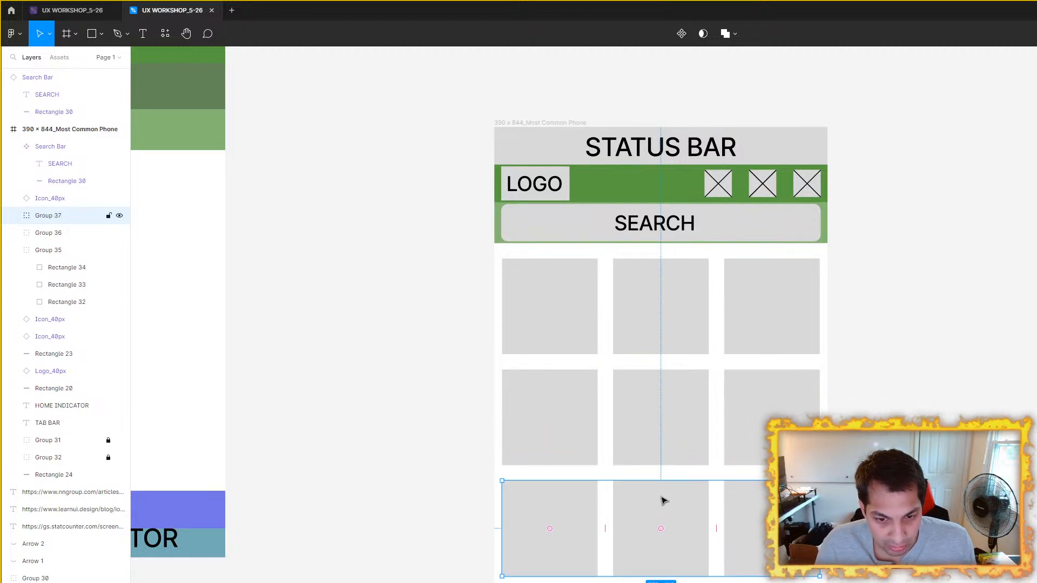
{"action": "scroll", "coordinate": [664, 497], "scroll_direction": "down", "scroll_amount": 3}
{"action": "key", "text": "ctrl+d"}
{"action": "key", "text": "ctrl+d"}
{"action": "left_click_drag", "start_coordinate": [659, 401], "coordinate": [684, 241]}
{"action": "left_click", "coordinate": [986, 404]}
Step: Examine the tile rows down the phone frame and check the dimensions of the first tile
{"action": "left_click_drag", "start_coordinate": [896, 86], "coordinate": [841, 281]}
{"action": "scroll", "coordinate": [842, 281], "scroll_direction": "down", "scroll_amount": 2}
{"action": "scroll", "coordinate": [815, 533], "scroll_direction": "up", "scroll_amount": 2}
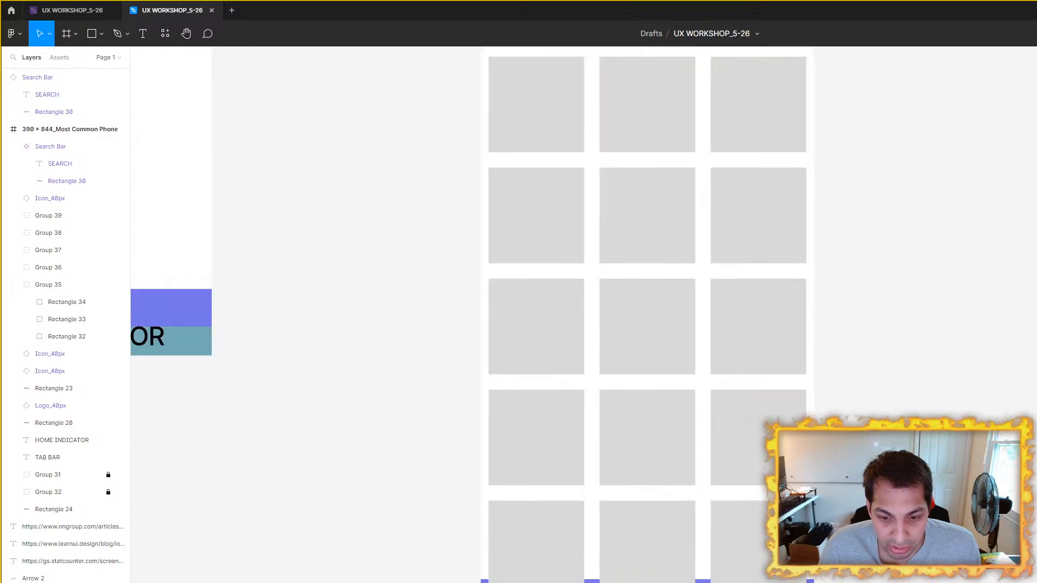
{"action": "scroll", "coordinate": [913, 362], "scroll_direction": "down", "scroll_amount": 2}
{"action": "left_click_drag", "start_coordinate": [756, 206], "coordinate": [703, 330]}
{"action": "scroll", "coordinate": [703, 331], "scroll_direction": "up", "scroll_amount": 2}
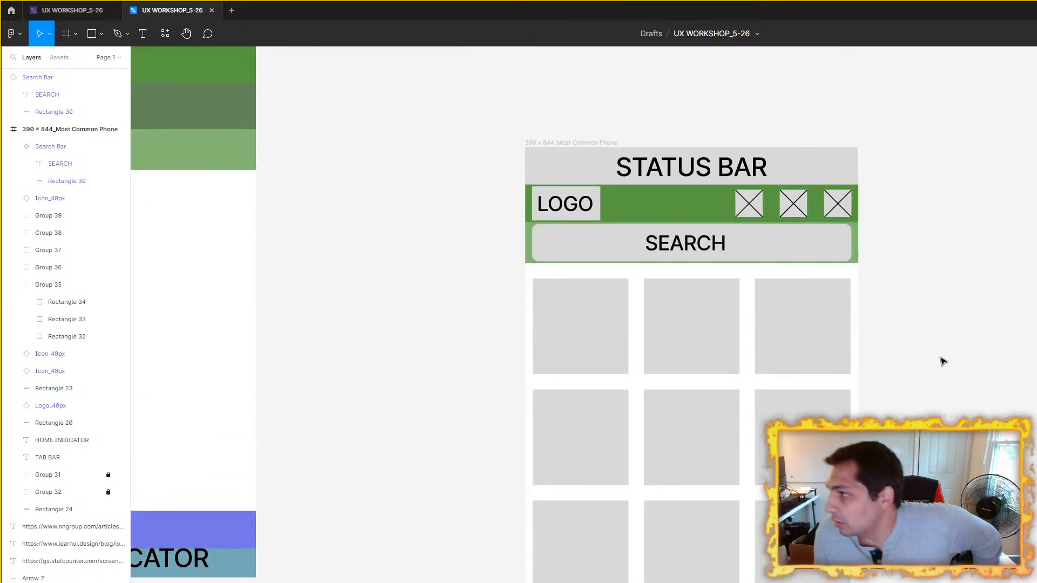
{"action": "scroll", "coordinate": [572, 389], "scroll_direction": "up", "scroll_amount": 3}
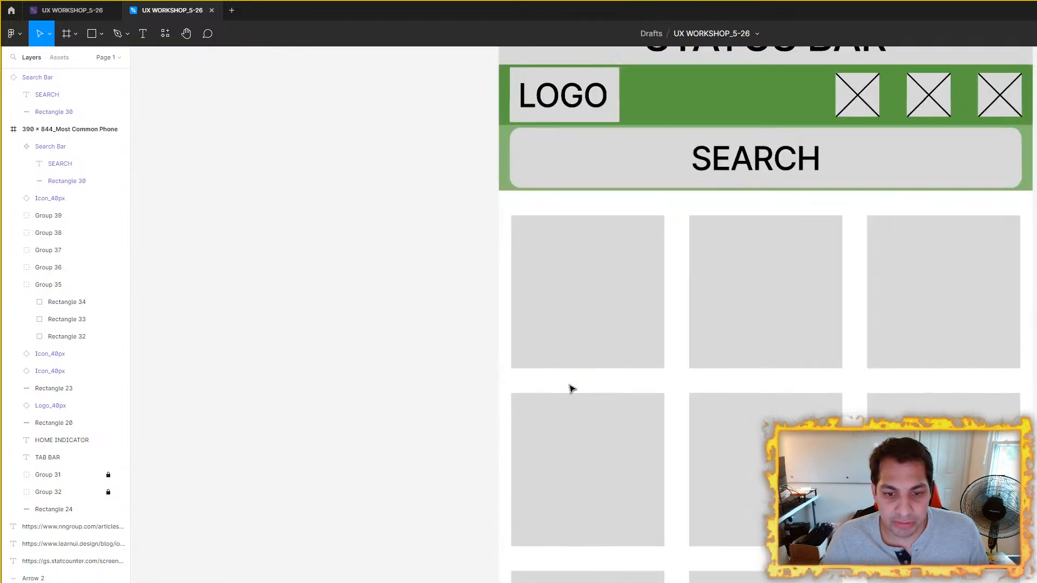
{"action": "left_click", "coordinate": [560, 341]}
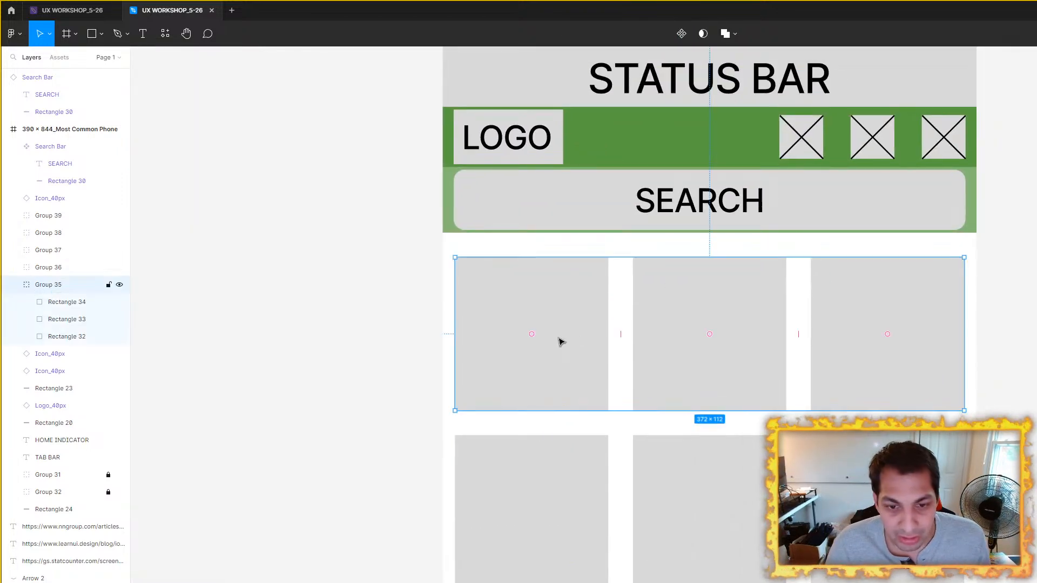
{"action": "double_click", "coordinate": [561, 341]}
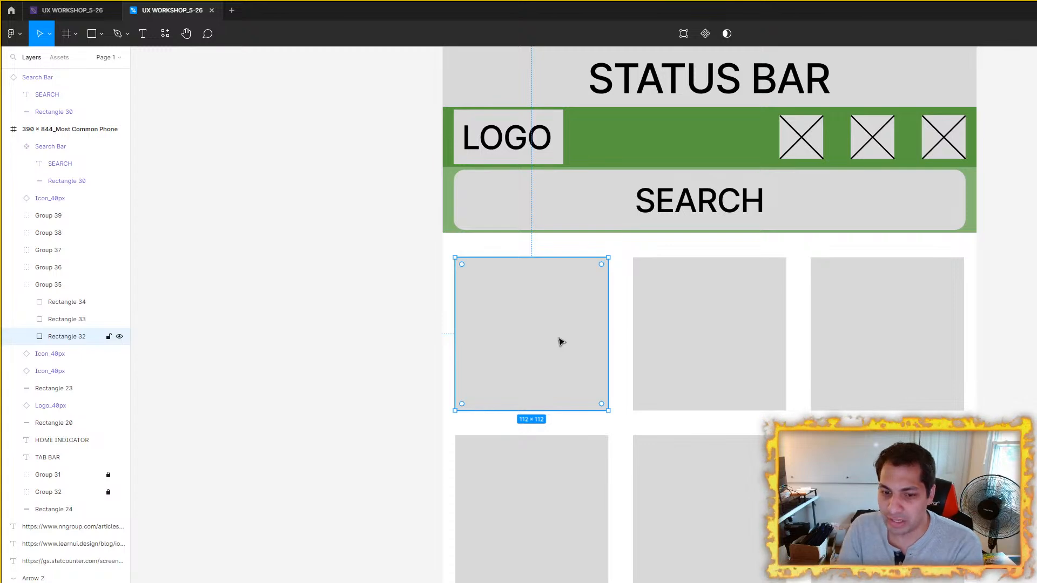
Step: Compare the dimensions of the search bar with those of the first tile row
{"action": "scroll", "coordinate": [569, 342], "scroll_direction": "down", "scroll_amount": 5}
{"action": "left_click", "coordinate": [752, 324]}
{"action": "scroll", "coordinate": [794, 351], "scroll_direction": "up", "scroll_amount": 3}
{"action": "scroll", "coordinate": [794, 351], "scroll_direction": "down", "scroll_amount": 2}
{"action": "scroll", "coordinate": [834, 394], "scroll_direction": "up", "scroll_amount": 5}
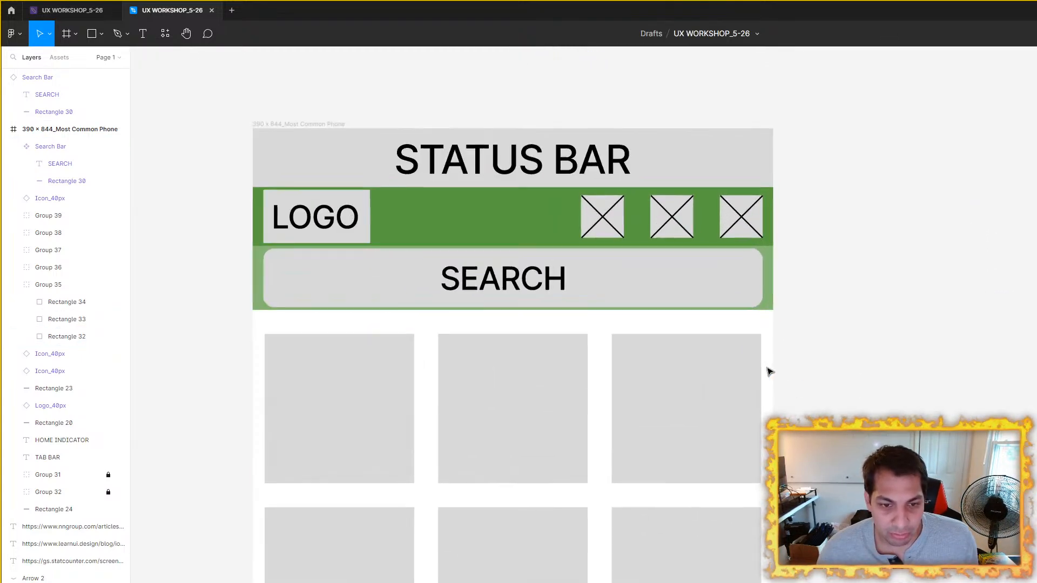
{"action": "scroll", "coordinate": [873, 406], "scroll_direction": "down", "scroll_amount": 3}
{"action": "scroll", "coordinate": [715, 280], "scroll_direction": "down", "scroll_amount": 3}
{"action": "left_click", "coordinate": [715, 270]}
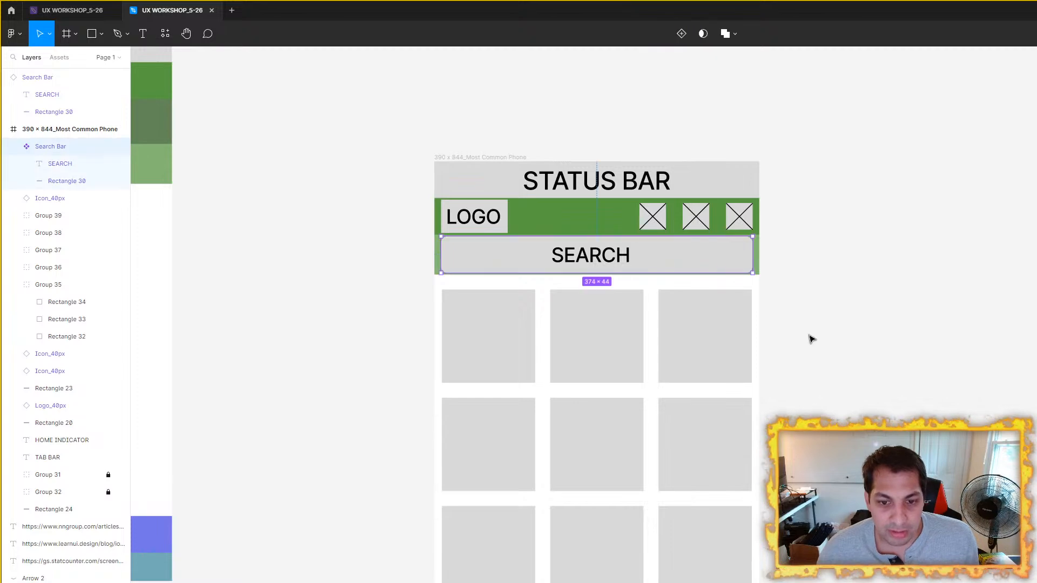
{"action": "left_click", "coordinate": [447, 339]}
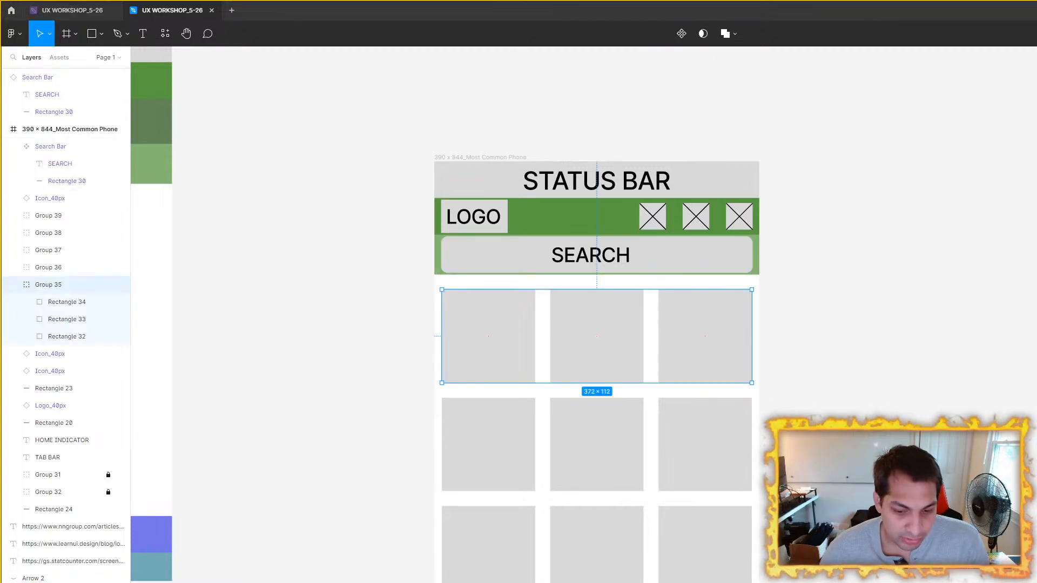
Step: Switch to the browser and read the minimum size guidance in the Touch Targets on Touchscreens article
{"action": "key", "text": "alt+Tab"}
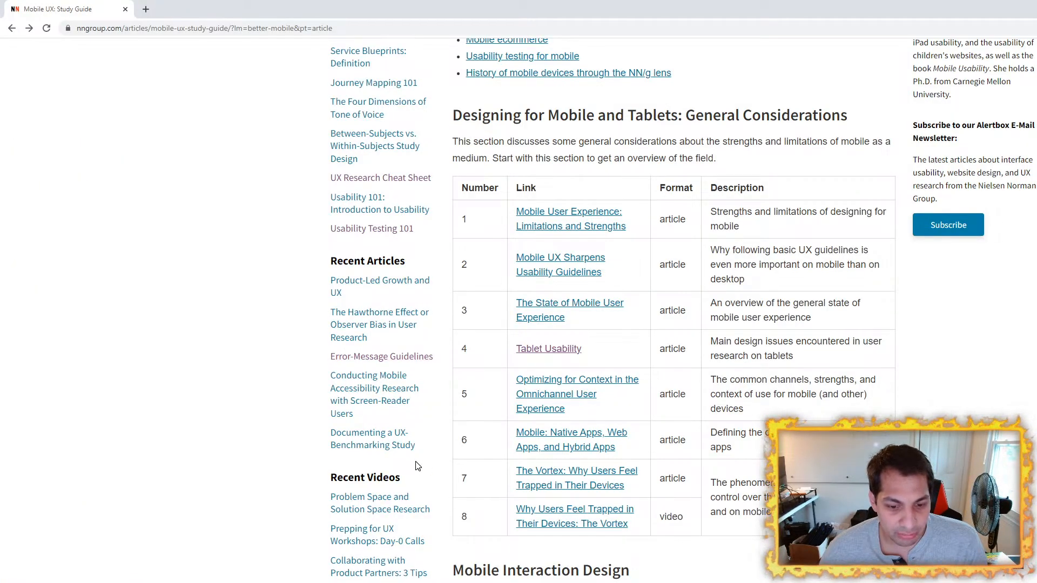
{"action": "scroll", "coordinate": [529, 565], "scroll_direction": "down", "scroll_amount": 2}
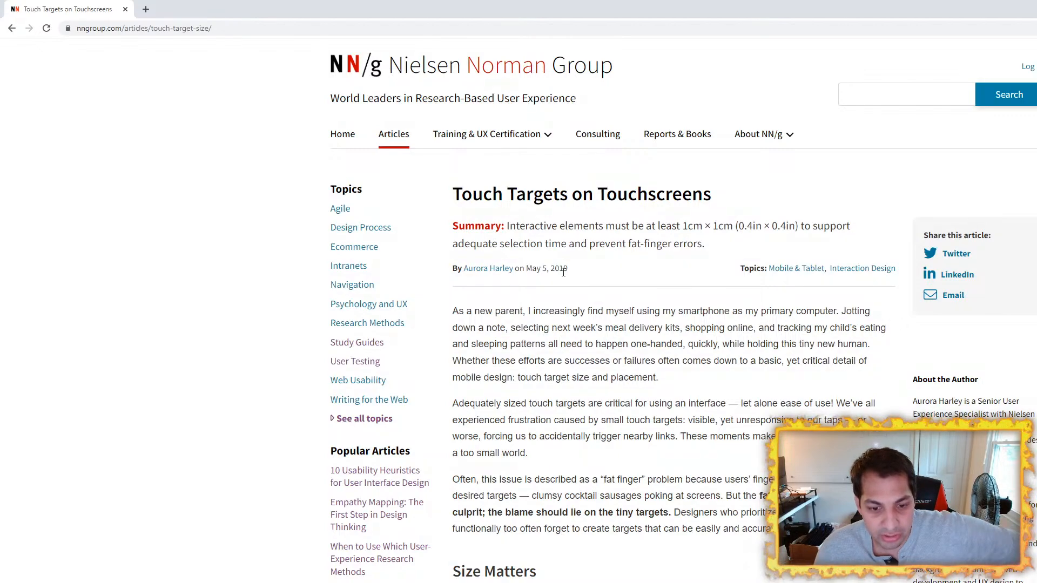
{"action": "scroll", "coordinate": [532, 270], "scroll_direction": "down", "scroll_amount": 3}
{"action": "scroll", "coordinate": [529, 270], "scroll_direction": "up", "scroll_amount": 2}
{"action": "scroll", "coordinate": [529, 267], "scroll_direction": "down", "scroll_amount": 1}
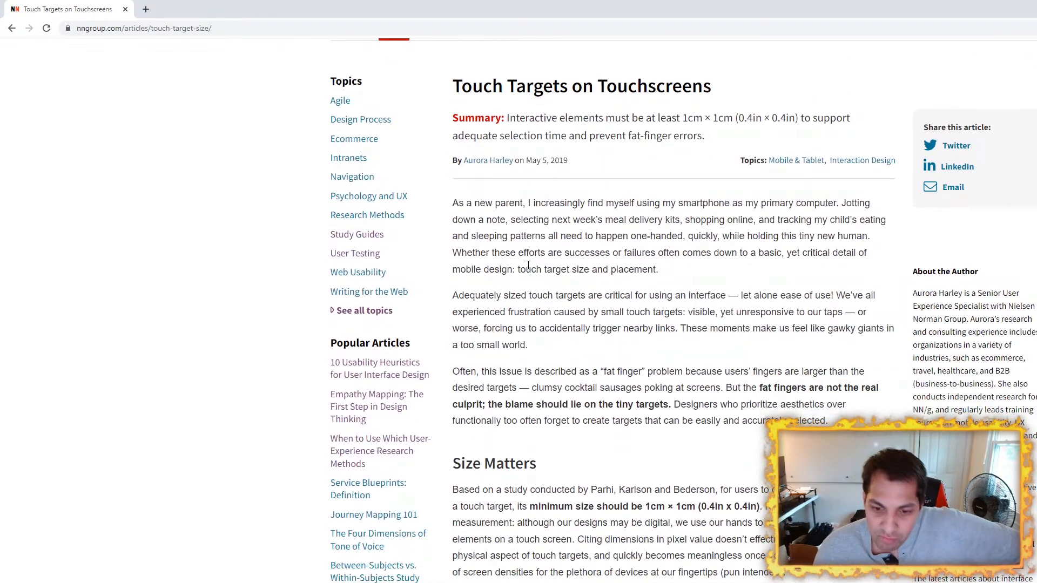
{"action": "scroll", "coordinate": [529, 281], "scroll_direction": "down", "scroll_amount": 3}
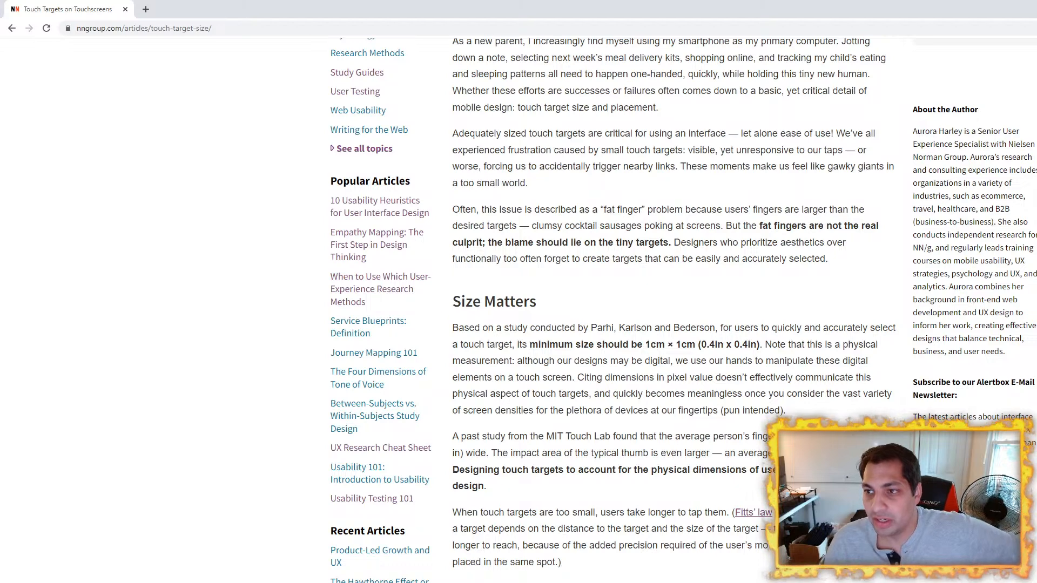
Step: Switch back to Figma and look over the tile grid in the 390 × 844 phone frame
{"action": "key", "text": "alt+Tab"}
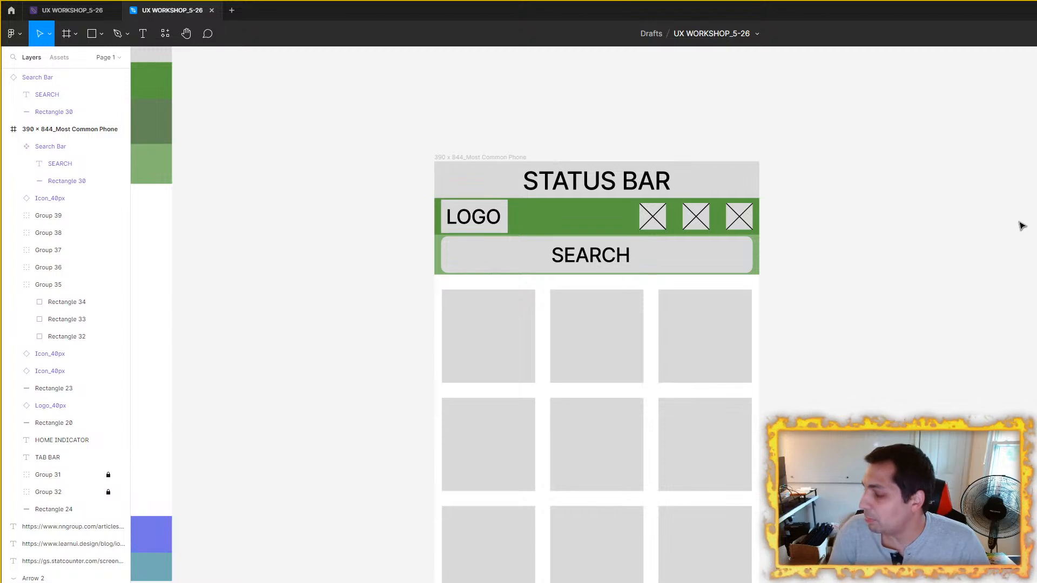
{"action": "scroll", "coordinate": [913, 309], "scroll_direction": "down", "scroll_amount": 3}
{"action": "left_click_drag", "start_coordinate": [920, 316], "coordinate": [847, 284]}
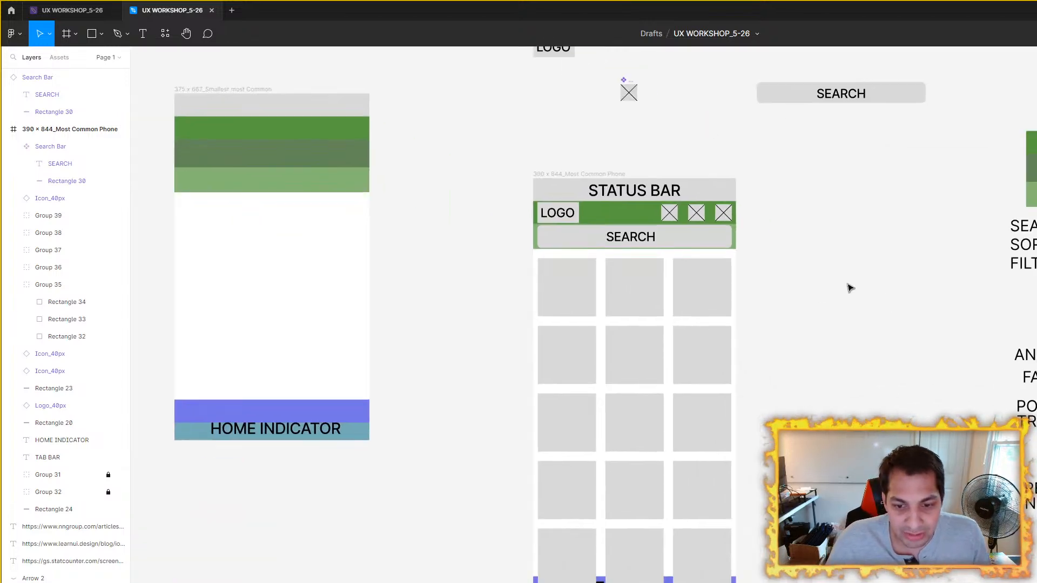
{"action": "scroll", "coordinate": [792, 353], "scroll_direction": "up", "scroll_amount": 2}
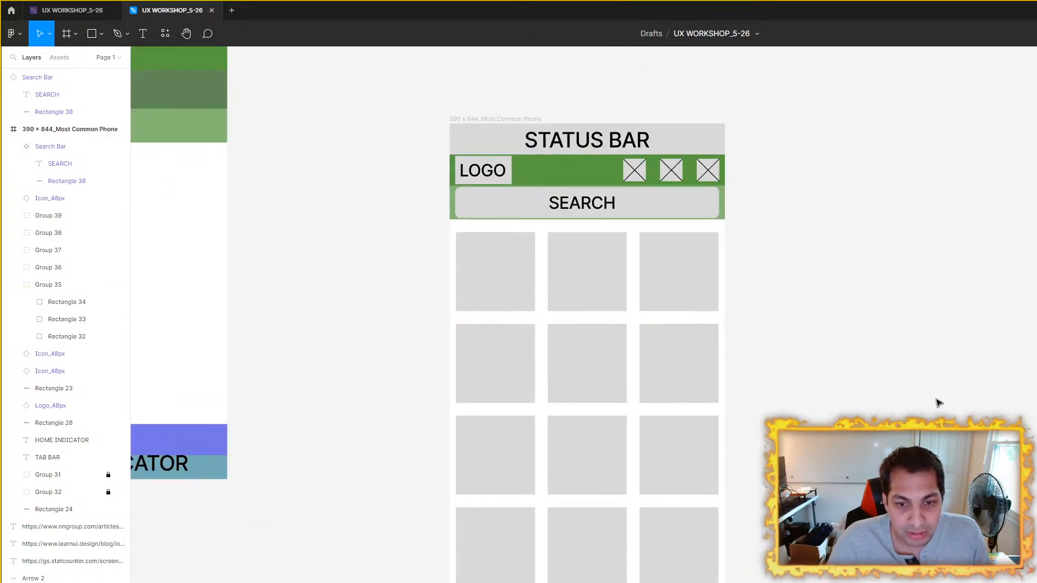
Step: Ungroup the five tile rows in the 390 × 844 phone frame into individual tiles
{"action": "left_click_drag", "start_coordinate": [939, 401], "coordinate": [842, 427]}
{"action": "left_click", "coordinate": [469, 307]}
{"action": "left_click", "coordinate": [489, 399], "text": "shift"}
{"action": "left_click", "coordinate": [505, 519], "text": "shift"}
{"action": "left_click", "coordinate": [503, 572], "text": "shift"}
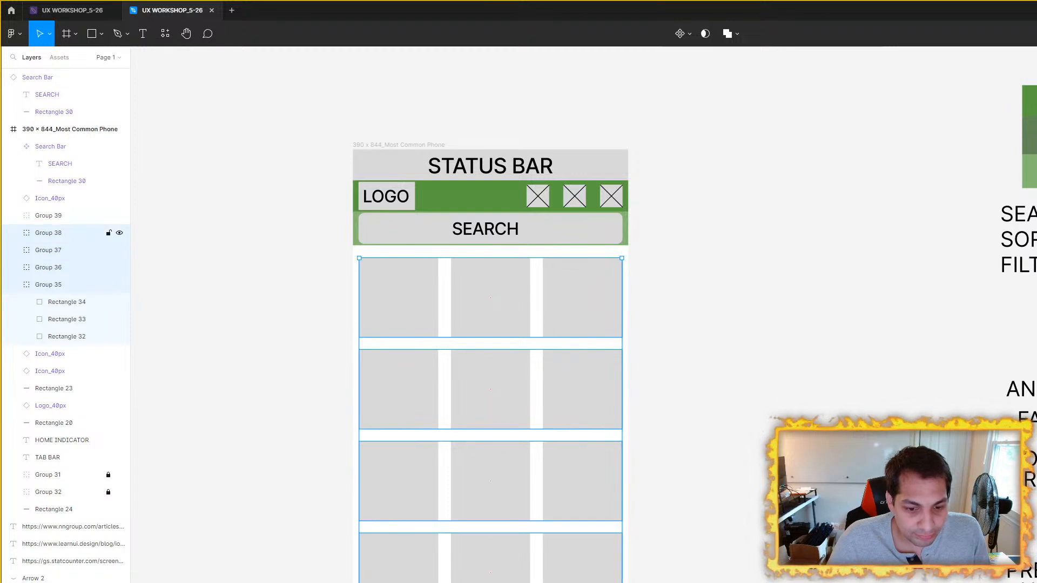
{"action": "left_click", "coordinate": [502, 582], "text": "shift"}
{"action": "right_click", "coordinate": [470, 314]}
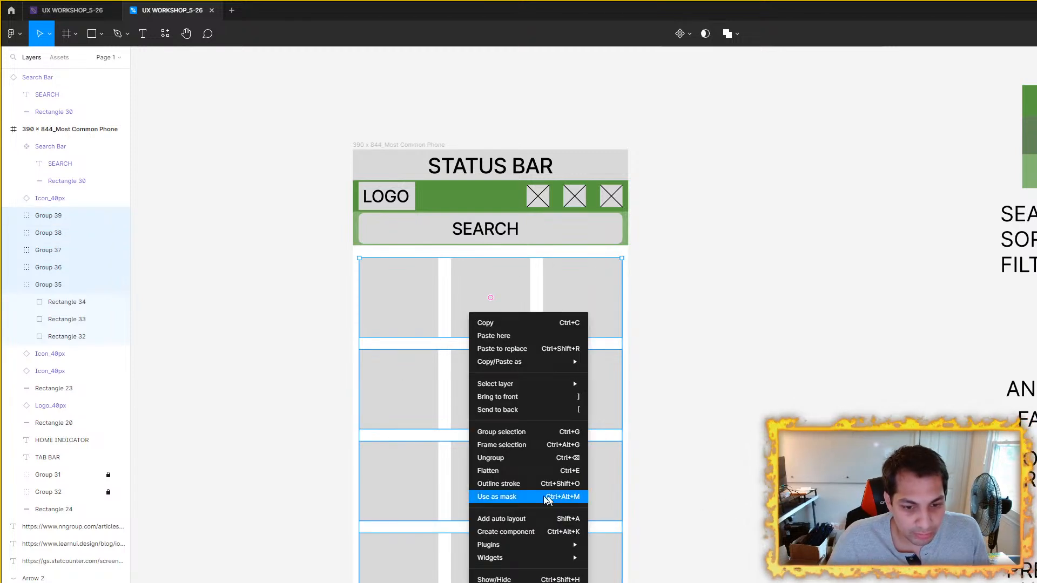
{"action": "left_click", "coordinate": [535, 458]}
{"action": "left_click", "coordinate": [737, 458]}
Step: Bring the purple tab bar rectangle in front of the last row of tiles
{"action": "scroll", "coordinate": [736, 459], "scroll_direction": "down", "scroll_amount": 4}
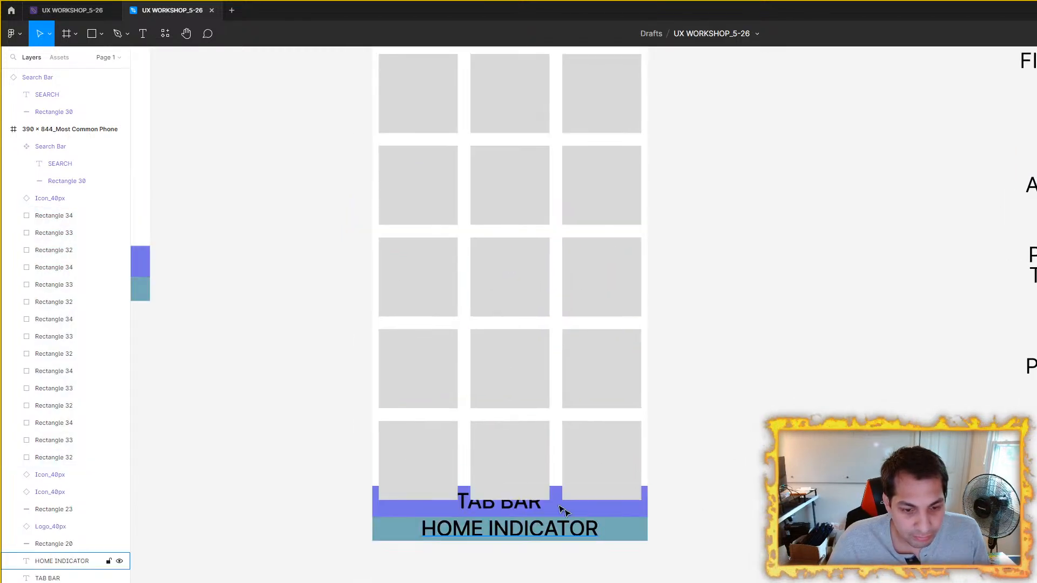
{"action": "left_click", "coordinate": [494, 494]}
{"action": "right_click", "coordinate": [555, 505]}
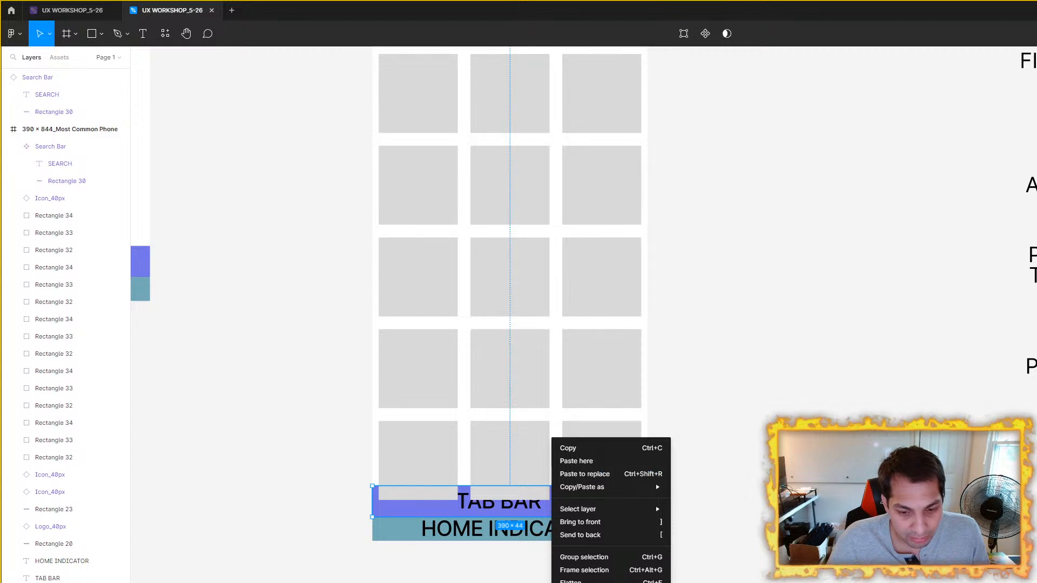
{"action": "mouse_move", "coordinate": [599, 486]}
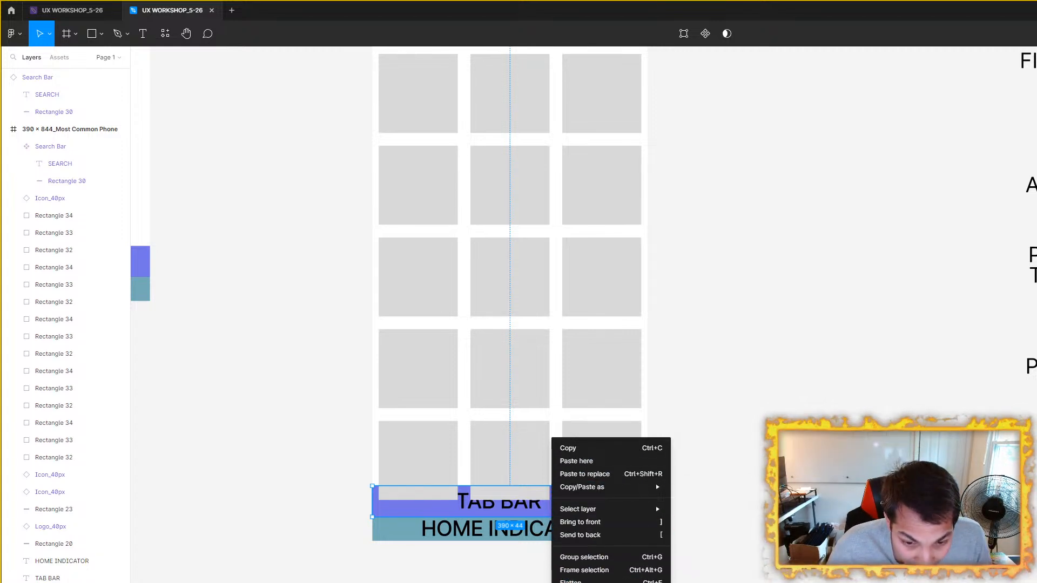
{"action": "mouse_move", "coordinate": [622, 509]}
{"action": "left_click", "coordinate": [702, 522]}
{"action": "left_click", "coordinate": [732, 493]}
Step: Look over the full 390 × 844 layout and the neighbouring 375 × 667 phone frame
{"action": "scroll", "coordinate": [715, 395], "scroll_direction": "down", "scroll_amount": 1}
{"action": "left_click_drag", "start_coordinate": [740, 343], "coordinate": [661, 444]}
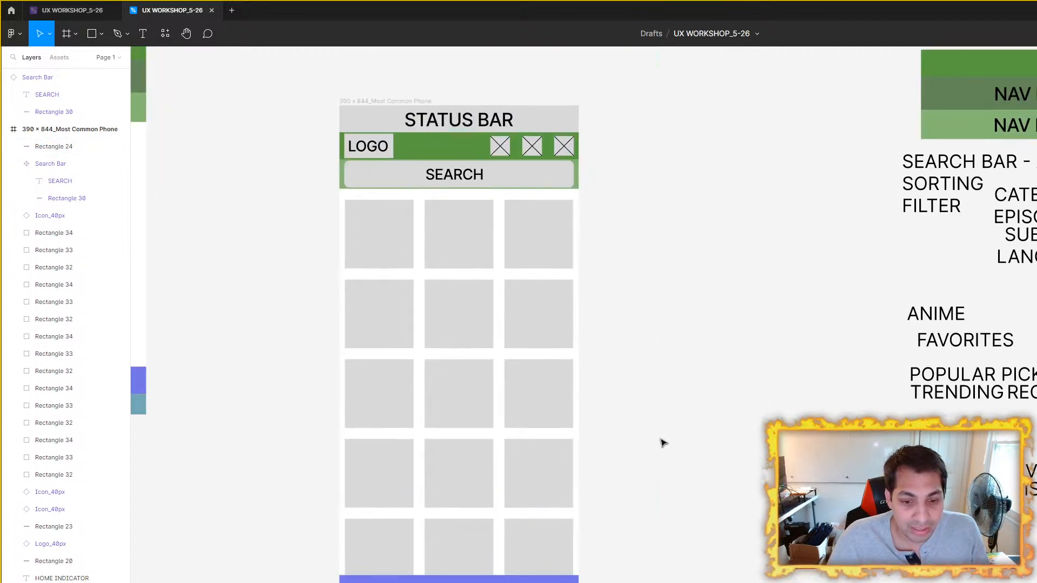
{"action": "left_click_drag", "start_coordinate": [673, 351], "coordinate": [632, 410]}
{"action": "scroll", "coordinate": [631, 410], "scroll_direction": "down", "scroll_amount": 2}
{"action": "left_click_drag", "start_coordinate": [526, 331], "coordinate": [584, 342]}
{"action": "left_click_drag", "start_coordinate": [509, 237], "coordinate": [447, 262]}
{"action": "left_click_drag", "start_coordinate": [443, 316], "coordinate": [645, 288]}
Step: Duplicate the LOGO component from the 390 × 844 frame into the upper green bar of the 375 × 667 frame
{"action": "left_click_drag", "start_coordinate": [380, 139], "coordinate": [414, 232]}
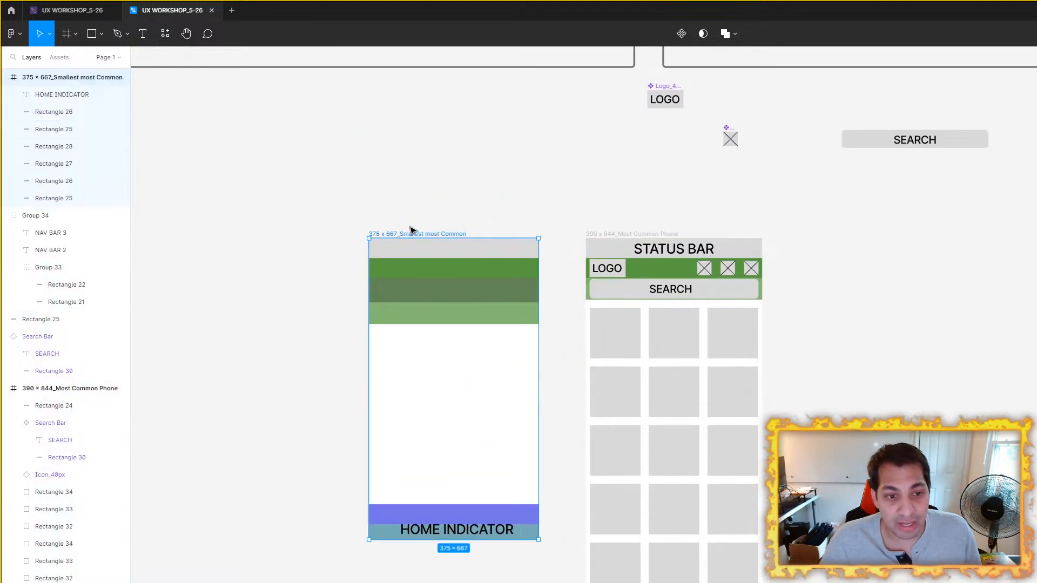
{"action": "scroll", "coordinate": [512, 278], "scroll_direction": "up", "scroll_amount": 3}
{"action": "left_click_drag", "start_coordinate": [555, 287], "coordinate": [779, 365]}
{"action": "left_click_drag", "start_coordinate": [572, 373], "coordinate": [539, 368]}
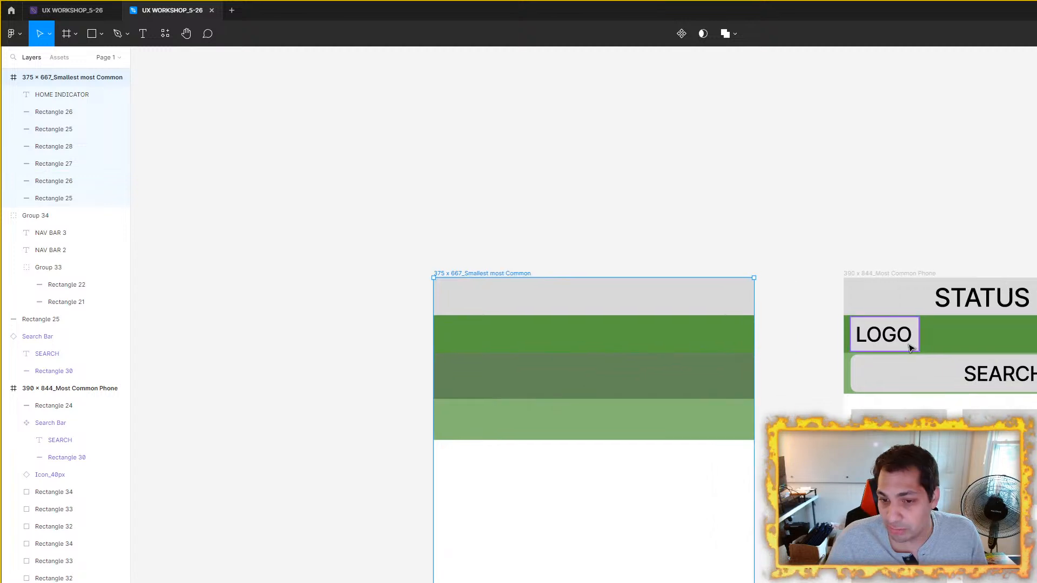
{"action": "left_click", "coordinate": [901, 345]}
{"action": "left_click_drag", "start_coordinate": [908, 340], "coordinate": [487, 339]}
{"action": "scroll", "coordinate": [487, 339], "scroll_direction": "up", "scroll_amount": 2, "text": "ctrl"}
{"action": "left_click_drag", "start_coordinate": [487, 339], "coordinate": [527, 353]}
{"action": "left_click_drag", "start_coordinate": [528, 353], "coordinate": [522, 350]}
{"action": "key", "text": "alt"}
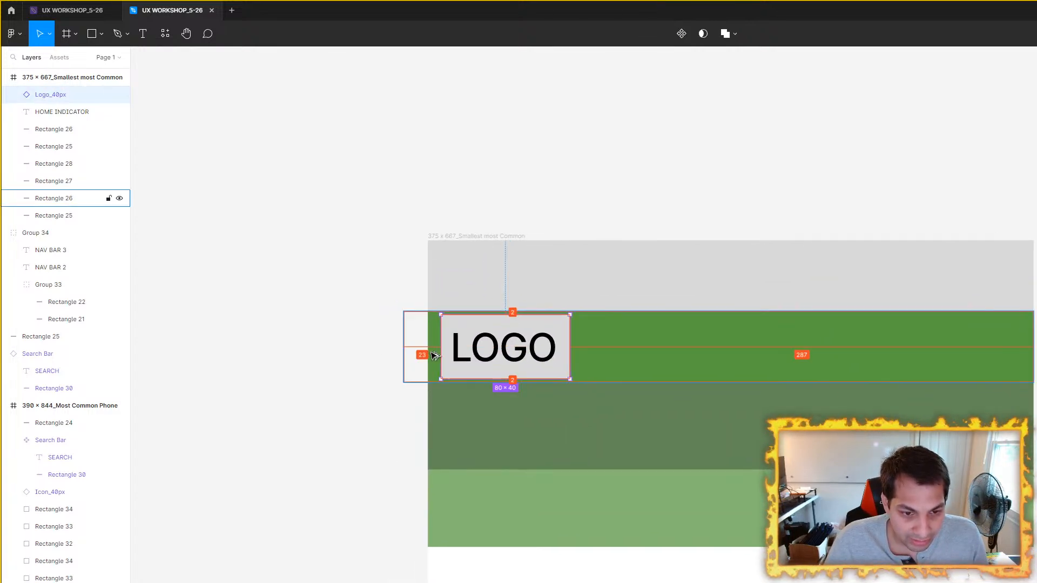
Step: Move the logo aside and trim the three green bars' left edges to the 375 × 667 frame, making each 375 wide
{"action": "left_click_drag", "start_coordinate": [493, 352], "coordinate": [641, 367]}
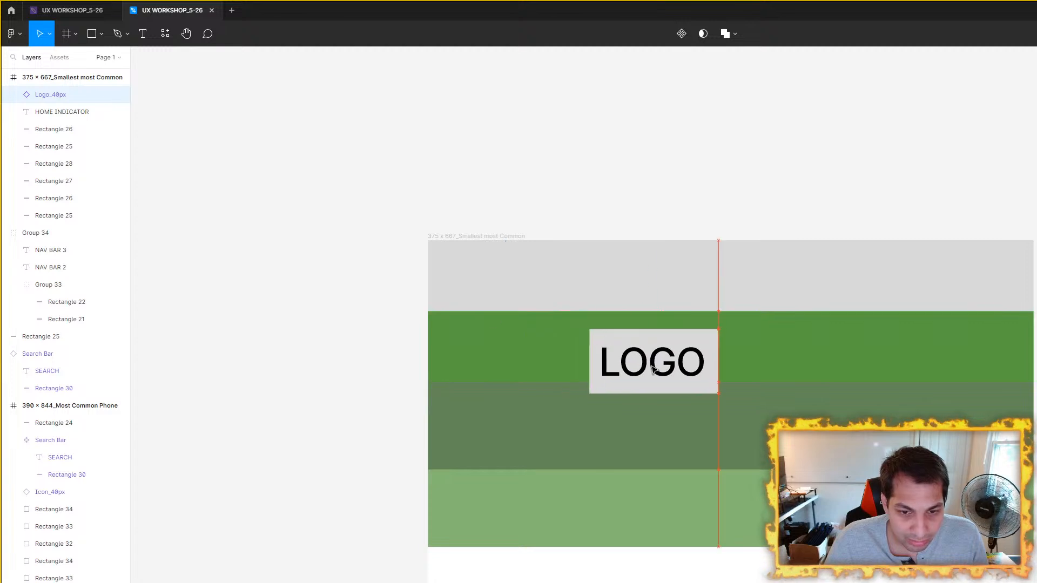
{"action": "left_click", "coordinate": [488, 323]}
{"action": "left_click_drag", "start_coordinate": [399, 350], "coordinate": [428, 350]}
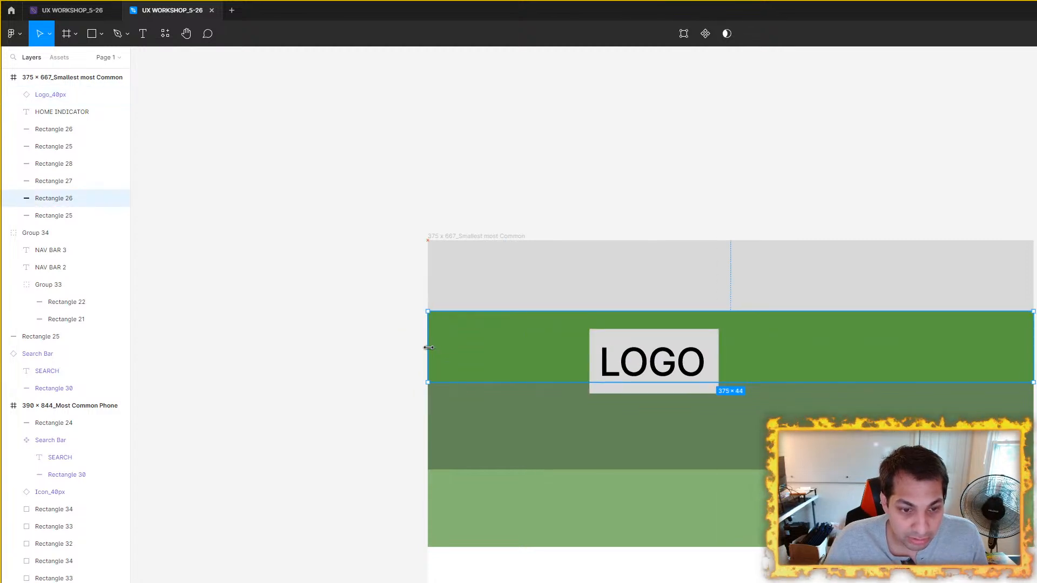
{"action": "left_click", "coordinate": [54, 181]}
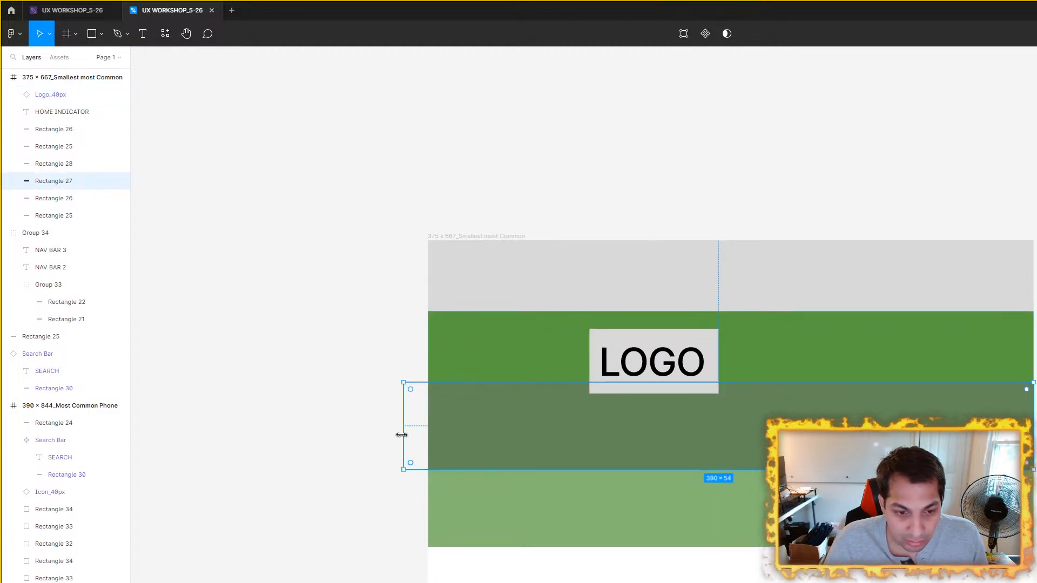
{"action": "left_click_drag", "start_coordinate": [406, 434], "coordinate": [428, 434]}
{"action": "left_click", "coordinate": [430, 502]}
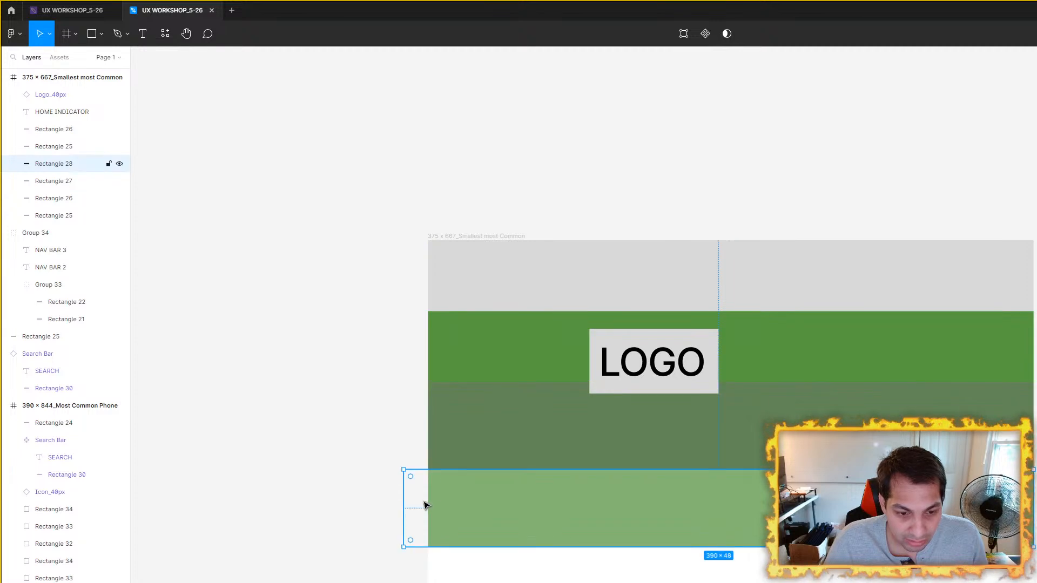
{"action": "left_click_drag", "start_coordinate": [404, 498], "coordinate": [428, 498]}
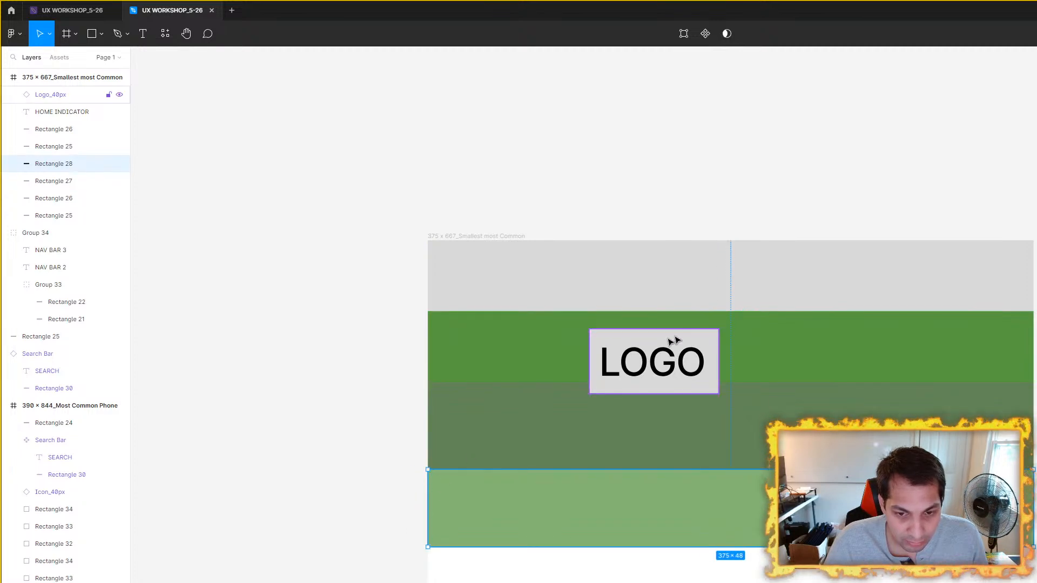
Step: Place the logo back in the upper green bar, 8 px from the left edge and 2 px from the bar's top and bottom
{"action": "left_click", "coordinate": [679, 368]}
{"action": "left_click_drag", "start_coordinate": [680, 368], "coordinate": [542, 352]}
{"action": "key", "text": "alt"}
{"action": "key", "text": "Left"}
{"action": "key", "text": "Left"}
{"action": "key", "text": "Left"}
{"action": "key", "text": "Left"}
{"action": "key", "text": "Left"}
{"action": "key", "text": "Left"}
{"action": "key", "text": "Left"}
{"action": "key", "text": "Left"}
{"action": "key", "text": "Left"}
{"action": "key", "text": "Left"}
{"action": "key", "text": "Left"}
{"action": "key", "text": "Left"}
{"action": "key", "text": "Left"}
{"action": "key", "text": "Left"}
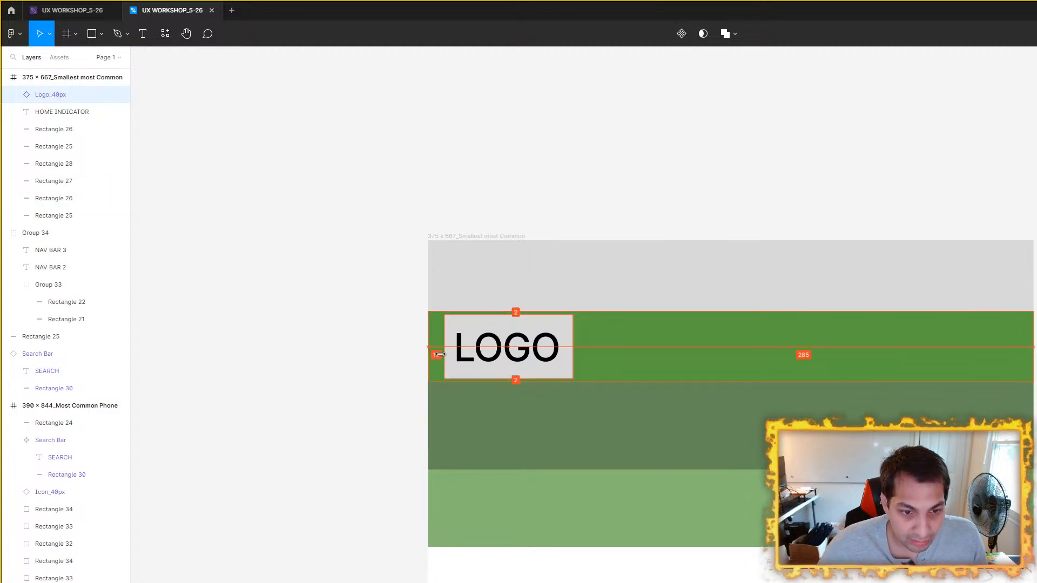
{"action": "key", "text": "Left"}
{"action": "key", "text": "Left"}
{"action": "key", "text": "Left"}
{"action": "key", "text": "Left"}
{"action": "key", "text": "Left"}
{"action": "key", "text": "Left"}
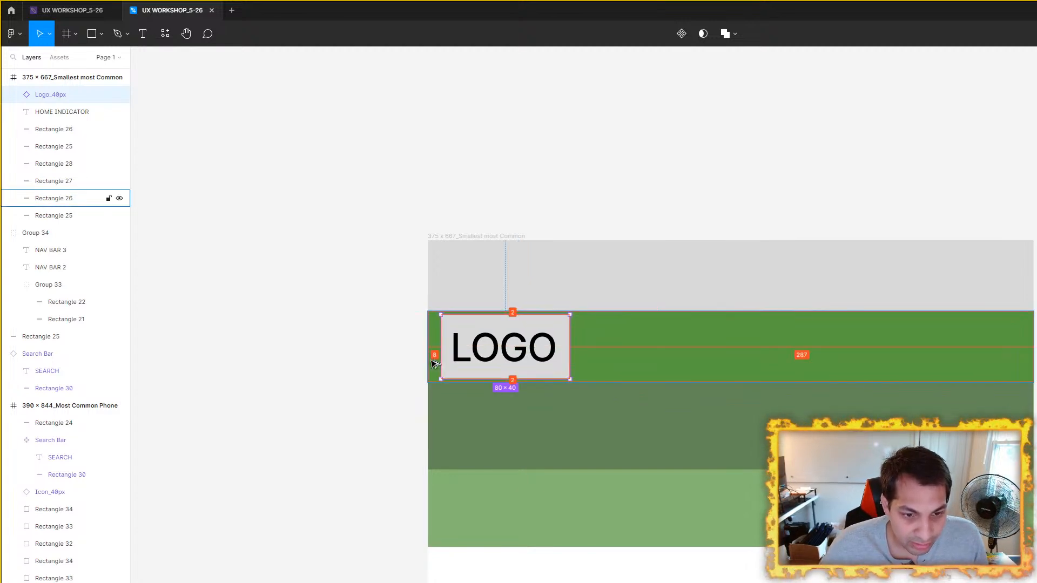
Step: Copy the three header icons from the 390 × 844 frame into the 375 × 667 frame
{"action": "scroll", "coordinate": [842, 341], "scroll_direction": "down", "scroll_amount": 2}
{"action": "left_click_drag", "start_coordinate": [843, 339], "coordinate": [507, 338]}
{"action": "left_click_drag", "start_coordinate": [1036, 346], "coordinate": [905, 343]}
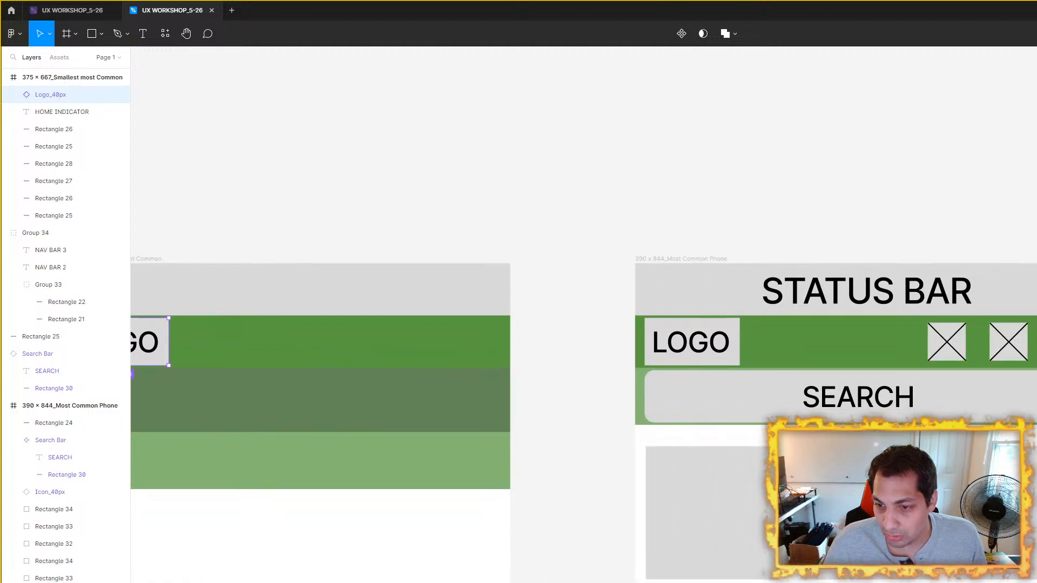
{"action": "left_click", "coordinate": [1036, 343]}
{"action": "left_click", "coordinate": [965, 350], "text": "shift"}
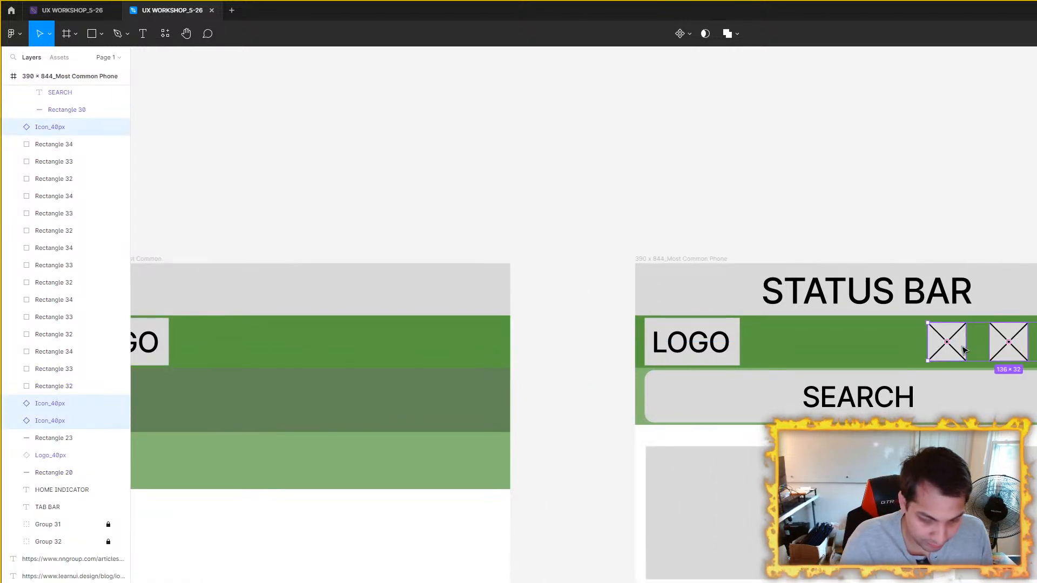
{"action": "scroll", "coordinate": [763, 279], "scroll_direction": "left", "scroll_amount": 6}
{"action": "left_click", "coordinate": [492, 235]}
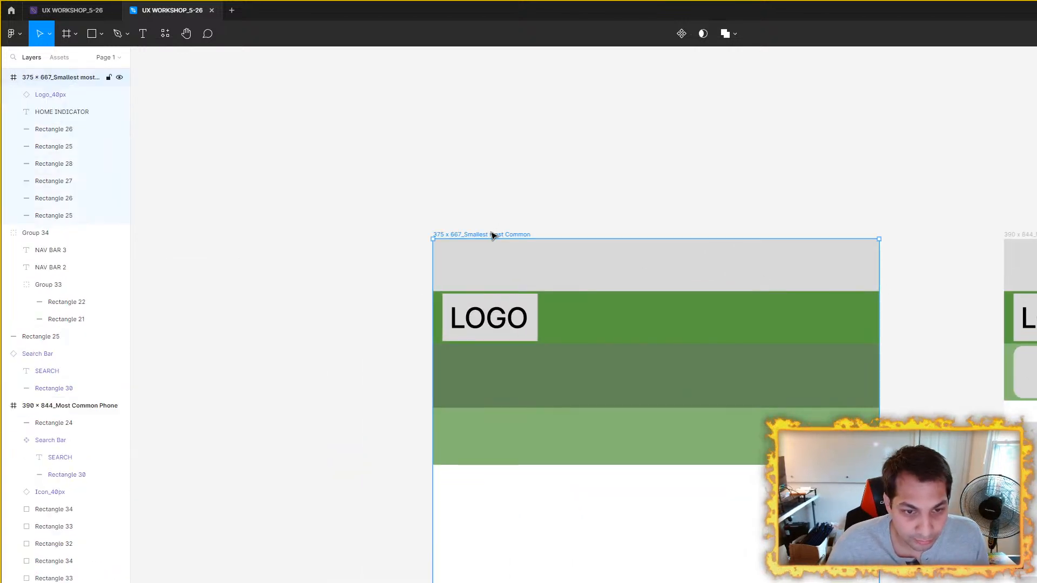
{"action": "key", "text": "ctrl+v"}
{"action": "scroll", "coordinate": [493, 235], "scroll_direction": "up", "scroll_amount": 1}
{"action": "scroll", "coordinate": [492, 235], "scroll_direction": "right", "scroll_amount": 3}
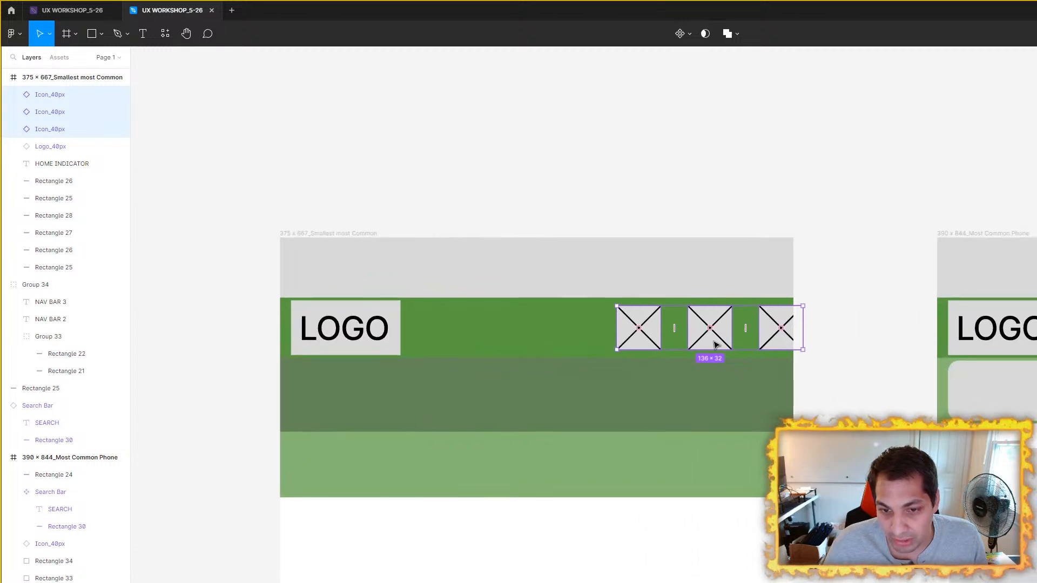
Step: Shift the three copied icons inside the upper green bar, about 8 px from the frame's right edge
{"action": "scroll", "coordinate": [723, 316], "scroll_direction": "up", "scroll_amount": 1}
{"action": "left_click_drag", "start_coordinate": [785, 331], "coordinate": [752, 332]}
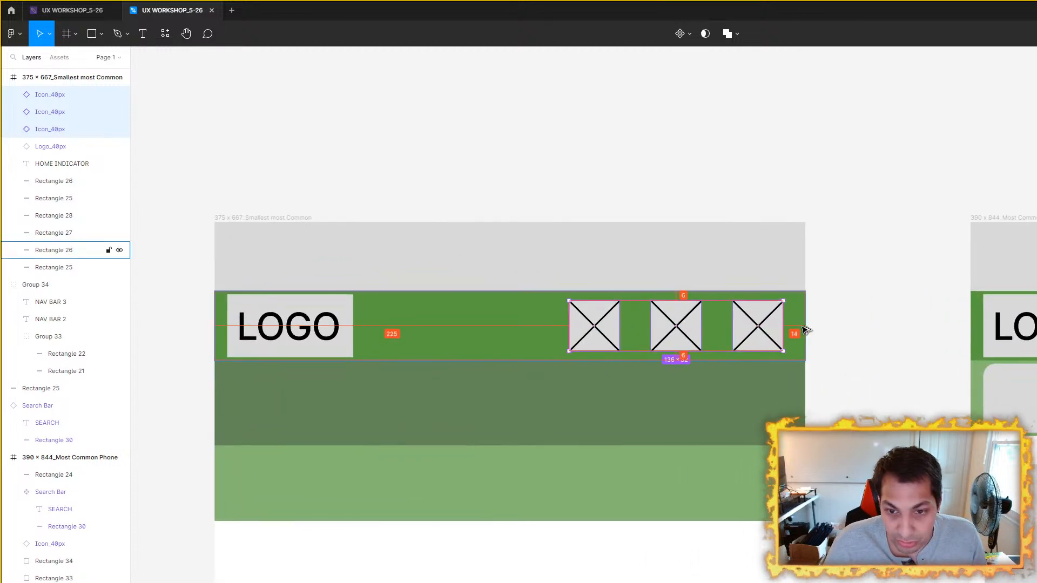
{"action": "key", "text": "Right"}
{"action": "key", "text": "Right"}
{"action": "key", "text": "Right"}
{"action": "key", "text": "Right"}
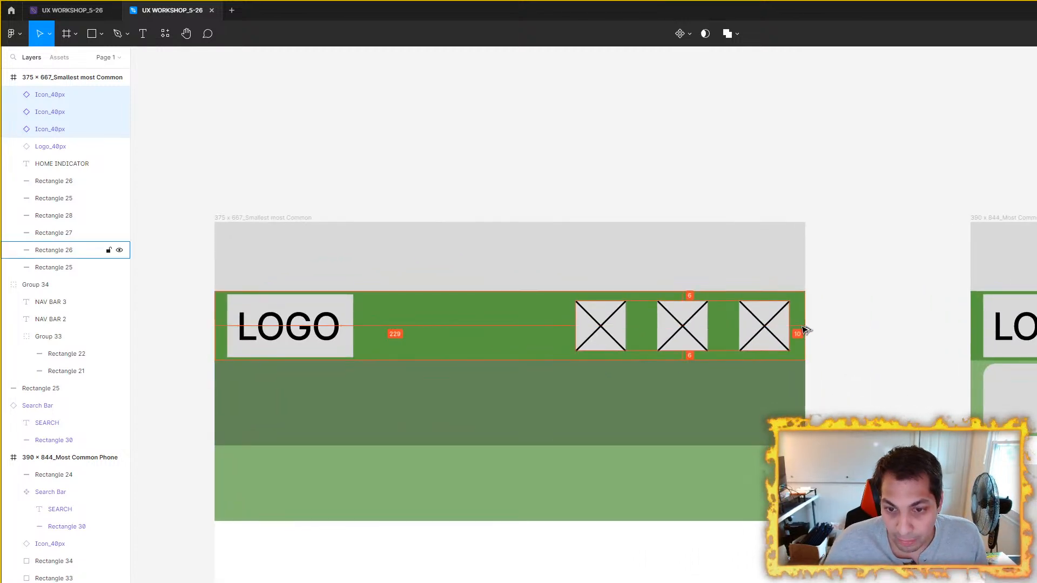
{"action": "left_click", "coordinate": [883, 227]}
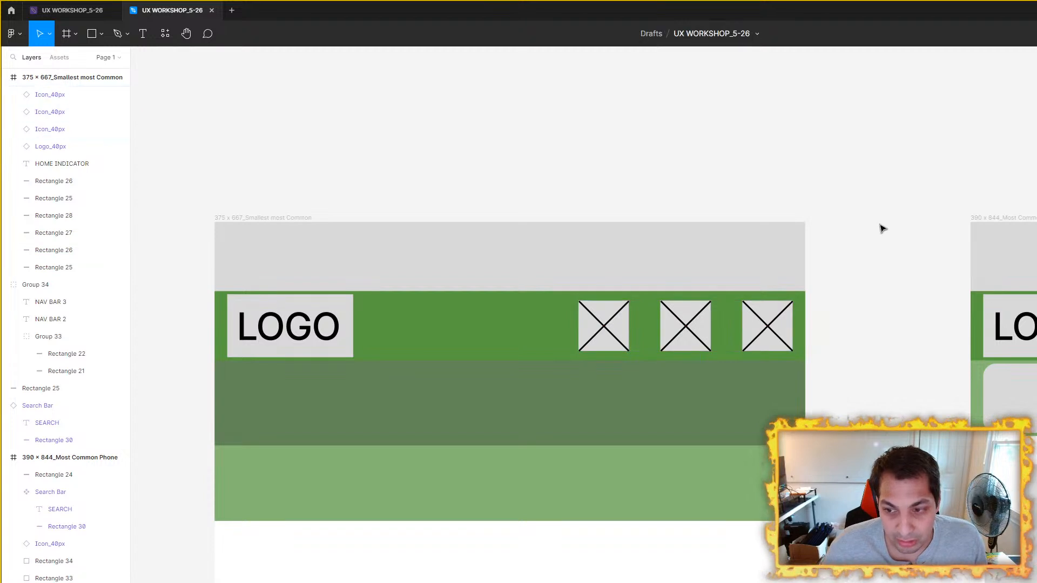
Step: Group all fifteen tiles of the 390 × 844 frame into a single group
{"action": "scroll", "coordinate": [713, 199], "scroll_direction": "down", "scroll_amount": 3}
{"action": "left_click_drag", "start_coordinate": [728, 191], "coordinate": [730, 194]}
{"action": "scroll", "coordinate": [735, 226], "scroll_direction": "down", "scroll_amount": 1}
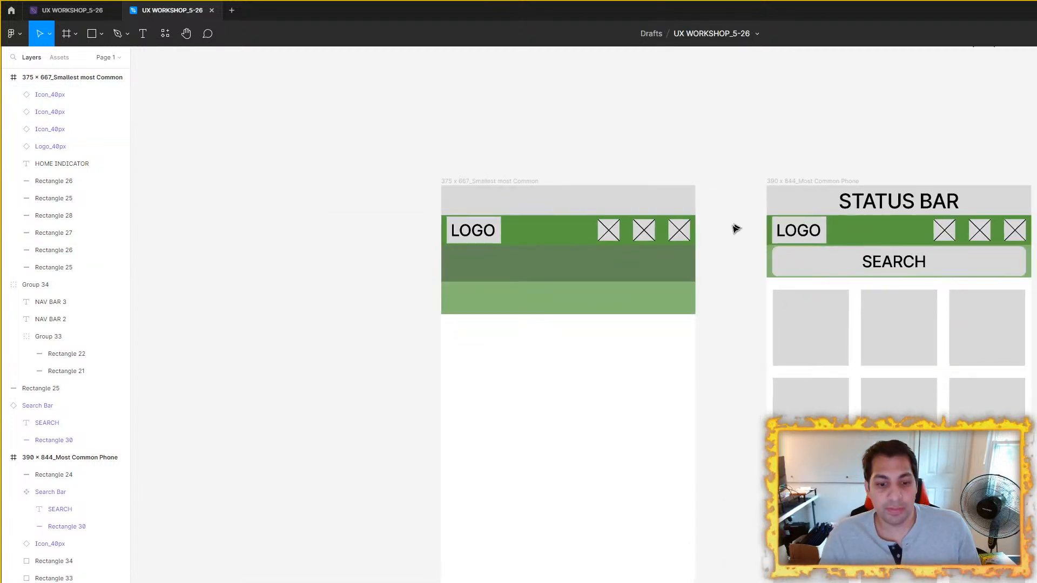
{"action": "left_click_drag", "start_coordinate": [1015, 231], "coordinate": [930, 248]}
{"action": "scroll", "coordinate": [796, 379], "scroll_direction": "down", "scroll_amount": 2}
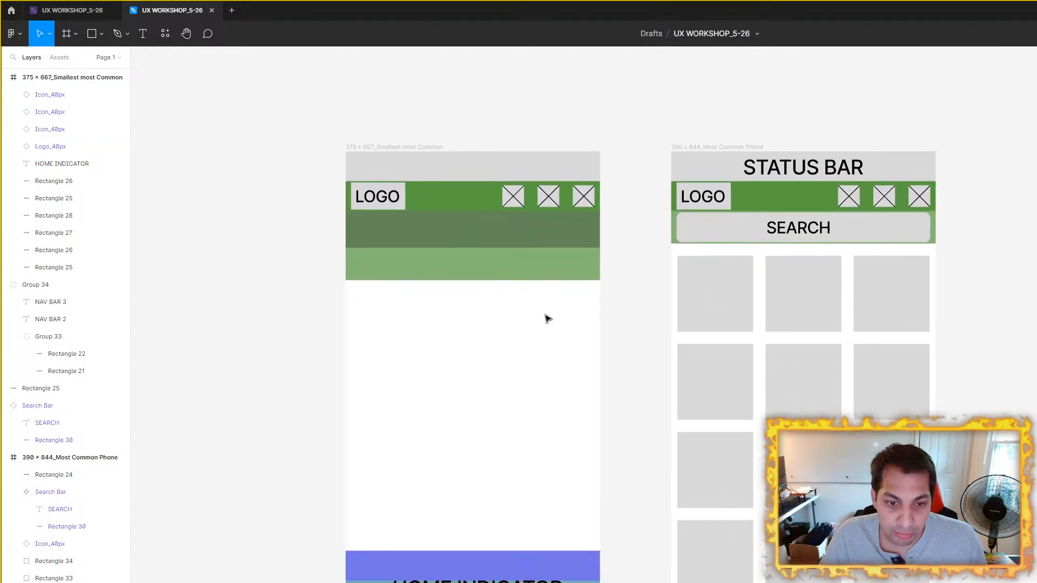
{"action": "left_click", "coordinate": [711, 308]}
{"action": "left_click", "coordinate": [801, 308], "text": "shift"}
{"action": "left_click", "coordinate": [913, 322], "text": "shift"}
{"action": "left_click", "coordinate": [912, 397], "text": "shift"}
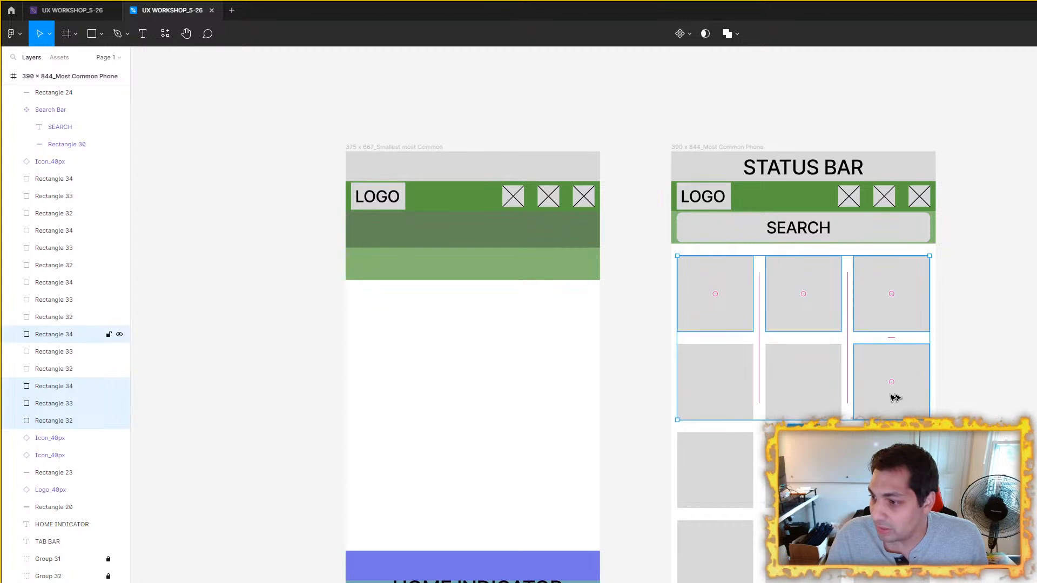
{"action": "left_click", "coordinate": [805, 401], "text": "shift"}
{"action": "left_click", "coordinate": [724, 404], "text": "shift"}
{"action": "left_click", "coordinate": [720, 471], "text": "shift"}
{"action": "left_click", "coordinate": [803, 477], "text": "shift"}
{"action": "left_click", "coordinate": [892, 478], "text": "shift"}
{"action": "left_click", "coordinate": [891, 559], "text": "shift"}
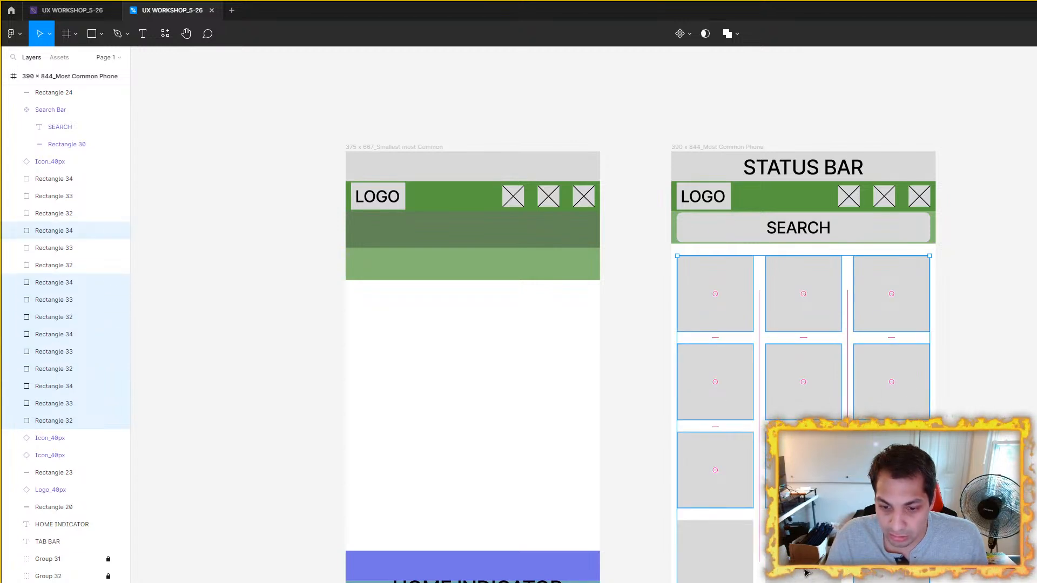
{"action": "left_click", "coordinate": [805, 567], "text": "shift"}
{"action": "left_click", "coordinate": [727, 578], "text": "shift"}
{"action": "left_click", "coordinate": [721, 582], "text": "shift"}
{"action": "left_click", "coordinate": [803, 582], "text": "shift"}
{"action": "left_click", "coordinate": [892, 582], "text": "shift"}
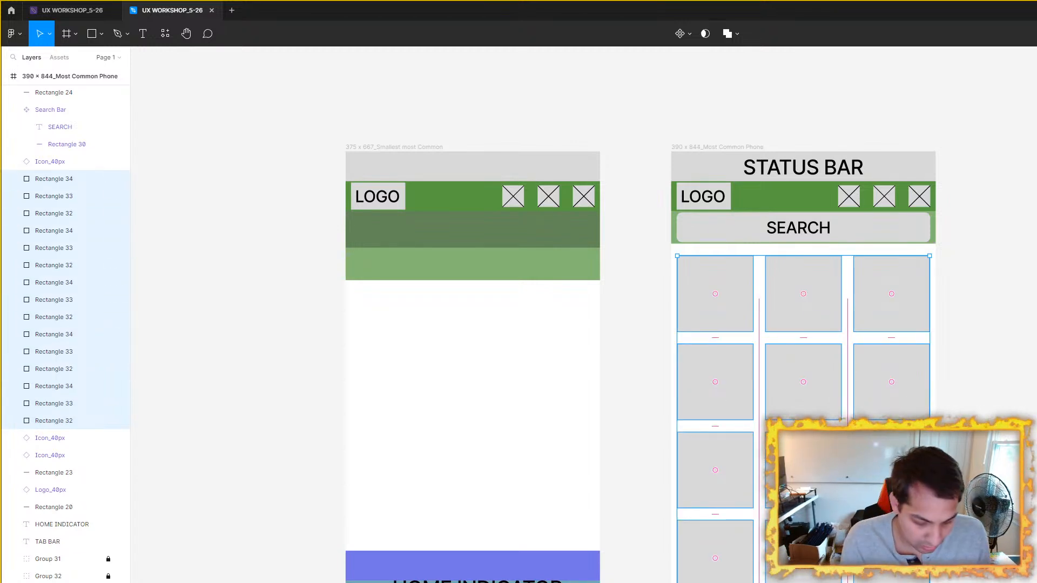
{"action": "key", "text": "ctrl+g"}
{"action": "scroll", "coordinate": [377, 220], "scroll_direction": "left", "scroll_amount": 3}
{"action": "left_click", "coordinate": [532, 183]}
{"action": "key", "text": "ctrl+v"}
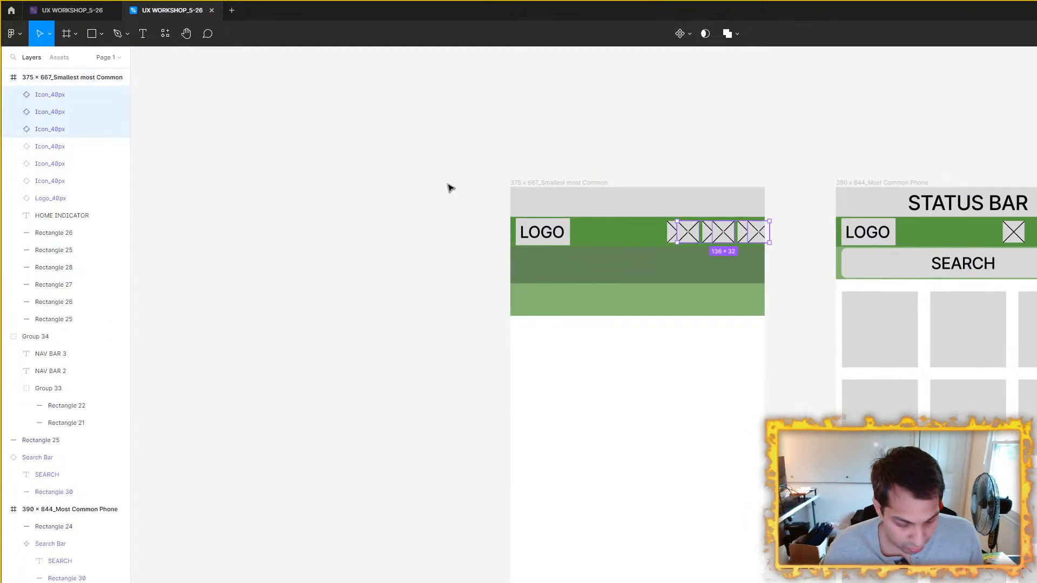
{"action": "key", "text": "ctrl+z"}
Step: Copy the tile group into the 375 × 667 frame and position it below the green bars
{"action": "left_click", "coordinate": [921, 364]}
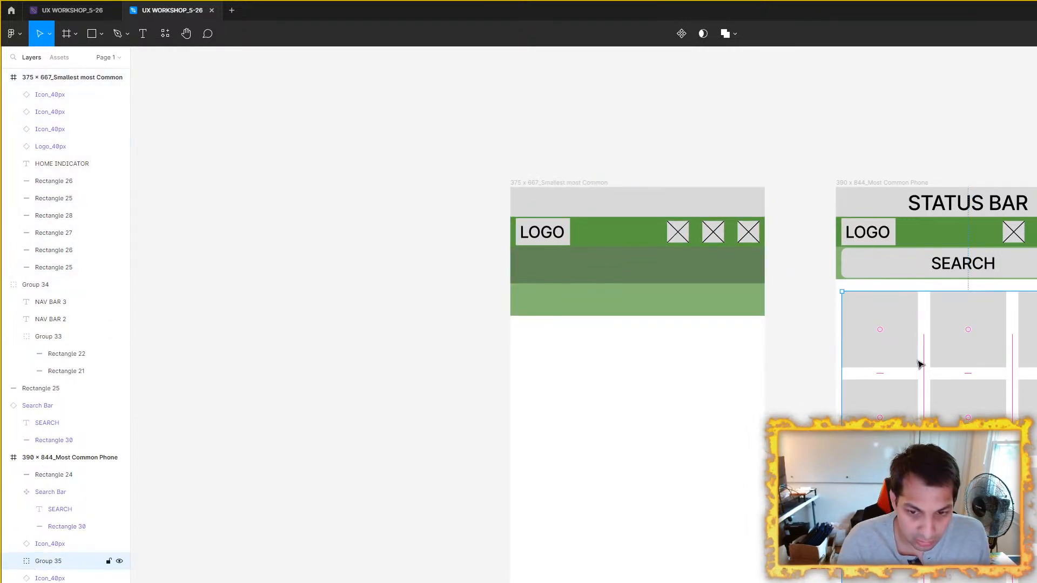
{"action": "left_click", "coordinate": [589, 183]}
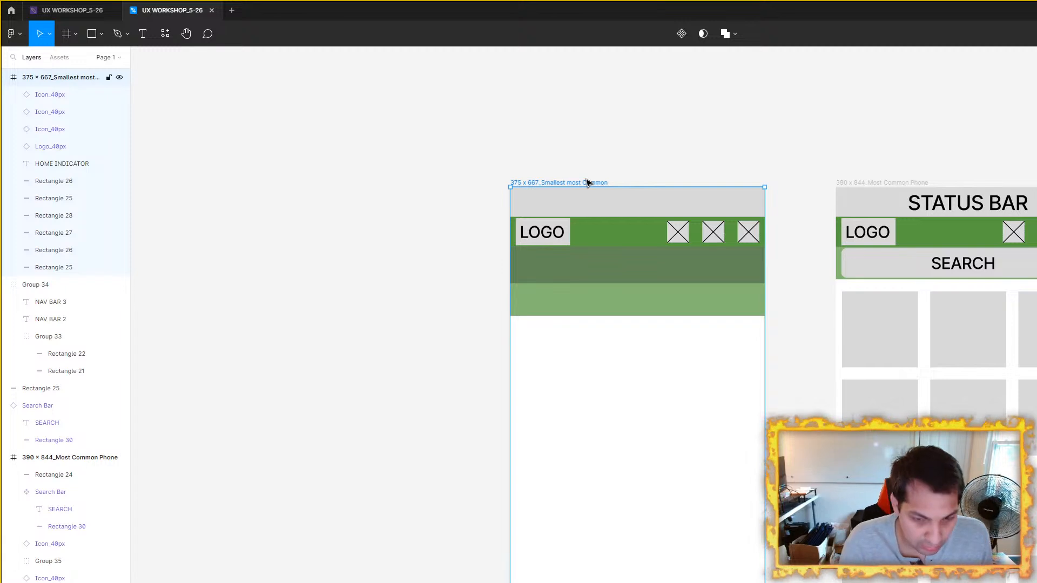
{"action": "key", "text": "ctrl+v"}
{"action": "mouse_move", "coordinate": [653, 348]}
{"action": "left_mouse_down"}
{"action": "mouse_move", "coordinate": [652, 370]}
{"action": "mouse_move", "coordinate": [648, 360]}
{"action": "left_mouse_up"}
Step: Measure the gap between the search bar and the tile group in the 390 × 844 frame
{"action": "scroll", "coordinate": [794, 336], "scroll_direction": "right", "scroll_amount": 3}
{"action": "left_click", "coordinate": [794, 336]}
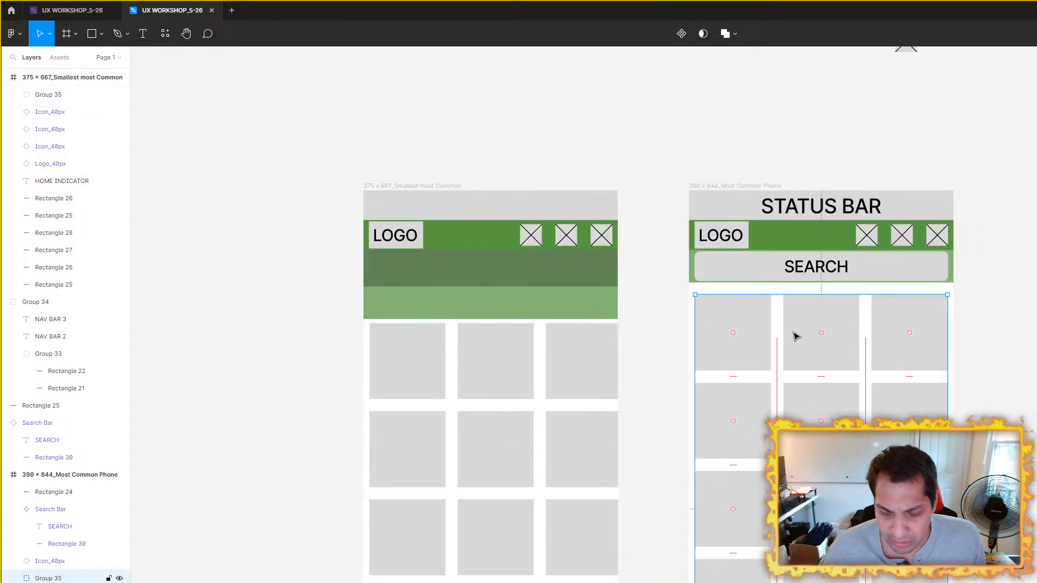
{"action": "scroll", "coordinate": [800, 336], "scroll_direction": "up", "scroll_amount": 5}
{"action": "key", "text": "alt"}
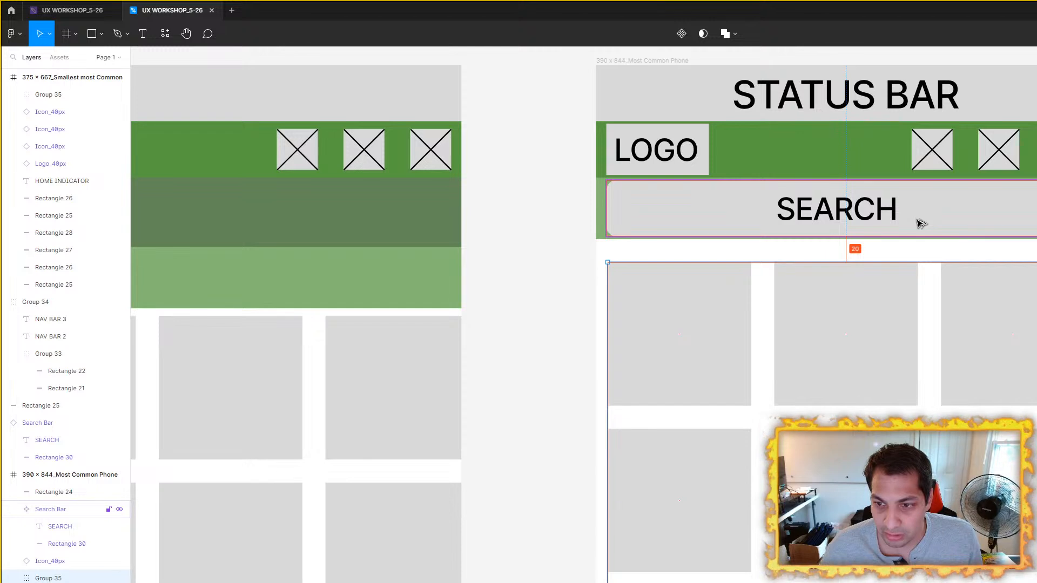
Step: Align the 375 × 667 frame's tile group with the frame's left edge and lower it to about 19 px below the green bars
{"action": "scroll", "coordinate": [817, 308], "scroll_direction": "left", "scroll_amount": 5}
{"action": "left_click", "coordinate": [569, 331]}
{"action": "scroll", "coordinate": [760, 322], "scroll_direction": "left", "scroll_amount": 4}
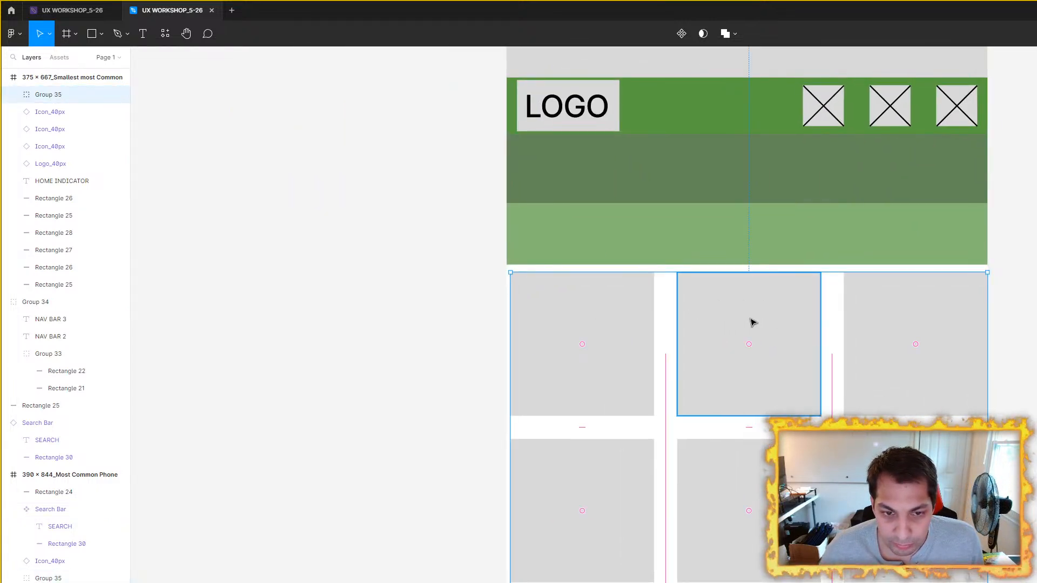
{"action": "left_click_drag", "start_coordinate": [753, 322], "coordinate": [748, 322]}
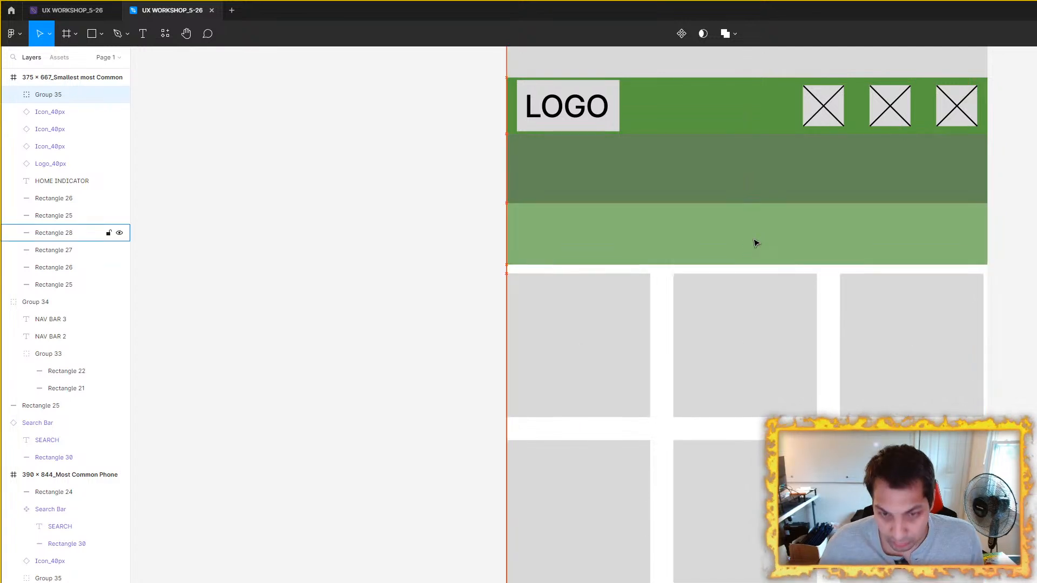
{"action": "key", "text": "shift+Down"}
{"action": "key", "text": "Down"}
{"action": "key", "text": "Down"}
{"action": "key", "text": "Down"}
{"action": "key", "text": "Down"}
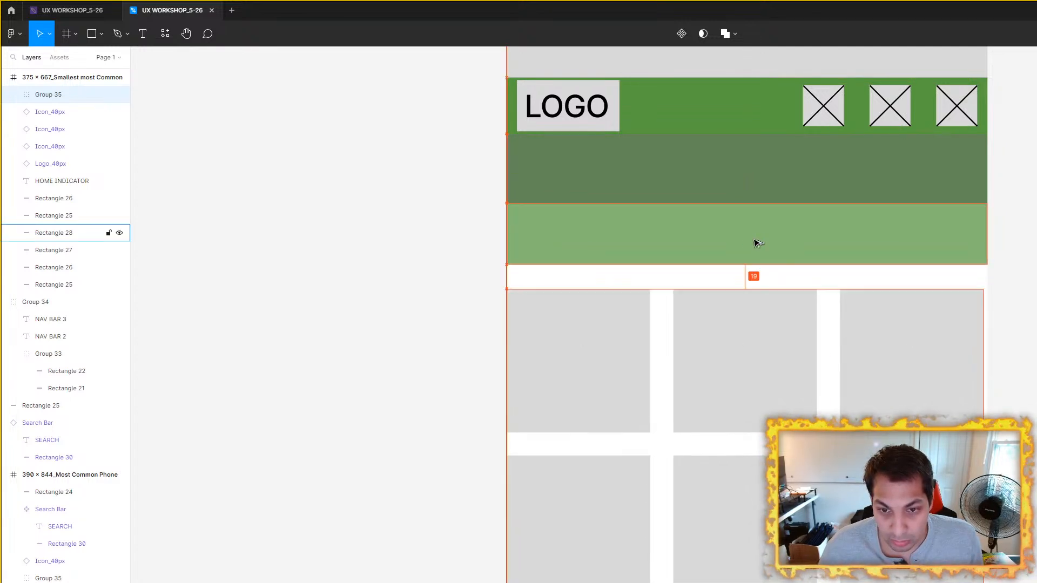
Step: Measure the gap between the light green bar and the tile group in the 390 × 844 frame
{"action": "scroll", "coordinate": [759, 246], "scroll_direction": "down", "scroll_amount": 3}
{"action": "left_click_drag", "start_coordinate": [759, 245], "coordinate": [475, 231]}
{"action": "left_click", "coordinate": [1026, 264]}
{"action": "scroll", "coordinate": [1026, 265], "scroll_direction": "up", "scroll_amount": 3}
{"action": "scroll", "coordinate": [946, 354], "scroll_direction": "up", "scroll_amount": 3}
{"action": "left_click", "coordinate": [944, 319]}
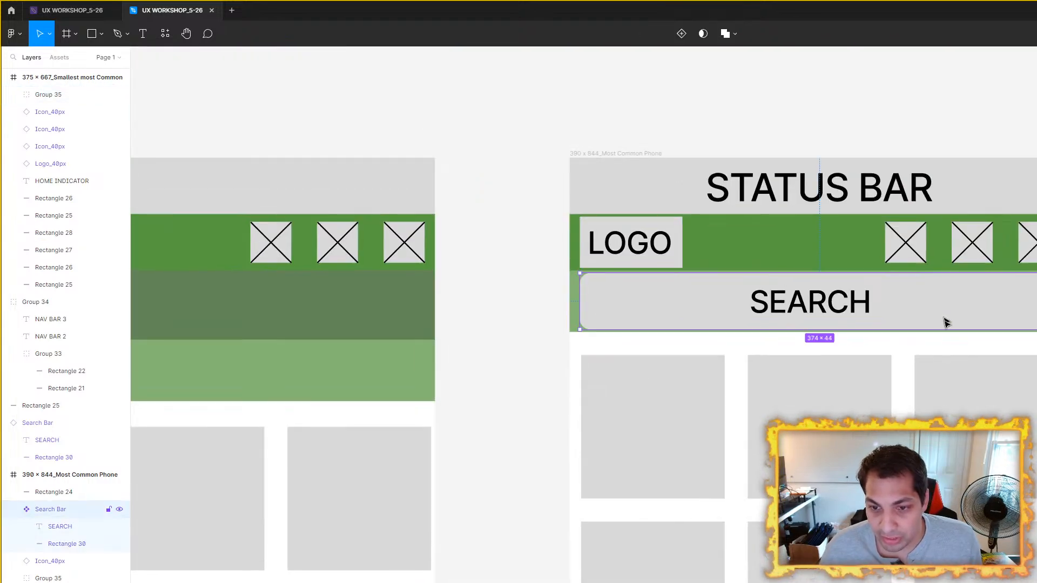
{"action": "scroll", "coordinate": [866, 382], "scroll_direction": "up", "scroll_amount": 2}
{"action": "left_click", "coordinate": [860, 336]}
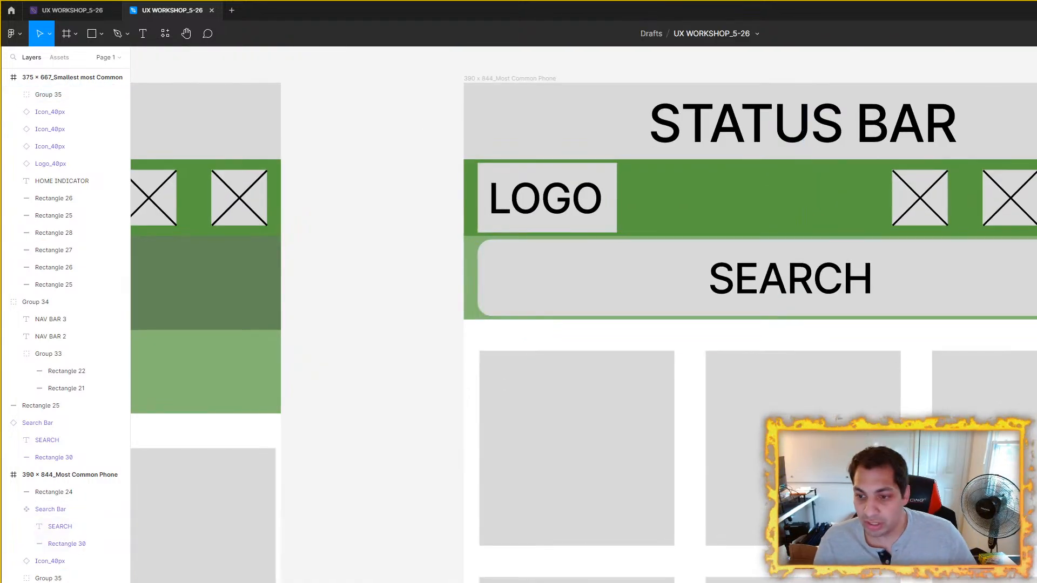
{"action": "left_click", "coordinate": [856, 318]}
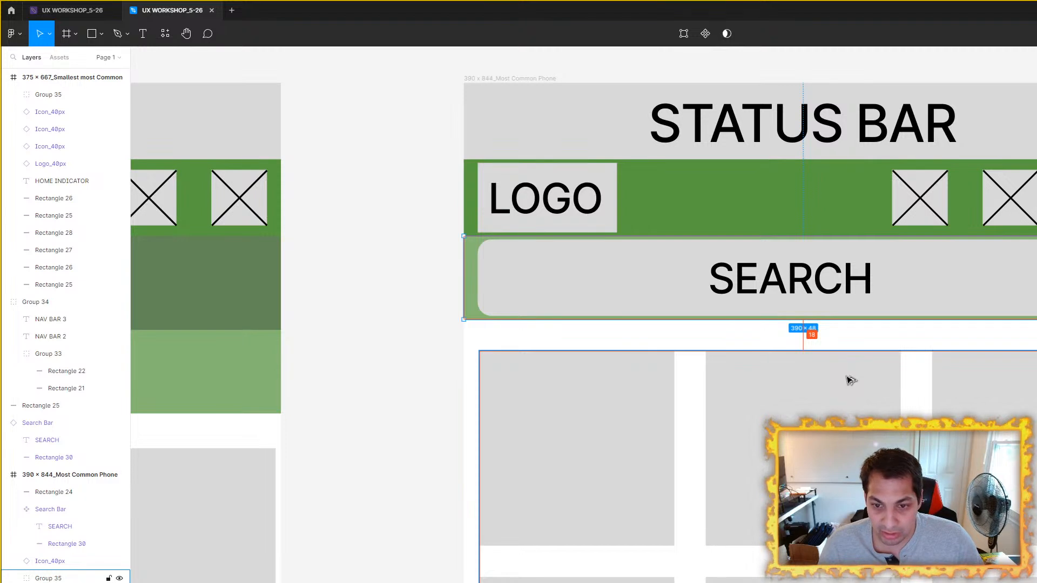
Step: Move the tile group in the 390 × 844 frame to about 15 px below the light green bar
{"action": "left_click", "coordinate": [849, 381]}
{"action": "key", "text": "Down"}
{"action": "key", "text": "Down"}
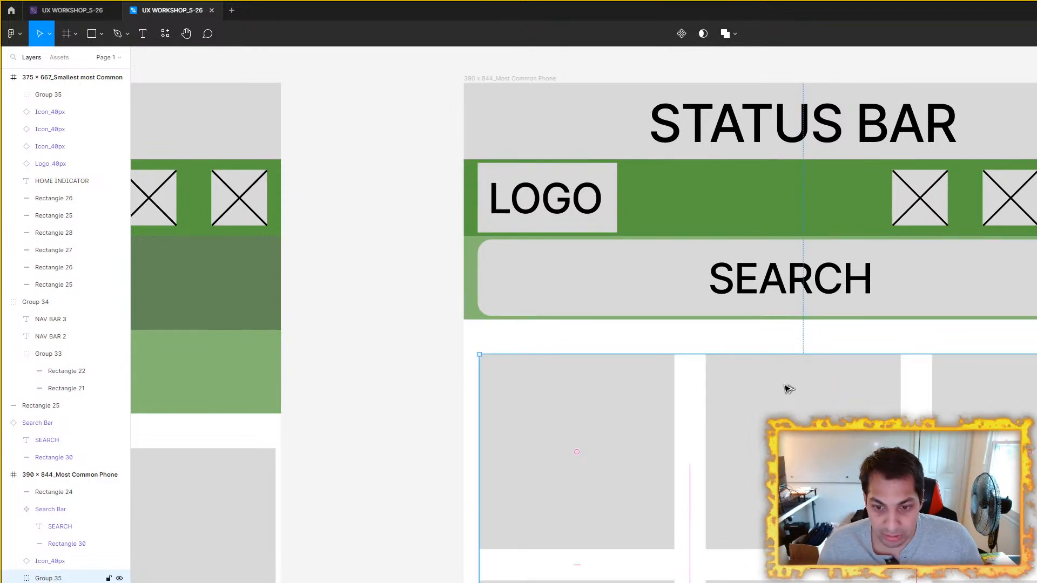
{"action": "key", "text": "Escape"}
{"action": "left_click_drag", "start_coordinate": [811, 414], "coordinate": [822, 349]}
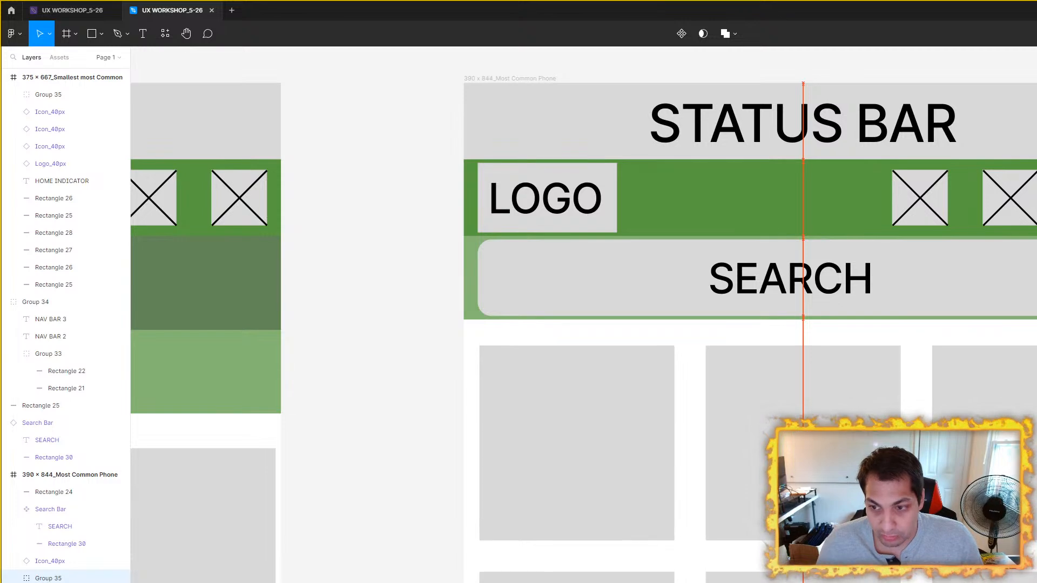
{"action": "scroll", "coordinate": [932, 295], "scroll_direction": "down", "scroll_amount": 3}
{"action": "scroll", "coordinate": [886, 385], "scroll_direction": "down", "scroll_amount": 5}
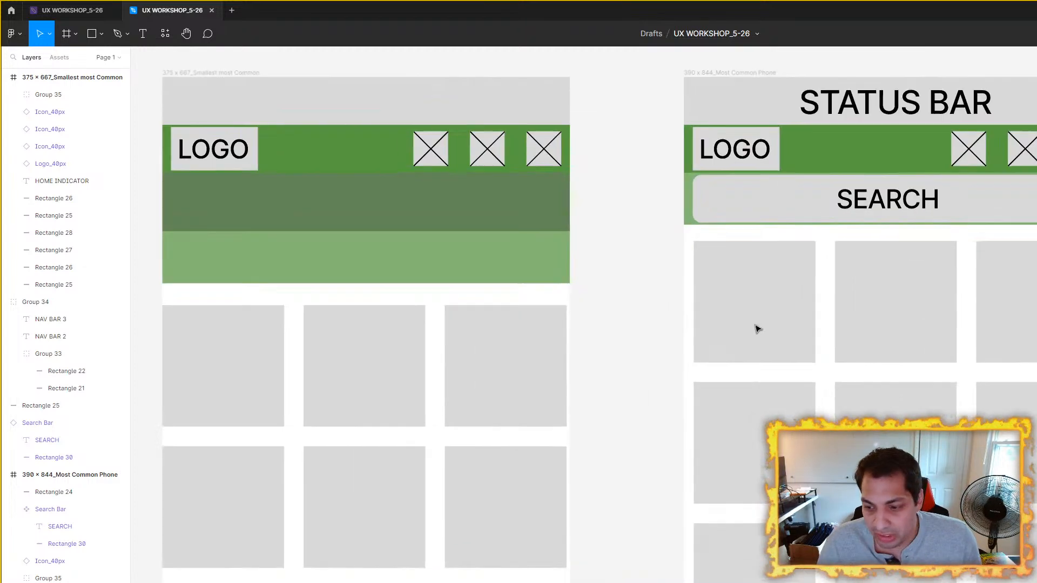
{"action": "scroll", "coordinate": [757, 329], "scroll_direction": "up", "scroll_amount": 5}
{"action": "left_click", "coordinate": [789, 349]}
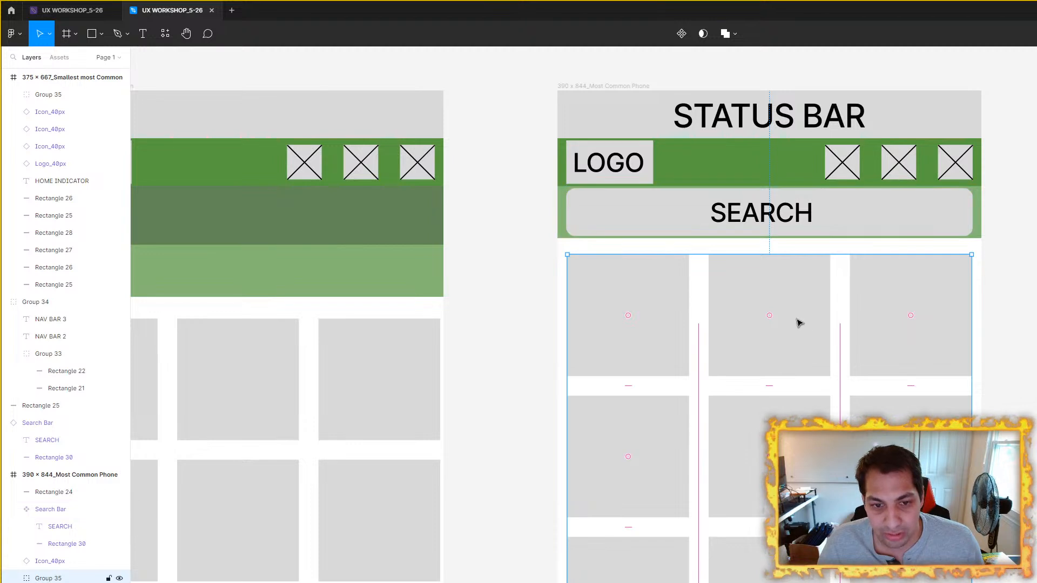
{"action": "key", "text": "Escape"}
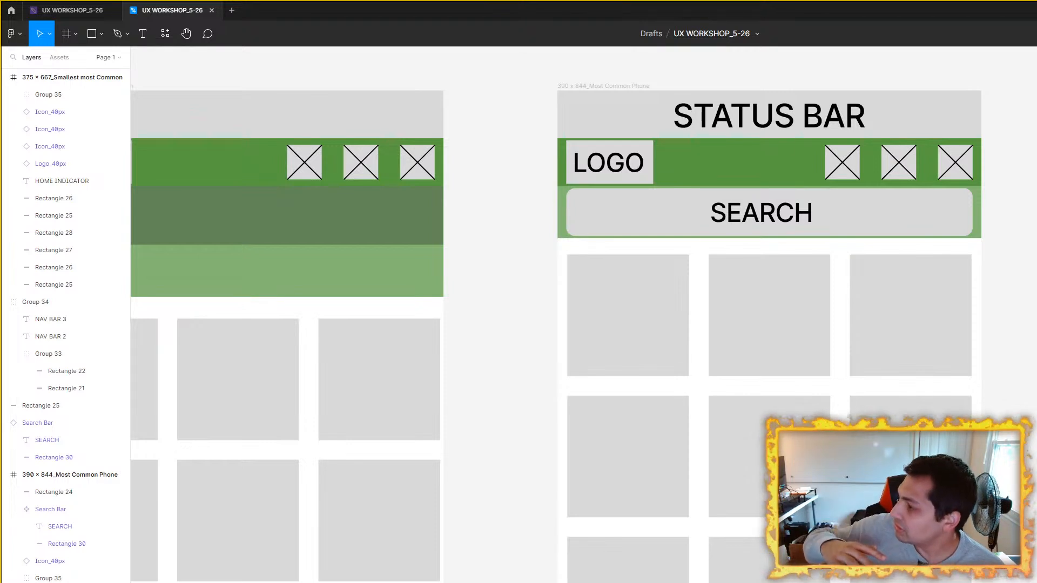
Step: Examine the size and placement of the three icons in the dark green bar of the 390 × 844 frame
{"action": "left_click_drag", "start_coordinate": [697, 220], "coordinate": [539, 253]}
{"action": "scroll", "coordinate": [688, 211], "scroll_direction": "up", "scroll_amount": 2}
{"action": "left_click_drag", "start_coordinate": [681, 197], "coordinate": [696, 235]}
{"action": "left_click", "coordinate": [696, 236]}
{"action": "left_click", "coordinate": [784, 230], "text": "shift"}
{"action": "left_click", "coordinate": [876, 225], "text": "shift"}
{"action": "scroll", "coordinate": [492, 261], "scroll_direction": "up", "scroll_amount": 3}
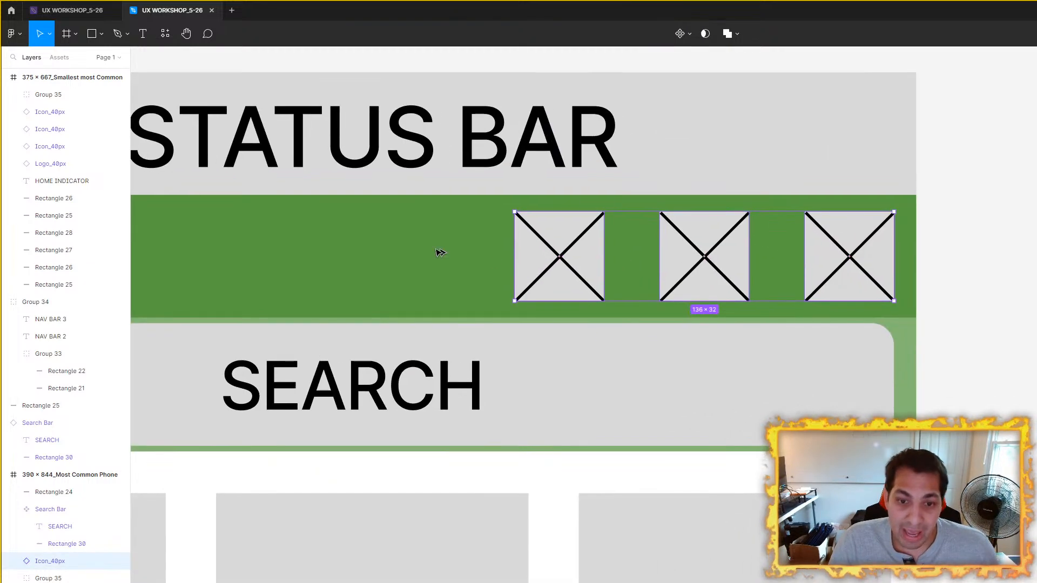
{"action": "scroll", "coordinate": [942, 281], "scroll_direction": "down", "scroll_amount": 3}
{"action": "left_click", "coordinate": [935, 274]}
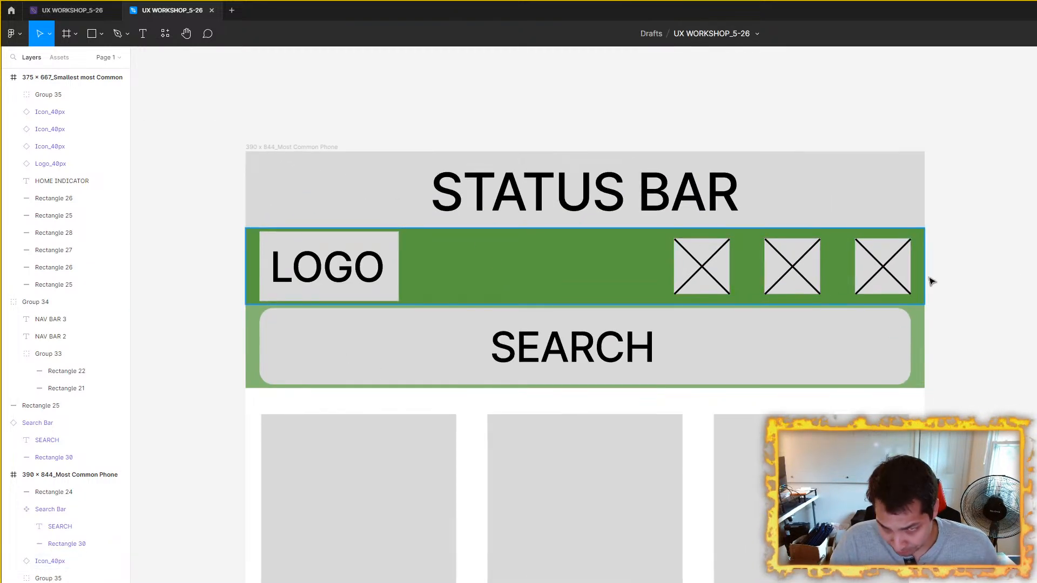
{"action": "scroll", "coordinate": [893, 275], "scroll_direction": "up", "scroll_amount": 1}
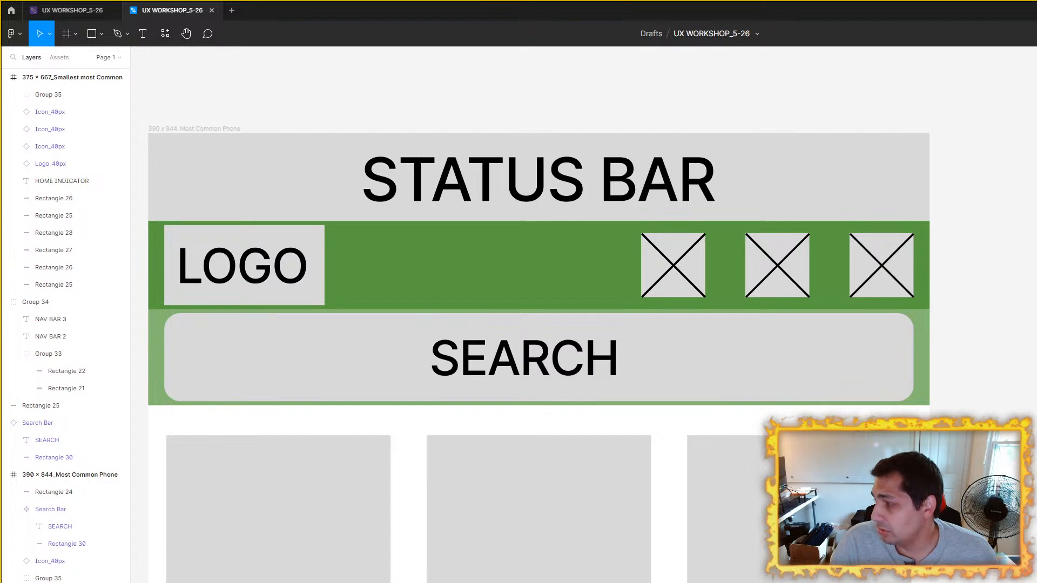
{"action": "left_click", "coordinate": [687, 264]}
{"action": "left_click", "coordinate": [940, 271], "text": "alt"}
{"action": "left_click", "coordinate": [687, 271]}
{"action": "left_click", "coordinate": [785, 274]}
{"action": "left_click", "coordinate": [891, 276]}
{"action": "left_click", "coordinate": [949, 294]}
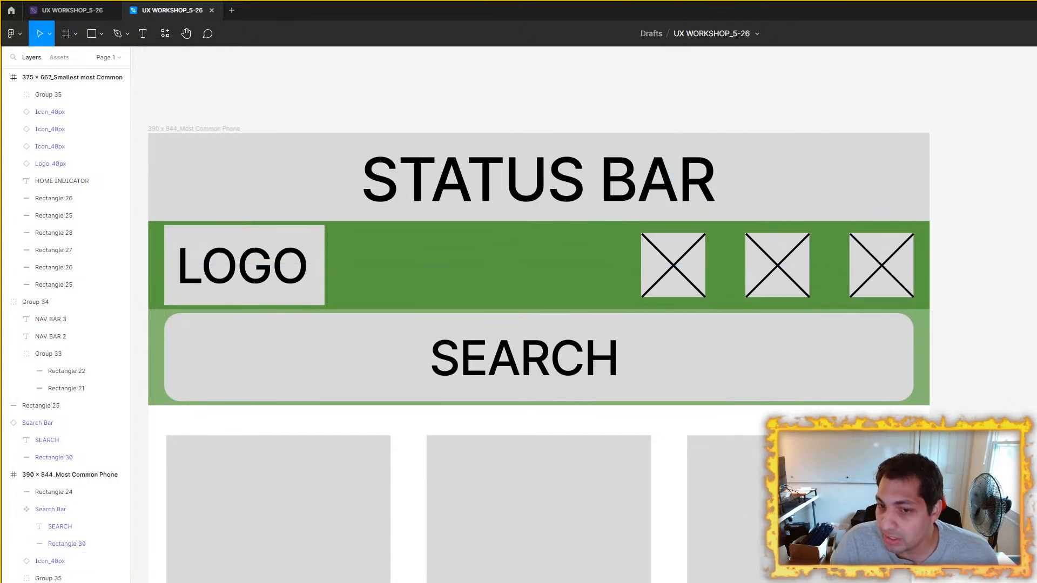
{"action": "left_click", "coordinate": [667, 256]}
{"action": "left_click", "coordinate": [772, 262]}
{"action": "left_click", "coordinate": [897, 273]}
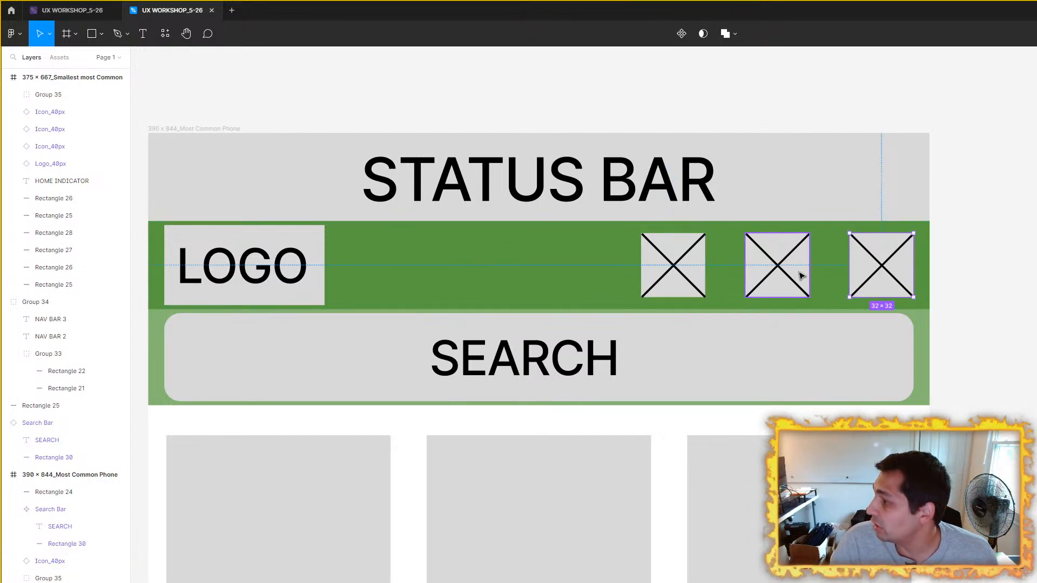
Step: Examine the search bar's size and its margins relative to the header icons in the 390 × 844 frame
{"action": "scroll", "coordinate": [810, 283], "scroll_direction": "down", "scroll_amount": 1}
{"action": "left_click", "coordinate": [721, 308]}
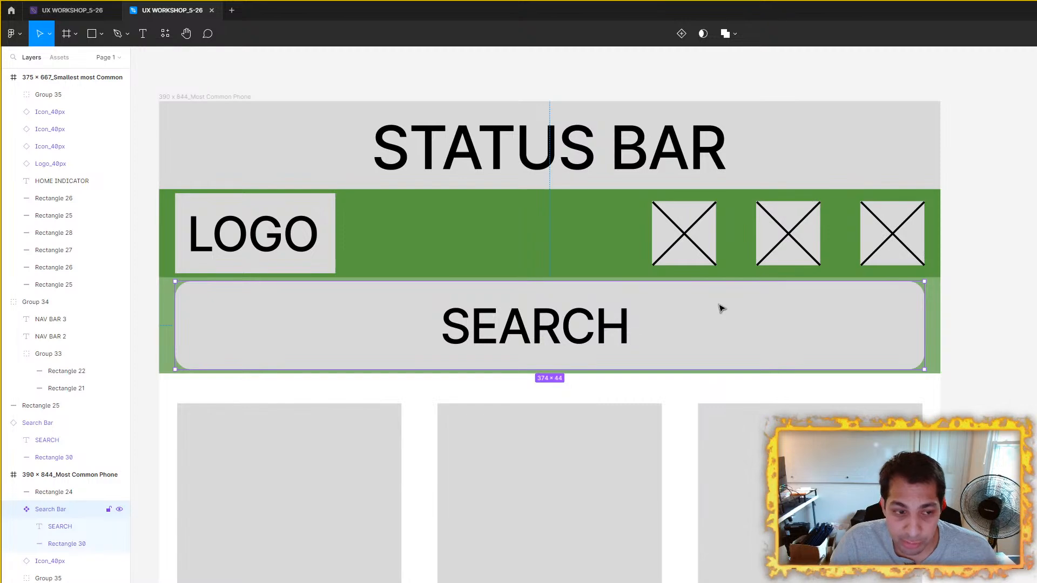
{"action": "left_click_drag", "start_coordinate": [719, 305], "coordinate": [742, 310]}
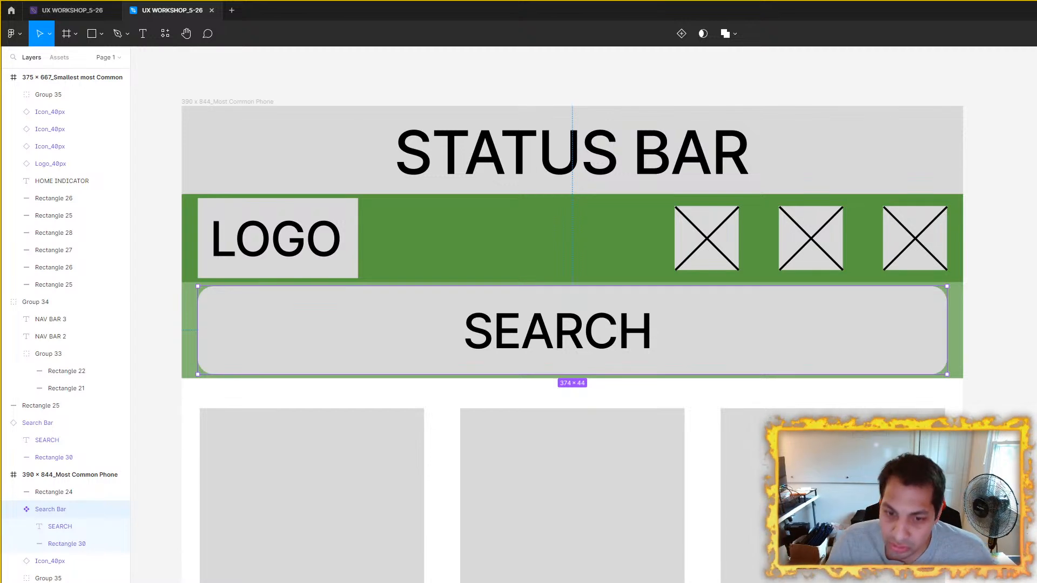
{"action": "left_click", "coordinate": [977, 317]}
{"action": "left_click", "coordinate": [811, 244]}
{"action": "left_click", "coordinate": [724, 241]}
{"action": "left_click", "coordinate": [627, 393]}
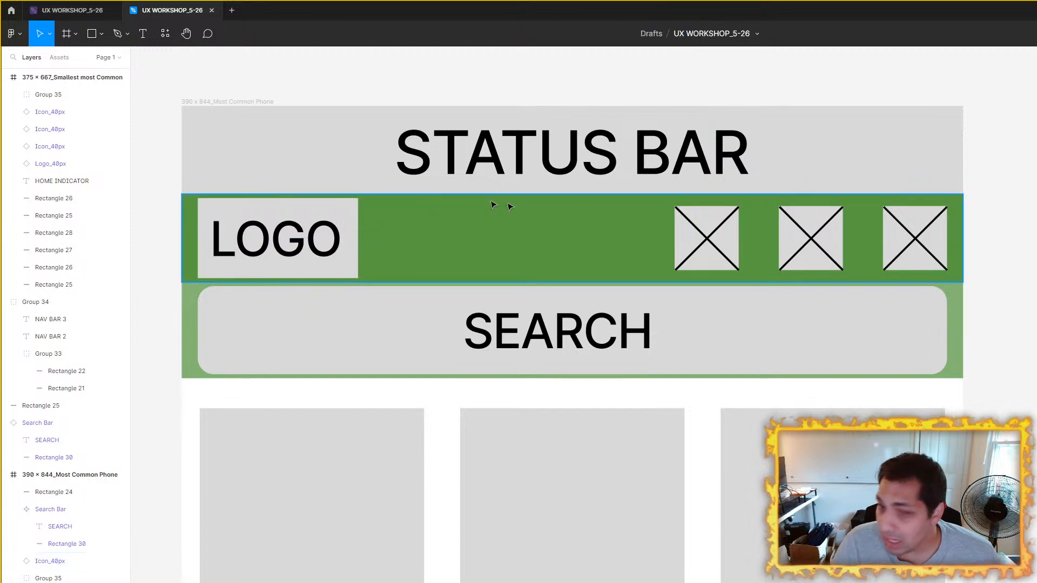
Step: Recheck the distance from the light green bar's lower edge to the repositioned tile group in the 390 × 844 frame
{"action": "scroll", "coordinate": [600, 348], "scroll_direction": "down", "scroll_amount": 3}
{"action": "scroll", "coordinate": [600, 347], "scroll_direction": "left", "scroll_amount": 3}
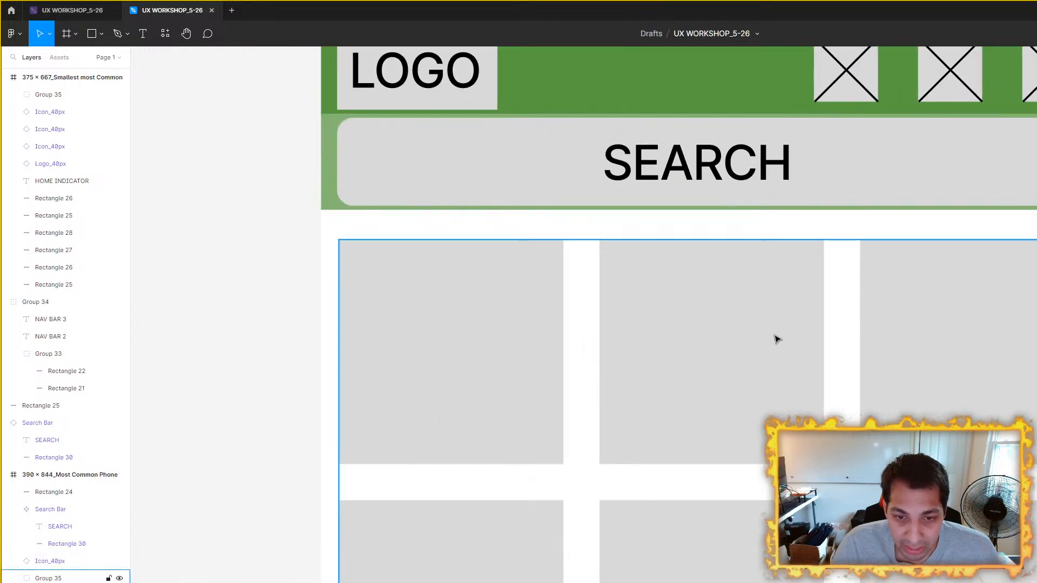
{"action": "scroll", "coordinate": [701, 336], "scroll_direction": "down", "scroll_amount": 3}
{"action": "scroll", "coordinate": [688, 301], "scroll_direction": "up", "scroll_amount": 4}
{"action": "left_click", "coordinate": [688, 301]}
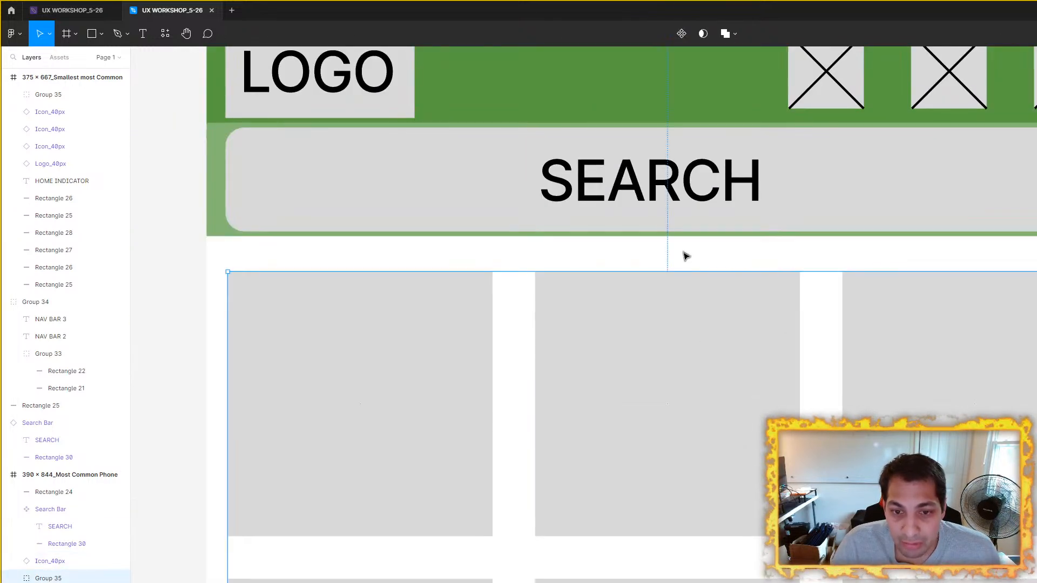
{"action": "left_click", "coordinate": [767, 234]}
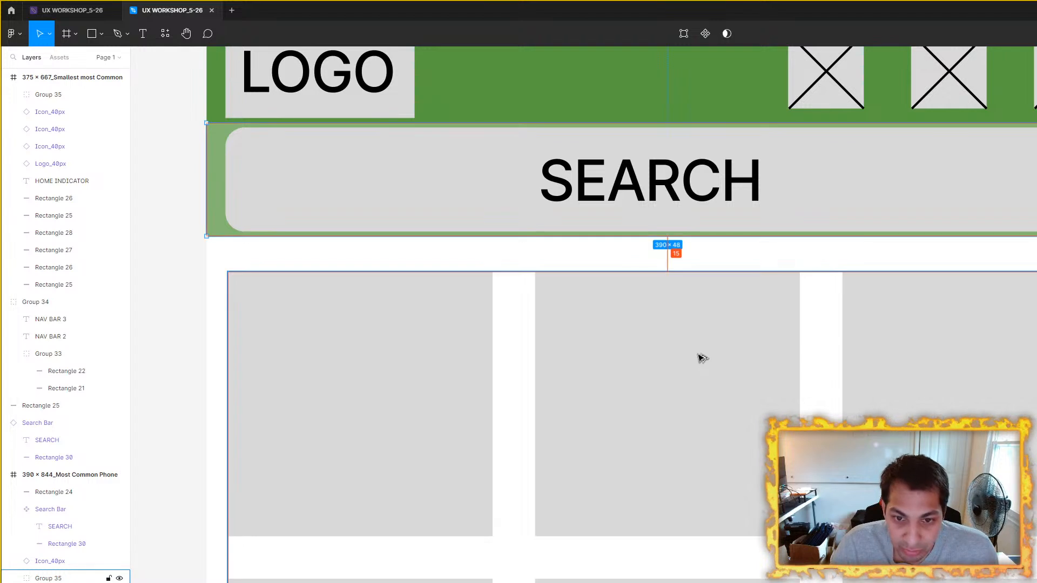
{"action": "scroll", "coordinate": [699, 357], "scroll_direction": "down", "scroll_amount": 5}
{"action": "left_click", "coordinate": [945, 361]}
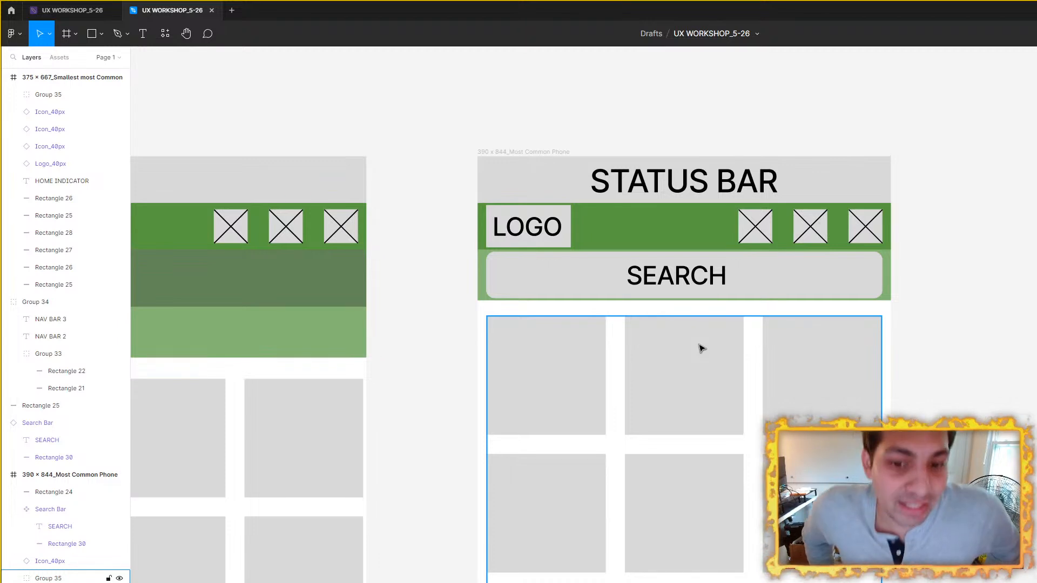
Step: Move the tile group in the 390 × 844 frame up to sit just beneath the light green bar
{"action": "scroll", "coordinate": [702, 349], "scroll_direction": "up", "scroll_amount": 5}
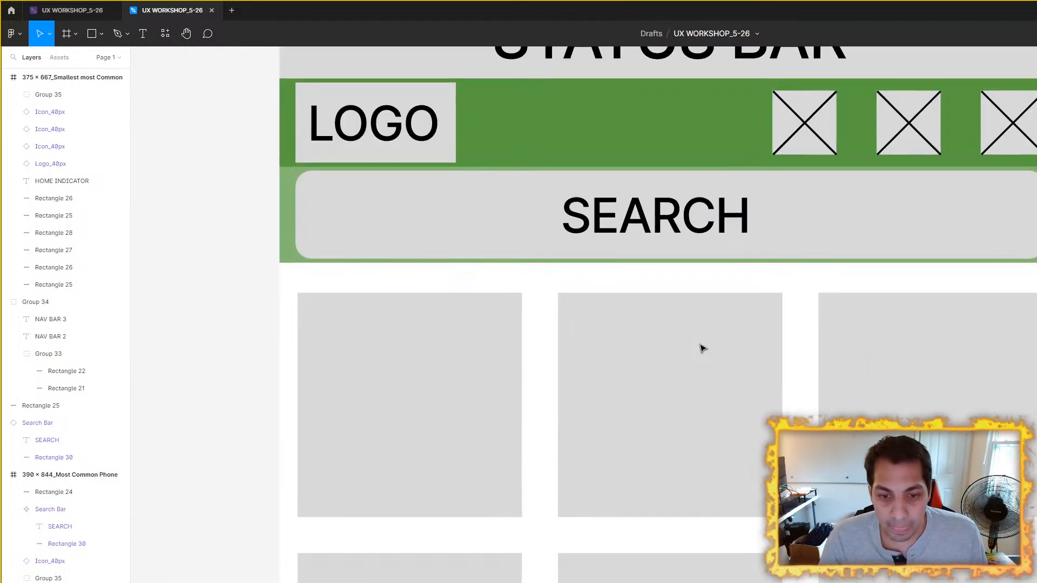
{"action": "left_click", "coordinate": [702, 357]}
{"action": "left_click_drag", "start_coordinate": [712, 340], "coordinate": [709, 339]}
{"action": "scroll", "coordinate": [702, 319], "scroll_direction": "down", "scroll_amount": 3}
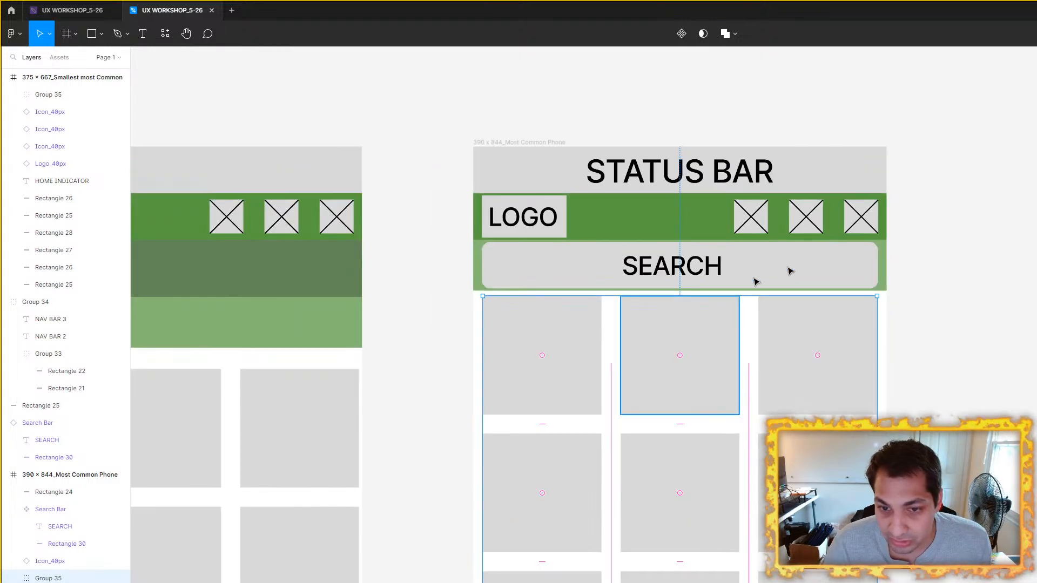
Step: Delete the light and dark green guide bars behind the search bar, logo and icons in the 390 × 844 frame
{"action": "left_click", "coordinate": [884, 248]}
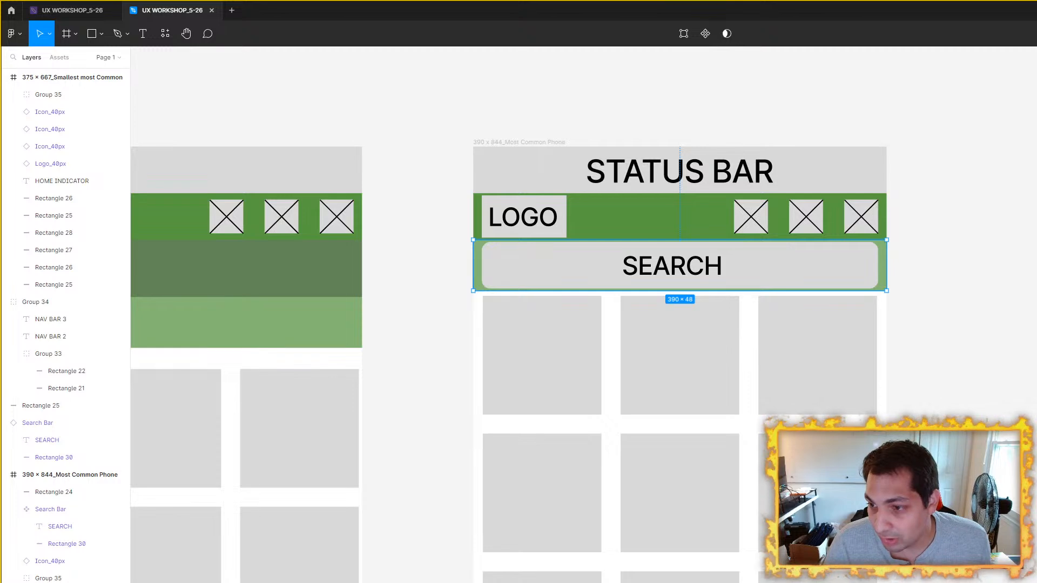
{"action": "key", "text": "Delete"}
{"action": "left_click", "coordinate": [692, 227]}
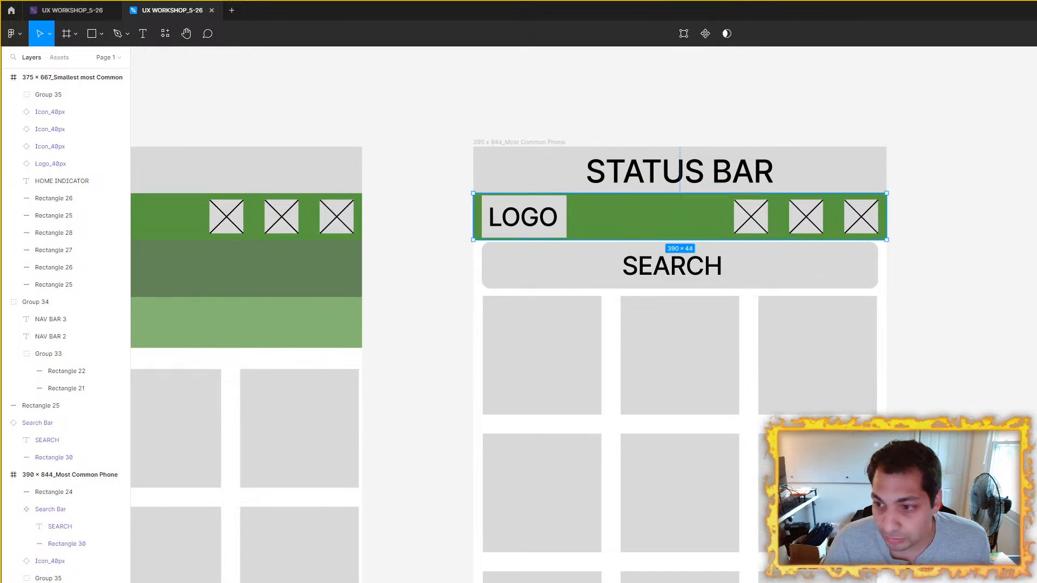
{"action": "key", "text": "Delete"}
{"action": "scroll", "coordinate": [880, 250], "scroll_direction": "down", "scroll_amount": 3}
{"action": "scroll", "coordinate": [984, 201], "scroll_direction": "down", "scroll_amount": 3}
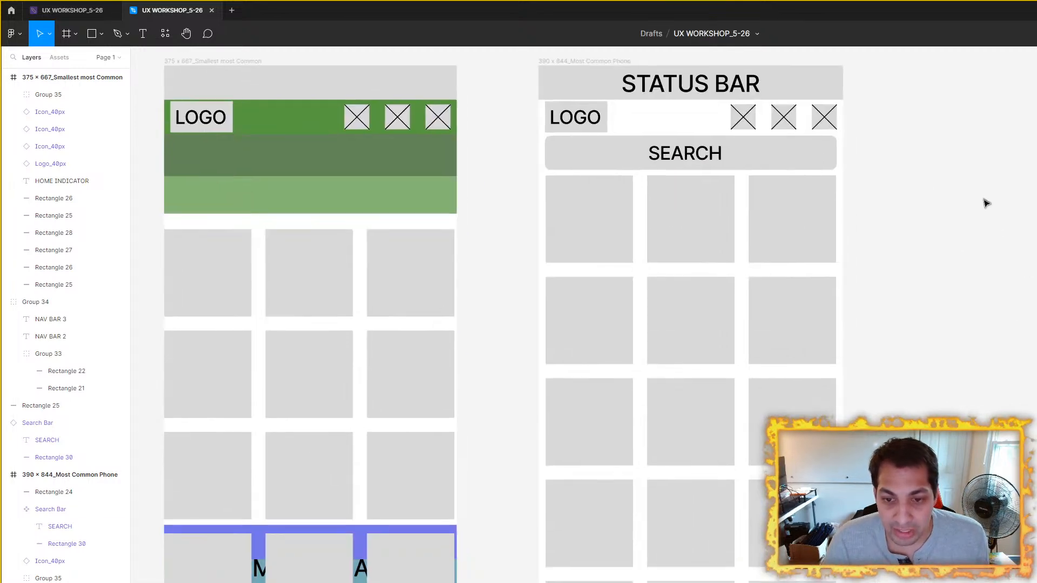
{"action": "scroll", "coordinate": [920, 238], "scroll_direction": "down", "scroll_amount": 2}
{"action": "scroll", "coordinate": [852, 238], "scroll_direction": "up", "scroll_amount": 6}
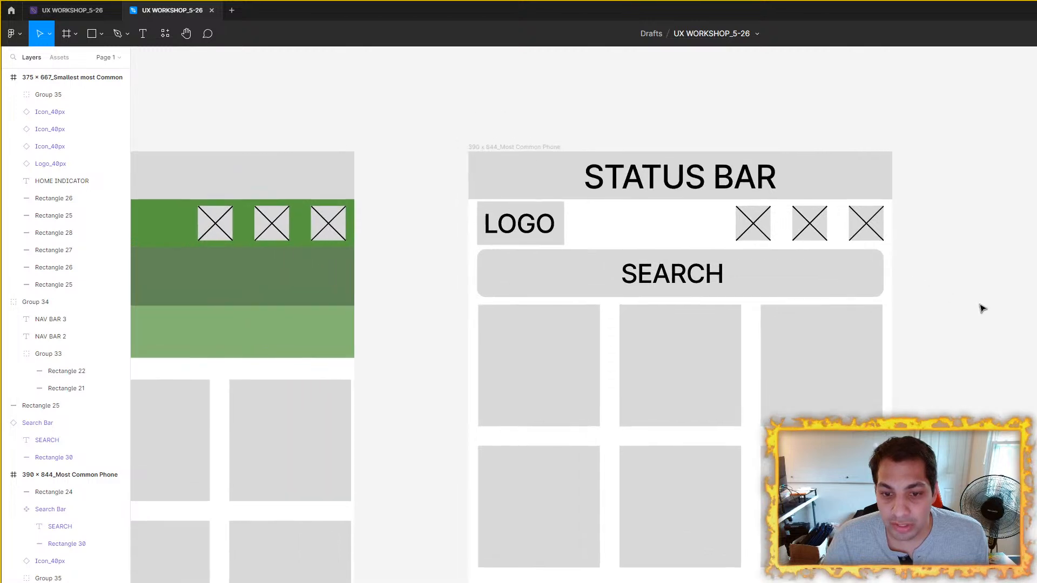
{"action": "scroll", "coordinate": [985, 310], "scroll_direction": "down", "scroll_amount": 1}
Step: Check the gap between the search bar and the tile group in the 390 × 844 frame
{"action": "left_click", "coordinate": [666, 322]}
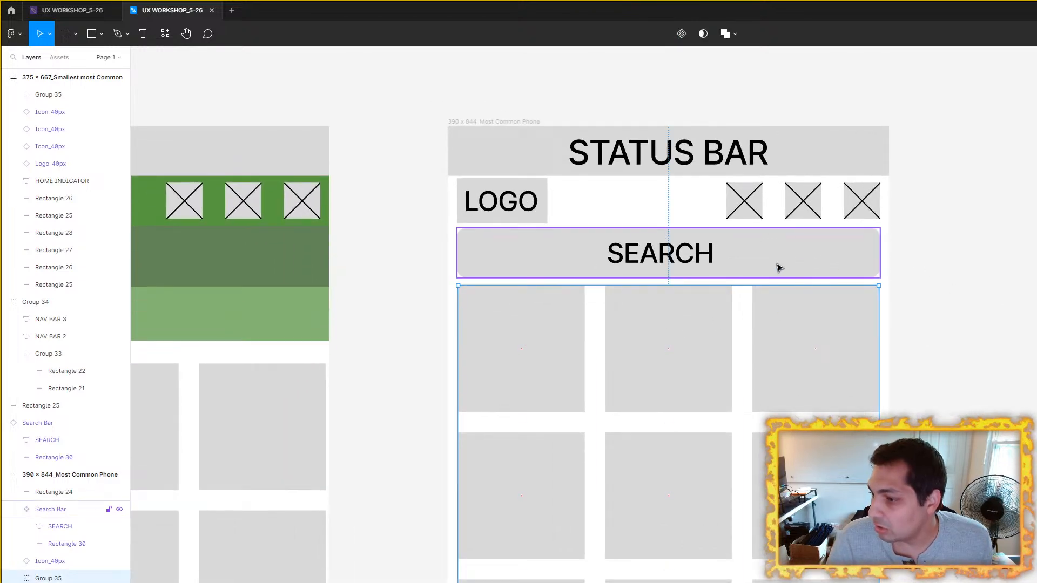
{"action": "scroll", "coordinate": [720, 273], "scroll_direction": "up", "scroll_amount": 3}
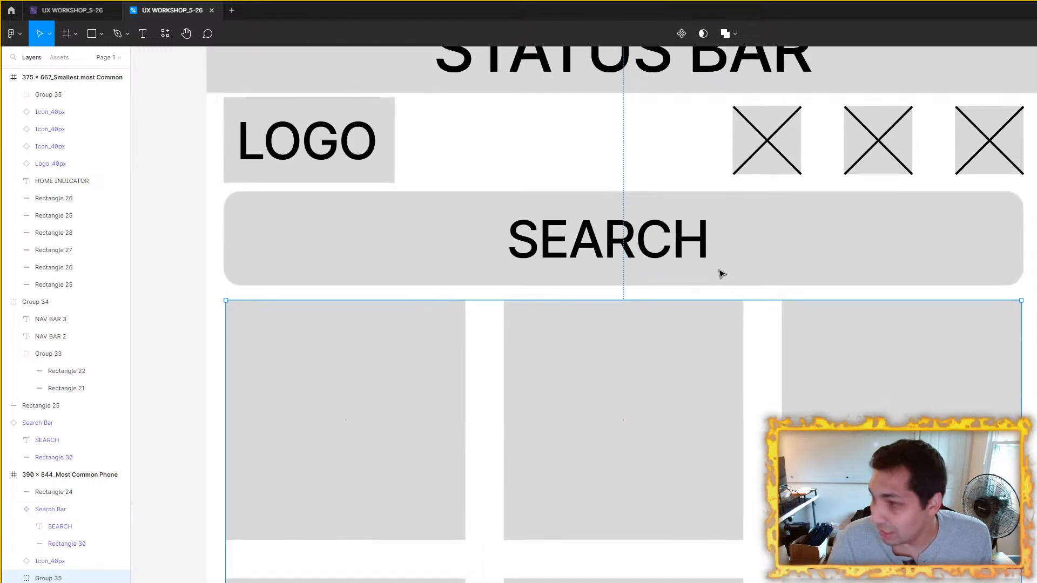
{"action": "left_click", "coordinate": [747, 248], "text": "shift"}
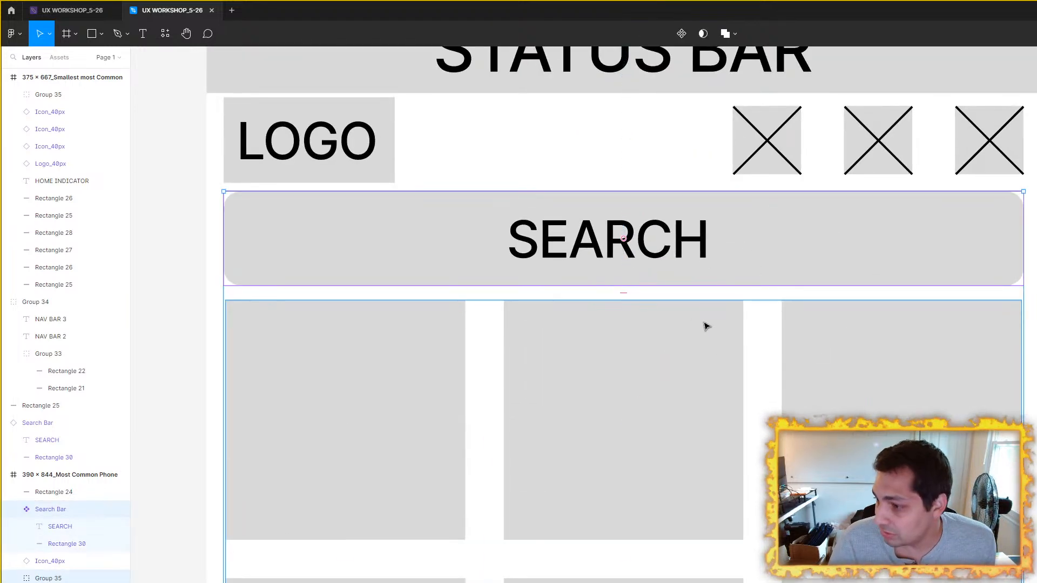
{"action": "left_click", "coordinate": [781, 142]}
{"action": "key", "text": "Escape"}
{"action": "left_click", "coordinate": [919, 328]}
{"action": "scroll", "coordinate": [690, 298], "scroll_direction": "down", "scroll_amount": 2}
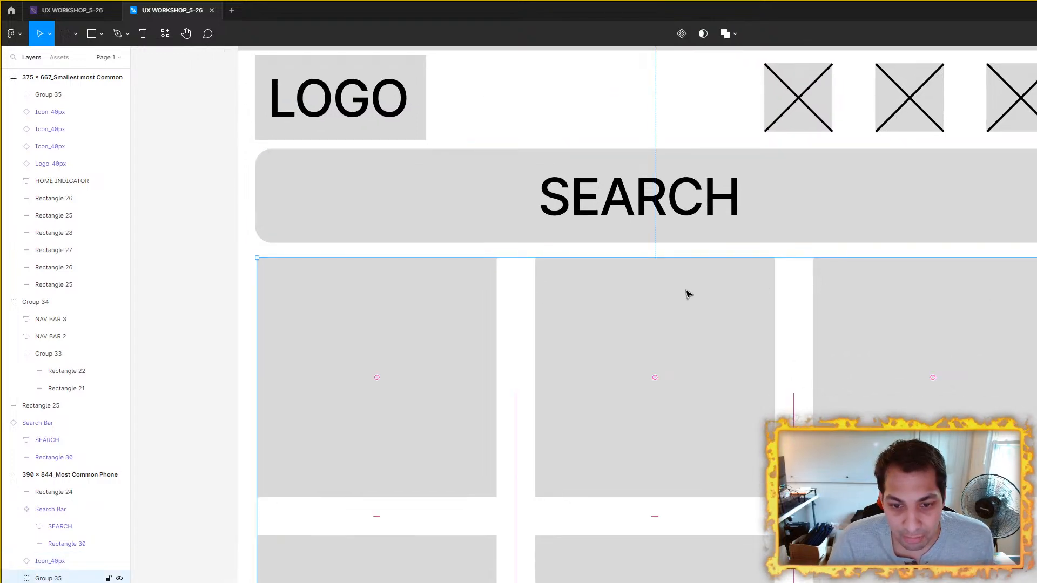
{"action": "scroll", "coordinate": [690, 294], "scroll_direction": "down", "scroll_amount": 3, "text": "ctrl"}
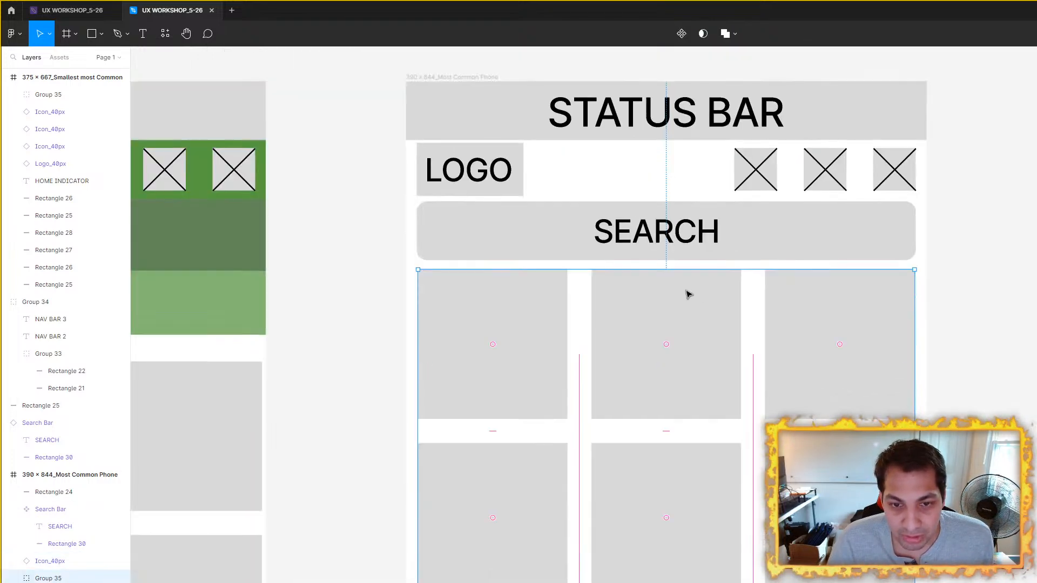
{"action": "key", "text": "Escape"}
{"action": "left_click", "coordinate": [719, 327]}
{"action": "key", "text": "alt"}
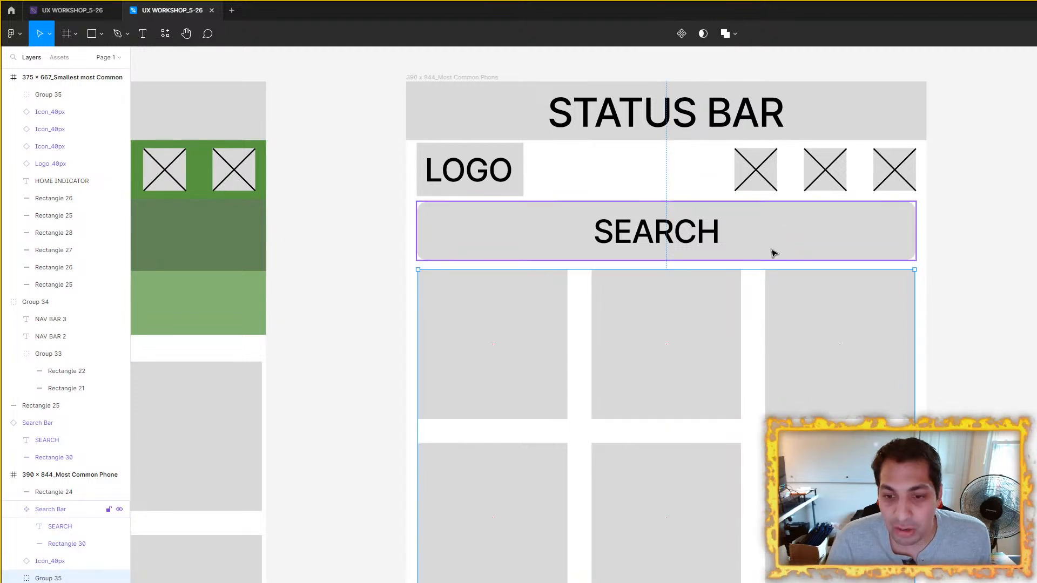
{"action": "key", "text": "alt"}
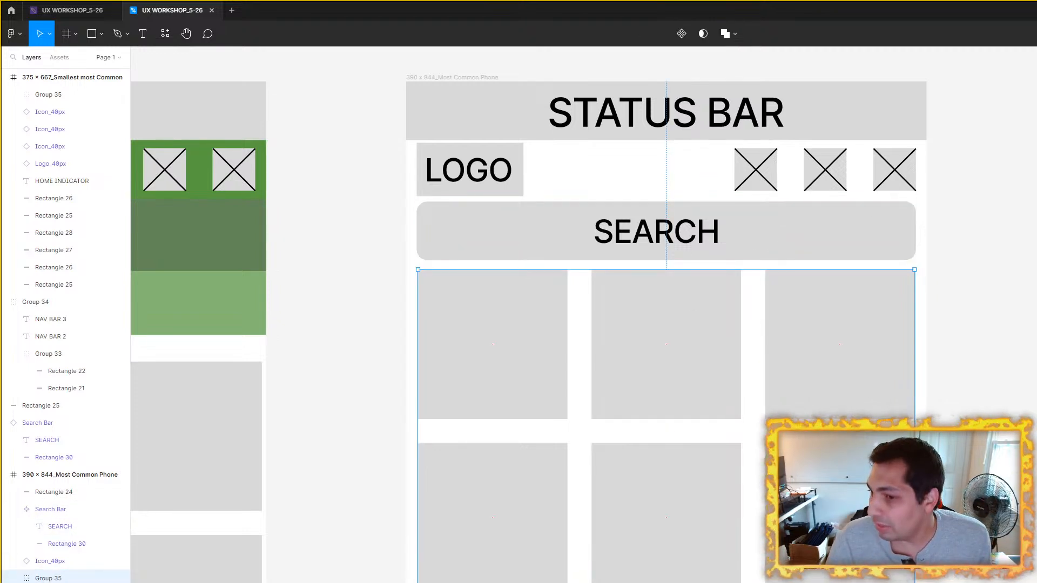
{"action": "left_click", "coordinate": [1003, 275]}
Step: Collapse the Search Bar component's layers and look through the layer list around the 390 × 844 frame
{"action": "left_click", "coordinate": [910, 218]}
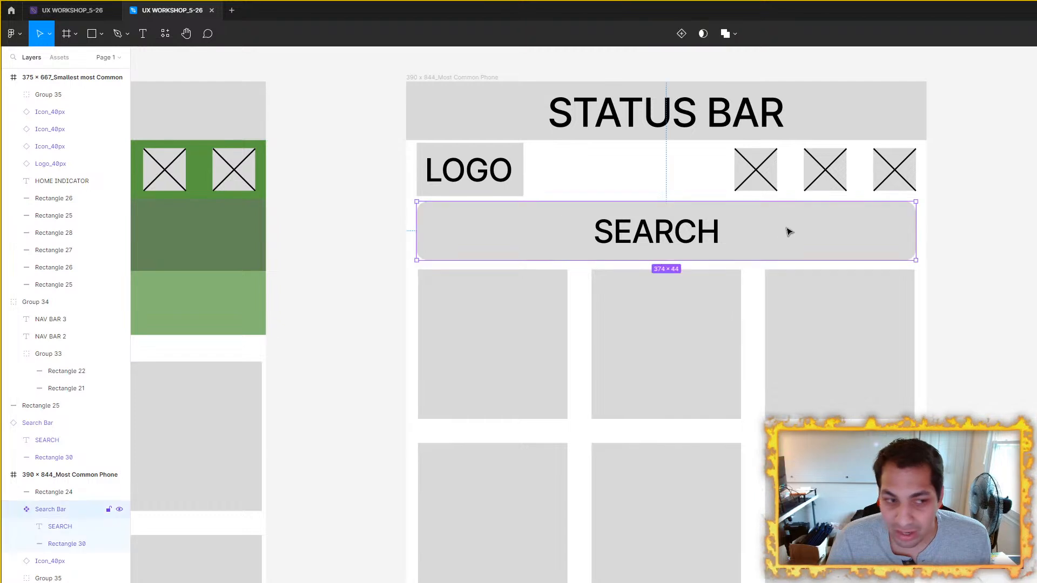
{"action": "left_click", "coordinate": [13, 510]}
{"action": "scroll", "coordinate": [22, 508], "scroll_direction": "down", "scroll_amount": 1}
{"action": "scroll", "coordinate": [33, 507], "scroll_direction": "down", "scroll_amount": 4}
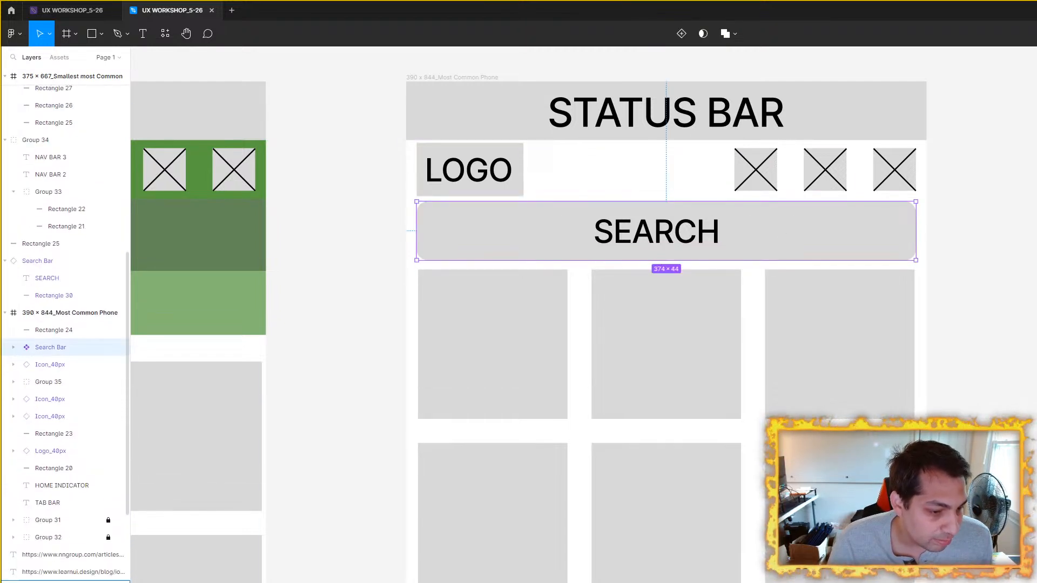
{"action": "scroll", "coordinate": [38, 503], "scroll_direction": "down", "scroll_amount": 14}
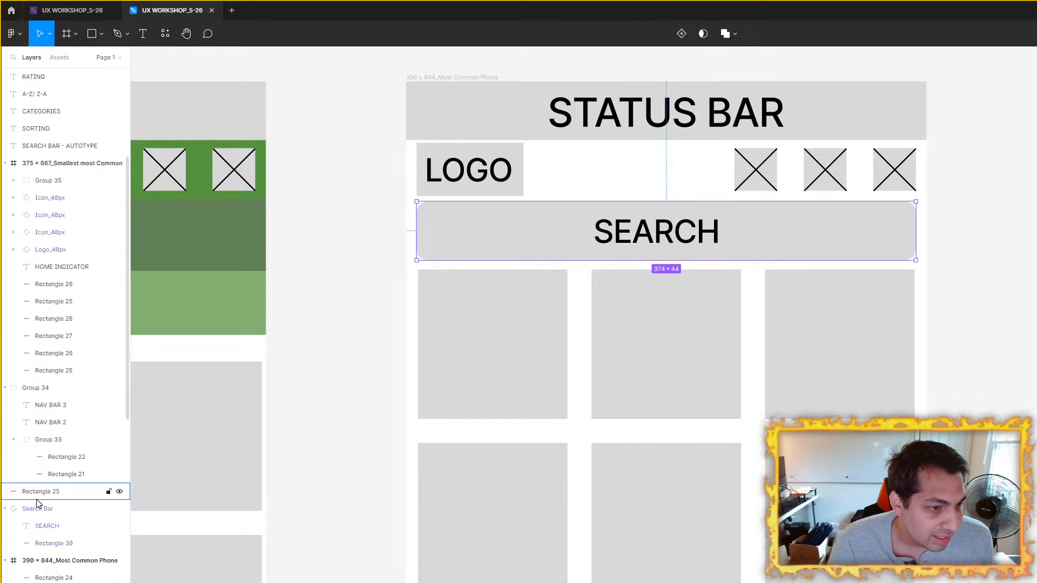
{"action": "scroll", "coordinate": [57, 503], "scroll_direction": "up", "scroll_amount": 9}
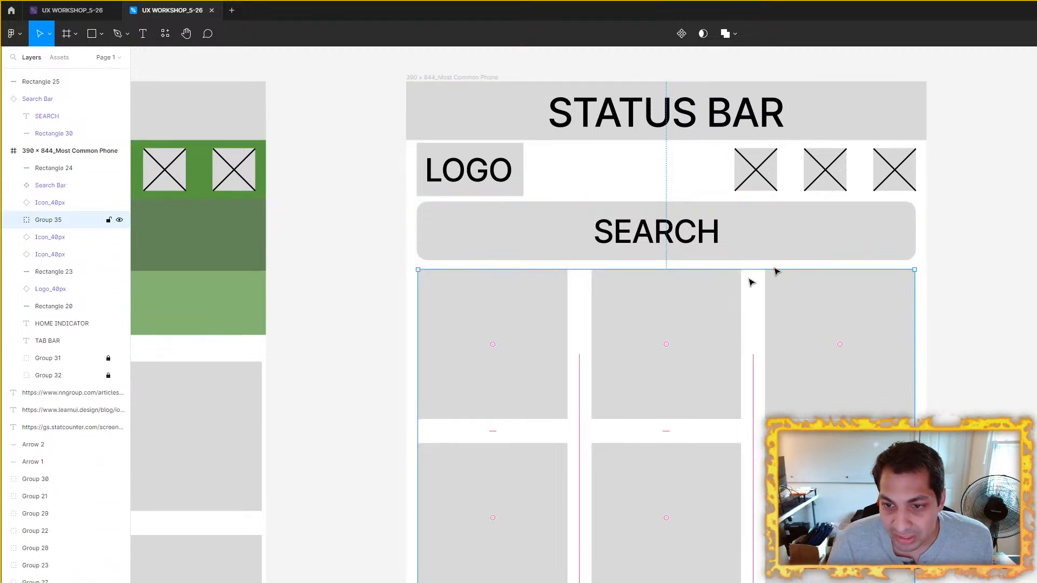
{"action": "left_click", "coordinate": [925, 210]}
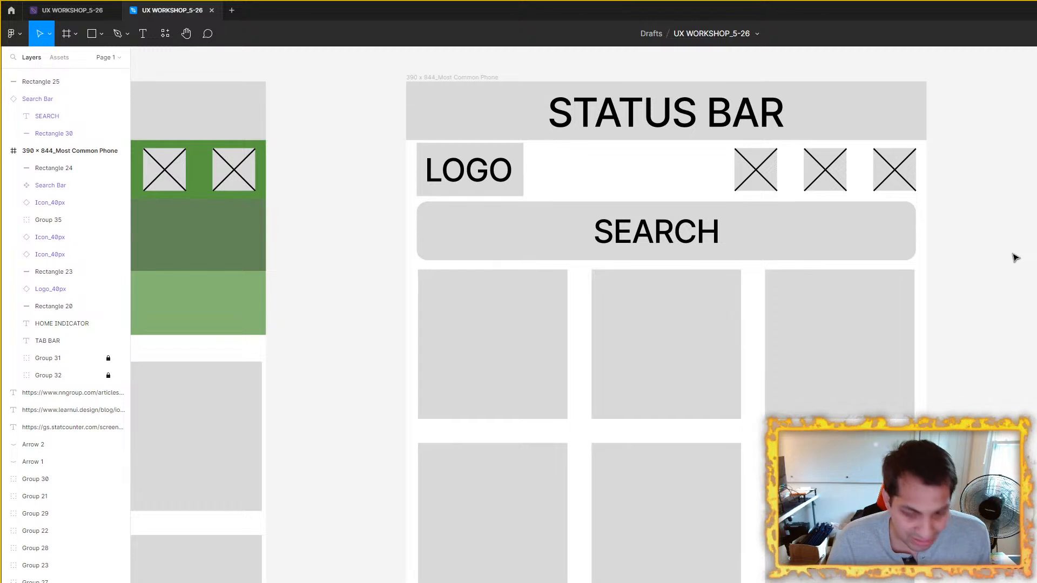
Step: Undo the deletion of the two green guide bars behind the logo, icons and search bar in the 390 × 844 frame
{"action": "key", "text": "ctrl+z"}
{"action": "key", "text": "ctrl+z"}
{"action": "key", "text": "ctrl+z"}
{"action": "key", "text": "ctrl+z"}
{"action": "key", "text": "ctrl+z"}
{"action": "key", "text": "ctrl+z"}
{"action": "key", "text": "ctrl+z"}
{"action": "key", "text": "ctrl+z"}
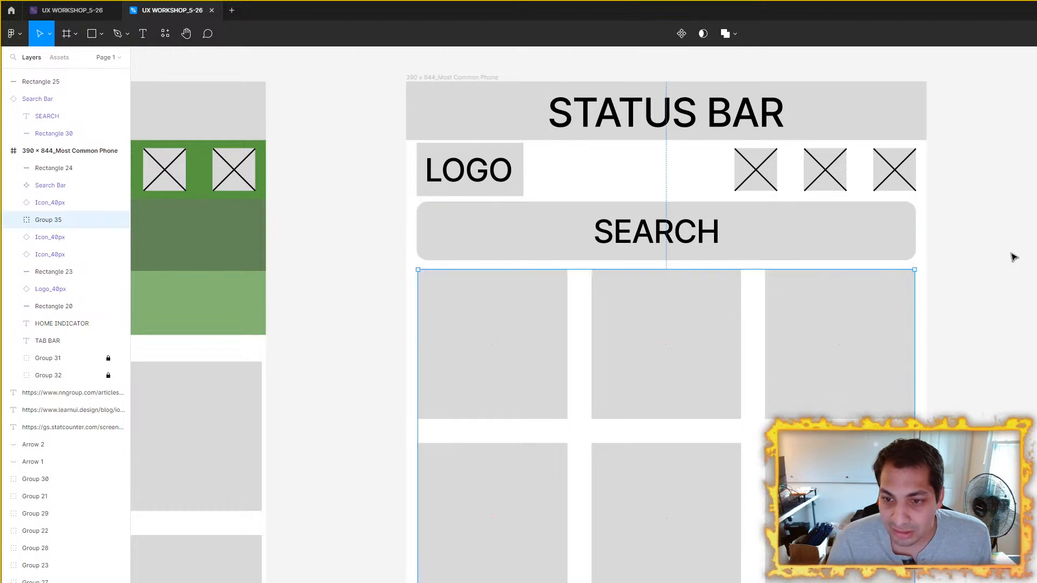
{"action": "key", "text": "ctrl+z"}
{"action": "key", "text": "ctrl+z"}
{"action": "key", "text": "ctrl+z"}
{"action": "key", "text": "ctrl+z"}
{"action": "key", "text": "ctrl+z"}
{"action": "key", "text": "ctrl+z"}
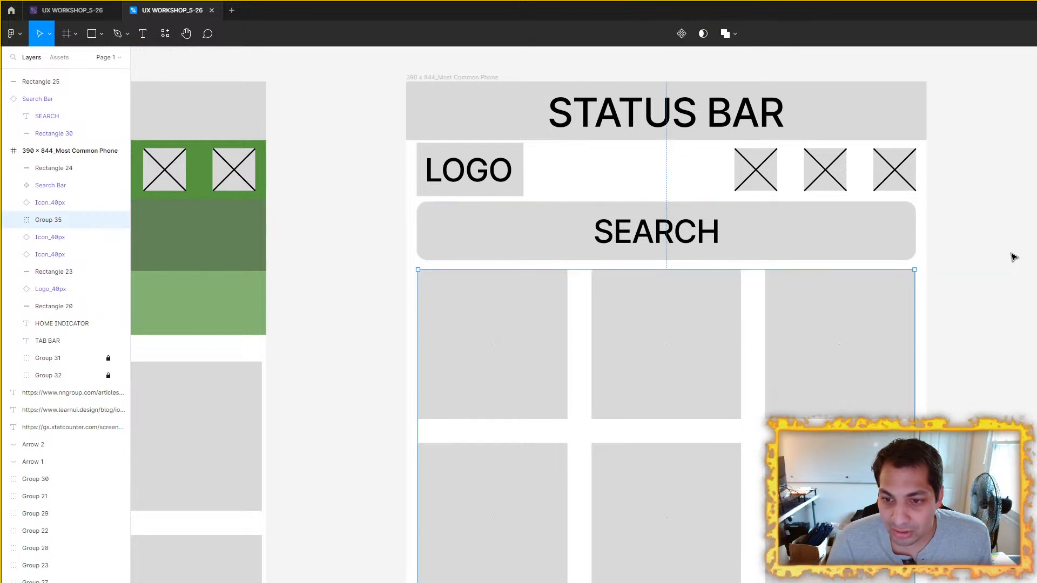
{"action": "key", "text": "ctrl+z"}
{"action": "key", "text": "ctrl+z"}
{"action": "key", "text": "ctrl+z"}
{"action": "key", "text": "ctrl+z"}
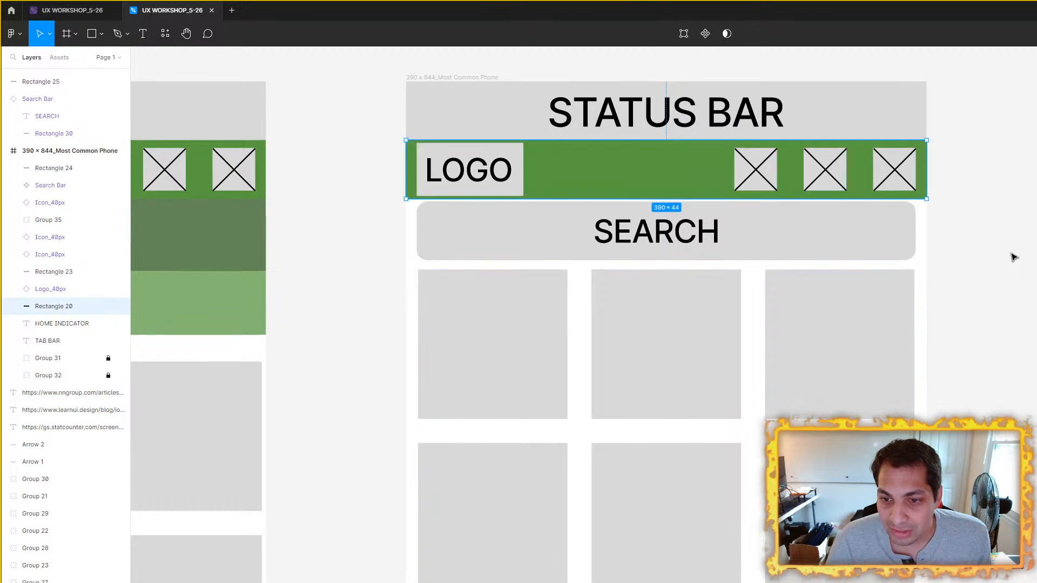
{"action": "scroll", "coordinate": [1014, 258], "scroll_direction": "up", "scroll_amount": 1}
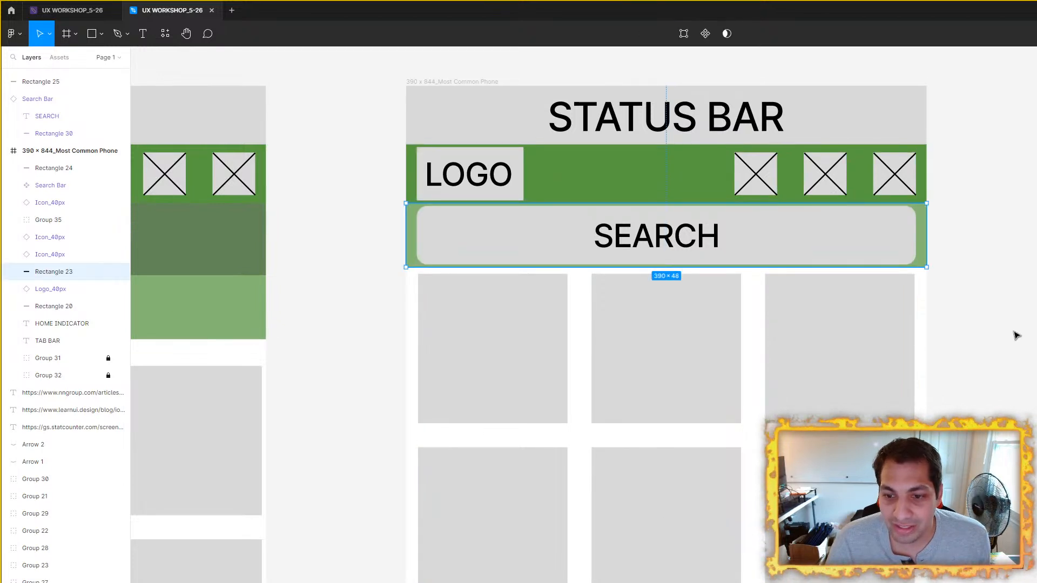
{"action": "left_click", "coordinate": [1016, 336]}
Step: Nudge the tile group in the 390 × 844 frame down to widen its gap beneath the light green bar
{"action": "left_click", "coordinate": [711, 331]}
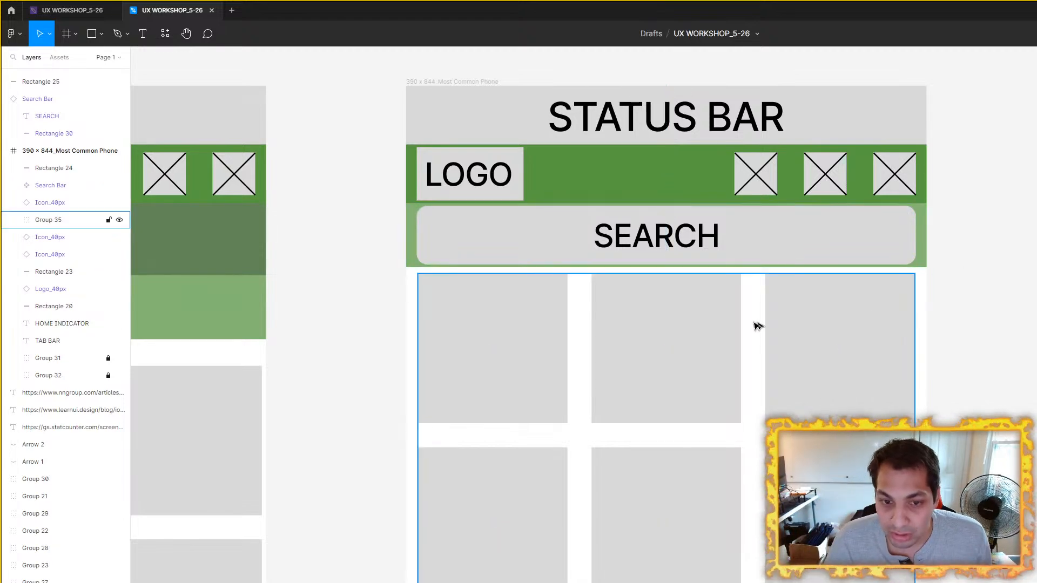
{"action": "key", "text": "Down"}
{"action": "key", "text": "Down"}
{"action": "key", "text": "Down"}
{"action": "key", "text": "Down"}
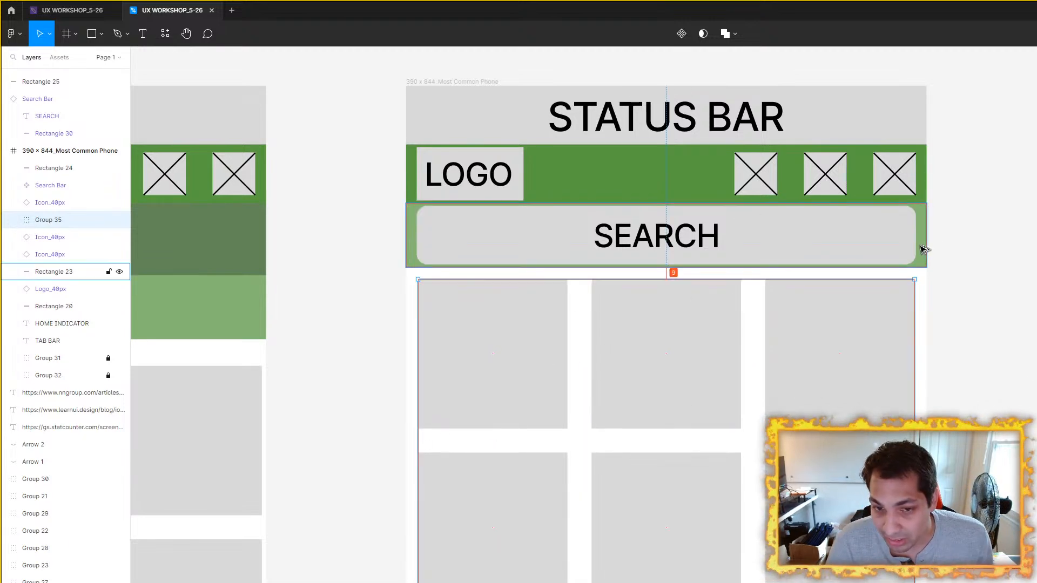
{"action": "key", "text": "Down"}
{"action": "key", "text": "Down"}
{"action": "key", "text": "Down"}
{"action": "key", "text": "Down"}
{"action": "key", "text": "Down"}
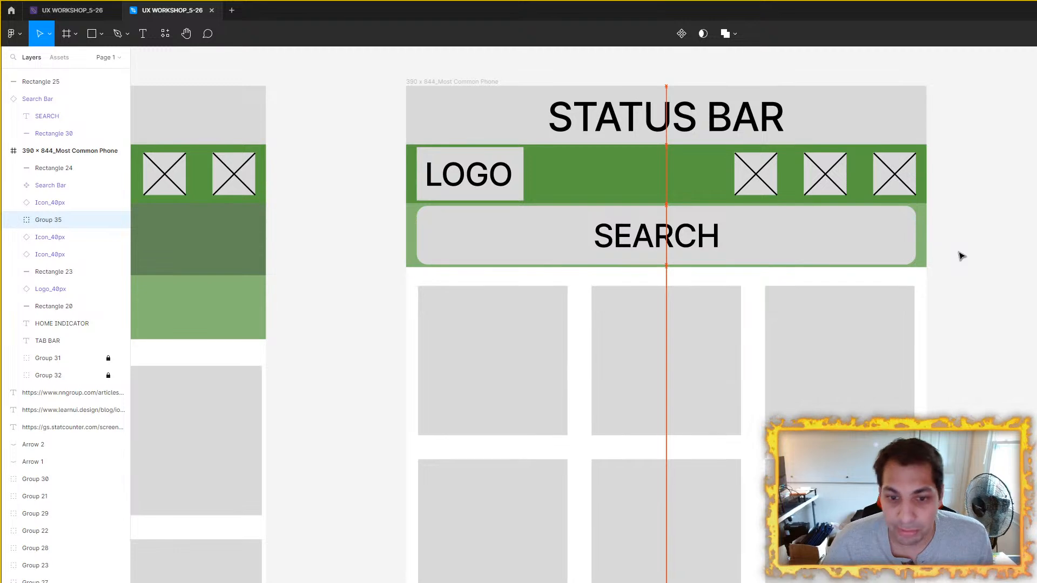
{"action": "key", "text": "Down"}
{"action": "left_click", "coordinate": [937, 300]}
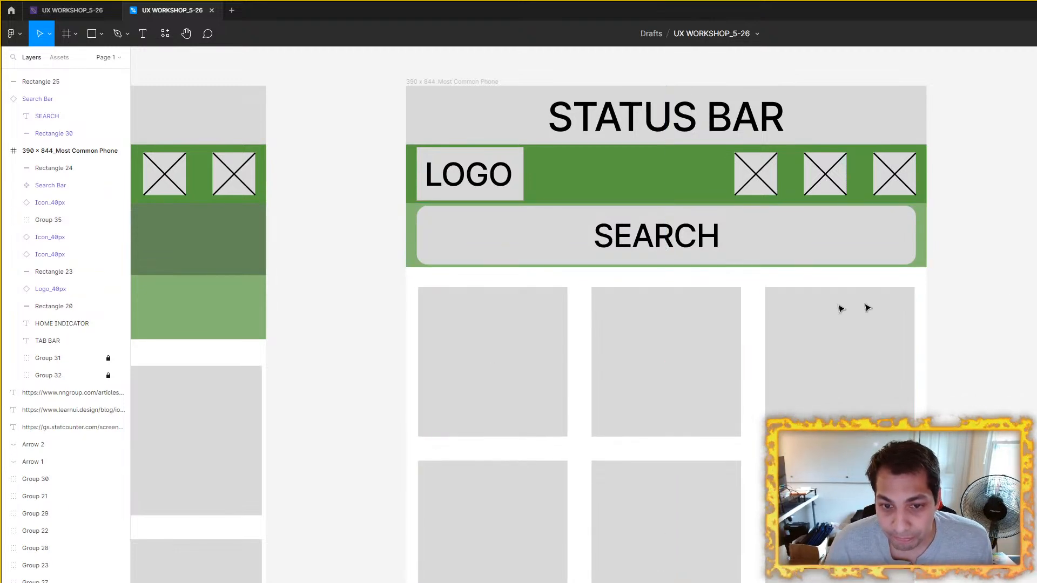
Step: Nudge the tile group in the 390 × 844 frame back up to leave 10 px below the light green bar
{"action": "scroll", "coordinate": [727, 306], "scroll_direction": "down", "scroll_amount": 3}
{"action": "scroll", "coordinate": [700, 333], "scroll_direction": "up", "scroll_amount": 3}
{"action": "left_click", "coordinate": [700, 334]}
{"action": "key", "text": "Up"}
{"action": "key", "text": "Up"}
{"action": "key", "text": "Up"}
{"action": "key", "text": "Up"}
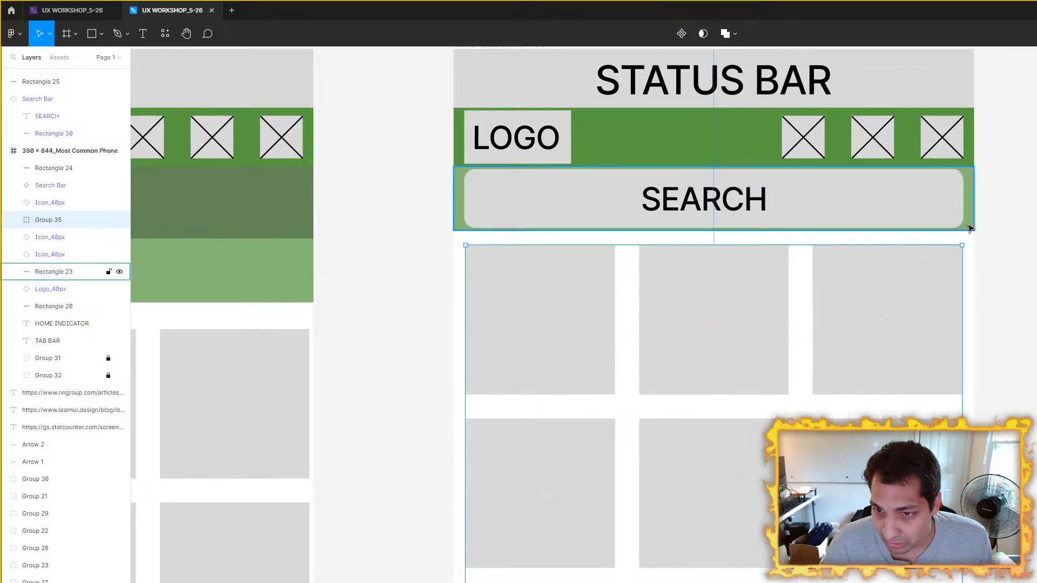
{"action": "key", "text": "Up"}
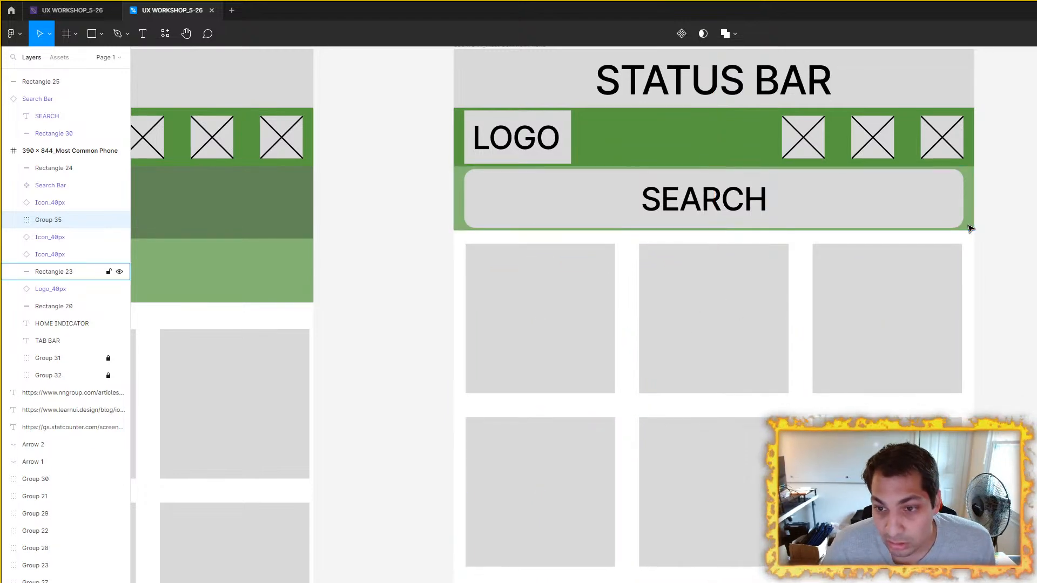
Step: Try the 390 × 844 frame's header without the light green bar behind the search bar
{"action": "left_click", "coordinate": [971, 229]}
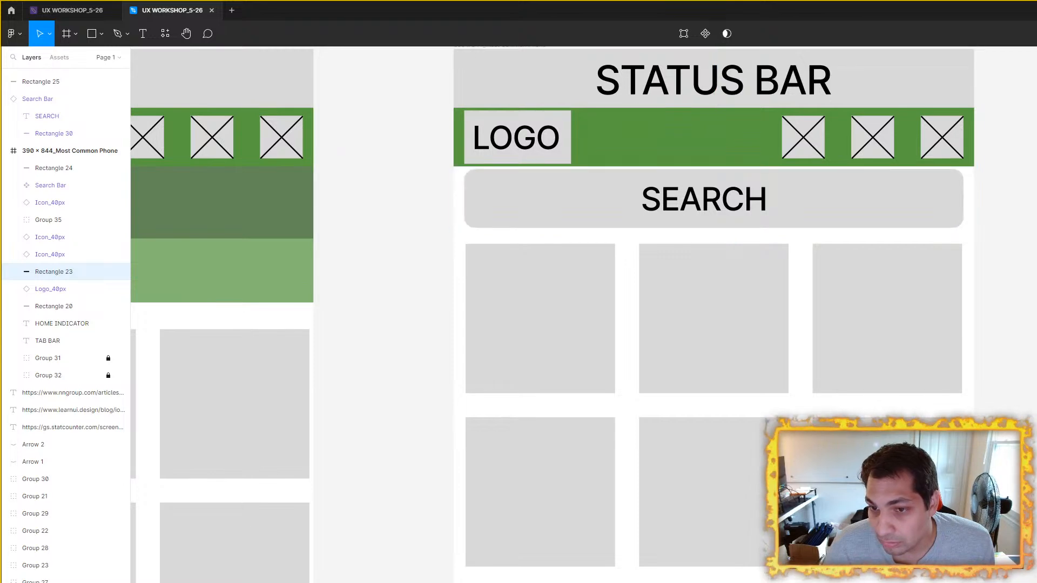
{"action": "key", "text": "Escape"}
{"action": "scroll", "coordinate": [779, 284], "scroll_direction": "down", "scroll_amount": 3}
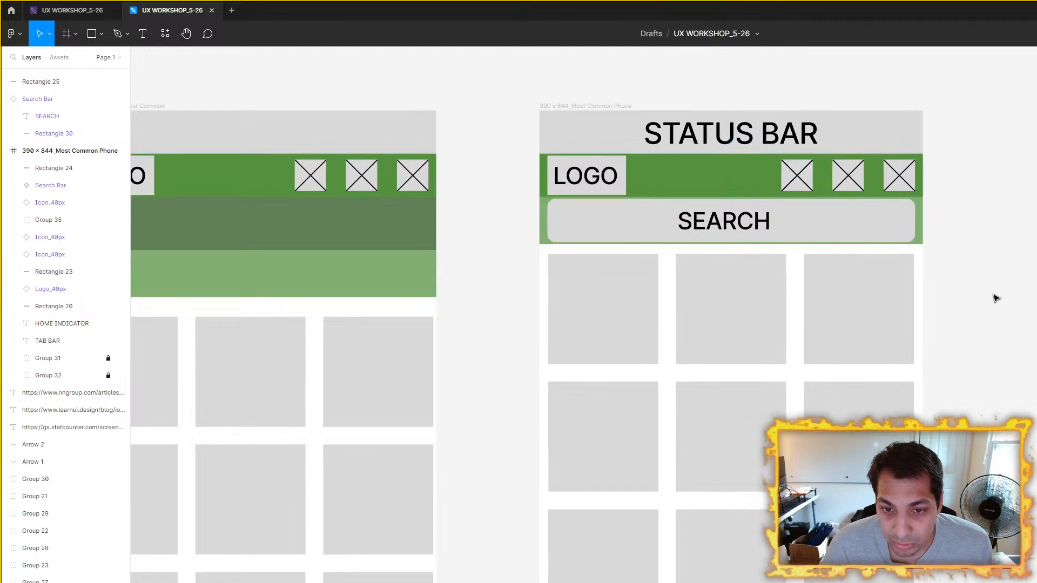
Step: Compare the two phone frames and measure the distance from the light green bar to the tile group in the 390 × 844 frame
{"action": "scroll", "coordinate": [761, 303], "scroll_direction": "down", "scroll_amount": 3}
{"action": "scroll", "coordinate": [761, 302], "scroll_direction": "down", "scroll_amount": 3}
{"action": "scroll", "coordinate": [776, 232], "scroll_direction": "up", "scroll_amount": 2}
{"action": "scroll", "coordinate": [776, 231], "scroll_direction": "right", "scroll_amount": 2}
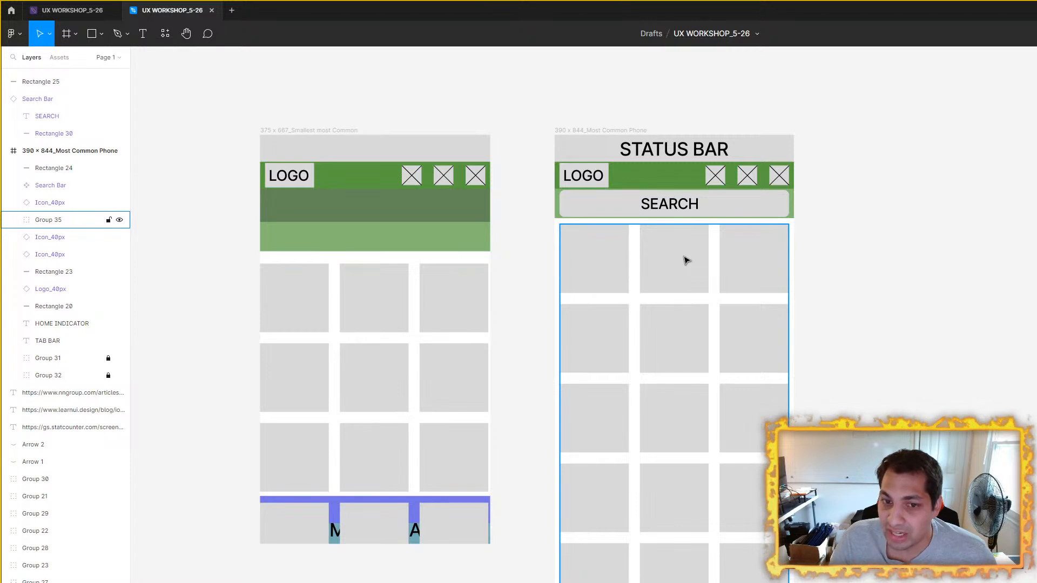
{"action": "scroll", "coordinate": [657, 248], "scroll_direction": "up", "scroll_amount": 3}
{"action": "left_click_drag", "start_coordinate": [614, 281], "coordinate": [555, 320]}
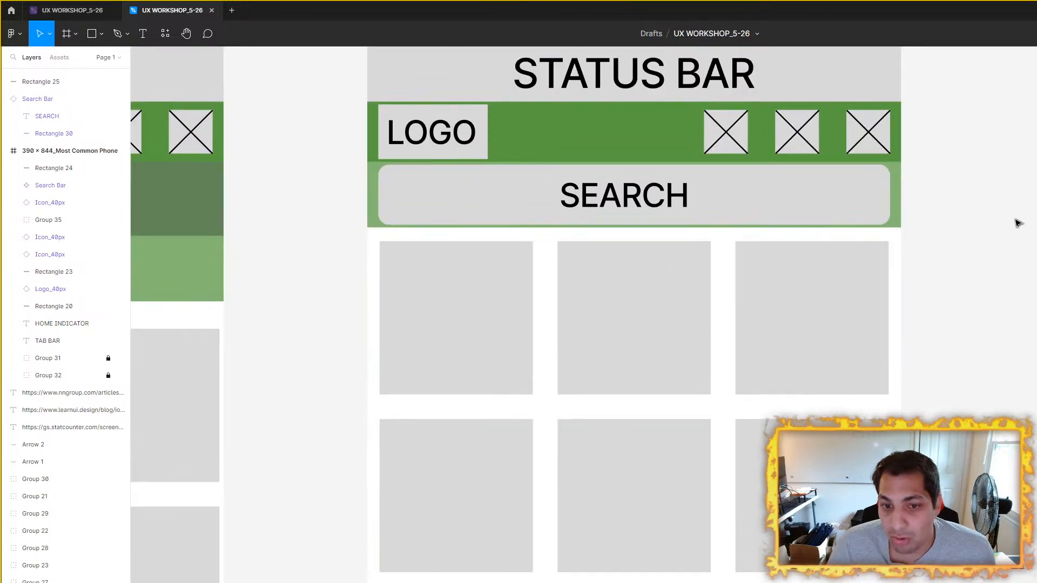
{"action": "left_click_drag", "start_coordinate": [771, 296], "coordinate": [764, 386]}
{"action": "left_click", "coordinate": [659, 384]}
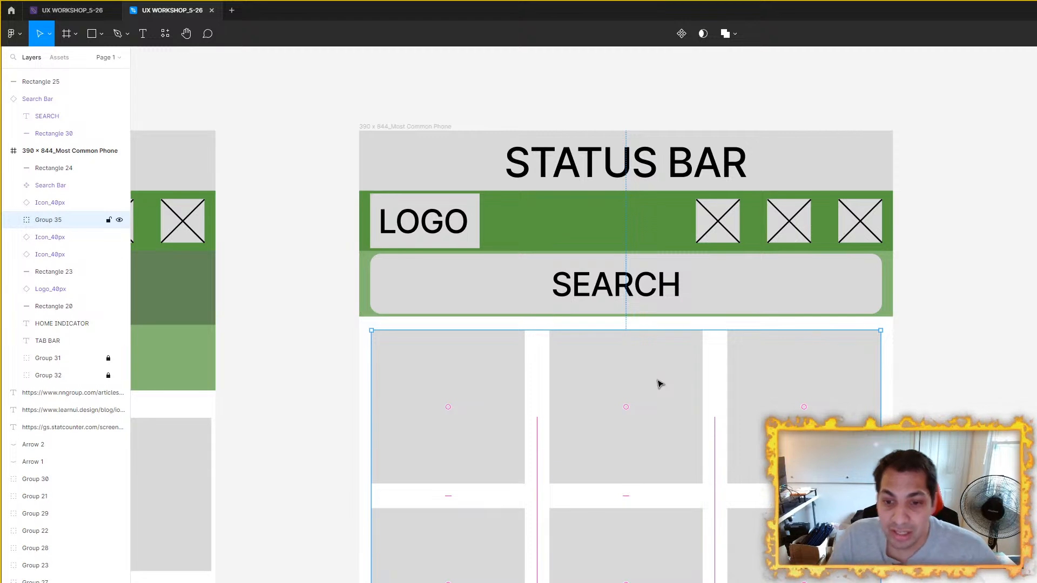
{"action": "scroll", "coordinate": [822, 303], "scroll_direction": "up", "scroll_amount": 5}
{"action": "left_click", "coordinate": [909, 281]}
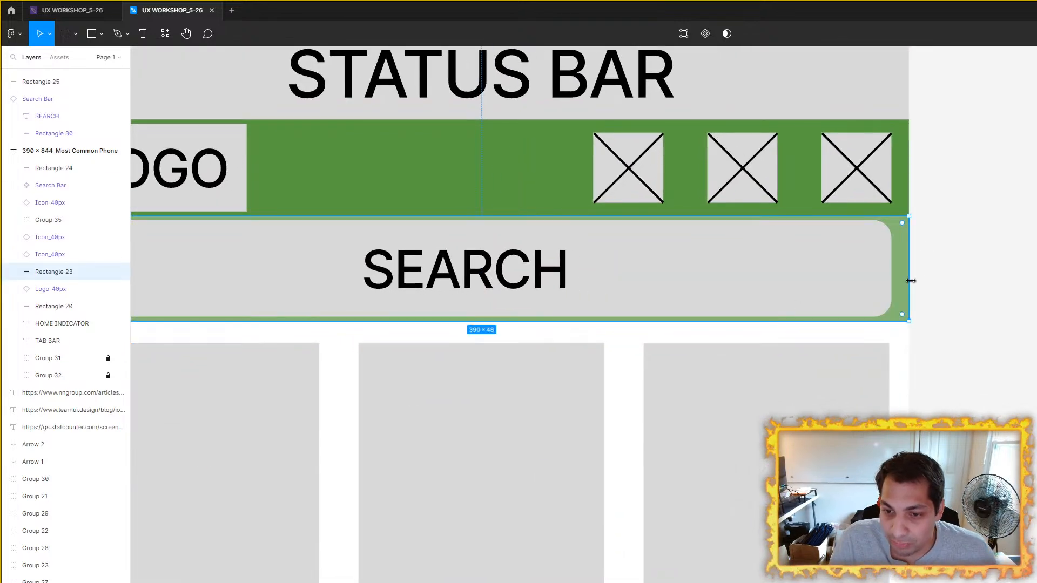
{"action": "left_click", "coordinate": [776, 377]}
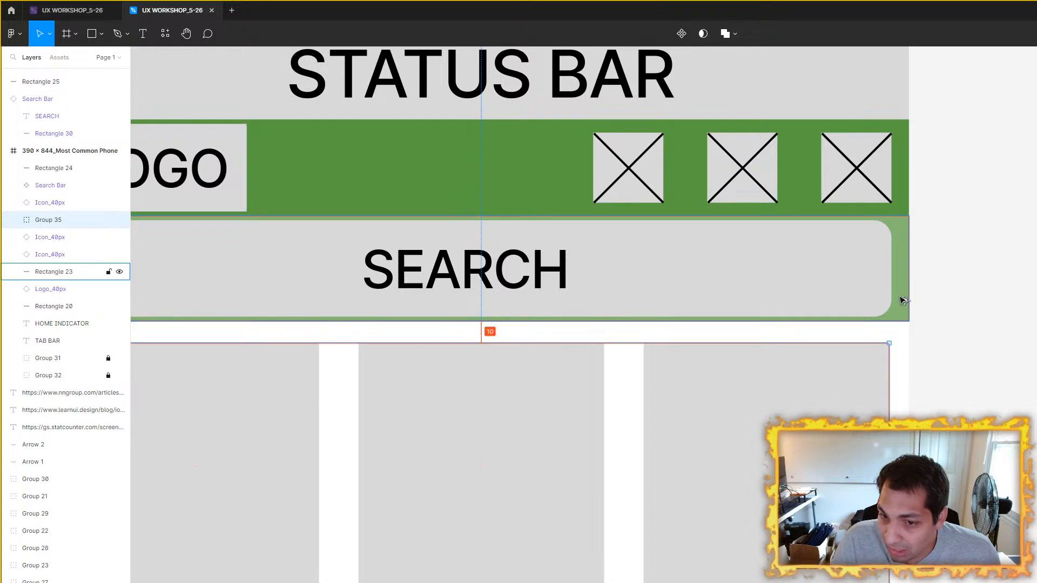
{"action": "left_click", "coordinate": [1006, 353]}
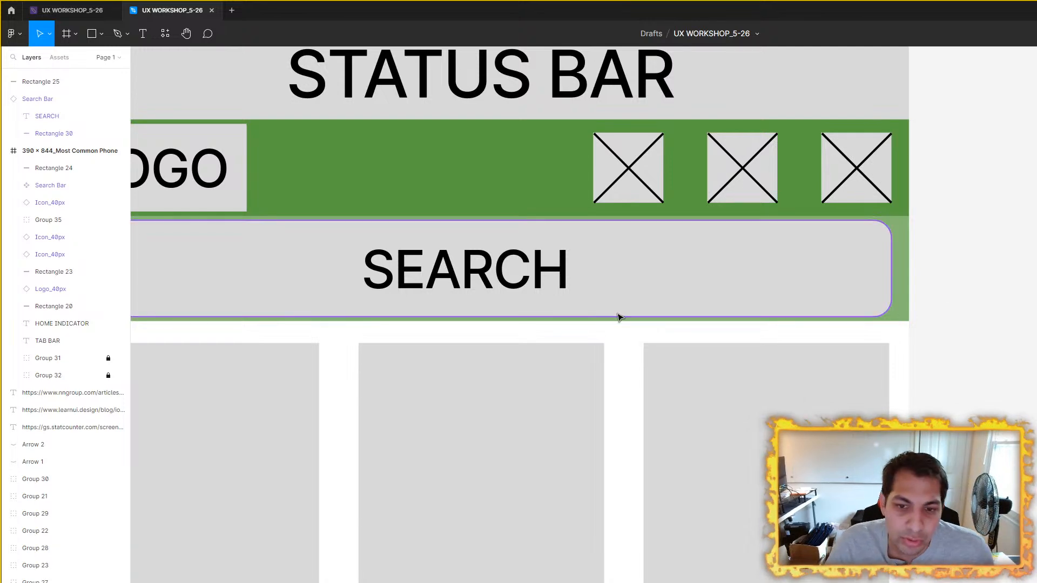
Step: Move the tile group in the 375 × 667 frame up closer beneath the light green bar, keeping it within the frame's width
{"action": "scroll", "coordinate": [620, 315], "scroll_direction": "down", "scroll_amount": 6}
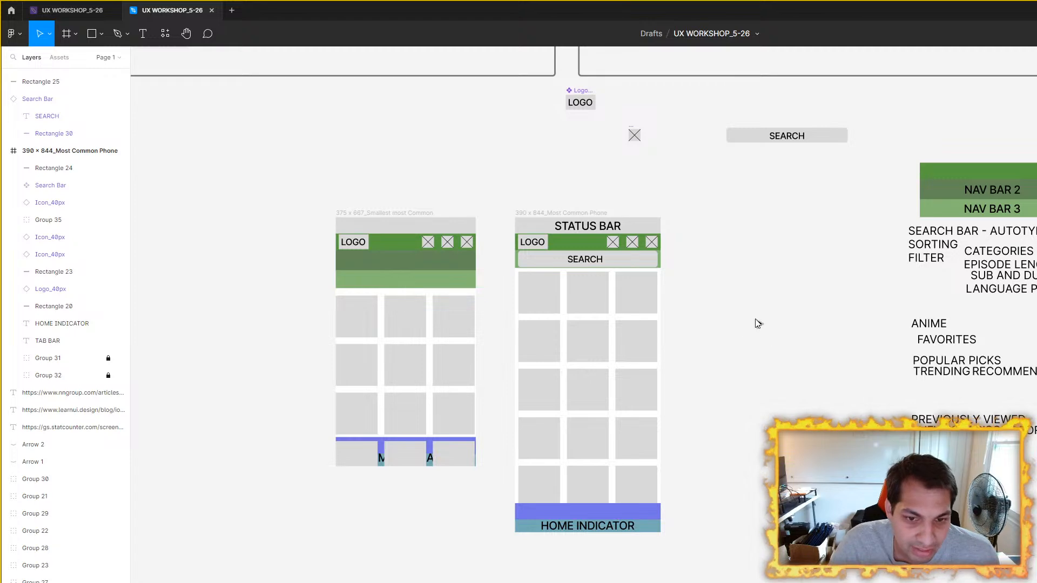
{"action": "scroll", "coordinate": [475, 315], "scroll_direction": "up", "scroll_amount": 2}
{"action": "left_click_drag", "start_coordinate": [475, 313], "coordinate": [617, 356]}
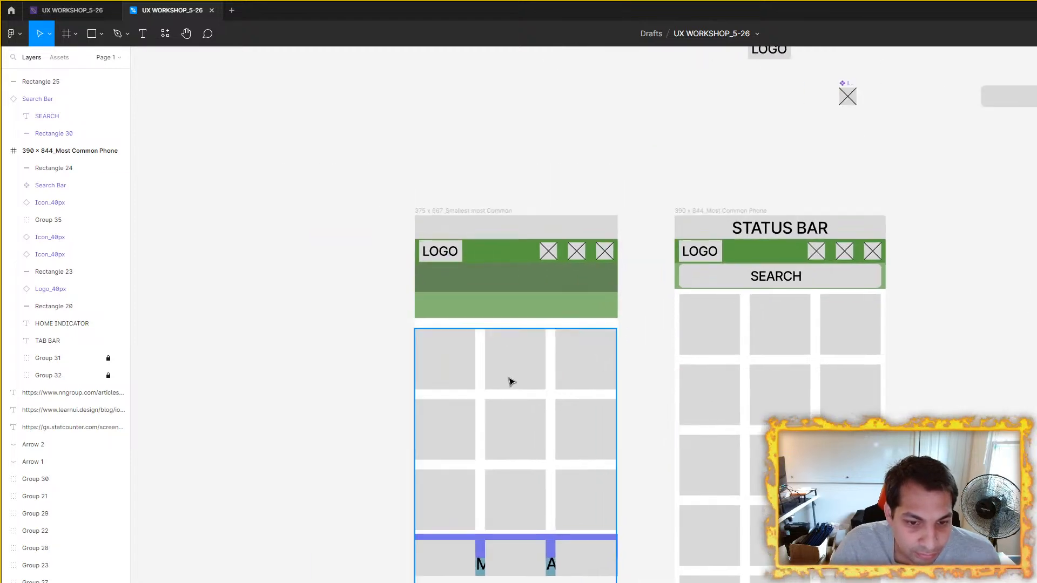
{"action": "left_click", "coordinate": [509, 381]}
{"action": "scroll", "coordinate": [544, 372], "scroll_direction": "up", "scroll_amount": 3}
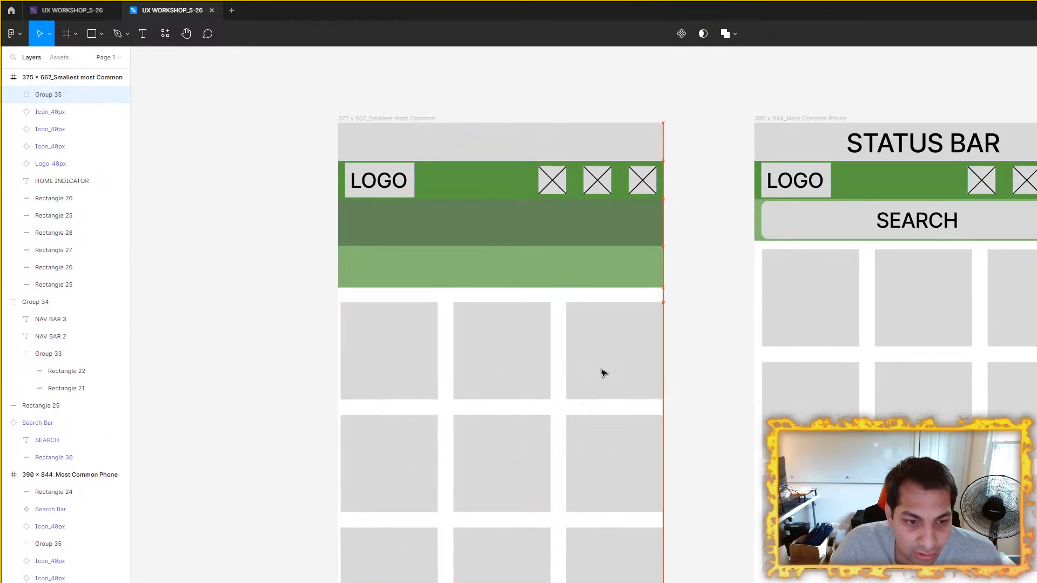
{"action": "left_click_drag", "start_coordinate": [603, 371], "coordinate": [601, 369]}
Step: Copy the search bar onto the dark green bar in the 375 × 667 frame and delete the light green bar beneath it
{"action": "left_click", "coordinate": [1028, 216]}
{"action": "left_click_drag", "start_coordinate": [1021, 217], "coordinate": [598, 222]}
{"action": "left_click", "coordinate": [584, 260]}
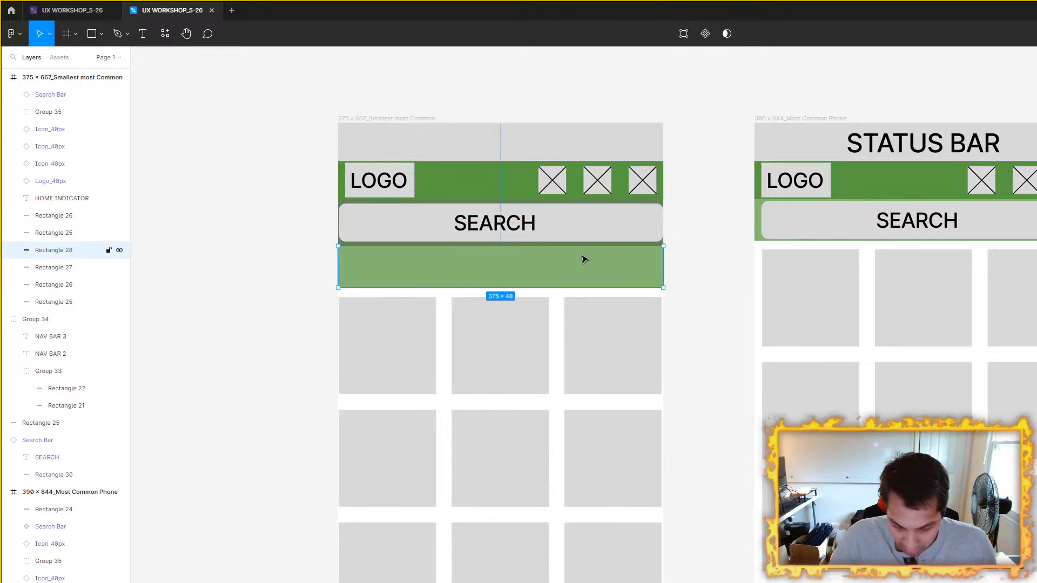
{"action": "key", "text": "Delete"}
Step: Move the tile group in the 375 × 667 frame up to 10 px beneath the dark green bar
{"action": "scroll", "coordinate": [584, 259], "scroll_direction": "up", "scroll_amount": 3}
{"action": "left_click", "coordinate": [482, 382]}
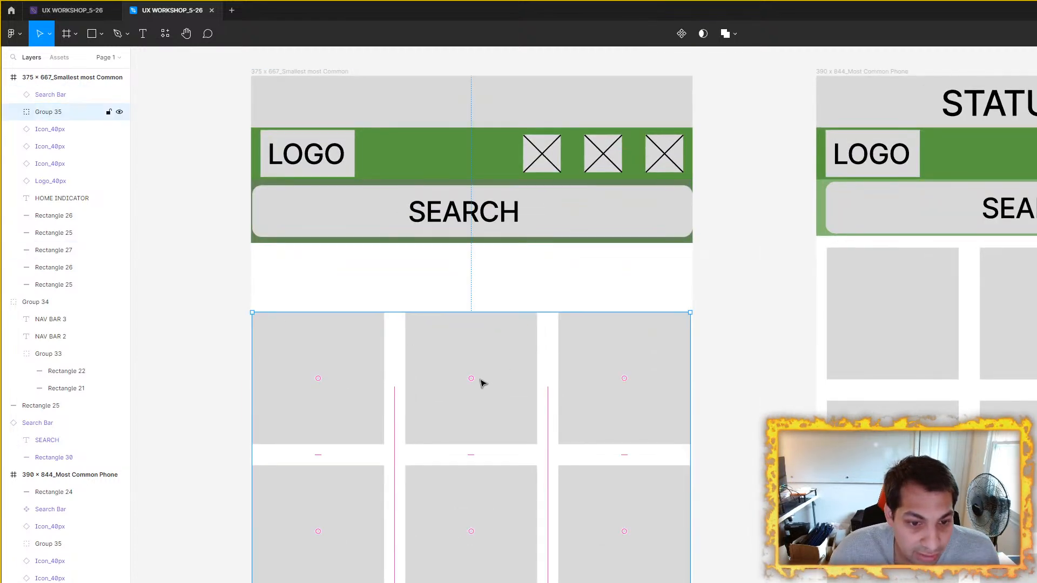
{"action": "left_click_drag", "start_coordinate": [497, 377], "coordinate": [495, 315]}
{"action": "left_click", "coordinate": [541, 238]}
{"action": "scroll", "coordinate": [535, 242], "scroll_direction": "up", "scroll_amount": 3}
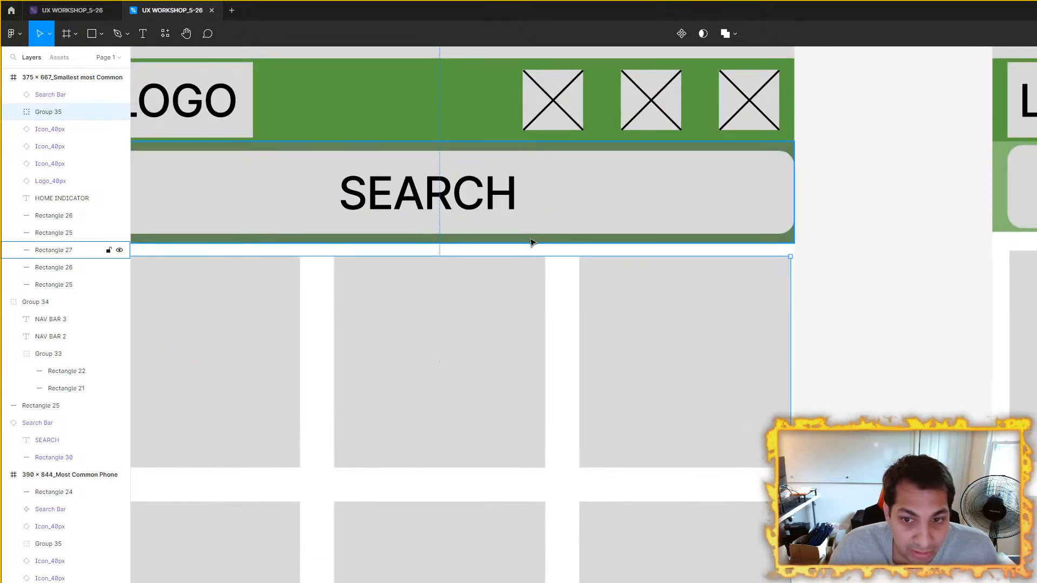
{"action": "left_click", "coordinate": [521, 267]}
{"action": "left_click_drag", "start_coordinate": [519, 289], "coordinate": [517, 293]}
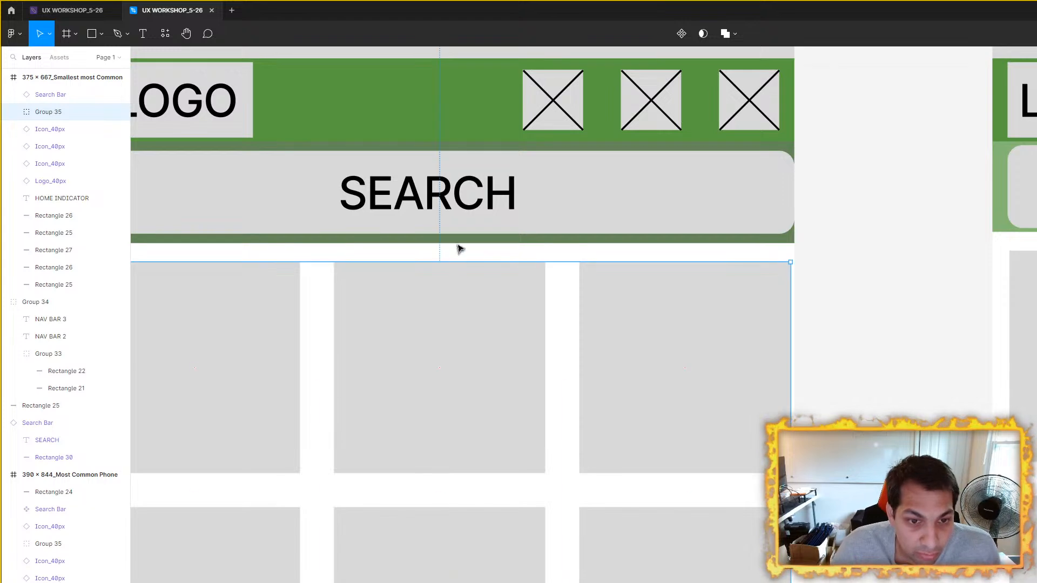
{"action": "key", "text": "shift+Down"}
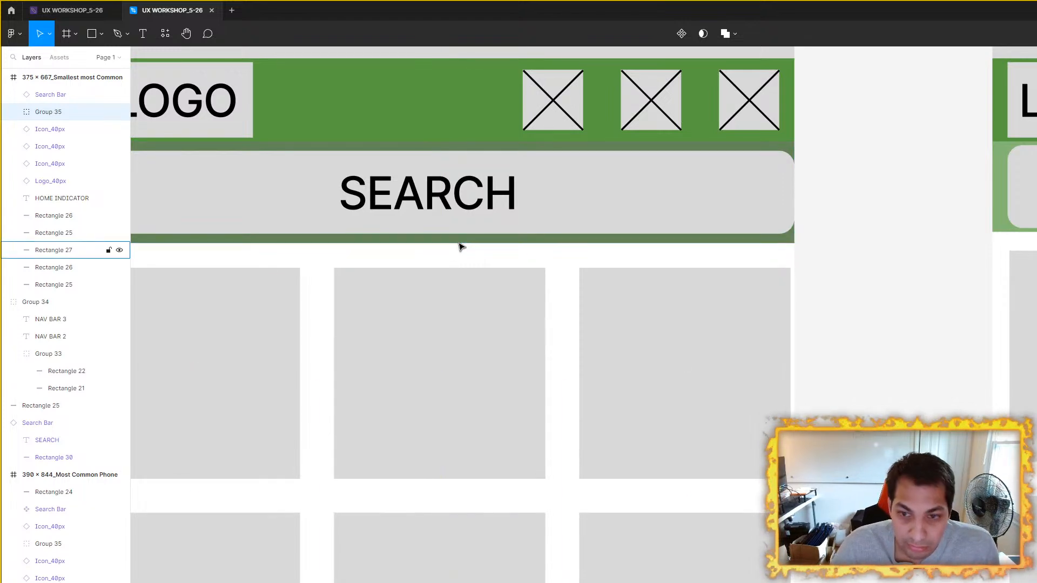
{"action": "key", "text": "shift+Up"}
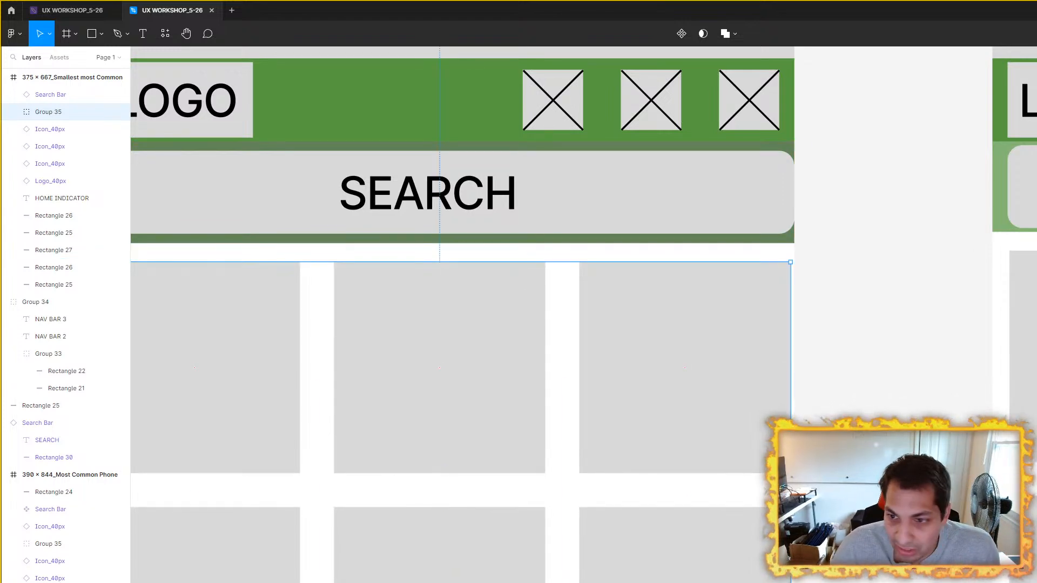
Step: Check the 390 × 844 frame's tile group, and measure the gap between dark green bar and tile group in the 375 × 667 frame
{"action": "left_click", "coordinate": [1022, 249]}
{"action": "scroll", "coordinate": [740, 261], "scroll_direction": "right", "scroll_amount": 5}
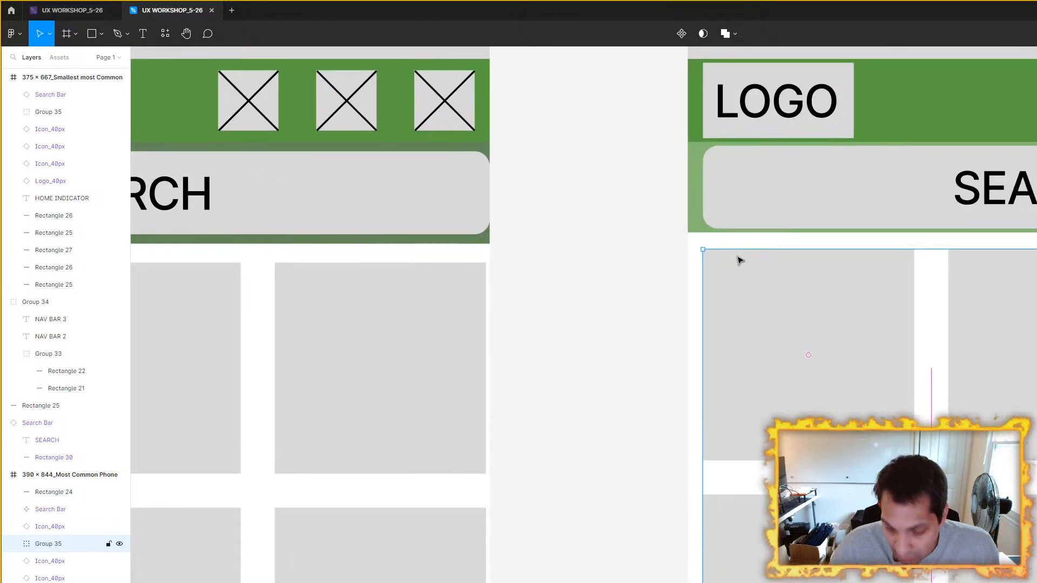
{"action": "scroll", "coordinate": [641, 297], "scroll_direction": "left", "scroll_amount": 3}
{"action": "left_click", "coordinate": [605, 321]}
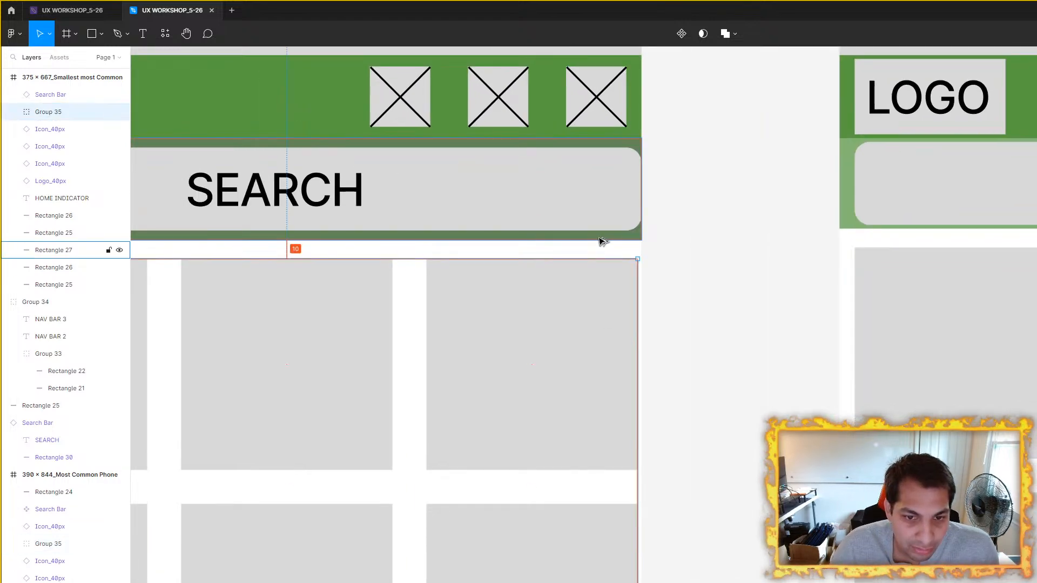
{"action": "left_click", "coordinate": [734, 283]}
{"action": "scroll", "coordinate": [629, 333], "scroll_direction": "down", "scroll_amount": 5, "text": "ctrl"}
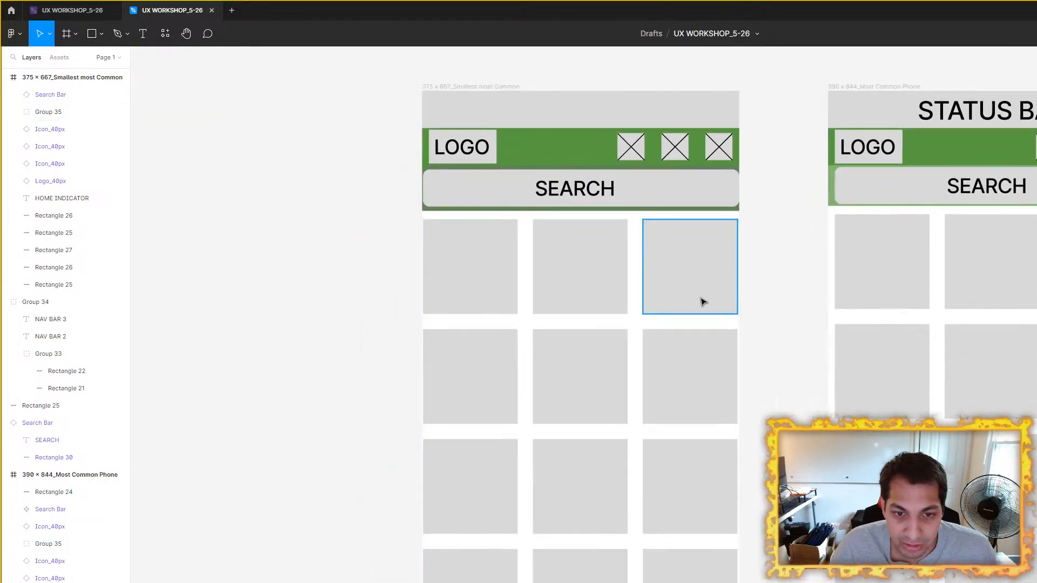
{"action": "scroll", "coordinate": [648, 311], "scroll_direction": "right", "scroll_amount": 1}
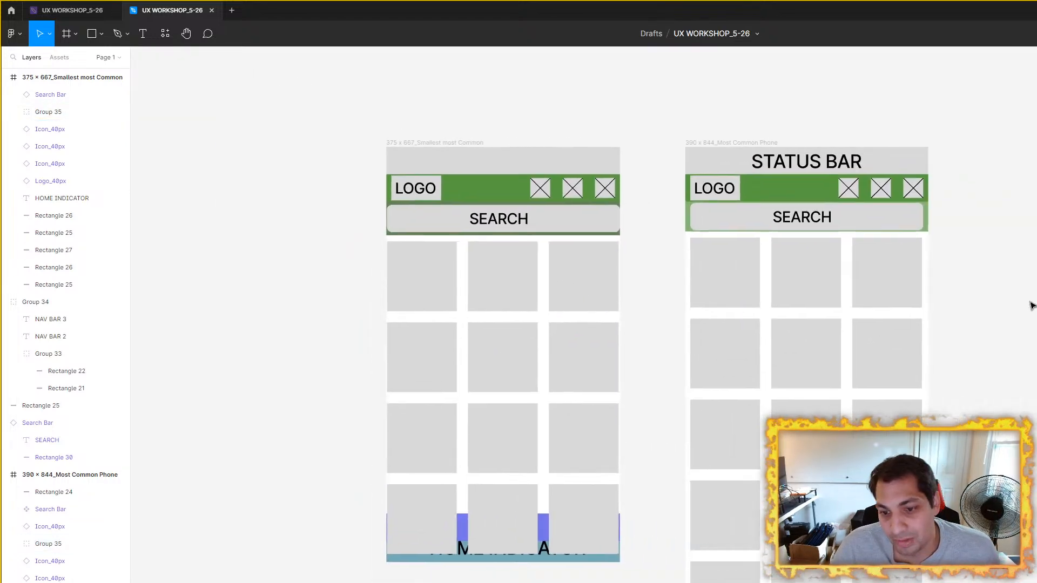
Step: Measure the distance from the search bar to the tile group in the 375 × 667 frame and check the dark green bar's size
{"action": "left_click", "coordinate": [821, 199]}
{"action": "scroll", "coordinate": [625, 250], "scroll_direction": "up", "scroll_amount": 3, "text": "ctrl"}
{"action": "left_click", "coordinate": [720, 274]}
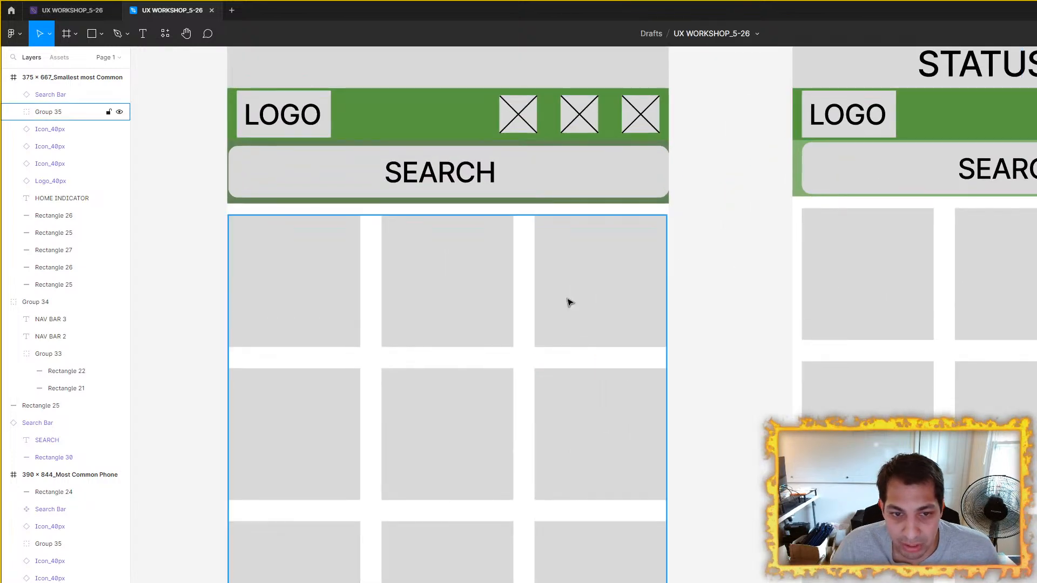
{"action": "scroll", "coordinate": [616, 299], "scroll_direction": "left", "scroll_amount": 5}
{"action": "scroll", "coordinate": [748, 213], "scroll_direction": "up", "scroll_amount": 3, "text": "ctrl"}
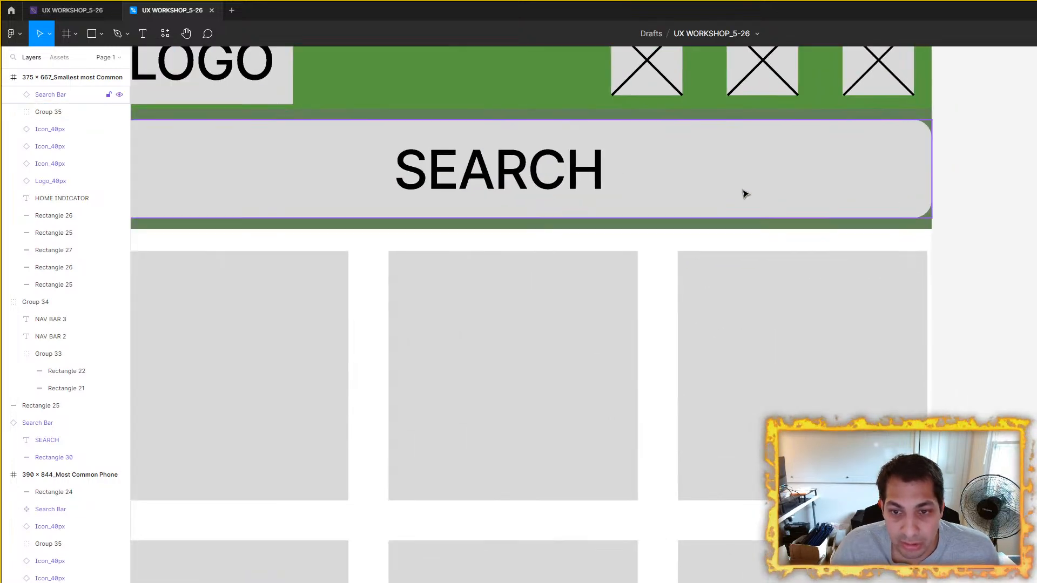
{"action": "left_click", "coordinate": [744, 193]}
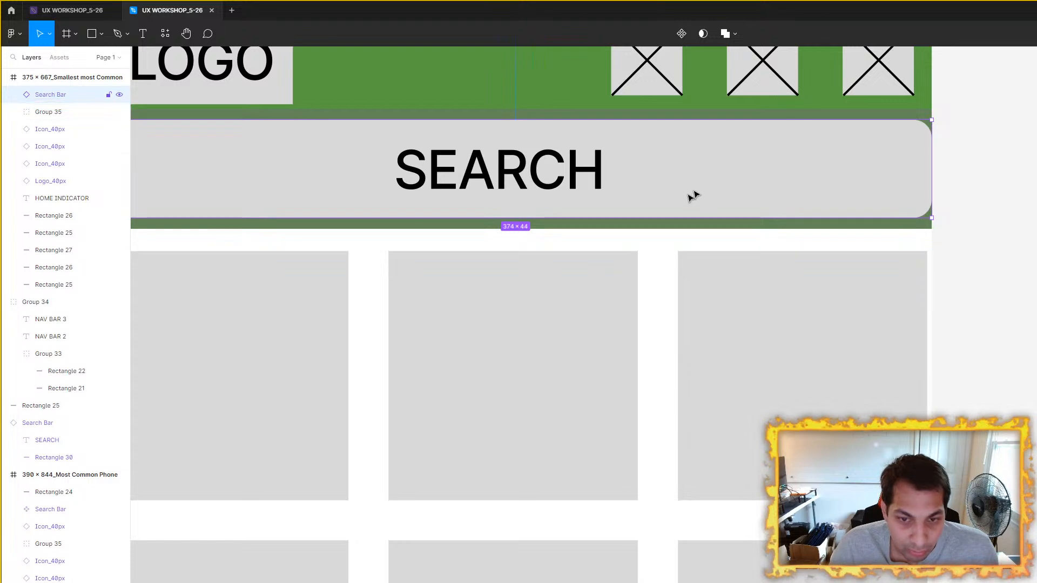
{"action": "key", "text": "alt"}
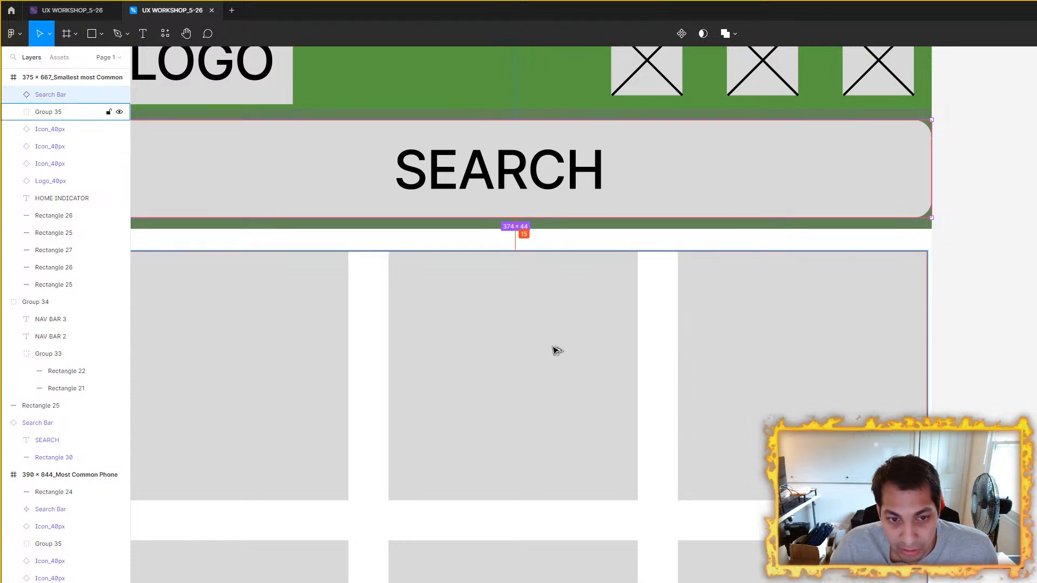
{"action": "key", "text": "alt"}
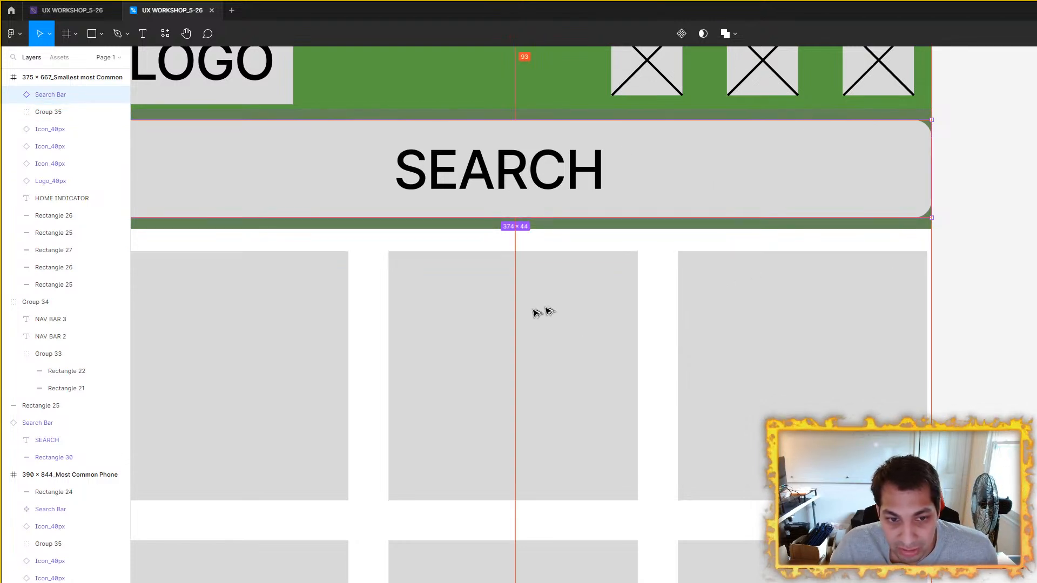
{"action": "left_click", "coordinate": [613, 227]}
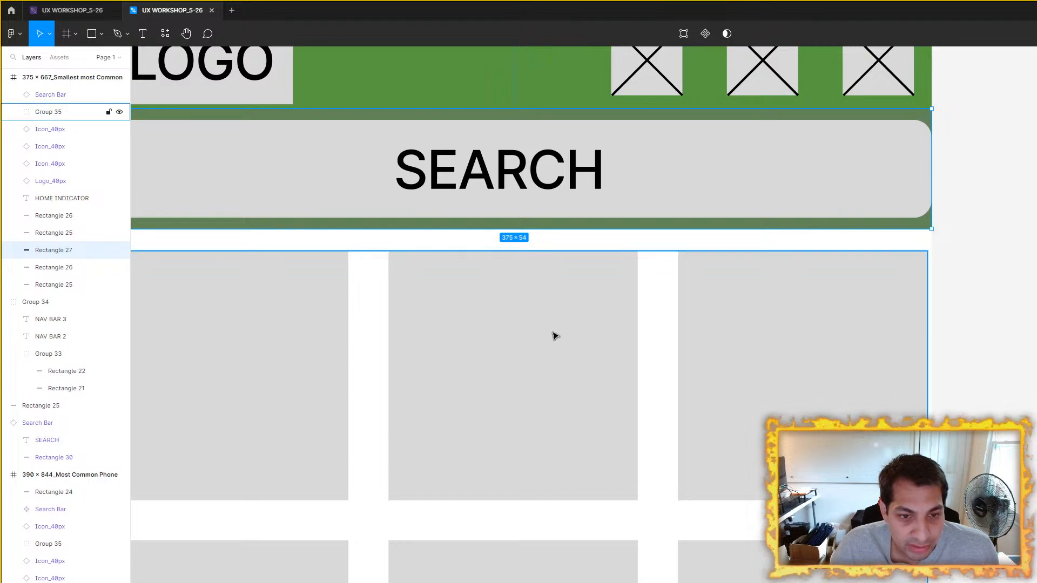
{"action": "left_click", "coordinate": [1014, 287]}
{"action": "scroll", "coordinate": [677, 275], "scroll_direction": "down", "scroll_amount": 3}
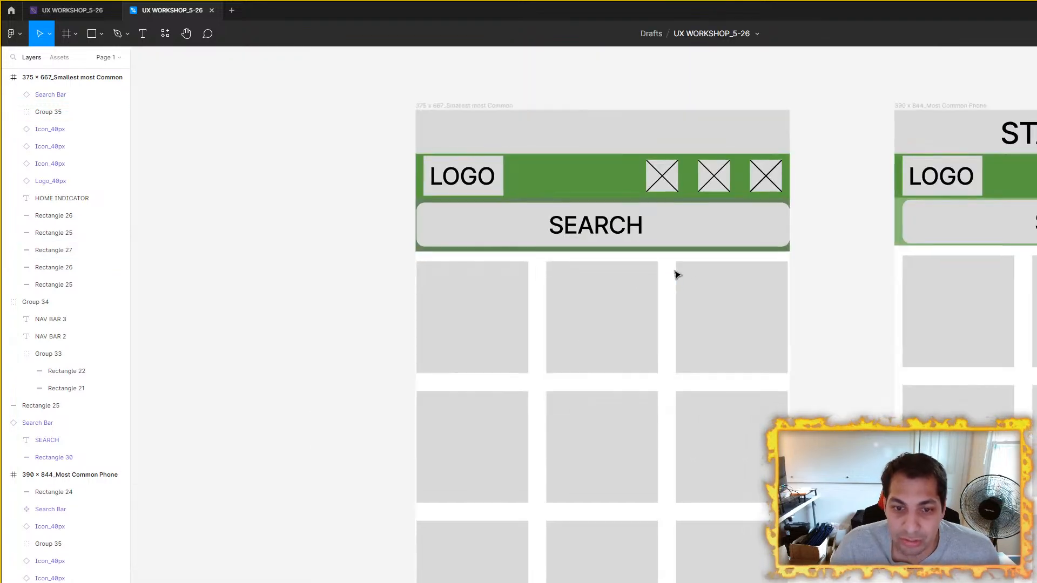
Step: Try the search bar at the lower edge of the 375 × 667 frame's dark green bar, and return it to the bar's vertical middle
{"action": "scroll", "coordinate": [677, 275], "scroll_direction": "up", "scroll_amount": 3}
{"action": "left_click", "coordinate": [711, 185]}
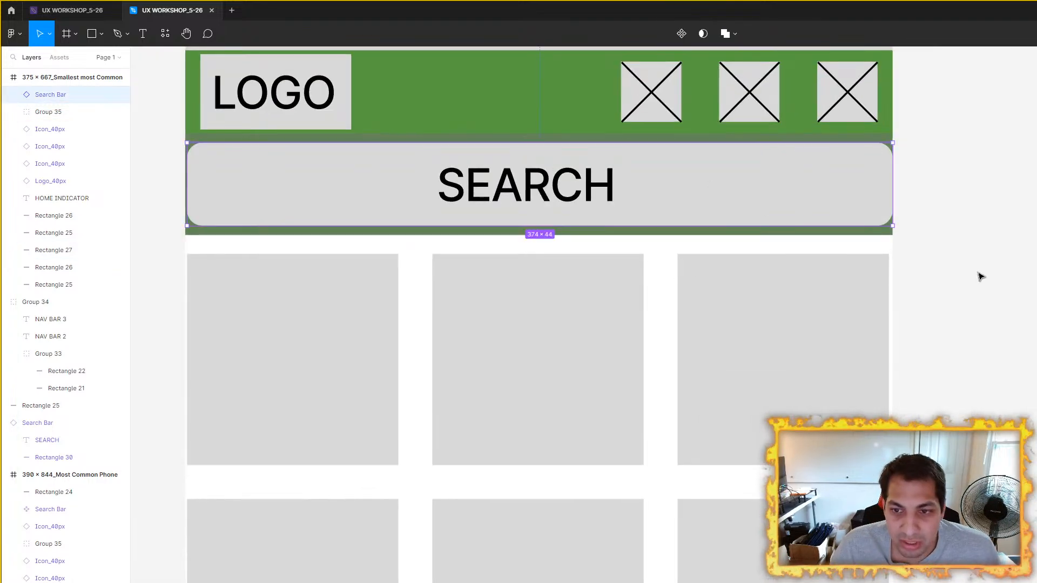
{"action": "left_click", "coordinate": [699, 201]}
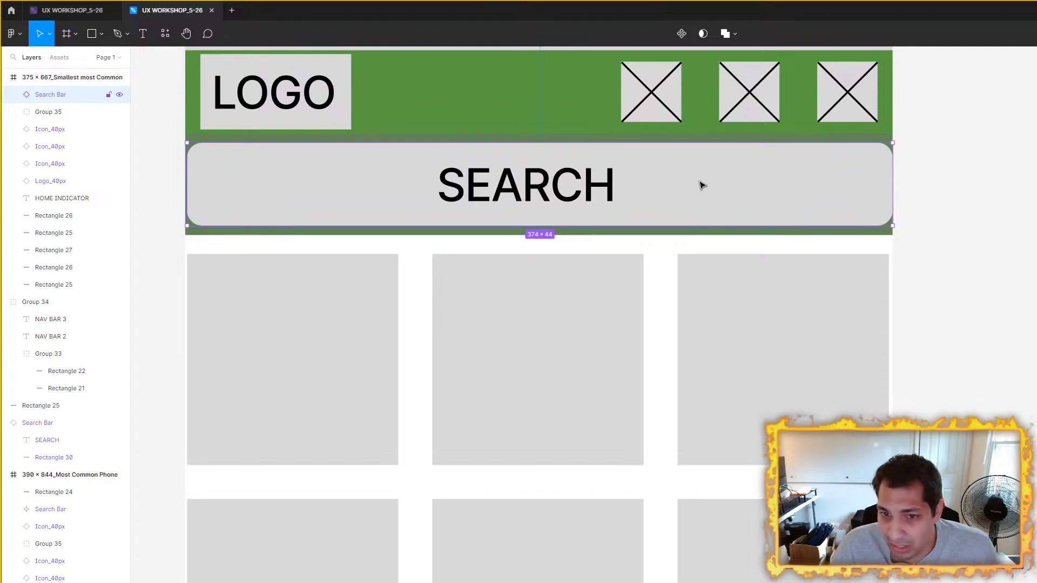
{"action": "left_click_drag", "start_coordinate": [701, 185], "coordinate": [704, 196]}
{"action": "scroll", "coordinate": [864, 244], "scroll_direction": "down", "scroll_amount": 3}
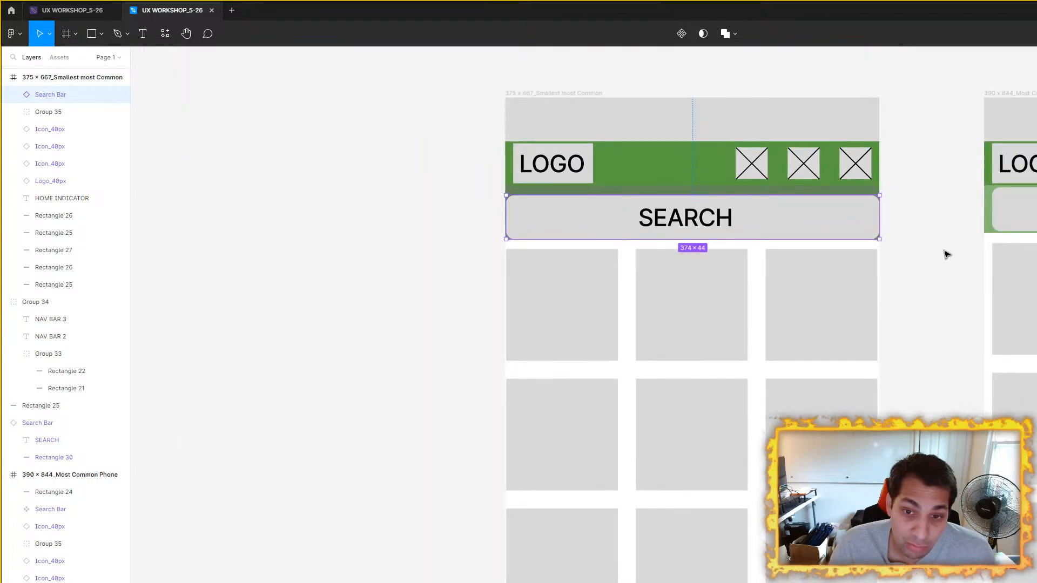
{"action": "key", "text": "Up"}
{"action": "key", "text": "Up"}
{"action": "key", "text": "Up"}
{"action": "key", "text": "Up"}
{"action": "key", "text": "Up"}
{"action": "left_click", "coordinate": [943, 255]}
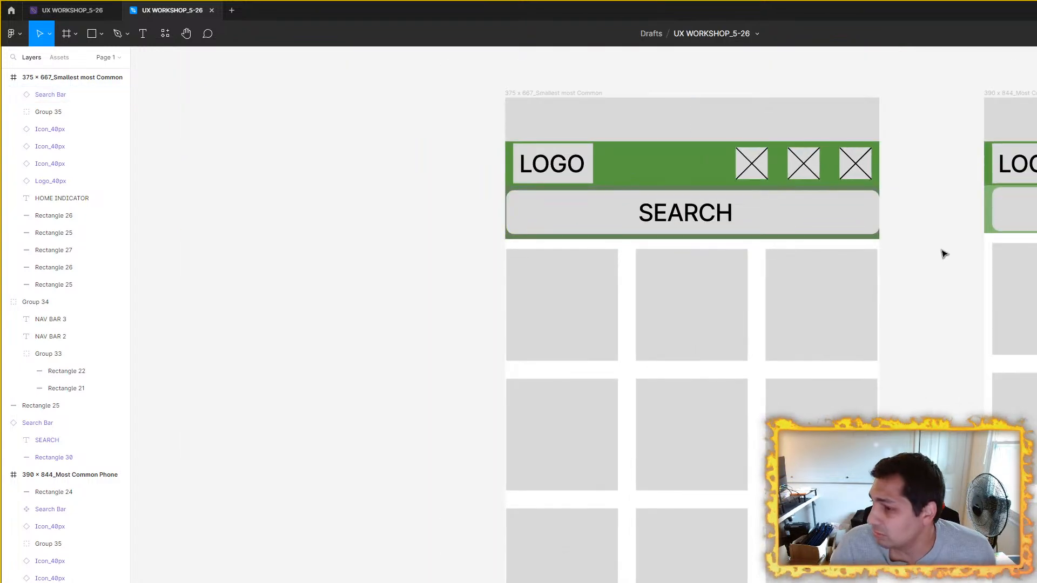
Step: Examine the tile group's spacing beneath the header and its width within the 375 × 667 frame
{"action": "scroll", "coordinate": [778, 243], "scroll_direction": "up", "scroll_amount": 5}
{"action": "scroll", "coordinate": [763, 324], "scroll_direction": "down", "scroll_amount": 4}
{"action": "scroll", "coordinate": [729, 283], "scroll_direction": "up", "scroll_amount": 5}
{"action": "left_click", "coordinate": [792, 284]}
{"action": "scroll", "coordinate": [675, 270], "scroll_direction": "down", "scroll_amount": 4}
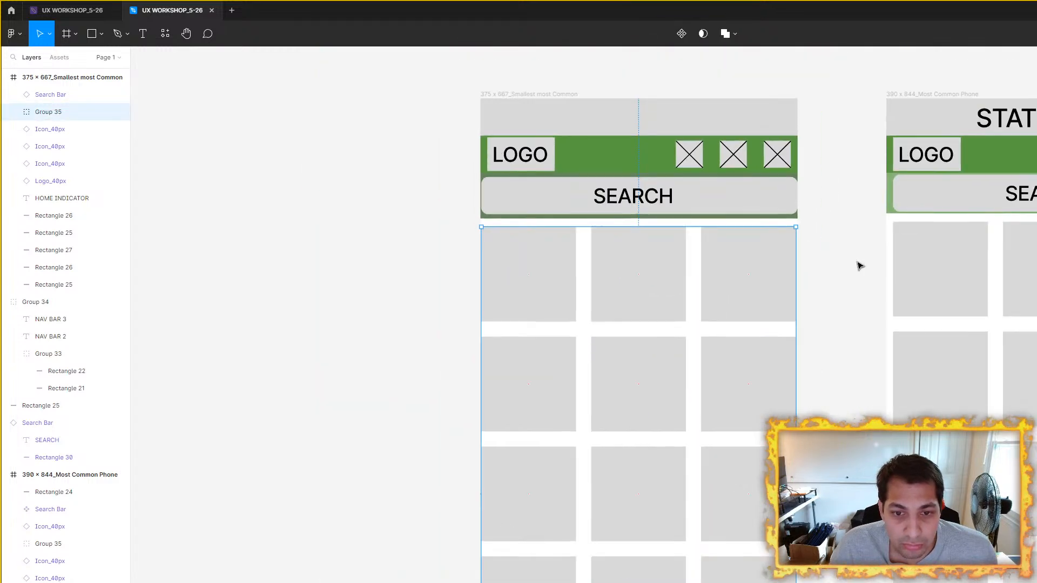
{"action": "left_click_drag", "start_coordinate": [858, 262], "coordinate": [823, 322]}
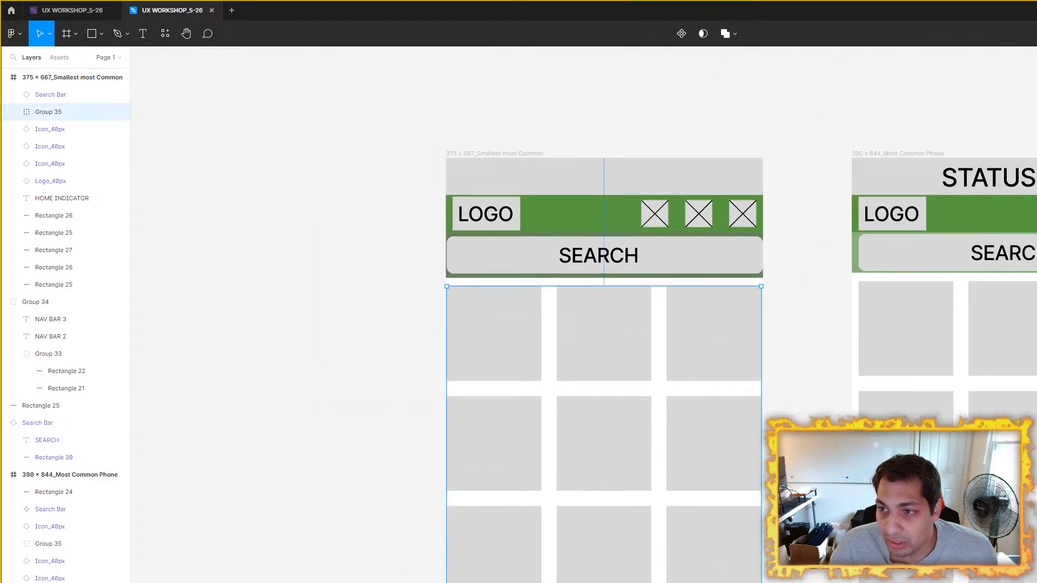
{"action": "scroll", "coordinate": [785, 301], "scroll_direction": "up", "scroll_amount": 3}
{"action": "scroll", "coordinate": [732, 322], "scroll_direction": "down", "scroll_amount": 3}
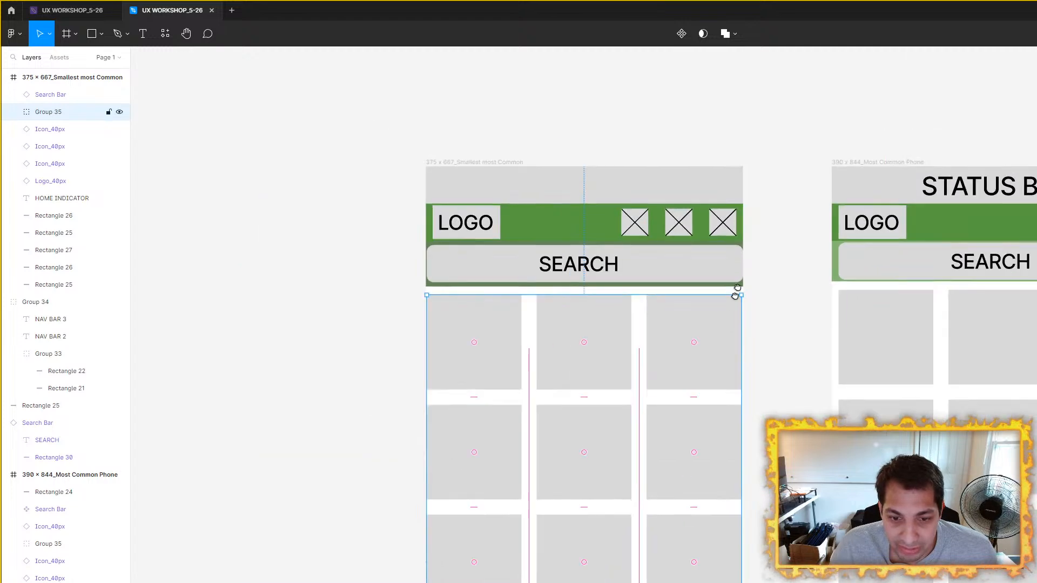
{"action": "scroll", "coordinate": [732, 316], "scroll_direction": "down", "scroll_amount": 3}
{"action": "mouse_move", "coordinate": [781, 582]}
{"action": "left_mouse_down"}
{"action": "mouse_move", "coordinate": [771, 582]}
{"action": "mouse_move", "coordinate": [781, 582]}
{"action": "left_mouse_up"}
{"action": "scroll", "coordinate": [870, 290], "scroll_direction": "up", "scroll_amount": 3}
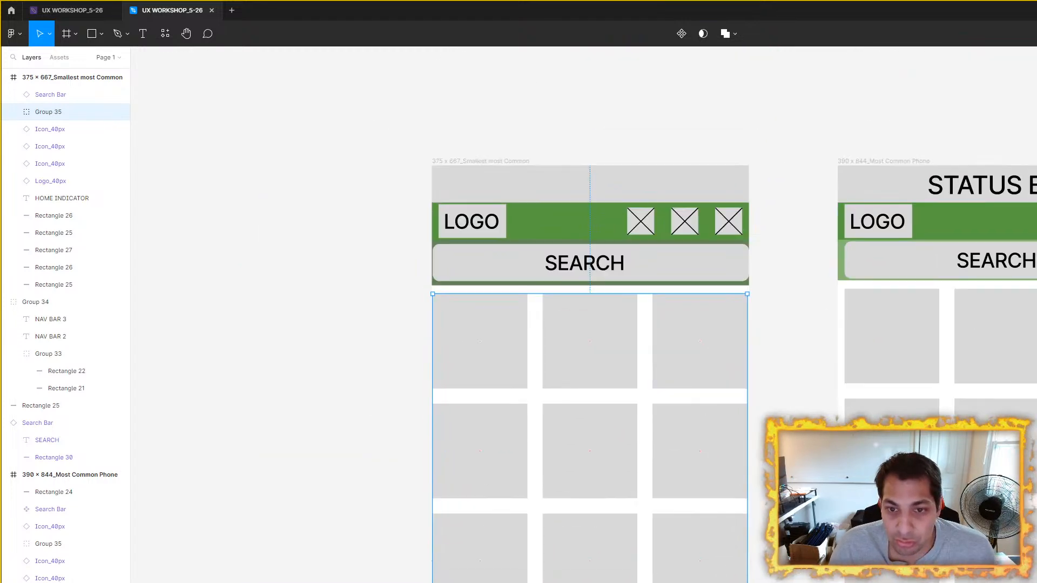
Step: Examine the side margins around the search bar and tile group in the 390 × 844 frame
{"action": "left_click", "coordinate": [875, 166]}
{"action": "scroll", "coordinate": [870, 331], "scroll_direction": "right", "scroll_amount": 3}
{"action": "scroll", "coordinate": [852, 361], "scroll_direction": "up", "scroll_amount": 5}
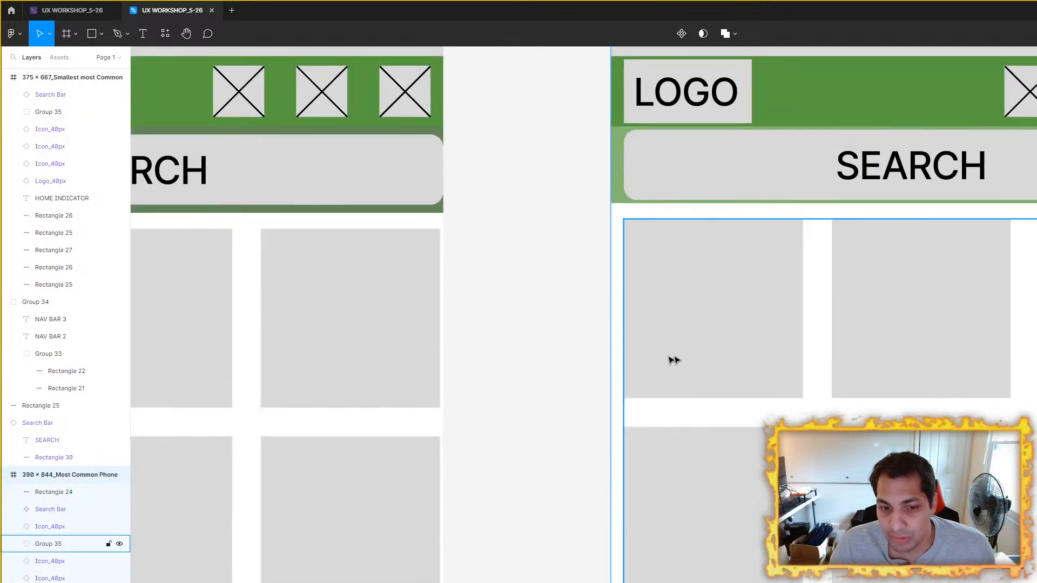
{"action": "left_click", "coordinate": [589, 351]}
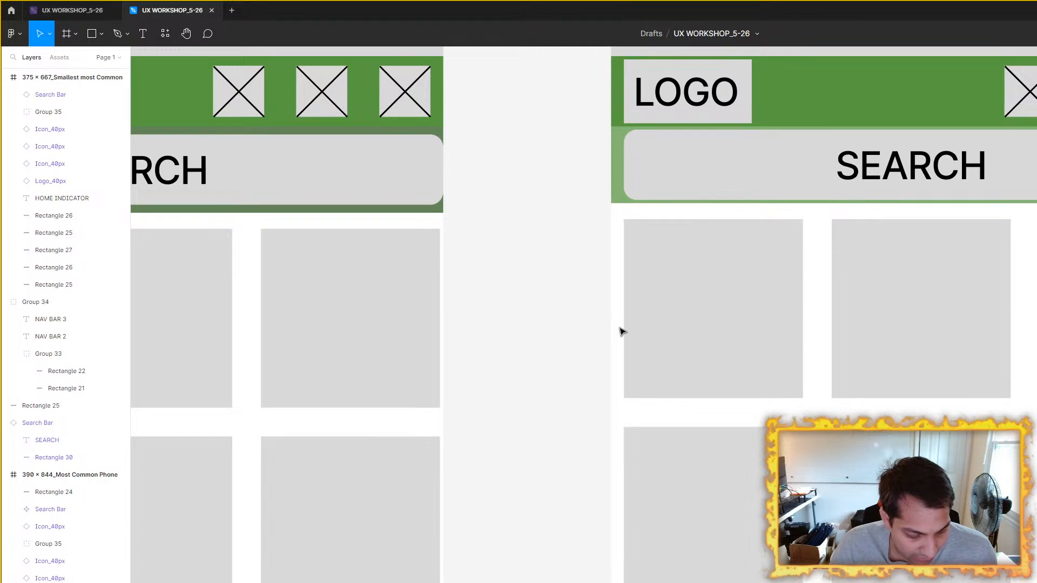
{"action": "scroll", "coordinate": [648, 335], "scroll_direction": "right", "scroll_amount": 2}
{"action": "scroll", "coordinate": [690, 344], "scroll_direction": "right", "scroll_amount": 5}
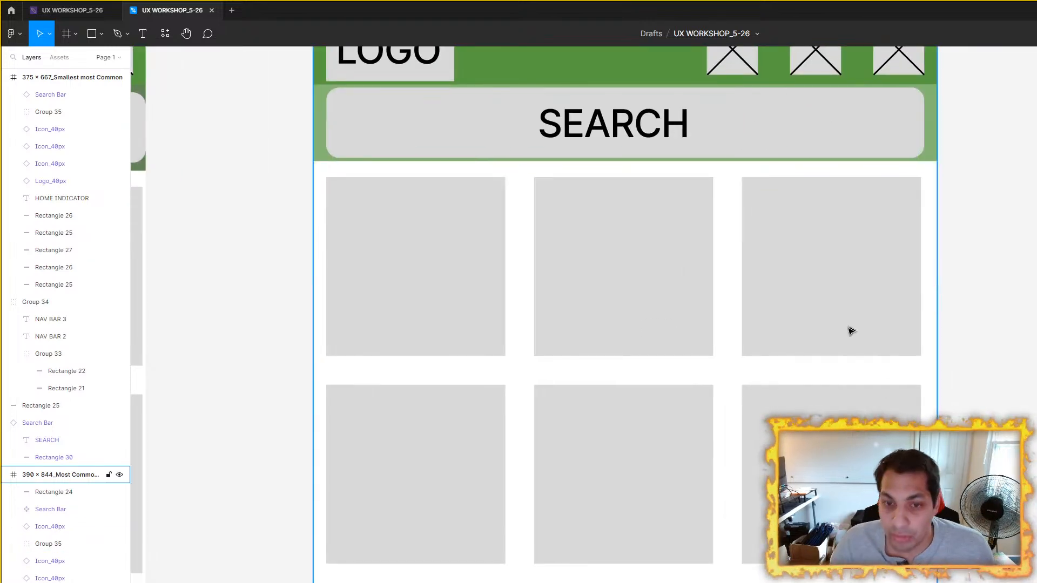
{"action": "scroll", "coordinate": [933, 292], "scroll_direction": "down", "scroll_amount": 5}
Step: Examine how the tile group in the 375 × 667 frame runs down over the navigation bar and home indicator
{"action": "left_click", "coordinate": [361, 178]}
{"action": "left_click", "coordinate": [361, 179]}
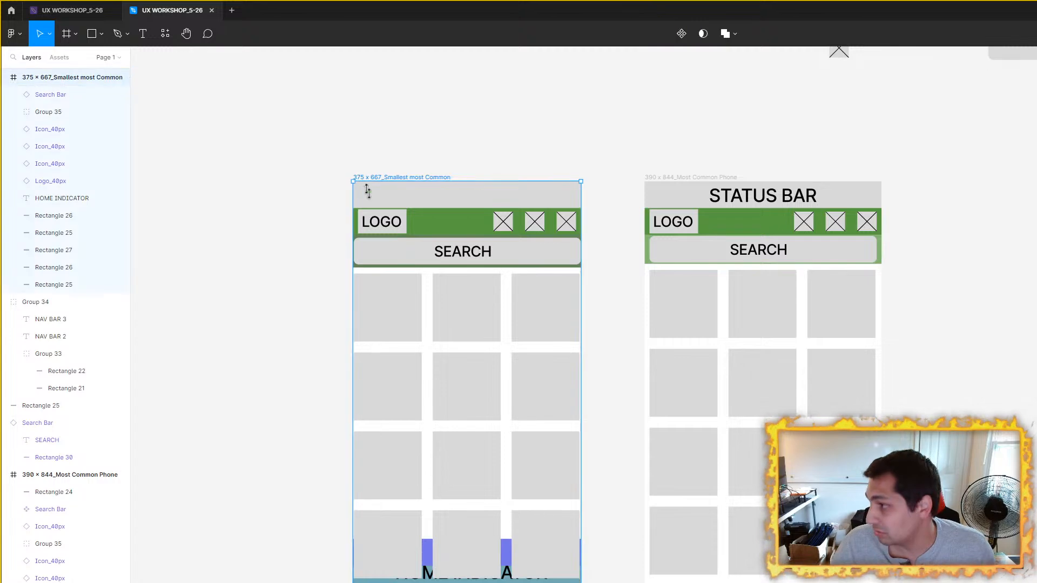
{"action": "scroll", "coordinate": [583, 311], "scroll_direction": "up", "scroll_amount": 3}
{"action": "left_click", "coordinate": [566, 295]}
{"action": "scroll", "coordinate": [596, 271], "scroll_direction": "left", "scroll_amount": 4}
{"action": "scroll", "coordinate": [597, 271], "scroll_direction": "down", "scroll_amount": 3}
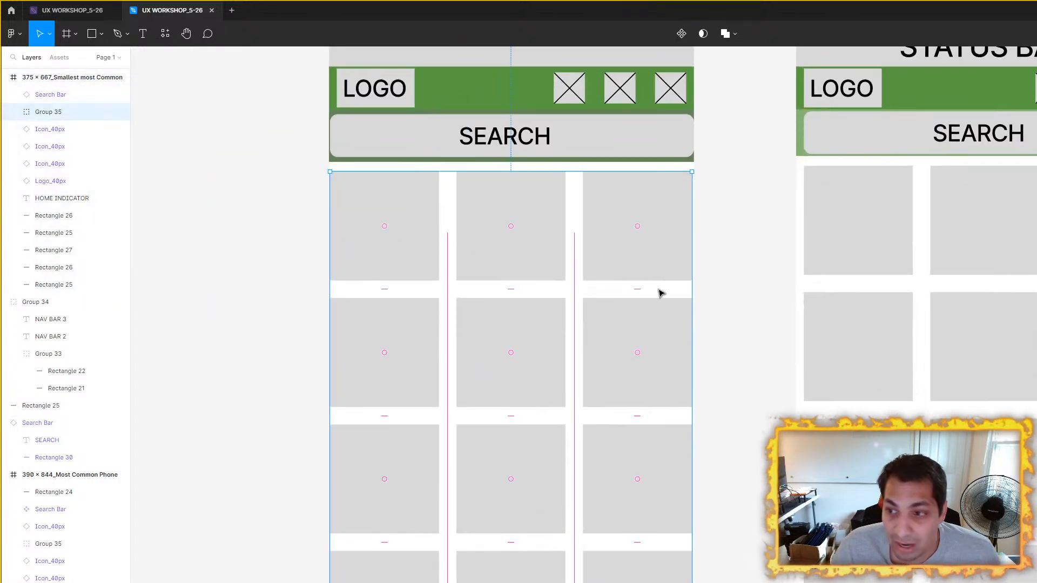
{"action": "scroll", "coordinate": [770, 405], "scroll_direction": "down", "scroll_amount": 4}
{"action": "scroll", "coordinate": [769, 405], "scroll_direction": "left", "scroll_amount": 1}
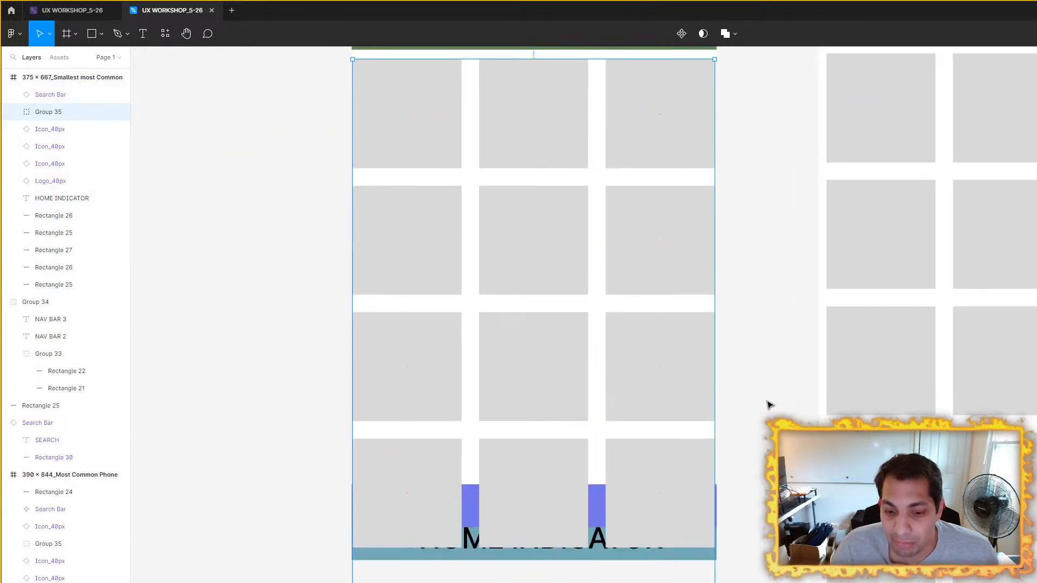
Step: Compare the tile groups of the 375 × 667 and 390 × 844 frames for side margins and placement beneath the header
{"action": "scroll", "coordinate": [728, 317], "scroll_direction": "up", "scroll_amount": 9}
{"action": "left_click", "coordinate": [922, 372]}
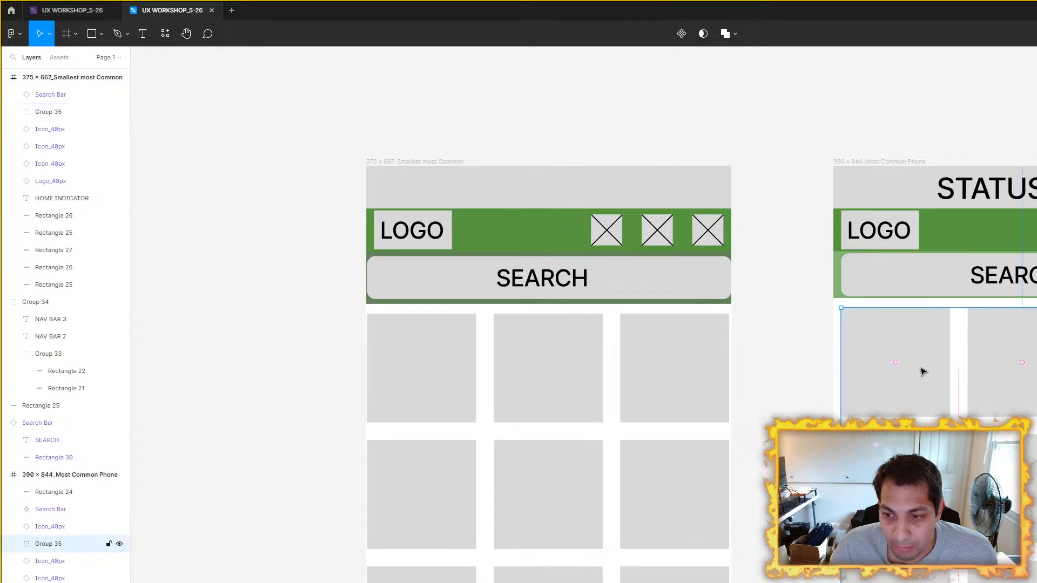
{"action": "left_click", "coordinate": [648, 345]}
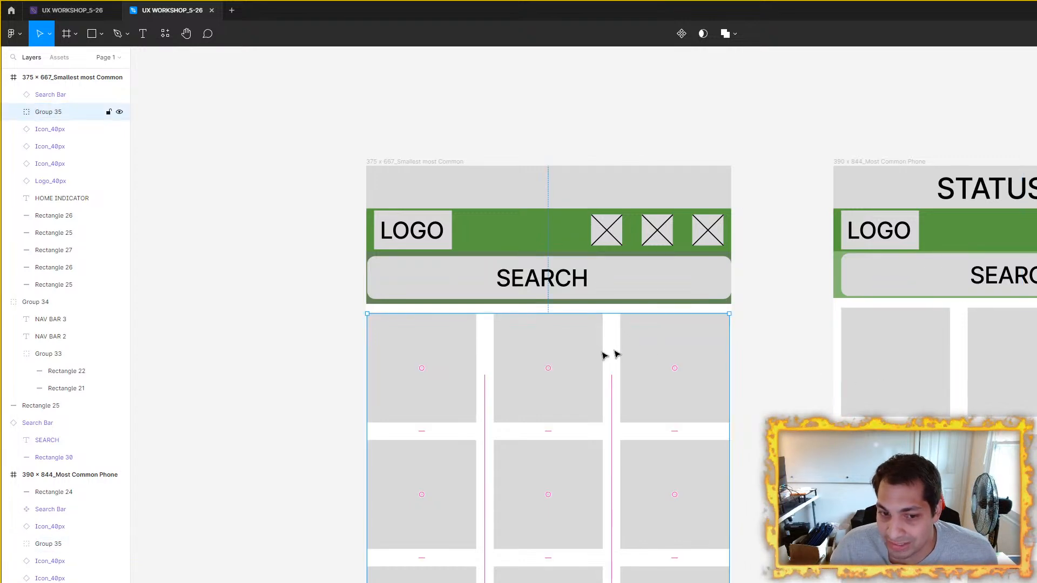
{"action": "left_click_drag", "start_coordinate": [708, 368], "coordinate": [717, 210]}
{"action": "scroll", "coordinate": [755, 502], "scroll_direction": "down", "scroll_amount": 5}
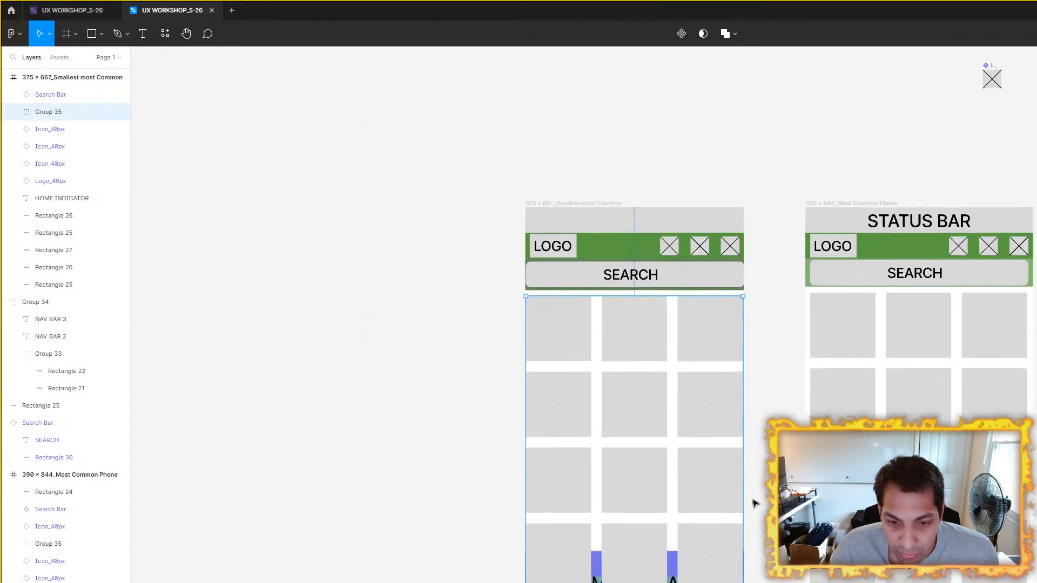
{"action": "left_click_drag", "start_coordinate": [739, 469], "coordinate": [719, 381]}
{"action": "scroll", "coordinate": [672, 219], "scroll_direction": "up", "scroll_amount": 5}
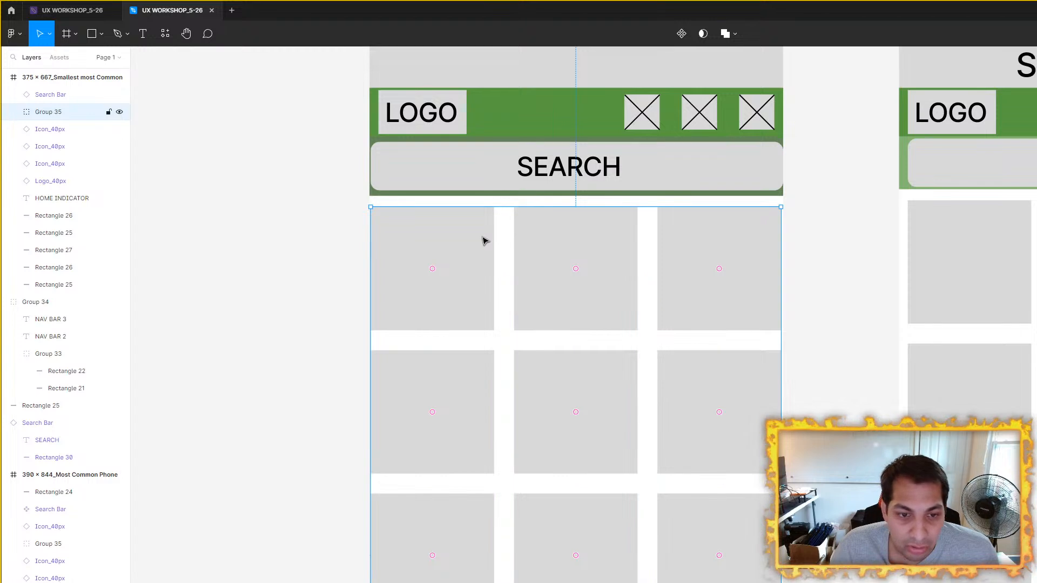
{"action": "left_click", "coordinate": [892, 301]}
{"action": "left_click", "coordinate": [966, 275]}
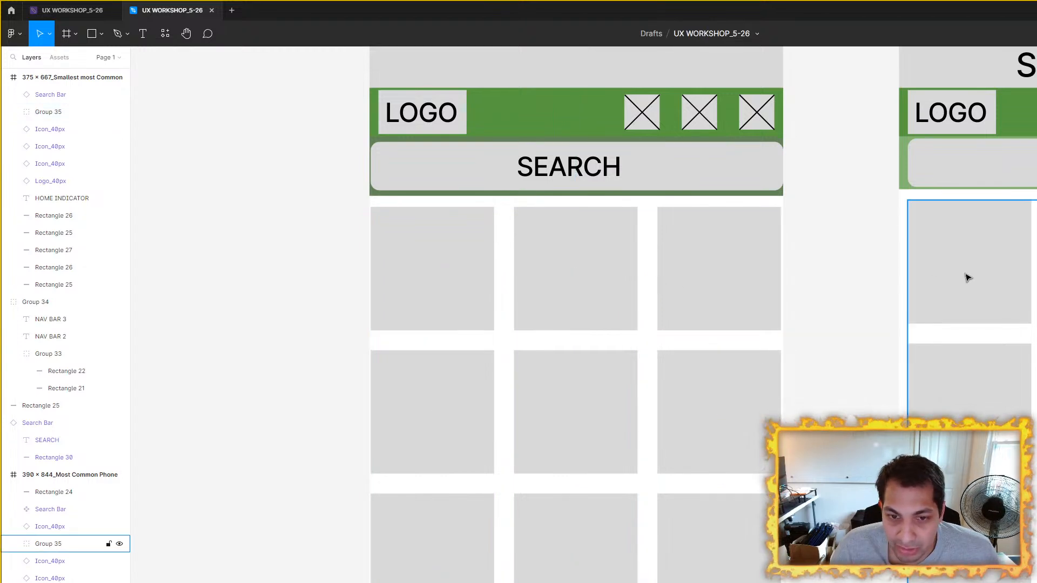
Step: Examine the gaps between the tiles in the 390 × 844 and 375 × 667 frames
{"action": "double_click", "coordinate": [967, 277]}
{"action": "left_click", "coordinate": [940, 343]}
{"action": "left_click", "coordinate": [719, 254]}
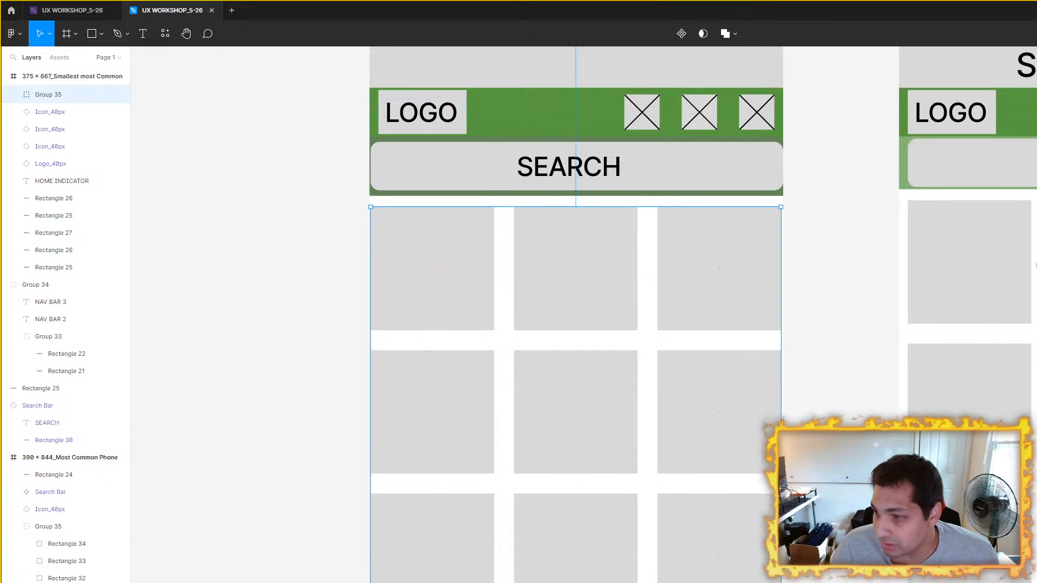
{"action": "left_click_drag", "start_coordinate": [959, 267], "coordinate": [775, 269]}
{"action": "left_click", "coordinate": [811, 261]}
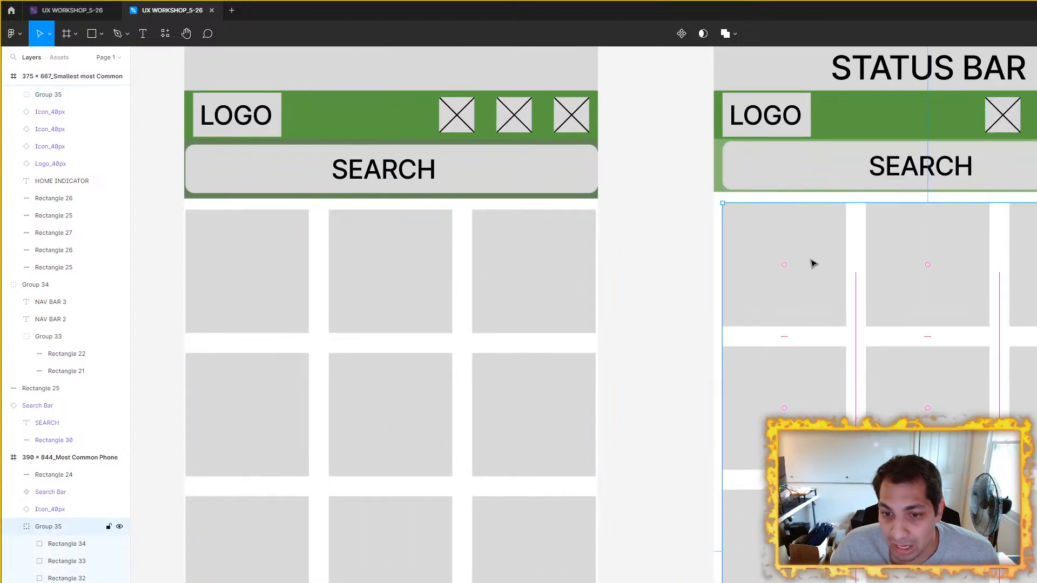
{"action": "double_click", "coordinate": [813, 264]}
{"action": "left_click", "coordinate": [690, 262]}
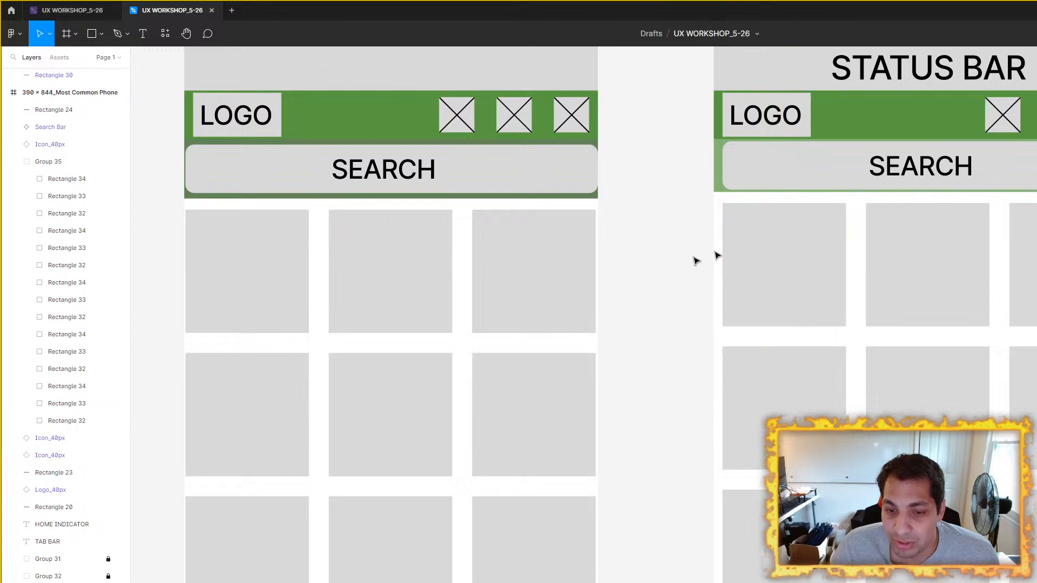
{"action": "scroll", "coordinate": [642, 261], "scroll_direction": "left", "scroll_amount": 3}
Step: Set the 390 × 844 frame's tile group to 15 px horizontal and vertical spacing, center it horizontally, and check its side margin
{"action": "left_click", "coordinate": [906, 293]}
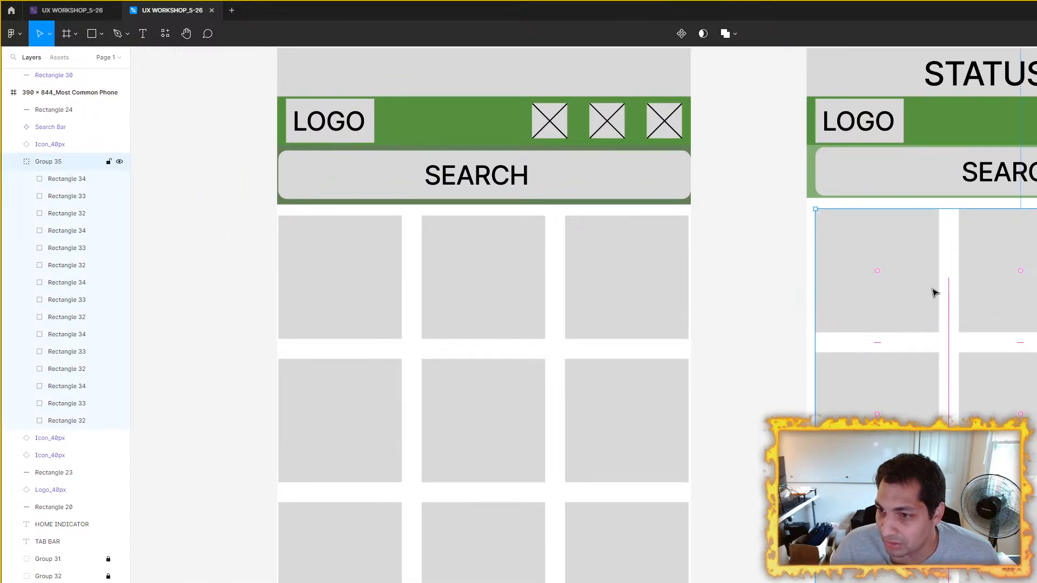
{"action": "scroll", "coordinate": [923, 290], "scroll_direction": "right", "scroll_amount": 5}
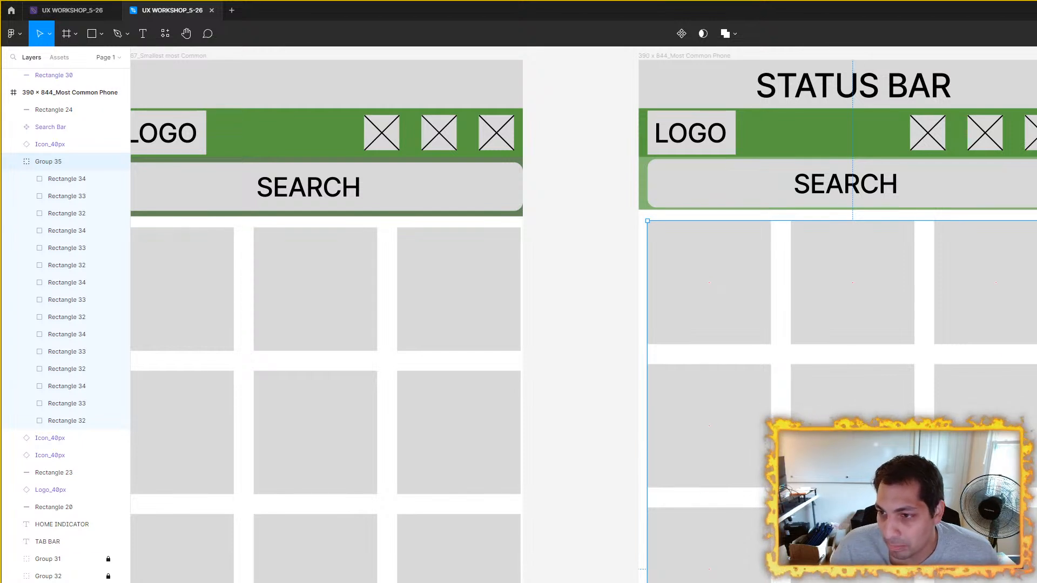
{"action": "type", "text": "15"}
{"action": "key", "text": "Return"}
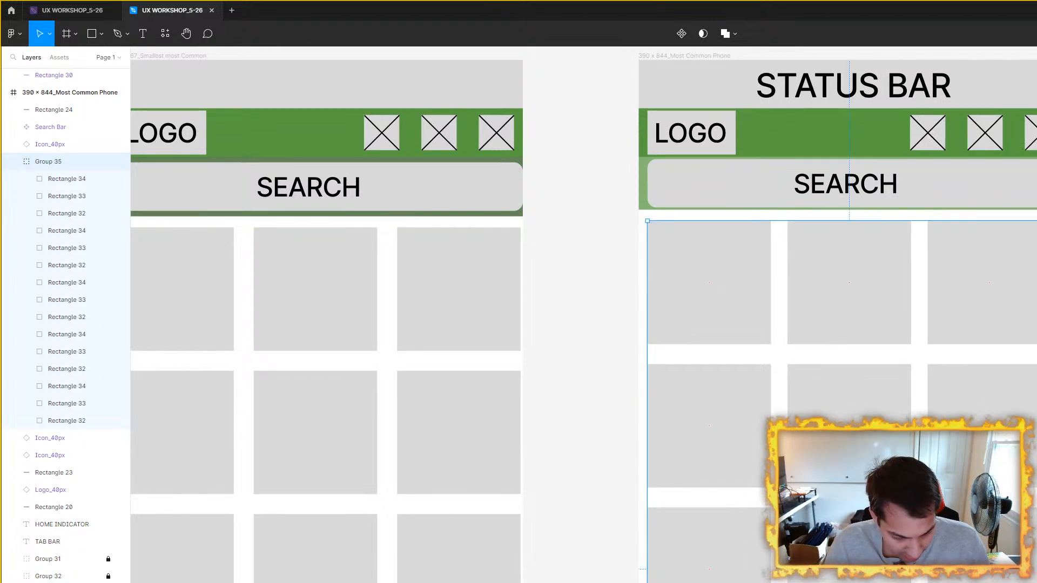
{"action": "key", "text": "Return"}
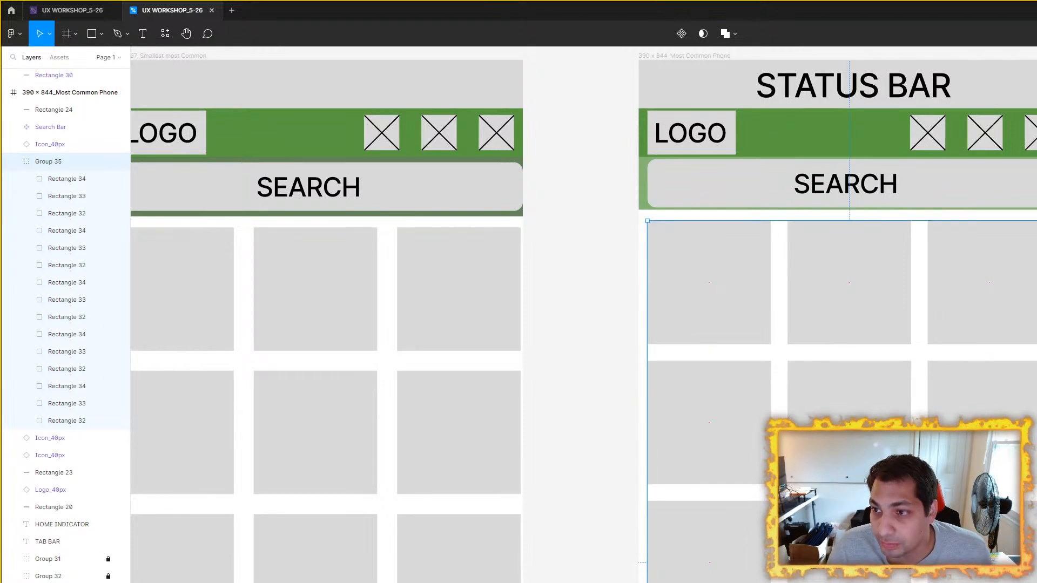
{"action": "key", "text": "alt+h"}
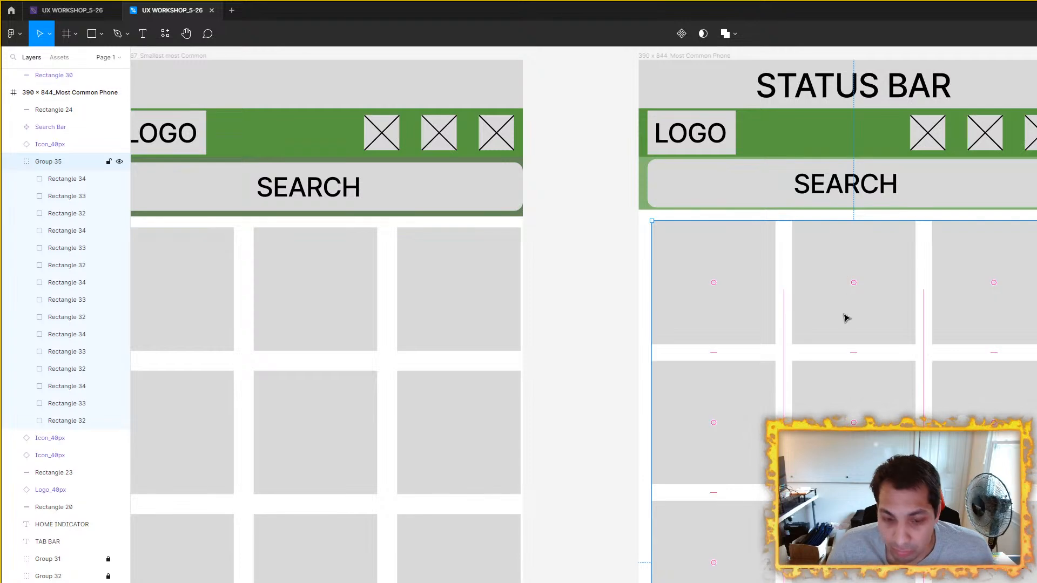
{"action": "key", "text": "alt"}
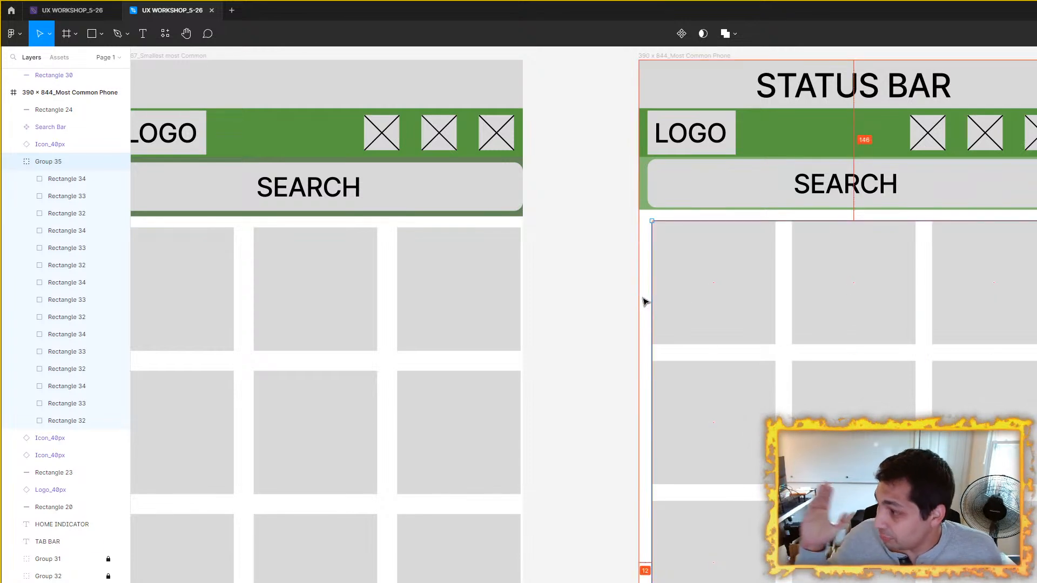
Step: Give the 375 × 667 frame's tile group the same 15 px horizontal and vertical spacing and center it between the frame's sides
{"action": "scroll", "coordinate": [574, 289], "scroll_direction": "left", "scroll_amount": 5}
{"action": "left_click", "coordinate": [697, 283]}
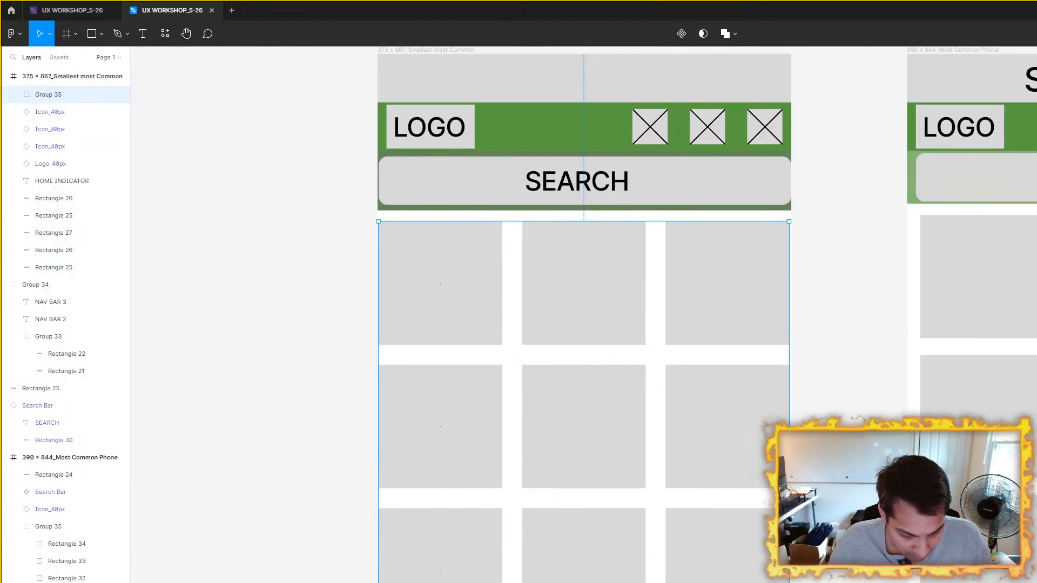
{"action": "key", "text": "Return"}
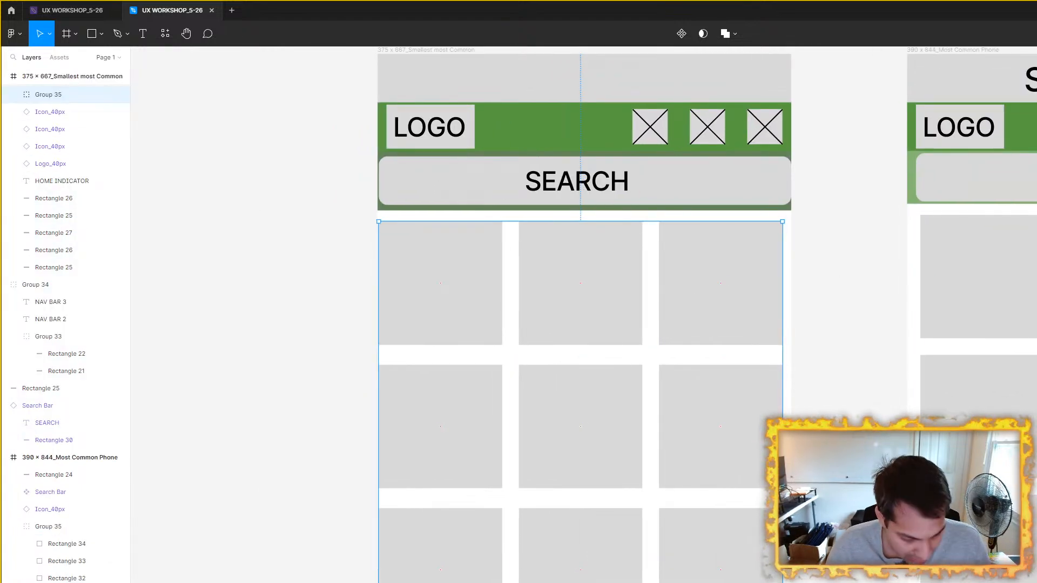
{"action": "left_click_drag", "start_coordinate": [616, 255], "coordinate": [619, 257]}
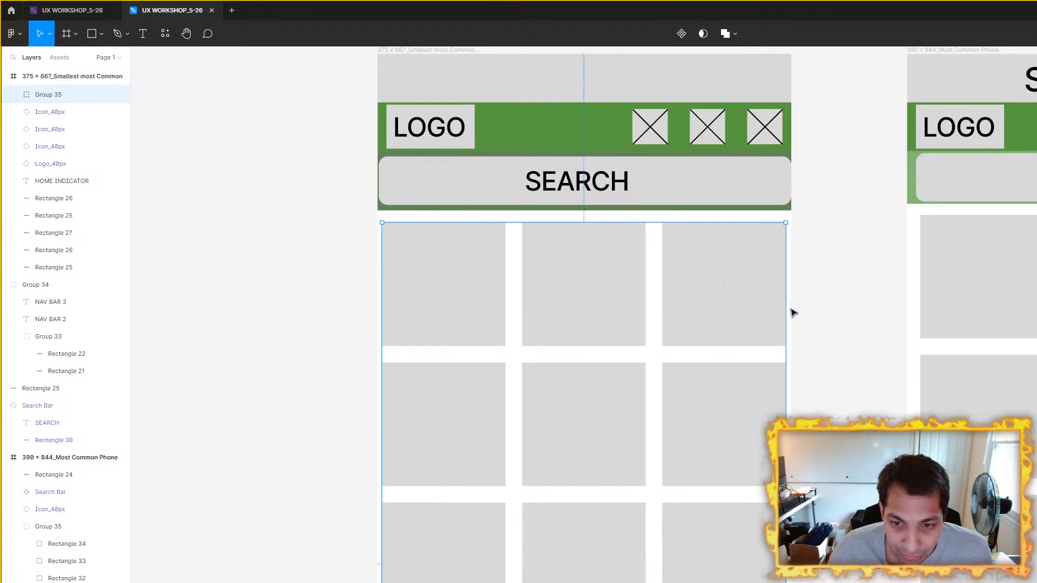
{"action": "scroll", "coordinate": [785, 303], "scroll_direction": "up", "scroll_amount": 5}
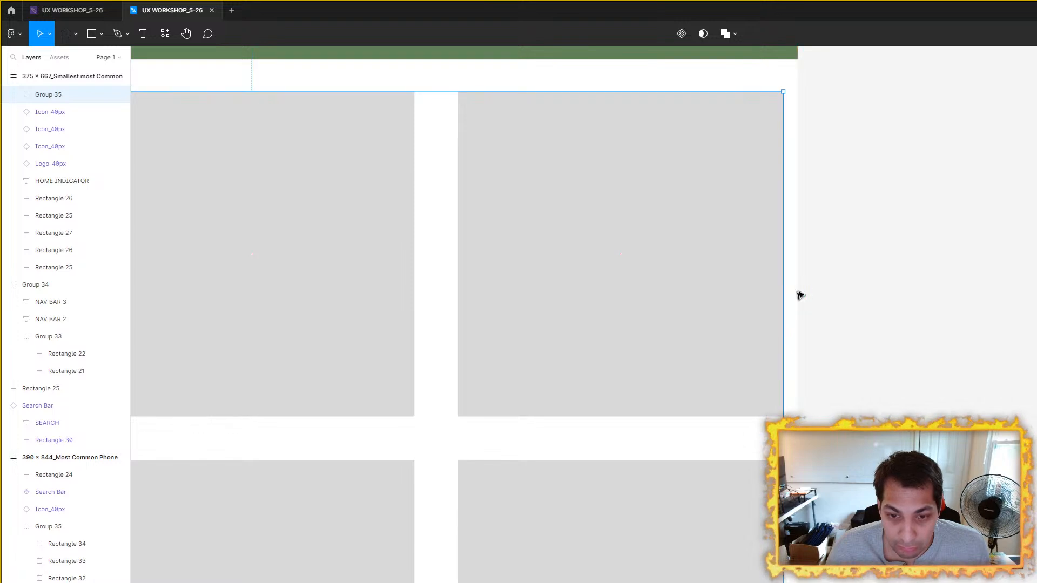
{"action": "scroll", "coordinate": [794, 298], "scroll_direction": "down", "scroll_amount": 5}
{"action": "scroll", "coordinate": [827, 297], "scroll_direction": "right", "scroll_amount": 3}
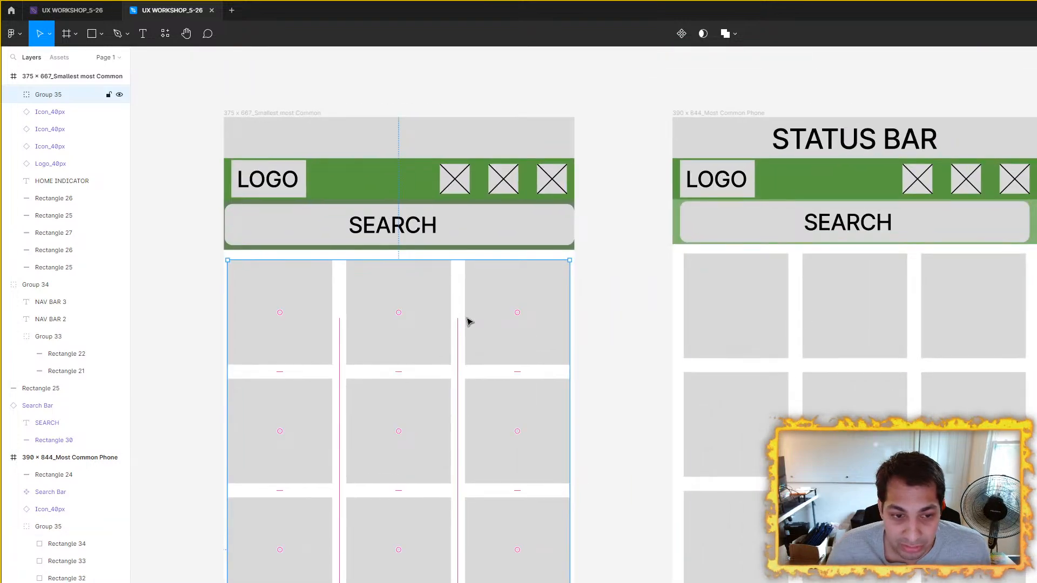
{"action": "scroll", "coordinate": [771, 298], "scroll_direction": "left", "scroll_amount": 3}
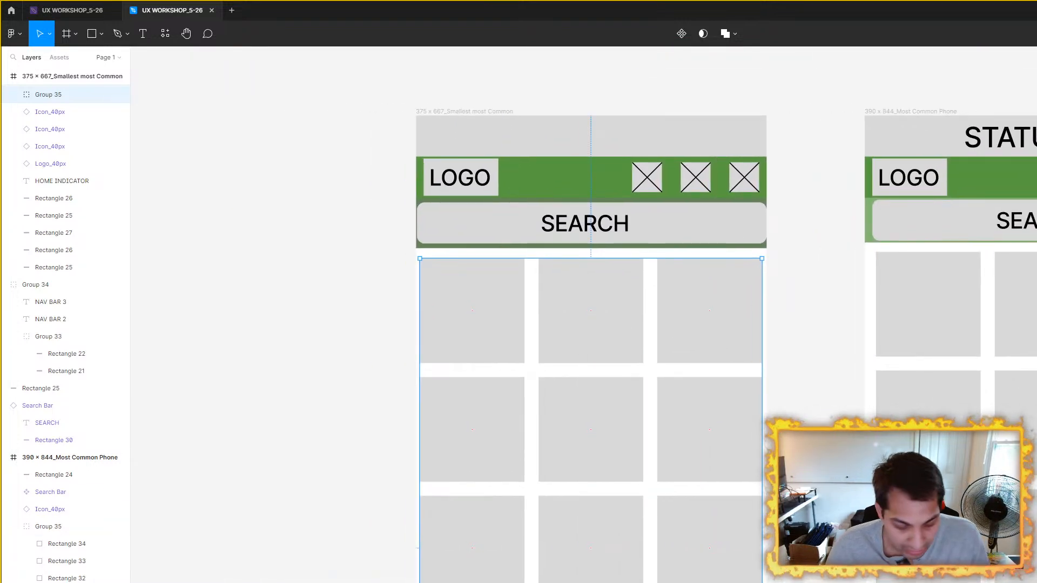
Step: Tighten the 375 × 667 frame's tile spacing further in both directions and recenter the group just beneath the header
{"action": "key", "text": "Return"}
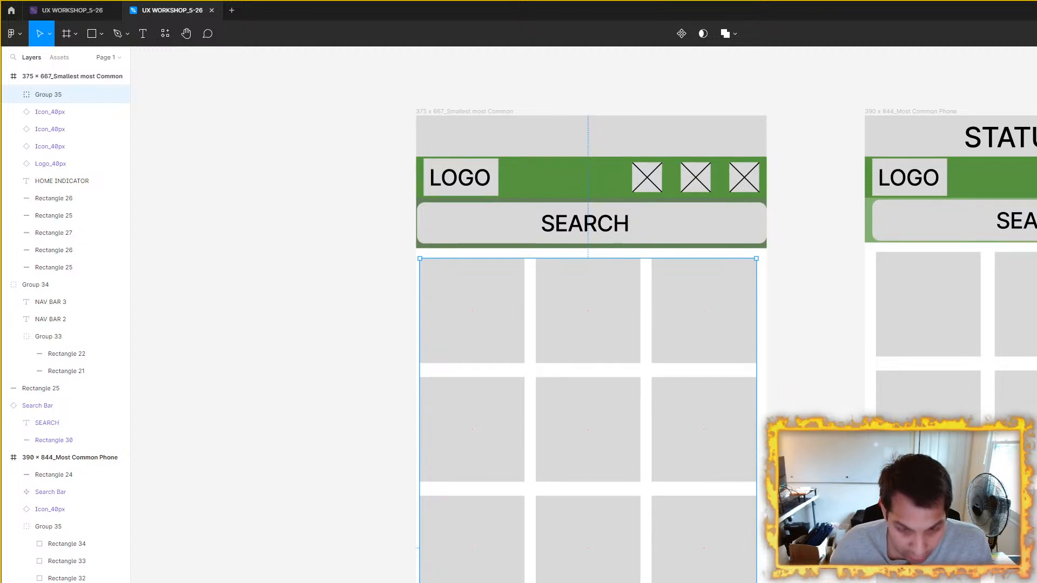
{"action": "left_click_drag", "start_coordinate": [625, 313], "coordinate": [598, 311]}
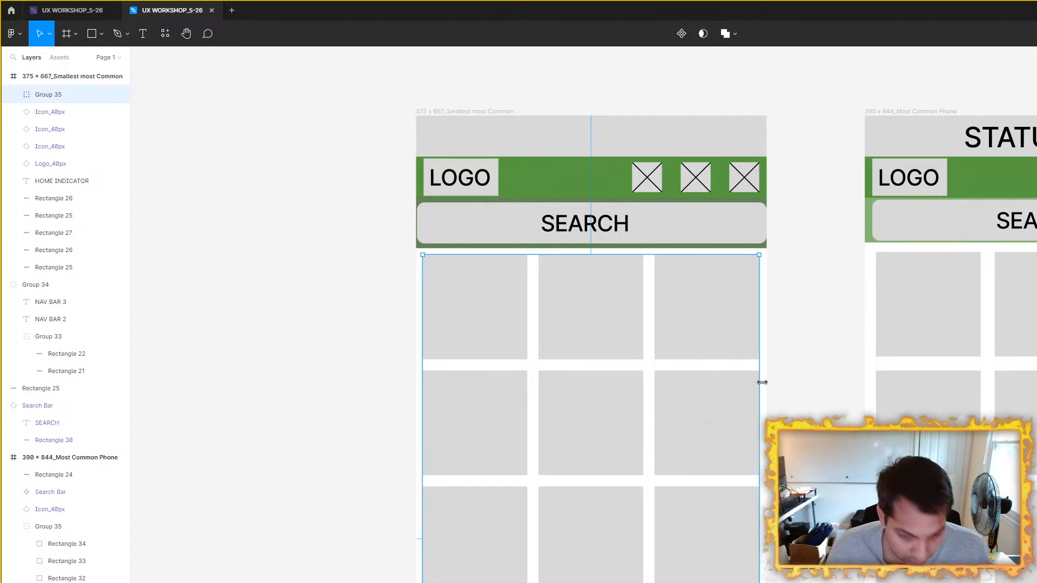
{"action": "scroll", "coordinate": [761, 381], "scroll_direction": "up", "scroll_amount": 5}
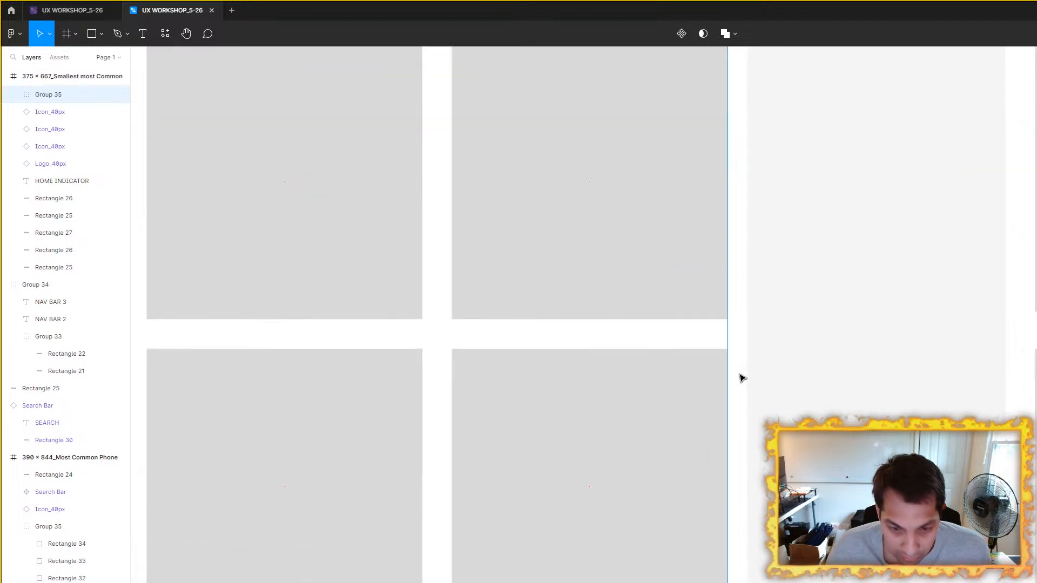
{"action": "scroll", "coordinate": [742, 378], "scroll_direction": "down", "scroll_amount": 5}
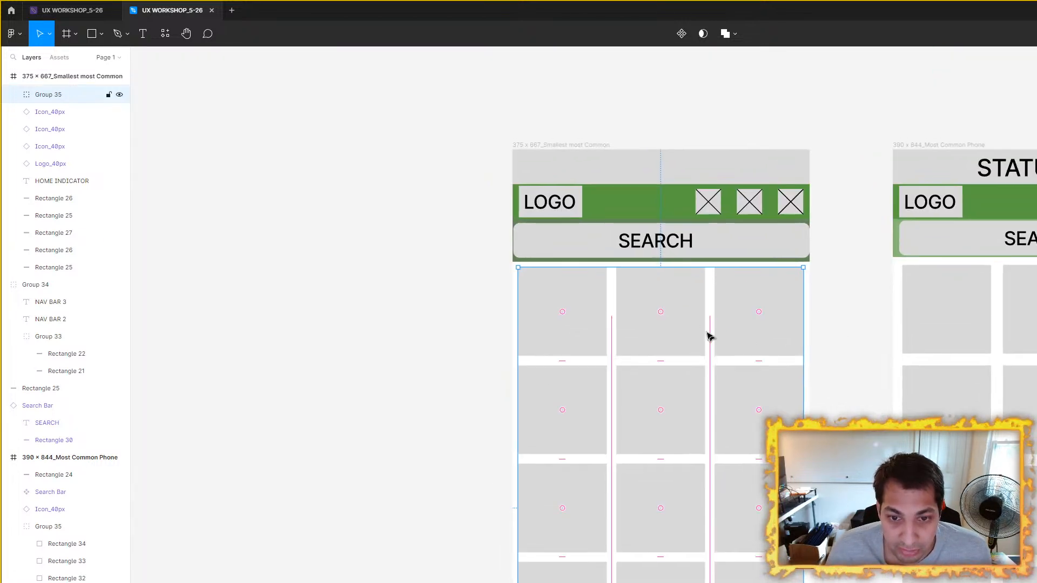
{"action": "left_click", "coordinate": [848, 340]}
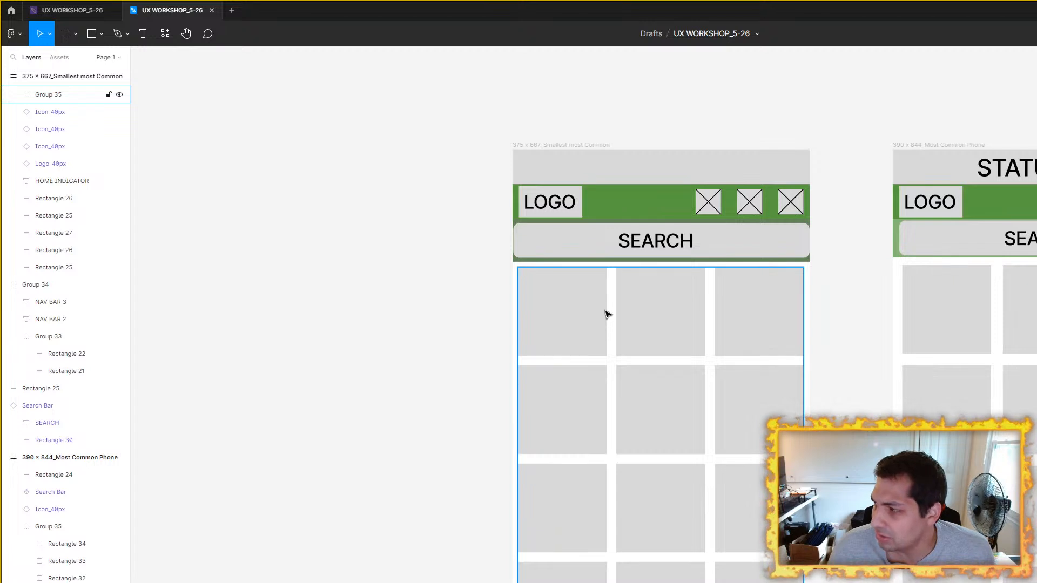
Step: Position the 375 × 667 frame's tile group 10 px beneath the green search header background
{"action": "scroll", "coordinate": [648, 327], "scroll_direction": "up", "scroll_amount": 3}
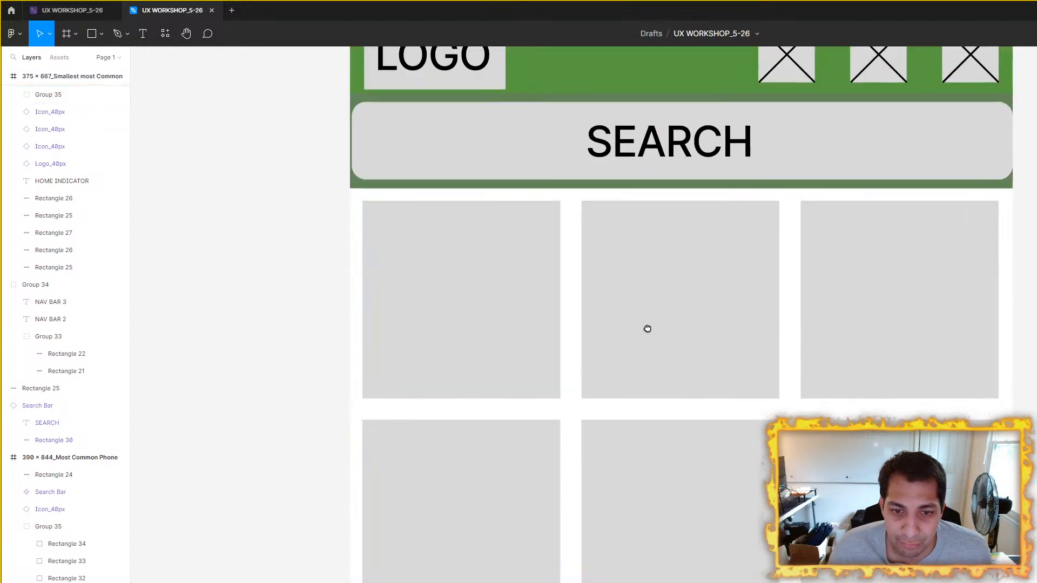
{"action": "left_click", "coordinate": [679, 324]}
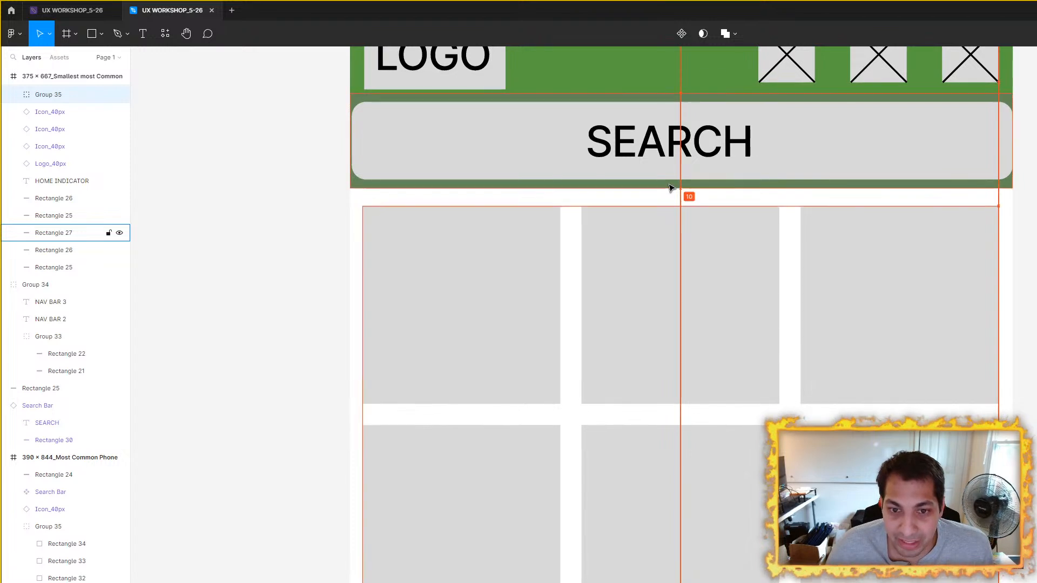
{"action": "scroll", "coordinate": [718, 204], "scroll_direction": "down", "scroll_amount": 5}
Step: Tighten the 390 × 844 frame's horizontal and vertical tile spacing to match the 375 × 667 frame, and center the group horizontally
{"action": "left_click", "coordinate": [907, 299]}
{"action": "left_click", "coordinate": [664, 280]}
{"action": "left_click_drag", "start_coordinate": [1019, 268], "coordinate": [934, 270]}
{"action": "left_click", "coordinate": [1019, 271]}
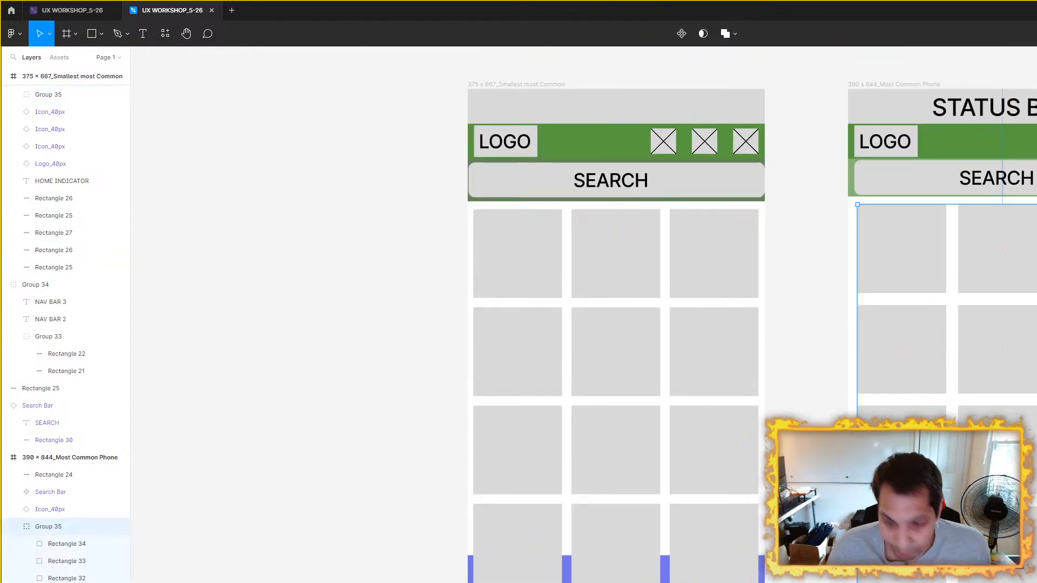
{"action": "key", "text": "Return"}
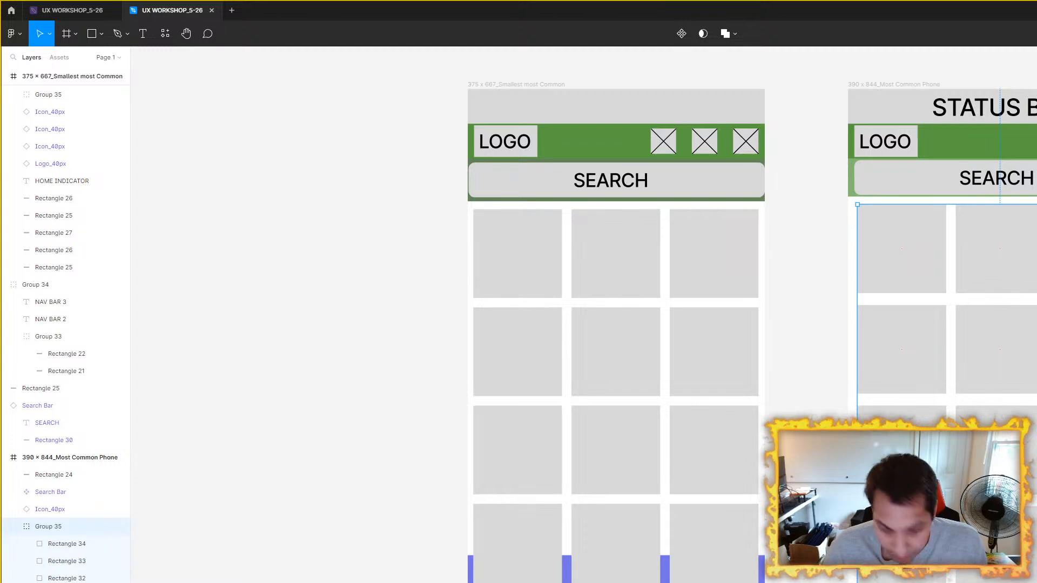
{"action": "key", "text": "Return"}
{"action": "left_click_drag", "start_coordinate": [919, 276], "coordinate": [637, 273]}
{"action": "left_click_drag", "start_coordinate": [724, 260], "coordinate": [724, 259]}
{"action": "left_click", "coordinate": [913, 346]}
Step: Compare the tile groups of both frames against their frame edges, header icons and search bars
{"action": "scroll", "coordinate": [826, 390], "scroll_direction": "down", "scroll_amount": 5}
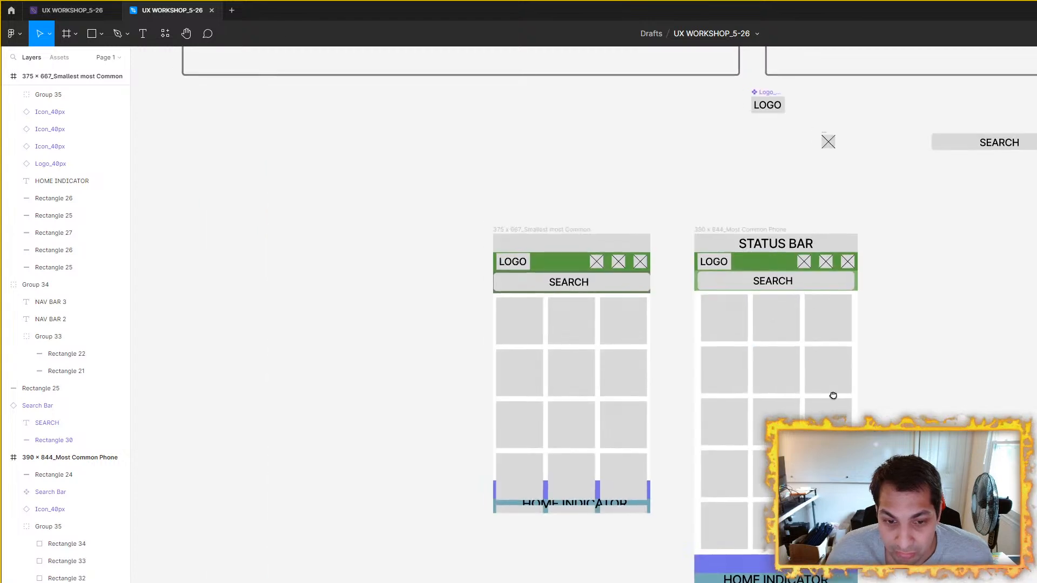
{"action": "scroll", "coordinate": [597, 356], "scroll_direction": "up", "scroll_amount": 3}
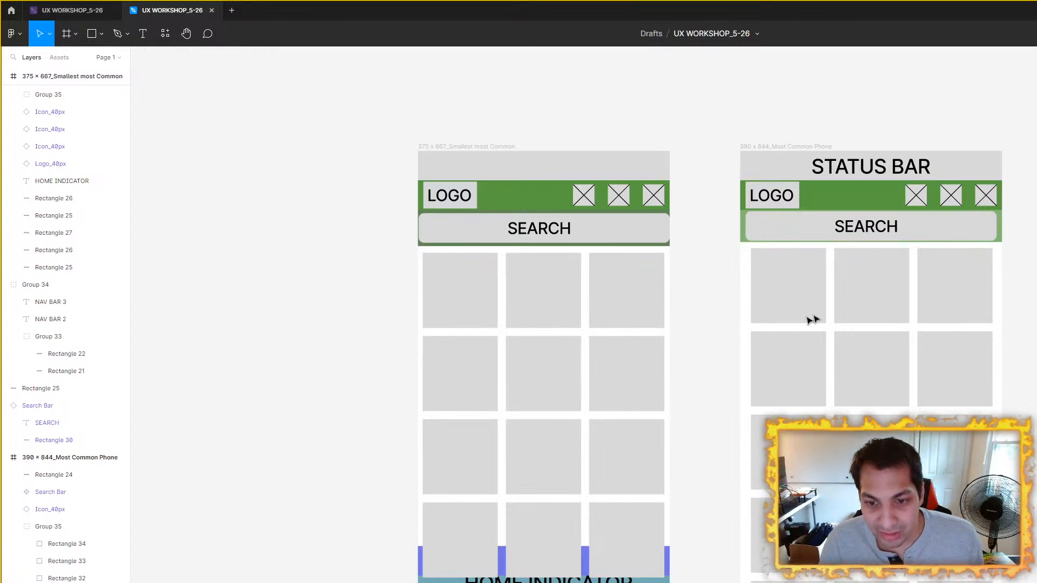
{"action": "scroll", "coordinate": [766, 324], "scroll_direction": "up", "scroll_amount": 3}
{"action": "left_click_drag", "start_coordinate": [579, 281], "coordinate": [830, 257]}
{"action": "left_click", "coordinate": [590, 270]}
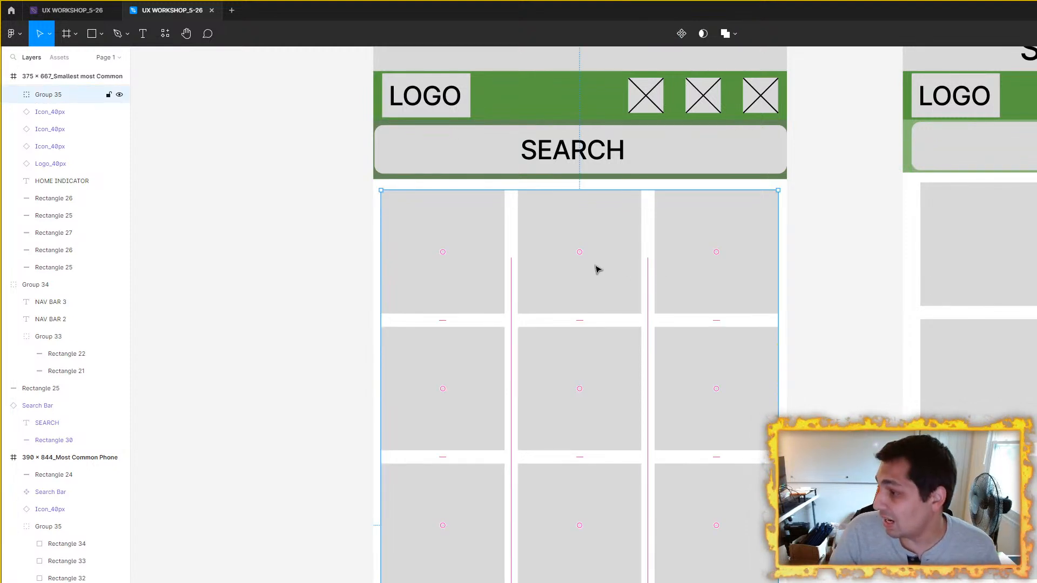
{"action": "left_click_drag", "start_coordinate": [588, 273], "coordinate": [540, 344]}
{"action": "left_click_drag", "start_coordinate": [783, 371], "coordinate": [811, 294]}
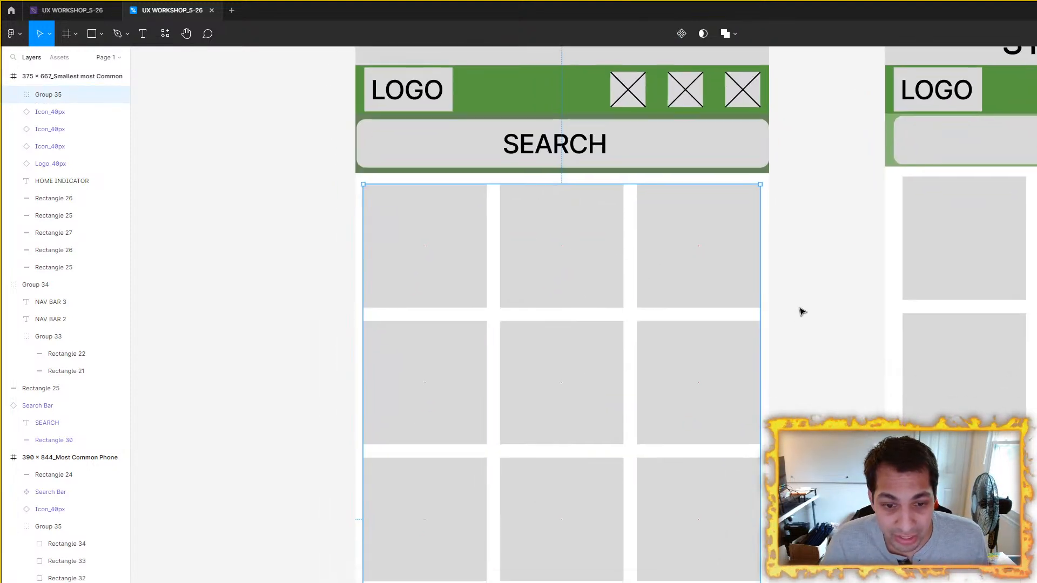
{"action": "scroll", "coordinate": [836, 315], "scroll_direction": "down", "scroll_amount": 3}
{"action": "scroll", "coordinate": [683, 267], "scroll_direction": "up", "scroll_amount": 1}
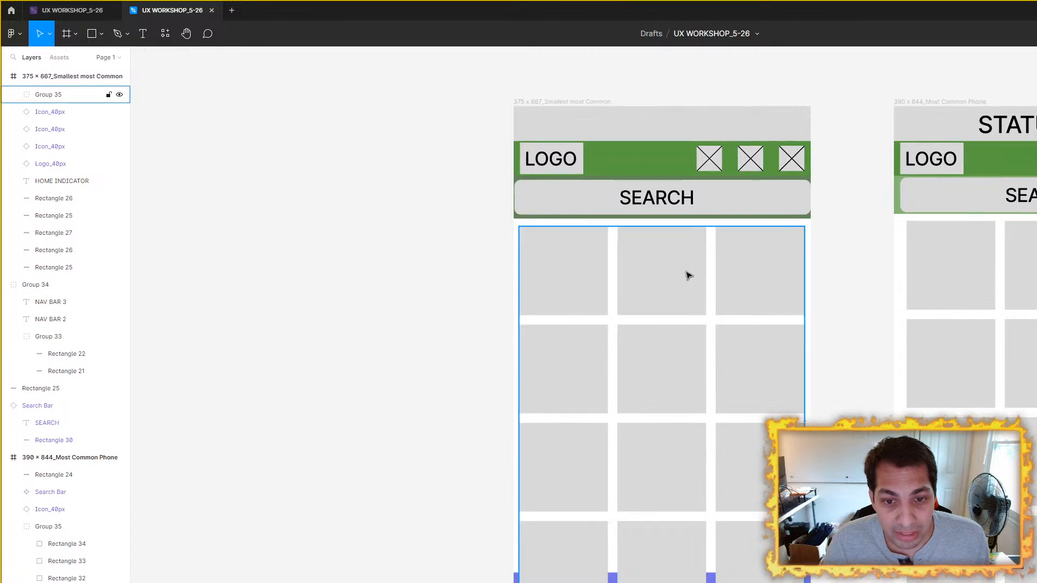
{"action": "left_click_drag", "start_coordinate": [864, 306], "coordinate": [773, 336]}
{"action": "left_click", "coordinate": [494, 134]}
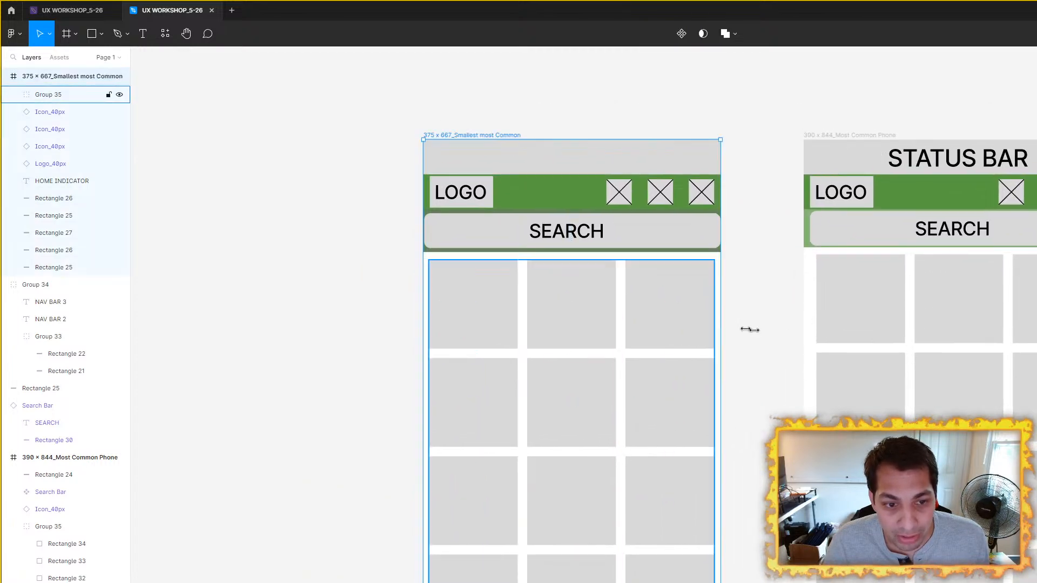
{"action": "scroll", "coordinate": [786, 328], "scroll_direction": "up", "scroll_amount": 3}
{"action": "left_click", "coordinate": [742, 330]}
{"action": "scroll", "coordinate": [581, 280], "scroll_direction": "down", "scroll_amount": 3}
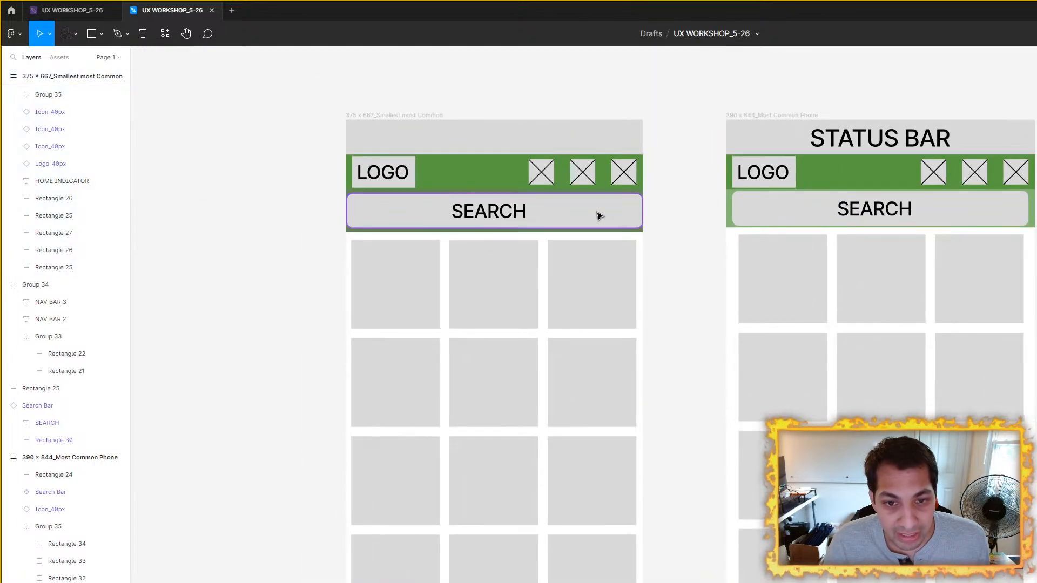
Step: Resize the 375 × 667 frame's search bar to 360 × 44, aligning both ends with the outer edges of the tile group
{"action": "scroll", "coordinate": [598, 213], "scroll_direction": "up", "scroll_amount": 4}
{"action": "left_click", "coordinate": [650, 215]}
{"action": "left_click_drag", "start_coordinate": [681, 209], "coordinate": [674, 209]}
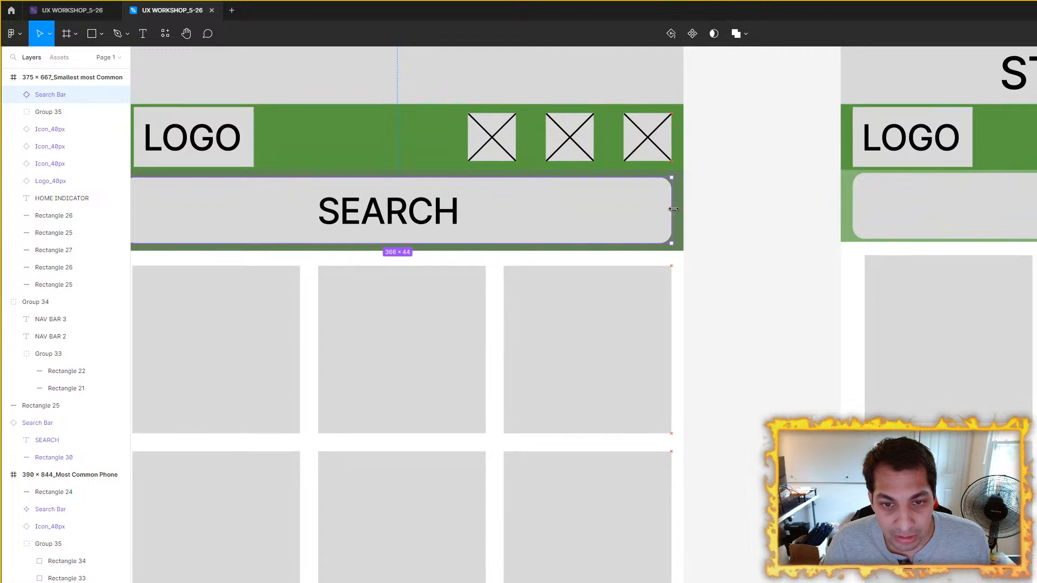
{"action": "scroll", "coordinate": [610, 211], "scroll_direction": "left", "scroll_amount": 5}
{"action": "left_click_drag", "start_coordinate": [381, 216], "coordinate": [389, 216]}
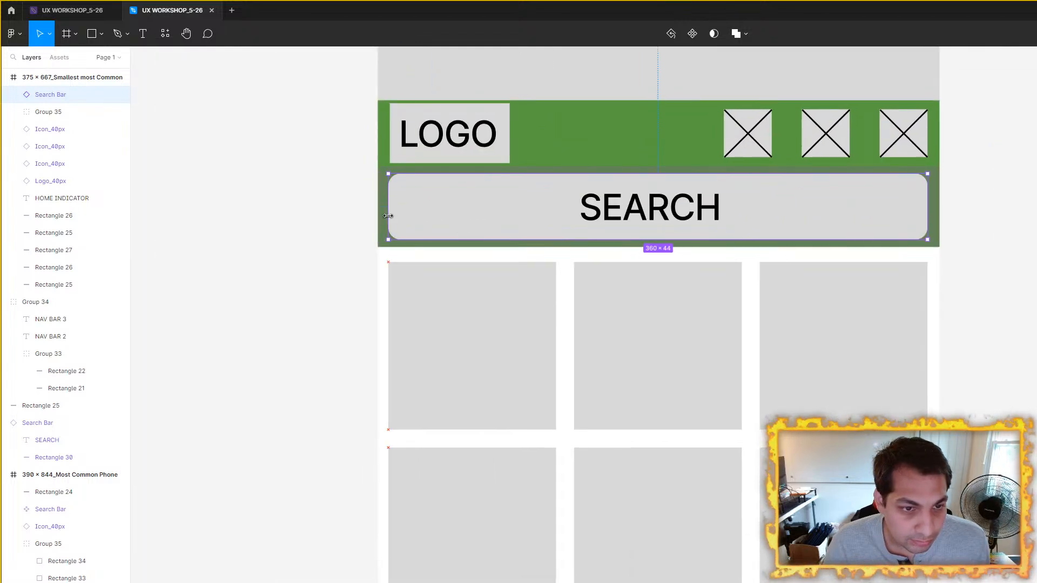
{"action": "scroll", "coordinate": [659, 317], "scroll_direction": "down", "scroll_amount": 5}
{"action": "scroll", "coordinate": [630, 303], "scroll_direction": "right", "scroll_amount": 5}
{"action": "left_click", "coordinate": [630, 305]}
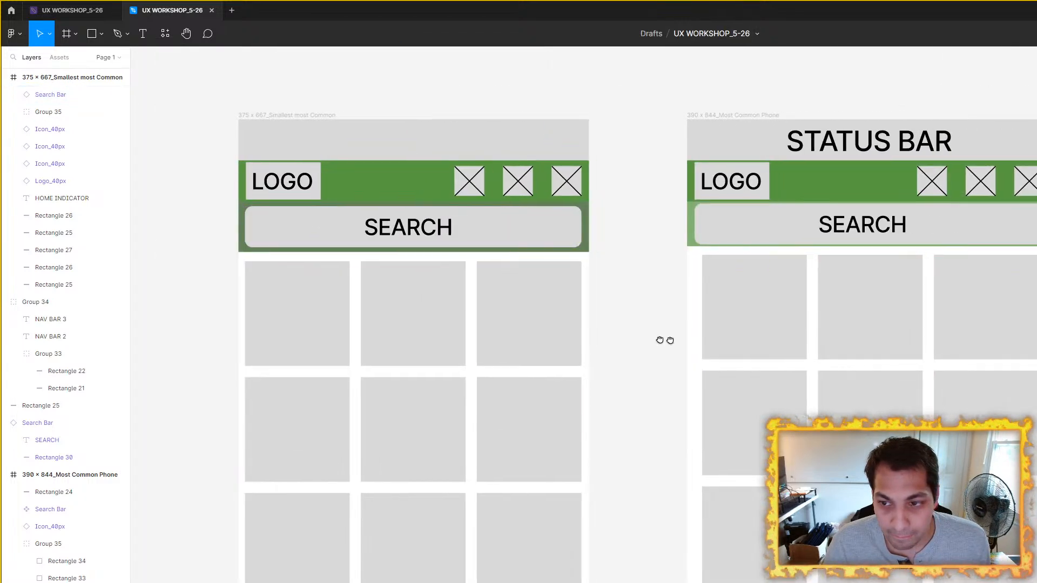
{"action": "left_click_drag", "start_coordinate": [793, 382], "coordinate": [755, 301]}
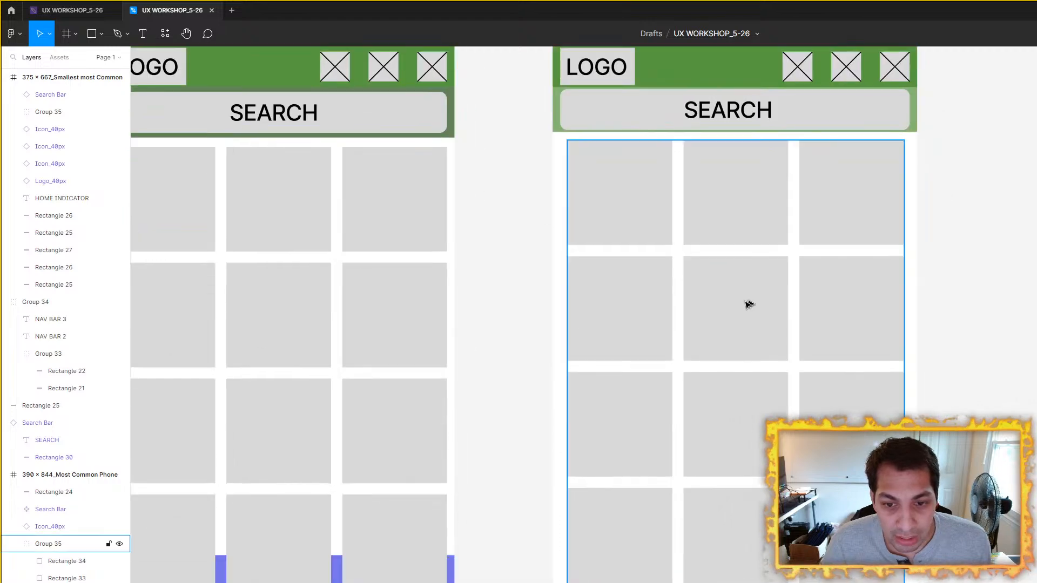
Step: Delete the dark green background rectangle behind the 375 × 667 frame's search bar
{"action": "left_click_drag", "start_coordinate": [429, 161], "coordinate": [605, 257]}
{"action": "left_click", "coordinate": [562, 212]}
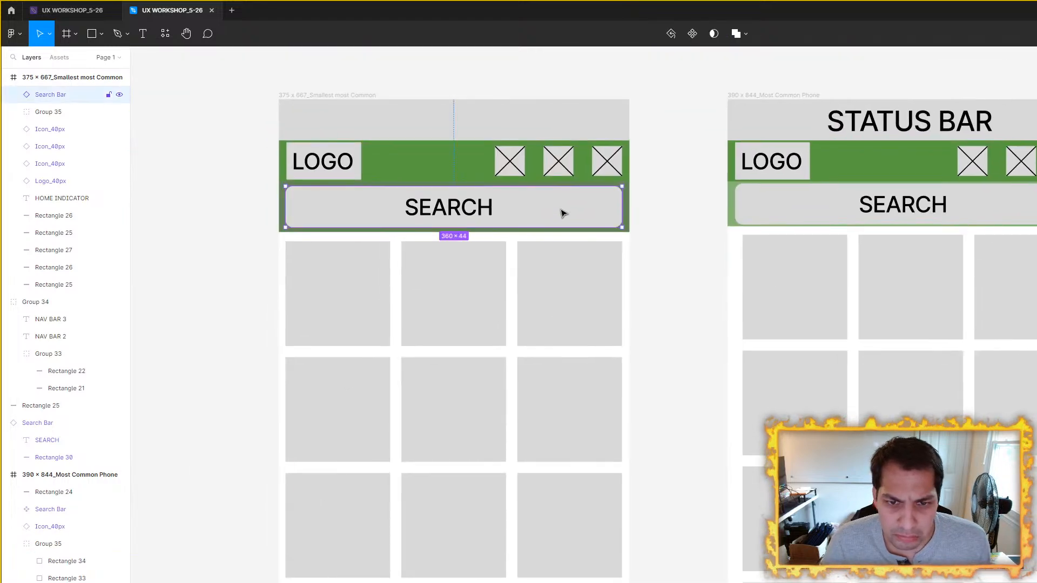
{"action": "left_click", "coordinate": [728, 202]}
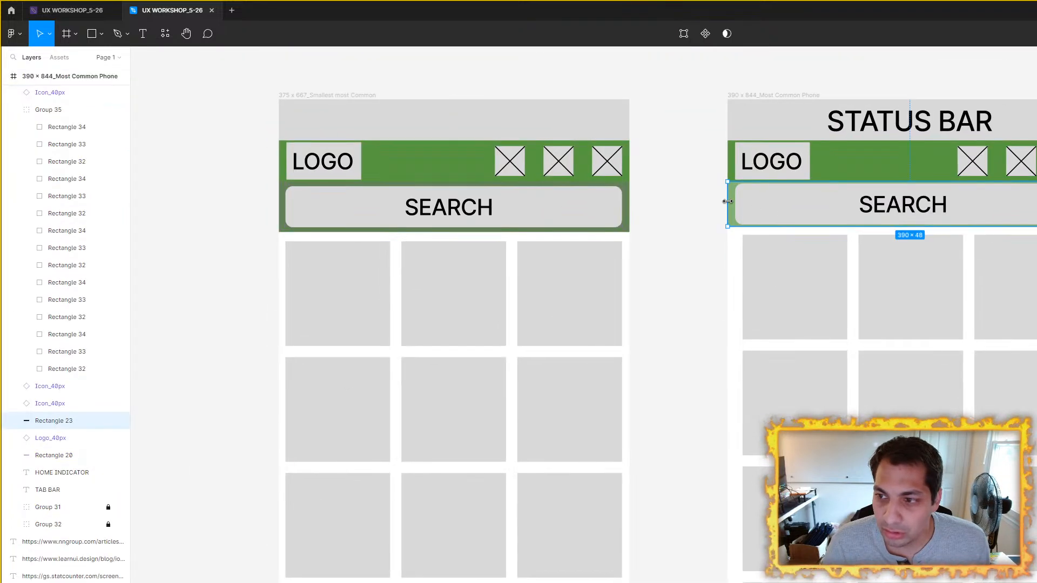
{"action": "left_click", "coordinate": [627, 217]}
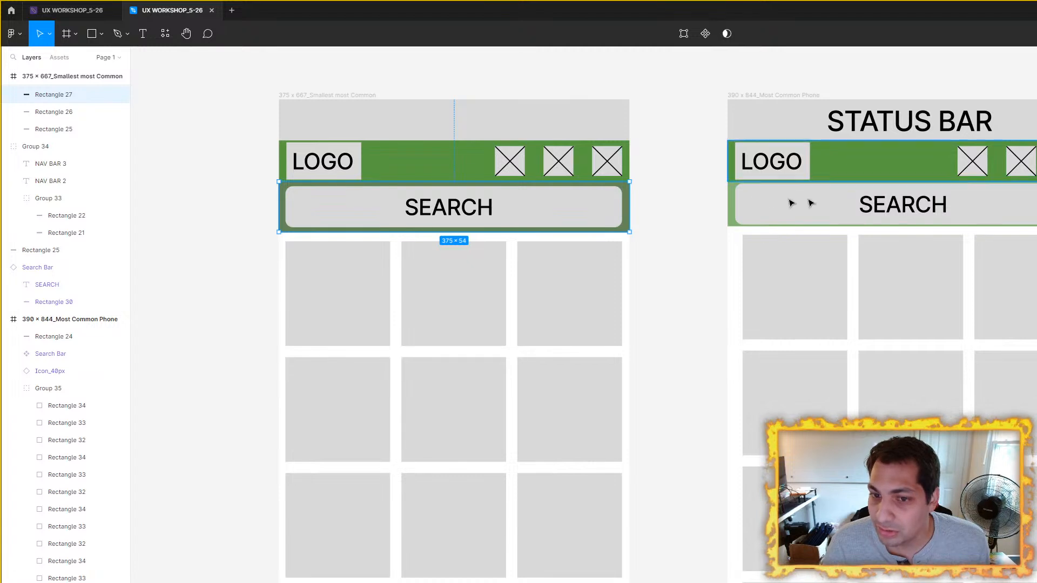
{"action": "key", "text": "Delete"}
Step: Copy the 390 × 844 frame's light green search background into the 375 × 667 frame and resize it to 375 × 48
{"action": "left_click", "coordinate": [728, 204]}
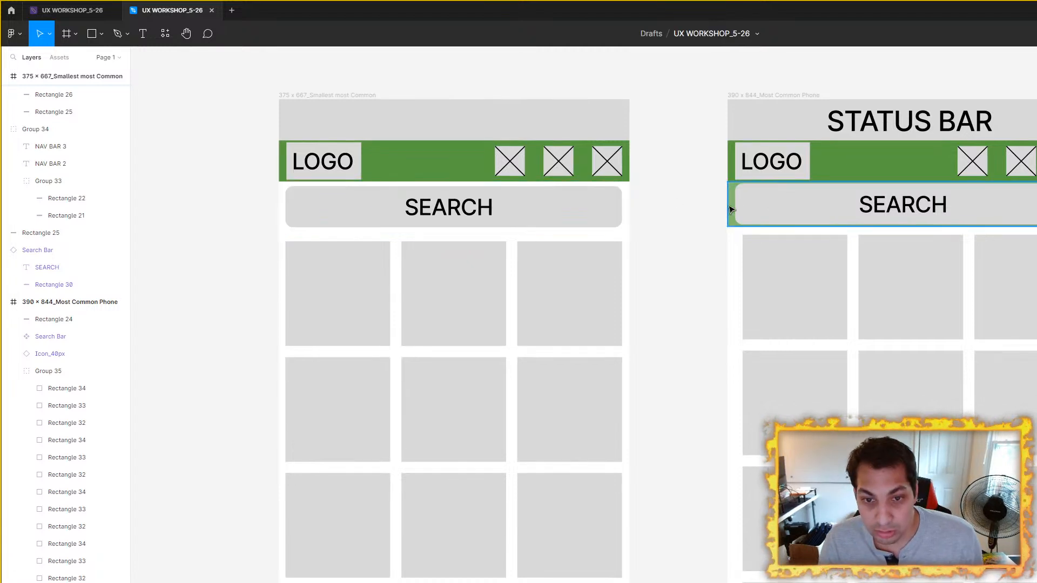
{"action": "scroll", "coordinate": [728, 204], "scroll_direction": "left", "scroll_amount": 3}
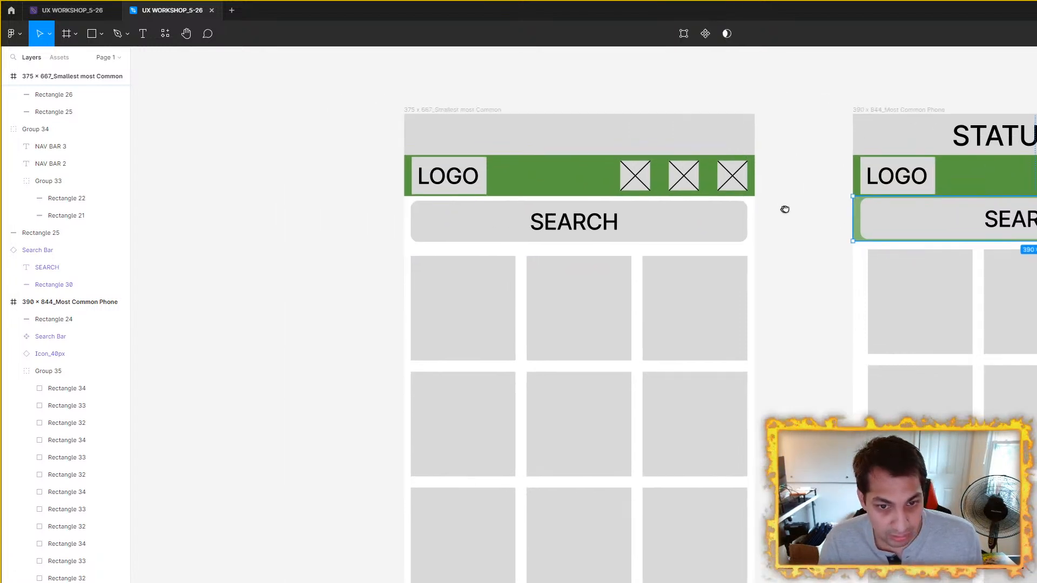
{"action": "left_click", "coordinate": [454, 109]}
{"action": "key", "text": "ctrl+v"}
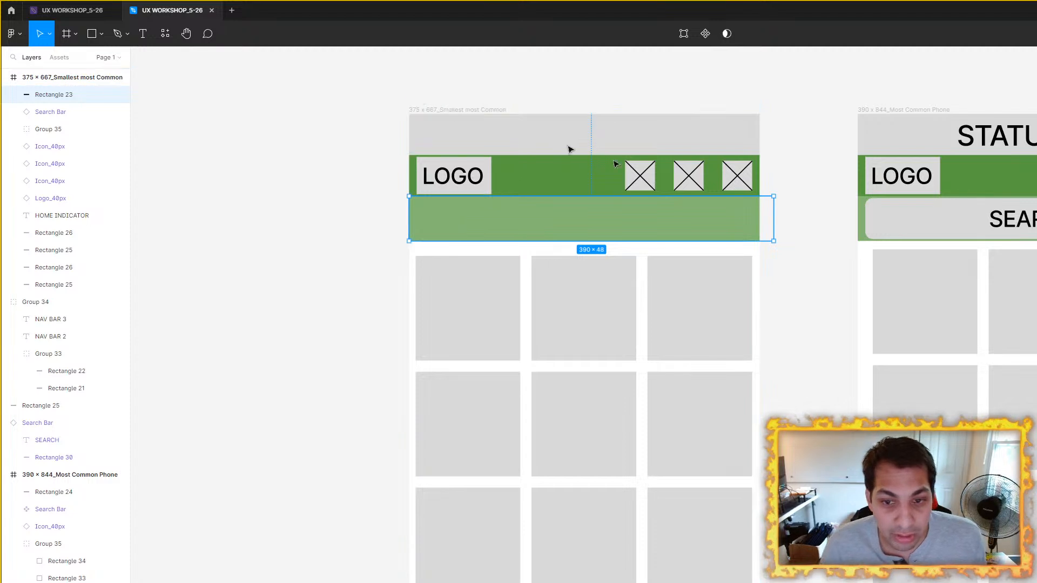
{"action": "left_click_drag", "start_coordinate": [775, 219], "coordinate": [761, 219]}
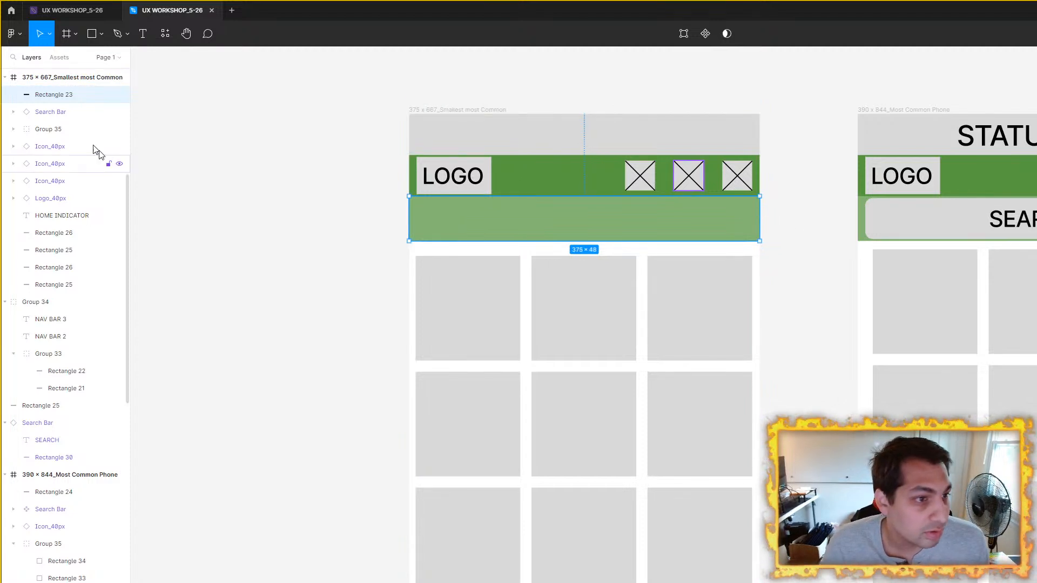
Step: Try to bring the Search Bar instance outside the frames to the front of the layer order, and undo it
{"action": "left_click", "coordinate": [39, 424]}
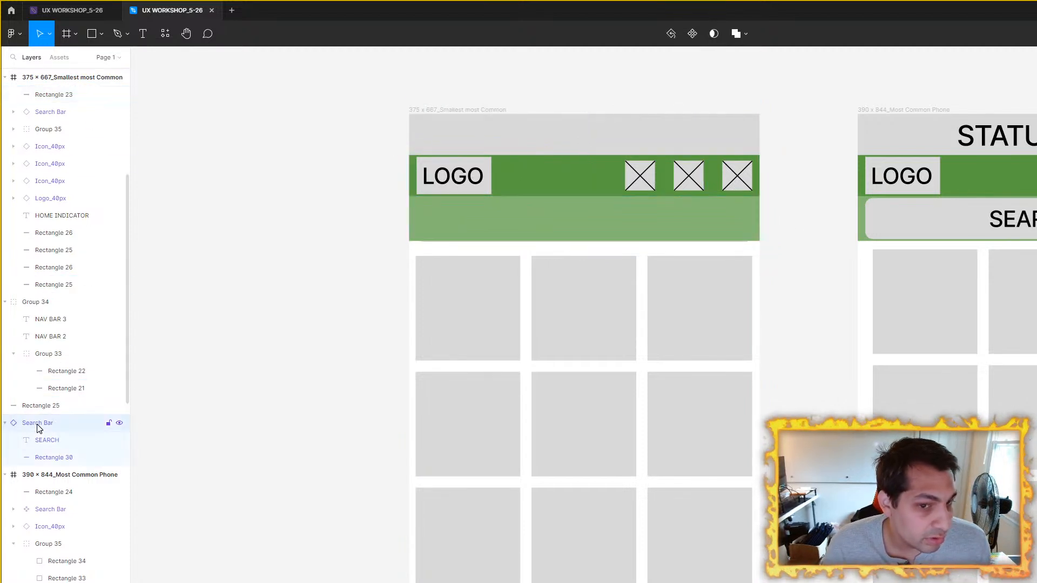
{"action": "right_click", "coordinate": [38, 424]}
{"action": "left_click", "coordinate": [493, 227]}
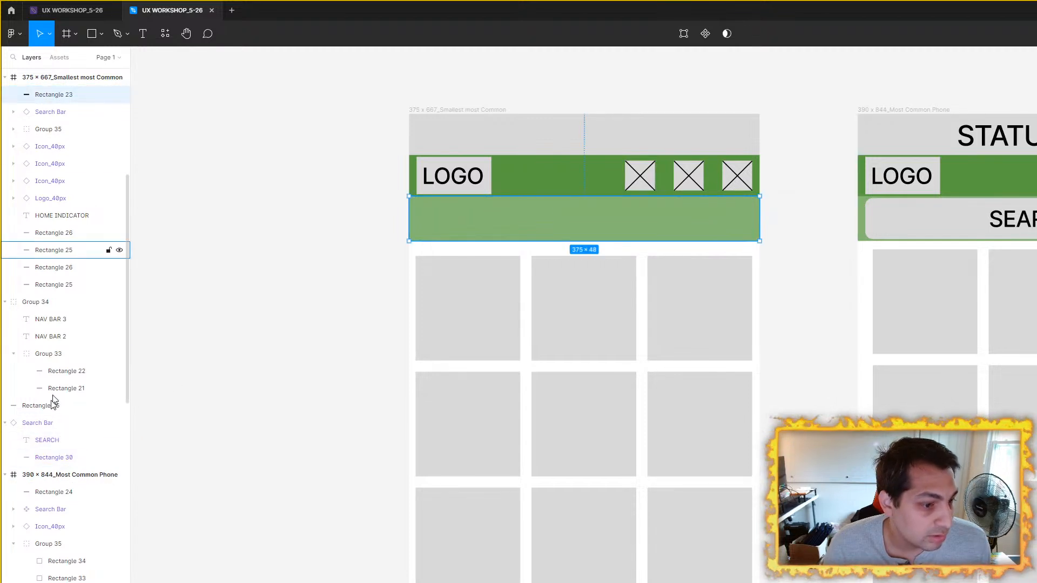
{"action": "left_click", "coordinate": [40, 424]}
{"action": "right_click", "coordinate": [41, 424]}
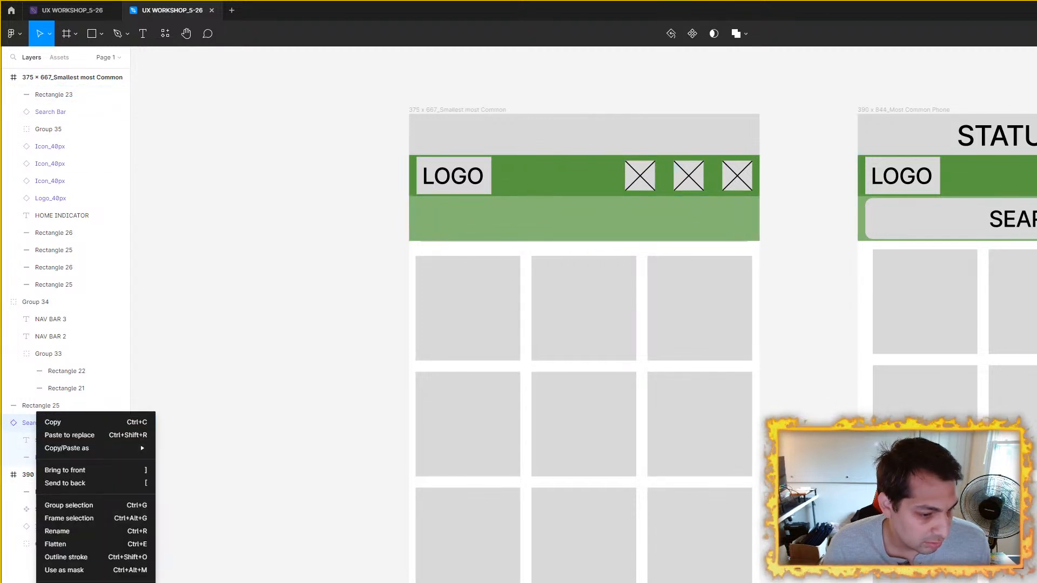
{"action": "left_click", "coordinate": [82, 471]}
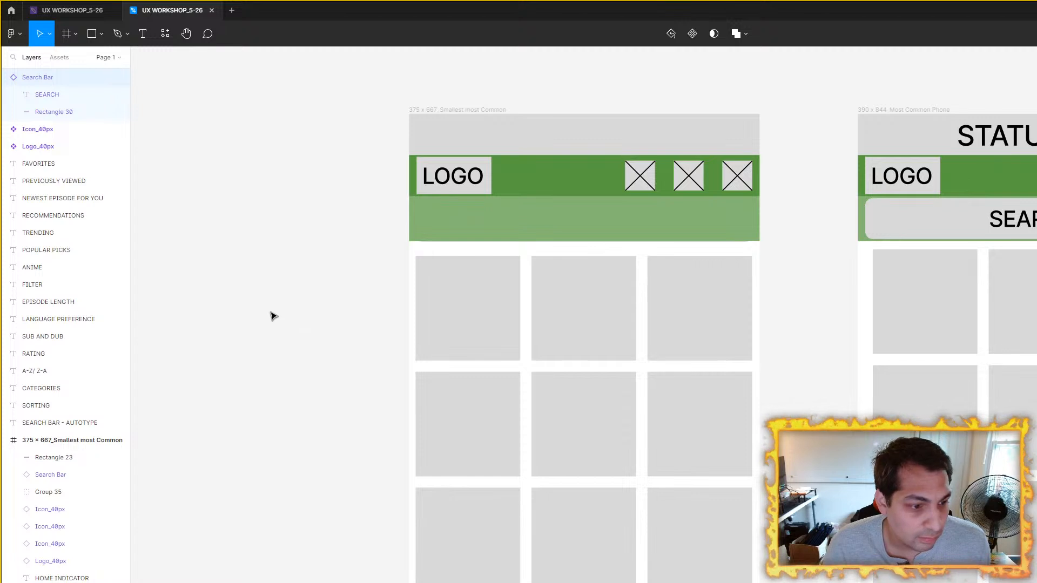
{"action": "key", "text": "ctrl+z"}
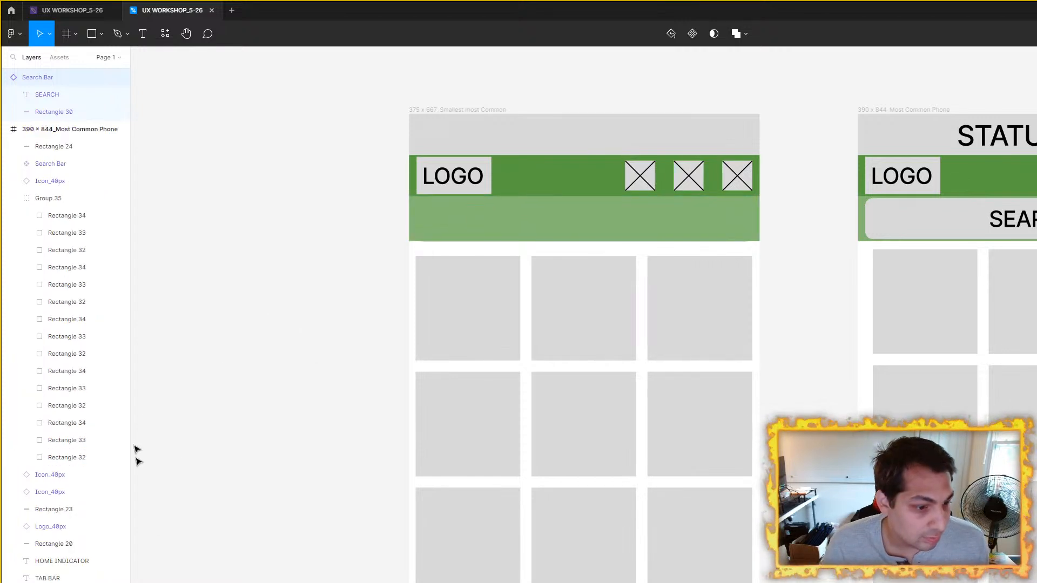
{"action": "scroll", "coordinate": [79, 175], "scroll_direction": "up", "scroll_amount": 3}
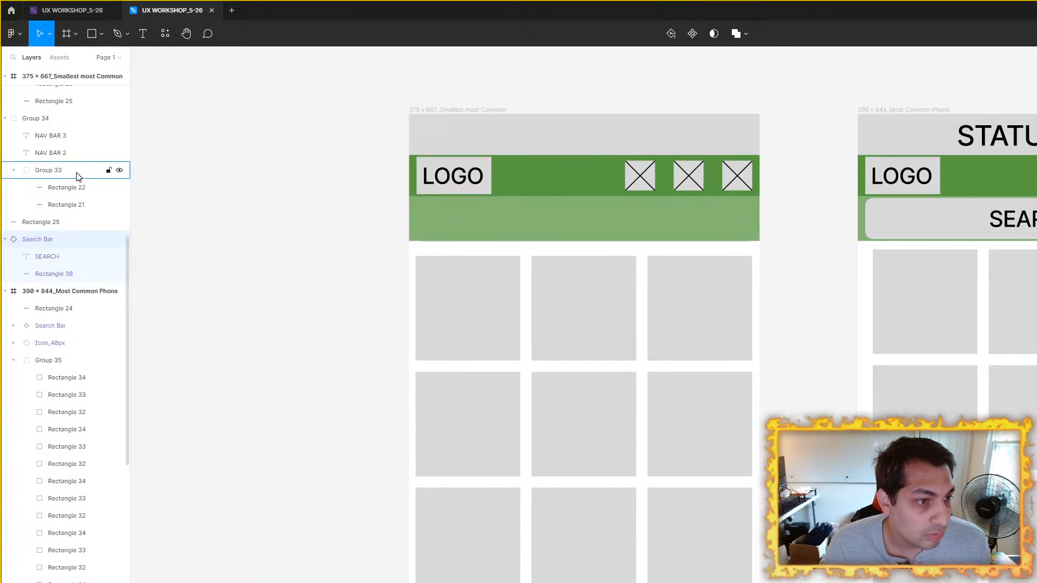
{"action": "key", "text": "ctrl+z"}
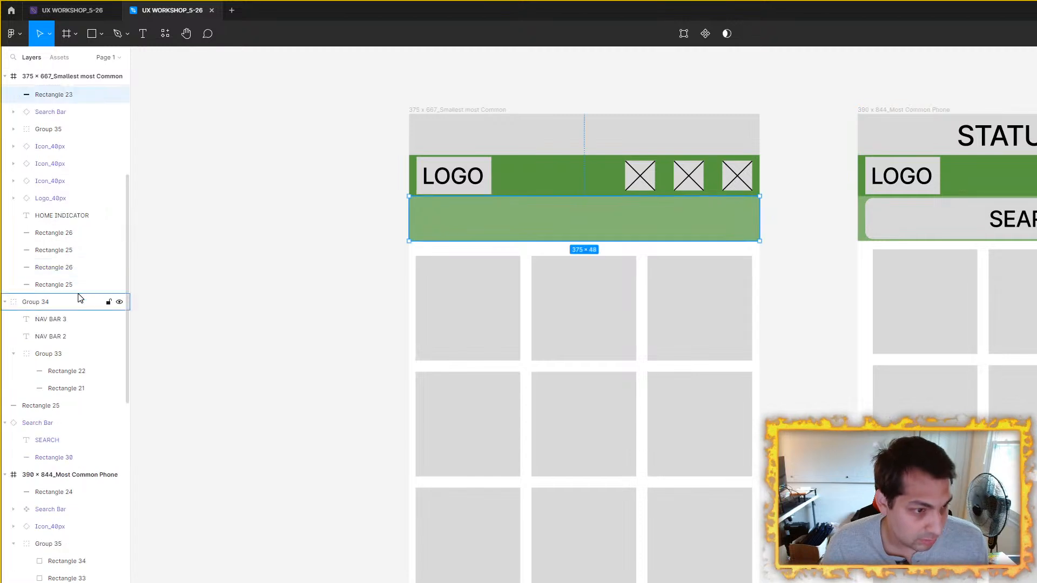
Step: Move the 375 × 667 frame's Search Bar layer above the light green background in the layer order
{"action": "left_click", "coordinate": [43, 426]}
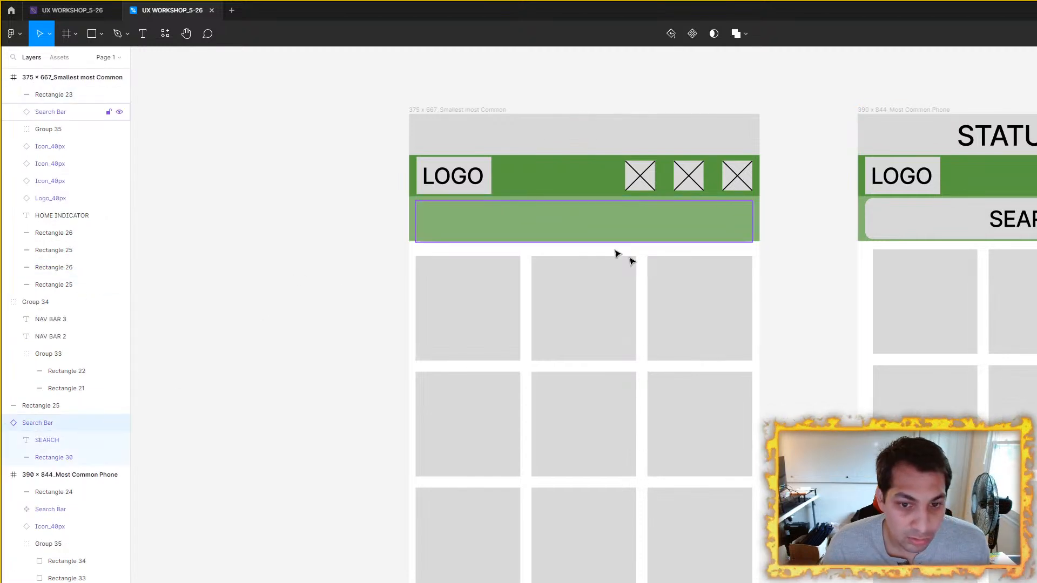
{"action": "scroll", "coordinate": [647, 283], "scroll_direction": "down", "scroll_amount": 3}
{"action": "left_click_drag", "start_coordinate": [735, 262], "coordinate": [617, 347]}
{"action": "scroll", "coordinate": [396, 300], "scroll_direction": "up", "scroll_amount": 3}
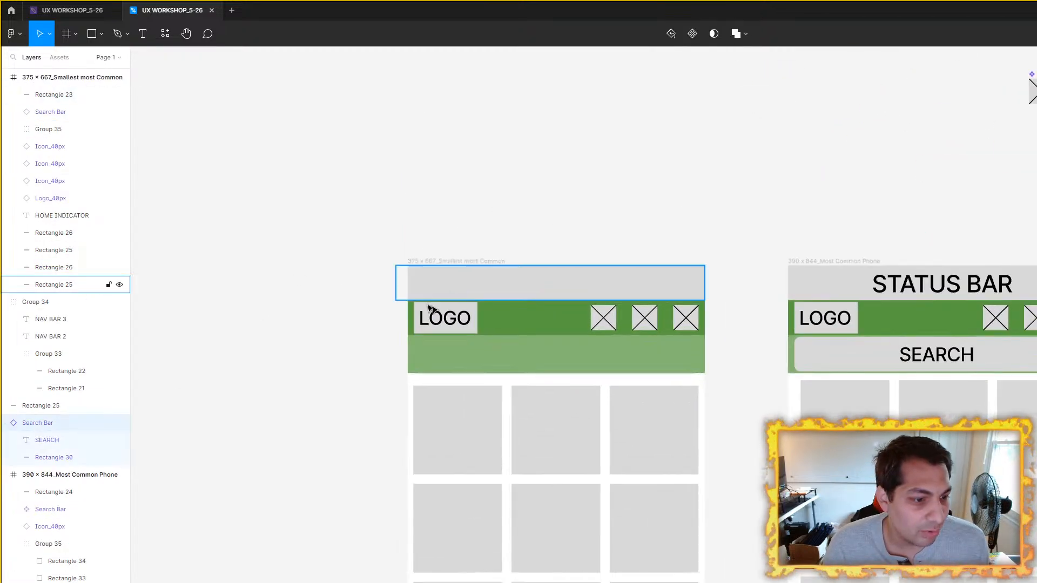
{"action": "scroll", "coordinate": [97, 351], "scroll_direction": "up", "scroll_amount": 4}
{"action": "scroll", "coordinate": [97, 354], "scroll_direction": "down", "scroll_amount": 4}
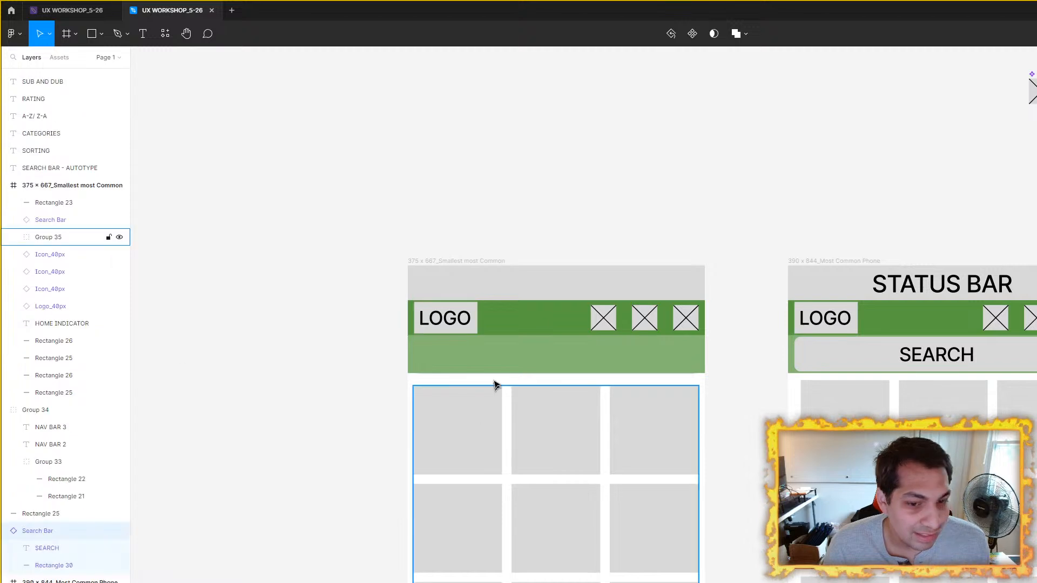
{"action": "left_click", "coordinate": [493, 362]}
{"action": "left_click_drag", "start_coordinate": [47, 220], "coordinate": [43, 203]}
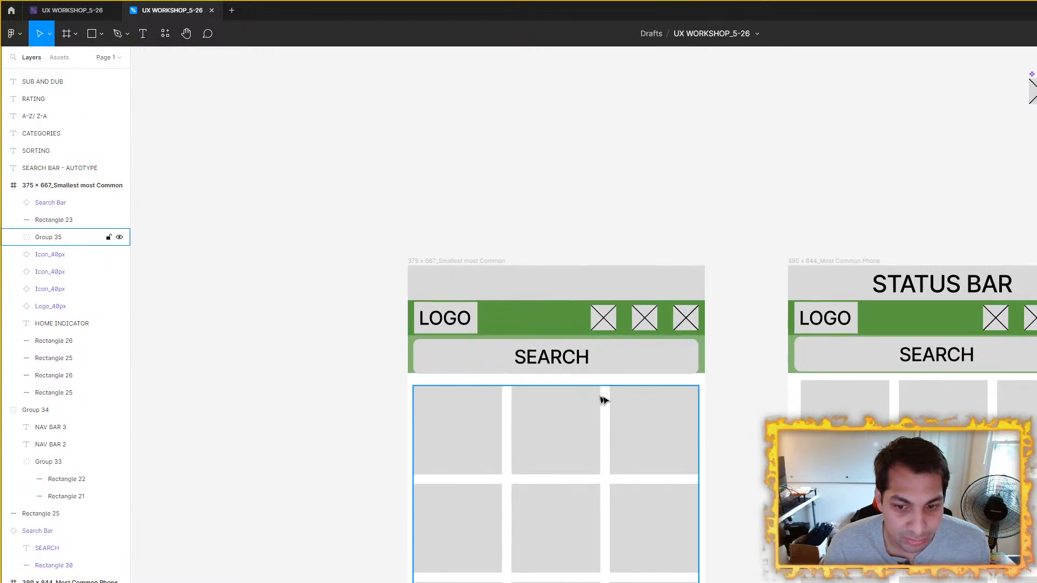
Step: Shift the 375 × 667 frame's search bar up slightly so it is centered vertically in the light green background
{"action": "scroll", "coordinate": [594, 397], "scroll_direction": "up", "scroll_amount": 3}
{"action": "left_click_drag", "start_coordinate": [658, 323], "coordinate": [659, 317]}
{"action": "left_click", "coordinate": [844, 284]}
{"action": "scroll", "coordinate": [650, 295], "scroll_direction": "down", "scroll_amount": 5}
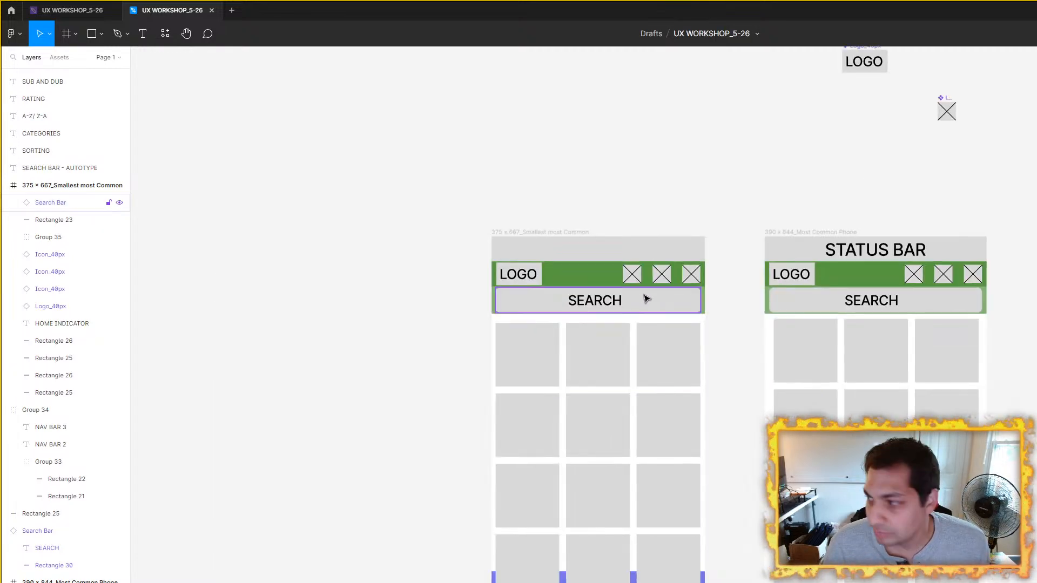
Step: Compare the tile groups of both frames for their side margins and their distance from the search header
{"action": "left_click_drag", "start_coordinate": [743, 301], "coordinate": [635, 221]}
{"action": "scroll", "coordinate": [577, 235], "scroll_direction": "up", "scroll_amount": 2}
{"action": "left_click_drag", "start_coordinate": [878, 220], "coordinate": [813, 241]}
{"action": "scroll", "coordinate": [813, 241], "scroll_direction": "down", "scroll_amount": 1}
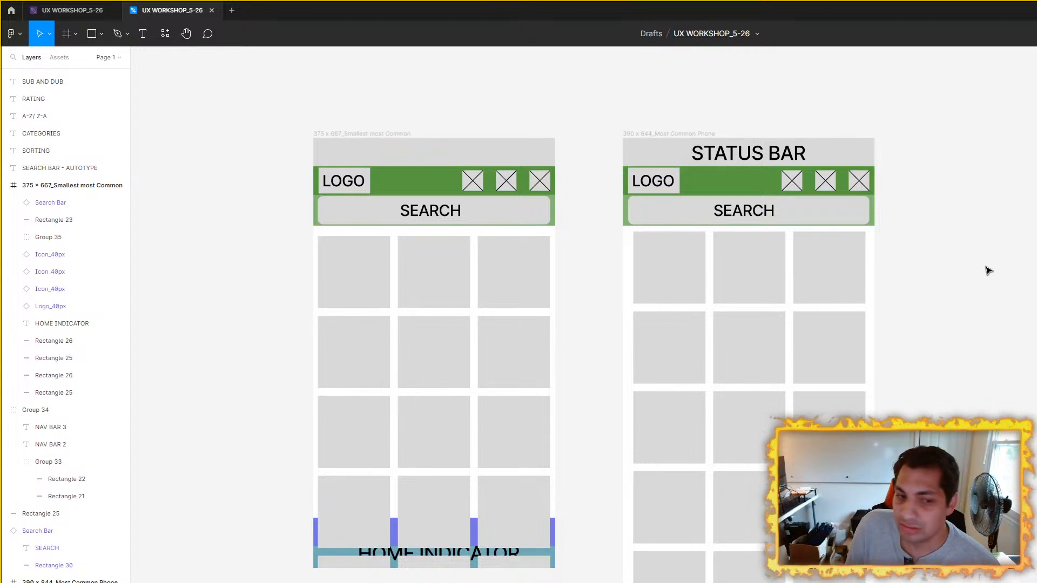
{"action": "left_click", "coordinate": [514, 291]}
{"action": "scroll", "coordinate": [668, 278], "scroll_direction": "up", "scroll_amount": 1}
{"action": "scroll", "coordinate": [668, 278], "scroll_direction": "up", "scroll_amount": 2}
{"action": "left_click_drag", "start_coordinate": [699, 277], "coordinate": [563, 288]}
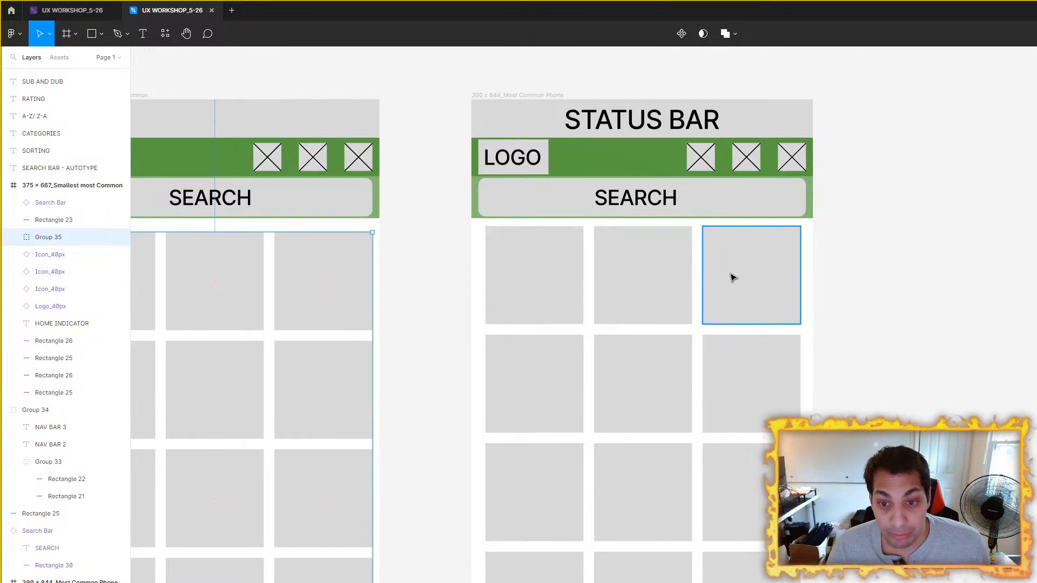
{"action": "left_click_drag", "start_coordinate": [668, 294], "coordinate": [837, 297]}
{"action": "scroll", "coordinate": [752, 297], "scroll_direction": "down", "scroll_amount": 2}
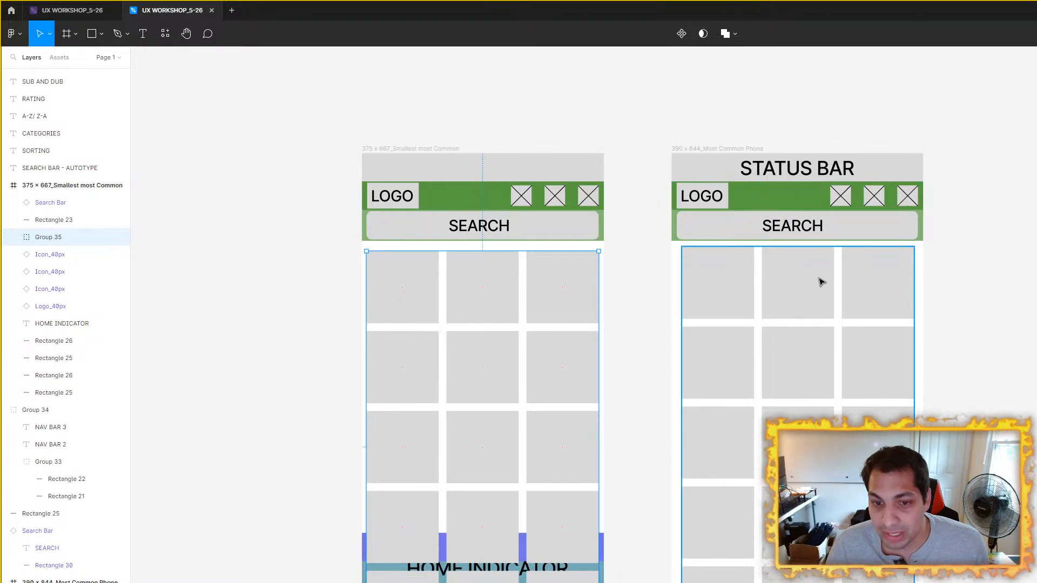
{"action": "left_click", "coordinate": [817, 282]}
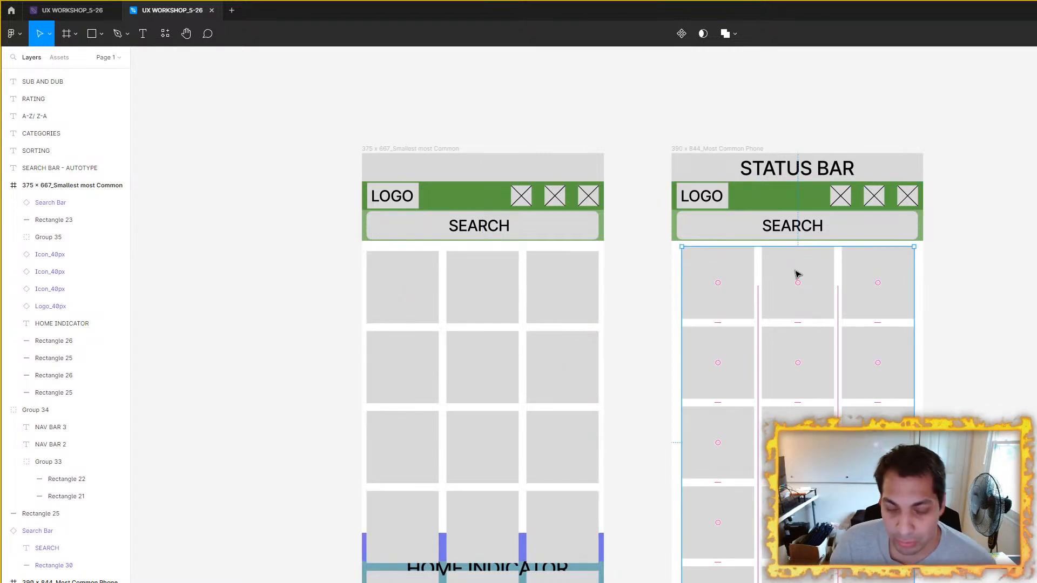
{"action": "left_click", "coordinate": [519, 311]}
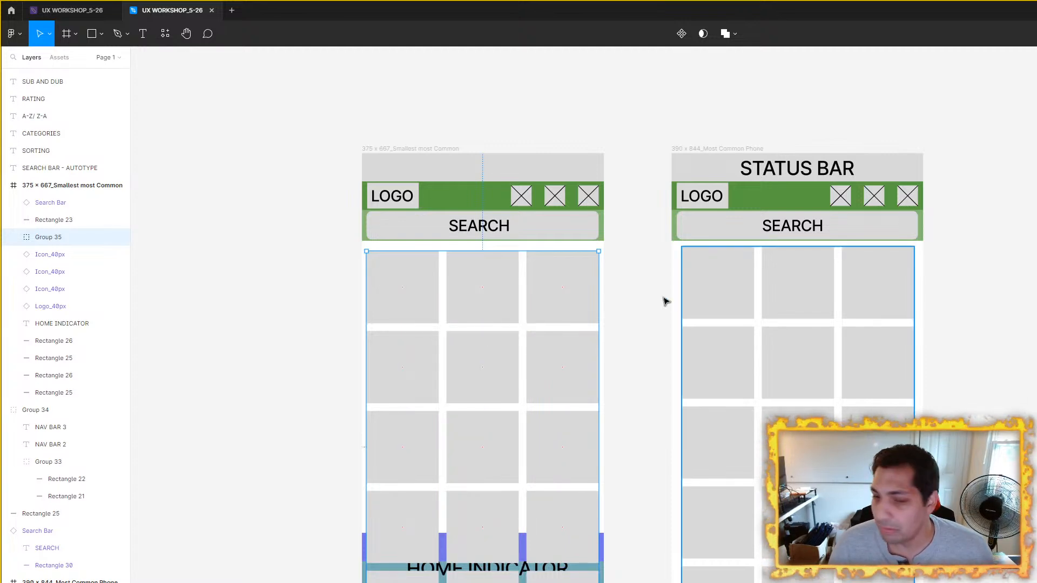
Step: Examine how the logos, header icons and search bars align with the frame edges and tiles in both frames
{"action": "scroll", "coordinate": [519, 263], "scroll_direction": "up", "scroll_amount": 2}
{"action": "left_click_drag", "start_coordinate": [525, 260], "coordinate": [611, 287]}
{"action": "scroll", "coordinate": [584, 313], "scroll_direction": "up", "scroll_amount": 2}
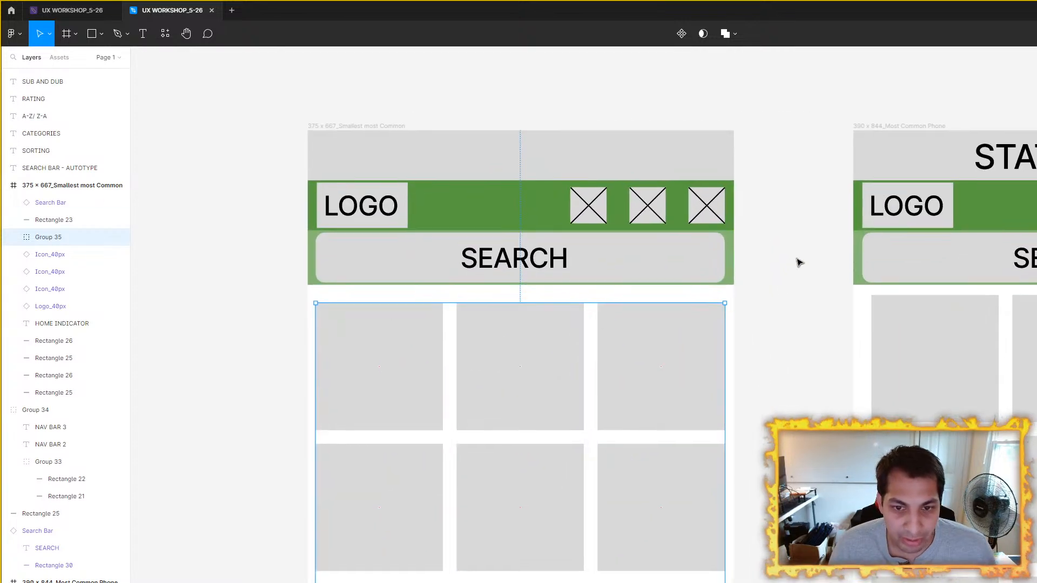
{"action": "left_click", "coordinate": [792, 264]}
{"action": "scroll", "coordinate": [805, 264], "scroll_direction": "down", "scroll_amount": 1}
{"action": "left_click_drag", "start_coordinate": [805, 264], "coordinate": [743, 290]}
{"action": "scroll", "coordinate": [427, 248], "scroll_direction": "up", "scroll_amount": 4}
{"action": "scroll", "coordinate": [610, 211], "scroll_direction": "down", "scroll_amount": 3}
{"action": "left_click_drag", "start_coordinate": [740, 233], "coordinate": [307, 245]}
{"action": "left_click_drag", "start_coordinate": [507, 240], "coordinate": [804, 266]}
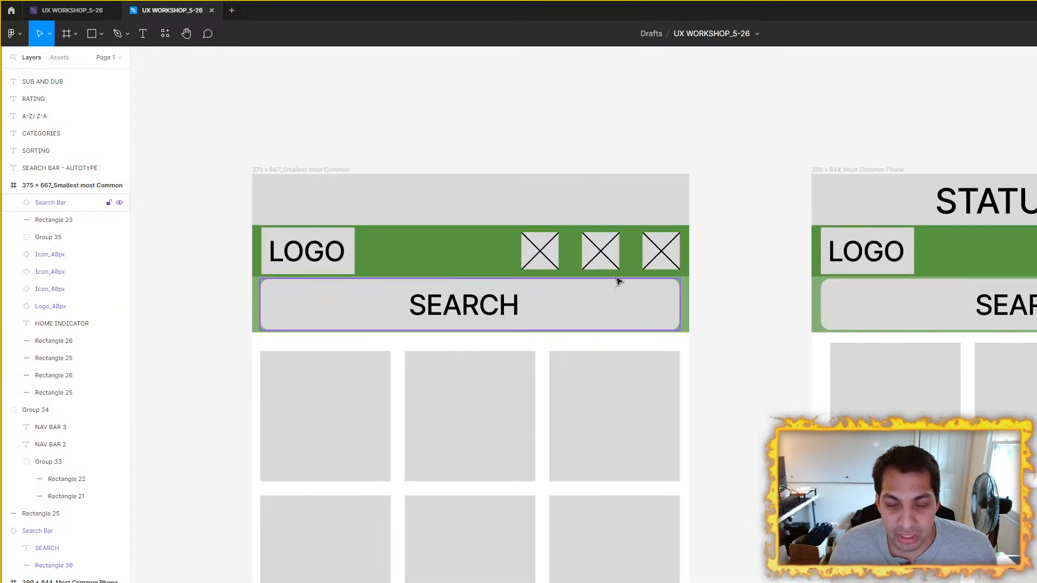
{"action": "scroll", "coordinate": [864, 243], "scroll_direction": "up", "scroll_amount": 2}
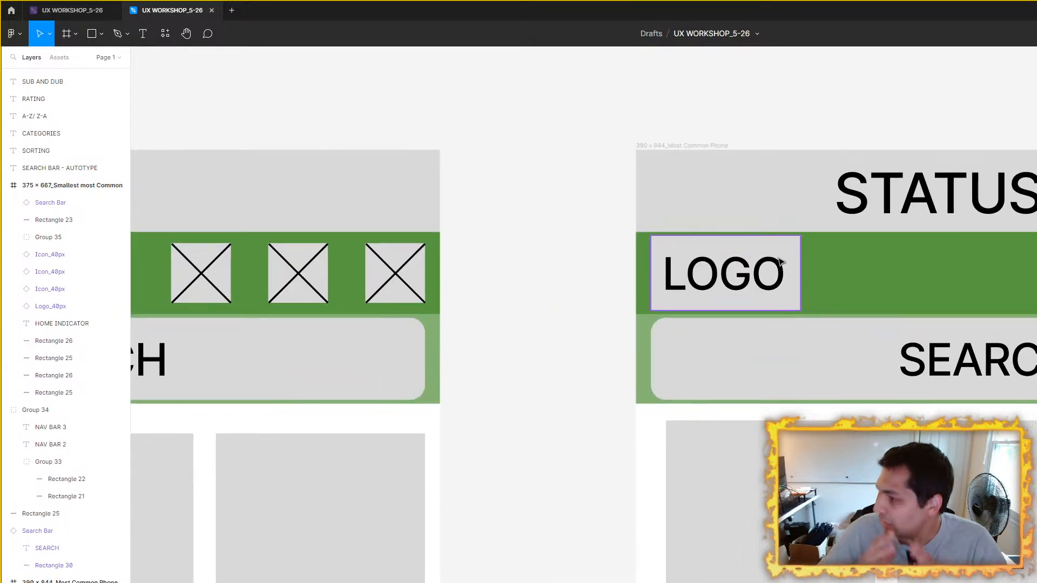
{"action": "scroll", "coordinate": [781, 263], "scroll_direction": "down", "scroll_amount": 2}
{"action": "left_click_drag", "start_coordinate": [796, 275], "coordinate": [671, 278]}
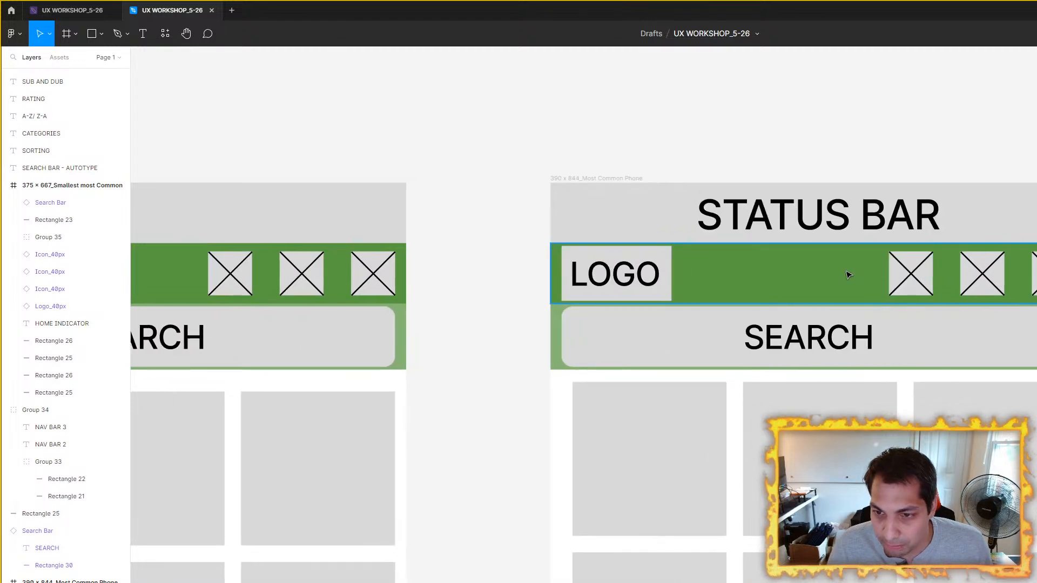
{"action": "left_click_drag", "start_coordinate": [537, 279], "coordinate": [1034, 261]}
{"action": "left_click_drag", "start_coordinate": [890, 259], "coordinate": [438, 259]}
{"action": "scroll", "coordinate": [671, 255], "scroll_direction": "down", "scroll_amount": 2}
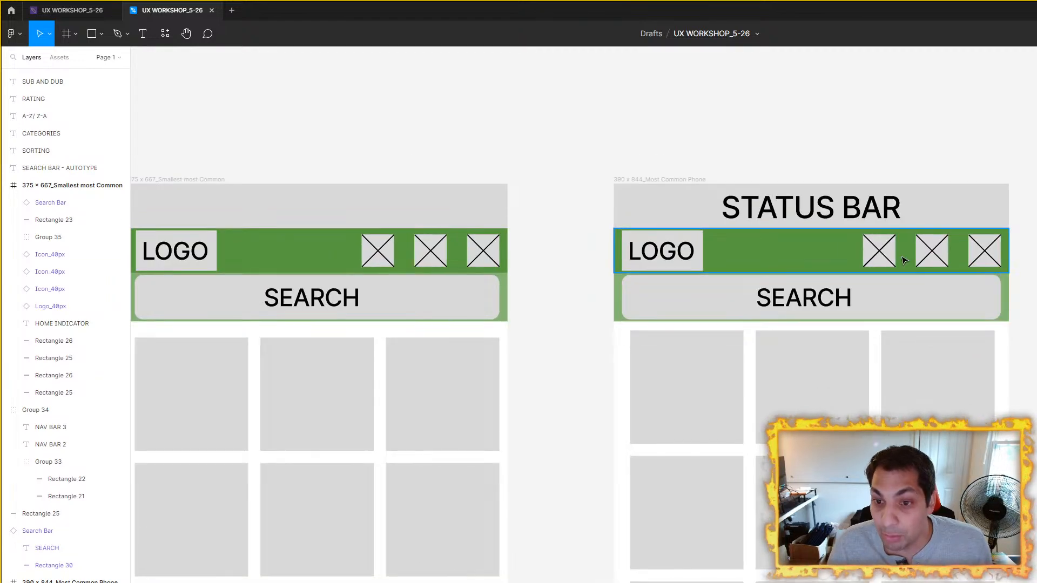
{"action": "scroll", "coordinate": [904, 261], "scroll_direction": "up", "scroll_amount": 1}
Step: Try placing two extra copies of the header icon between the logo and icons in the 390 × 844 frame, and undo them
{"action": "left_click", "coordinate": [880, 259]}
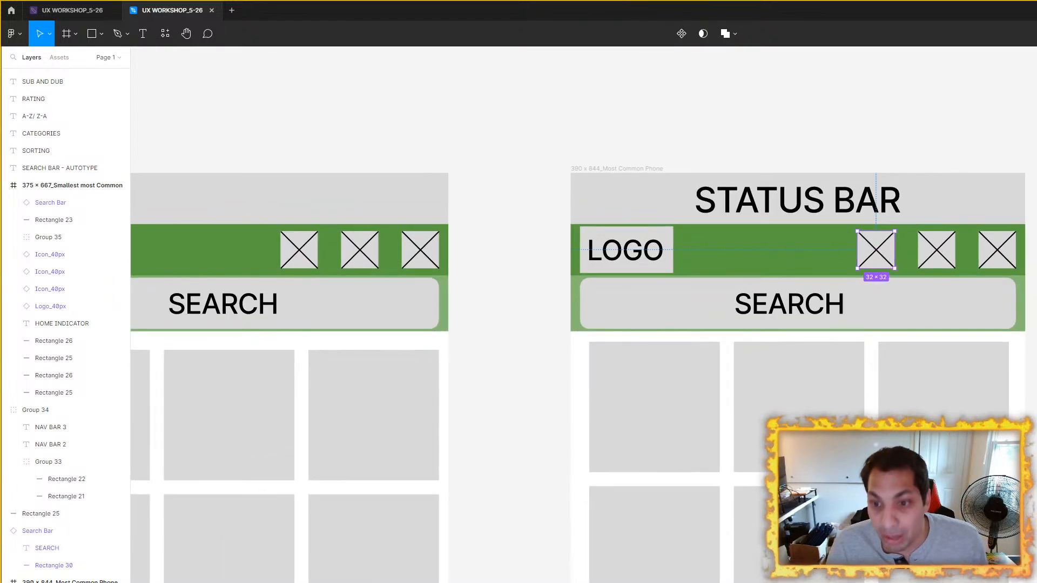
{"action": "left_click_drag", "start_coordinate": [817, 270], "coordinate": [880, 248]}
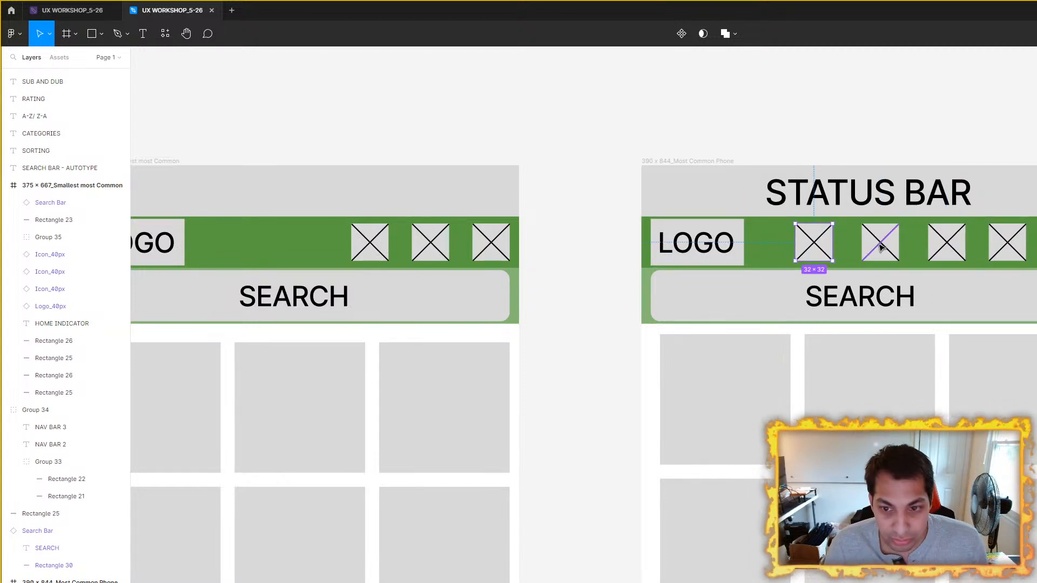
{"action": "key", "text": "ctrl+d"}
{"action": "key", "text": "Delete"}
{"action": "scroll", "coordinate": [498, 259], "scroll_direction": "left", "scroll_amount": 5}
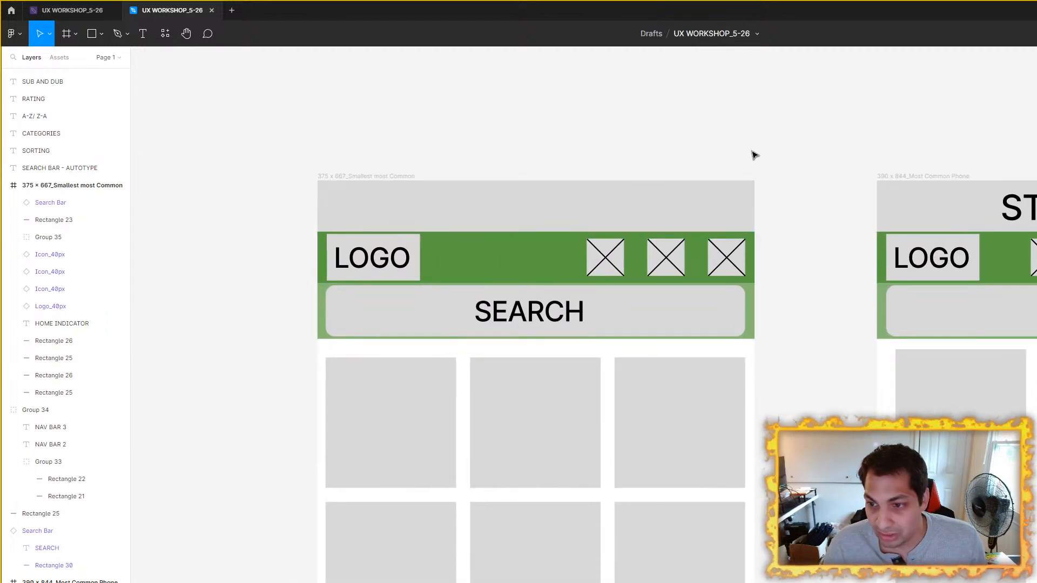
{"action": "key", "text": "ctrl+z"}
{"action": "key", "text": "ctrl+z"}
{"action": "key", "text": "ctrl+z"}
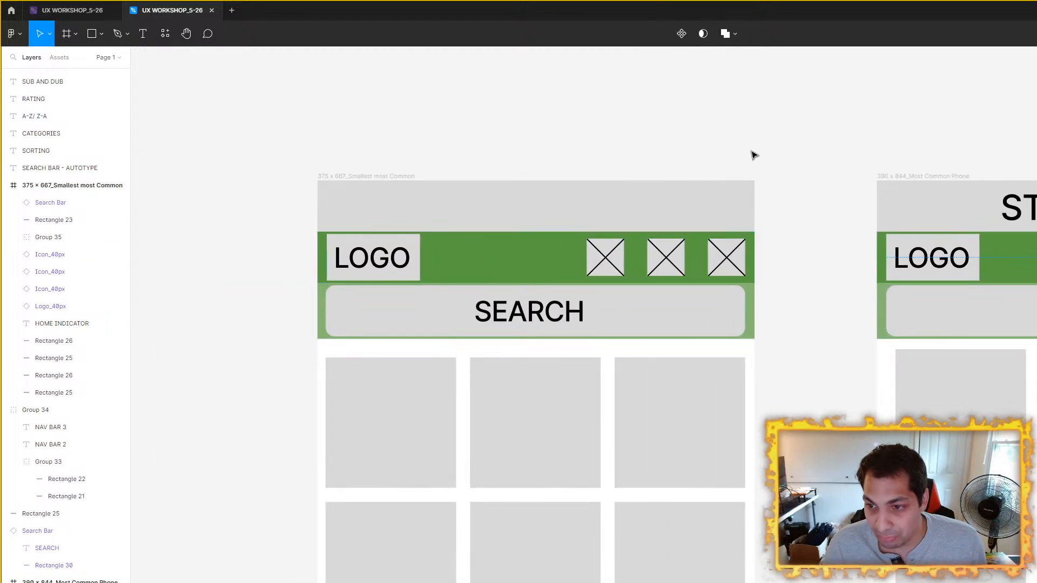
{"action": "scroll", "coordinate": [535, 155], "scroll_direction": "right", "scroll_amount": 5}
{"action": "key", "text": "Escape"}
Step: Move the 375 × 667 frame and the 390 × 844 frame further left on the canvas, with a wider gap between them
{"action": "scroll", "coordinate": [836, 218], "scroll_direction": "down", "scroll_amount": 3}
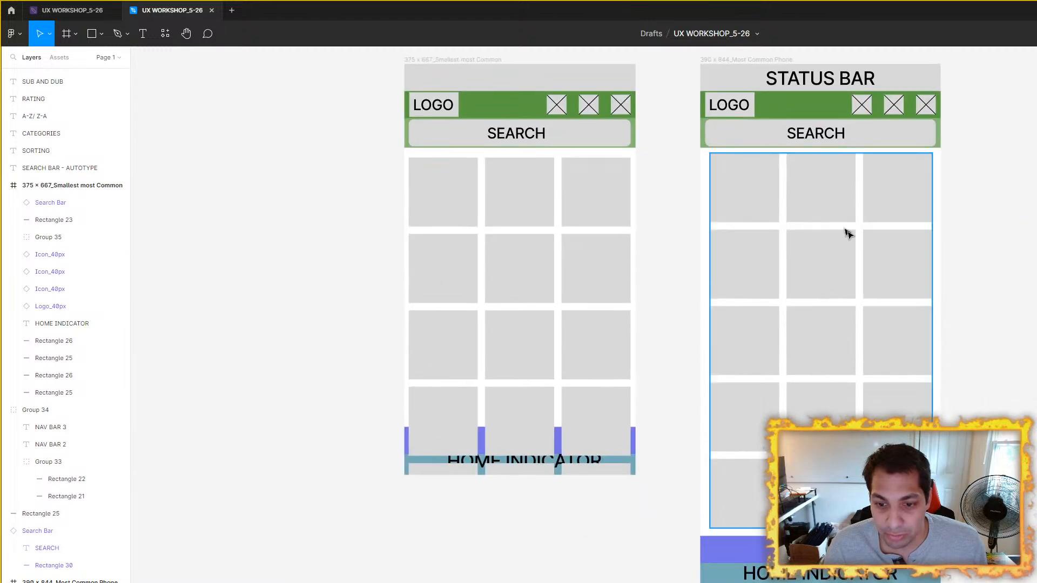
{"action": "left_click_drag", "start_coordinate": [939, 256], "coordinate": [830, 354]}
{"action": "left_click", "coordinate": [630, 158]}
{"action": "left_click_drag", "start_coordinate": [513, 203], "coordinate": [704, 223]}
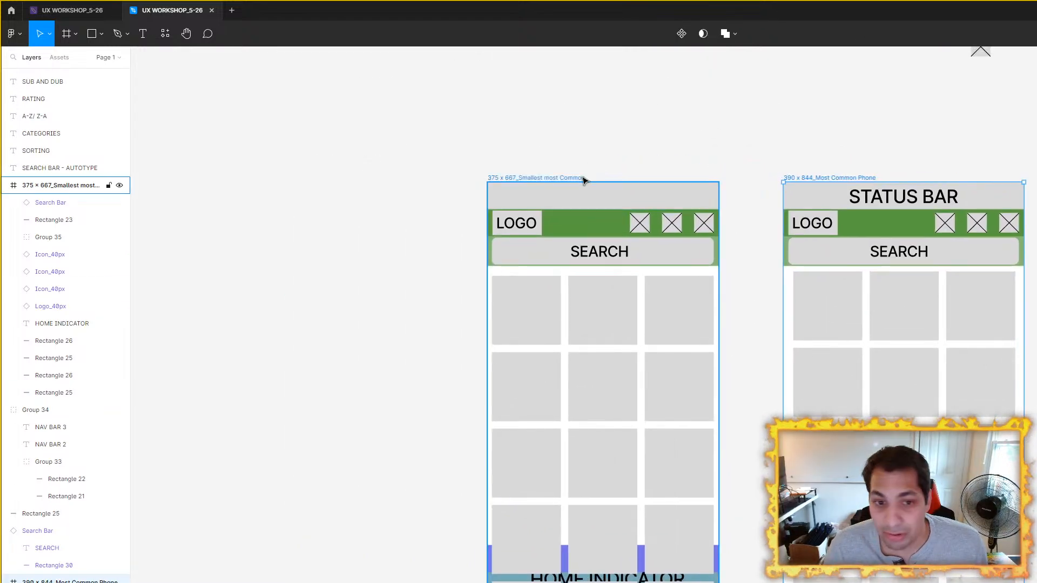
{"action": "left_click_drag", "start_coordinate": [565, 180], "coordinate": [328, 208]}
{"action": "scroll", "coordinate": [726, 190], "scroll_direction": "down", "scroll_amount": 5}
{"action": "left_click_drag", "start_coordinate": [965, 257], "coordinate": [899, 291]}
{"action": "scroll", "coordinate": [783, 257], "scroll_direction": "up", "scroll_amount": 4}
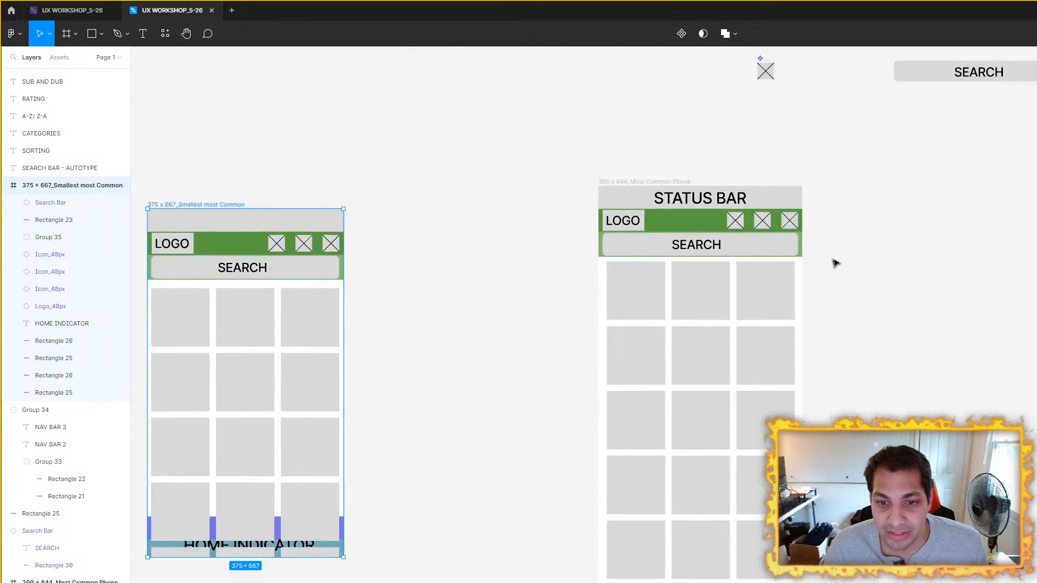
{"action": "left_click_drag", "start_coordinate": [643, 182], "coordinate": [494, 176]}
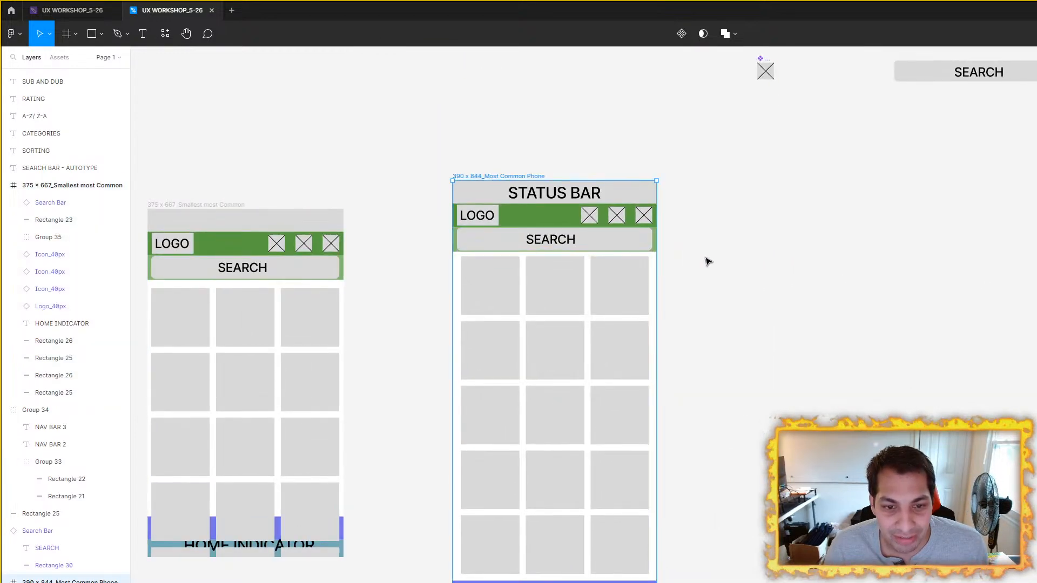
Step: Shift the 375 × 667 frame further left and slightly up, and bring the 390 × 844 frame left beside it
{"action": "scroll", "coordinate": [748, 262], "scroll_direction": "down", "scroll_amount": 3}
{"action": "left_click_drag", "start_coordinate": [784, 273], "coordinate": [858, 250]}
{"action": "scroll", "coordinate": [808, 221], "scroll_direction": "up", "scroll_amount": 3}
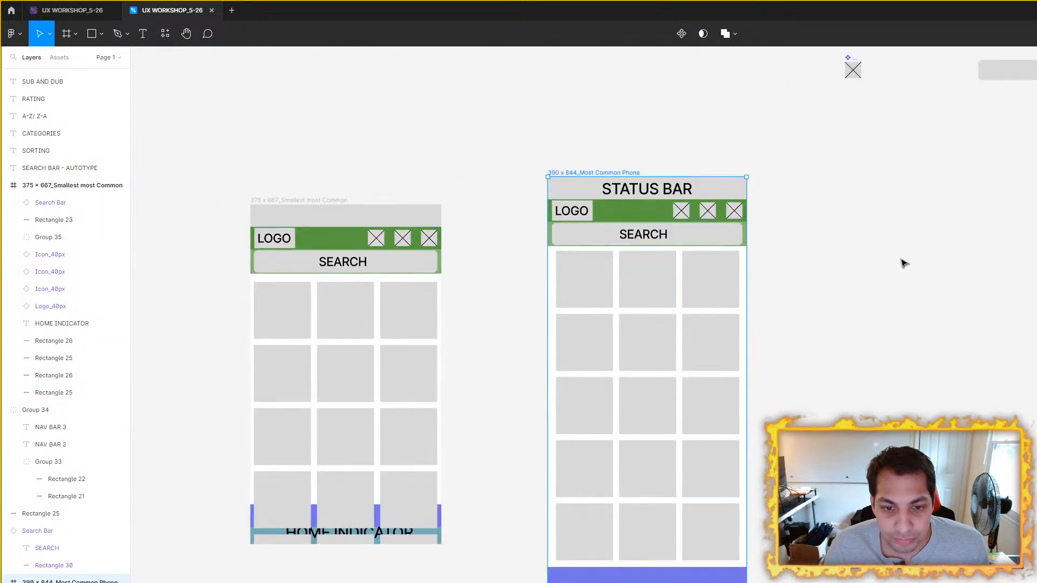
{"action": "scroll", "coordinate": [881, 263], "scroll_direction": "down", "scroll_amount": 2}
{"action": "scroll", "coordinate": [837, 278], "scroll_direction": "up", "scroll_amount": 4}
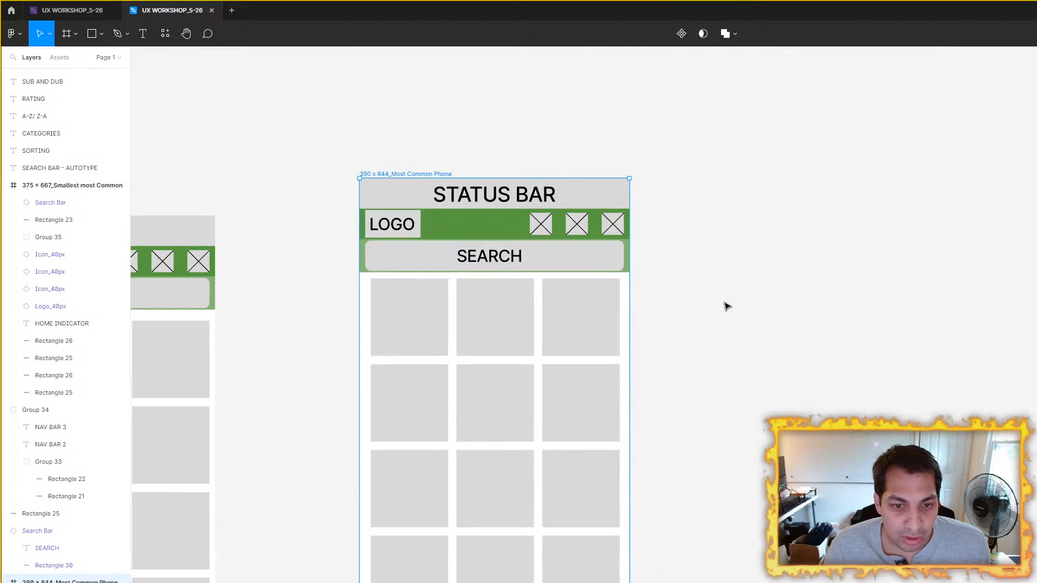
{"action": "scroll", "coordinate": [756, 302], "scroll_direction": "down", "scroll_amount": 4}
{"action": "left_click_drag", "start_coordinate": [397, 247], "coordinate": [261, 208]}
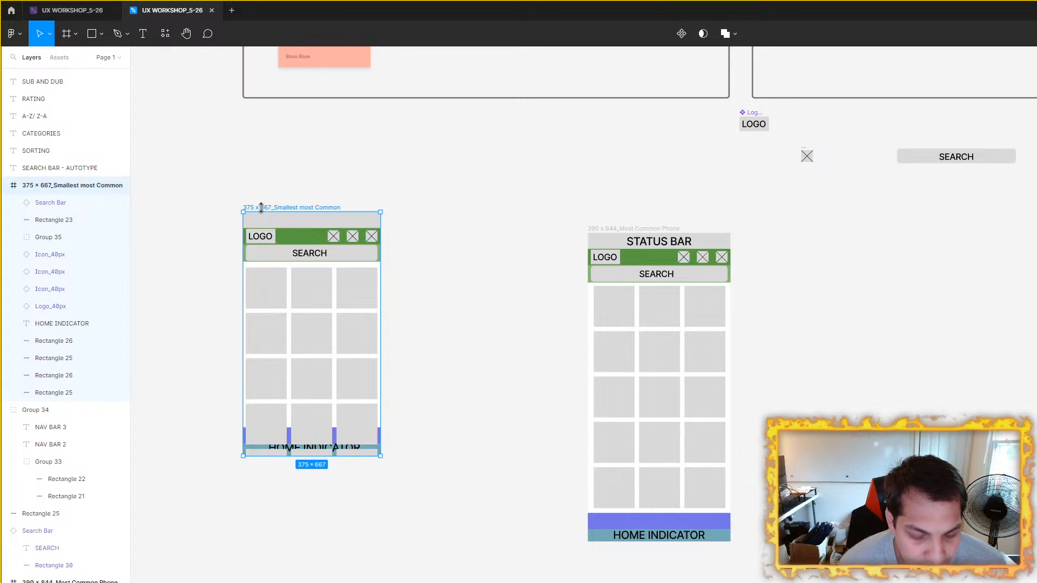
{"action": "left_click_drag", "start_coordinate": [629, 229], "coordinate": [486, 223]}
Step: Select the feature text labels, from SEARCH BAR - AUTOTYPE to NEWEST EPISODE FOR YOU, and move them beside the 390 × 844 frame
{"action": "scroll", "coordinate": [615, 247], "scroll_direction": "up", "scroll_amount": 5}
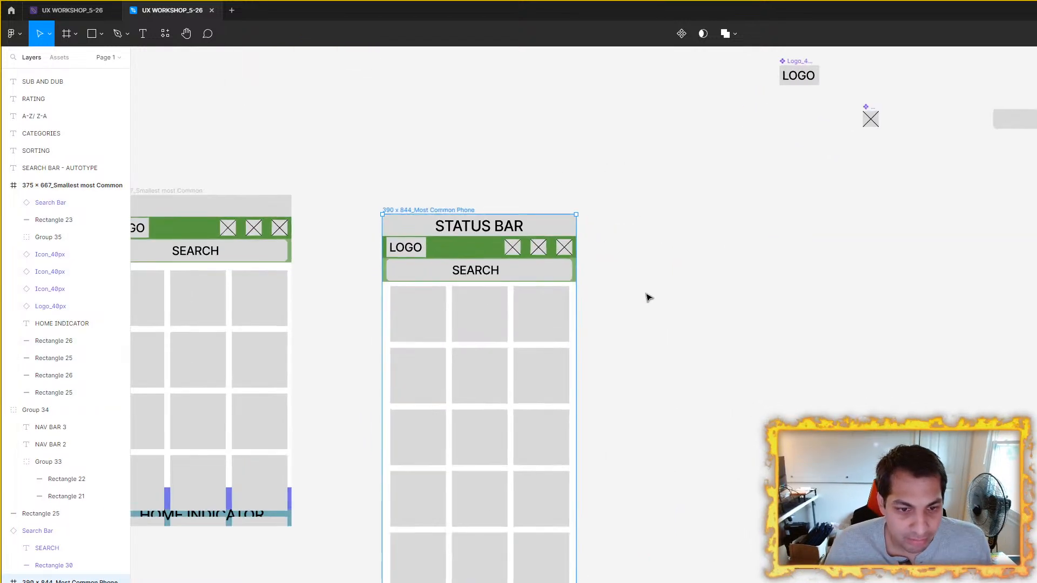
{"action": "scroll", "coordinate": [447, 162], "scroll_direction": "down", "scroll_amount": 2}
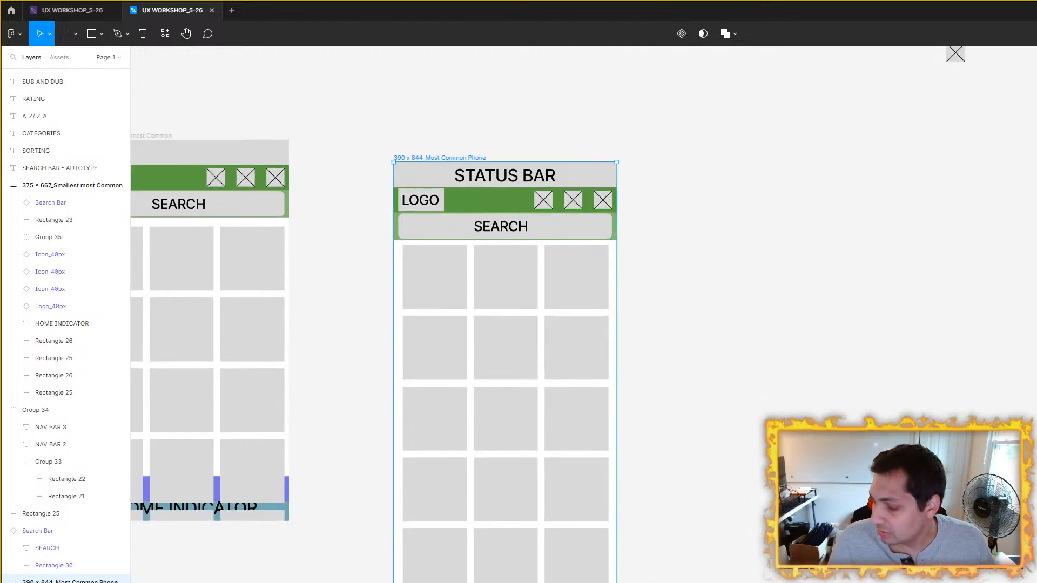
{"action": "scroll", "coordinate": [625, 292], "scroll_direction": "down", "scroll_amount": 6}
{"action": "scroll", "coordinate": [886, 248], "scroll_direction": "up", "scroll_amount": 3}
{"action": "left_click_drag", "start_coordinate": [1034, 552], "coordinate": [1036, 552]}
{"action": "left_click_drag", "start_coordinate": [1036, 301], "coordinate": [584, 297]}
{"action": "scroll", "coordinate": [496, 291], "scroll_direction": "up", "scroll_amount": 3}
{"action": "left_click_drag", "start_coordinate": [495, 292], "coordinate": [713, 319]}
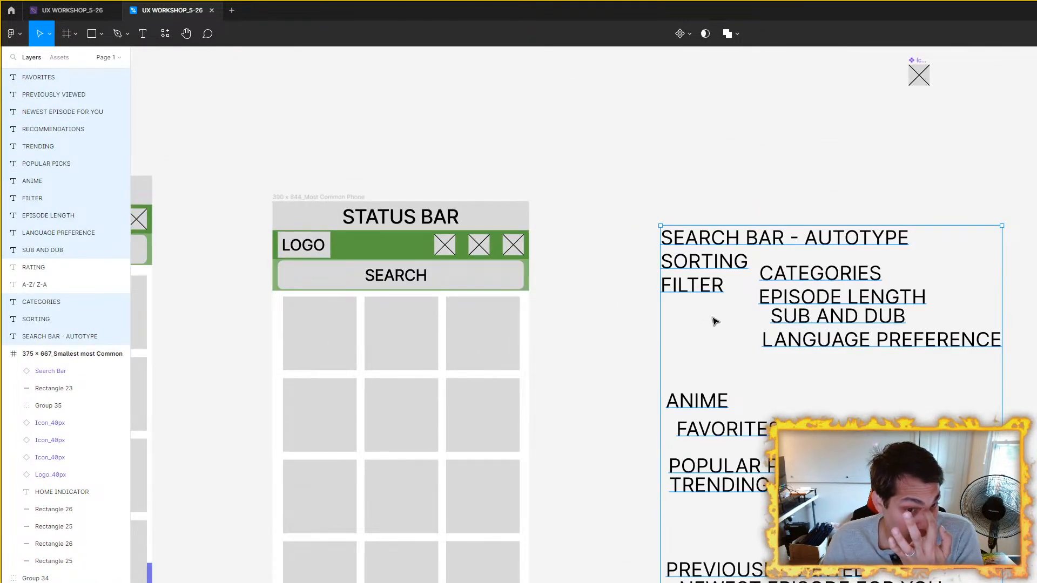
Step: Shift the group of feature text labels right and slightly up, leaving more space beside the 390 × 844 frame
{"action": "left_click_drag", "start_coordinate": [618, 281], "coordinate": [667, 262]}
{"action": "left_click_drag", "start_coordinate": [781, 218], "coordinate": [960, 204]}
{"action": "left_click", "coordinate": [612, 220]}
{"action": "left_click", "coordinate": [937, 234]}
Step: Review the iPhone 13 wireframes with filler labels, video, subtitles and controls, and return to the two phone frames and feature labels
{"action": "scroll", "coordinate": [935, 237], "scroll_direction": "down", "scroll_amount": 3}
{"action": "left_click_drag", "start_coordinate": [934, 237], "coordinate": [371, 217]}
{"action": "scroll", "coordinate": [891, 298], "scroll_direction": "down", "scroll_amount": 3}
{"action": "left_click_drag", "start_coordinate": [807, 282], "coordinate": [448, 422]}
{"action": "scroll", "coordinate": [1013, 207], "scroll_direction": "up", "scroll_amount": 3}
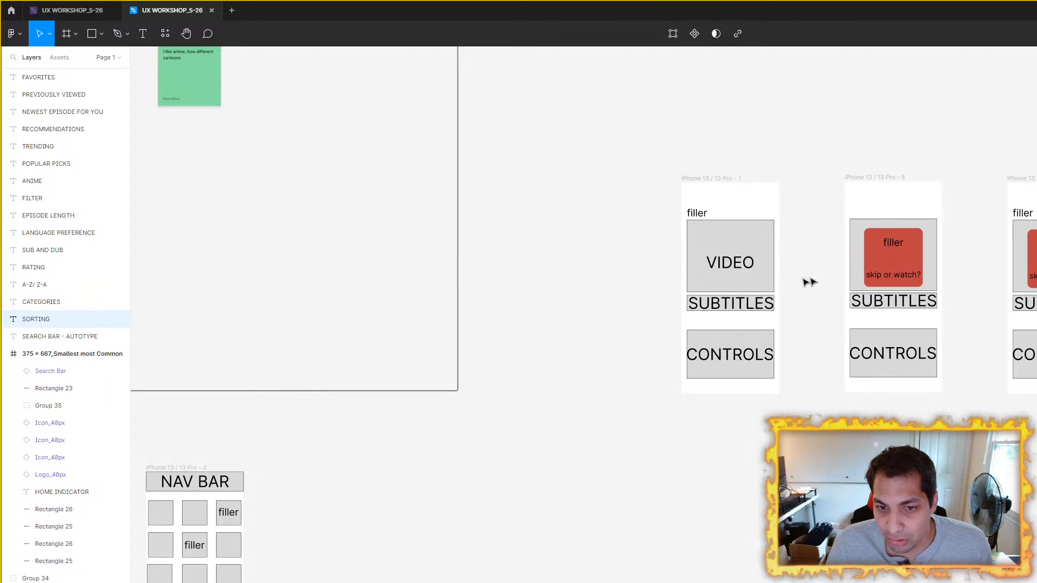
{"action": "scroll", "coordinate": [768, 283], "scroll_direction": "down", "scroll_amount": 2}
{"action": "left_click_drag", "start_coordinate": [252, 496], "coordinate": [667, 290]}
{"action": "scroll", "coordinate": [667, 289], "scroll_direction": "up", "scroll_amount": 3}
{"action": "left_click_drag", "start_coordinate": [419, 248], "coordinate": [739, 299]}
{"action": "left_click", "coordinate": [357, 156]}
{"action": "left_click_drag", "start_coordinate": [344, 154], "coordinate": [586, 167]}
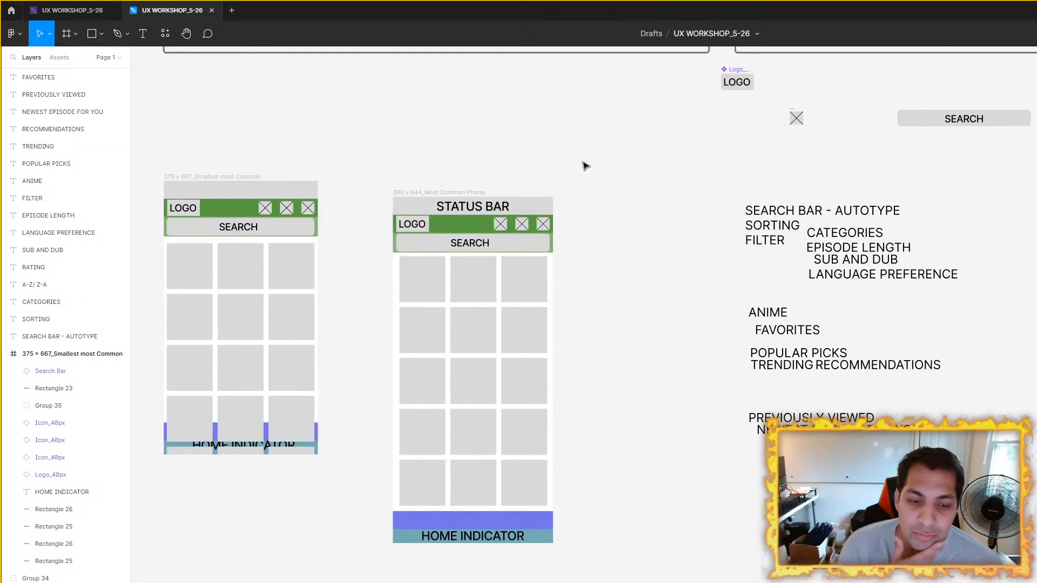
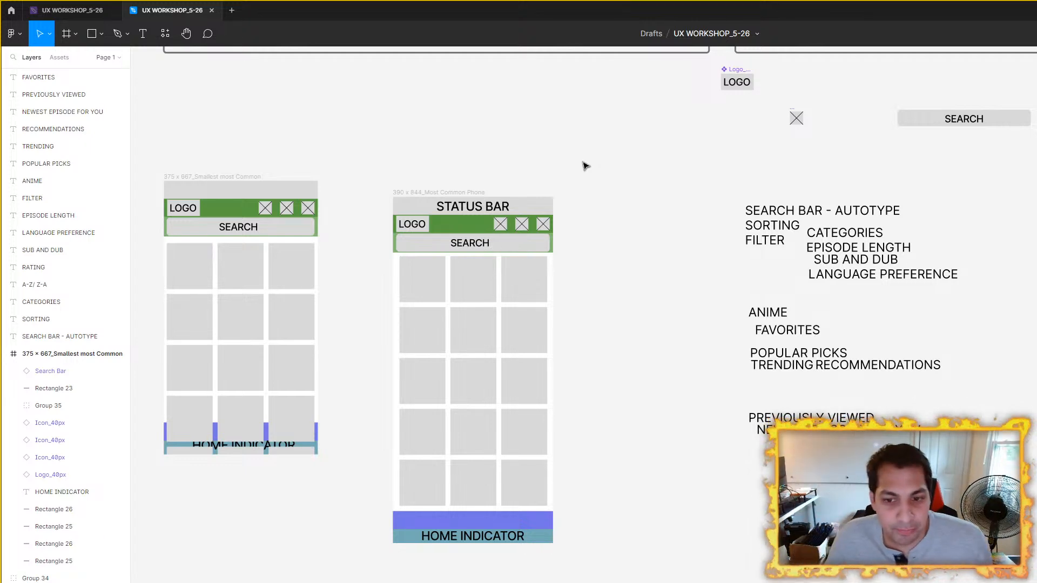
Step: Hide the SEARCH BAR - AUTOTYPE text layer in the feature notes beside the phone wireframes
{"action": "left_click_drag", "start_coordinate": [551, 279], "coordinate": [647, 288]}
{"action": "scroll", "coordinate": [653, 288], "scroll_direction": "up", "scroll_amount": 1}
{"action": "left_click_drag", "start_coordinate": [718, 291], "coordinate": [627, 252]}
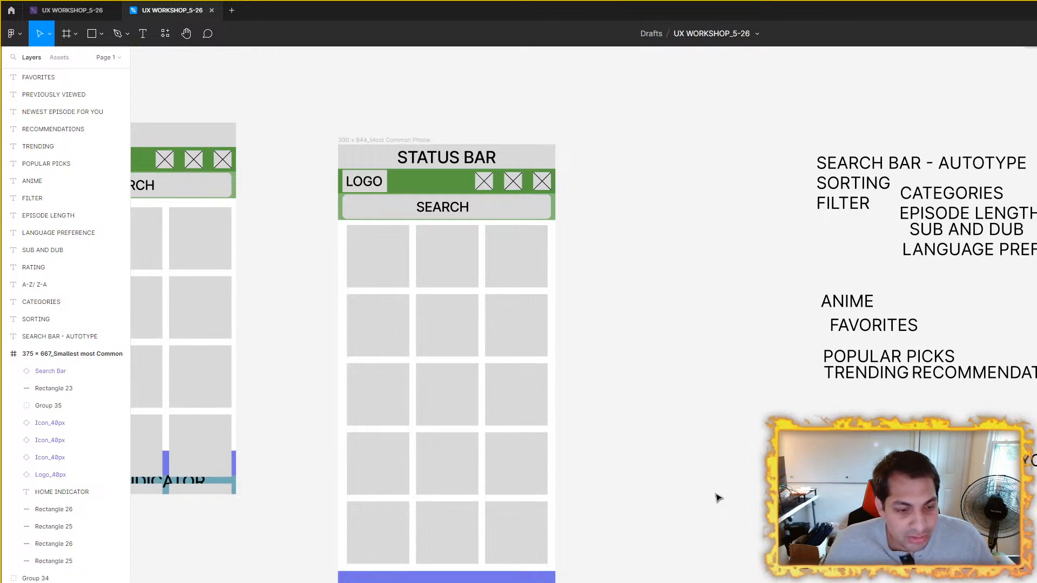
{"action": "left_click", "coordinate": [119, 336]}
Step: Bring the purple bar in the 375 x 667 frame in front of the tiles and narrow it to the frame's width
{"action": "scroll", "coordinate": [702, 431], "scroll_direction": "left", "scroll_amount": 8}
{"action": "scroll", "coordinate": [676, 454], "scroll_direction": "up", "scroll_amount": 5}
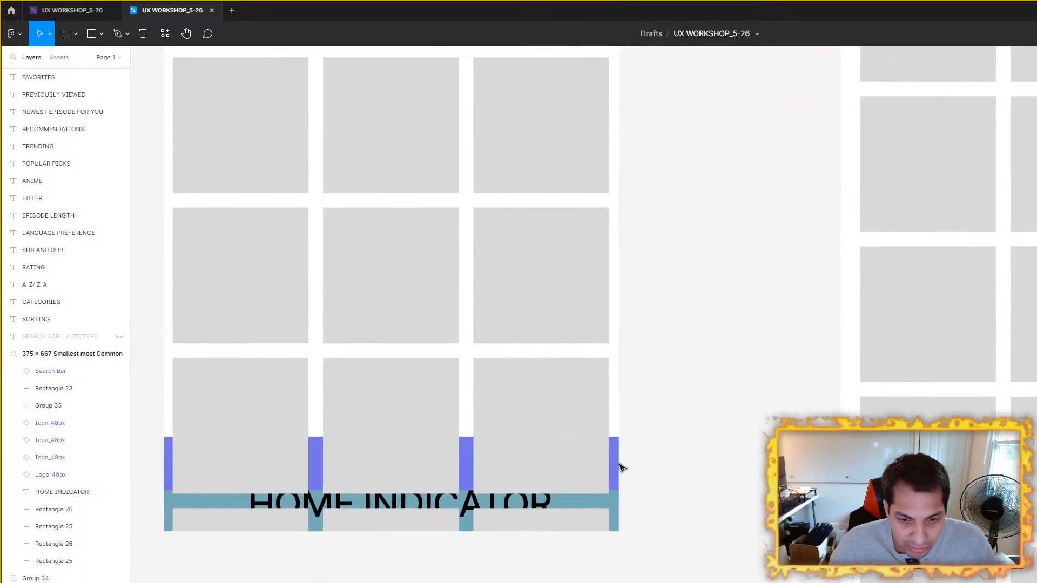
{"action": "left_click", "coordinate": [616, 464]}
{"action": "right_click", "coordinate": [614, 463]}
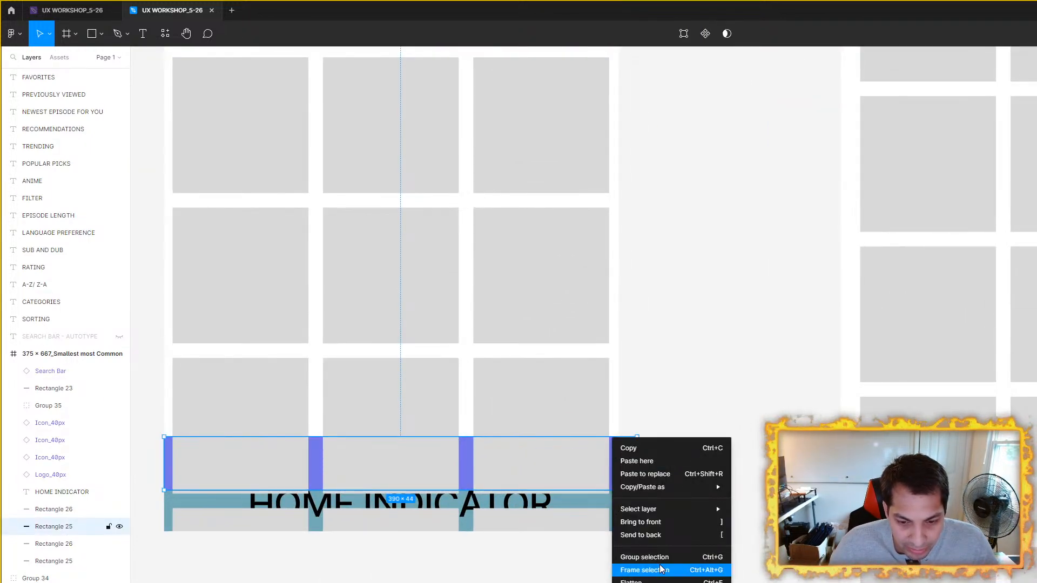
{"action": "left_click", "coordinate": [649, 522]}
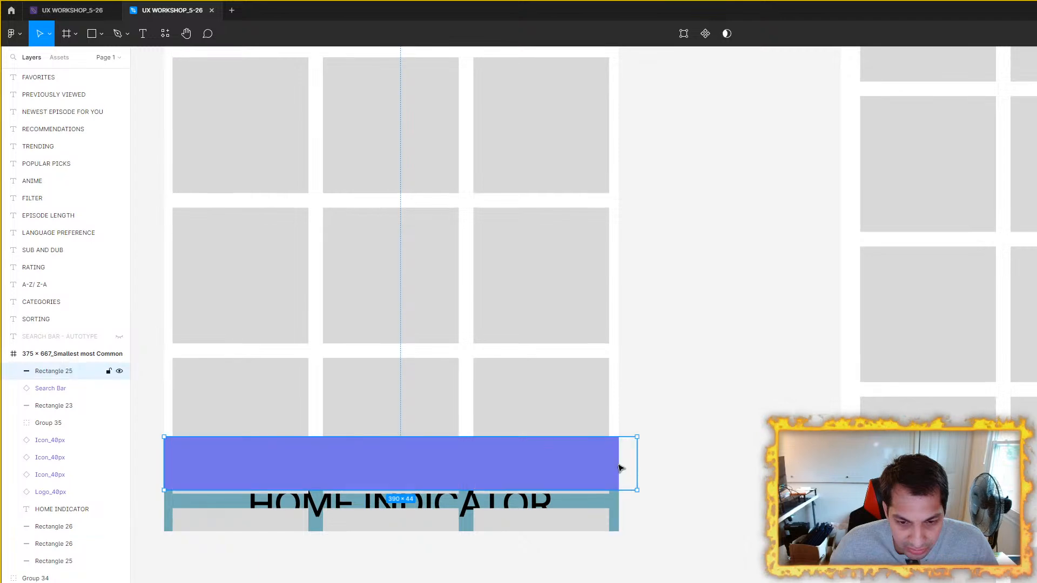
{"action": "left_click_drag", "start_coordinate": [637, 463], "coordinate": [619, 463]}
Step: Align the top of the 390 x 844 frame with the 375 x 667 frame and widen the gap between them
{"action": "scroll", "coordinate": [647, 463], "scroll_direction": "down", "scroll_amount": 3}
{"action": "scroll", "coordinate": [647, 463], "scroll_direction": "up", "scroll_amount": 4}
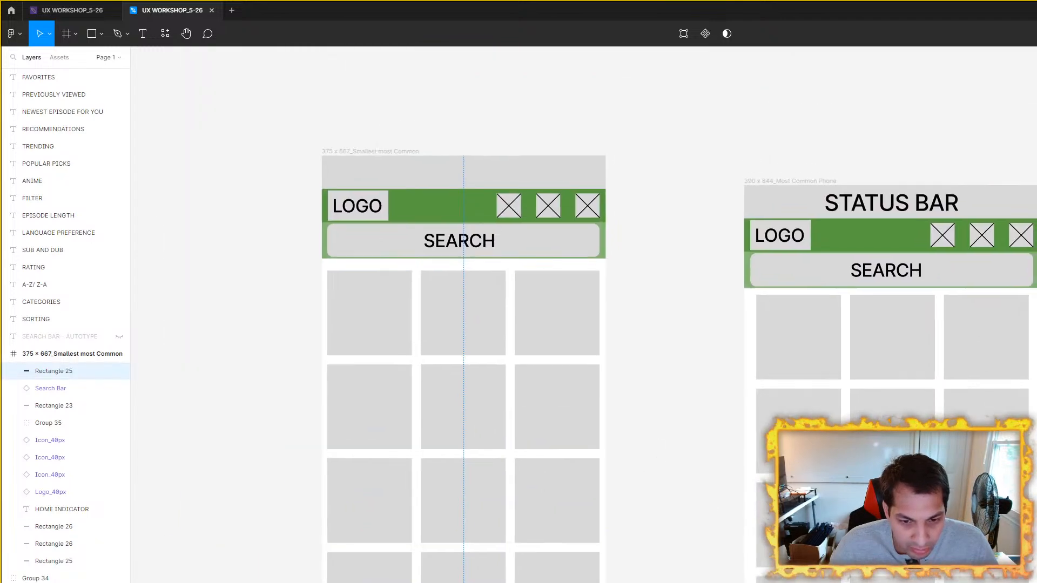
{"action": "left_click_drag", "start_coordinate": [816, 188], "coordinate": [695, 157]}
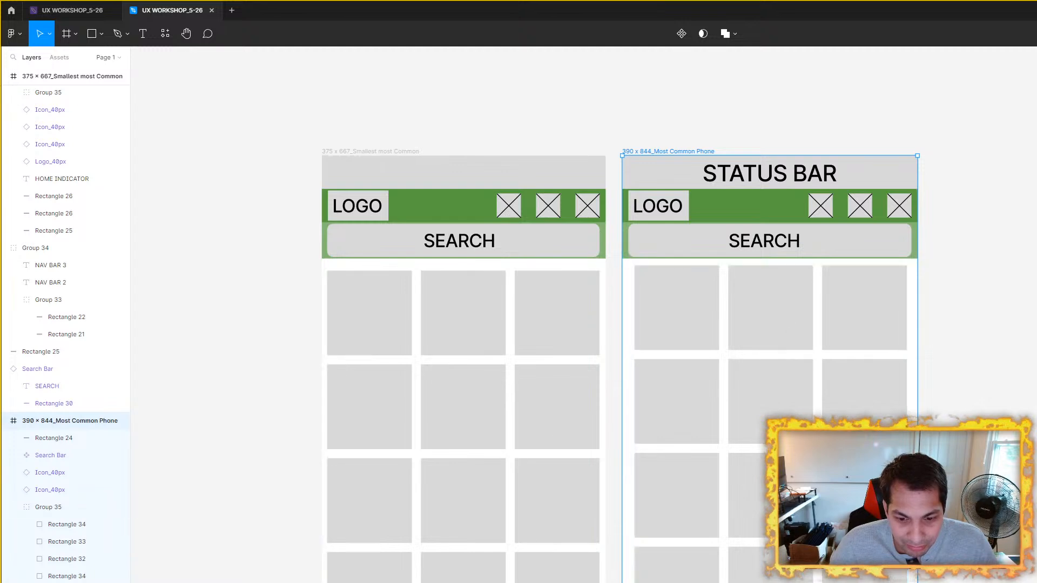
{"action": "left_click_drag", "start_coordinate": [786, 503], "coordinate": [692, 324]}
{"action": "scroll", "coordinate": [702, 367], "scroll_direction": "down", "scroll_amount": 4}
{"action": "left_click", "coordinate": [919, 365]}
{"action": "left_click_drag", "start_coordinate": [556, 201], "coordinate": [388, 217]}
{"action": "left_click_drag", "start_coordinate": [507, 195], "coordinate": [621, 200]}
{"action": "left_click_drag", "start_coordinate": [493, 384], "coordinate": [423, 369]}
{"action": "scroll", "coordinate": [513, 364], "scroll_direction": "up", "scroll_amount": 1}
{"action": "left_click", "coordinate": [795, 377]}
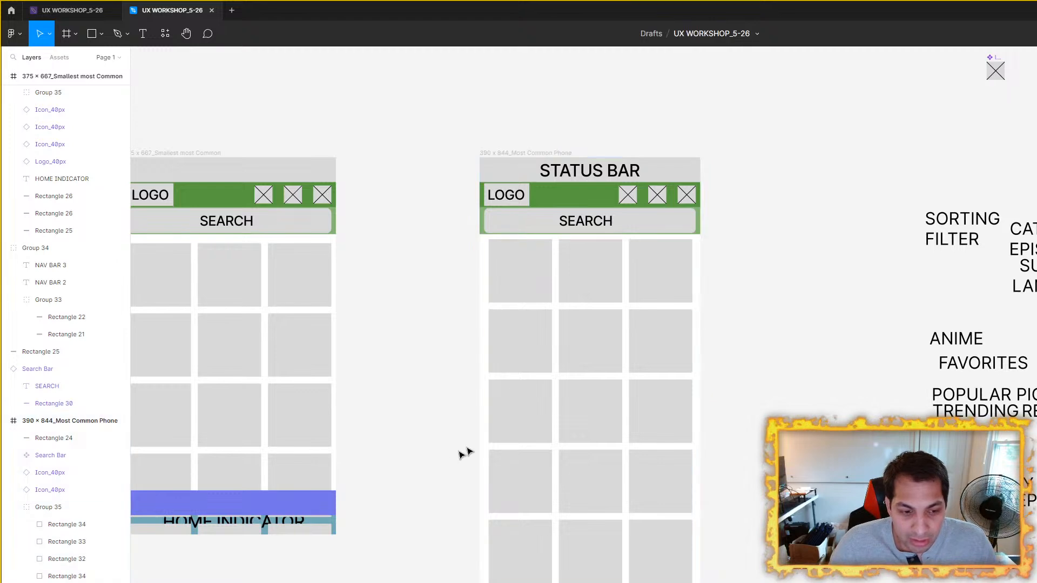
{"action": "scroll", "coordinate": [411, 424], "scroll_direction": "down", "scroll_amount": 2}
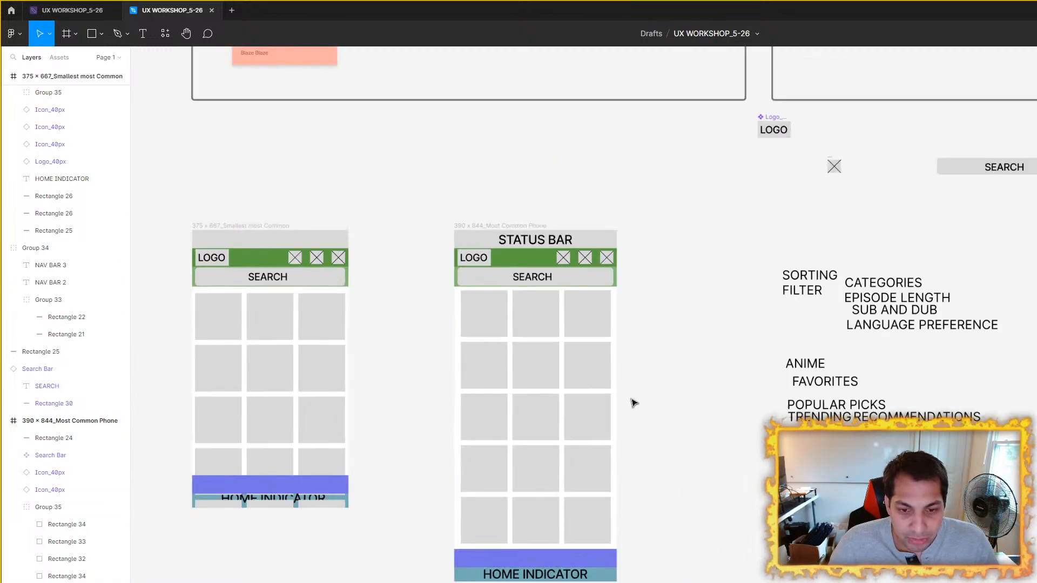
{"action": "scroll", "coordinate": [640, 403], "scroll_direction": "up", "scroll_amount": 1}
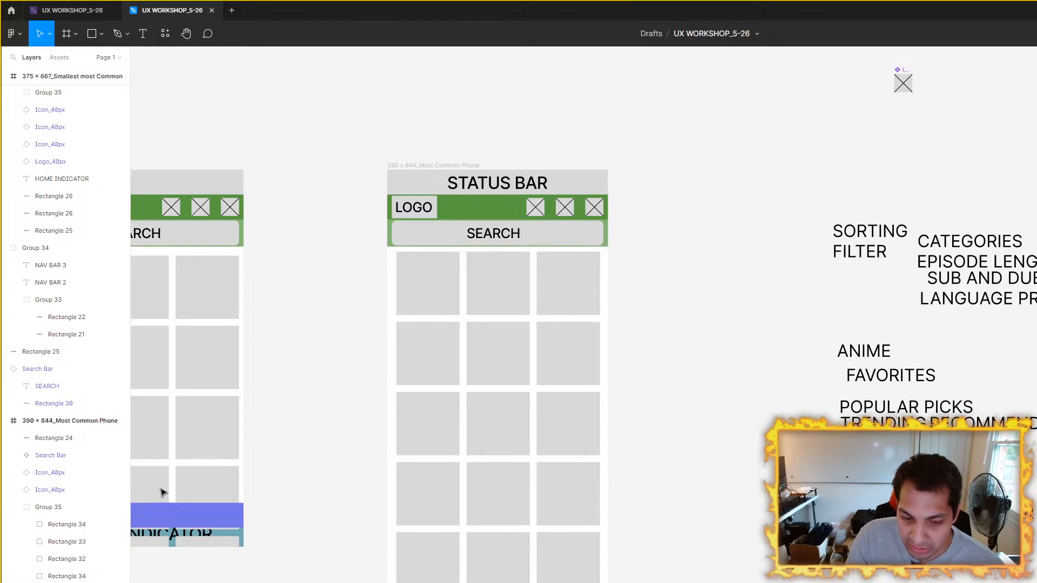
Step: Switch to Chrome, search the web for material icons in a new tab, and open Google's Material Symbols and Icons page
{"action": "key", "text": "alt+Tab"}
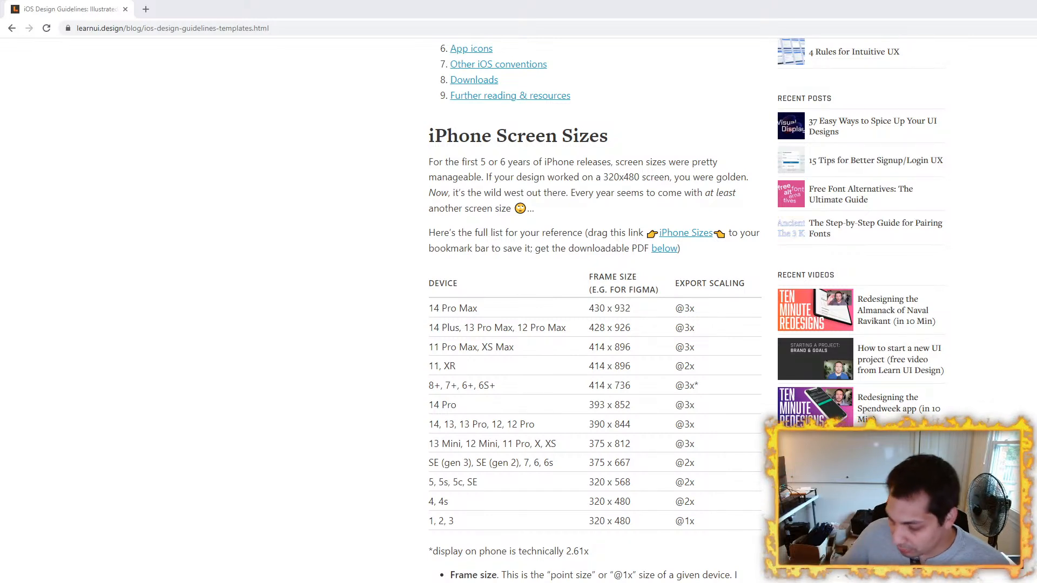
{"action": "left_click", "coordinate": [146, 9]}
{"action": "type", "text": "MATERIAL"}
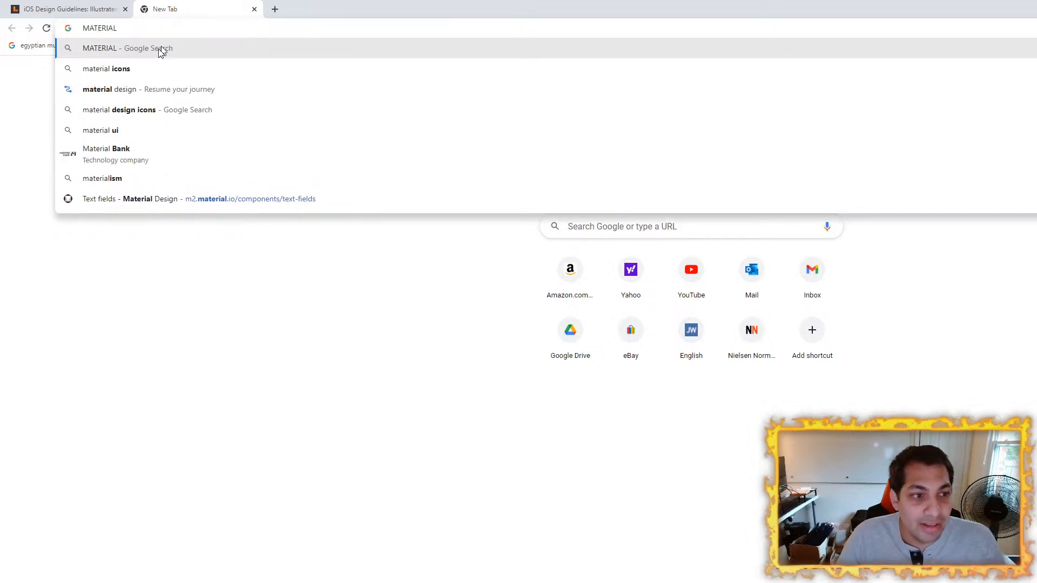
{"action": "left_click", "coordinate": [128, 69]}
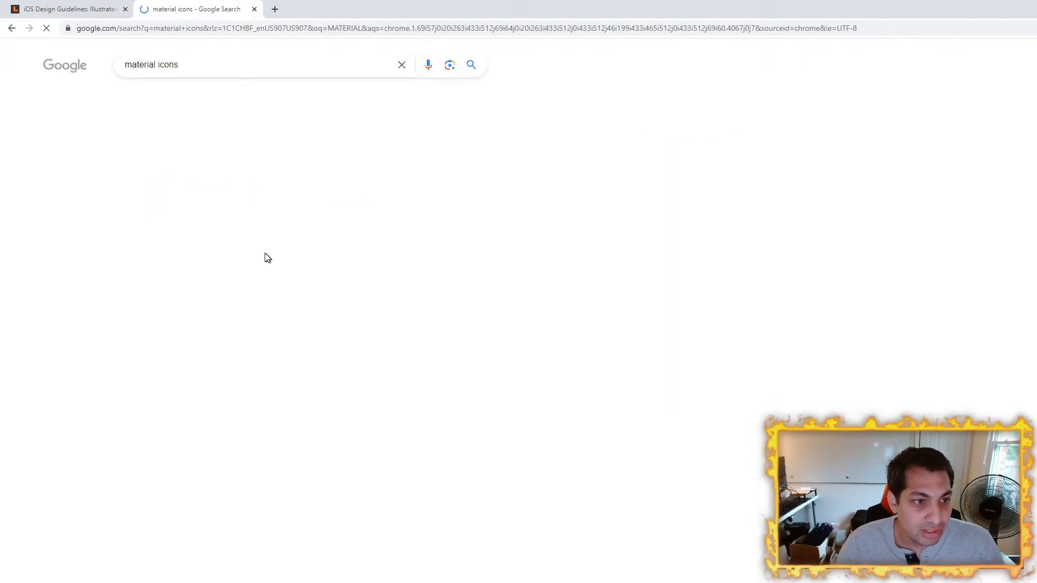
{"action": "left_click", "coordinate": [214, 174]}
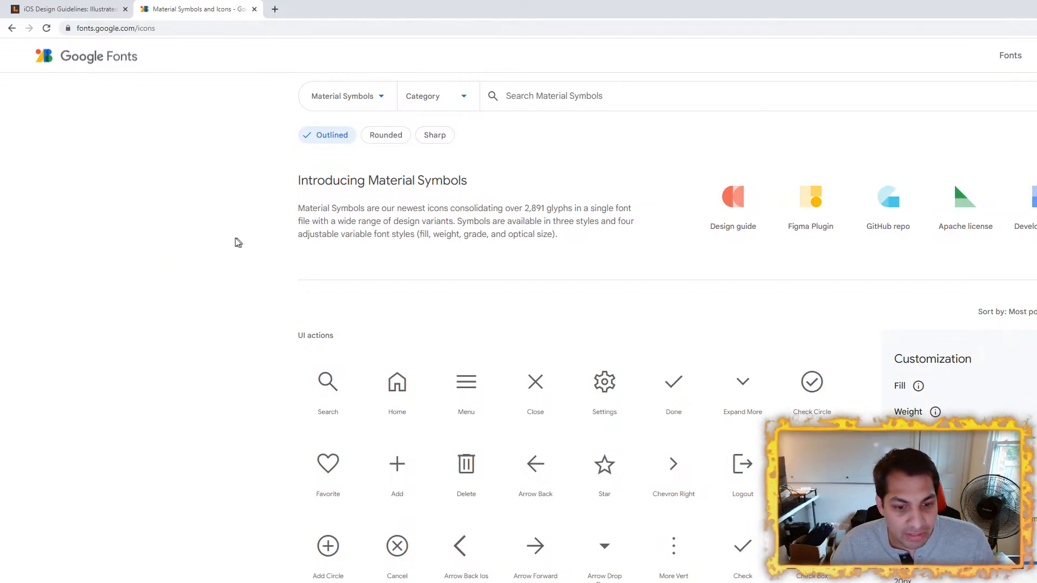
{"action": "left_click", "coordinate": [11, 28]}
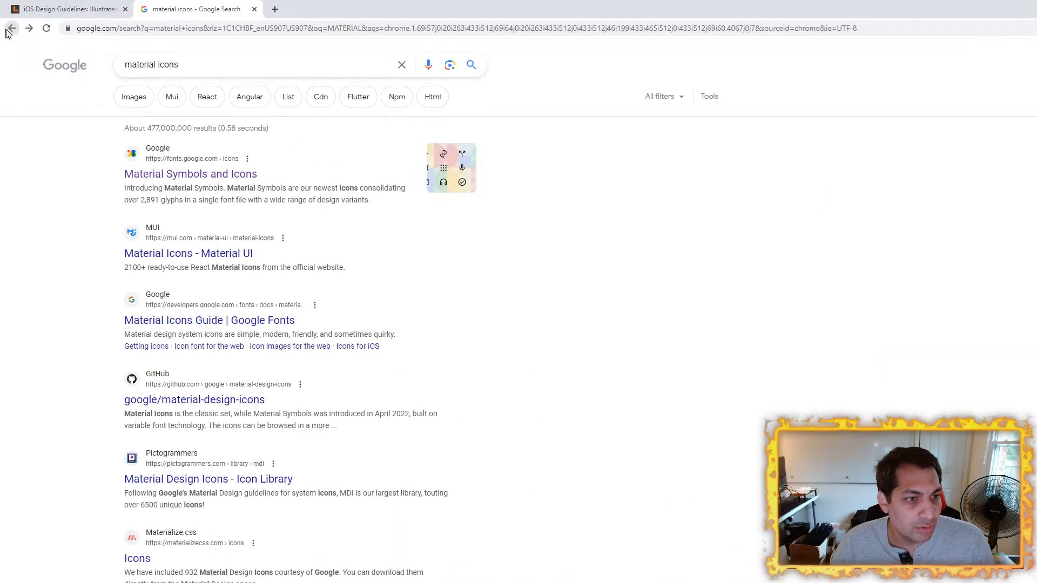
{"action": "left_click", "coordinate": [30, 27]}
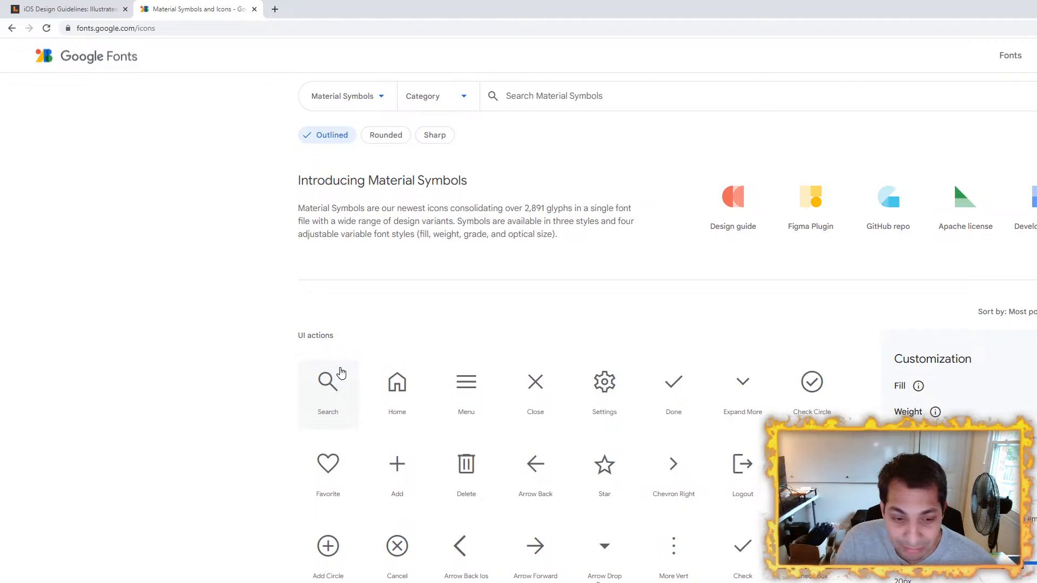
Step: Browse the UI action icons and search Material Symbols for SORT
{"action": "scroll", "coordinate": [341, 373], "scroll_direction": "down", "scroll_amount": 5}
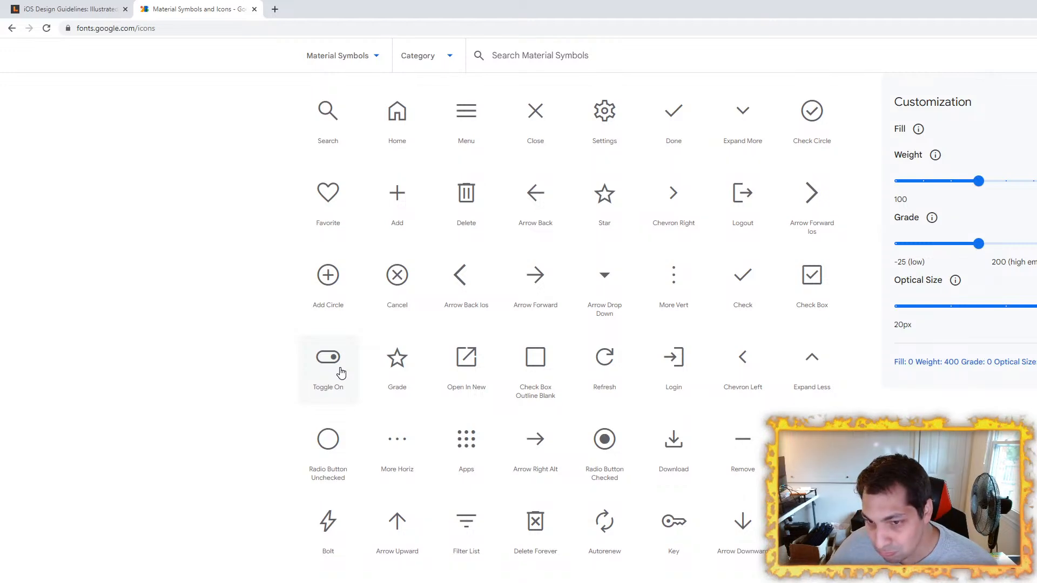
{"action": "scroll", "coordinate": [548, 265], "scroll_direction": "up", "scroll_amount": 3}
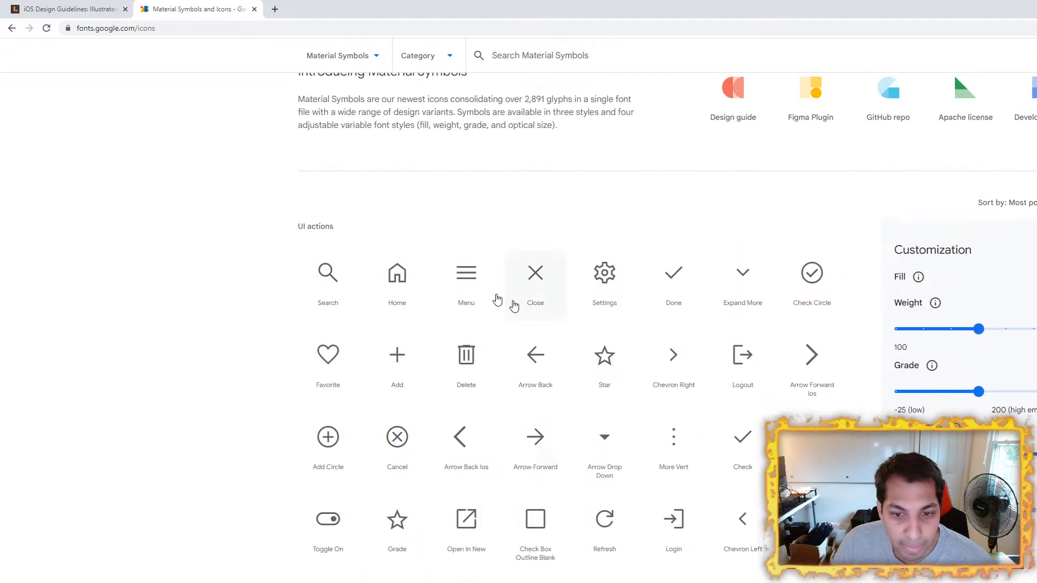
{"action": "double_click", "coordinate": [462, 10]}
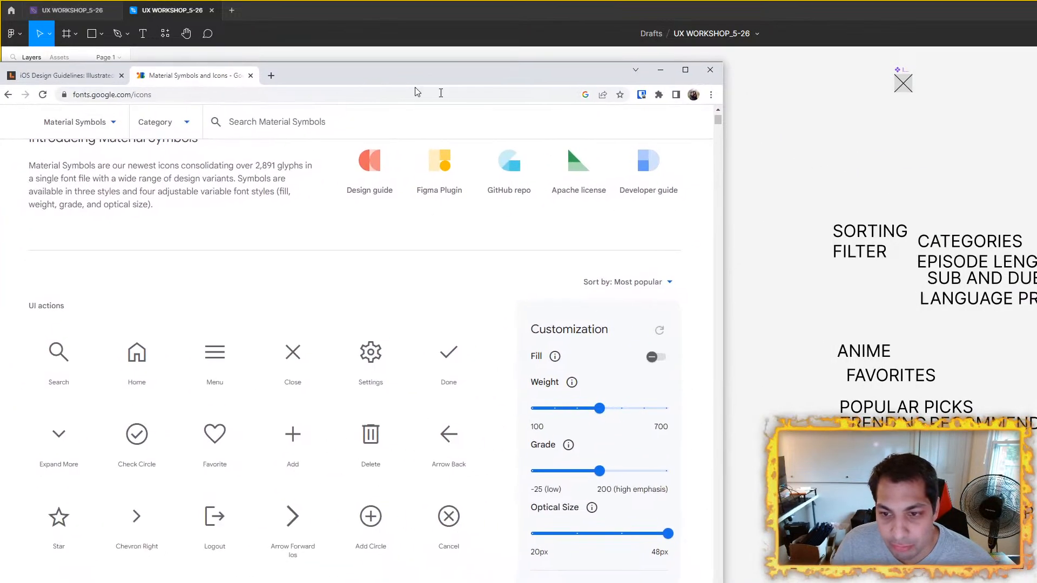
{"action": "left_click", "coordinate": [685, 70]}
{"action": "scroll", "coordinate": [604, 371], "scroll_direction": "up", "scroll_amount": 2}
{"action": "type", "text": "SORT"}
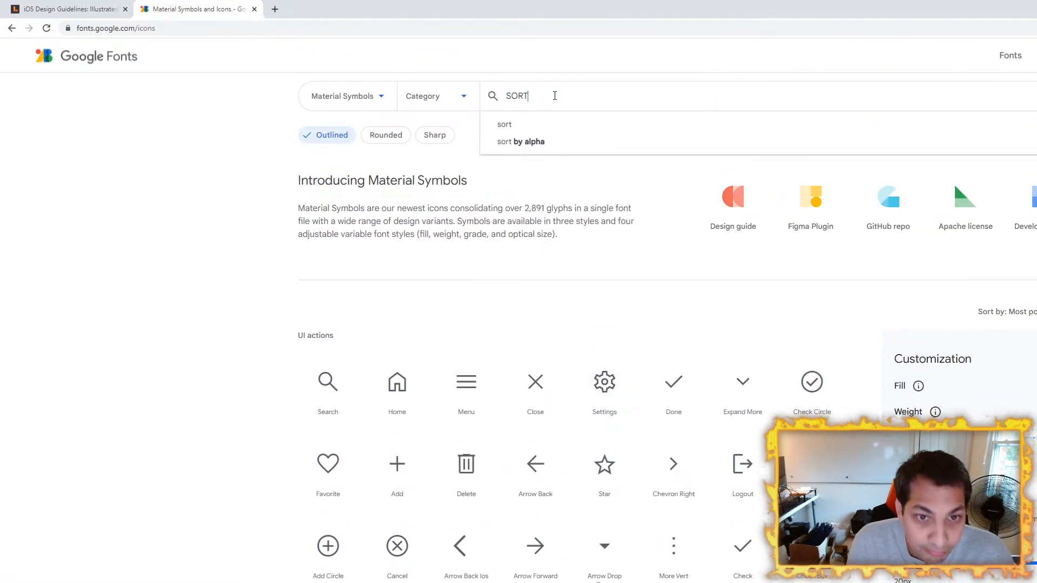
{"action": "key", "text": "Return"}
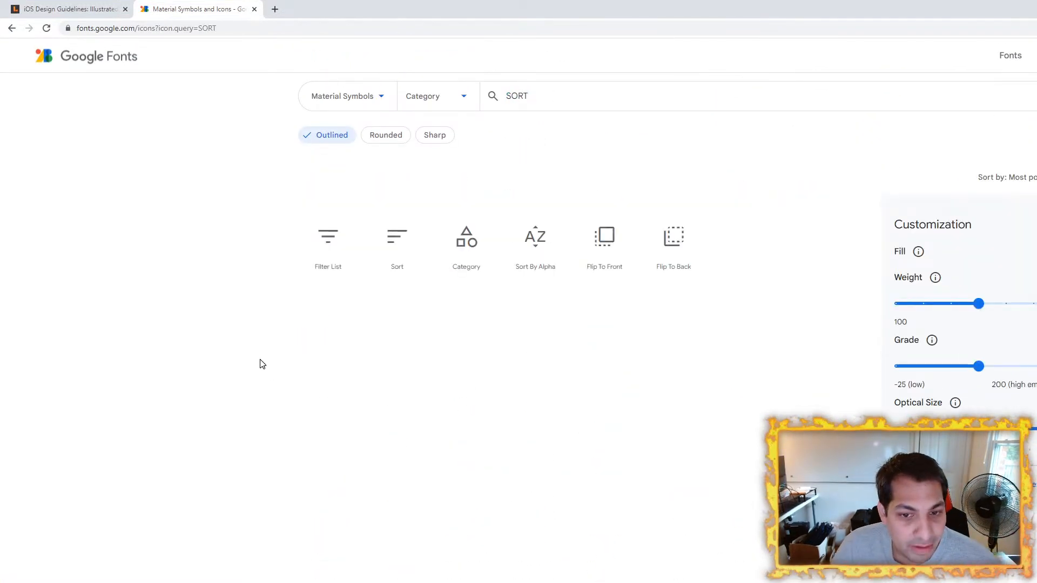
Step: Copy the web address of the SORT icon search page and switch back to Figma
{"action": "left_click", "coordinate": [175, 28]}
{"action": "right_click", "coordinate": [176, 28]}
{"action": "left_click", "coordinate": [220, 83]}
{"action": "key", "text": "alt+Tab"}
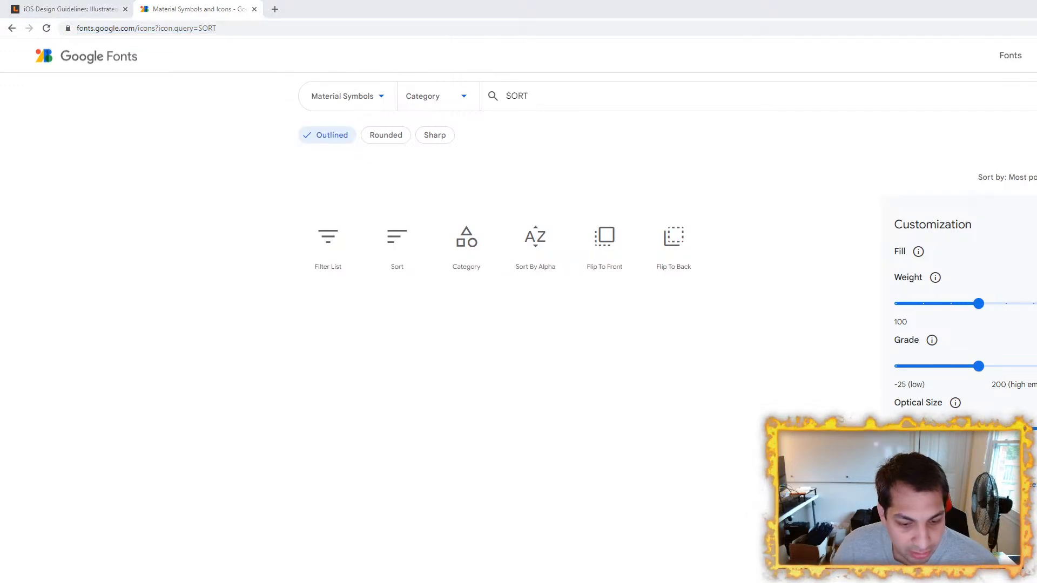
Step: Paste the copied Google Fonts icons address as a new text object below the existing reference links
{"action": "left_click_drag", "start_coordinate": [307, 168], "coordinate": [894, 215]}
{"action": "scroll", "coordinate": [369, 268], "scroll_direction": "down", "scroll_amount": 1}
{"action": "left_click_drag", "start_coordinate": [369, 268], "coordinate": [980, 406]}
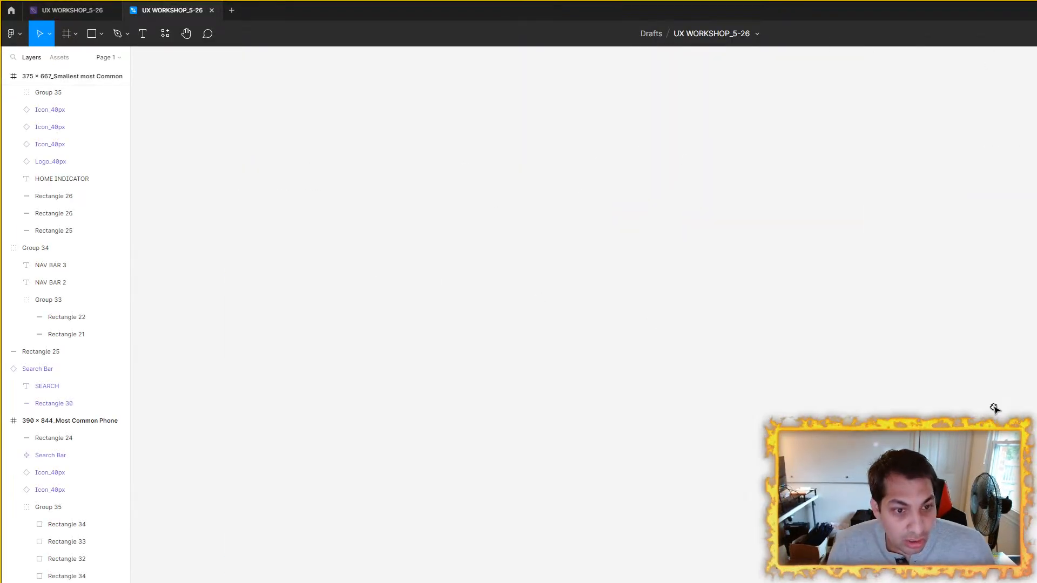
{"action": "scroll", "coordinate": [721, 441], "scroll_direction": "down", "scroll_amount": 2}
{"action": "scroll", "coordinate": [663, 389], "scroll_direction": "down", "scroll_amount": 3}
{"action": "left_click_drag", "start_coordinate": [662, 389], "coordinate": [783, 443]}
{"action": "scroll", "coordinate": [306, 248], "scroll_direction": "up", "scroll_amount": 2}
{"action": "left_click_drag", "start_coordinate": [306, 248], "coordinate": [855, 341]}
{"action": "double_click", "coordinate": [702, 266]}
{"action": "left_click", "coordinate": [142, 35]}
{"action": "left_click", "coordinate": [359, 387]}
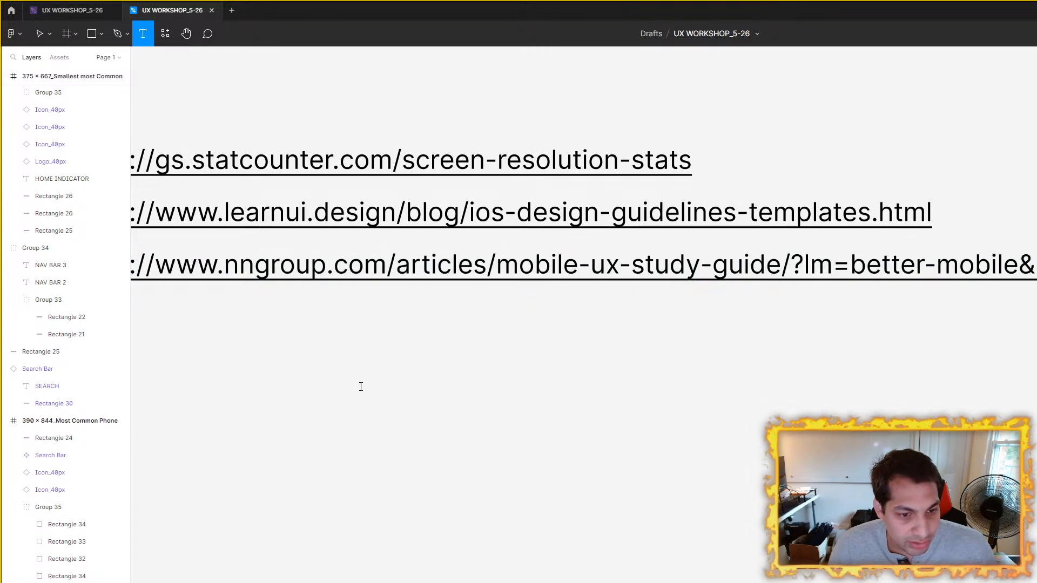
{"action": "key", "text": "ctrl+v"}
{"action": "key", "text": "Escape"}
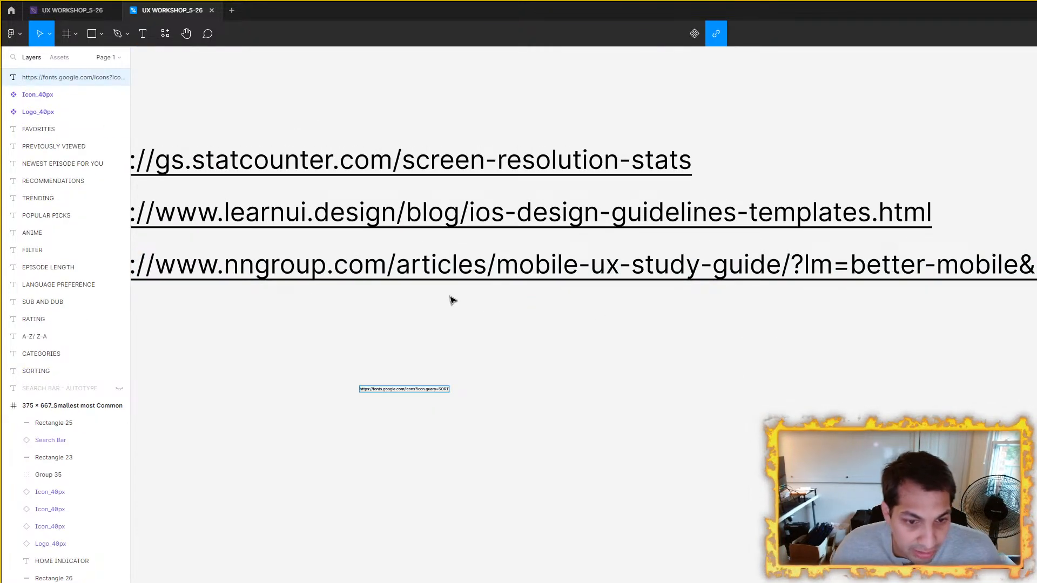
Step: Enlarge the pasted Google Fonts link's text to match the size of the nngroup link above it
{"action": "double_click", "coordinate": [472, 260]}
{"action": "left_click", "coordinate": [472, 259]}
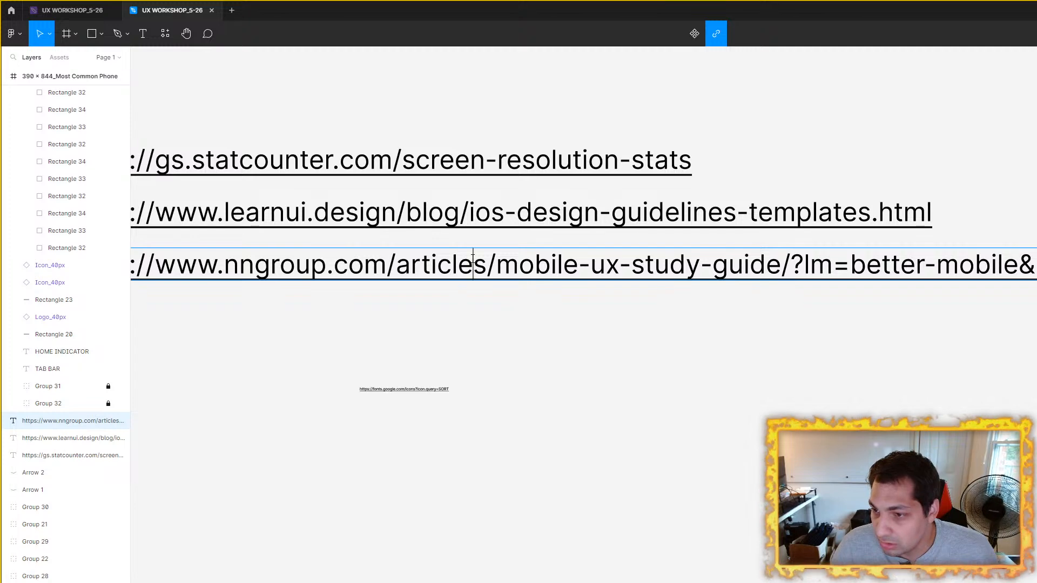
{"action": "left_click", "coordinate": [439, 389]}
{"action": "double_click", "coordinate": [430, 386]}
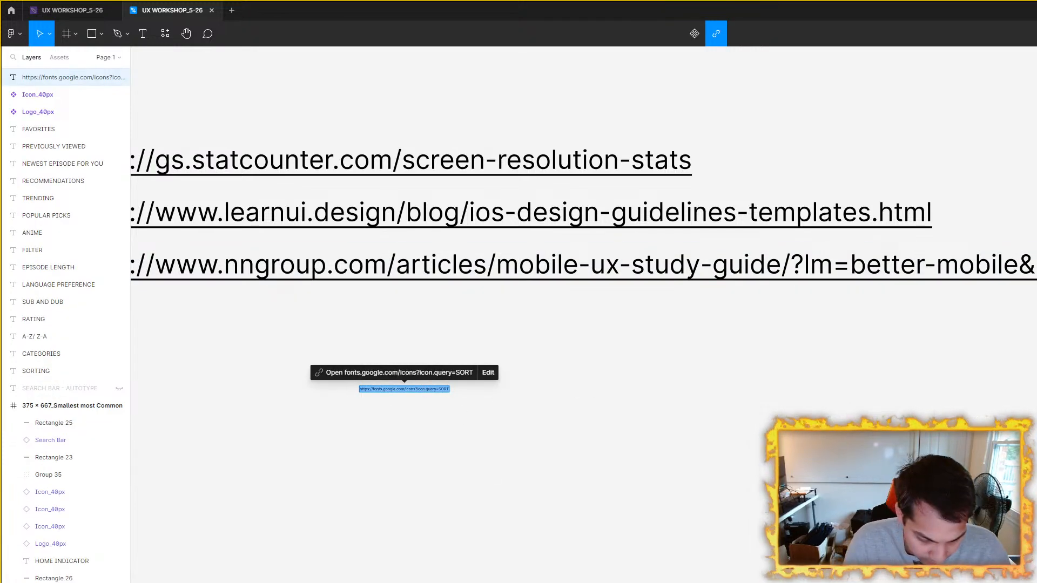
{"action": "key", "text": "Return"}
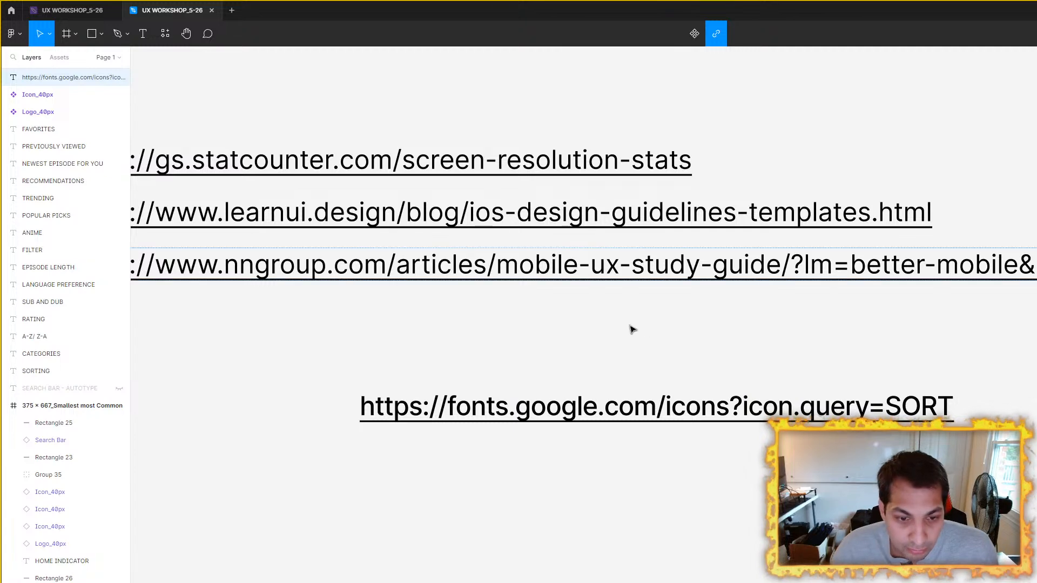
Step: Move the Google Fonts link directly under the nngroup link, aligned with the start of the other links
{"action": "scroll", "coordinate": [658, 323], "scroll_direction": "down", "scroll_amount": 3}
{"action": "key", "text": "Escape"}
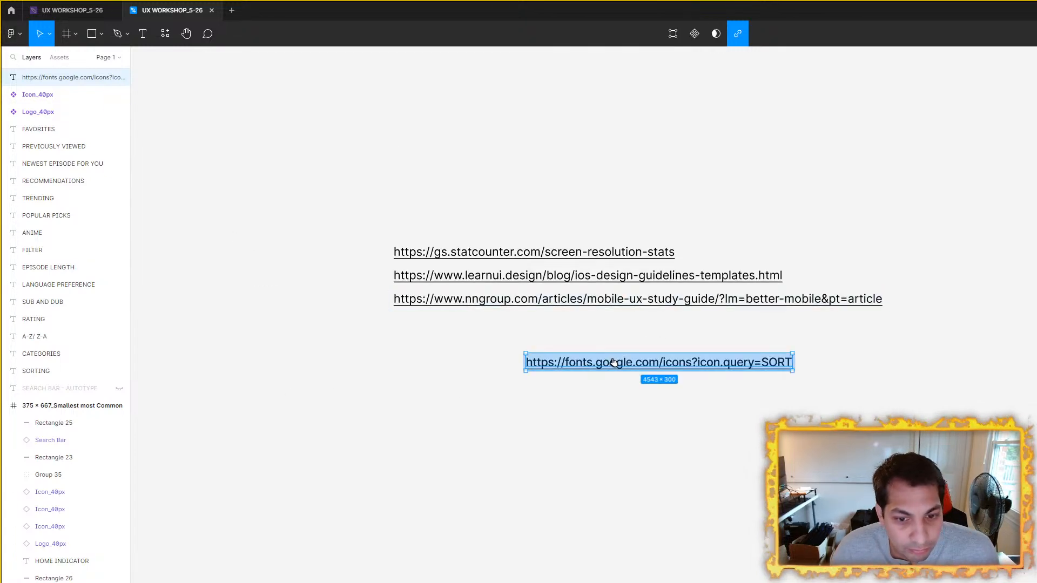
{"action": "left_click_drag", "start_coordinate": [615, 365], "coordinate": [483, 324]}
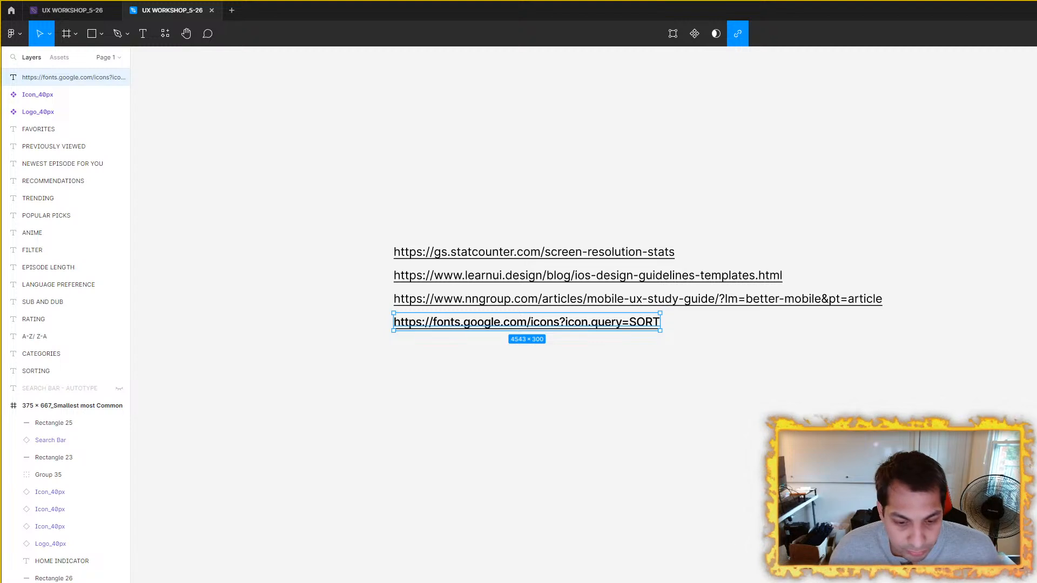
Step: In Chrome, download the Sort icon as the SVG sort_FILL0_wght400_GRAD0_opsz48 into the Downloads folder
{"action": "key", "text": "alt+Tab"}
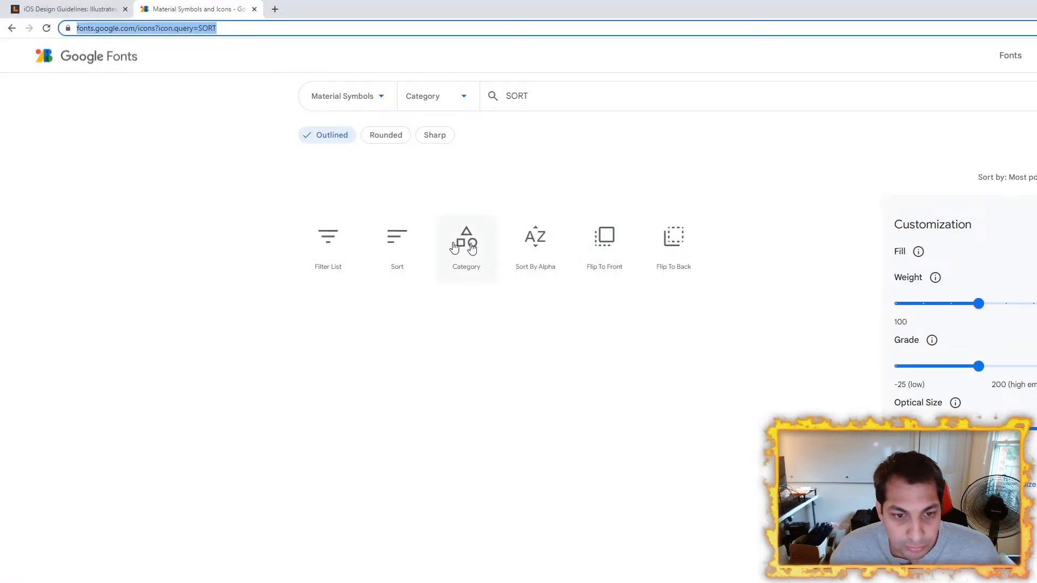
{"action": "left_click", "coordinate": [402, 245]}
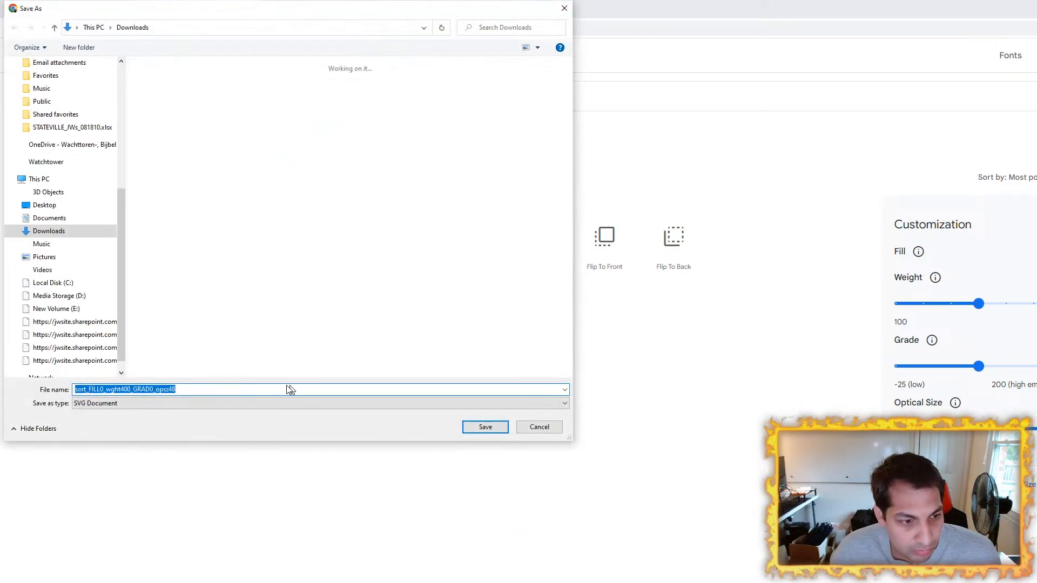
{"action": "left_click", "coordinate": [497, 427]}
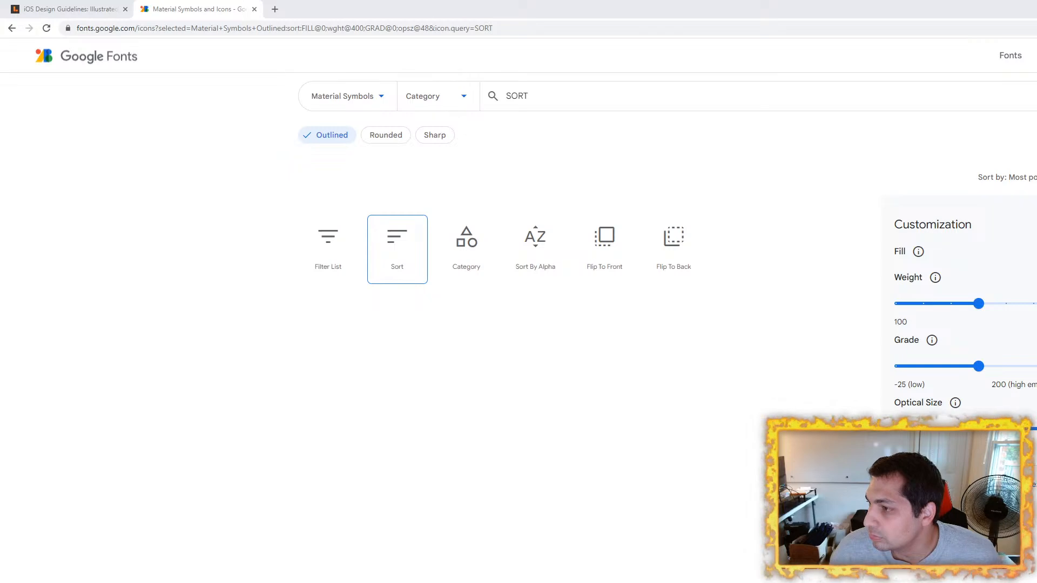
Step: Switch to Figma and place the downloaded Sort SVG icon on the canvas below the reference links
{"action": "key", "text": "alt+Tab"}
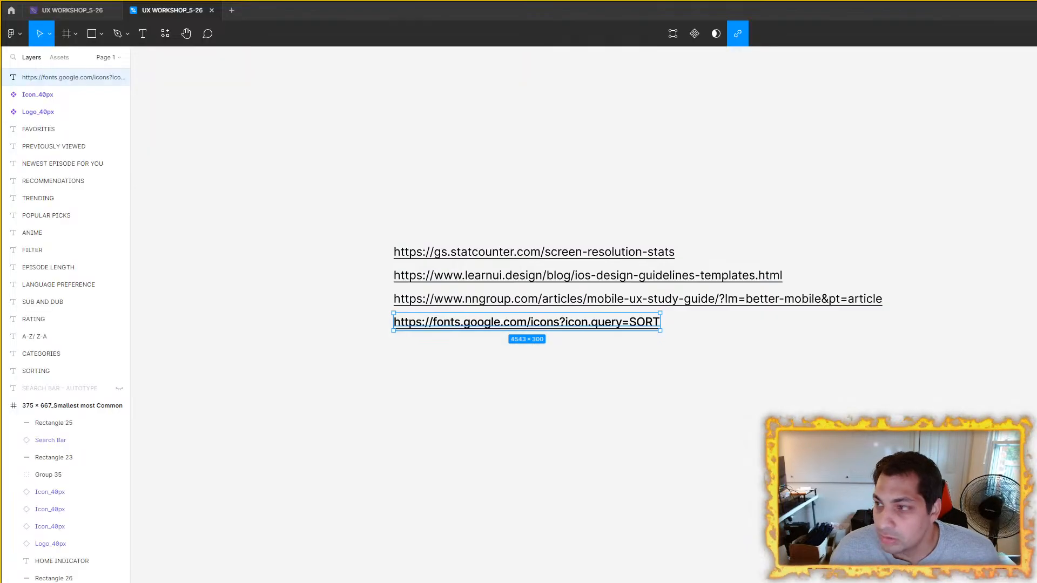
{"action": "left_click", "coordinate": [650, 471]}
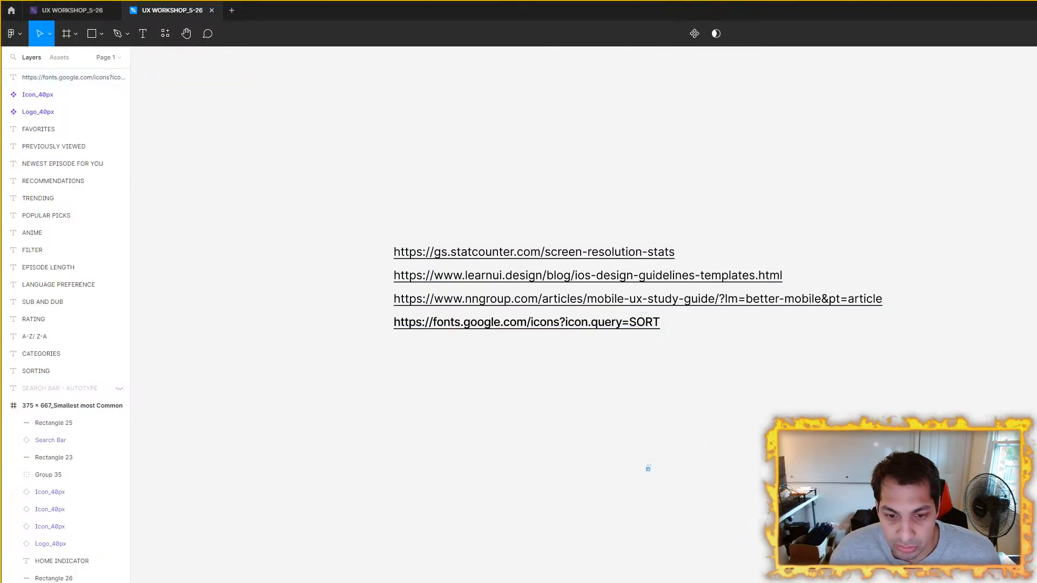
{"action": "scroll", "coordinate": [708, 491], "scroll_direction": "up", "scroll_amount": 5}
{"action": "left_click", "coordinate": [577, 448]}
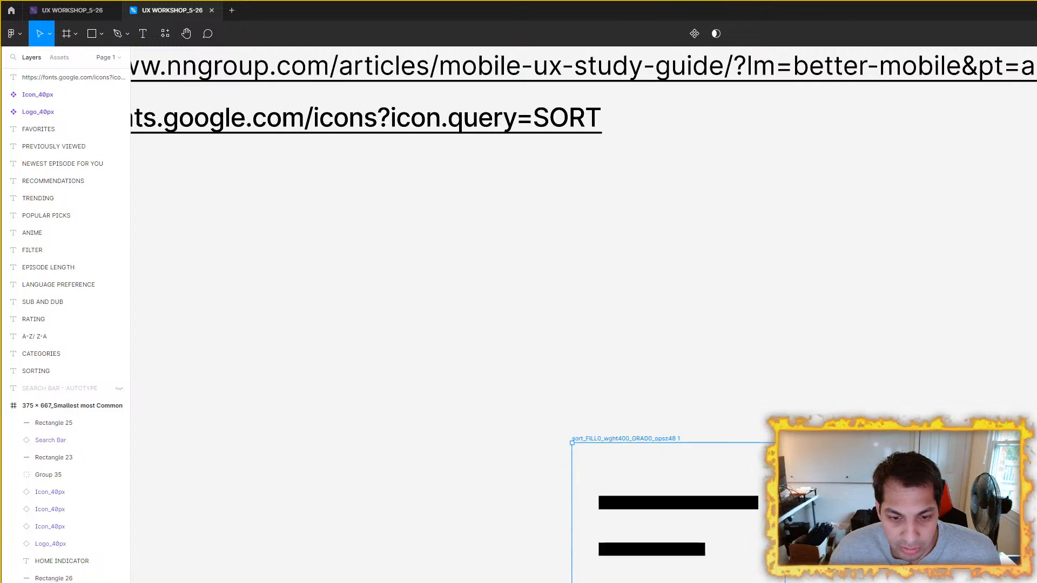
Step: Move the Sort icon frame up and to the right, closer beneath the end of the nngroup reference link
{"action": "scroll", "coordinate": [756, 488], "scroll_direction": "down", "scroll_amount": 5}
{"action": "left_click_drag", "start_coordinate": [1026, 560], "coordinate": [581, 435]}
{"action": "scroll", "coordinate": [582, 435], "scroll_direction": "down", "scroll_amount": 5}
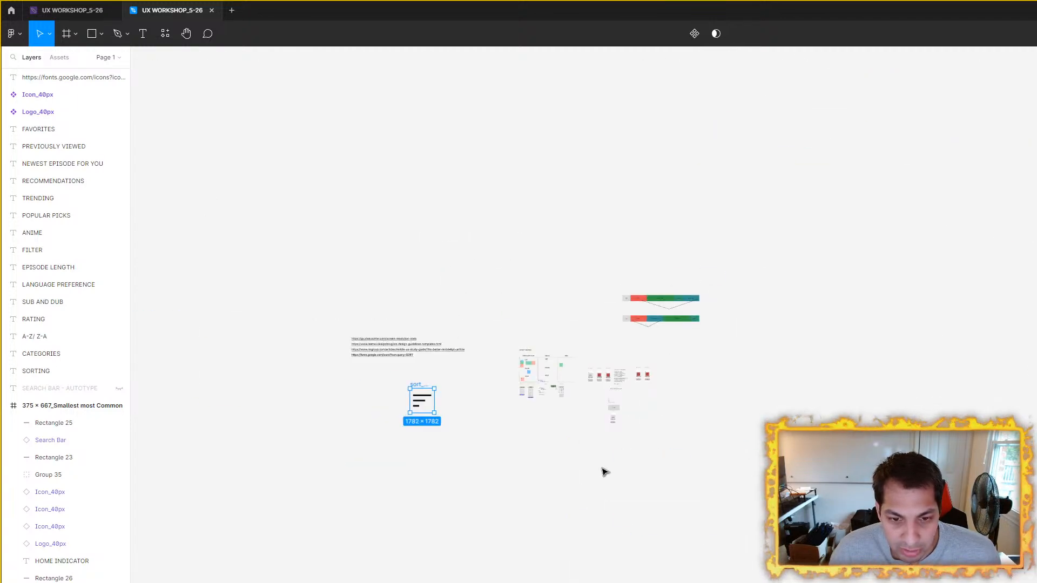
{"action": "scroll", "coordinate": [459, 419], "scroll_direction": "up", "scroll_amount": 6}
{"action": "left_click_drag", "start_coordinate": [522, 468], "coordinate": [656, 569]}
{"action": "left_click_drag", "start_coordinate": [456, 442], "coordinate": [587, 378]}
{"action": "left_click", "coordinate": [651, 542]}
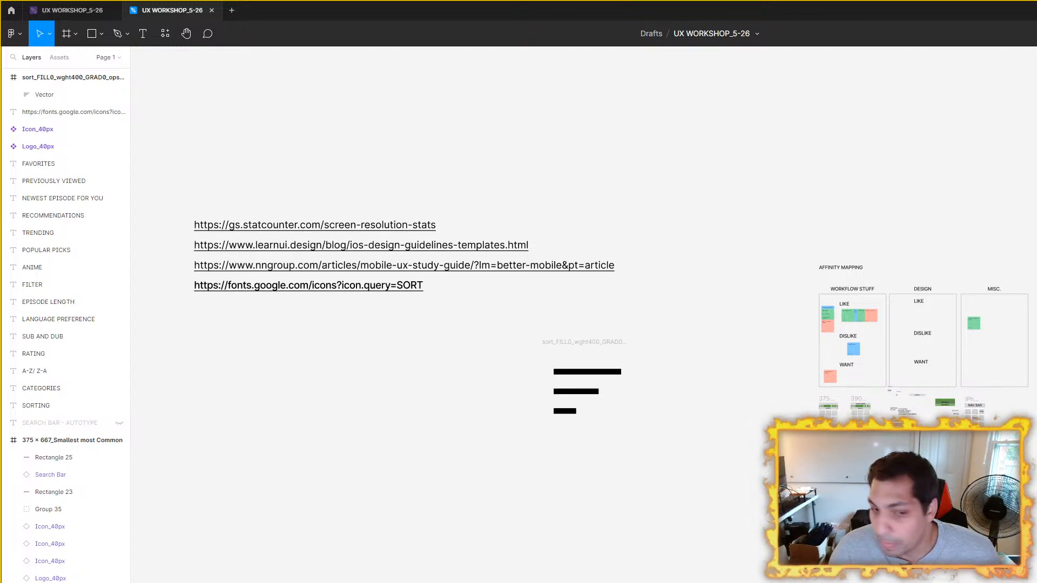
Step: Take the Sort icon's vector shape out of its frame and place it on the canvas below the phone wireframes
{"action": "scroll", "coordinate": [706, 405], "scroll_direction": "up", "scroll_amount": 3}
{"action": "scroll", "coordinate": [359, 326], "scroll_direction": "right", "scroll_amount": 5}
{"action": "scroll", "coordinate": [359, 326], "scroll_direction": "down", "scroll_amount": 1}
{"action": "left_click_drag", "start_coordinate": [290, 297], "coordinate": [835, 480]}
{"action": "scroll", "coordinate": [835, 479], "scroll_direction": "up", "scroll_amount": 3}
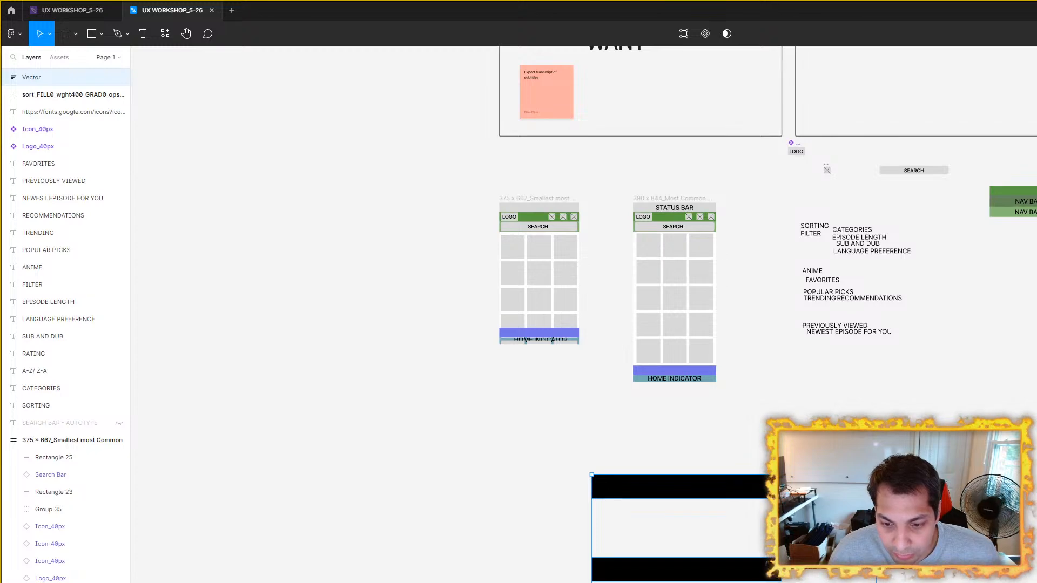
{"action": "left_click_drag", "start_coordinate": [897, 410], "coordinate": [891, 415]}
{"action": "left_click_drag", "start_coordinate": [696, 497], "coordinate": [786, 483]}
{"action": "scroll", "coordinate": [715, 248], "scroll_direction": "up", "scroll_amount": 4}
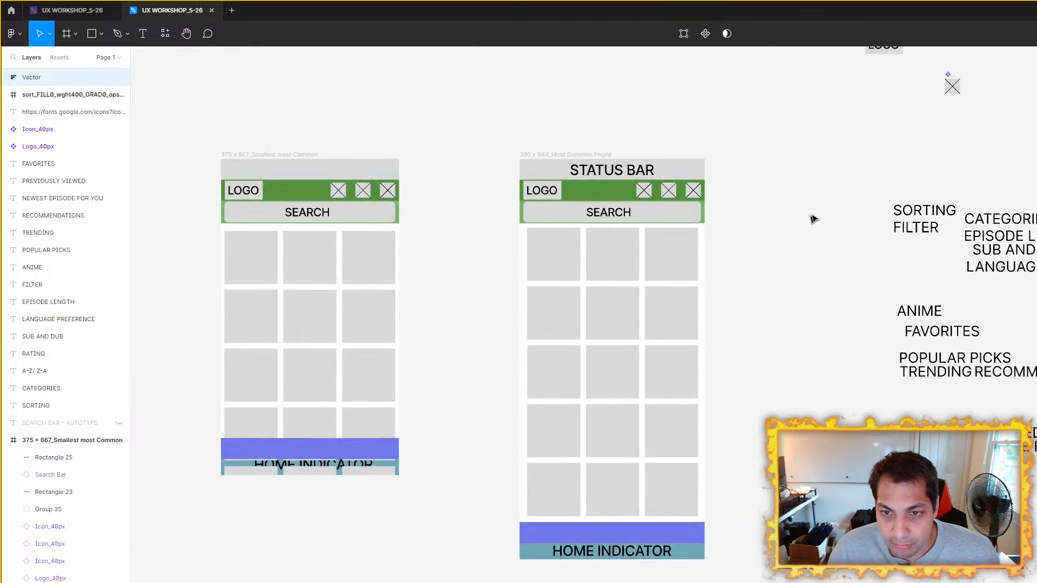
Step: Move the Icon_40px component down to the empty canvas between the 390 x 844 wireframe and the Sort vector
{"action": "left_click_drag", "start_coordinate": [873, 163], "coordinate": [801, 211]}
{"action": "left_click", "coordinate": [883, 133]}
{"action": "scroll", "coordinate": [882, 134], "scroll_direction": "up", "scroll_amount": 2}
{"action": "left_click_drag", "start_coordinate": [883, 135], "coordinate": [640, 442]}
{"action": "scroll", "coordinate": [654, 445], "scroll_direction": "up", "scroll_amount": 2}
{"action": "scroll", "coordinate": [668, 458], "scroll_direction": "down", "scroll_amount": 3}
{"action": "scroll", "coordinate": [741, 390], "scroll_direction": "down", "scroll_amount": 6}
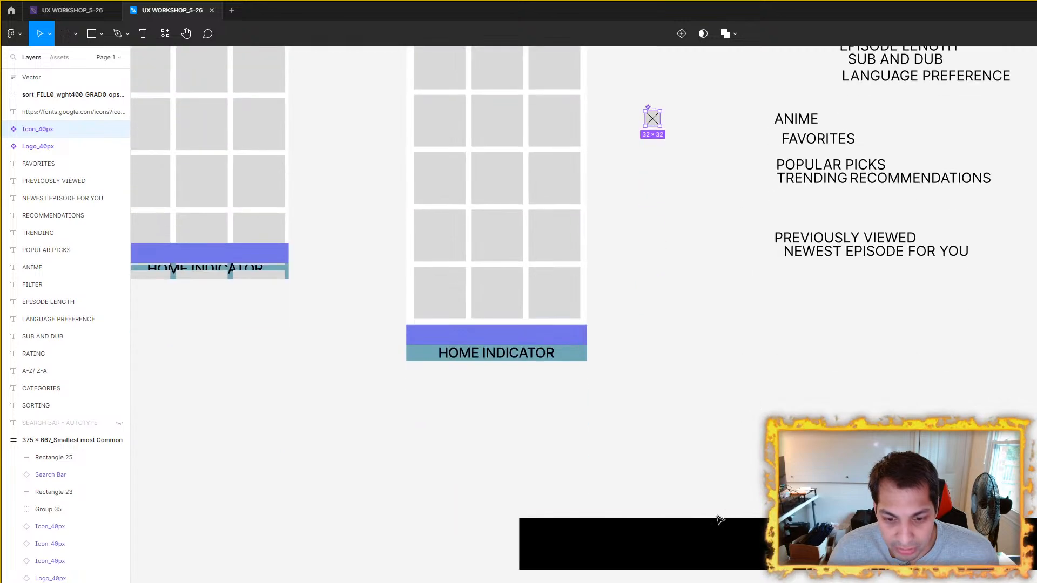
{"action": "left_click", "coordinate": [687, 556]}
{"action": "scroll", "coordinate": [675, 270], "scroll_direction": "up", "scroll_amount": 3}
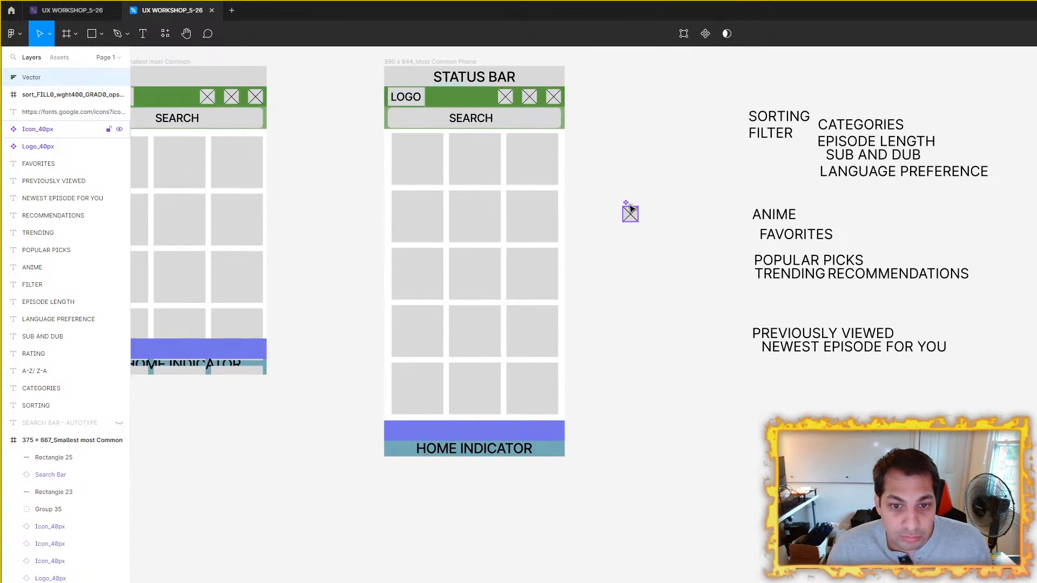
{"action": "left_click", "coordinate": [628, 211]}
{"action": "left_click_drag", "start_coordinate": [639, 357], "coordinate": [629, 527]}
Step: Resize the Sort vector proportionally to 32 × 21.33 to match the width of the Icon_40px component
{"action": "scroll", "coordinate": [643, 508], "scroll_direction": "down", "scroll_amount": 4}
{"action": "left_click", "coordinate": [741, 412]}
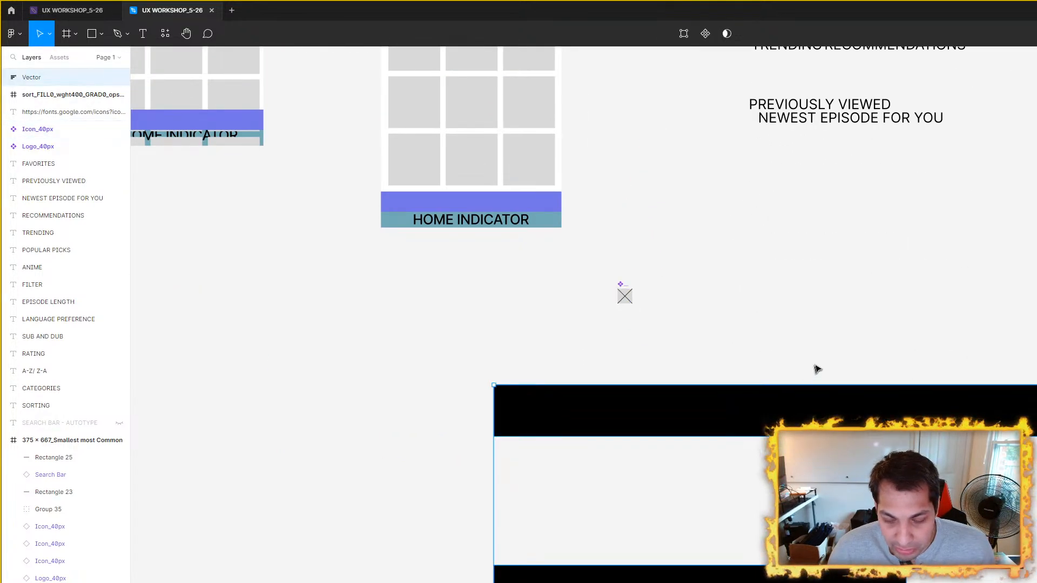
{"action": "scroll", "coordinate": [815, 371], "scroll_direction": "down", "scroll_amount": 3}
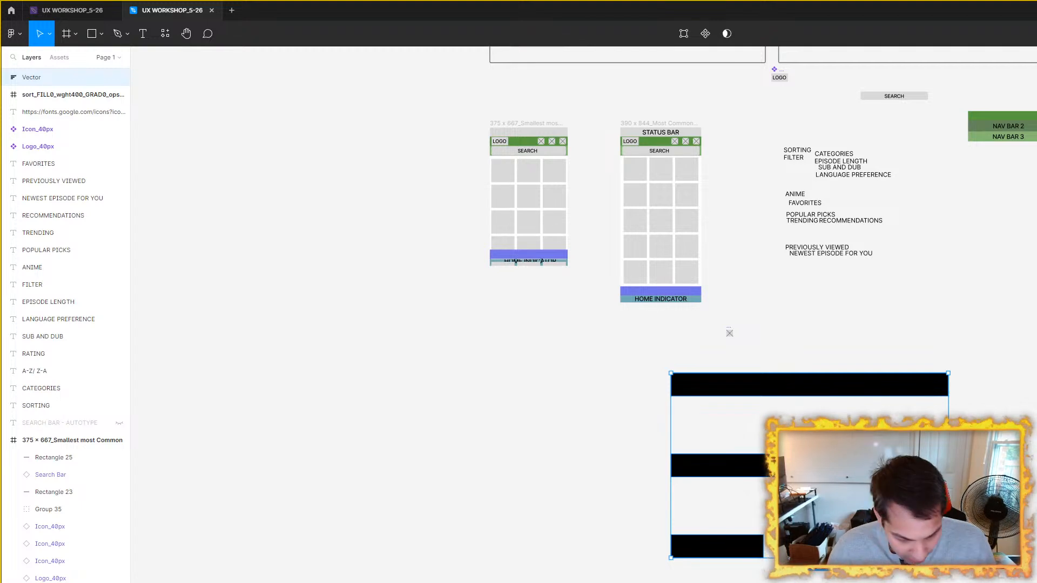
{"action": "key", "text": "Return"}
{"action": "scroll", "coordinate": [698, 297], "scroll_direction": "up", "scroll_amount": 5}
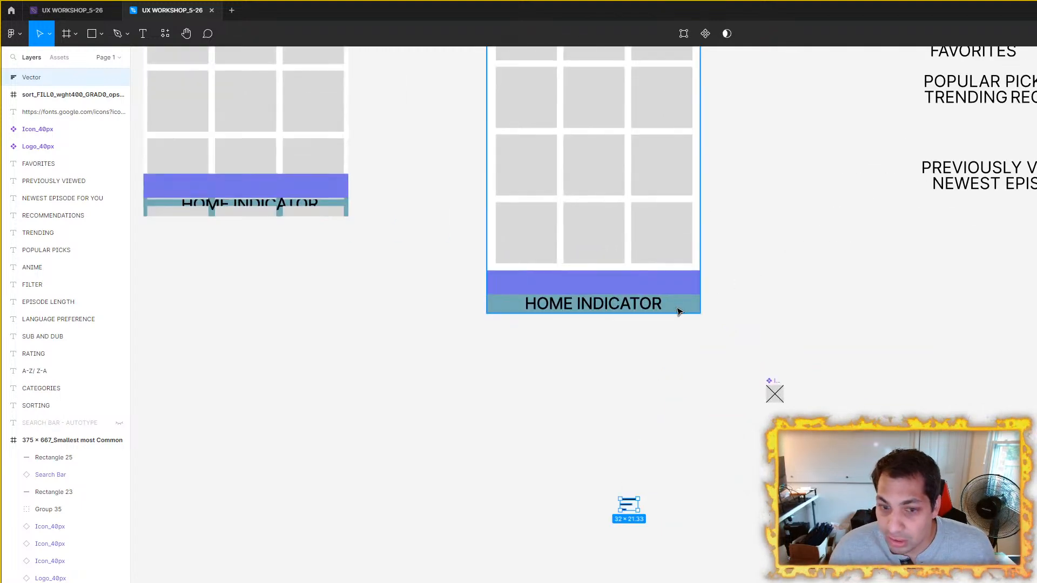
Step: Try placing the resized Sort vector inside the Icon_40px component, over its crossed placeholder square
{"action": "scroll", "coordinate": [647, 567], "scroll_direction": "up", "scroll_amount": 3}
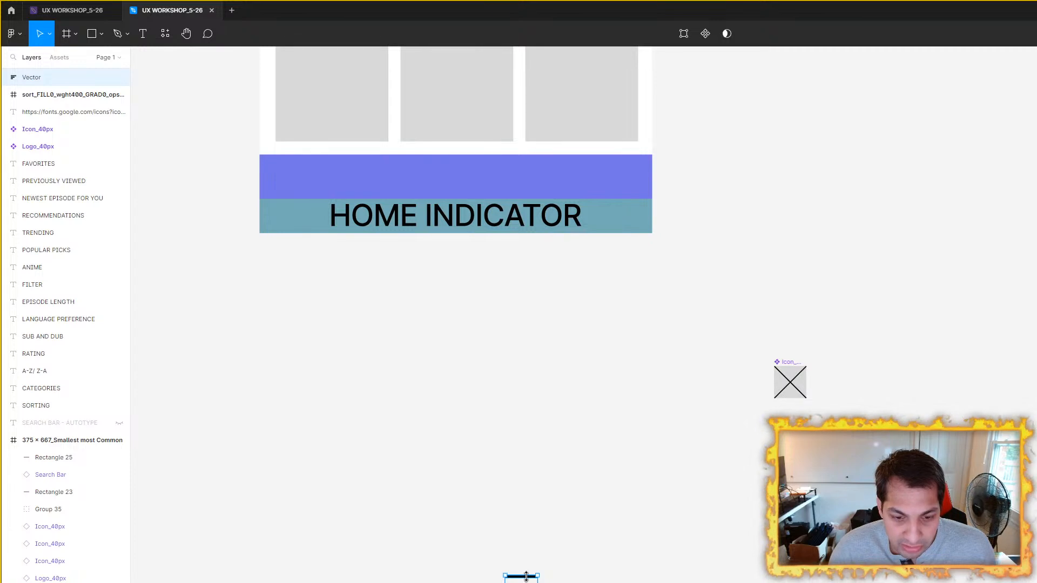
{"action": "key", "text": "Escape"}
{"action": "left_click", "coordinate": [531, 581]}
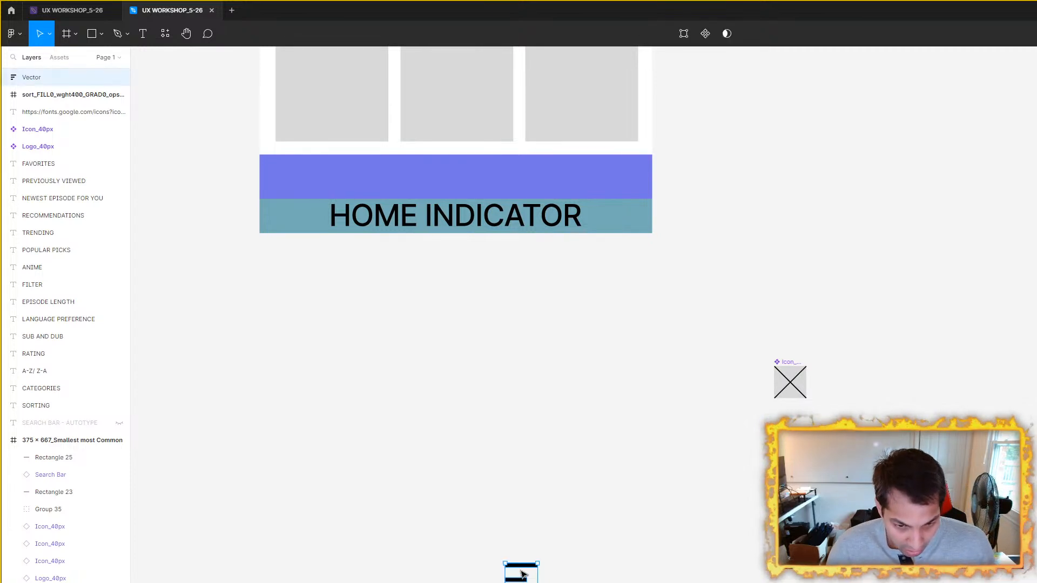
{"action": "key", "text": "shift+Down"}
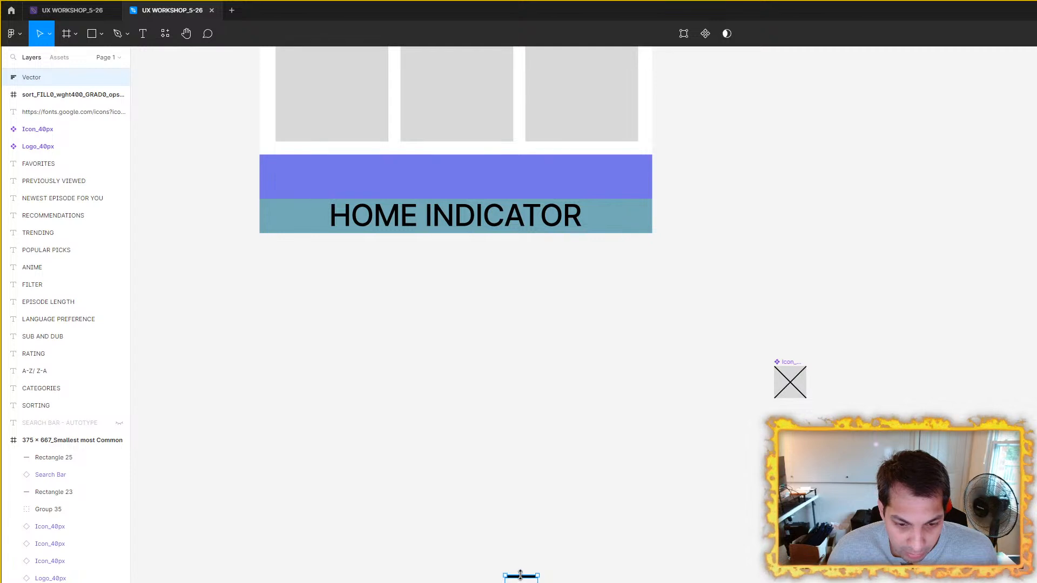
{"action": "scroll", "coordinate": [521, 575], "scroll_direction": "up", "scroll_amount": 5}
{"action": "left_click_drag", "start_coordinate": [521, 576], "coordinate": [925, 267]}
{"action": "scroll", "coordinate": [962, 259], "scroll_direction": "up", "scroll_amount": 5}
{"action": "left_click_drag", "start_coordinate": [838, 297], "coordinate": [815, 286]}
{"action": "scroll", "coordinate": [815, 287], "scroll_direction": "down", "scroll_amount": 5}
{"action": "left_click_drag", "start_coordinate": [922, 290], "coordinate": [790, 403]}
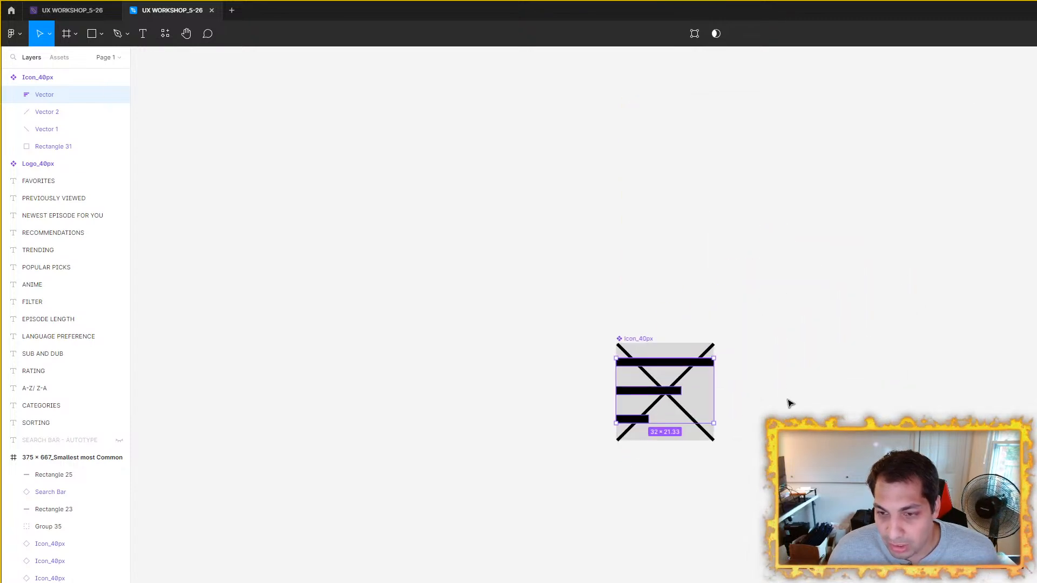
Step: Move the Icon_40px component with its contents above the status bar of the 390 x 844 wireframe
{"action": "scroll", "coordinate": [790, 403], "scroll_direction": "down", "scroll_amount": 6}
{"action": "left_click_drag", "start_coordinate": [840, 382], "coordinate": [800, 564]}
{"action": "left_click_drag", "start_coordinate": [714, 528], "coordinate": [842, 578]}
{"action": "scroll", "coordinate": [844, 528], "scroll_direction": "down", "scroll_amount": 4}
{"action": "left_click_drag", "start_coordinate": [843, 528], "coordinate": [813, 582]}
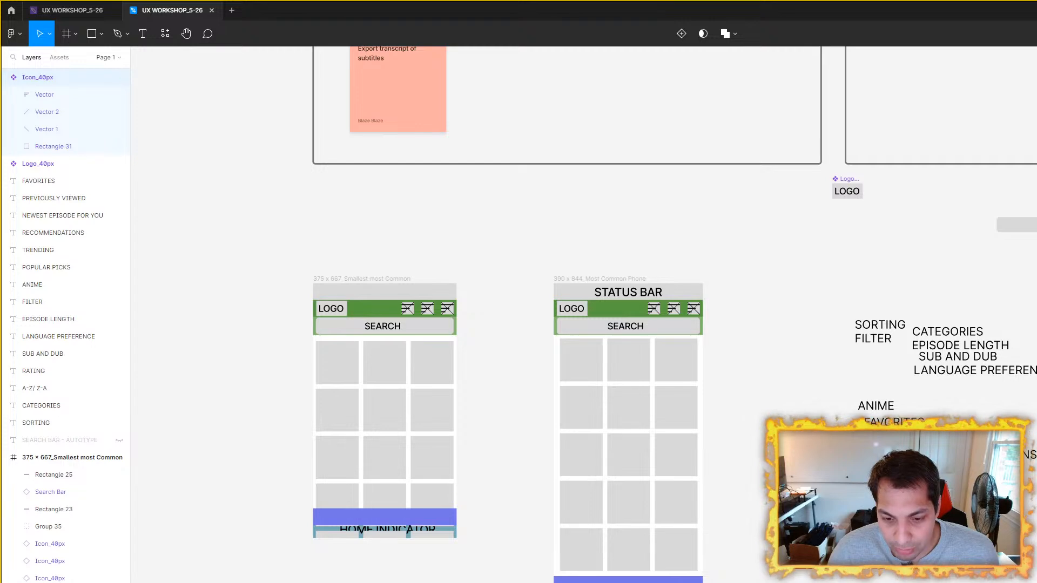
{"action": "left_click_drag", "start_coordinate": [800, 523], "coordinate": [687, 252]}
{"action": "scroll", "coordinate": [687, 251], "scroll_direction": "up", "scroll_amount": 6}
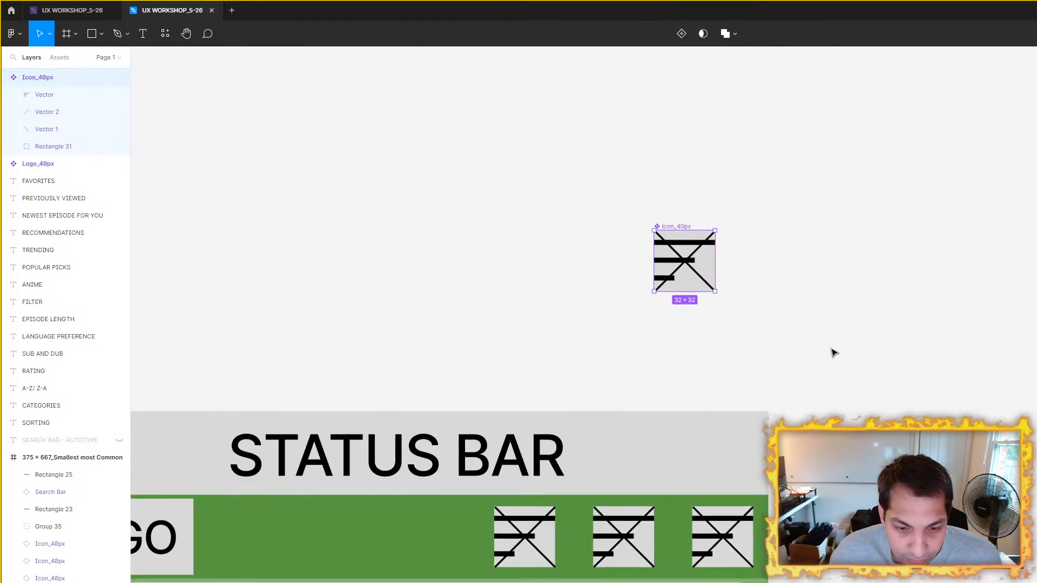
{"action": "scroll", "coordinate": [673, 273], "scroll_direction": "up", "scroll_amount": 2}
{"action": "left_click", "coordinate": [822, 386]}
Step: Take the Sort vector back out of the Icon_40px component and place it on the canvas to its right
{"action": "scroll", "coordinate": [822, 385], "scroll_direction": "down", "scroll_amount": 2}
{"action": "left_click_drag", "start_coordinate": [857, 384], "coordinate": [809, 378]}
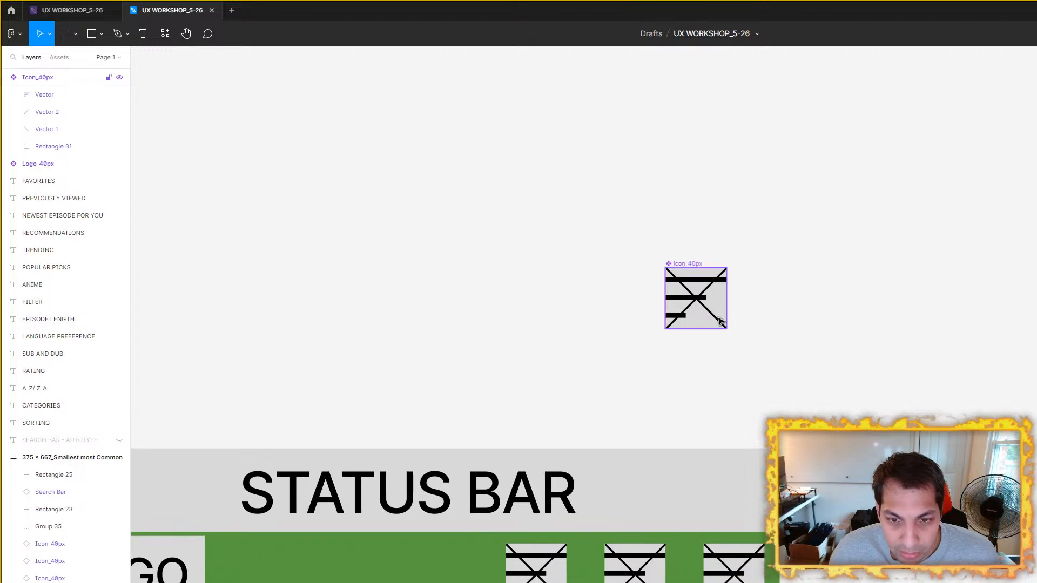
{"action": "left_click", "coordinate": [685, 300]}
{"action": "left_click", "coordinate": [685, 300]}
{"action": "left_click_drag", "start_coordinate": [685, 300], "coordinate": [937, 300]}
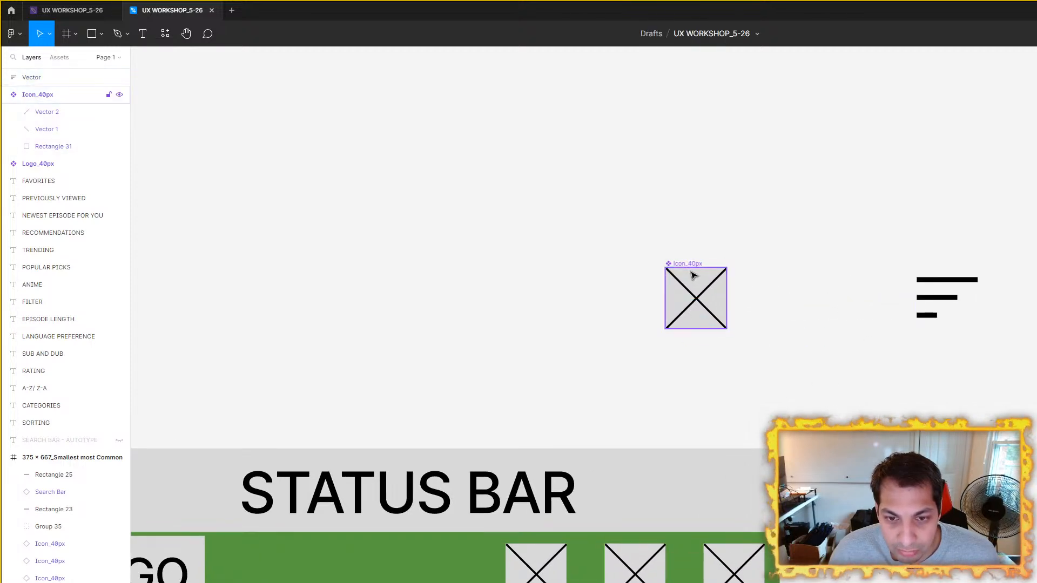
Step: Turn the Icon_40px component into a variant set and move it up and left, away from the Sort vector
{"action": "left_click_drag", "start_coordinate": [694, 276], "coordinate": [613, 192]}
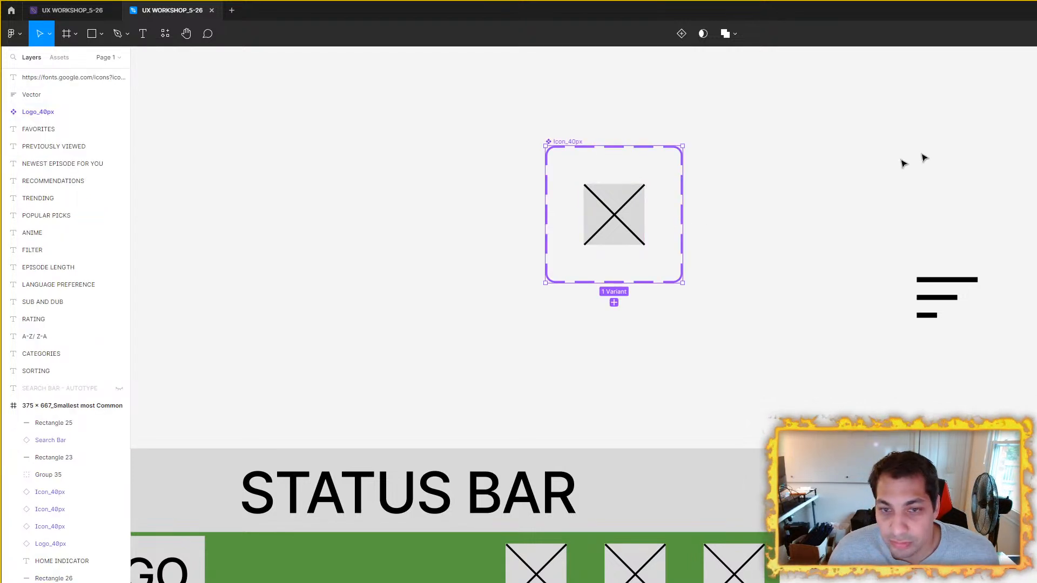
{"action": "left_click_drag", "start_coordinate": [822, 154], "coordinate": [851, 226]}
{"action": "scroll", "coordinate": [851, 233], "scroll_direction": "down", "scroll_amount": 2}
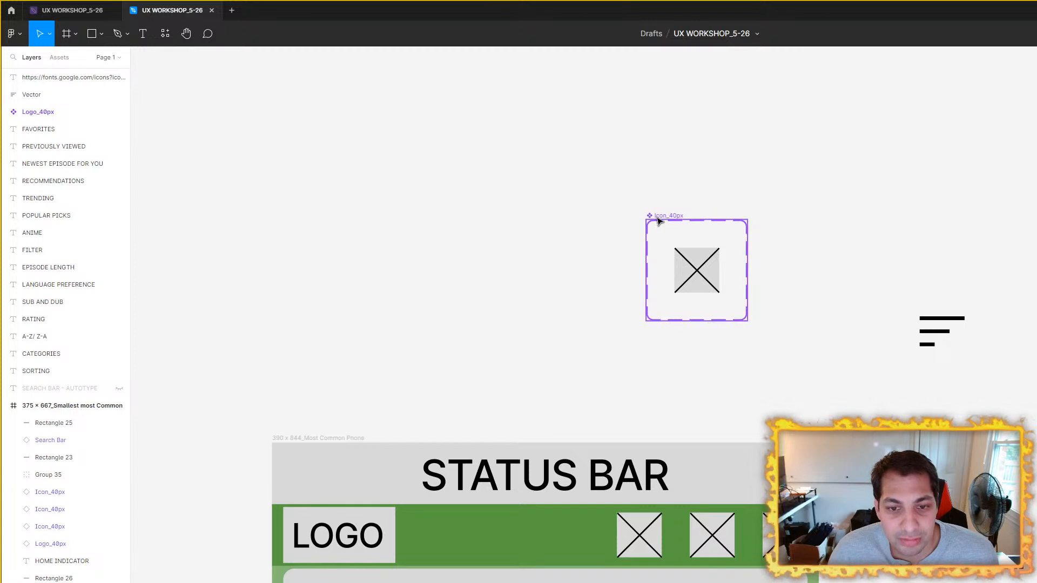
{"action": "left_click_drag", "start_coordinate": [655, 222], "coordinate": [487, 151]}
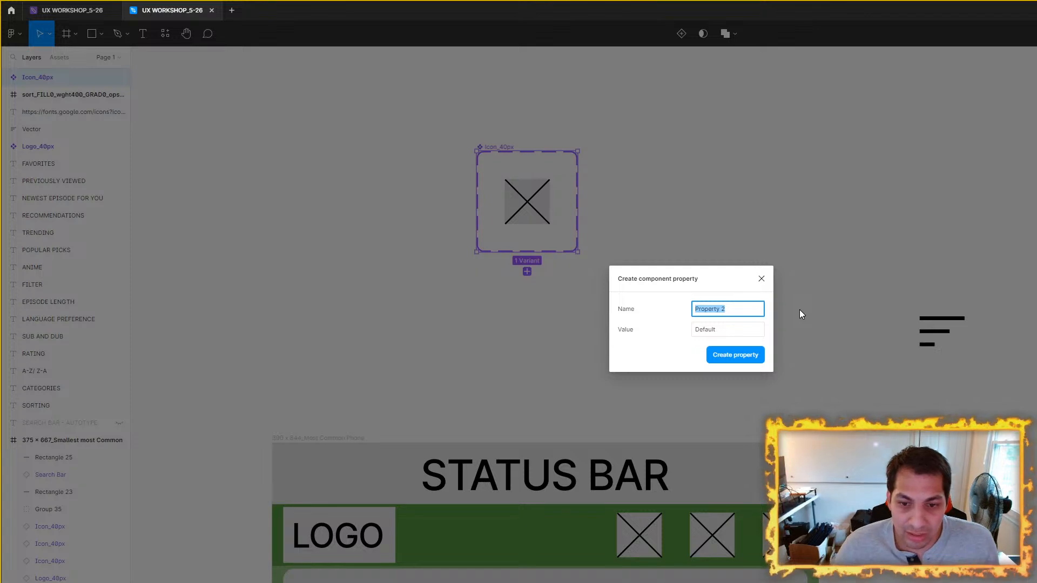
Step: Create the component property Property 2 with the value Sort on the Icon_40px component set
{"action": "left_click", "coordinate": [739, 330]}
{"action": "double_click", "coordinate": [739, 330]}
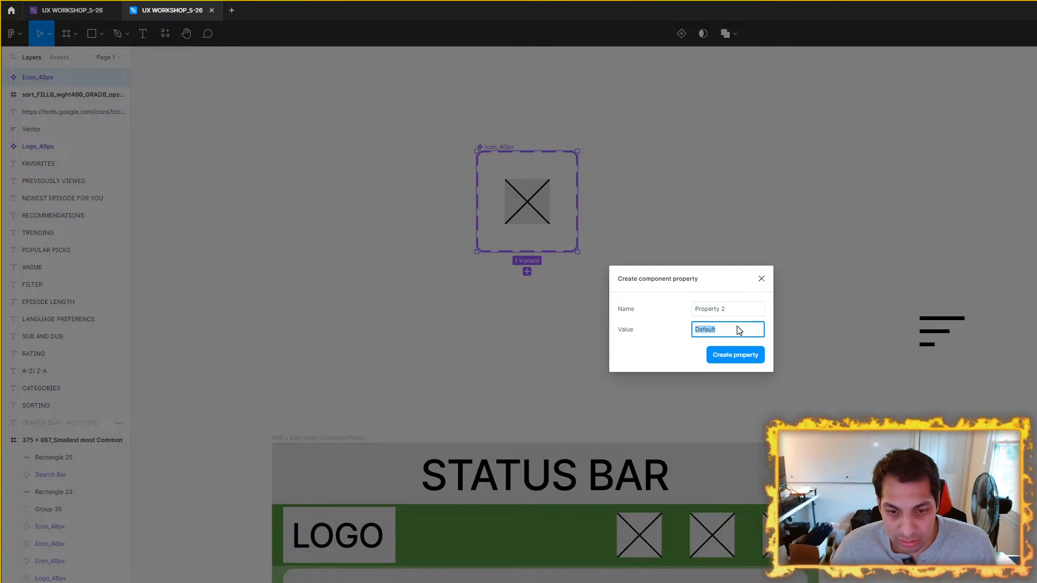
{"action": "type", "text": "So"}
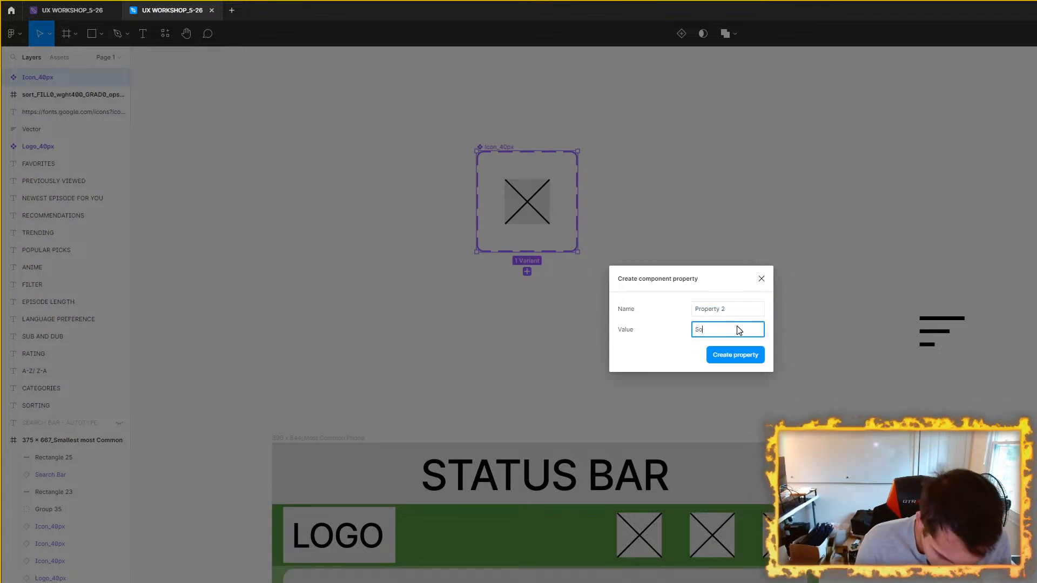
{"action": "type", "text": "rt"}
{"action": "key", "text": "Return"}
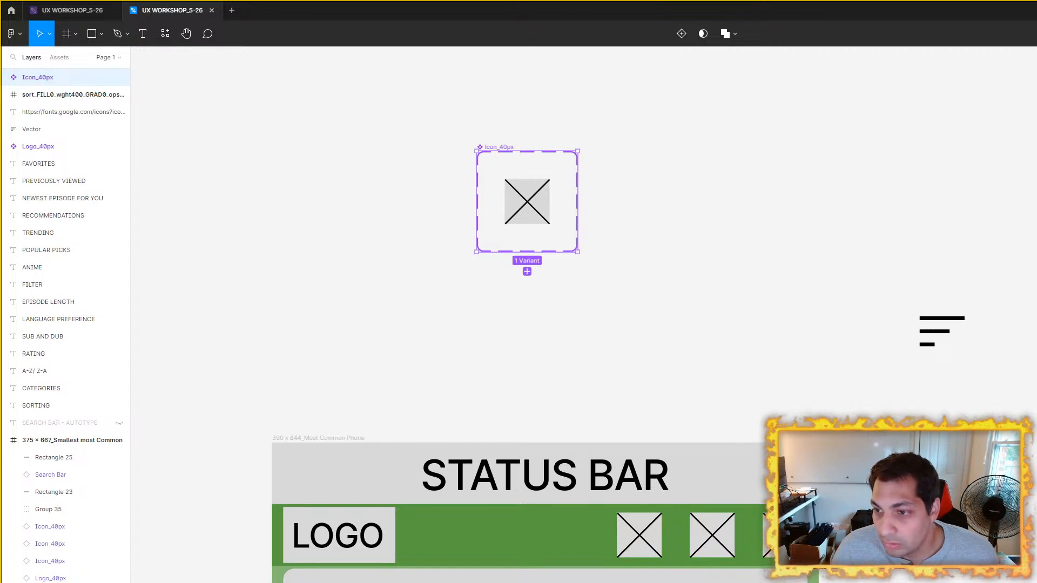
{"action": "left_click", "coordinate": [933, 334]}
{"action": "left_click", "coordinate": [487, 148]}
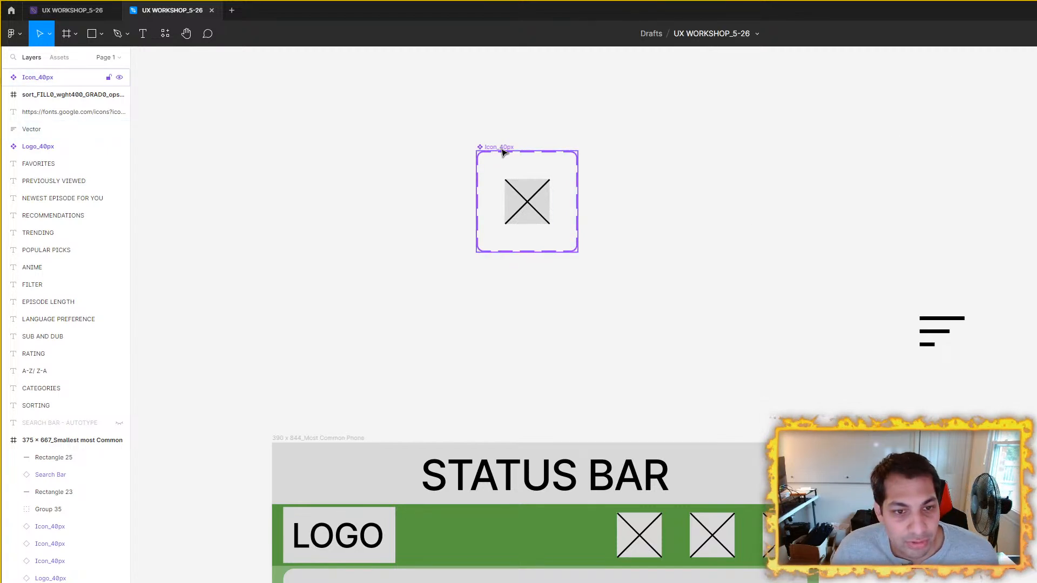
{"action": "key", "text": "ctrl+d"}
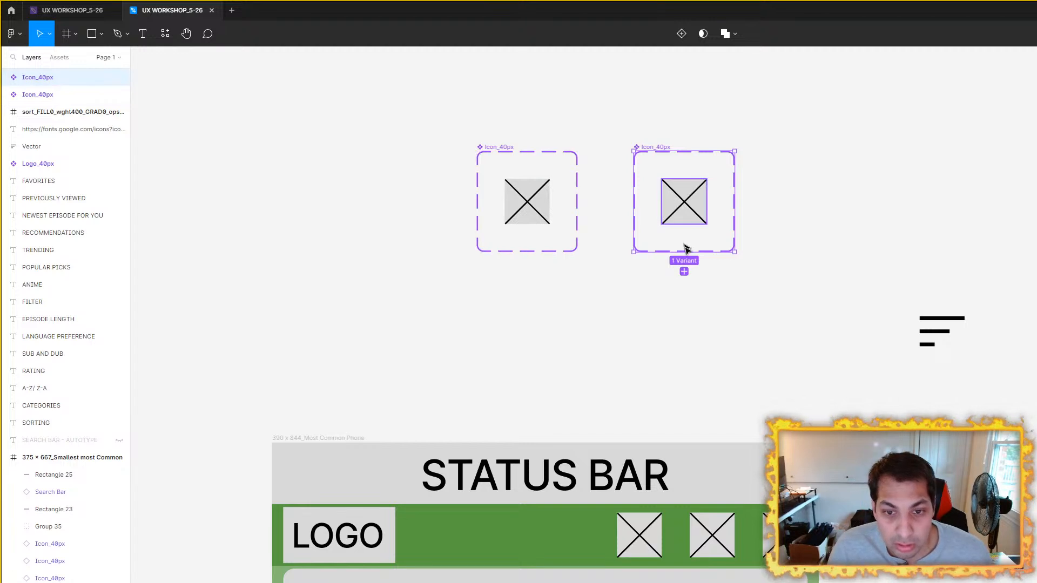
{"action": "left_click", "coordinate": [685, 272]}
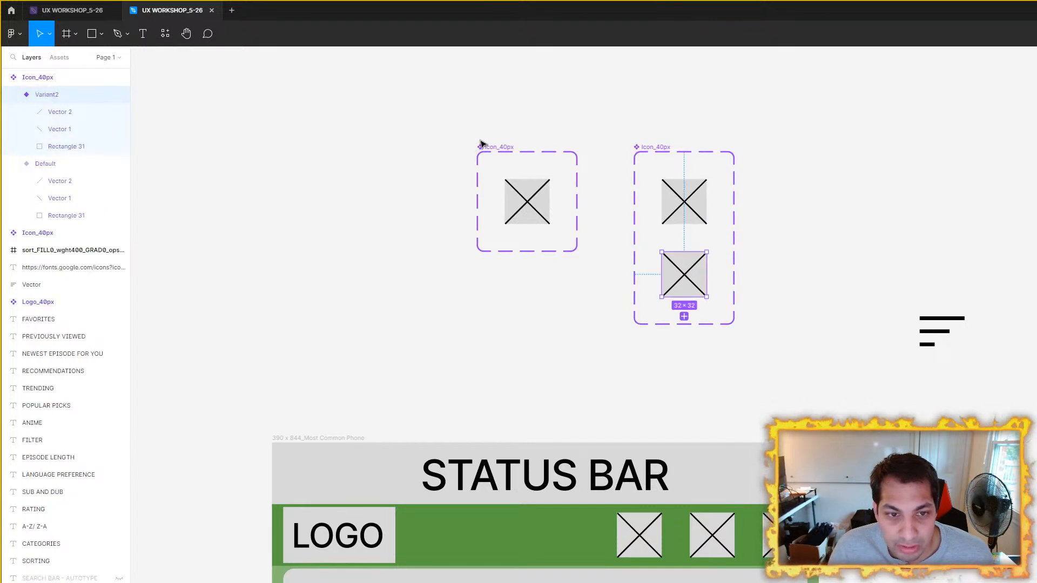
{"action": "left_click_drag", "start_coordinate": [591, 102], "coordinate": [804, 355]}
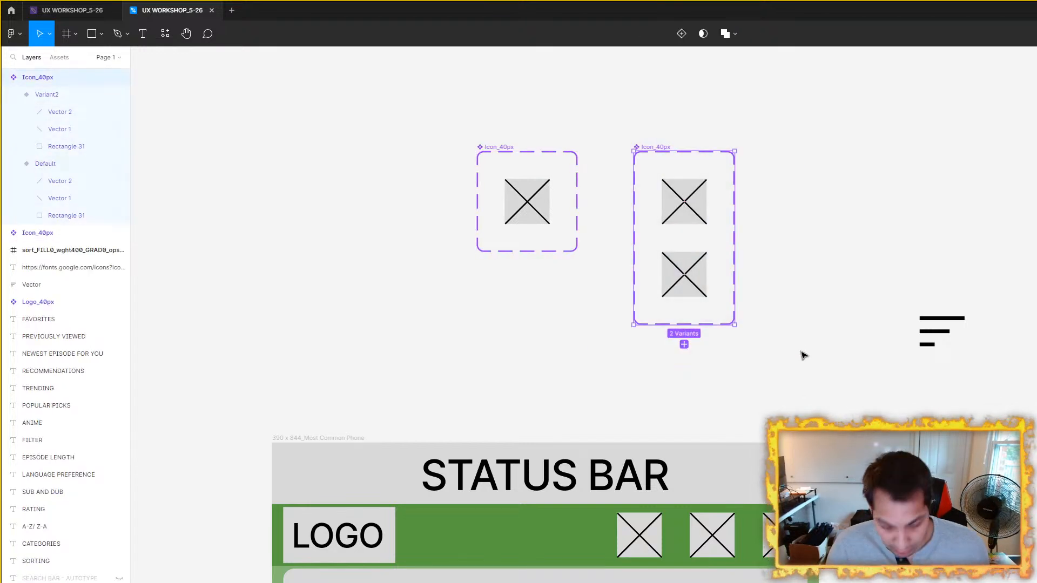
{"action": "key", "text": "Delete"}
Step: Add a second variant to the Icon_40px component set and place the Sort vector centred on it
{"action": "left_click", "coordinate": [495, 146]}
{"action": "right_click", "coordinate": [497, 146]}
{"action": "left_click", "coordinate": [544, 149]}
{"action": "left_click", "coordinate": [527, 271]}
{"action": "left_click", "coordinate": [944, 331]}
{"action": "left_click_drag", "start_coordinate": [944, 331], "coordinate": [530, 280]}
{"action": "scroll", "coordinate": [530, 280], "scroll_direction": "up", "scroll_amount": 5}
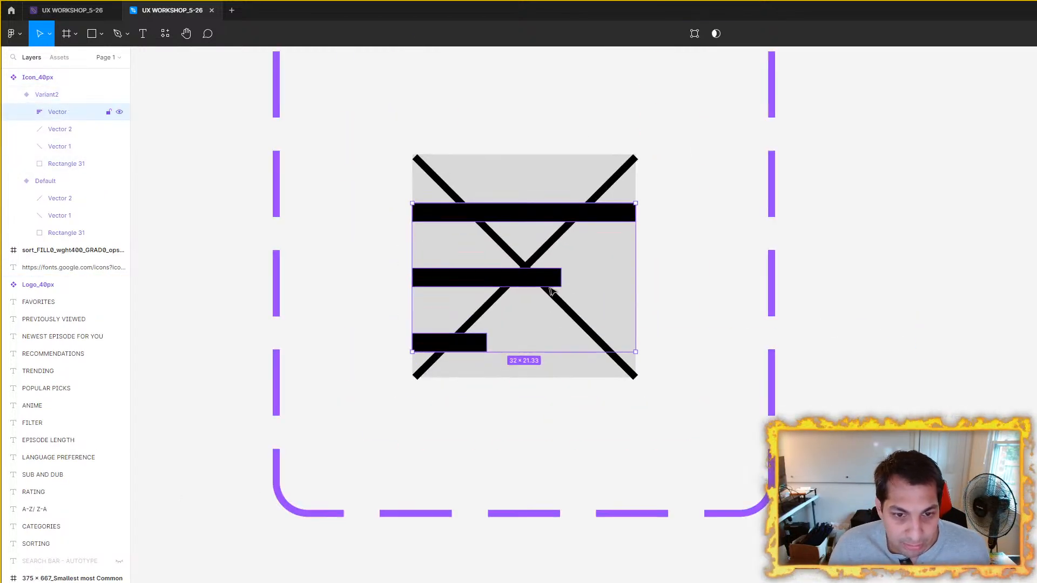
Step: Delete the two crossing diagonal lines from Variant2, keeping the Sort bars on the gray square
{"action": "left_click", "coordinate": [571, 313]}
{"action": "key", "text": "Delete"}
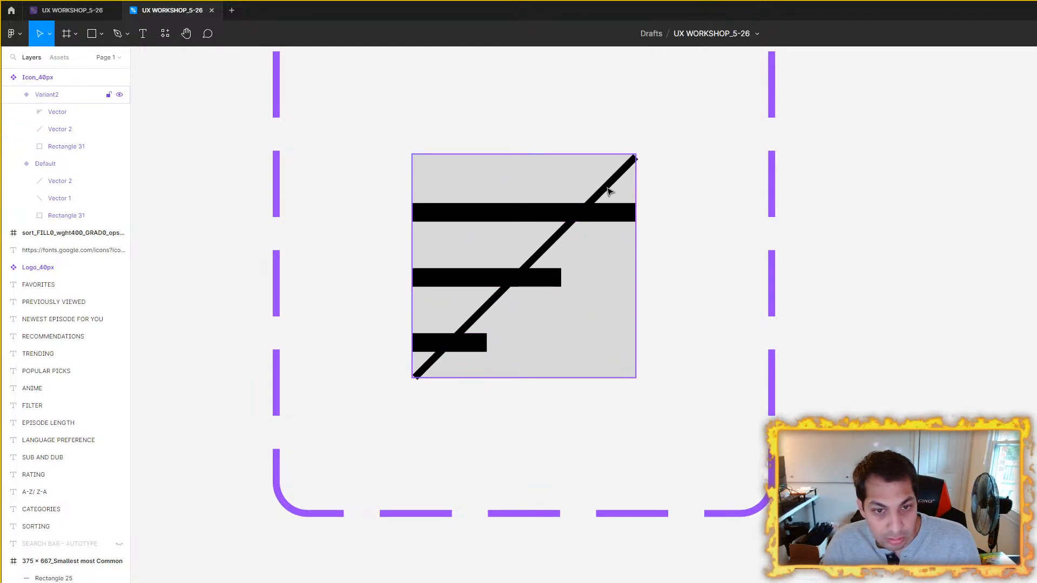
{"action": "left_click", "coordinate": [608, 189]}
{"action": "key", "text": "Delete"}
{"action": "left_click", "coordinate": [529, 282]}
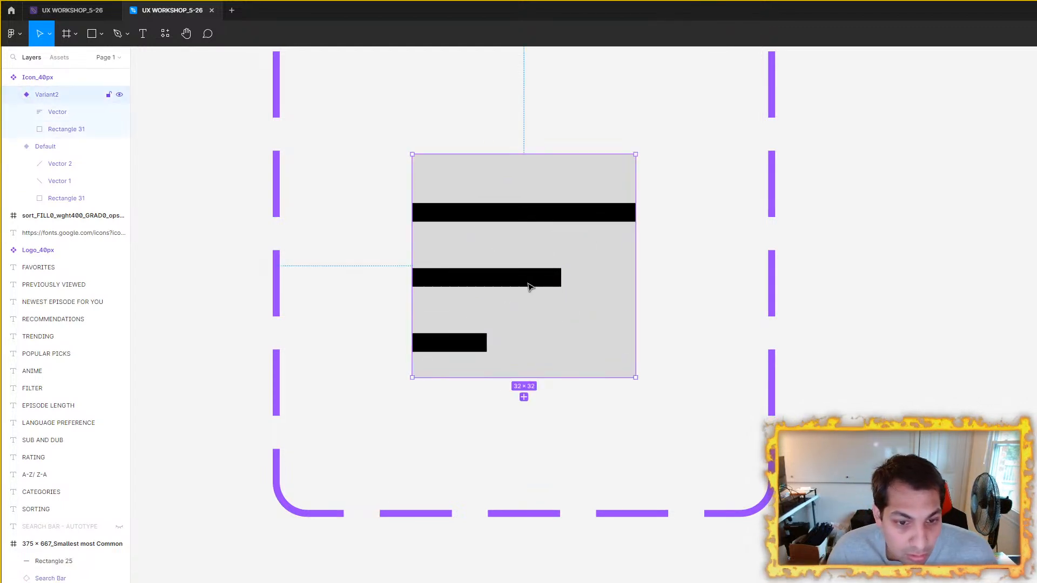
{"action": "left_click", "coordinate": [530, 282]}
{"action": "key", "text": "Escape"}
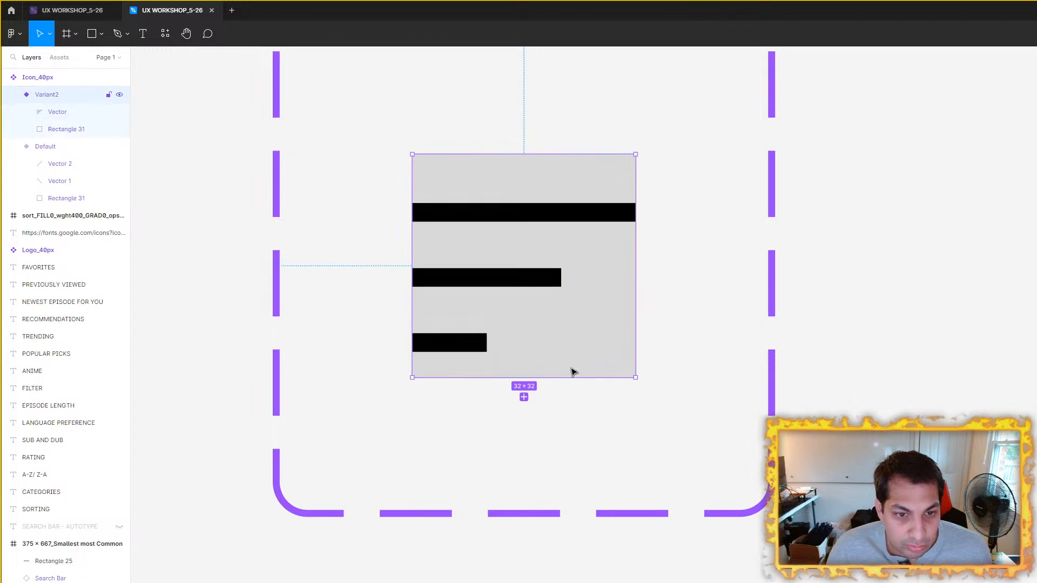
Step: Move Variant2 down inside the Icon_40px set so that a clear gap separates it from the Default variant
{"action": "scroll", "coordinate": [778, 243], "scroll_direction": "down", "scroll_amount": 4}
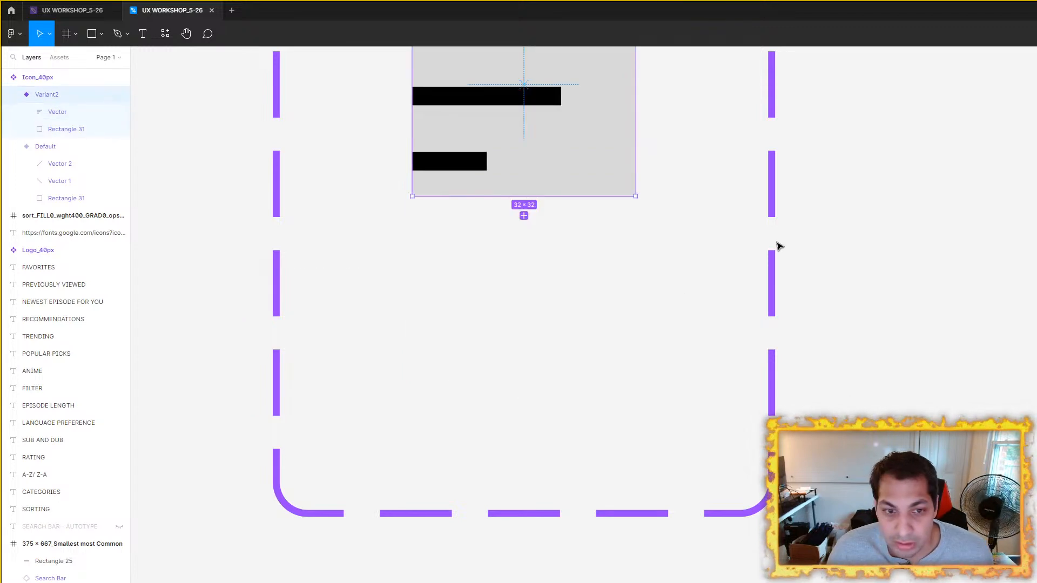
{"action": "scroll", "coordinate": [808, 225], "scroll_direction": "down", "scroll_amount": 3}
{"action": "scroll", "coordinate": [660, 335], "scroll_direction": "up", "scroll_amount": 3}
{"action": "left_click_drag", "start_coordinate": [664, 270], "coordinate": [668, 355]}
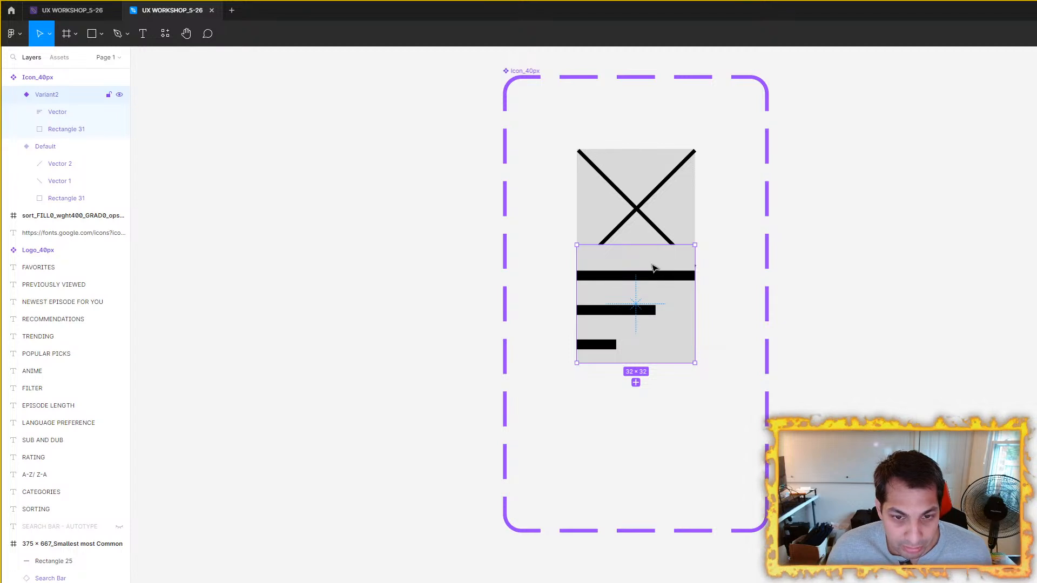
{"action": "left_click_drag", "start_coordinate": [653, 274], "coordinate": [655, 352]}
{"action": "scroll", "coordinate": [697, 355], "scroll_direction": "up", "scroll_amount": 3}
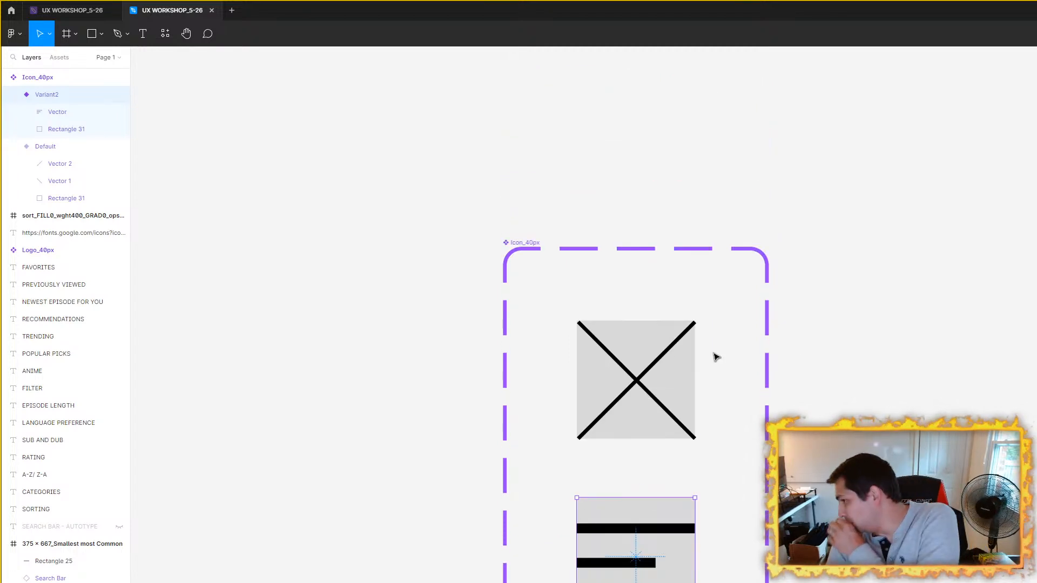
Step: Move the Sort vector in Variant2 up slightly so that it is vertically centred on the gray square
{"action": "scroll", "coordinate": [701, 437], "scroll_direction": "up", "scroll_amount": 3}
{"action": "scroll", "coordinate": [648, 433], "scroll_direction": "down", "scroll_amount": 4}
{"action": "left_click", "coordinate": [625, 411]}
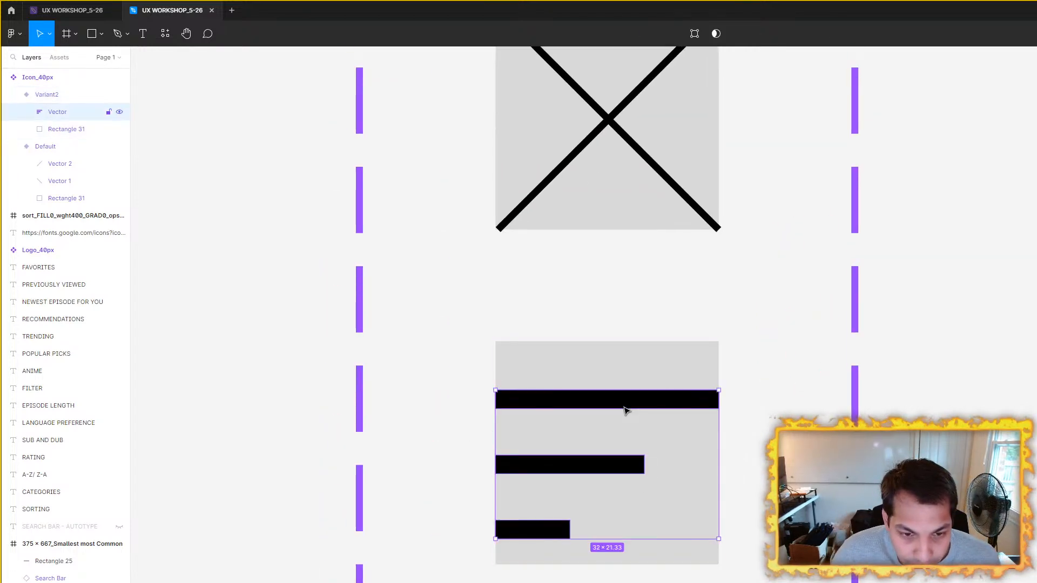
{"action": "left_click_drag", "start_coordinate": [625, 410], "coordinate": [625, 397]}
Step: Switch the Icon_40px instances in the green header of the 390 x 844_Most Common Phone frame to the Sort variant
{"action": "scroll", "coordinate": [887, 394], "scroll_direction": "down", "scroll_amount": 5}
{"action": "left_click_drag", "start_coordinate": [998, 489], "coordinate": [767, 189]}
{"action": "left_click_drag", "start_coordinate": [918, 448], "coordinate": [872, 473]}
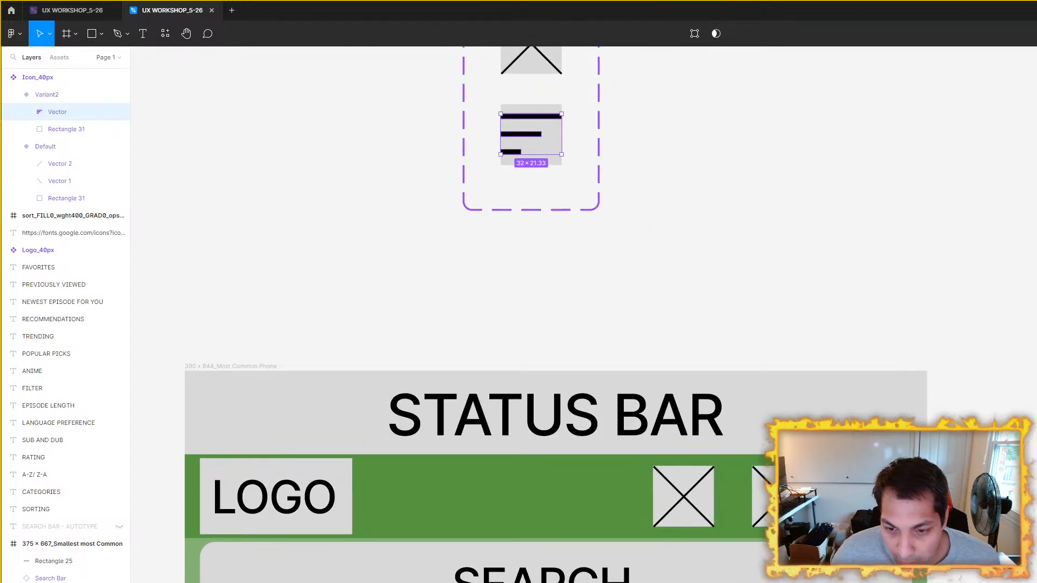
{"action": "left_click", "coordinate": [880, 492]}
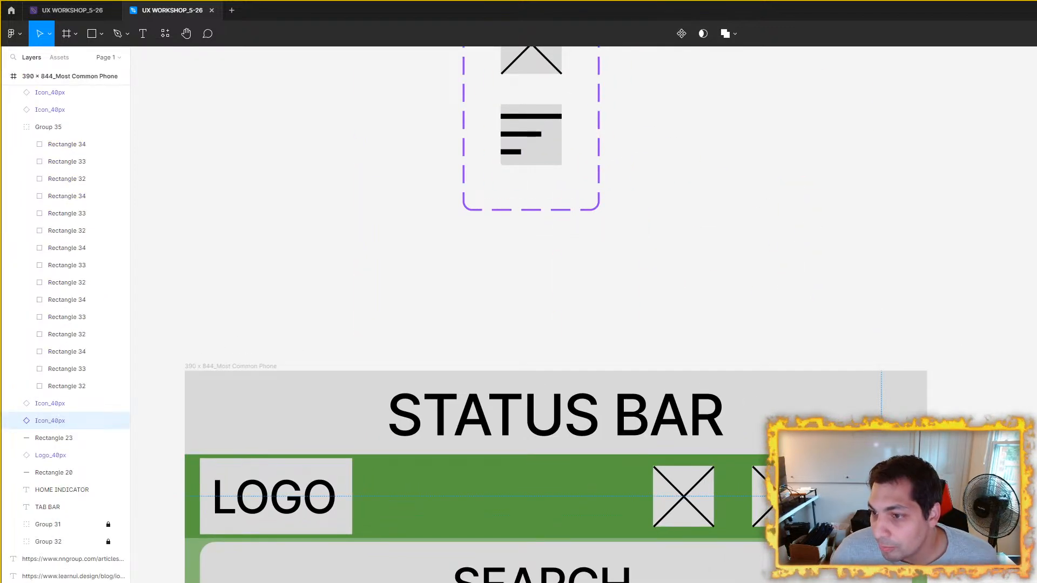
{"action": "left_click", "coordinate": [783, 497]}
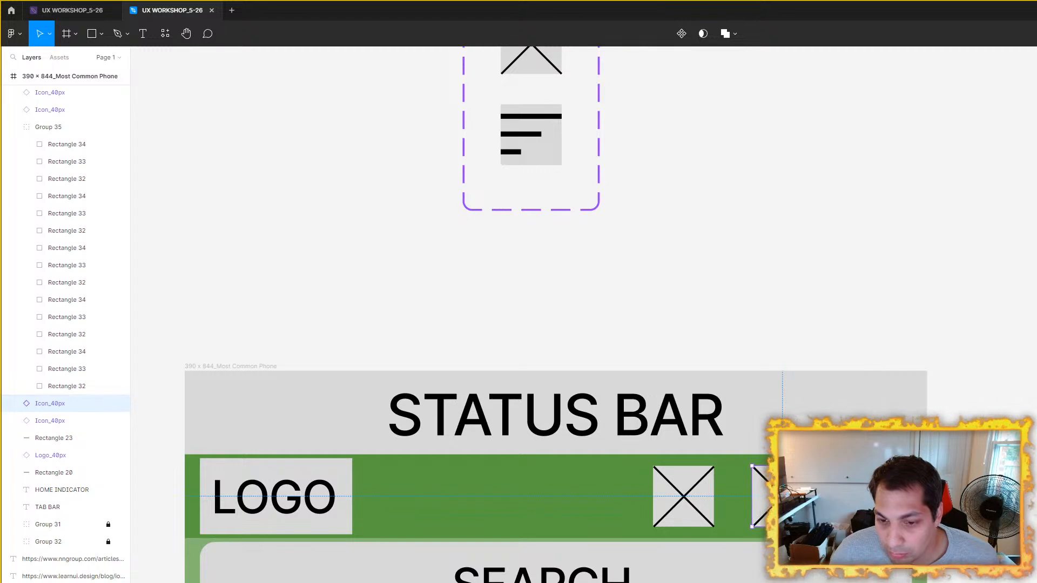
{"action": "left_click", "coordinate": [675, 506]}
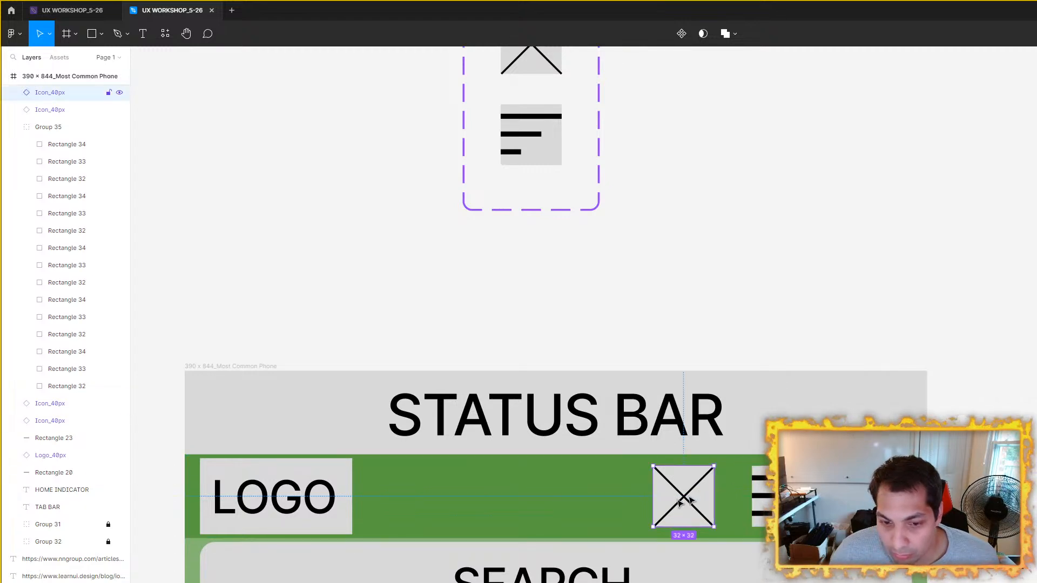
Step: Remove the gray fill from Rectangle 31 in Variant2 of the Icon_40px set, keeping only the Sort bars visible
{"action": "left_click_drag", "start_coordinate": [946, 260], "coordinate": [971, 332]}
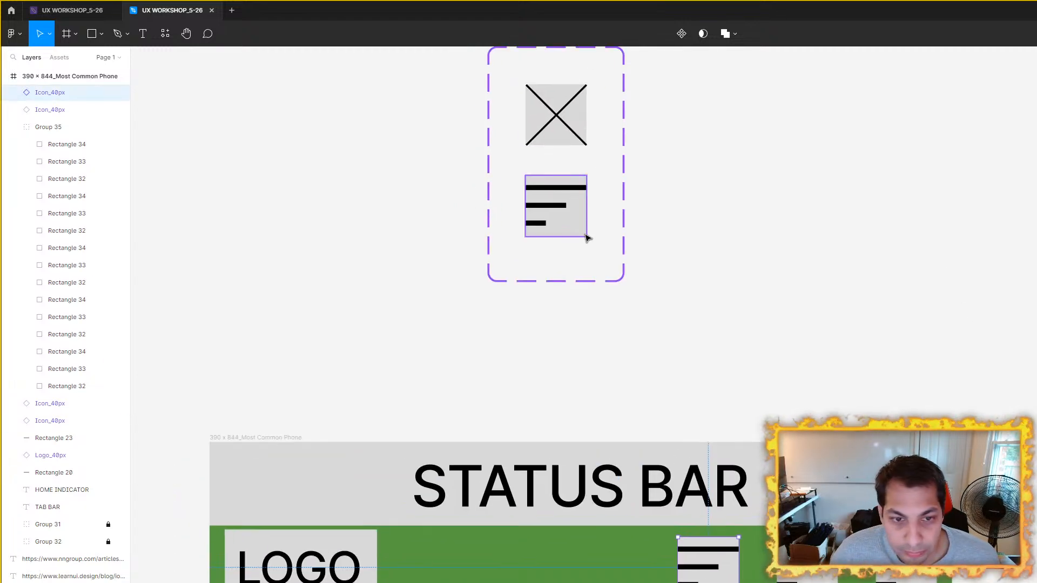
{"action": "left_click", "coordinate": [585, 235]}
{"action": "left_click", "coordinate": [65, 129]}
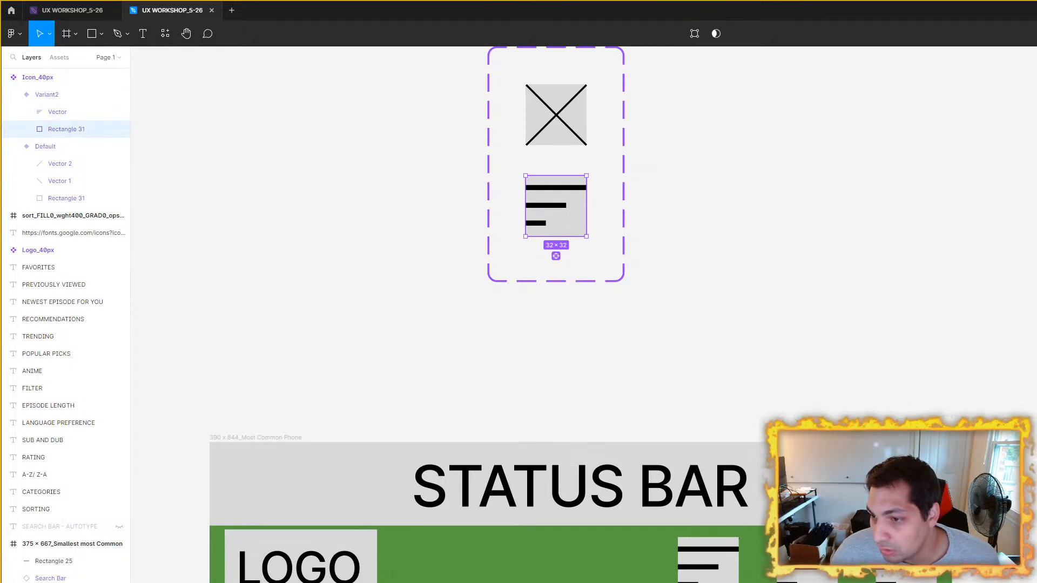
{"action": "left_click", "coordinate": [889, 290]}
Step: Delete the two Icon_40px instances listed above Group 35 in the 390 x 844_Most Common Phone frame, keeping the two rightmost header icons
{"action": "scroll", "coordinate": [889, 289], "scroll_direction": "down", "scroll_amount": 5}
{"action": "left_click", "coordinate": [634, 470]}
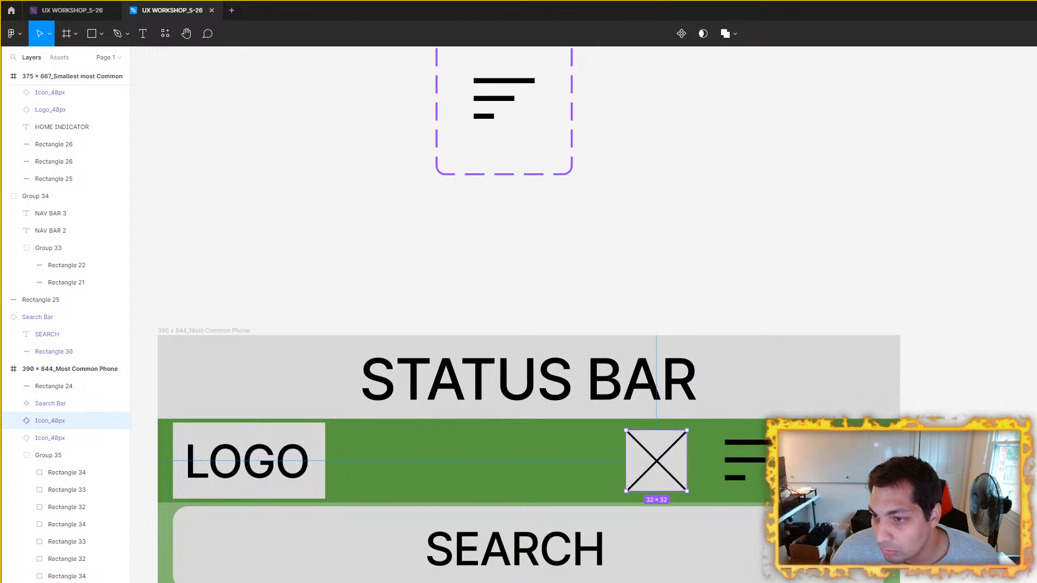
{"action": "scroll", "coordinate": [905, 338], "scroll_direction": "up", "scroll_amount": 3}
{"action": "scroll", "coordinate": [905, 339], "scroll_direction": "left", "scroll_amount": 1}
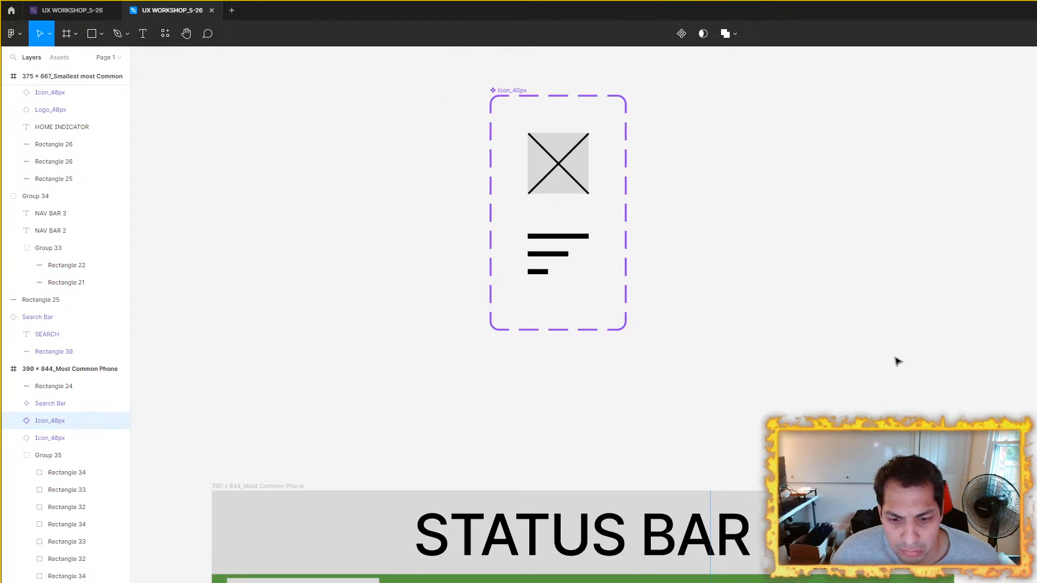
{"action": "left_click", "coordinate": [562, 256]}
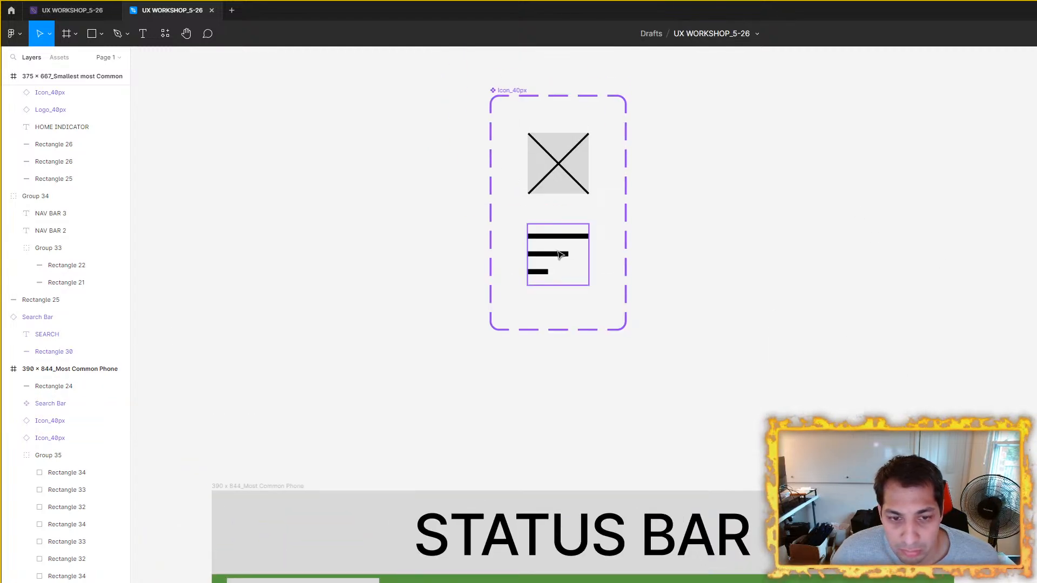
{"action": "left_click", "coordinate": [893, 309]}
{"action": "right_click", "coordinate": [695, 400]}
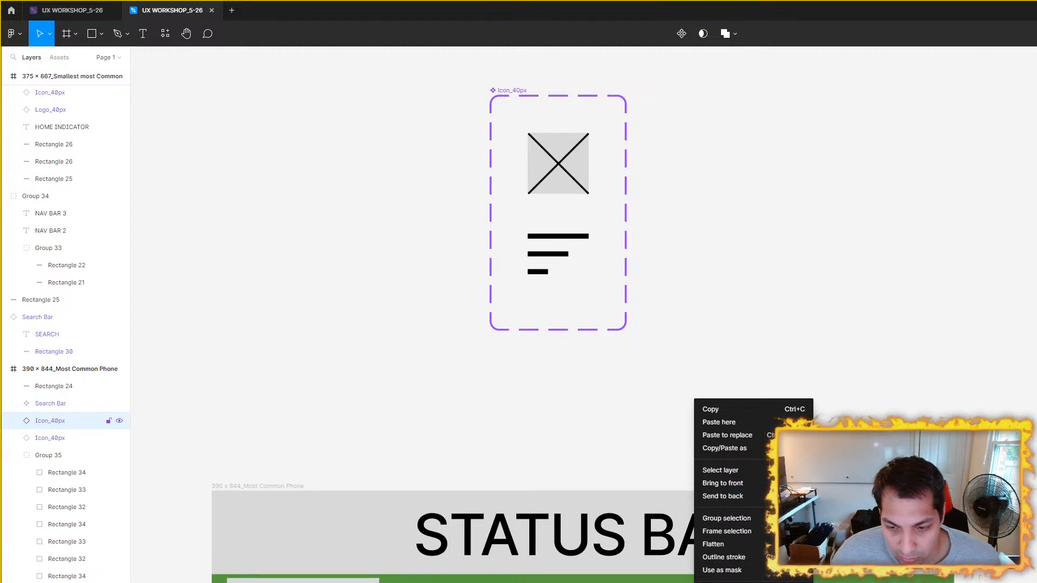
{"action": "left_click", "coordinate": [822, 399]}
{"action": "key", "text": "Delete"}
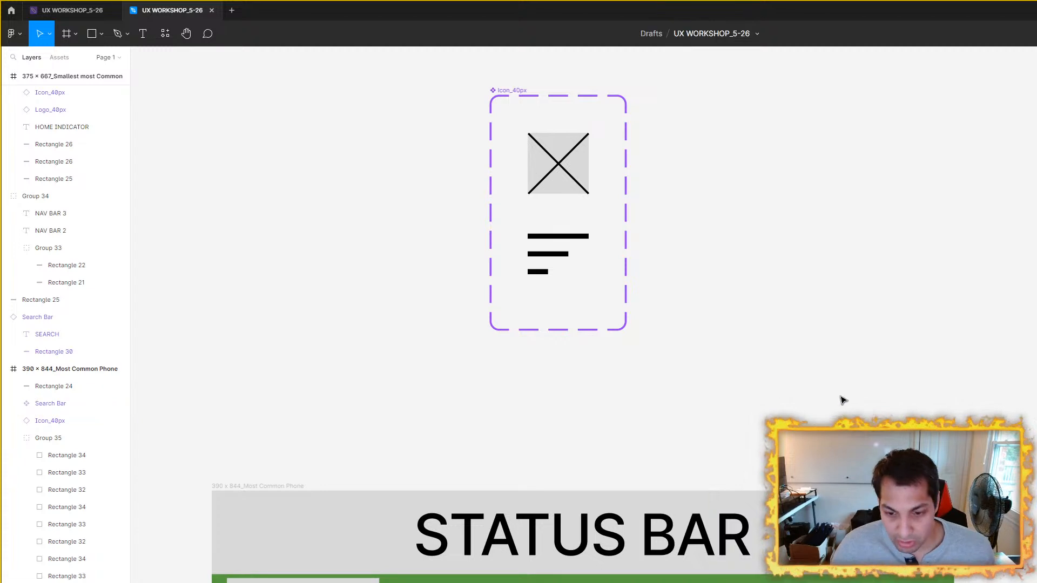
{"action": "left_click", "coordinate": [81, 421]}
{"action": "key", "text": "Delete"}
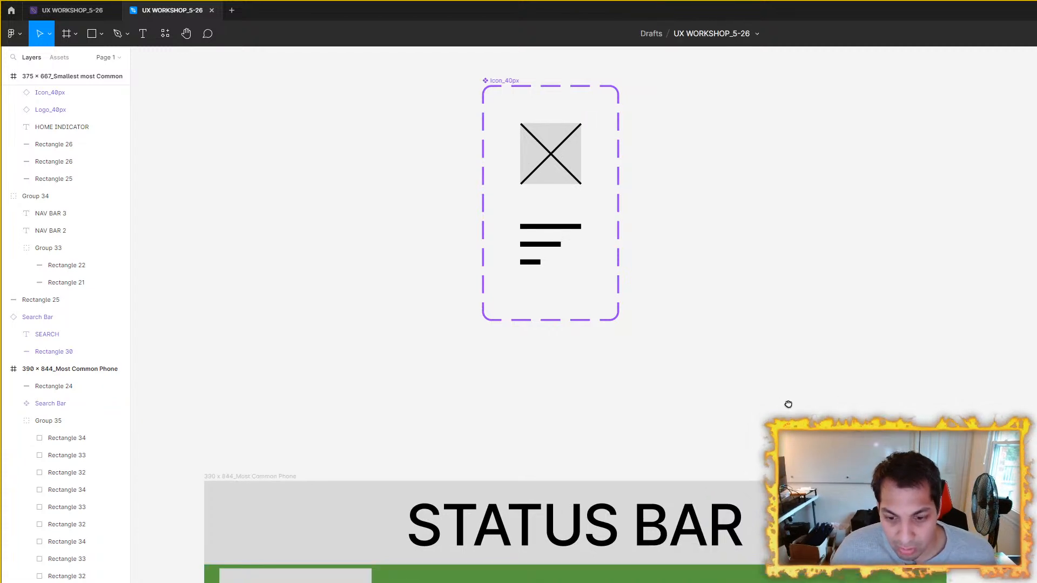
Step: Examine how the Sort icons sit in the green header and inspect Variant2 of the Icon_40px set close up
{"action": "scroll", "coordinate": [1005, 378], "scroll_direction": "down", "scroll_amount": 4}
{"action": "scroll", "coordinate": [1005, 378], "scroll_direction": "up", "scroll_amount": 4}
{"action": "left_click", "coordinate": [653, 392]}
{"action": "scroll", "coordinate": [952, 380], "scroll_direction": "down", "scroll_amount": 5}
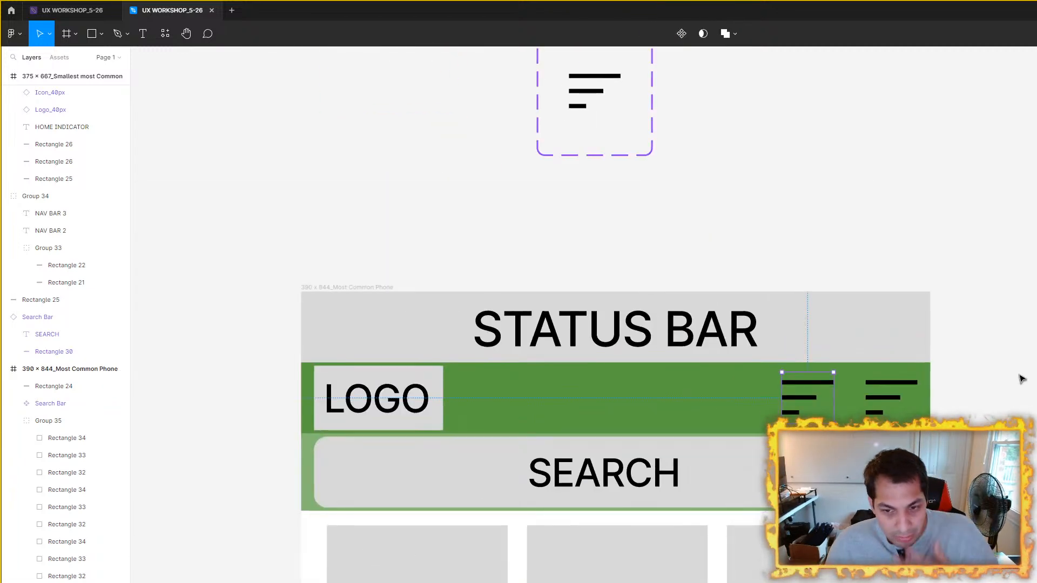
{"action": "left_click", "coordinate": [1021, 375]}
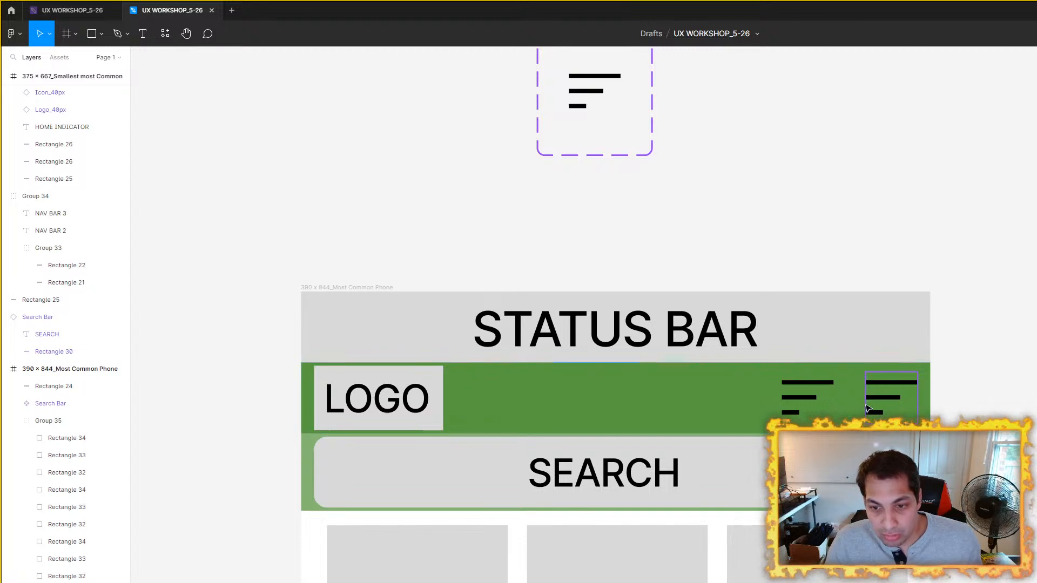
{"action": "left_click_drag", "start_coordinate": [699, 127], "coordinate": [744, 215]}
{"action": "left_click", "coordinate": [629, 188]}
{"action": "scroll", "coordinate": [681, 126], "scroll_direction": "up", "scroll_amount": 3}
{"action": "scroll", "coordinate": [681, 126], "scroll_direction": "up", "scroll_amount": 2}
{"action": "left_click_drag", "start_coordinate": [670, 290], "coordinate": [756, 278]}
{"action": "scroll", "coordinate": [747, 265], "scroll_direction": "up", "scroll_amount": 3}
{"action": "scroll", "coordinate": [761, 311], "scroll_direction": "down", "scroll_amount": 3}
{"action": "left_click_drag", "start_coordinate": [1010, 463], "coordinate": [863, 312]}
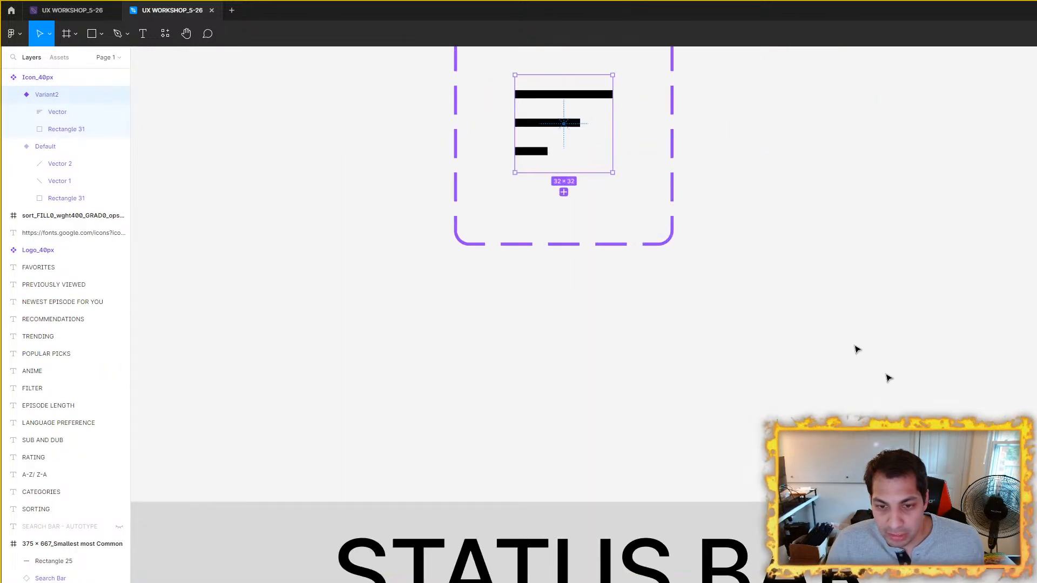
{"action": "left_click_drag", "start_coordinate": [562, 114], "coordinate": [673, 306]}
{"action": "scroll", "coordinate": [673, 304], "scroll_direction": "up", "scroll_amount": 3}
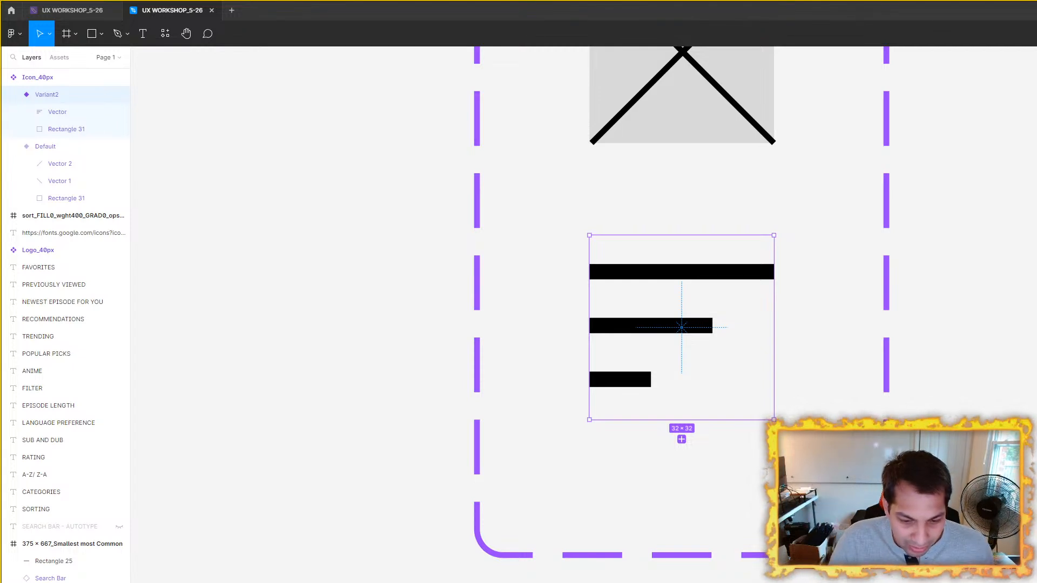
Step: Switch to the Google Fonts icons page in the browser, clear the SORT search and browse the full Material Symbols list
{"action": "key", "text": "alt+Tab"}
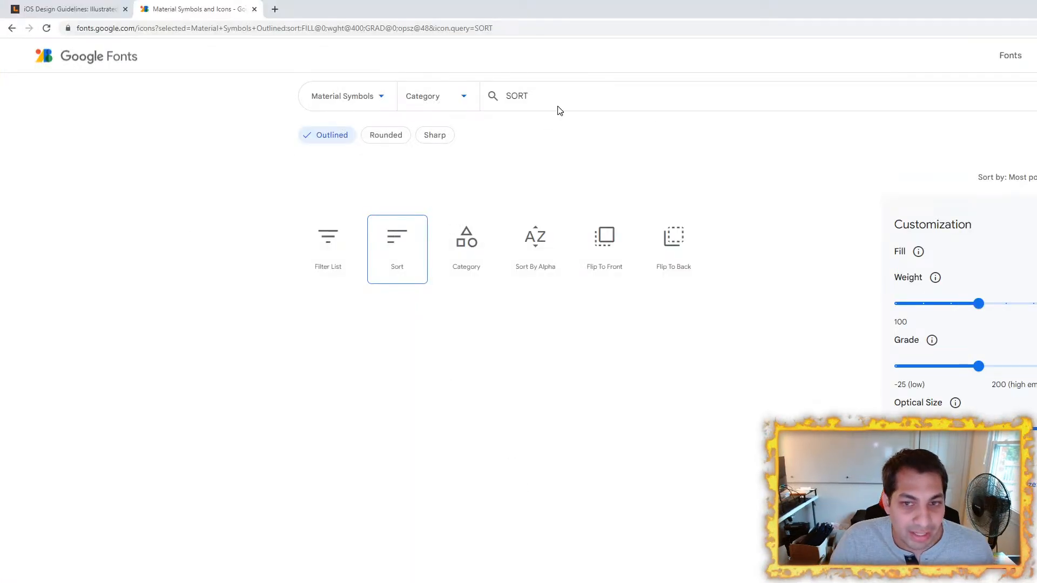
{"action": "left_click", "coordinate": [631, 100]}
{"action": "left_click", "coordinate": [130, 317]}
{"action": "left_click", "coordinate": [565, 97]}
{"action": "key", "text": "ctrl+a"}
{"action": "key", "text": "BackSpace"}
{"action": "scroll", "coordinate": [145, 291], "scroll_direction": "up", "scroll_amount": 10}
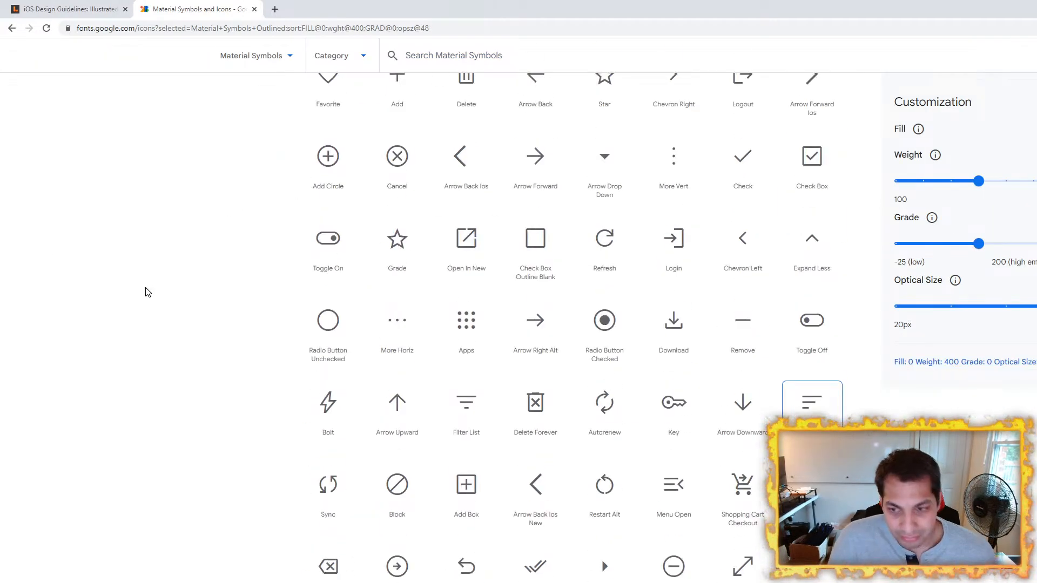
{"action": "scroll", "coordinate": [146, 292], "scroll_direction": "down", "scroll_amount": 15}
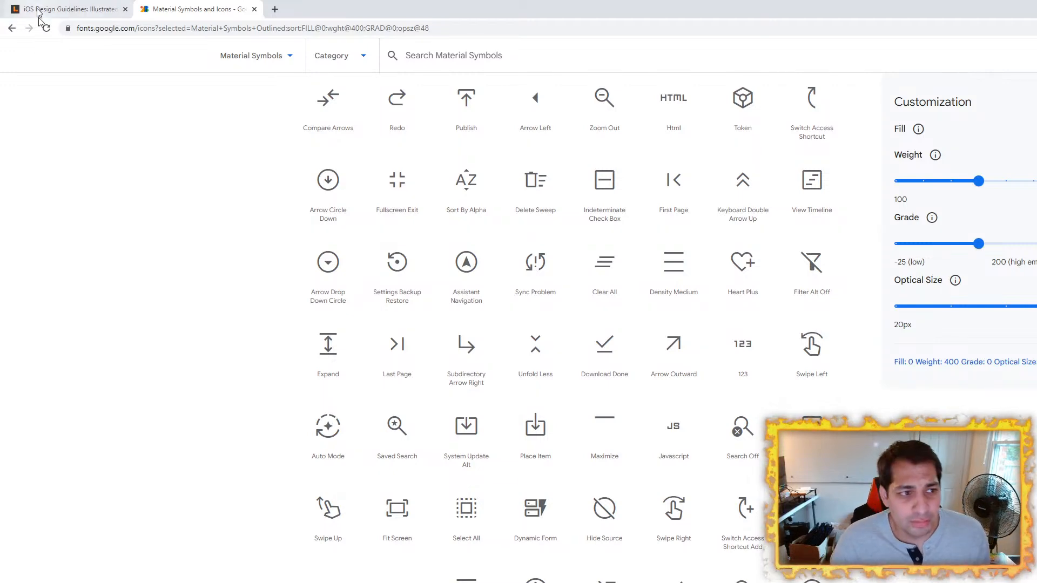
{"action": "scroll", "coordinate": [138, 216], "scroll_direction": "up", "scroll_amount": 1}
{"action": "scroll", "coordinate": [138, 216], "scroll_direction": "up", "scroll_amount": 15}
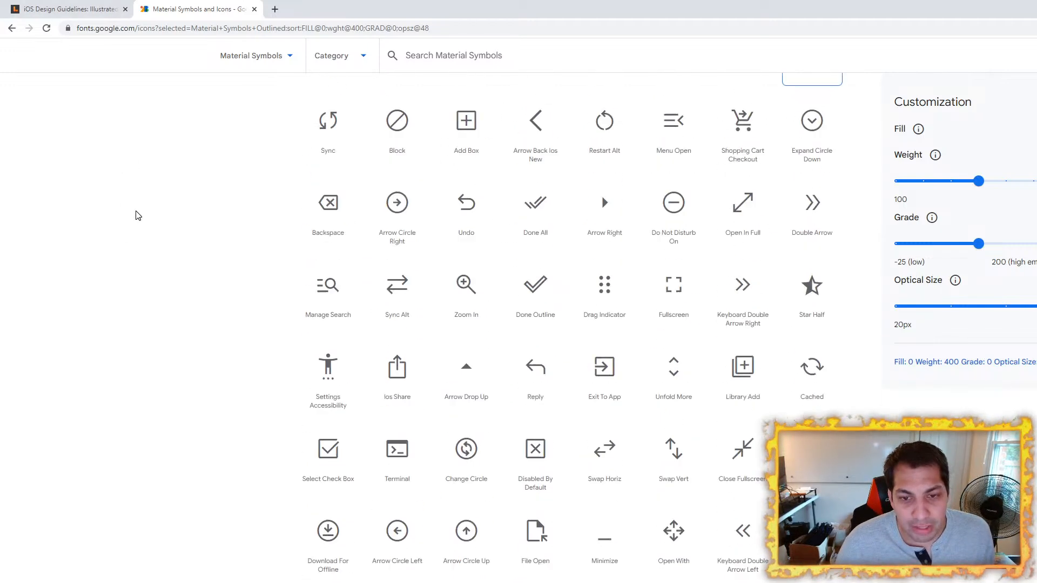
{"action": "scroll", "coordinate": [138, 221], "scroll_direction": "down", "scroll_amount": 1}
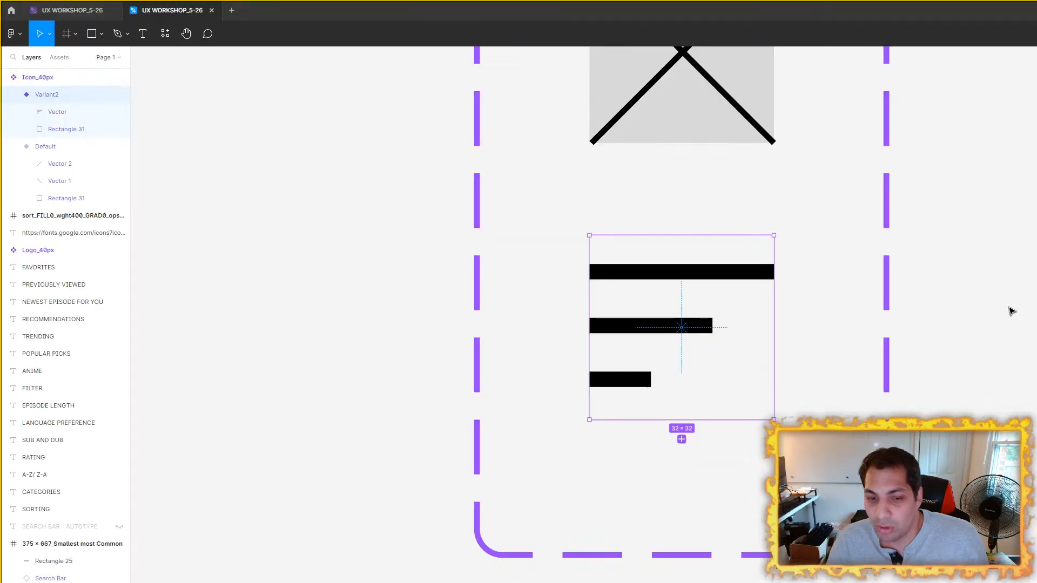
Step: Switch back to Figma and examine the spacing of the Sort bars inside Variant2's bounds
{"action": "left_click", "coordinate": [1008, 307]}
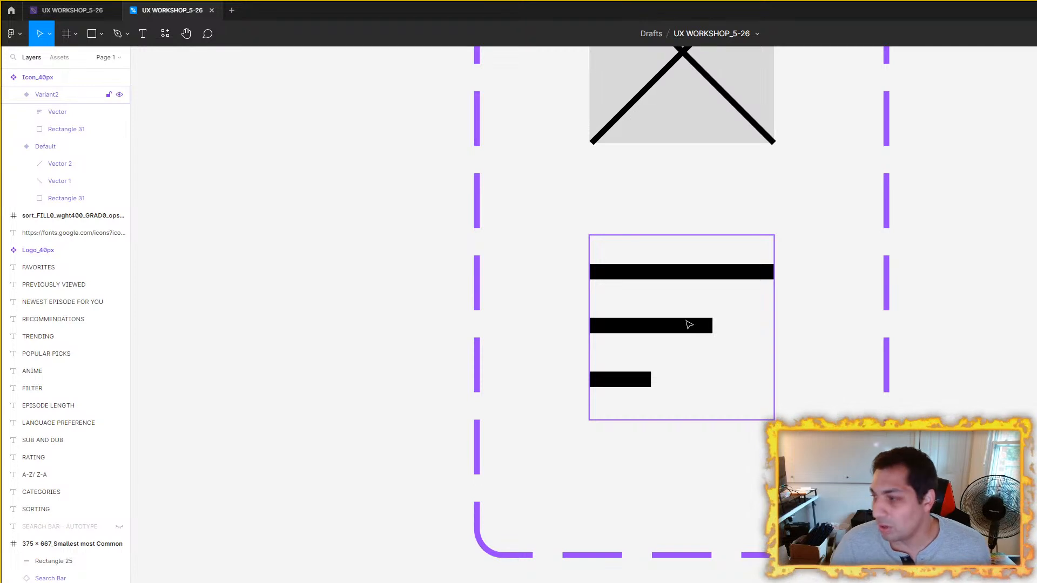
{"action": "scroll", "coordinate": [690, 325], "scroll_direction": "down", "scroll_amount": 5}
{"action": "scroll", "coordinate": [703, 324], "scroll_direction": "down", "scroll_amount": 5}
{"action": "scroll", "coordinate": [919, 400], "scroll_direction": "up", "scroll_amount": 3}
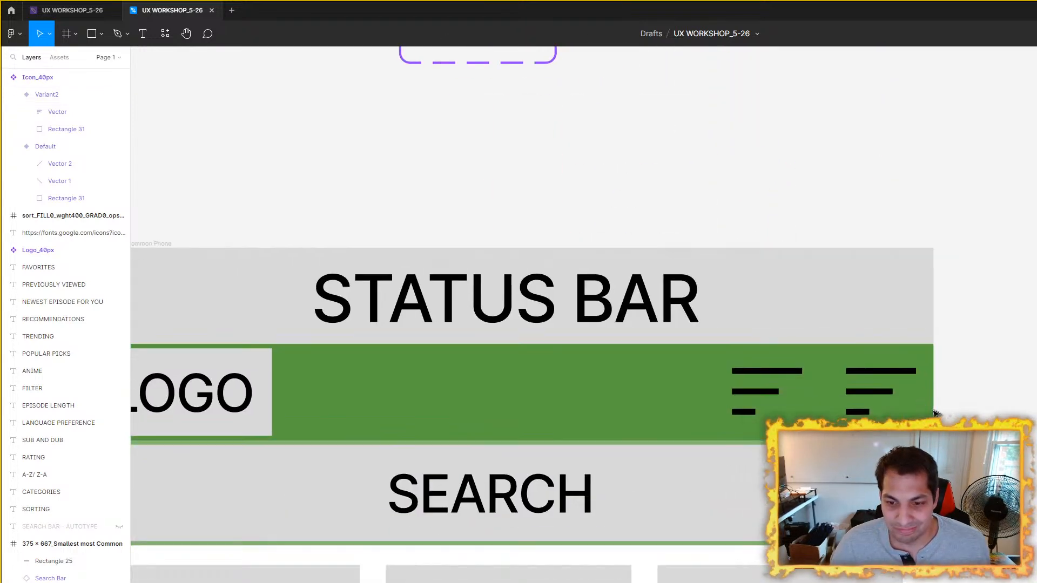
{"action": "left_click_drag", "start_coordinate": [790, 121], "coordinate": [917, 304]}
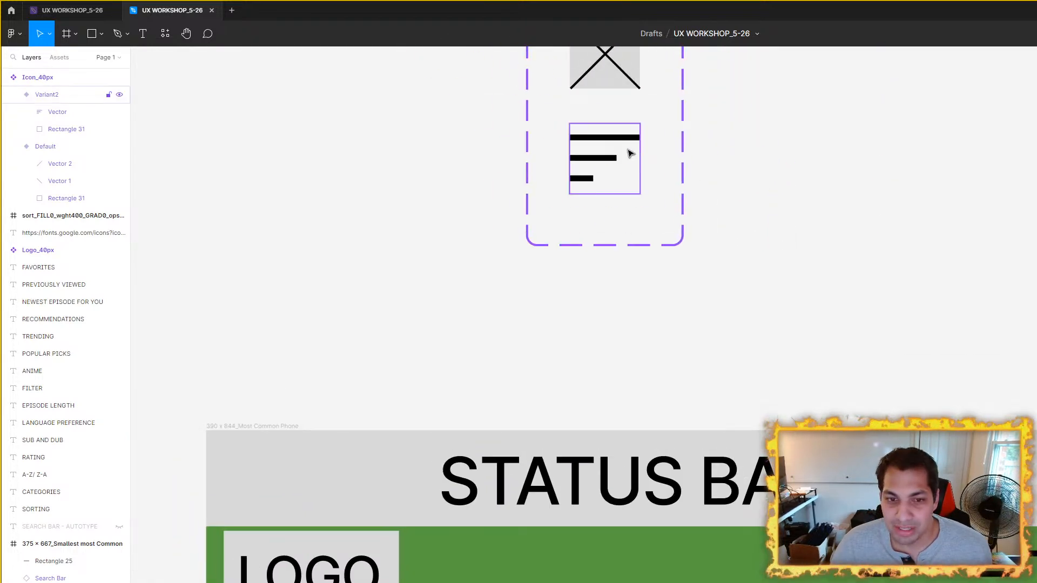
{"action": "scroll", "coordinate": [630, 155], "scroll_direction": "up", "scroll_amount": 3}
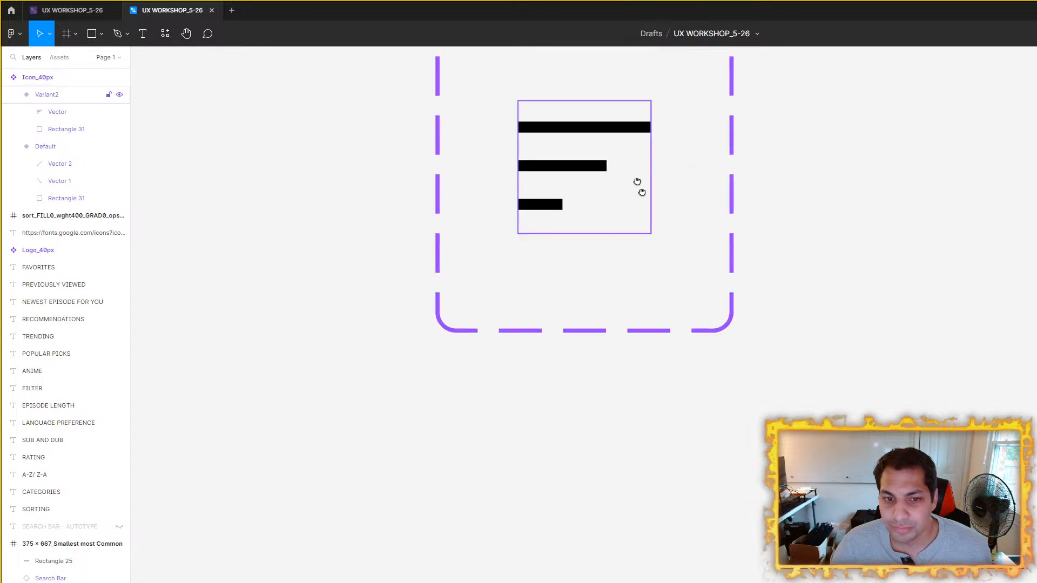
{"action": "scroll", "coordinate": [622, 189], "scroll_direction": "up", "scroll_amount": 2}
{"action": "left_click", "coordinate": [613, 222]}
{"action": "scroll", "coordinate": [635, 237], "scroll_direction": "up", "scroll_amount": 5}
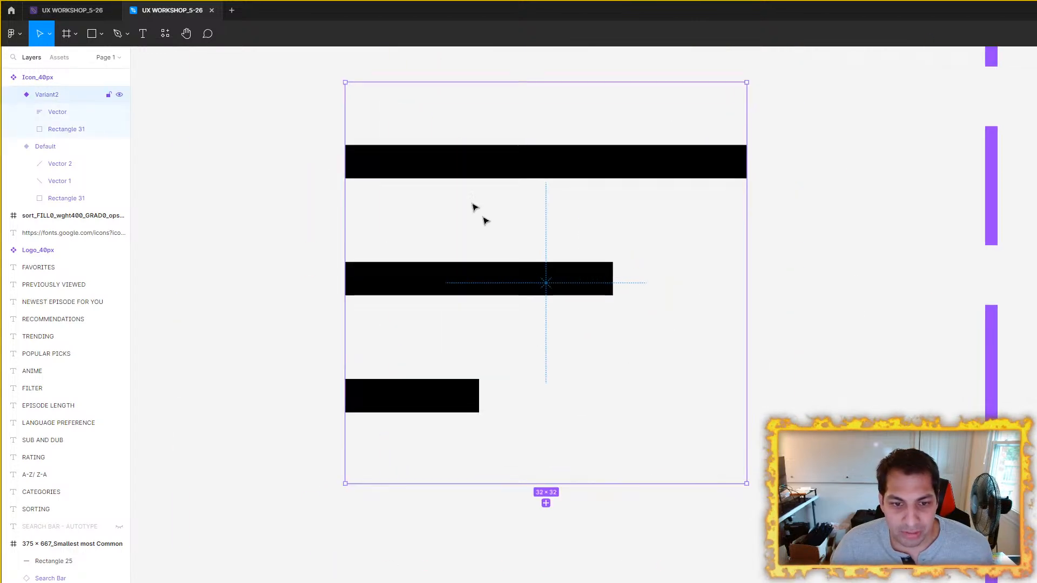
{"action": "scroll", "coordinate": [613, 237], "scroll_direction": "down", "scroll_amount": 3}
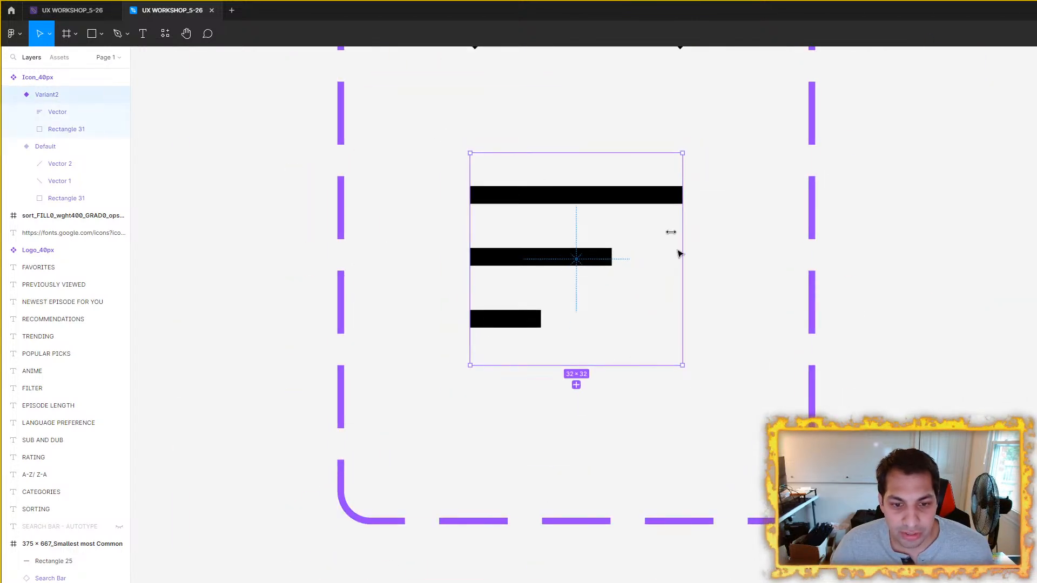
{"action": "scroll", "coordinate": [630, 290], "scroll_direction": "down", "scroll_amount": 5}
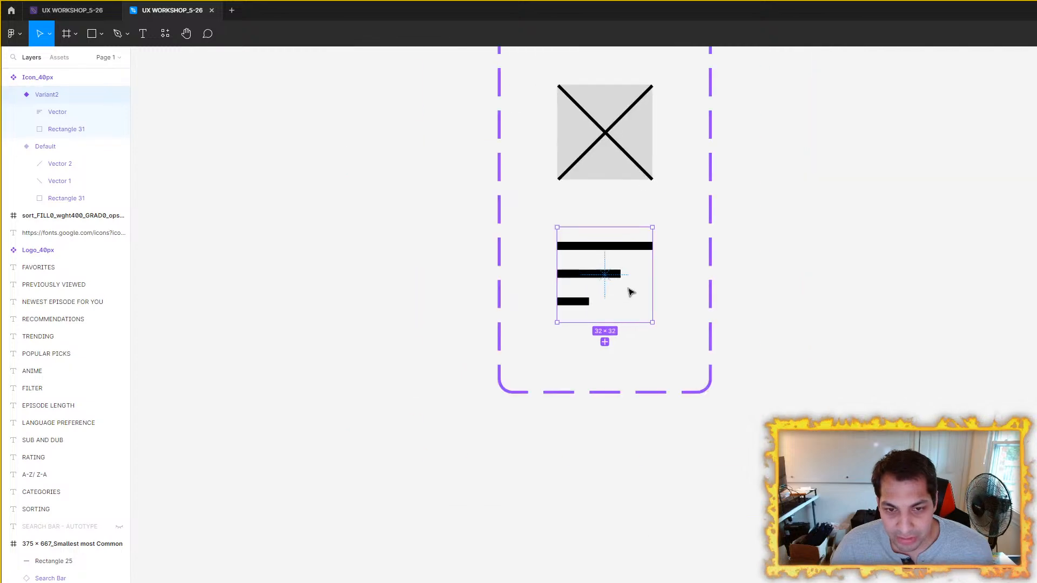
Step: Inspect and compare the two Sort icon instances in the green header of the 390 x 844_Most Common Phone frame
{"action": "scroll", "coordinate": [672, 180], "scroll_direction": "down", "scroll_amount": 5}
{"action": "scroll", "coordinate": [711, 283], "scroll_direction": "up", "scroll_amount": 4}
{"action": "left_click", "coordinate": [693, 274]}
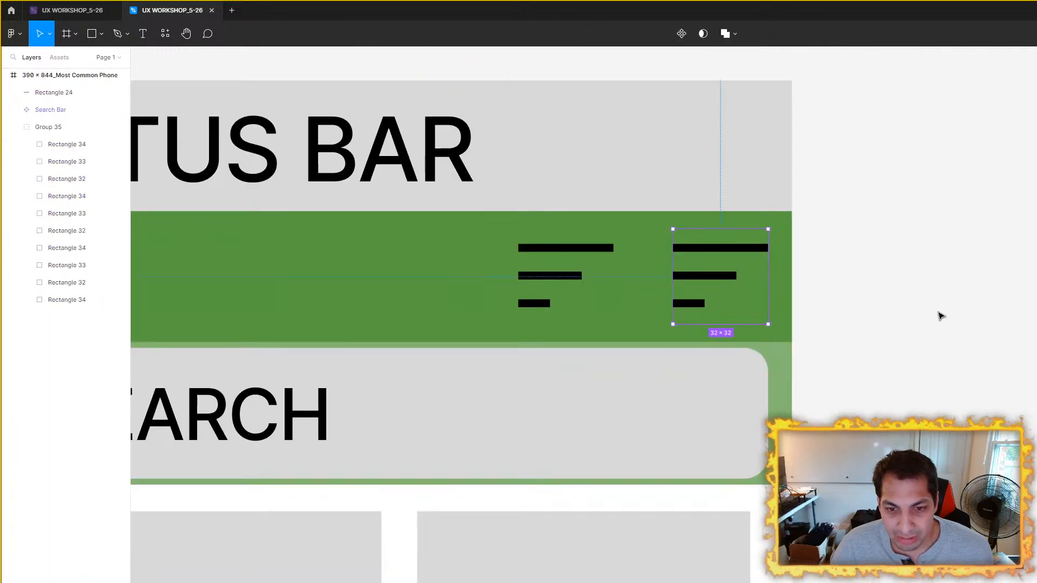
{"action": "scroll", "coordinate": [951, 311], "scroll_direction": "down", "scroll_amount": 3}
{"action": "left_click", "coordinate": [958, 308]}
{"action": "scroll", "coordinate": [958, 308], "scroll_direction": "up", "scroll_amount": 4}
{"action": "left_click", "coordinate": [807, 282]}
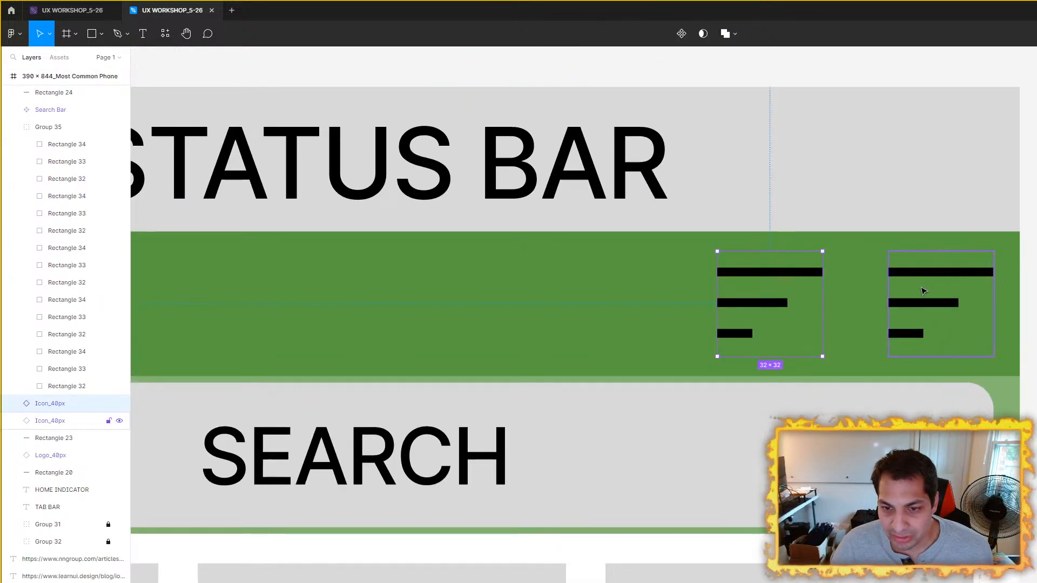
{"action": "left_click", "coordinate": [940, 287]}
{"action": "left_click", "coordinate": [817, 275]}
{"action": "left_click", "coordinate": [933, 283]}
{"action": "key", "text": "alt"}
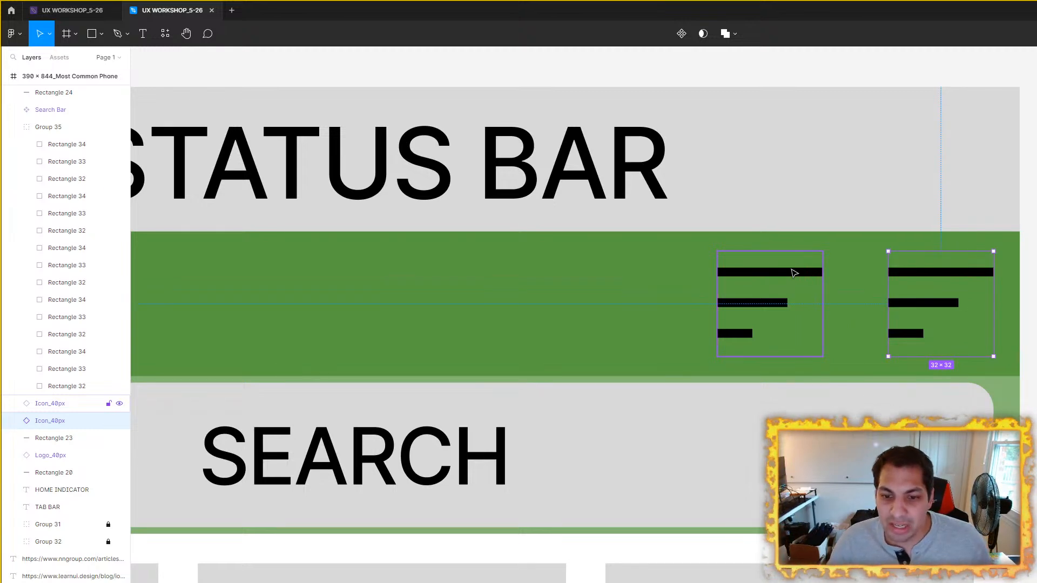
Step: Set the Sort vector inside Variant2 of the Icon_40px set to 24 px wide and centre it within the variant's bounds
{"action": "scroll", "coordinate": [717, 248], "scroll_direction": "down", "scroll_amount": 5}
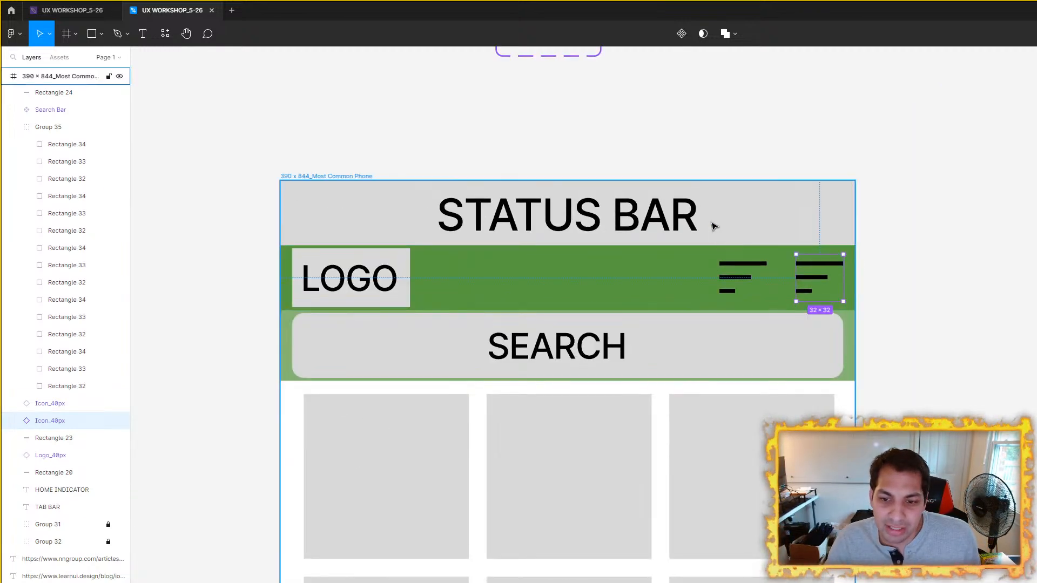
{"action": "scroll", "coordinate": [715, 226], "scroll_direction": "down", "scroll_amount": 3}
{"action": "left_click_drag", "start_coordinate": [714, 226], "coordinate": [747, 319]}
{"action": "scroll", "coordinate": [660, 244], "scroll_direction": "up", "scroll_amount": 5}
{"action": "left_click_drag", "start_coordinate": [662, 211], "coordinate": [694, 364]}
{"action": "left_click", "coordinate": [664, 239]}
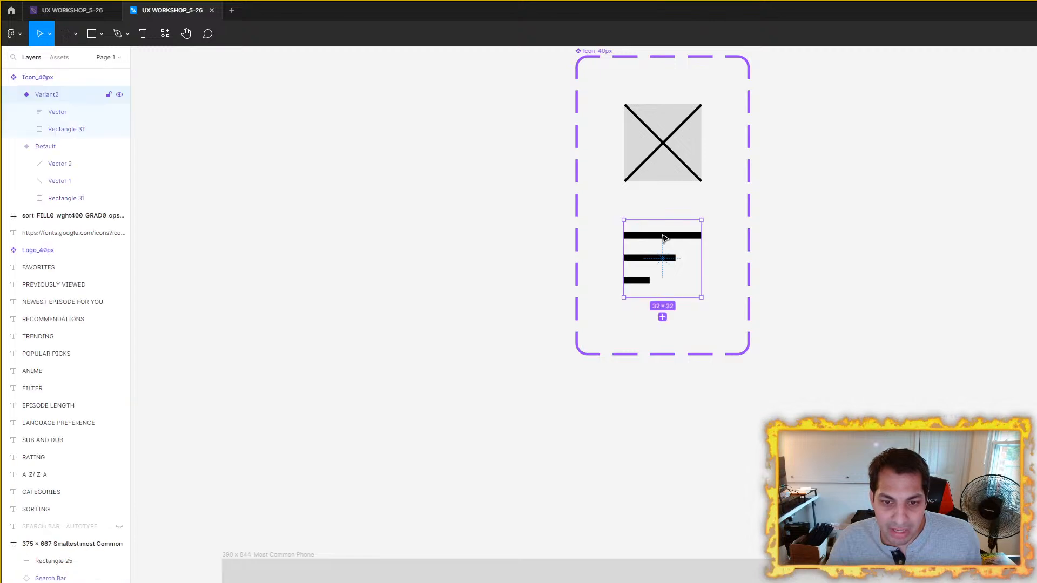
{"action": "left_click", "coordinate": [665, 239]}
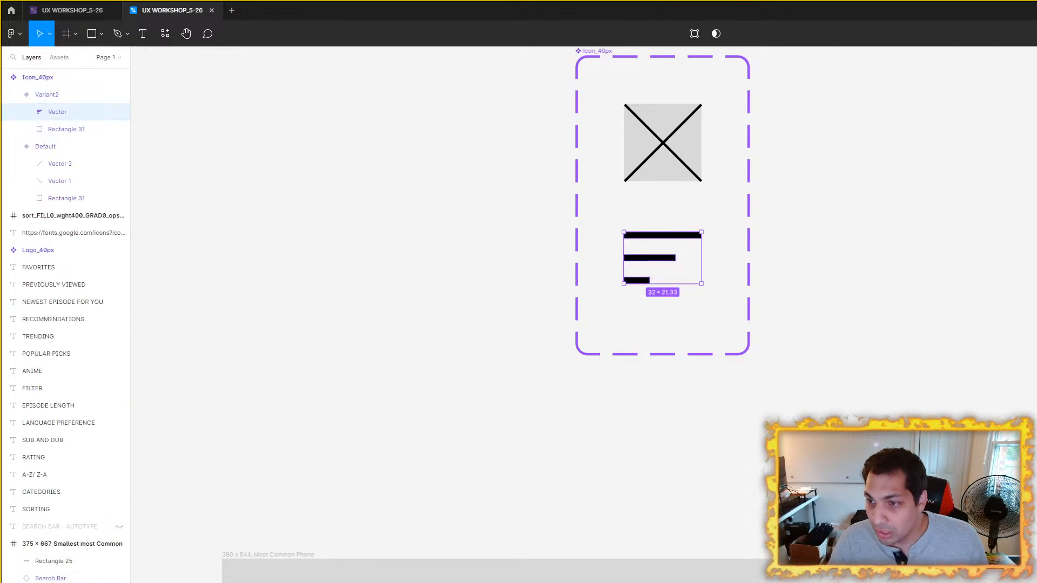
{"action": "type", "text": "24"}
{"action": "key", "text": "Return"}
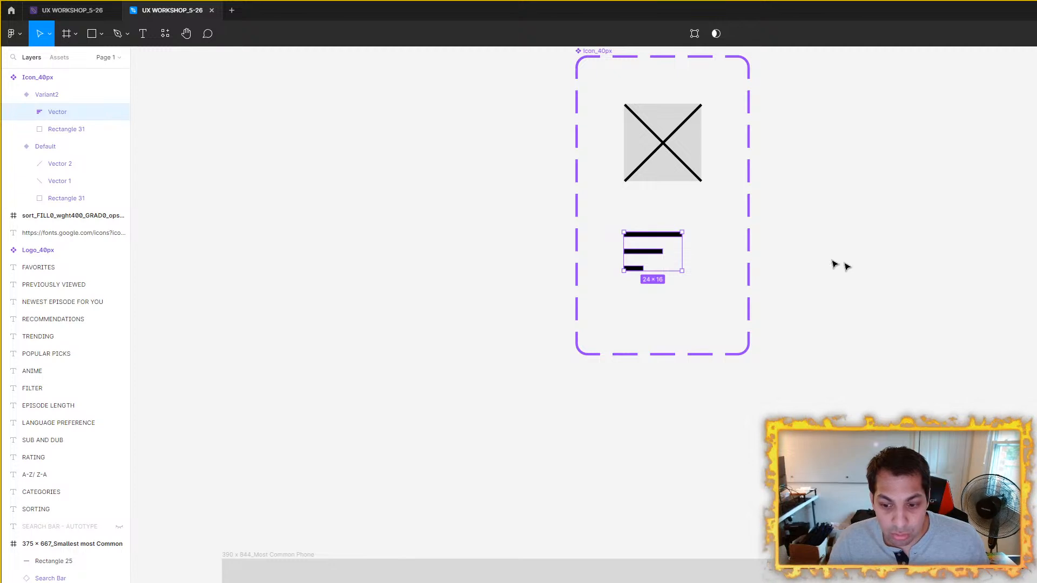
{"action": "scroll", "coordinate": [756, 242], "scroll_direction": "up", "scroll_amount": 3}
{"action": "left_click_drag", "start_coordinate": [482, 273], "coordinate": [508, 279]}
Step: Inspect the two Sort icon instances in the green header and compare them with Variant2 in the Icon_40px set
{"action": "left_click", "coordinate": [844, 335]}
{"action": "scroll", "coordinate": [843, 335], "scroll_direction": "down", "scroll_amount": 3}
{"action": "left_click_drag", "start_coordinate": [844, 335], "coordinate": [700, 72]}
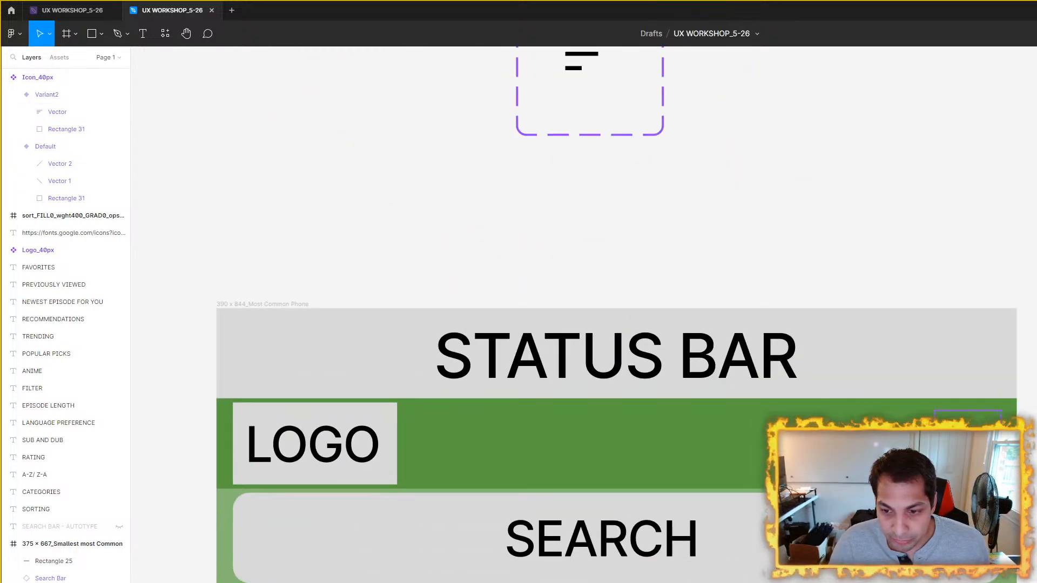
{"action": "left_click_drag", "start_coordinate": [1025, 397], "coordinate": [792, 289]}
{"action": "scroll", "coordinate": [702, 328], "scroll_direction": "up", "scroll_amount": 3}
{"action": "left_click", "coordinate": [723, 342]}
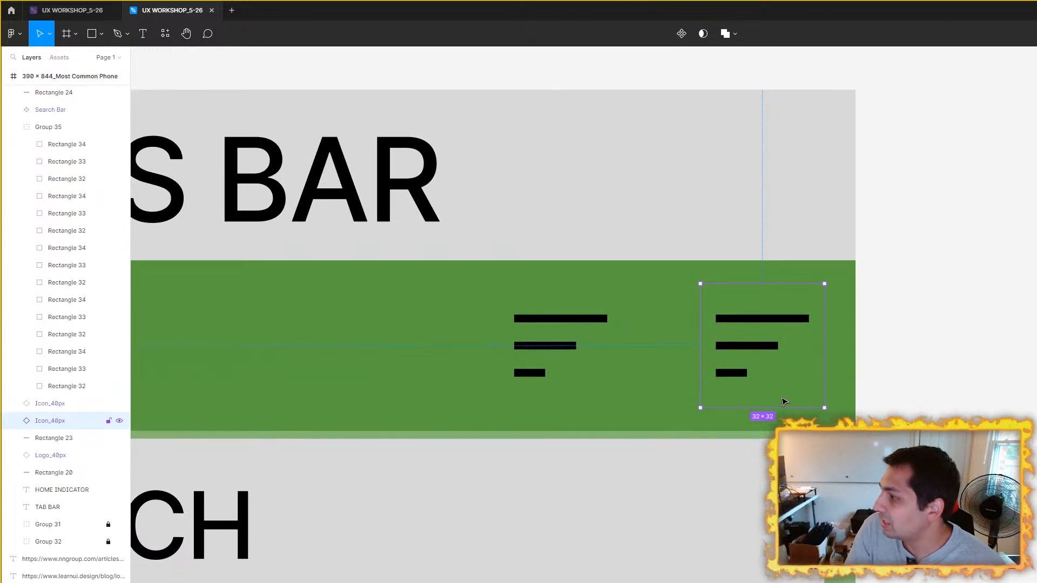
{"action": "left_click", "coordinate": [1014, 356]}
{"action": "scroll", "coordinate": [616, 326], "scroll_direction": "down", "scroll_amount": 3}
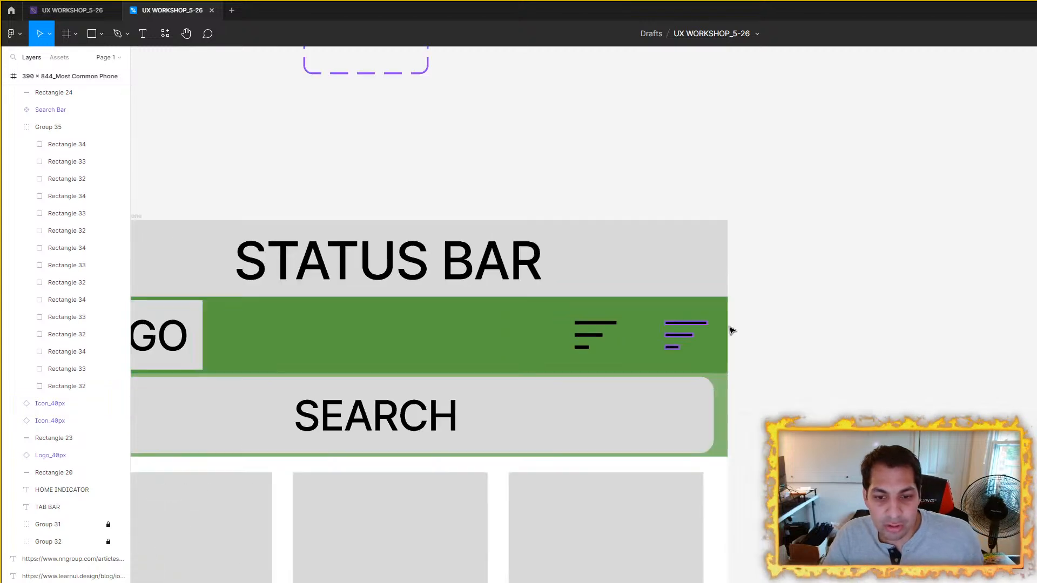
{"action": "left_click_drag", "start_coordinate": [801, 334], "coordinate": [982, 303]}
{"action": "scroll", "coordinate": [733, 245], "scroll_direction": "up", "scroll_amount": 1}
{"action": "left_click_drag", "start_coordinate": [733, 245], "coordinate": [731, 492]}
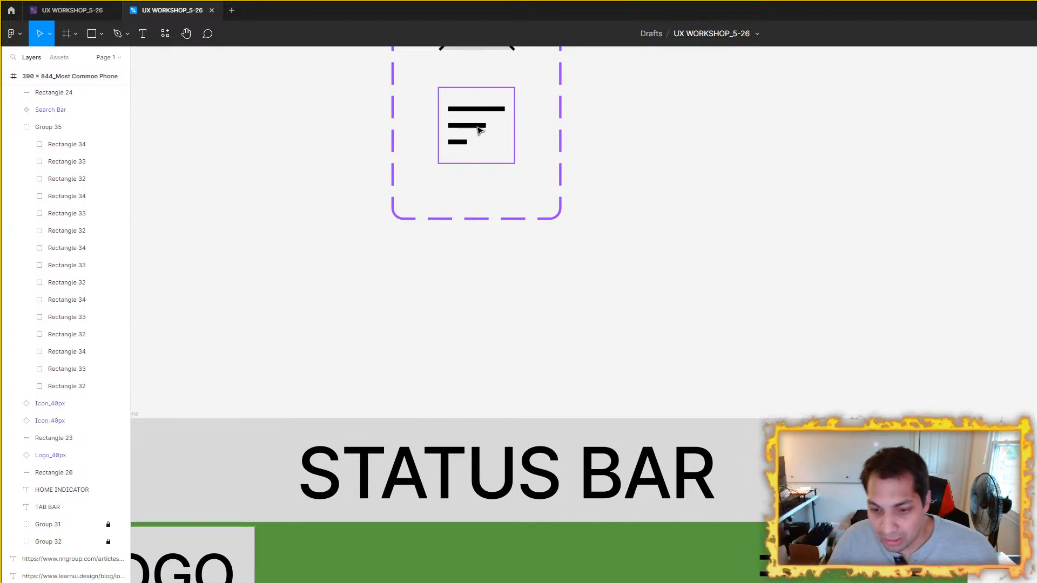
Step: Try adding a third Sort icon instance to the green header, beside the existing pair on the logo side
{"action": "scroll", "coordinate": [1031, 469], "scroll_direction": "down", "scroll_amount": 4}
{"action": "left_click_drag", "start_coordinate": [1035, 462], "coordinate": [999, 340]}
{"action": "scroll", "coordinate": [1000, 339], "scroll_direction": "up", "scroll_amount": 3}
{"action": "left_click", "coordinate": [761, 457]}
{"action": "left_click_drag", "start_coordinate": [784, 464], "coordinate": [685, 461]}
{"action": "left_click", "coordinate": [894, 393]}
{"action": "scroll", "coordinate": [893, 393], "scroll_direction": "down", "scroll_amount": 4}
{"action": "scroll", "coordinate": [935, 424], "scroll_direction": "up", "scroll_amount": 5}
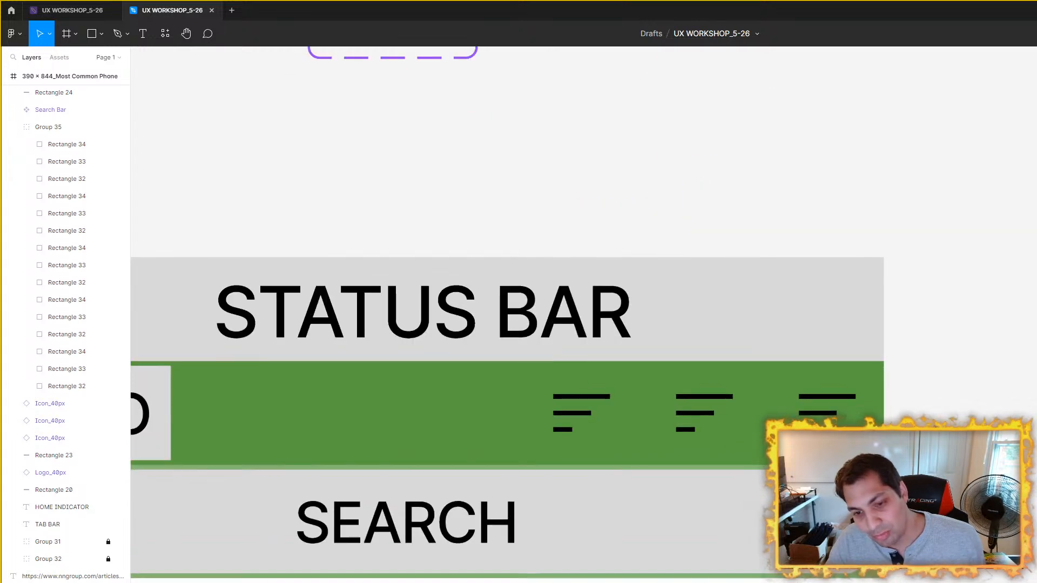
Step: Delete the extra Sort icon instance nearest the logo from the green header
{"action": "key", "text": "ctrl+z"}
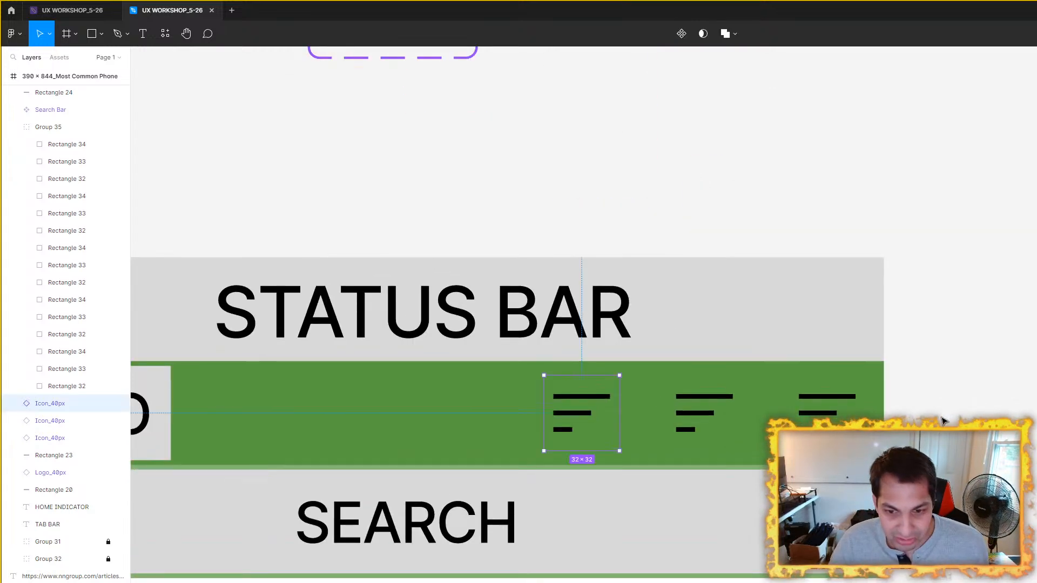
{"action": "key", "text": "ctrl+z"}
{"action": "left_click_drag", "start_coordinate": [700, 422], "coordinate": [625, 423]}
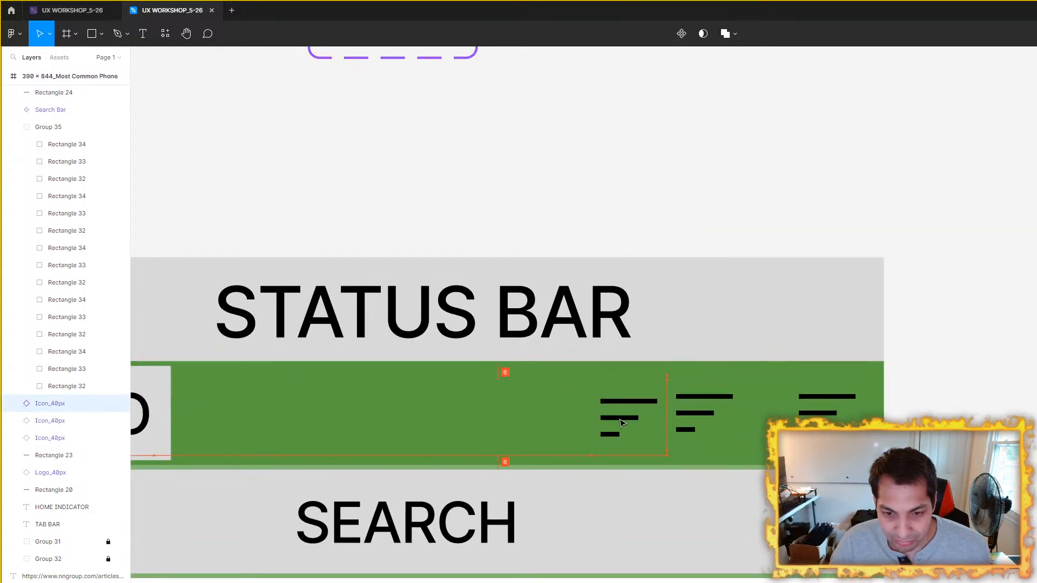
{"action": "key", "text": "Delete"}
{"action": "scroll", "coordinate": [736, 406], "scroll_direction": "down", "scroll_amount": 5}
{"action": "scroll", "coordinate": [605, 261], "scroll_direction": "up", "scroll_amount": 5}
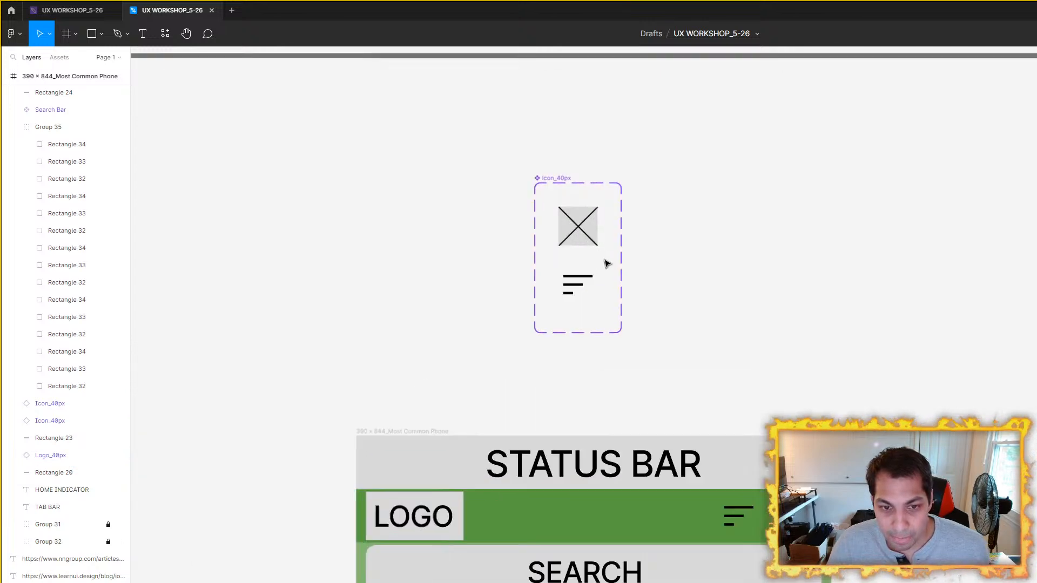
Step: Switch to the Google Fonts icons page in the browser, look through the Material Symbols list, and return to Figma
{"action": "left_click", "coordinate": [554, 300]}
{"action": "left_click", "coordinate": [771, 371]}
{"action": "scroll", "coordinate": [945, 416], "scroll_direction": "down", "scroll_amount": 3}
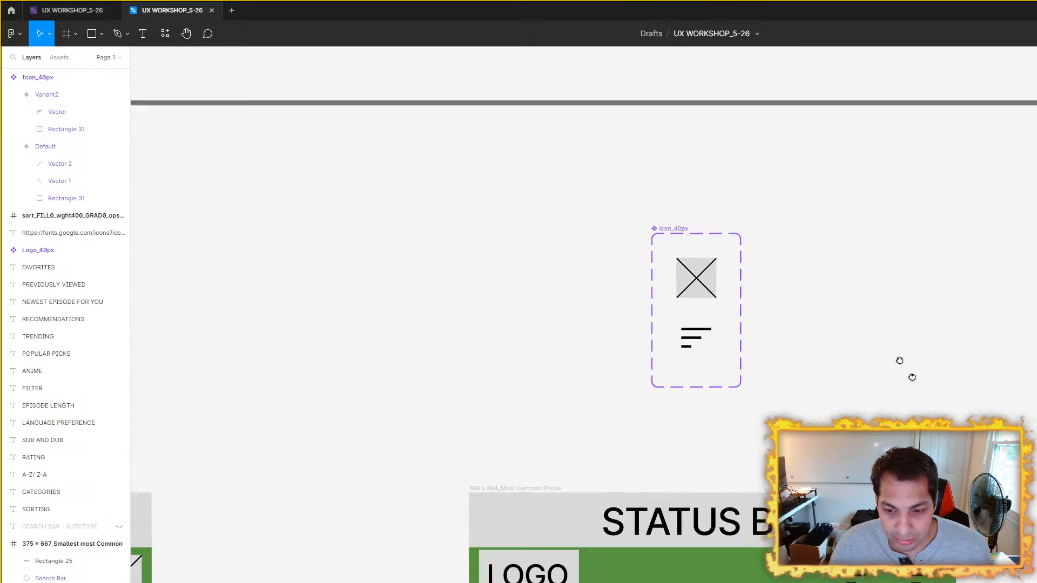
{"action": "scroll", "coordinate": [703, 324], "scroll_direction": "down", "scroll_amount": 3}
{"action": "scroll", "coordinate": [586, 247], "scroll_direction": "up", "scroll_amount": 3}
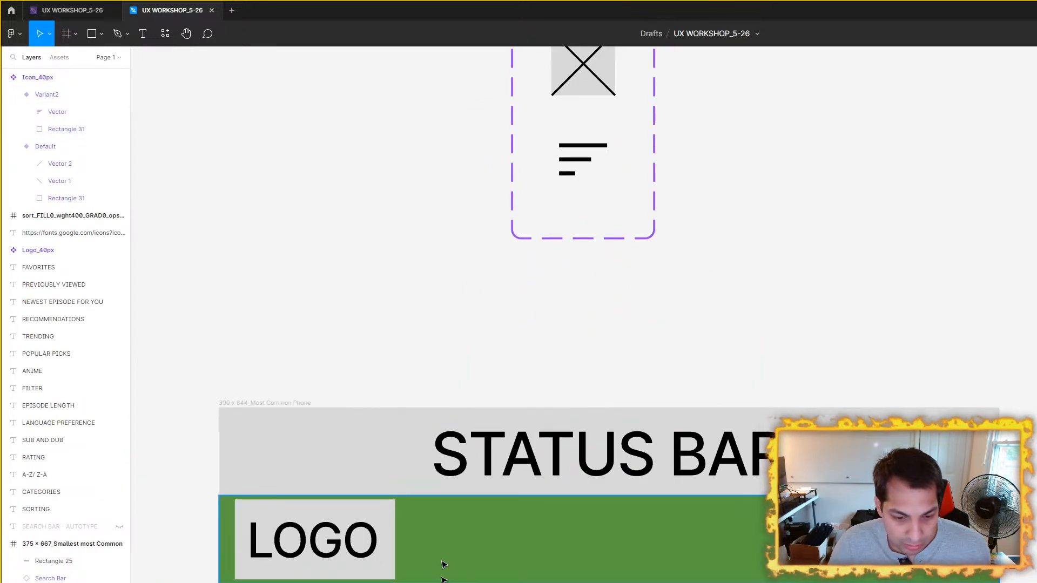
{"action": "key", "text": "alt+Tab"}
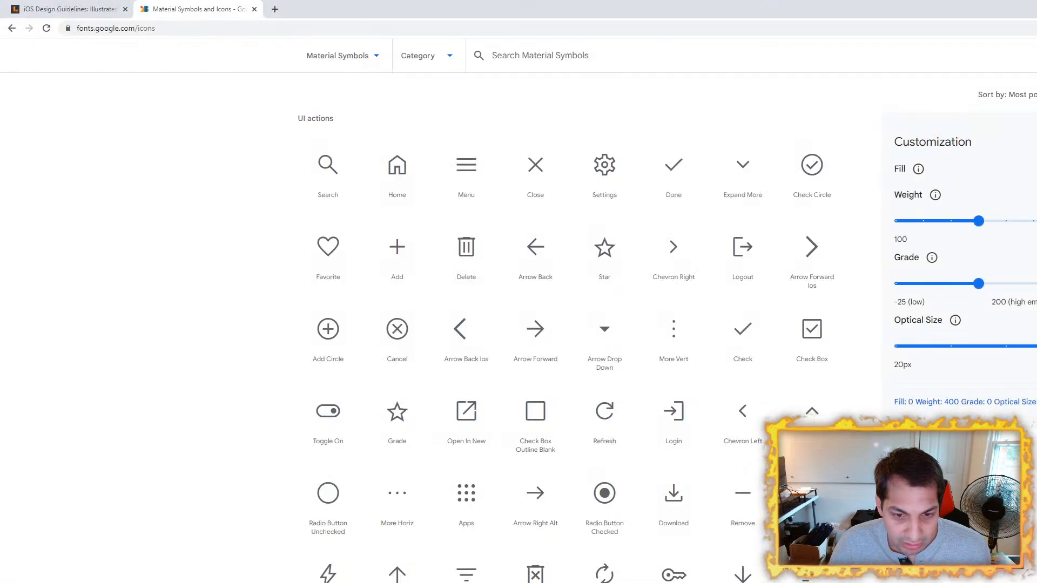
{"action": "scroll", "coordinate": [579, 200], "scroll_direction": "up", "scroll_amount": 4}
{"action": "key", "text": "alt+Tab"}
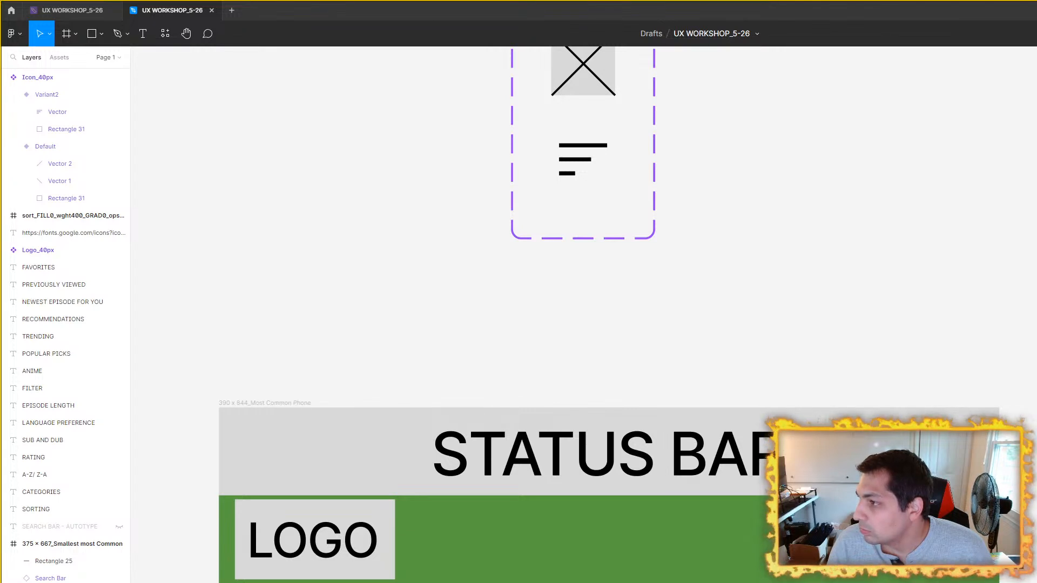
Step: Import the filter_list_FILL0_wght400 icon onto the canvas beside the Icon_40px set and scale it to 24 × 24
{"action": "left_click_drag", "start_coordinate": [1036, 216], "coordinate": [403, 269]}
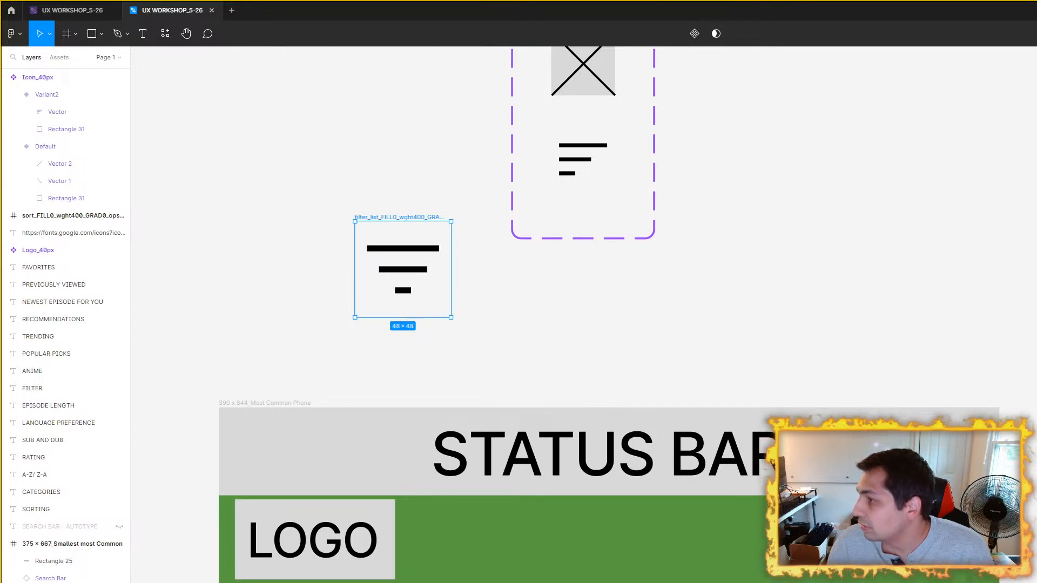
{"action": "left_click_drag", "start_coordinate": [475, 288], "coordinate": [510, 294]}
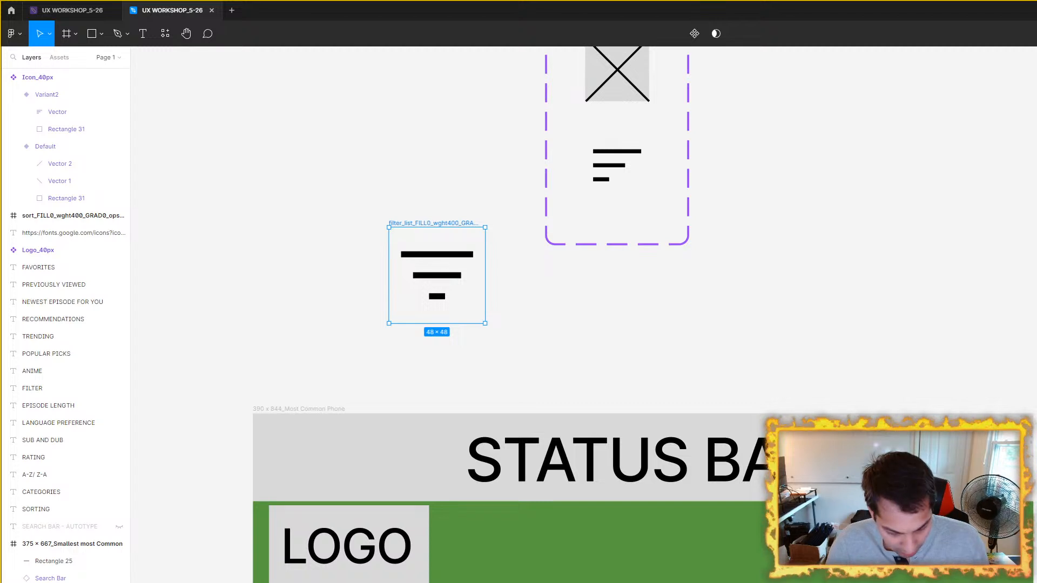
{"action": "key", "text": "Return"}
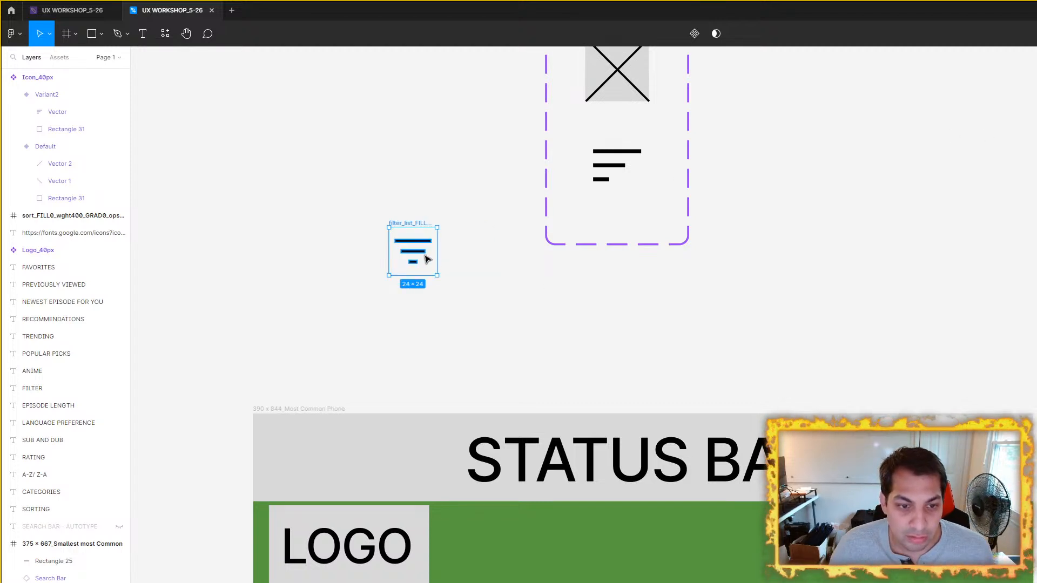
Step: Add a variant named Filter to the Icon_40px set and replace its Sort bars with the imported filter_list vector
{"action": "left_click", "coordinate": [606, 185]}
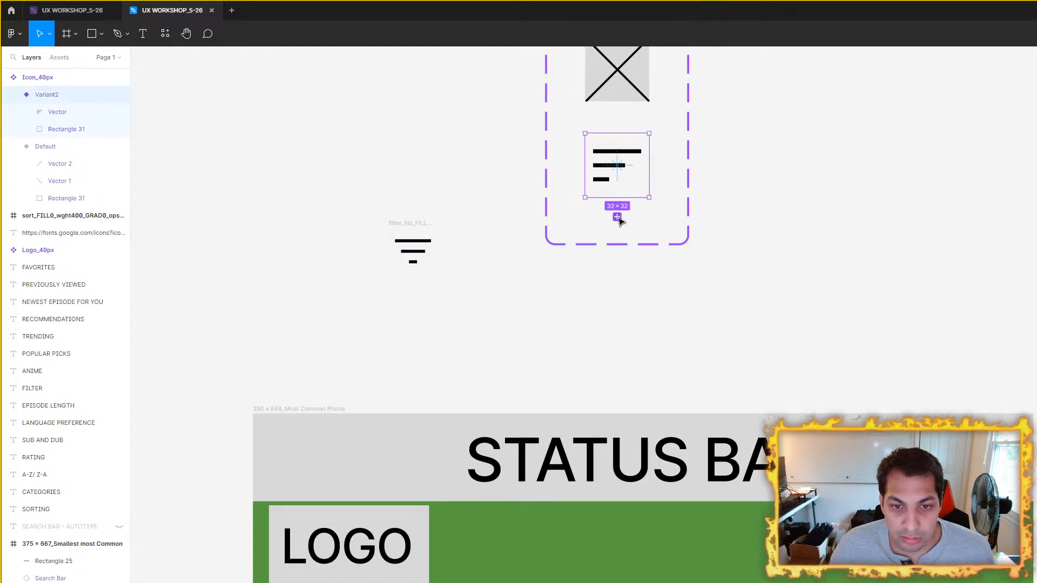
{"action": "left_click", "coordinate": [617, 217]}
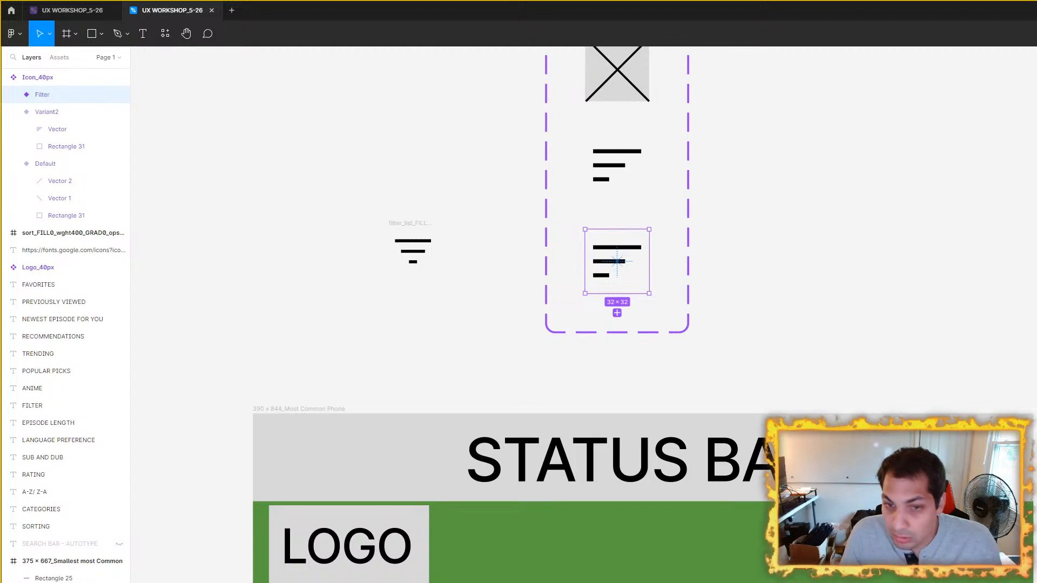
{"action": "left_click", "coordinate": [408, 256]}
{"action": "left_click_drag", "start_coordinate": [408, 256], "coordinate": [614, 262]}
{"action": "scroll", "coordinate": [612, 264], "scroll_direction": "up", "scroll_amount": 3}
{"action": "scroll", "coordinate": [612, 267], "scroll_direction": "up", "scroll_amount": 2}
{"action": "left_click", "coordinate": [651, 216]}
{"action": "key", "text": "Delete"}
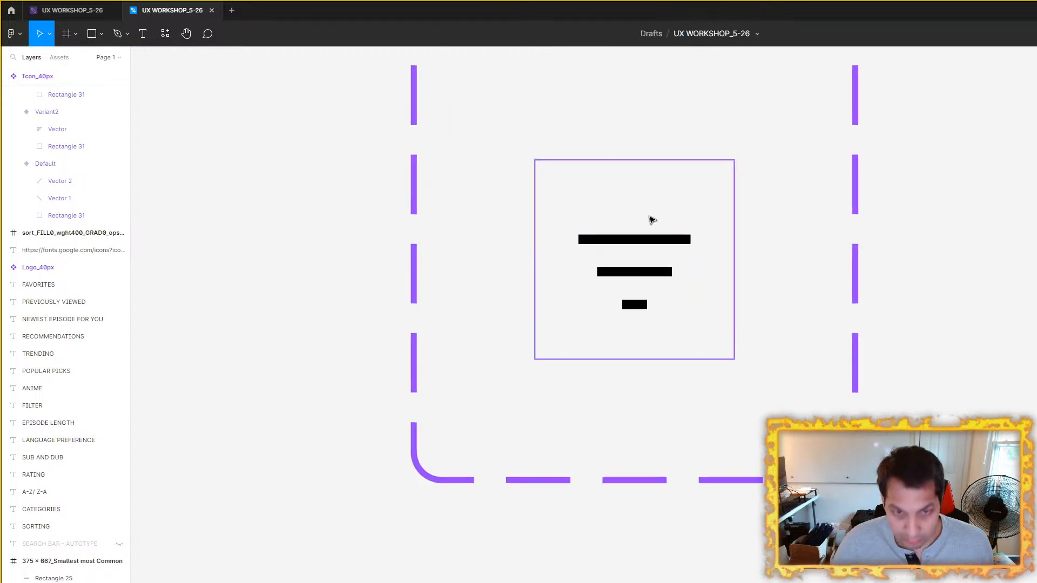
Step: Centre the filter_list vector within the bounds of the Filter variant
{"action": "left_click", "coordinate": [629, 243]}
{"action": "left_click", "coordinate": [631, 243]}
{"action": "left_click_drag", "start_coordinate": [636, 276], "coordinate": [636, 265]}
{"action": "left_click", "coordinate": [970, 259]}
{"action": "scroll", "coordinate": [810, 316], "scroll_direction": "down", "scroll_amount": 3, "text": "ctrl"}
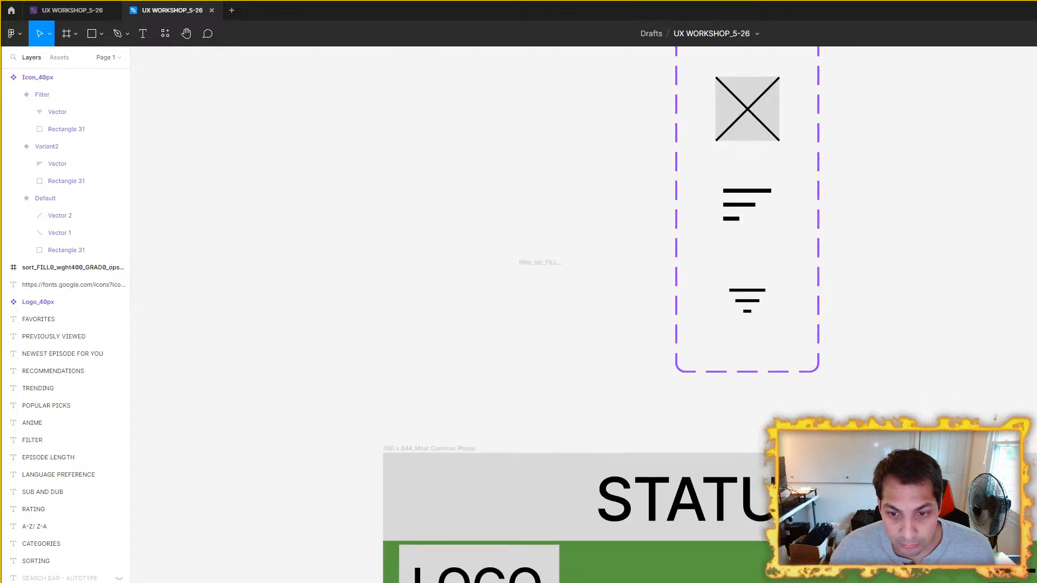
Step: Switch the header's Sort icon instance nearer the logo to the Filter variant
{"action": "left_click_drag", "start_coordinate": [833, 392], "coordinate": [641, 143]}
{"action": "left_click", "coordinate": [819, 318]}
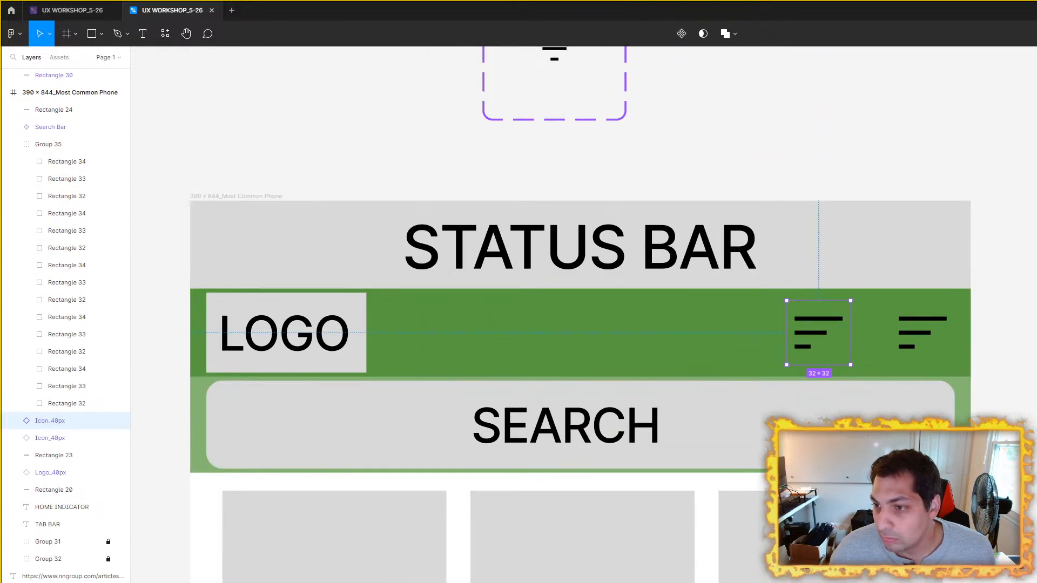
{"action": "left_click", "coordinate": [973, 234]}
Step: Delete the empty filter_list frame left beside the Icon_40px set
{"action": "scroll", "coordinate": [973, 234], "scroll_direction": "down", "scroll_amount": 4, "text": "ctrl"}
{"action": "left_click_drag", "start_coordinate": [983, 270], "coordinate": [810, 290]}
{"action": "scroll", "coordinate": [627, 202], "scroll_direction": "up", "scroll_amount": 5, "text": "ctrl"}
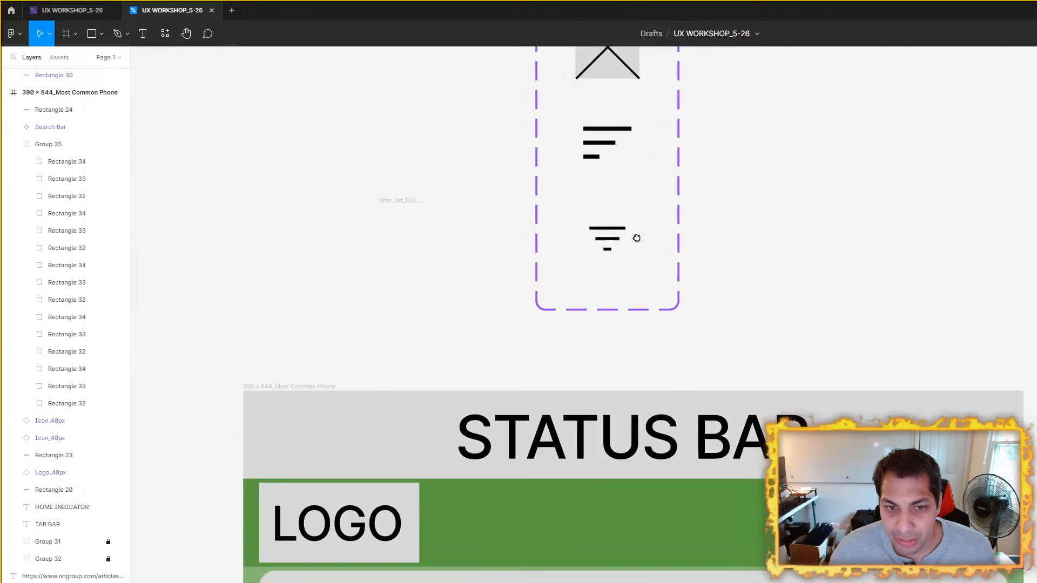
{"action": "left_click", "coordinate": [267, 310]}
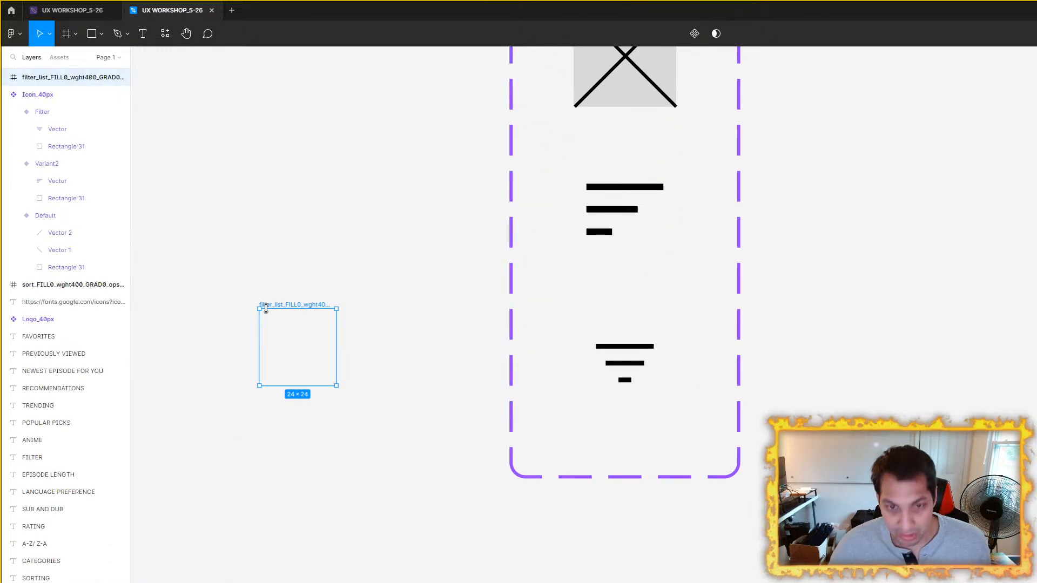
{"action": "key", "text": "Delete"}
Step: Import the sort_FILL0_wght400_GRAD0_opsz48 icon onto the canvas again and scale it down to match the Filter icon's proportions
{"action": "double_click", "coordinate": [611, 211]}
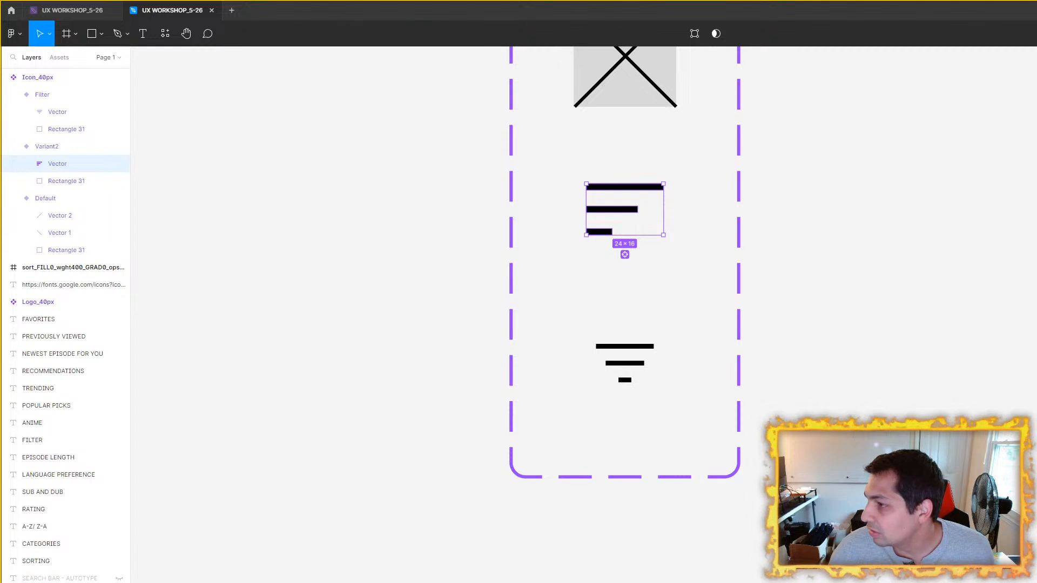
{"action": "left_click_drag", "start_coordinate": [372, 208], "coordinate": [289, 188]}
{"action": "left_click_drag", "start_coordinate": [364, 236], "coordinate": [547, 293]}
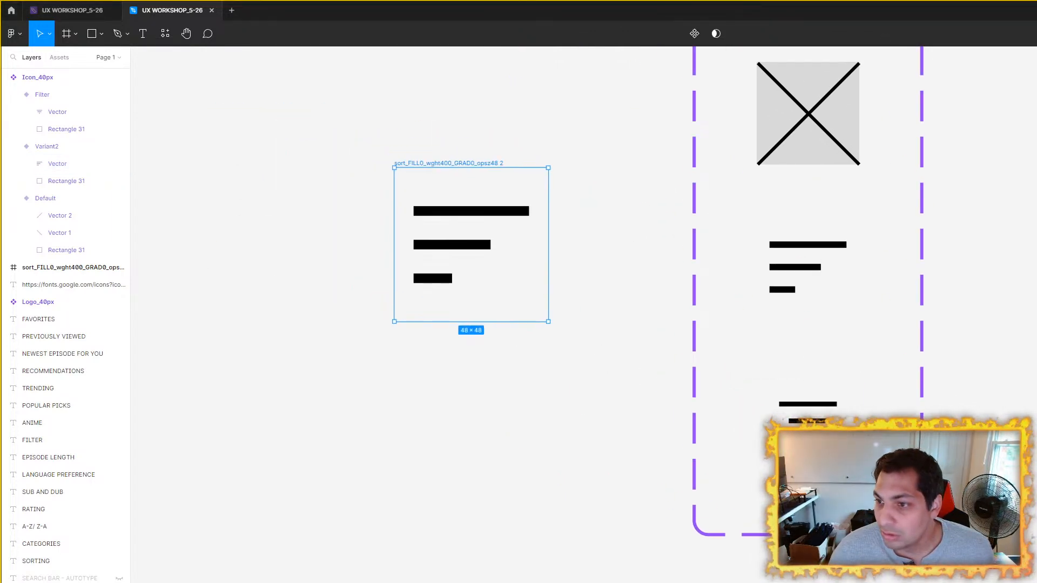
{"action": "key", "text": "Return"}
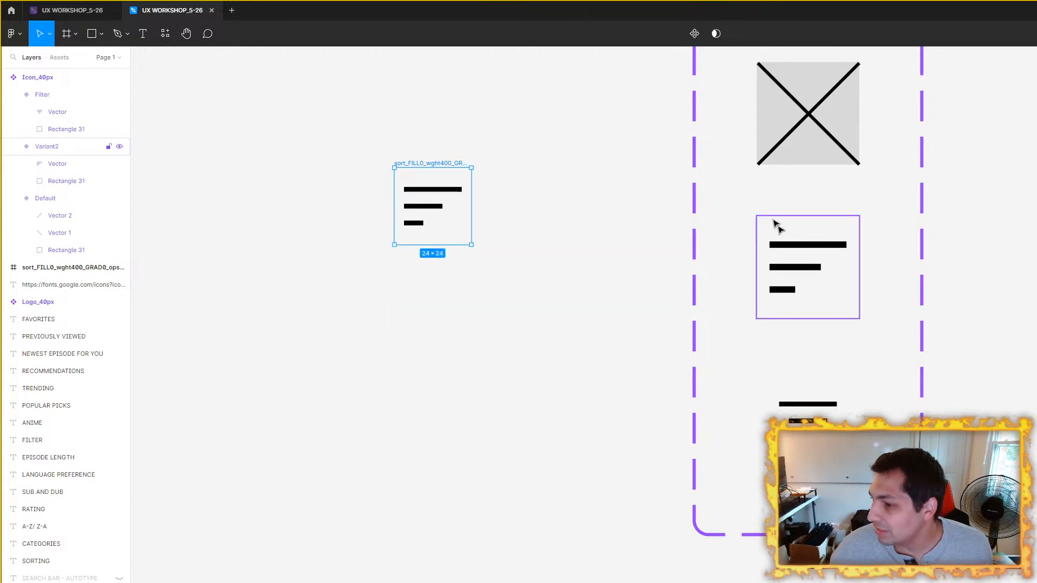
Step: Move the newly imported 18 × 12 Sort vector into Variant2 and delete the older, larger Sort vector there
{"action": "left_click", "coordinate": [451, 197]}
{"action": "right_click", "coordinate": [451, 197]}
{"action": "left_click", "coordinate": [436, 186]}
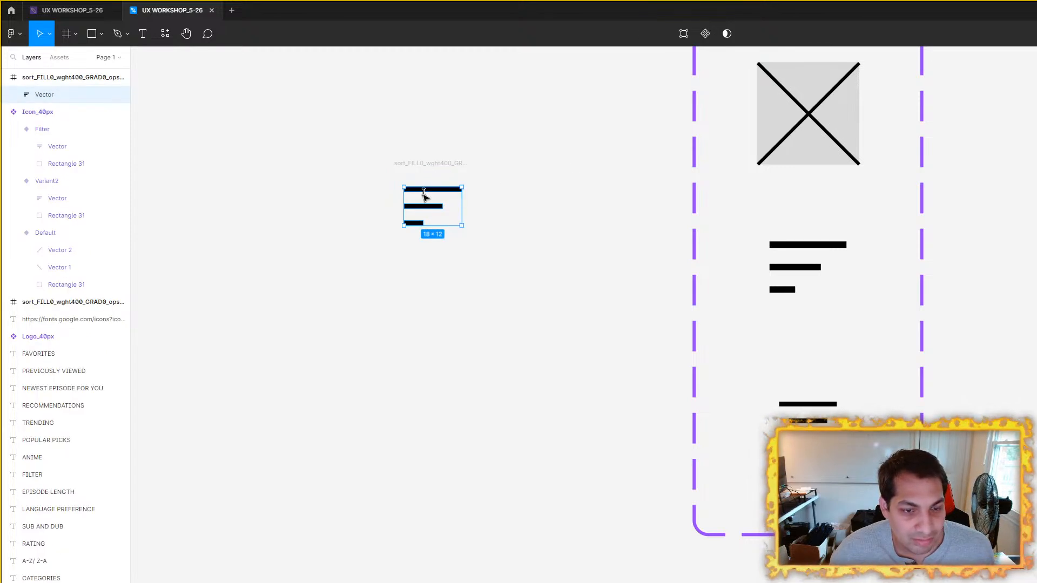
{"action": "left_click_drag", "start_coordinate": [422, 208], "coordinate": [812, 268]}
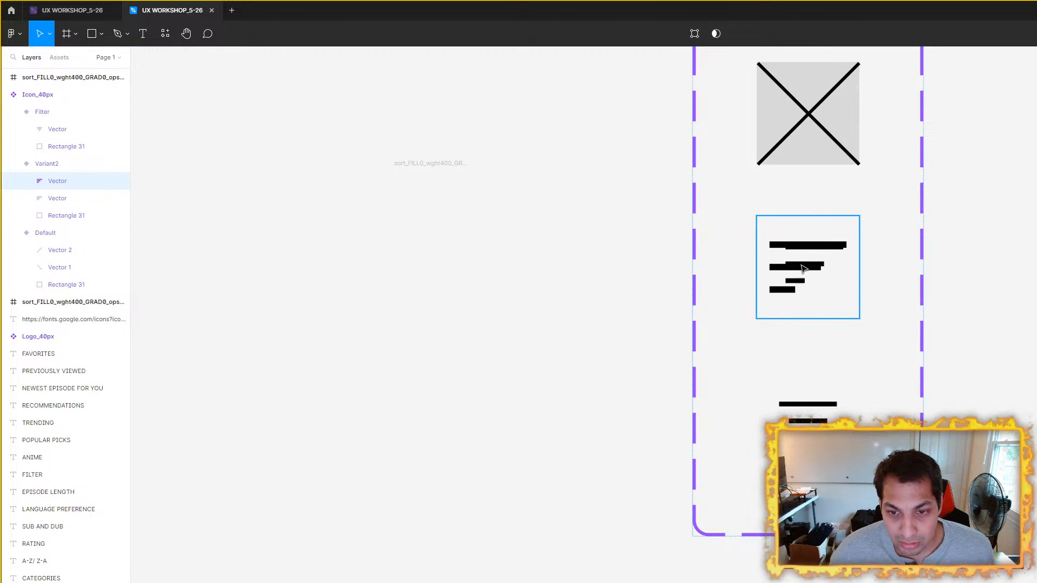
{"action": "scroll", "coordinate": [812, 269], "scroll_direction": "up", "scroll_amount": 5}
{"action": "key", "text": "Delete"}
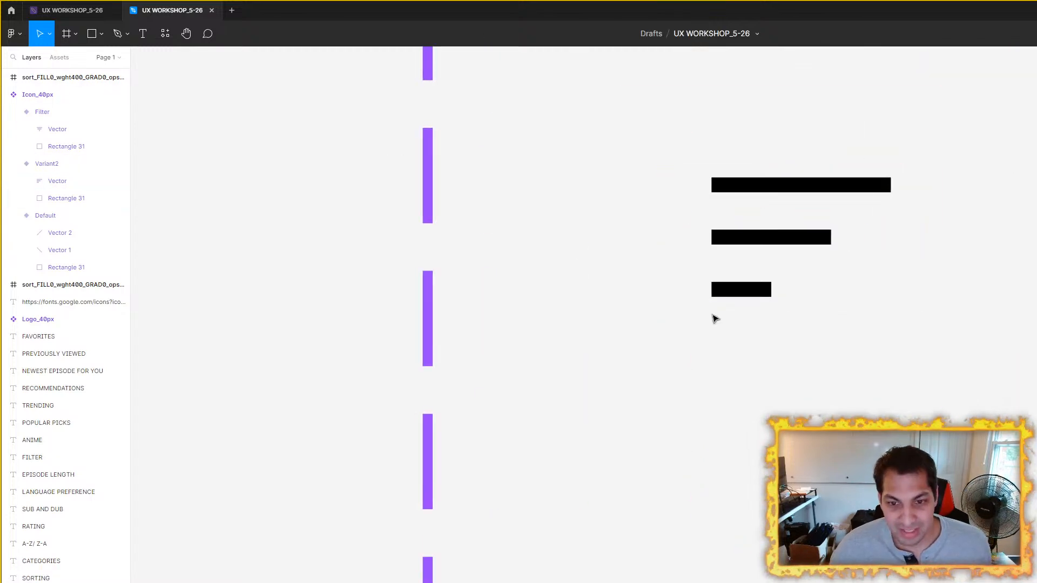
Step: Centre the new Sort vector within the bounds of Variant2
{"action": "left_click", "coordinate": [780, 242]}
{"action": "left_click", "coordinate": [798, 241]}
{"action": "left_click_drag", "start_coordinate": [799, 238], "coordinate": [777, 252]}
{"action": "scroll", "coordinate": [777, 252], "scroll_direction": "down", "scroll_amount": 3}
Step: Inspect the Filter and Sort icon instances in the green header of the 390 x 844_Most Common Phone frame
{"action": "left_click_drag", "start_coordinate": [944, 317], "coordinate": [768, 131]}
{"action": "left_click", "coordinate": [982, 317]}
{"action": "left_click_drag", "start_coordinate": [983, 317], "coordinate": [679, 68]}
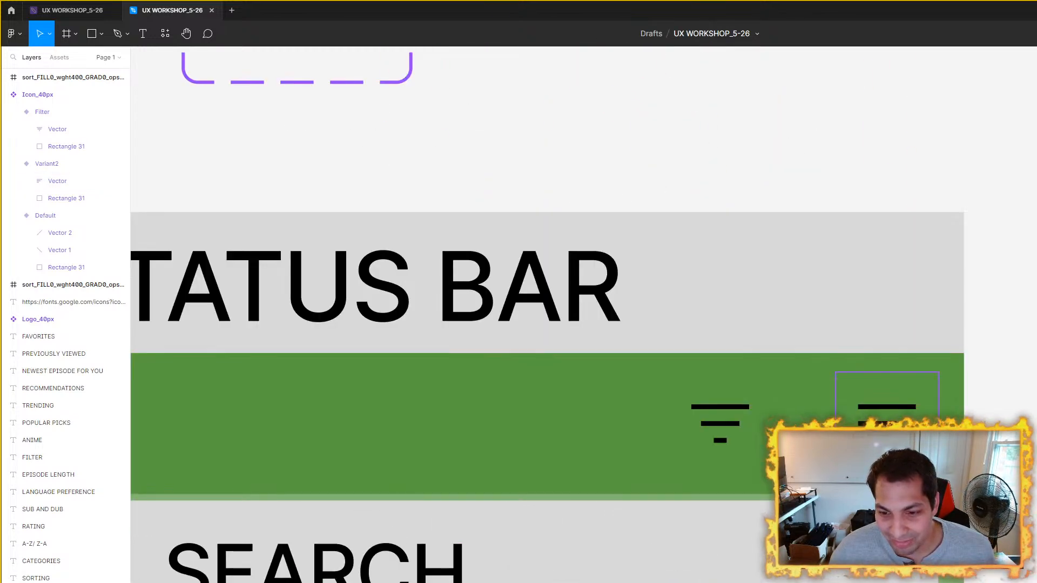
{"action": "double_click", "coordinate": [883, 431]}
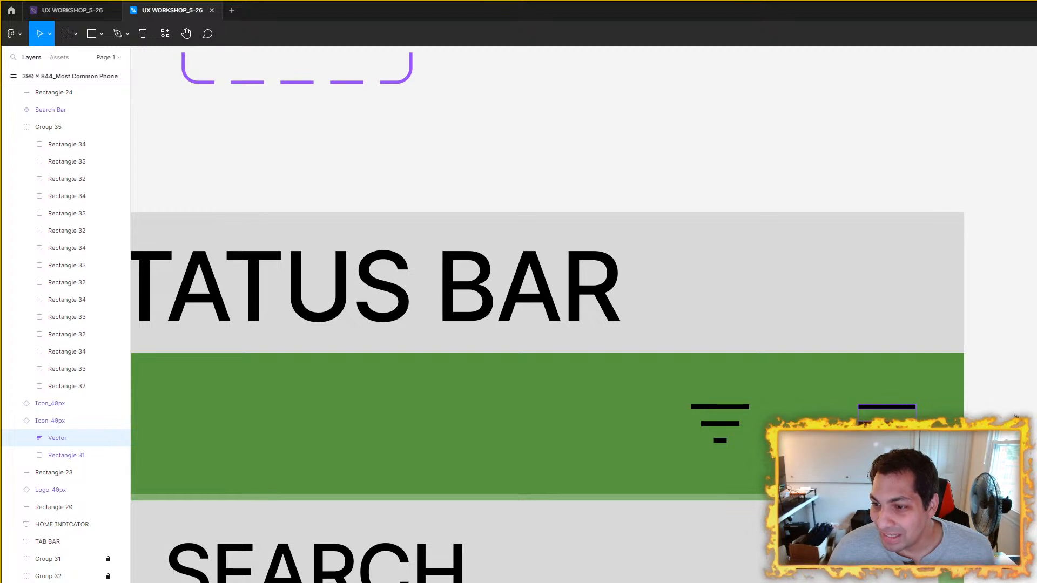
{"action": "key", "text": "Escape"}
{"action": "left_click", "coordinate": [719, 427]}
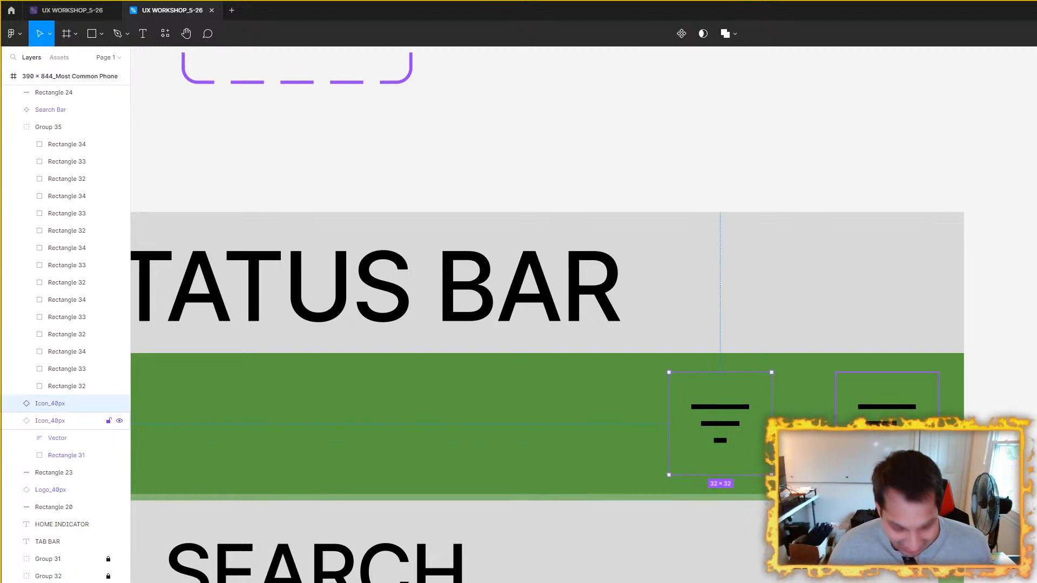
Step: Compare the Filter and Sort icons in the Icon_40px component set and in the green header of the phone frame
{"action": "left_click", "coordinate": [873, 335]}
{"action": "scroll", "coordinate": [832, 328], "scroll_direction": "down", "scroll_amount": 4}
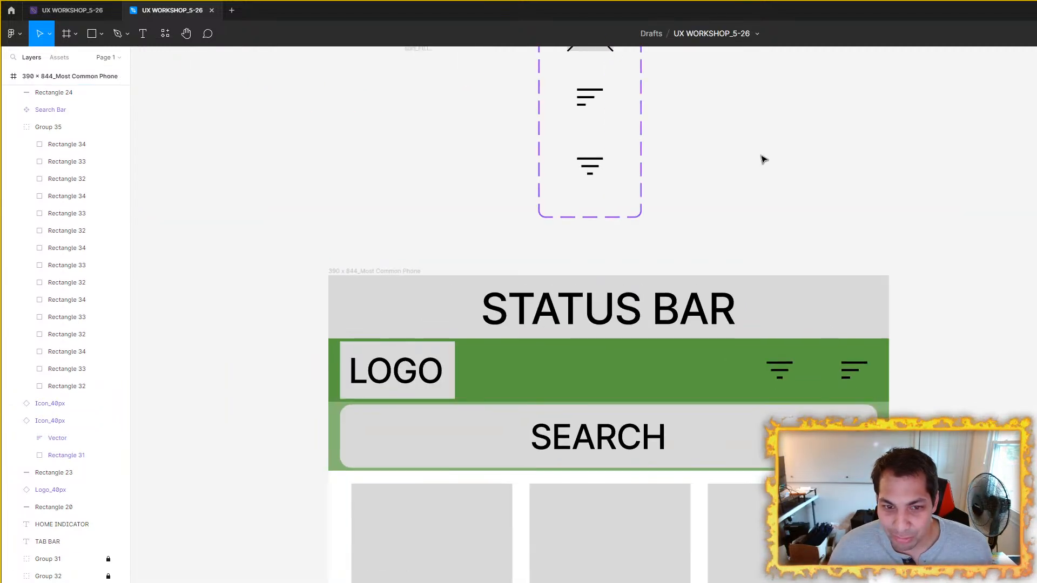
{"action": "left_click_drag", "start_coordinate": [764, 162], "coordinate": [805, 328]}
{"action": "scroll", "coordinate": [638, 334], "scroll_direction": "up", "scroll_amount": 5}
{"action": "left_click", "coordinate": [631, 340]}
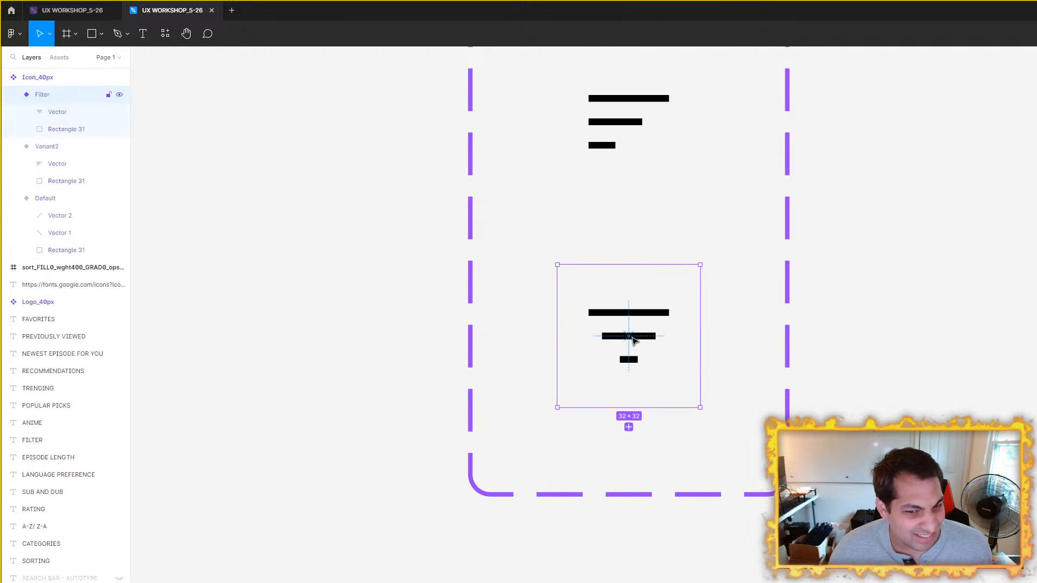
{"action": "left_click", "coordinate": [652, 337]}
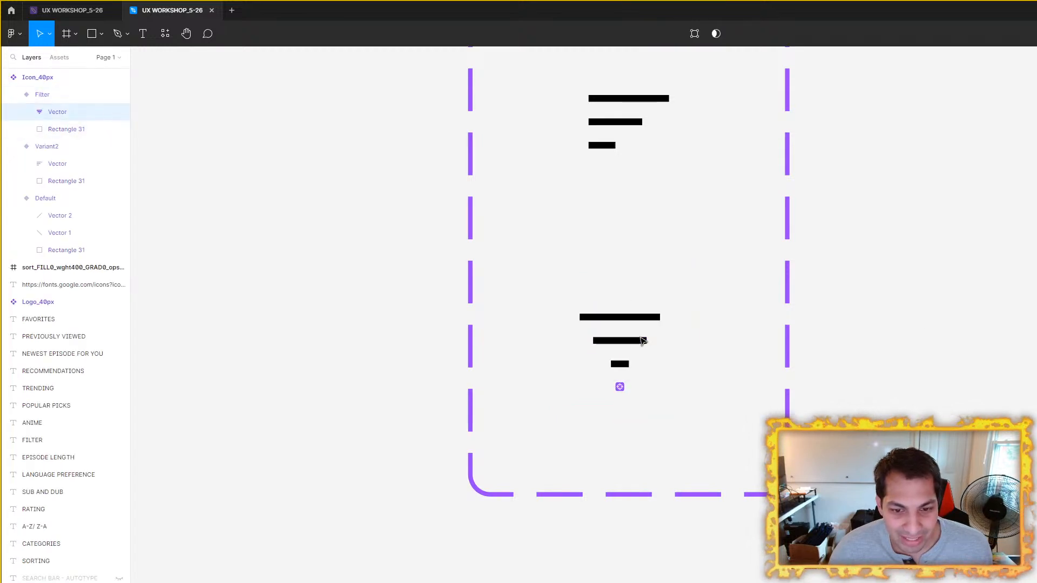
{"action": "left_click", "coordinate": [956, 294]}
{"action": "scroll", "coordinate": [962, 302], "scroll_direction": "down", "scroll_amount": 4}
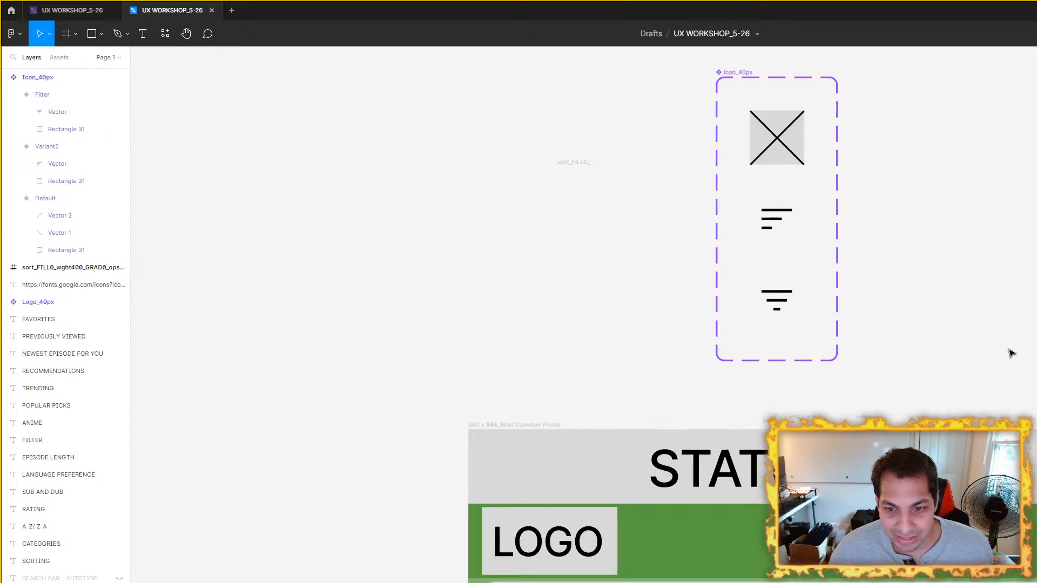
{"action": "left_click_drag", "start_coordinate": [1004, 354], "coordinate": [659, 216]}
{"action": "scroll", "coordinate": [852, 394], "scroll_direction": "up", "scroll_amount": 3}
{"action": "left_click_drag", "start_coordinate": [864, 413], "coordinate": [866, 361]}
{"action": "scroll", "coordinate": [867, 360], "scroll_direction": "down", "scroll_amount": 4}
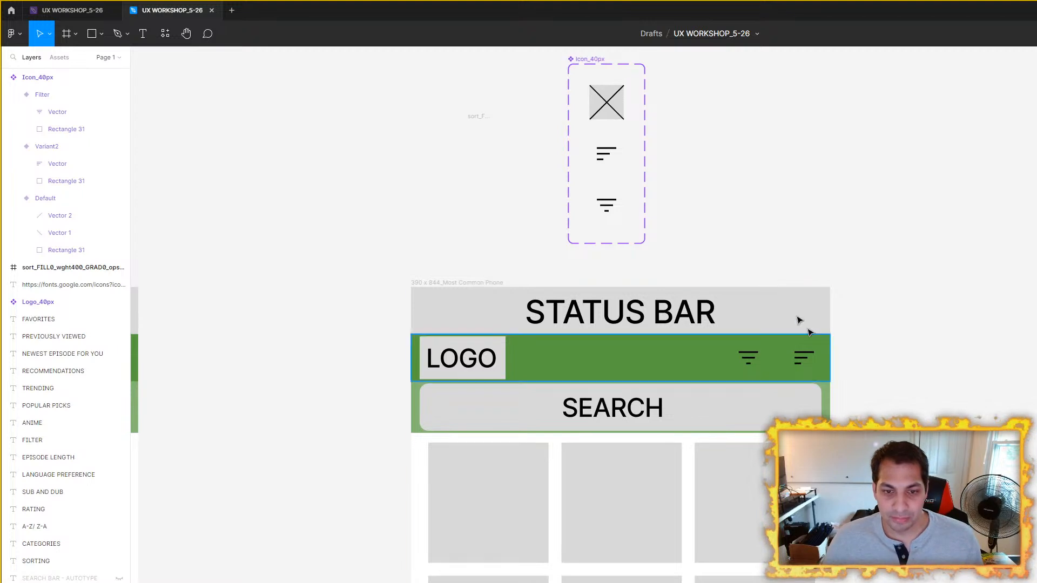
Step: Try scaling the Sort vector in Variant2 to 24 × 16, and undo the scaling
{"action": "scroll", "coordinate": [690, 275], "scroll_direction": "up", "scroll_amount": 5}
{"action": "left_click", "coordinate": [648, 239]}
{"action": "left_click", "coordinate": [648, 240]}
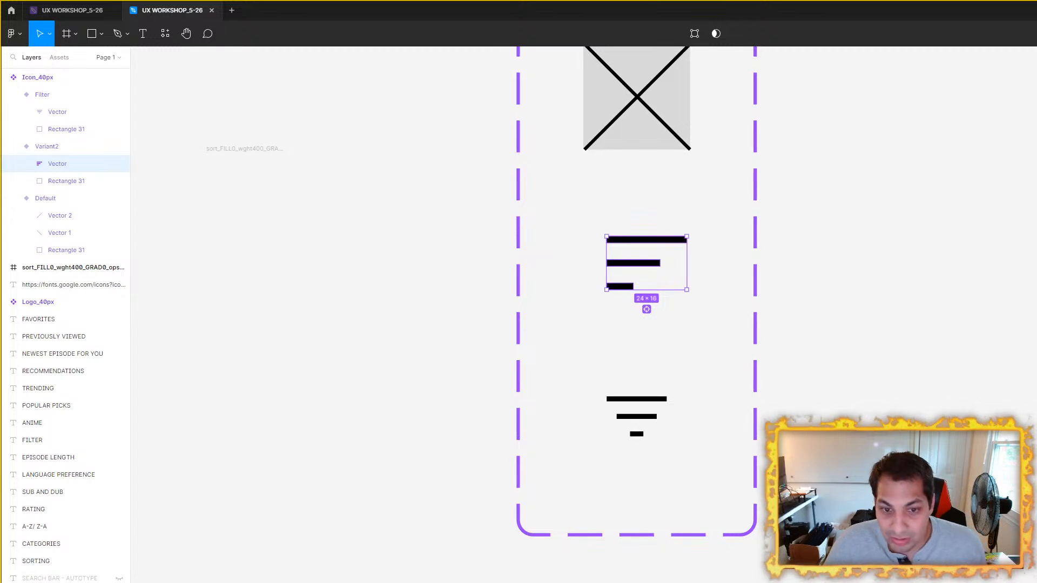
{"action": "left_click", "coordinate": [975, 173]}
{"action": "key", "text": "ctrl+z"}
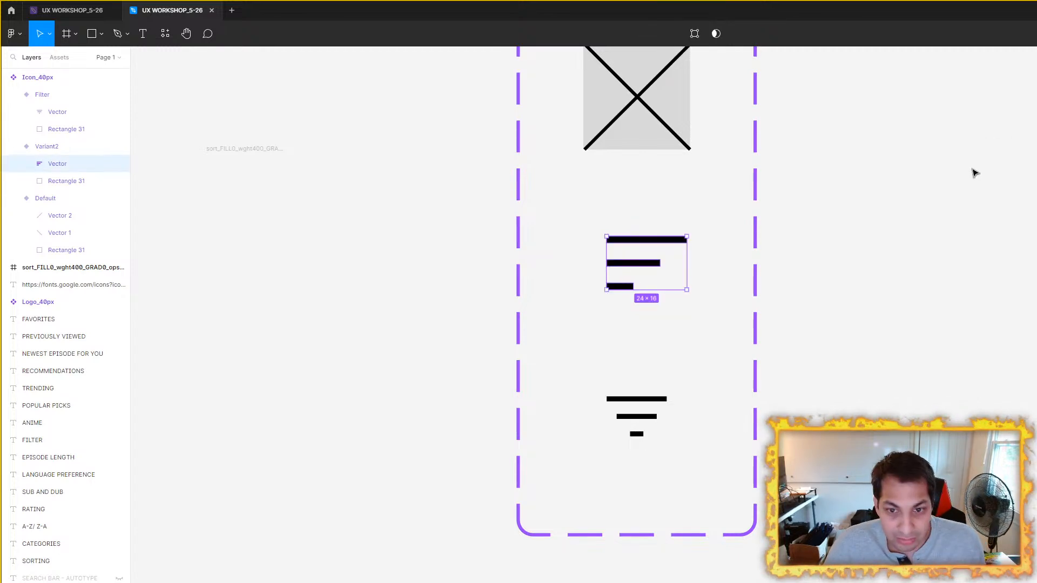
{"action": "key", "text": "Escape"}
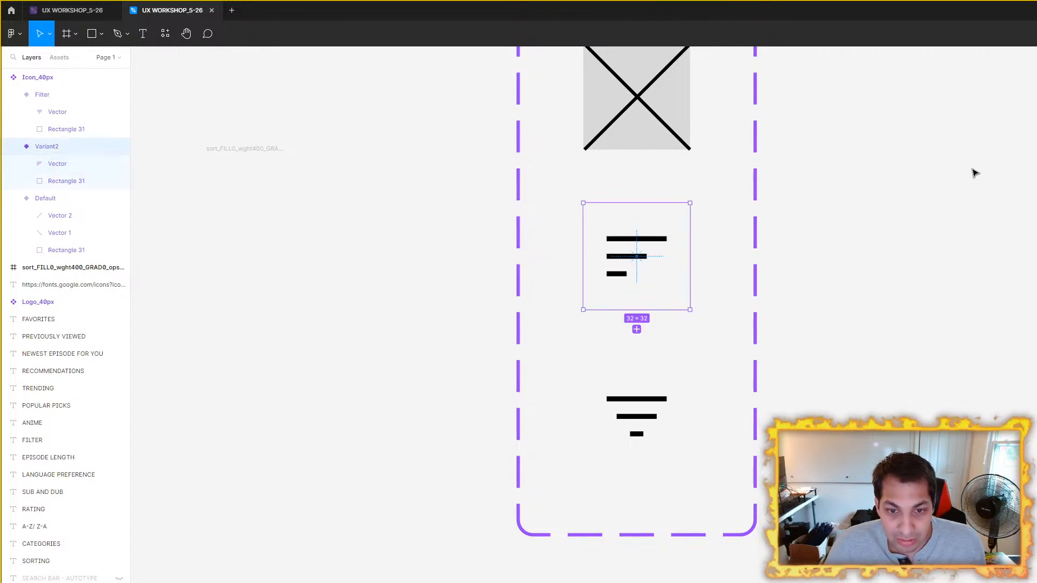
Step: Check the sizes of the Filter variant's vector and the leftover sort_FILL0_wght400 frame beside the component set
{"action": "left_click", "coordinate": [649, 419]}
{"action": "left_click", "coordinate": [649, 419]}
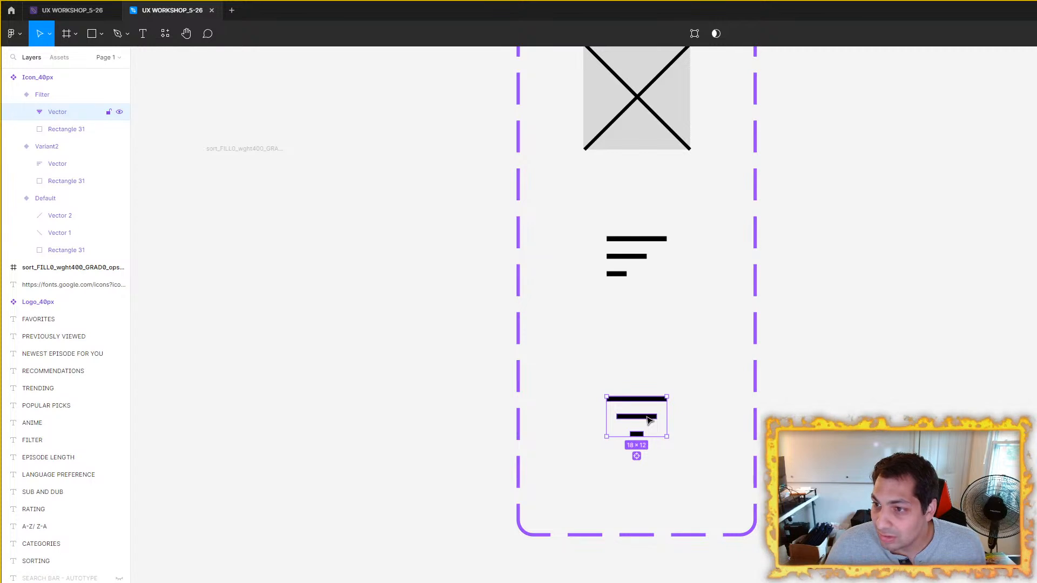
{"action": "left_click", "coordinate": [265, 163]}
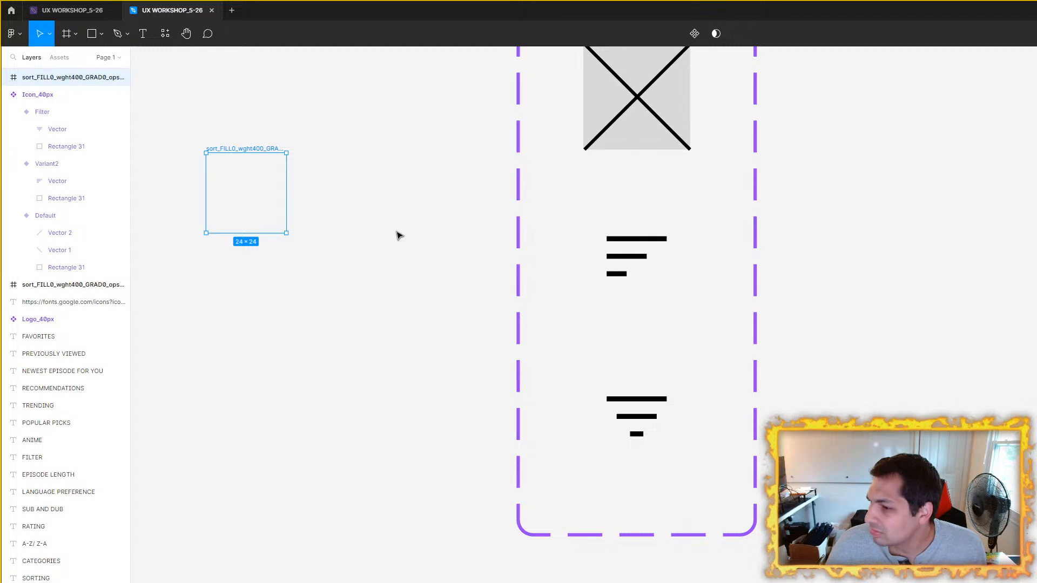
{"action": "left_click", "coordinate": [778, 299]}
{"action": "scroll", "coordinate": [778, 299], "scroll_direction": "down", "scroll_amount": 5}
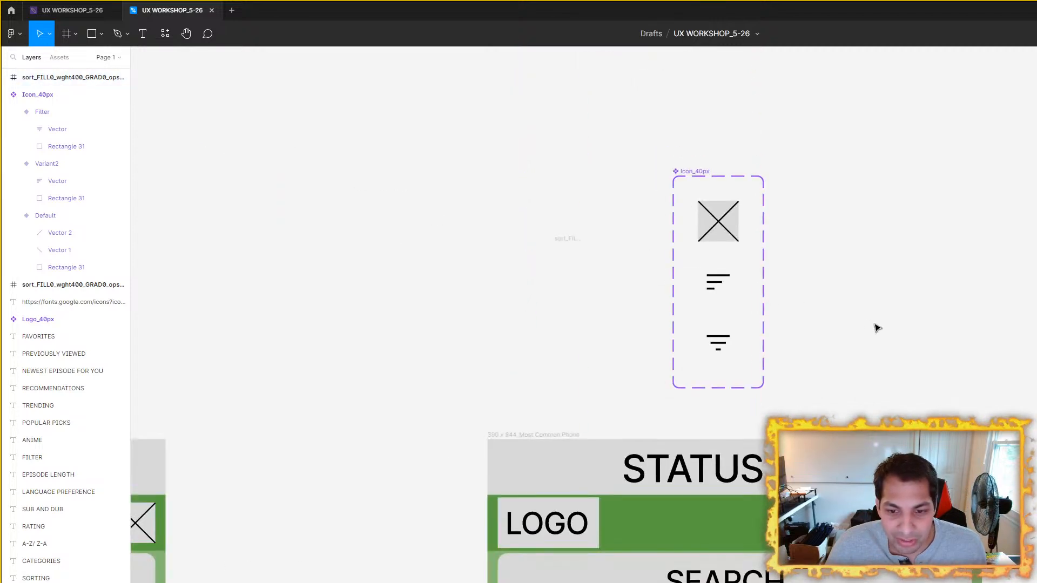
Step: Scale the Sort vector in Variant2 up to 24 × 16 and centre it within the variant
{"action": "scroll", "coordinate": [731, 285], "scroll_direction": "up", "scroll_amount": 5}
{"action": "left_click", "coordinate": [668, 279]}
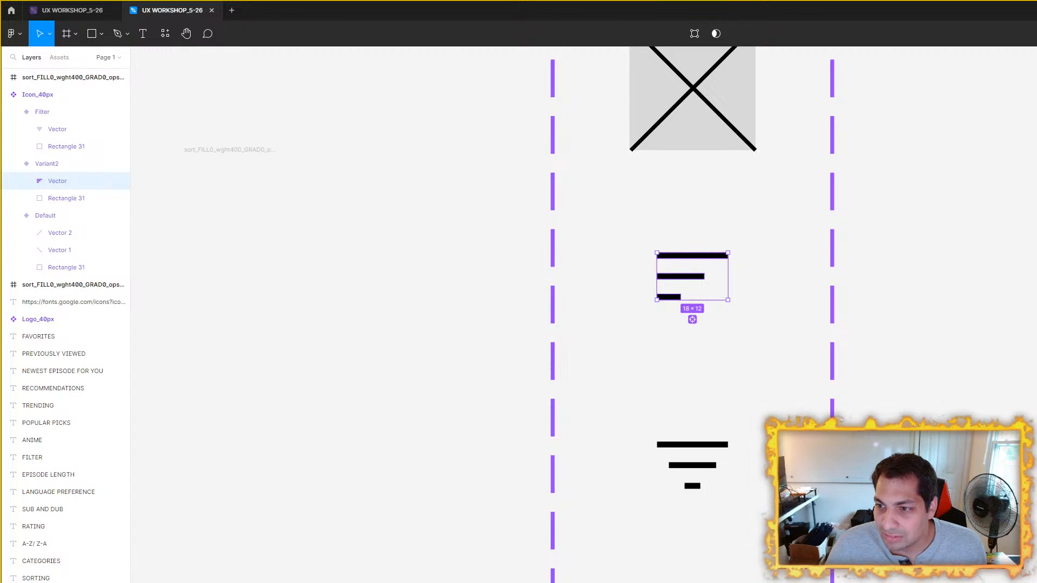
{"action": "key", "text": "Return"}
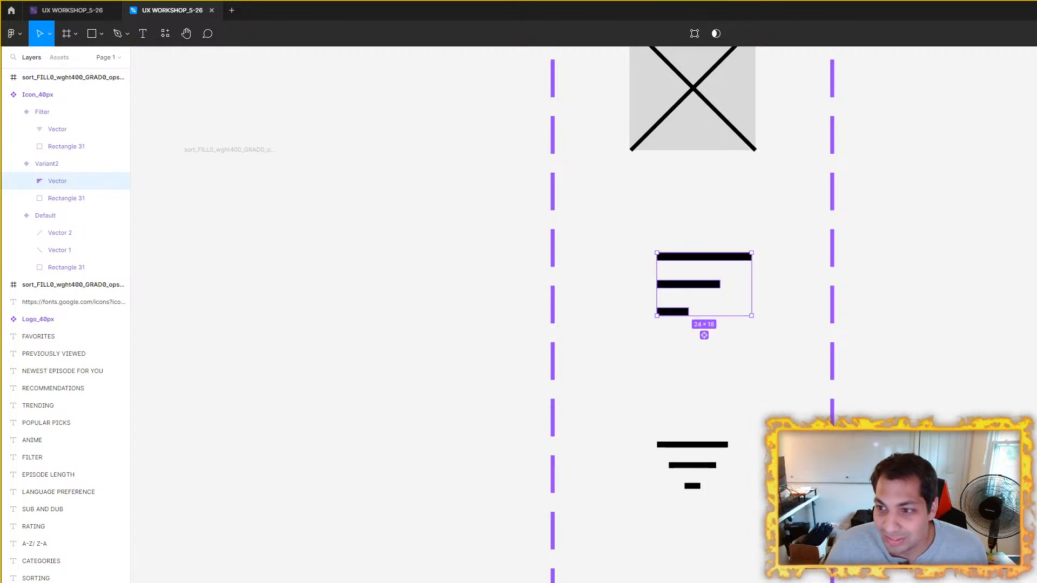
{"action": "scroll", "coordinate": [847, 221], "scroll_direction": "up", "scroll_amount": 3}
{"action": "left_click_drag", "start_coordinate": [607, 331], "coordinate": [586, 315]}
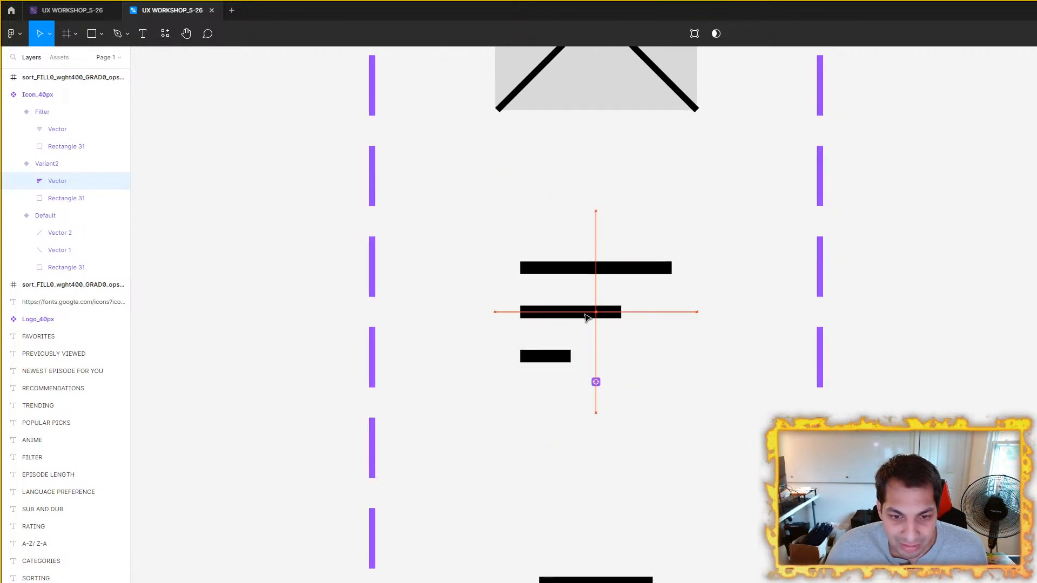
Step: Scale the Filter variant's vector up to 24 × 16 and centre it within the variant
{"action": "left_click", "coordinate": [628, 579]}
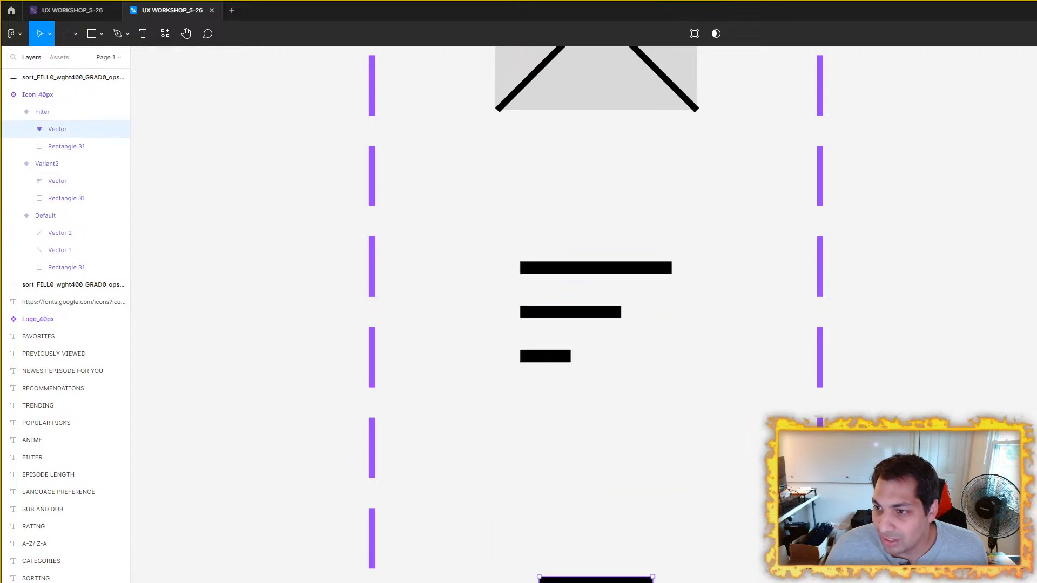
{"action": "key", "text": "Return"}
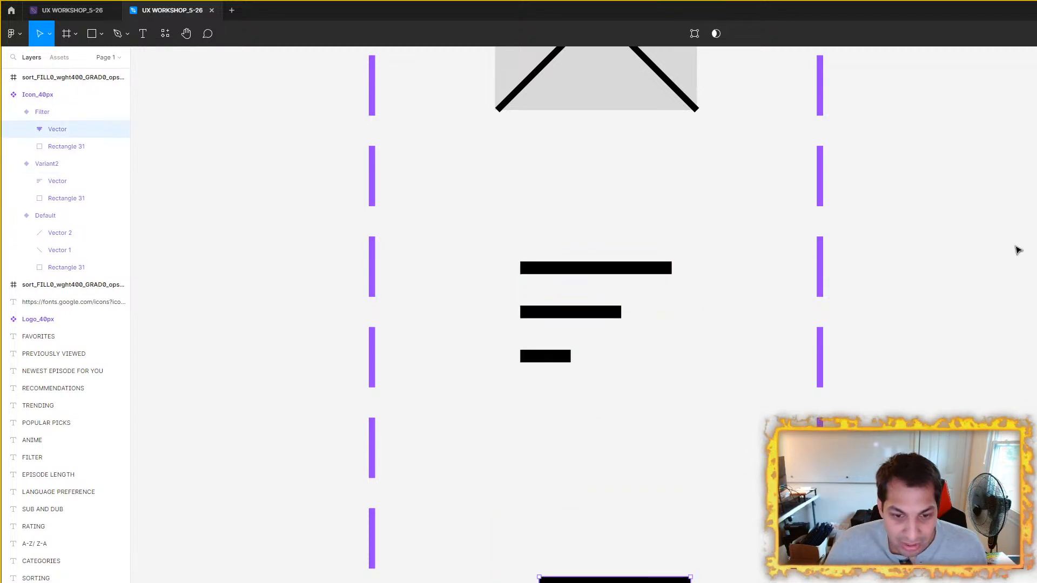
{"action": "left_click_drag", "start_coordinate": [767, 418], "coordinate": [796, 306]}
{"action": "left_click_drag", "start_coordinate": [657, 514], "coordinate": [638, 503]}
{"action": "scroll", "coordinate": [843, 423], "scroll_direction": "down", "scroll_amount": 5}
{"action": "left_click_drag", "start_coordinate": [843, 424], "coordinate": [694, 139]}
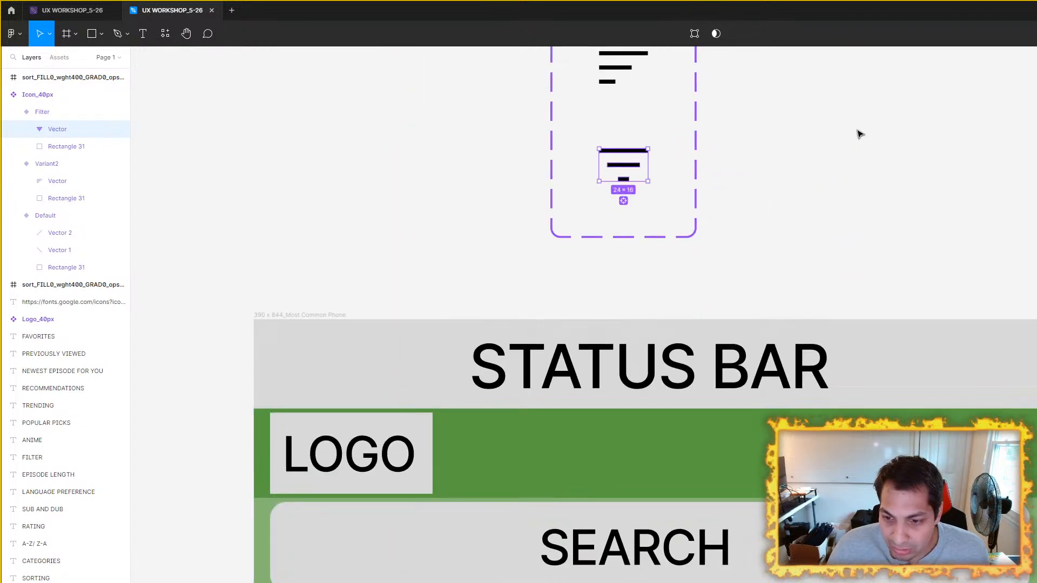
{"action": "left_click", "coordinate": [896, 185]}
Step: Delete the empty leftover sort_FILL0_wght400 frame beside the Icon_40px component set
{"action": "scroll", "coordinate": [898, 237], "scroll_direction": "down", "scroll_amount": 5}
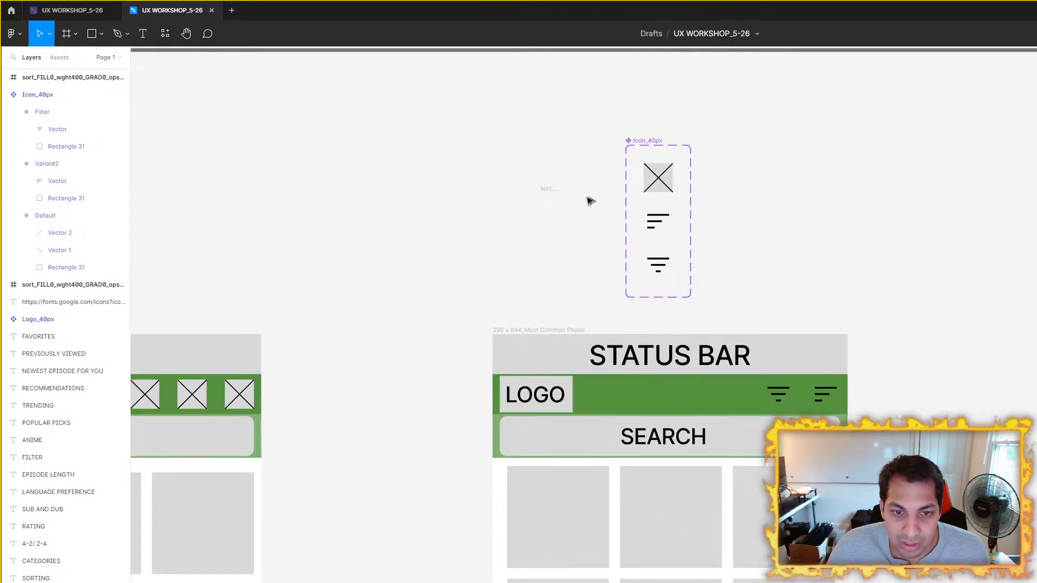
{"action": "left_click", "coordinate": [544, 196]}
{"action": "key", "text": "Delete"}
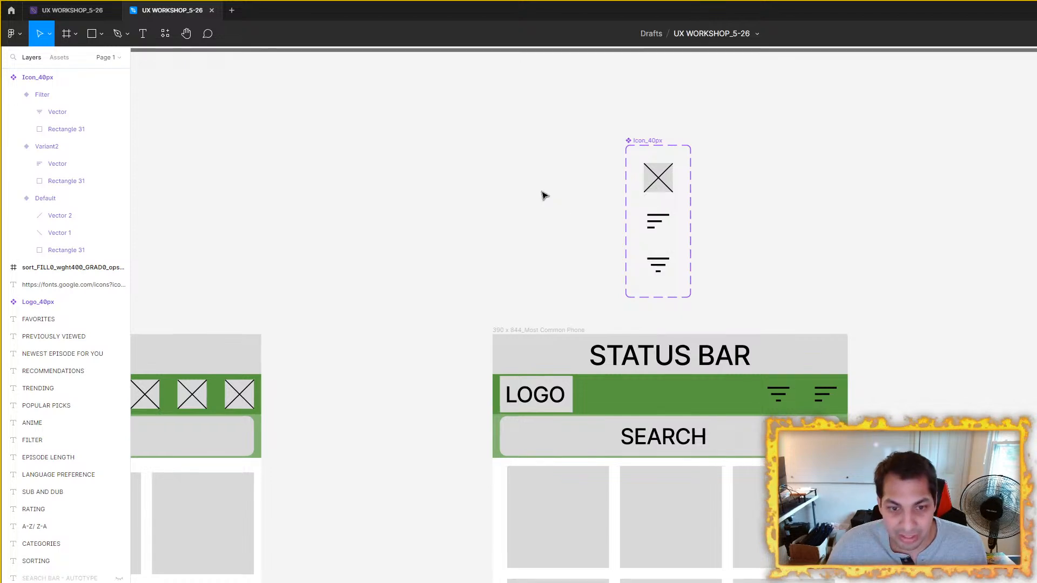
Step: Compare the dimensions and alignment of the Filter and Sort vectors inside the Icon_40px component set
{"action": "scroll", "coordinate": [890, 192], "scroll_direction": "up", "scroll_amount": 2}
{"action": "scroll", "coordinate": [571, 338], "scroll_direction": "up", "scroll_amount": 4}
{"action": "scroll", "coordinate": [656, 303], "scroll_direction": "up", "scroll_amount": 5}
{"action": "left_click", "coordinate": [653, 304]}
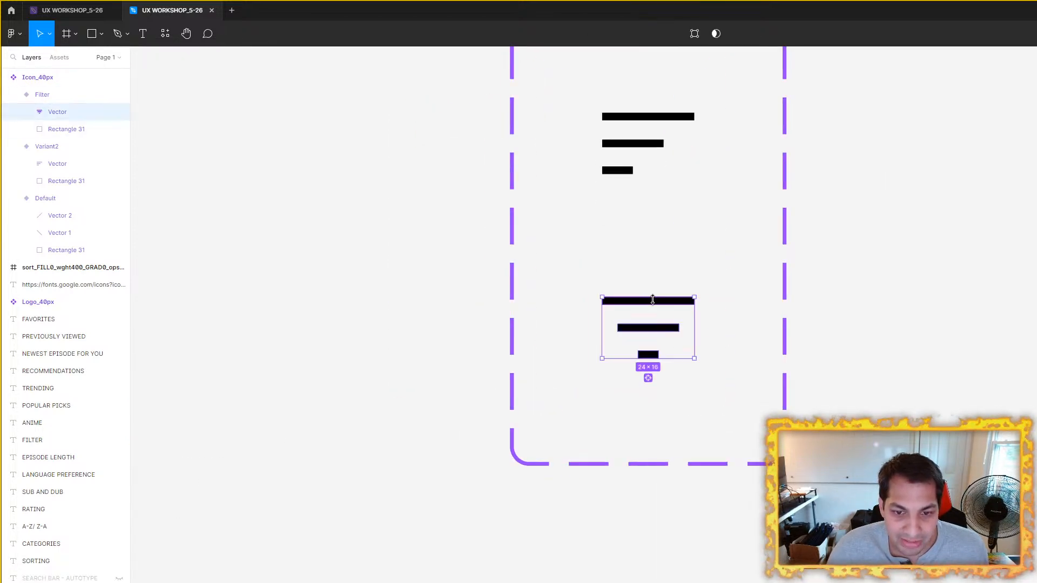
{"action": "left_click", "coordinate": [891, 239]}
{"action": "left_click", "coordinate": [667, 115]}
{"action": "left_click", "coordinate": [667, 116]}
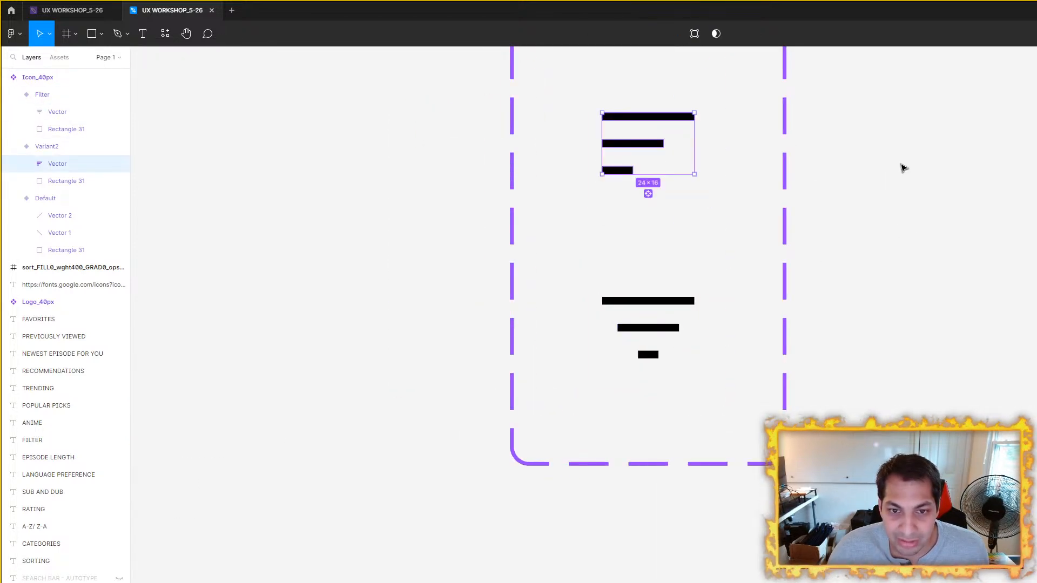
{"action": "left_click", "coordinate": [903, 168]}
{"action": "scroll", "coordinate": [903, 168], "scroll_direction": "down", "scroll_amount": 5}
{"action": "scroll", "coordinate": [889, 296], "scroll_direction": "right", "scroll_amount": 3}
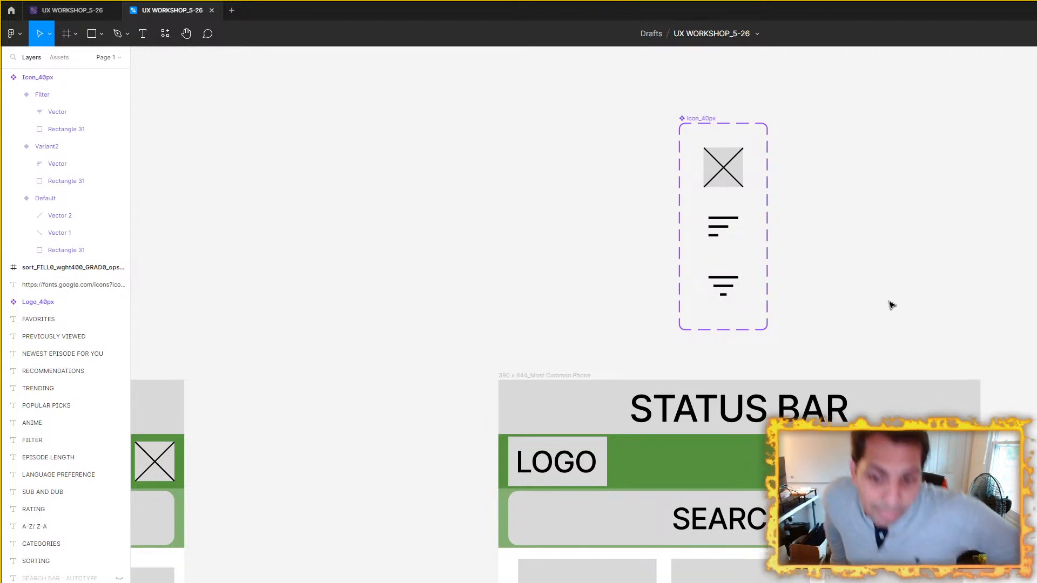
Step: Try the Sort vector in Variant2 at 18 × 12, centred in the variant, and compare it with the Filter icon in the header
{"action": "scroll", "coordinate": [892, 305], "scroll_direction": "up", "scroll_amount": 5}
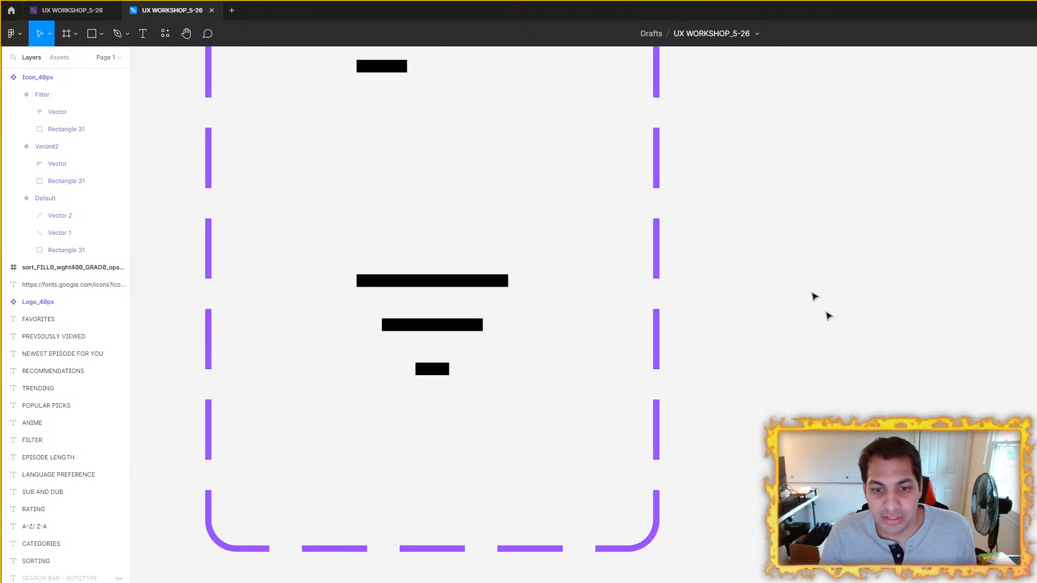
{"action": "scroll", "coordinate": [792, 271], "scroll_direction": "up", "scroll_amount": 3}
{"action": "scroll", "coordinate": [791, 271], "scroll_direction": "left", "scroll_amount": 3}
{"action": "left_click", "coordinate": [667, 273]}
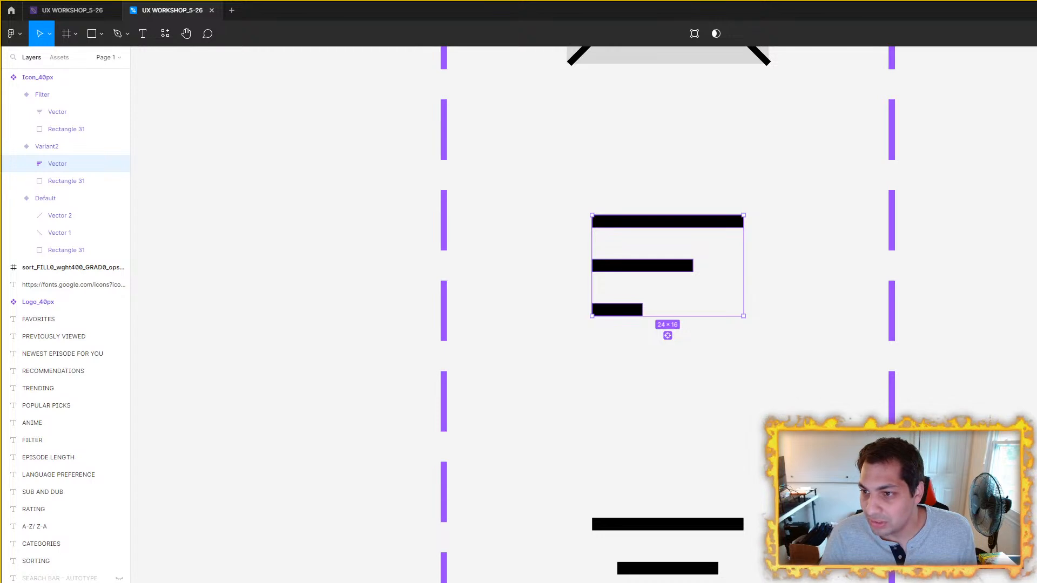
{"action": "key", "text": "Return"}
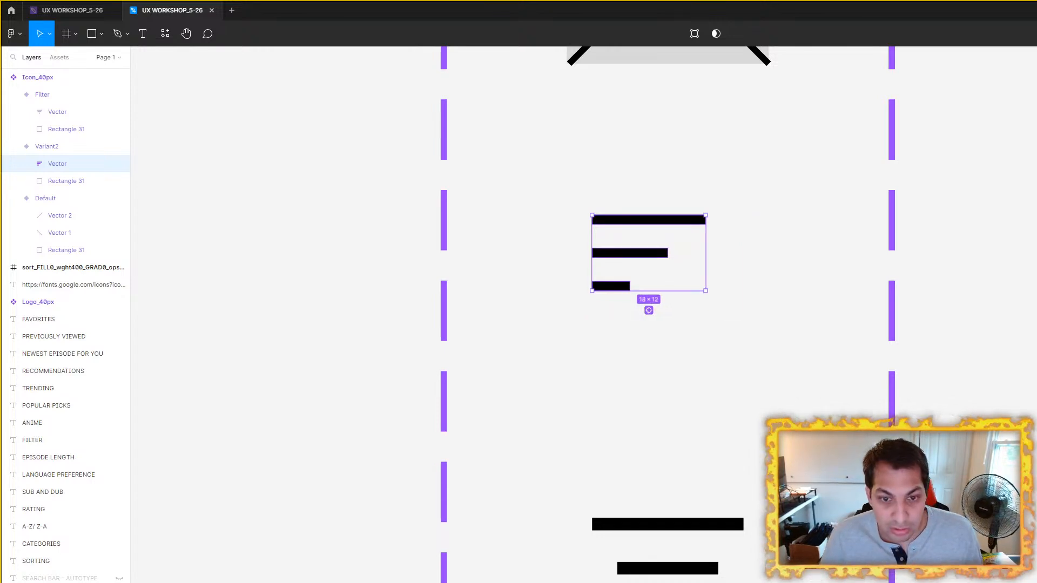
{"action": "left_click_drag", "start_coordinate": [669, 226], "coordinate": [692, 235]}
{"action": "key", "text": "Left"}
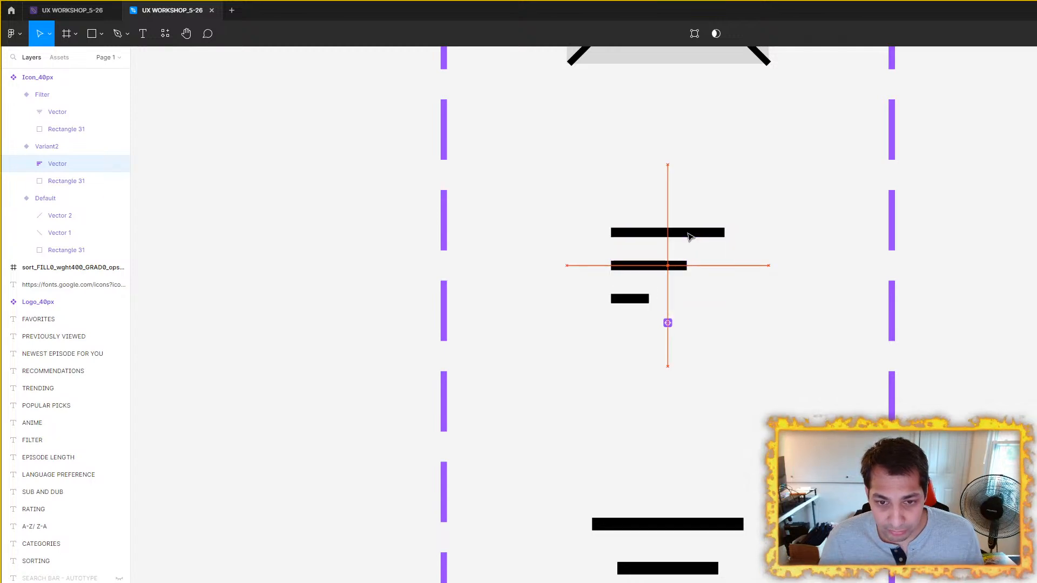
{"action": "scroll", "coordinate": [809, 297], "scroll_direction": "down", "scroll_amount": 3}
{"action": "left_click_drag", "start_coordinate": [943, 388], "coordinate": [803, 154]}
{"action": "scroll", "coordinate": [832, 167], "scroll_direction": "down", "scroll_amount": 2}
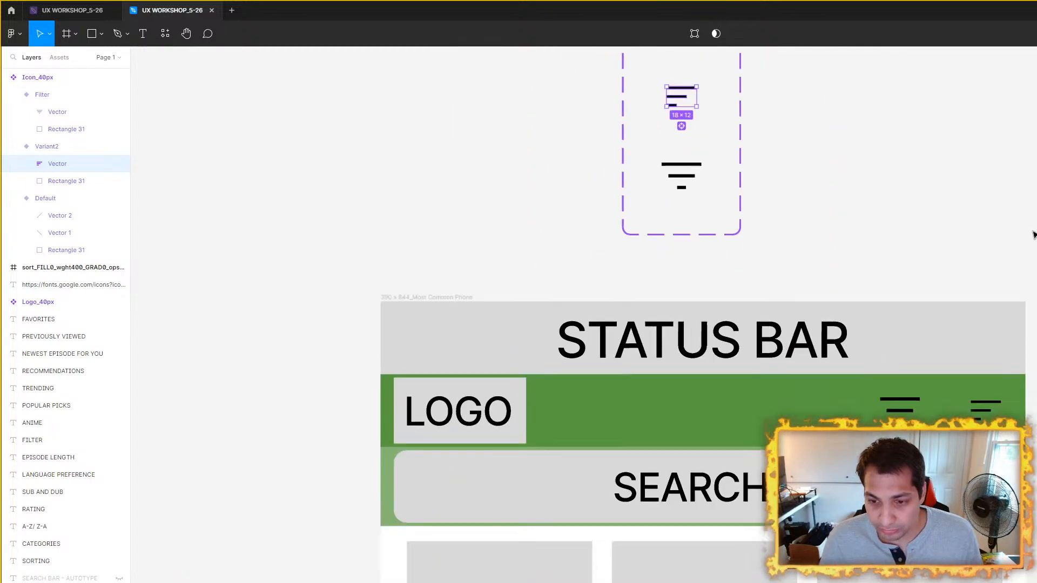
{"action": "left_click_drag", "start_coordinate": [1019, 232], "coordinate": [824, 169]}
{"action": "scroll", "coordinate": [751, 379], "scroll_direction": "up", "scroll_amount": 3}
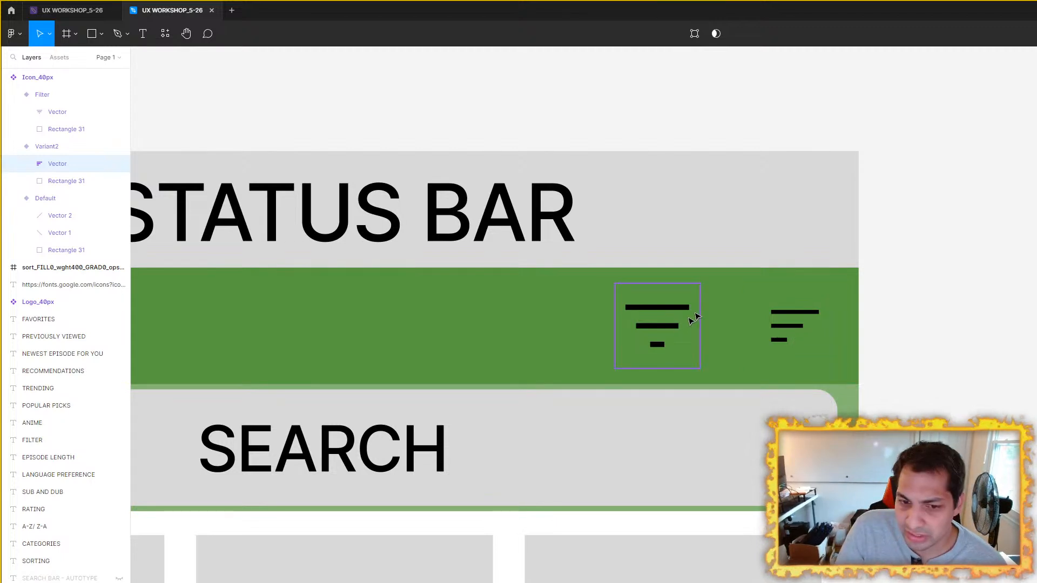
Step: Undo the last reduction and repositioning of the Sort vector in Variant2
{"action": "left_click", "coordinate": [1026, 361]}
{"action": "key", "text": "ctrl+z"}
{"action": "key", "text": "ctrl+z"}
{"action": "key", "text": "ctrl+z"}
{"action": "key", "text": "ctrl+z"}
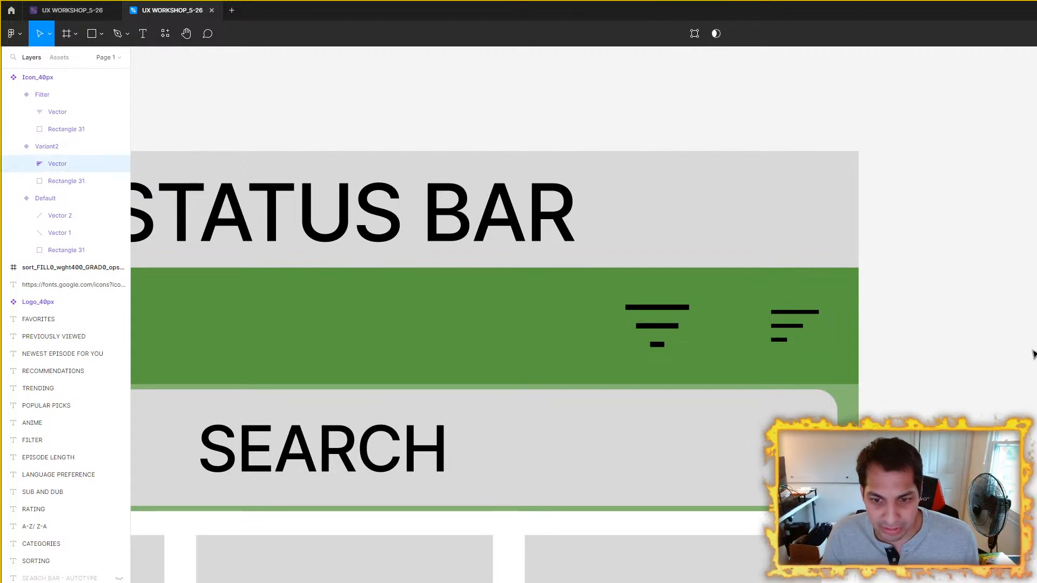
{"action": "scroll", "coordinate": [1005, 348], "scroll_direction": "down", "scroll_amount": 5}
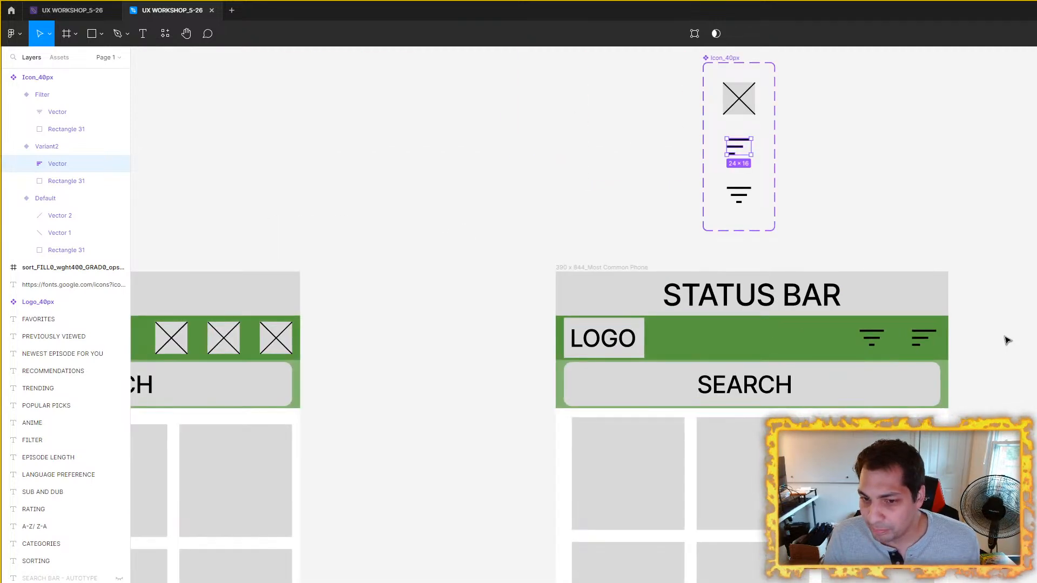
Step: Review the size and spacing of the Filter and Sort icons in the component set and in the phone frame's green header
{"action": "scroll", "coordinate": [832, 163], "scroll_direction": "up", "scroll_amount": 4}
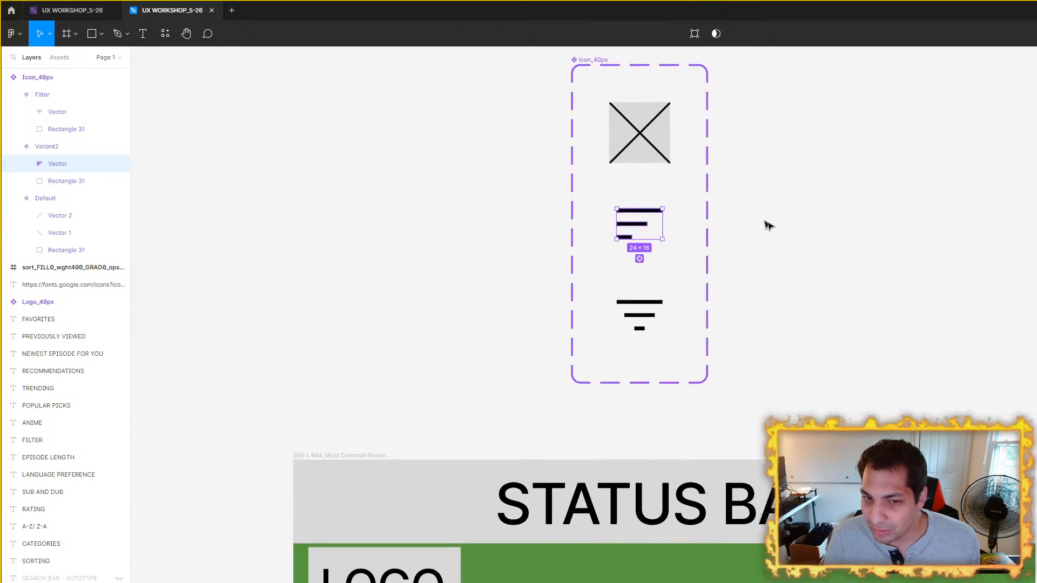
{"action": "left_click", "coordinate": [792, 280]}
{"action": "scroll", "coordinate": [984, 315], "scroll_direction": "down", "scroll_amount": 3}
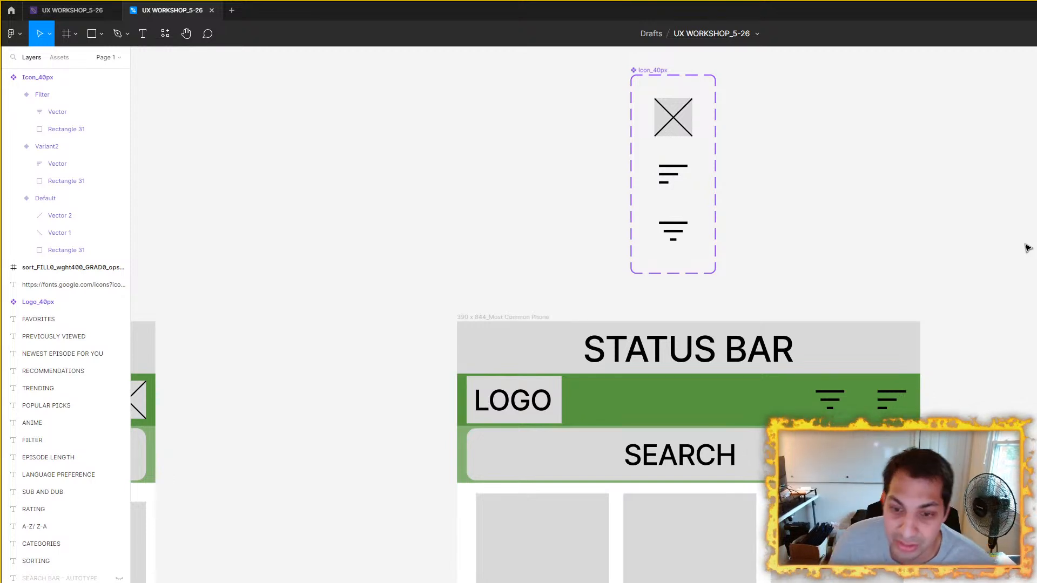
{"action": "scroll", "coordinate": [862, 413], "scroll_direction": "up", "scroll_amount": 5}
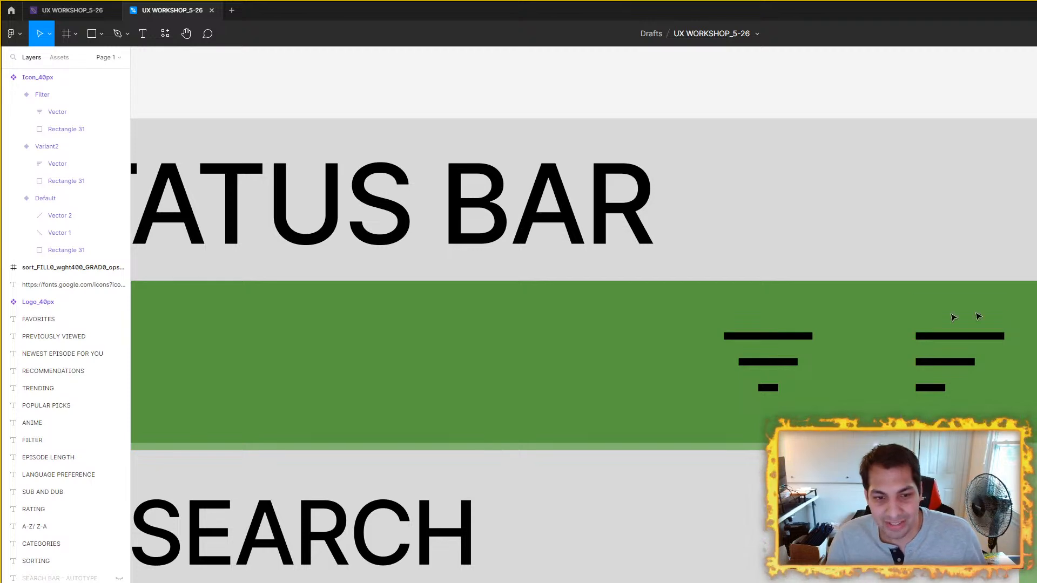
{"action": "scroll", "coordinate": [744, 285], "scroll_direction": "down", "scroll_amount": 5}
{"action": "left_click", "coordinate": [790, 305]}
{"action": "left_click", "coordinate": [965, 324]}
{"action": "scroll", "coordinate": [963, 323], "scroll_direction": "down", "scroll_amount": 3}
{"action": "left_click_drag", "start_coordinate": [889, 222], "coordinate": [831, 229]}
{"action": "scroll", "coordinate": [716, 188], "scroll_direction": "up", "scroll_amount": 3}
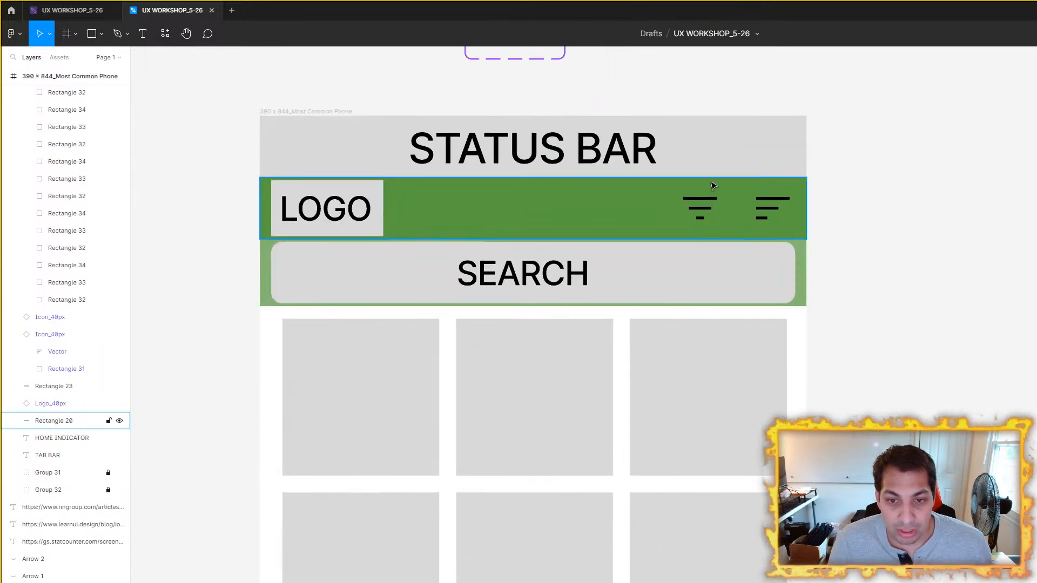
{"action": "scroll", "coordinate": [593, 217], "scroll_direction": "down", "scroll_amount": 5}
{"action": "scroll", "coordinate": [704, 169], "scroll_direction": "up", "scroll_amount": 3}
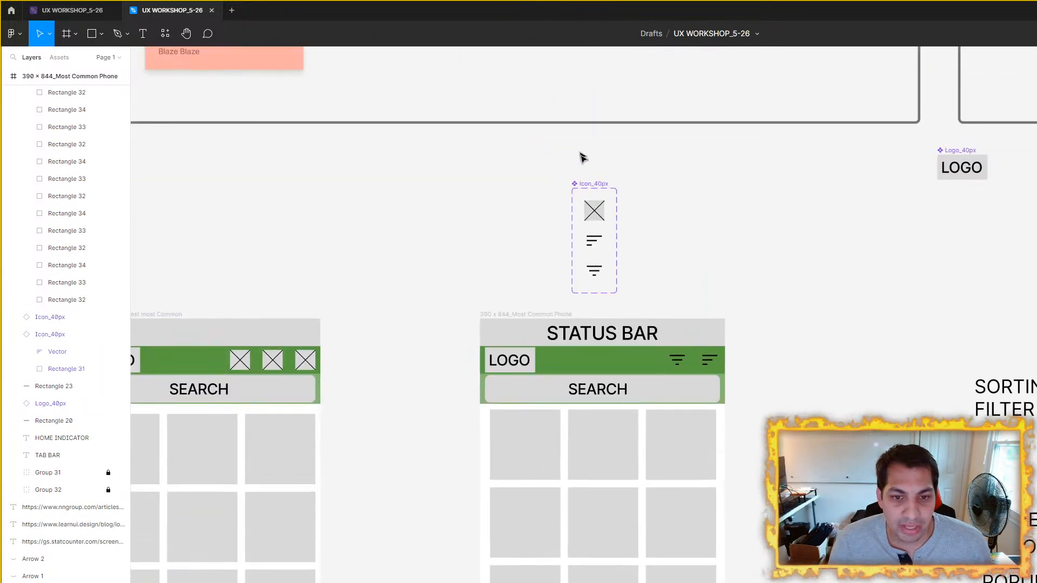
Step: Compare the Icon_40px component set with the Filter and Sort icons in the phone frame's header
{"action": "left_click", "coordinate": [594, 184]}
{"action": "scroll", "coordinate": [653, 261], "scroll_direction": "up", "scroll_amount": 5}
{"action": "scroll", "coordinate": [641, 250], "scroll_direction": "right", "scroll_amount": 2}
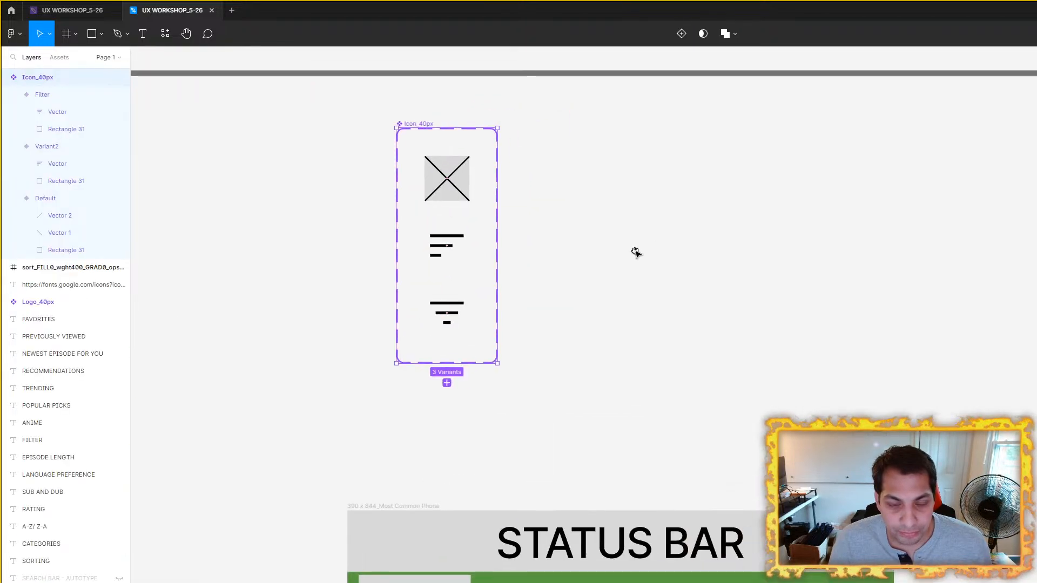
{"action": "scroll", "coordinate": [637, 250], "scroll_direction": "down", "scroll_amount": 3}
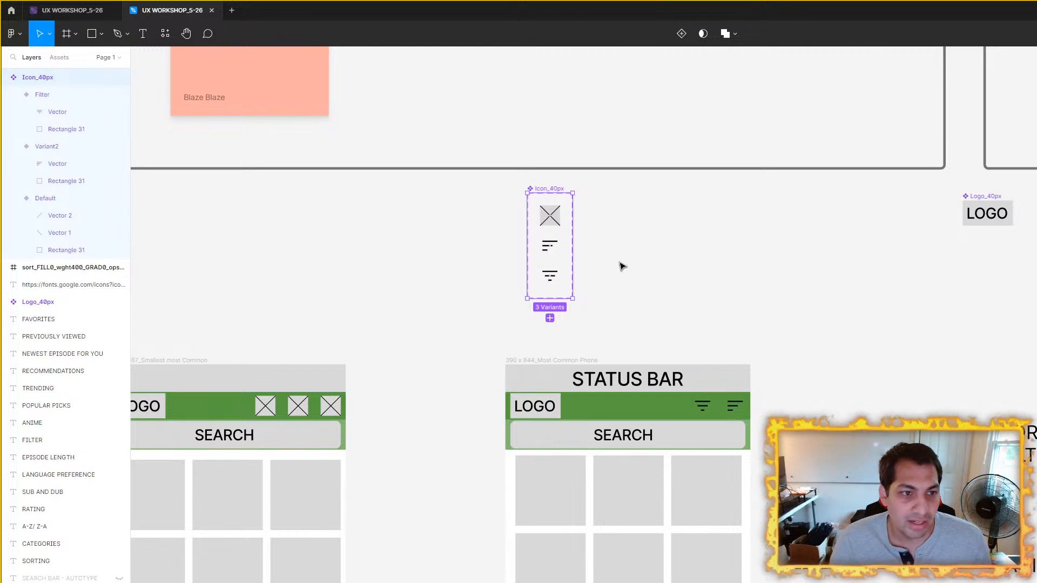
{"action": "scroll", "coordinate": [686, 392], "scroll_direction": "up", "scroll_amount": 5}
{"action": "scroll", "coordinate": [799, 304], "scroll_direction": "down", "scroll_amount": 5}
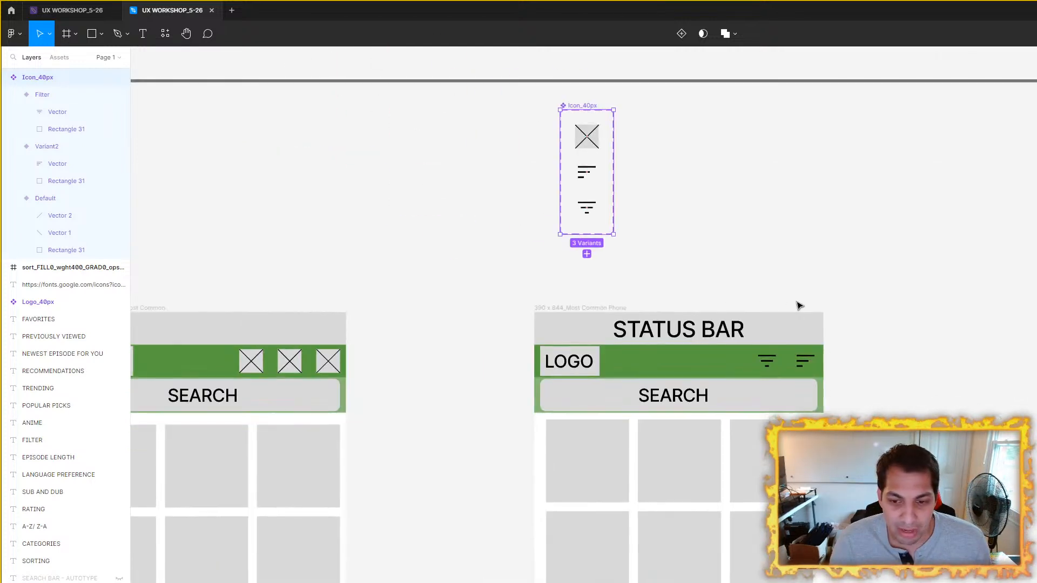
{"action": "scroll", "coordinate": [707, 330], "scroll_direction": "down", "scroll_amount": 2}
Step: Review the group of sorting, filter and anime category text notes beside the 390 × 844 phone frame
{"action": "left_click", "coordinate": [700, 352]}
{"action": "scroll", "coordinate": [830, 340], "scroll_direction": "down", "scroll_amount": 2}
{"action": "left_click_drag", "start_coordinate": [967, 349], "coordinate": [545, 280]}
{"action": "left_click_drag", "start_coordinate": [524, 229], "coordinate": [844, 574]}
{"action": "scroll", "coordinate": [845, 517], "scroll_direction": "down", "scroll_amount": 3}
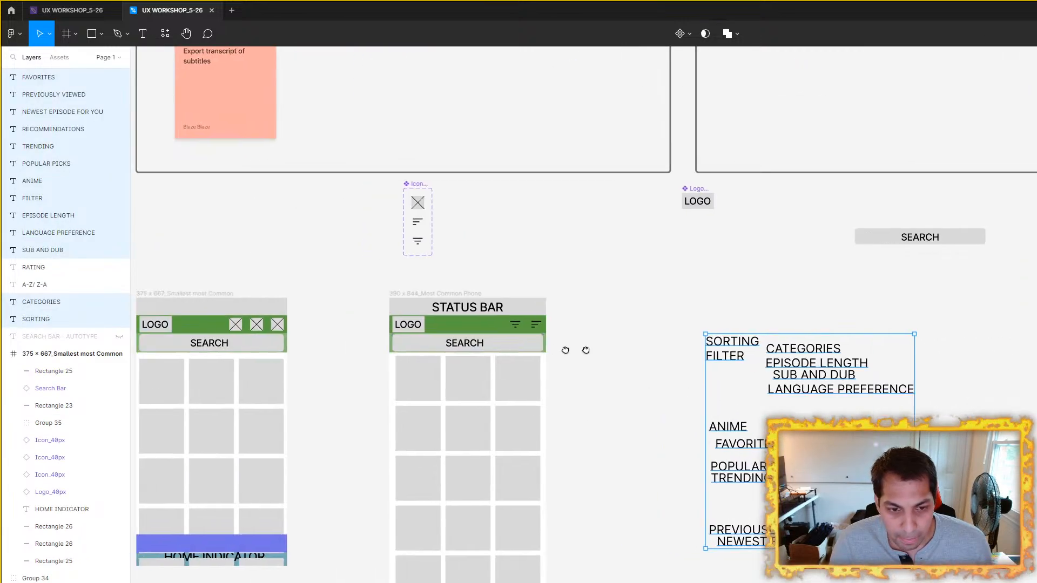
{"action": "scroll", "coordinate": [741, 403], "scroll_direction": "left", "scroll_amount": 3}
{"action": "left_click_drag", "start_coordinate": [956, 387], "coordinate": [899, 357]}
{"action": "left_click", "coordinate": [1011, 410]}
{"action": "scroll", "coordinate": [789, 321], "scroll_direction": "up", "scroll_amount": 4}
Step: Read through the filter notes one by one, from Categories and Episode Length to Sub and Dub and Language Preference
{"action": "left_click_drag", "start_coordinate": [704, 265], "coordinate": [967, 357]}
{"action": "left_click", "coordinate": [697, 372]}
{"action": "left_click", "coordinate": [913, 273]}
{"action": "left_click", "coordinate": [929, 299]}
{"action": "left_click", "coordinate": [943, 322]}
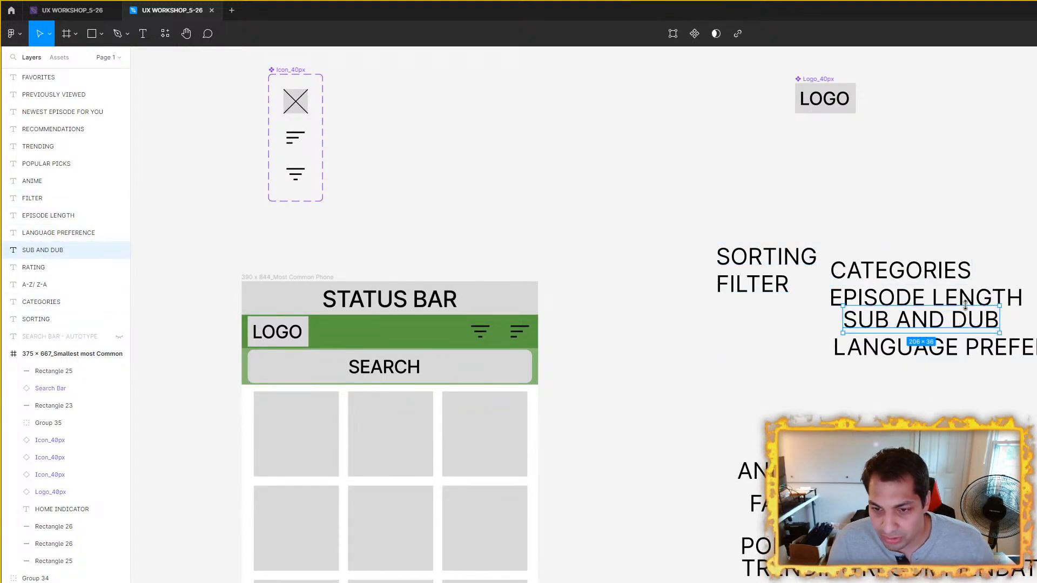
{"action": "left_click", "coordinate": [965, 347]}
{"action": "scroll", "coordinate": [652, 318], "scroll_direction": "down", "scroll_amount": 3}
{"action": "scroll", "coordinate": [652, 318], "scroll_direction": "right", "scroll_amount": 1}
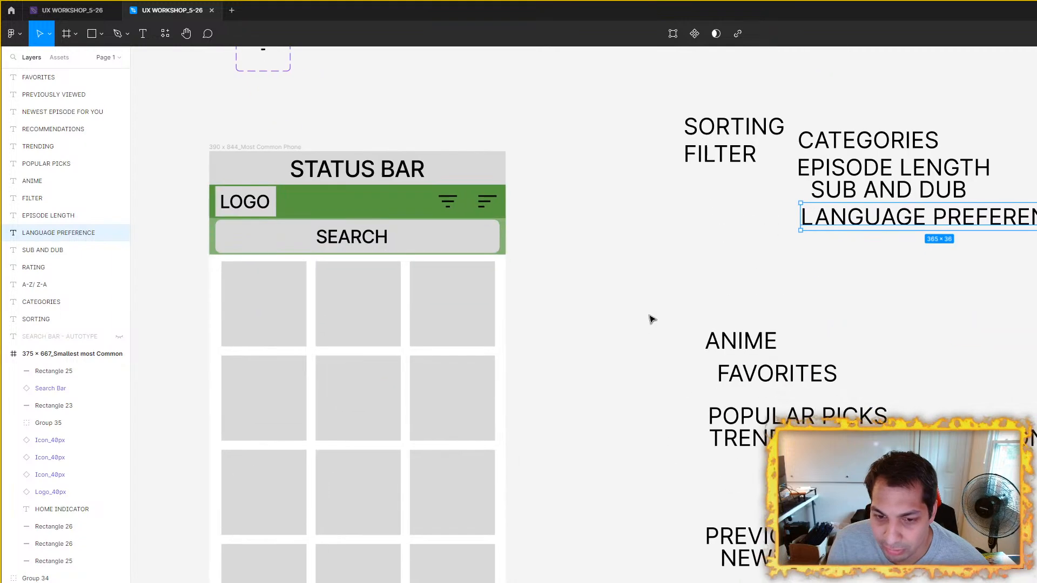
Step: Inspect the Filter and Sort icon instances in the 390 × 844 frame's green header, glancing briefly at Apple's design guidelines
{"action": "left_click", "coordinate": [483, 206]}
{"action": "left_click", "coordinate": [592, 345]}
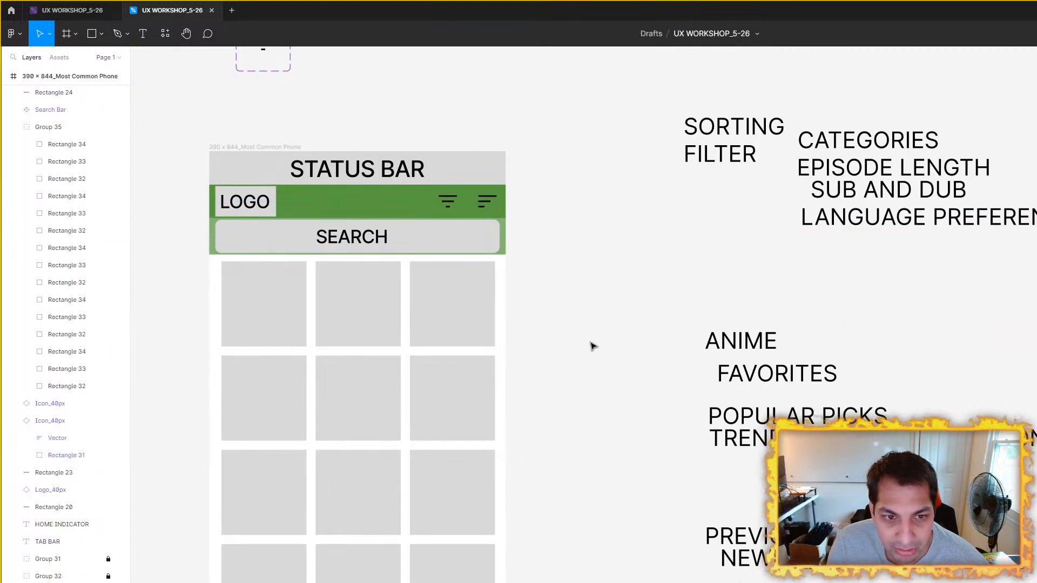
{"action": "scroll", "coordinate": [593, 346], "scroll_direction": "left", "scroll_amount": 4}
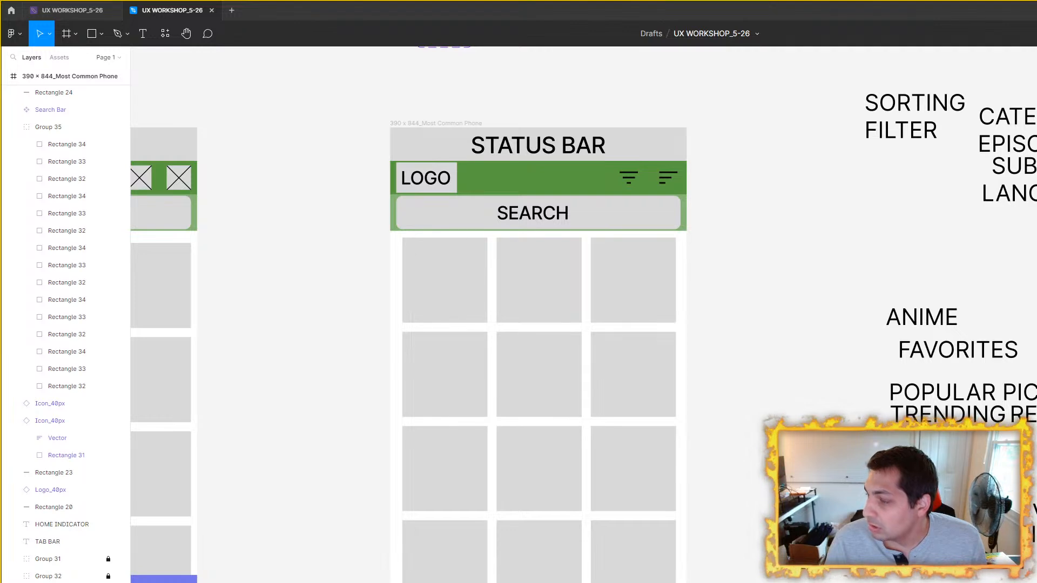
{"action": "left_click_drag", "start_coordinate": [1036, 227], "coordinate": [598, 85]}
{"action": "left_click", "coordinate": [915, 70]}
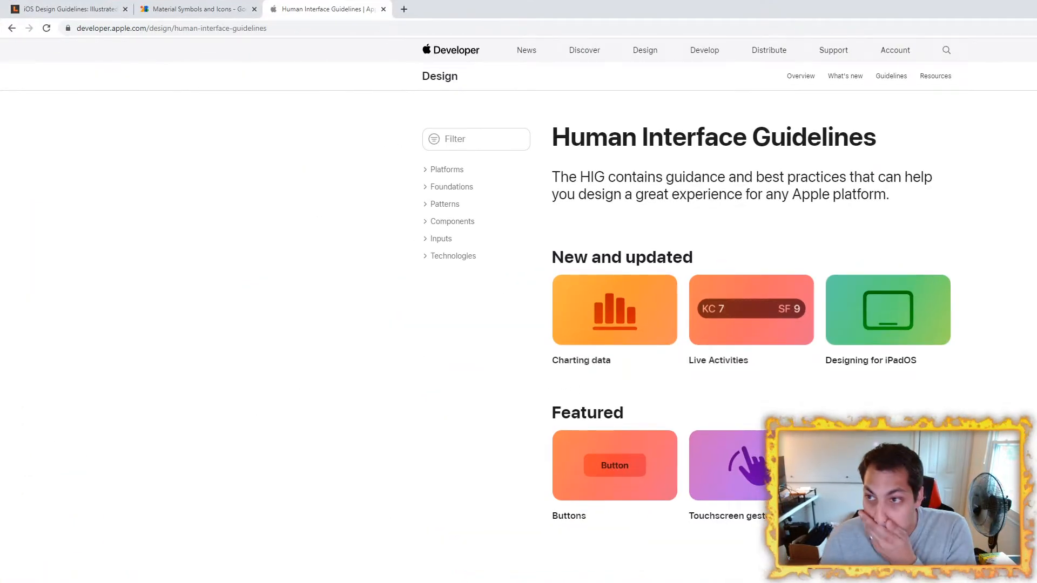
{"action": "left_click", "coordinate": [1036, 8]}
{"action": "scroll", "coordinate": [645, 179], "scroll_direction": "up", "scroll_amount": 4}
{"action": "left_click", "coordinate": [621, 179]}
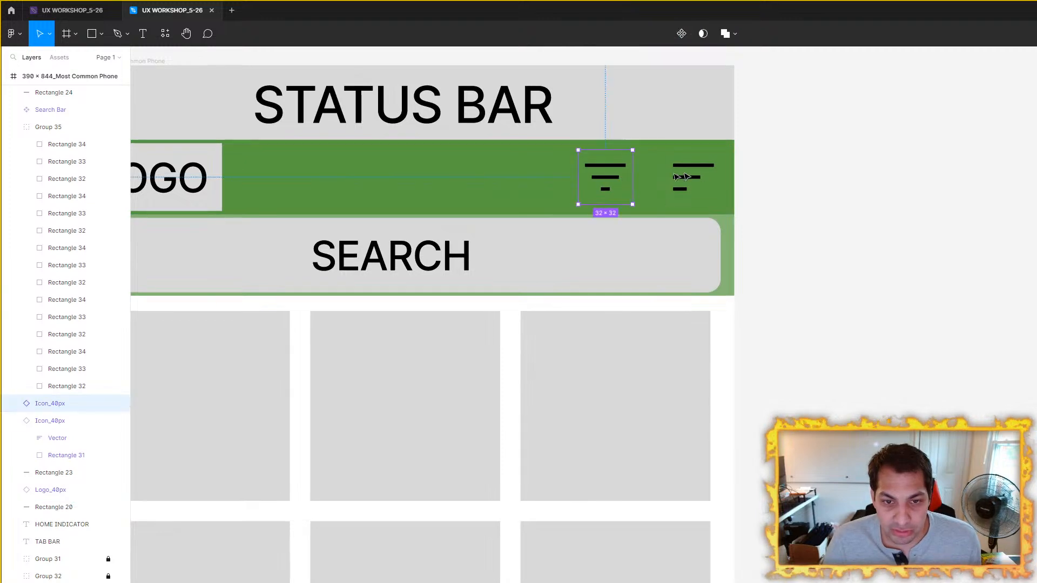
{"action": "left_click", "coordinate": [703, 174]}
{"action": "scroll", "coordinate": [811, 268], "scroll_direction": "down", "scroll_amount": 3}
{"action": "left_click_drag", "start_coordinate": [880, 296], "coordinate": [649, 188]}
{"action": "scroll", "coordinate": [889, 210], "scroll_direction": "down", "scroll_amount": 2}
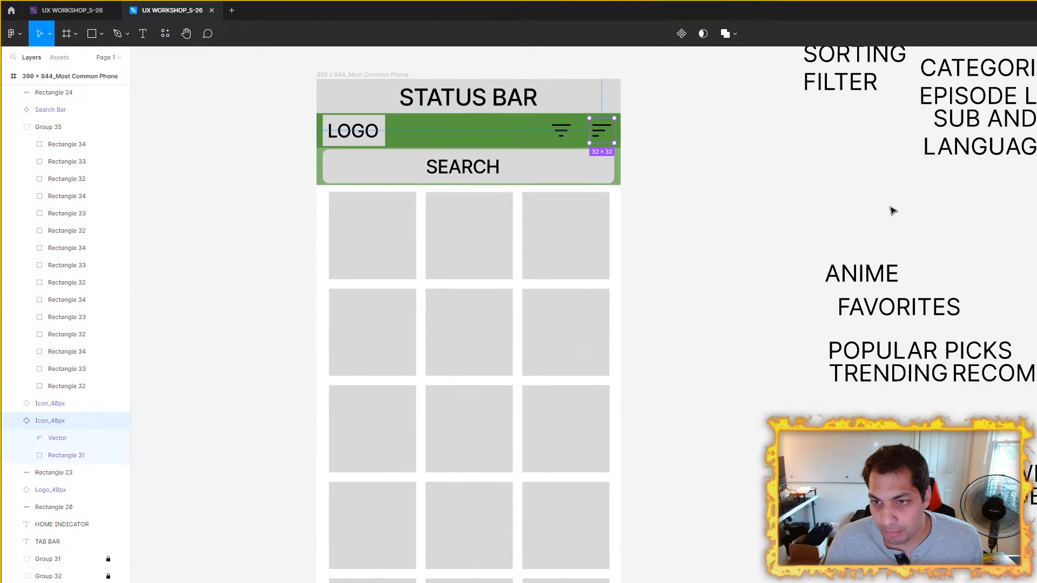
Step: Recheck the Categories, Sub and Dub and Language Preference notes against the header's Filter and Sort icons
{"action": "scroll", "coordinate": [892, 212], "scroll_direction": "up", "scroll_amount": 3}
{"action": "scroll", "coordinate": [891, 211], "scroll_direction": "right", "scroll_amount": 2}
{"action": "left_click", "coordinate": [899, 201]}
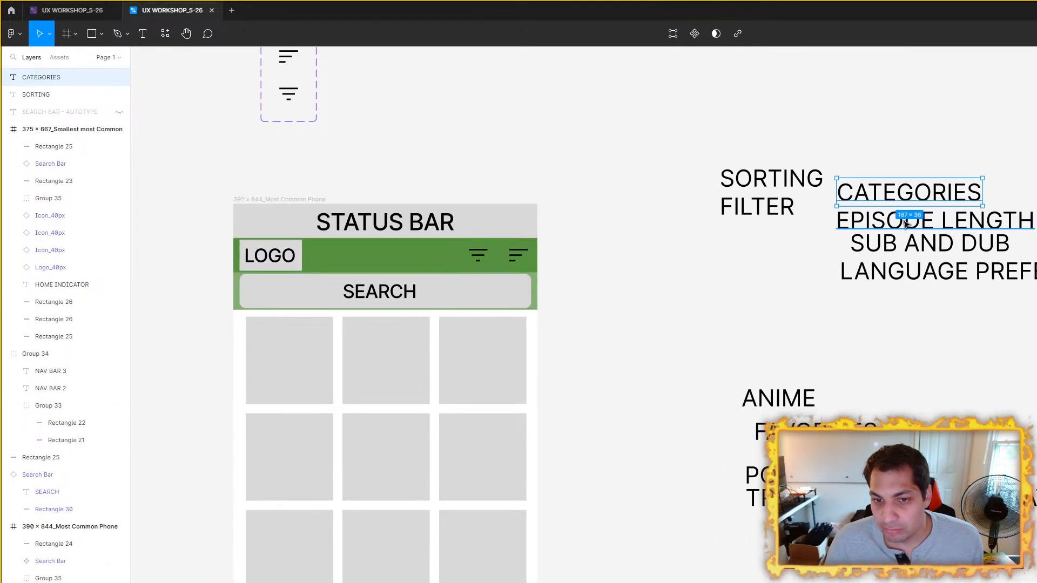
{"action": "left_click", "coordinate": [918, 246]}
{"action": "left_click", "coordinate": [921, 270]}
{"action": "left_click", "coordinate": [683, 269]}
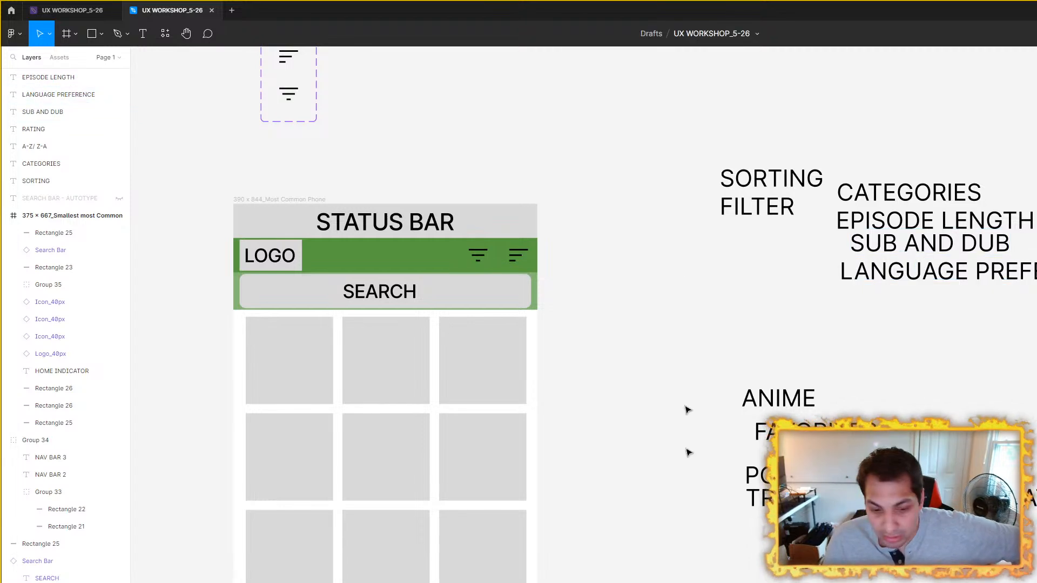
Step: Switch to the browser and look through Apple's Human Interface Guidelines overview, including a glance at the Platforms topic
{"action": "key", "text": "alt+Tab"}
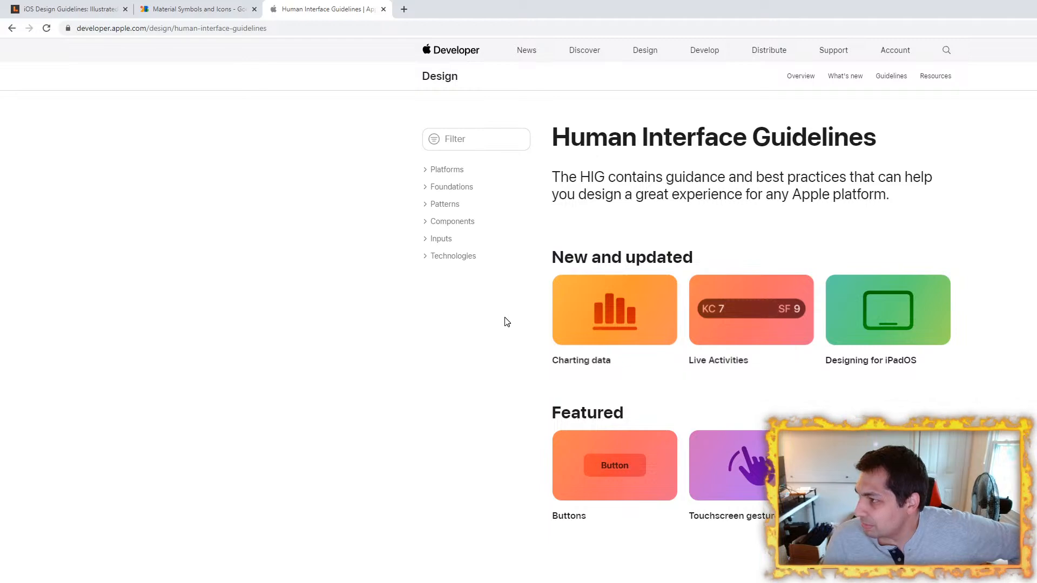
{"action": "scroll", "coordinate": [270, 244], "scroll_direction": "down", "scroll_amount": 5}
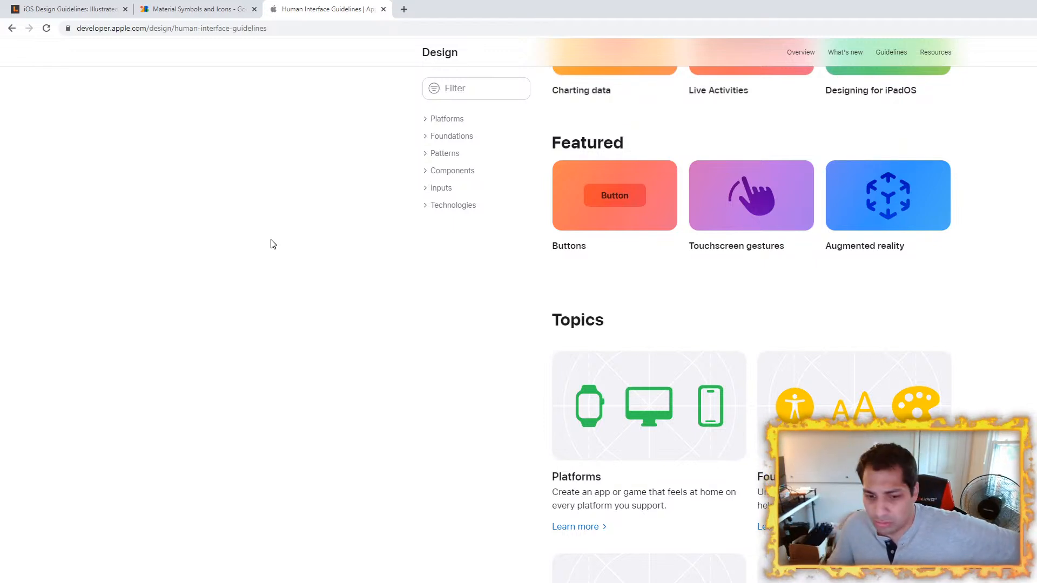
{"action": "scroll", "coordinate": [273, 245], "scroll_direction": "up", "scroll_amount": 5}
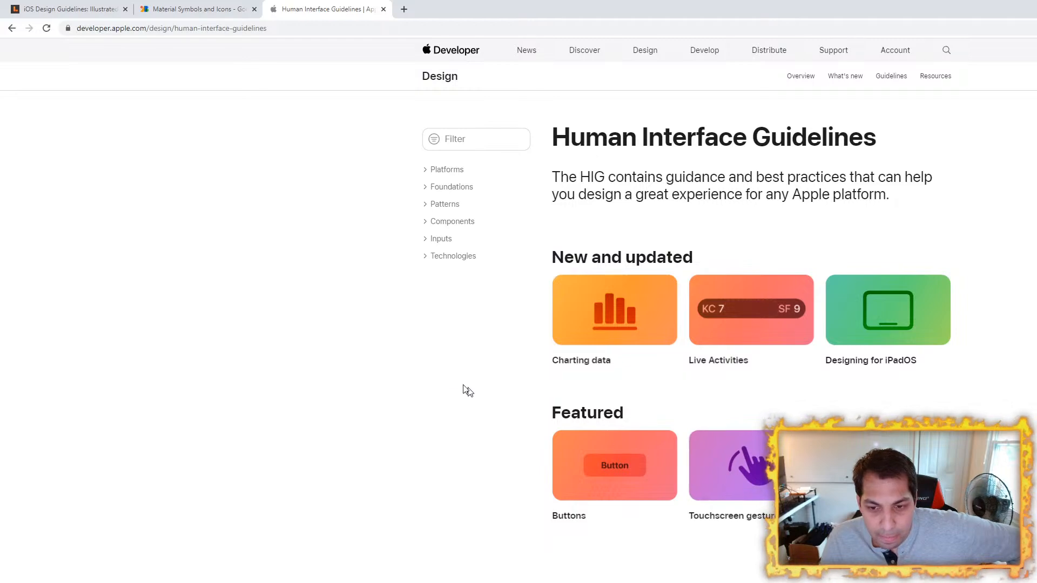
{"action": "scroll", "coordinate": [441, 375], "scroll_direction": "down", "scroll_amount": 5}
{"action": "scroll", "coordinate": [437, 372], "scroll_direction": "down", "scroll_amount": 5}
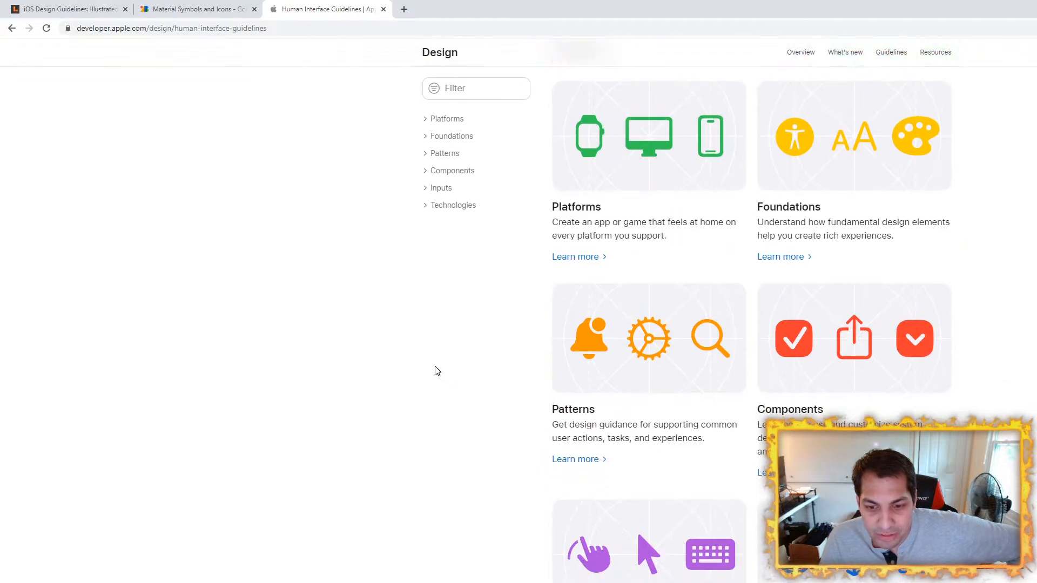
{"action": "left_click", "coordinate": [659, 152]}
{"action": "key", "text": "alt+Left"}
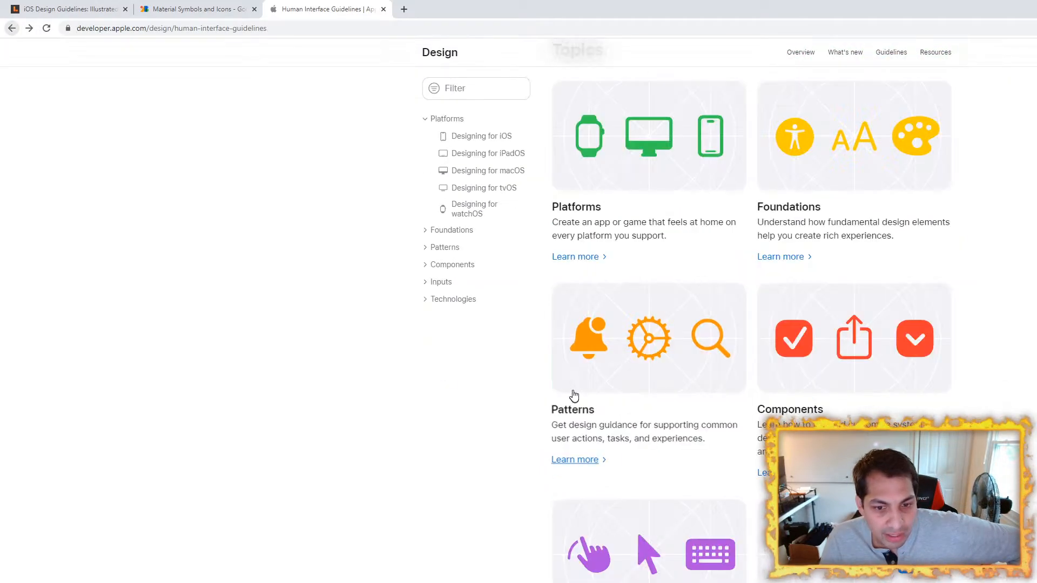
Step: Browse the Patterns topic of the Human Interface Guidelines and return to the overview
{"action": "left_click", "coordinate": [589, 344]}
{"action": "scroll", "coordinate": [313, 288], "scroll_direction": "down", "scroll_amount": 3}
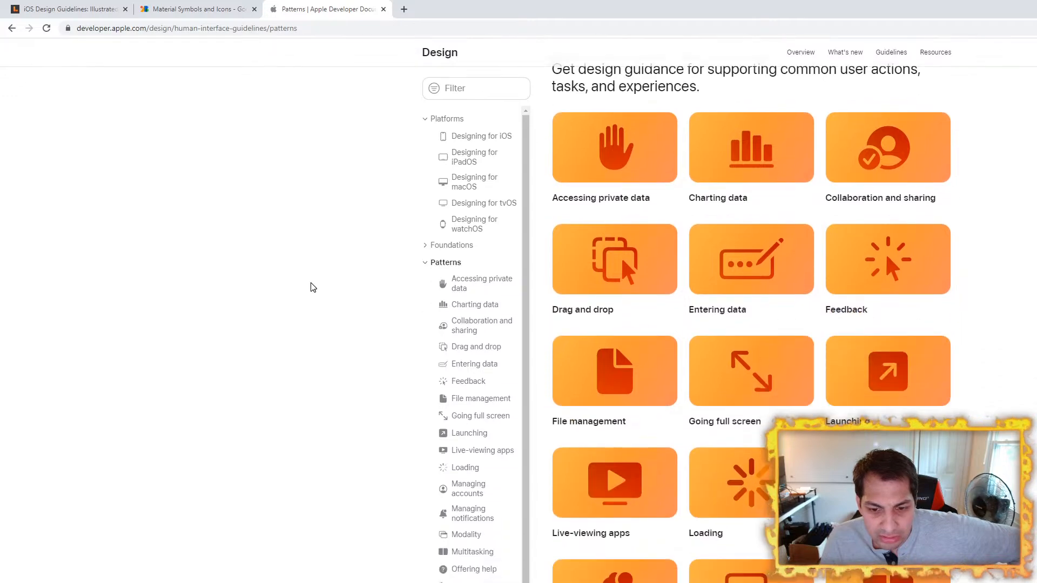
{"action": "scroll", "coordinate": [312, 287], "scroll_direction": "up", "scroll_amount": 1}
{"action": "scroll", "coordinate": [313, 287], "scroll_direction": "down", "scroll_amount": 5}
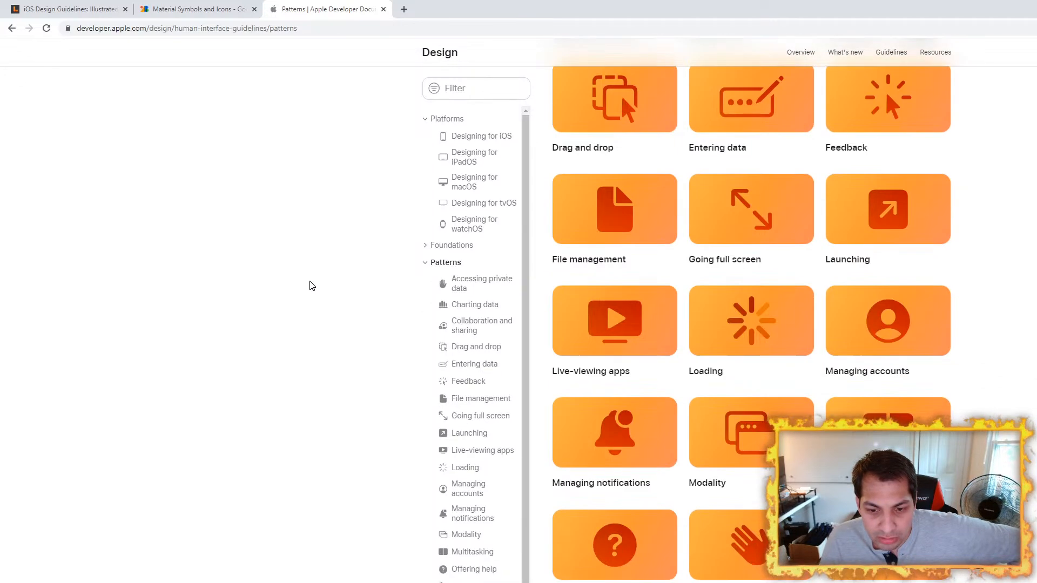
{"action": "scroll", "coordinate": [315, 286], "scroll_direction": "down", "scroll_amount": 5}
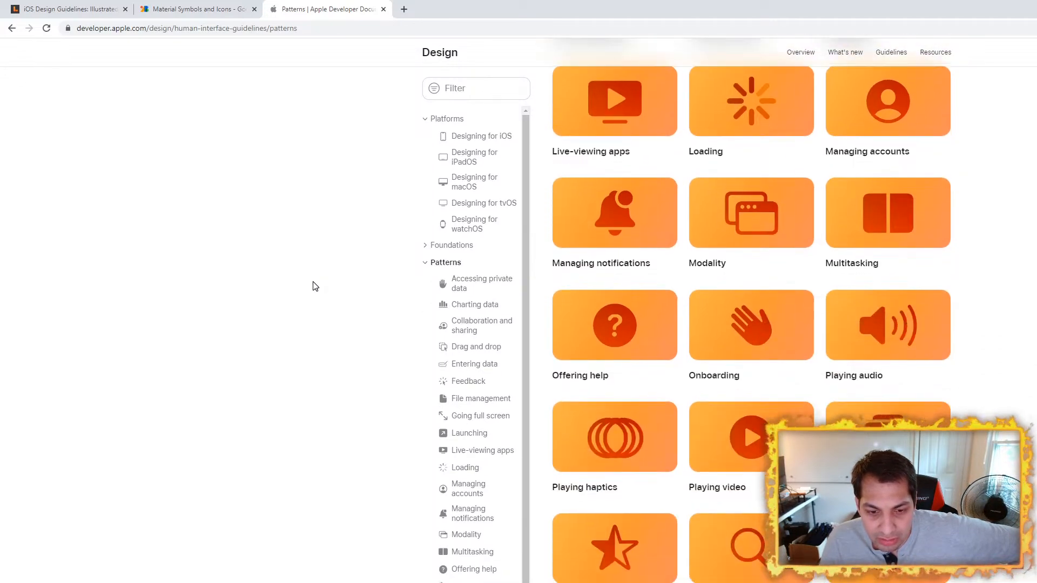
{"action": "scroll", "coordinate": [289, 278], "scroll_direction": "up", "scroll_amount": 3}
{"action": "left_click", "coordinate": [12, 28]}
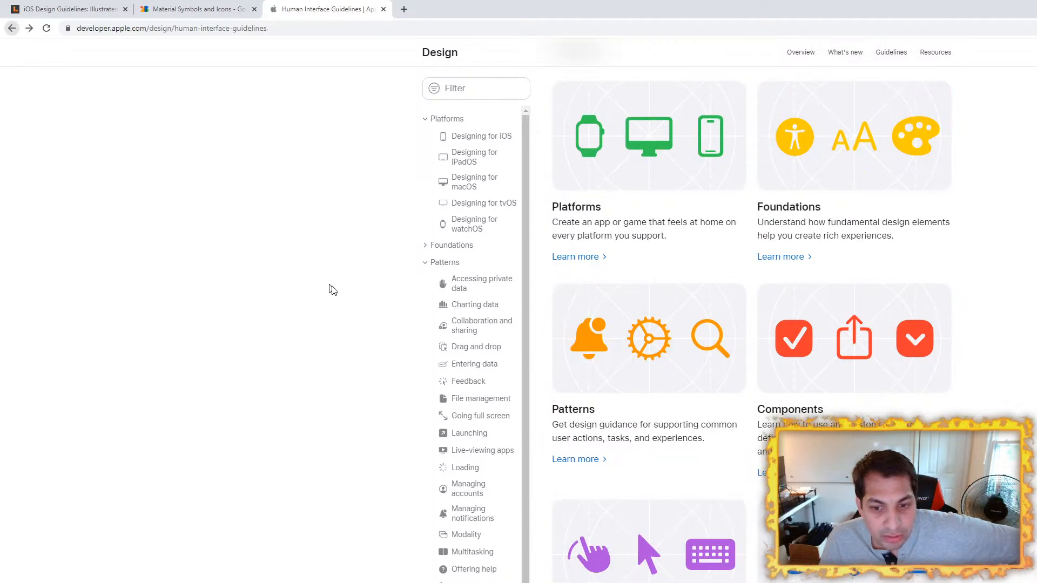
Step: Browse the Foundations topic and its App icons article, and return to the guidelines overview
{"action": "scroll", "coordinate": [324, 286], "scroll_direction": "down", "scroll_amount": 5}
{"action": "scroll", "coordinate": [335, 295], "scroll_direction": "up", "scroll_amount": 10}
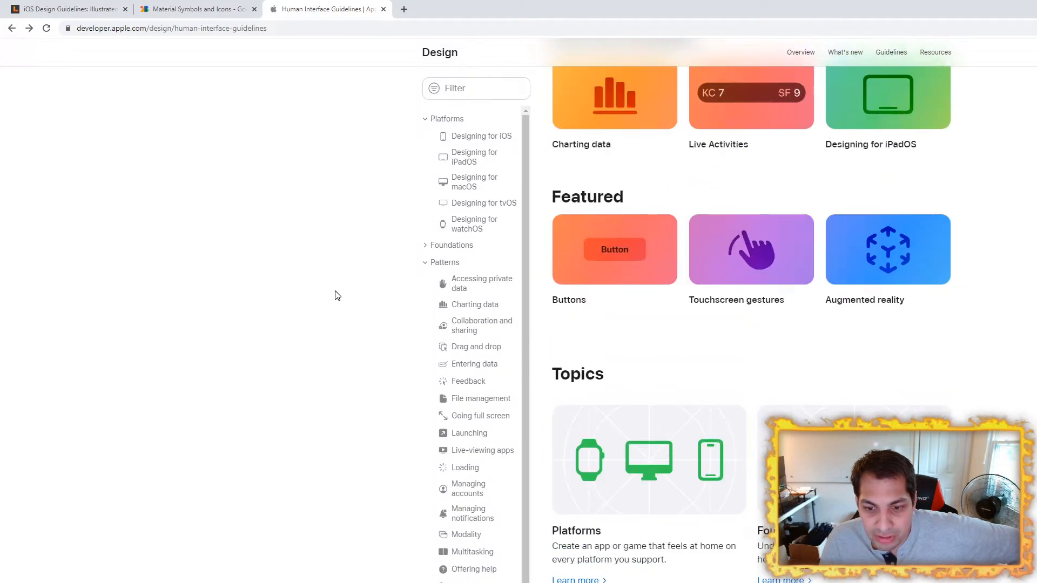
{"action": "left_click", "coordinate": [769, 447]}
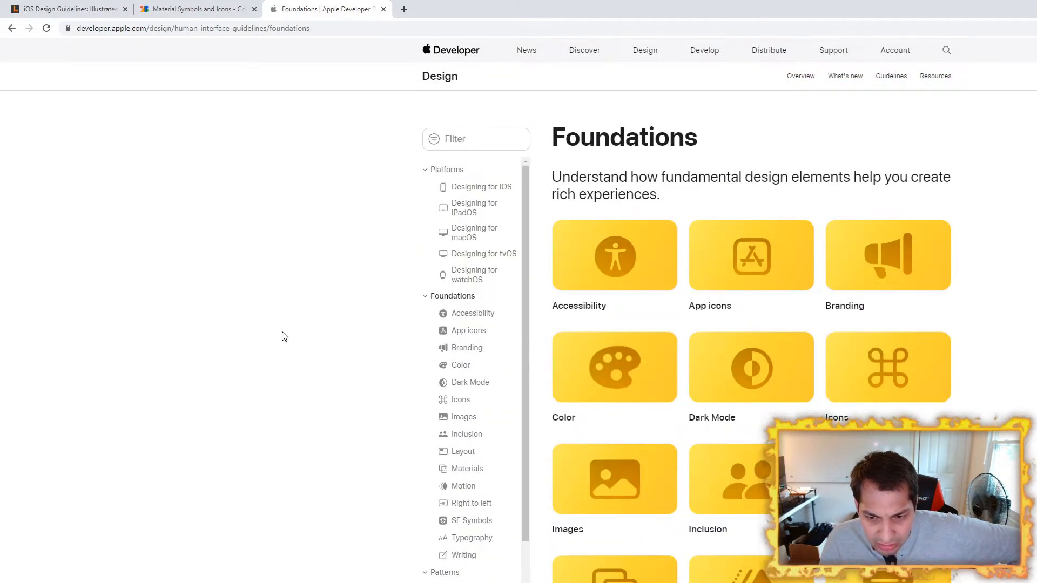
{"action": "scroll", "coordinate": [285, 337], "scroll_direction": "down", "scroll_amount": 3}
{"action": "scroll", "coordinate": [284, 336], "scroll_direction": "up", "scroll_amount": 3}
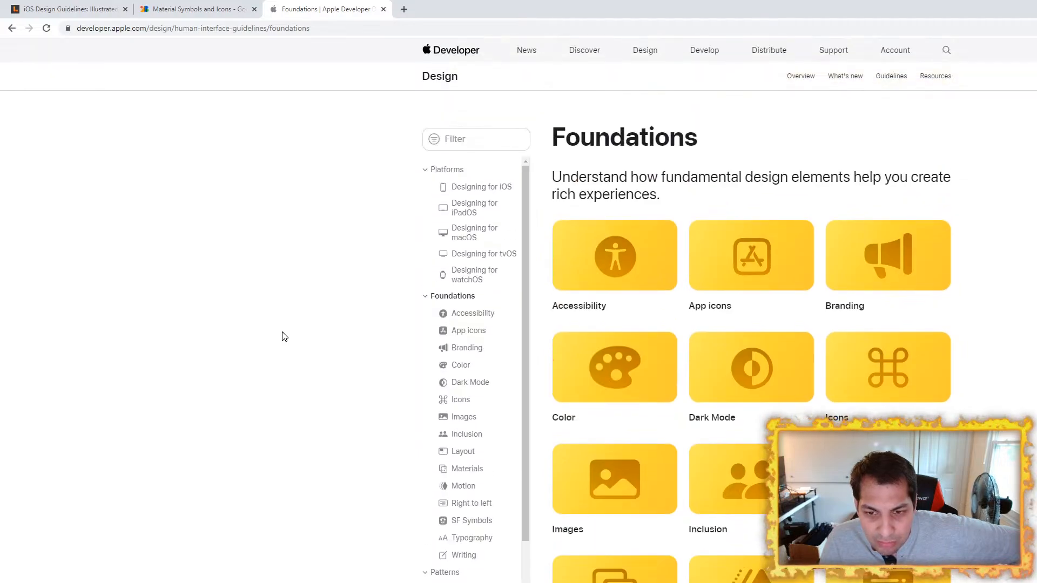
{"action": "left_click", "coordinate": [702, 302]}
{"action": "scroll", "coordinate": [317, 321], "scroll_direction": "down", "scroll_amount": 10}
{"action": "scroll", "coordinate": [317, 321], "scroll_direction": "down", "scroll_amount": 20}
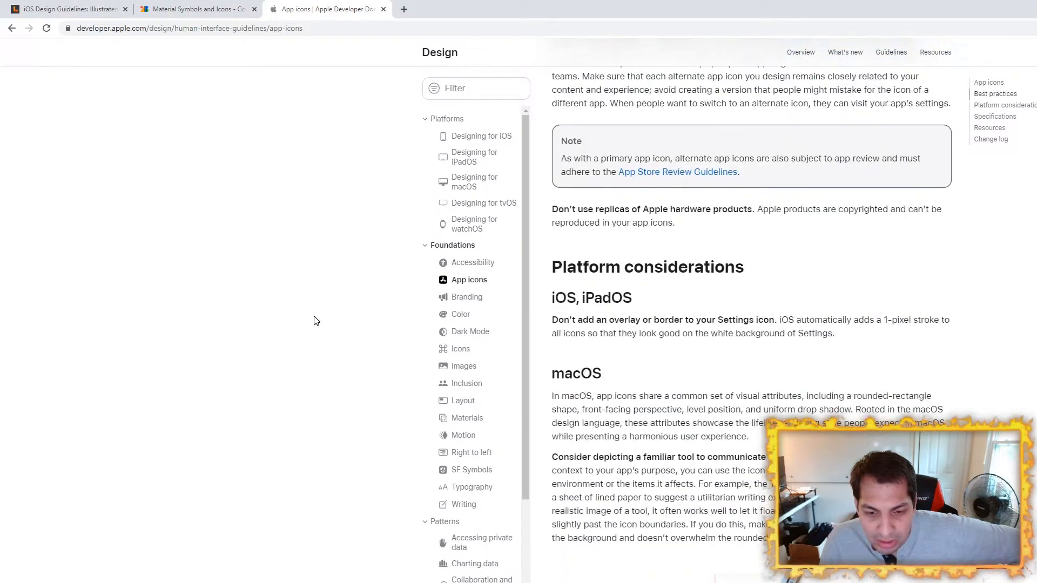
{"action": "left_click", "coordinate": [12, 28]}
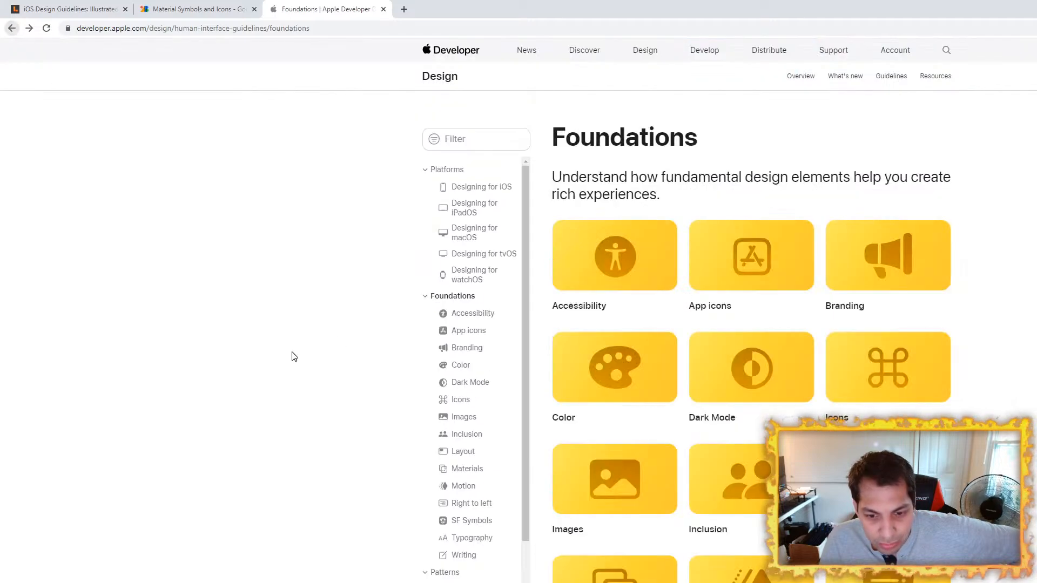
{"action": "left_click", "coordinate": [12, 28]}
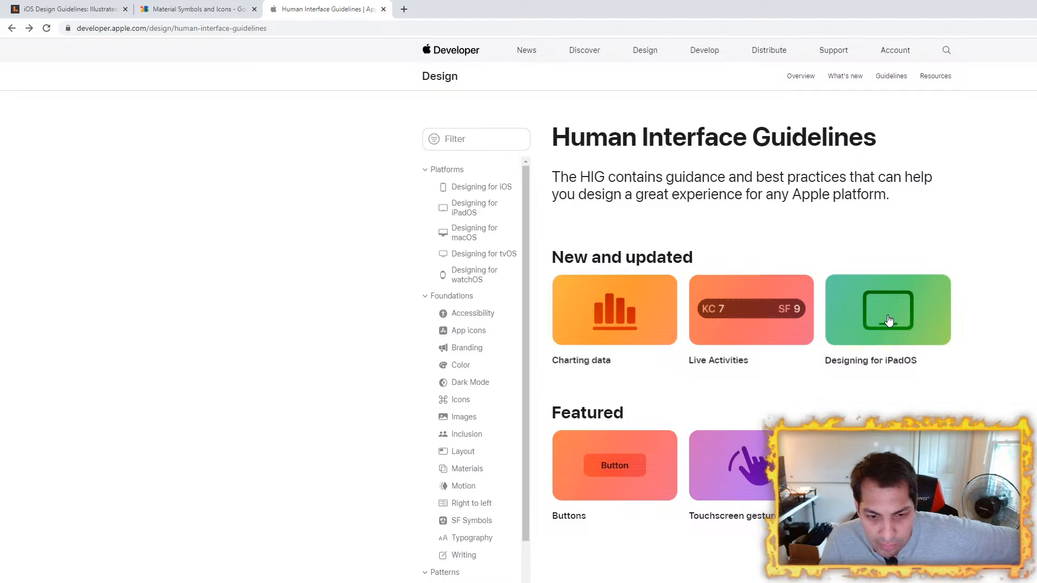
Step: Open the Patterns topic again and scan its cards for guidance relevant to sorting and filtering
{"action": "scroll", "coordinate": [662, 363], "scroll_direction": "down", "scroll_amount": 7}
{"action": "scroll", "coordinate": [662, 363], "scroll_direction": "down", "scroll_amount": 3}
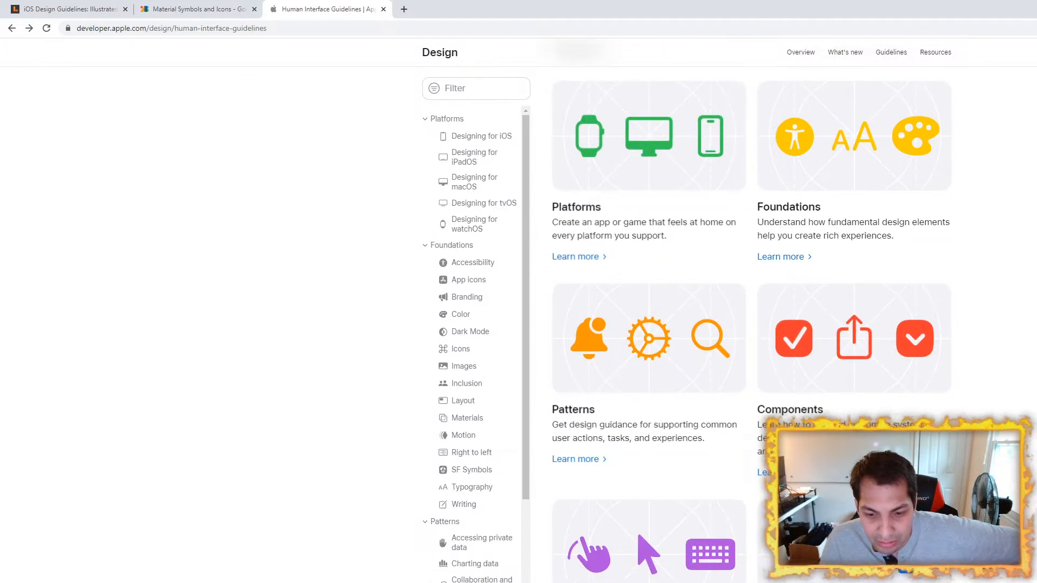
{"action": "left_click", "coordinate": [575, 460]}
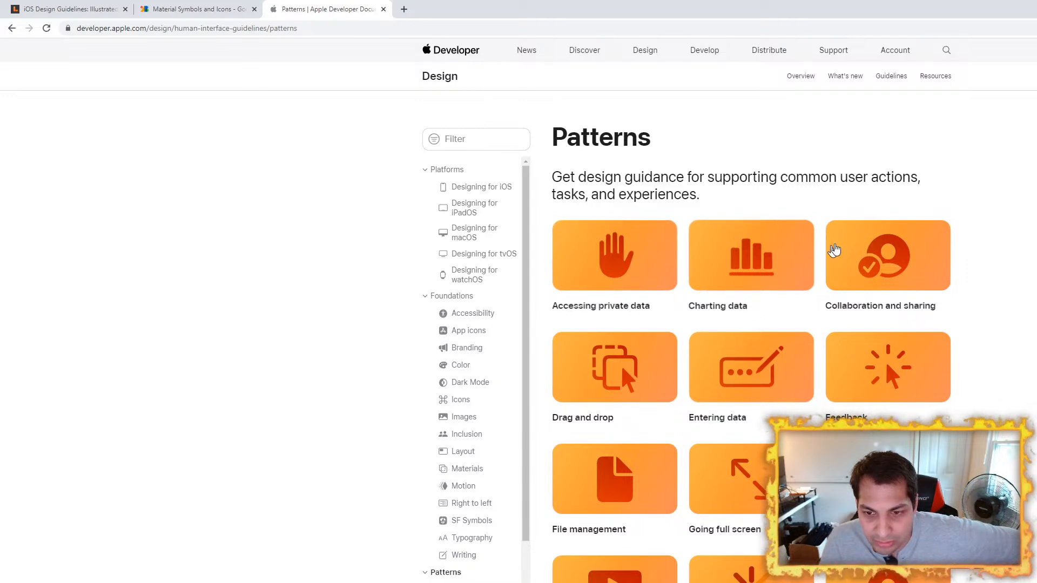
{"action": "scroll", "coordinate": [883, 262], "scroll_direction": "down", "scroll_amount": 1}
{"action": "scroll", "coordinate": [884, 262], "scroll_direction": "down", "scroll_amount": 3}
{"action": "scroll", "coordinate": [882, 261], "scroll_direction": "up", "scroll_amount": 3}
Step: Filter the guidelines overview's topic list by "sorting" and clear the filter text
{"action": "left_click", "coordinate": [490, 137]}
{"action": "left_click", "coordinate": [12, 28]}
{"action": "left_click", "coordinate": [500, 90]}
{"action": "type", "text": "sorting"}
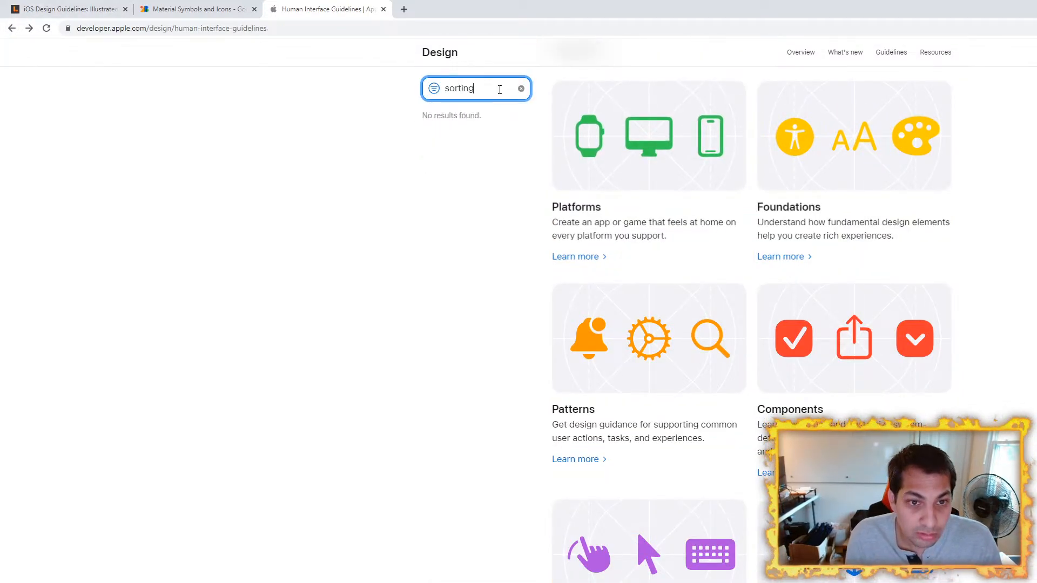
{"action": "key", "text": "BackSpace"}
{"action": "key", "text": "BackSpace"}
{"action": "key", "text": "BackSpace"}
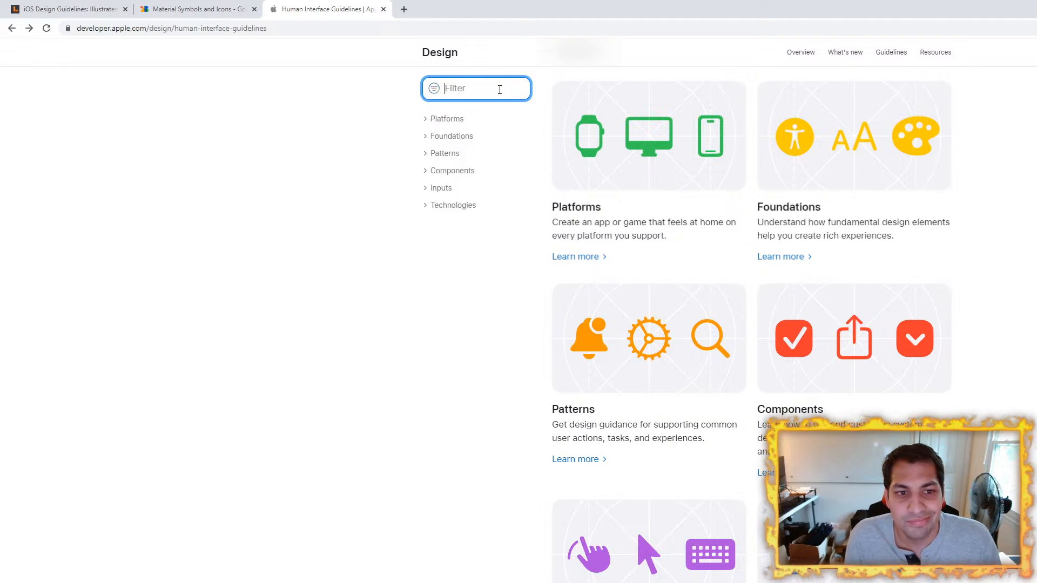
Step: Look over the remaining topics on the guidelines overview and open the Platforms topic
{"action": "scroll", "coordinate": [999, 366], "scroll_direction": "down", "scroll_amount": 7}
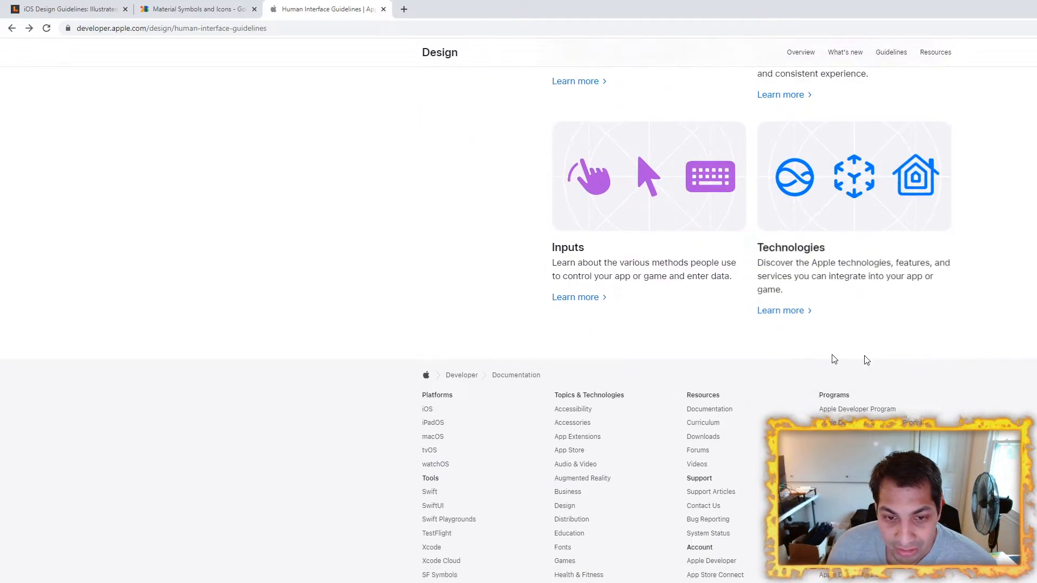
{"action": "scroll", "coordinate": [942, 361], "scroll_direction": "up", "scroll_amount": 15}
{"action": "scroll", "coordinate": [645, 324], "scroll_direction": "down", "scroll_amount": 5}
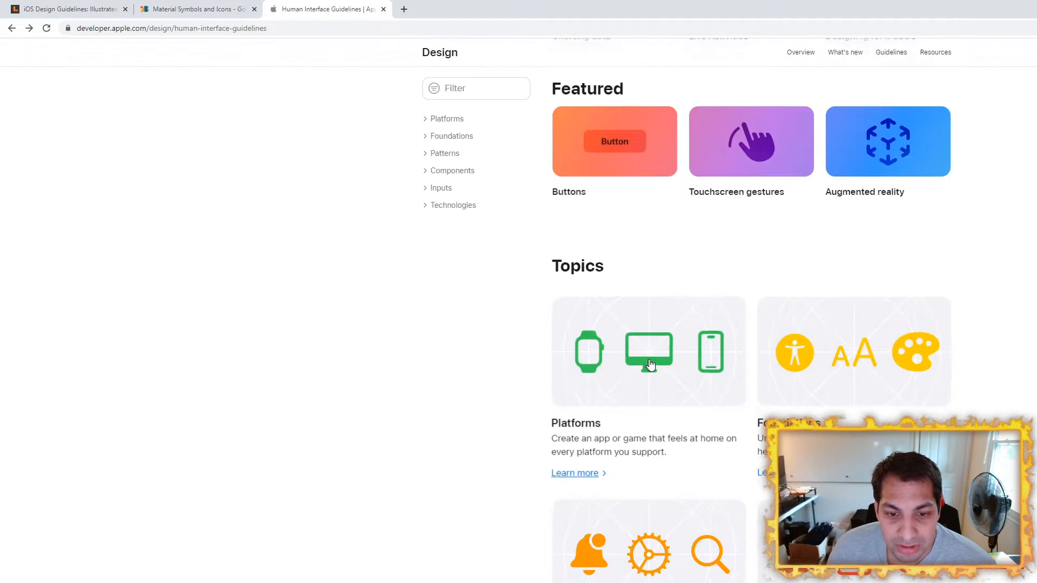
{"action": "left_click", "coordinate": [651, 366]}
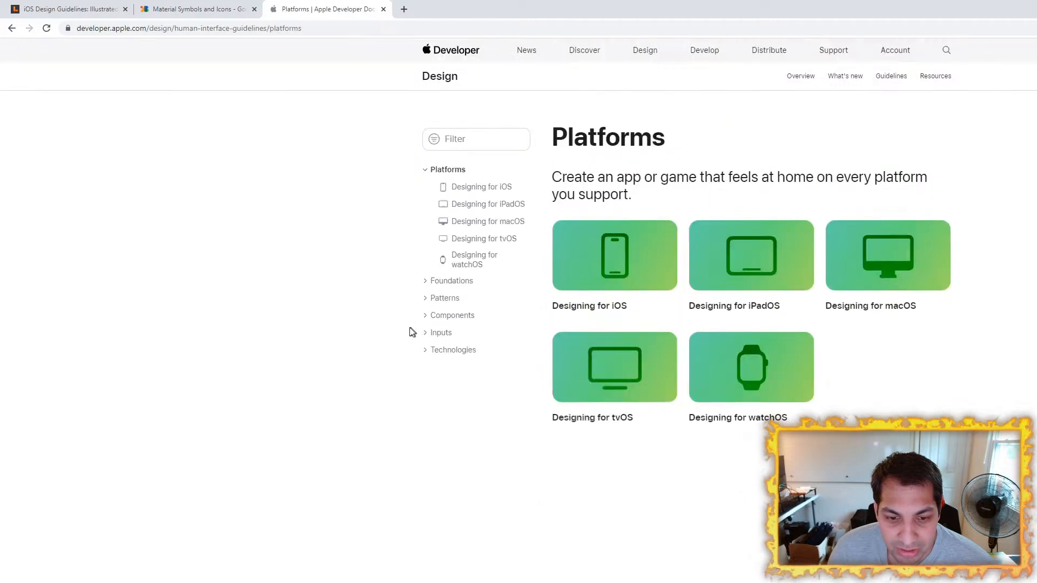
Step: Open the Designing for iOS article under Platforms and skim its system features and best practices
{"action": "left_click", "coordinate": [644, 268]}
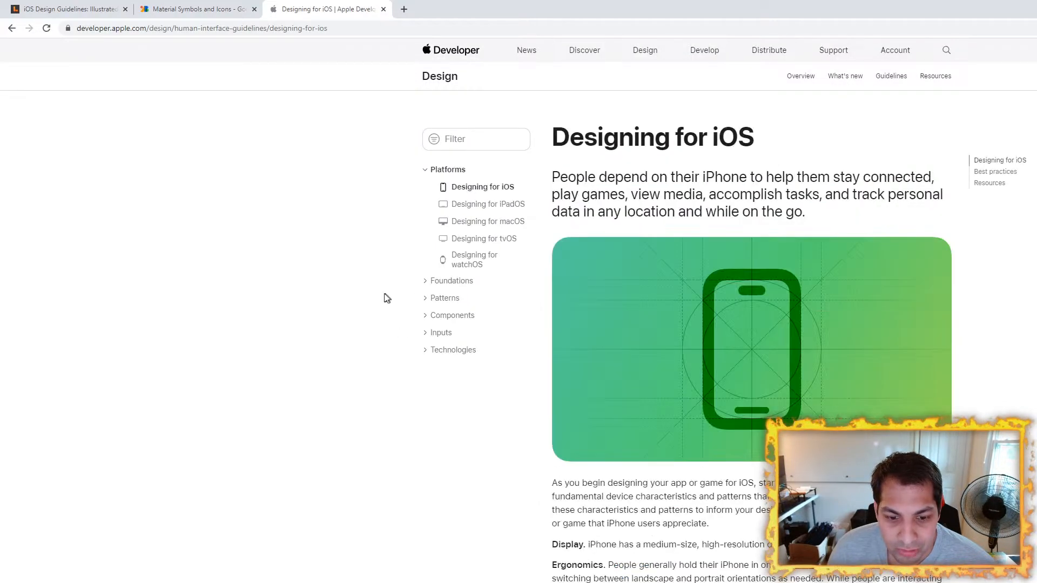
{"action": "scroll", "coordinate": [379, 299], "scroll_direction": "down", "scroll_amount": 8}
{"action": "scroll", "coordinate": [370, 303], "scroll_direction": "down", "scroll_amount": 7}
{"action": "scroll", "coordinate": [370, 303], "scroll_direction": "up", "scroll_amount": 5}
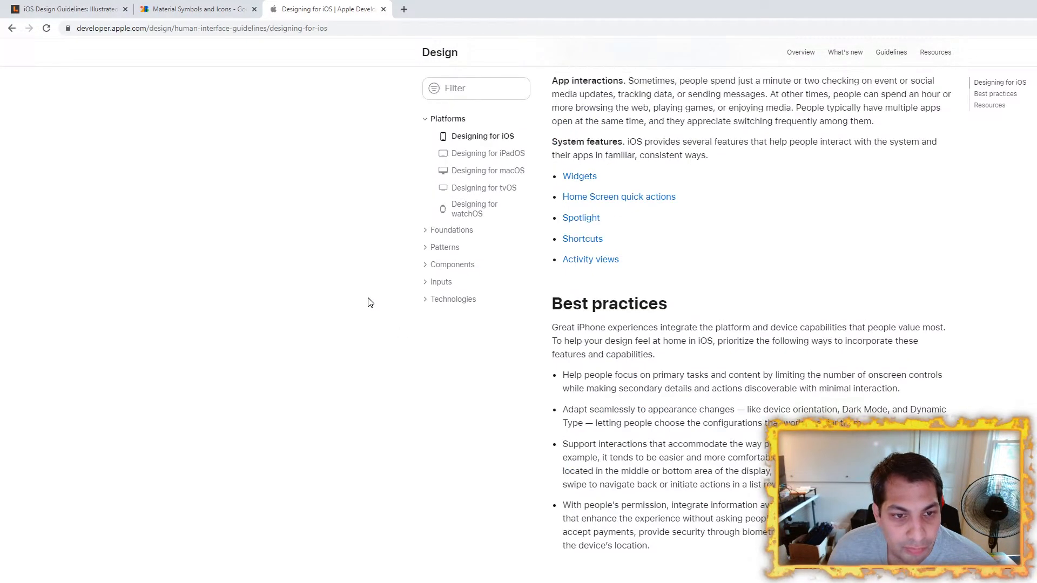
Step: Scan the Foundations topic, skim its Right to left article and return to the Foundations cards
{"action": "left_click", "coordinate": [452, 231]}
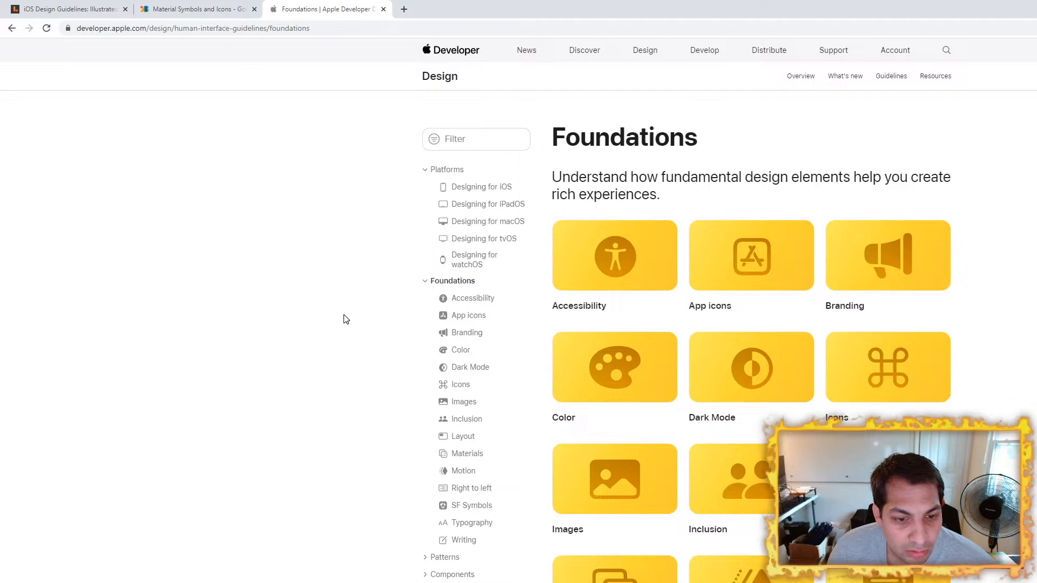
{"action": "scroll", "coordinate": [664, 384], "scroll_direction": "down", "scroll_amount": 4}
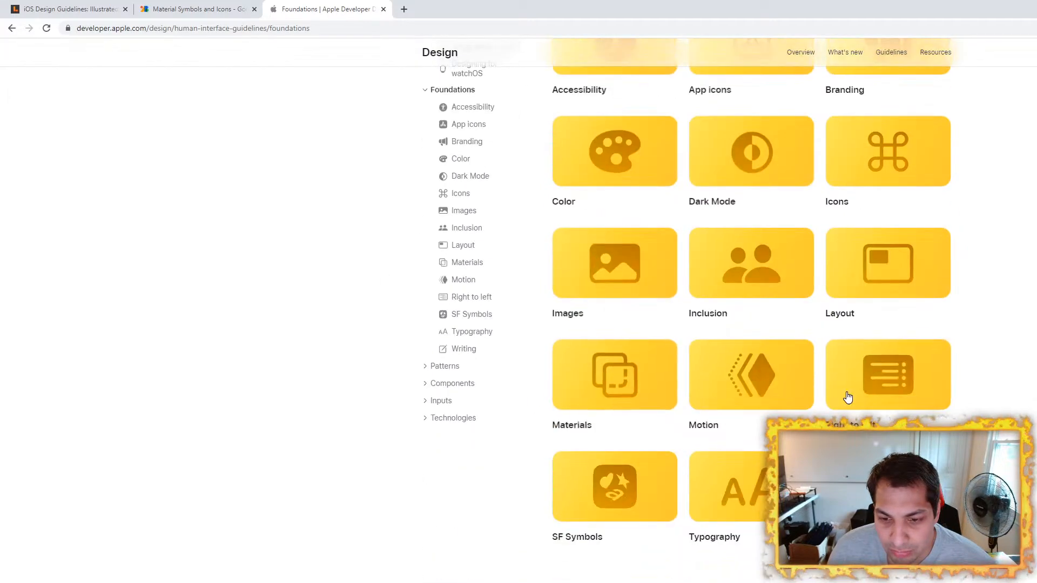
{"action": "scroll", "coordinate": [394, 294], "scroll_direction": "down", "scroll_amount": 11}
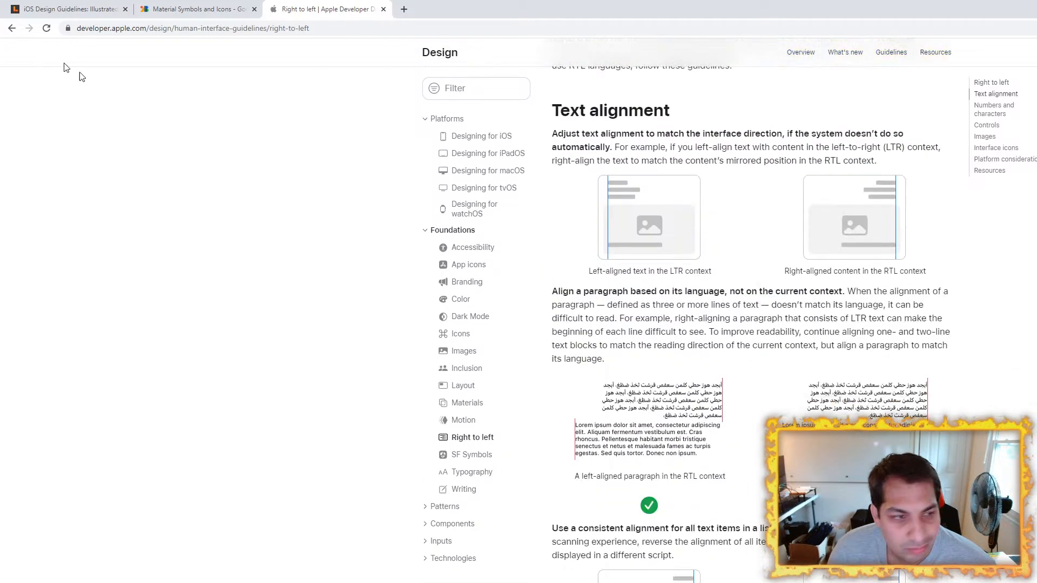
{"action": "left_click", "coordinate": [12, 29]}
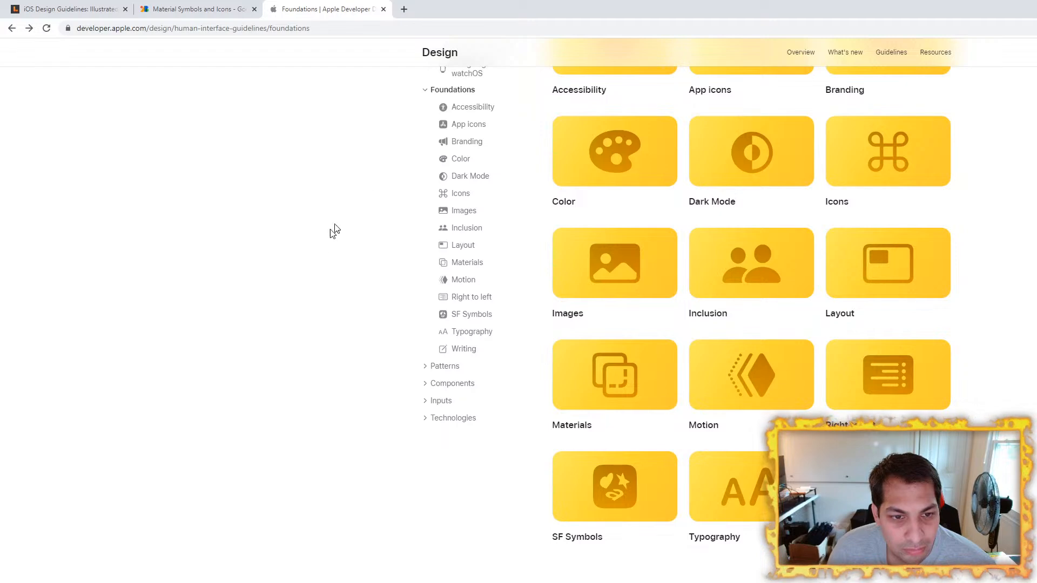
Step: Open the Patterns topic, skim its Modality article and return to the pattern cards
{"action": "left_click", "coordinate": [446, 367]}
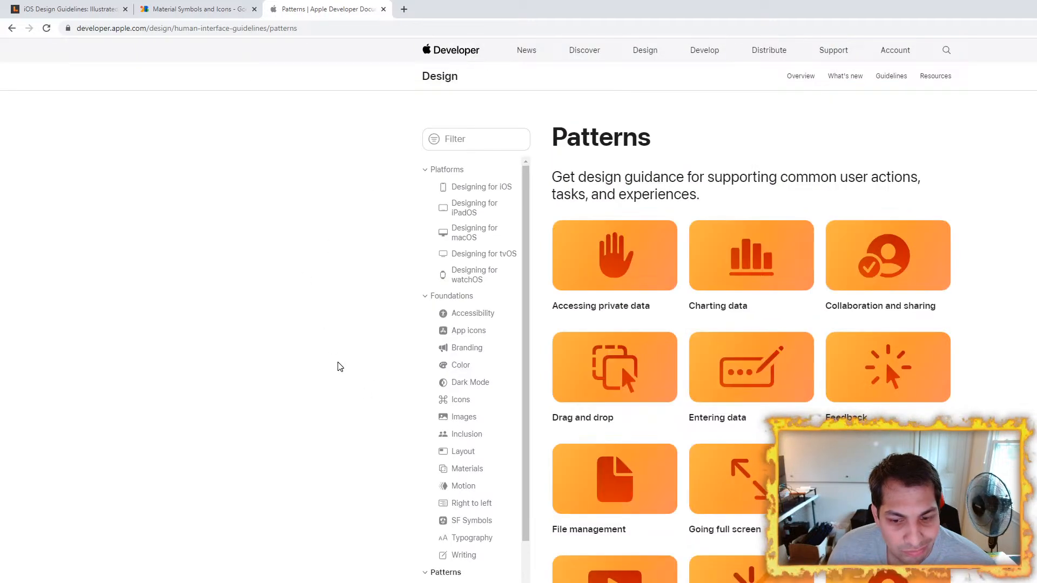
{"action": "scroll", "coordinate": [336, 378], "scroll_direction": "down", "scroll_amount": 5}
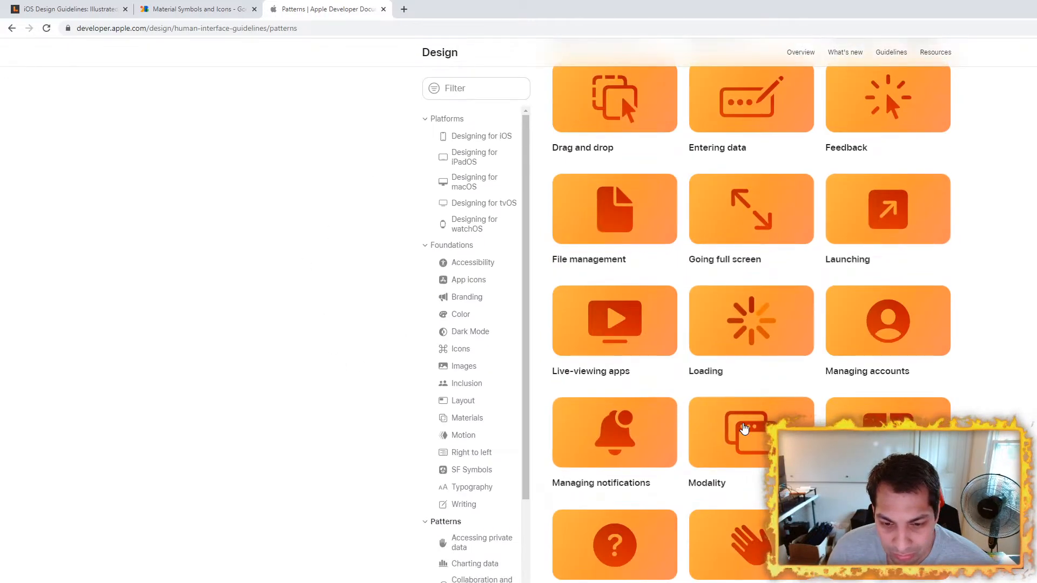
{"action": "left_click", "coordinate": [745, 429]}
{"action": "scroll", "coordinate": [602, 313], "scroll_direction": "down", "scroll_amount": 15}
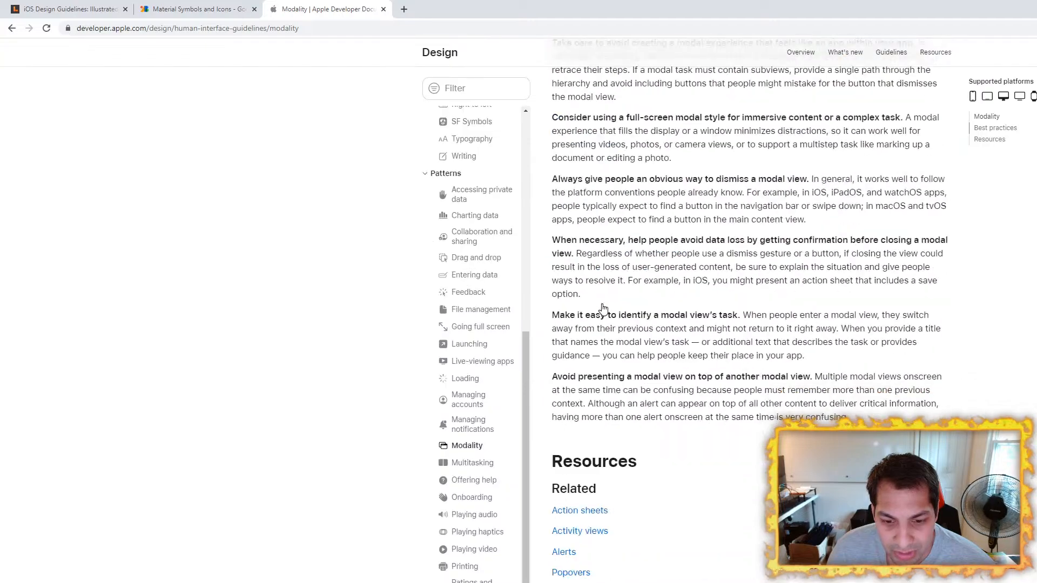
{"action": "scroll", "coordinate": [602, 308], "scroll_direction": "up", "scroll_amount": 15}
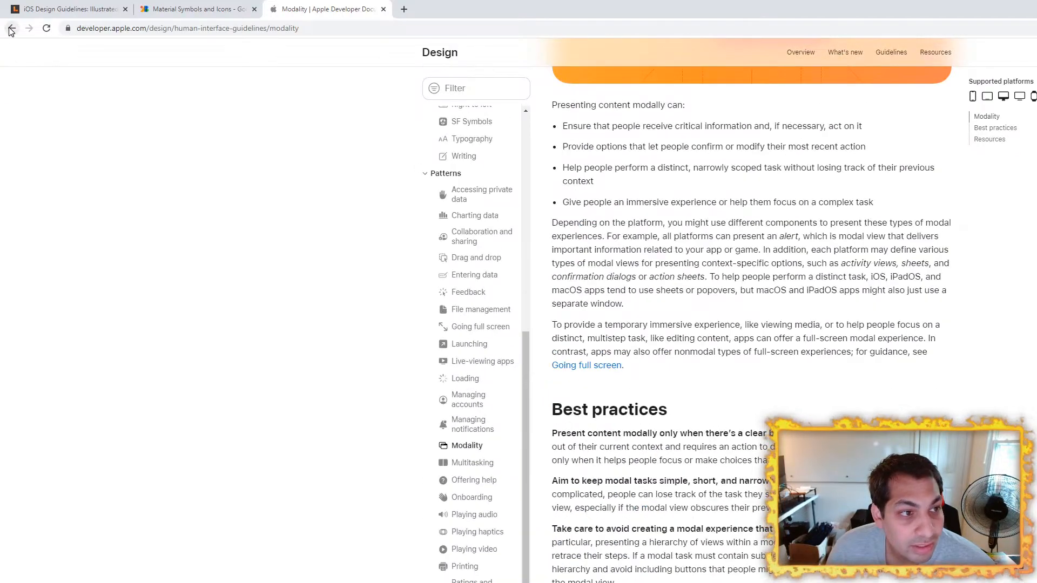
{"action": "left_click", "coordinate": [11, 28]}
{"action": "scroll", "coordinate": [637, 339], "scroll_direction": "up", "scroll_amount": 3}
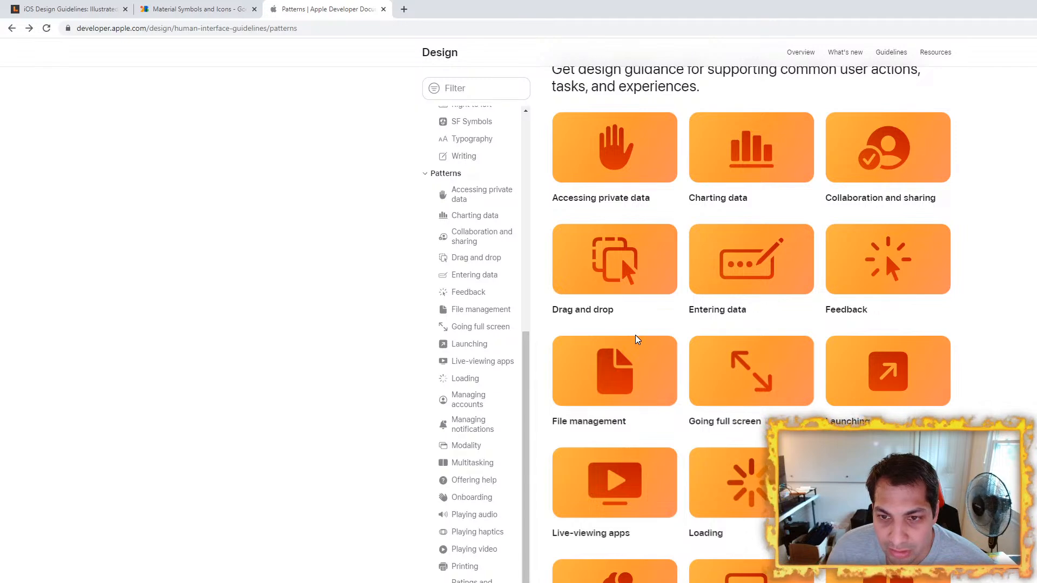
Step: Scan the remaining Patterns entries and open the Menus and actions section of the Components topic
{"action": "scroll", "coordinate": [635, 339], "scroll_direction": "down", "scroll_amount": 10}
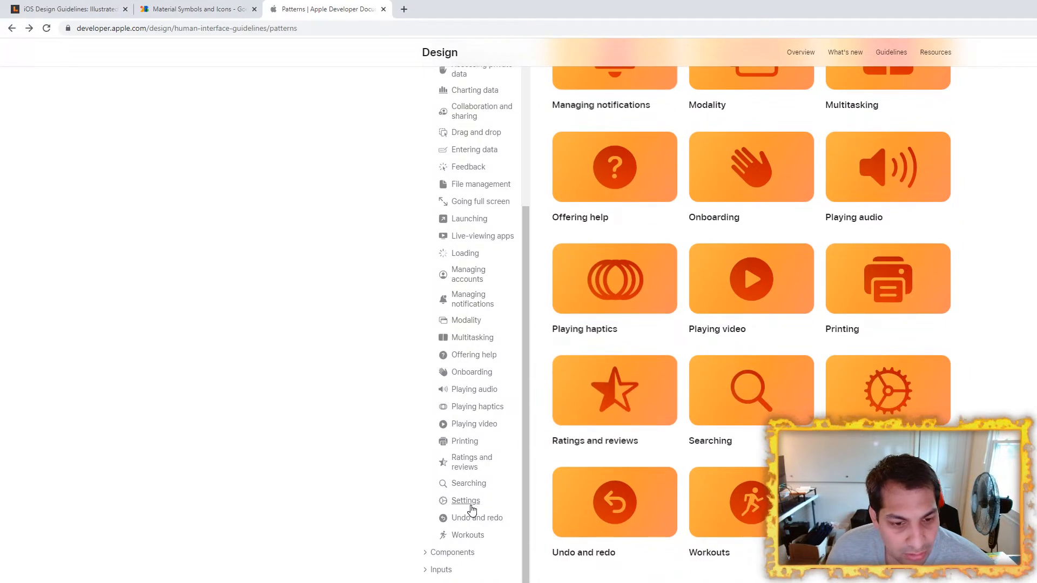
{"action": "scroll", "coordinate": [450, 226], "scroll_direction": "up", "scroll_amount": 5}
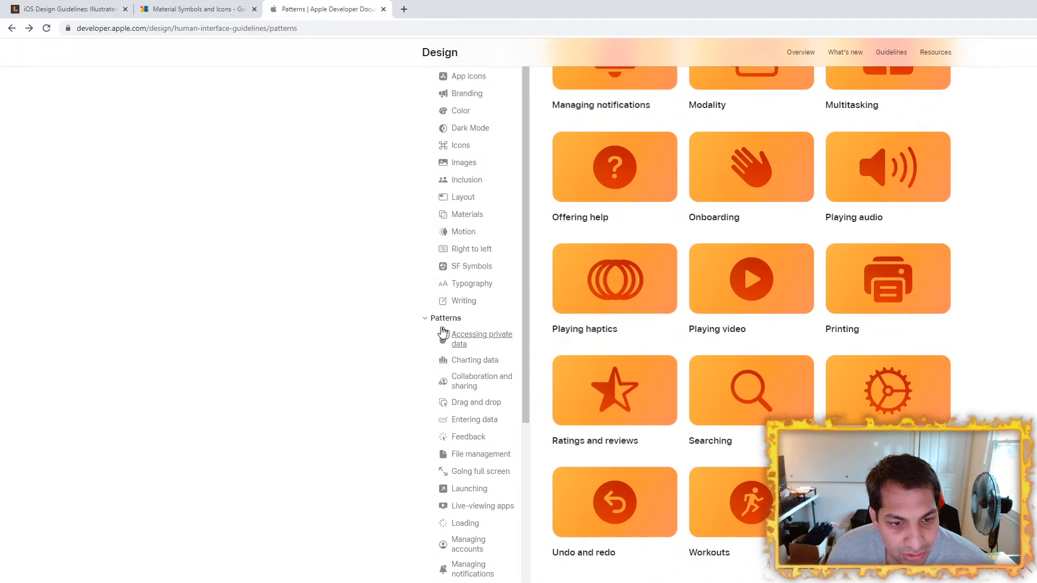
{"action": "scroll", "coordinate": [454, 333], "scroll_direction": "down", "scroll_amount": 10}
{"action": "left_click", "coordinate": [462, 446]}
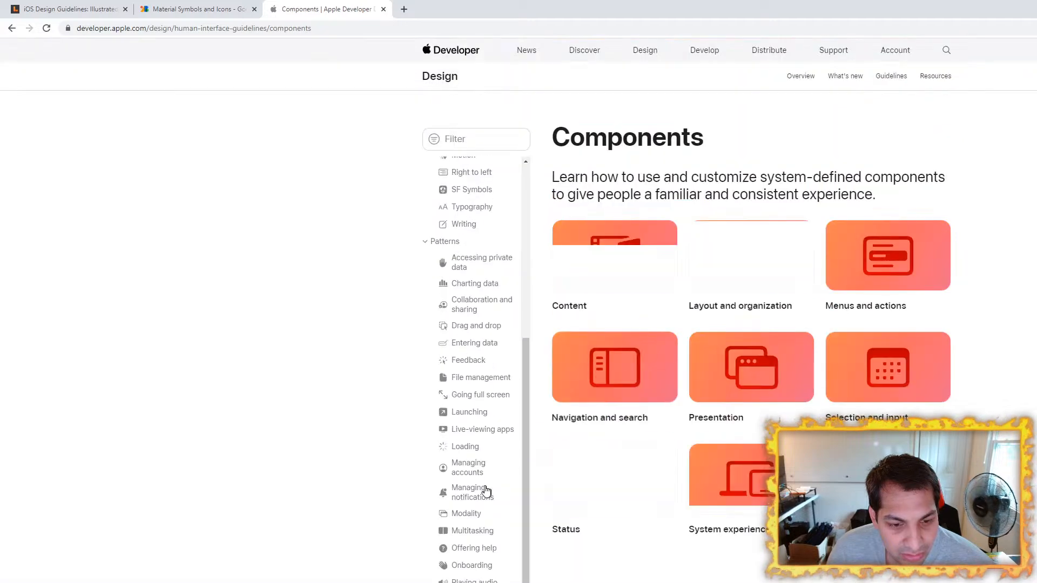
{"action": "left_click", "coordinate": [928, 257]}
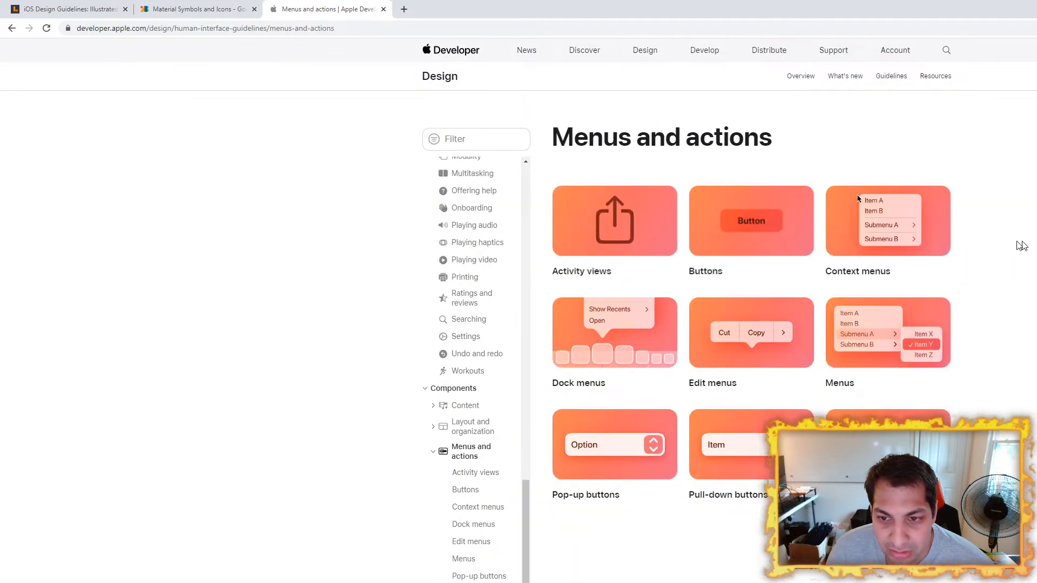
Step: Skim the Context menus article and the Menus article in the Menus and actions section
{"action": "left_click", "coordinate": [918, 225]}
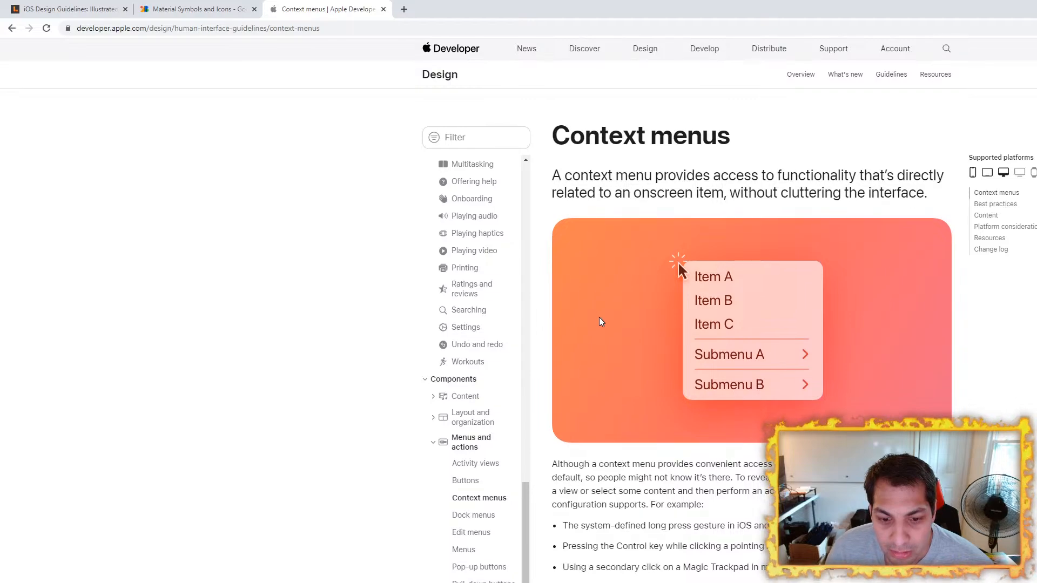
{"action": "scroll", "coordinate": [601, 322], "scroll_direction": "down", "scroll_amount": 20}
{"action": "scroll", "coordinate": [175, 87], "scroll_direction": "up", "scroll_amount": 3}
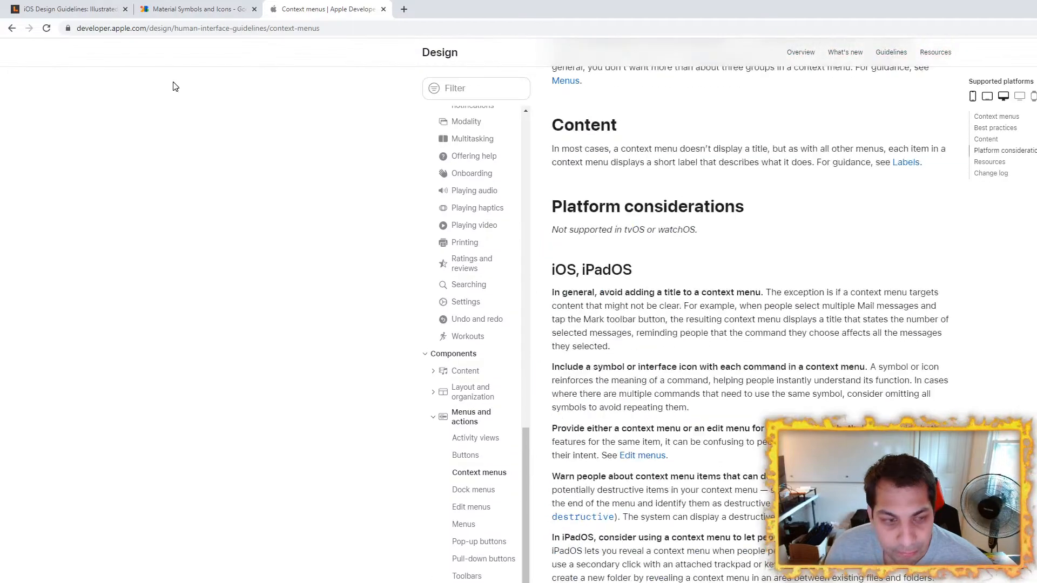
{"action": "left_click", "coordinate": [13, 30]}
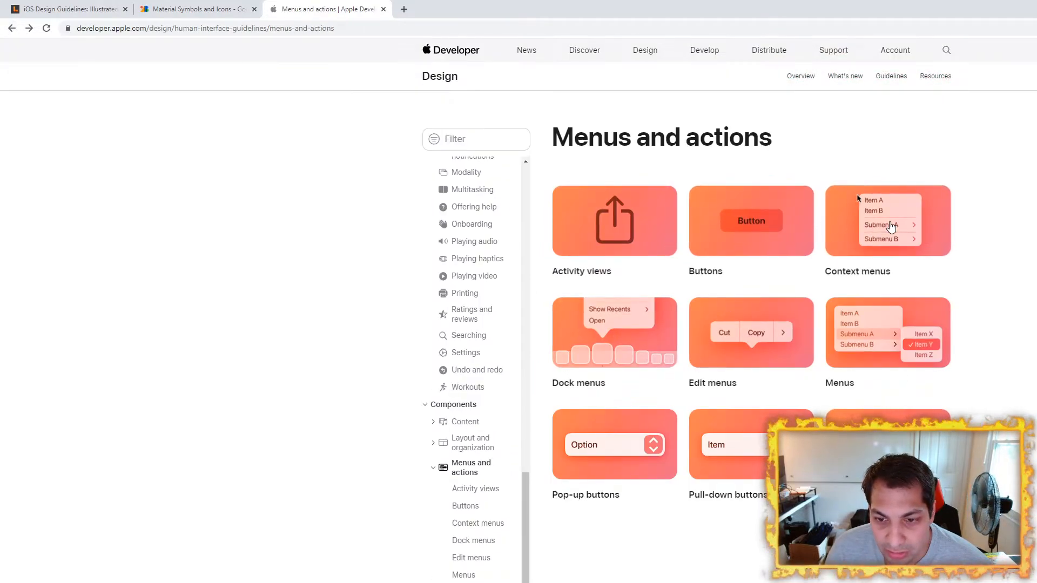
{"action": "left_click", "coordinate": [891, 362]}
{"action": "scroll", "coordinate": [756, 306], "scroll_direction": "down", "scroll_amount": 8}
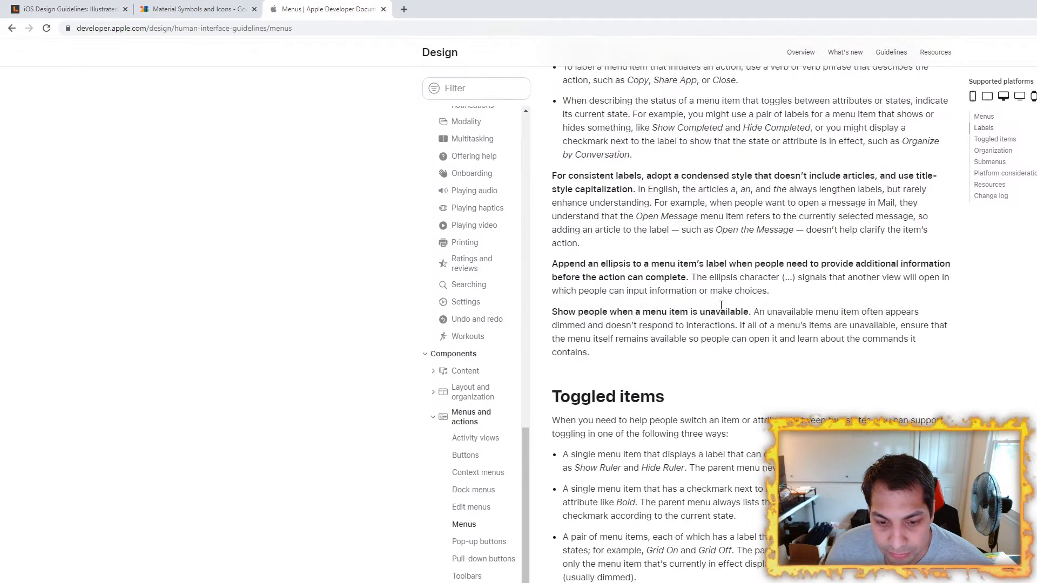
{"action": "scroll", "coordinate": [721, 305], "scroll_direction": "up", "scroll_amount": 12}
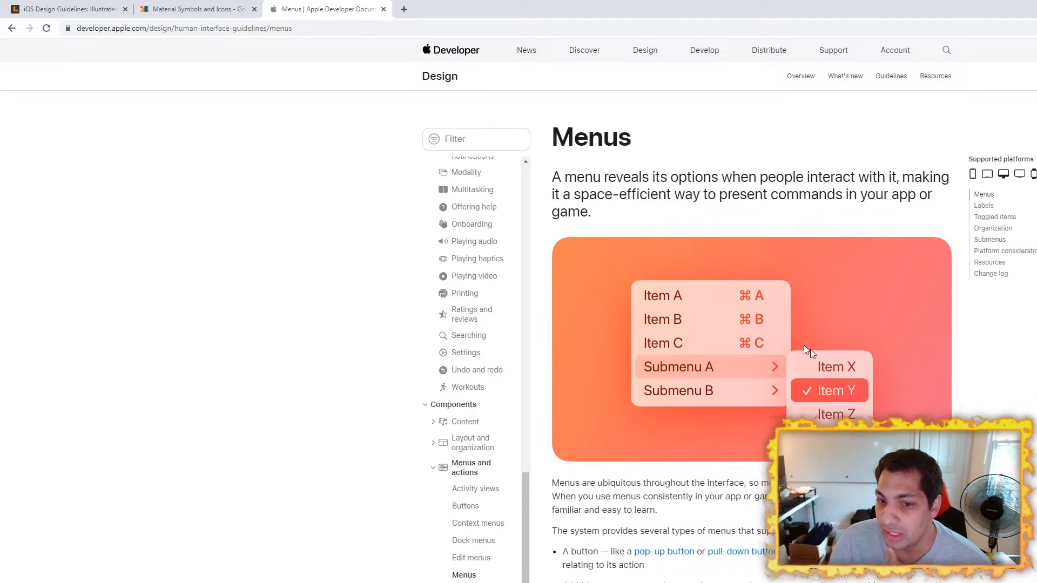
Step: Switch to Figma and draw a white rounded rectangle of about 215 × 235 beside the 390 x 844 phone wireframe
{"action": "key", "text": "alt+Tab"}
{"action": "left_click_drag", "start_coordinate": [625, 303], "coordinate": [732, 282]}
{"action": "left_click", "coordinate": [92, 35]}
{"action": "scroll", "coordinate": [778, 336], "scroll_direction": "up", "scroll_amount": 1}
{"action": "scroll", "coordinate": [779, 336], "scroll_direction": "up", "scroll_amount": 3}
{"action": "mouse_move", "coordinate": [639, 270]}
{"action": "left_mouse_down"}
{"action": "mouse_move", "coordinate": [790, 431]}
{"action": "mouse_move", "coordinate": [836, 449]}
{"action": "mouse_move", "coordinate": [831, 480]}
{"action": "left_mouse_up"}
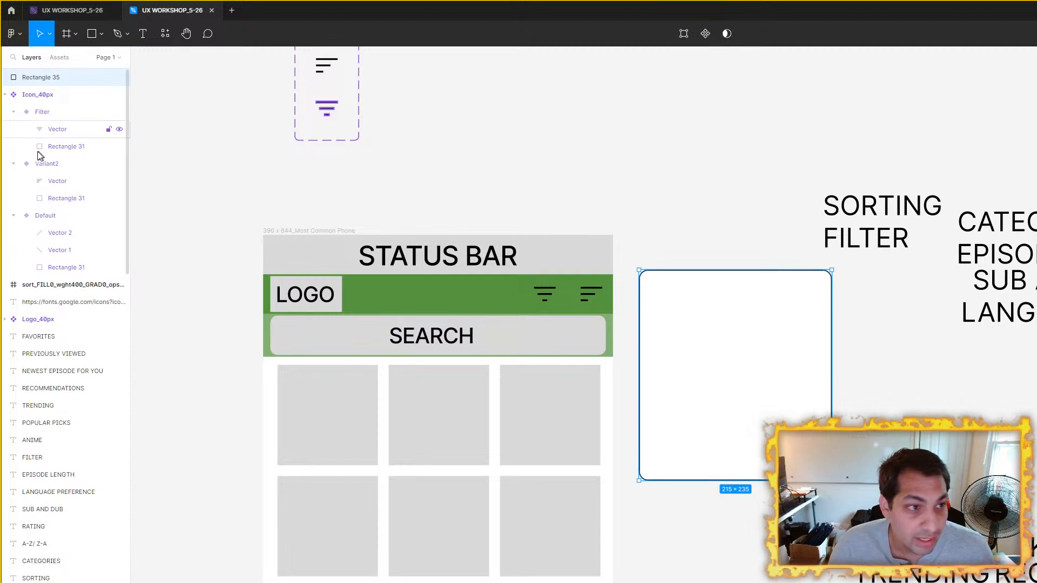
Step: Move the white rectangle into the 390 x 844 phone frame, directly below the header's Filter and Sort icons
{"action": "left_click_drag", "start_coordinate": [799, 358], "coordinate": [571, 393]}
{"action": "scroll", "coordinate": [573, 389], "scroll_direction": "up", "scroll_amount": 5}
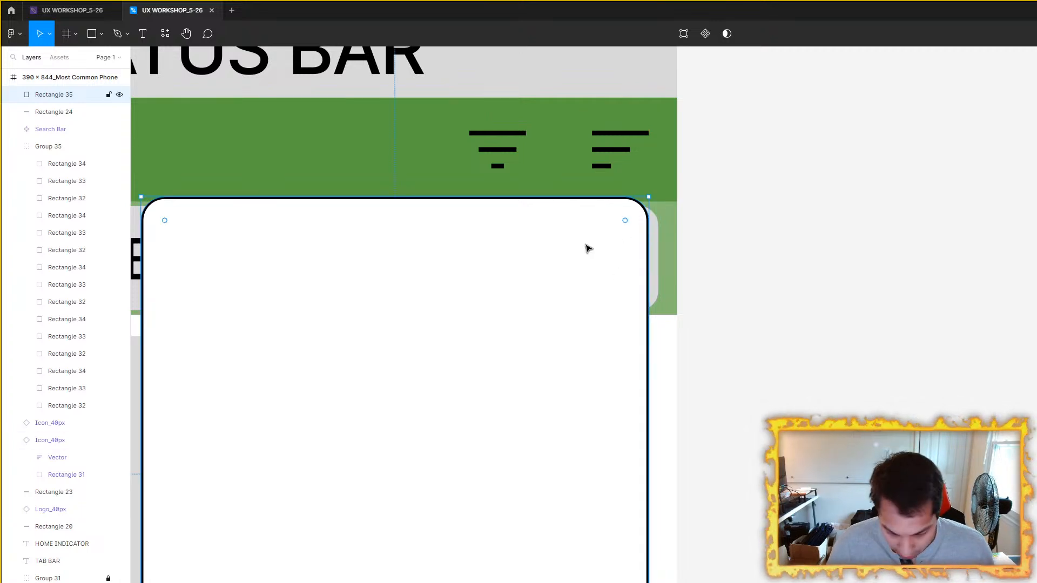
{"action": "scroll", "coordinate": [586, 246], "scroll_direction": "down", "scroll_amount": 5}
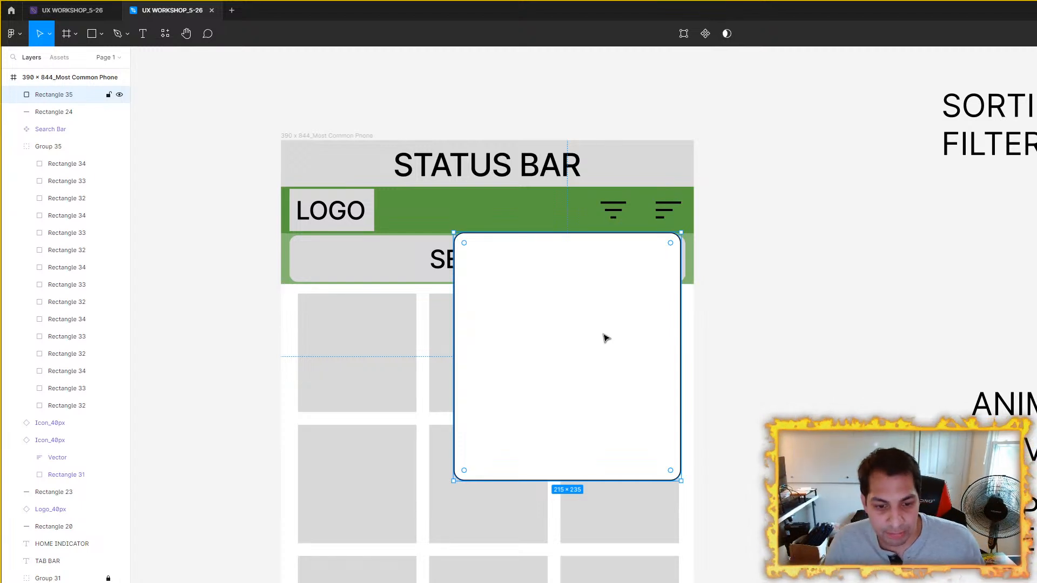
{"action": "scroll", "coordinate": [605, 339], "scroll_direction": "down", "scroll_amount": 3}
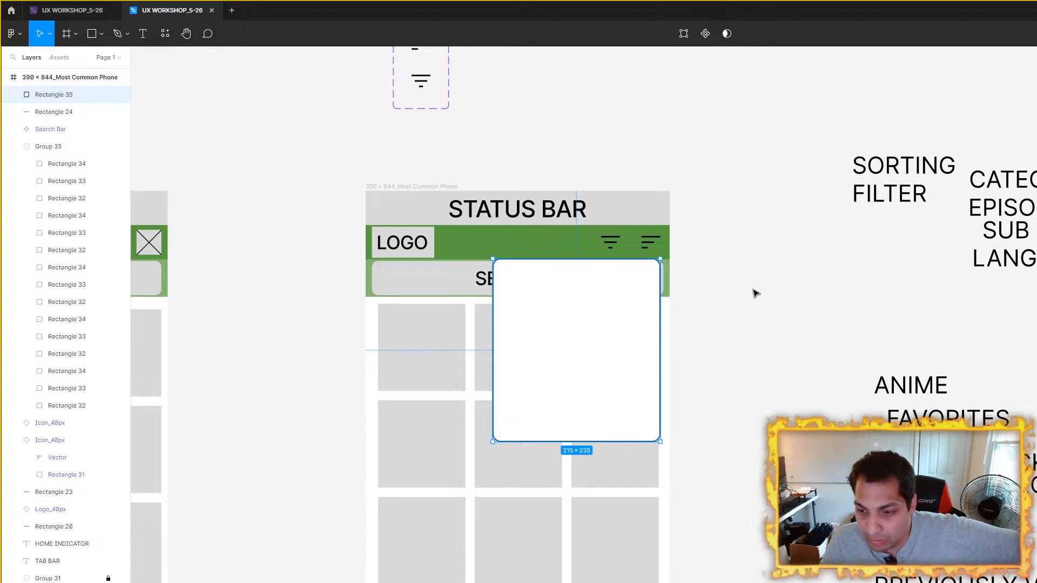
{"action": "left_click_drag", "start_coordinate": [755, 359], "coordinate": [877, 242]}
{"action": "left_click", "coordinate": [910, 235]}
{"action": "left_click", "coordinate": [718, 250]}
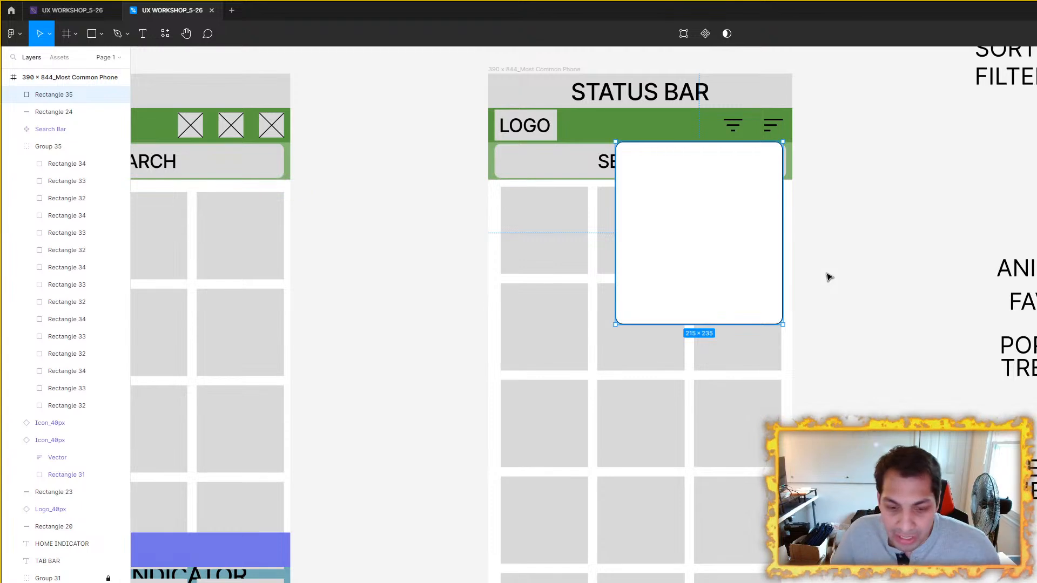
{"action": "scroll", "coordinate": [830, 277], "scroll_direction": "down", "scroll_amount": 5}
Step: Switch to Chrome and search Google for "thumb zone" in a new tab
{"action": "key", "text": "alt+Tab"}
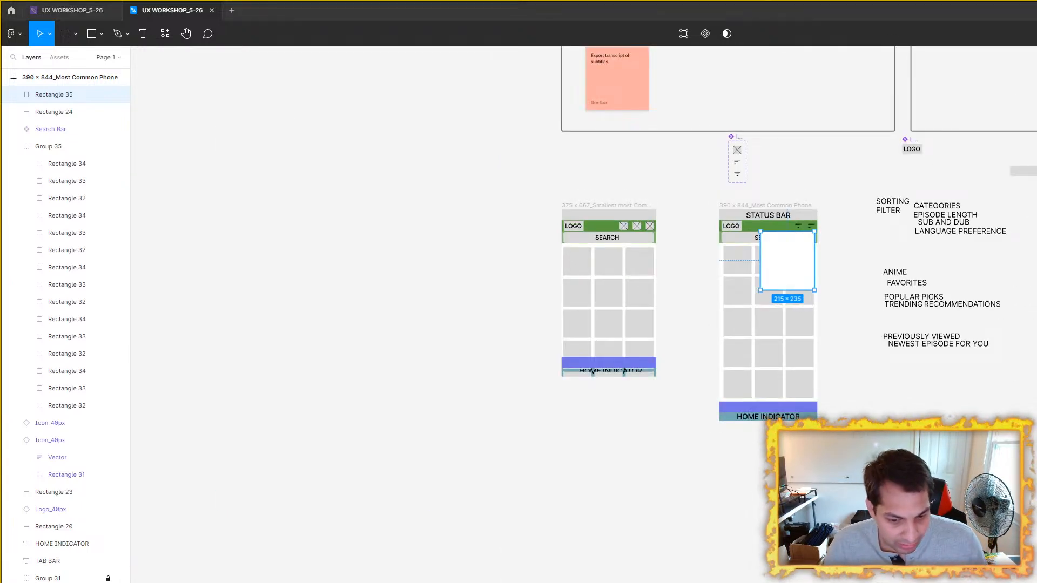
{"action": "left_click", "coordinate": [404, 8]}
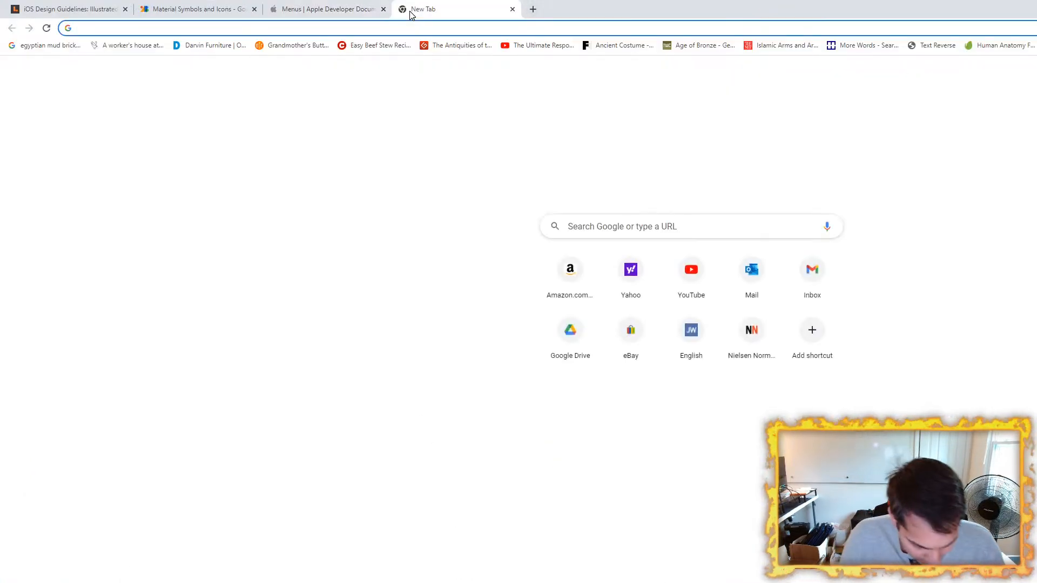
{"action": "type", "text": "t"}
{"action": "key", "text": "BackSpace"}
{"action": "type", "text": "thum"}
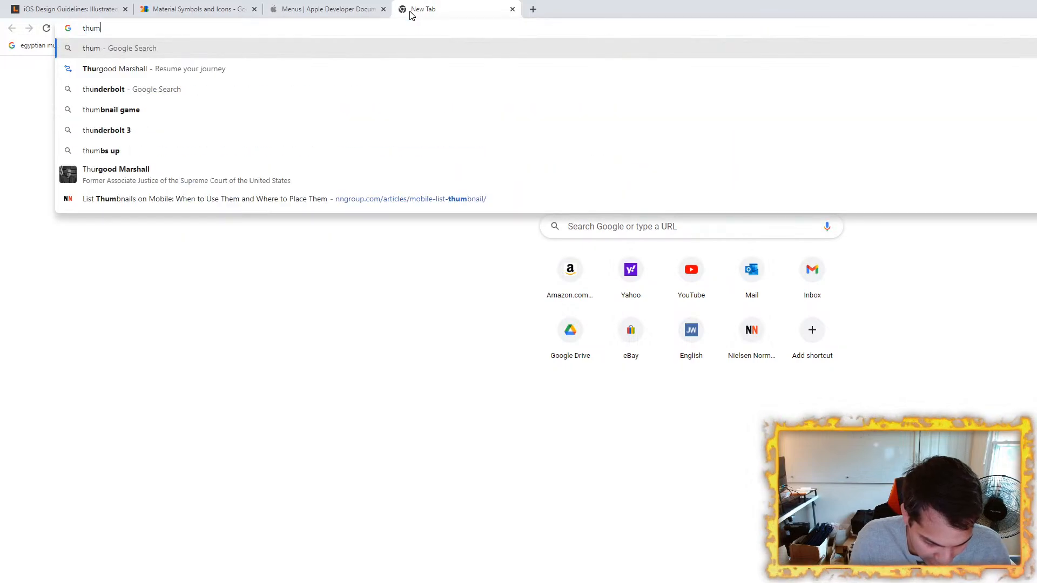
{"action": "type", "text": "bs"}
{"action": "key", "text": "BackSpace"}
{"action": "key", "text": "BackSpace"}
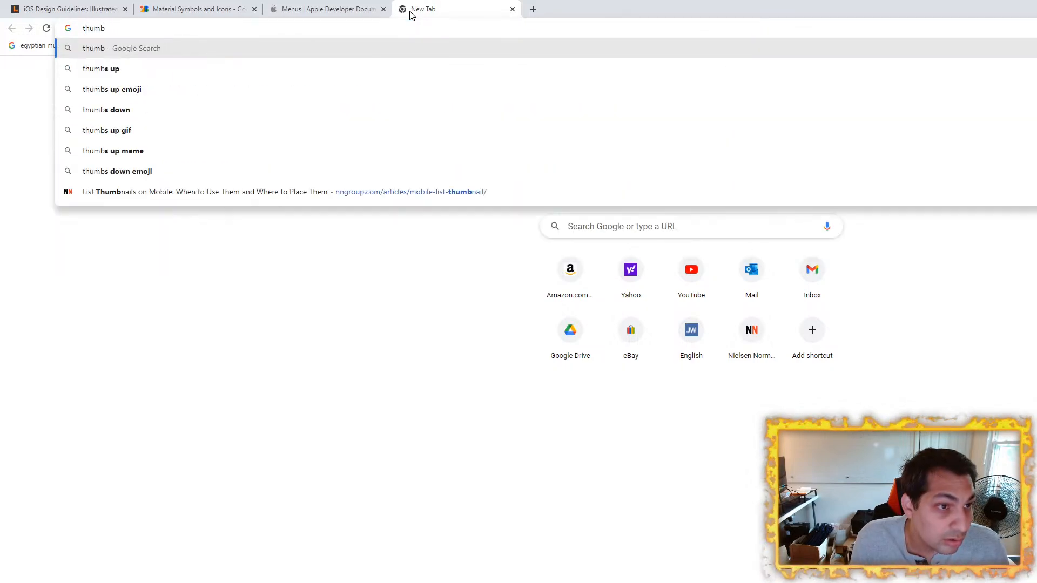
{"action": "type", "text": "zone"}
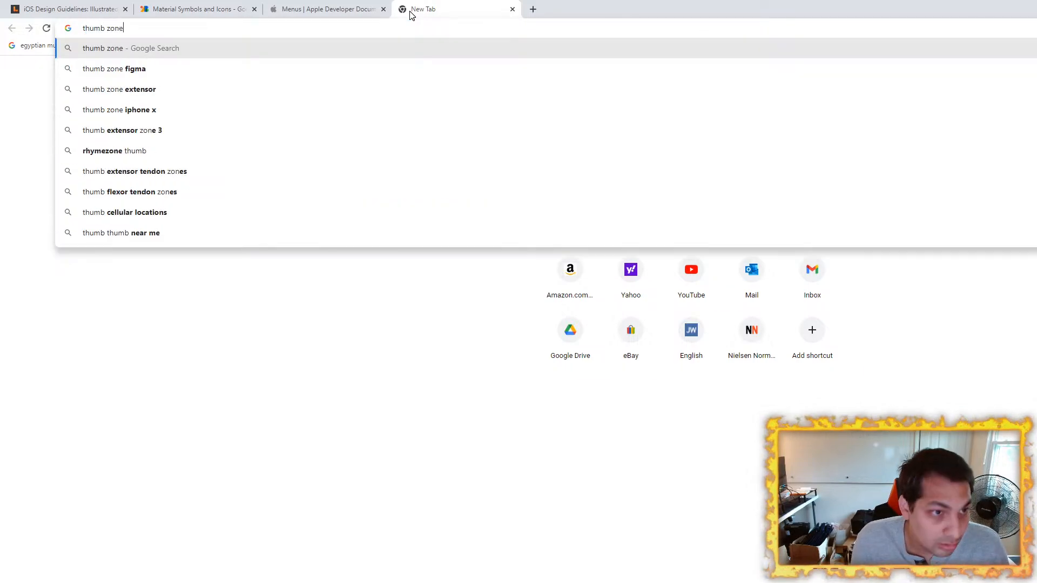
{"action": "key", "text": "Return"}
Step: Open Smashing Magazine's thumb zone article from the image results, view its thumb-zone diagram and return to the search results
{"action": "left_click", "coordinate": [183, 227]}
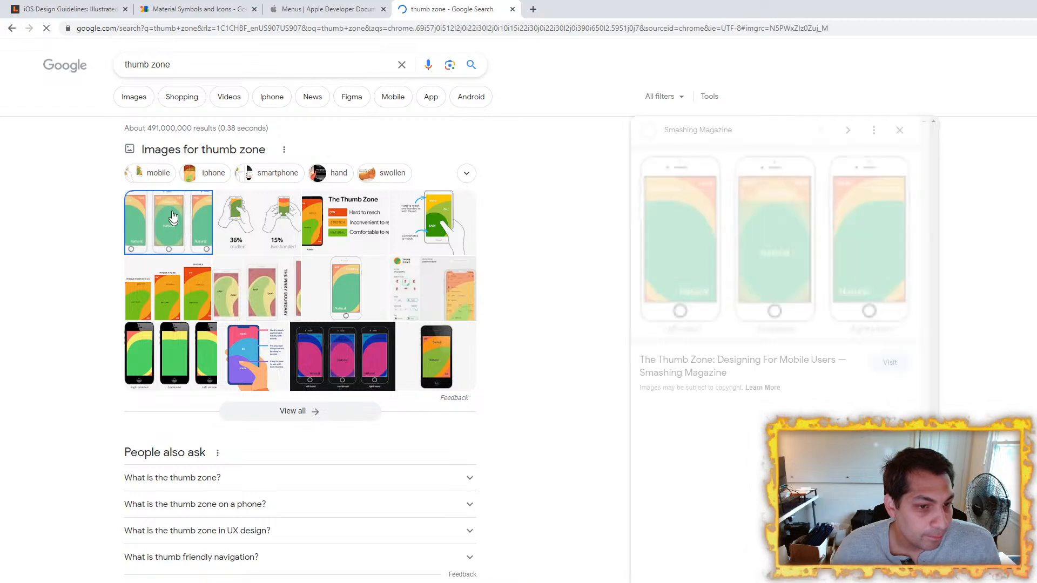
{"action": "left_click", "coordinate": [694, 264]}
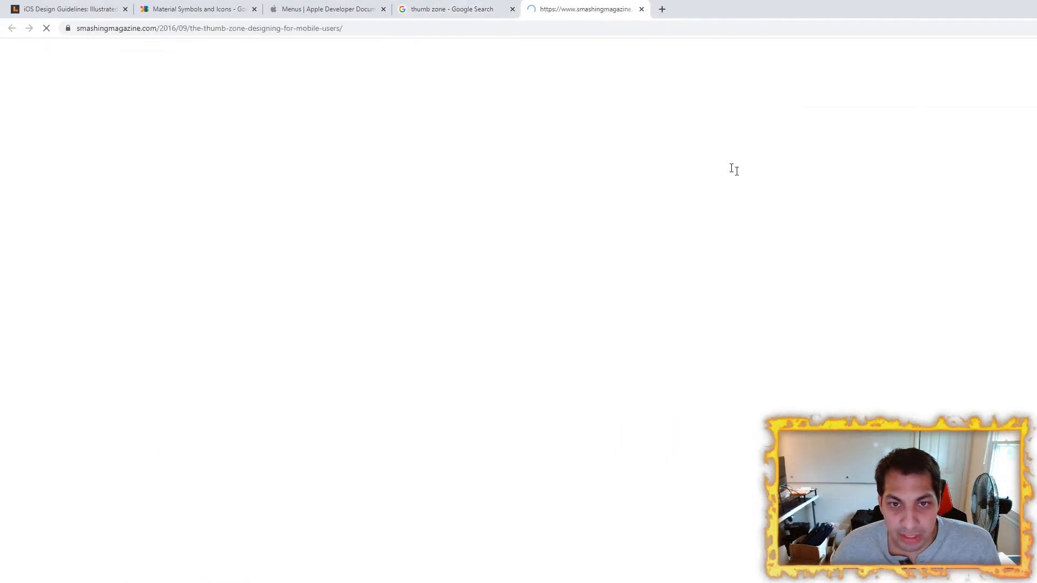
{"action": "scroll", "coordinate": [676, 277], "scroll_direction": "down", "scroll_amount": 10}
{"action": "scroll", "coordinate": [602, 273], "scroll_direction": "down", "scroll_amount": 10}
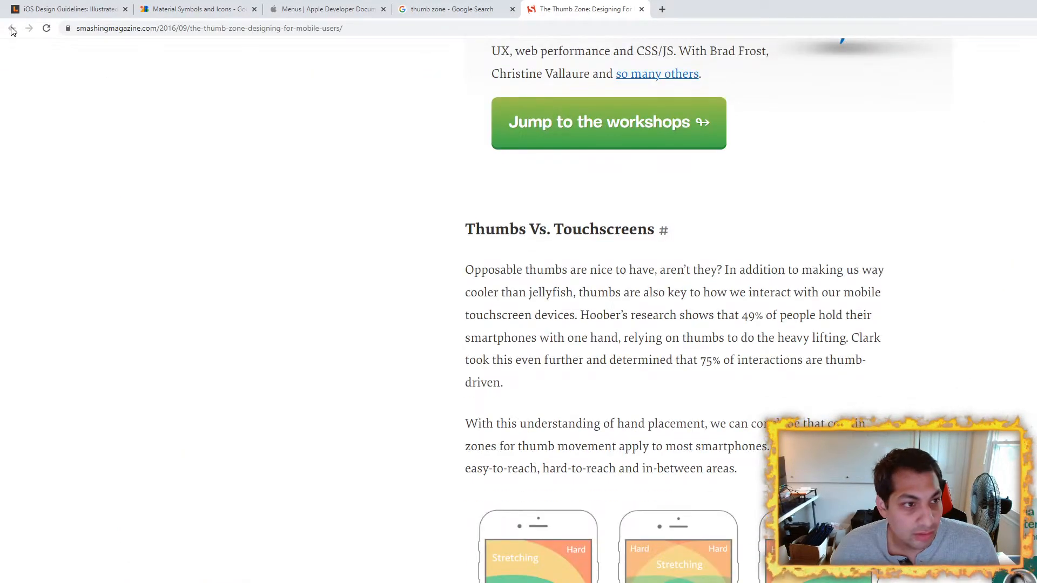
{"action": "scroll", "coordinate": [722, 435], "scroll_direction": "down", "scroll_amount": 5}
{"action": "right_click", "coordinate": [763, 372]}
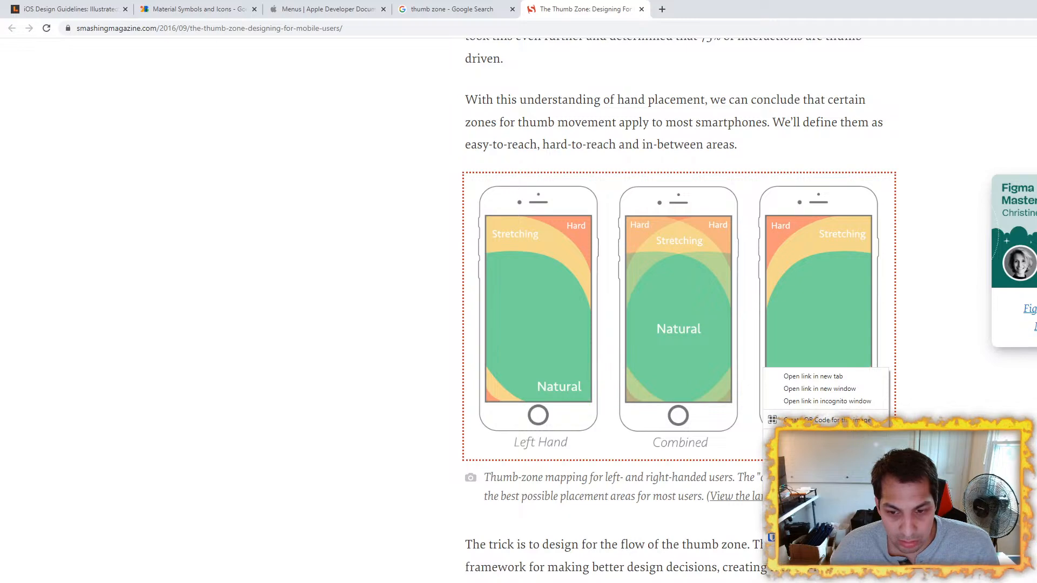
{"action": "key", "text": "Escape"}
{"action": "left_click", "coordinate": [451, 9]}
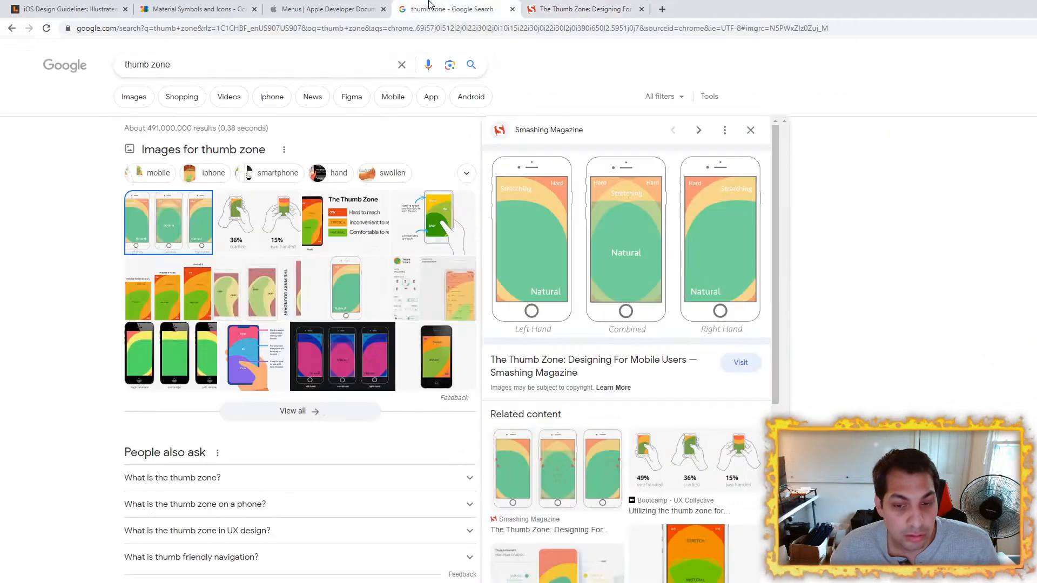
Step: Switch to Figma, paste the copied thumb-zone diagram onto the canvas and place it below the 390 x 844 phone wireframe
{"action": "key", "text": "alt+Tab"}
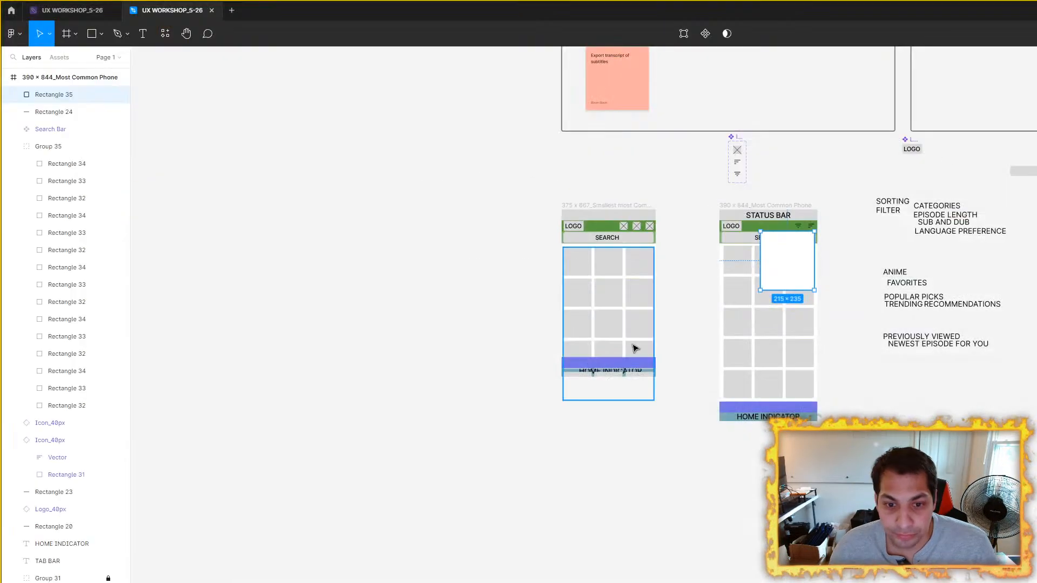
{"action": "left_click", "coordinate": [615, 564]}
{"action": "key", "text": "ctrl+v"}
{"action": "left_click_drag", "start_coordinate": [668, 370], "coordinate": [666, 490]}
{"action": "scroll", "coordinate": [939, 432], "scroll_direction": "up", "scroll_amount": 2}
{"action": "scroll", "coordinate": [794, 434], "scroll_direction": "down", "scroll_amount": 2}
{"action": "scroll", "coordinate": [665, 489], "scroll_direction": "up", "scroll_amount": 2}
{"action": "left_click", "coordinate": [702, 346]}
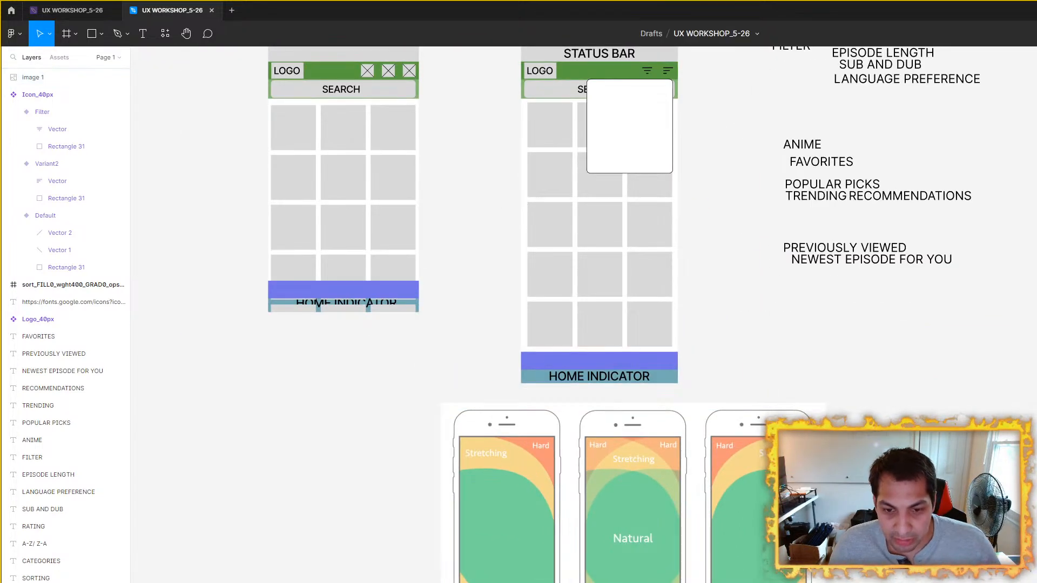
Step: Examine the white menu rectangle under the header icons of the 390 x 844 wireframe and the workshop boards above it
{"action": "left_click_drag", "start_coordinate": [620, 117], "coordinate": [597, 248]}
{"action": "left_click", "coordinate": [599, 251]}
{"action": "scroll", "coordinate": [697, 276], "scroll_direction": "up", "scroll_amount": 1}
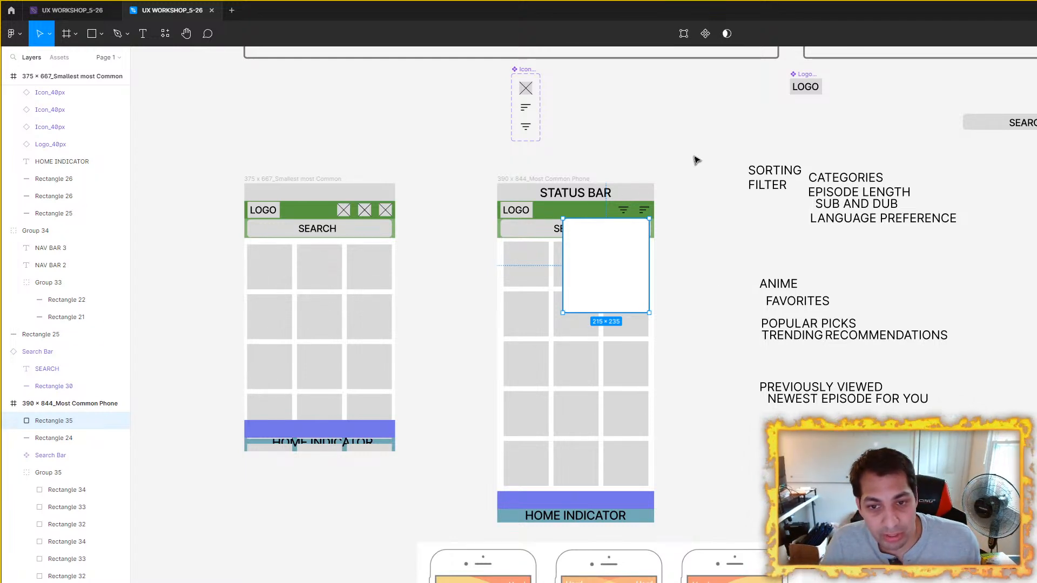
{"action": "scroll", "coordinate": [697, 157], "scroll_direction": "down", "scroll_amount": 5}
{"action": "scroll", "coordinate": [303, 234], "scroll_direction": "up", "scroll_amount": 5}
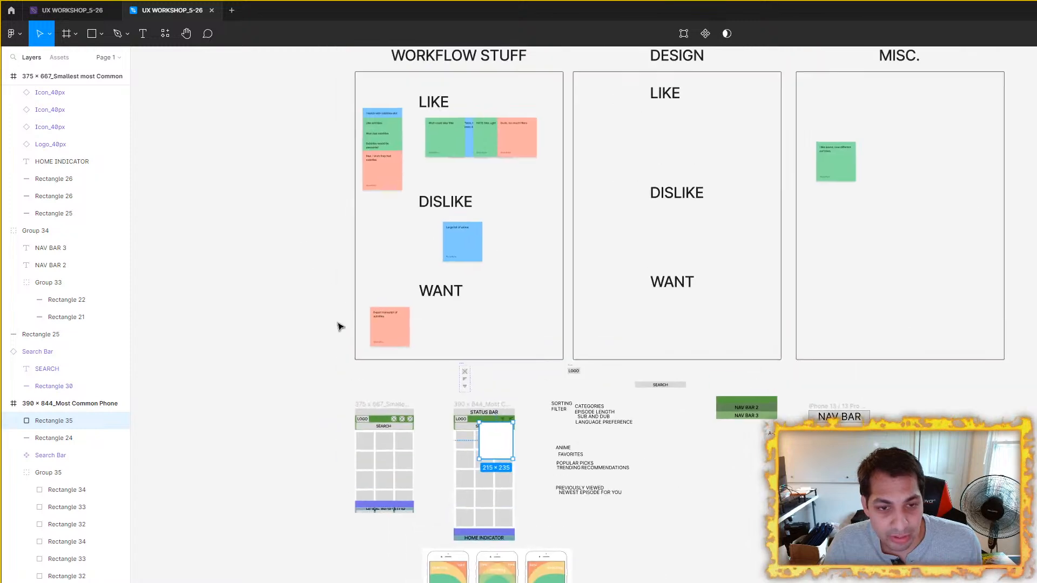
{"action": "left_click", "coordinate": [318, 312]}
{"action": "scroll", "coordinate": [324, 318], "scroll_direction": "up", "scroll_amount": 2}
{"action": "scroll", "coordinate": [683, 490], "scroll_direction": "up", "scroll_amount": 3}
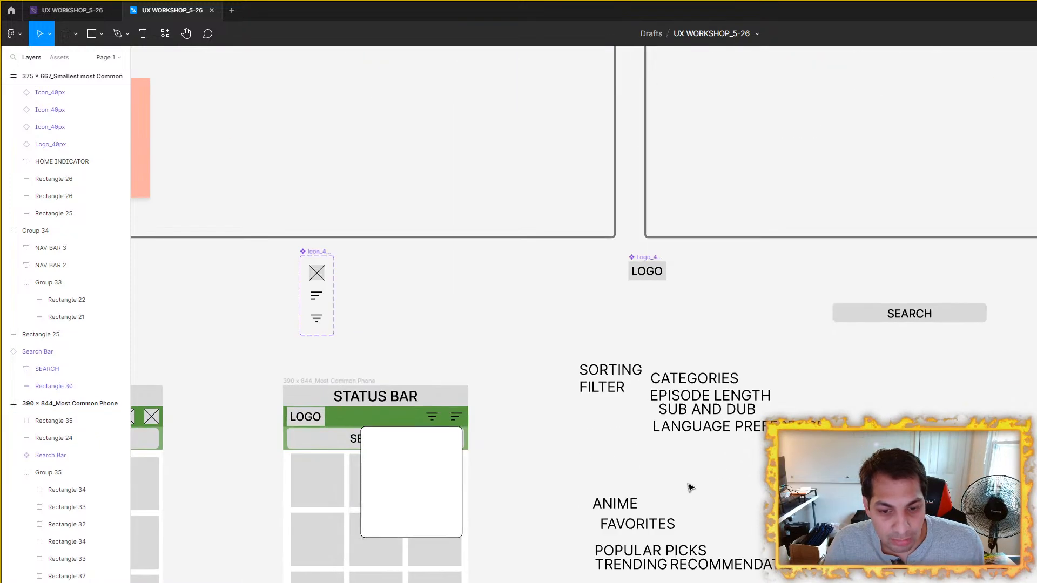
{"action": "scroll", "coordinate": [607, 291], "scroll_direction": "down", "scroll_amount": 2}
Step: Review the sorting and filter text labels, and compare the 390 x 844 wireframe's header and menu placement with the thumb-zone diagram
{"action": "left_click_drag", "start_coordinate": [597, 260], "coordinate": [939, 581]}
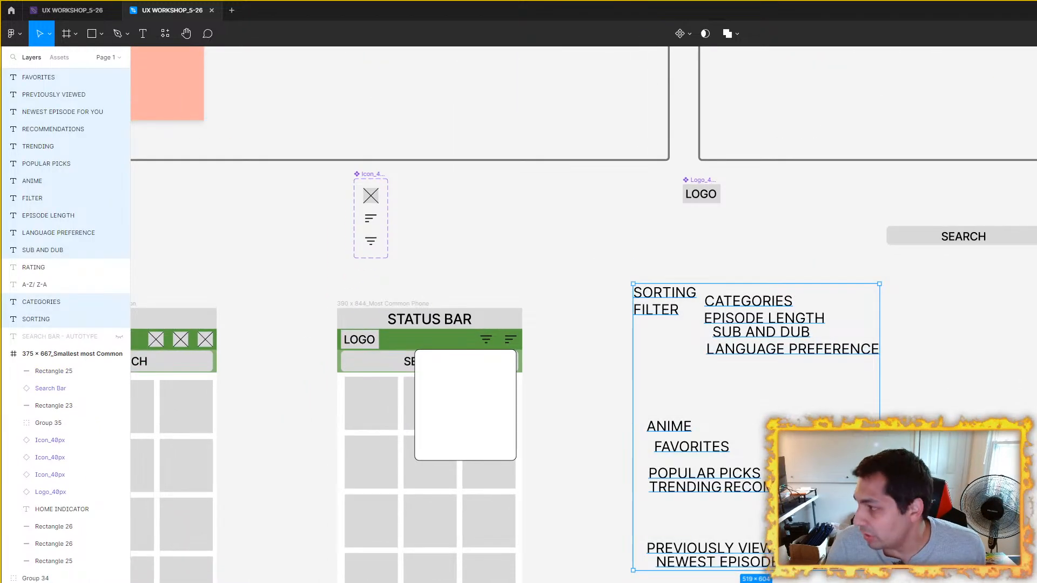
{"action": "left_click_drag", "start_coordinate": [570, 269], "coordinate": [833, 581]}
{"action": "left_click", "coordinate": [324, 242]}
{"action": "left_click_drag", "start_coordinate": [325, 242], "coordinate": [512, 236]}
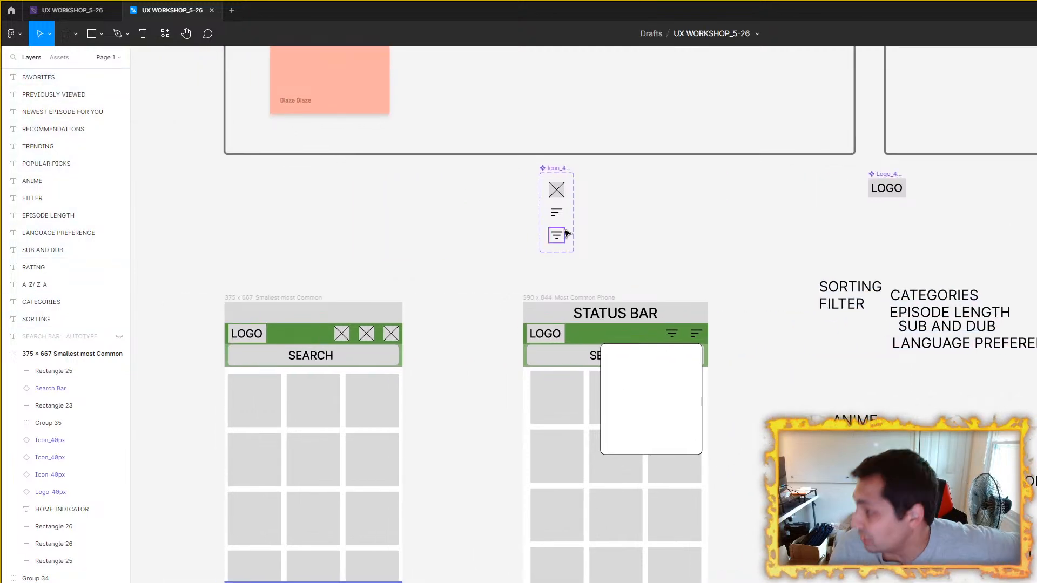
{"action": "left_click_drag", "start_coordinate": [727, 287], "coordinate": [690, 134]}
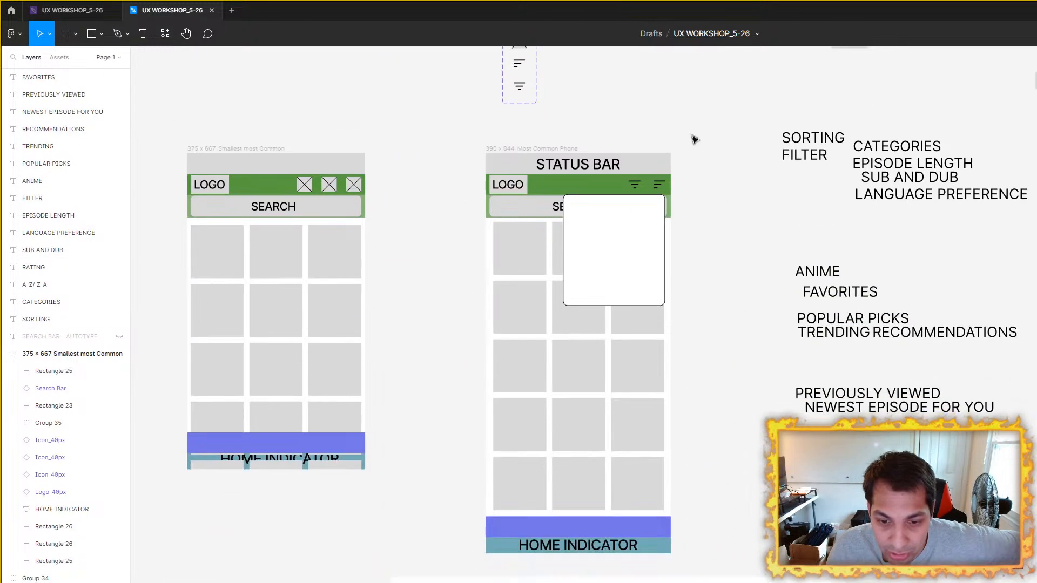
{"action": "scroll", "coordinate": [690, 135], "scroll_direction": "down", "scroll_amount": 5}
{"action": "left_click", "coordinate": [646, 429]}
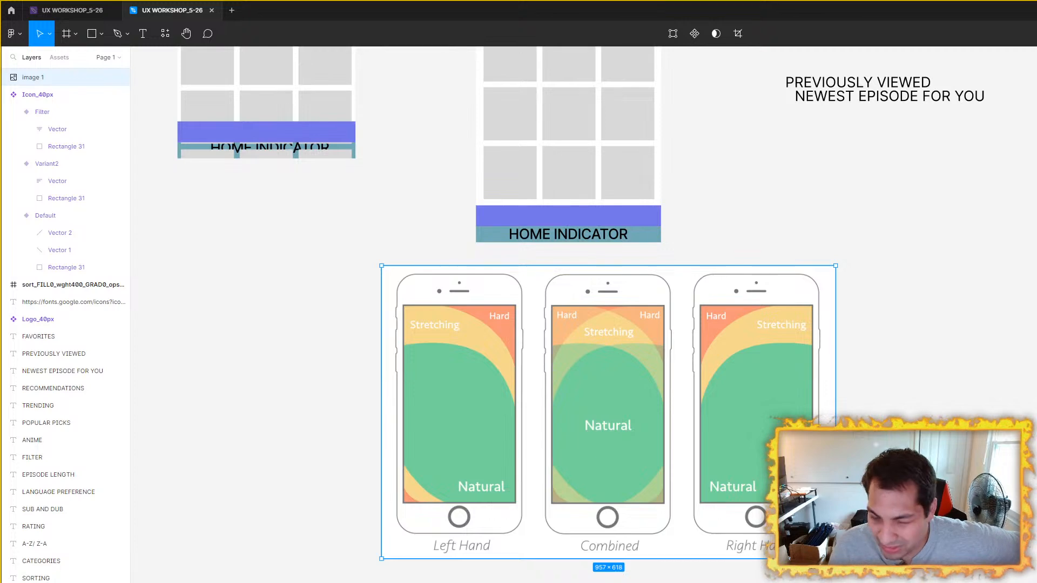
{"action": "scroll", "coordinate": [667, 451], "scroll_direction": "up", "scroll_amount": 3}
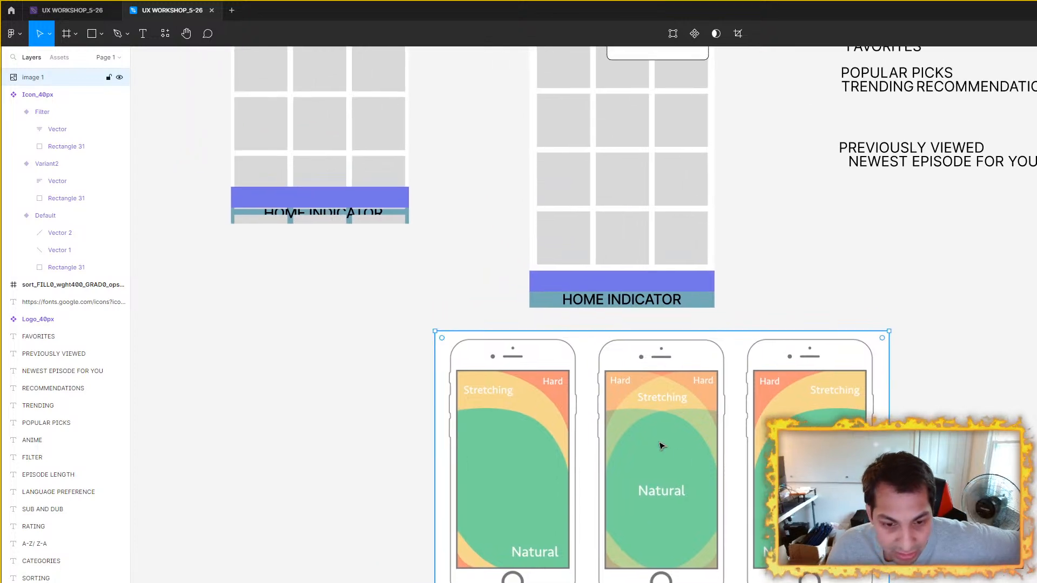
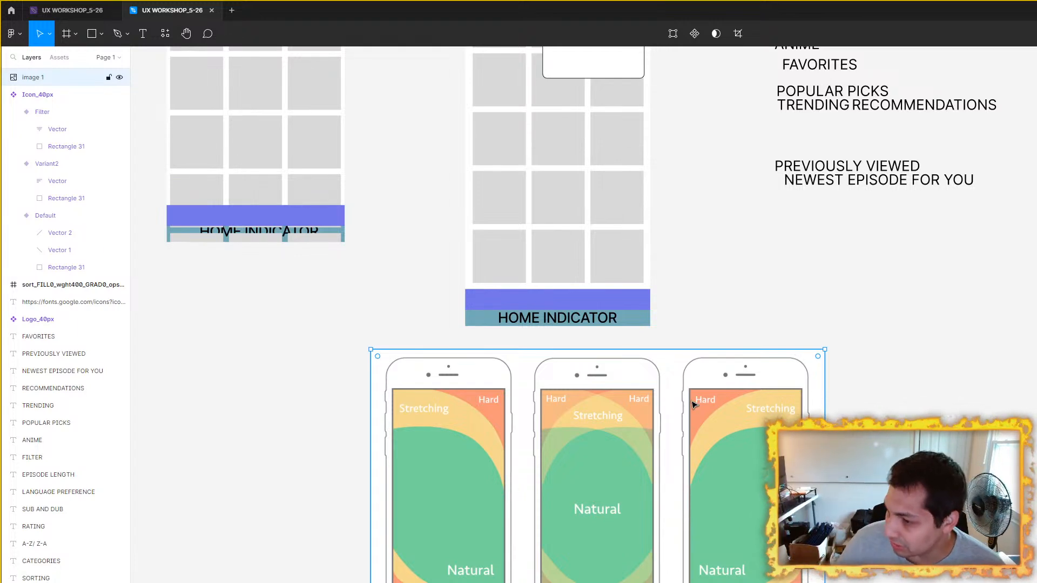
Step: Move the thumb-zone diagram to the right of the 390 x 844 wireframe, below the text labels, and select the white menu rectangle
{"action": "left_click_drag", "start_coordinate": [627, 492], "coordinate": [866, 453]}
{"action": "left_click_drag", "start_coordinate": [634, 133], "coordinate": [543, 254]}
{"action": "left_click_drag", "start_coordinate": [505, 206], "coordinate": [691, 290]}
{"action": "left_click", "coordinate": [603, 288]}
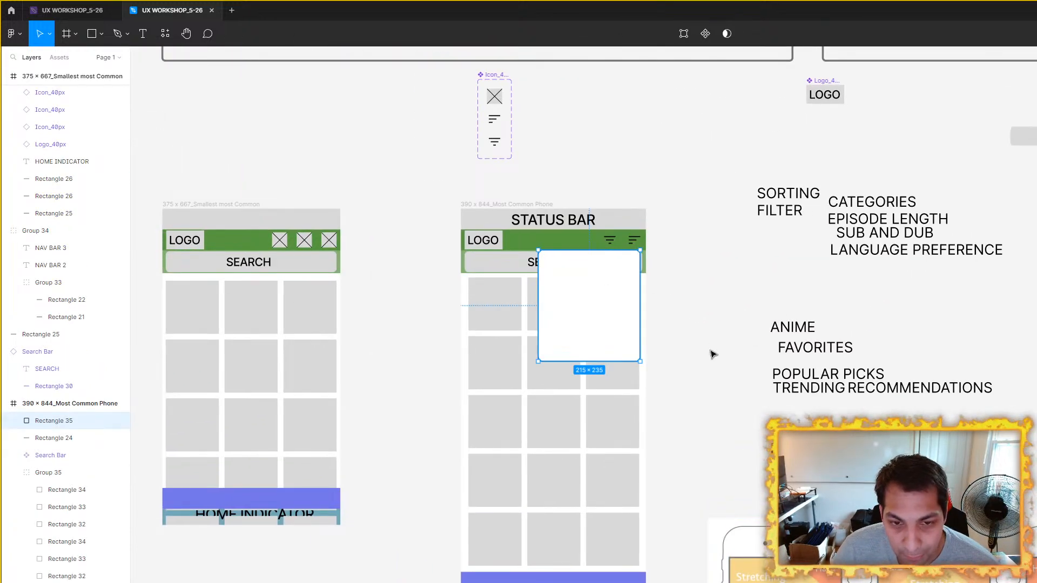
{"action": "left_click_drag", "start_coordinate": [712, 354], "coordinate": [645, 321]}
Step: Review the sorting, filter and category text labels beside the 390 x 844 wireframe, selecting the whole group and clearing the selection
{"action": "left_click_drag", "start_coordinate": [636, 156], "coordinate": [941, 451]}
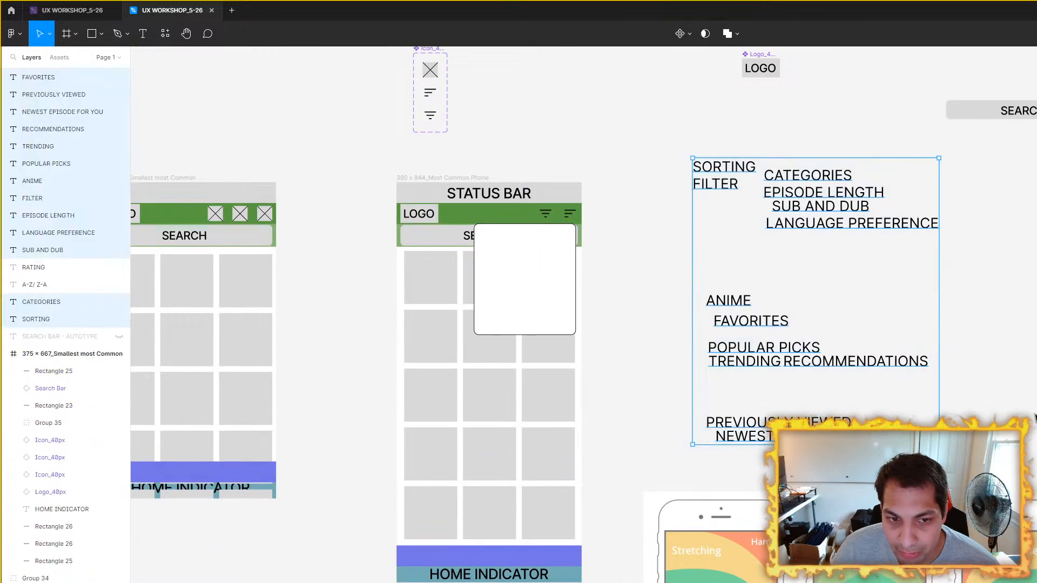
{"action": "left_click", "coordinate": [618, 187]}
{"action": "left_click_drag", "start_coordinate": [636, 160], "coordinate": [941, 432]}
{"action": "key", "text": "Escape"}
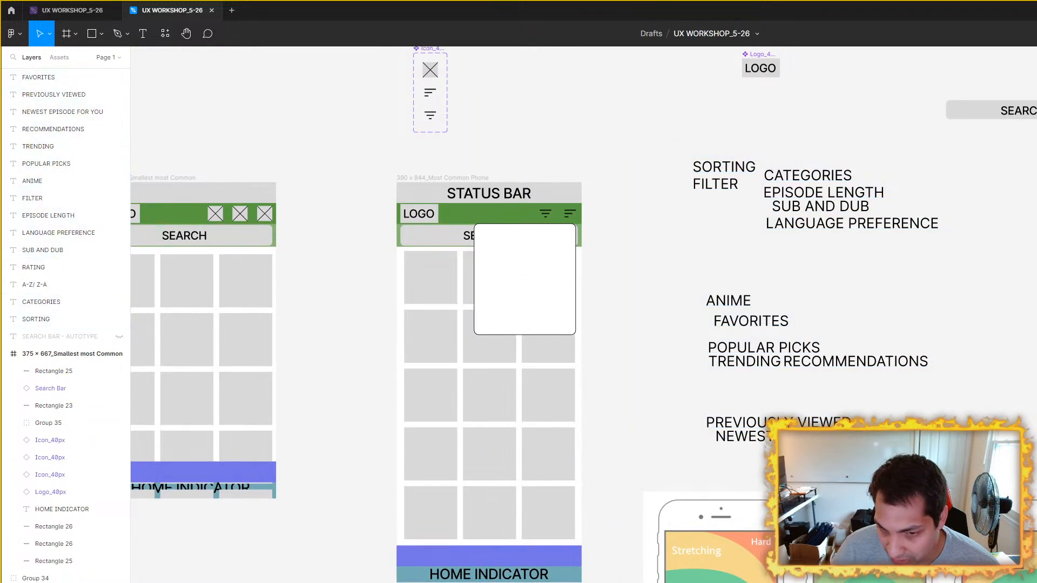
{"action": "left_click_drag", "start_coordinate": [669, 158], "coordinate": [942, 444]}
{"action": "key", "text": "Escape"}
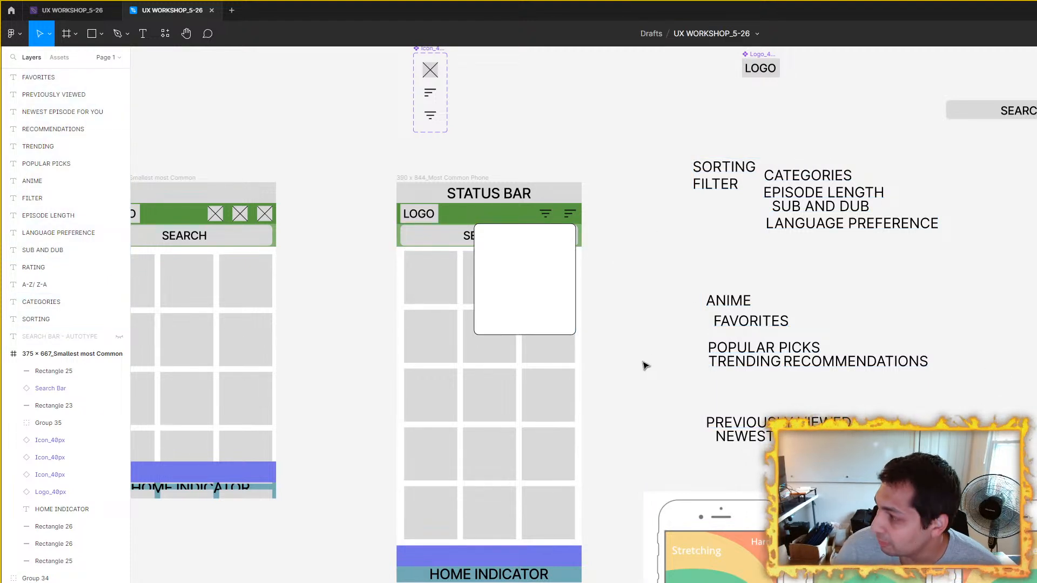
Step: Move the white menu rectangle down from the header icons into the middle of the 390 x 844 wireframe's content grid
{"action": "left_click_drag", "start_coordinate": [556, 257], "coordinate": [544, 327]}
{"action": "key", "text": "Escape"}
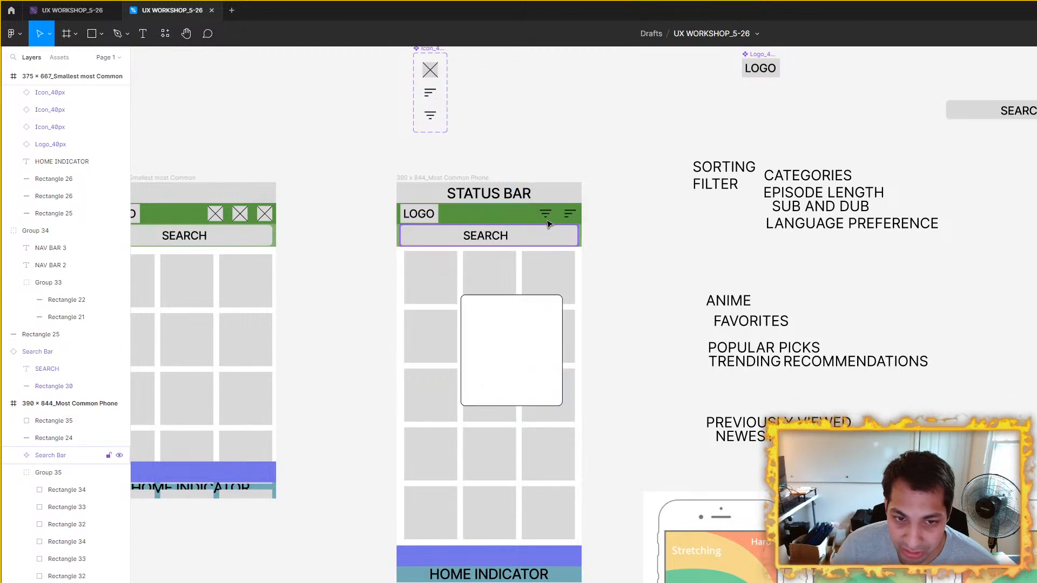
{"action": "scroll", "coordinate": [544, 217], "scroll_direction": "down", "scroll_amount": 5}
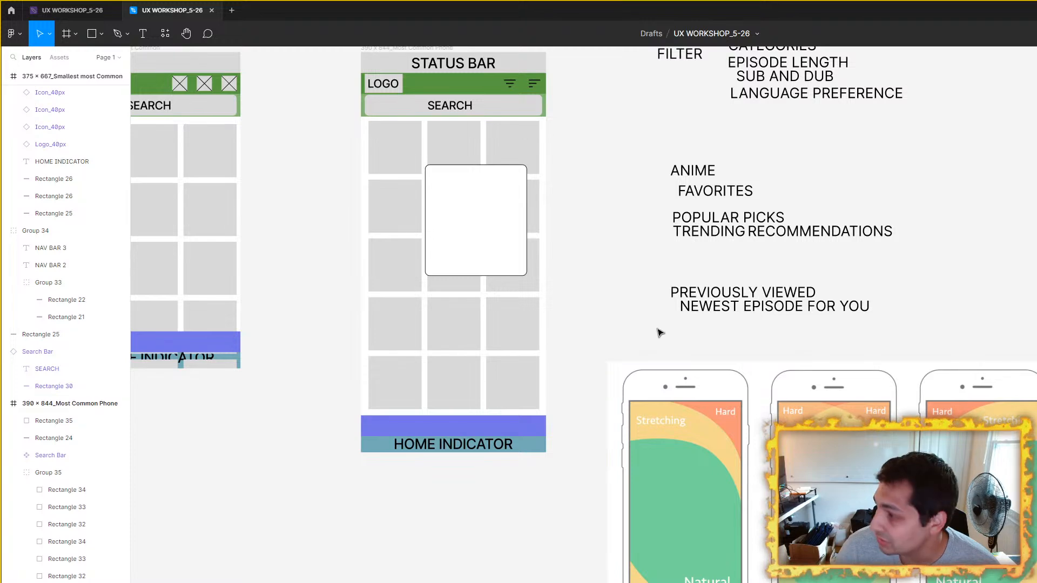
{"action": "scroll", "coordinate": [657, 330], "scroll_direction": "up", "scroll_amount": 4}
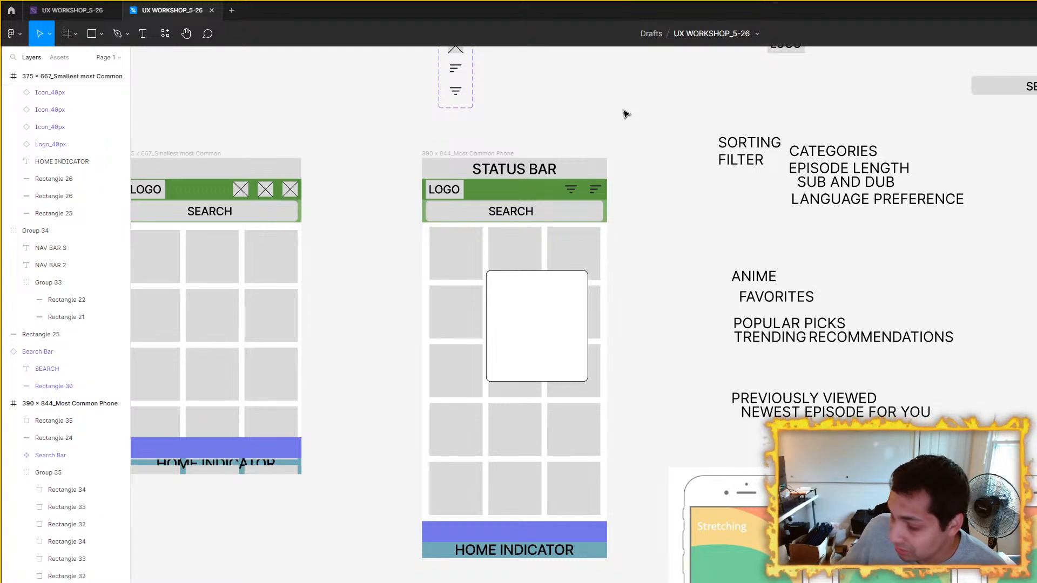
Step: Bring the thumb-zone diagram directly below the 390 x 844 wireframe for comparison and return it to the right, beneath the text labels
{"action": "scroll", "coordinate": [881, 362], "scroll_direction": "down", "scroll_amount": 3}
{"action": "left_click_drag", "start_coordinate": [878, 386], "coordinate": [524, 519]}
{"action": "scroll", "coordinate": [594, 497], "scroll_direction": "down", "scroll_amount": 2}
{"action": "scroll", "coordinate": [595, 497], "scroll_direction": "left", "scroll_amount": 1}
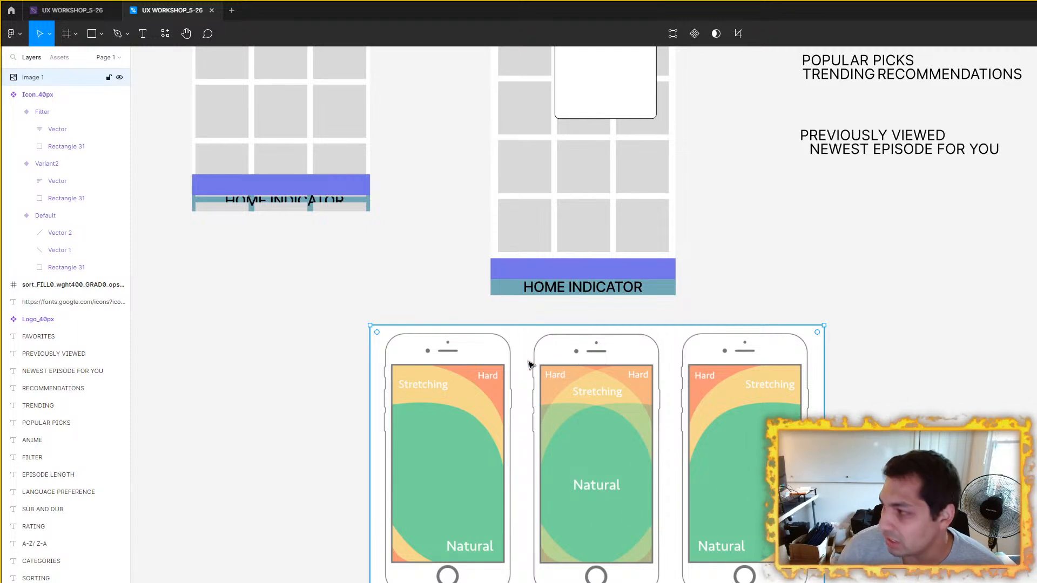
{"action": "scroll", "coordinate": [757, 364], "scroll_direction": "up", "scroll_amount": 3}
{"action": "scroll", "coordinate": [482, 375], "scroll_direction": "down", "scroll_amount": 3}
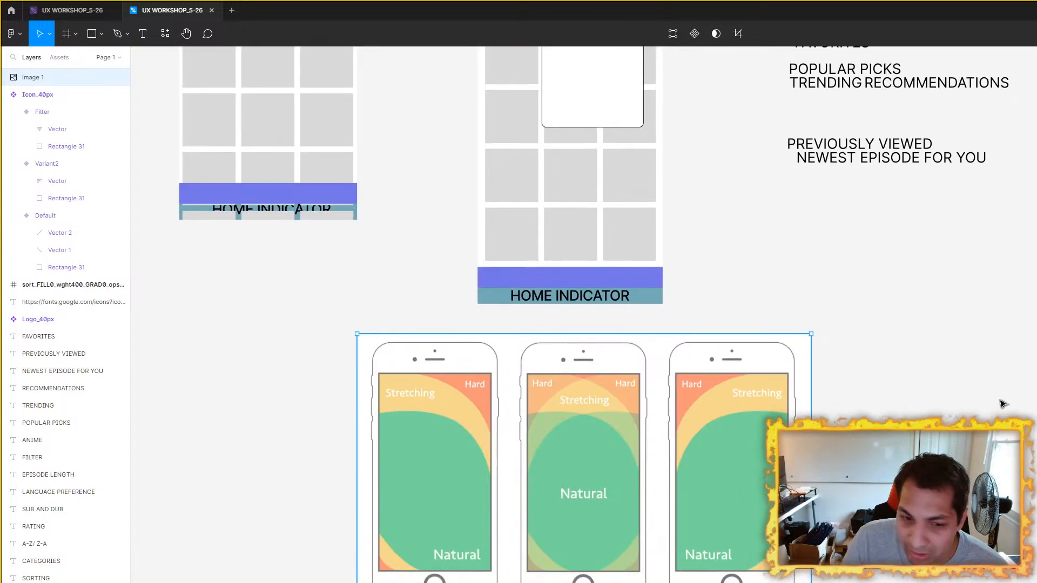
{"action": "left_click_drag", "start_coordinate": [608, 478], "coordinate": [1036, 458]}
Step: Move the white menu rectangle back up so it sits directly under the header's filter and sort icons
{"action": "left_click_drag", "start_coordinate": [792, 294], "coordinate": [747, 485]}
{"action": "scroll", "coordinate": [639, 245], "scroll_direction": "up", "scroll_amount": 1}
{"action": "scroll", "coordinate": [665, 294], "scroll_direction": "up", "scroll_amount": 5}
{"action": "left_click", "coordinate": [411, 455]}
{"action": "left_click_drag", "start_coordinate": [394, 459], "coordinate": [425, 303]}
{"action": "scroll", "coordinate": [747, 231], "scroll_direction": "left", "scroll_amount": 5}
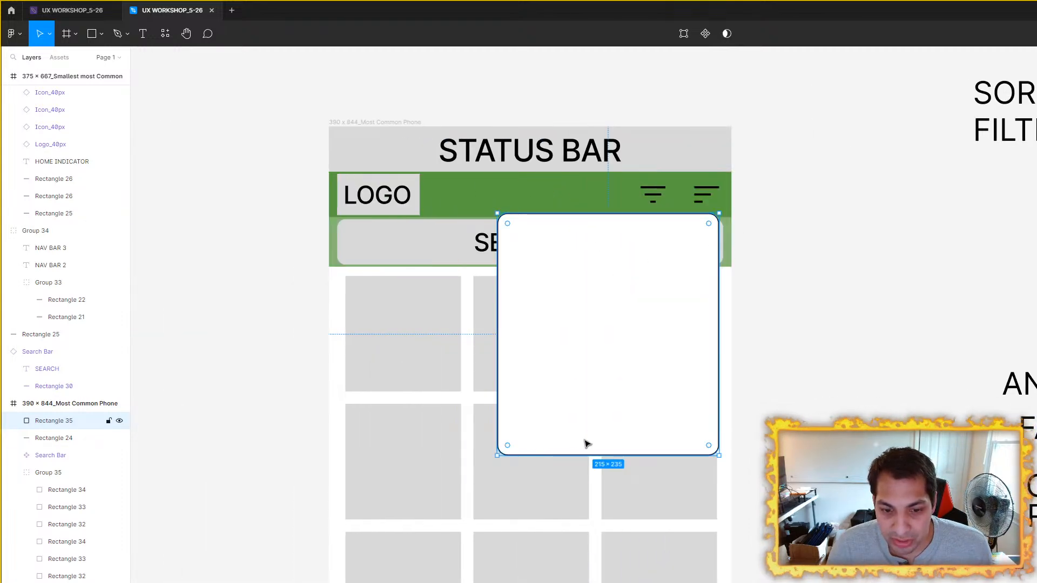
Step: Move the white menu rectangle down to the bottom of the 390 x 844 wireframe, over the home indicator
{"action": "scroll", "coordinate": [594, 388], "scroll_direction": "down", "scroll_amount": 3}
{"action": "scroll", "coordinate": [664, 155], "scroll_direction": "down", "scroll_amount": 4}
{"action": "left_click_drag", "start_coordinate": [664, 155], "coordinate": [634, 444]}
{"action": "scroll", "coordinate": [670, 435], "scroll_direction": "up", "scroll_amount": 4}
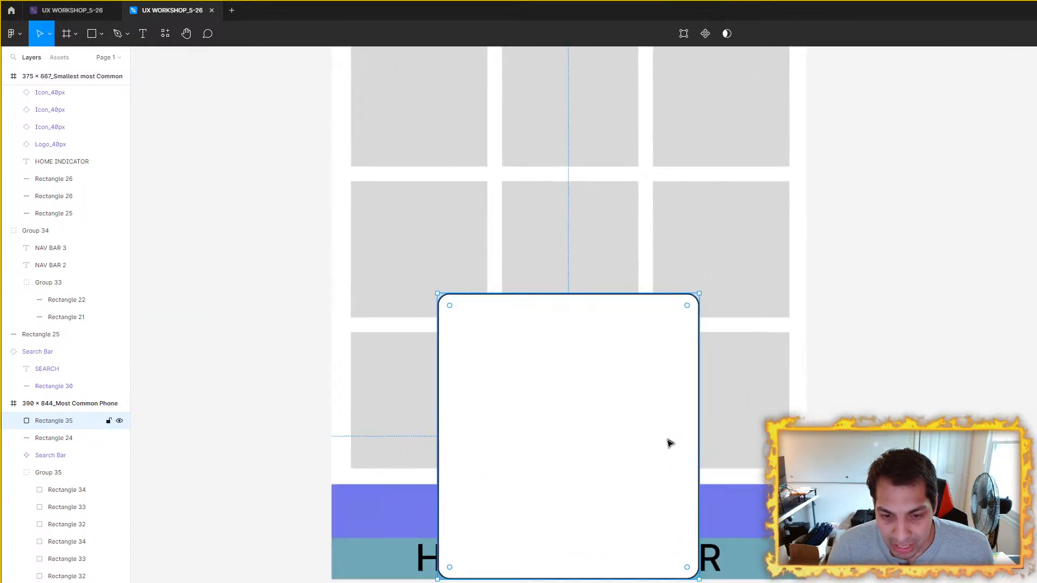
Step: Stretch the white menu rectangle to the phone's full width, 390 x 303, and seat it on the wireframe's bottom edge
{"action": "left_click_drag", "start_coordinate": [712, 435], "coordinate": [805, 435]}
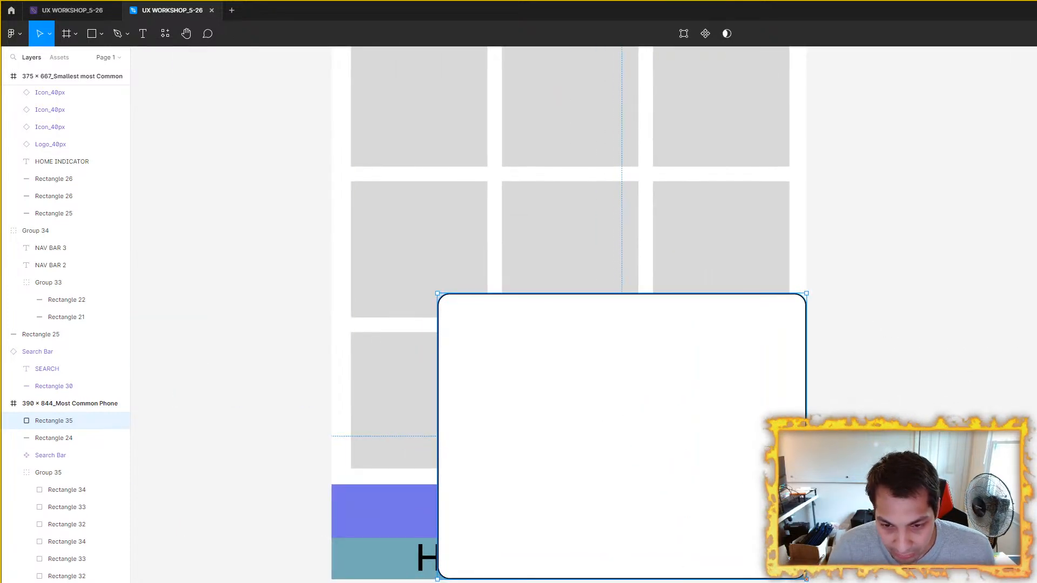
{"action": "left_click_drag", "start_coordinate": [439, 439], "coordinate": [334, 438]}
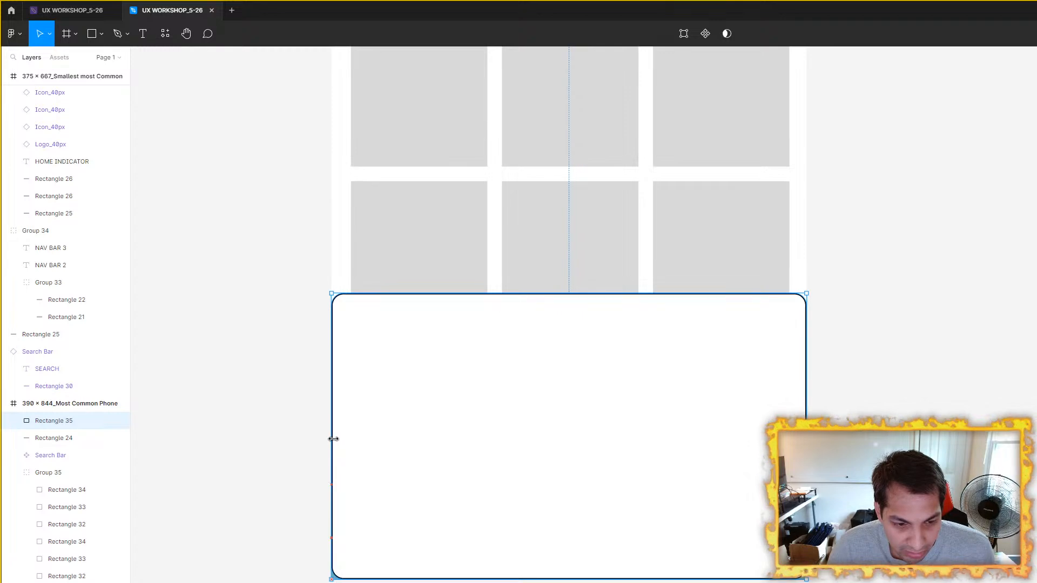
{"action": "left_click_drag", "start_coordinate": [607, 295], "coordinate": [605, 207]}
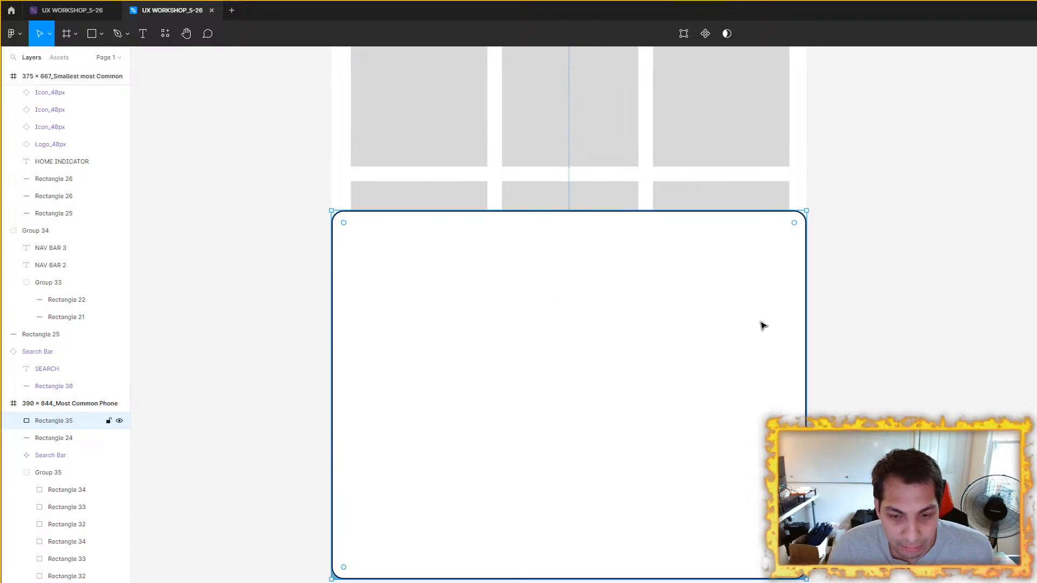
{"action": "scroll", "coordinate": [775, 319], "scroll_direction": "down", "scroll_amount": 4}
{"action": "left_click", "coordinate": [854, 343]}
{"action": "scroll", "coordinate": [700, 323], "scroll_direction": "down", "scroll_amount": 3}
{"action": "left_click_drag", "start_coordinate": [673, 406], "coordinate": [651, 421]}
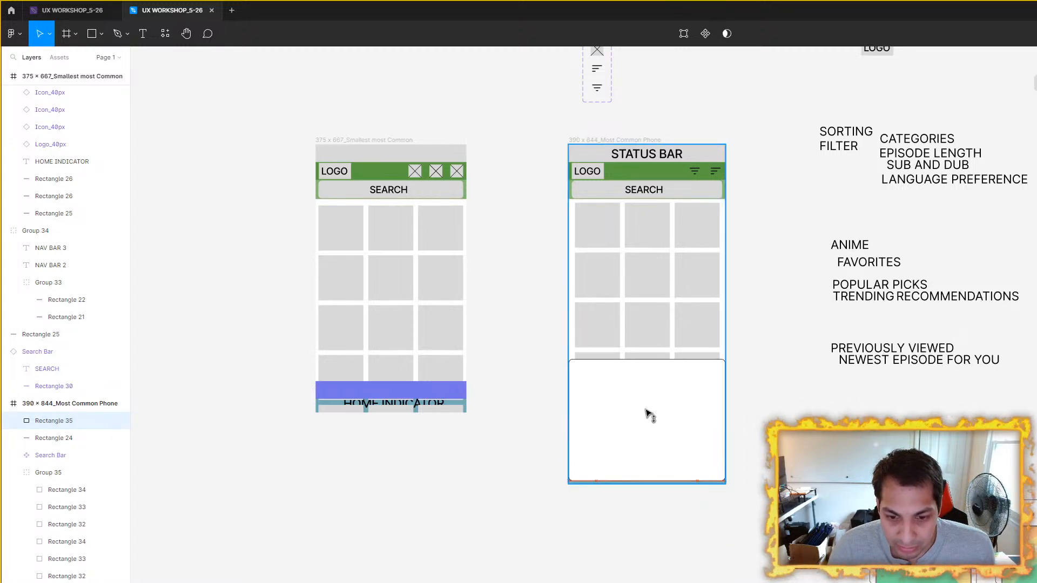
{"action": "scroll", "coordinate": [748, 428], "scroll_direction": "up", "scroll_amount": 5}
{"action": "left_click", "coordinate": [762, 417]}
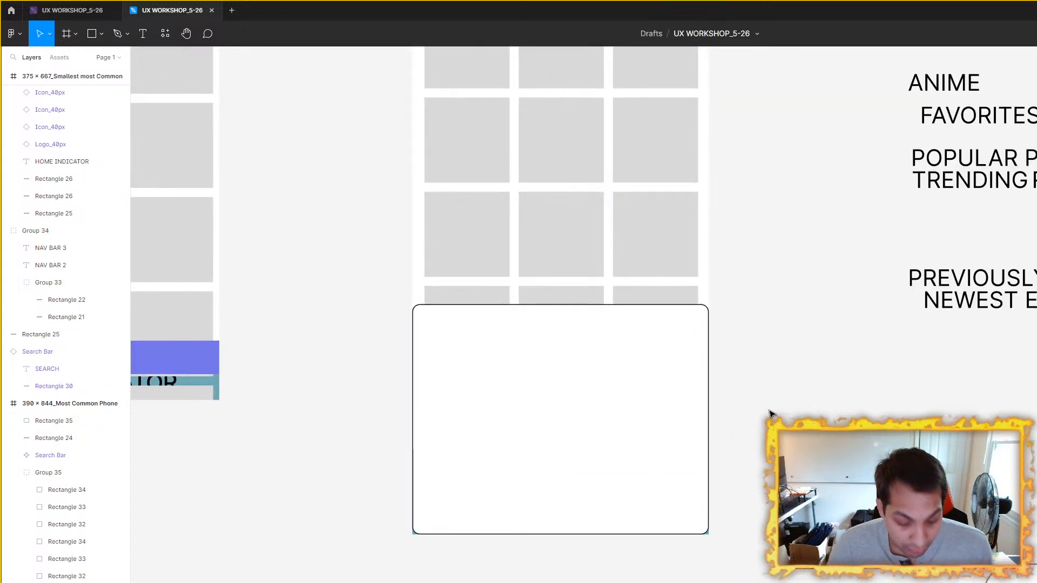
Step: Add a text label reading "sort" and place it near the top middle of the white bottom panel
{"action": "left_click", "coordinate": [144, 35]}
{"action": "left_click_drag", "start_coordinate": [784, 378], "coordinate": [937, 413]}
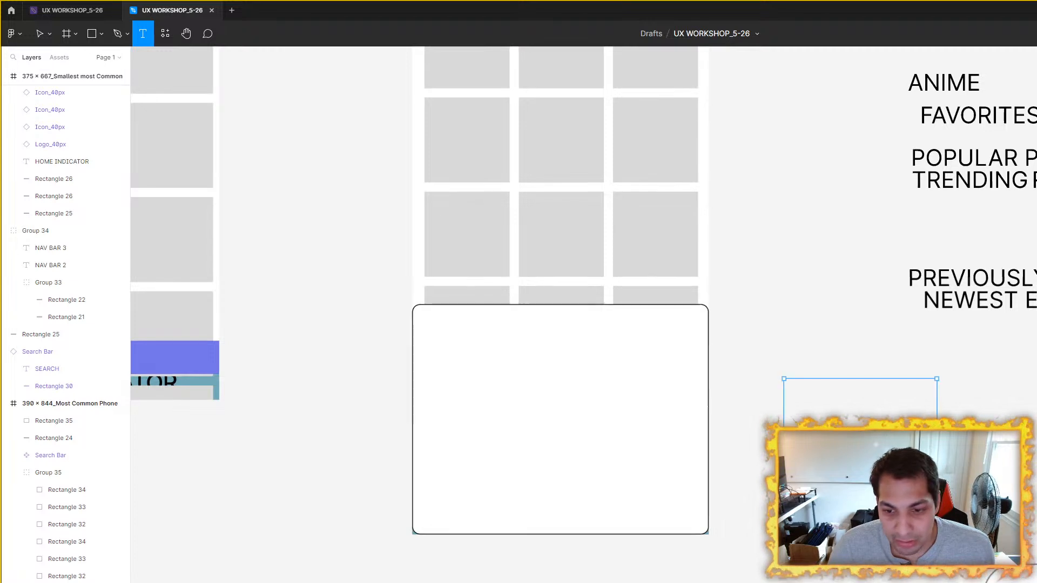
{"action": "type", "text": "sort"}
{"action": "key", "text": "Escape"}
{"action": "double_click", "coordinate": [936, 412]}
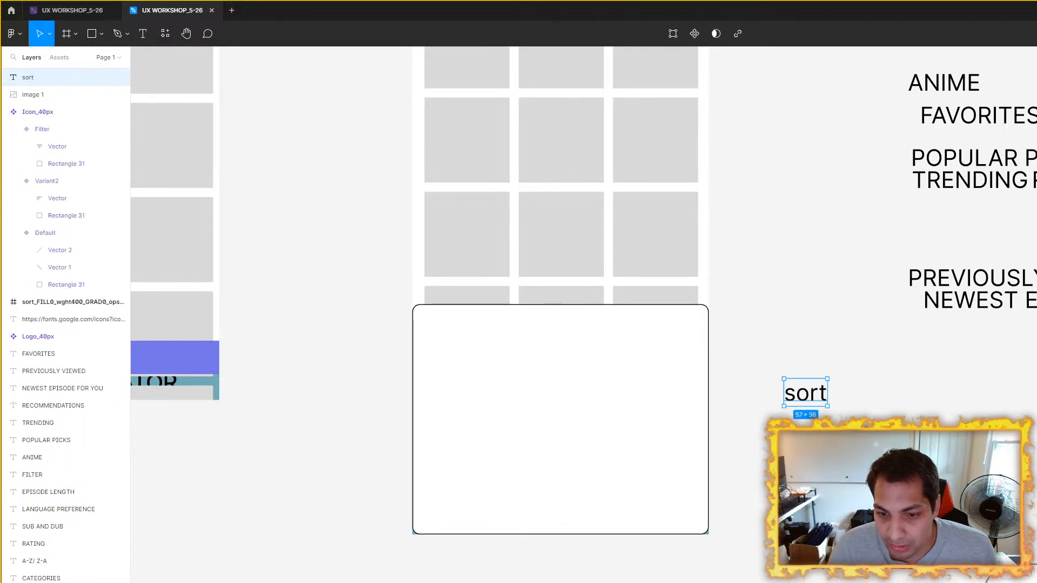
{"action": "left_click_drag", "start_coordinate": [802, 395], "coordinate": [552, 328]}
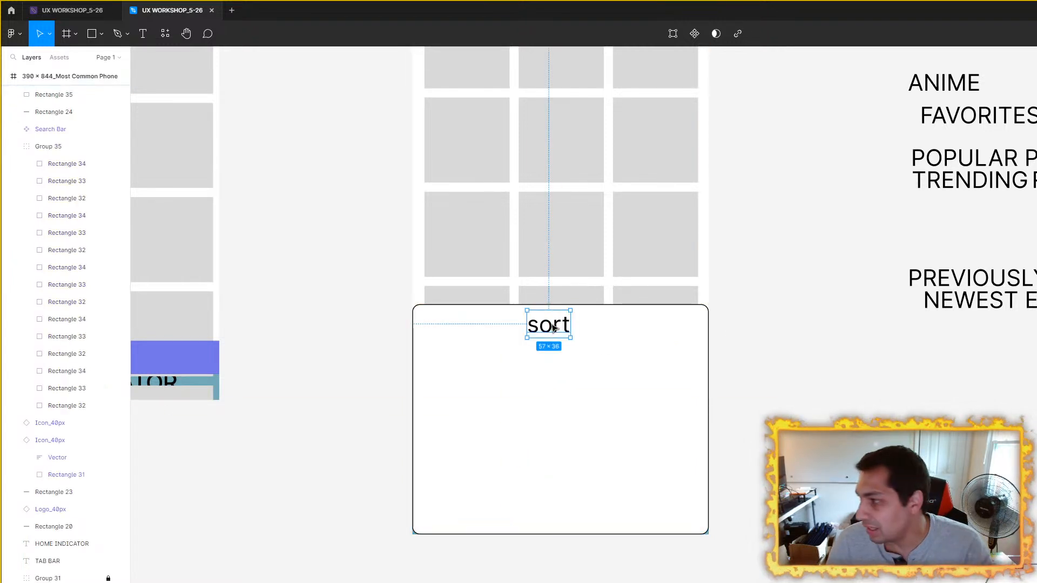
{"action": "scroll", "coordinate": [608, 338], "scroll_direction": "left", "scroll_amount": 3}
{"action": "left_click", "coordinate": [510, 371]}
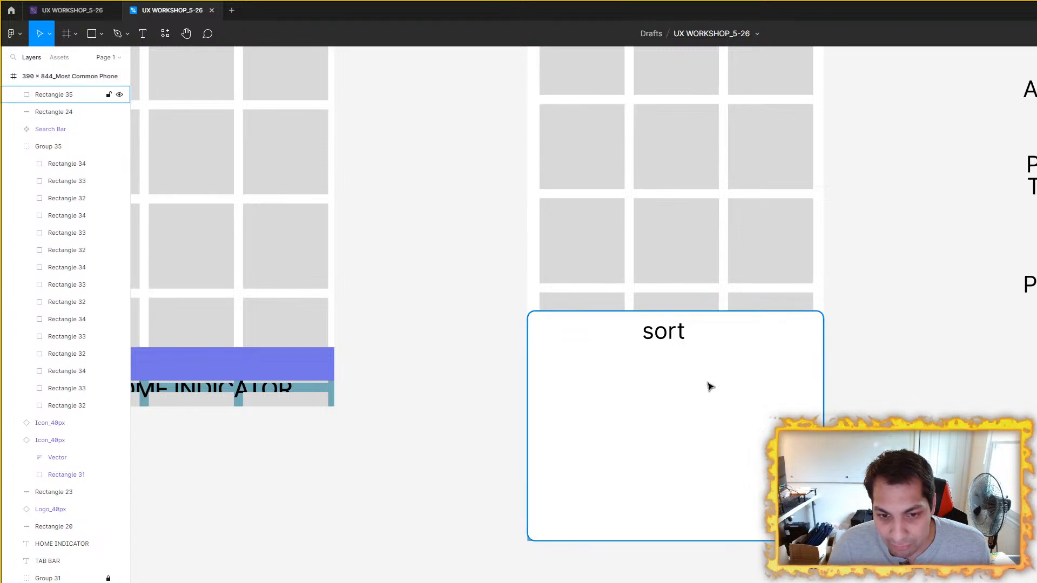
Step: Compare the bottom sort panel with the header icons and content grid of the 390 x 844 wireframe
{"action": "scroll", "coordinate": [900, 346], "scroll_direction": "down", "scroll_amount": 1}
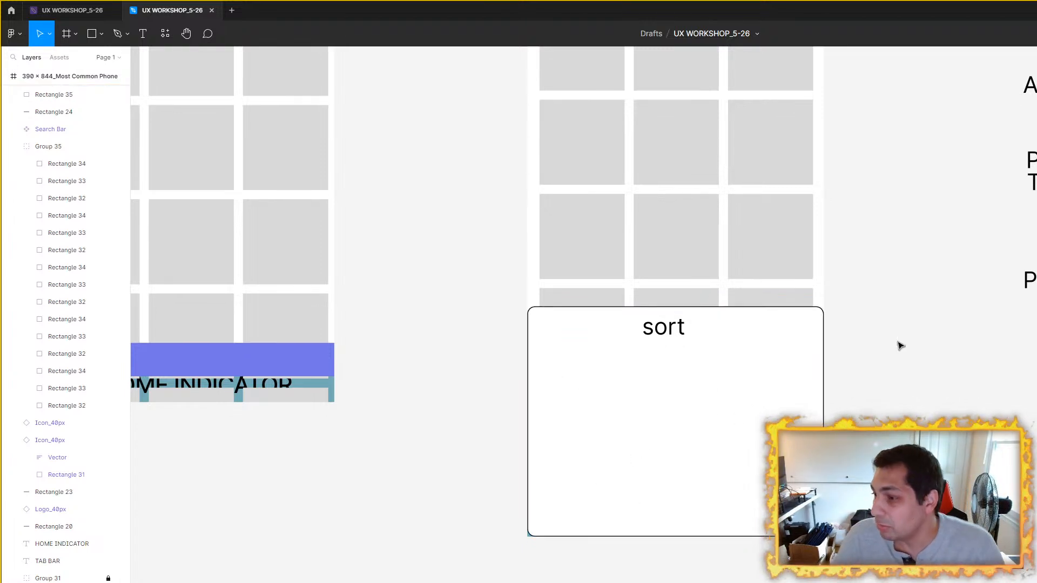
{"action": "scroll", "coordinate": [870, 340], "scroll_direction": "up", "scroll_amount": 3}
{"action": "scroll", "coordinate": [870, 340], "scroll_direction": "right", "scroll_amount": 2}
{"action": "scroll", "coordinate": [793, 338], "scroll_direction": "up", "scroll_amount": 3}
{"action": "scroll", "coordinate": [793, 338], "scroll_direction": "right", "scroll_amount": 3}
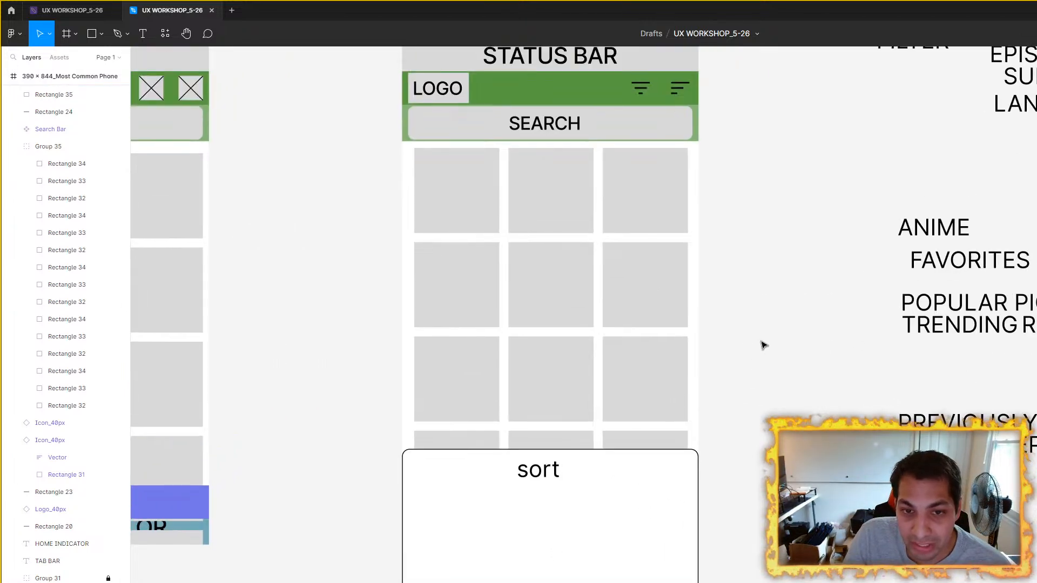
{"action": "scroll", "coordinate": [751, 344], "scroll_direction": "down", "scroll_amount": 3}
{"action": "scroll", "coordinate": [751, 343], "scroll_direction": "left", "scroll_amount": 1}
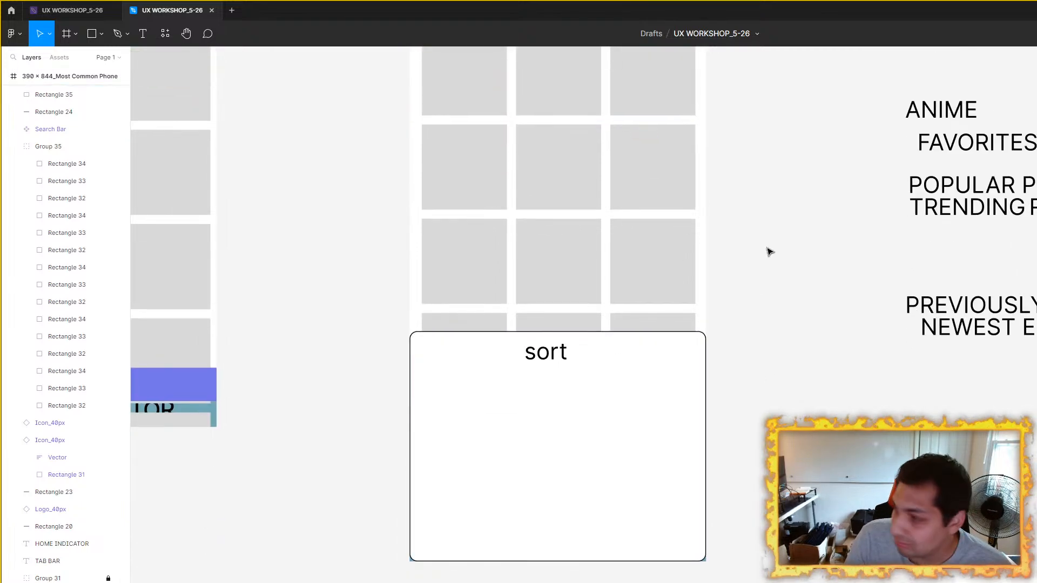
{"action": "scroll", "coordinate": [767, 303], "scroll_direction": "up", "scroll_amount": 3}
{"action": "scroll", "coordinate": [778, 378], "scroll_direction": "right", "scroll_amount": 1}
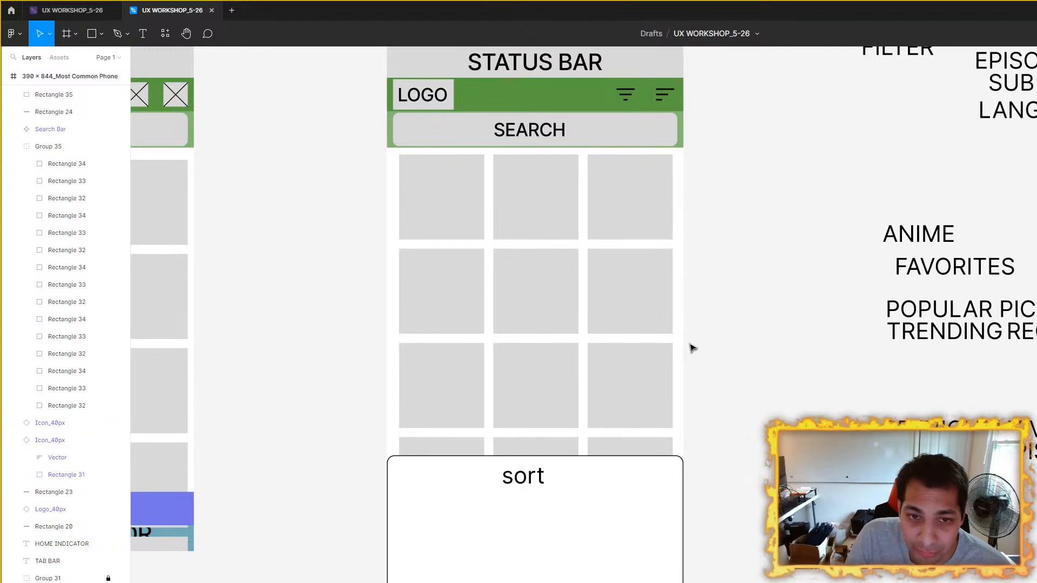
{"action": "scroll", "coordinate": [561, 423], "scroll_direction": "down", "scroll_amount": 5}
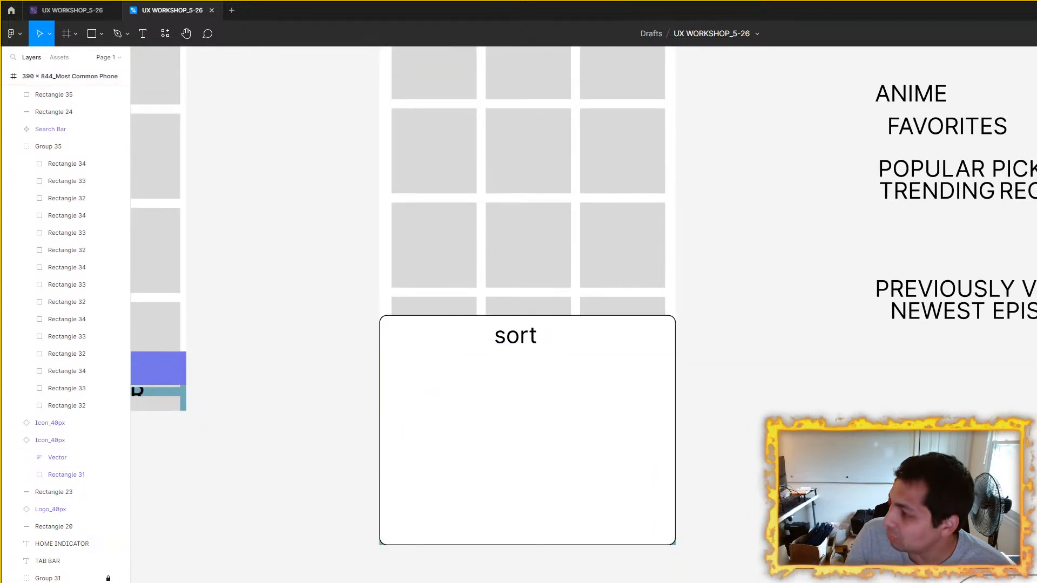
Step: Move the white panel together with its "sort" label out of the 390 x 844 wireframe to below the 375 x 667 wireframe
{"action": "left_click", "coordinate": [535, 336]}
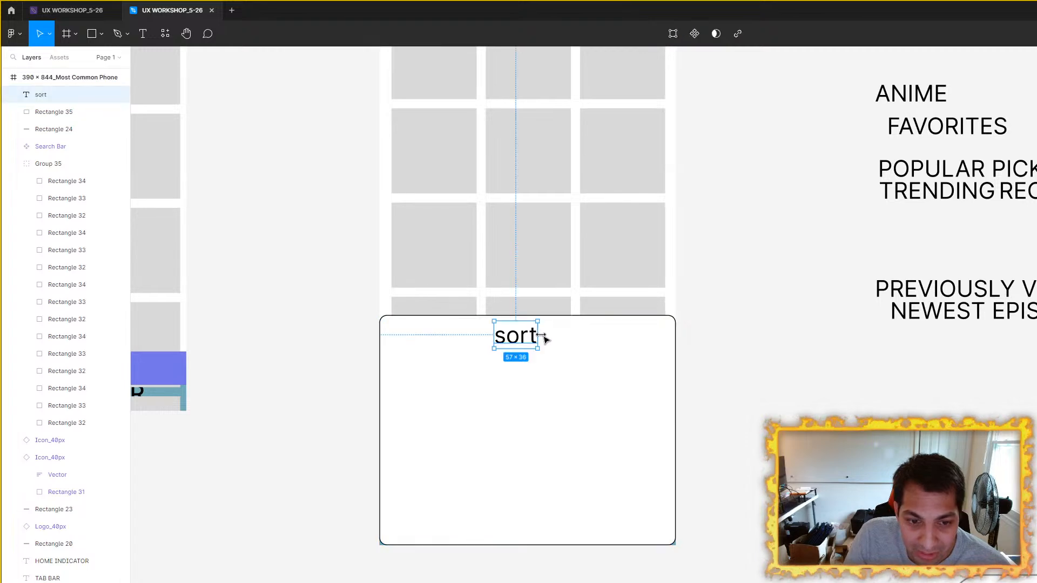
{"action": "left_click", "coordinate": [637, 359]}
{"action": "left_click_drag", "start_coordinate": [638, 361], "coordinate": [696, 377]}
{"action": "left_click_drag", "start_coordinate": [710, 421], "coordinate": [660, 582]}
{"action": "left_click_drag", "start_coordinate": [619, 552], "coordinate": [442, 419]}
{"action": "scroll", "coordinate": [620, 335], "scroll_direction": "down", "scroll_amount": 1}
{"action": "scroll", "coordinate": [620, 335], "scroll_direction": "down", "scroll_amount": 3}
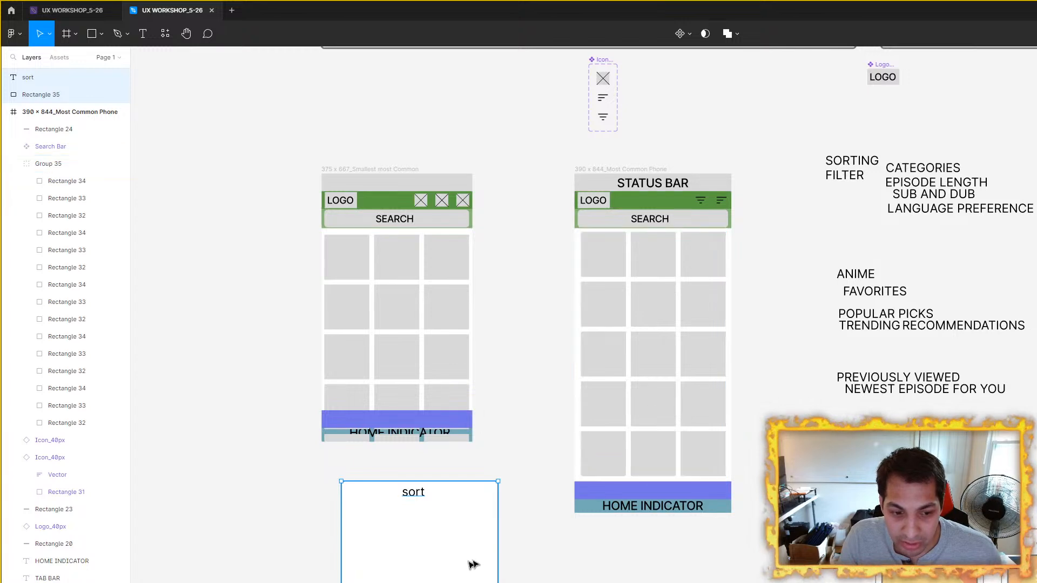
Step: Examine the detached sort panel, the 390 x 844 wireframe's header icons and the sorting and filter text labels
{"action": "scroll", "coordinate": [540, 567], "scroll_direction": "up", "scroll_amount": 4}
{"action": "left_click", "coordinate": [674, 578]}
{"action": "left_click", "coordinate": [338, 433]}
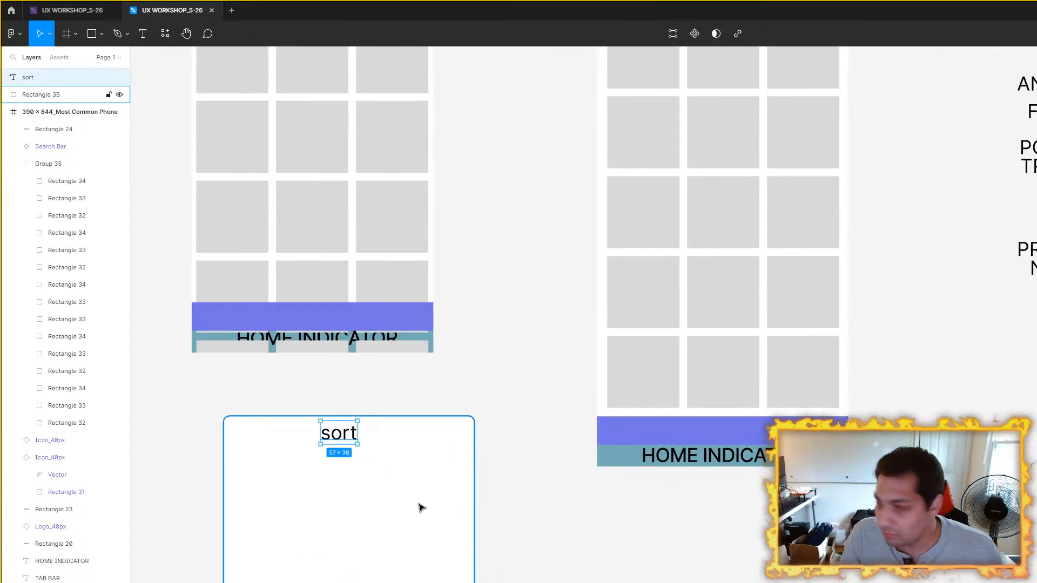
{"action": "left_click", "coordinate": [562, 551]}
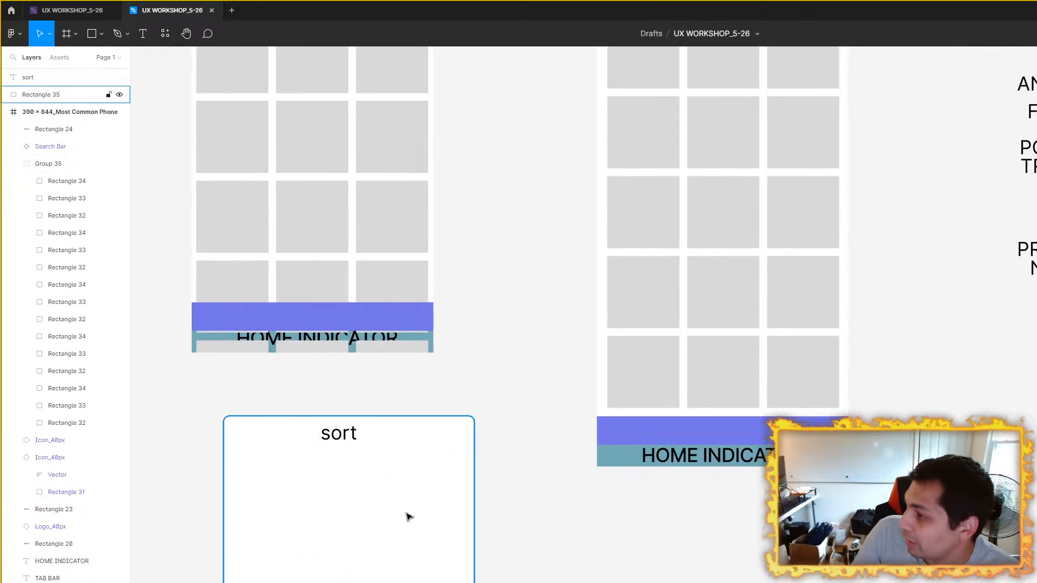
{"action": "scroll", "coordinate": [470, 505], "scroll_direction": "up", "scroll_amount": 2}
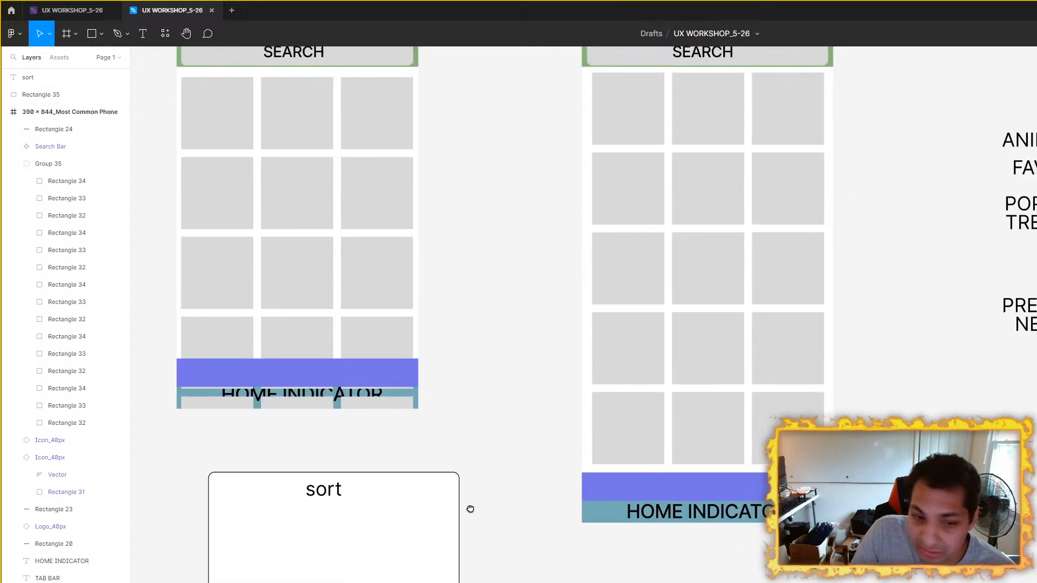
{"action": "left_click_drag", "start_coordinate": [534, 336], "coordinate": [393, 475]}
{"action": "left_click_drag", "start_coordinate": [765, 443], "coordinate": [508, 460]}
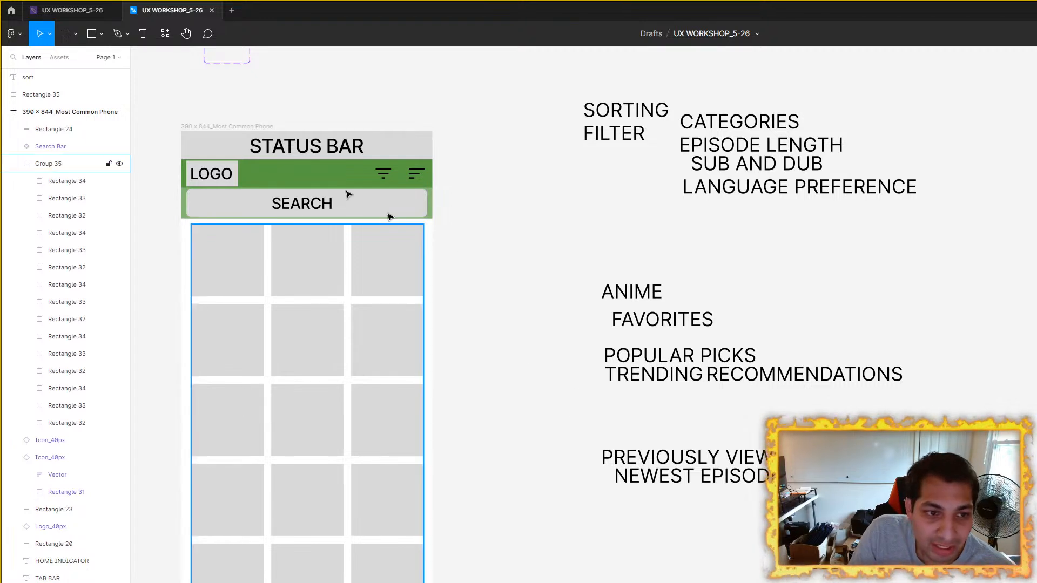
{"action": "left_click", "coordinate": [233, 127]}
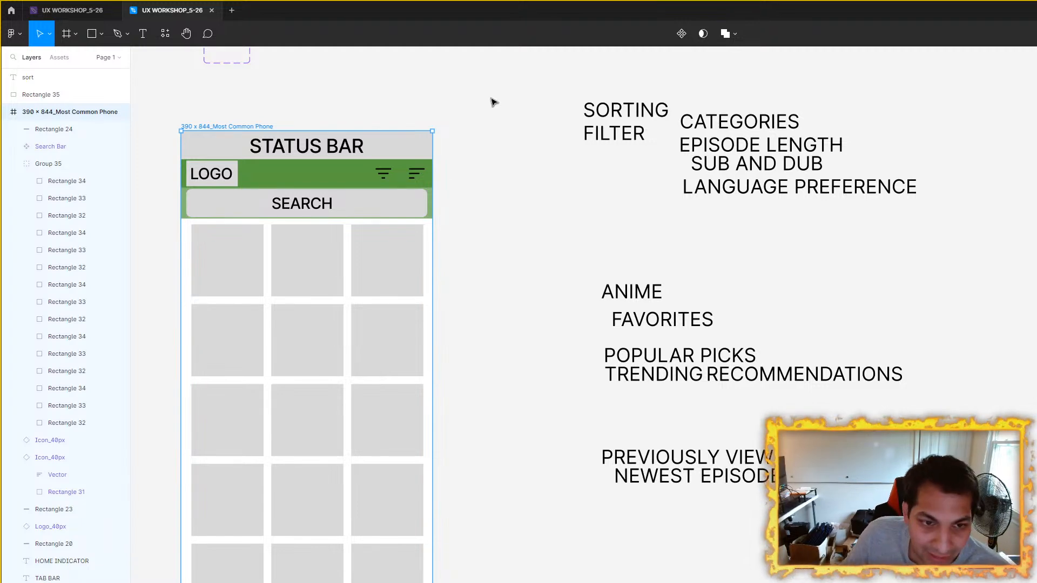
Step: Center the "sort" label horizontally near the top of the detached white panel
{"action": "scroll", "coordinate": [494, 102], "scroll_direction": "down", "scroll_amount": 6}
{"action": "scroll", "coordinate": [679, 156], "scroll_direction": "left", "scroll_amount": 10}
{"action": "left_click", "coordinate": [460, 294]}
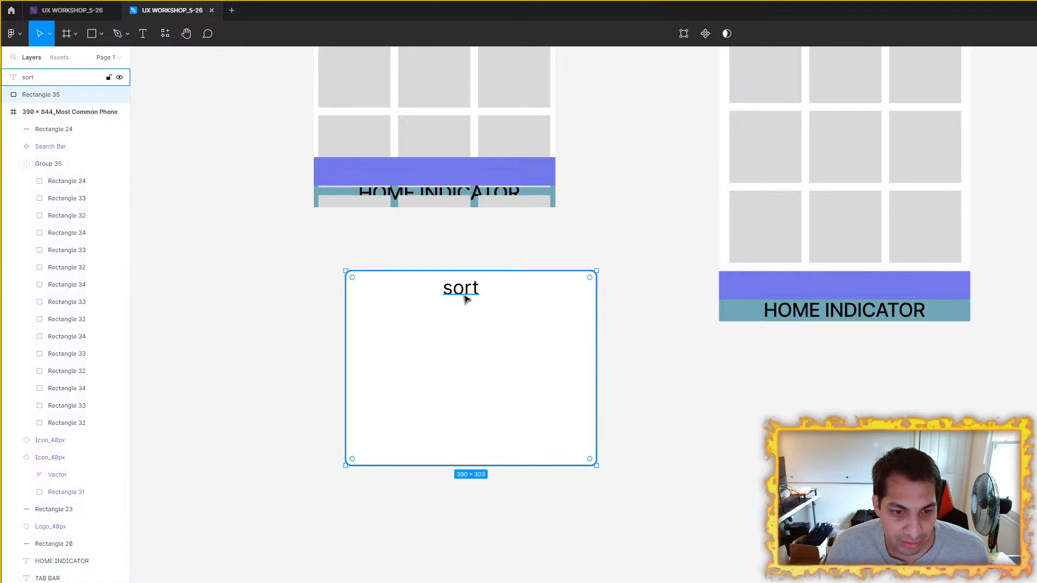
{"action": "left_click", "coordinate": [605, 348]}
{"action": "double_click", "coordinate": [472, 293]}
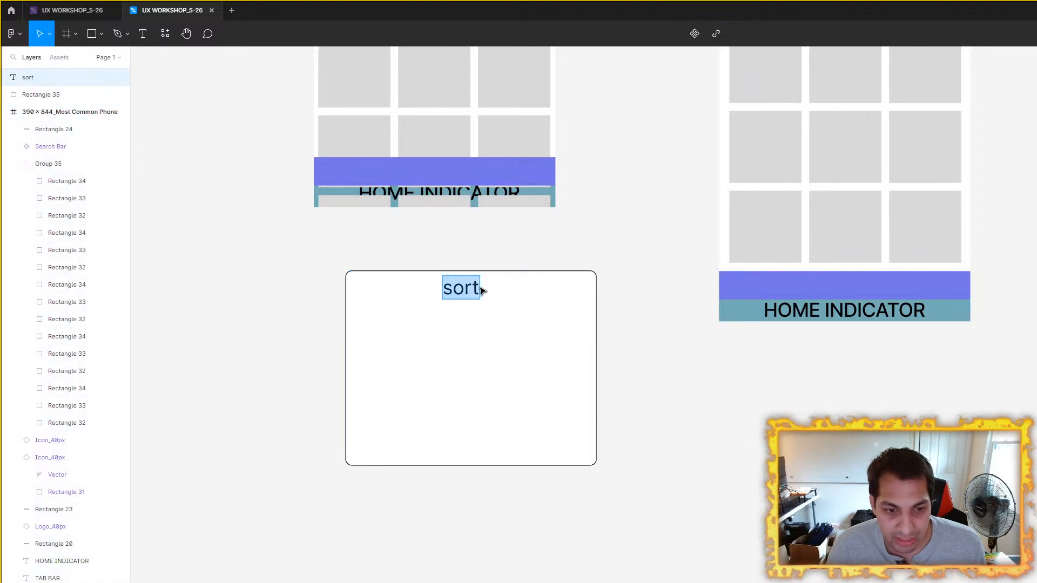
{"action": "left_click", "coordinate": [680, 299]}
{"action": "left_click_drag", "start_coordinate": [467, 294], "coordinate": [479, 294]}
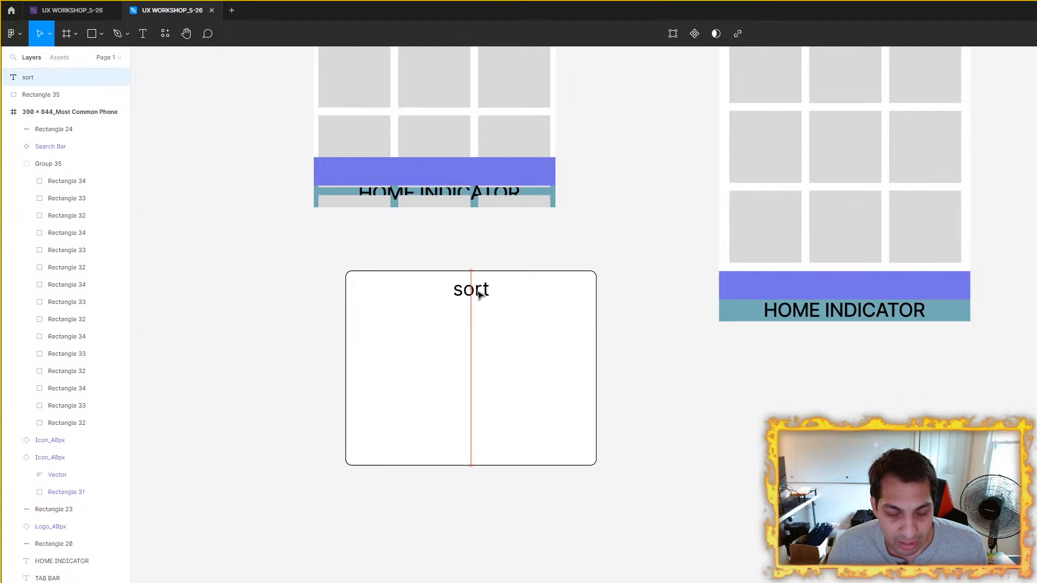
Step: Examine the detached sort panel, both phone wireframes and the surrounding sorting, filter and content text labels
{"action": "left_click", "coordinate": [500, 349]}
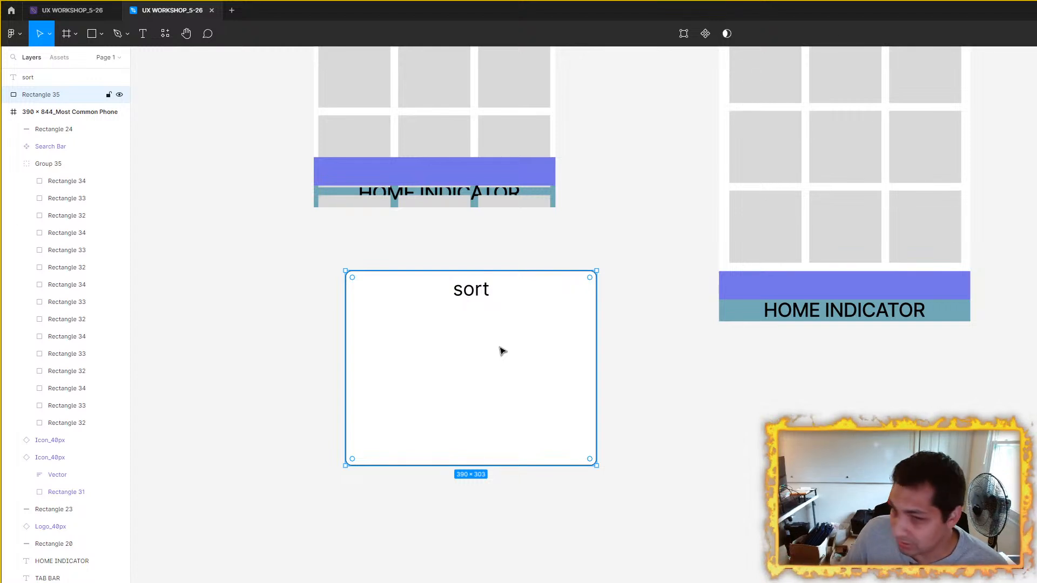
{"action": "scroll", "coordinate": [556, 254], "scroll_direction": "up", "scroll_amount": 5}
{"action": "scroll", "coordinate": [556, 255], "scroll_direction": "right", "scroll_amount": 3}
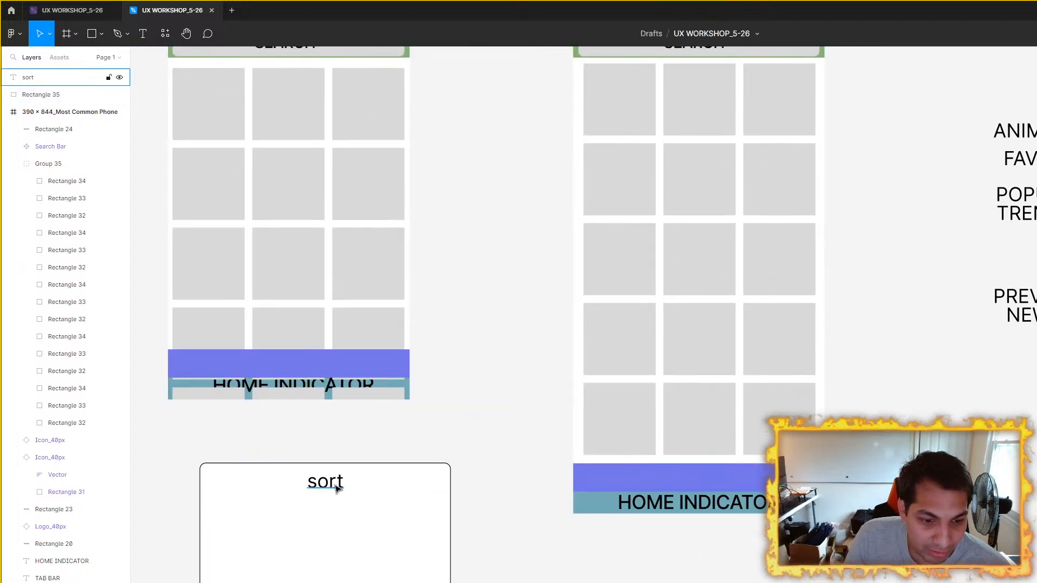
{"action": "left_click_drag", "start_coordinate": [586, 291], "coordinate": [569, 310]}
{"action": "left_click", "coordinate": [392, 466]}
{"action": "left_click_drag", "start_coordinate": [527, 347], "coordinate": [595, 287]}
{"action": "scroll", "coordinate": [650, 347], "scroll_direction": "up", "scroll_amount": 10}
{"action": "scroll", "coordinate": [650, 348], "scroll_direction": "right", "scroll_amount": 6}
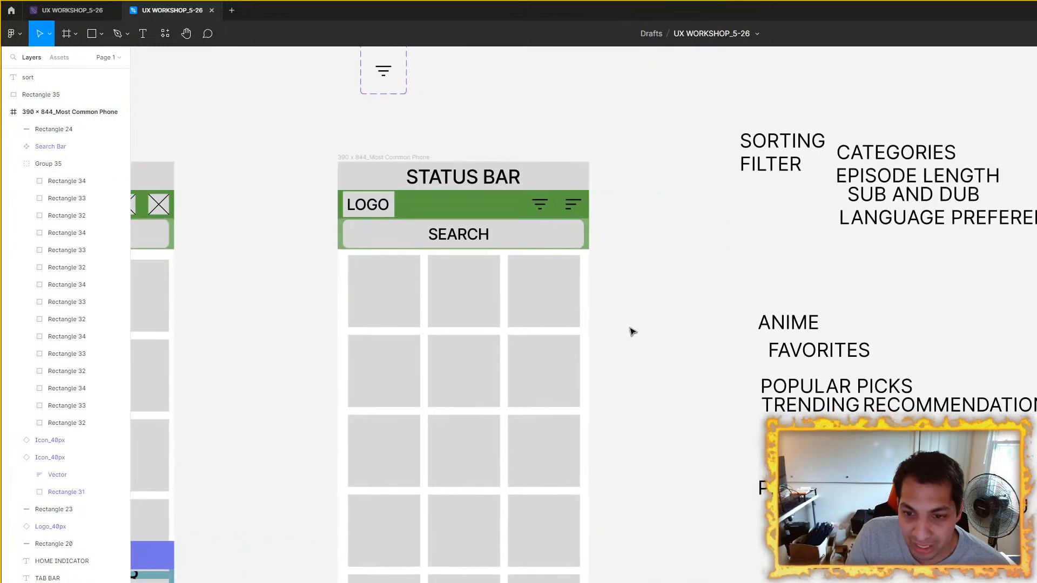
{"action": "scroll", "coordinate": [605, 313], "scroll_direction": "up", "scroll_amount": 2}
{"action": "scroll", "coordinate": [605, 314], "scroll_direction": "right", "scroll_amount": 3}
{"action": "scroll", "coordinate": [581, 301], "scroll_direction": "down", "scroll_amount": 4}
{"action": "scroll", "coordinate": [582, 301], "scroll_direction": "right", "scroll_amount": 3}
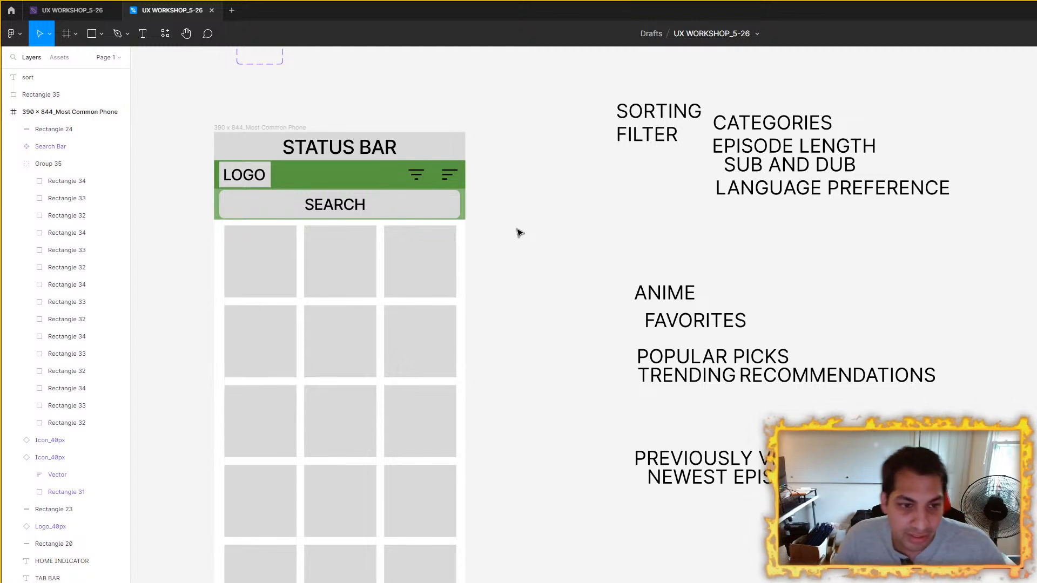
{"action": "left_click_drag", "start_coordinate": [537, 380], "coordinate": [715, 288]}
{"action": "scroll", "coordinate": [716, 288], "scroll_direction": "down", "scroll_amount": 3}
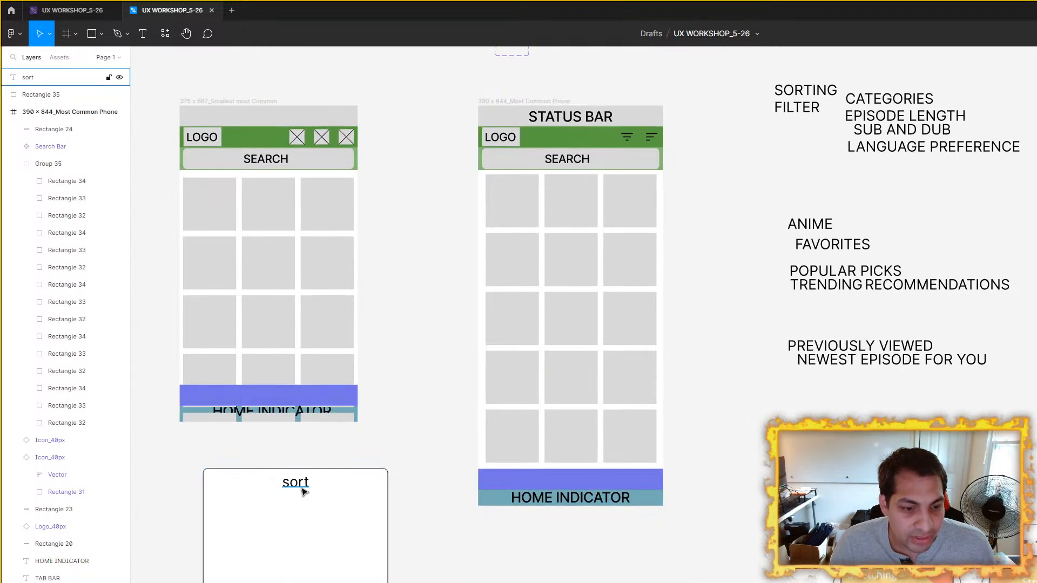
{"action": "left_click_drag", "start_coordinate": [664, 198], "coordinate": [559, 301]}
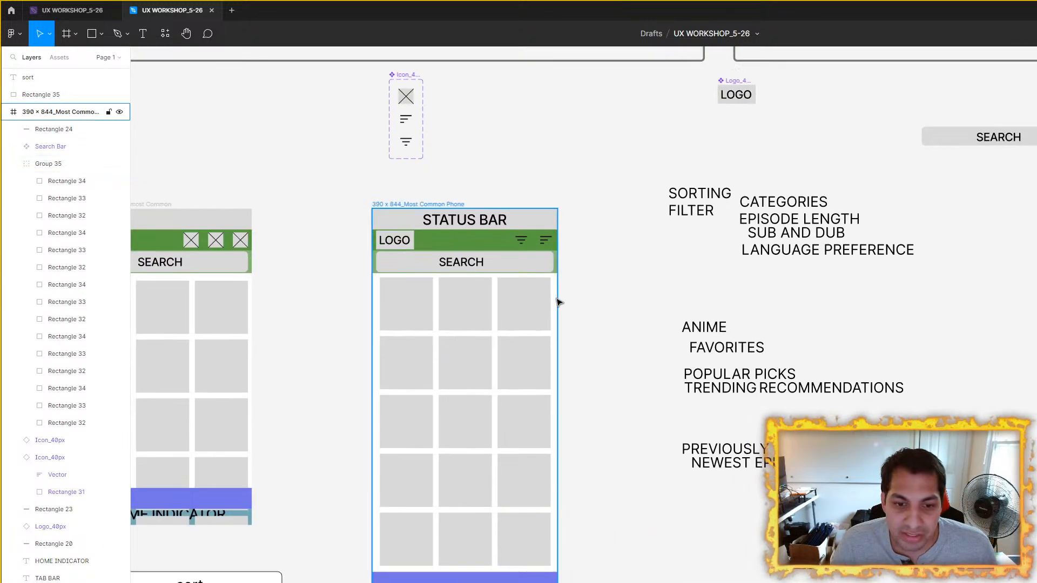
{"action": "scroll", "coordinate": [559, 301], "scroll_direction": "up", "scroll_amount": 3}
{"action": "left_click_drag", "start_coordinate": [622, 354], "coordinate": [562, 271]}
{"action": "scroll", "coordinate": [574, 280], "scroll_direction": "down", "scroll_amount": 4}
{"action": "scroll", "coordinate": [573, 283], "scroll_direction": "up", "scroll_amount": 2}
{"action": "left_click_drag", "start_coordinate": [651, 299], "coordinate": [460, 114]}
{"action": "scroll", "coordinate": [571, 306], "scroll_direction": "down", "scroll_amount": 3}
Step: Move the block of sorting, filter and content category text labels further down and away from the 390 x 844 wireframe
{"action": "left_click_drag", "start_coordinate": [670, 373], "coordinate": [409, 566]}
{"action": "left_click_drag", "start_coordinate": [547, 375], "coordinate": [470, 565]}
{"action": "left_click_drag", "start_coordinate": [356, 164], "coordinate": [620, 529]}
{"action": "left_click_drag", "start_coordinate": [470, 195], "coordinate": [778, 580]}
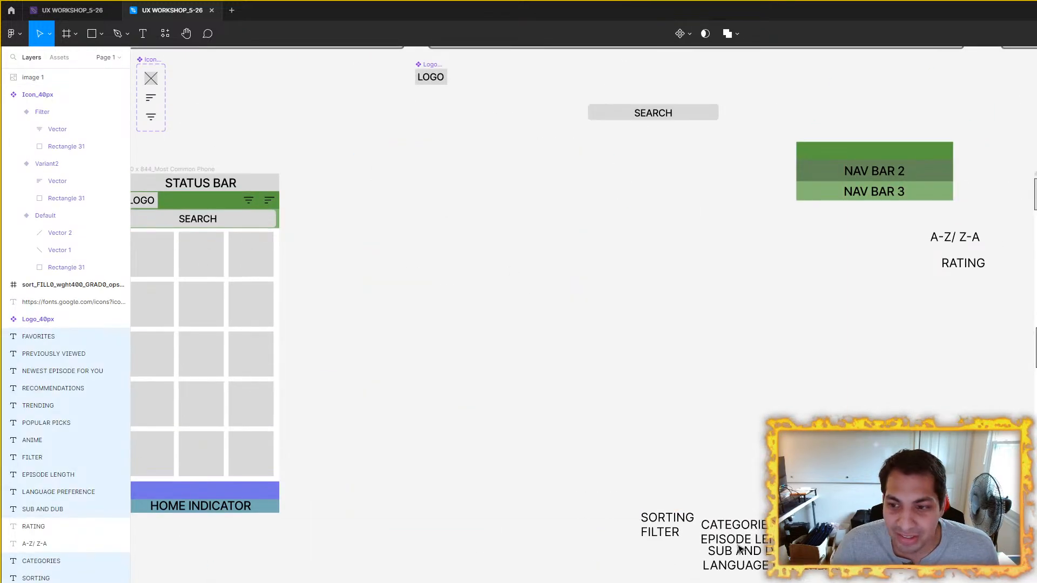
{"action": "scroll", "coordinate": [400, 215], "scroll_direction": "left", "scroll_amount": 5}
{"action": "scroll", "coordinate": [400, 215], "scroll_direction": "up", "scroll_amount": 1}
{"action": "scroll", "coordinate": [760, 337], "scroll_direction": "down", "scroll_amount": 3}
{"action": "left_click_drag", "start_coordinate": [824, 338], "coordinate": [132, 338]}
{"action": "scroll", "coordinate": [864, 335], "scroll_direction": "down", "scroll_amount": 3}
{"action": "left_click_drag", "start_coordinate": [915, 338], "coordinate": [724, 397]}
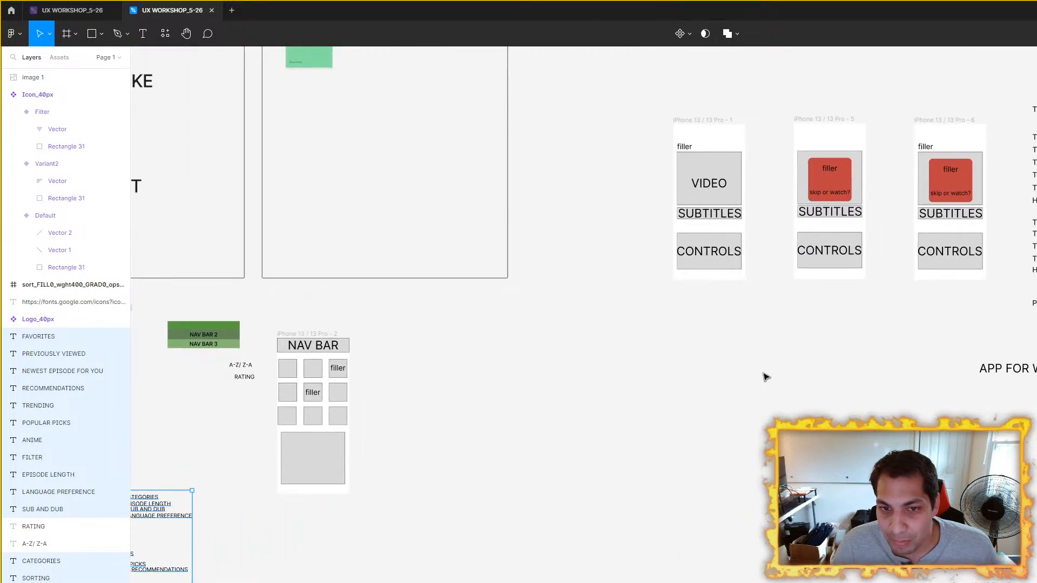
{"action": "left_click_drag", "start_coordinate": [760, 360], "coordinate": [931, 199]}
{"action": "left_click", "coordinate": [257, 294]}
{"action": "left_click_drag", "start_coordinate": [257, 294], "coordinate": [159, 243]}
{"action": "left_click_drag", "start_coordinate": [241, 253], "coordinate": [489, 269]}
{"action": "key", "text": "ctrl+z"}
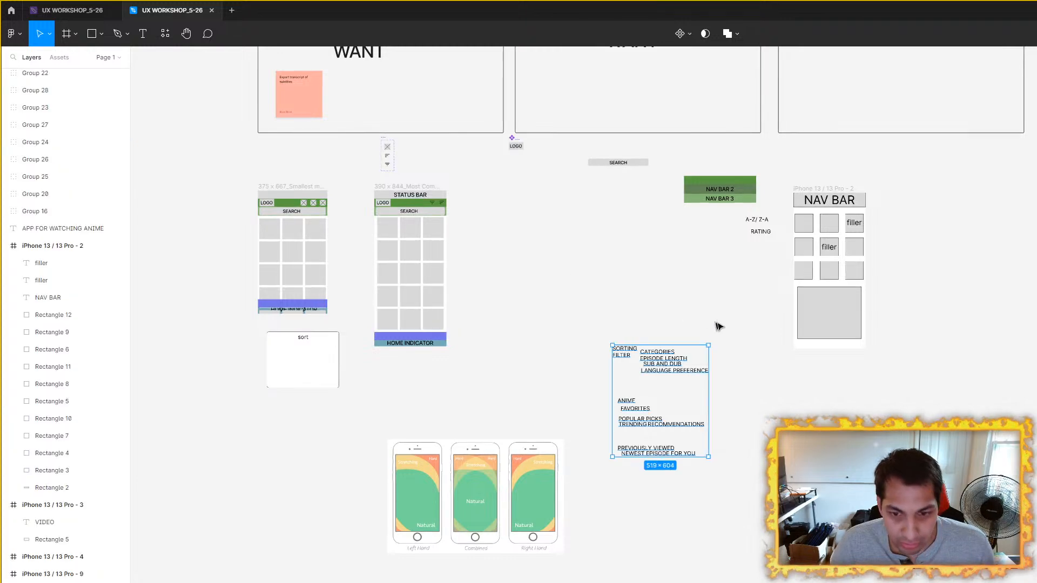
Step: Study the 390 x 844 wireframe beside the 375 x 667 version and the empty canvas area around it
{"action": "left_click_drag", "start_coordinate": [868, 401], "coordinate": [645, 399]}
{"action": "scroll", "coordinate": [646, 399], "scroll_direction": "down", "scroll_amount": 2}
{"action": "mouse_move", "coordinate": [826, 424]}
{"action": "left_mouse_down"}
{"action": "mouse_move", "coordinate": [728, 370]}
{"action": "mouse_move", "coordinate": [387, 270]}
{"action": "mouse_move", "coordinate": [583, 234]}
{"action": "mouse_move", "coordinate": [515, 246]}
{"action": "mouse_move", "coordinate": [835, 443]}
{"action": "left_mouse_up"}
{"action": "scroll", "coordinate": [387, 270], "scroll_direction": "up", "scroll_amount": 3}
{"action": "scroll", "coordinate": [532, 263], "scroll_direction": "down", "scroll_amount": 3}
{"action": "scroll", "coordinate": [558, 340], "scroll_direction": "up", "scroll_amount": 8}
{"action": "scroll", "coordinate": [598, 363], "scroll_direction": "down", "scroll_amount": 2}
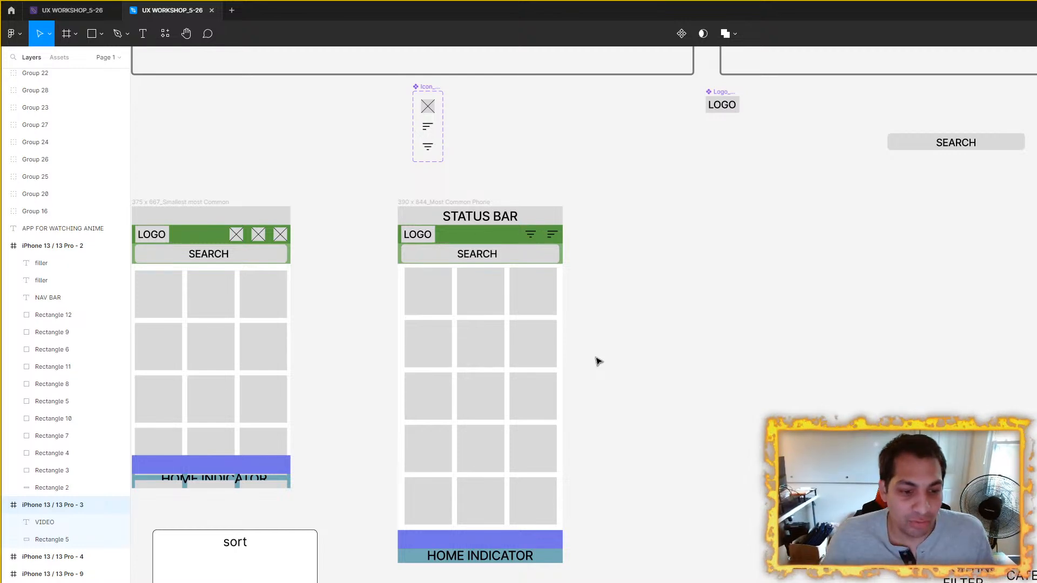
{"action": "scroll", "coordinate": [621, 311], "scroll_direction": "up", "scroll_amount": 2}
{"action": "scroll", "coordinate": [648, 330], "scroll_direction": "down", "scroll_amount": 1}
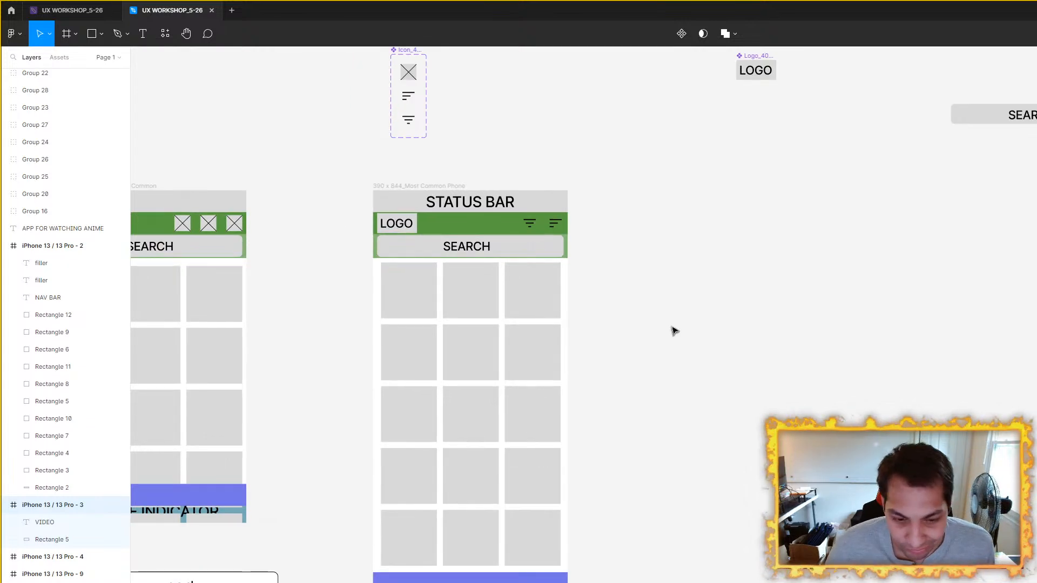
{"action": "left_click_drag", "start_coordinate": [665, 336], "coordinate": [550, 378]}
{"action": "scroll", "coordinate": [552, 374], "scroll_direction": "up", "scroll_amount": 1}
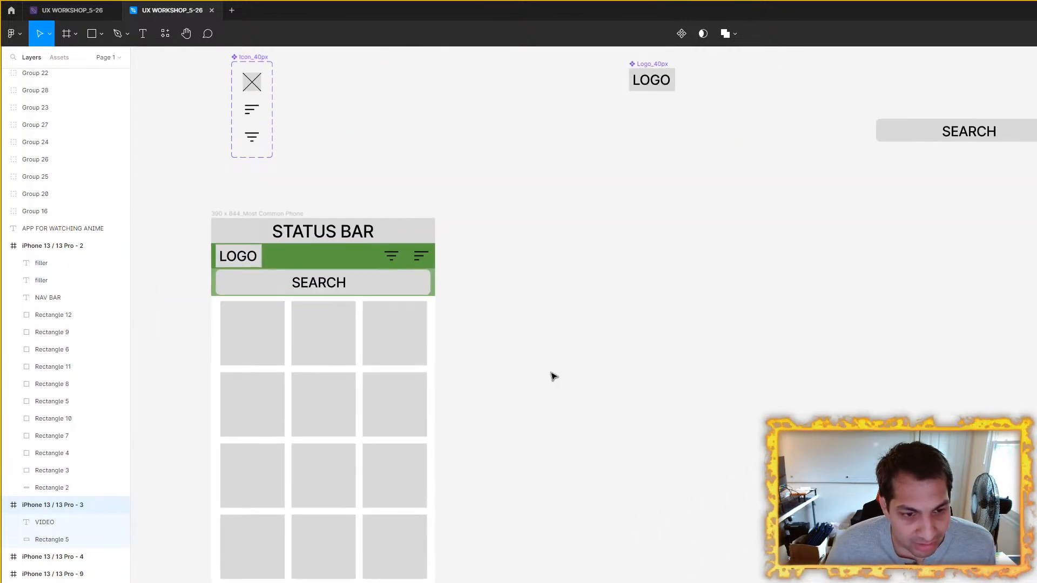
{"action": "scroll", "coordinate": [552, 377], "scroll_direction": "up", "scroll_amount": 1}
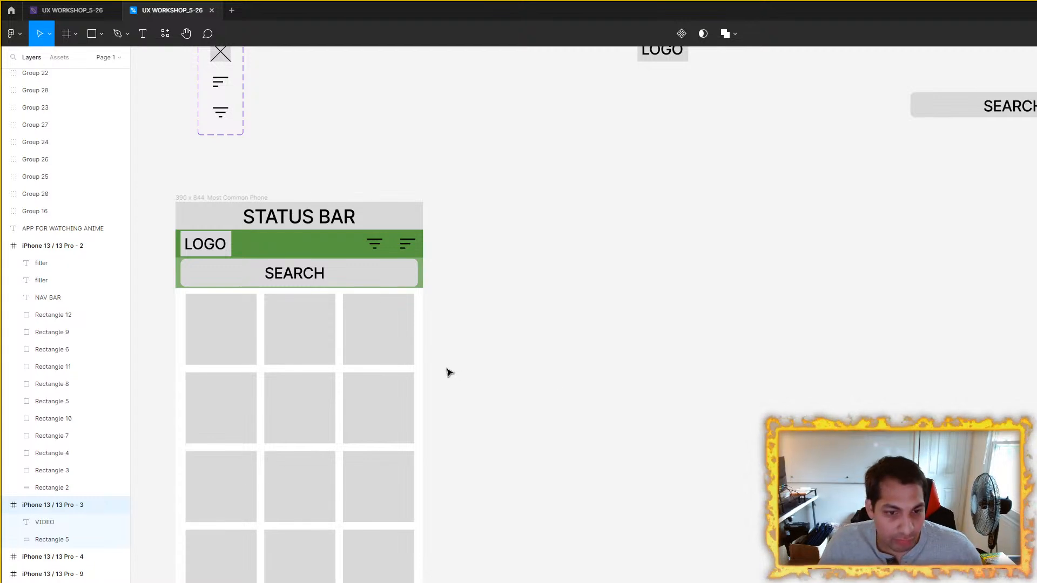
{"action": "scroll", "coordinate": [528, 367], "scroll_direction": "down", "scroll_amount": 3}
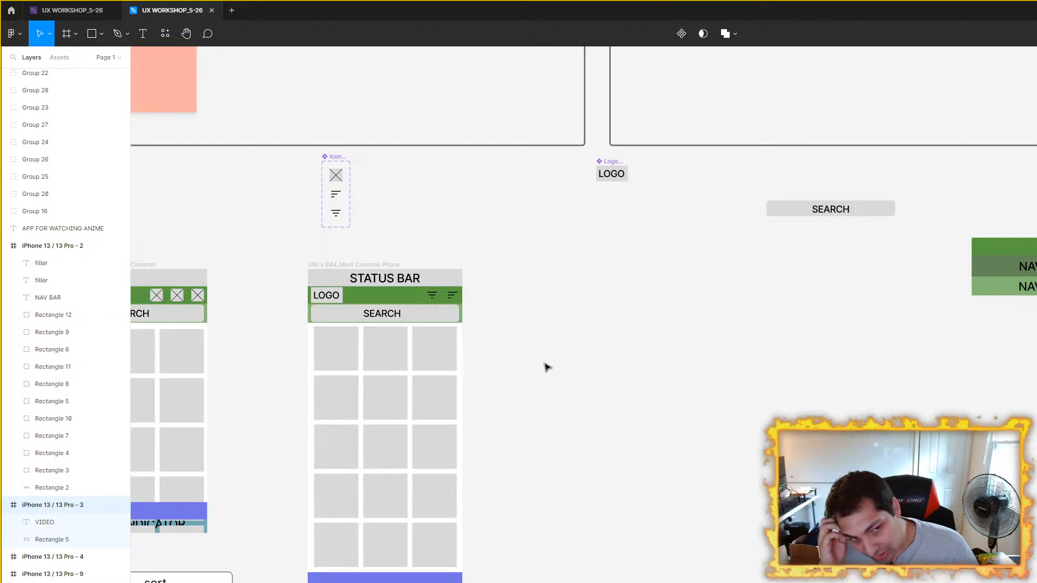
{"action": "scroll", "coordinate": [639, 380], "scroll_direction": "down", "scroll_amount": 5}
{"action": "scroll", "coordinate": [634, 400], "scroll_direction": "up", "scroll_amount": 4}
{"action": "scroll", "coordinate": [674, 414], "scroll_direction": "up", "scroll_amount": 3}
{"action": "left_click_drag", "start_coordinate": [675, 414], "coordinate": [692, 426]}
Step: Delete the "sort" text label from the detached white panel
{"action": "left_click", "coordinate": [434, 251]}
{"action": "left_click_drag", "start_coordinate": [688, 460], "coordinate": [816, 383]}
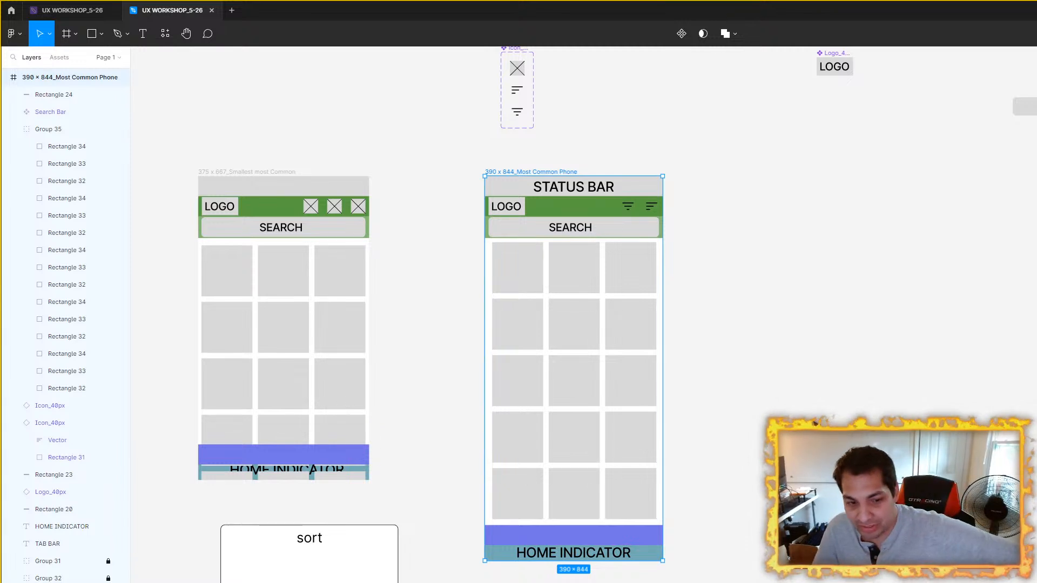
{"action": "key", "text": "Escape"}
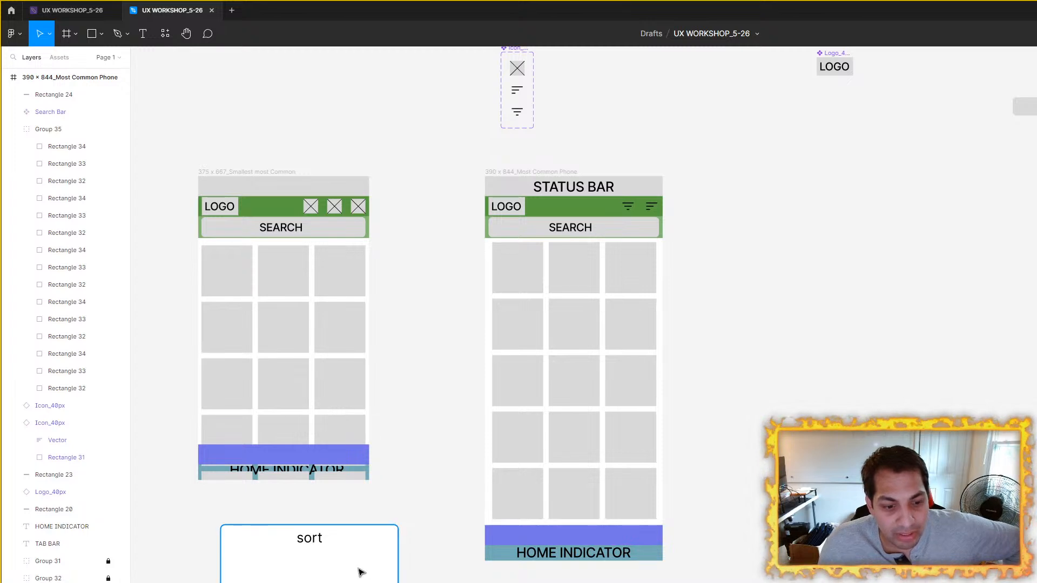
{"action": "left_click", "coordinate": [318, 542]}
{"action": "key", "text": "Delete"}
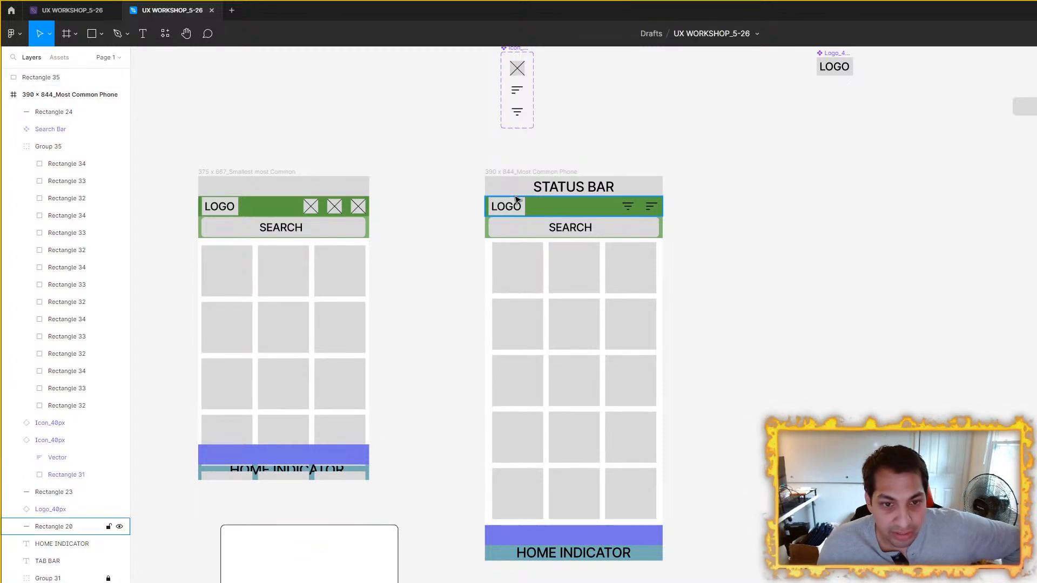
Step: Switch the last placeholder icon in the 375 x 667 wireframe's header to the sort icon variant
{"action": "left_click", "coordinate": [535, 173]}
{"action": "left_click", "coordinate": [569, 254]}
{"action": "scroll", "coordinate": [549, 255], "scroll_direction": "up", "scroll_amount": 4}
{"action": "left_click_drag", "start_coordinate": [493, 218], "coordinate": [556, 271]}
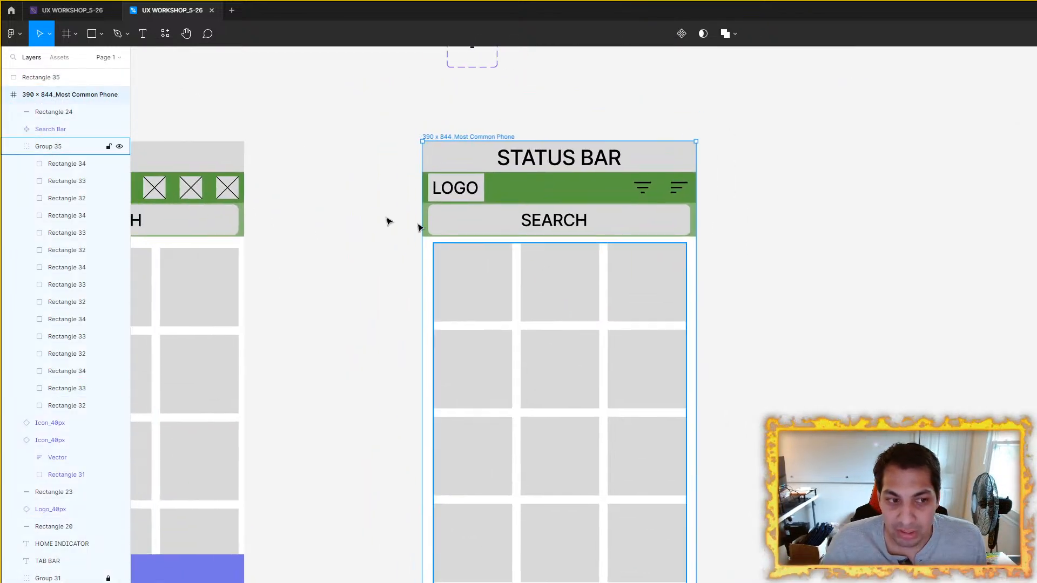
{"action": "left_click", "coordinate": [225, 187]}
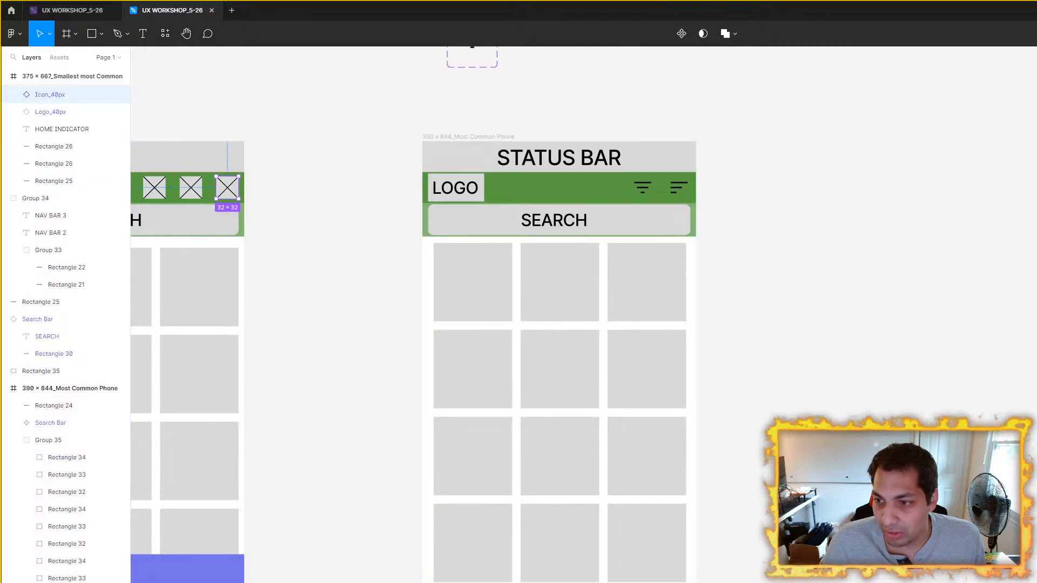
{"action": "left_click_drag", "start_coordinate": [255, 197], "coordinate": [453, 199]}
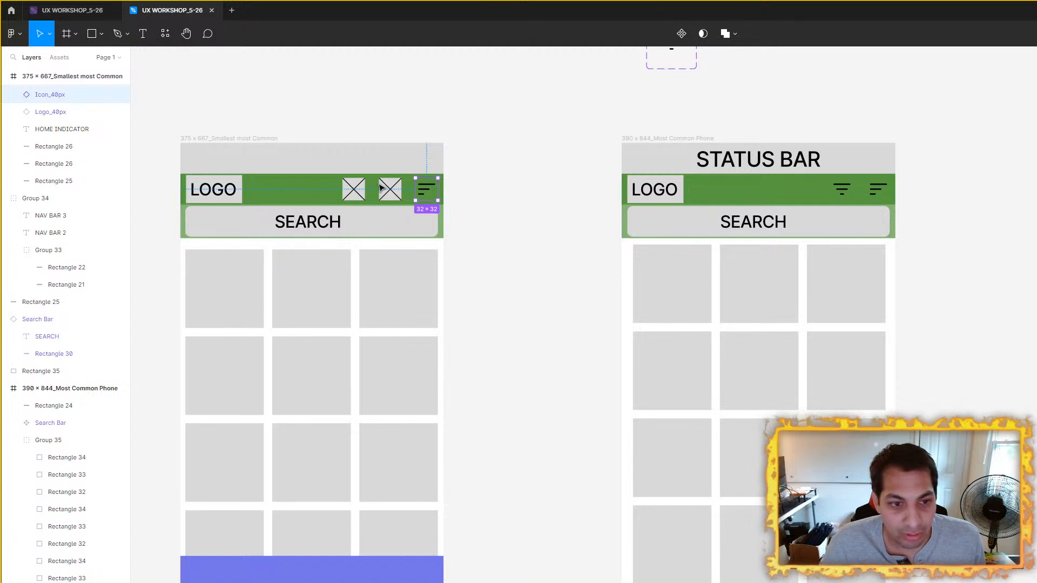
Step: Switch the middle header placeholder of the 375 x 667 wireframe to the filter variant and delete the remaining placeholder icon
{"action": "left_click", "coordinate": [383, 189]}
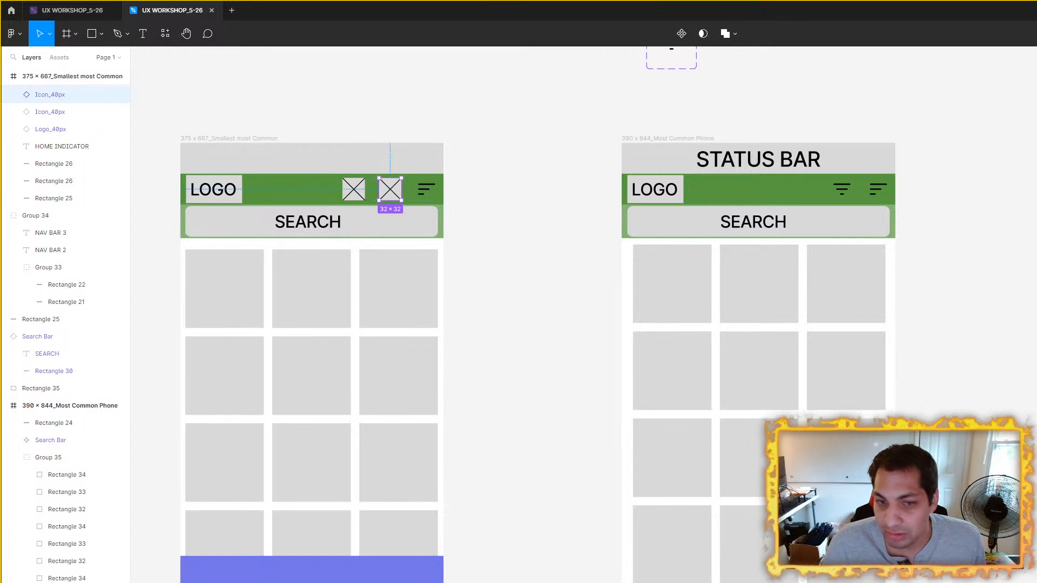
{"action": "left_click", "coordinate": [362, 193]}
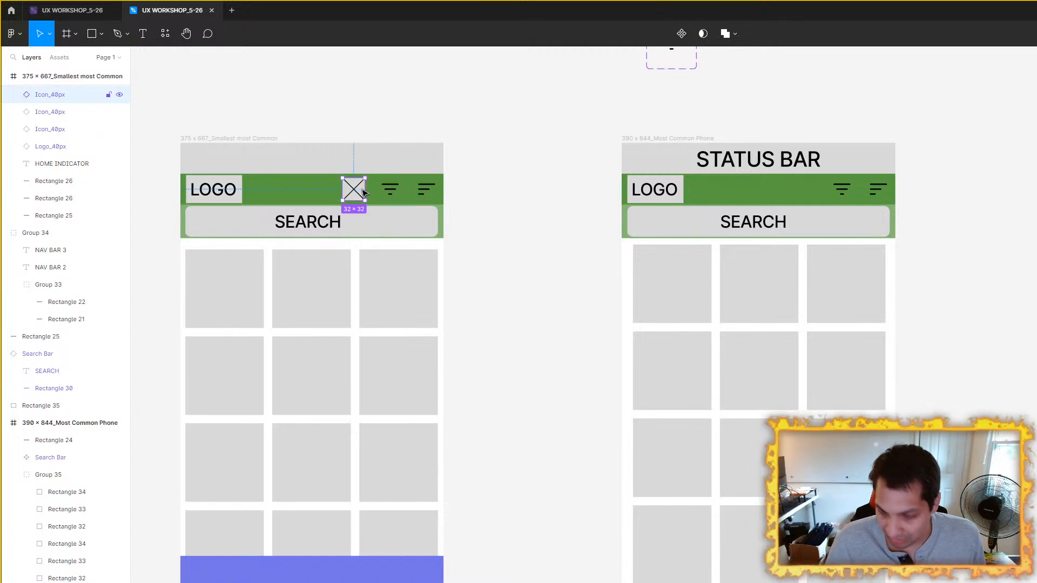
{"action": "key", "text": "Delete"}
Step: Compare the header icons and content grids of the 375 x 667 and 390 x 844 wireframes
{"action": "scroll", "coordinate": [799, 216], "scroll_direction": "right", "scroll_amount": 4}
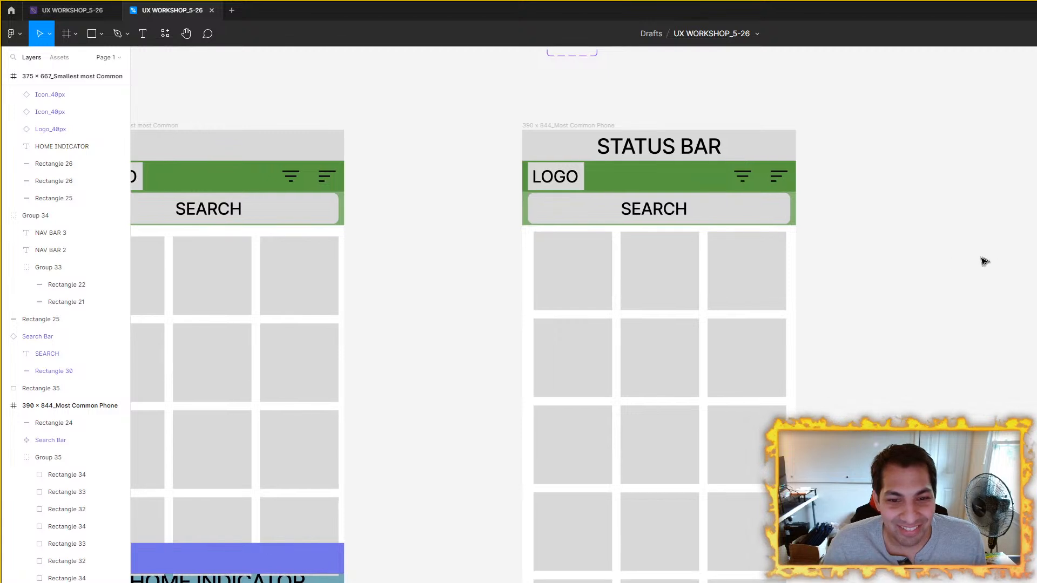
{"action": "scroll", "coordinate": [989, 262], "scroll_direction": "down", "scroll_amount": 1}
{"action": "left_click_drag", "start_coordinate": [917, 262], "coordinate": [722, 248]}
{"action": "scroll", "coordinate": [777, 250], "scroll_direction": "down", "scroll_amount": 1}
{"action": "scroll", "coordinate": [742, 250], "scroll_direction": "up", "scroll_amount": 1}
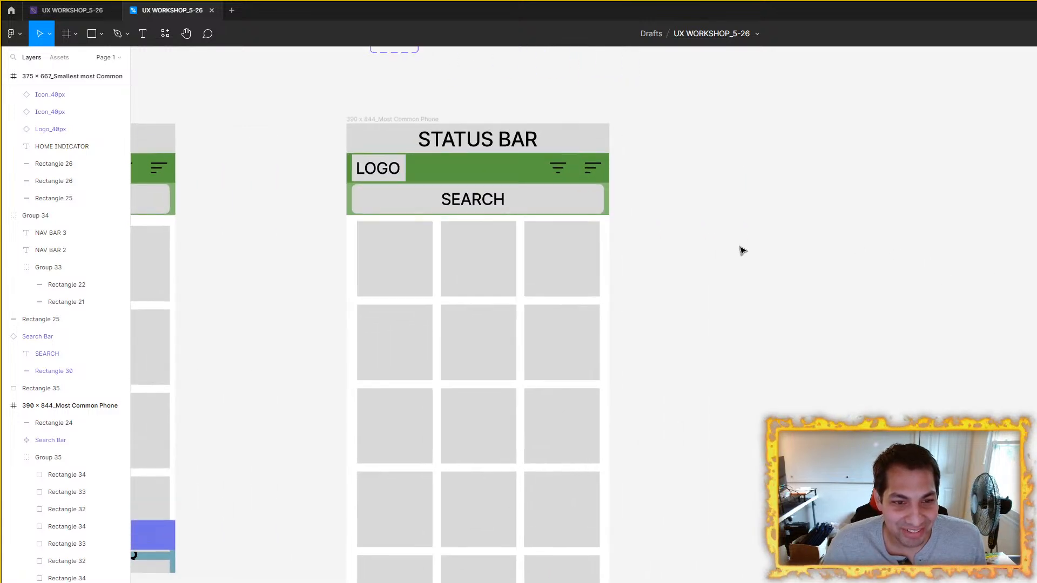
{"action": "scroll", "coordinate": [756, 233], "scroll_direction": "down", "scroll_amount": 1}
{"action": "scroll", "coordinate": [764, 232], "scroll_direction": "down", "scroll_amount": 3}
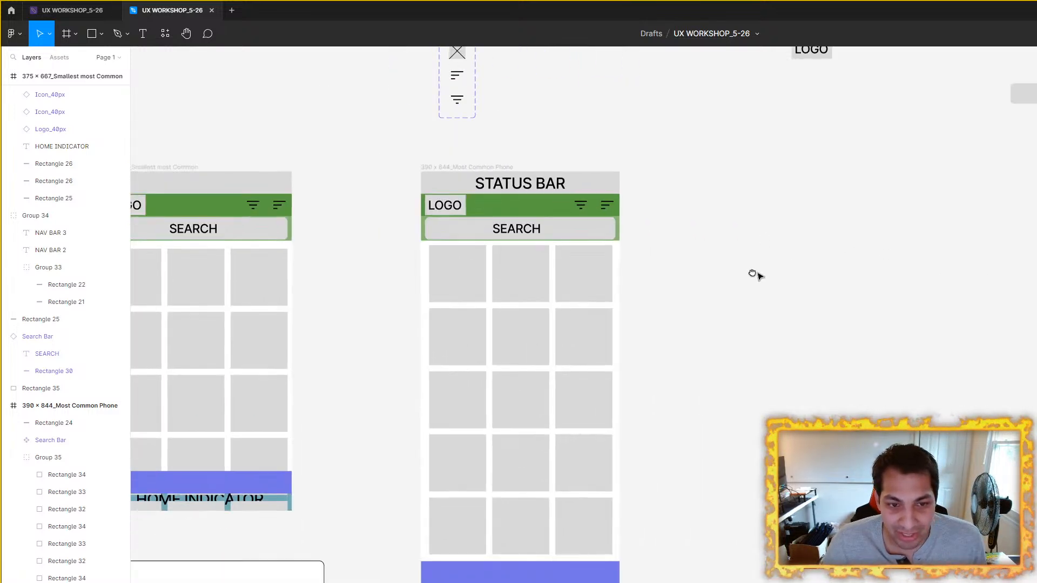
{"action": "scroll", "coordinate": [708, 279], "scroll_direction": "right", "scroll_amount": 3}
{"action": "scroll", "coordinate": [653, 283], "scroll_direction": "up", "scroll_amount": 2}
{"action": "scroll", "coordinate": [681, 265], "scroll_direction": "down", "scroll_amount": 2}
{"action": "scroll", "coordinate": [681, 265], "scroll_direction": "left", "scroll_amount": 3}
{"action": "scroll", "coordinate": [729, 259], "scroll_direction": "up", "scroll_amount": 1}
{"action": "scroll", "coordinate": [754, 263], "scroll_direction": "left", "scroll_amount": 1}
{"action": "scroll", "coordinate": [754, 264], "scroll_direction": "left", "scroll_amount": 2}
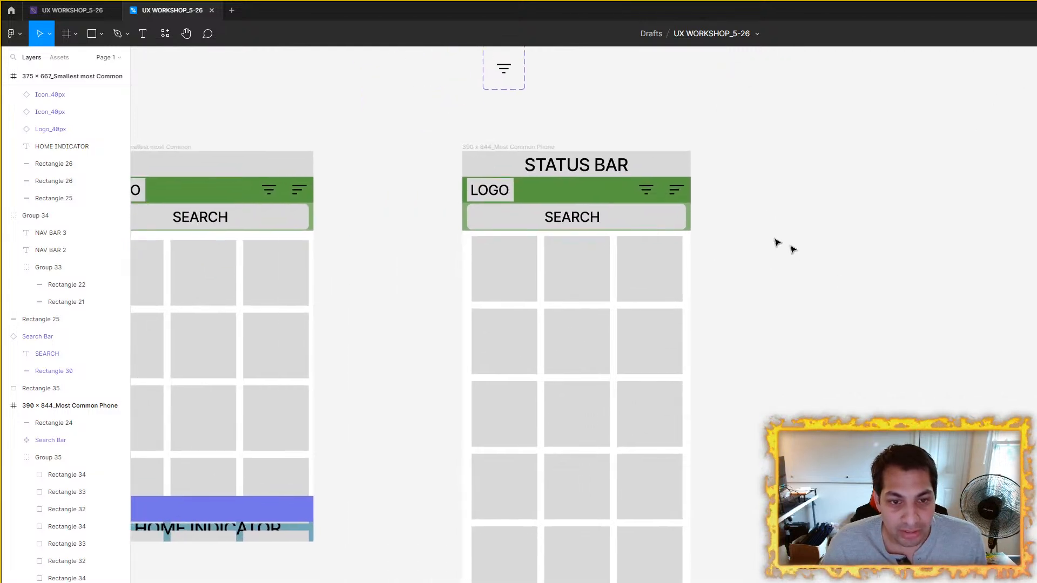
Step: Narrow the detached white panel to a width of 264 and place it below the 375 x 667 wireframe
{"action": "left_click", "coordinate": [522, 147]}
{"action": "left_click_drag", "start_coordinate": [351, 582], "coordinate": [629, 289]}
{"action": "left_click_drag", "start_coordinate": [466, 303], "coordinate": [532, 298]}
{"action": "left_click_drag", "start_coordinate": [594, 305], "coordinate": [300, 582]}
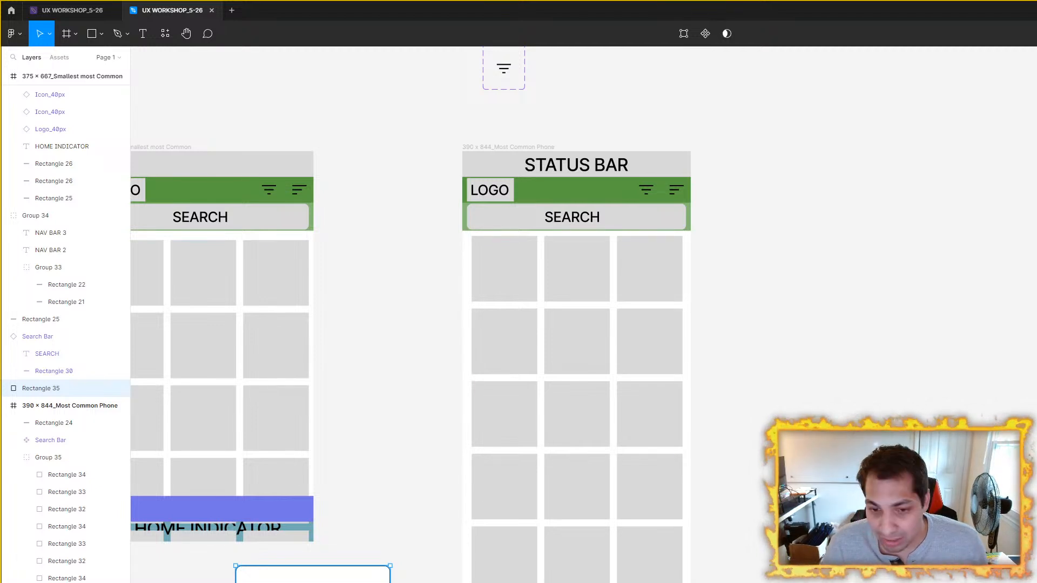
{"action": "scroll", "coordinate": [841, 443], "scroll_direction": "down", "scroll_amount": 2}
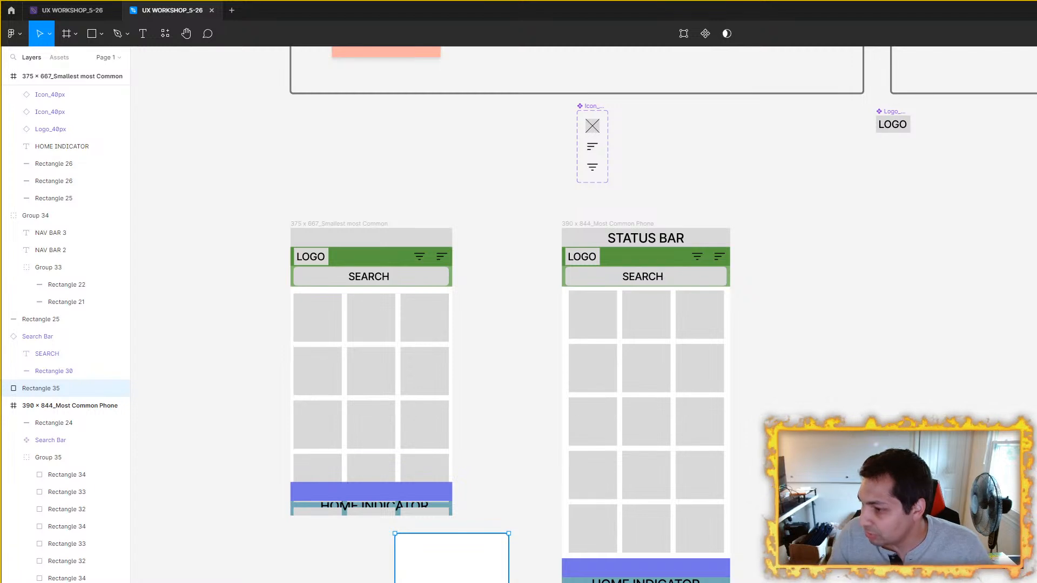
{"action": "left_click", "coordinate": [532, 551]}
{"action": "left_click_drag", "start_coordinate": [452, 552], "coordinate": [380, 581]}
Step: Check the narrowed white panel's proportions against the 390 x 844 wireframe
{"action": "scroll", "coordinate": [506, 259], "scroll_direction": "right", "scroll_amount": 4}
{"action": "scroll", "coordinate": [507, 258], "scroll_direction": "up", "scroll_amount": 1}
{"action": "left_click", "coordinate": [507, 258]}
{"action": "scroll", "coordinate": [911, 407], "scroll_direction": "down", "scroll_amount": 2}
{"action": "left_click_drag", "start_coordinate": [912, 407], "coordinate": [448, 396]}
{"action": "left_click_drag", "start_coordinate": [599, 409], "coordinate": [913, 348]}
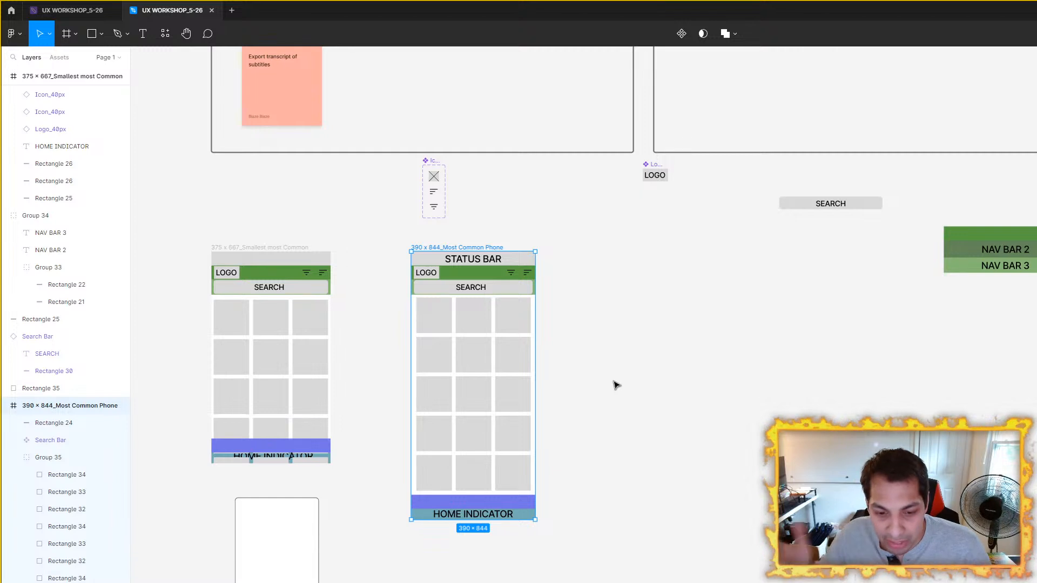
{"action": "scroll", "coordinate": [569, 346], "scroll_direction": "up", "scroll_amount": 3}
{"action": "scroll", "coordinate": [338, 481], "scroll_direction": "down", "scroll_amount": 2}
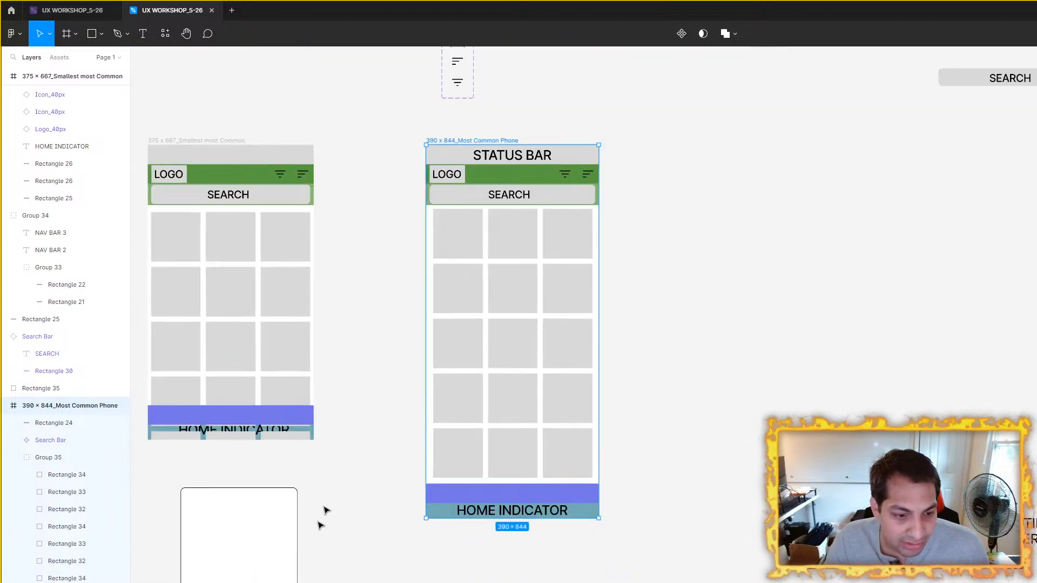
Step: Shift the white panel slightly toward the 390 x 844 wireframe
{"action": "left_click", "coordinate": [248, 565]}
{"action": "left_click_drag", "start_coordinate": [248, 565], "coordinate": [274, 569]}
{"action": "scroll", "coordinate": [654, 341], "scroll_direction": "down", "scroll_amount": 2}
{"action": "left_click_drag", "start_coordinate": [740, 324], "coordinate": [661, 350]}
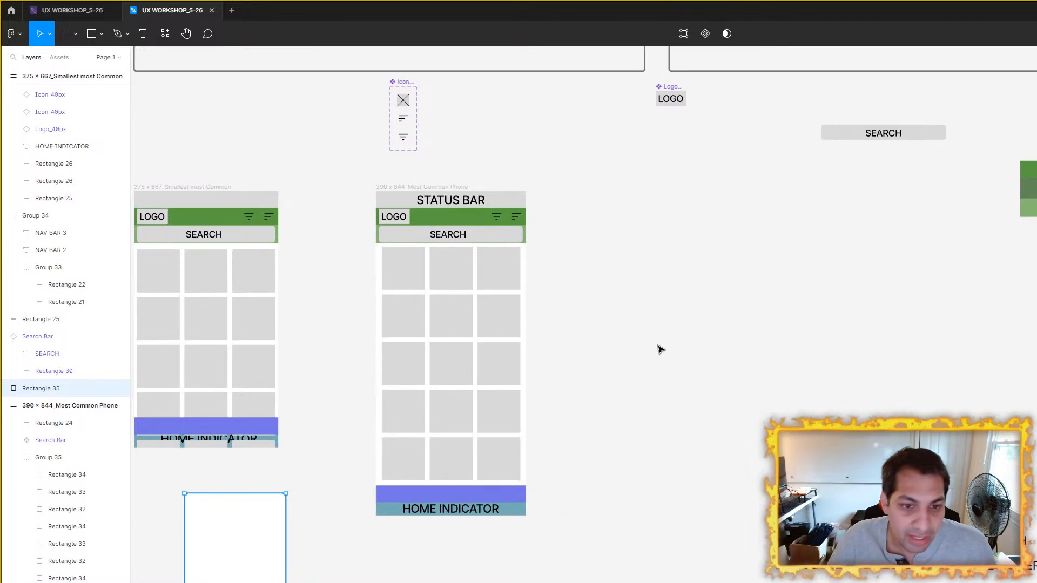
Step: Review the 390 x 844 frame alongside the 264 x 303 panel, the icon components and the text labels
{"action": "scroll", "coordinate": [634, 322], "scroll_direction": "up", "scroll_amount": 1}
{"action": "left_click_drag", "start_coordinate": [634, 322], "coordinate": [713, 379]}
{"action": "scroll", "coordinate": [458, 290], "scroll_direction": "up", "scroll_amount": 4}
{"action": "scroll", "coordinate": [700, 262], "scroll_direction": "down", "scroll_amount": 3}
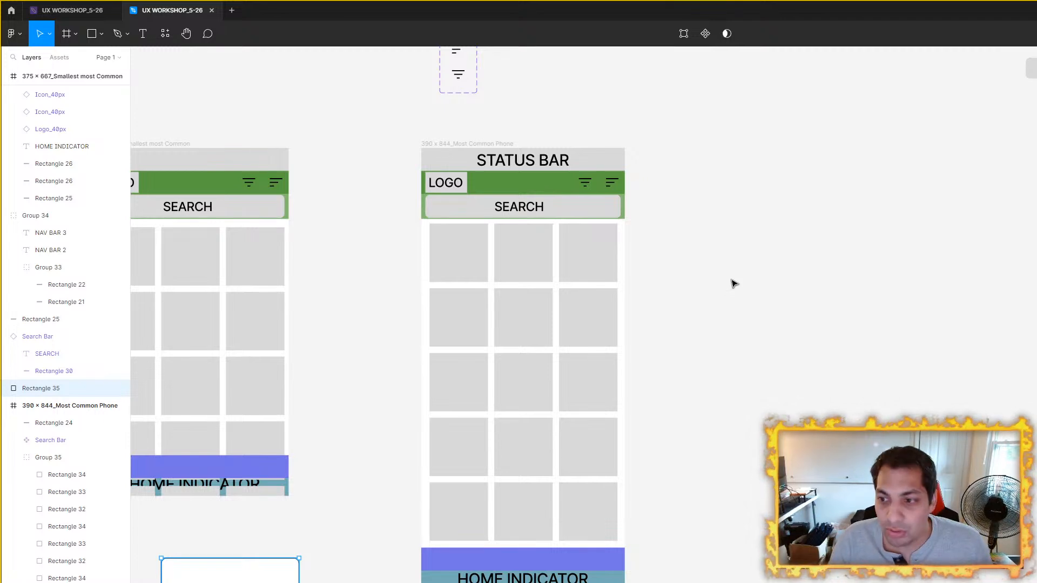
{"action": "scroll", "coordinate": [810, 303], "scroll_direction": "down", "scroll_amount": 2}
{"action": "scroll", "coordinate": [756, 306], "scroll_direction": "right", "scroll_amount": 3}
{"action": "left_click_drag", "start_coordinate": [709, 312], "coordinate": [689, 172]}
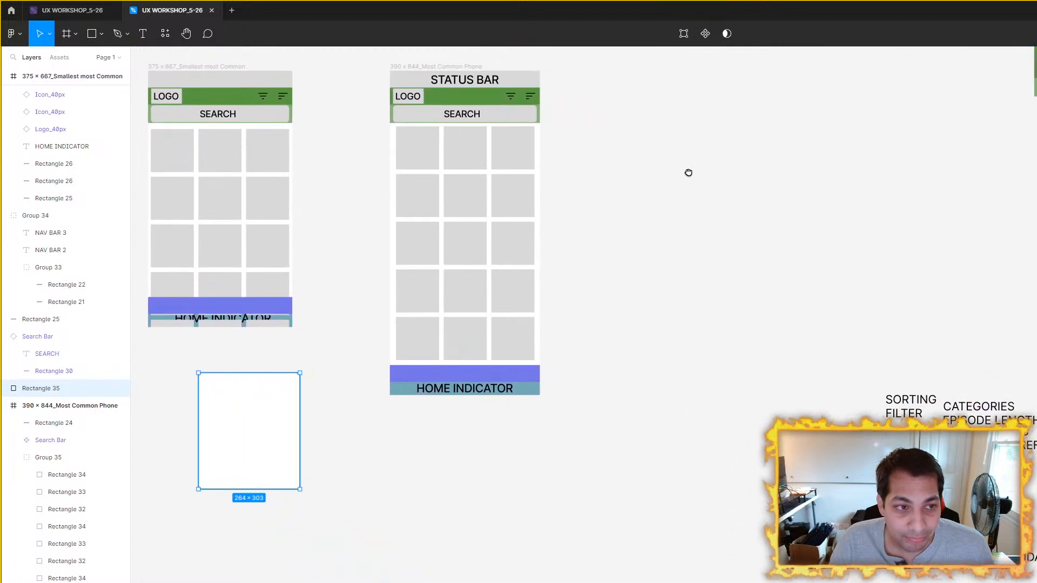
{"action": "left_click", "coordinate": [690, 175]}
{"action": "left_click", "coordinate": [456, 67]}
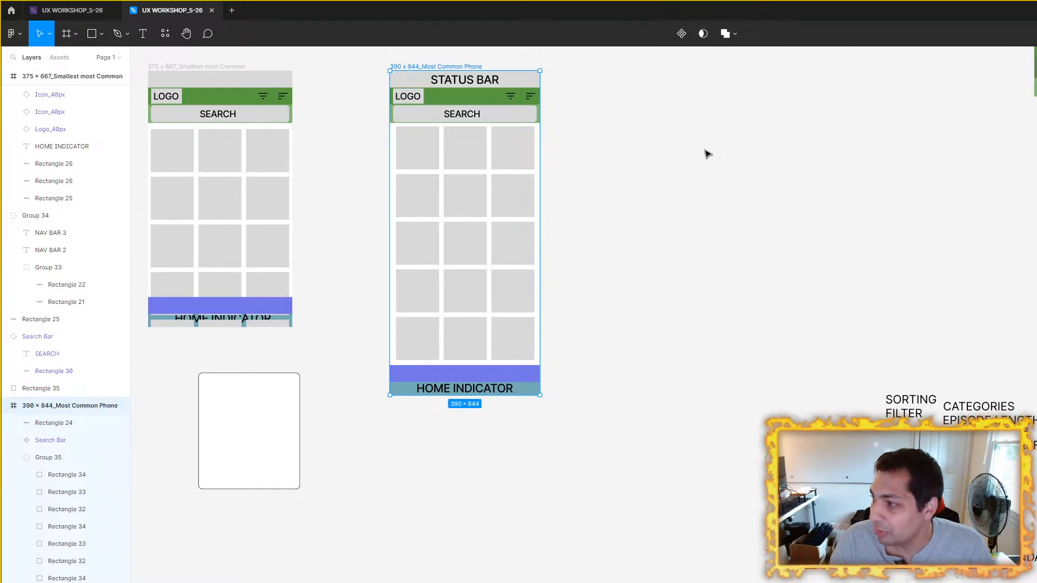
{"action": "left_click_drag", "start_coordinate": [625, 169], "coordinate": [694, 301]}
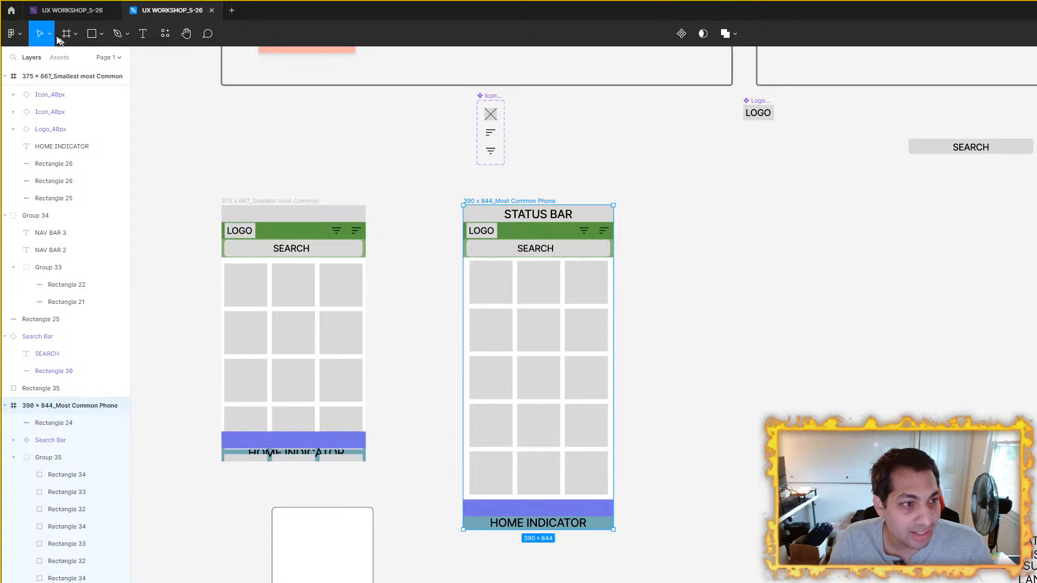
{"action": "left_click", "coordinate": [238, 169]}
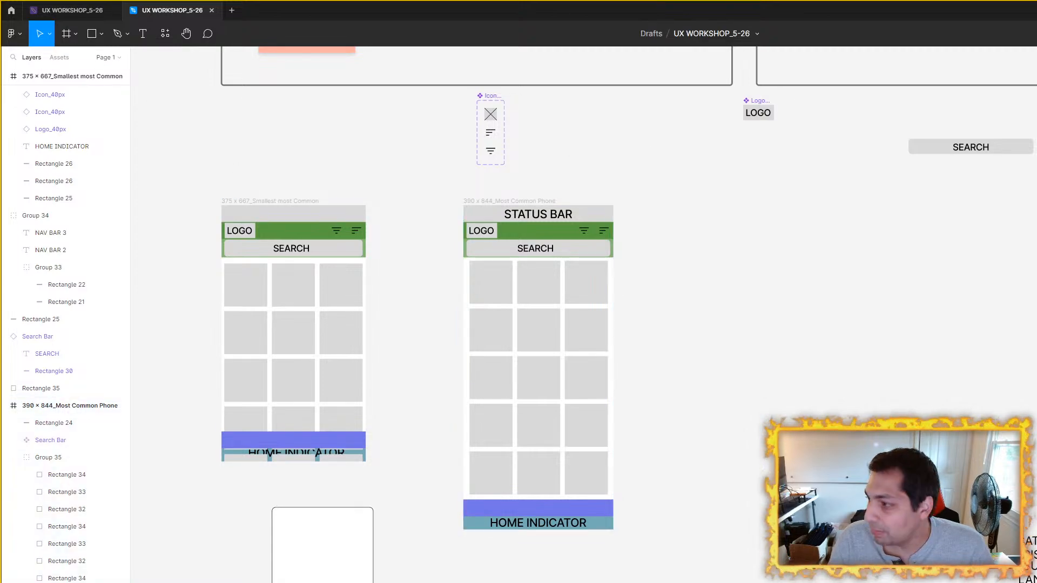